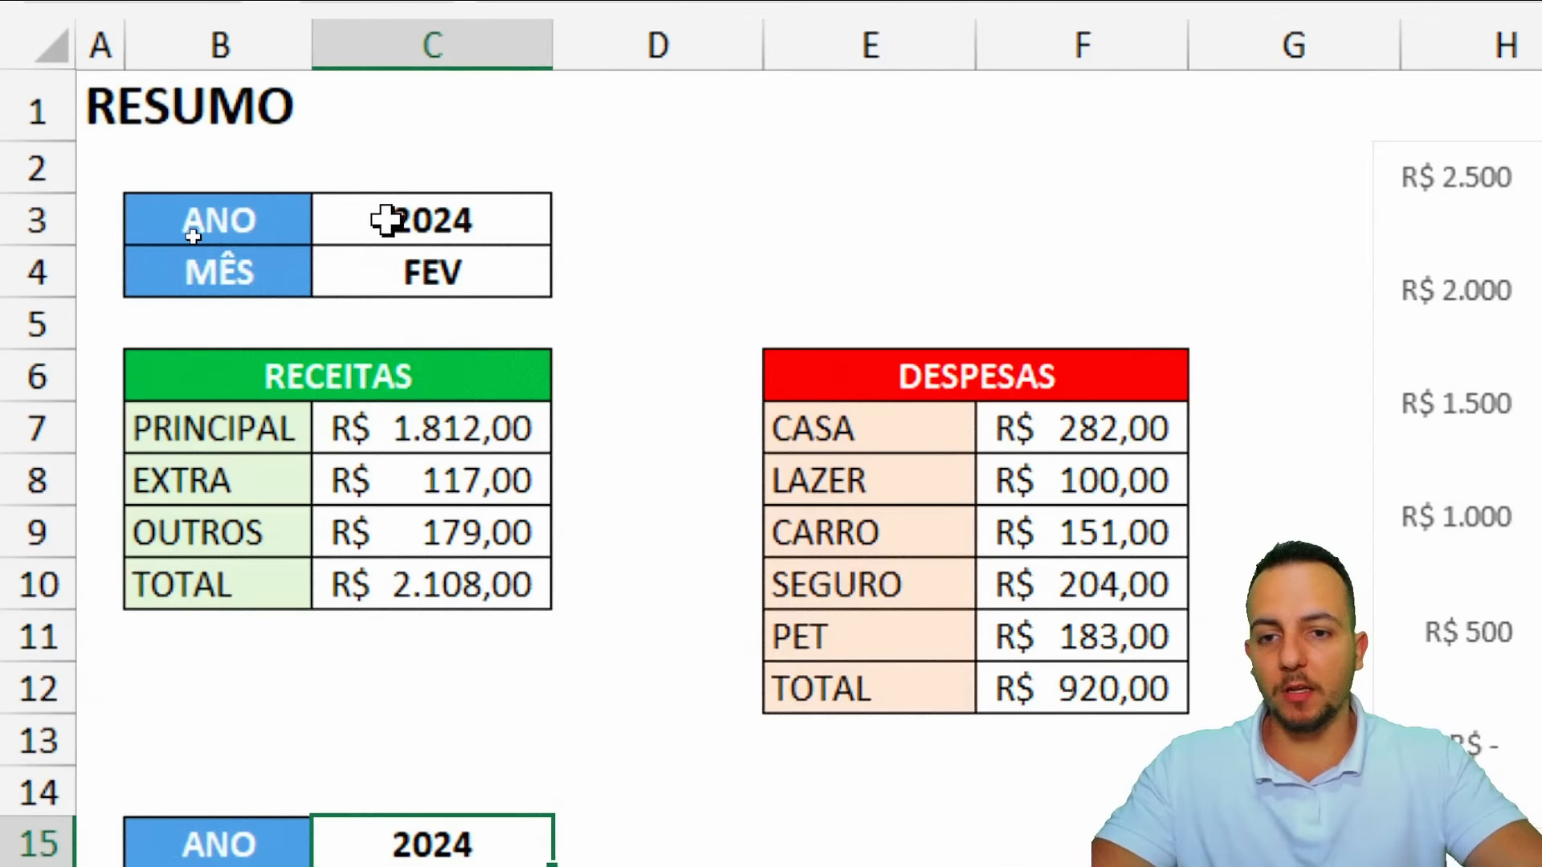
left_click(195, 238)
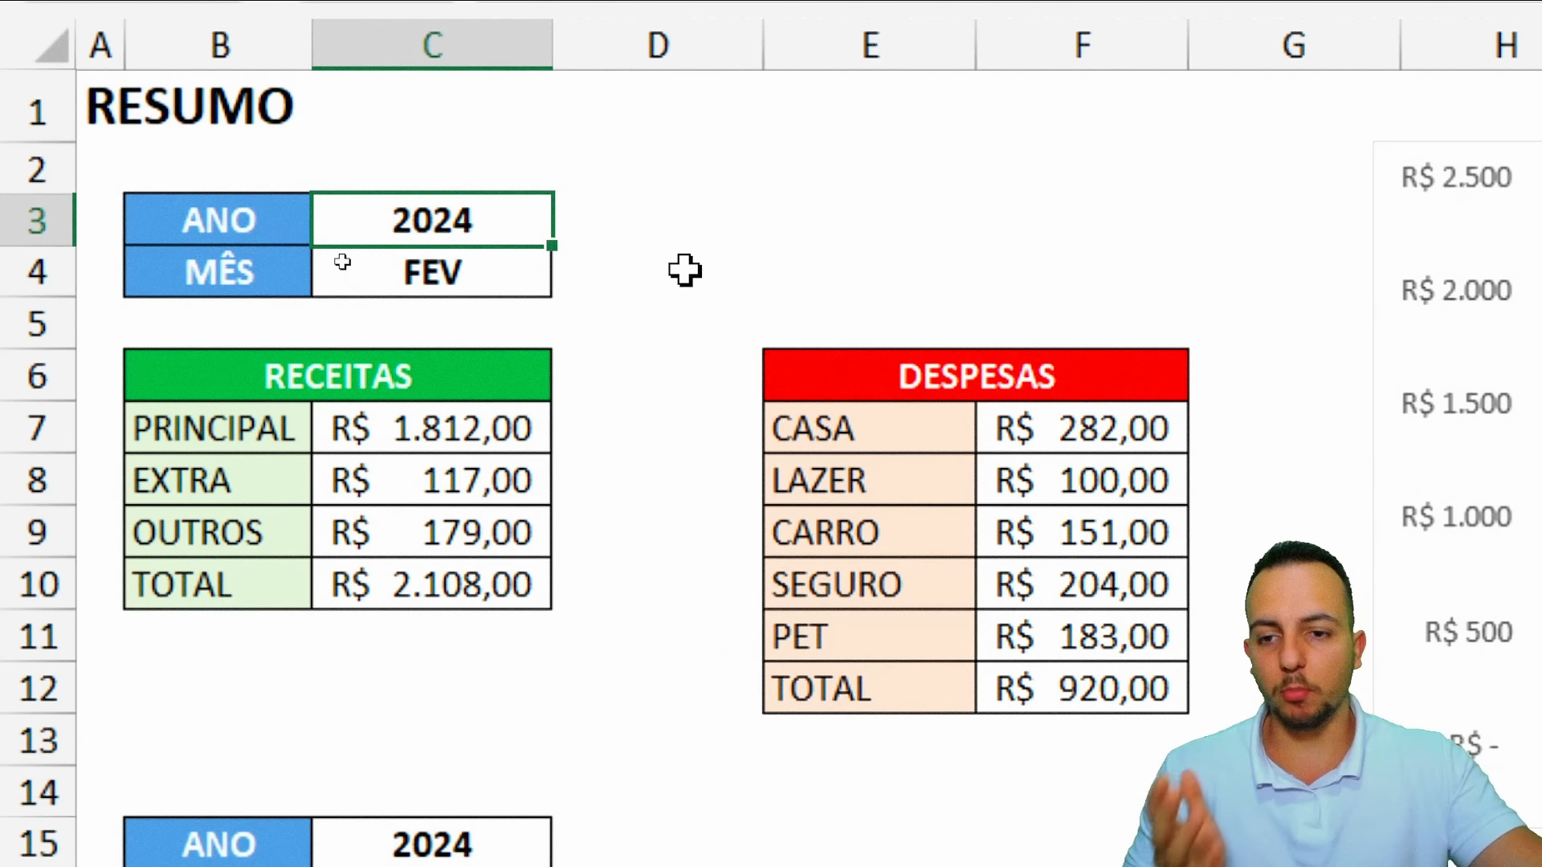
key("ctrl+2")
left_click_drag(588, 208, 784, 157)
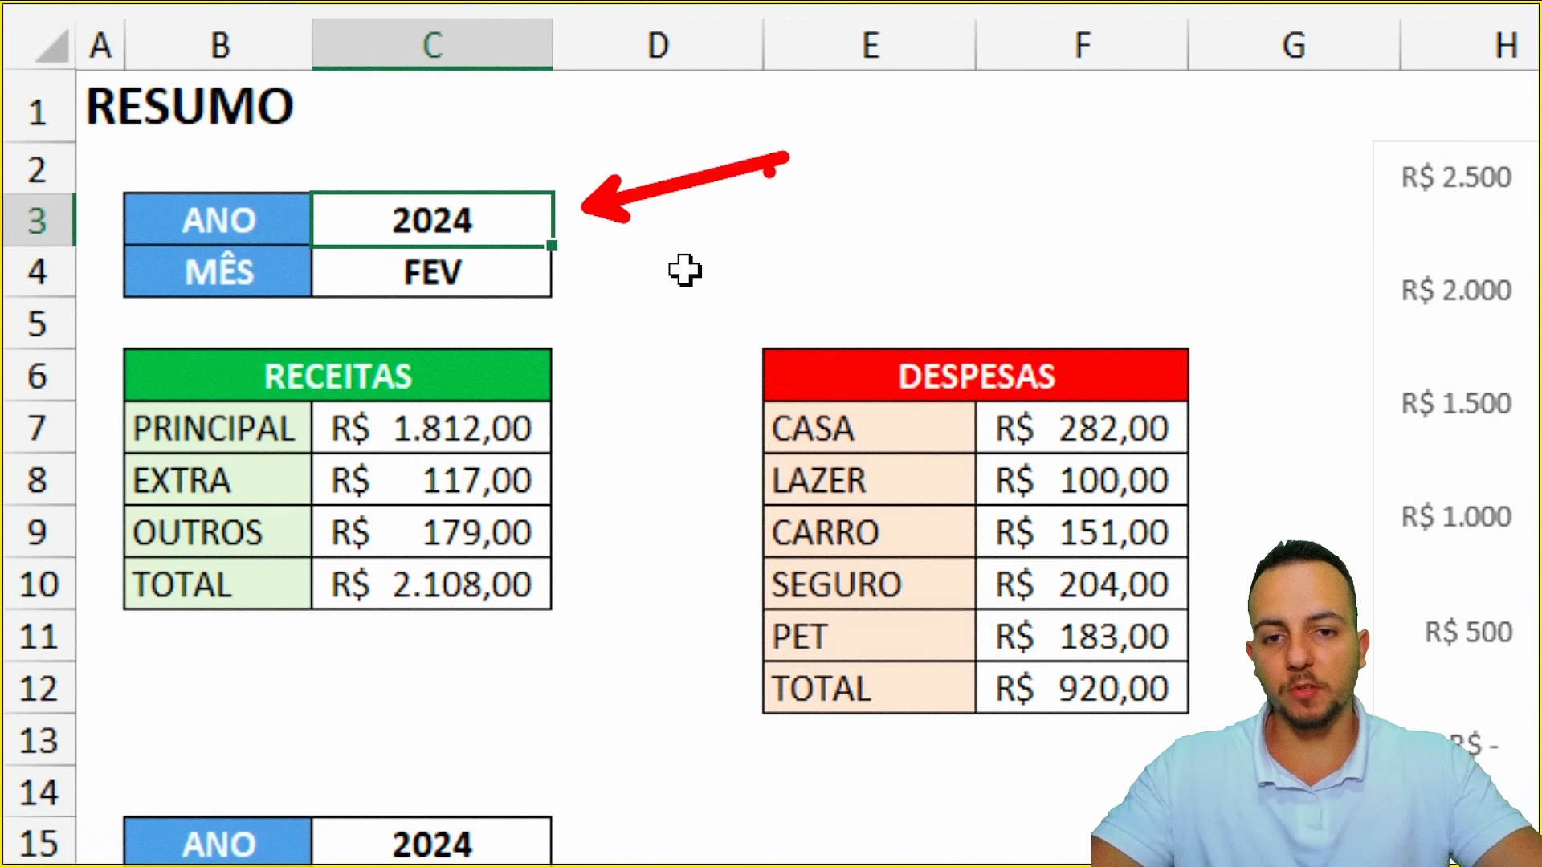
left_click_drag(623, 269, 763, 239)
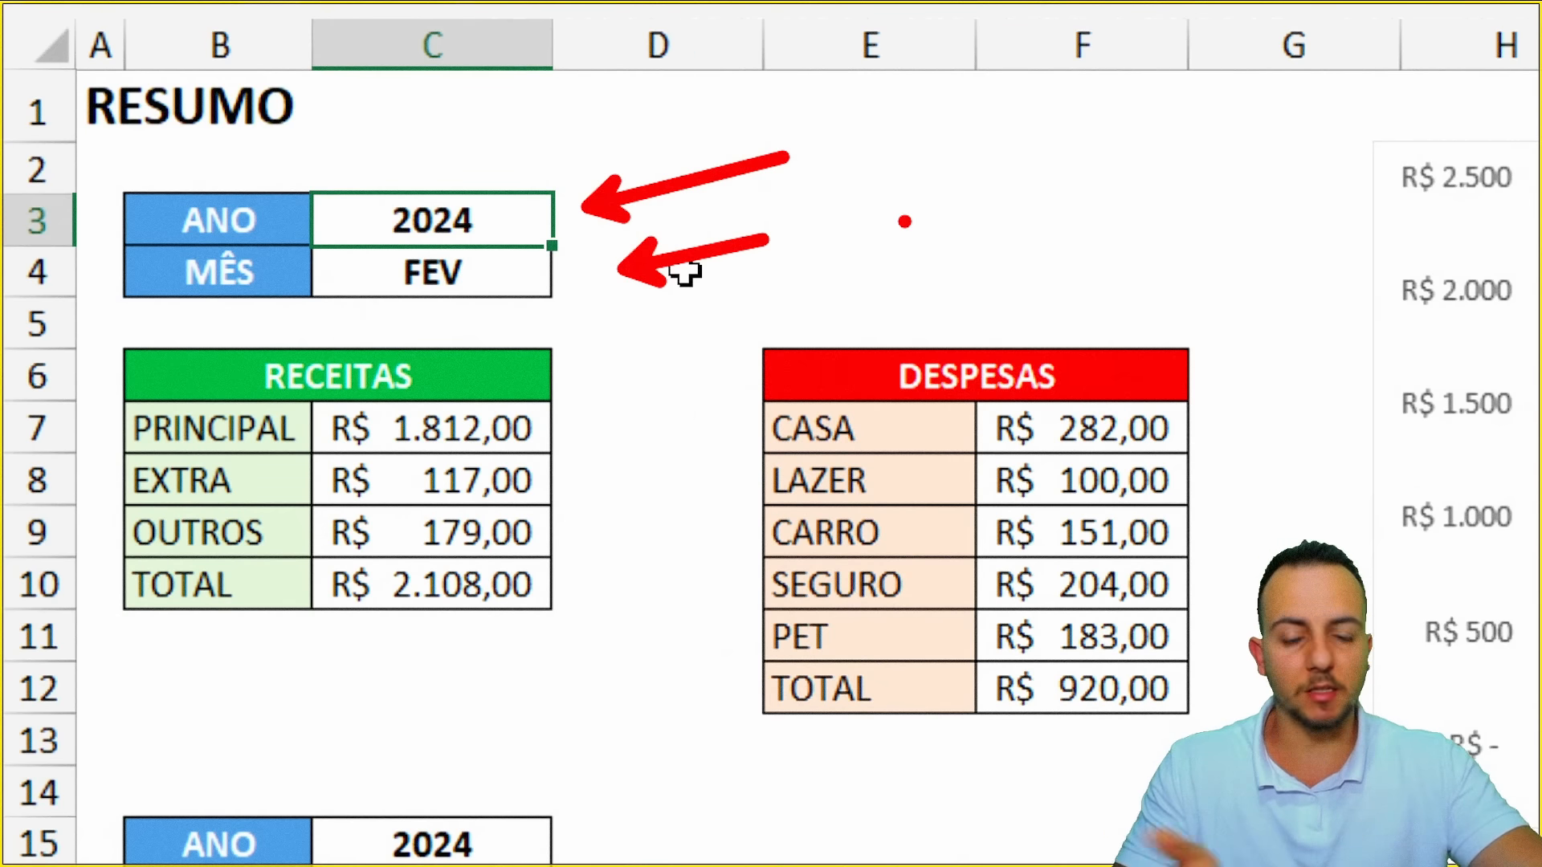
key("Escape")
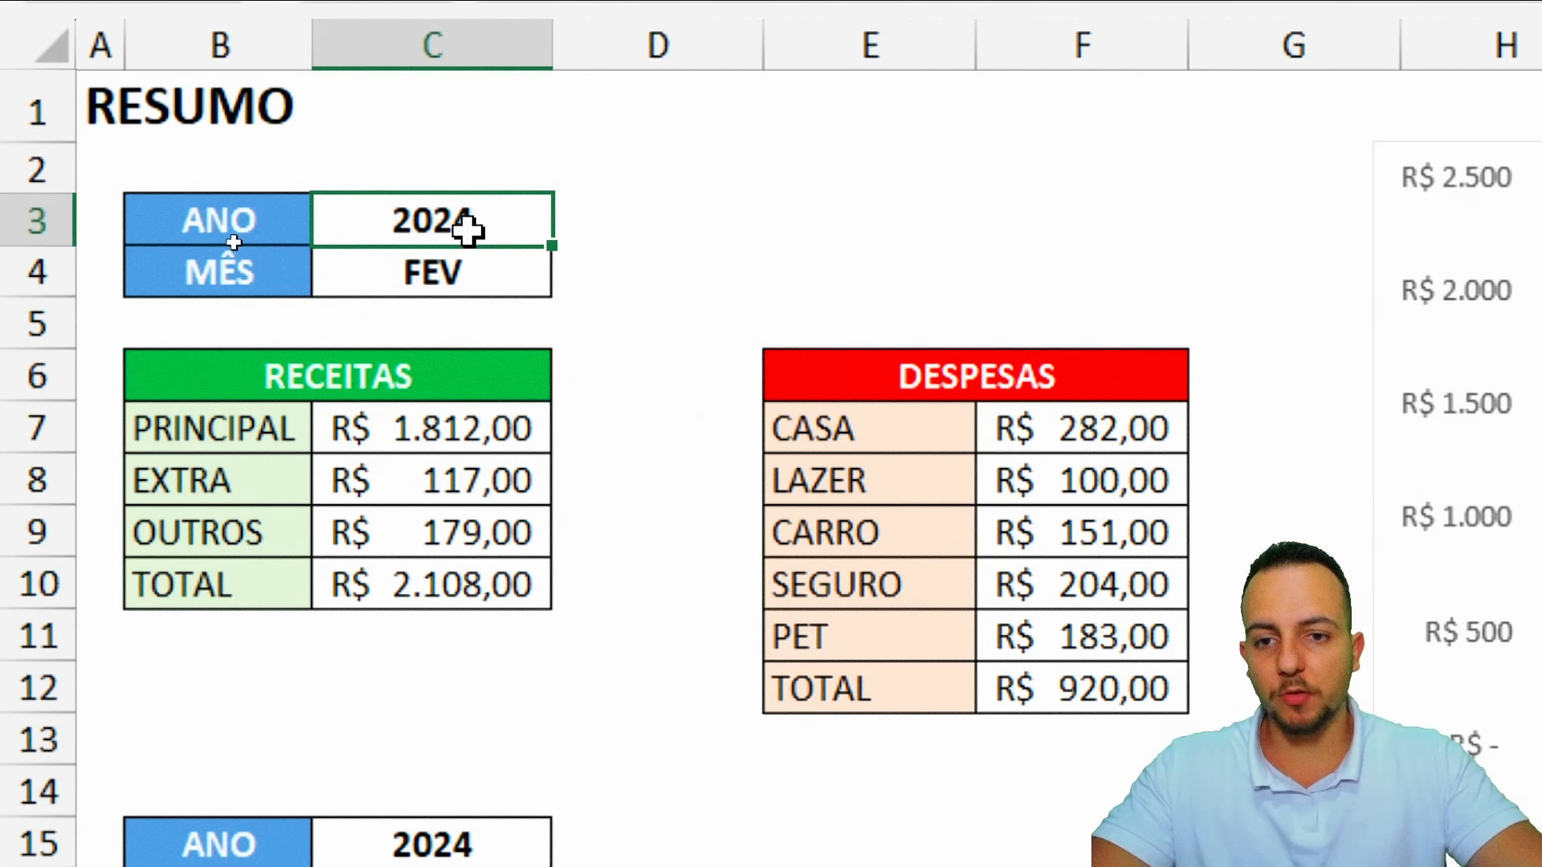
Set the summary year in C3 to 2023, and then set it back to 2024
type("2023")
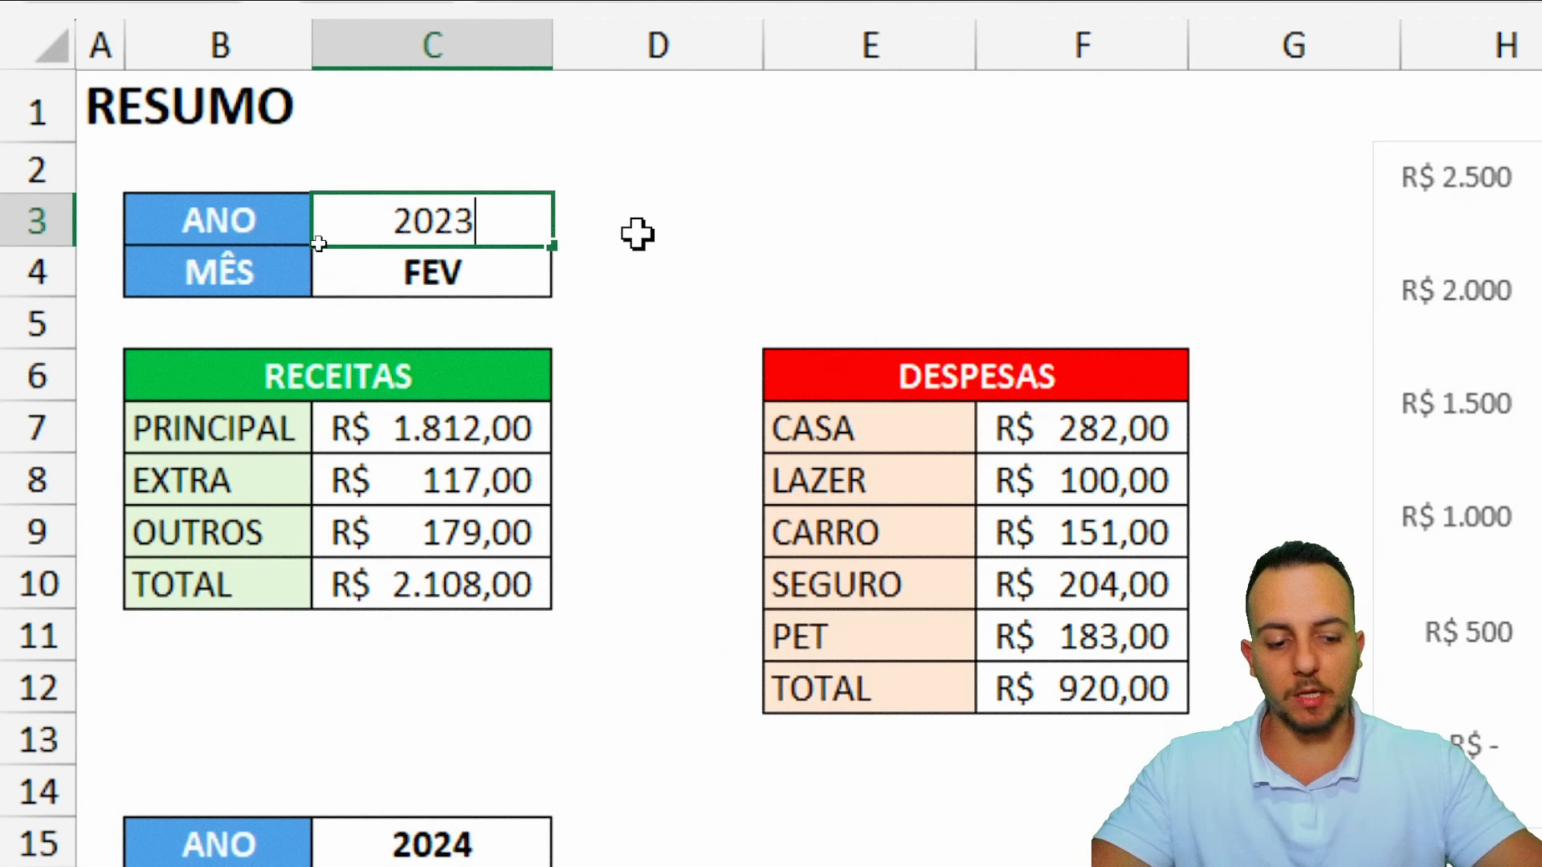
key("Return")
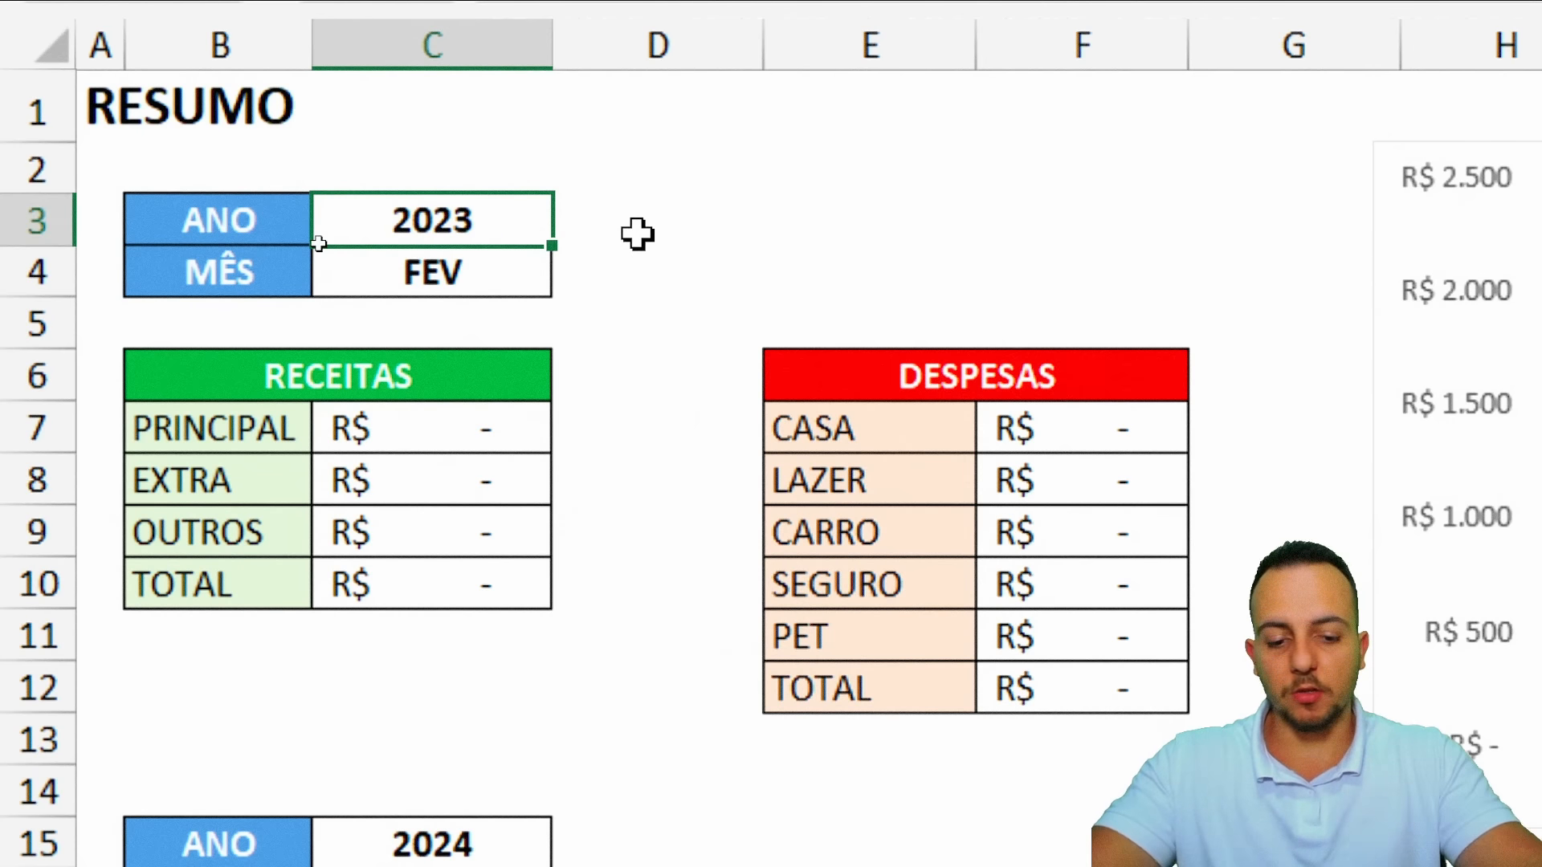
type("2024")
key("Return")
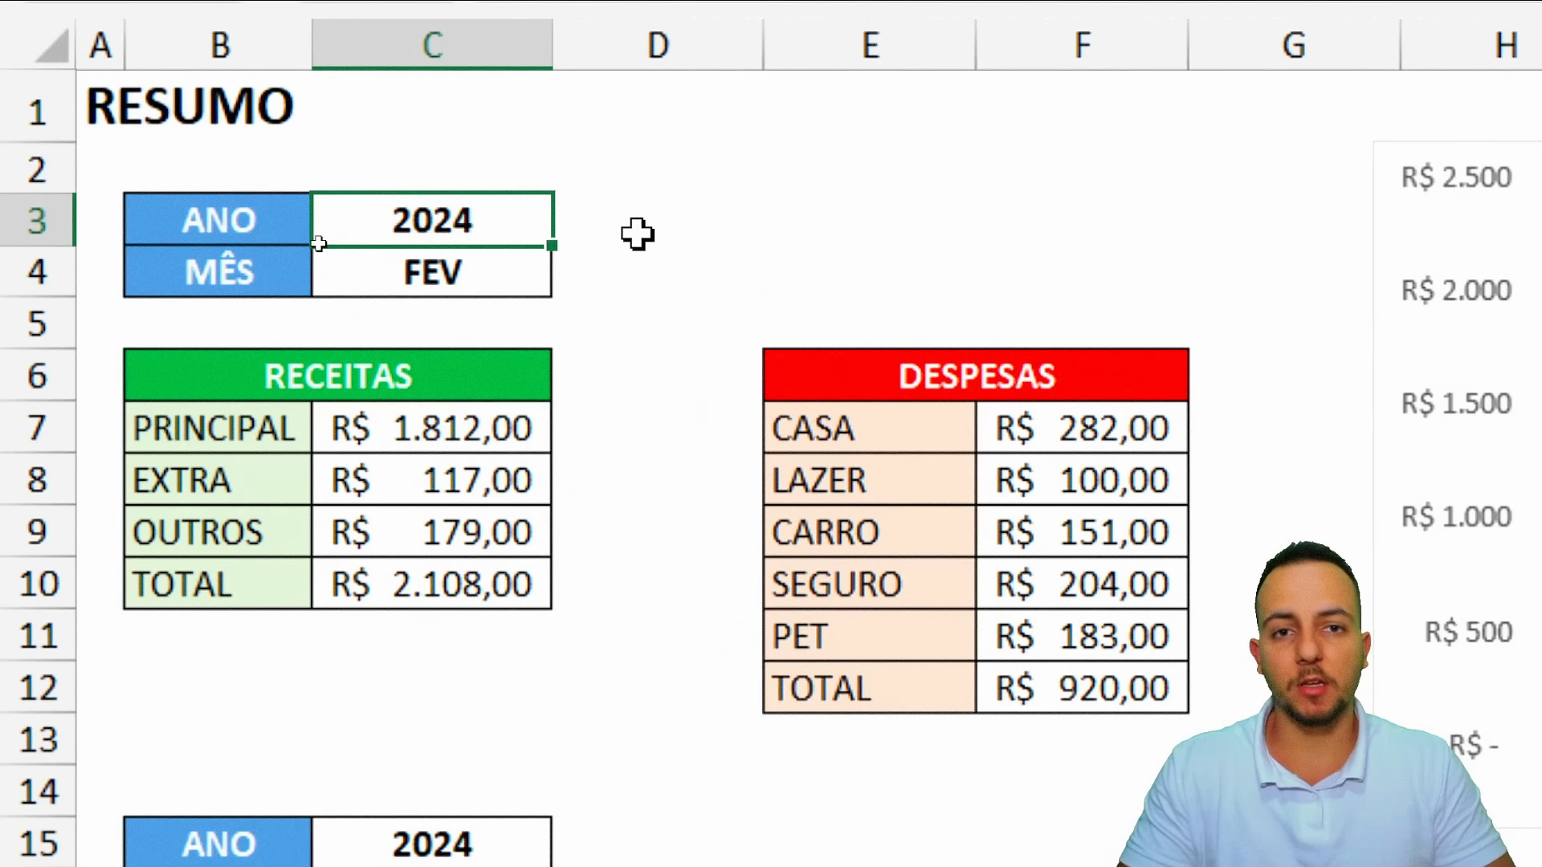
Set the summary month in C4 to JAN, and then switch it back to FEV
key("Down")
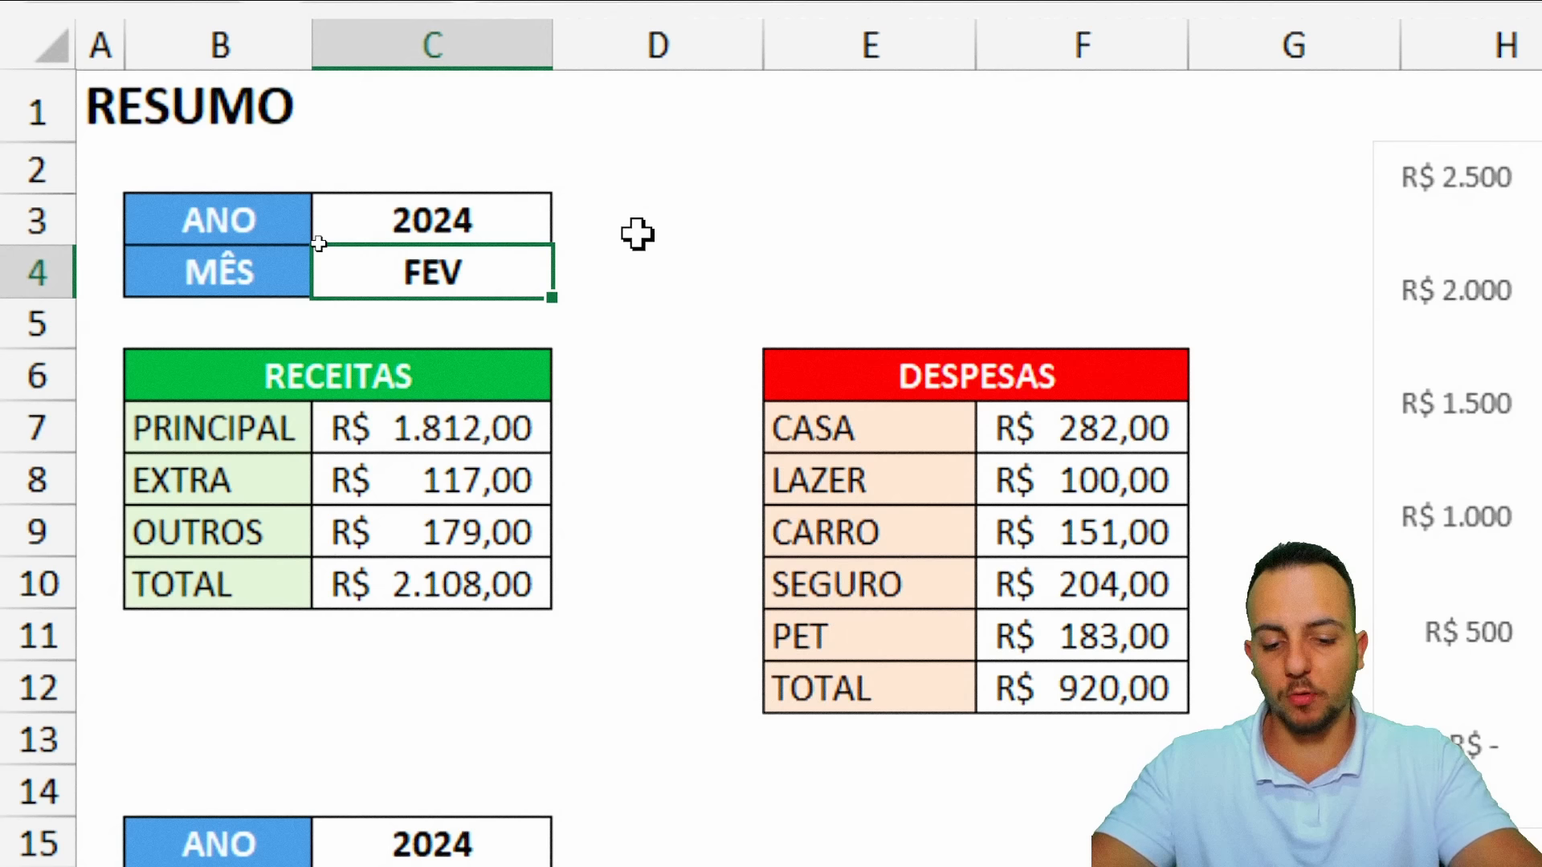
type("JAN")
key("Return")
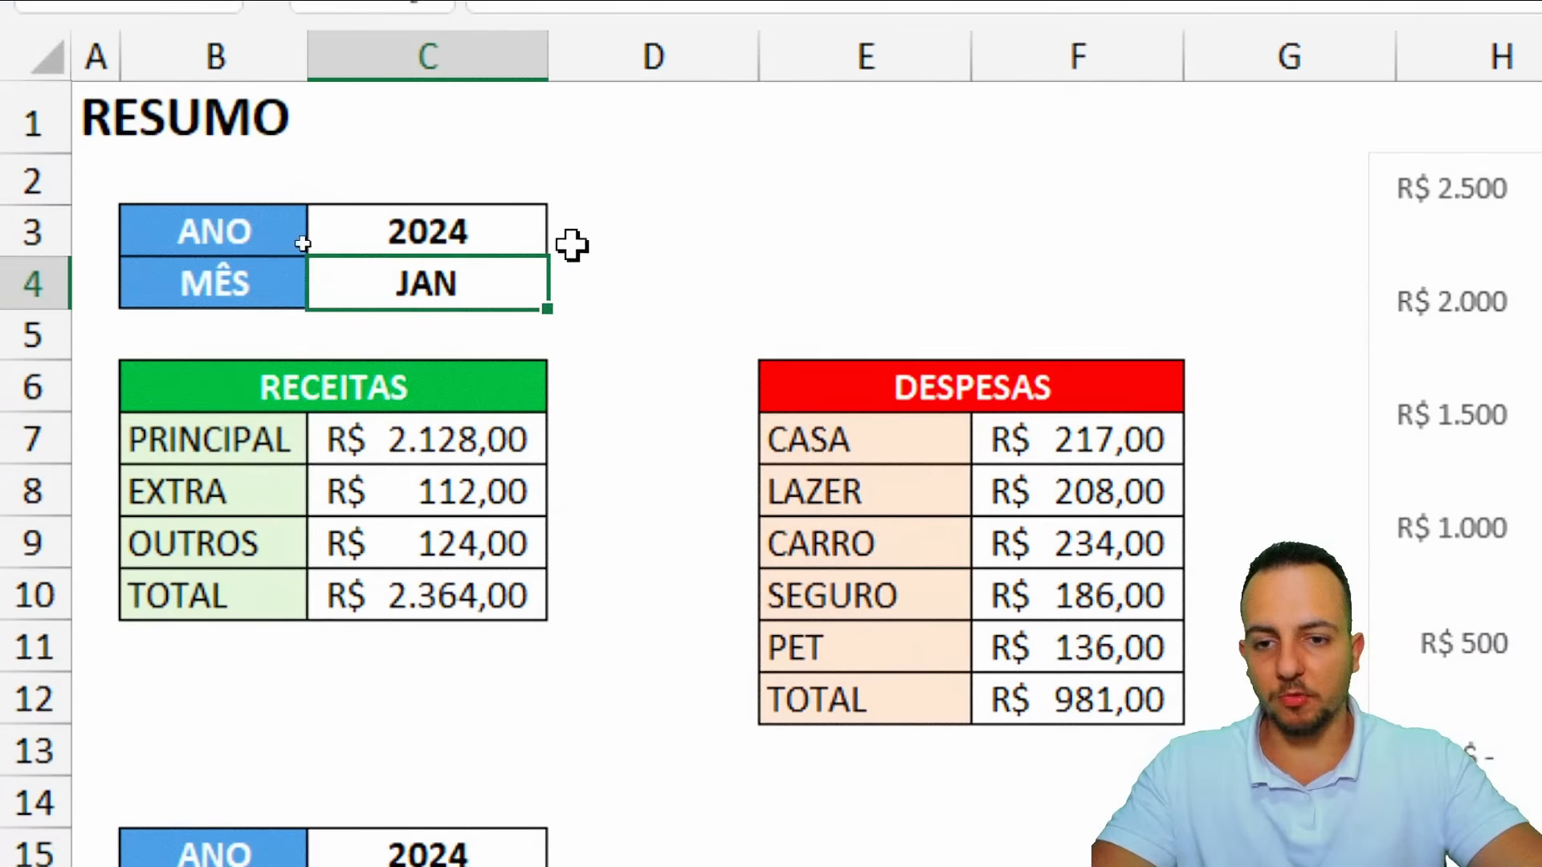
type("FEV")
key("Return")
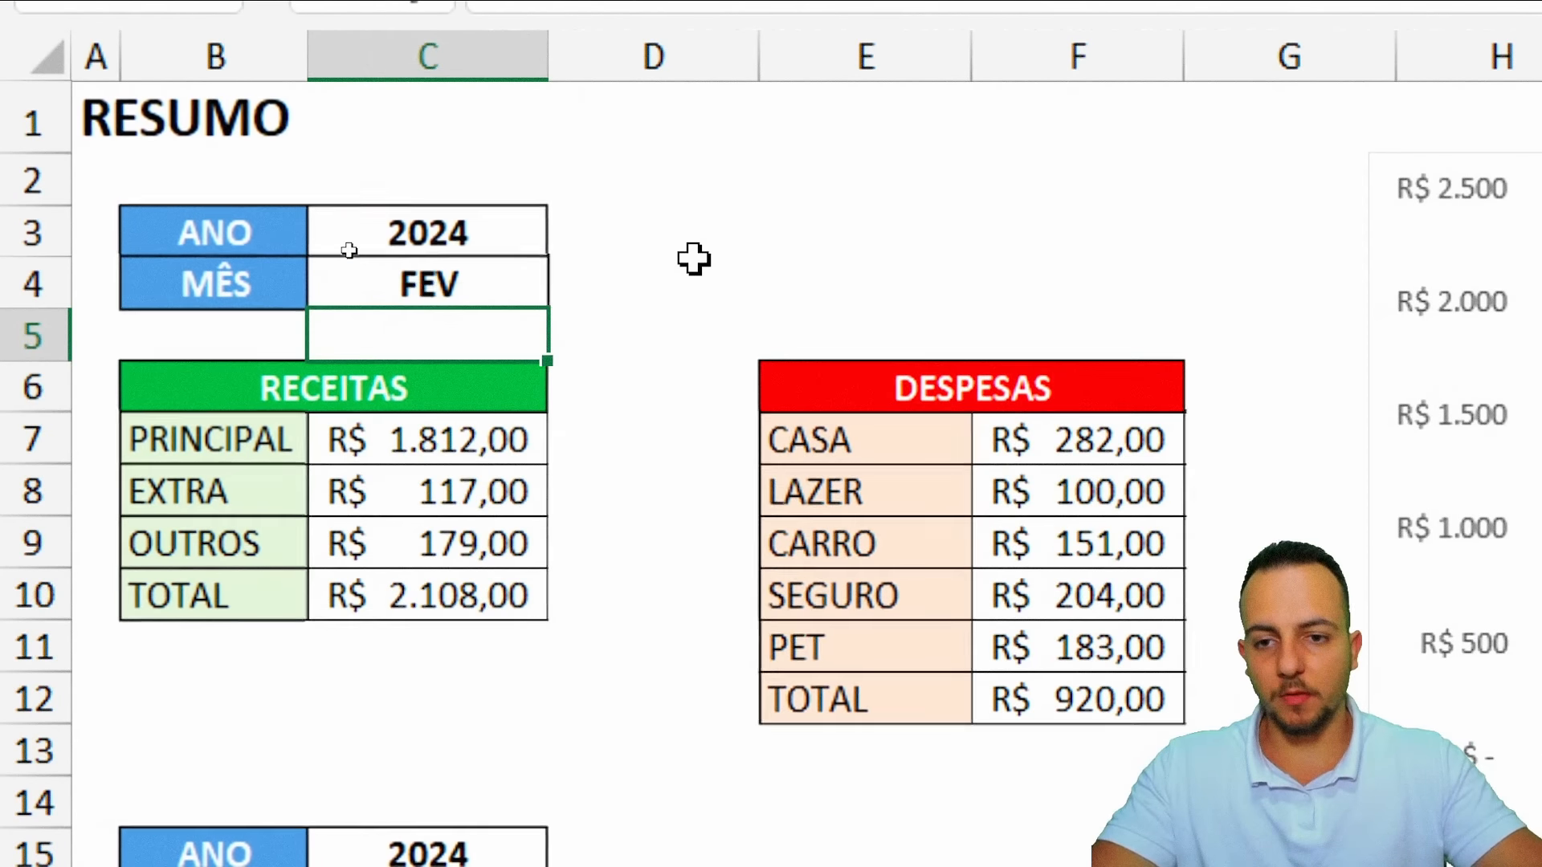
Try MAR and ABR as the summary month in C4, finishing with JAN
key("Up")
type("MAR")
key("Return")
key("Up")
type("ABR")
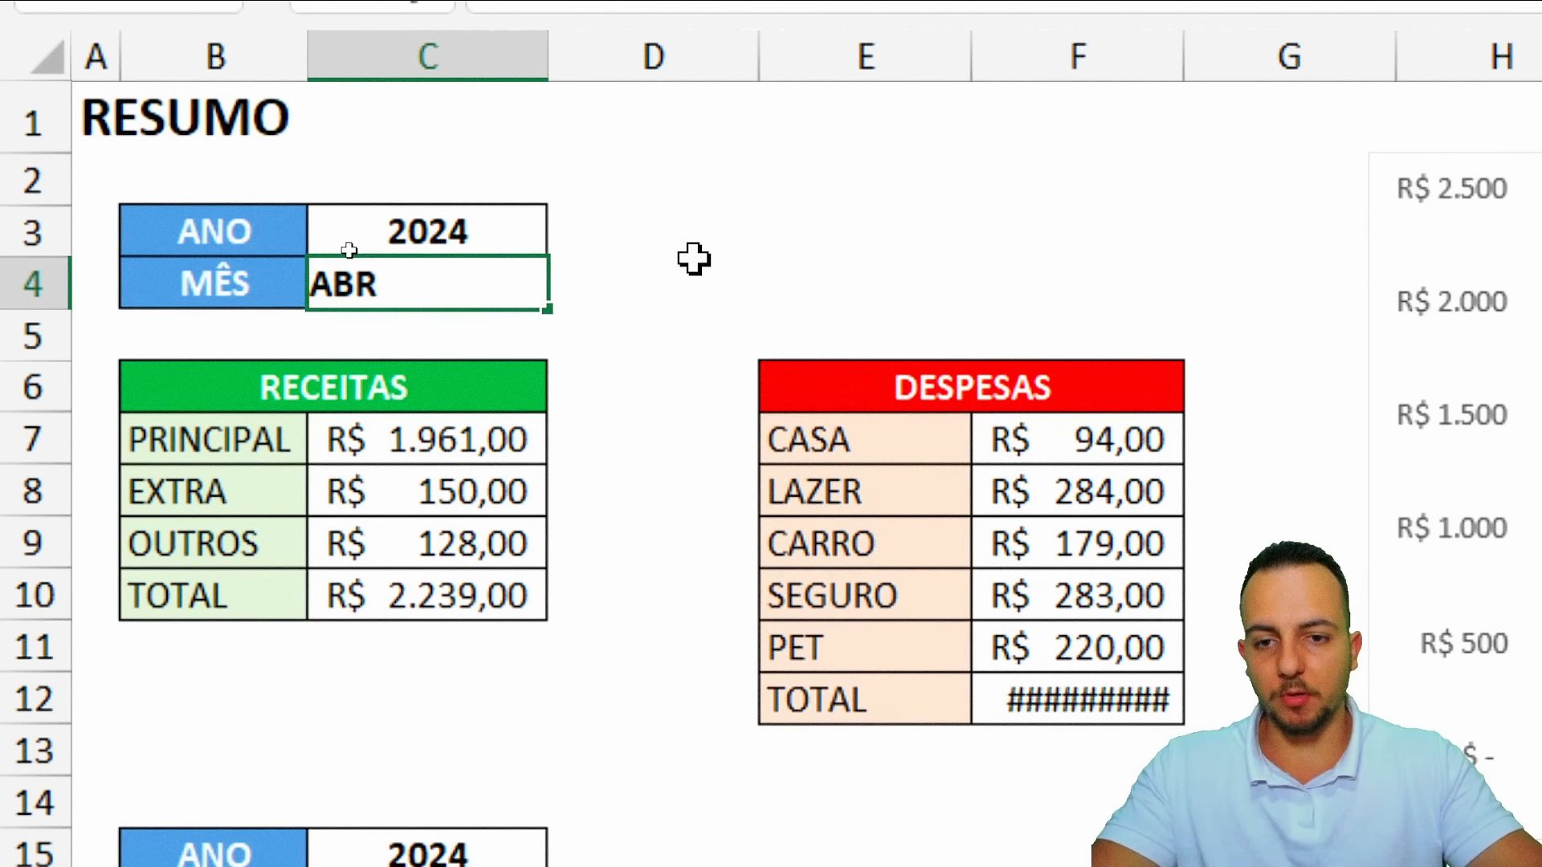
key("Return")
key("Up")
type("JAN")
key("Return")
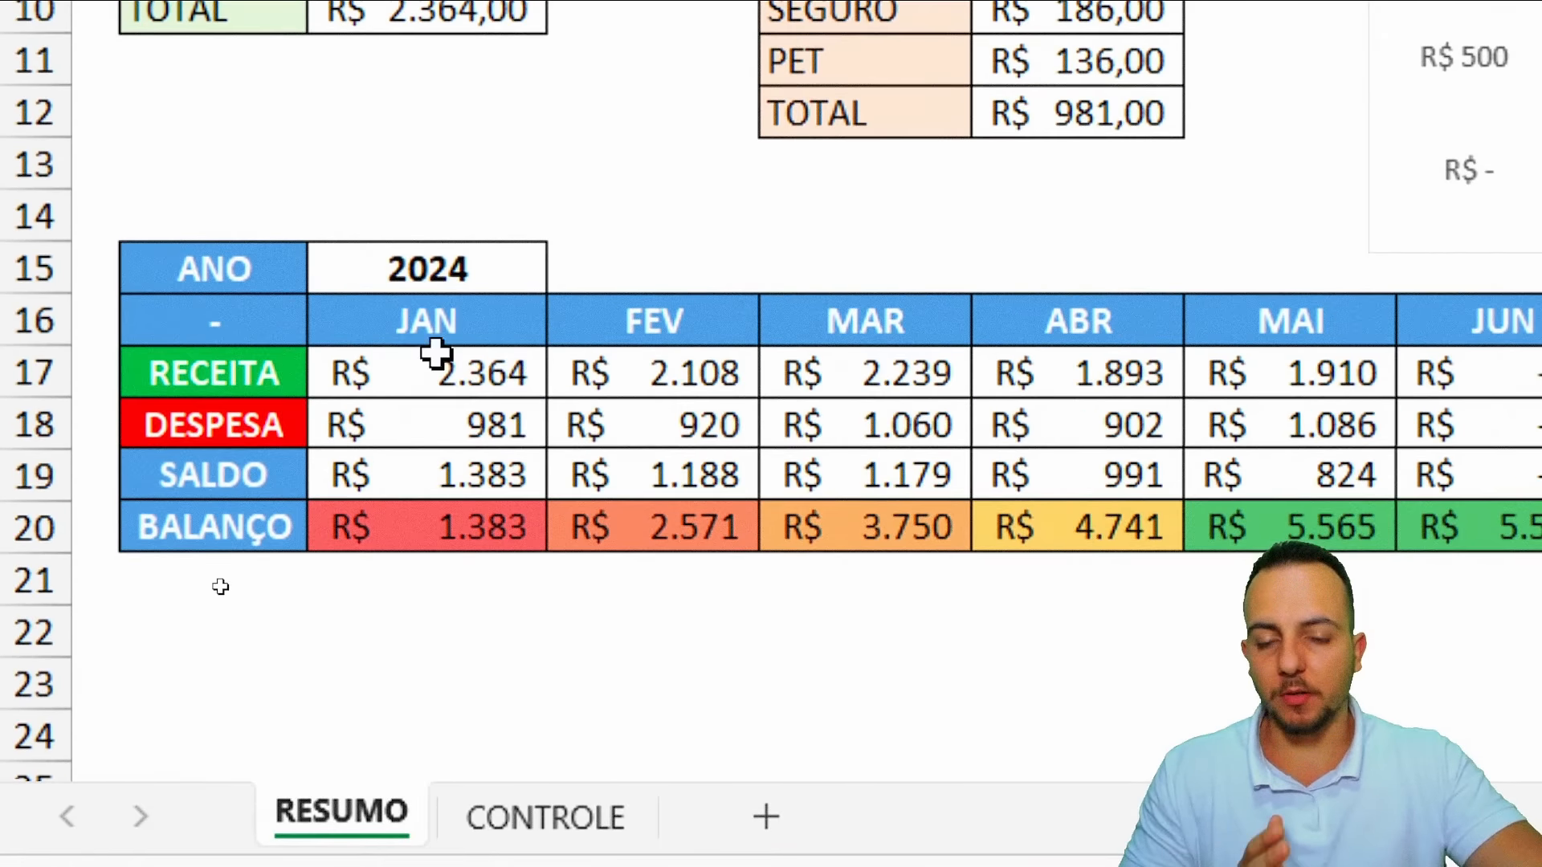
Set the year of the monthly balance table in C15 to 2025
left_click(434, 855)
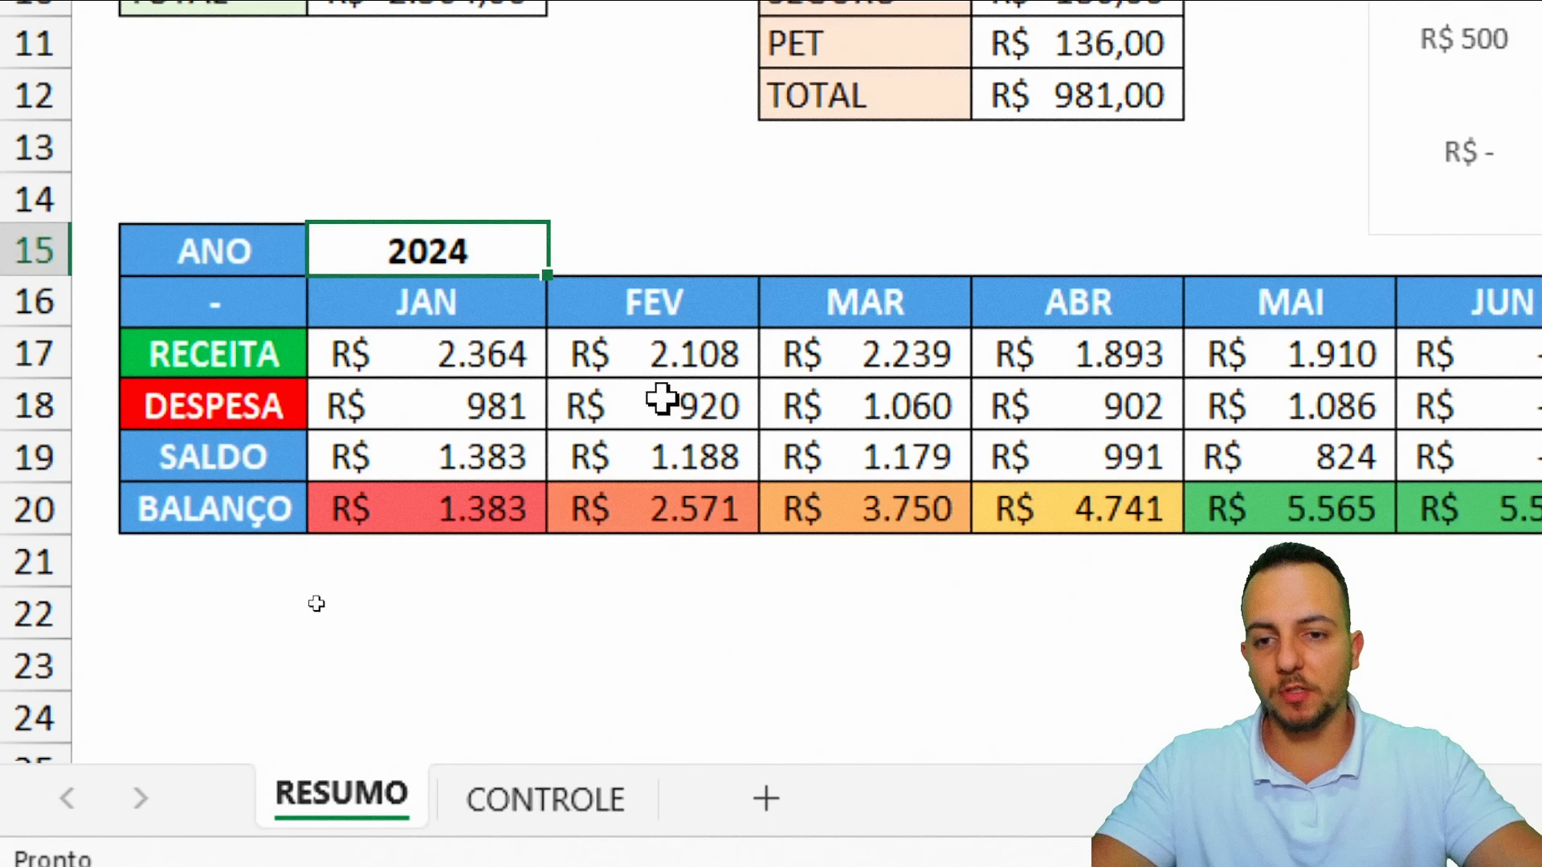
type("2025")
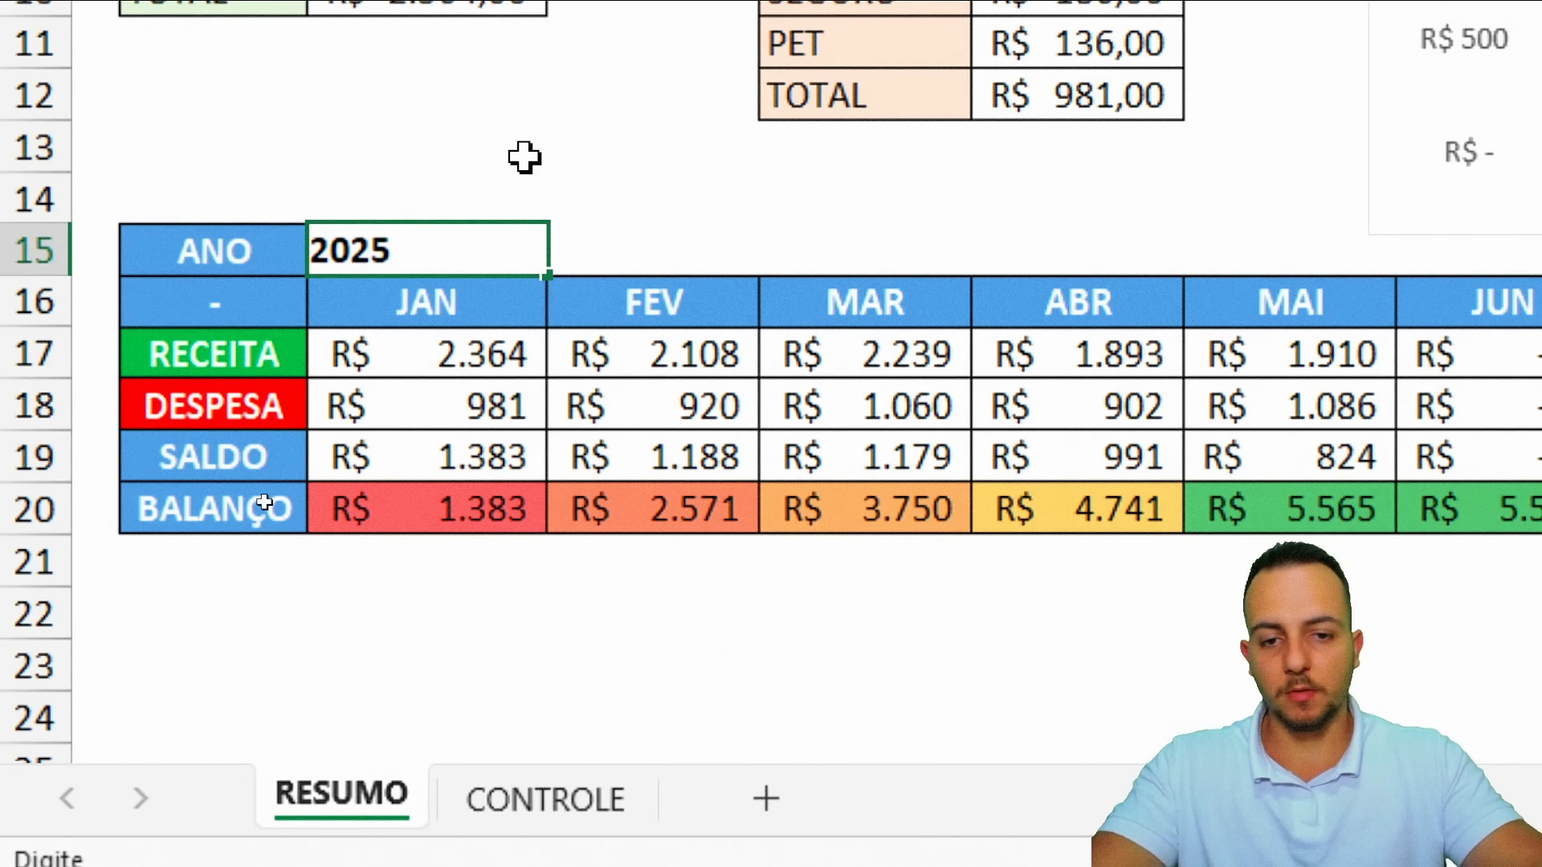
key("Return")
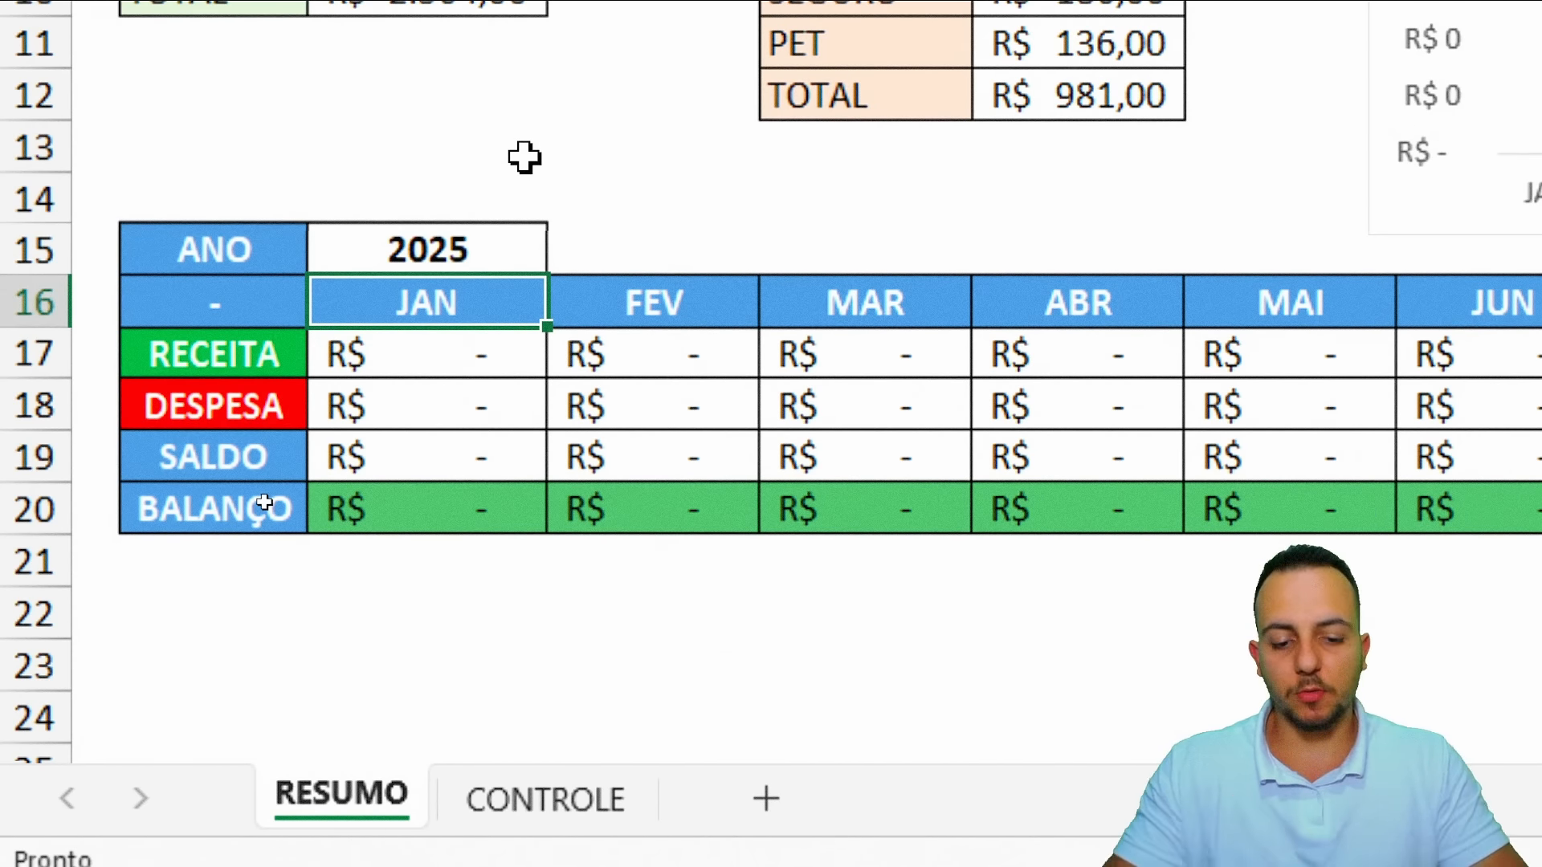
Look at the CONTROLE sheet, return to RESUMO and set the balance table's year in C15 to 2024
key("ctrl+Page_Down")
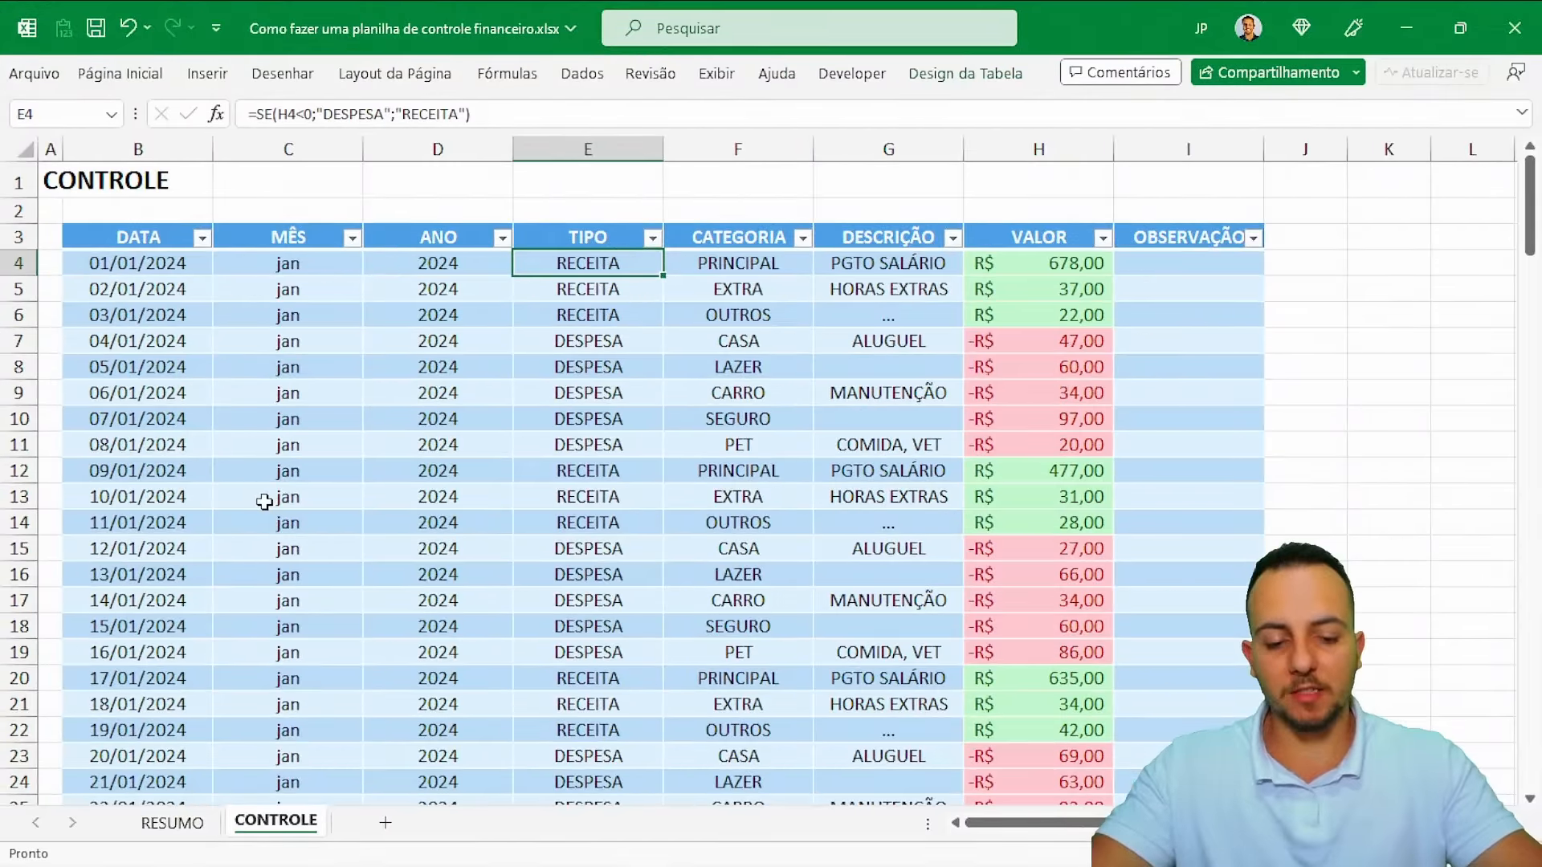
key("ctrl+Page_Up")
key("Up")
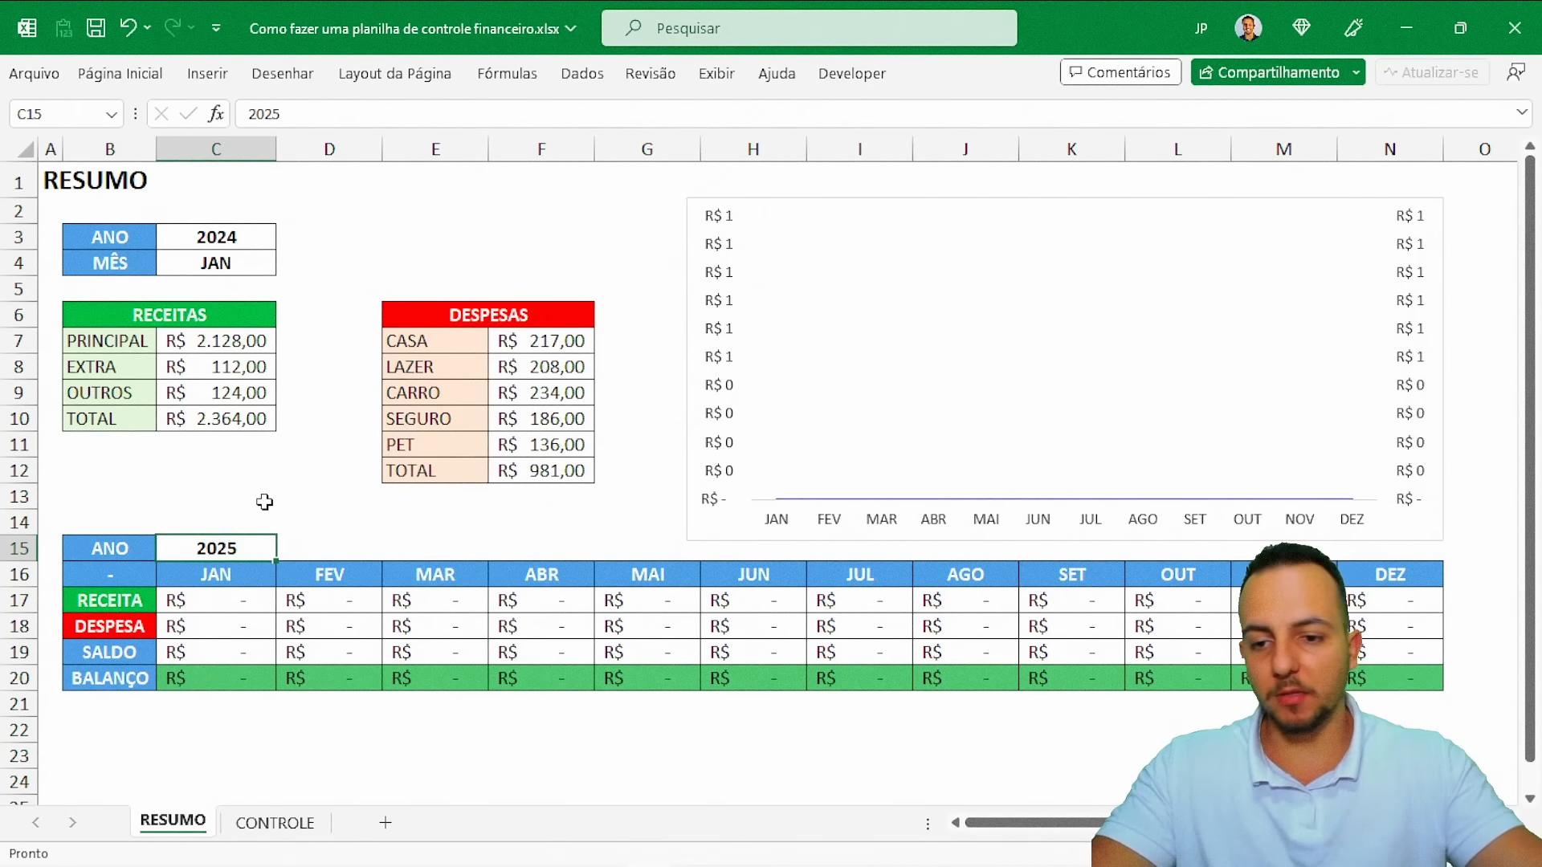
type("2024")
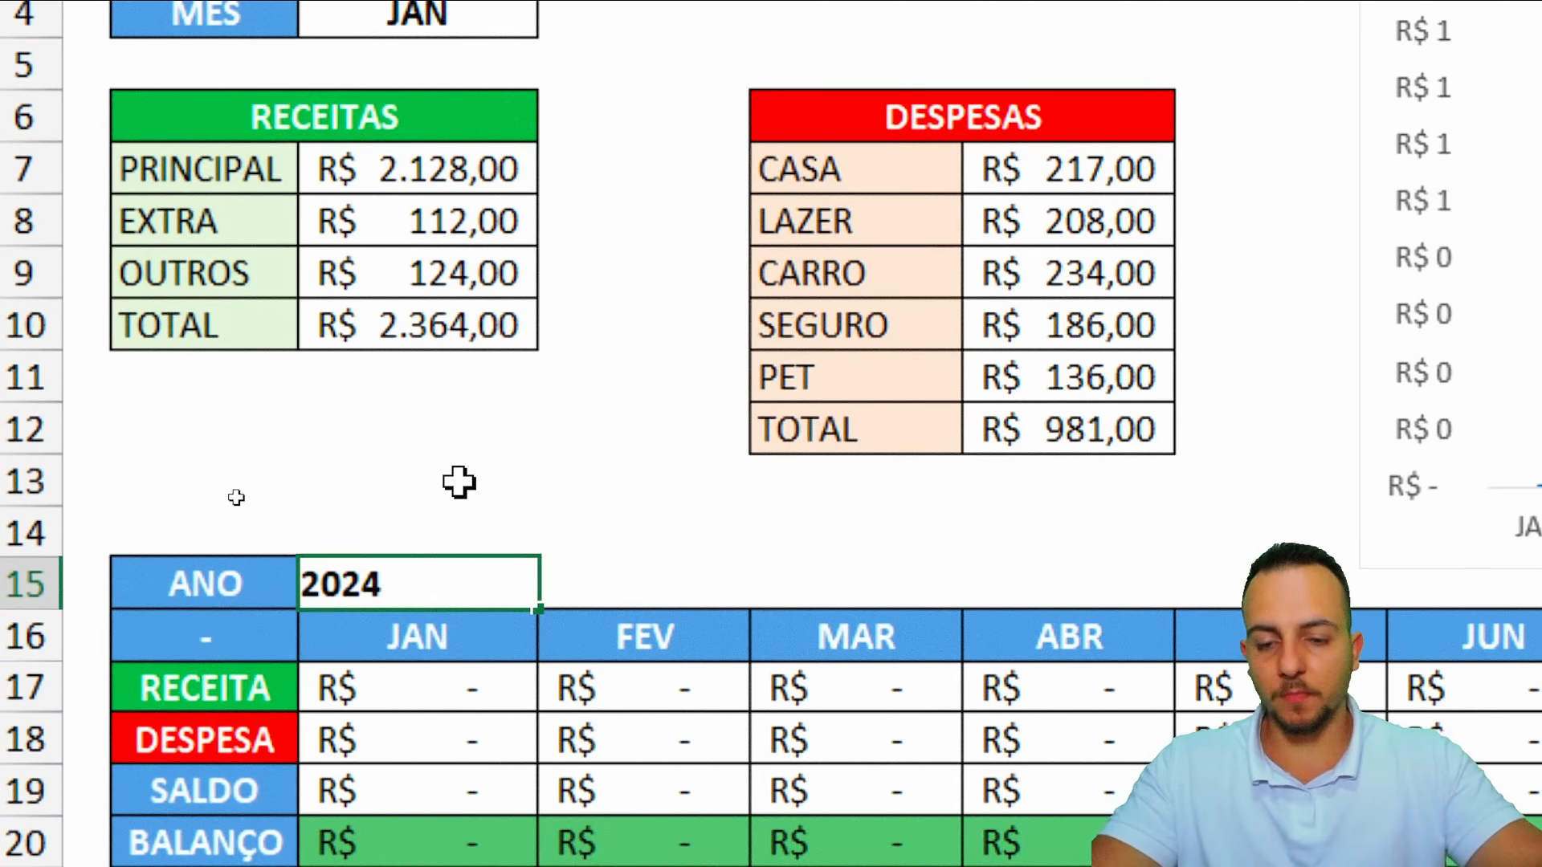
key("ctrl+Return")
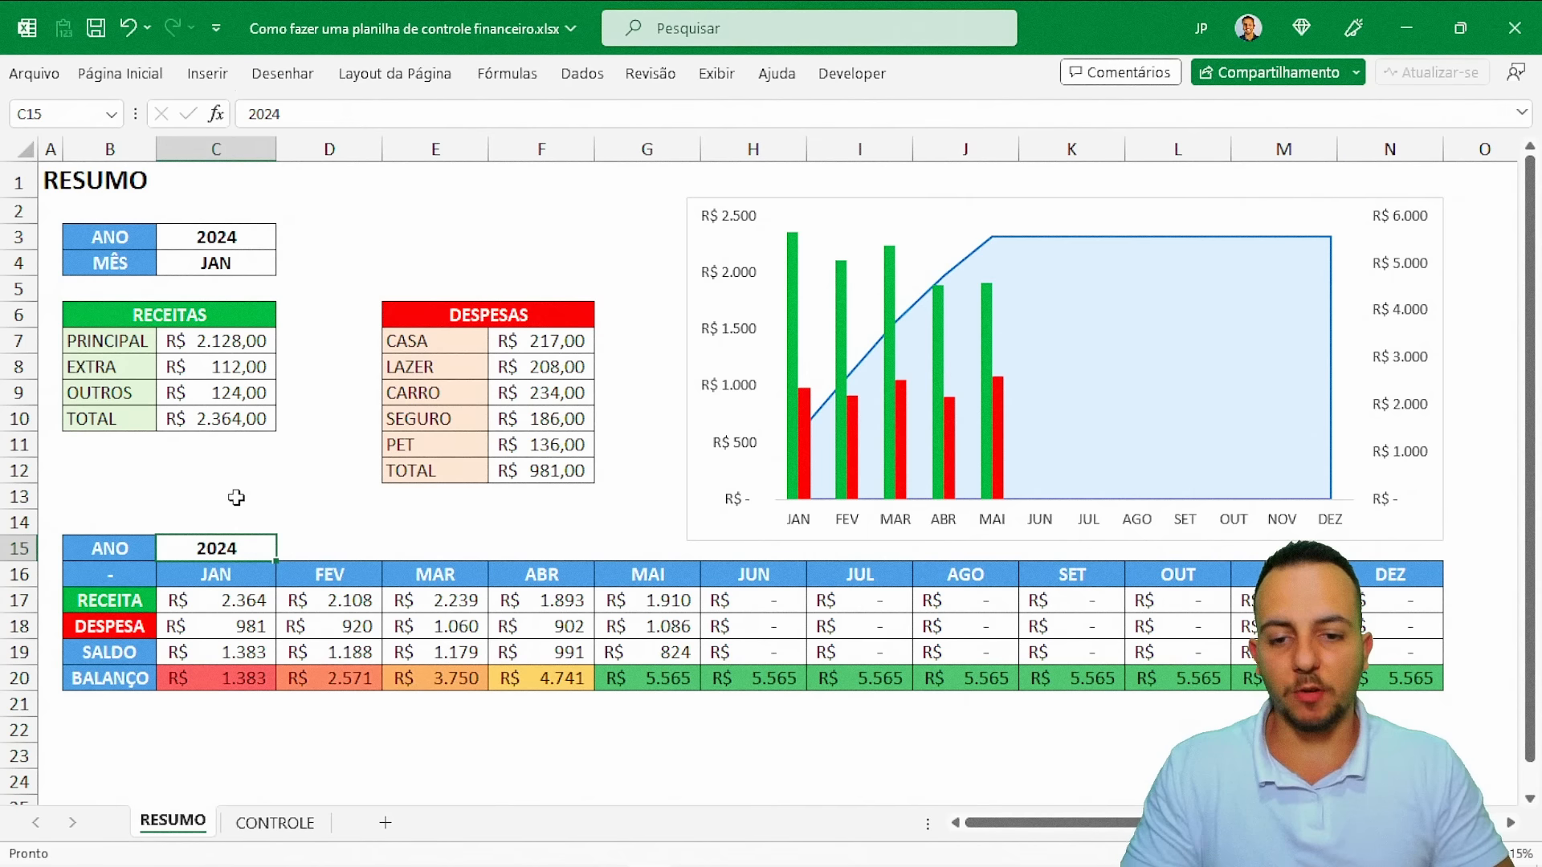
Examine the first record on the CONTROLE sheet, including its type and the list of available categories
key("ctrl+Page_Down")
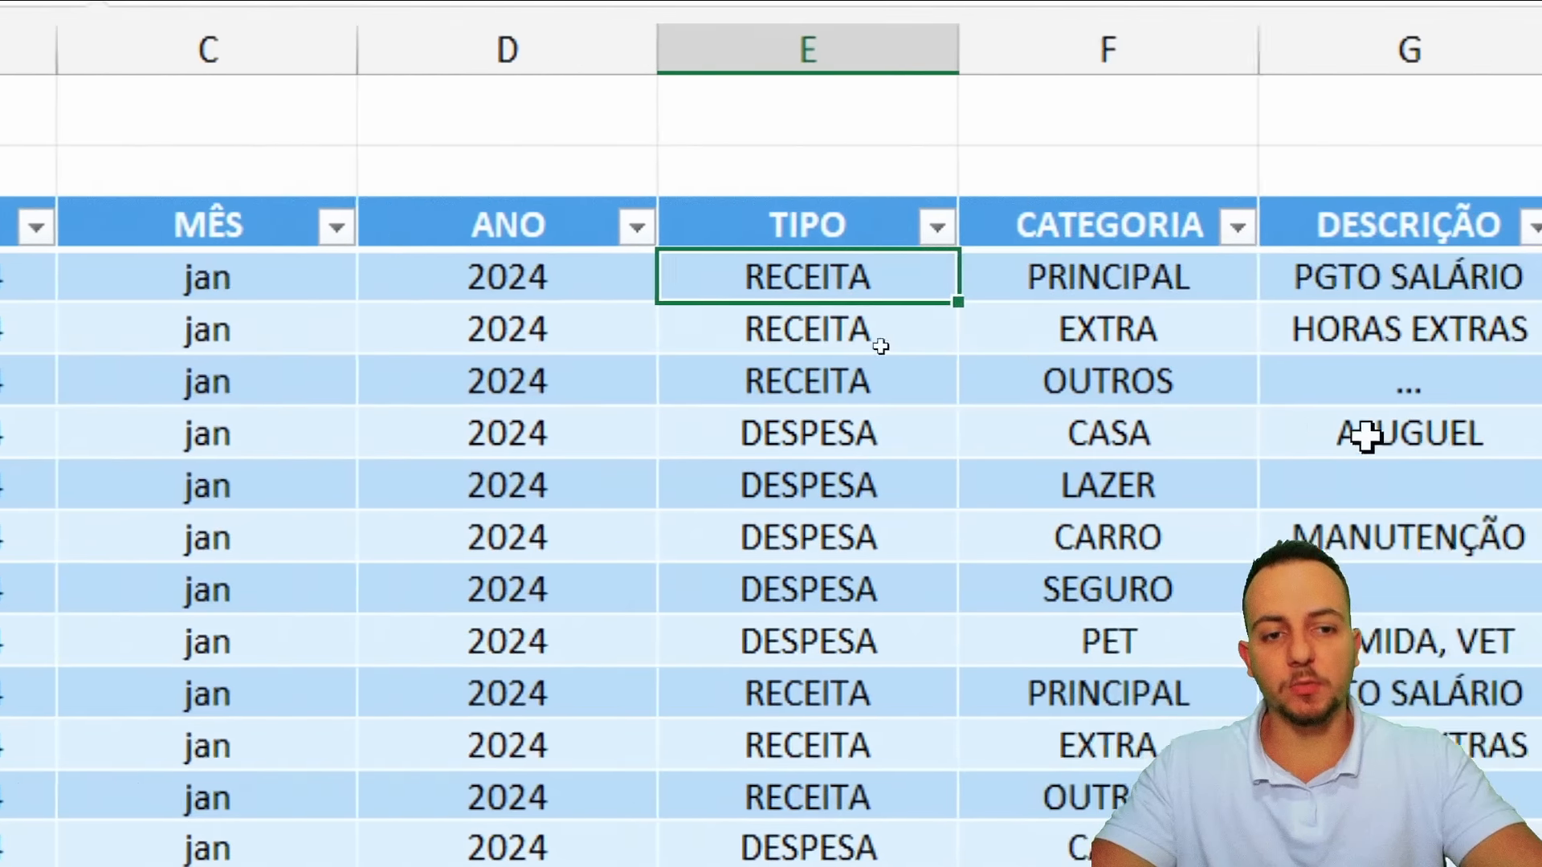
left_click(701, 317)
left_click(708, 289)
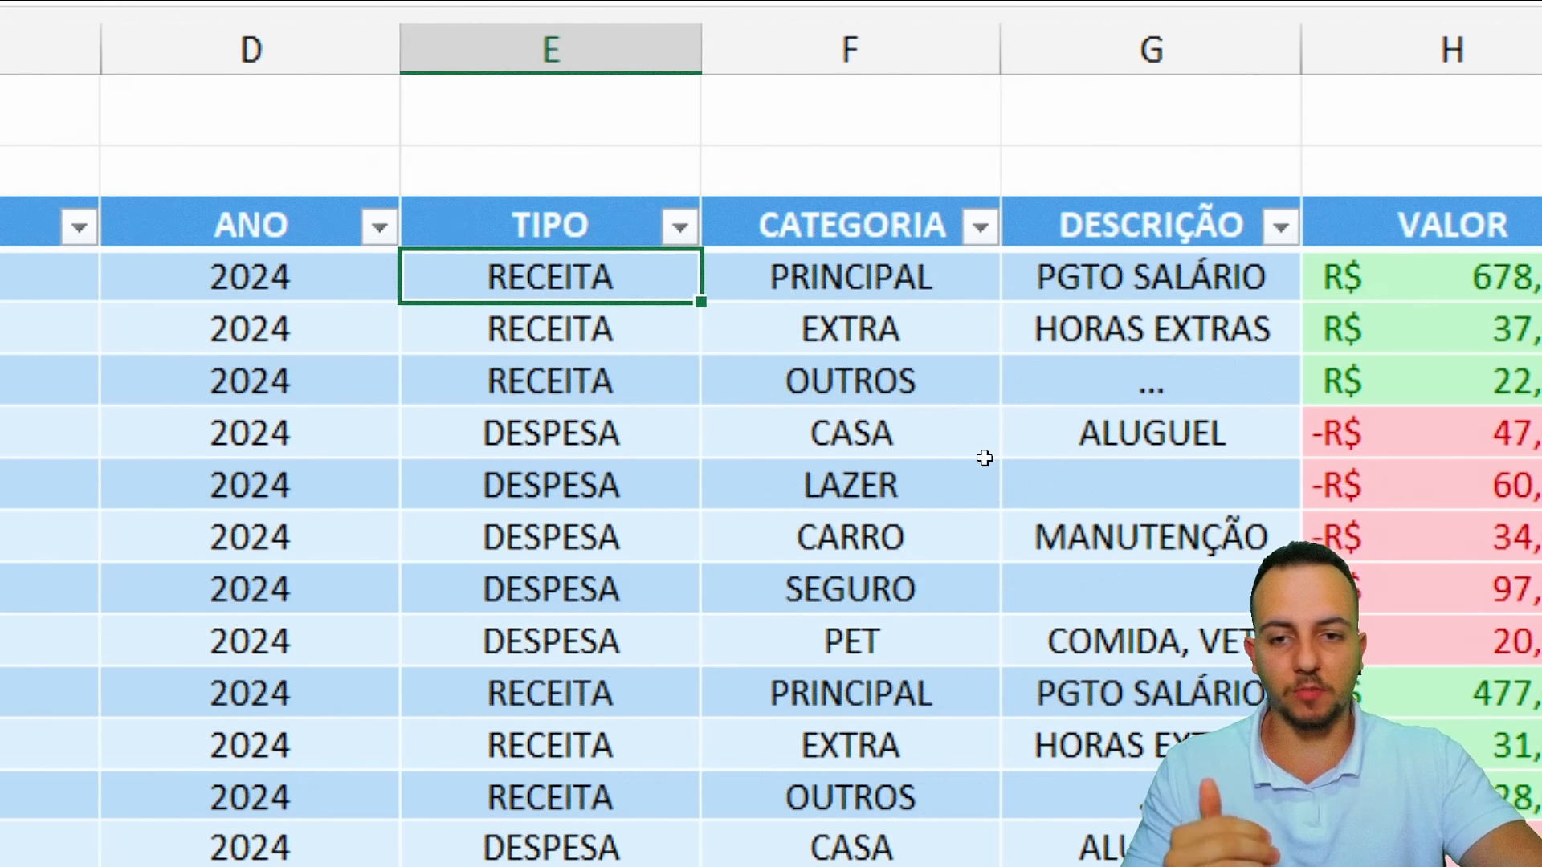
left_click(913, 265)
left_click(1021, 279)
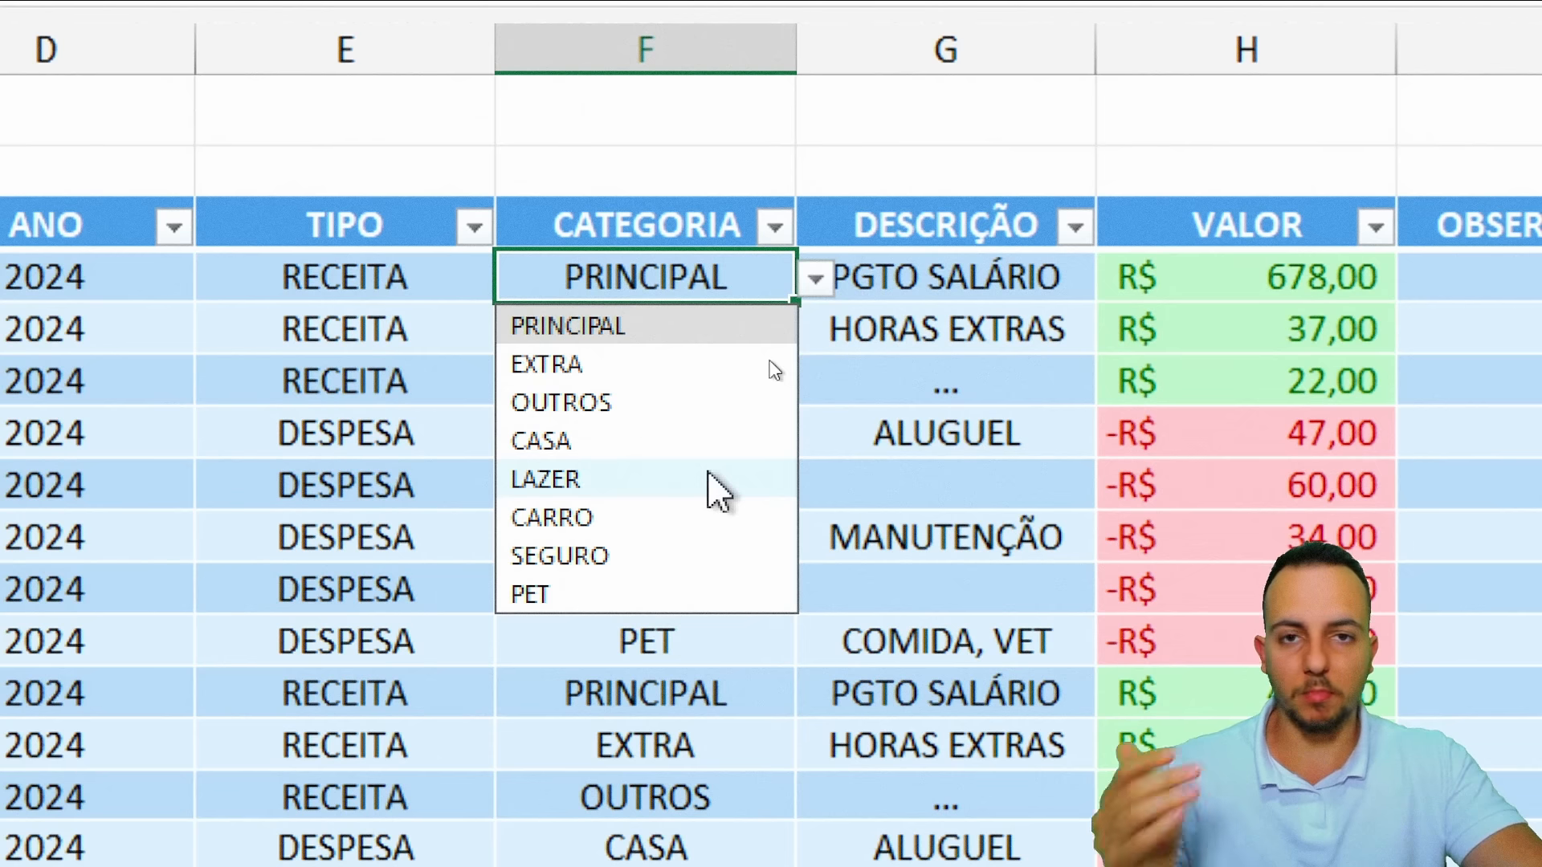
left_click(1064, 429)
Try -100 and then 100 as the first record's VALOR in H4, and undo both entries
left_click(635, 283)
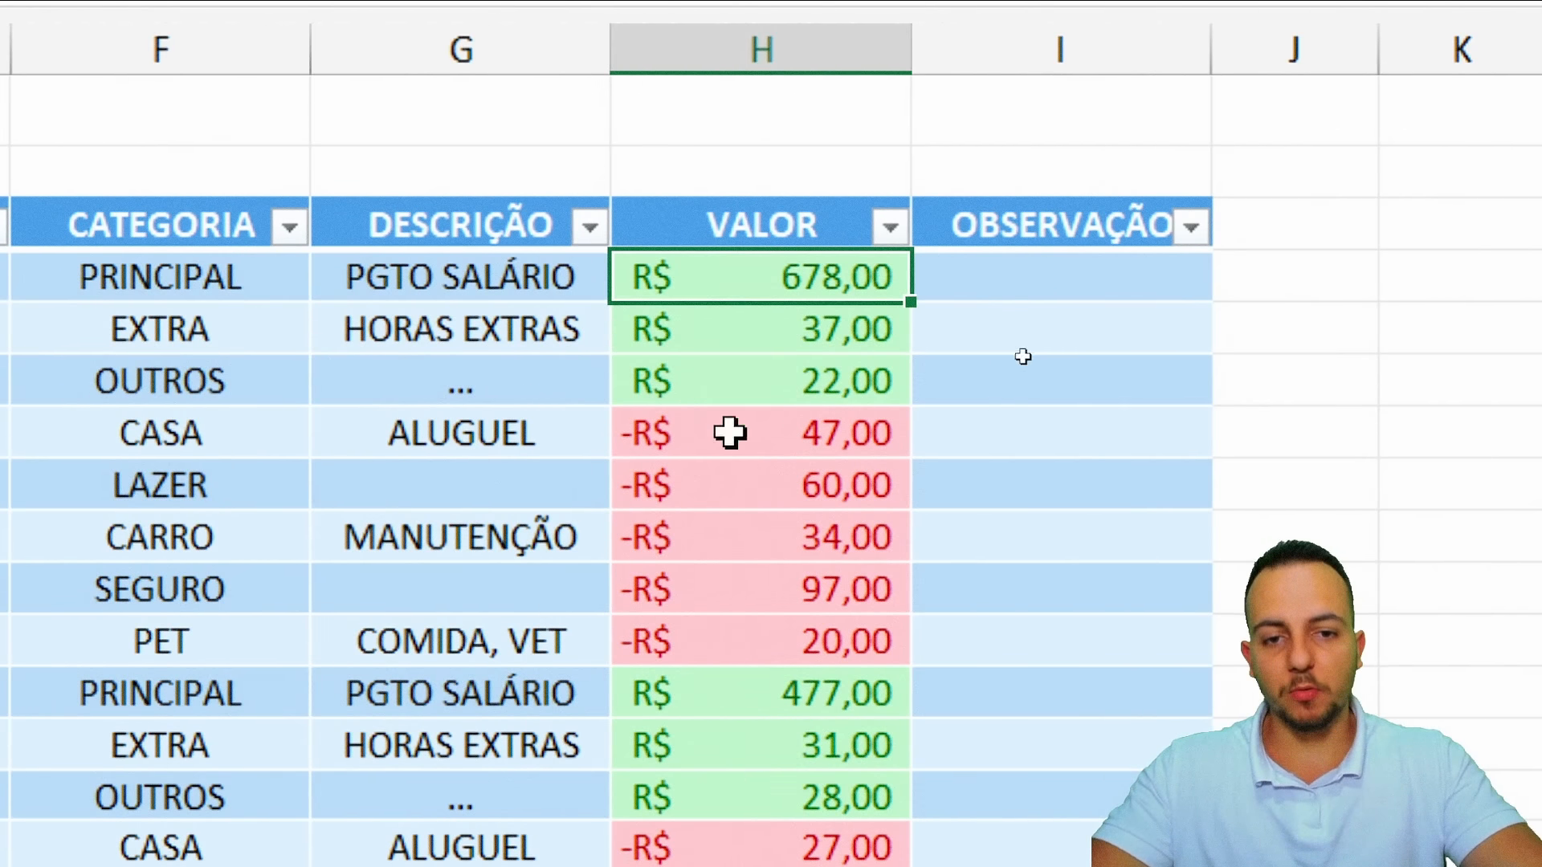
type("-100")
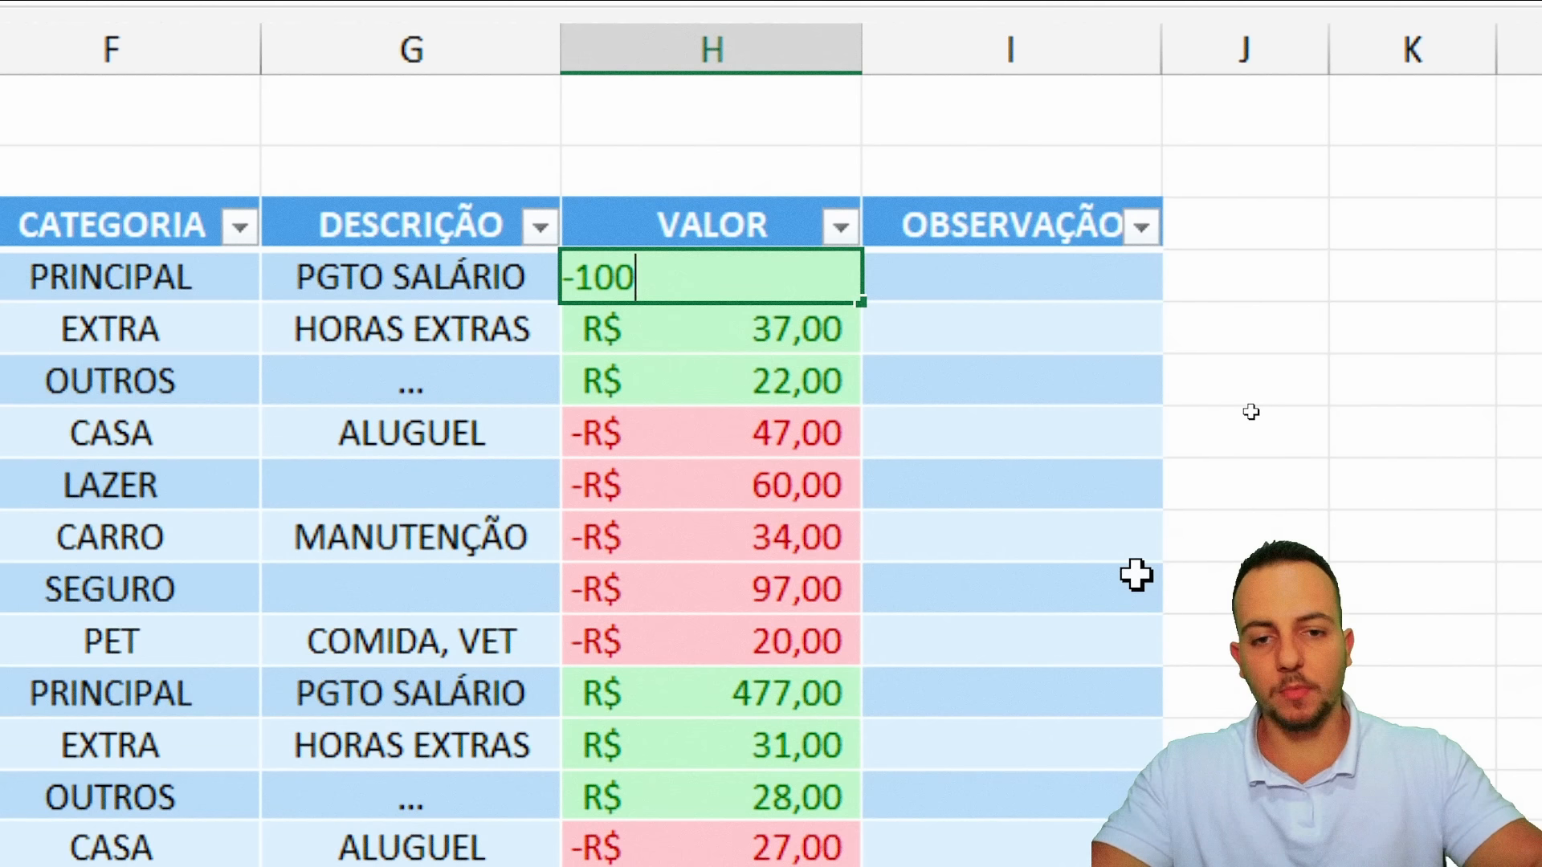
key("Return")
key("Up")
type("100")
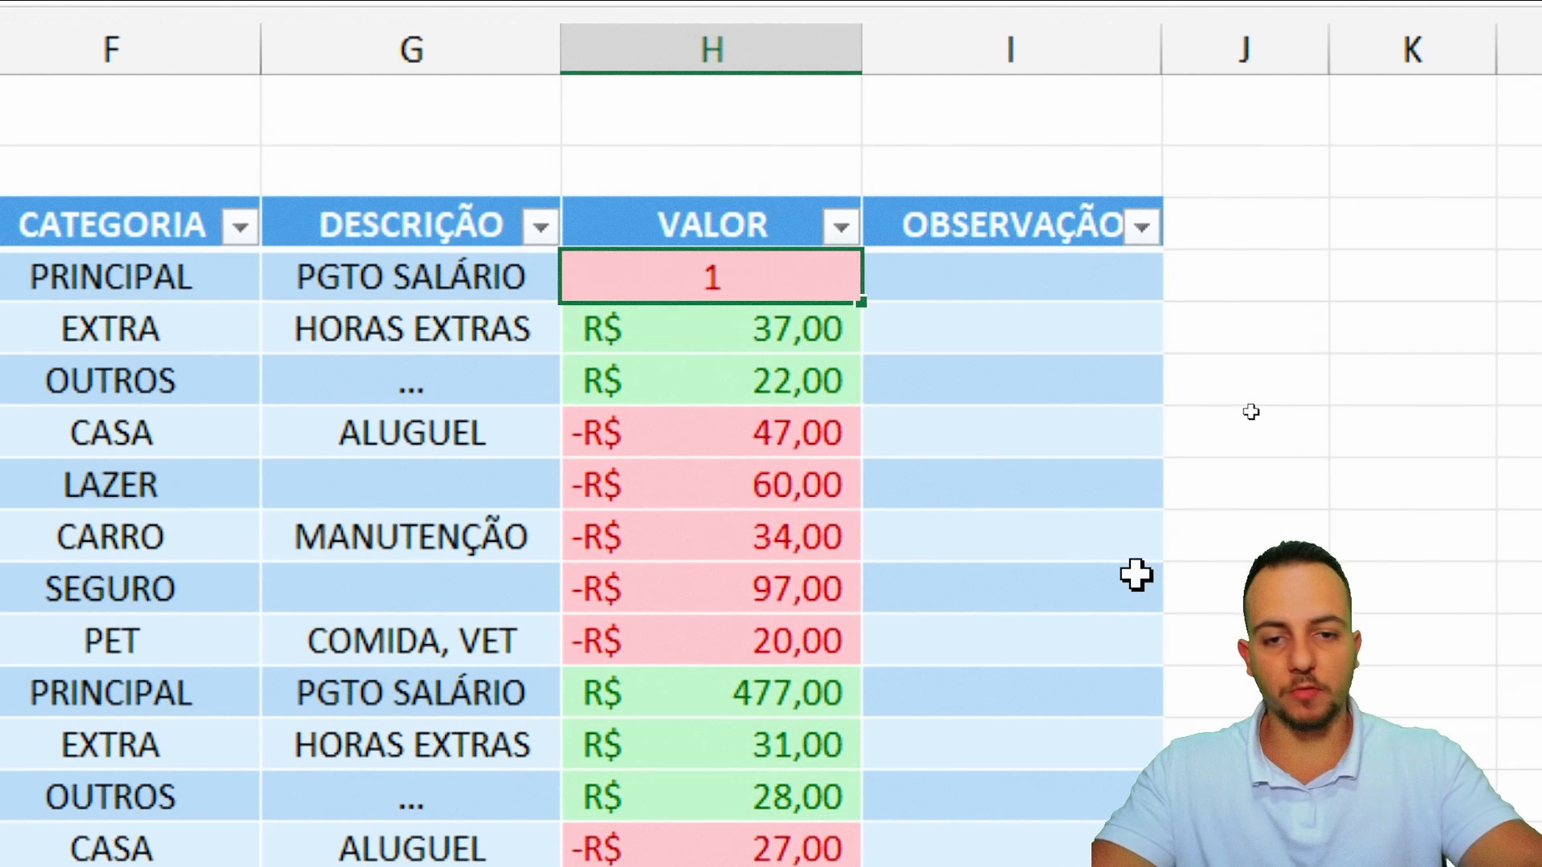
key("Return")
key("ctrl+z")
key("ctrl+z")
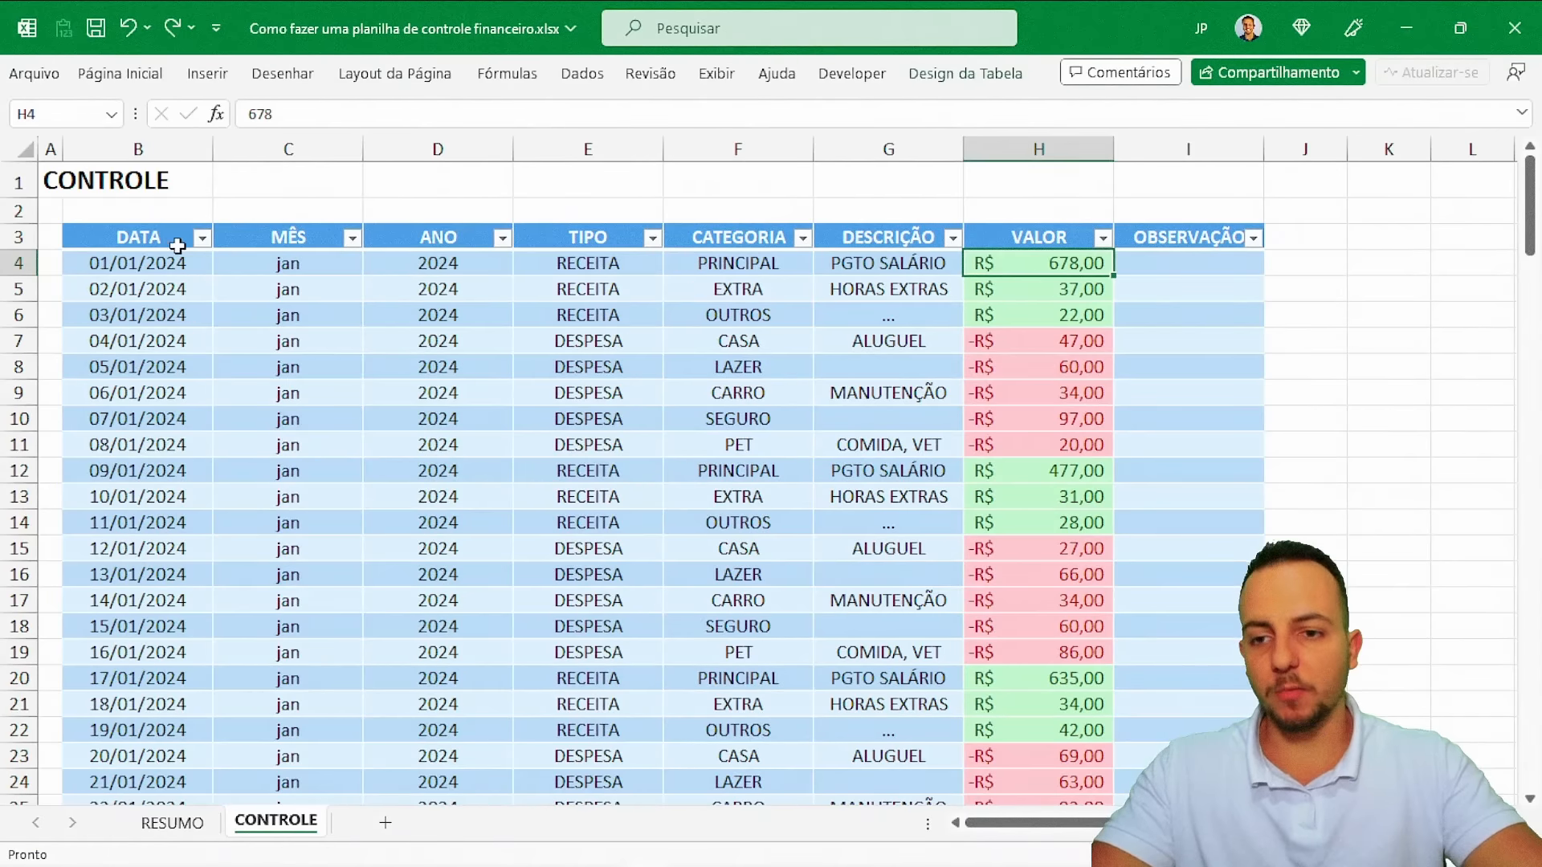
left_click(177, 246)
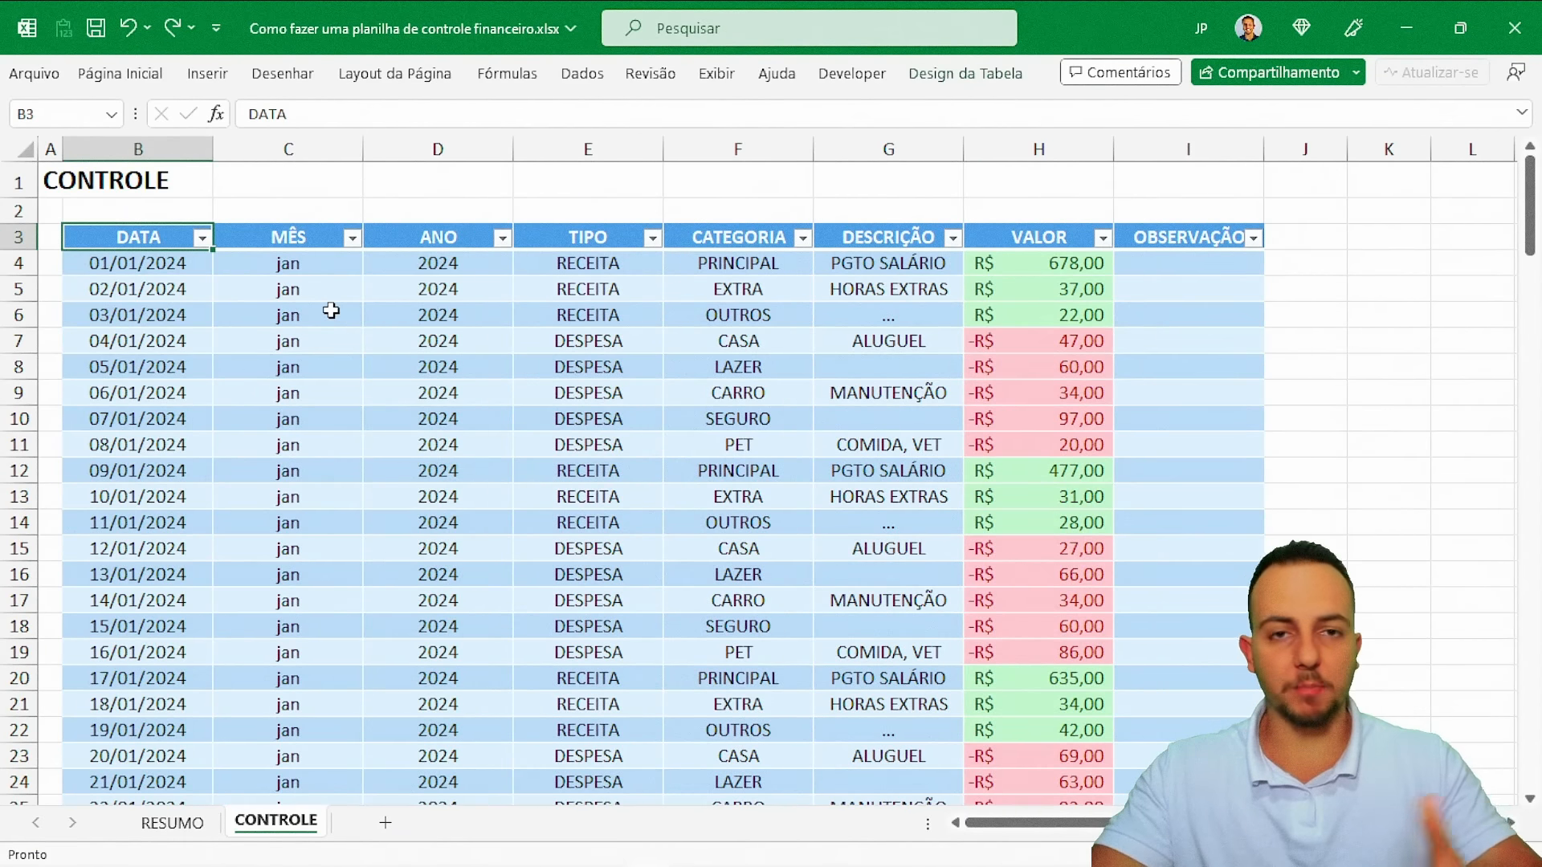
key("ctrl+Page_Up")
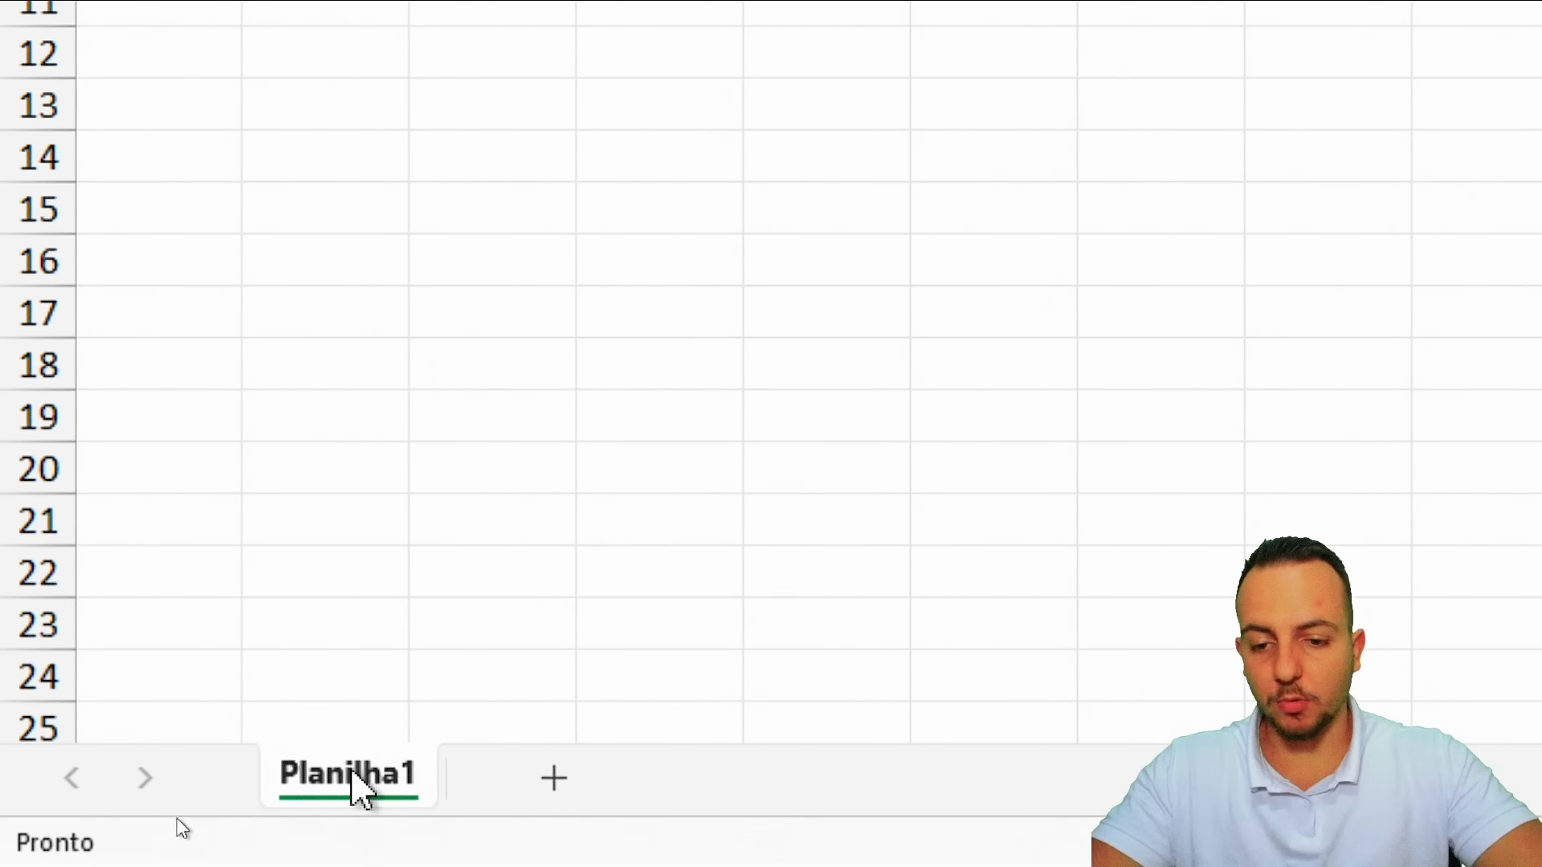
Rename the sheet Planilha1 as RESUMO
right_click(366, 783)
left_click(577, 227)
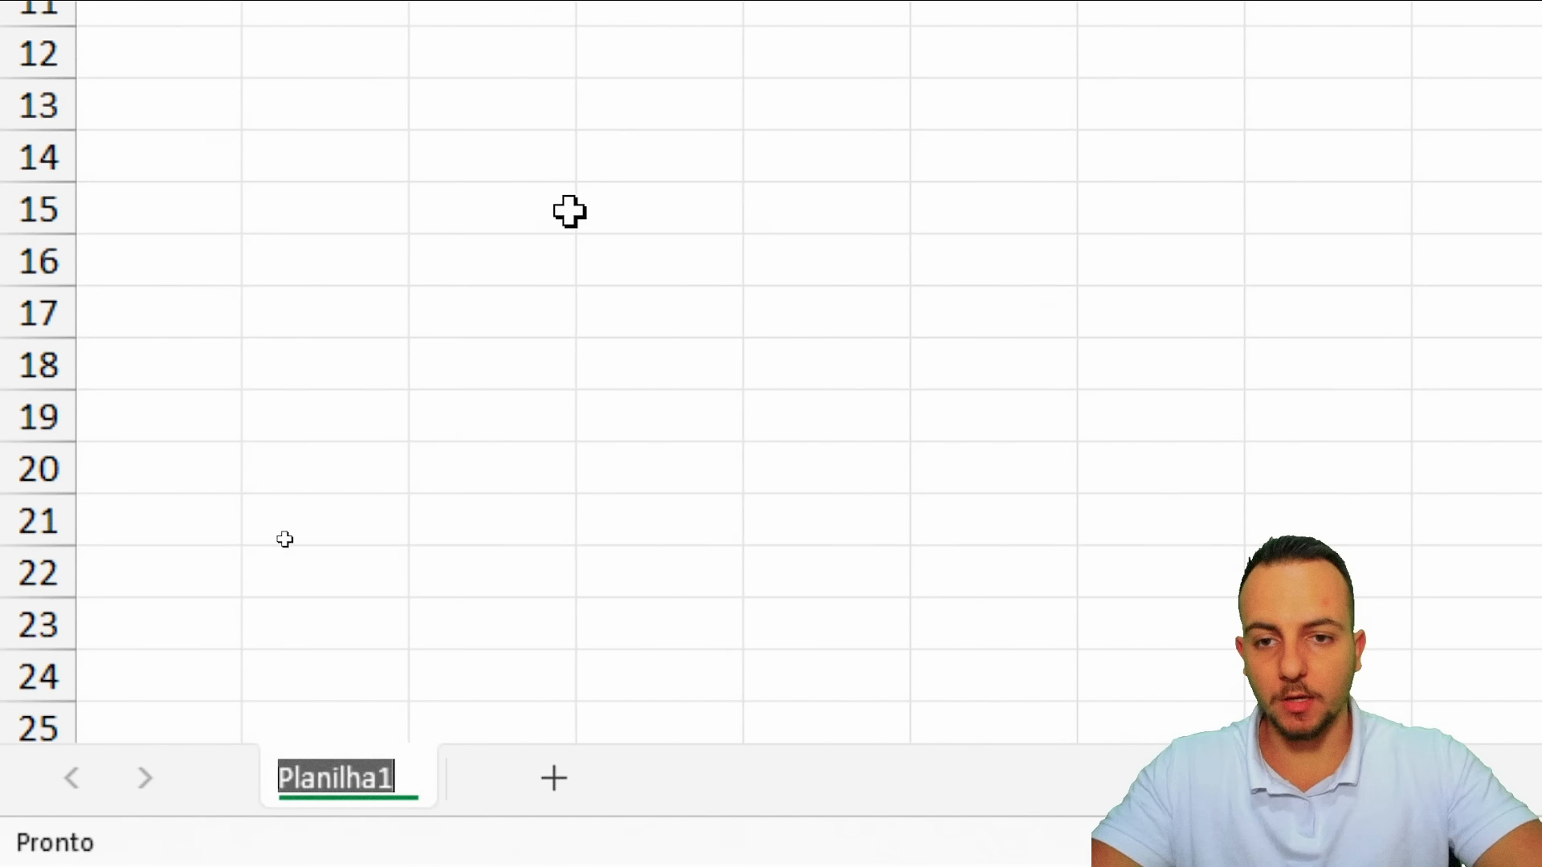
type("RES")
key("Return")
type("UMO")
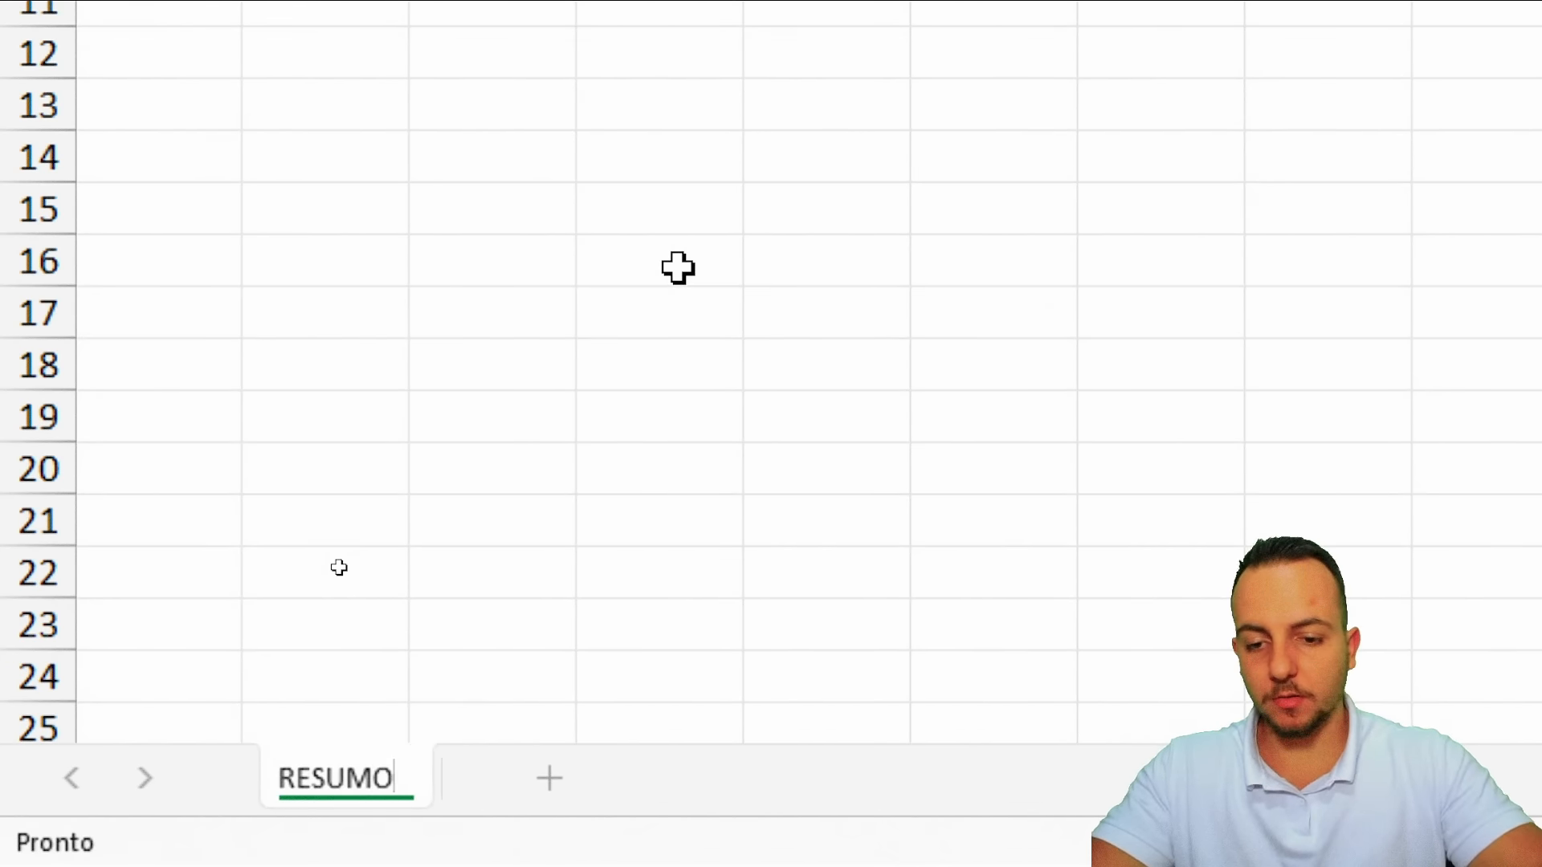
key("Return")
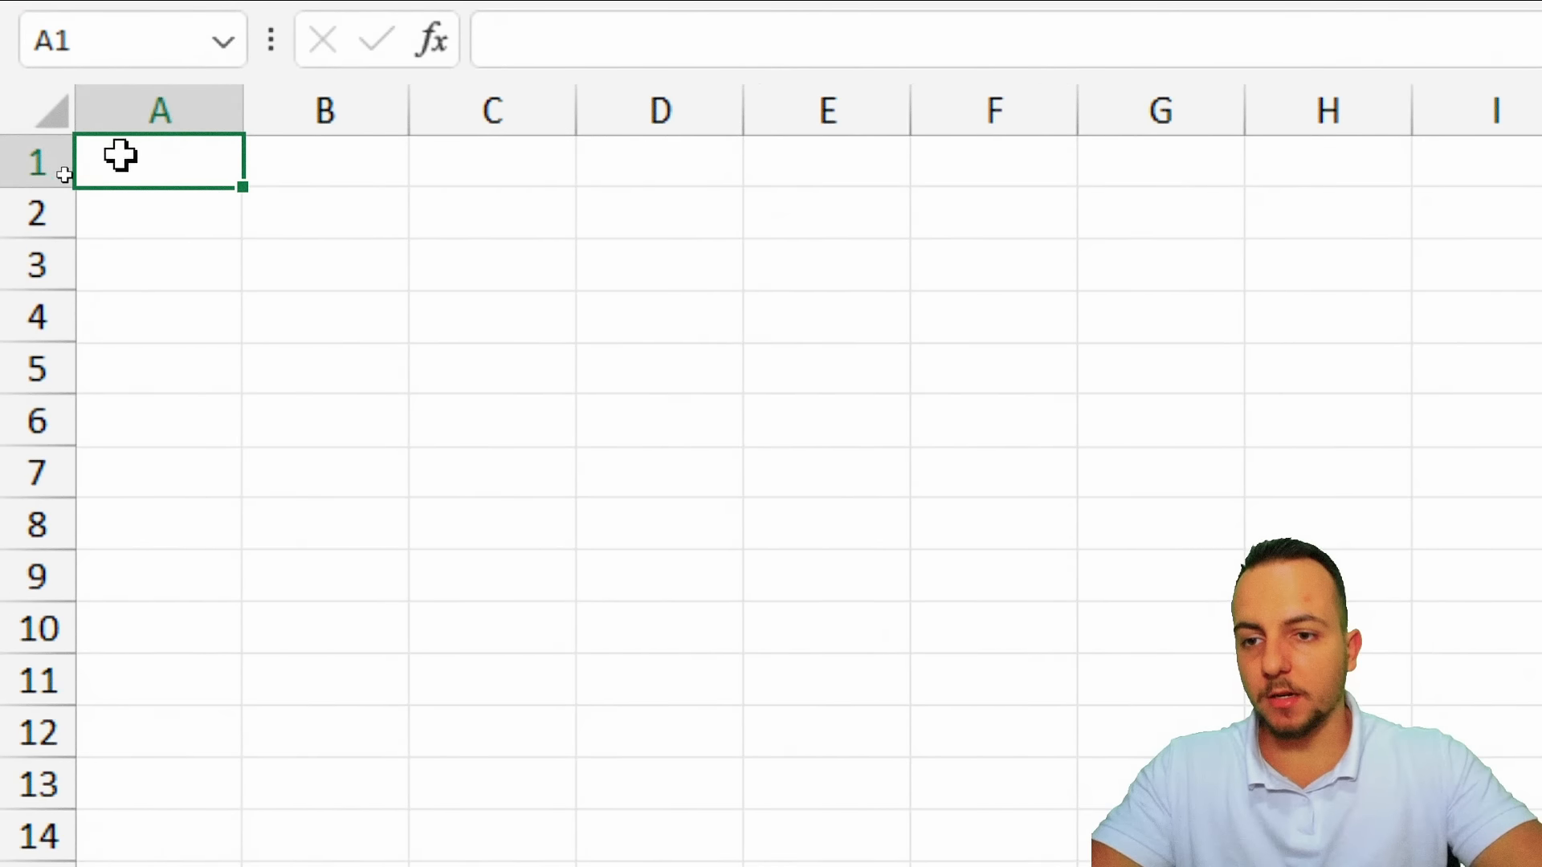
Enter the title RESUMO in cell A1
type("RESUM")
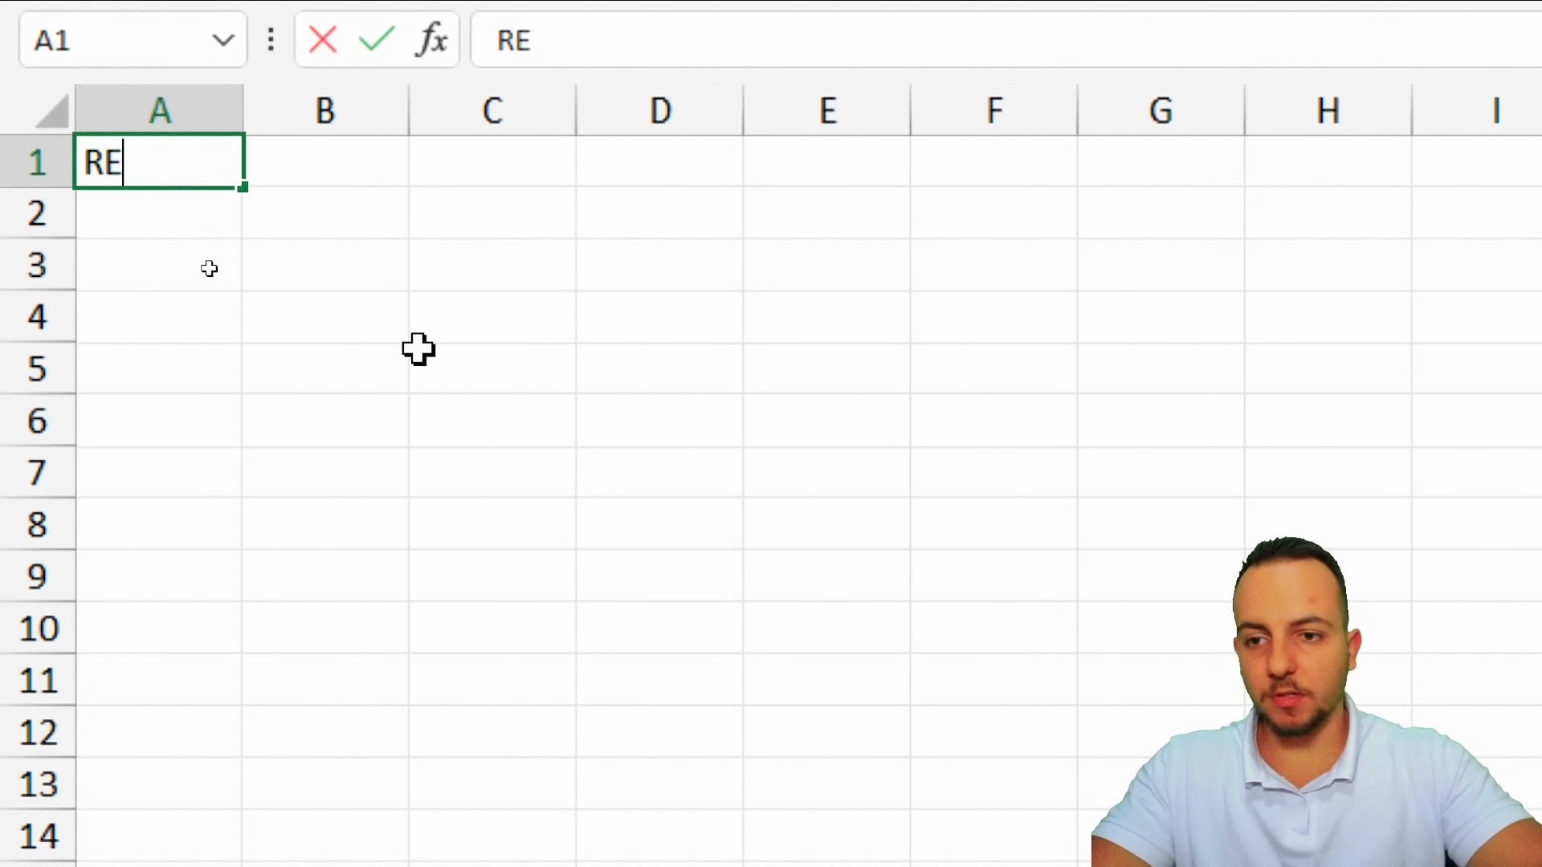
type("O")
key("Return")
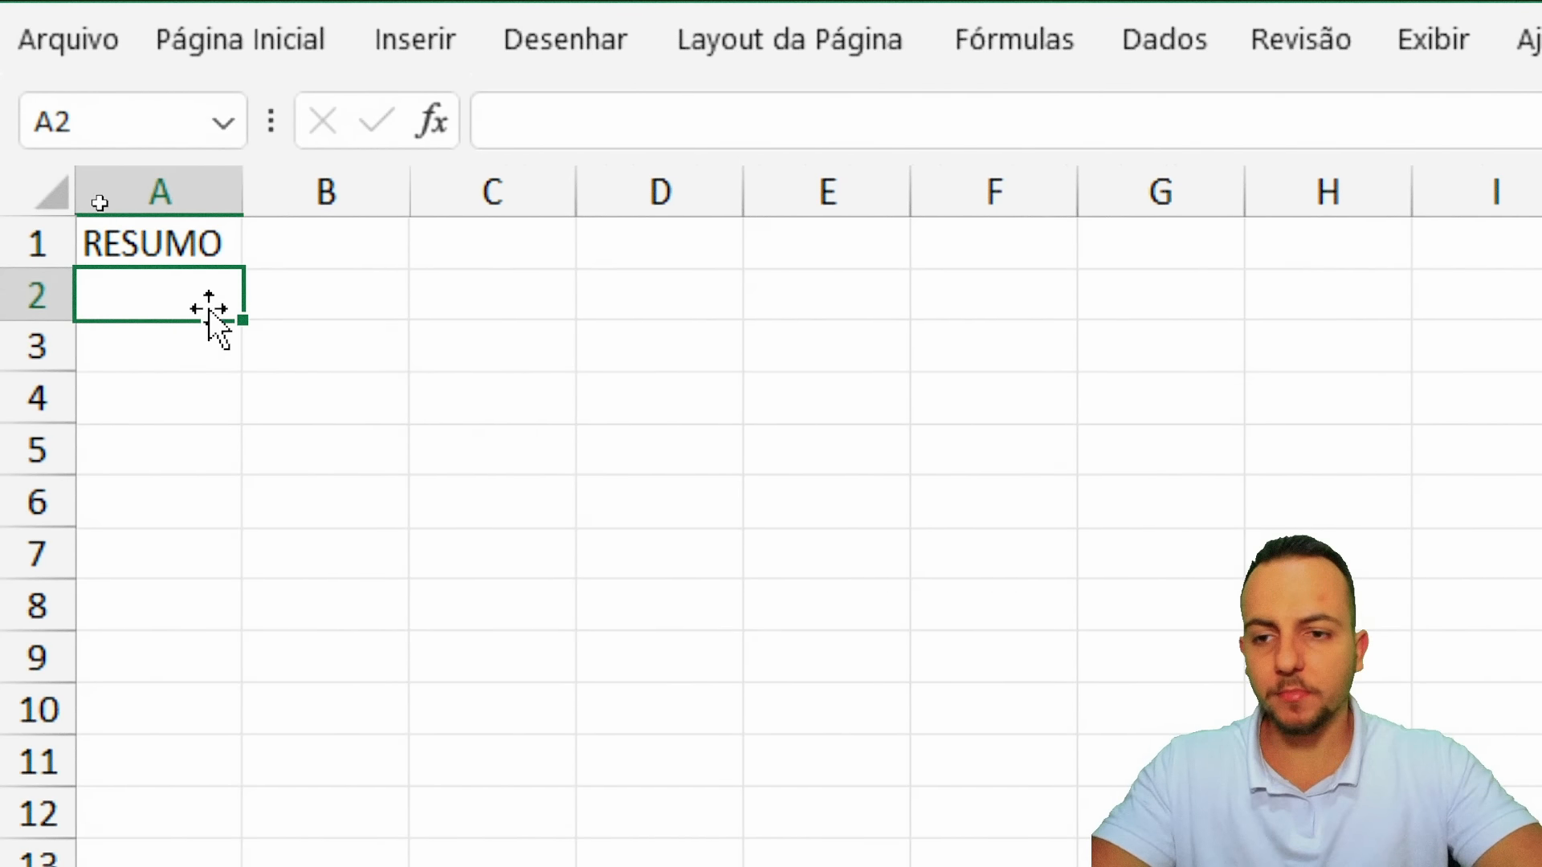
Increase the font size of the RESUMO title in A1 to 16
left_click(160, 247)
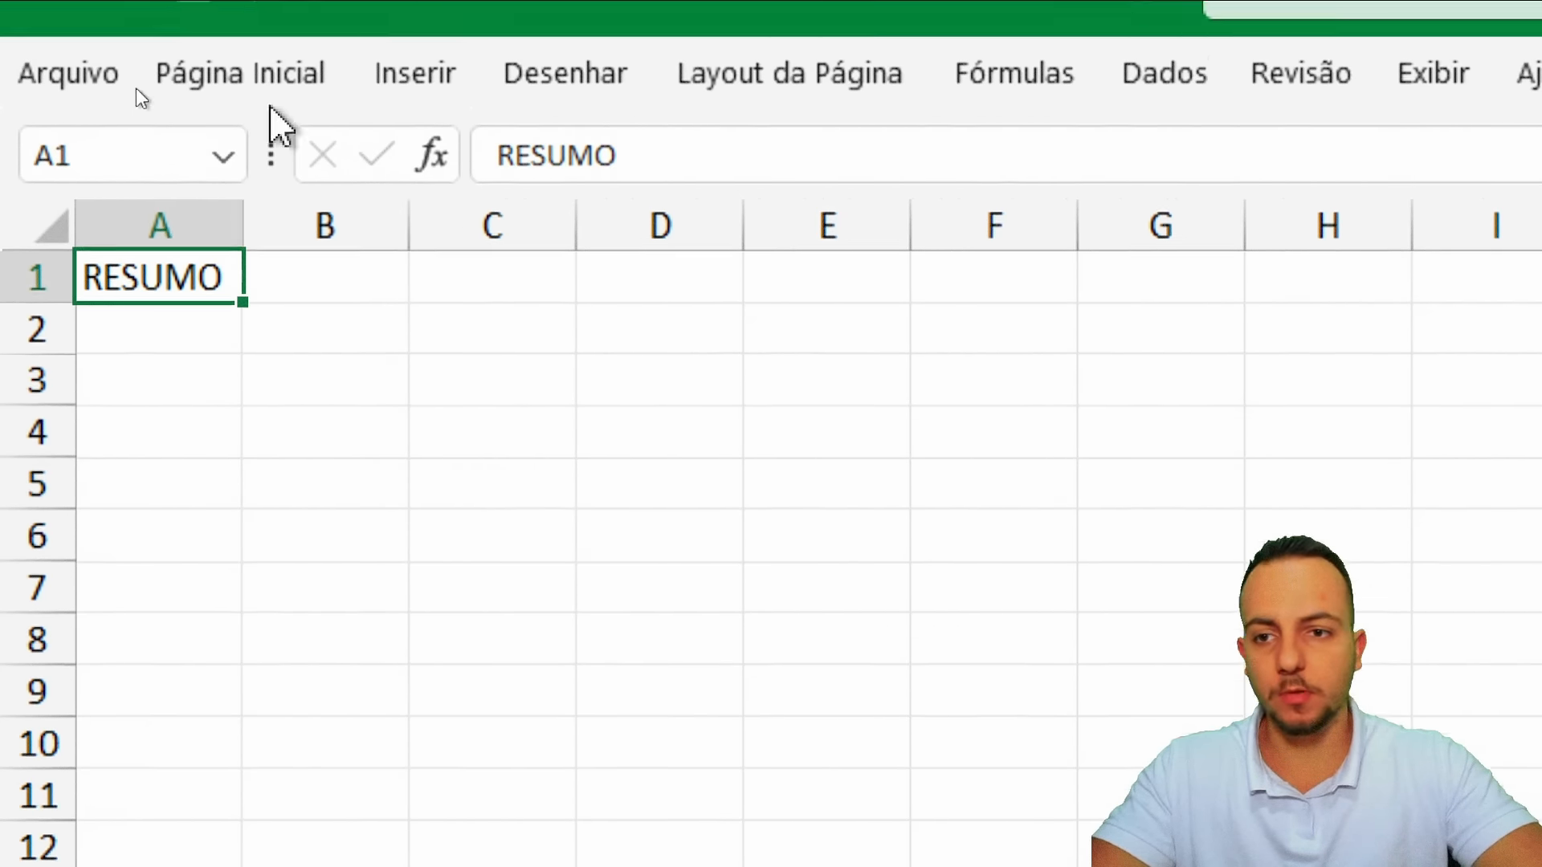
left_click(241, 44)
left_click(754, 180)
left_click(755, 181)
left_click(755, 180)
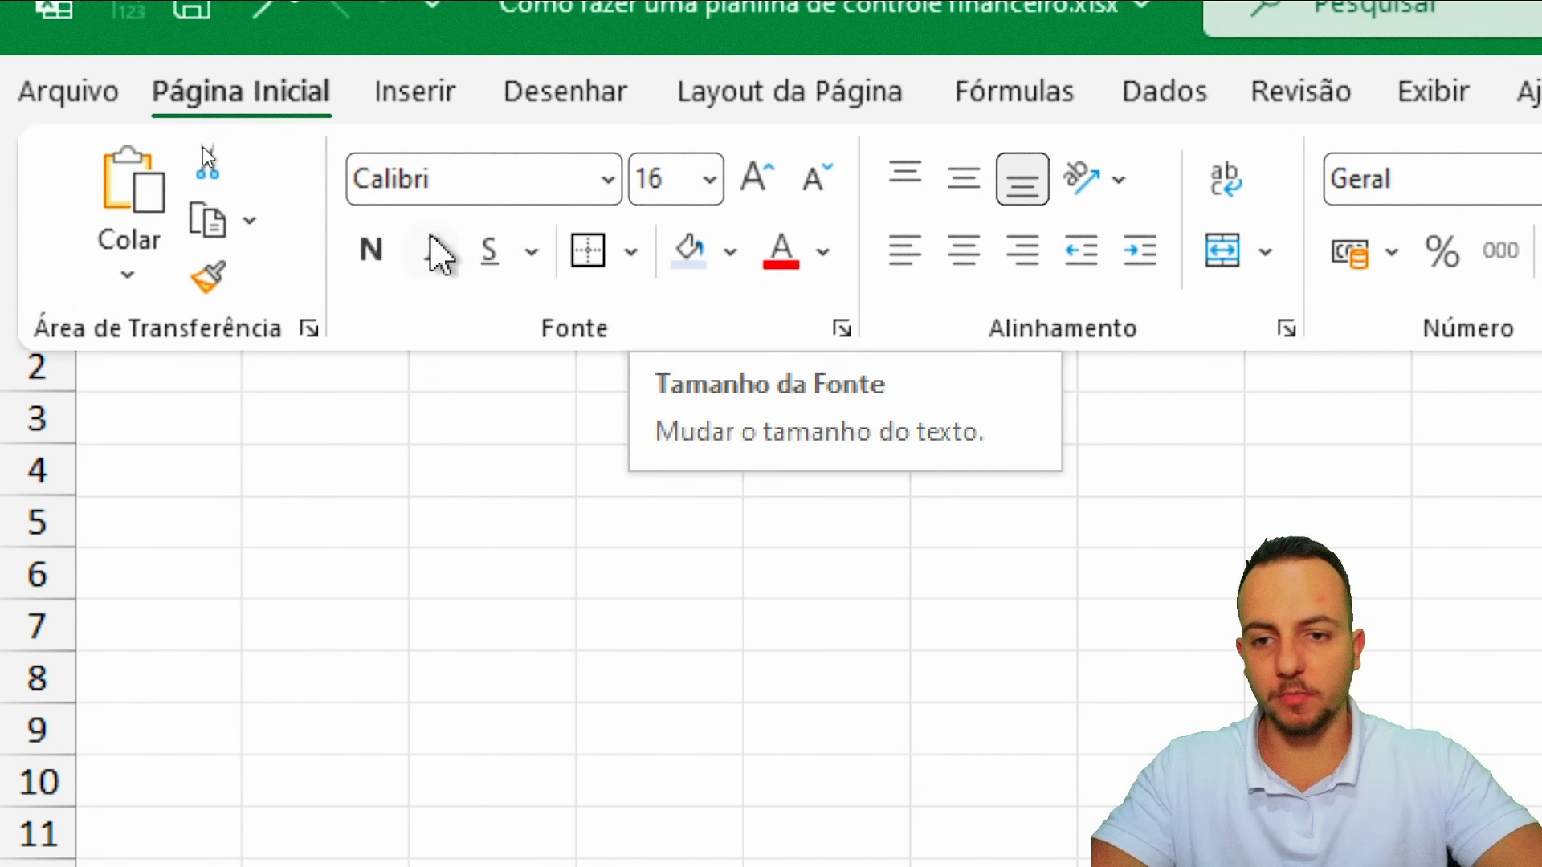
Make the RESUMO title in A1 bold and narrow column A to a slim margin
left_click(374, 255)
left_click(325, 418)
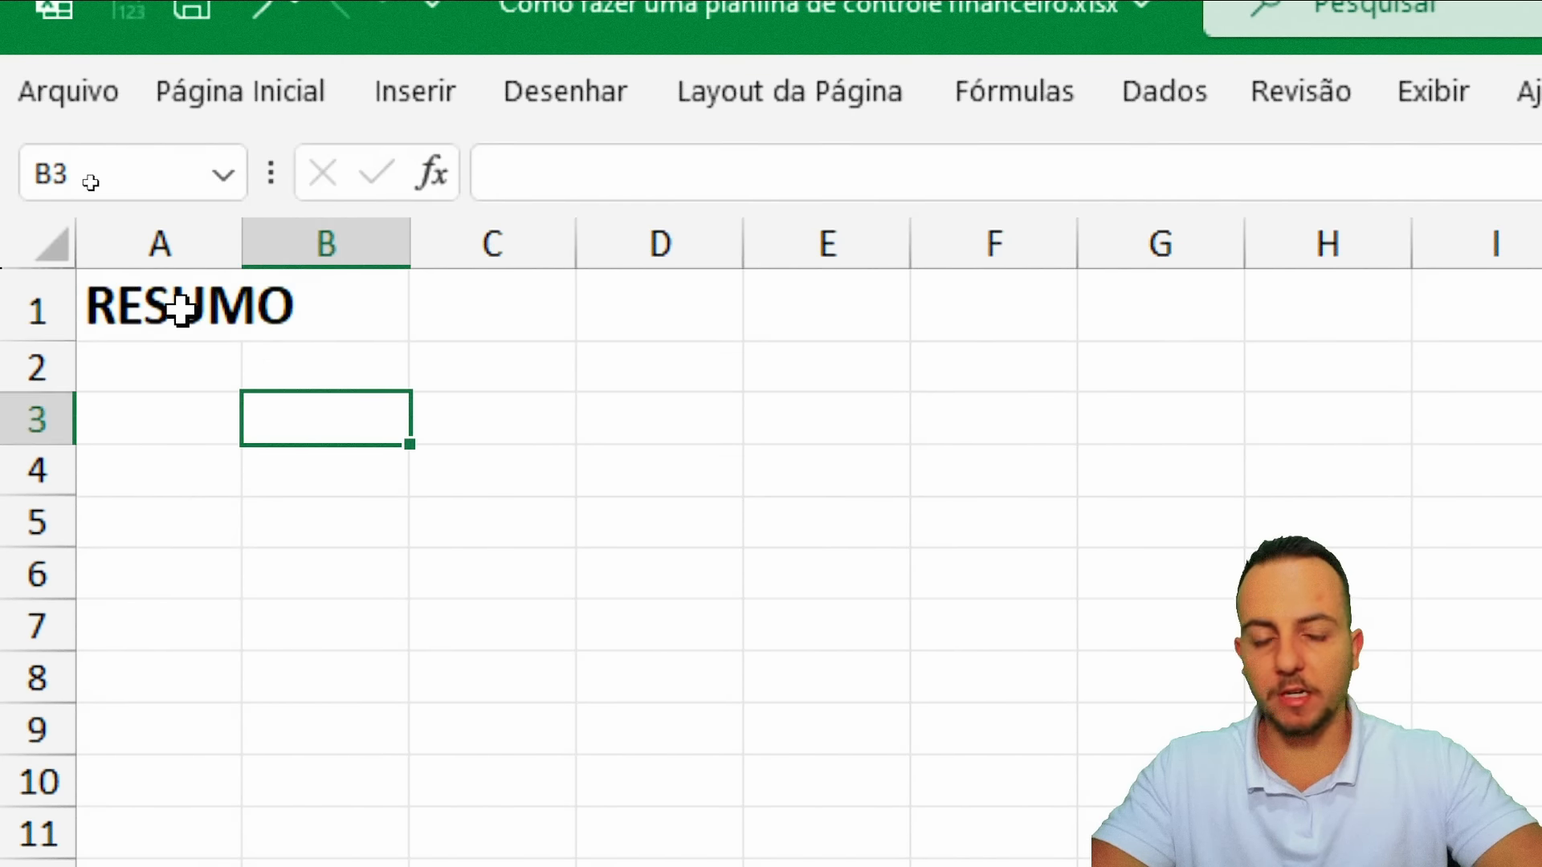
left_click(241, 245)
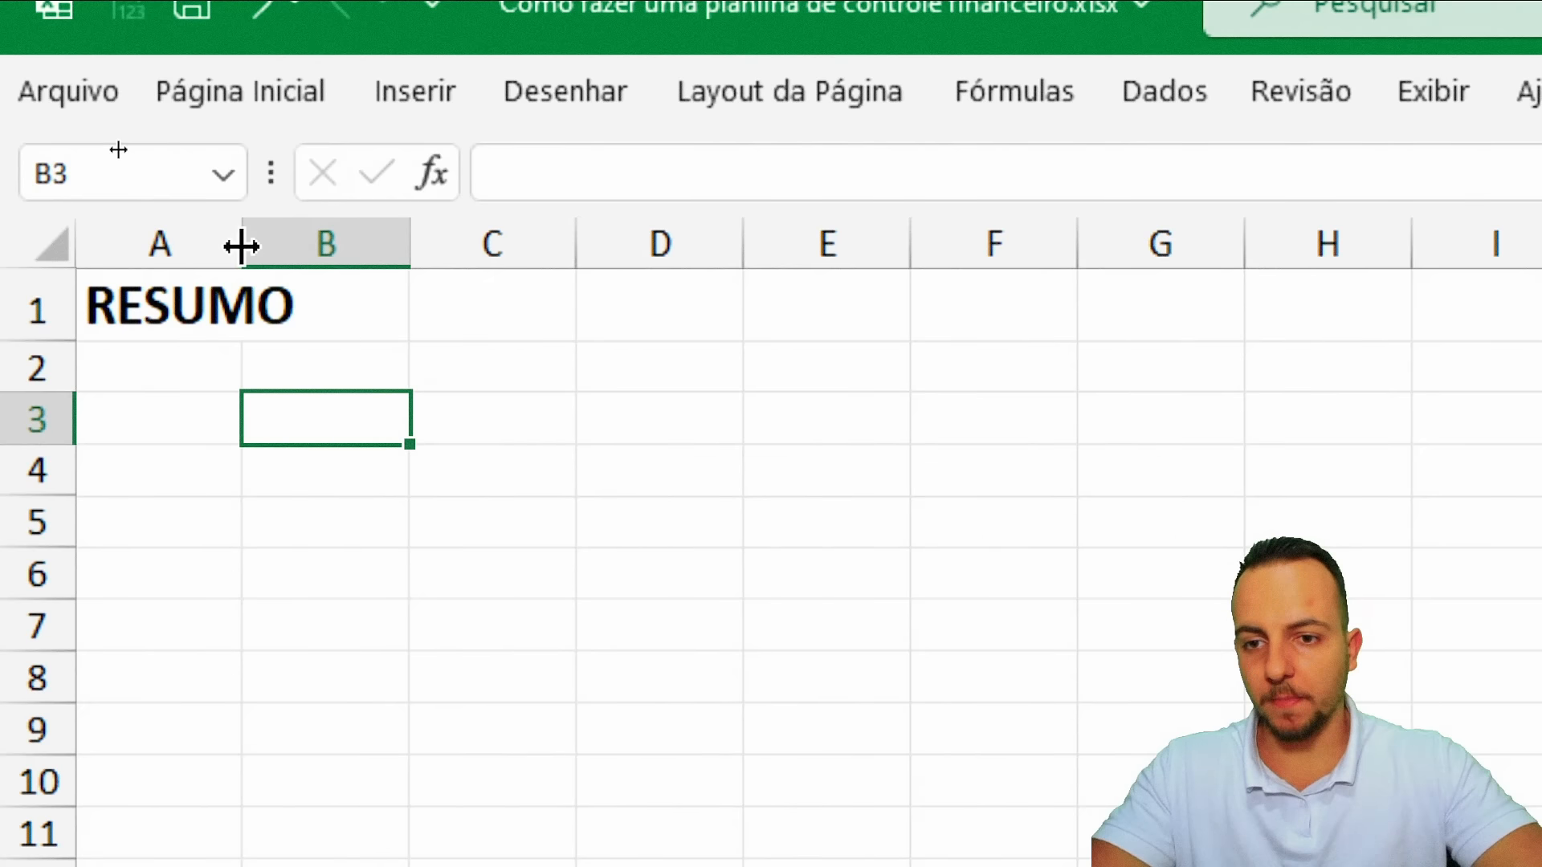
left_click_drag(242, 246, 118, 273)
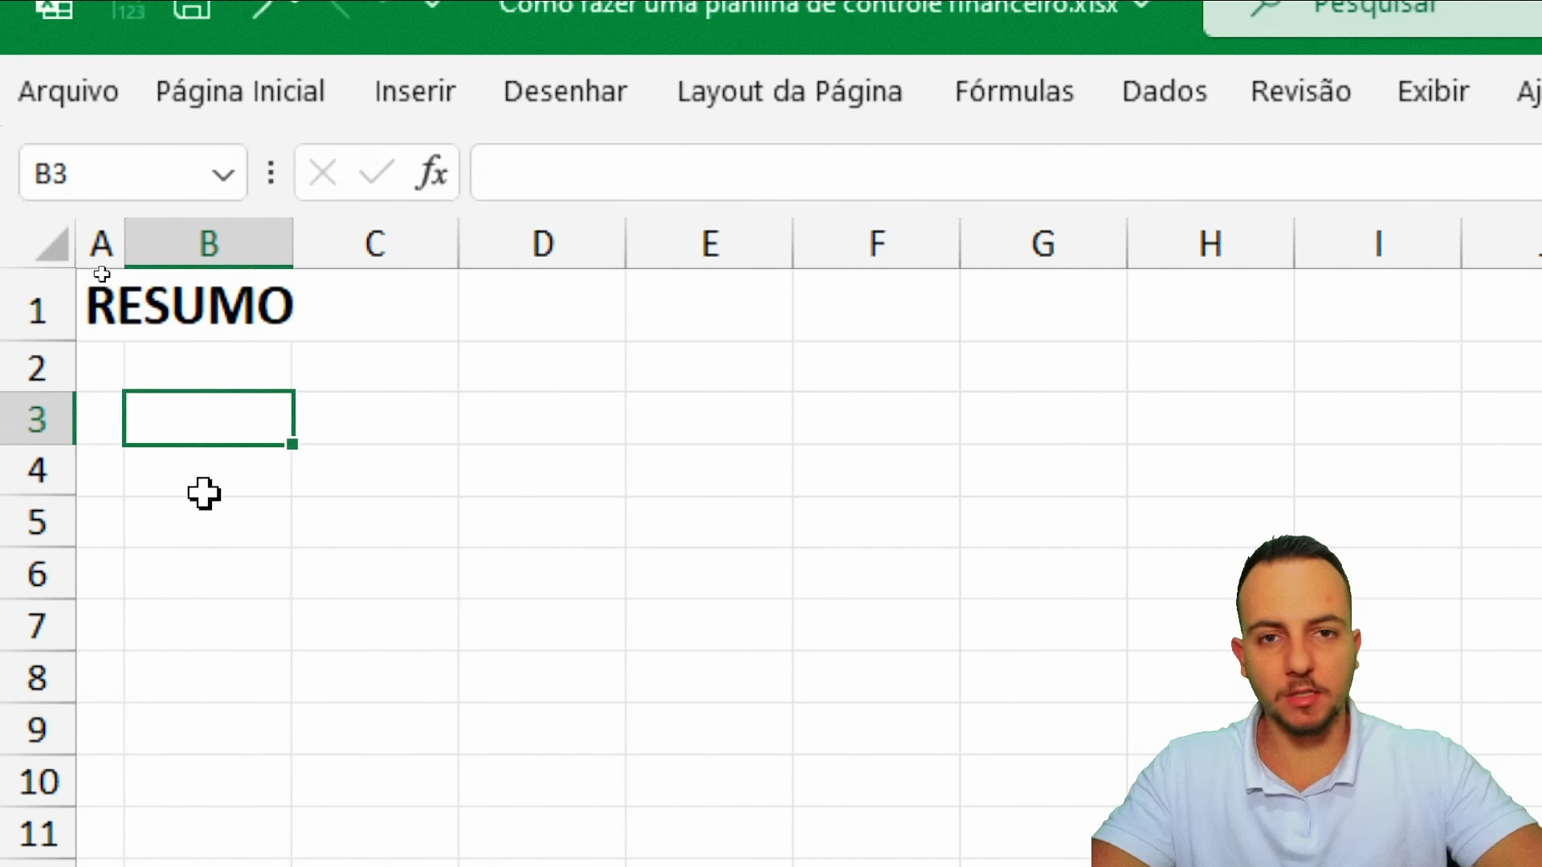
Enter the label ANO in B3 and the year 2024 in C3
left_click_drag(183, 216, 215, 205)
type("ANO")
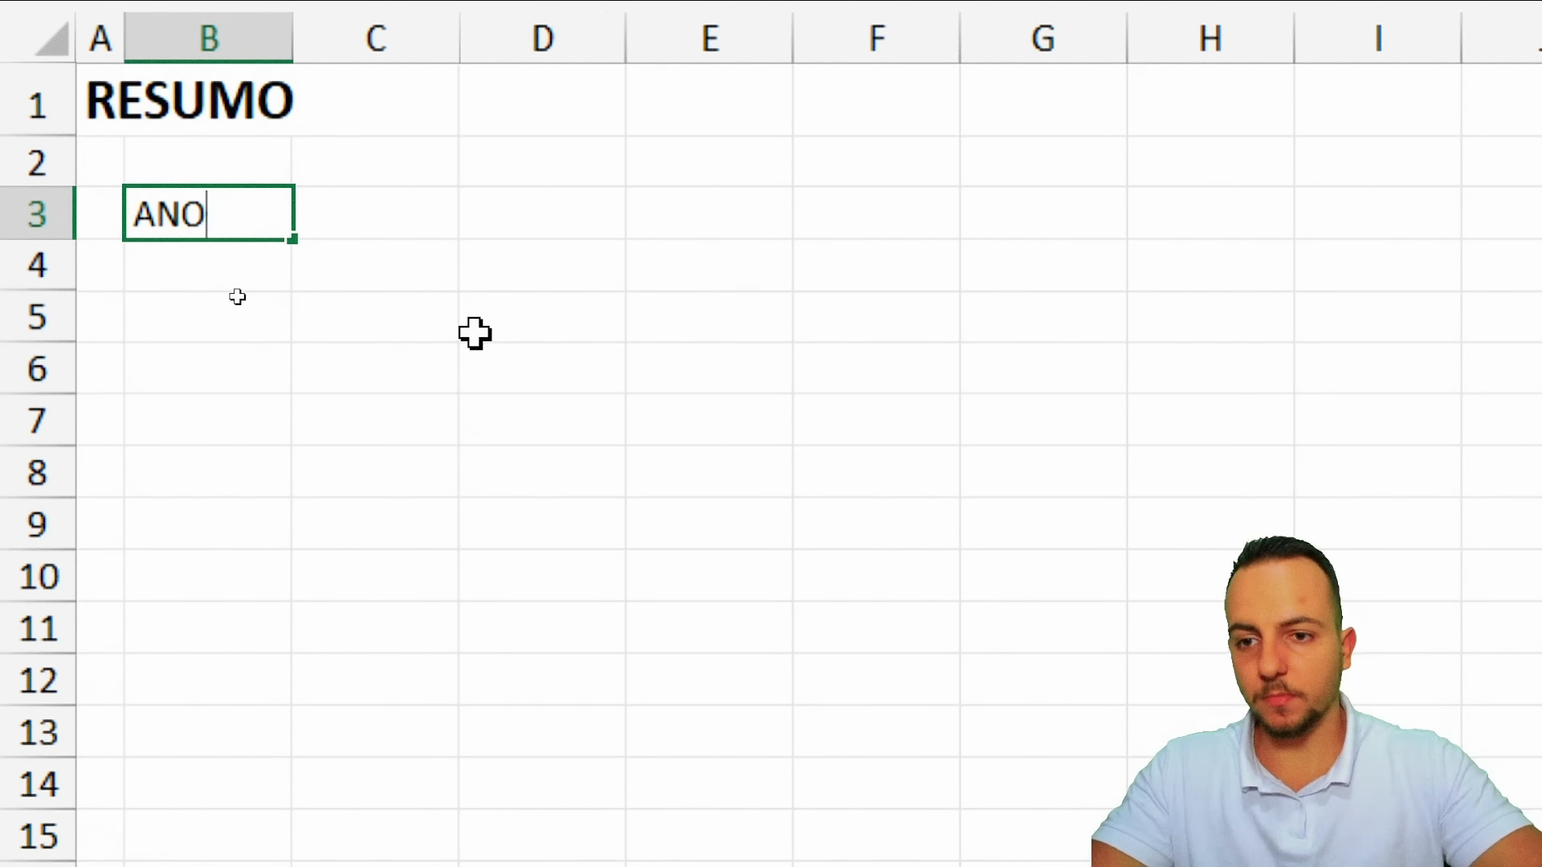
key("Tab")
type("204")
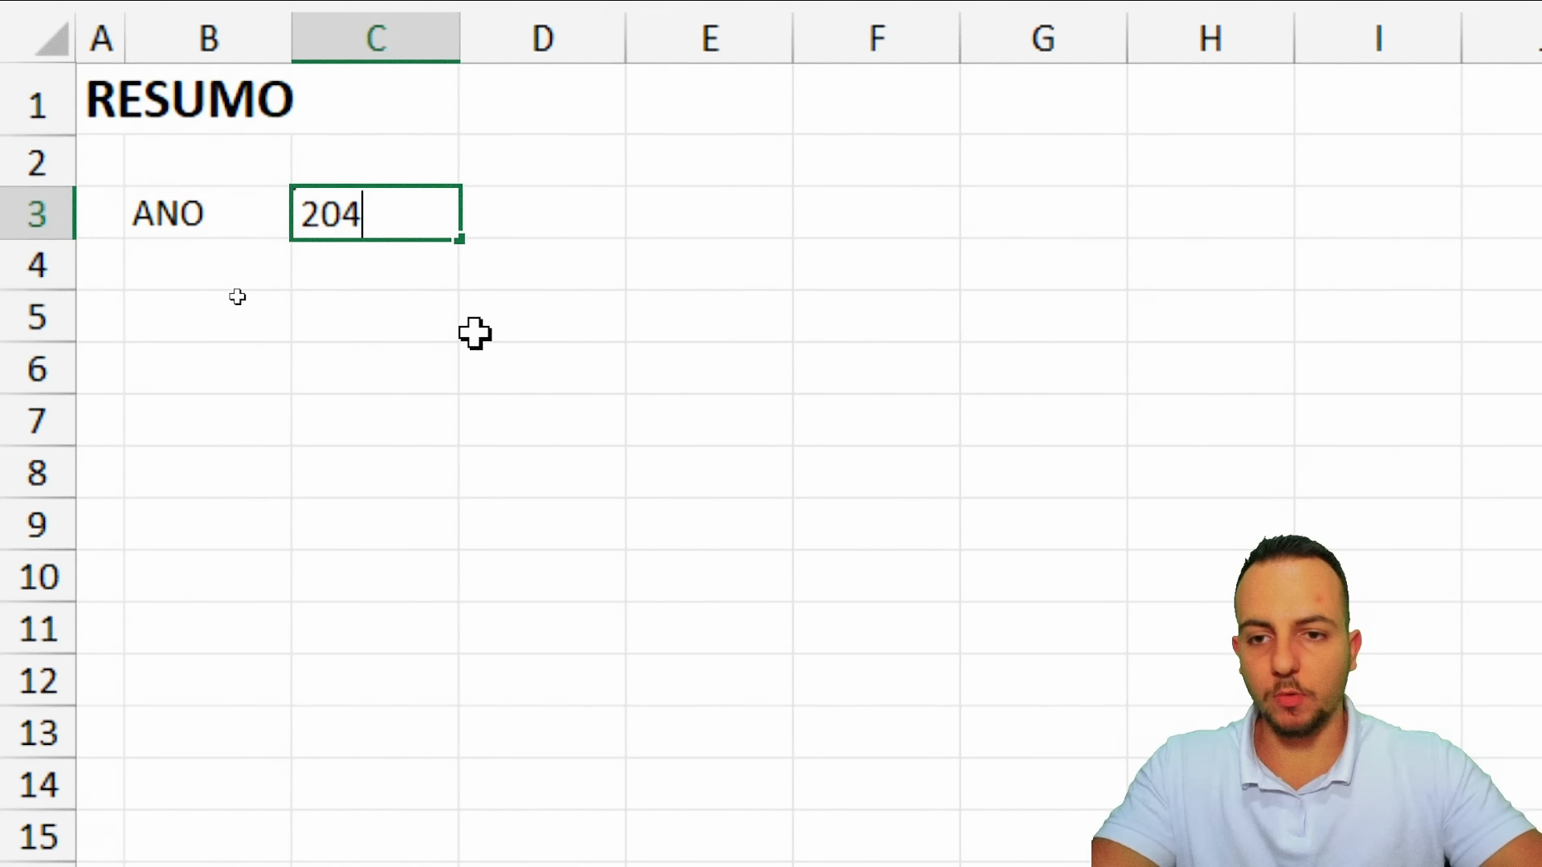
key("Left")
key("Right")
key("F2")
key("BackSpace")
key("BackSpace")
type("024")
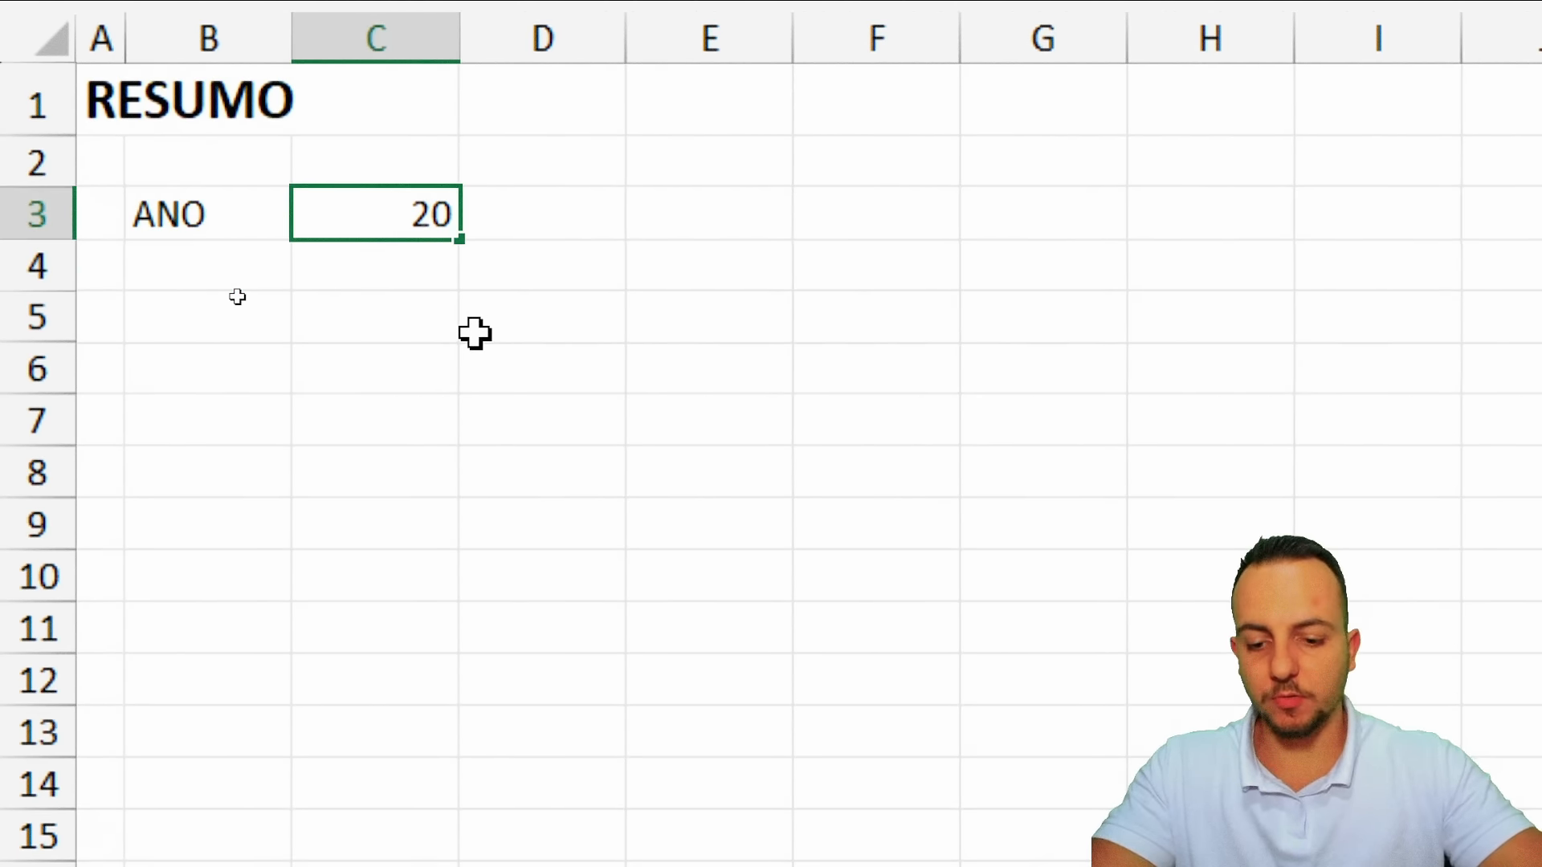
key("Return")
key("Left")
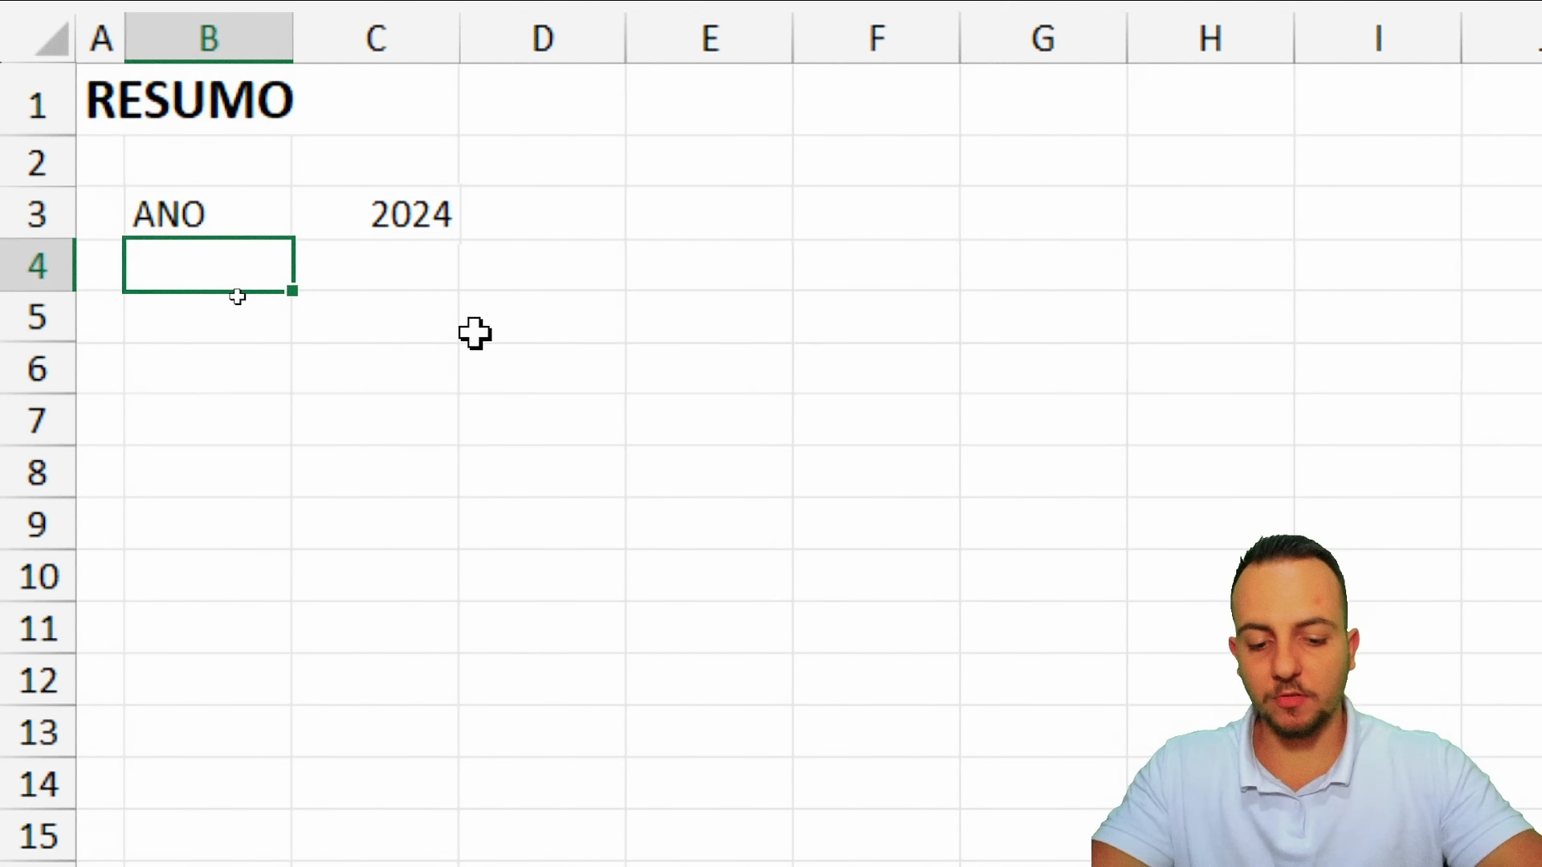
Enter the label MÊS in B4 and set the month in C4 to FEV
type("MÊS")
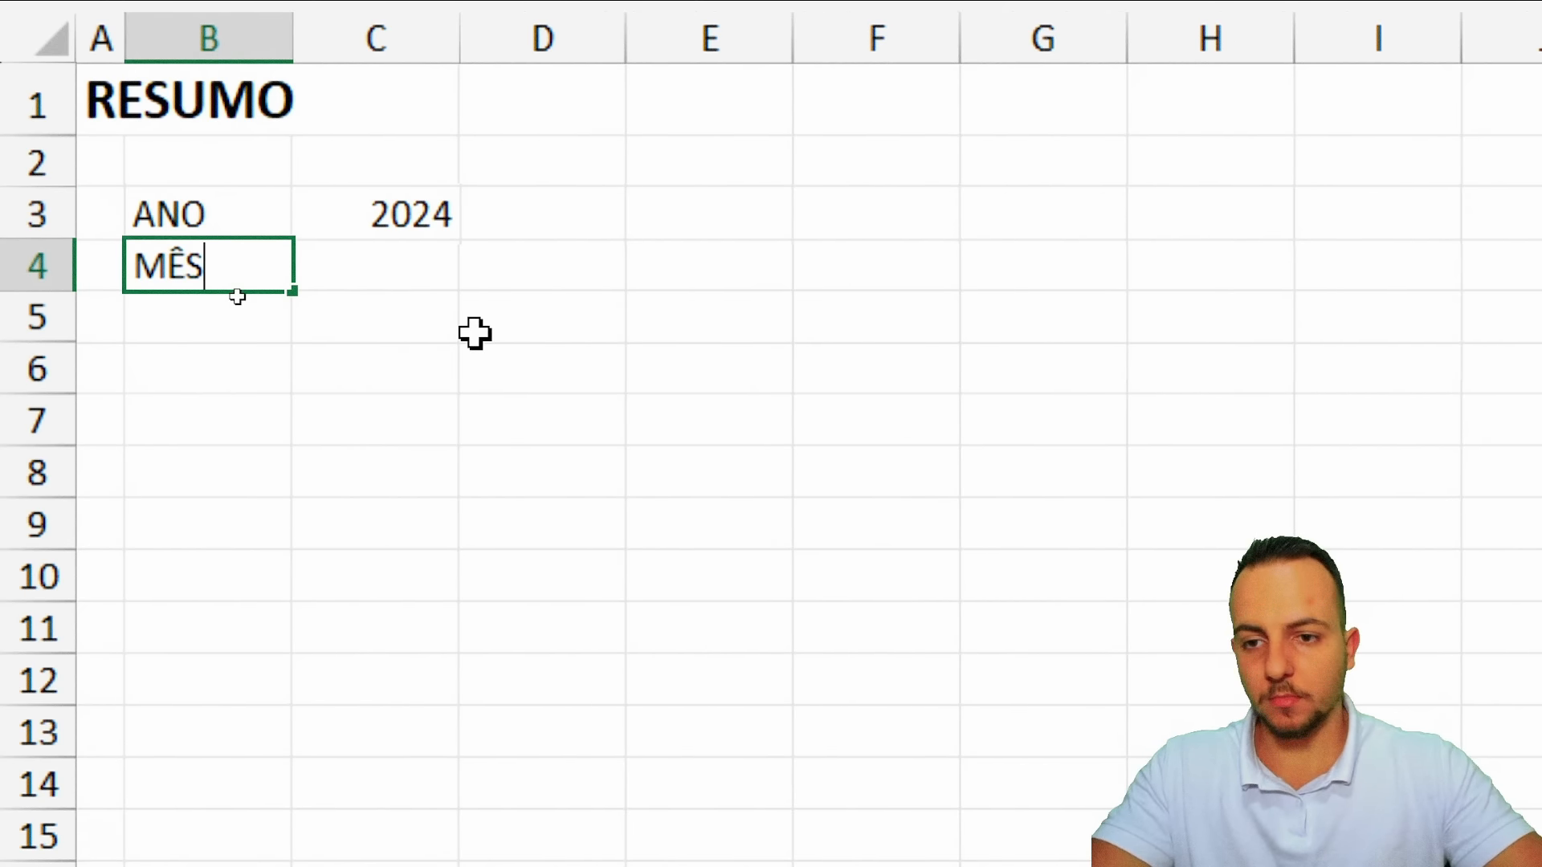
key("Tab")
type("JAN")
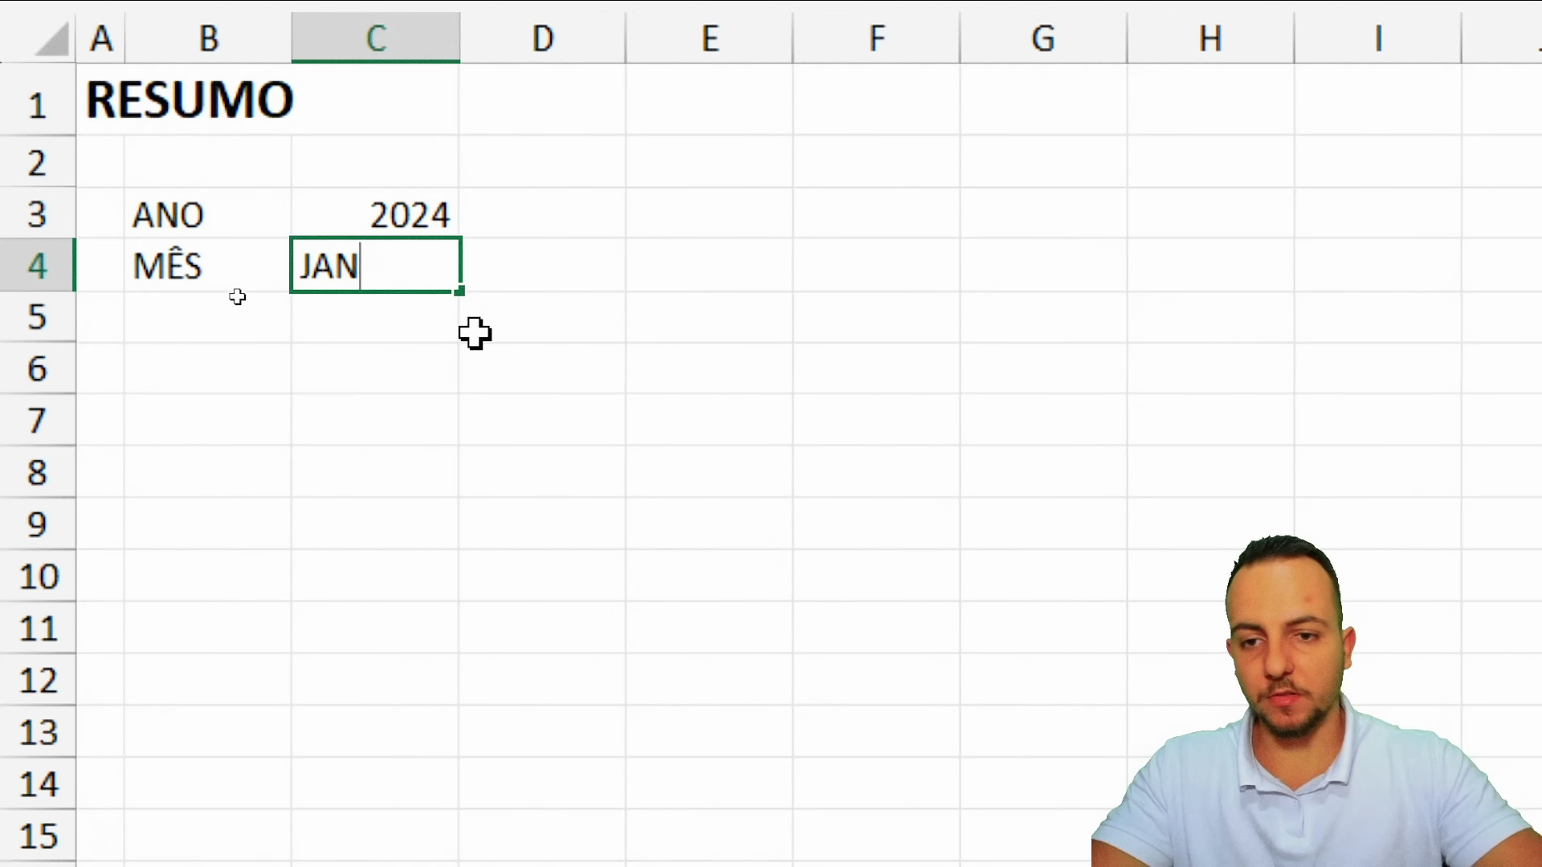
key("Return")
key("Up")
key("Right")
type("FEV")
key("Return")
key("Up")
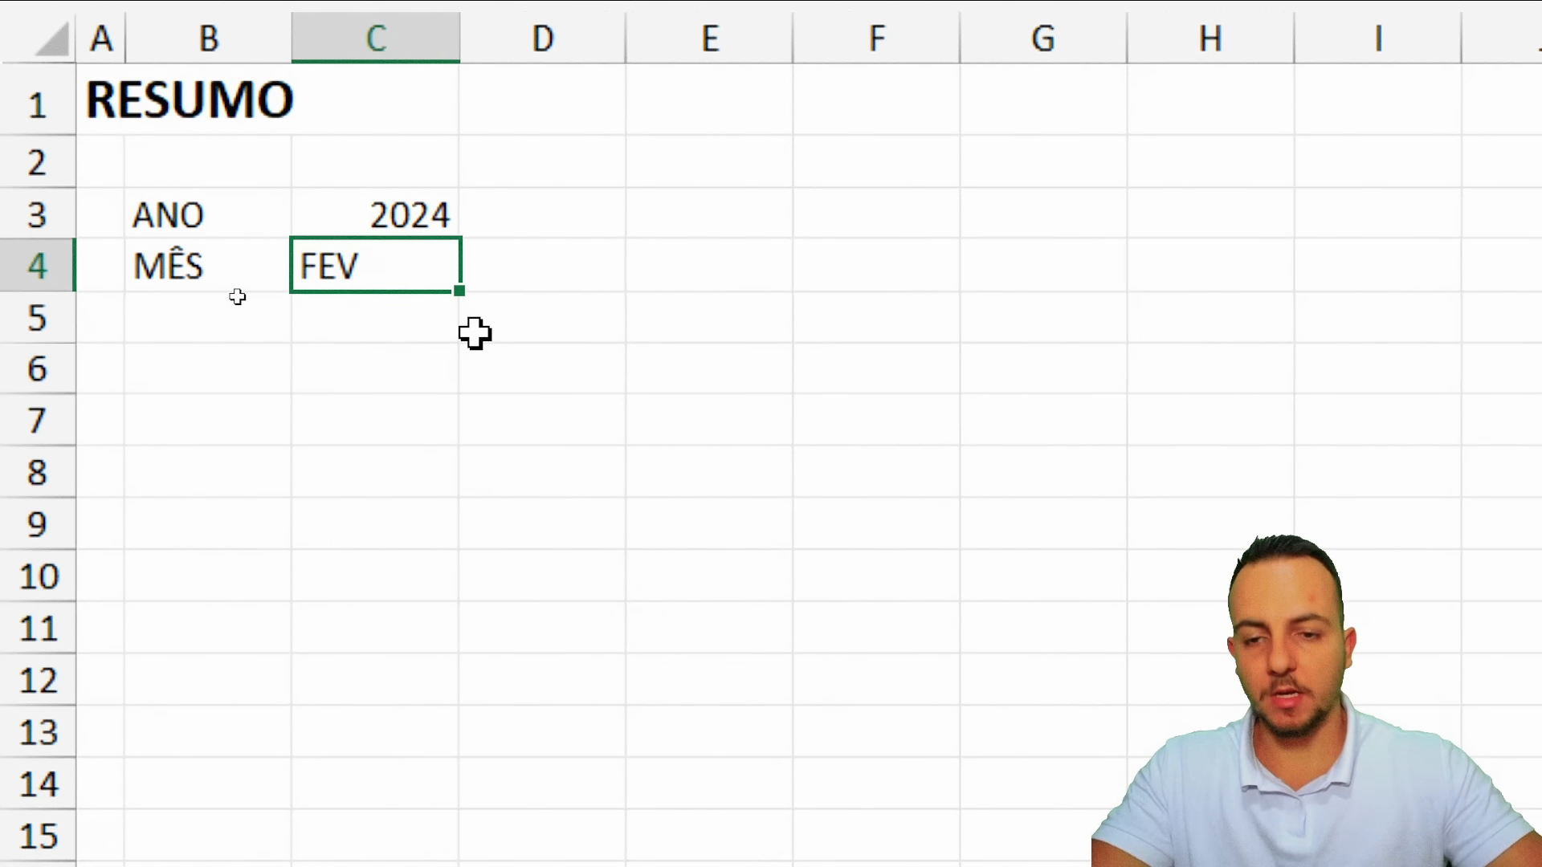
left_click(333, 344)
left_click_drag(420, 265, 502, 318)
left_click_drag(412, 349, 763, 546)
left_click_drag(483, 409, 566, 395)
left_click_drag(468, 445, 538, 442)
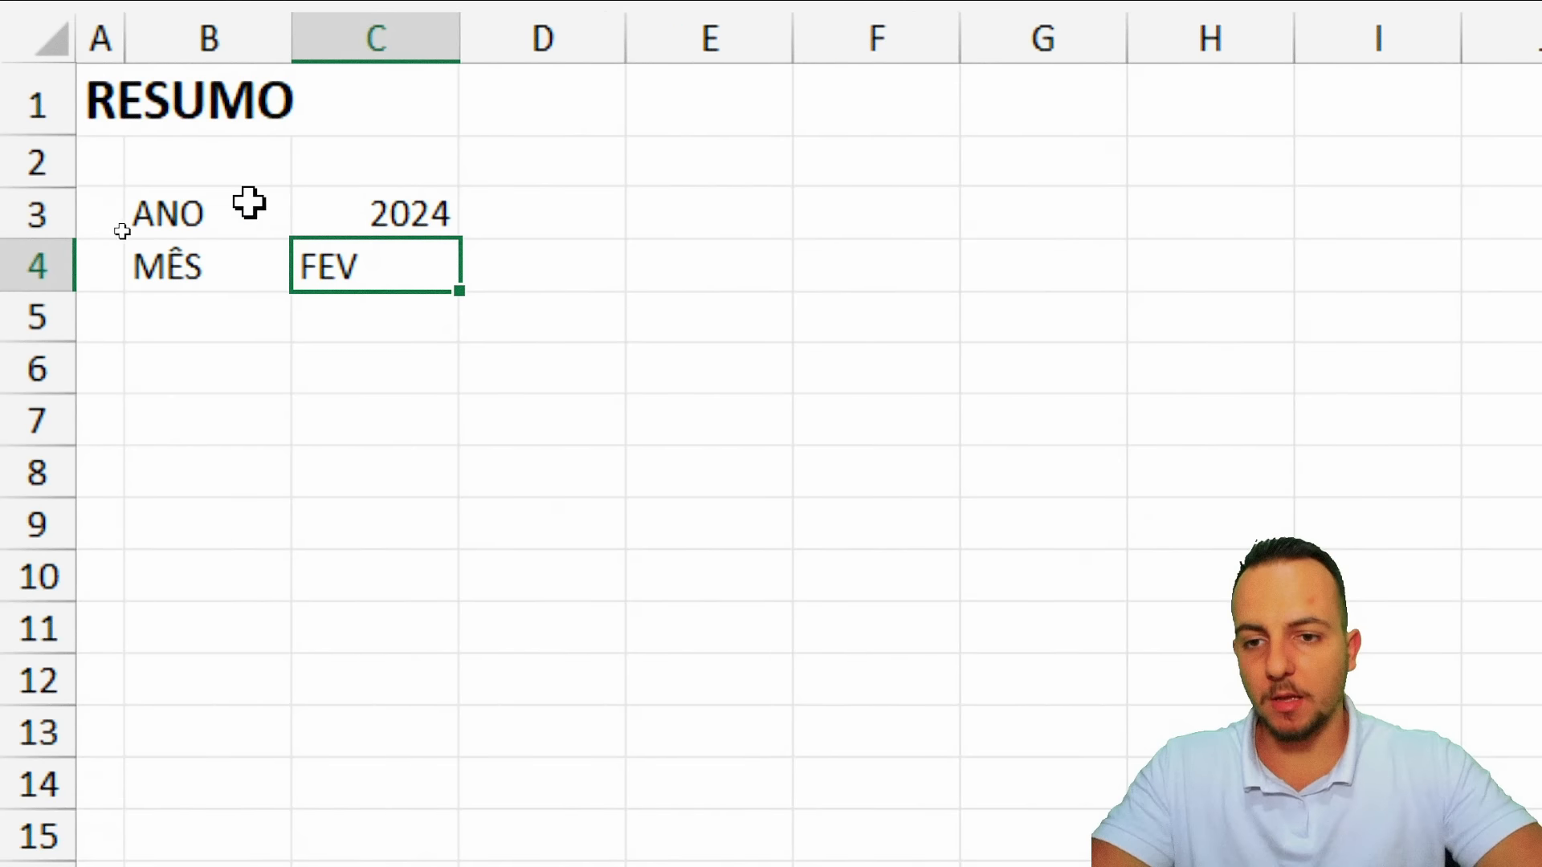
left_click_drag(252, 203, 385, 281)
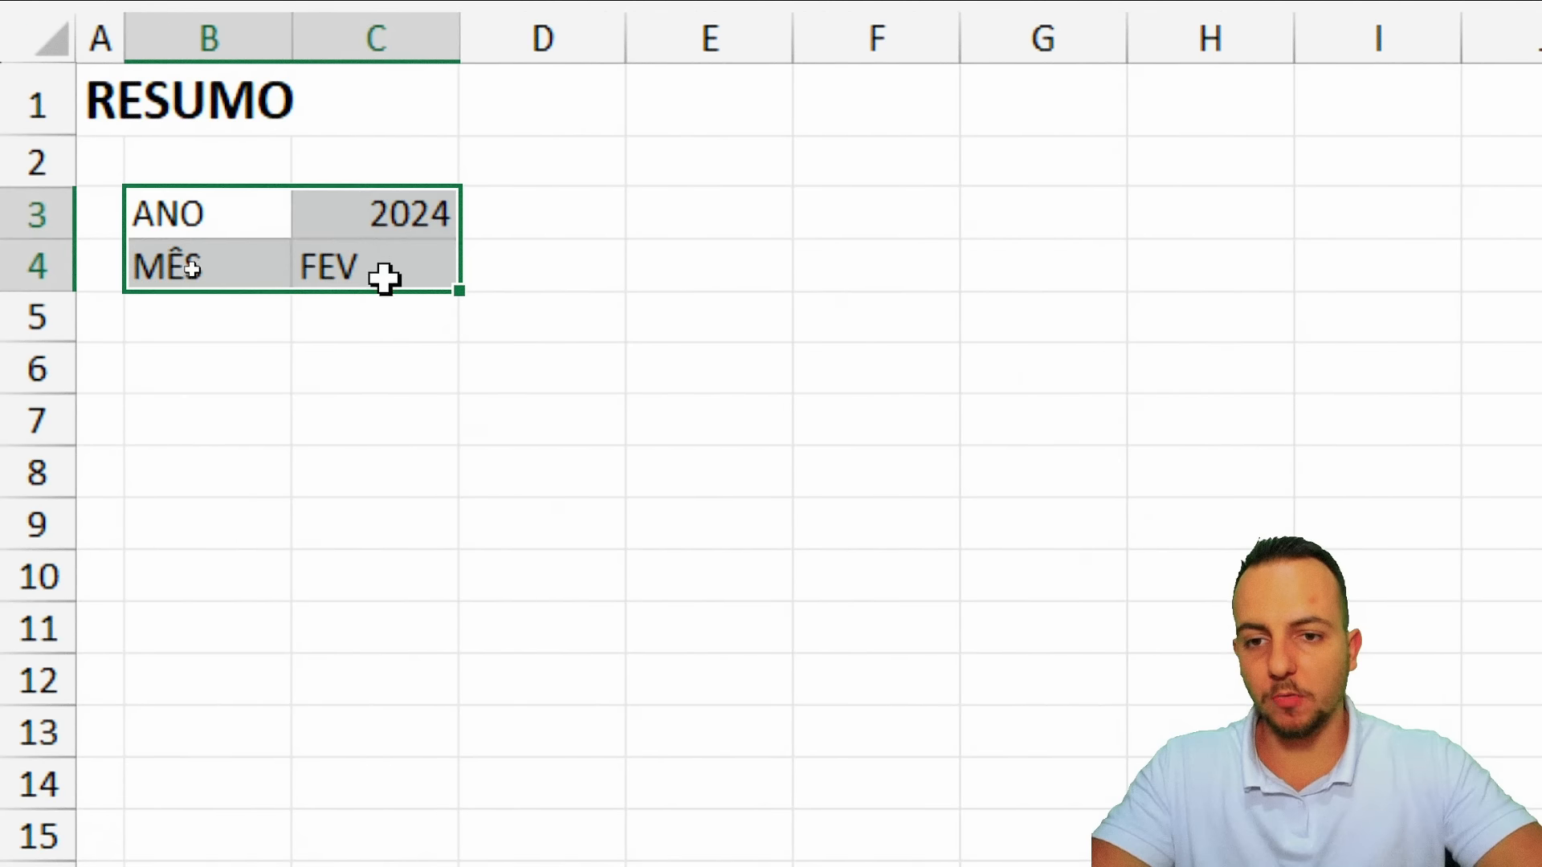
Enter the heading RECEITAS in B6 and list PRINCIPAL, EXTRA and OUTROS beneath it in B7:B9
left_click(255, 368)
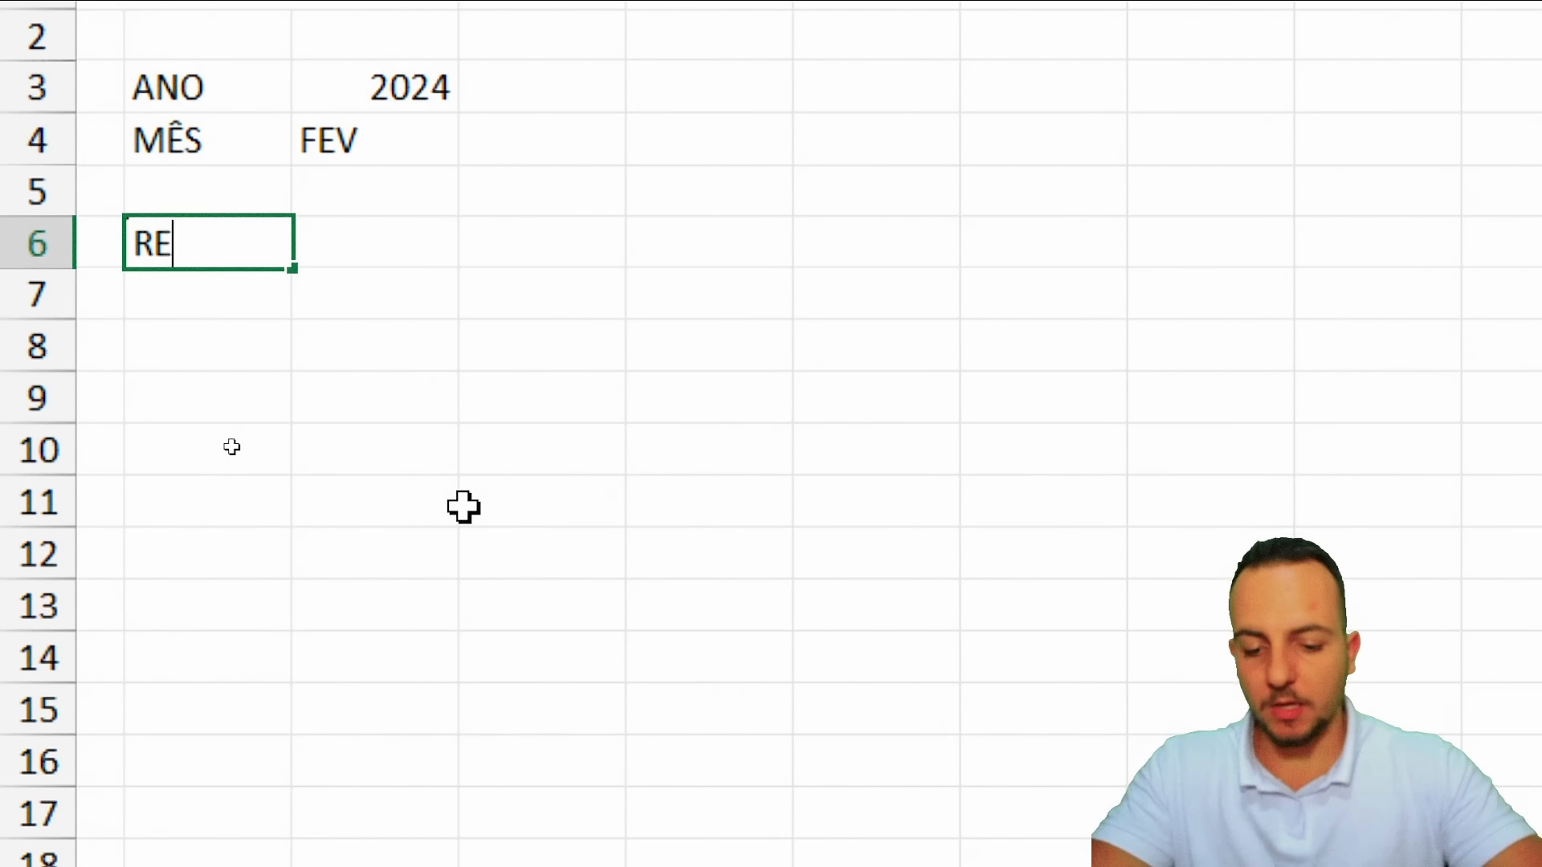
key("Return")
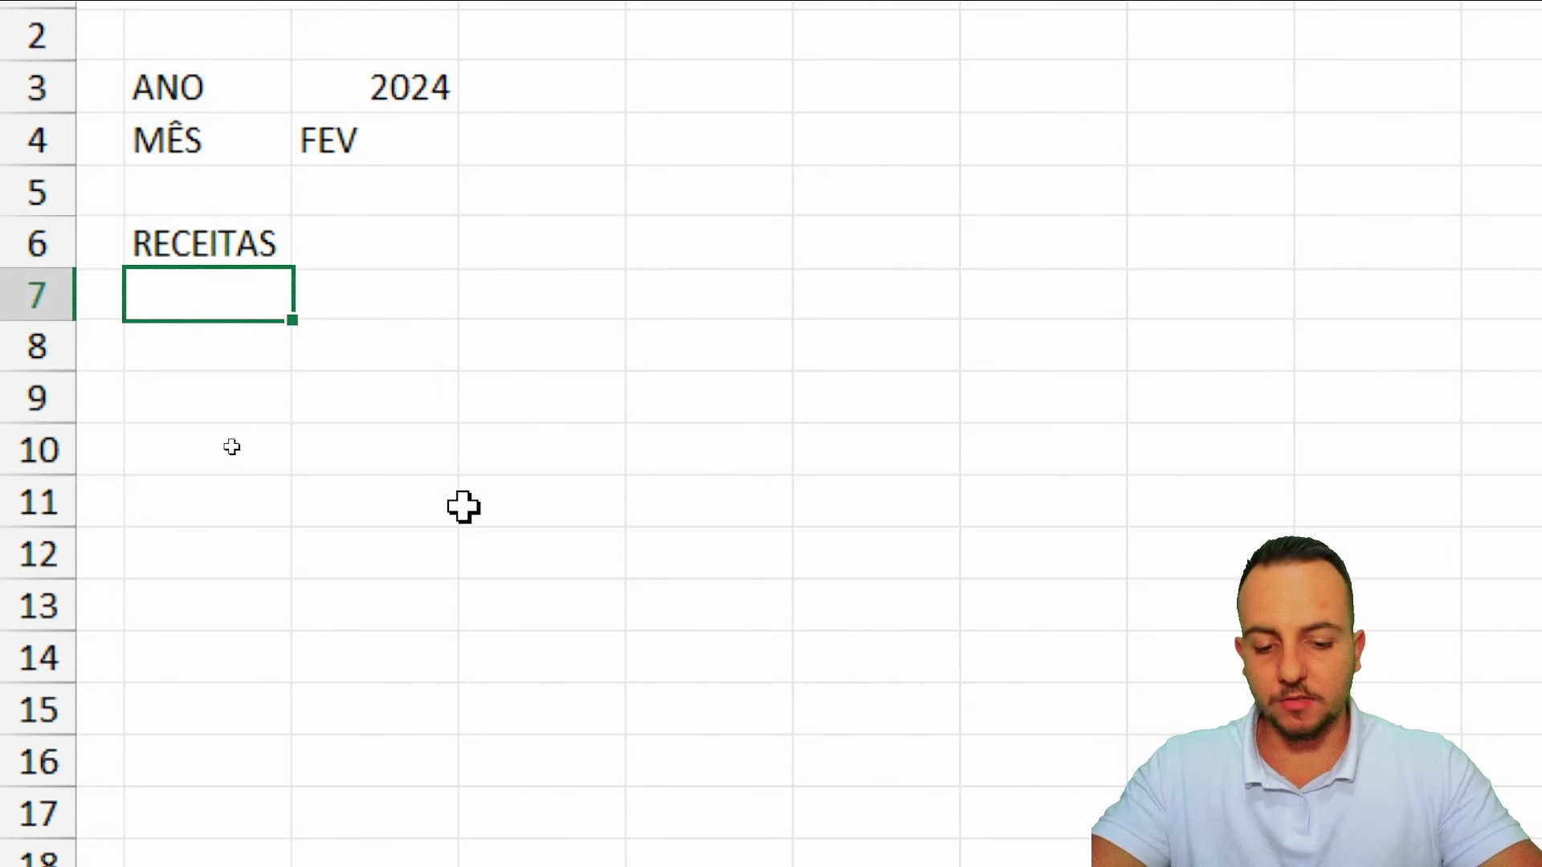
key("Escape")
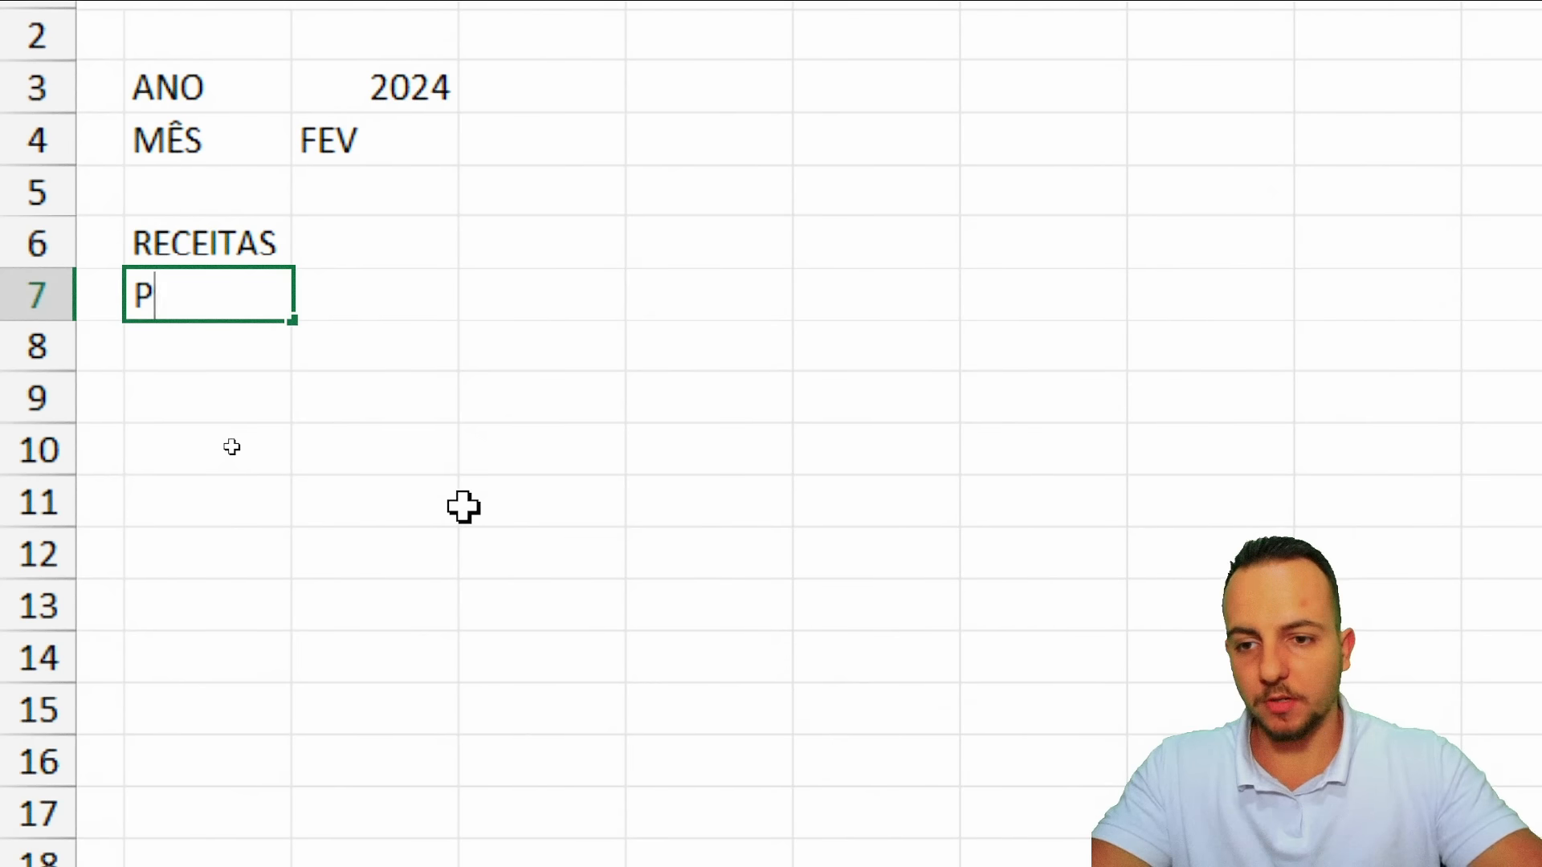
key("Return")
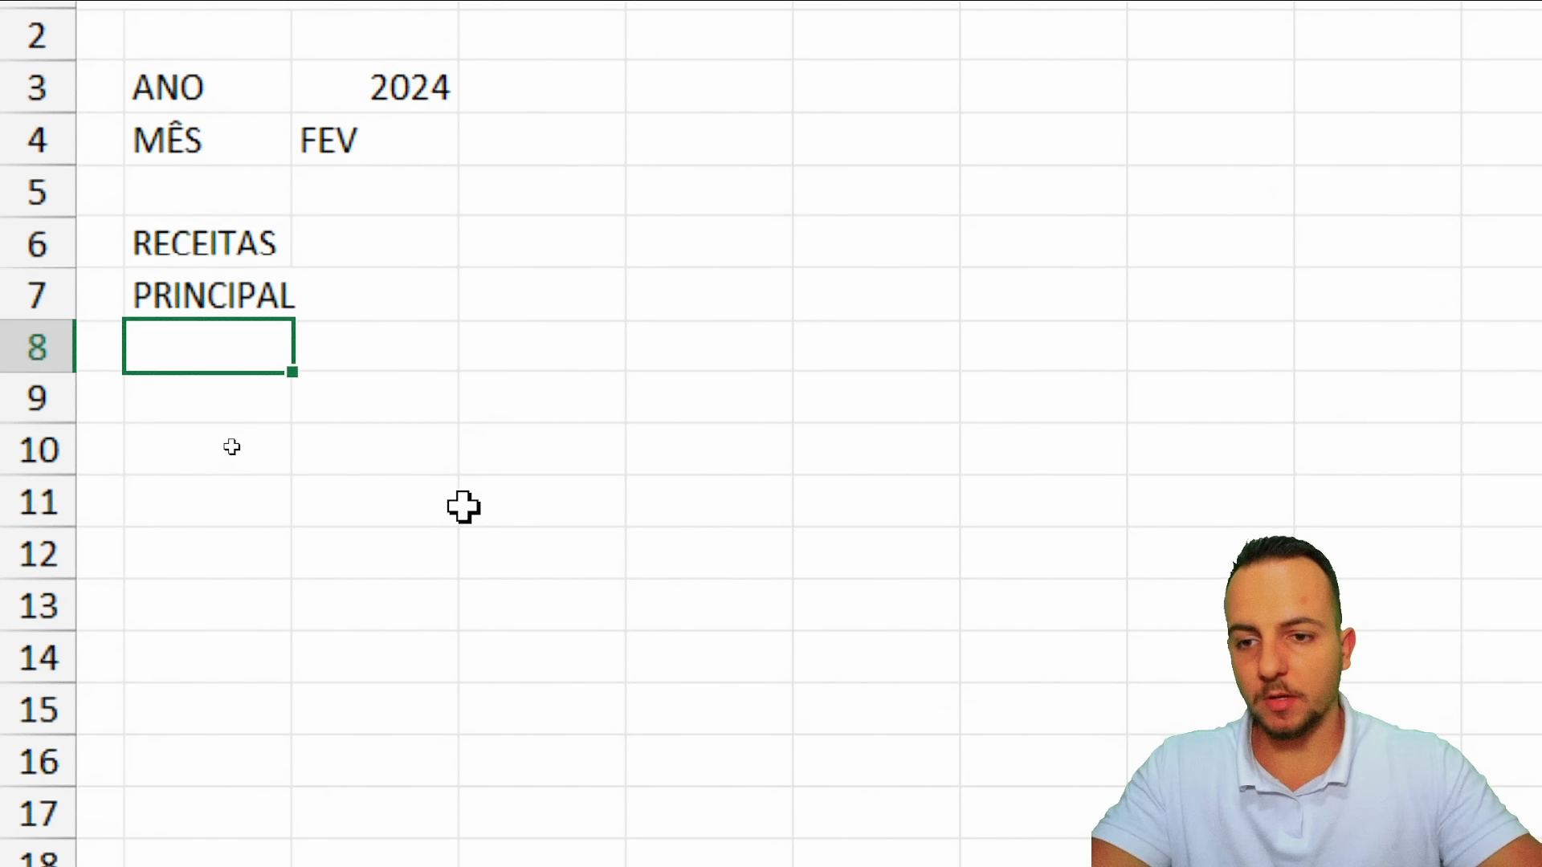
type("EXTRA")
key("Return")
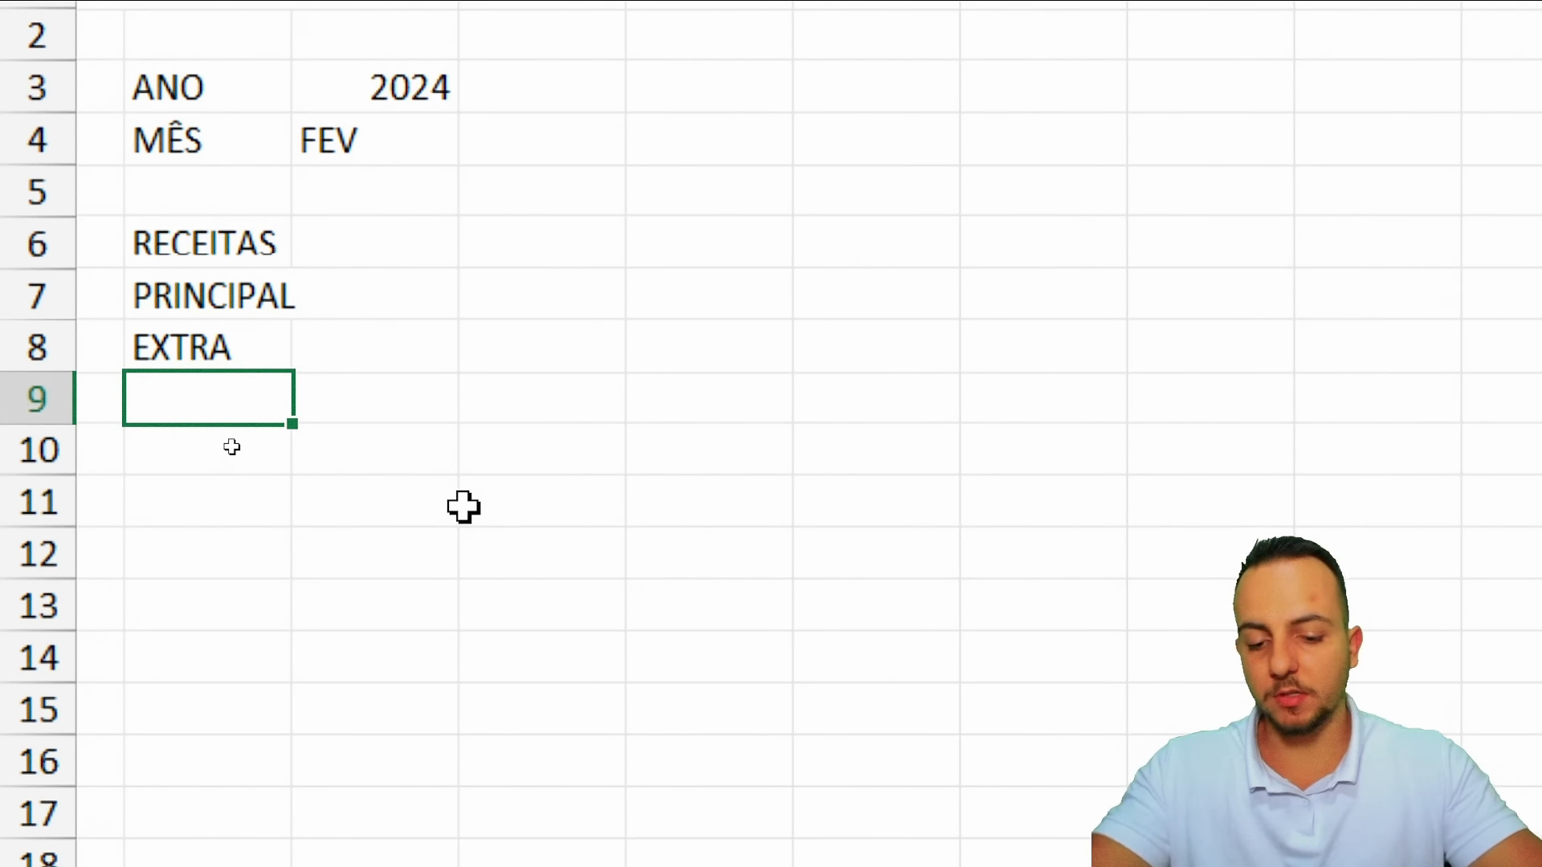
type("OUTROS")
key("Return")
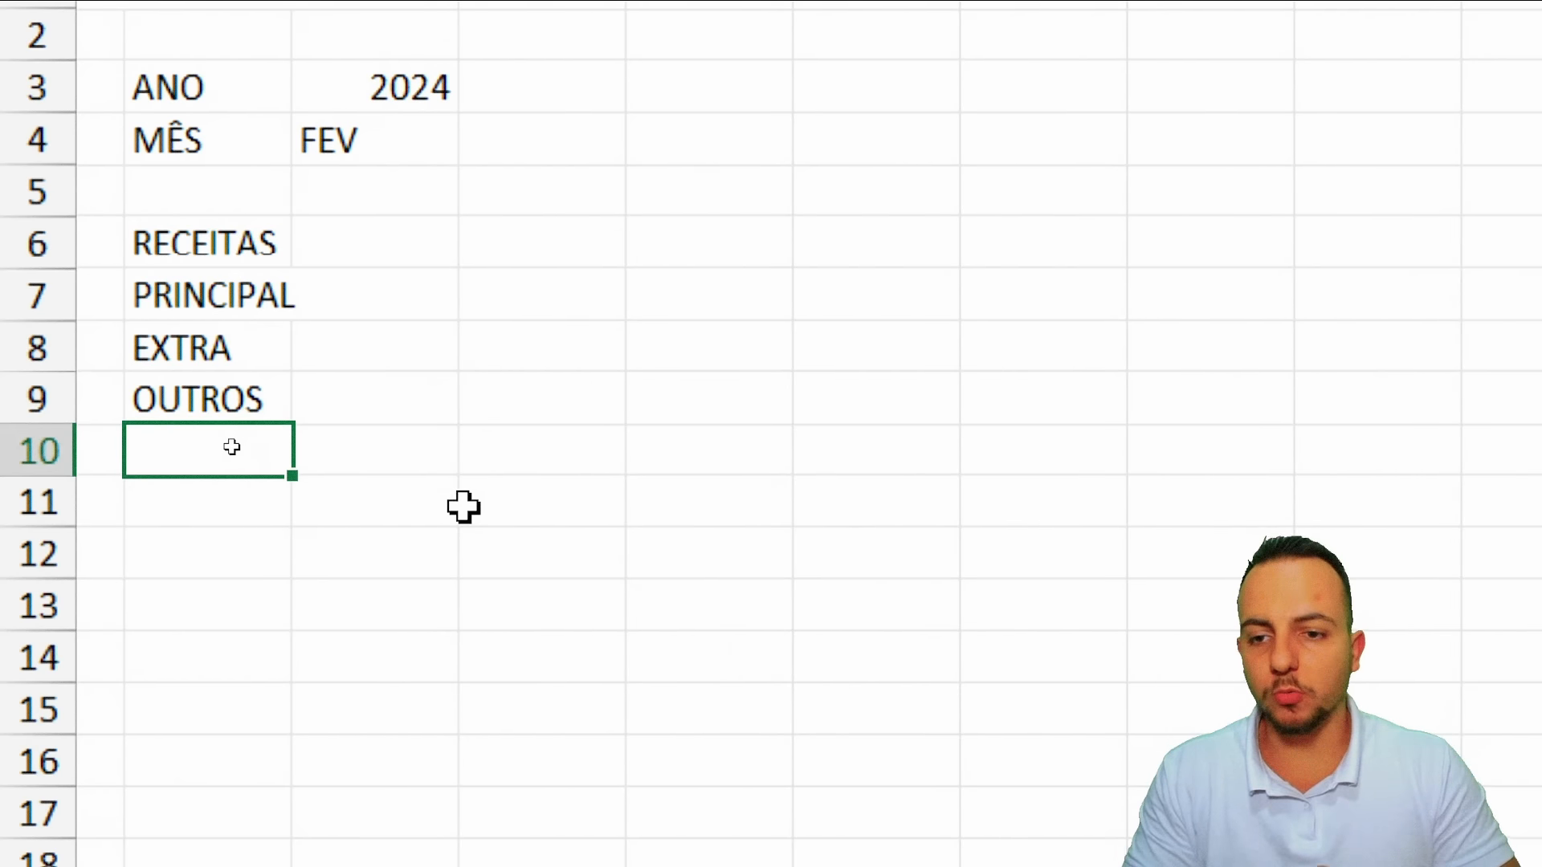
Add a TOTAL label in B10 below the income categories
key("Up")
key("Up")
key("Up")
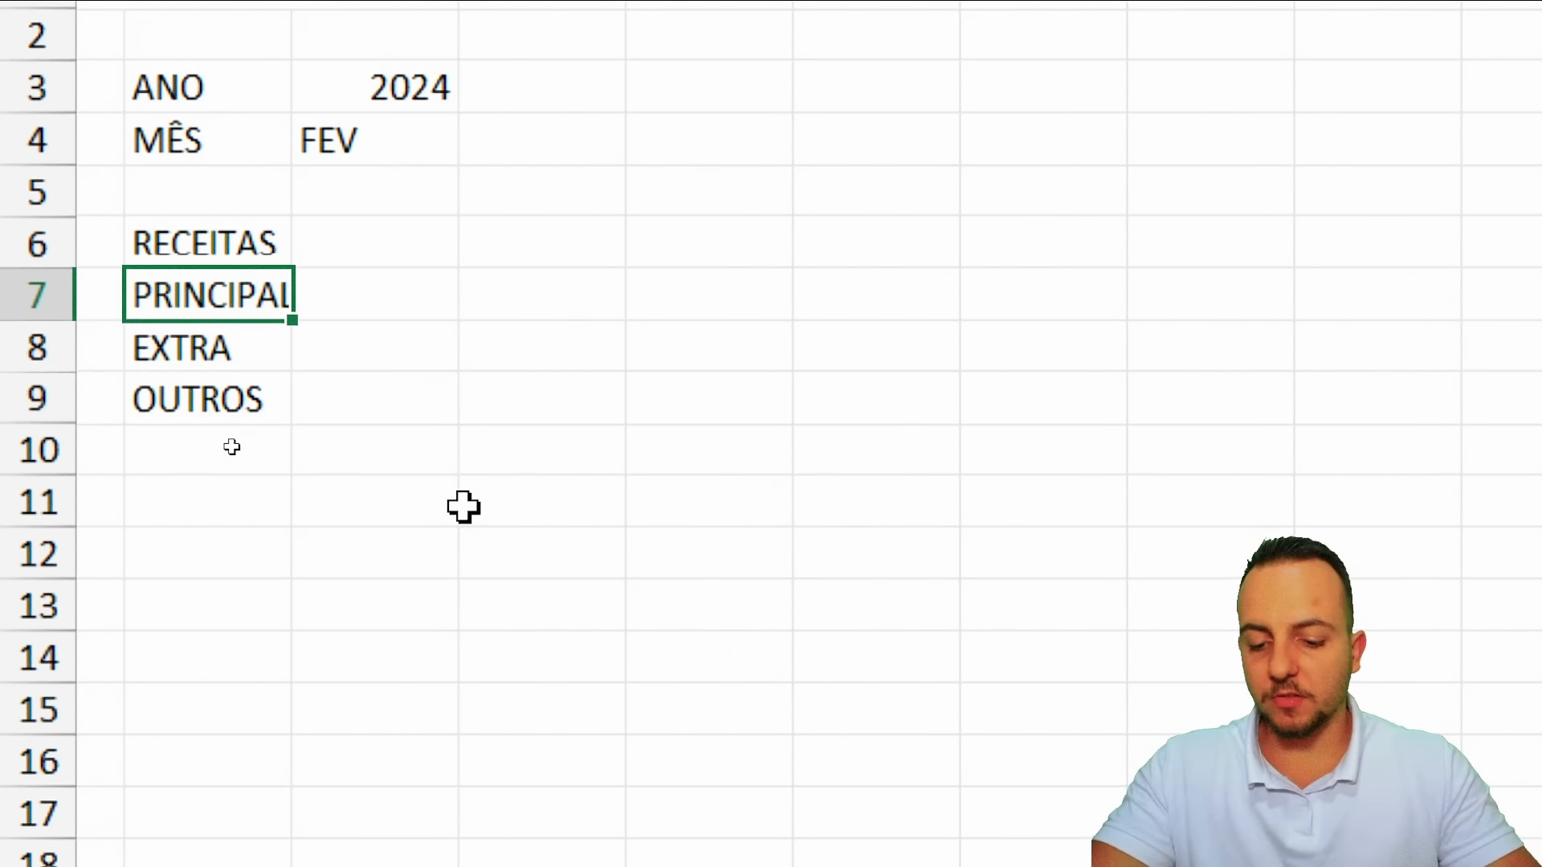
key("Down")
key("Down")
key("Down")
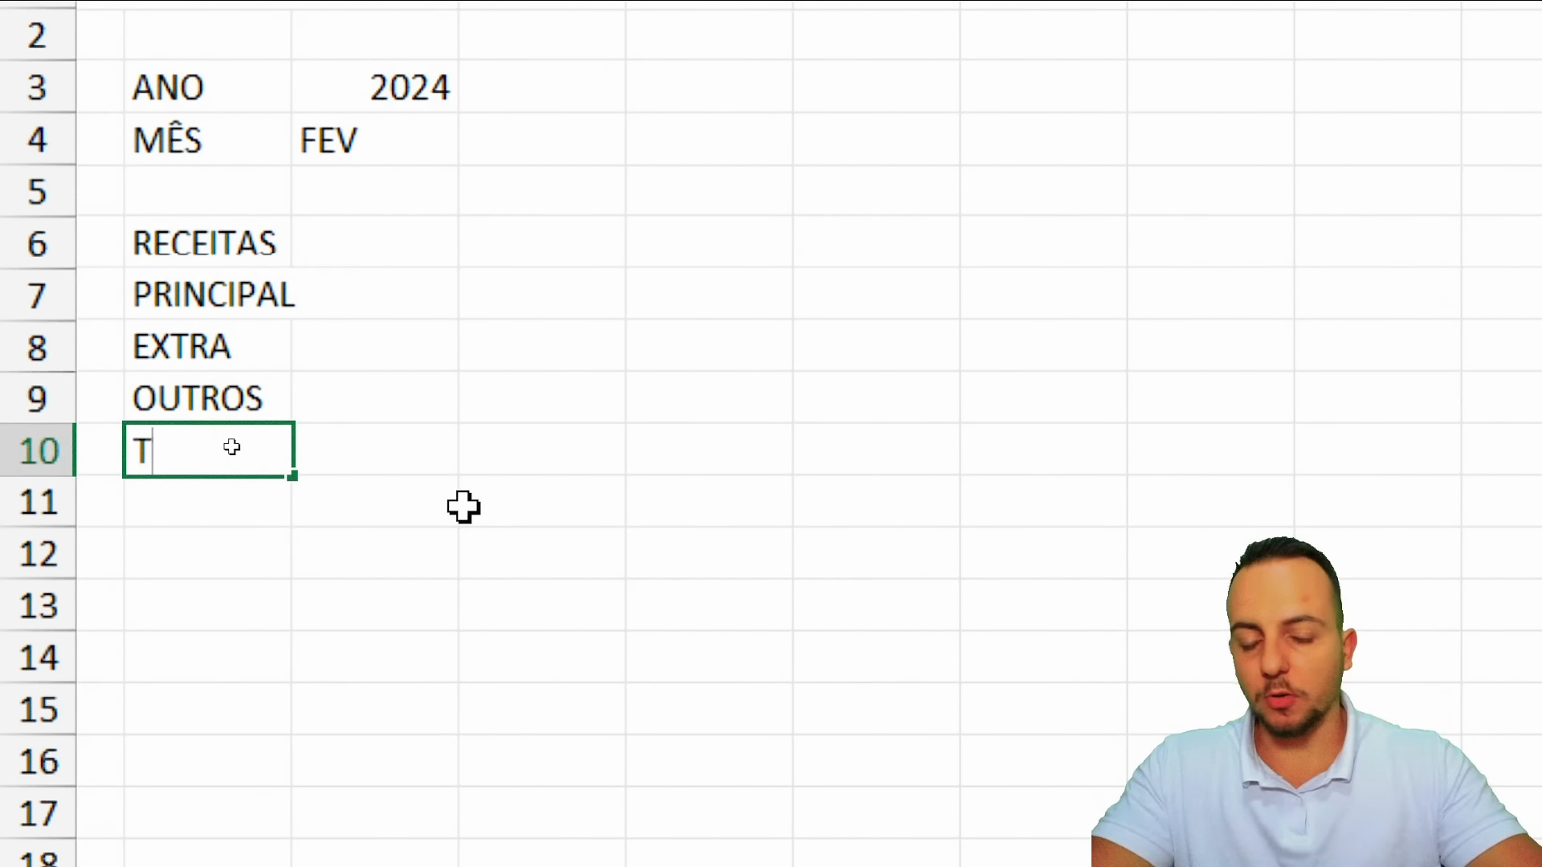
key("Down")
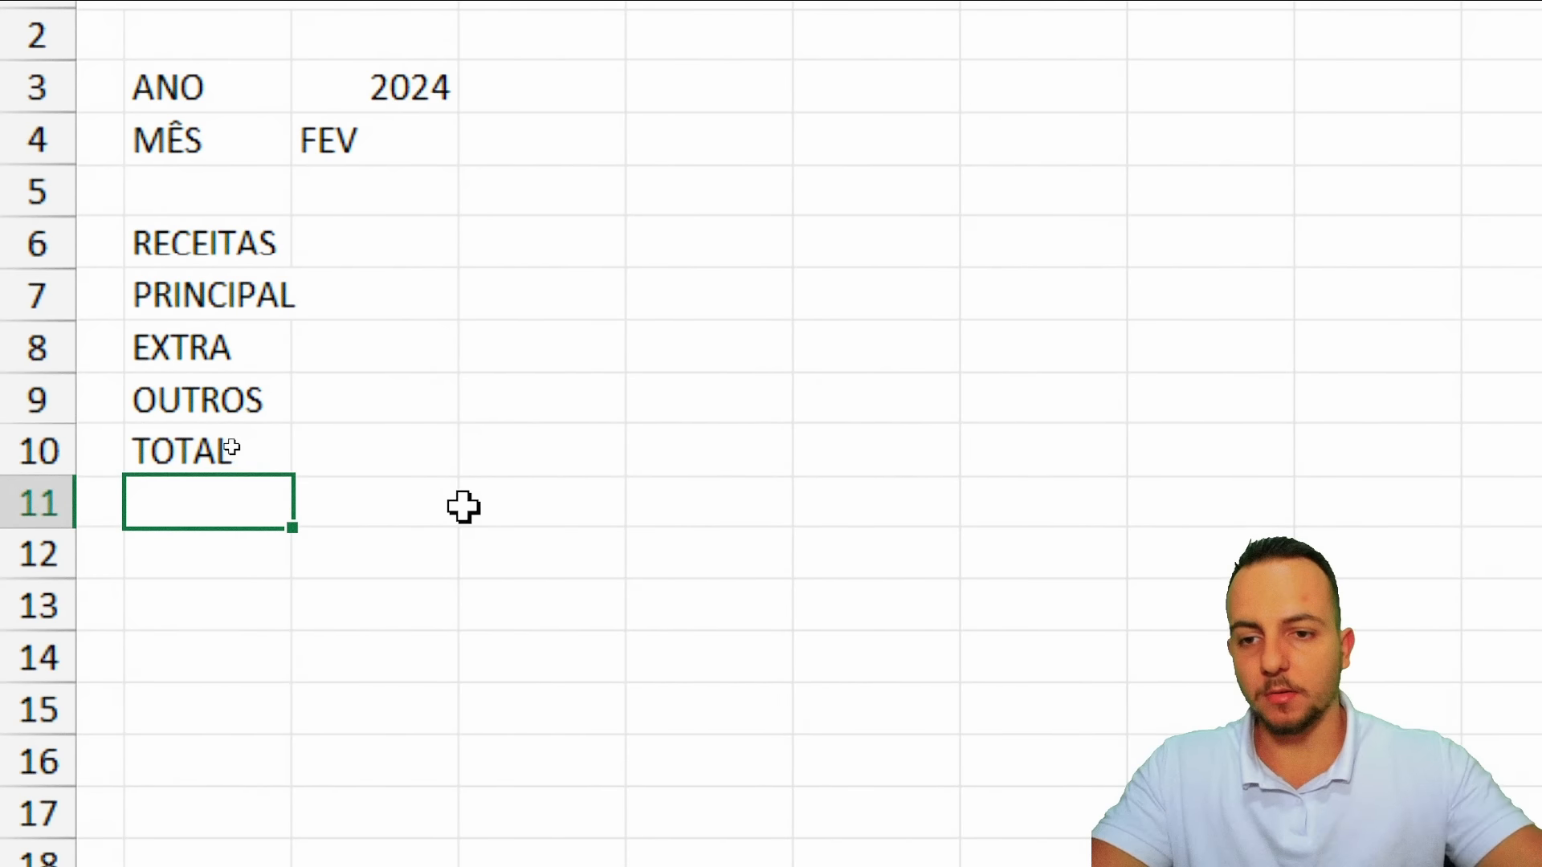
Merge and center the RECEITAS heading across B6:C6
left_click_drag(254, 245, 361, 241)
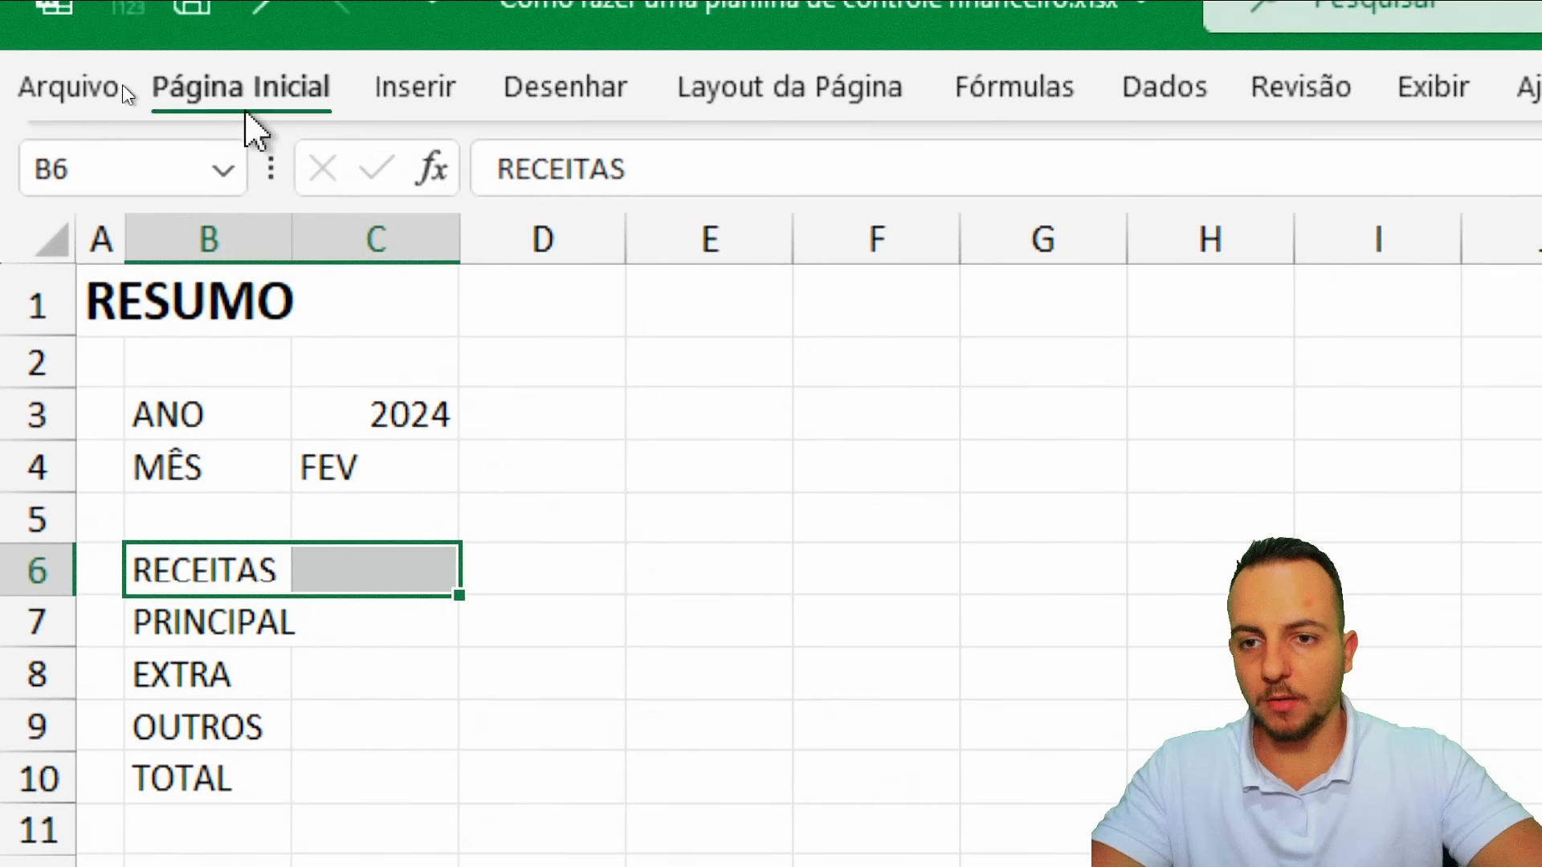
left_click(241, 109)
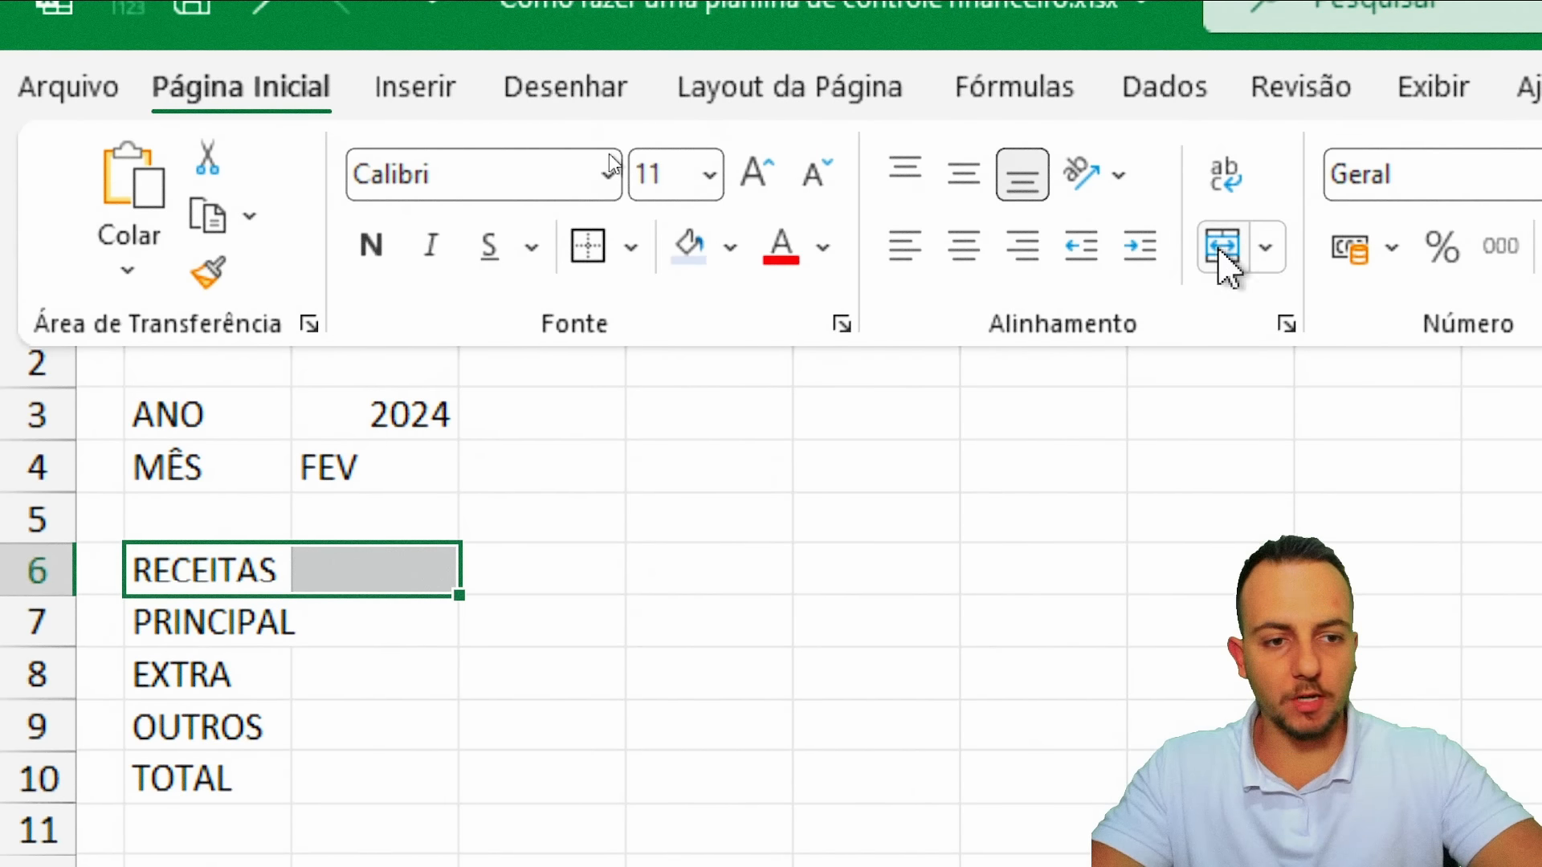
left_click(1220, 247)
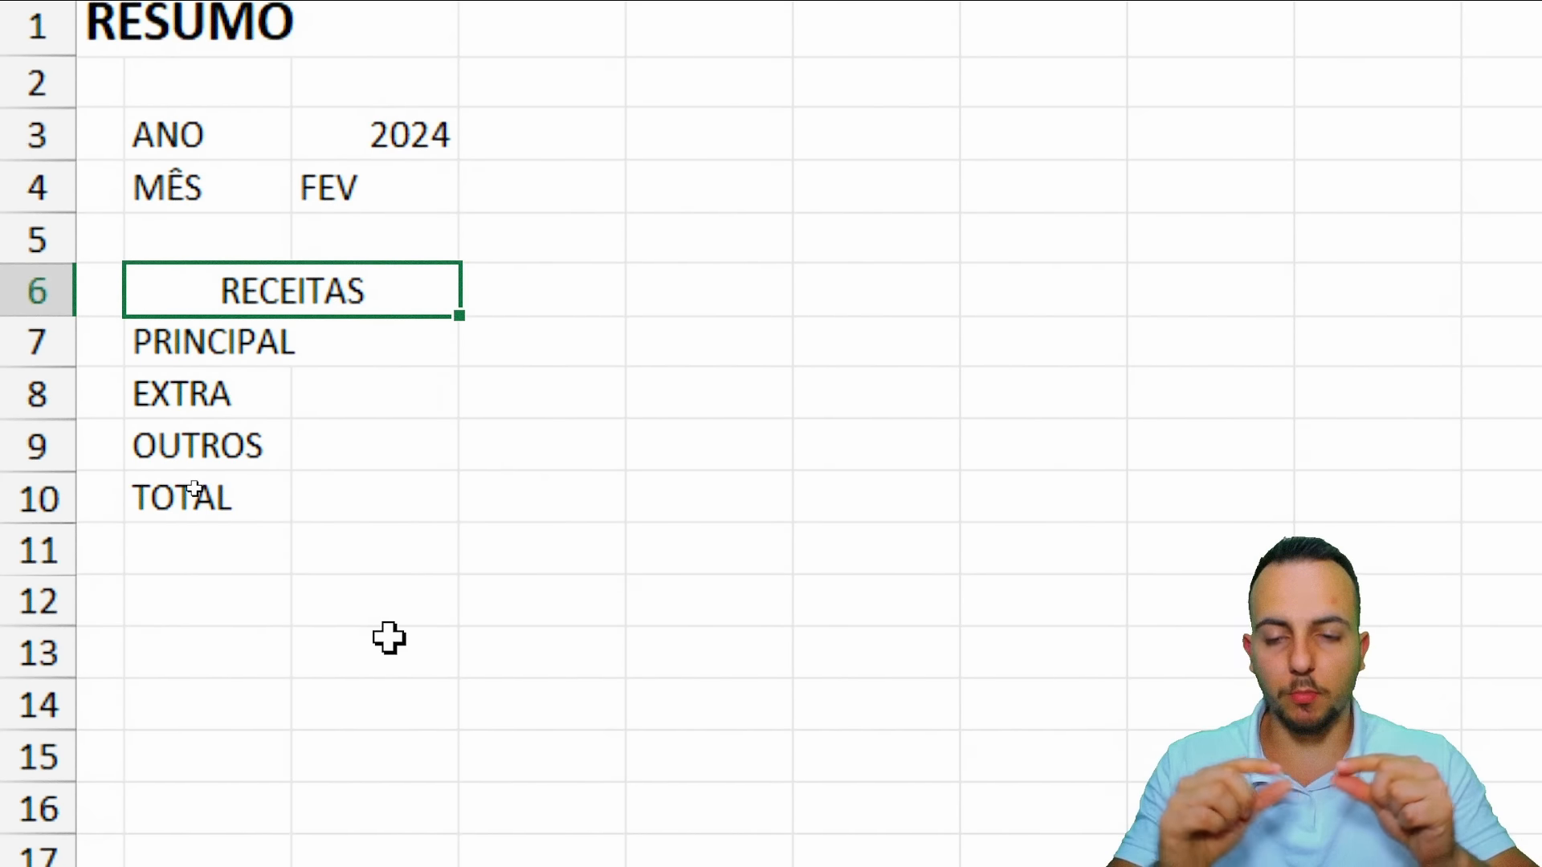
Enter 1000 as the PRINCIPAL value in C7 and fill it down through C10
left_click_drag(346, 291, 313, 499)
left_click(327, 341)
left_click_drag(200, 341, 374, 485)
left_click(296, 360)
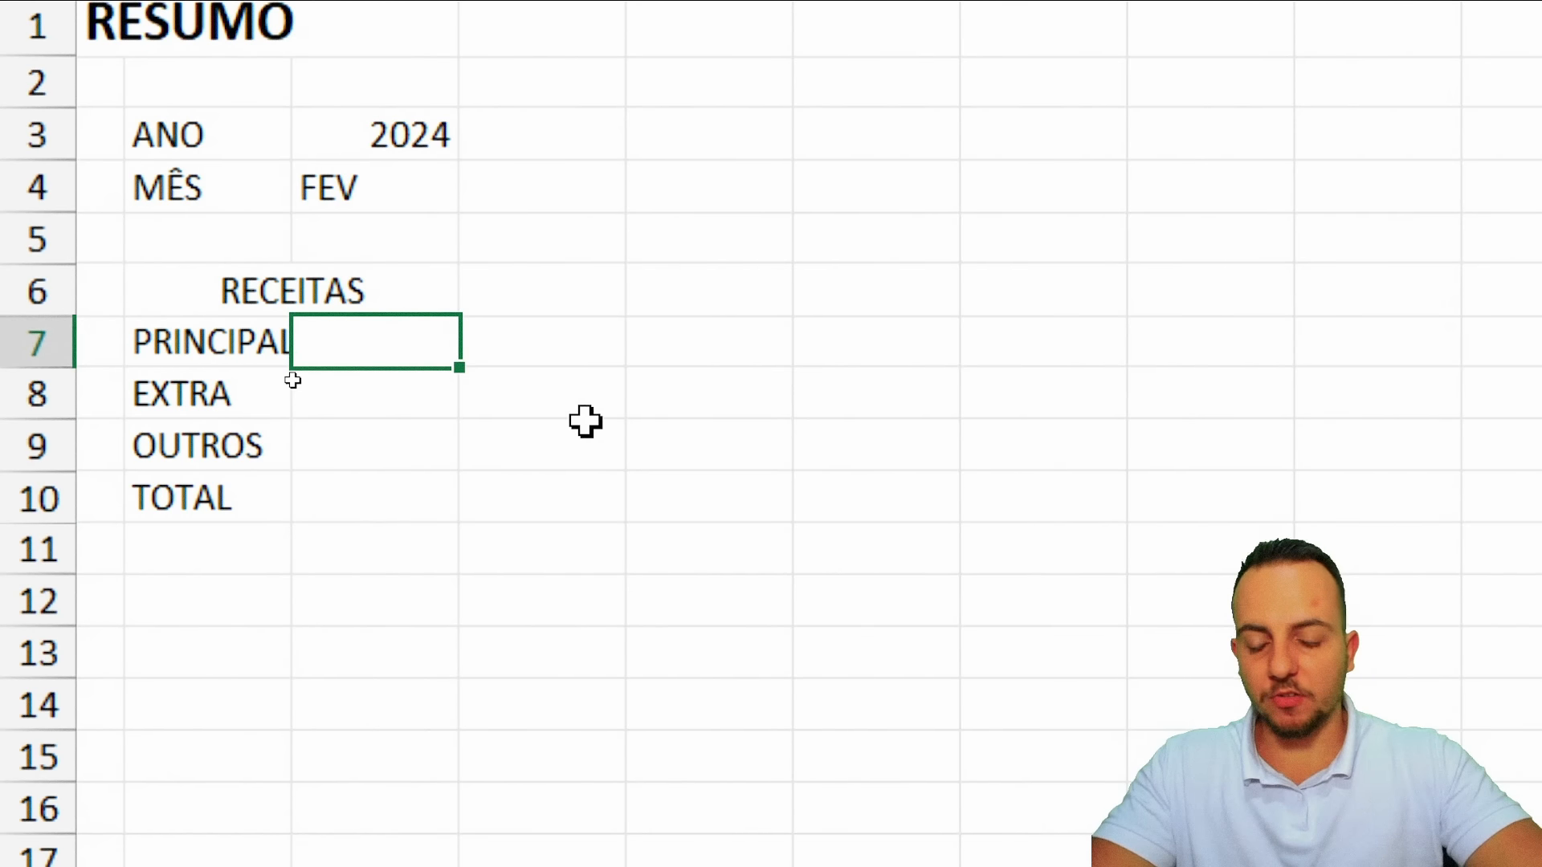
type("1000")
key("Return")
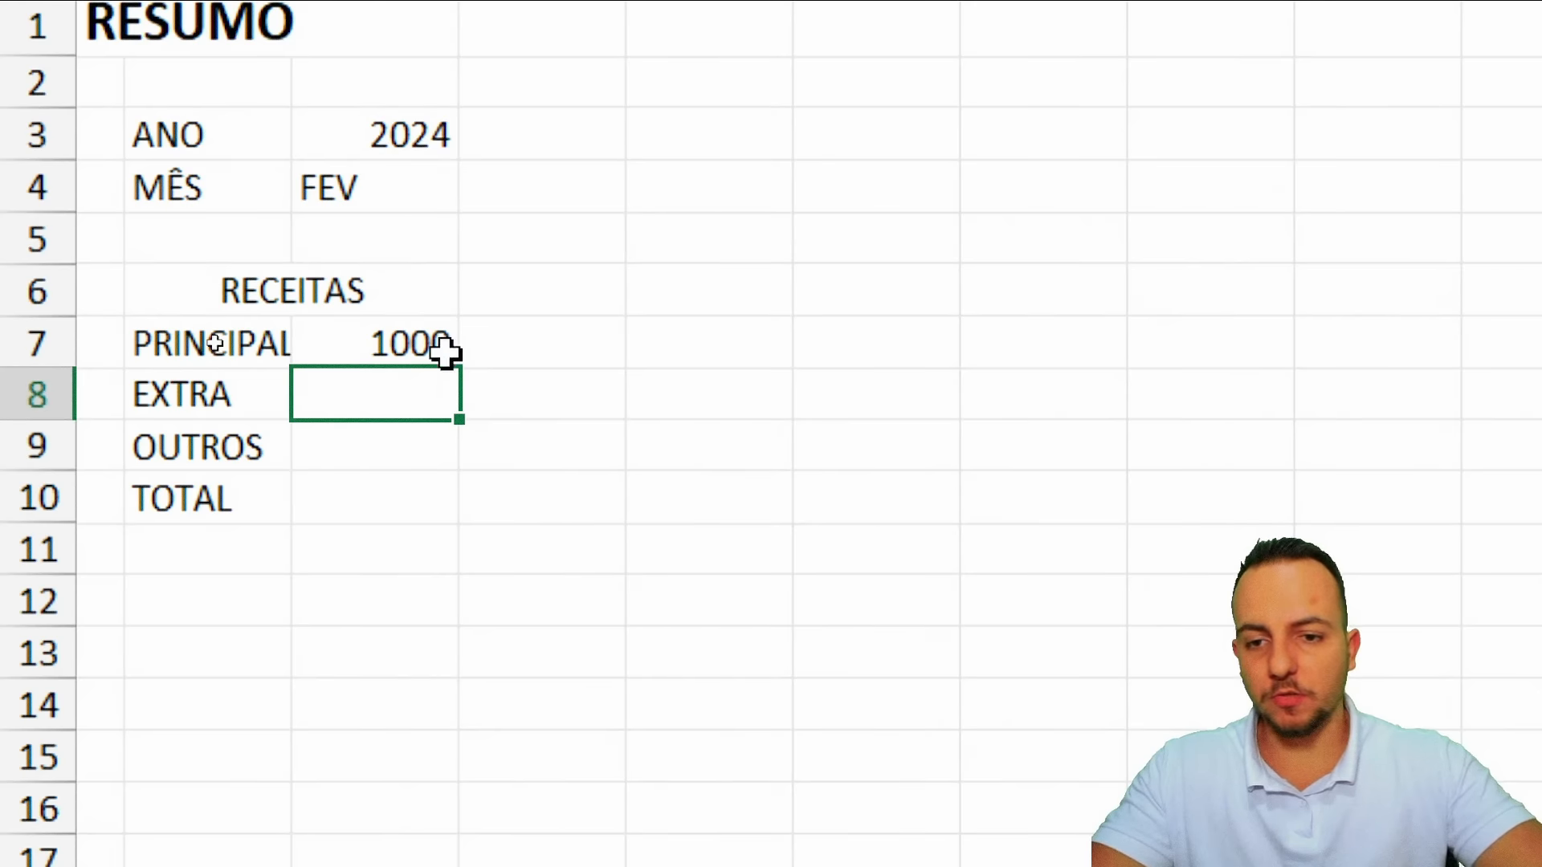
left_click(362, 354)
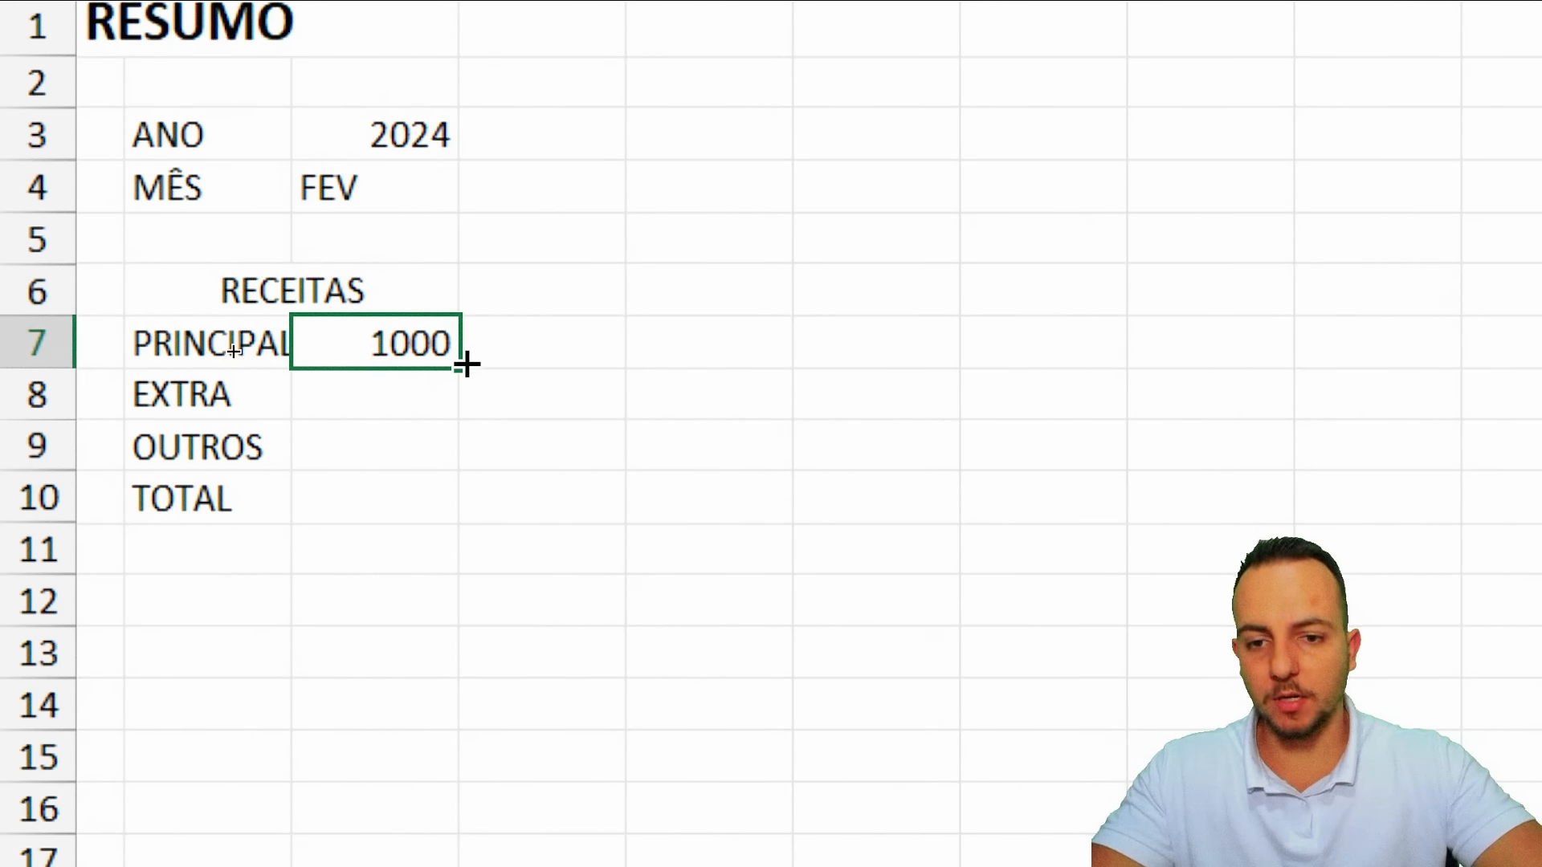
left_click_drag(465, 366, 443, 510)
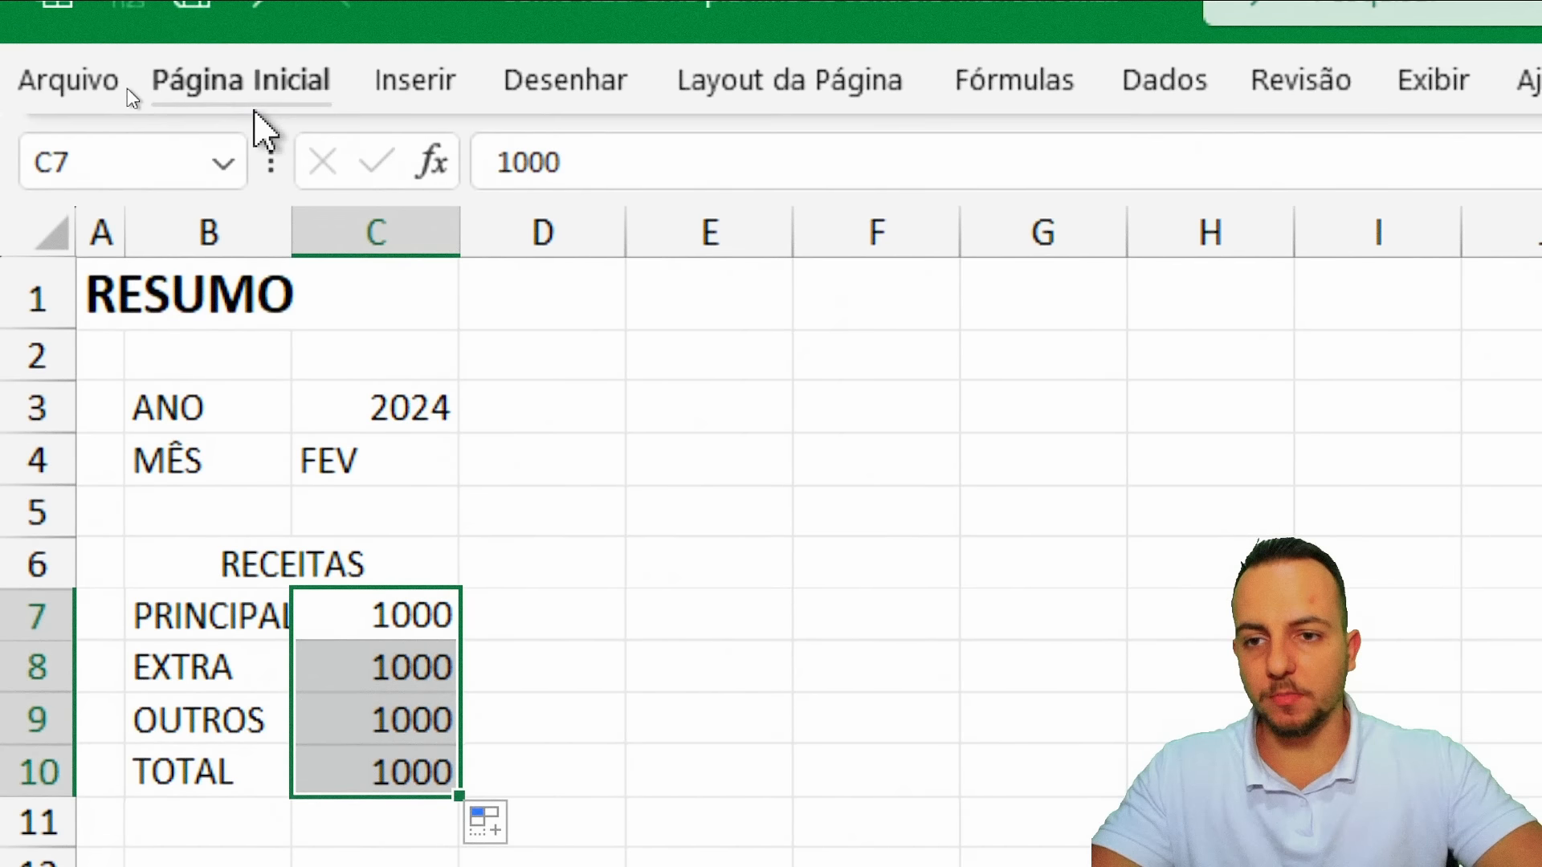
Apply the R$ accounting number format to the income values in C7:C10
left_click(253, 109)
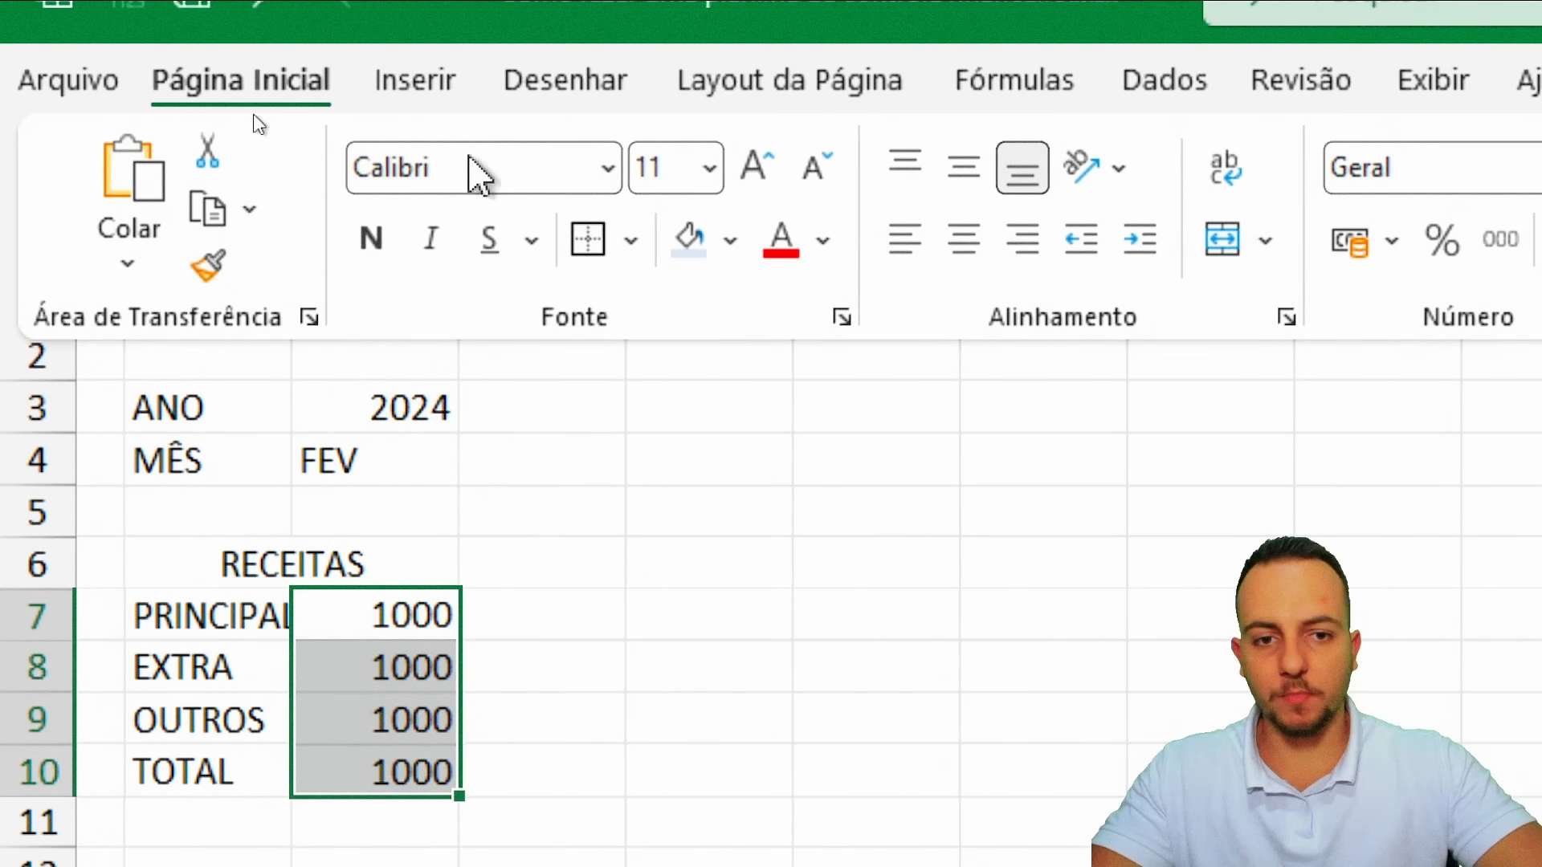
left_click(1338, 245)
left_click_drag(399, 290, 395, 434)
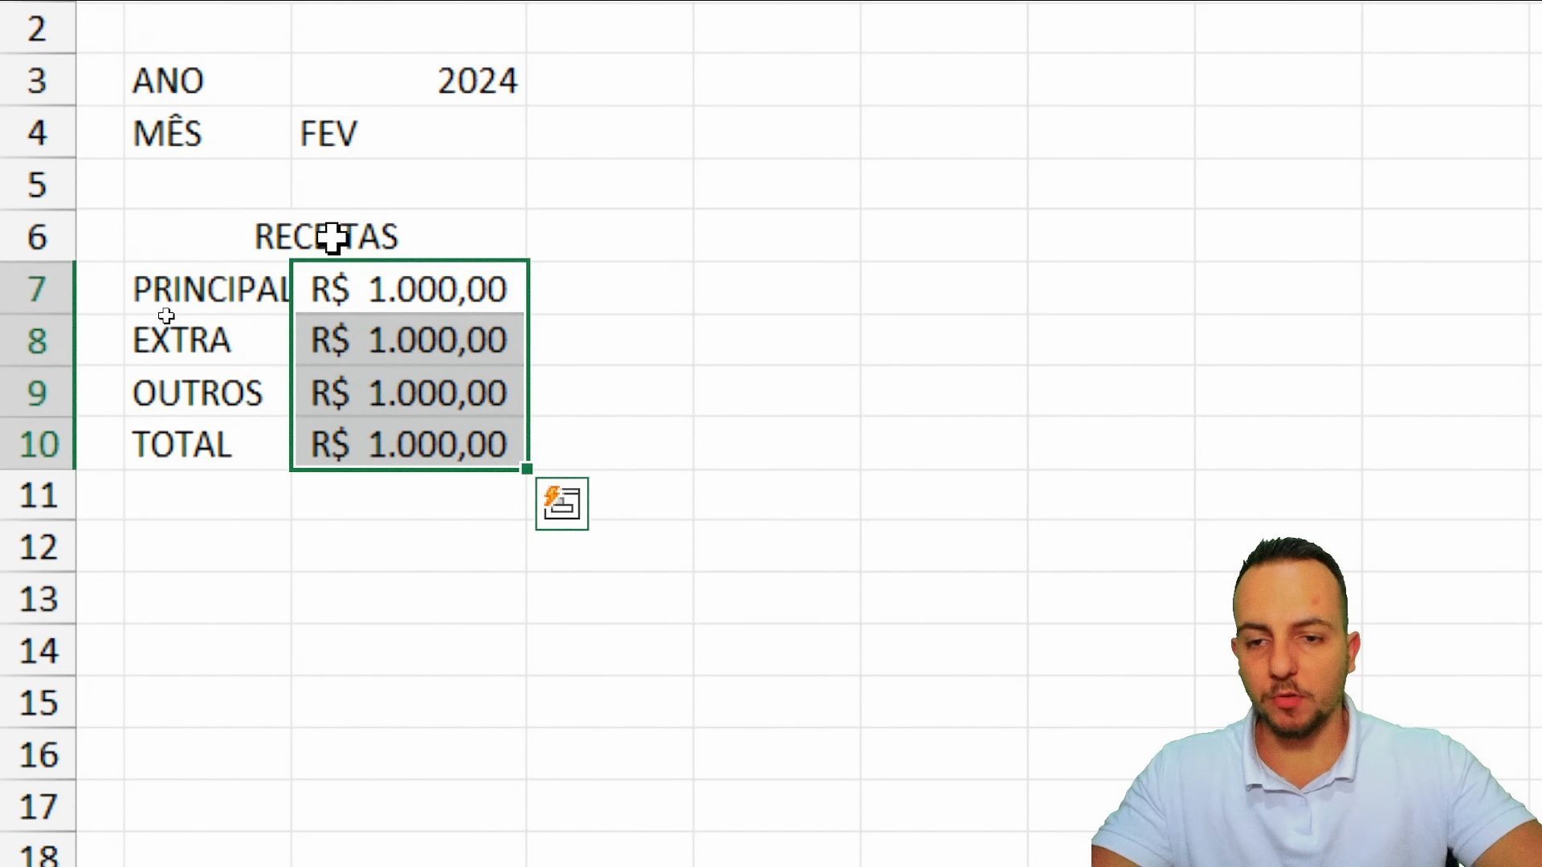
Copy the RECEITAS table in B6:C10 and paste the duplicate starting at E6
left_click_drag(325, 238, 316, 441)
left_click_drag(352, 242, 334, 432)
key("ctrl+c")
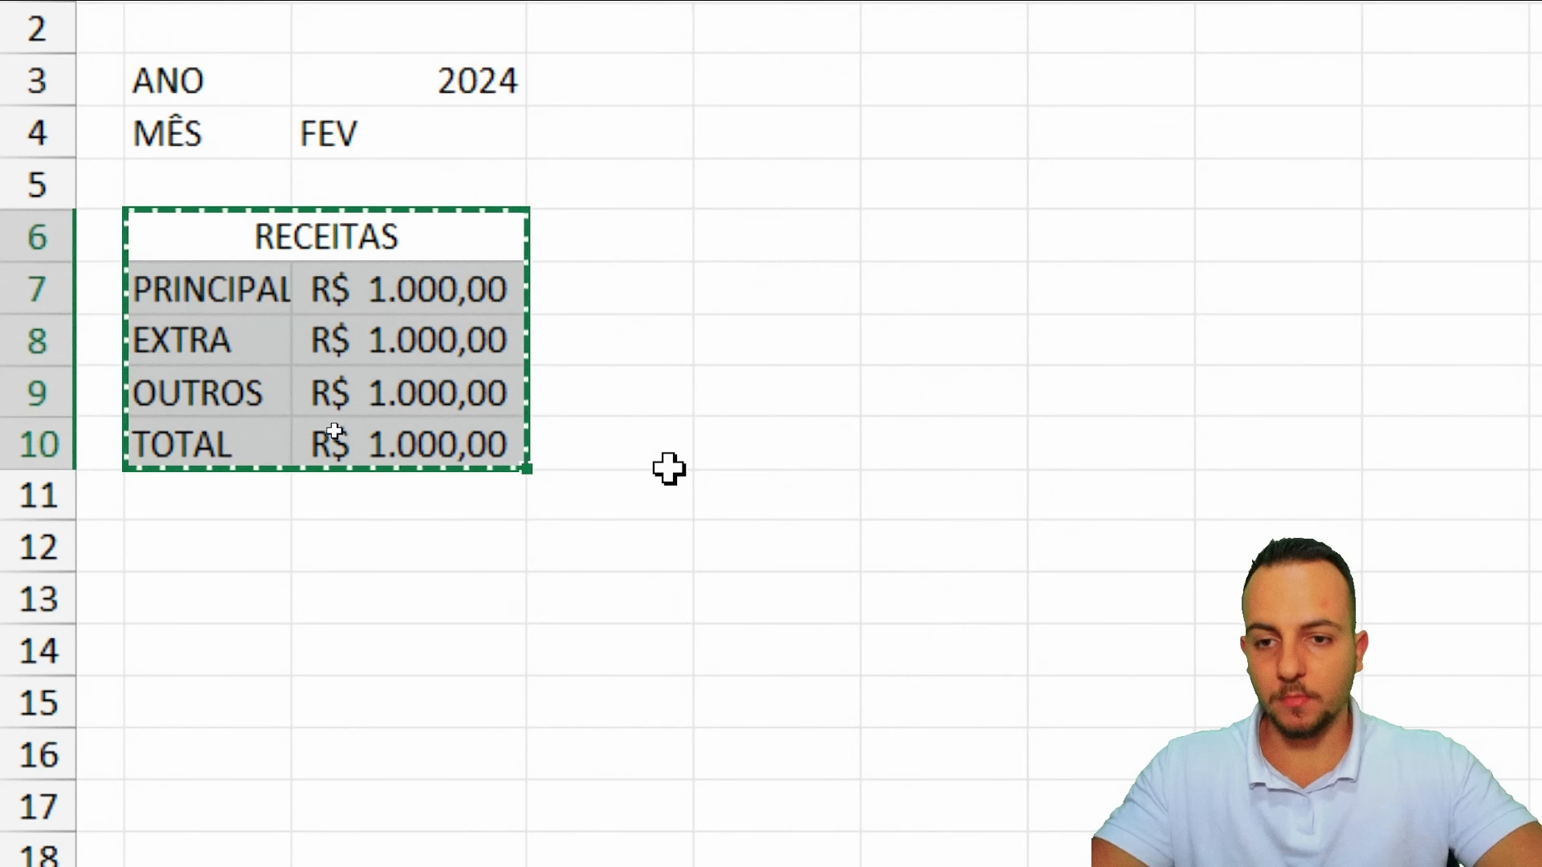
left_click(716, 238)
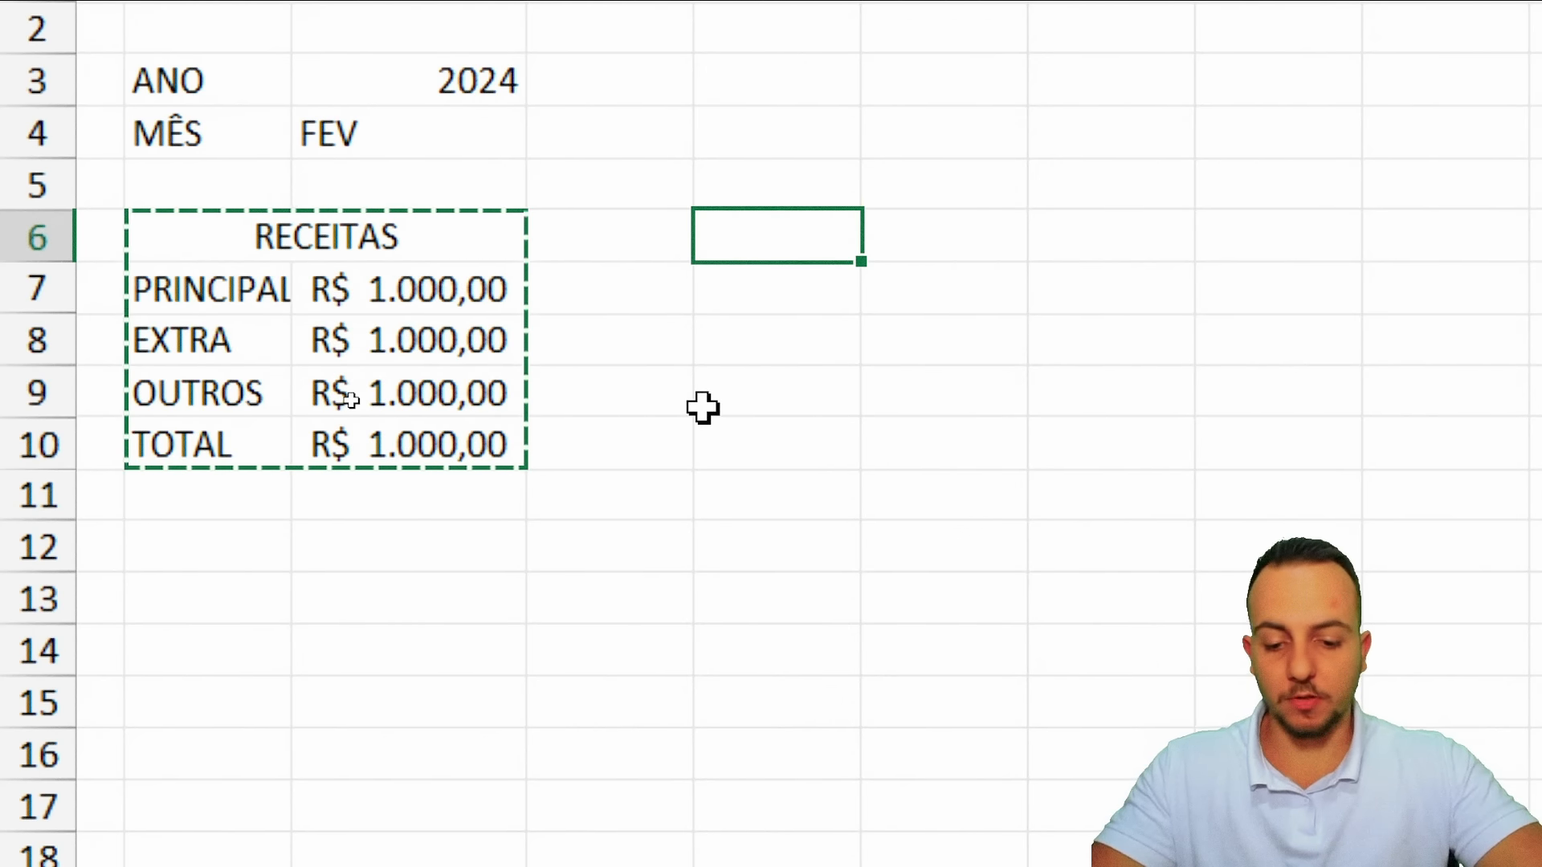
key("ctrl+v")
Change the heading of the copied table in E6 to DESPESAS
left_click(825, 231)
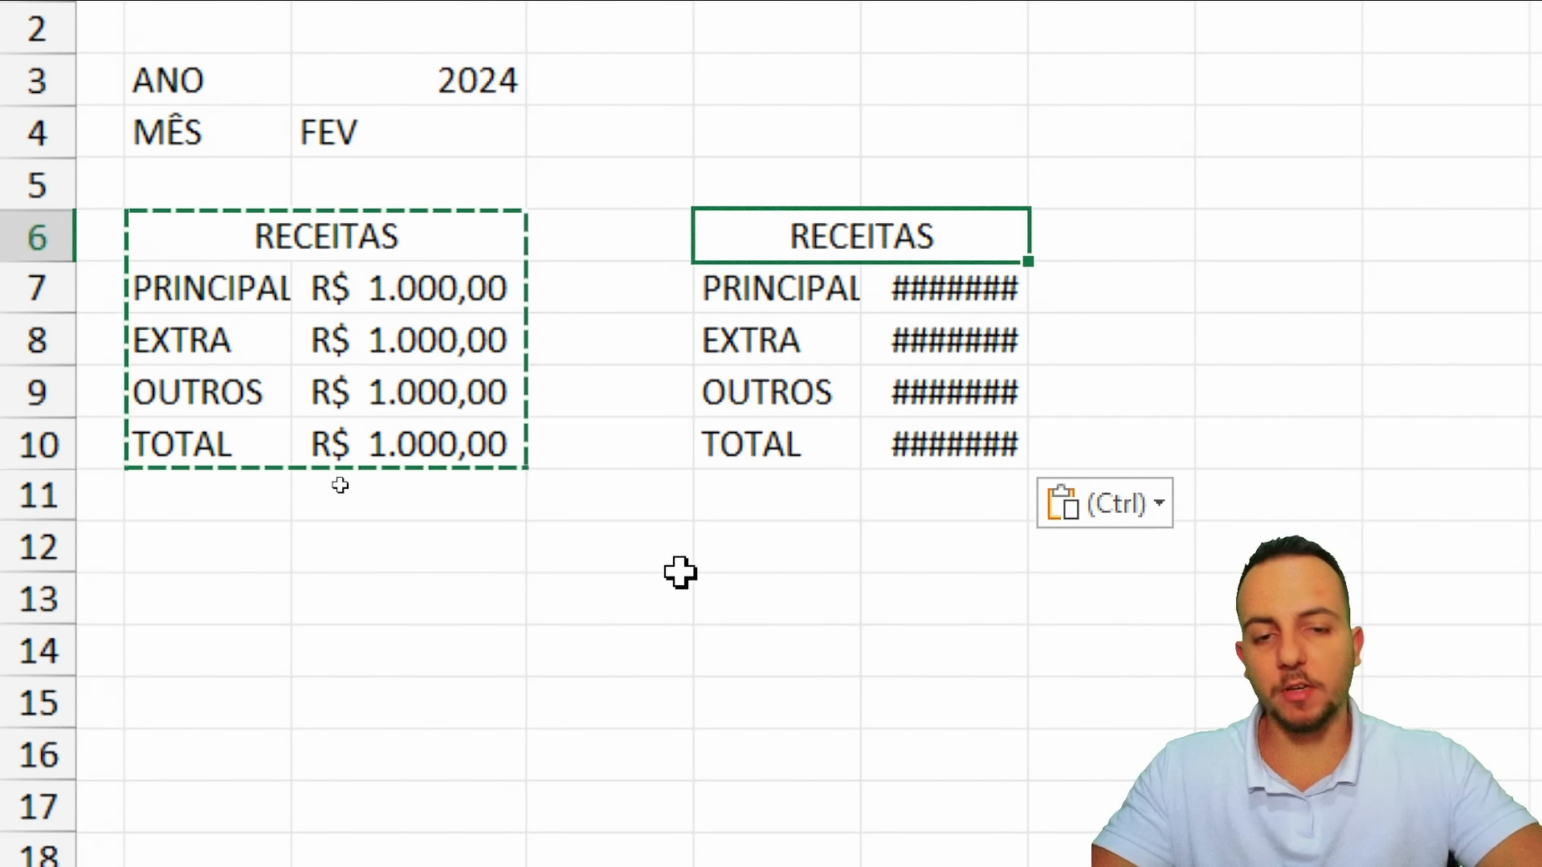
type("DESPESAS")
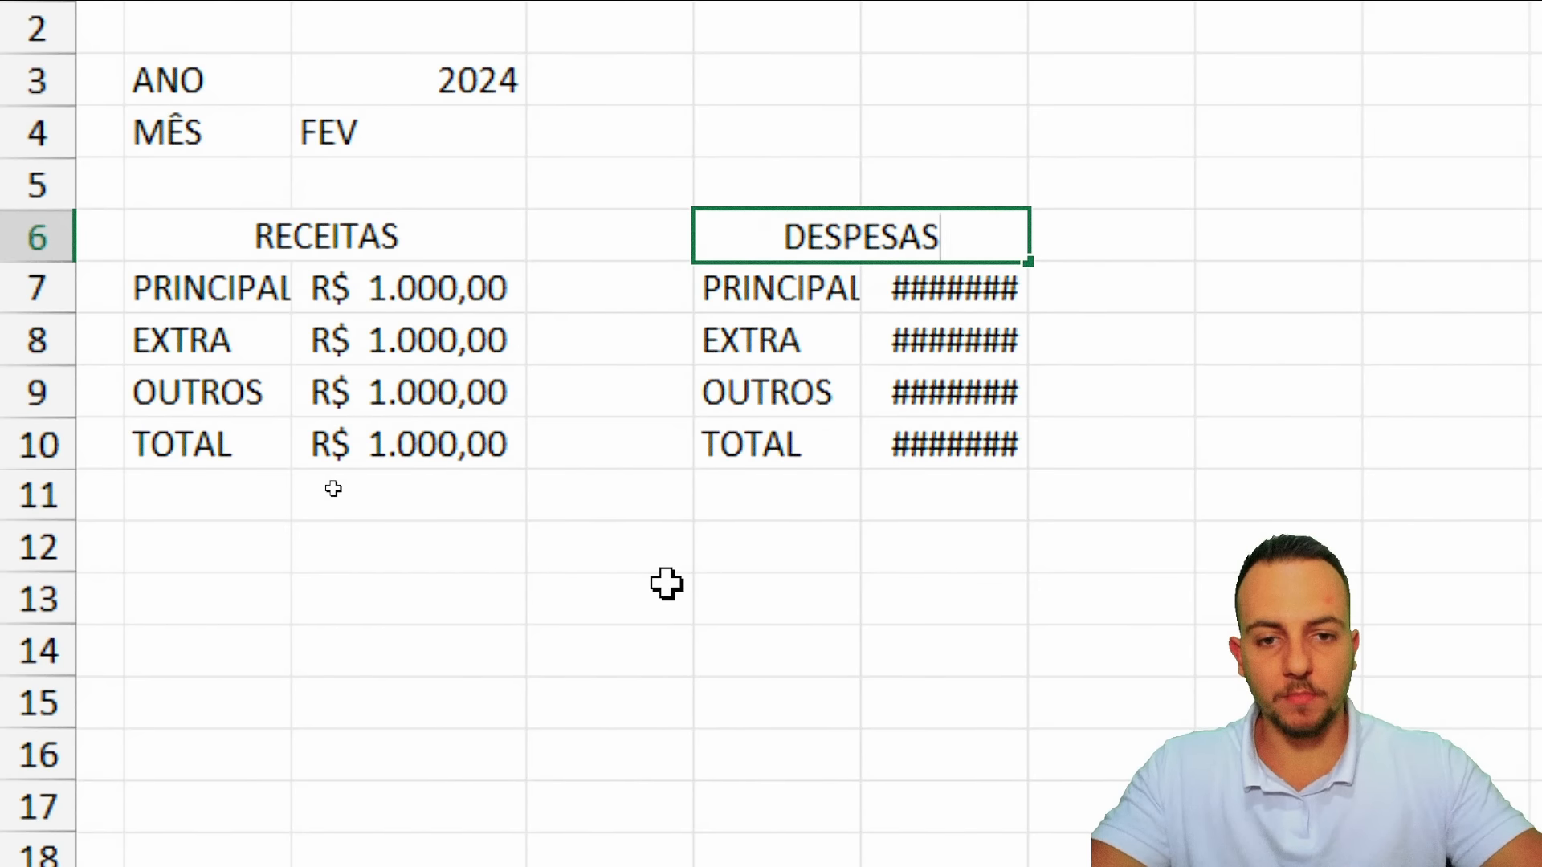
key("Return")
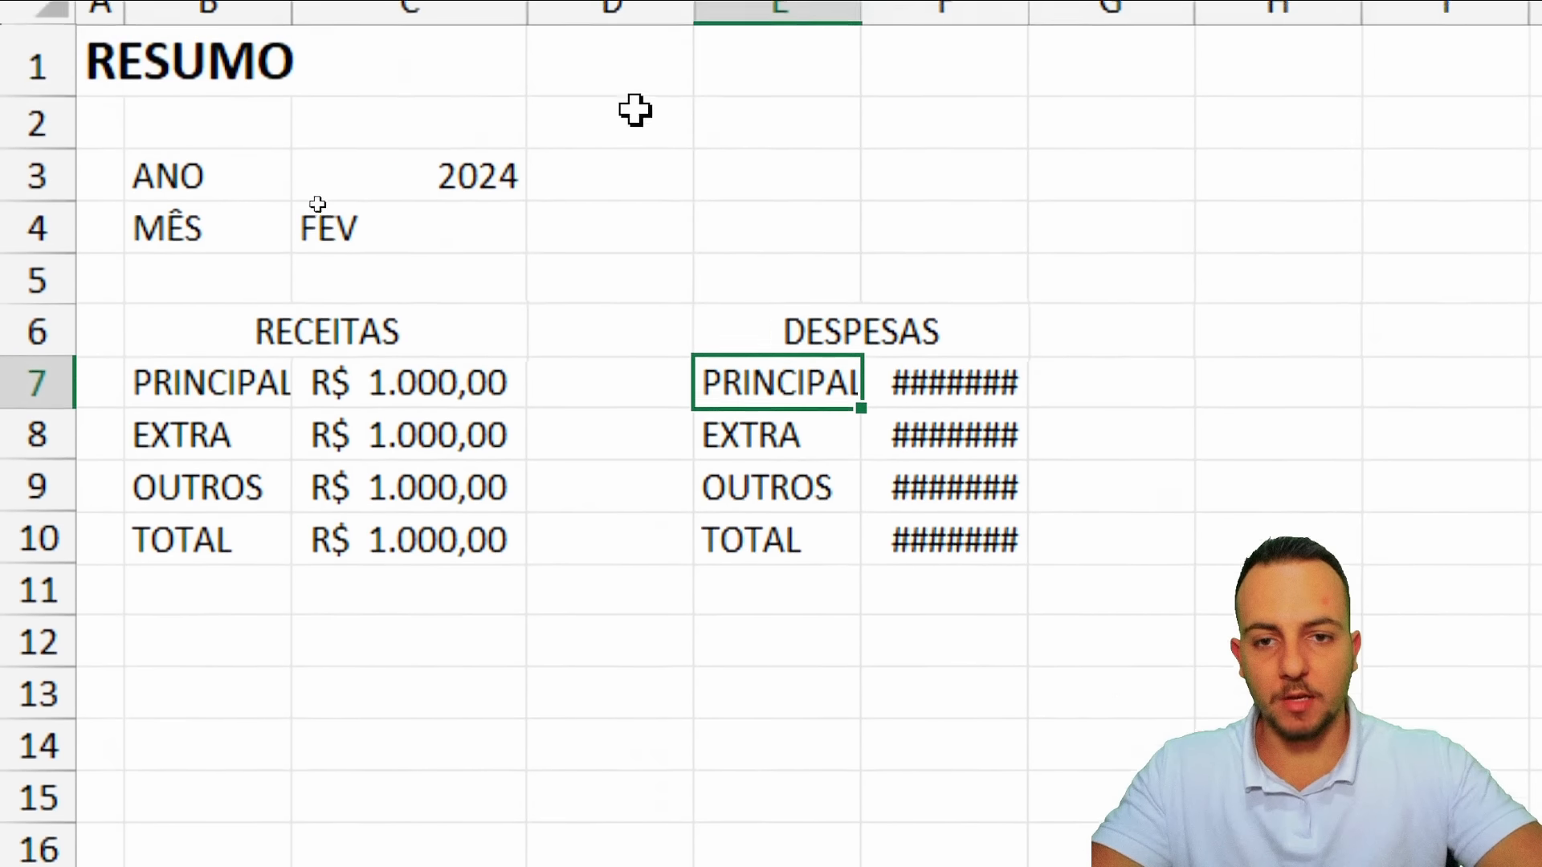
Widen columns F and E so the DESPESAS amounts and labels fit
left_click(637, 93)
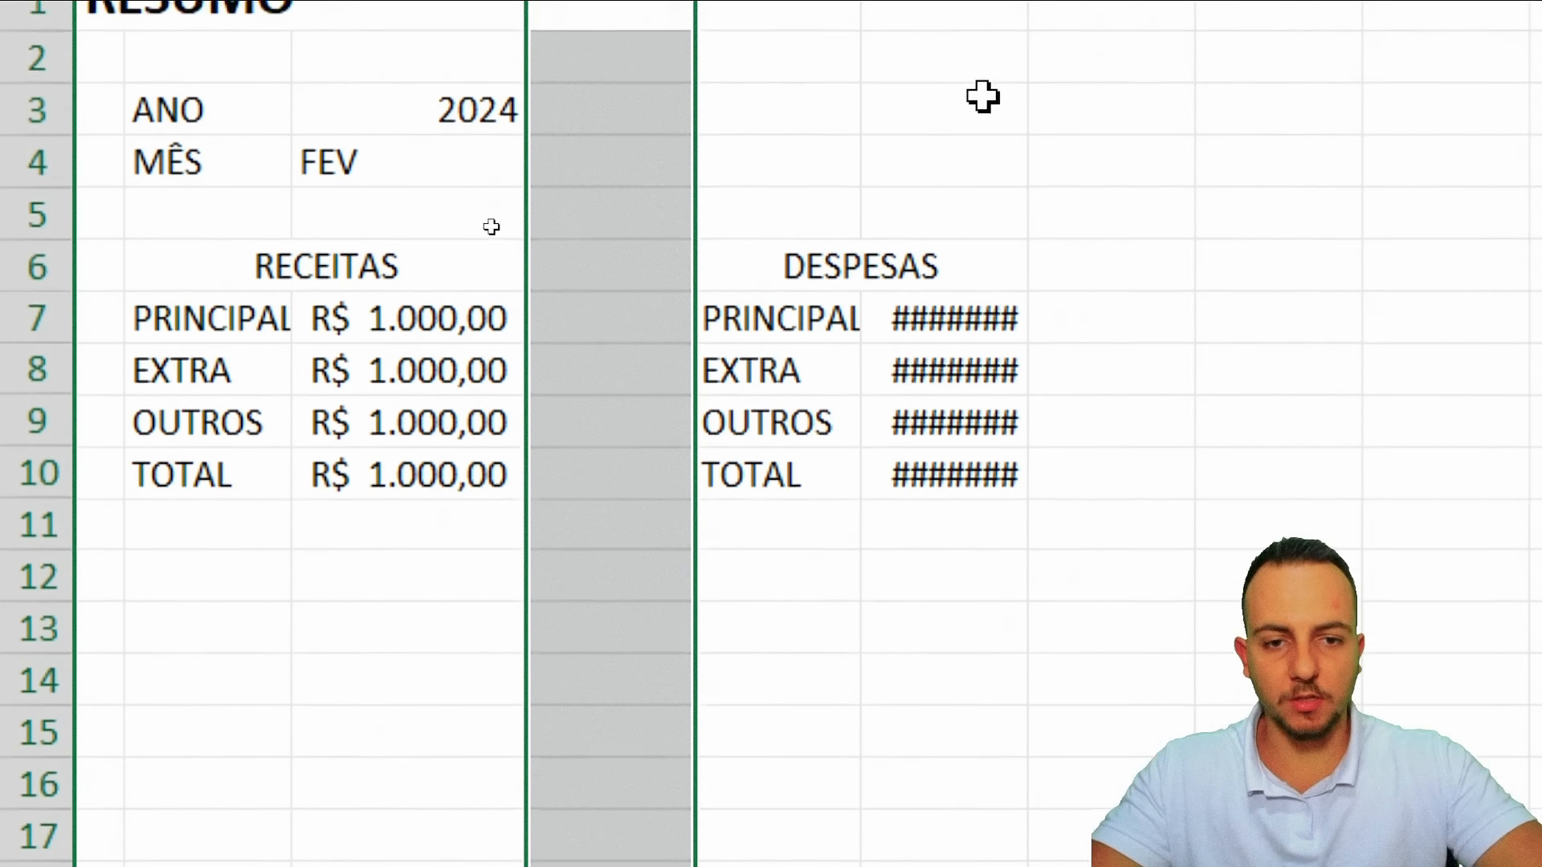
left_click(996, 100)
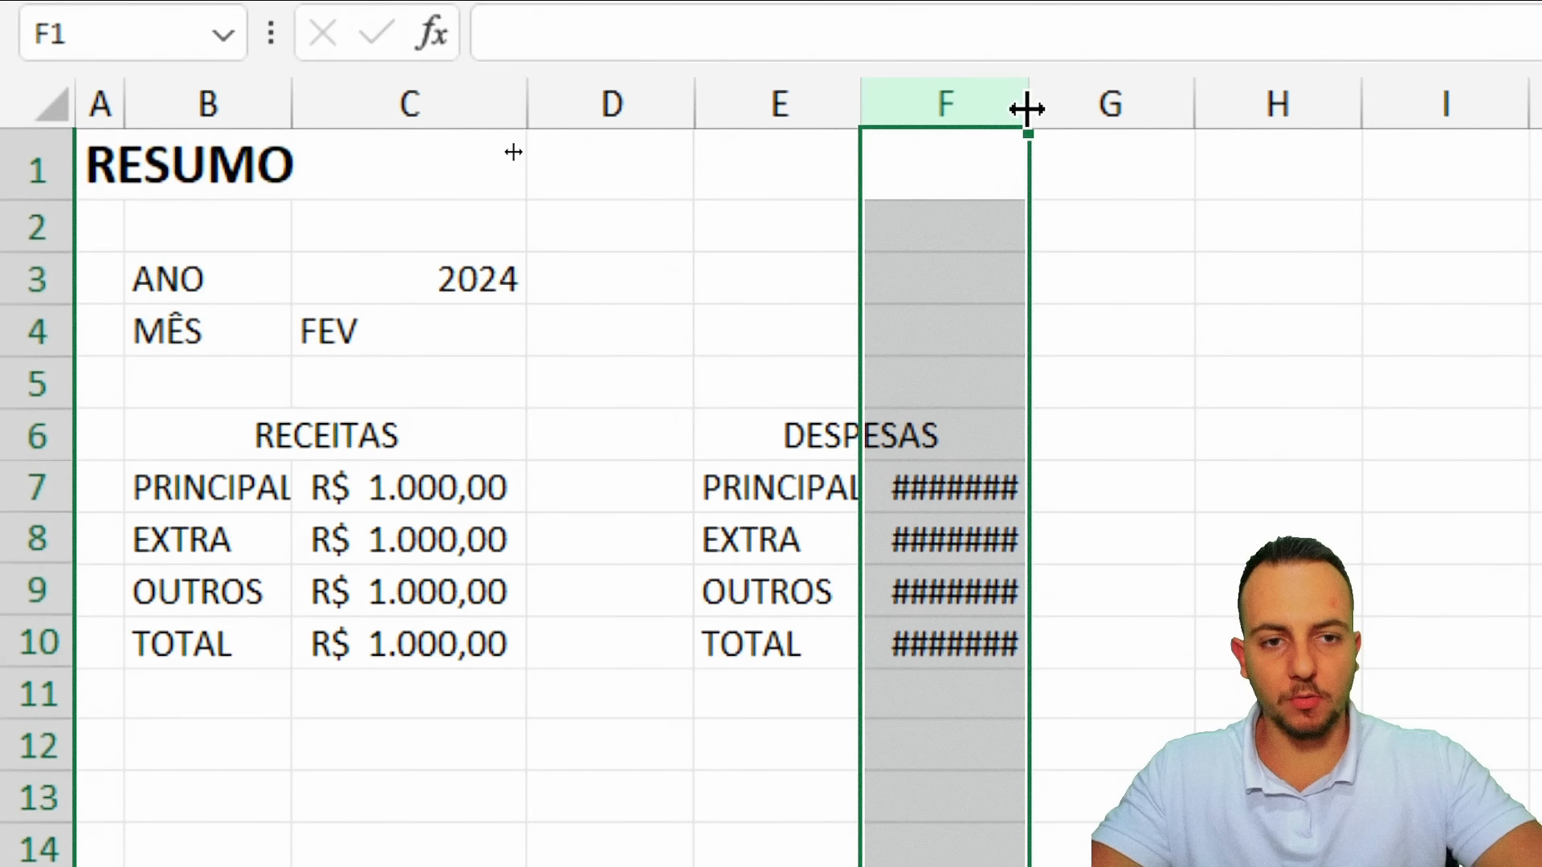
left_click_drag(1028, 108, 1094, 110)
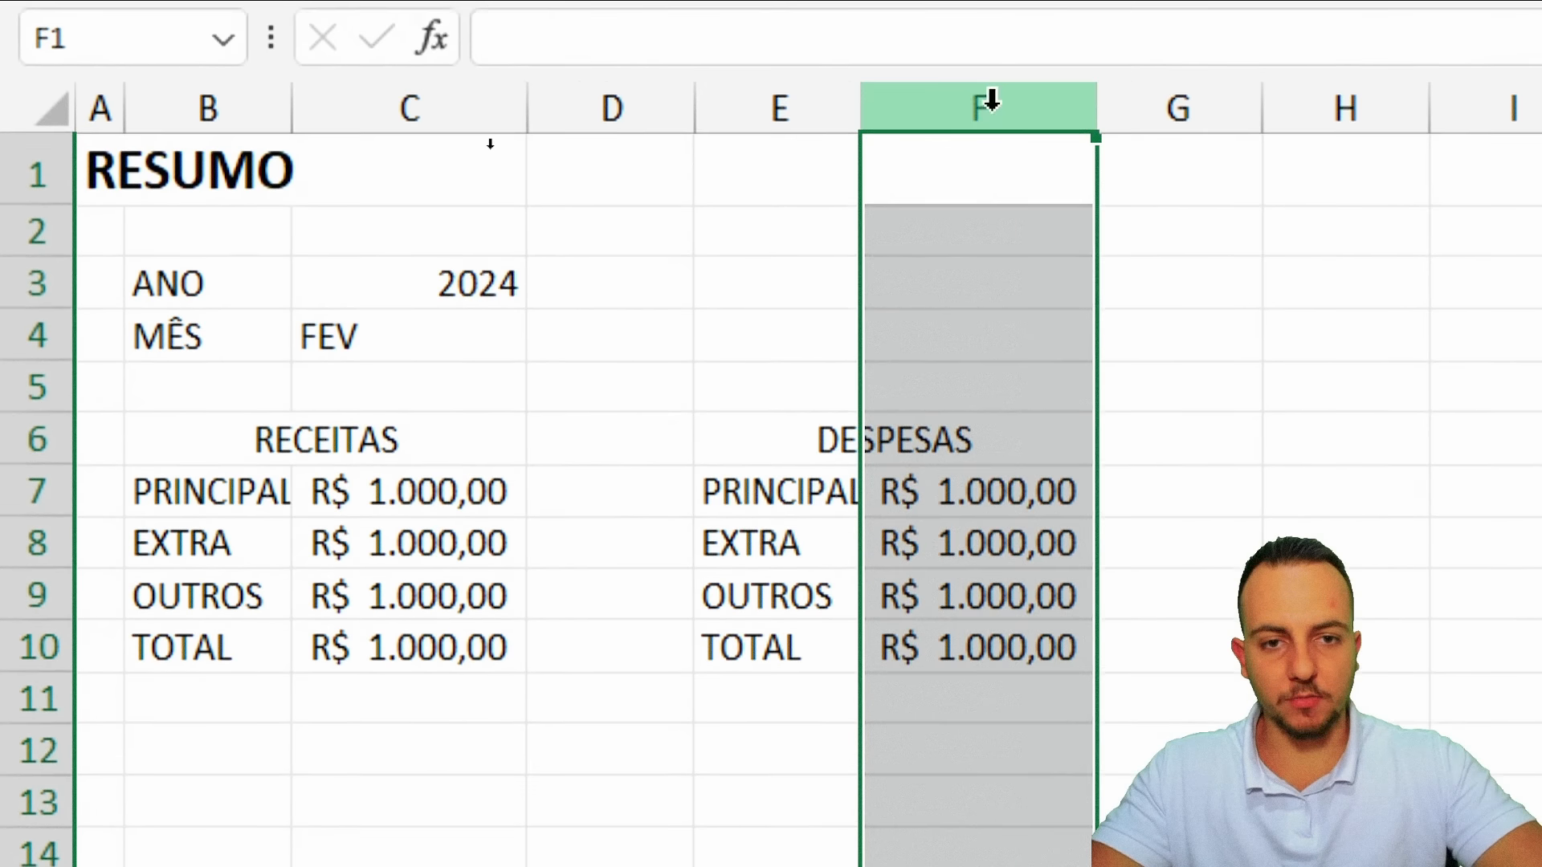
left_click_drag(869, 116, 923, 115)
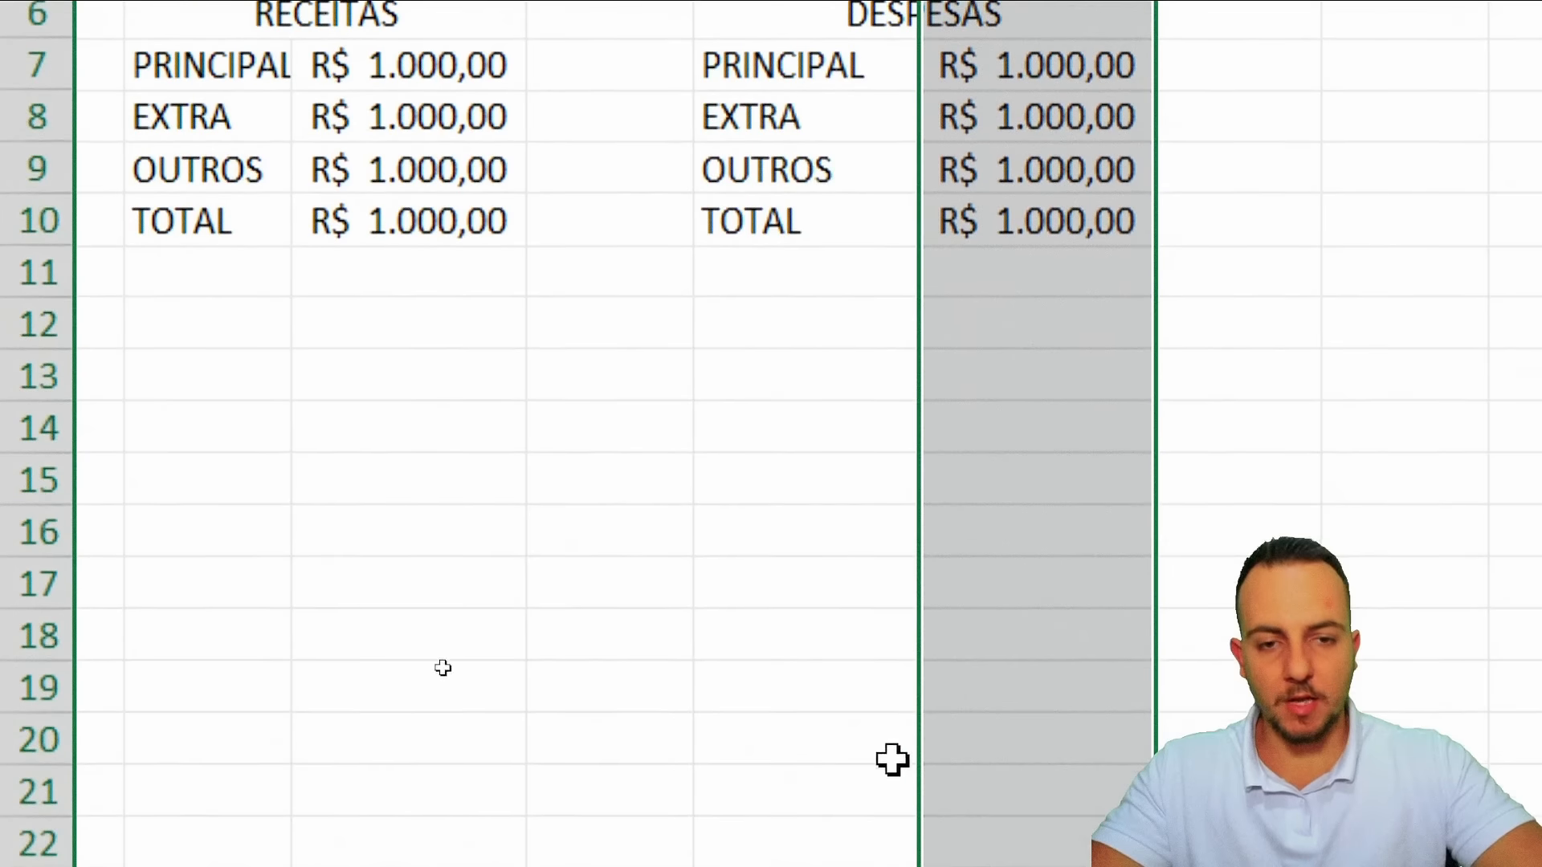
Change the first expense label in E7 to CASA and clear the copied labels in E8:E10
left_click(830, 110)
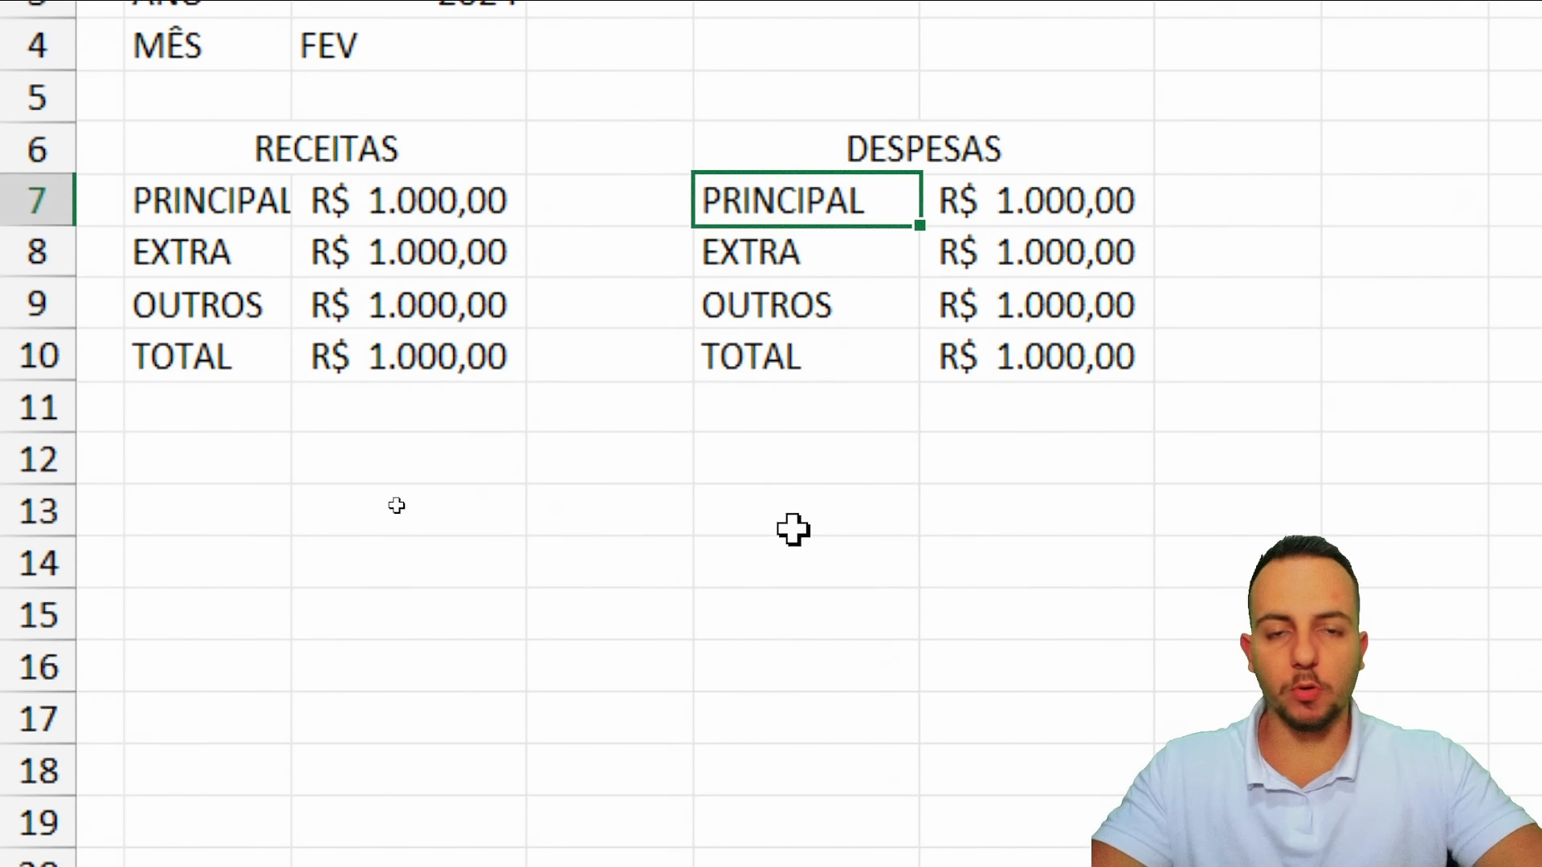
type("CASA")
key("Return")
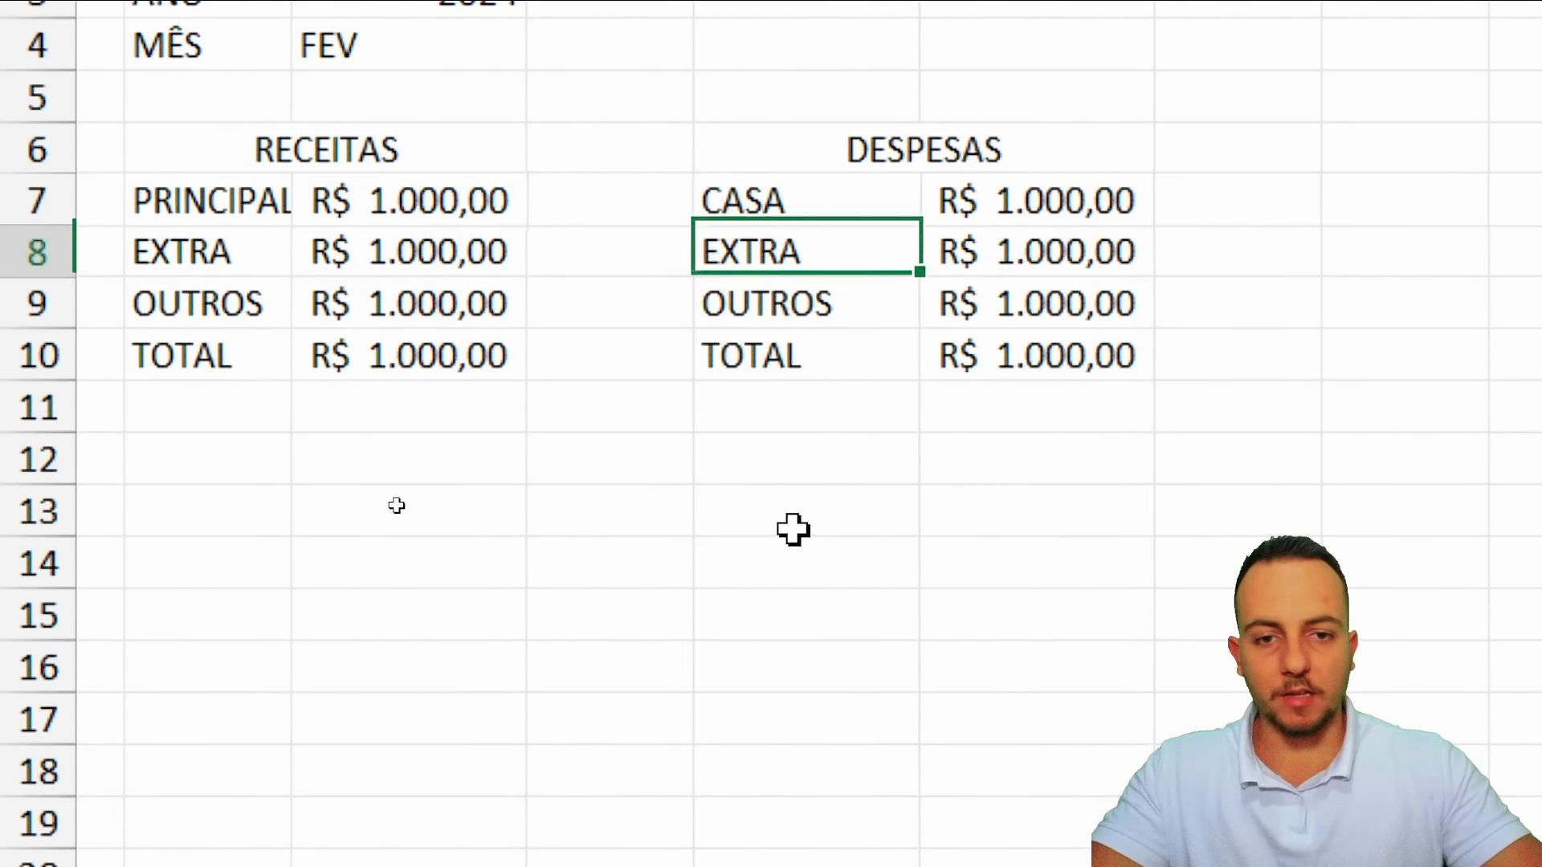
key("Up")
key("Down")
key("shift+Down")
key("shift+Down")
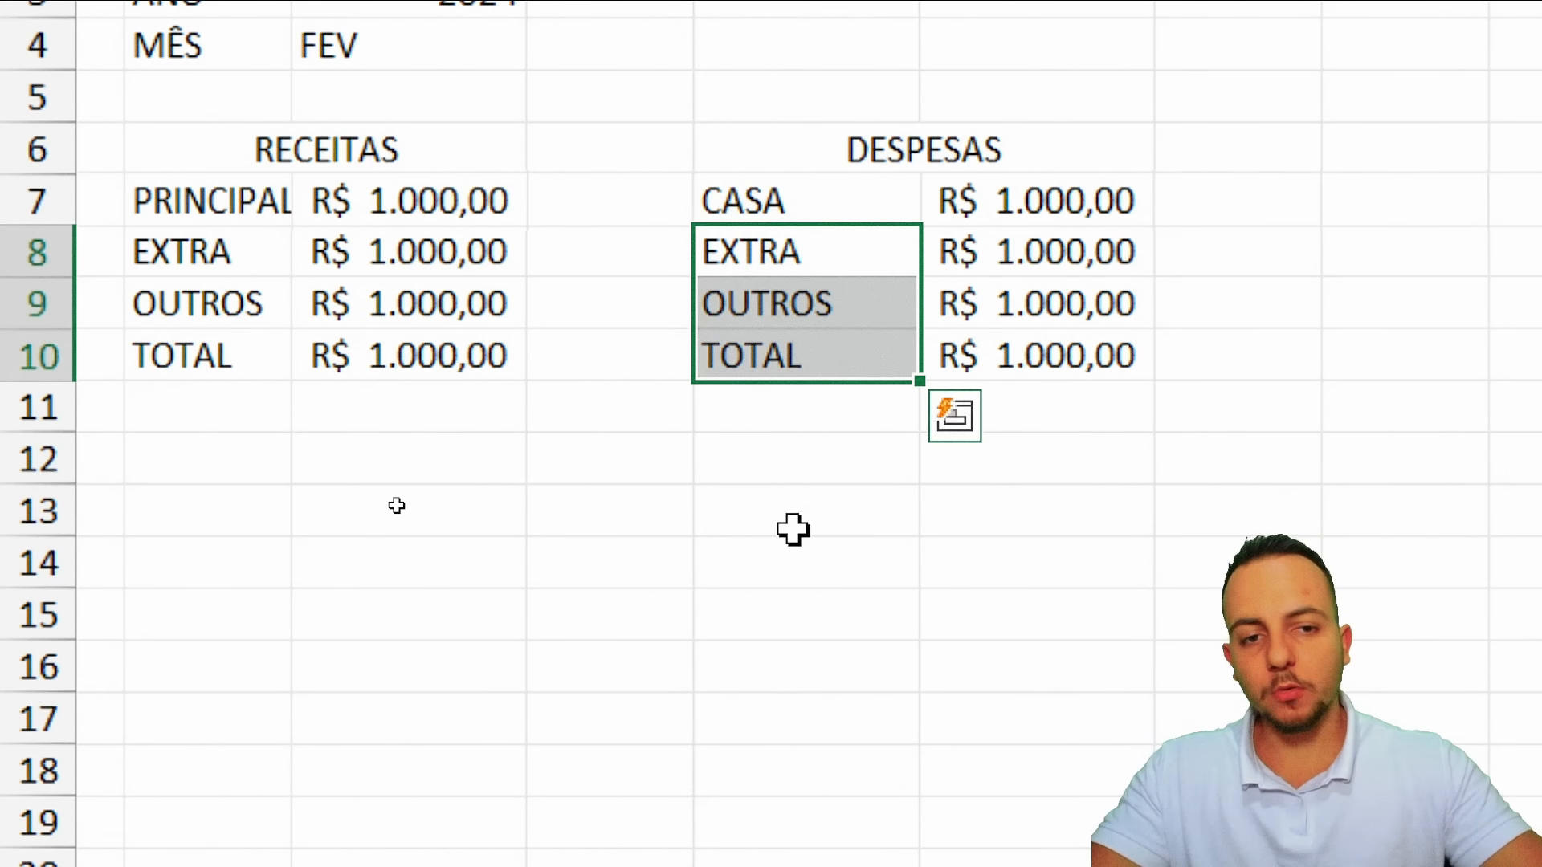
key("Delete")
Enter the remaining DESPESAS labels LAZER, CARRO, SEGURO, PET and TOTAL in E8:E12
key("shift+Up")
key("shift+Up")
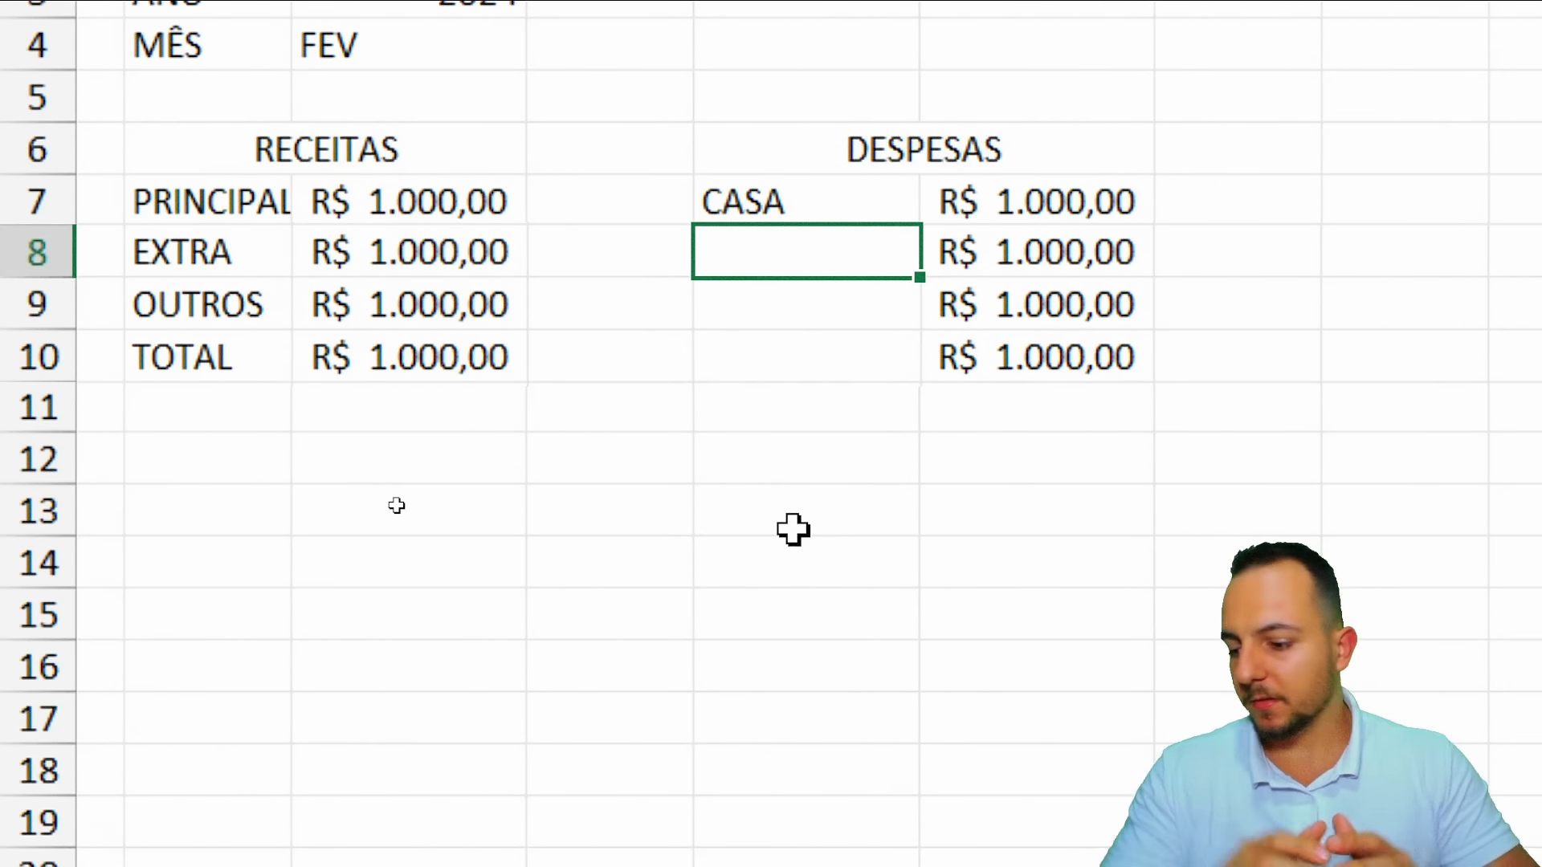
type("R")
key("Return")
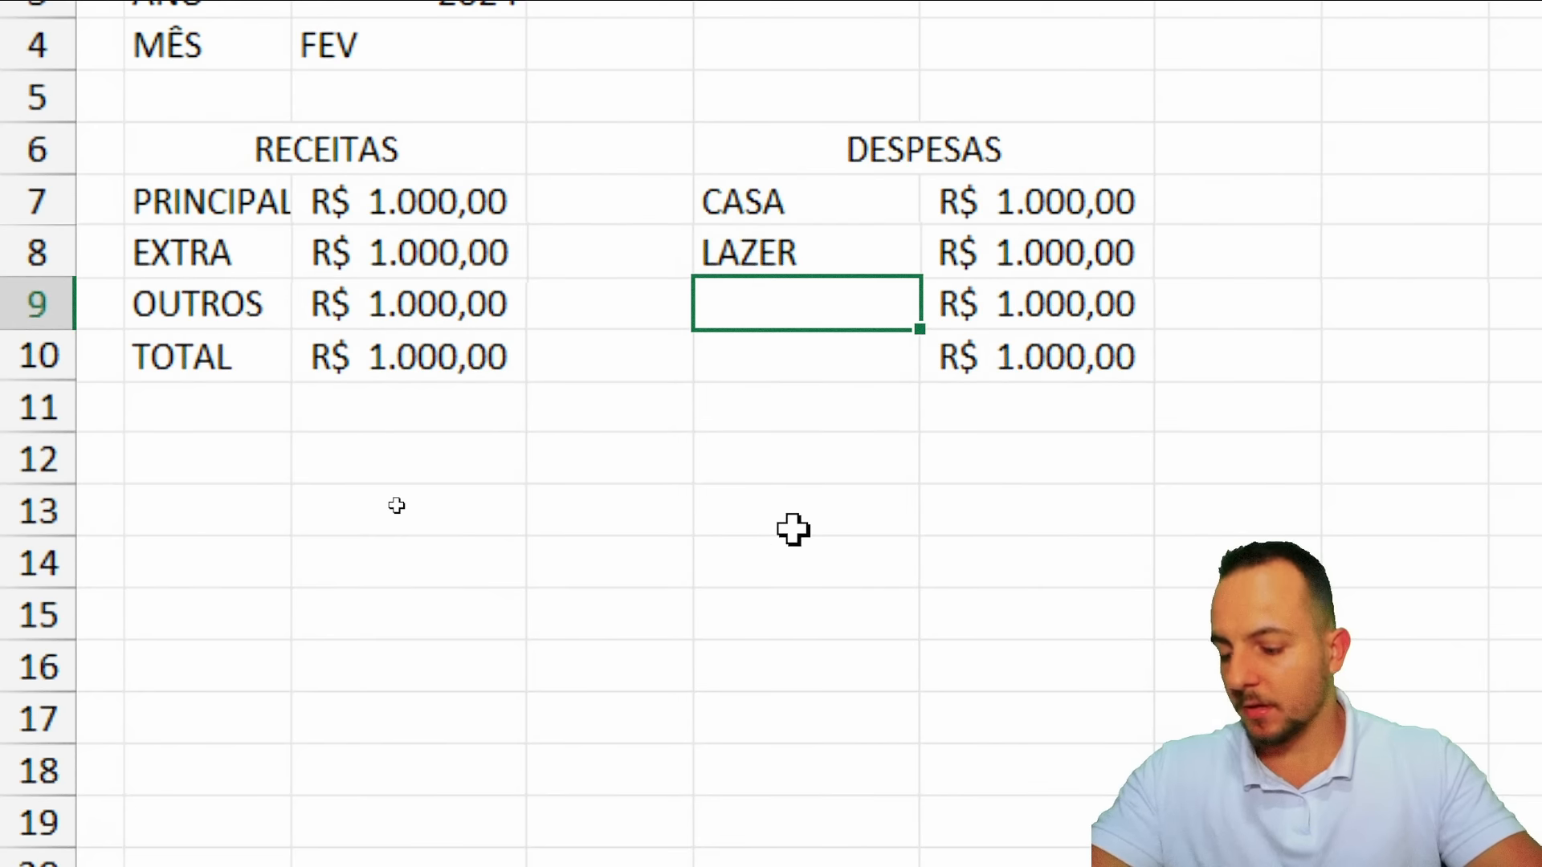
type("CARRO")
key("Return")
type("SEG")
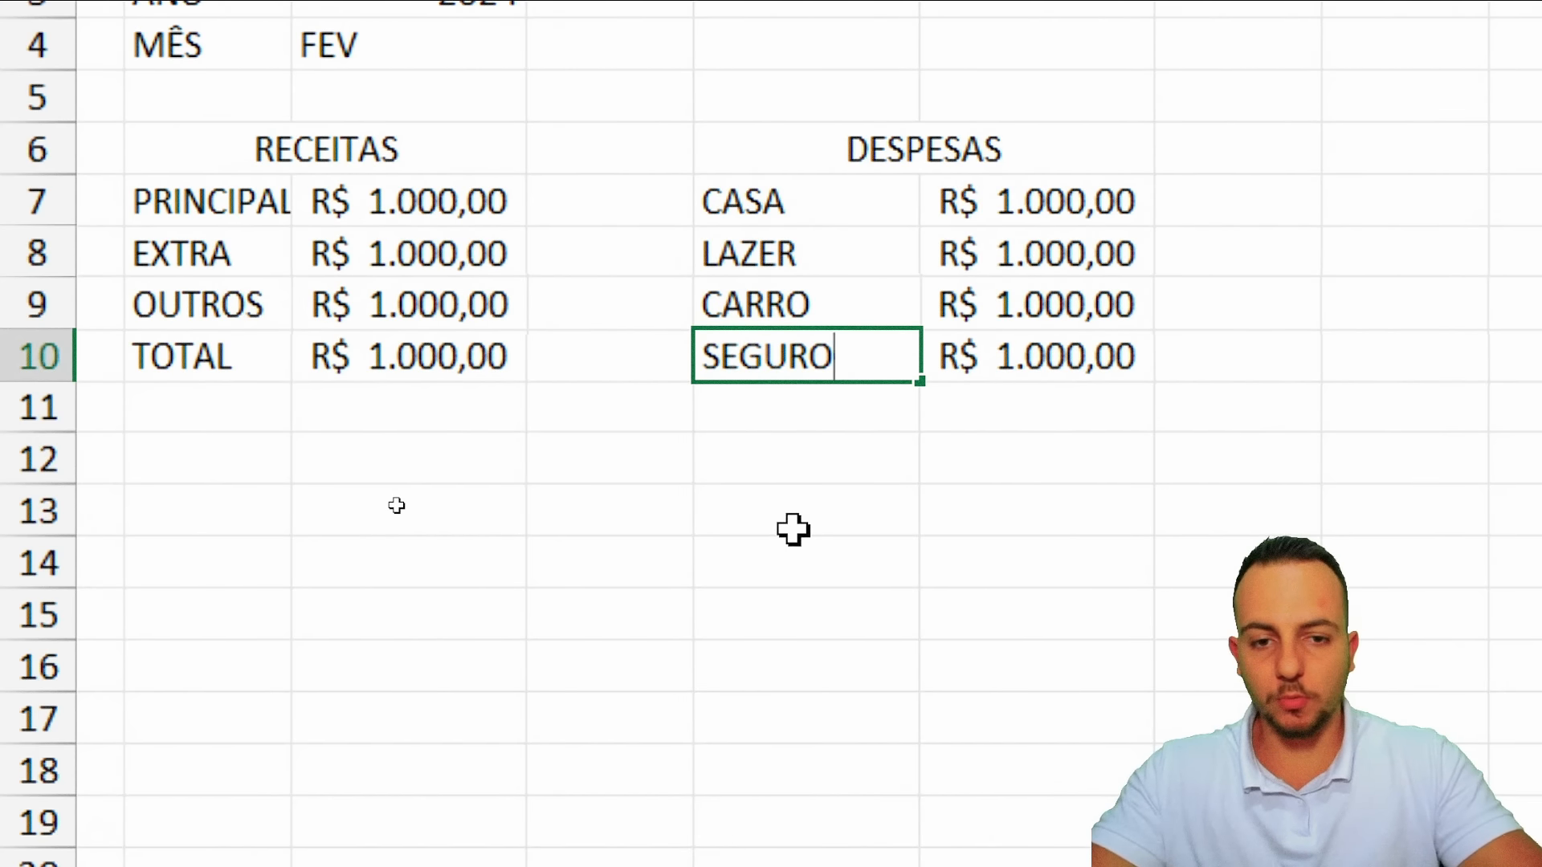
type("URO")
key("Return")
type("PET")
key("Return")
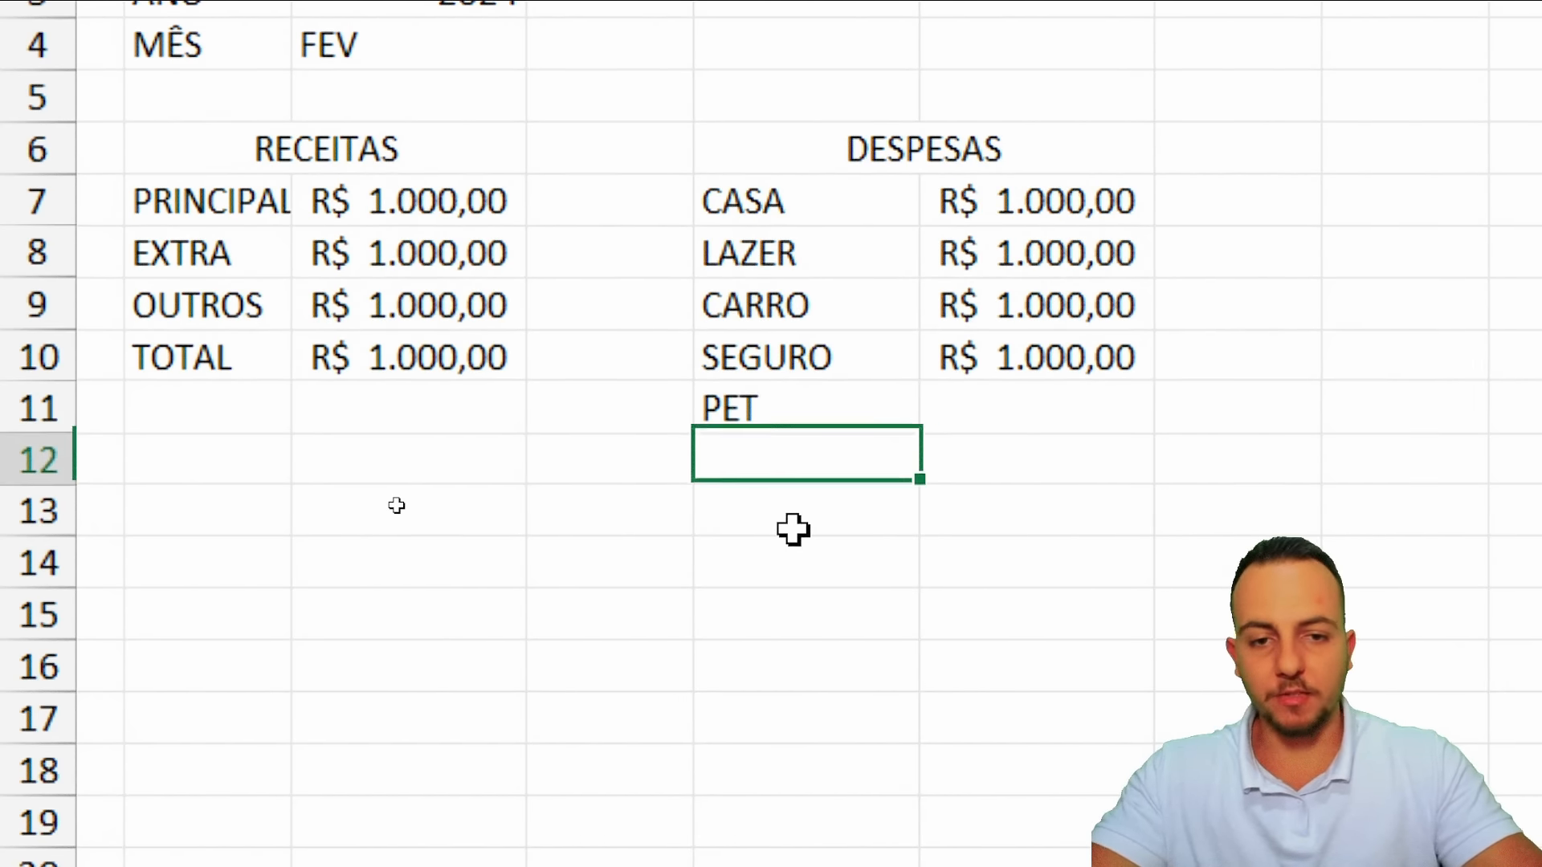
type("TOTAL")
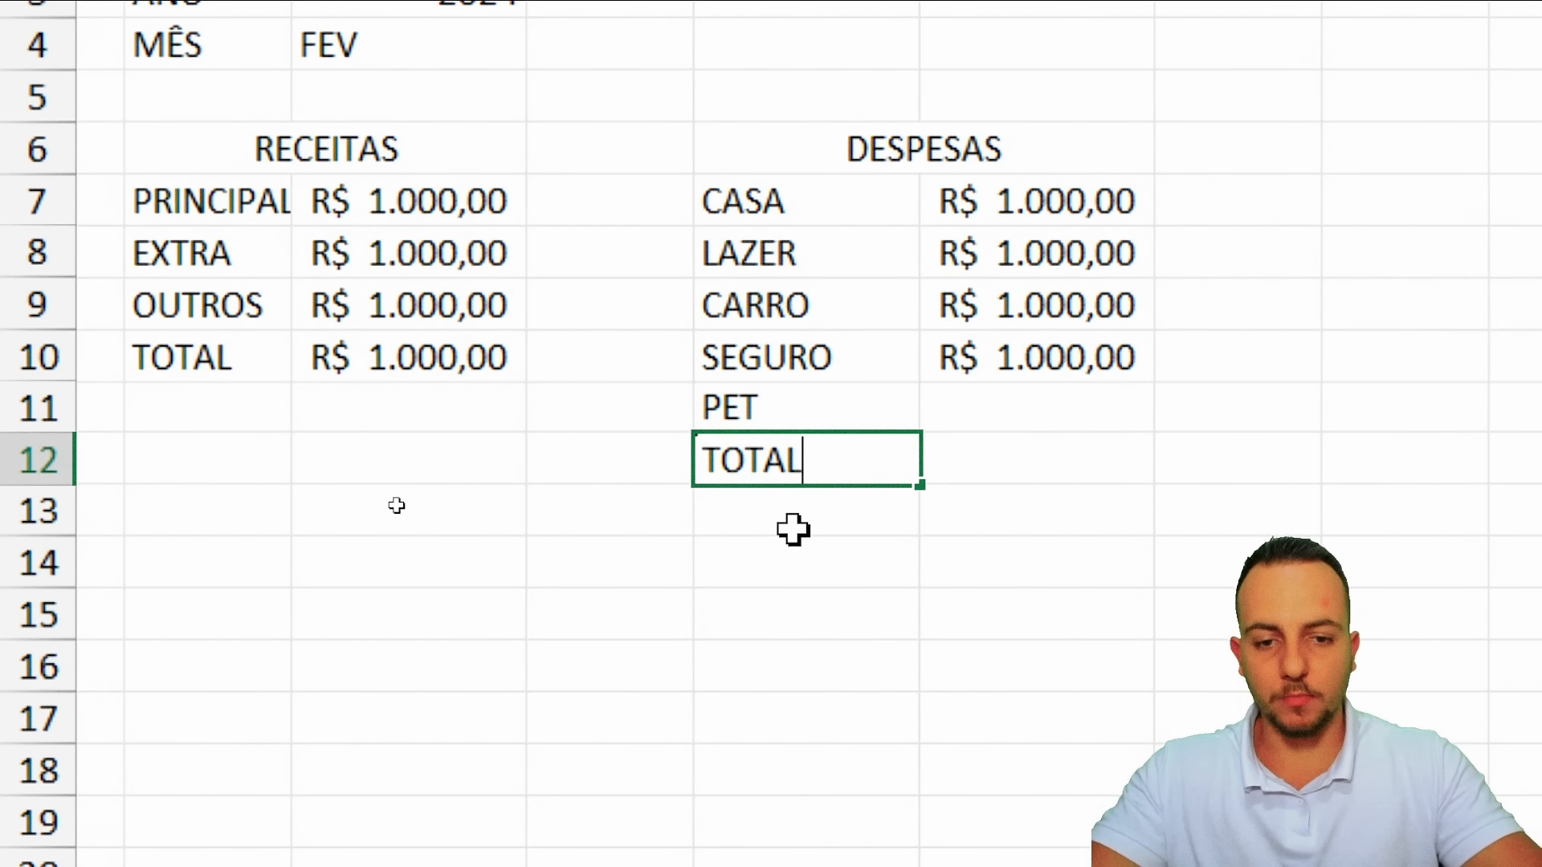
key("Return")
Fill the R$ 1.000,00 amount from F10 down through the PET and TOTAL rows to F12
left_click_drag(1060, 353, 1088, 496)
left_click(1111, 355)
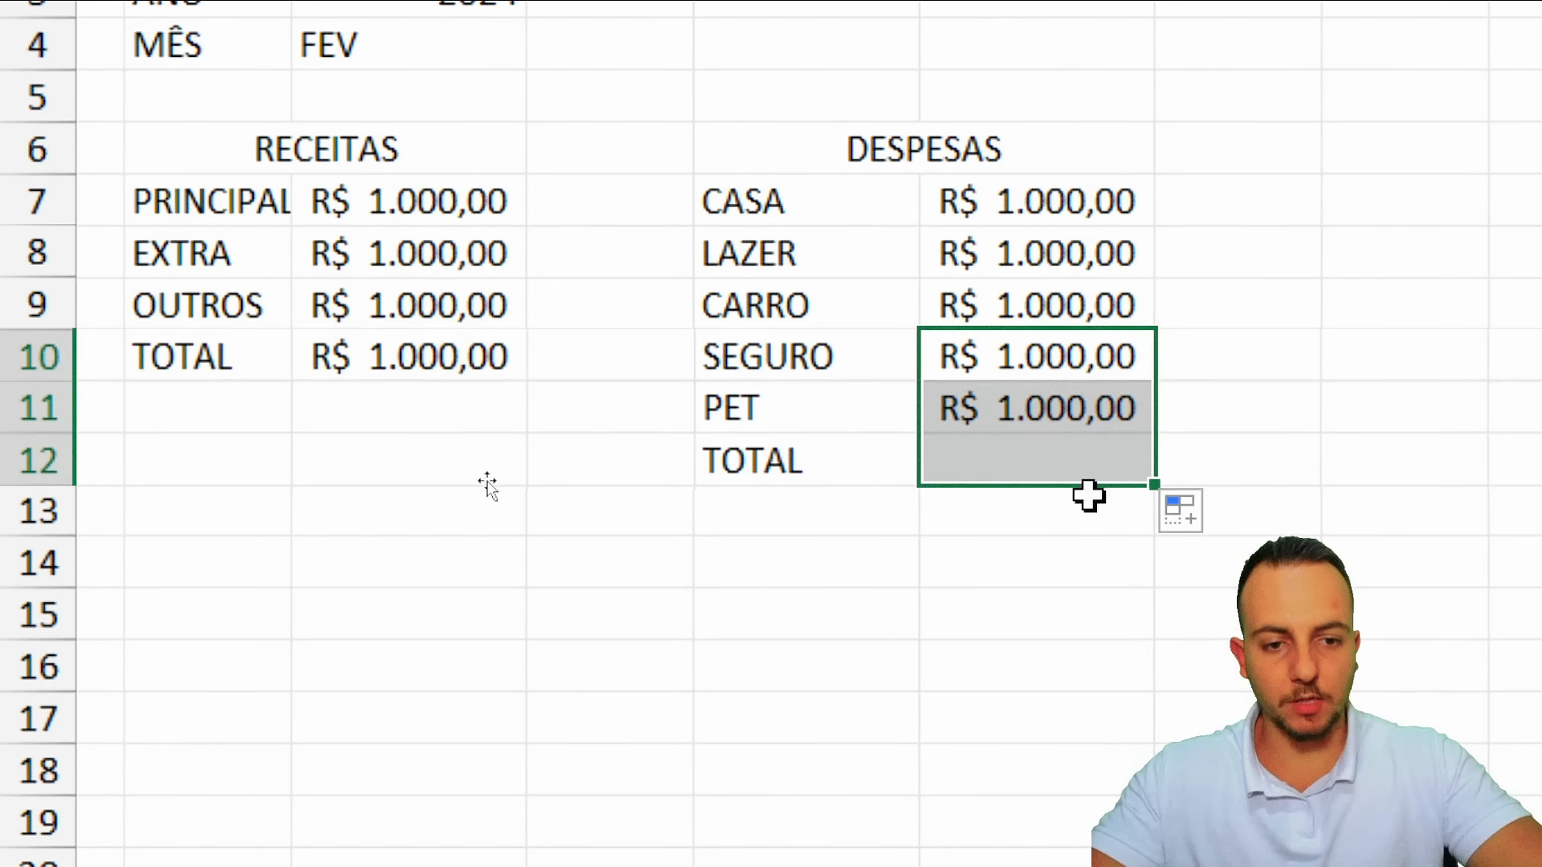
scroll(784, 764, "down", 3)
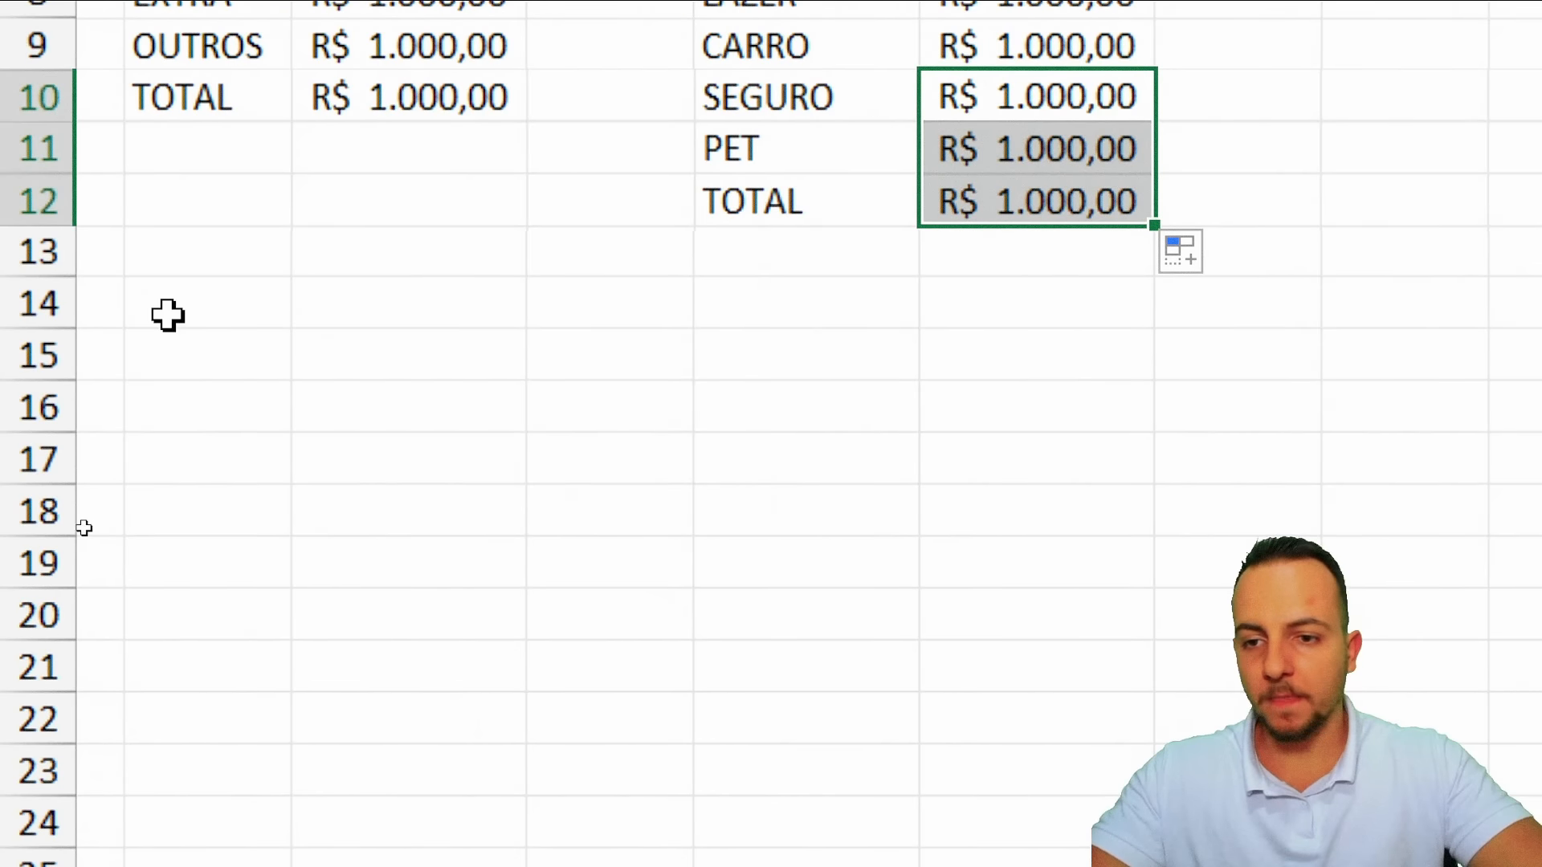
Enter the label ANO in B15 below the RECEITAS table
left_click(209, 313)
left_click(184, 351)
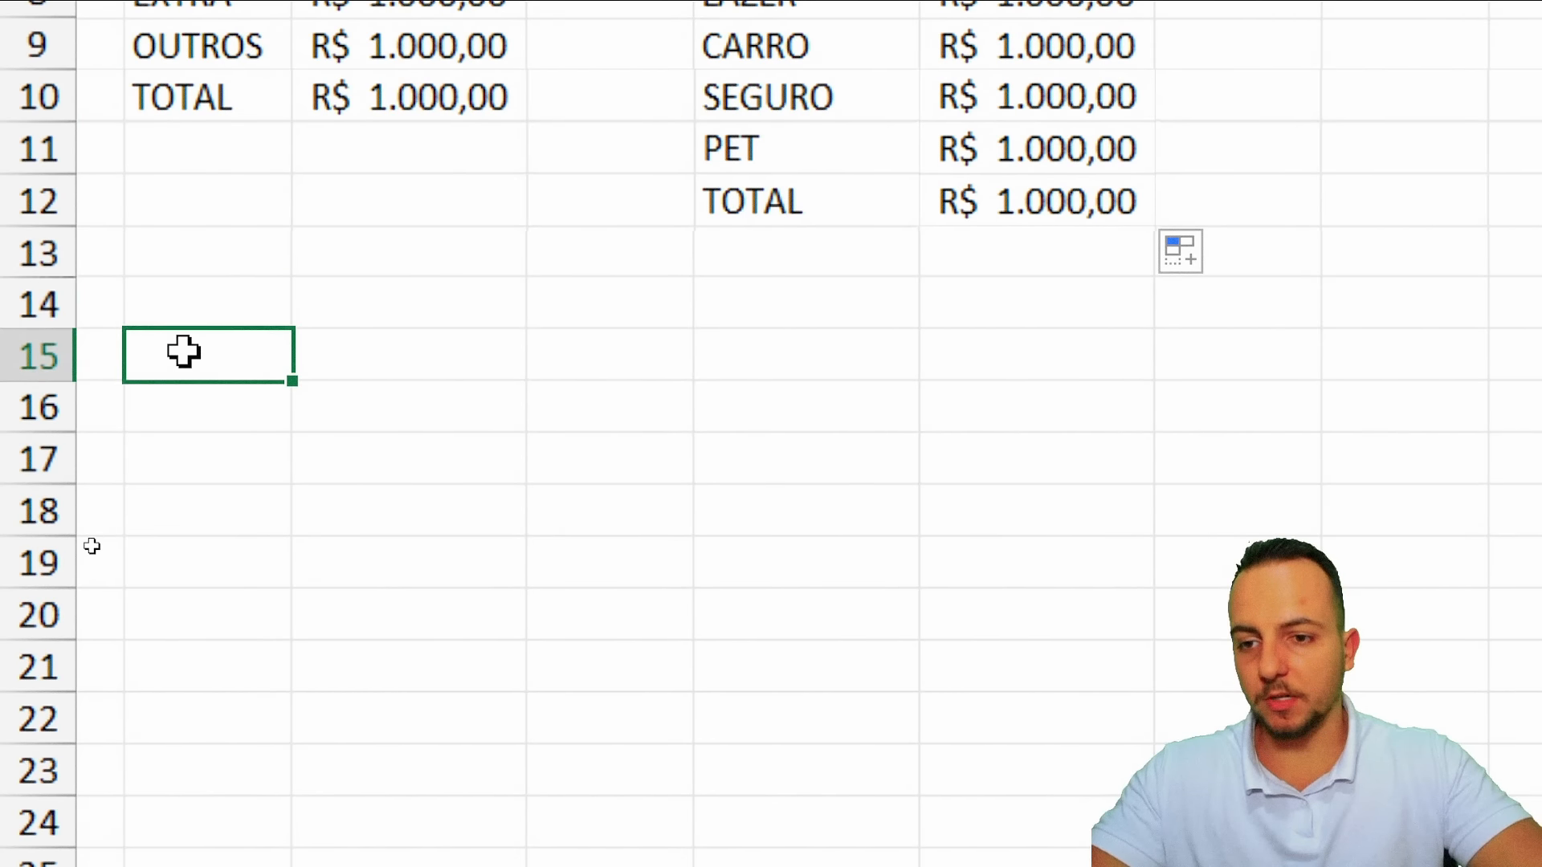
left_click(48, 356)
left_click(189, 355)
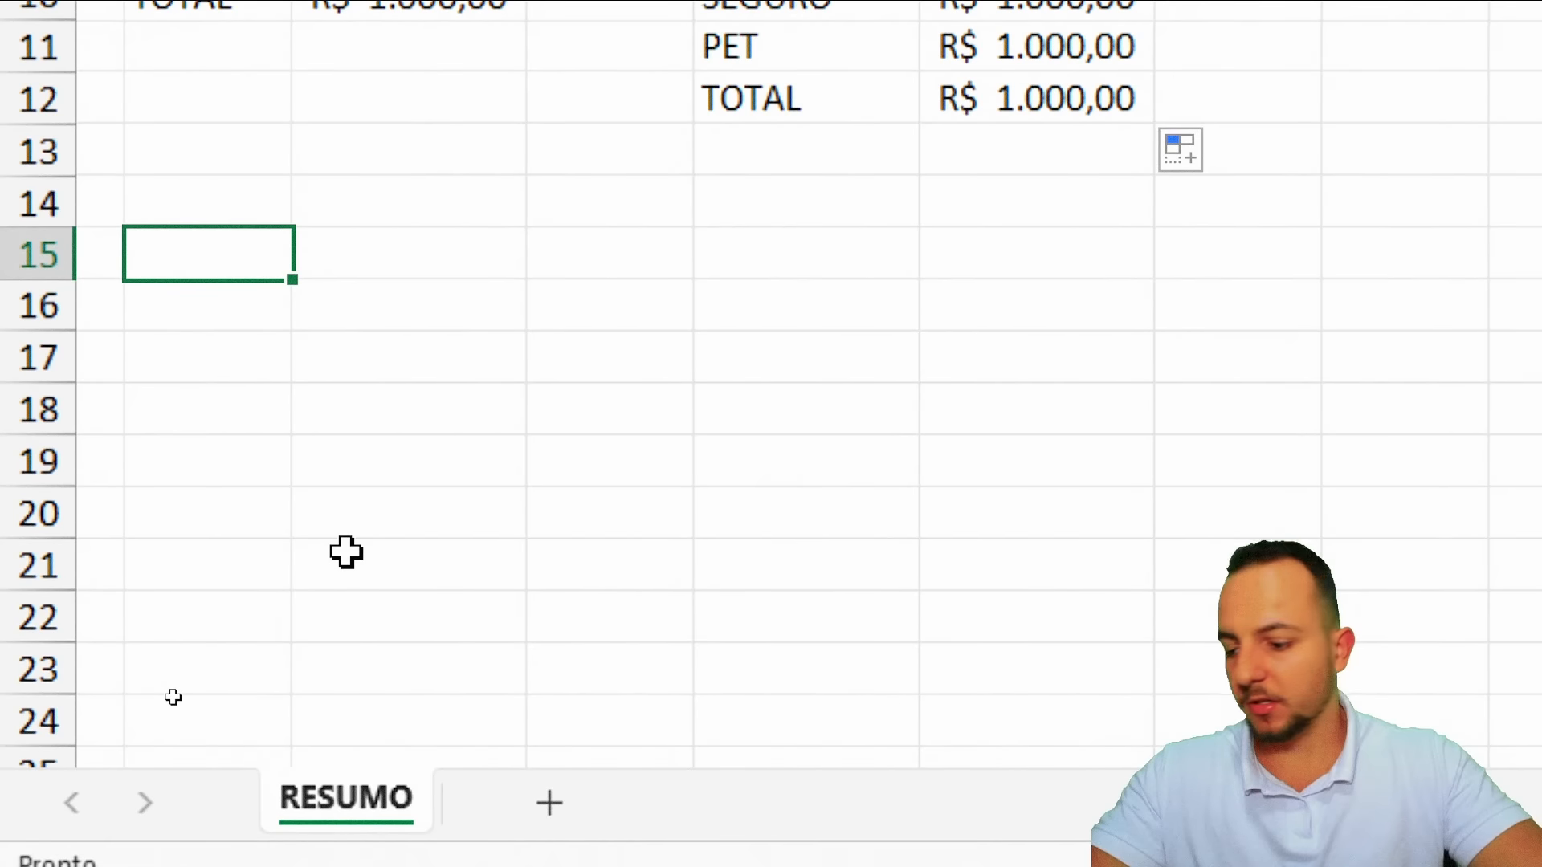
type("ANO")
key("Return")
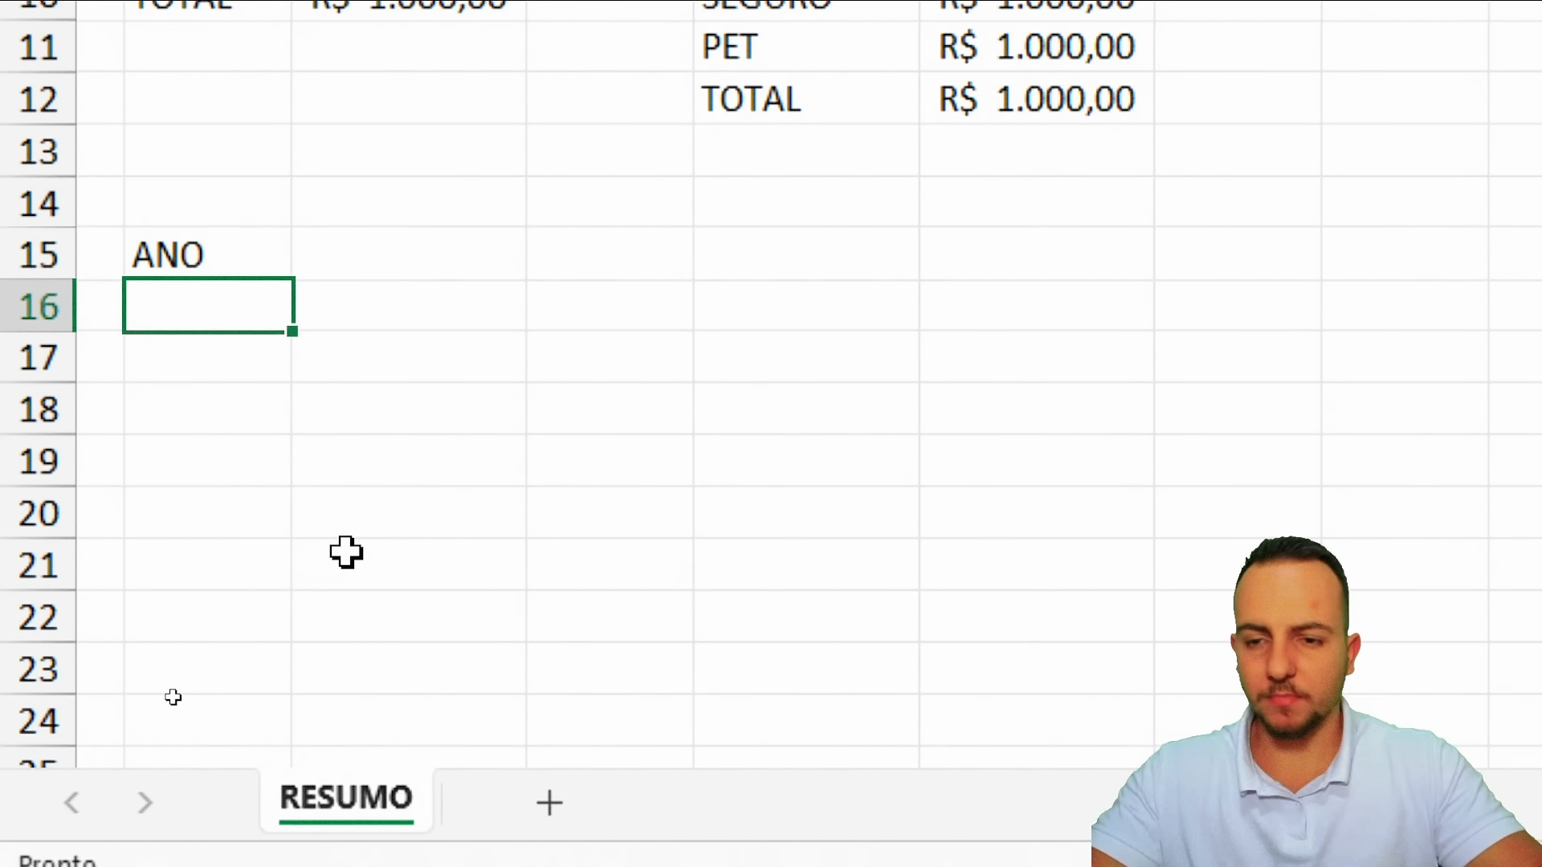
Set the year in C15, beside the ANO label, to 2024
left_click(349, 266)
type("20")
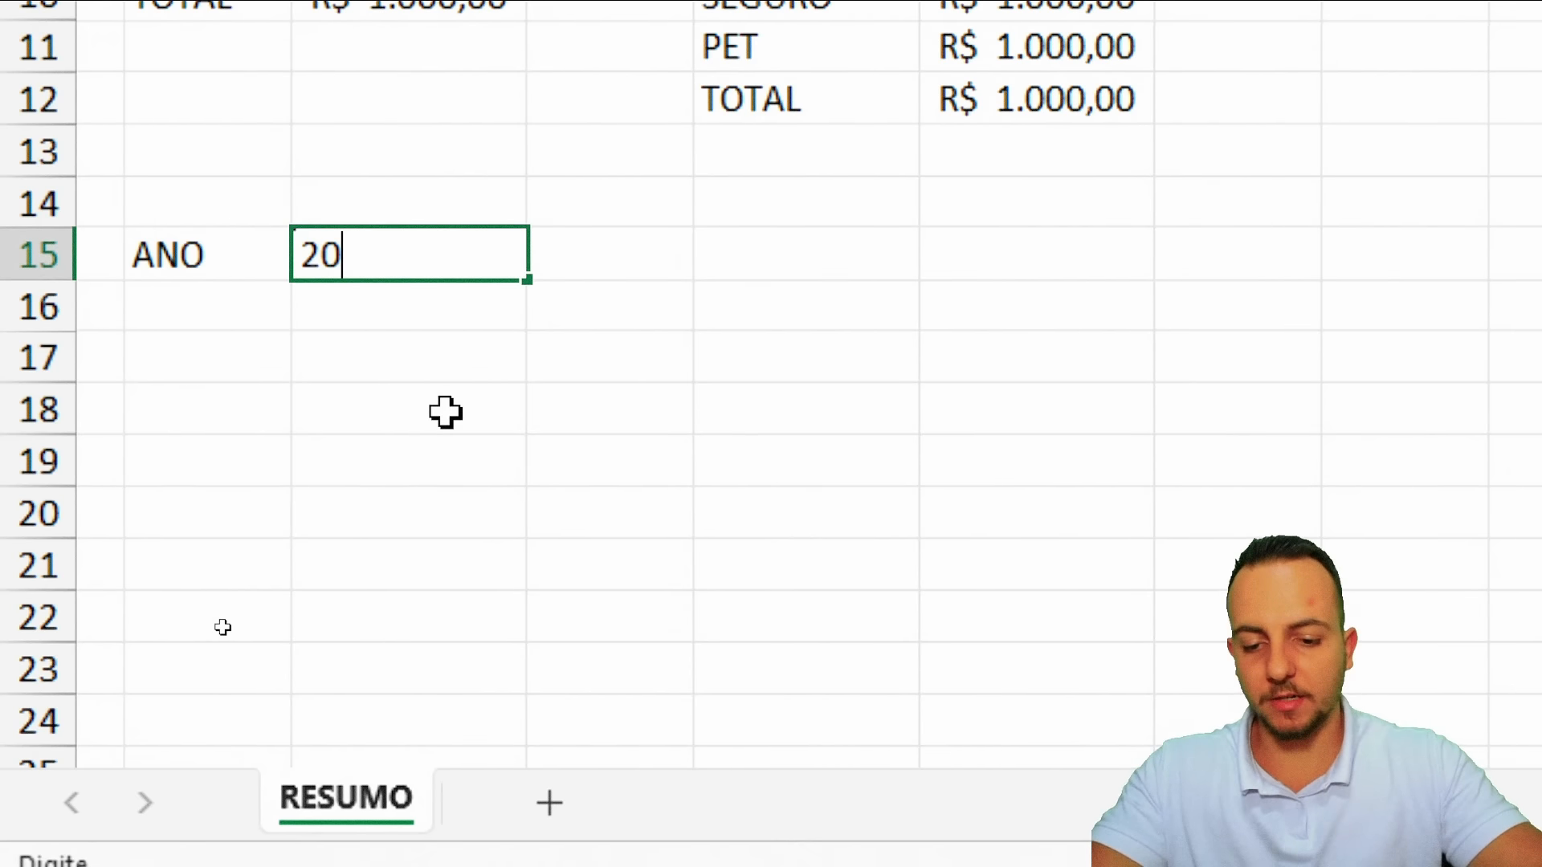
type("2")
key("Return")
key("Up")
key("F2")
key("BackSpace")
type("24")
key("Return")
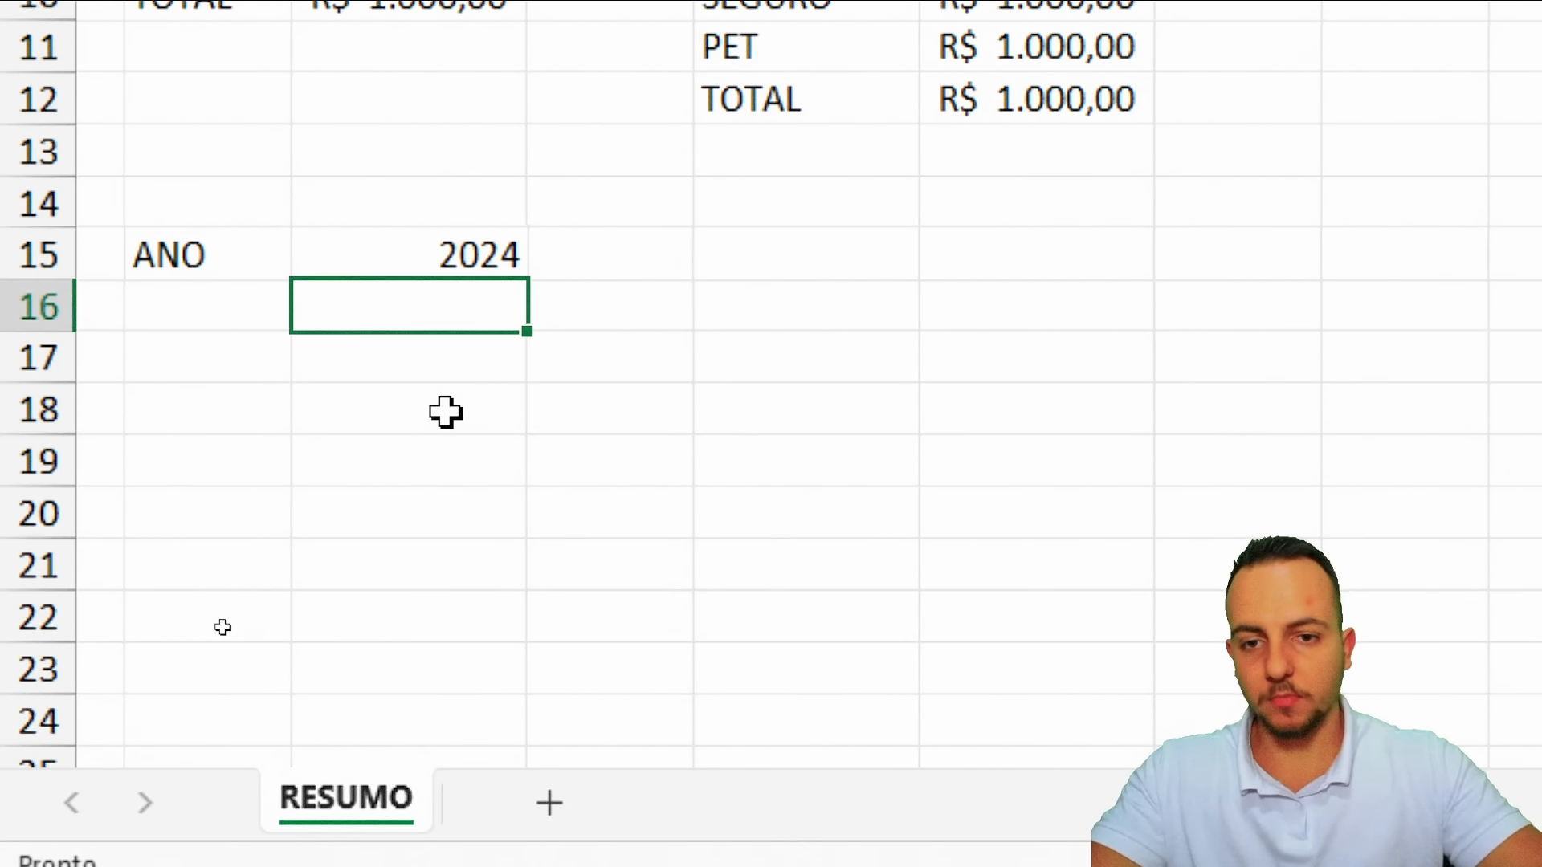
Enter the label MÊS in B16 under ANO
left_click(208, 366)
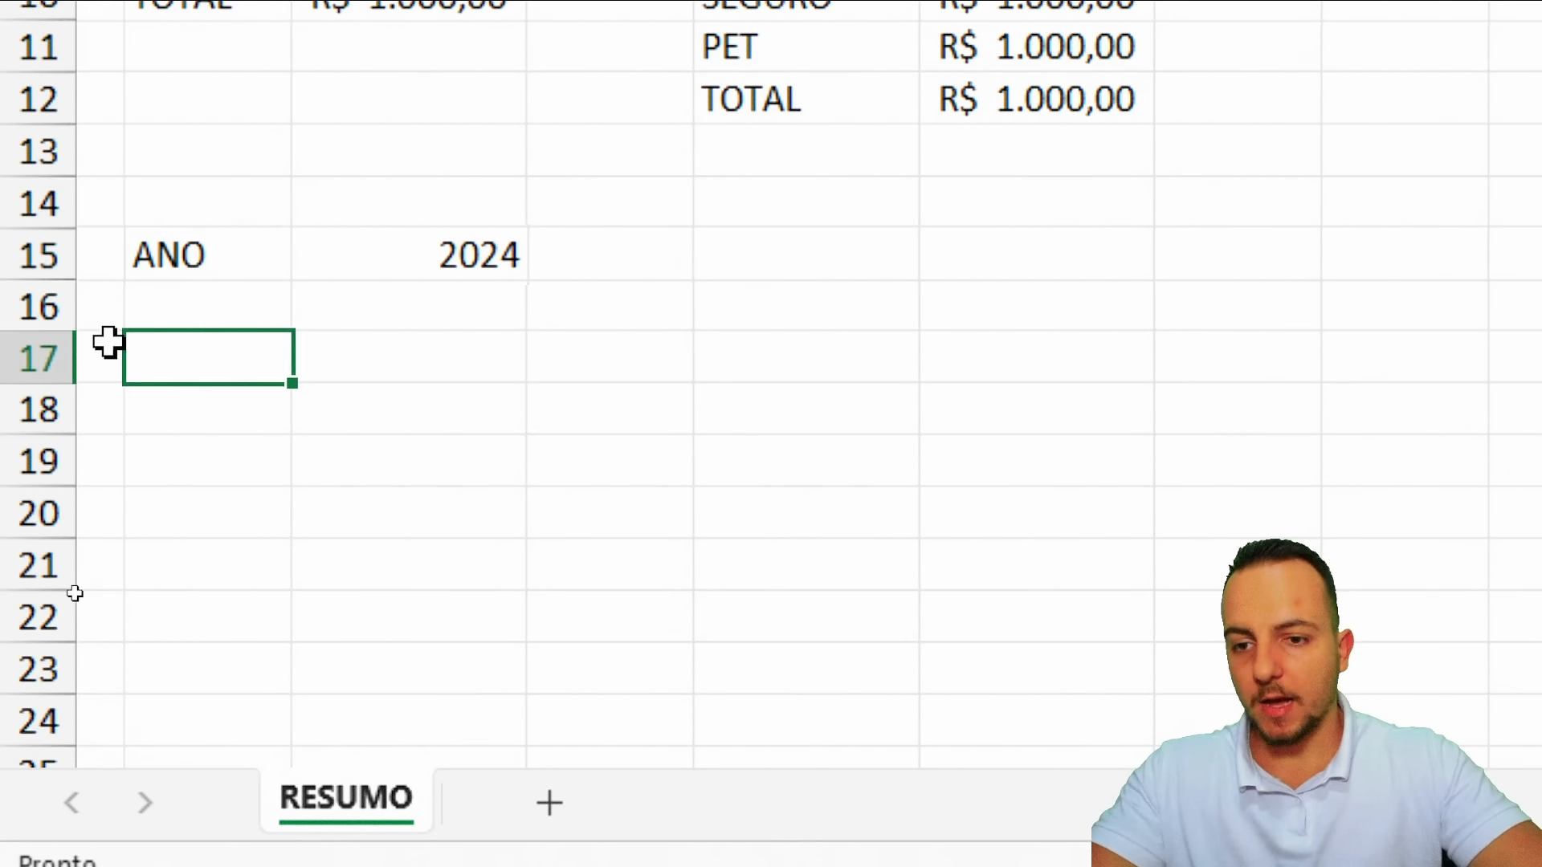
left_click(183, 297)
left_click(220, 358)
left_click(214, 303)
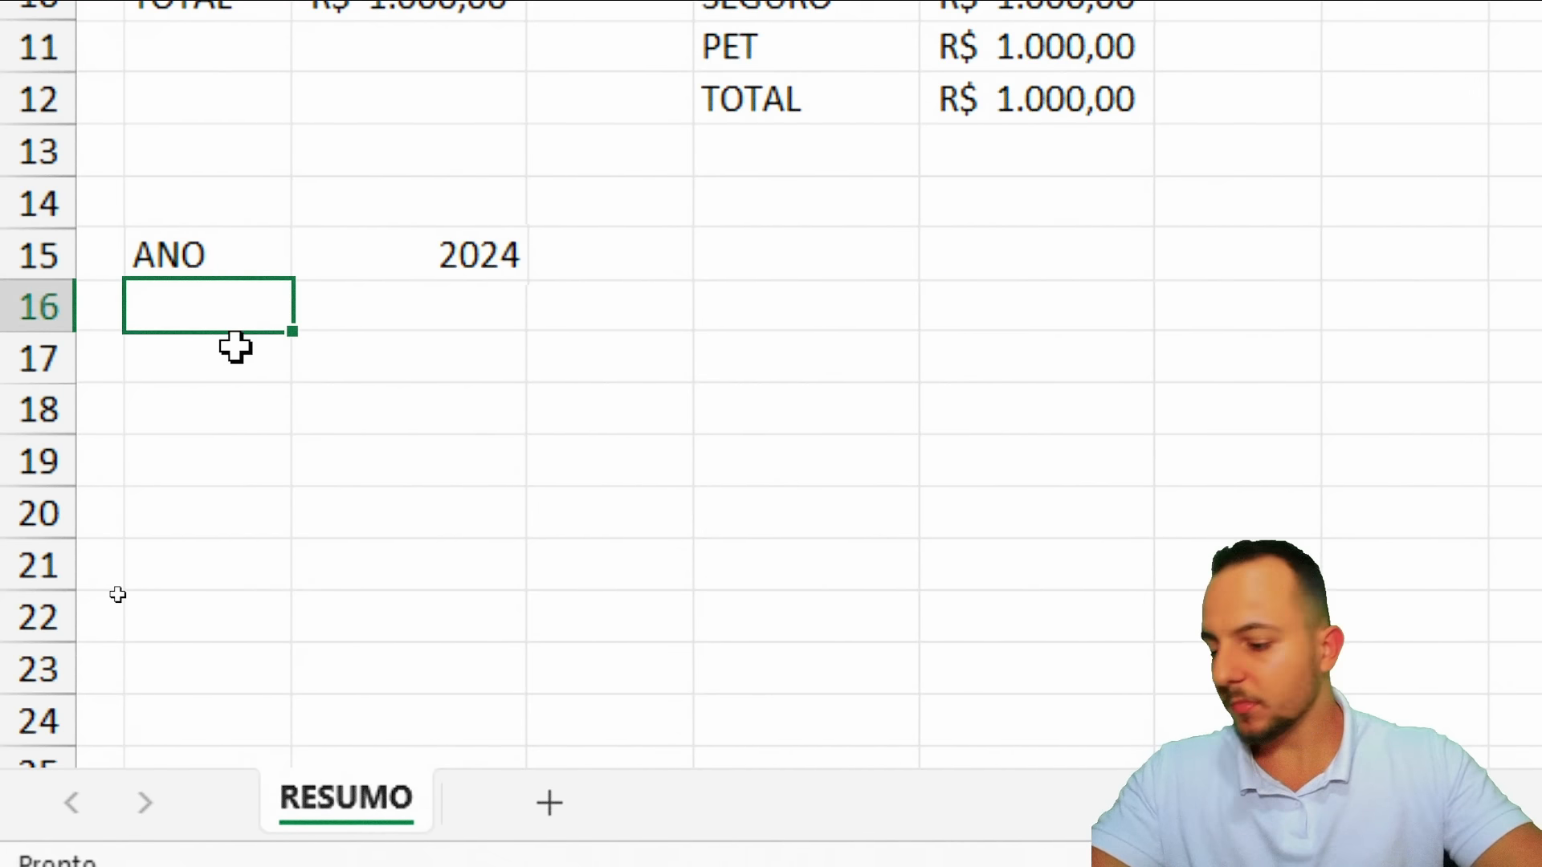
type("M")
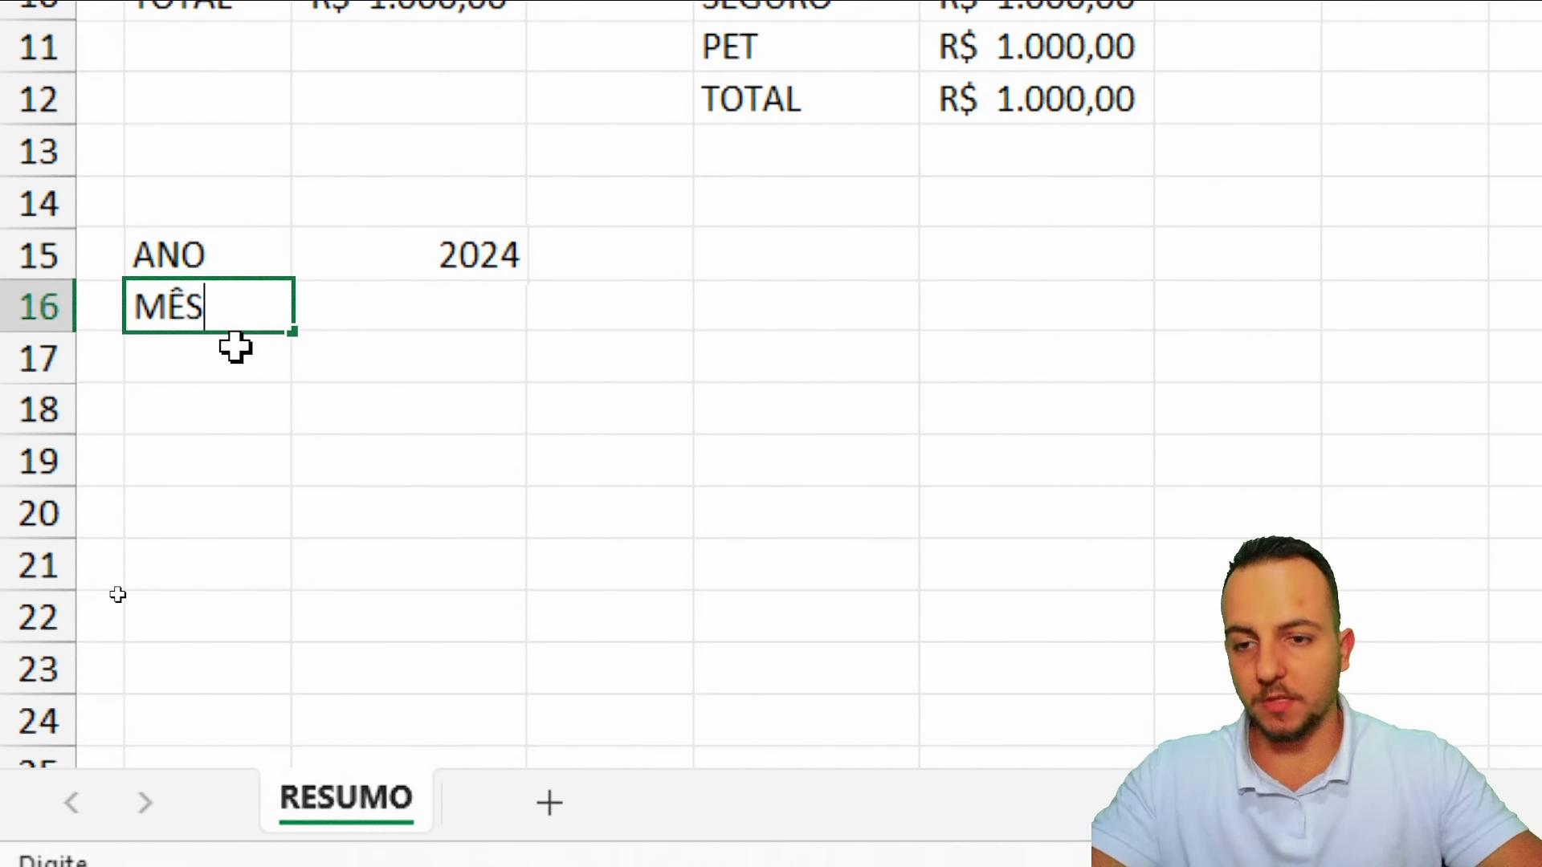
type("ÊS")
key("Return")
Enter the month headings JAN in C16 and FEV in D16
left_click(315, 314)
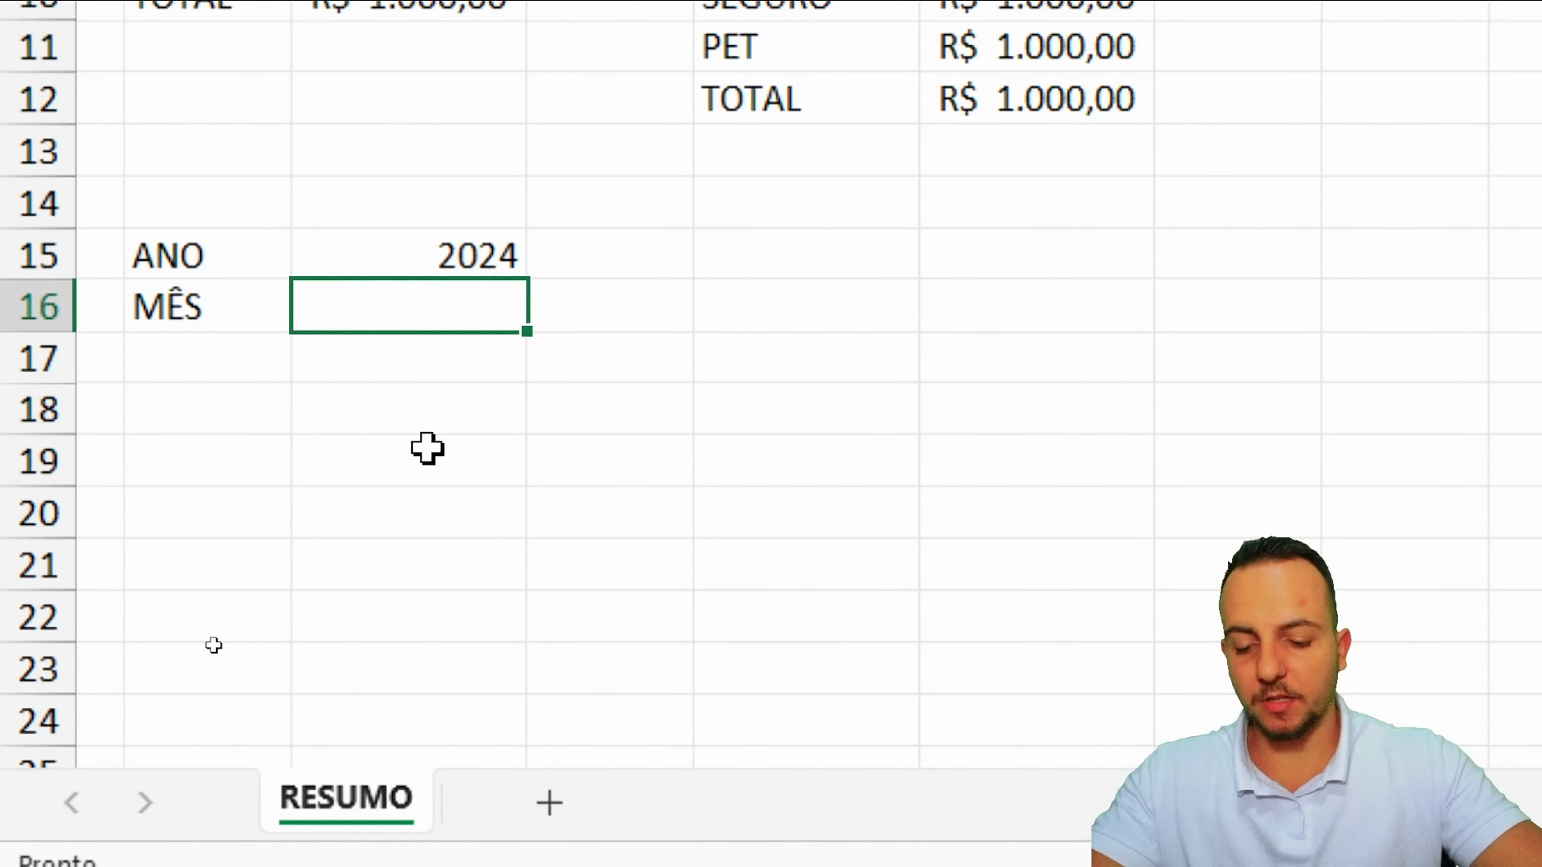
type("JAN")
key("Tab")
type("FEV")
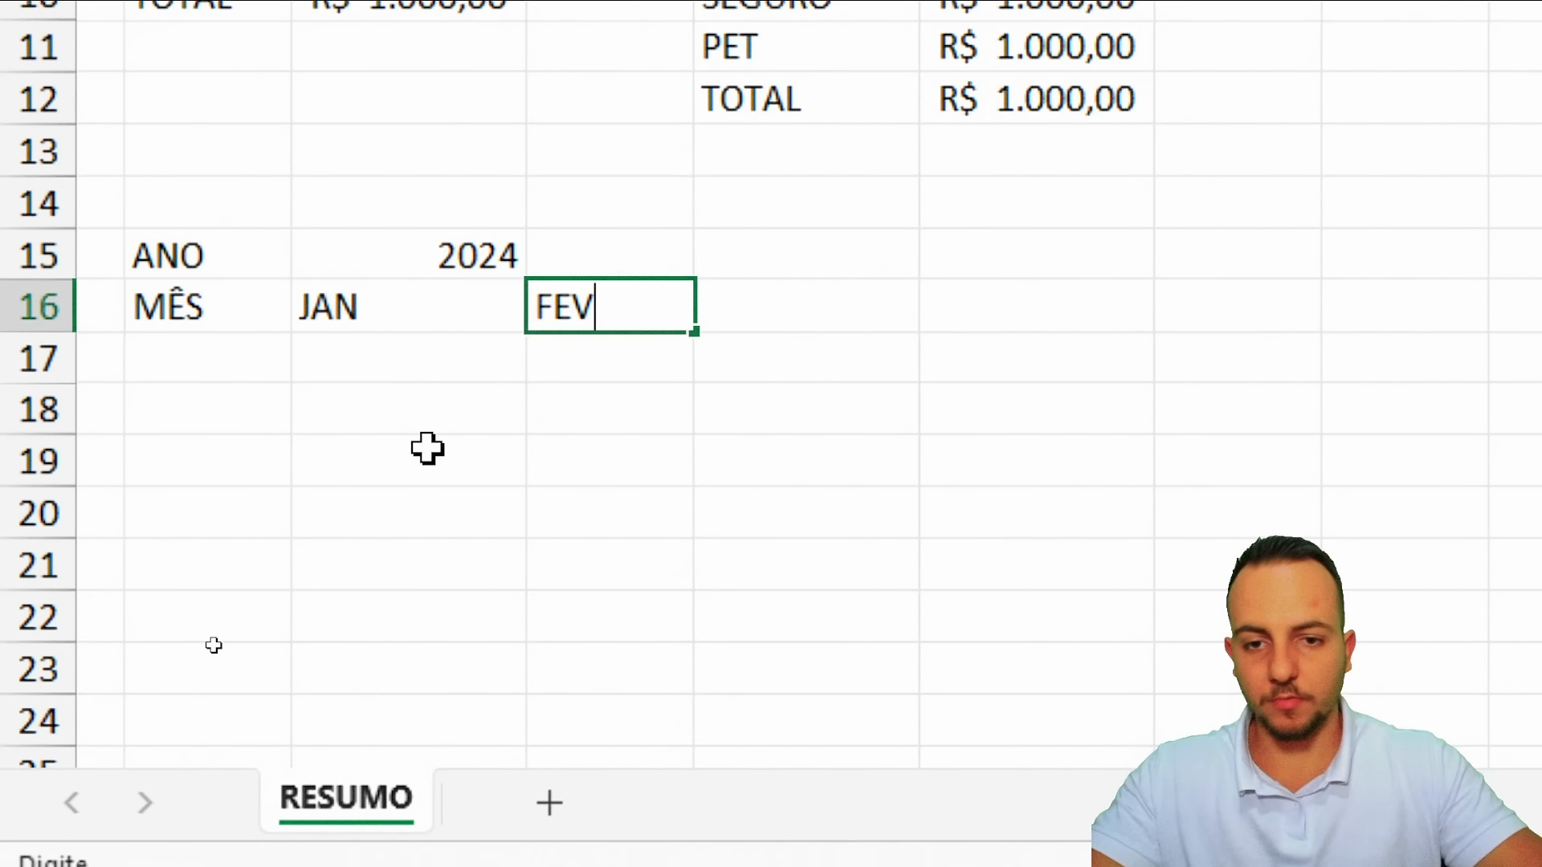
key("Tab")
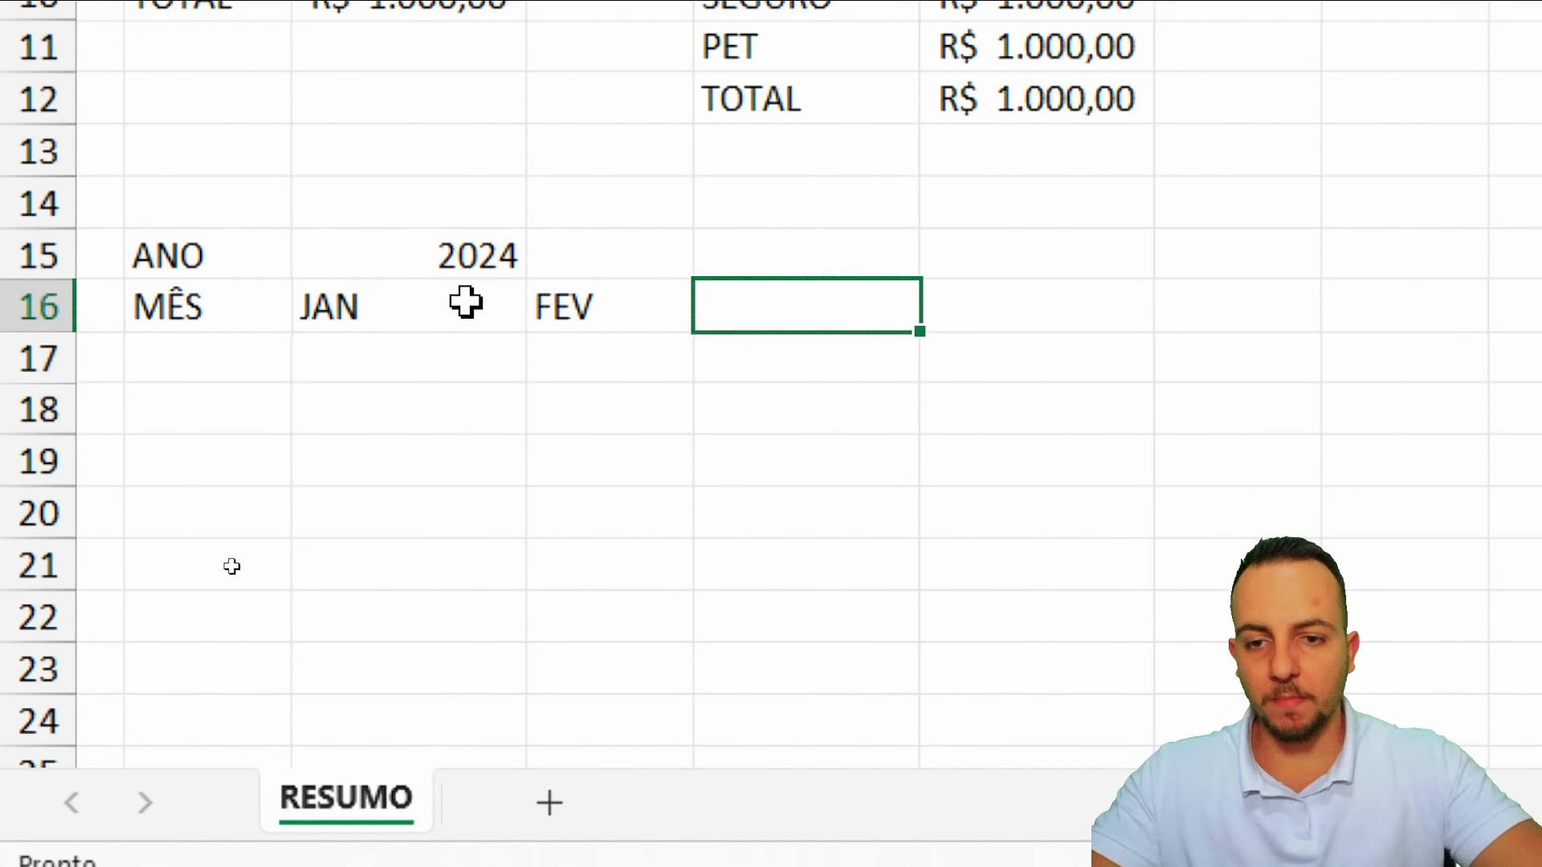
Extend the month headings from JAN in C16 across row 16 through DEZ and clear the surplus JAN after it
left_click(437, 317)
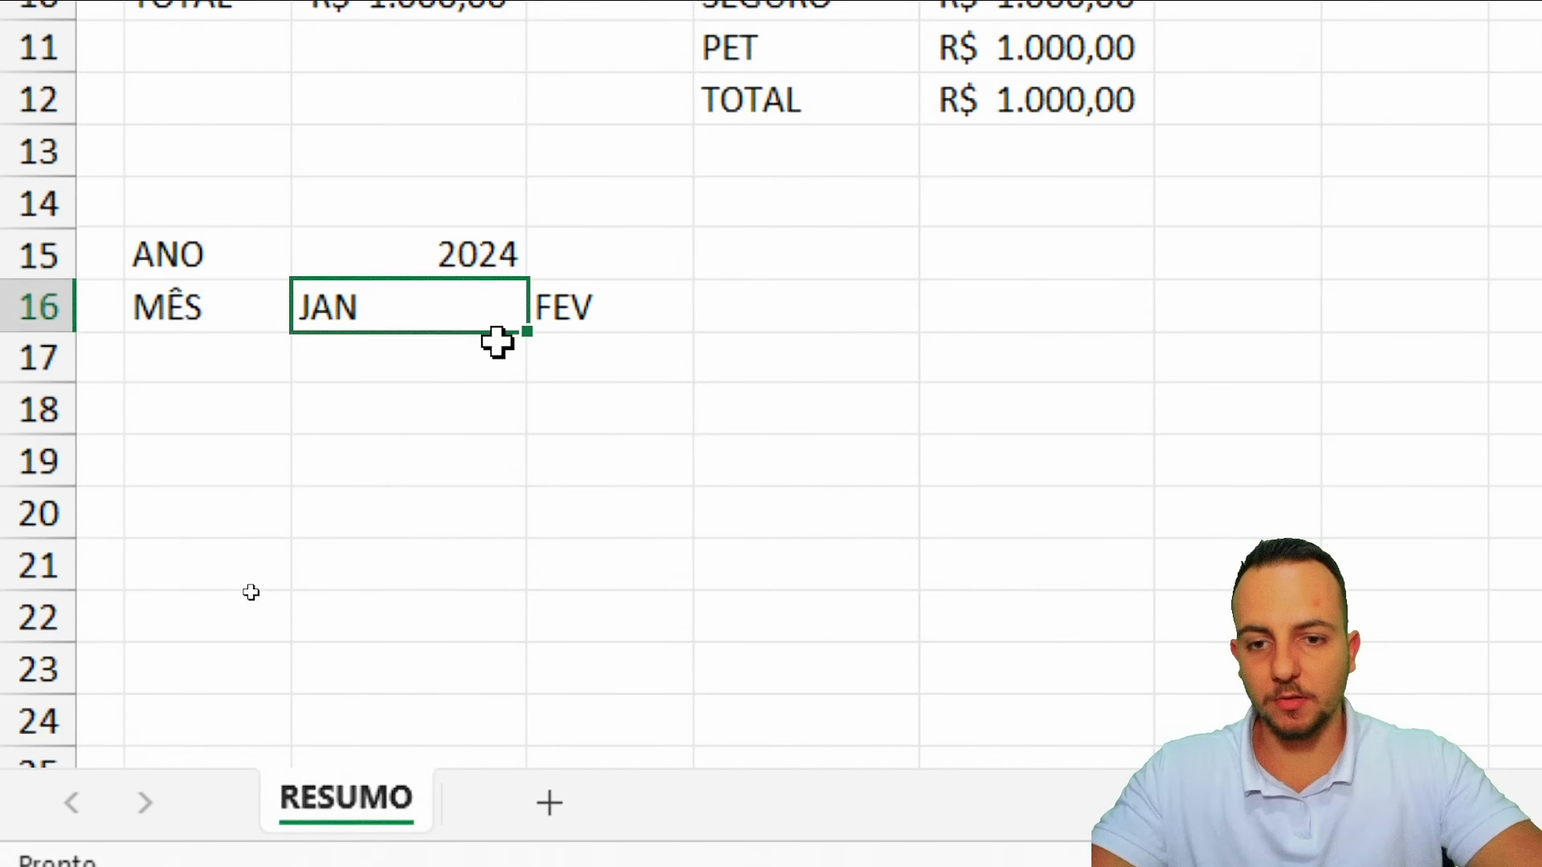
left_click_drag(527, 330, 1490, 327)
left_click_drag(1348, 328, 1349, 334)
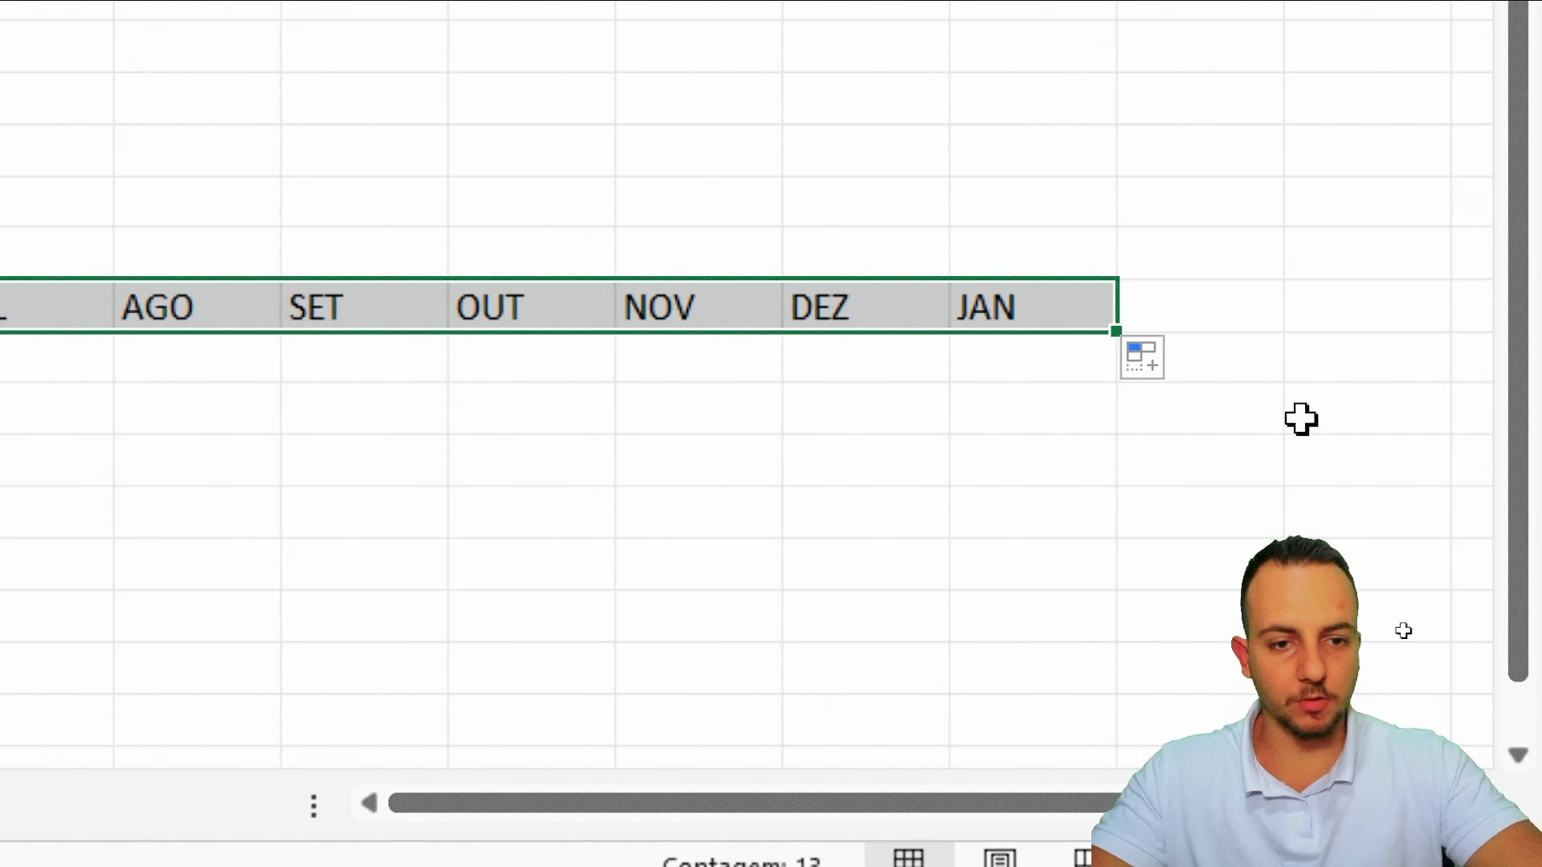
left_click(843, 299)
left_click(987, 302)
key("Delete")
Clear the MÊS label from B16
left_click(894, 311)
left_click_drag(894, 310, 179, 300)
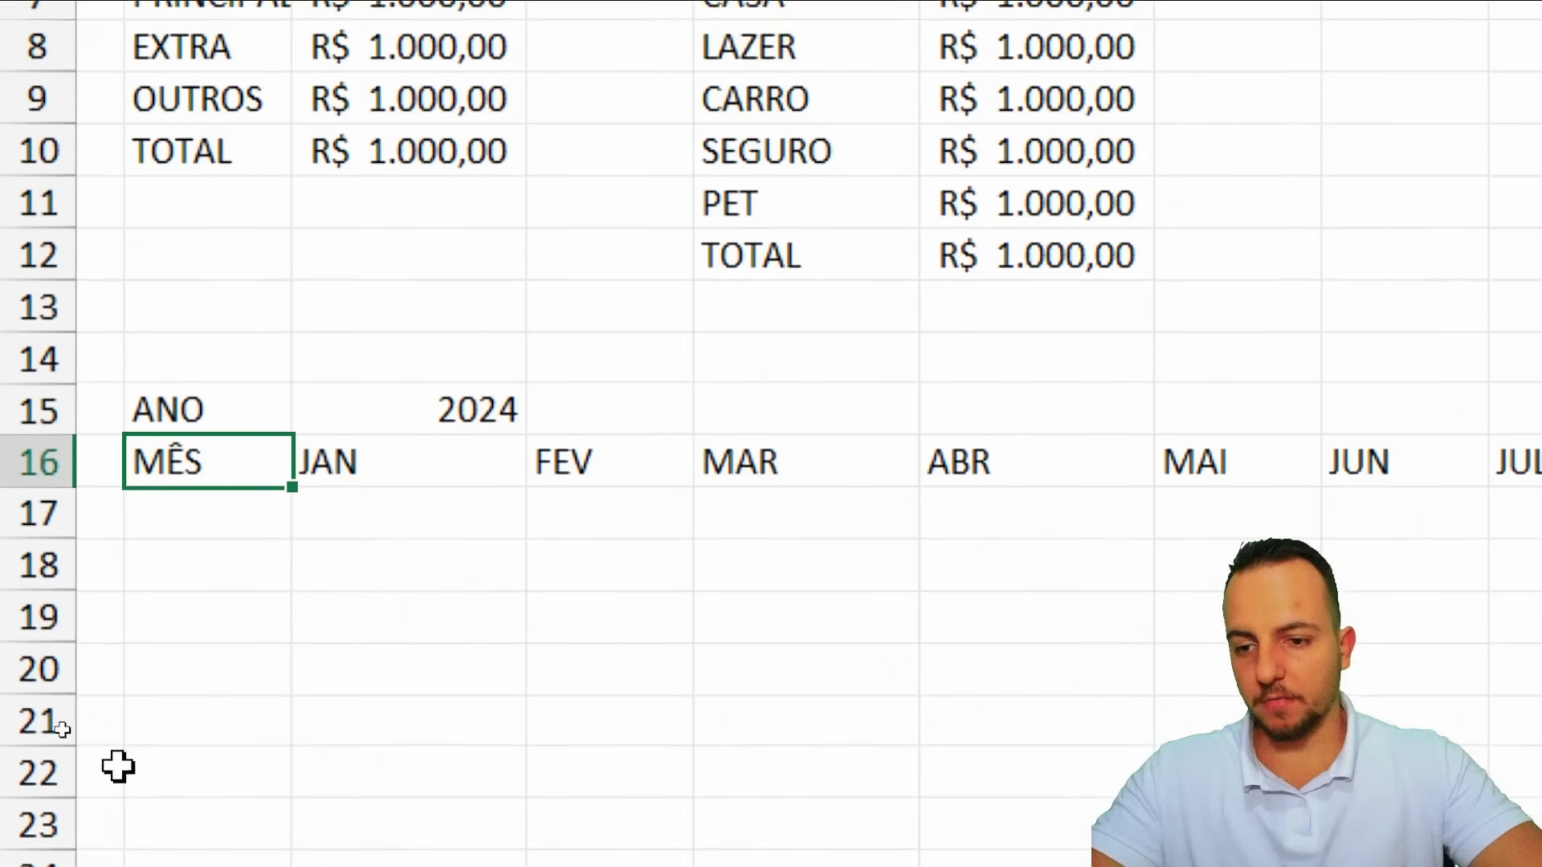
key("Delete")
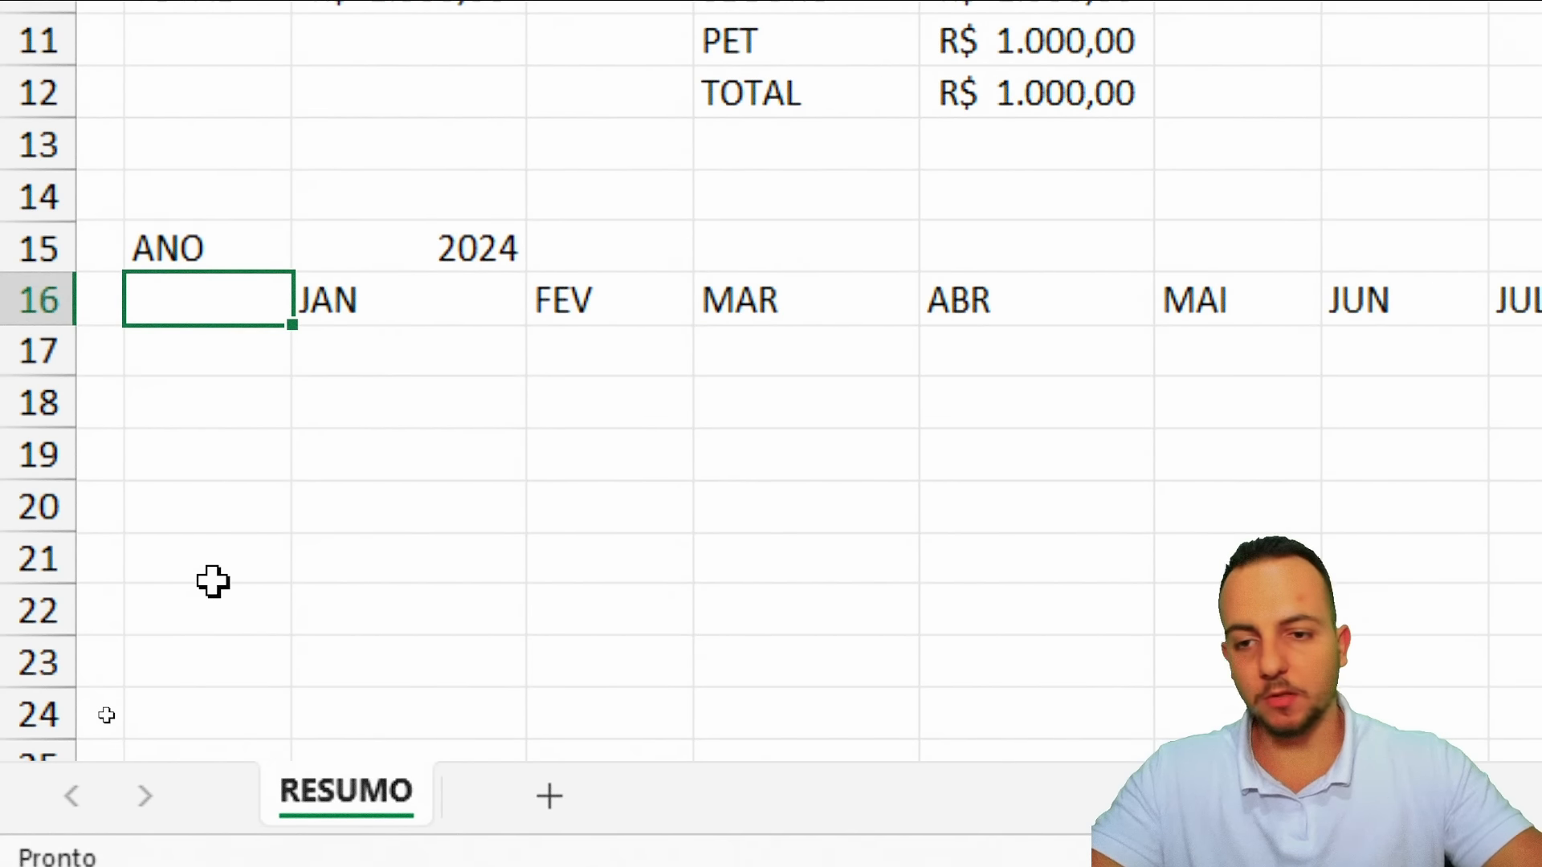
Enter the row labels RECEITA, DESPESA, SALDO and BALANÇO in B17 to B20 under the ANO block
left_click_drag(247, 354, 238, 609)
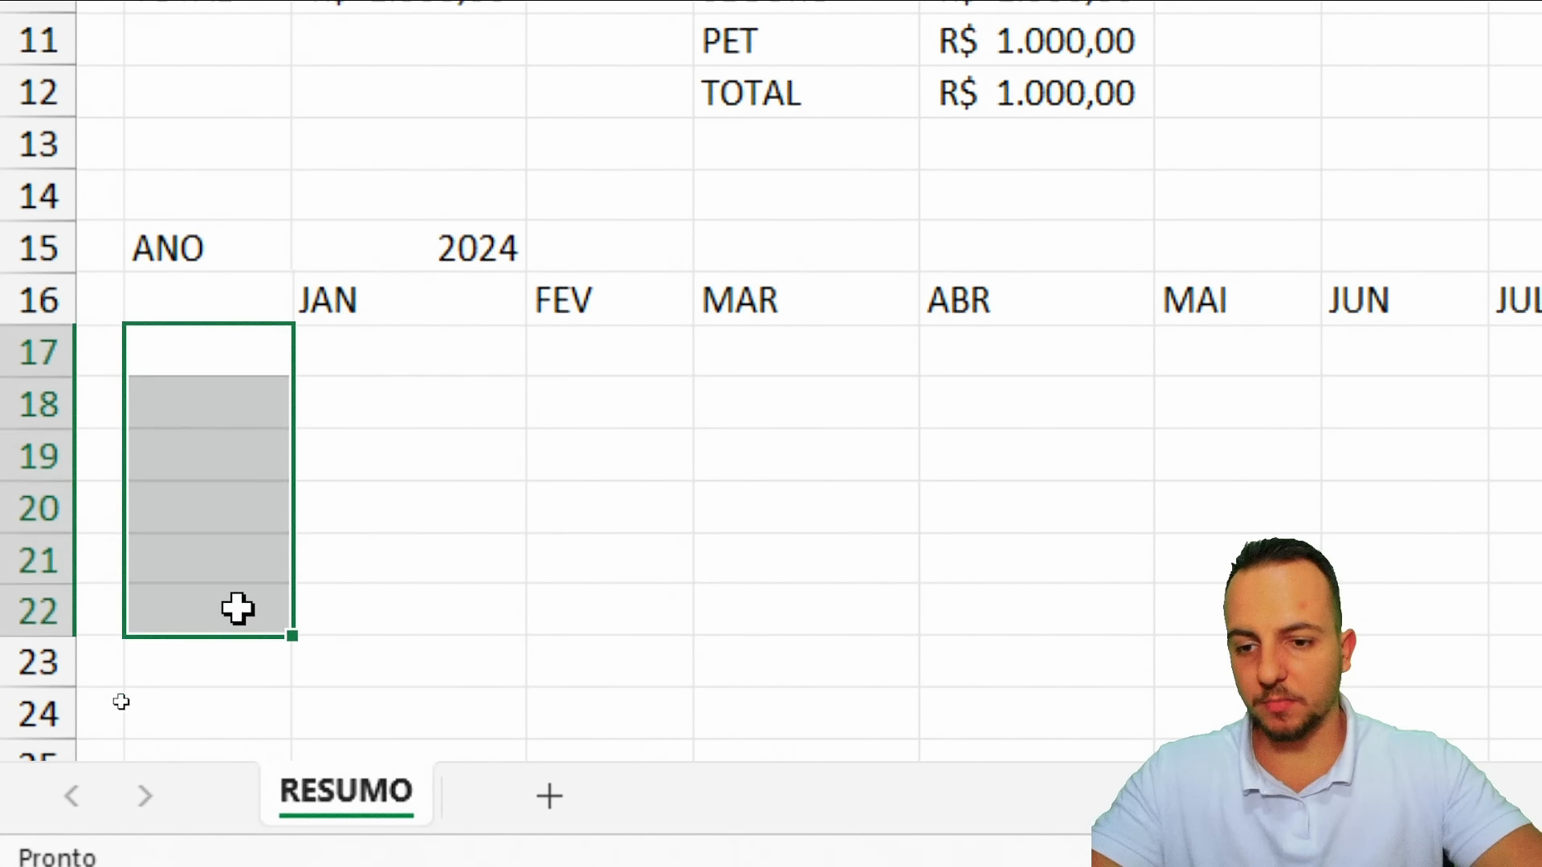
left_click(241, 354)
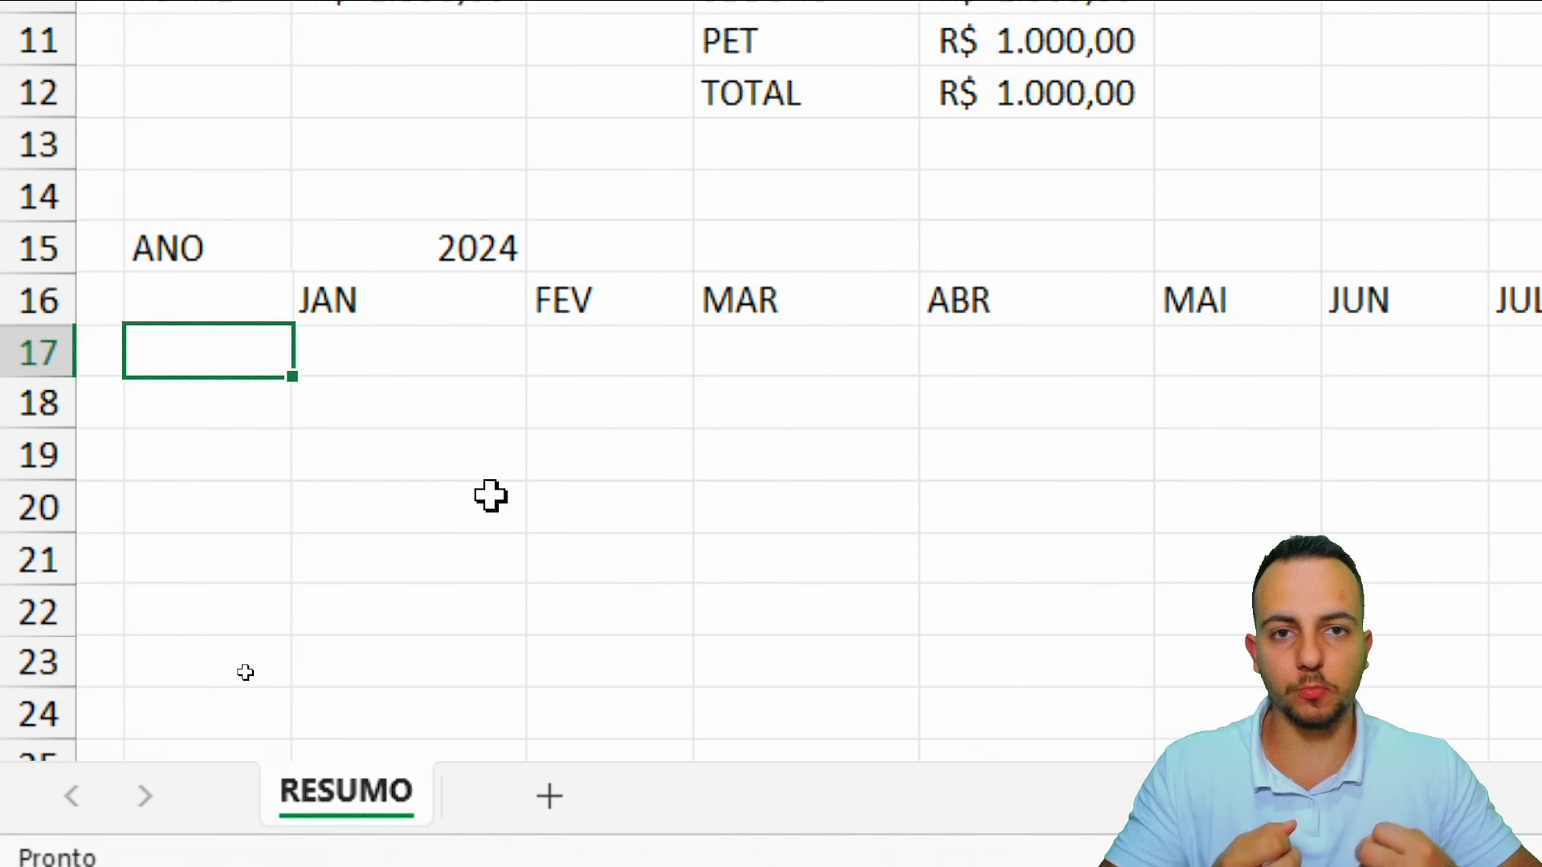
type("RECEITA")
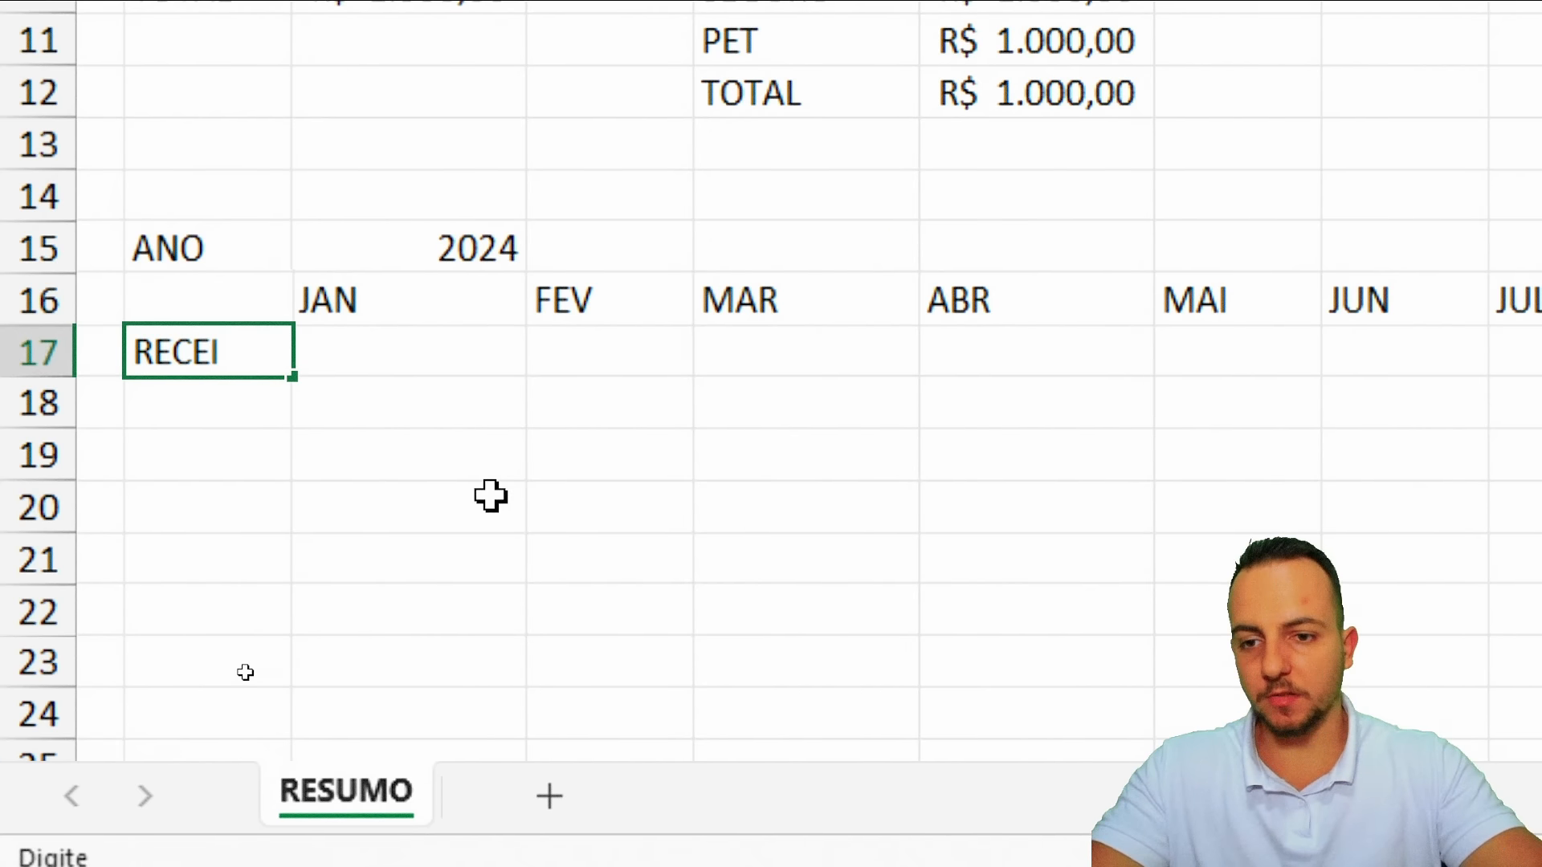
key("Return")
type("DESPESA")
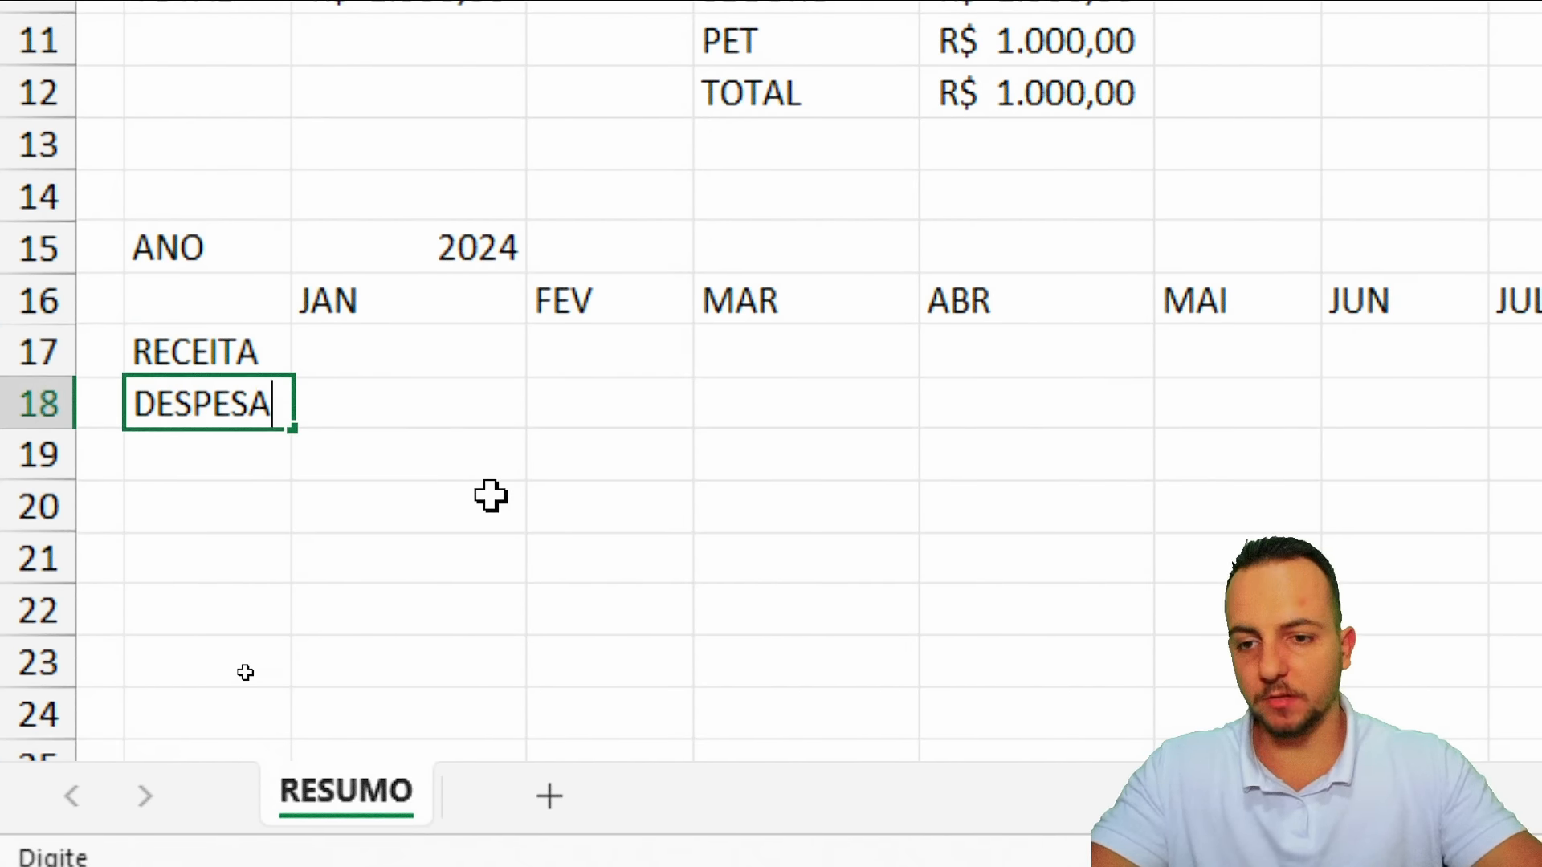
key("Return")
type("SALDO")
key("Return")
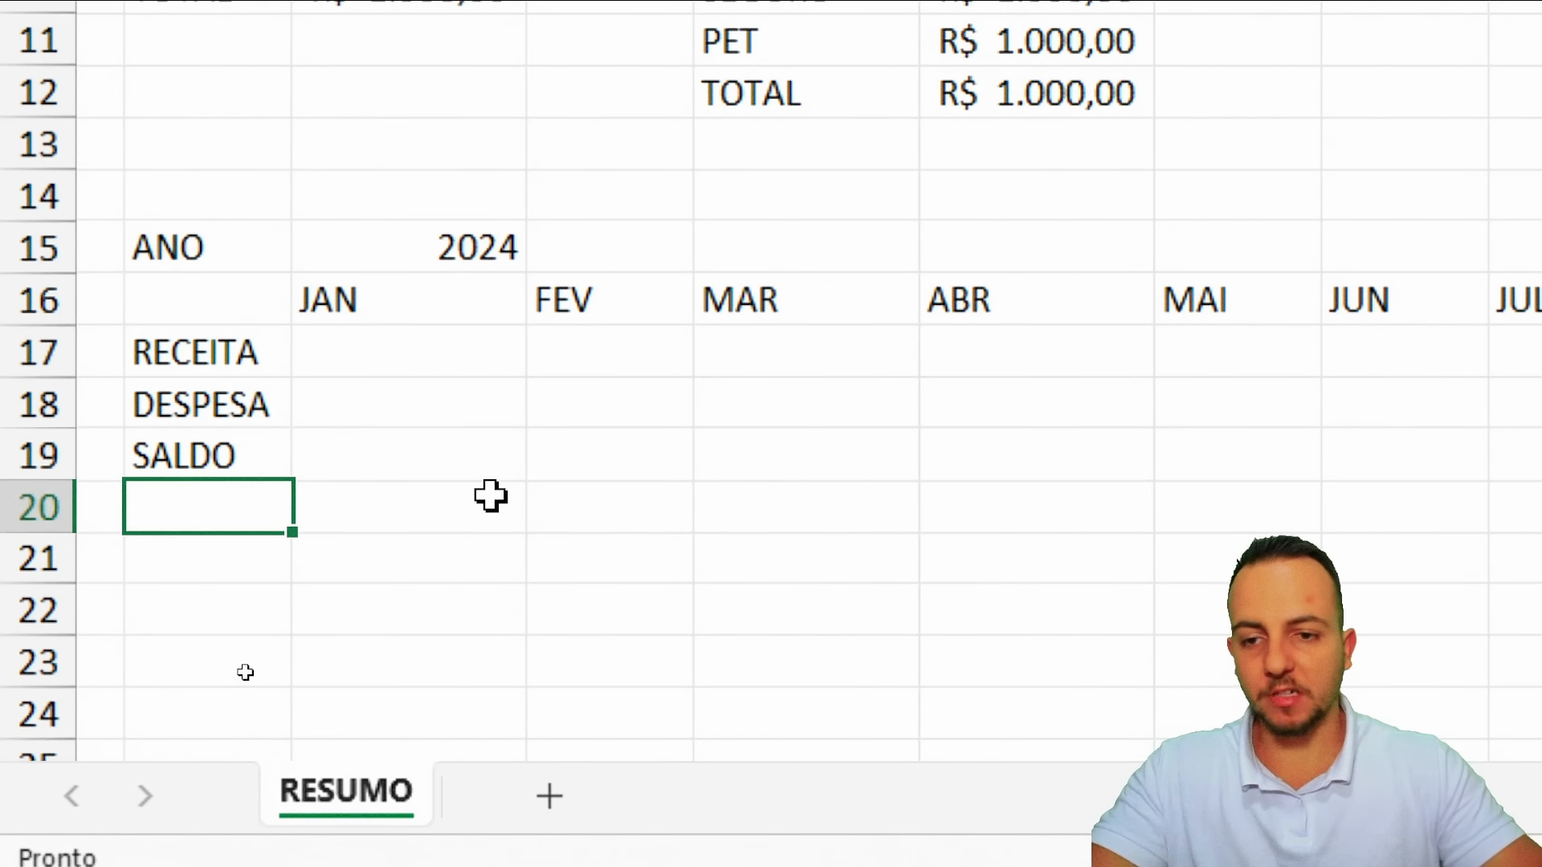
type("BALAN")
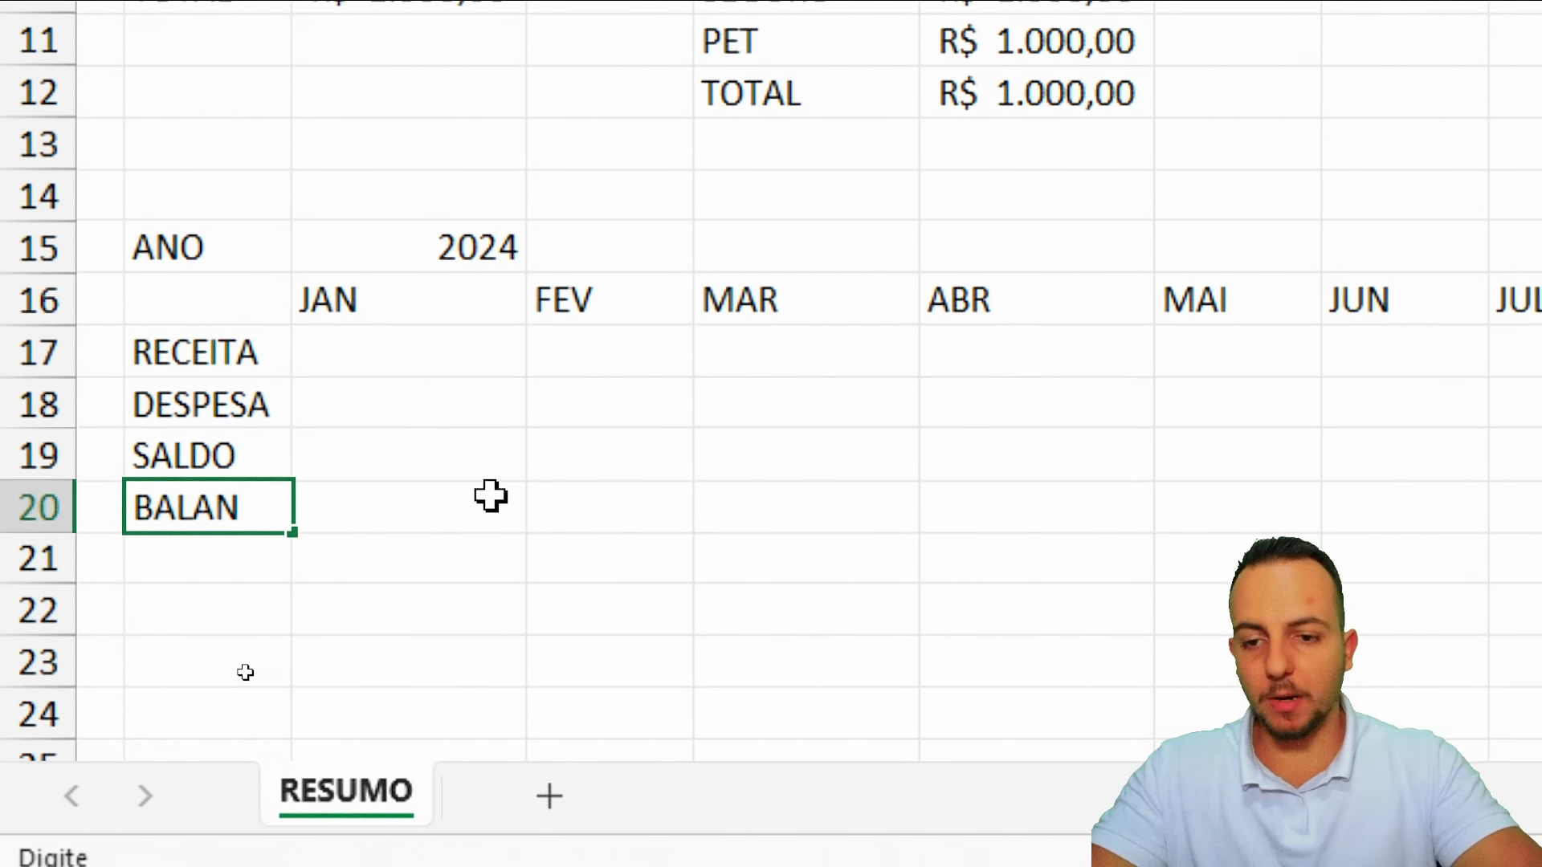
type("ÇO")
key("Return")
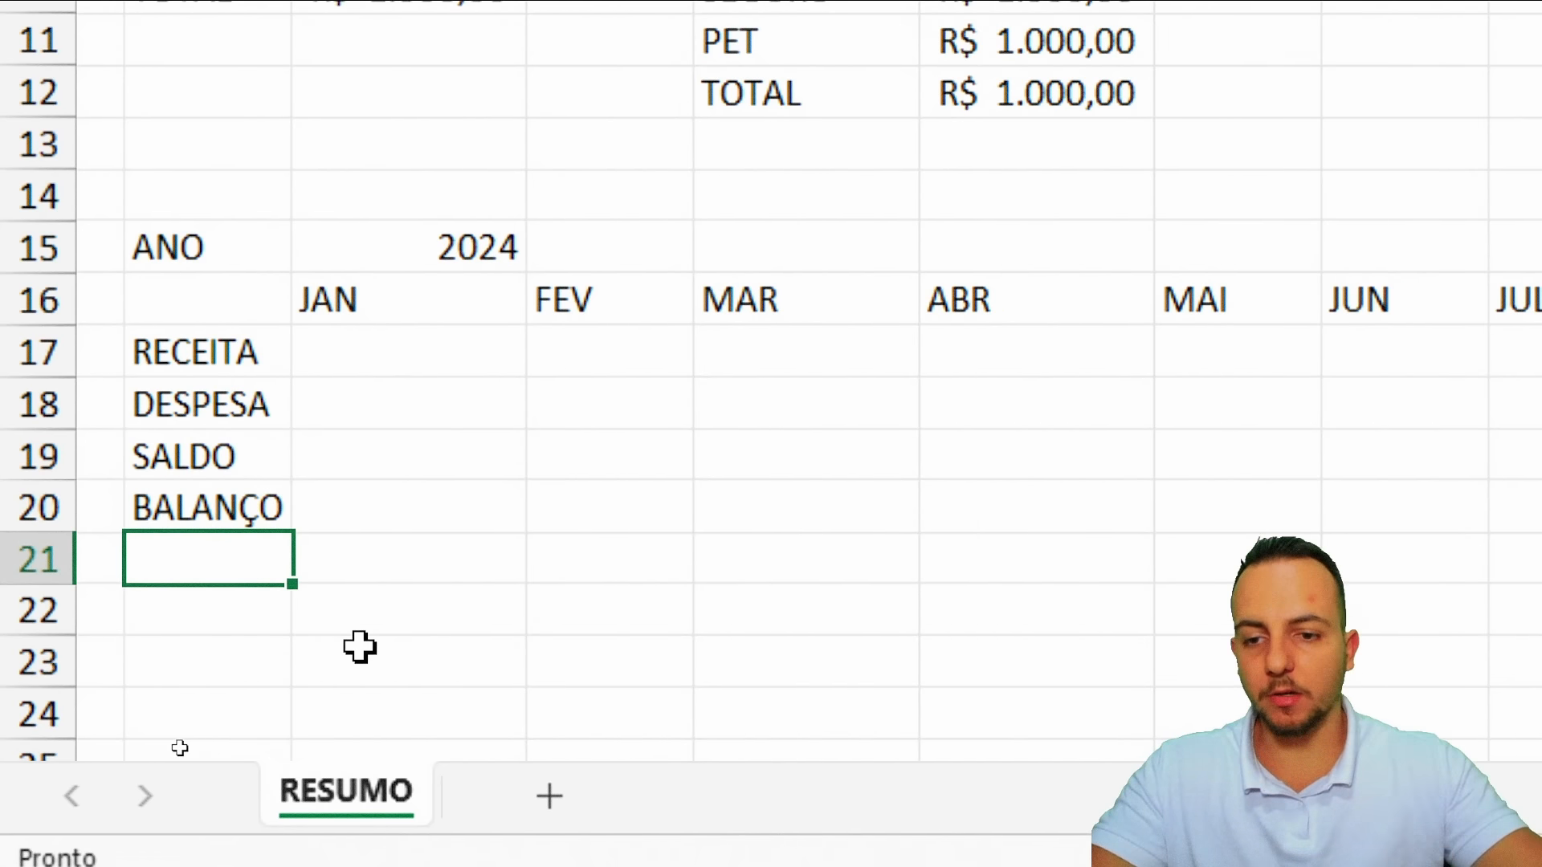
key("ctrl+2")
left_click_drag(286, 423, 832, 488)
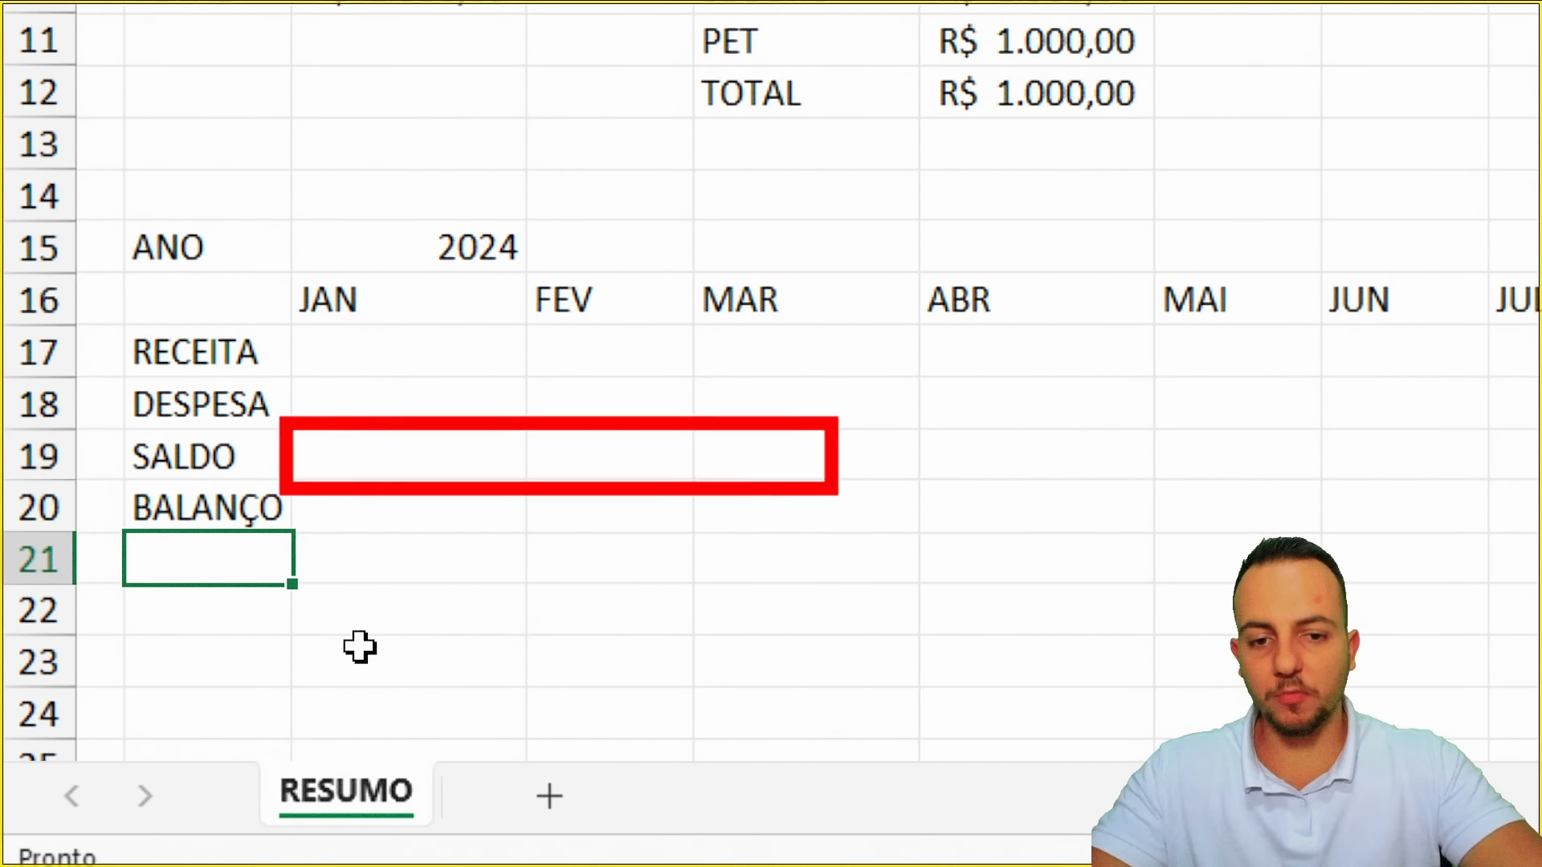
key("e")
mouse_move(327, 627)
left_mouse_down()
mouse_move(492, 516)
mouse_move(613, 509)
mouse_move(839, 377)
mouse_move(1026, 393)
mouse_move(1070, 333)
left_mouse_up()
left_click_drag(1094, 457, 551, 656)
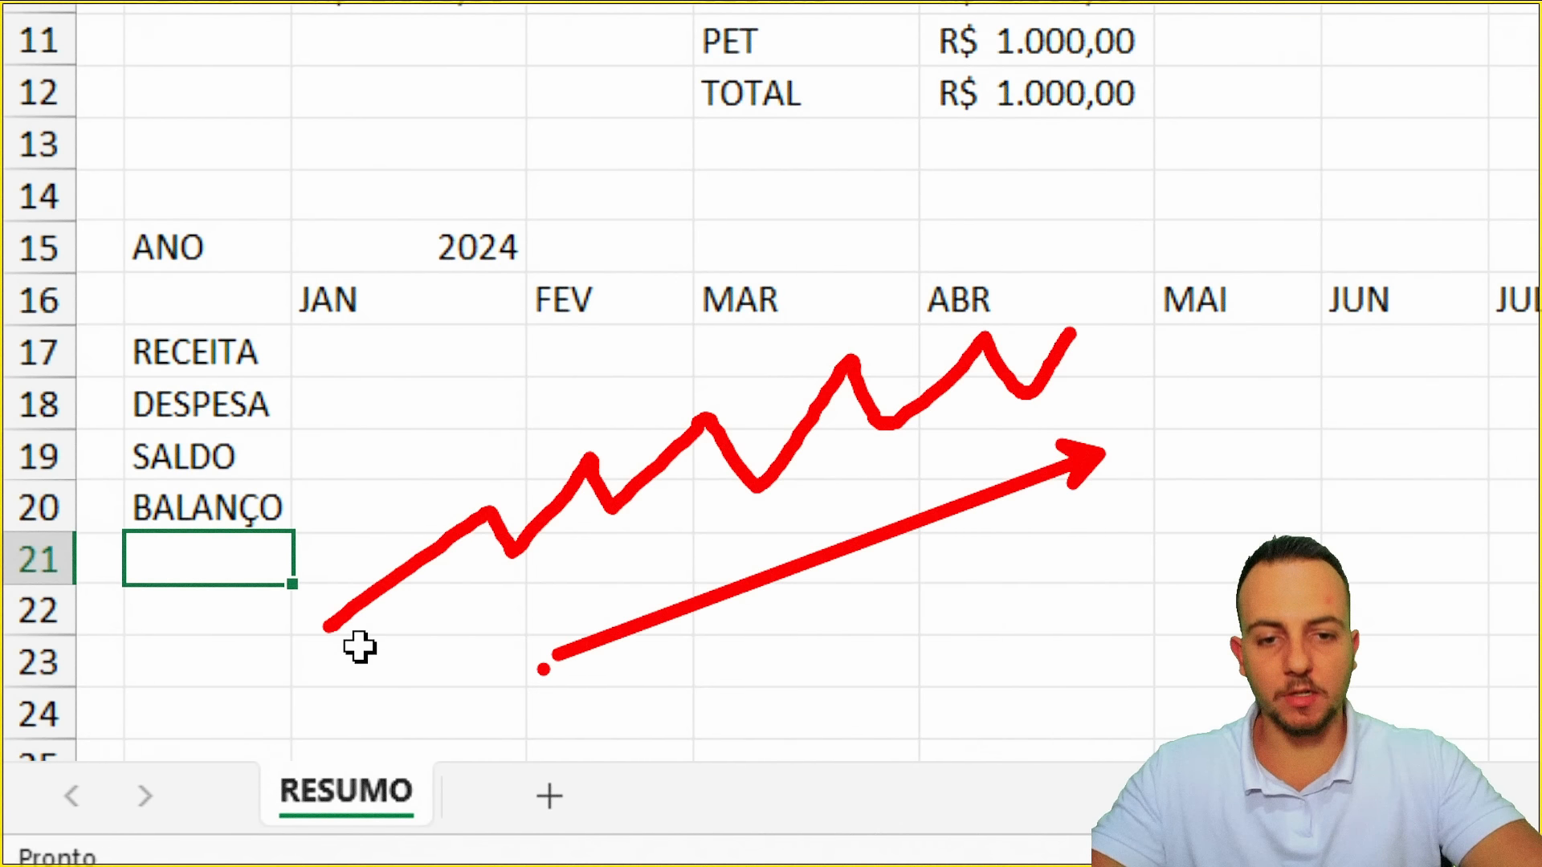
key("ctrl+z")
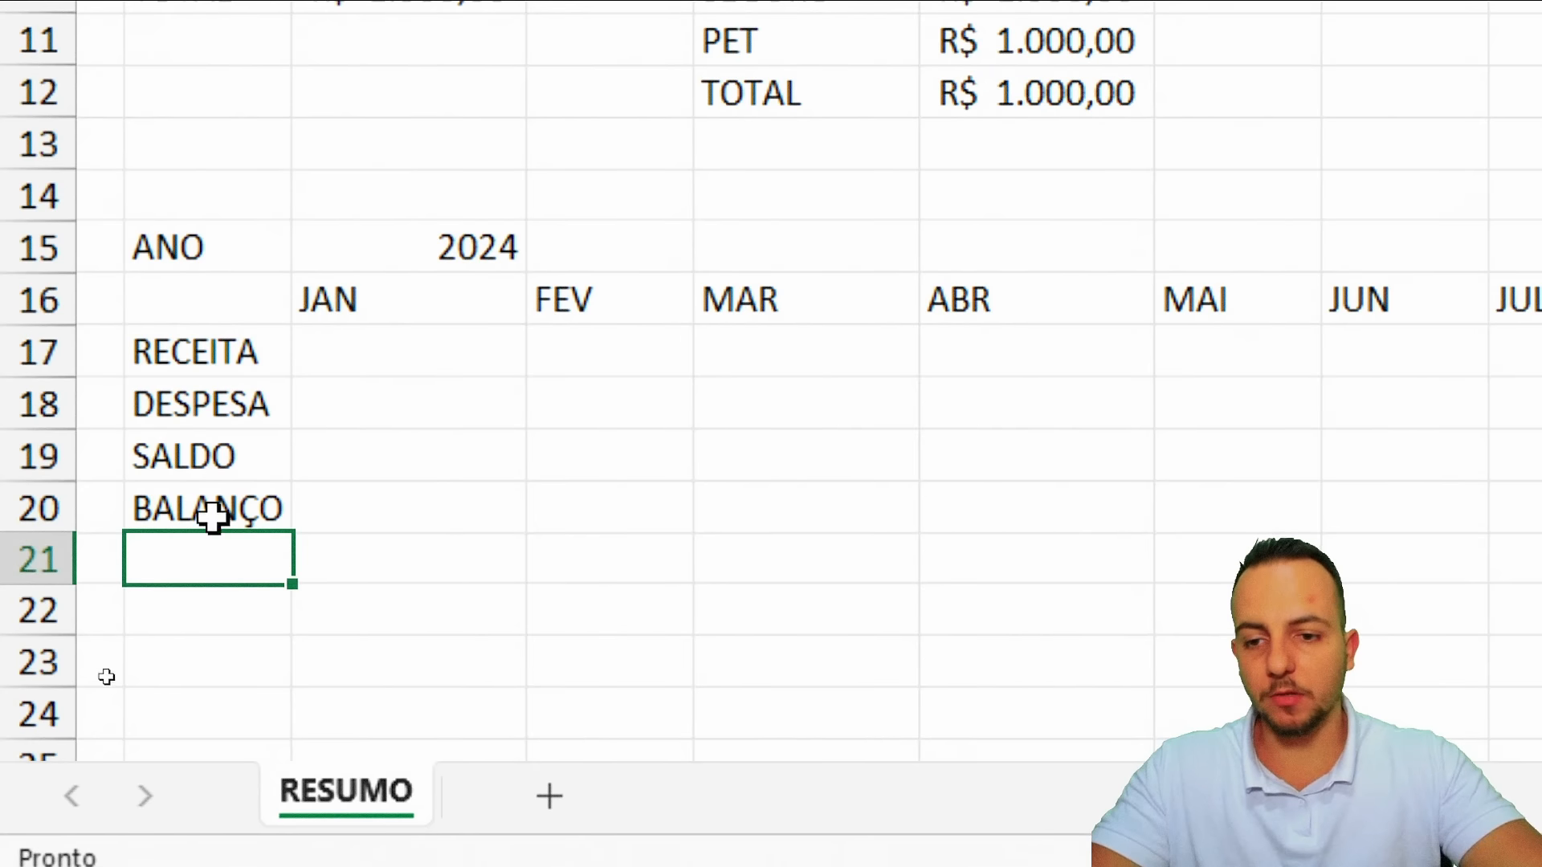
mouse_move(210, 456)
left_mouse_down()
mouse_move(241, 527)
mouse_move(376, 522)
left_mouse_up()
left_click_drag(258, 317, 1541, 564)
left_click_drag(1346, 562, 1338, 544)
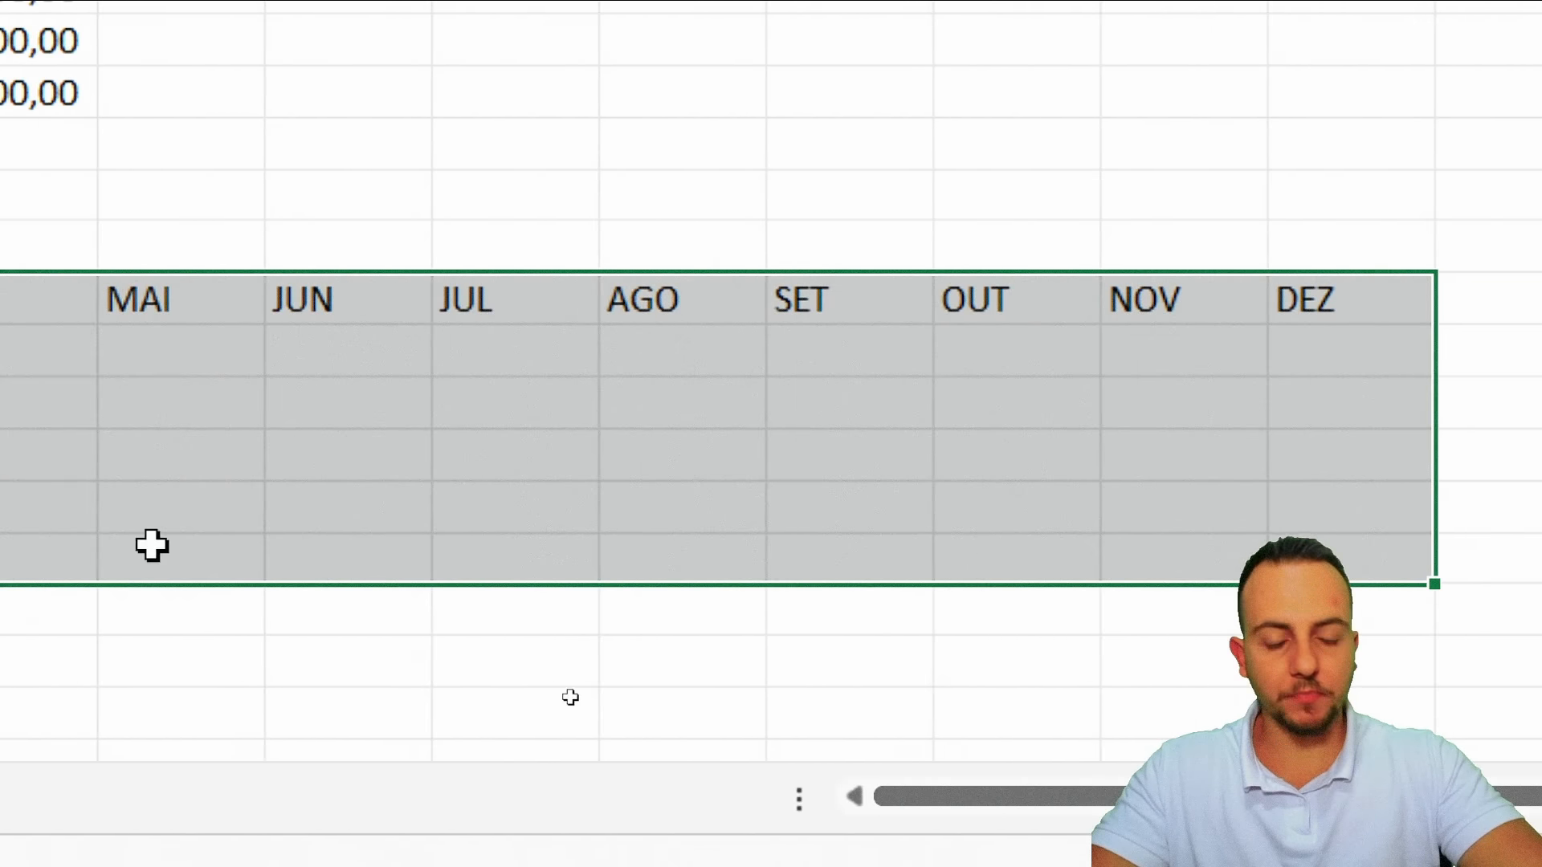
left_click(413, 369)
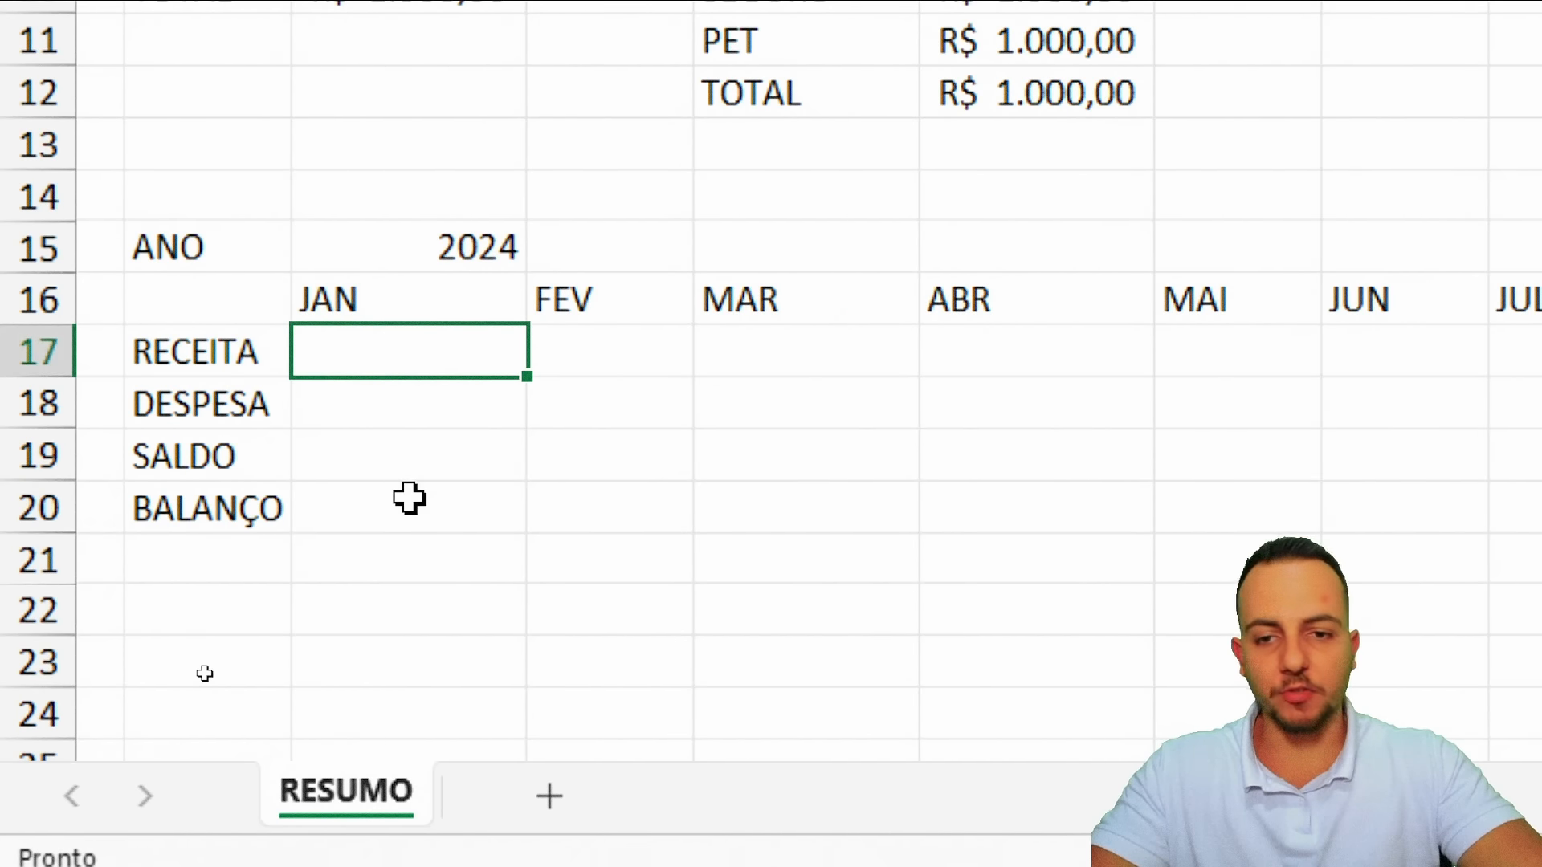
key("ctrl+2")
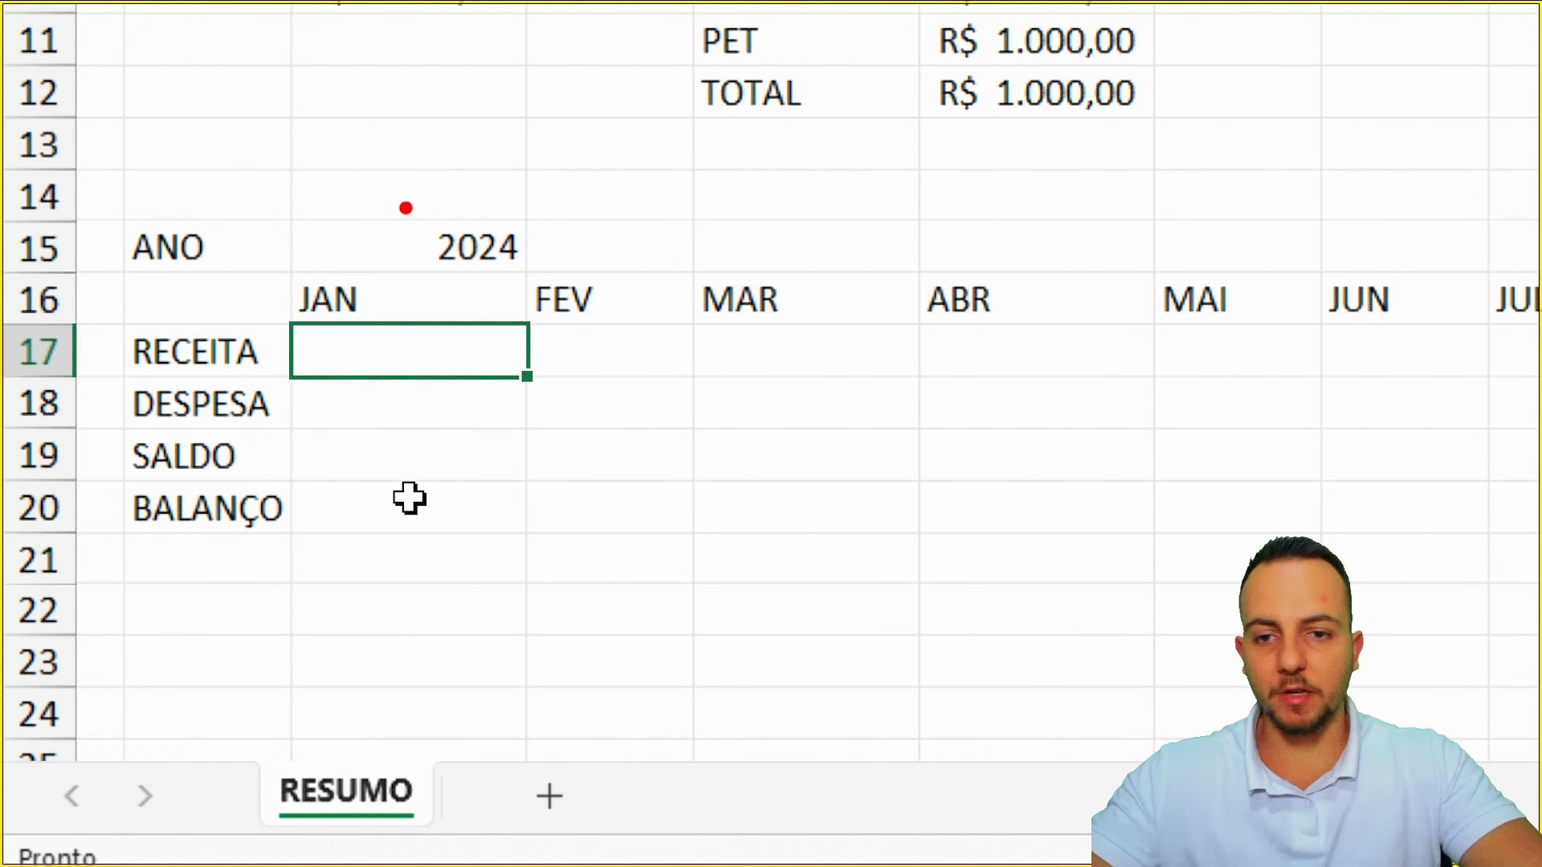
mouse_move(406, 206)
left_mouse_down()
mouse_move(534, 281)
mouse_move(791, 253)
left_mouse_up()
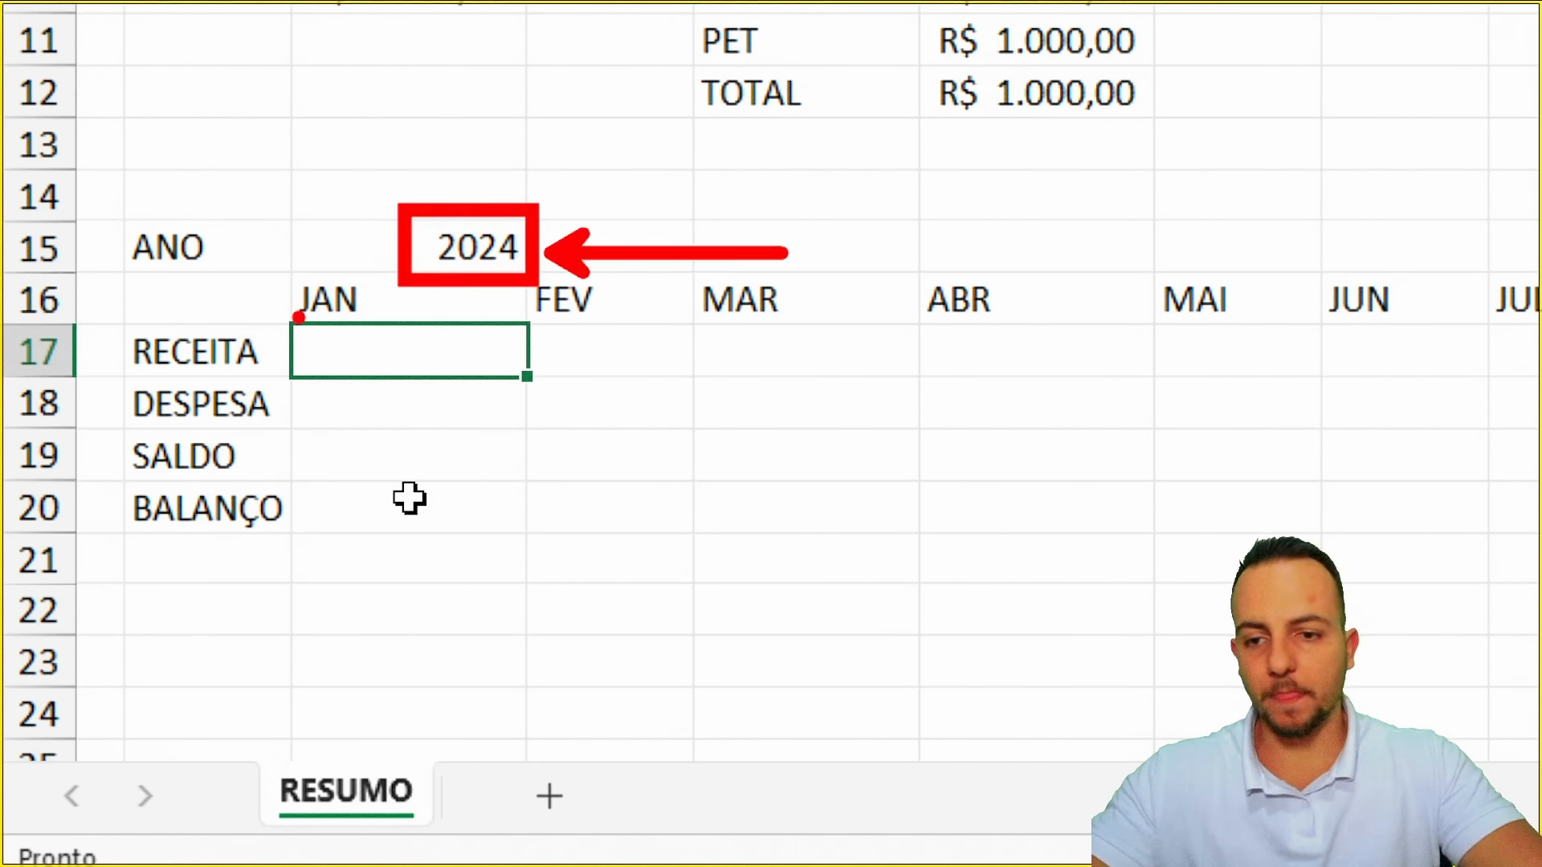
left_click_drag(277, 263, 534, 451)
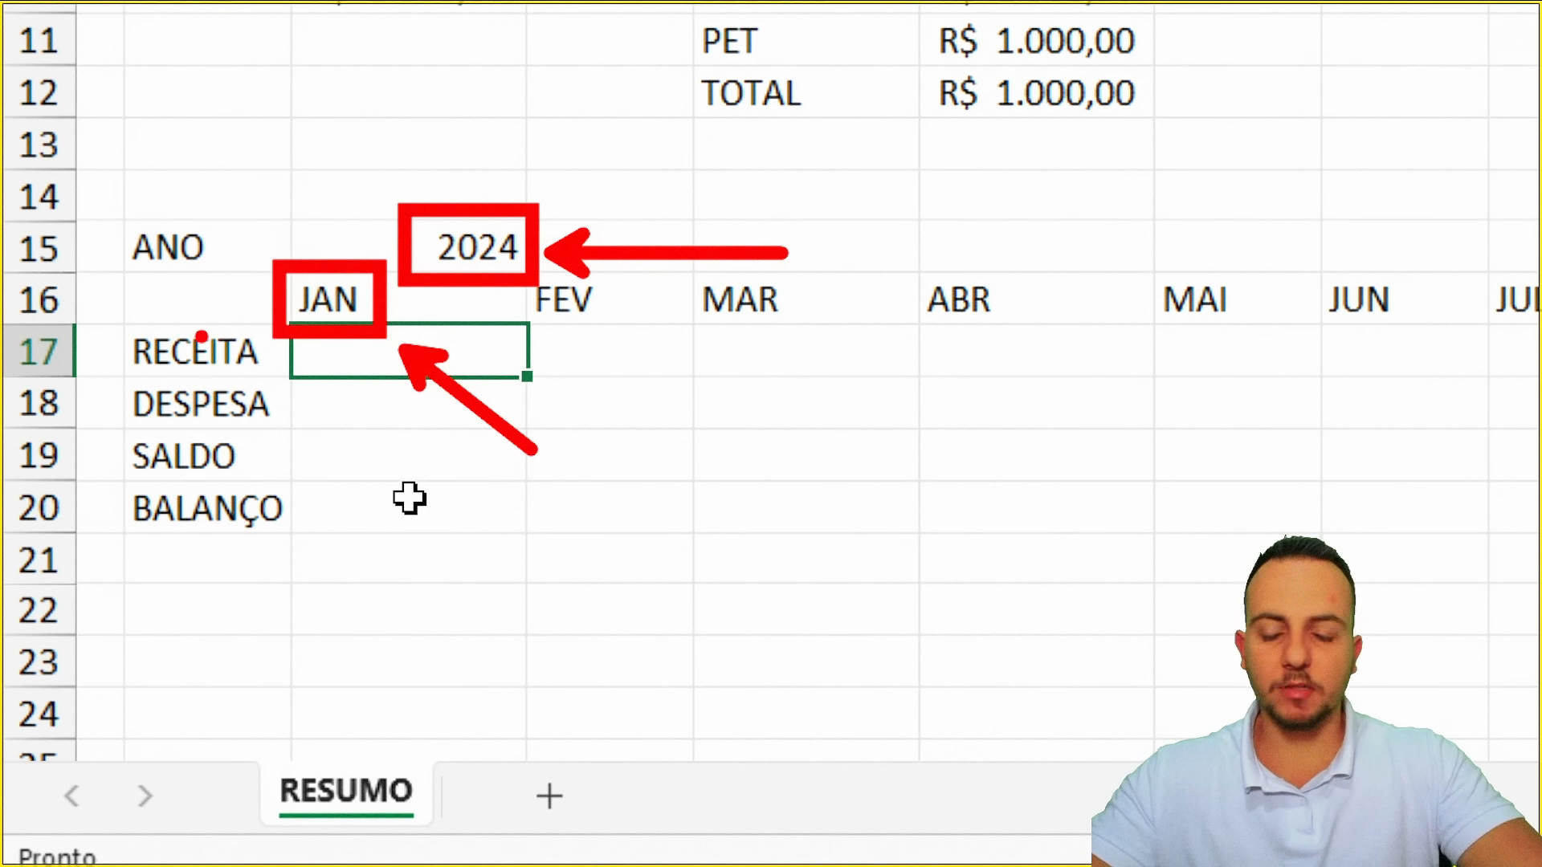
left_click_drag(98, 319, 273, 384)
left_click_drag(281, 387, 472, 480)
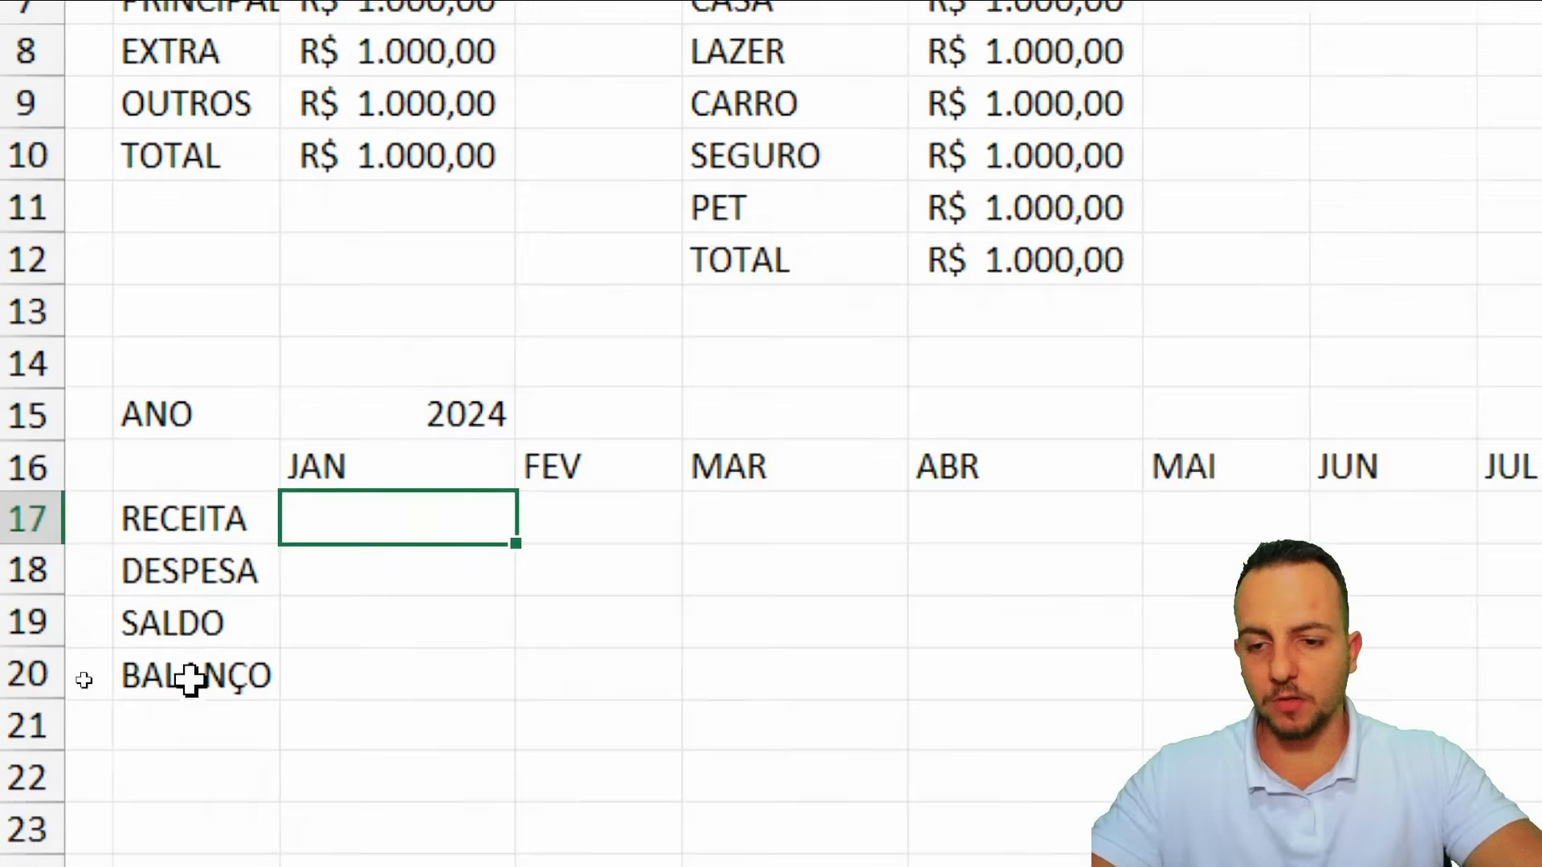
Enter the placeholder value 1000 in C17 and copy it to every month and row of the table, C17:N20
type("1000")
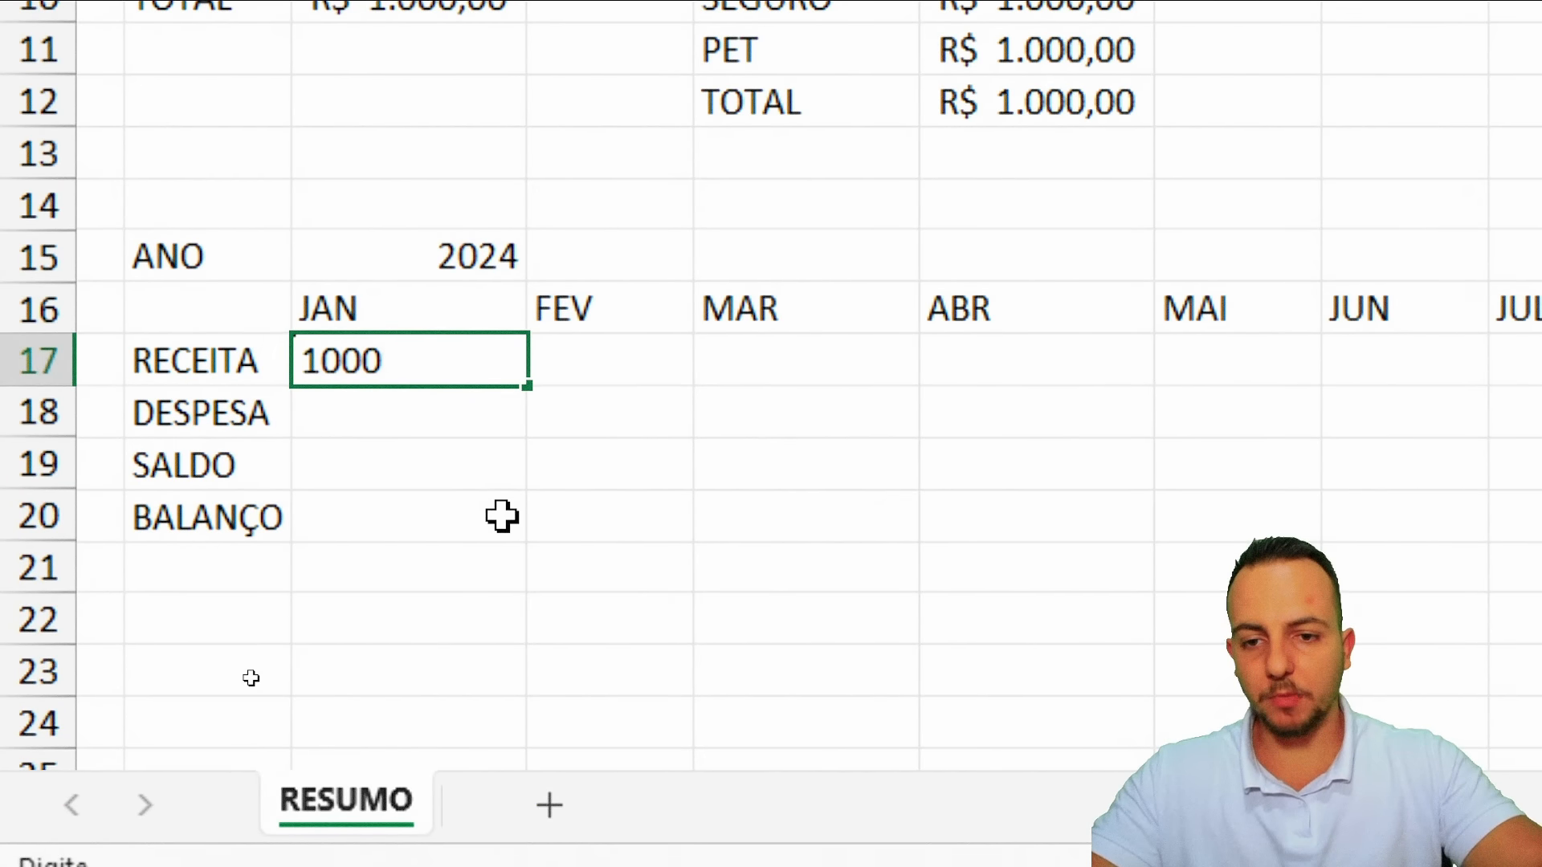
key("Return")
left_click(509, 363)
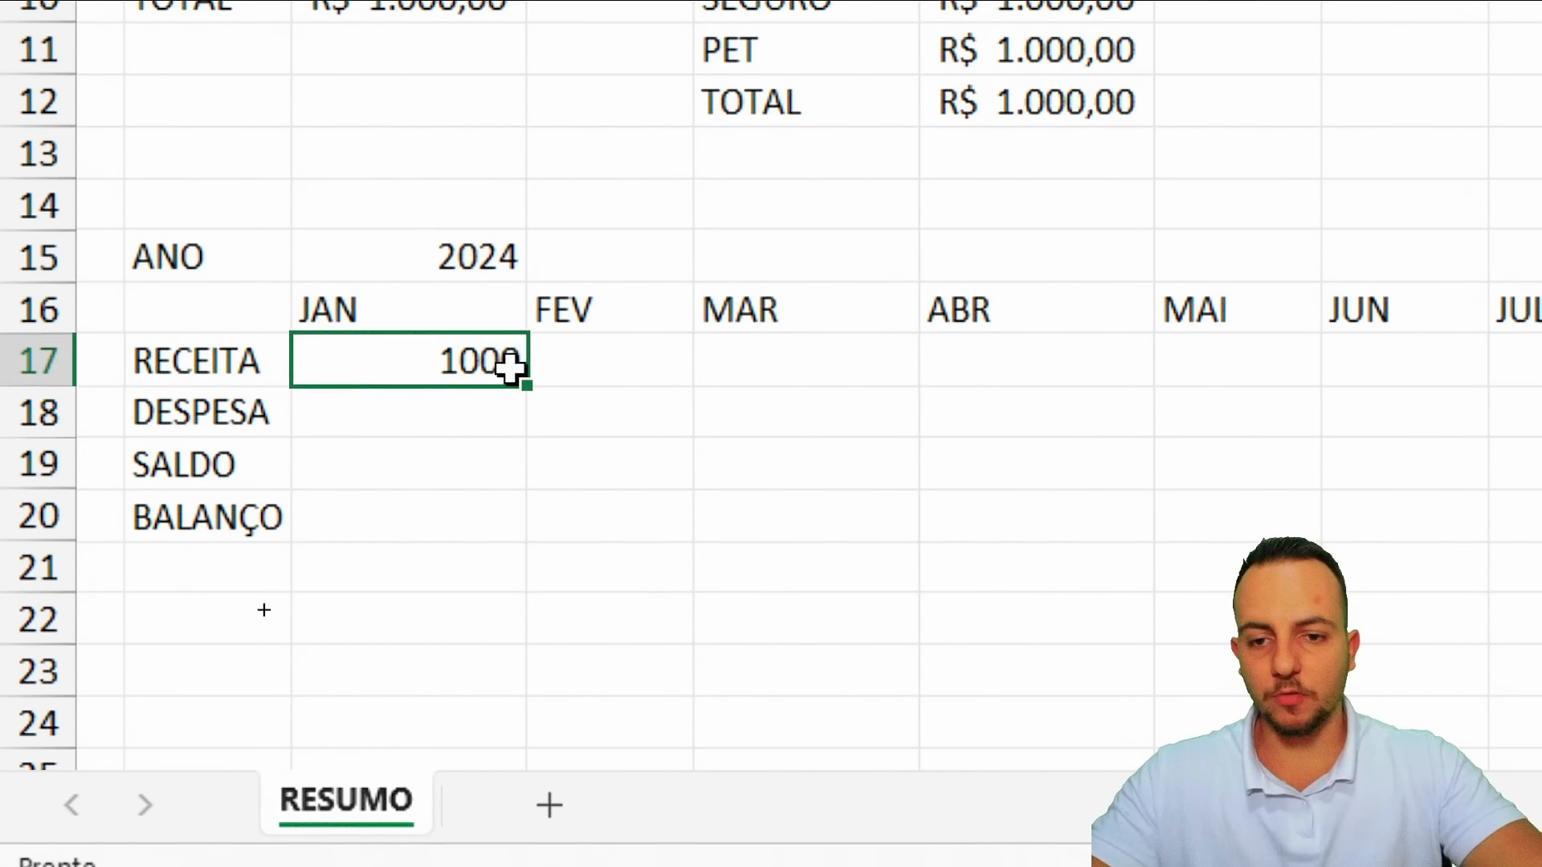
key("ctrl+c")
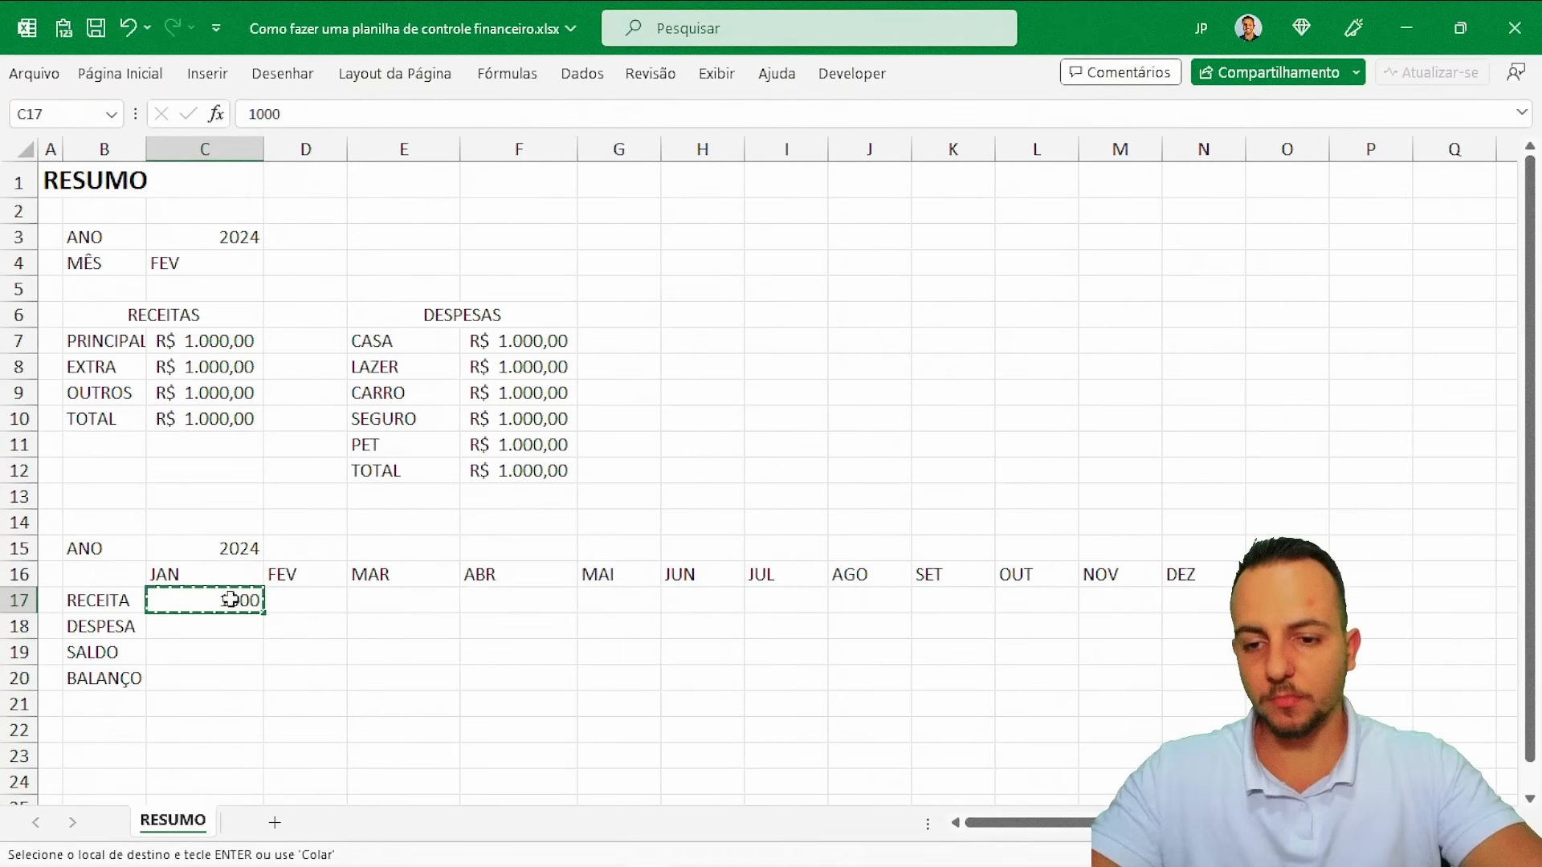
left_click_drag(482, 358, 1541, 523)
left_click_drag(1178, 680, 1178, 679)
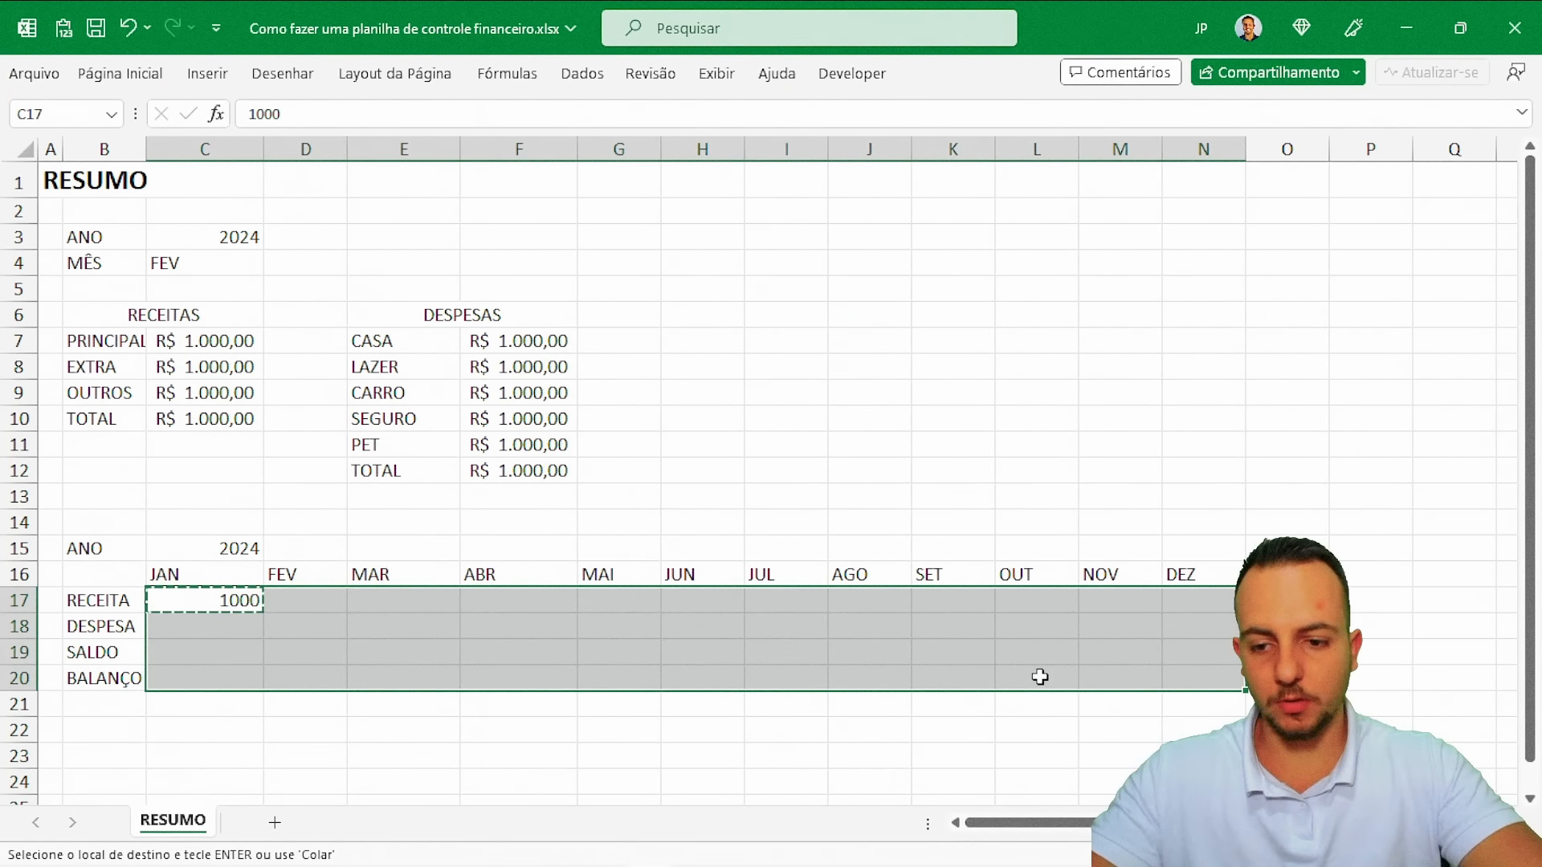
key("ctrl+v")
key("Escape")
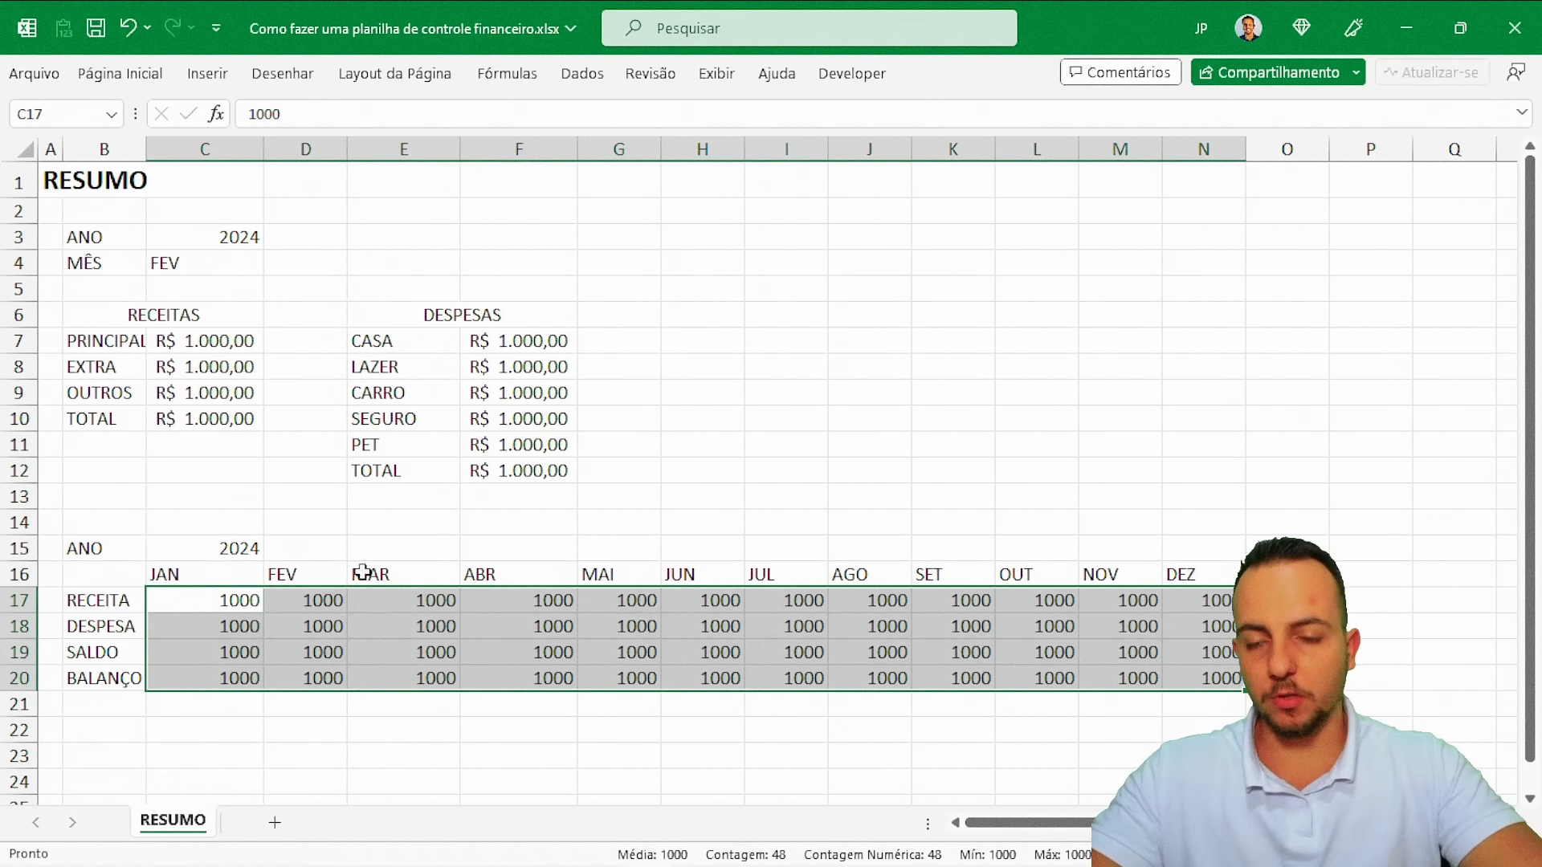
Format the monthly values in C17:N20 as R$ accounting currency without decimal places
left_click(120, 73)
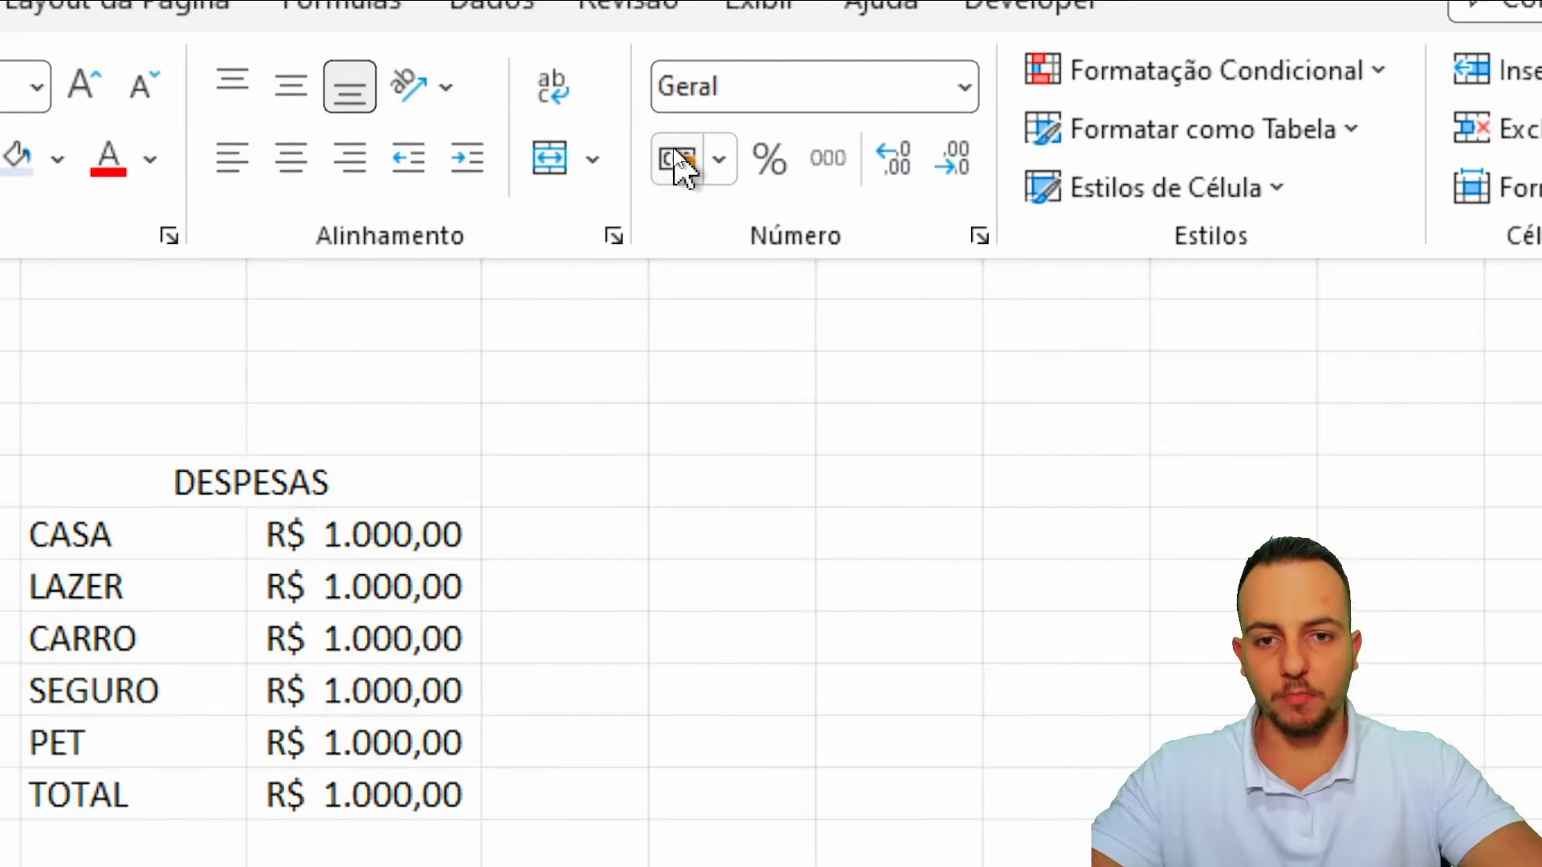
left_click(676, 152)
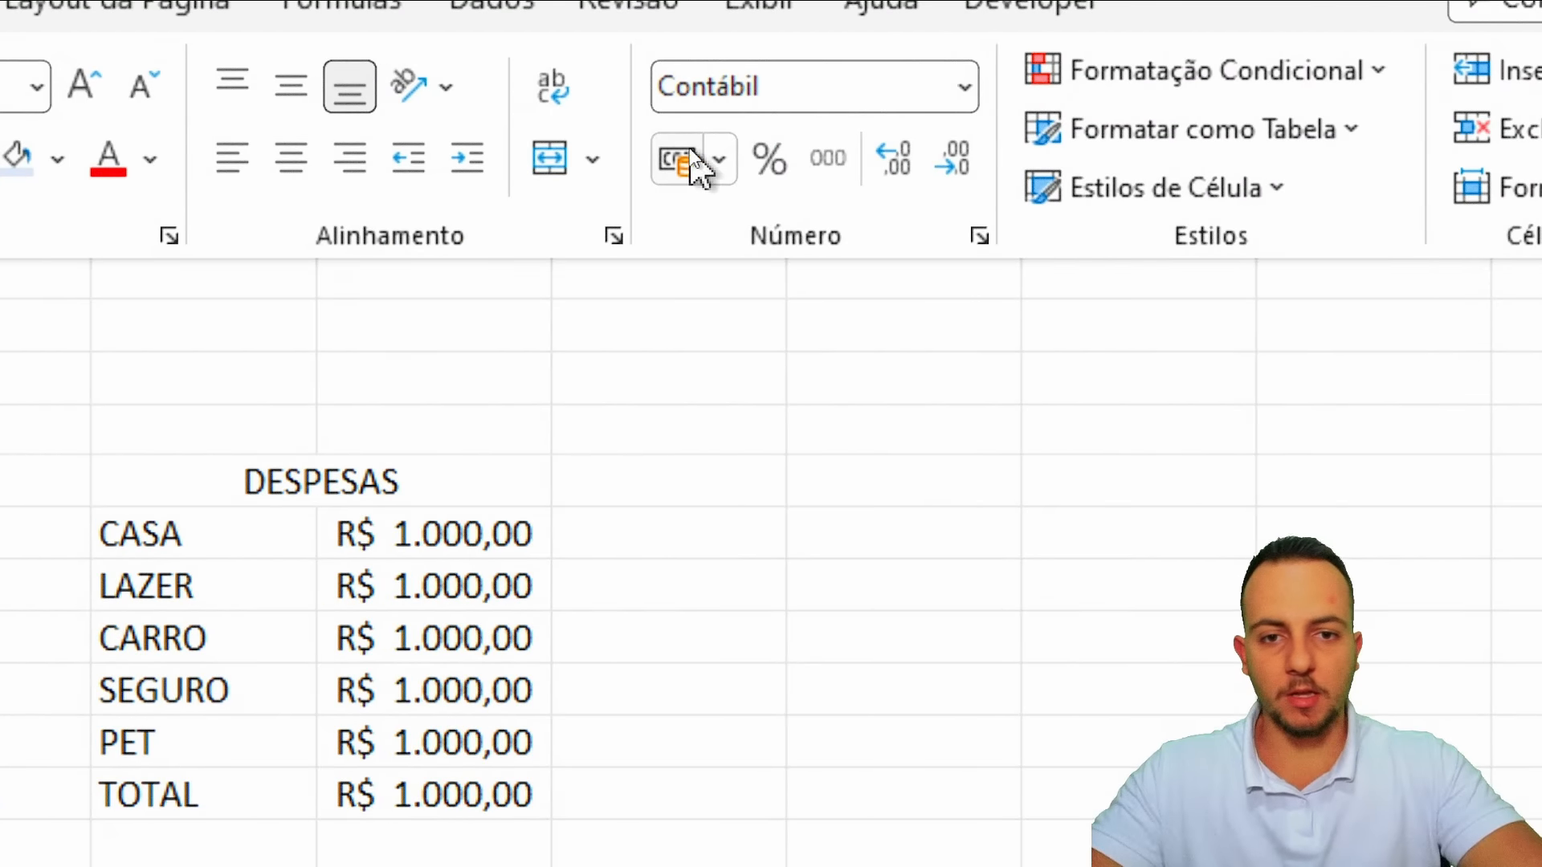
left_click(957, 170)
left_click(957, 170)
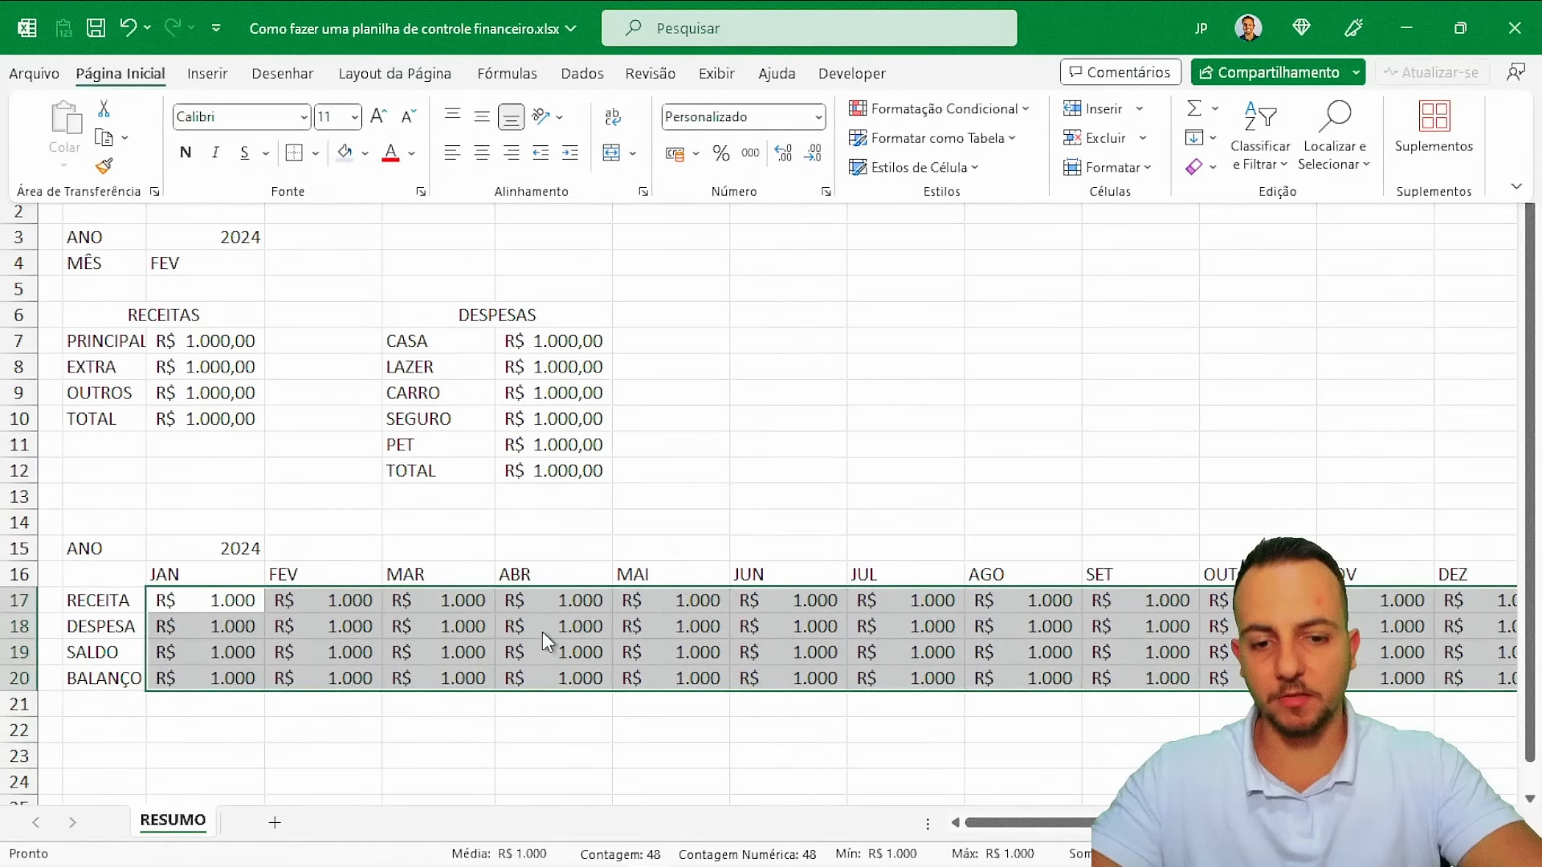
left_click(543, 633)
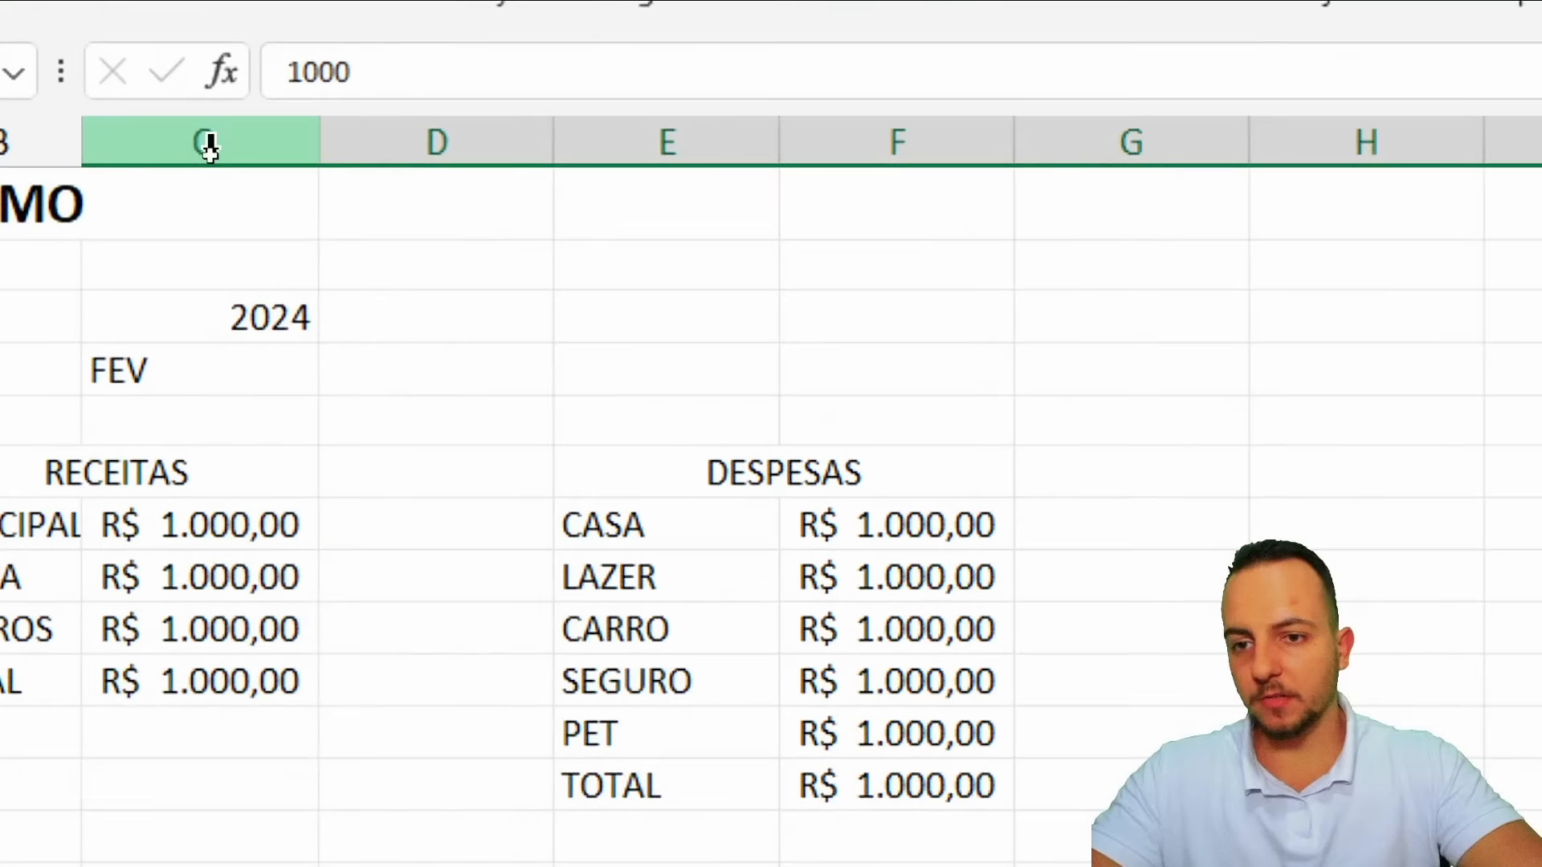
Fit the widths of columns C through N to their contents
left_click_drag(207, 149, 1347, 211)
left_click_drag(1344, 265, 824, 150)
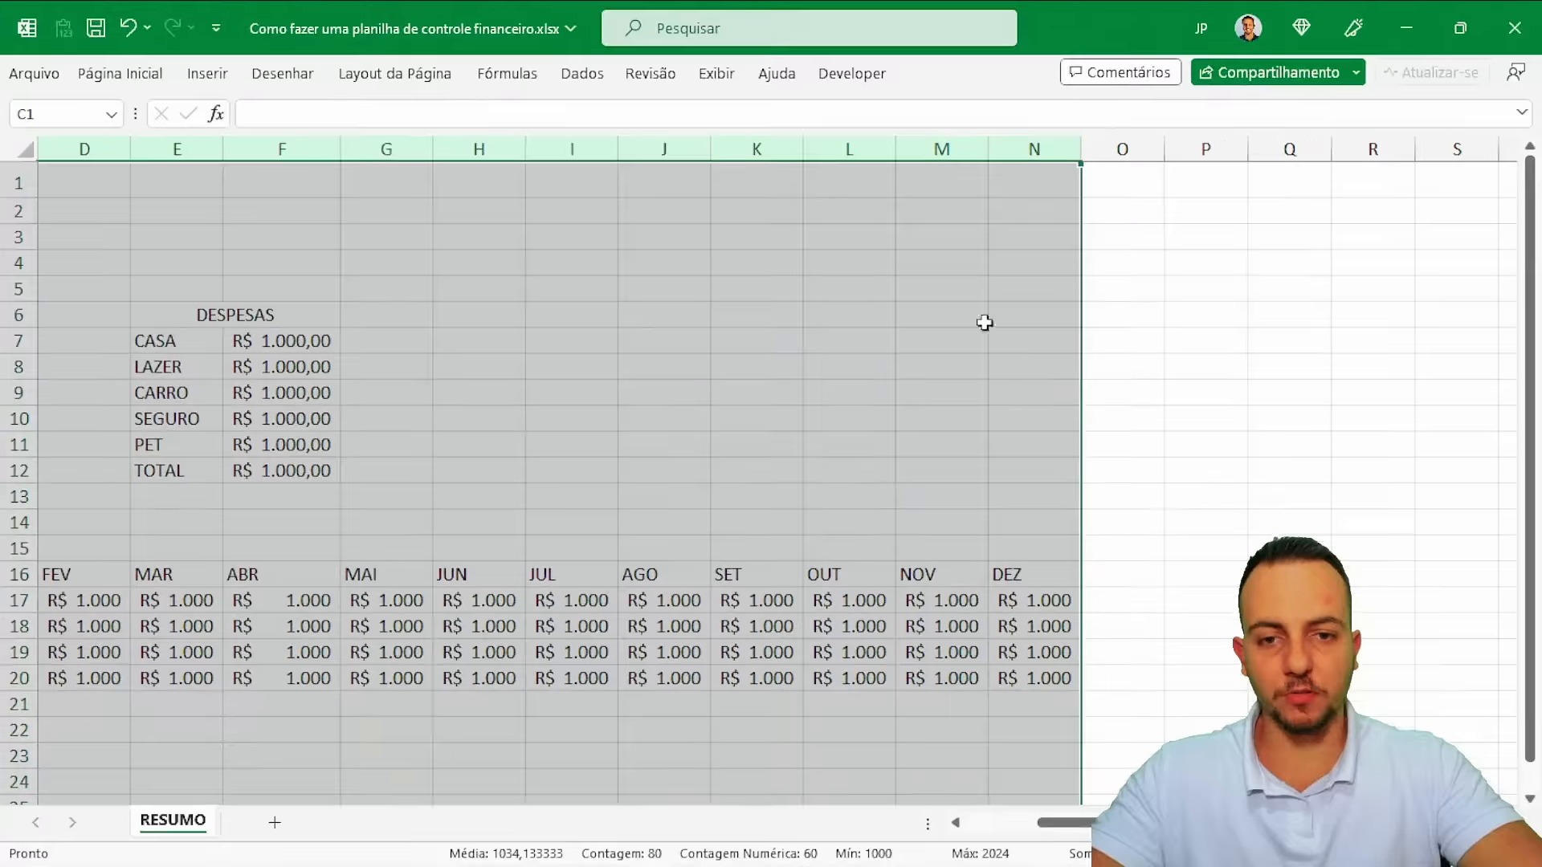
scroll(673, 538, "left", 2)
left_click(140, 570)
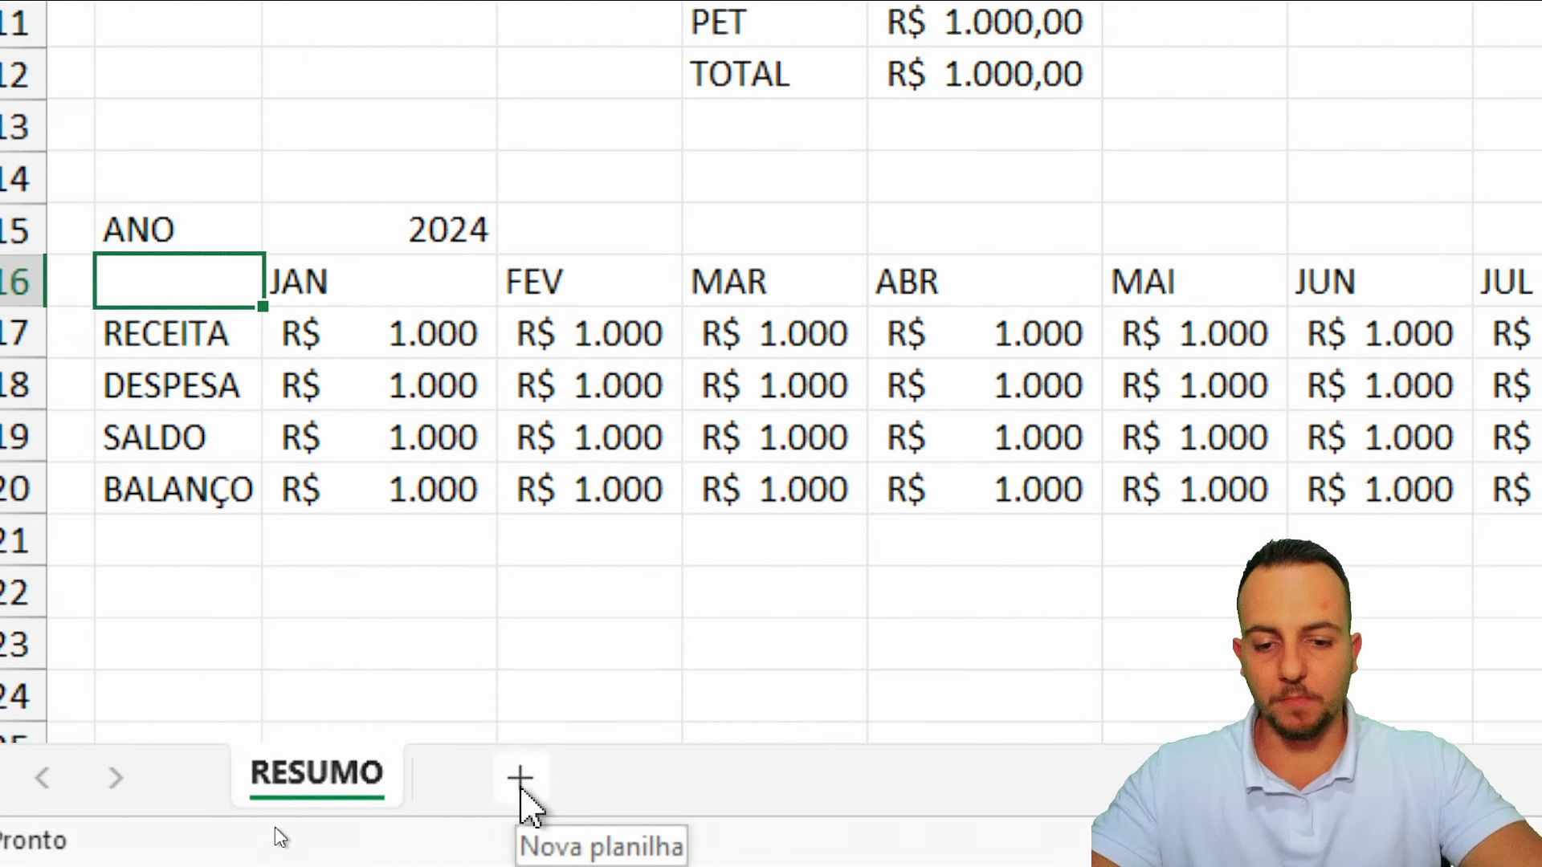
Add a new sheet named FLUXO DE CAIXA after RESUMO and save the workbook
left_click(520, 777)
right_click(526, 804)
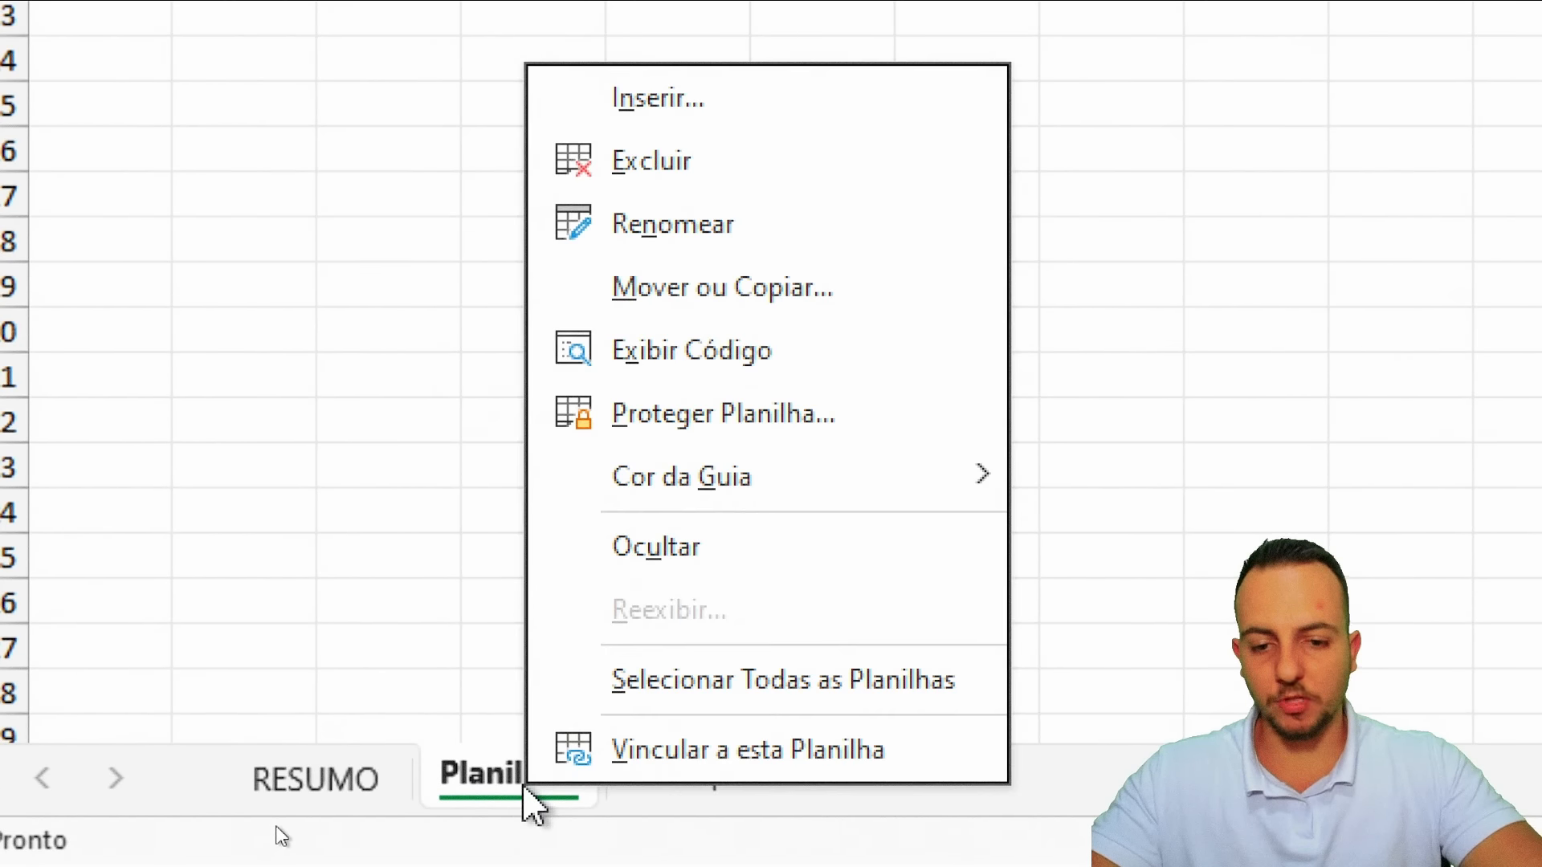
left_click(760, 217)
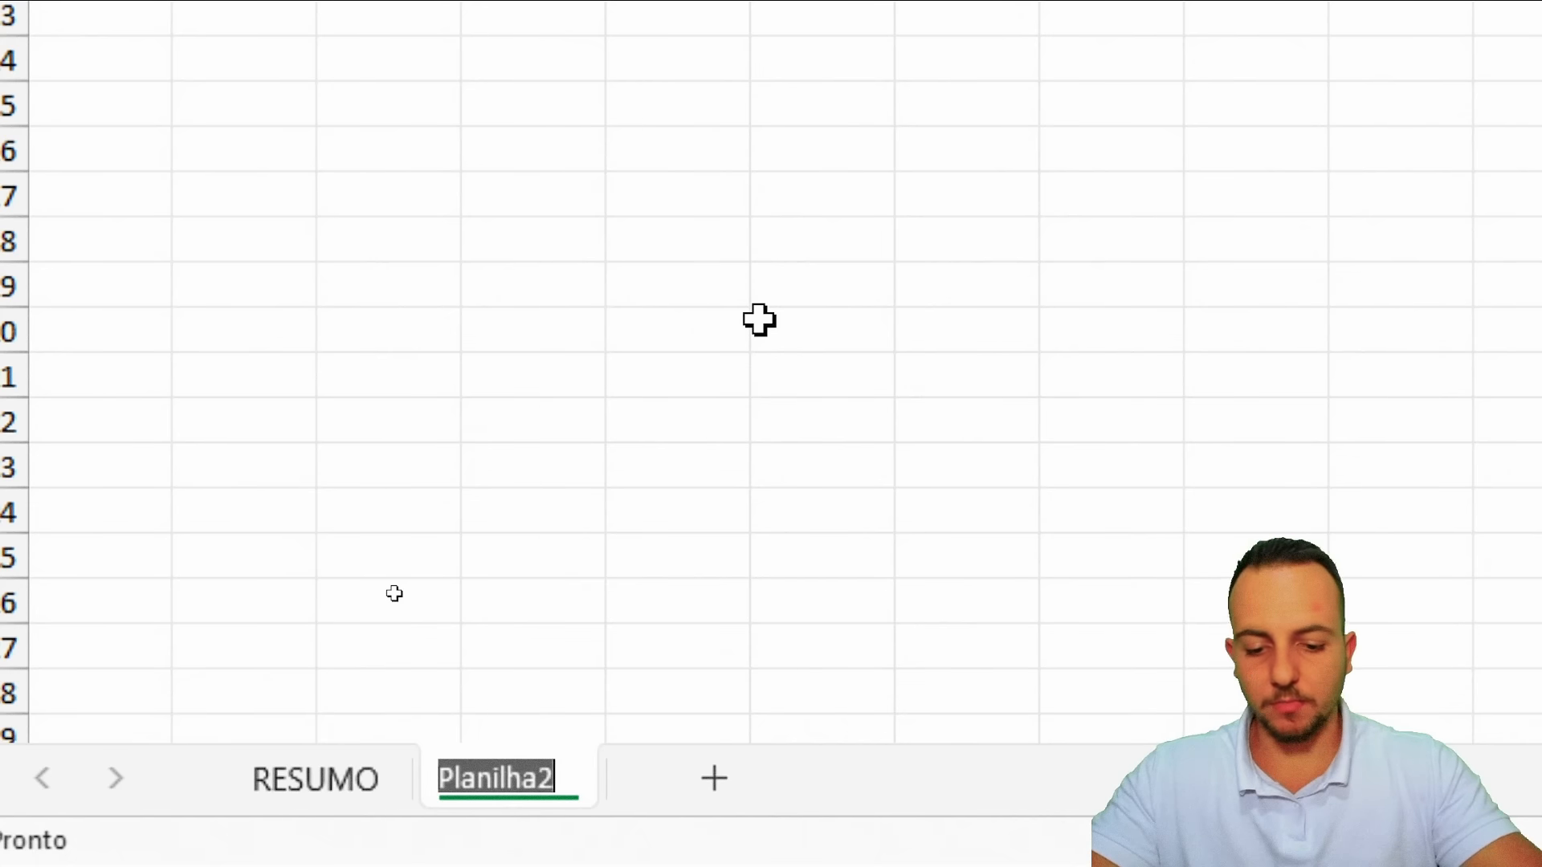
type("FLUXO DE CAIXA")
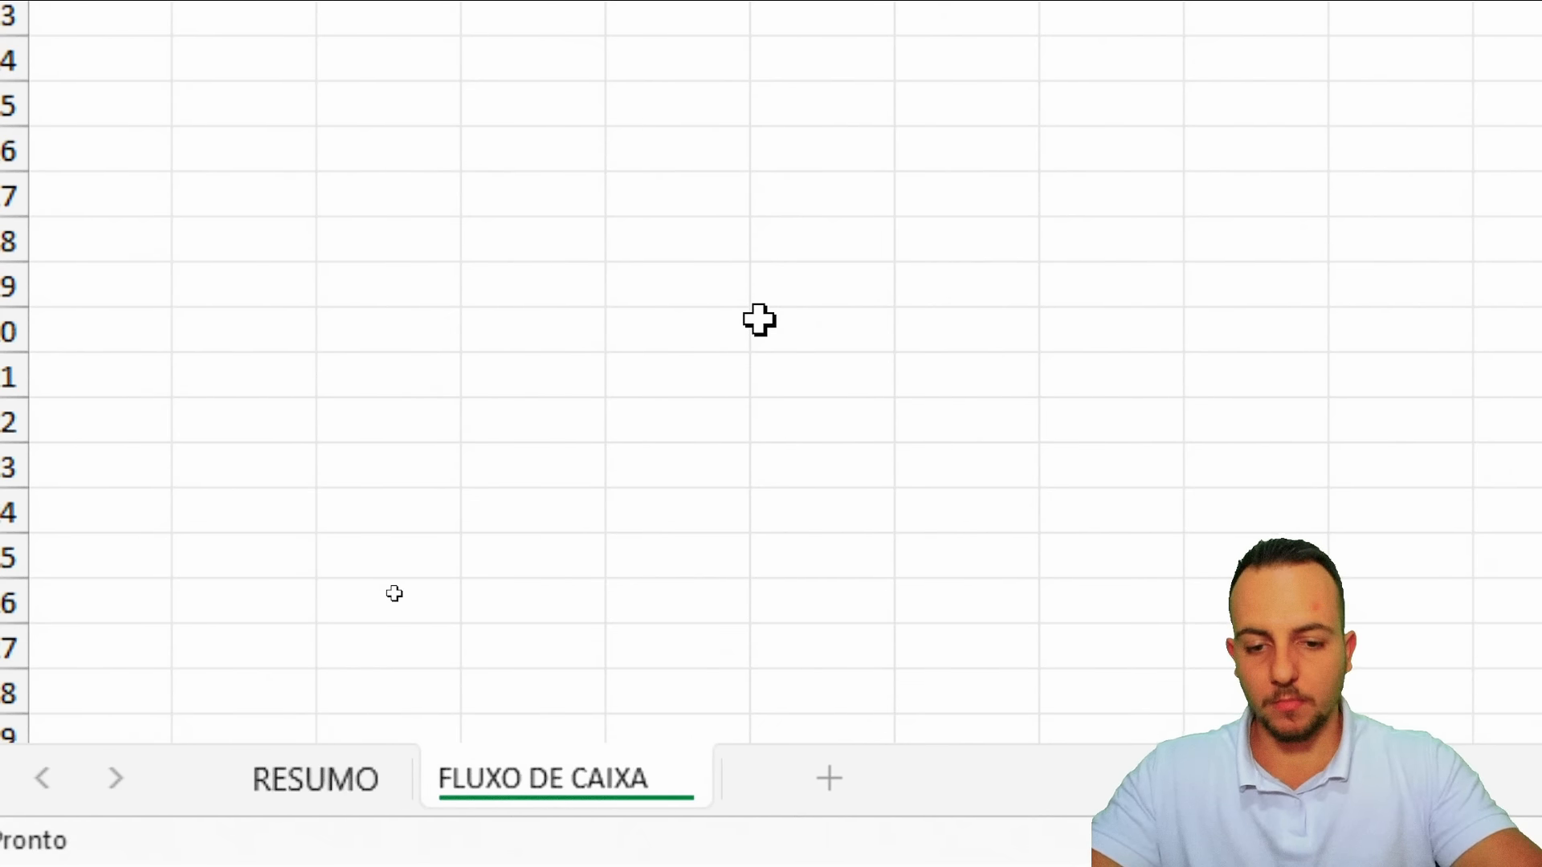
key("Return")
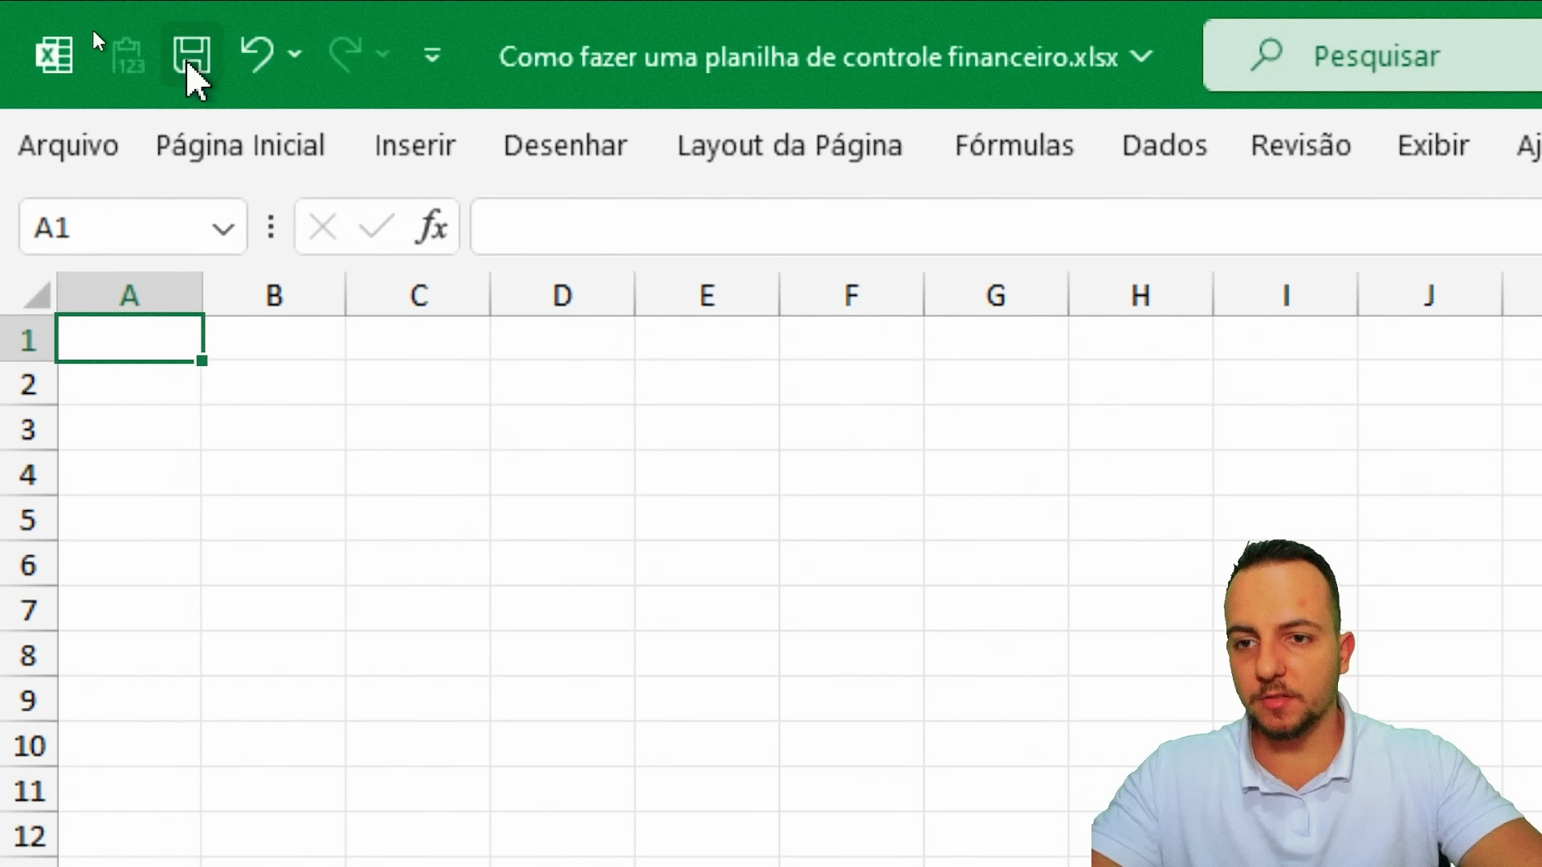
left_click(96, 28)
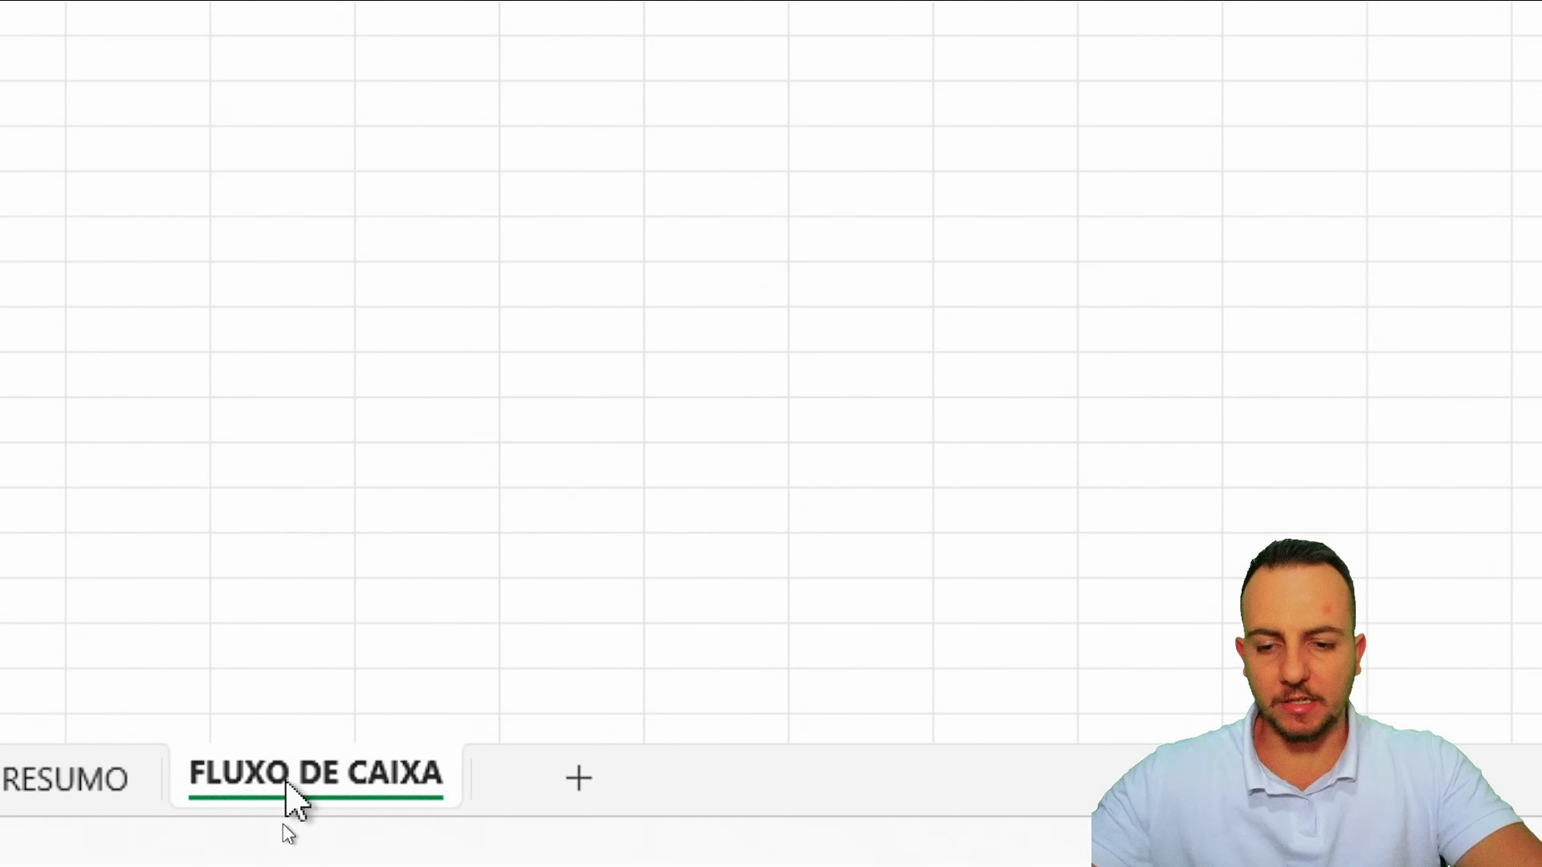
Rename the FLUXO DE CAIXA sheet as CONTROLE
right_click(288, 782)
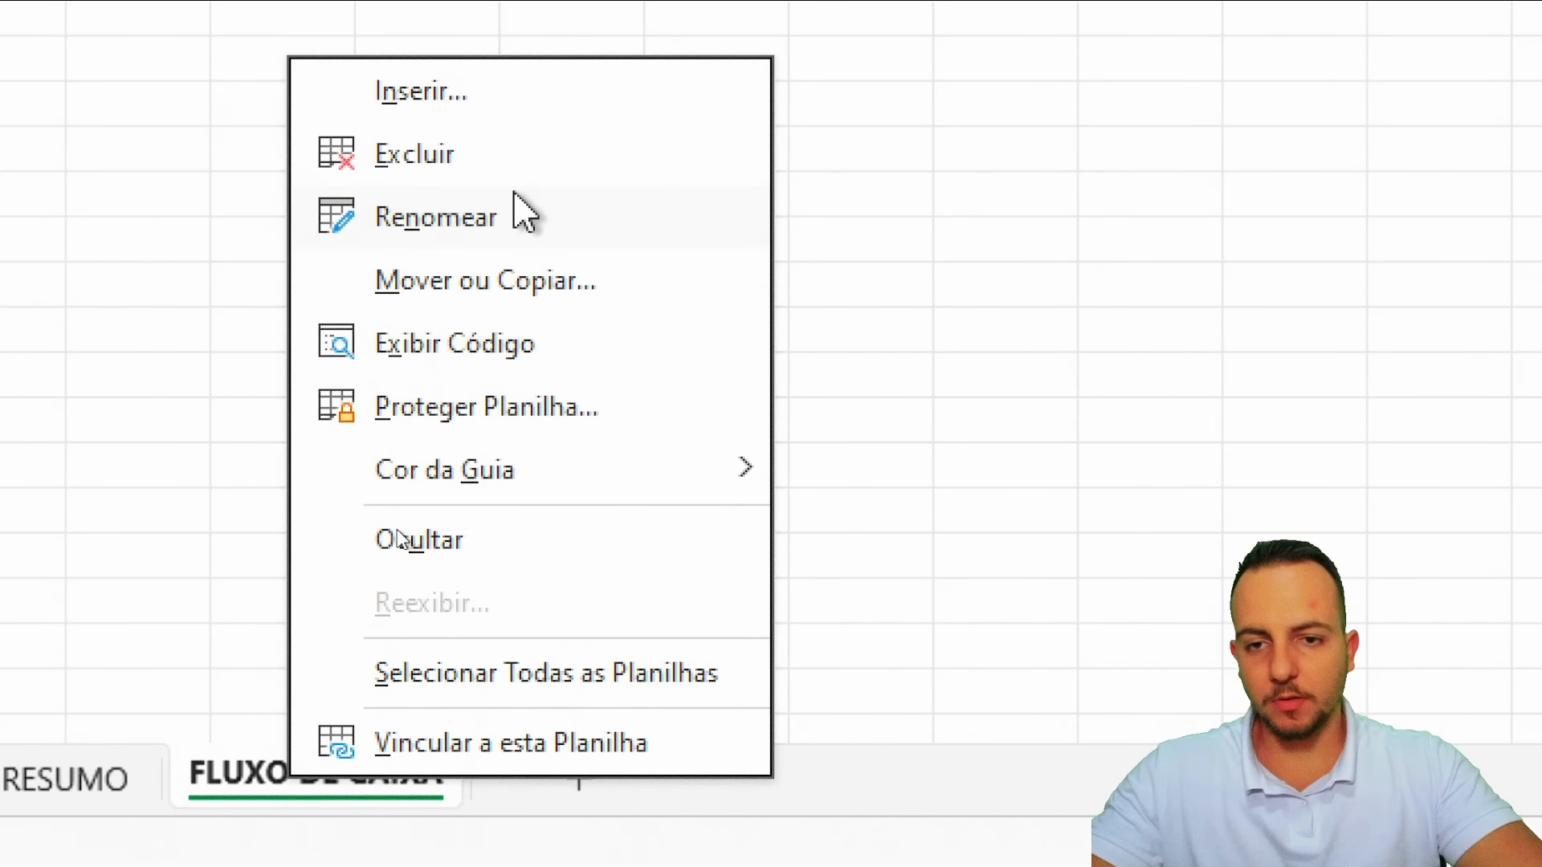
left_click(436, 216)
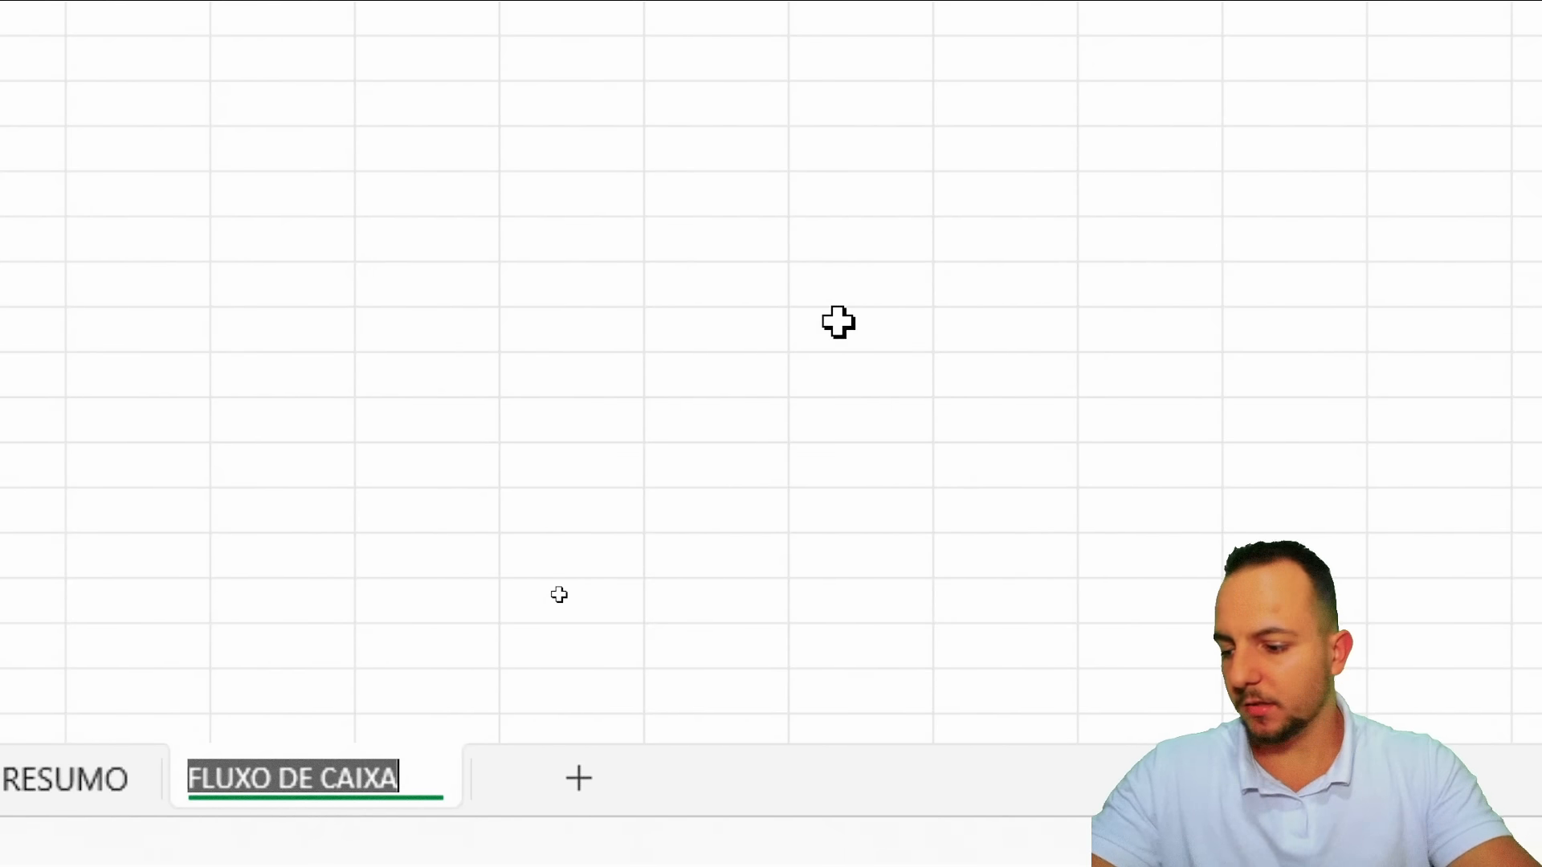
type("CONTROLE")
key("Return")
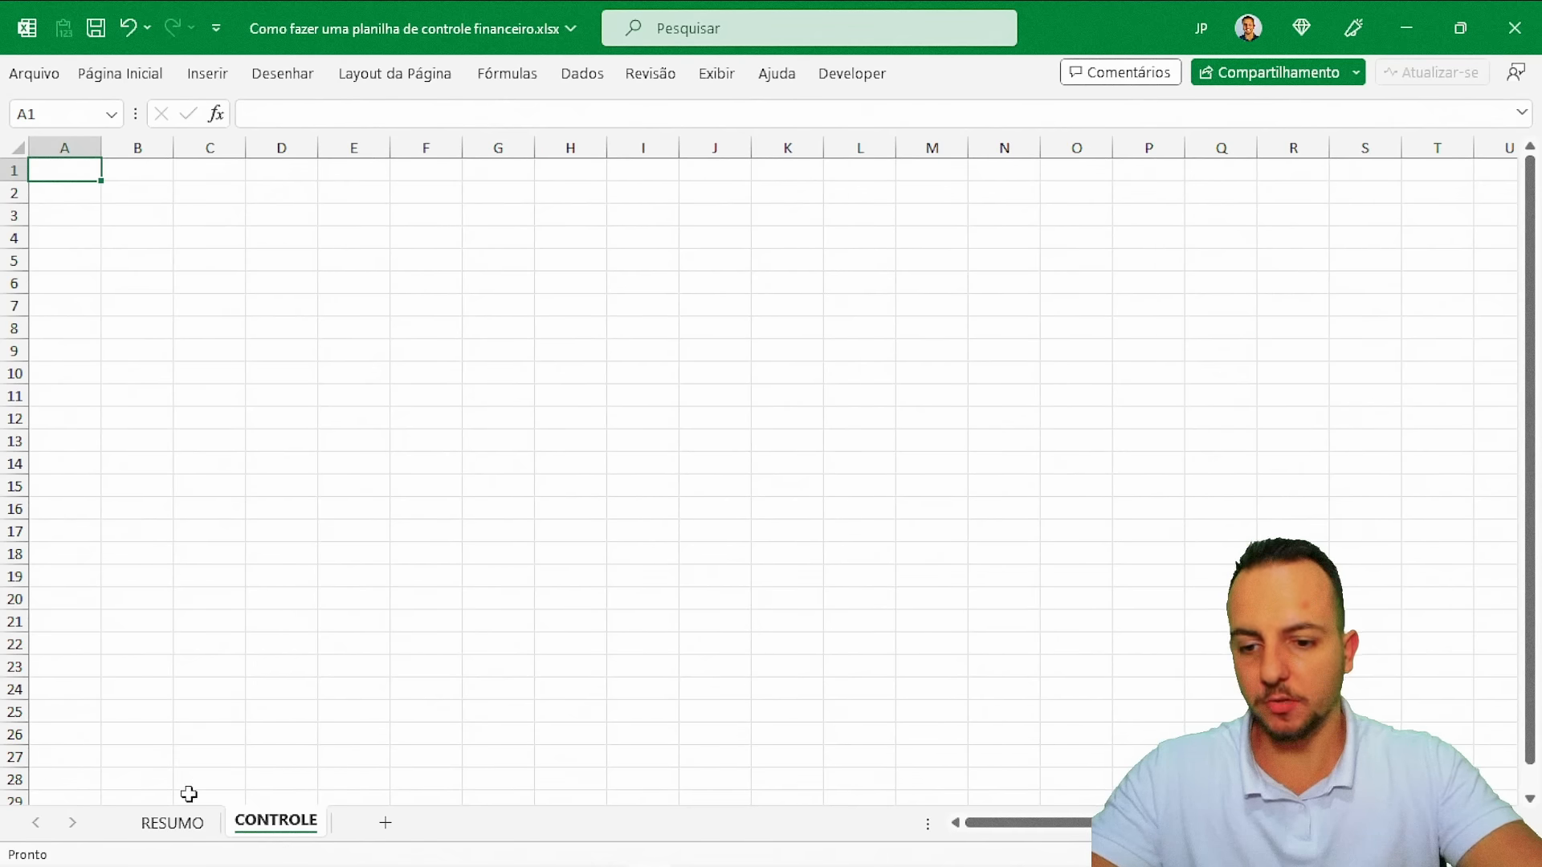
Copy the title from A1 of RESUMO into A1 of the CONTROLE sheet and change its text to CONTROLE
left_click(171, 827)
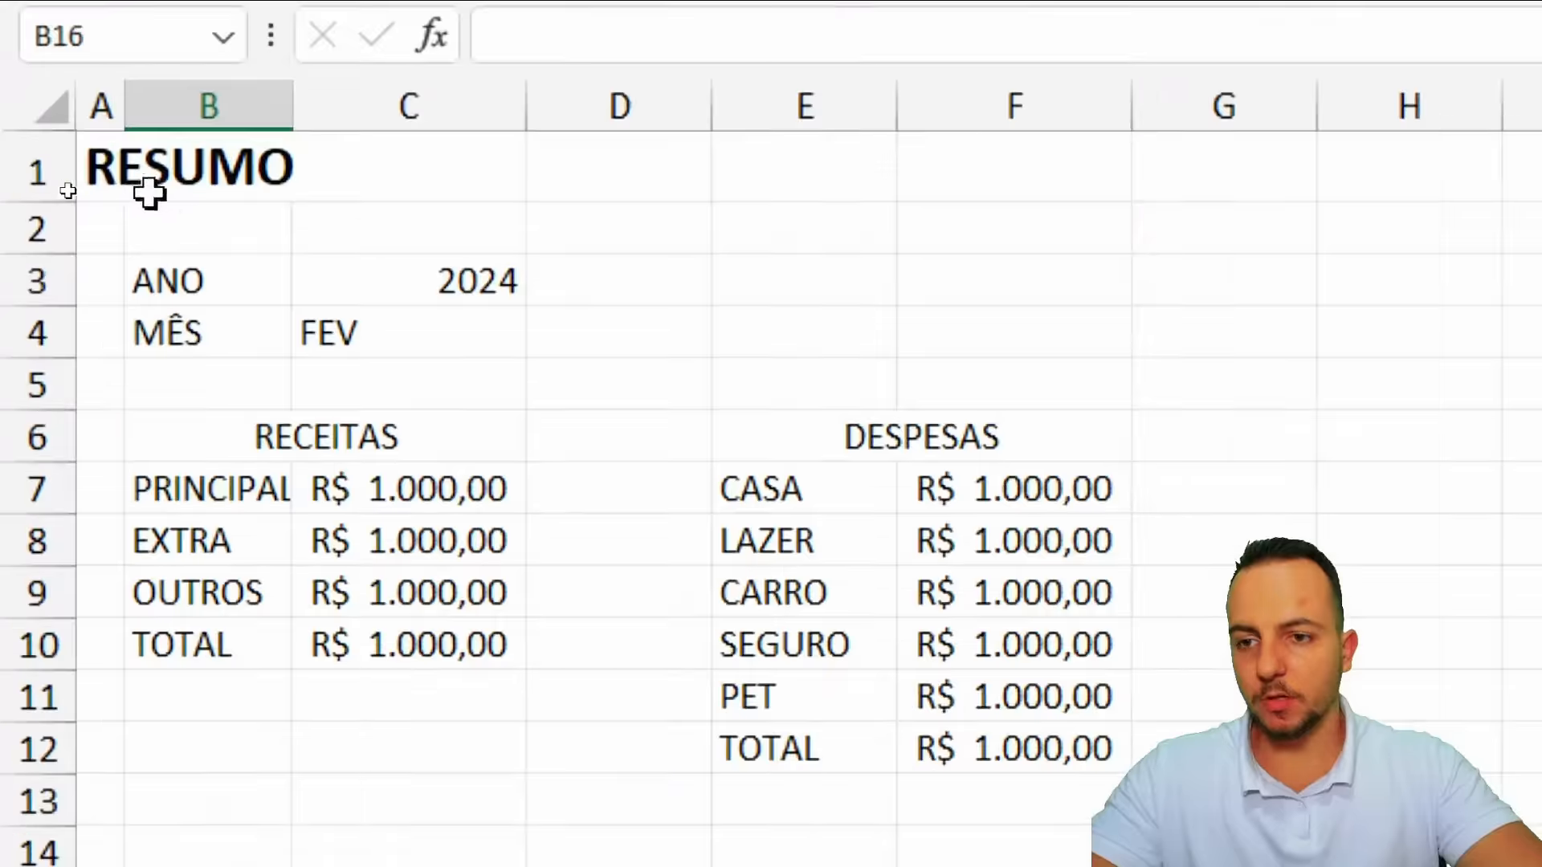
left_click(48, 183)
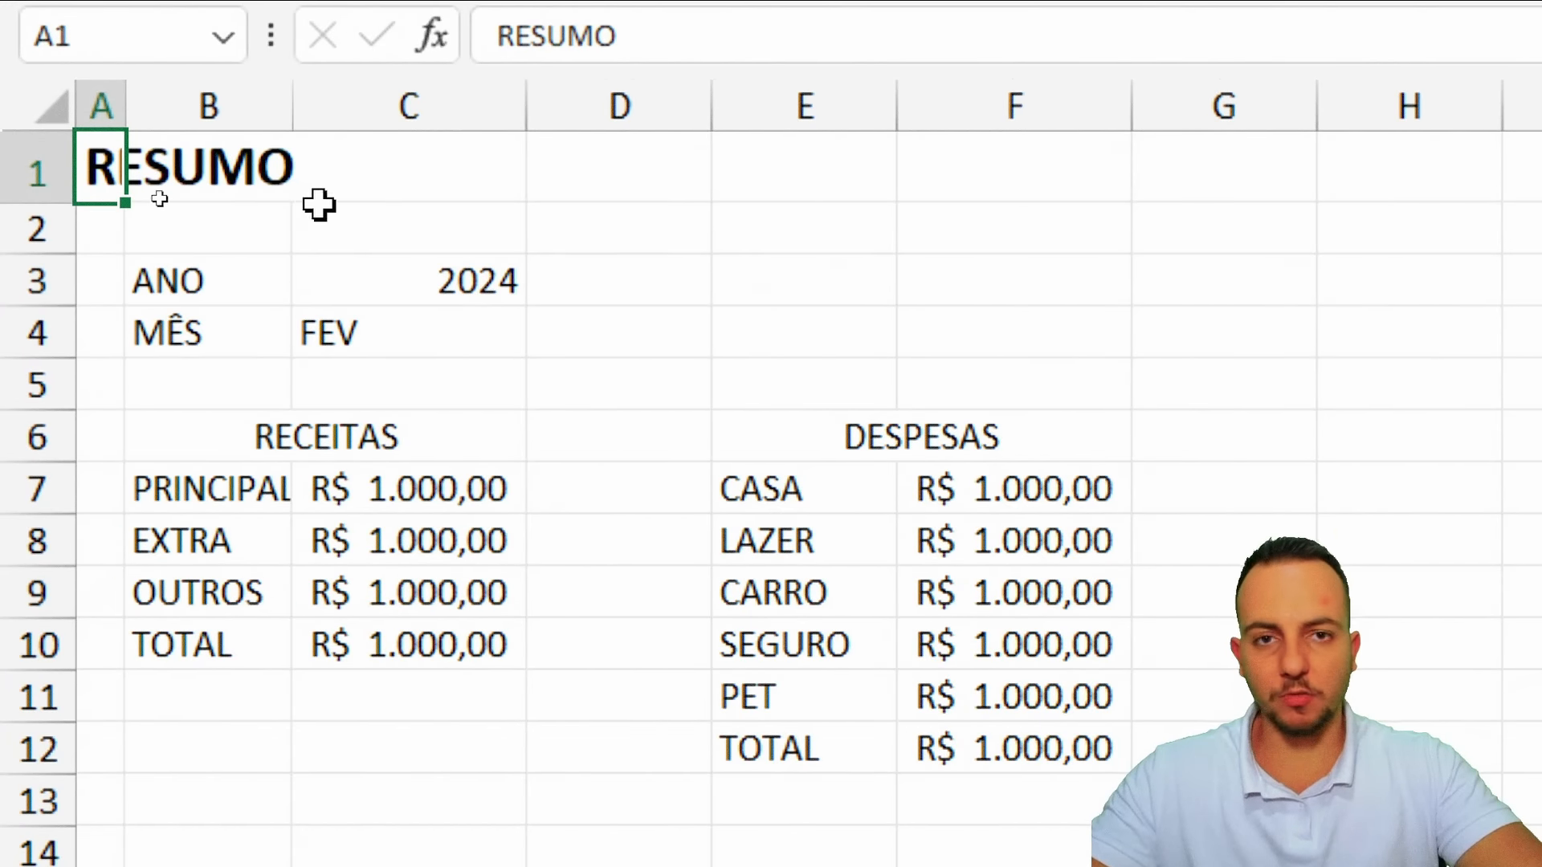
key("ctrl+c")
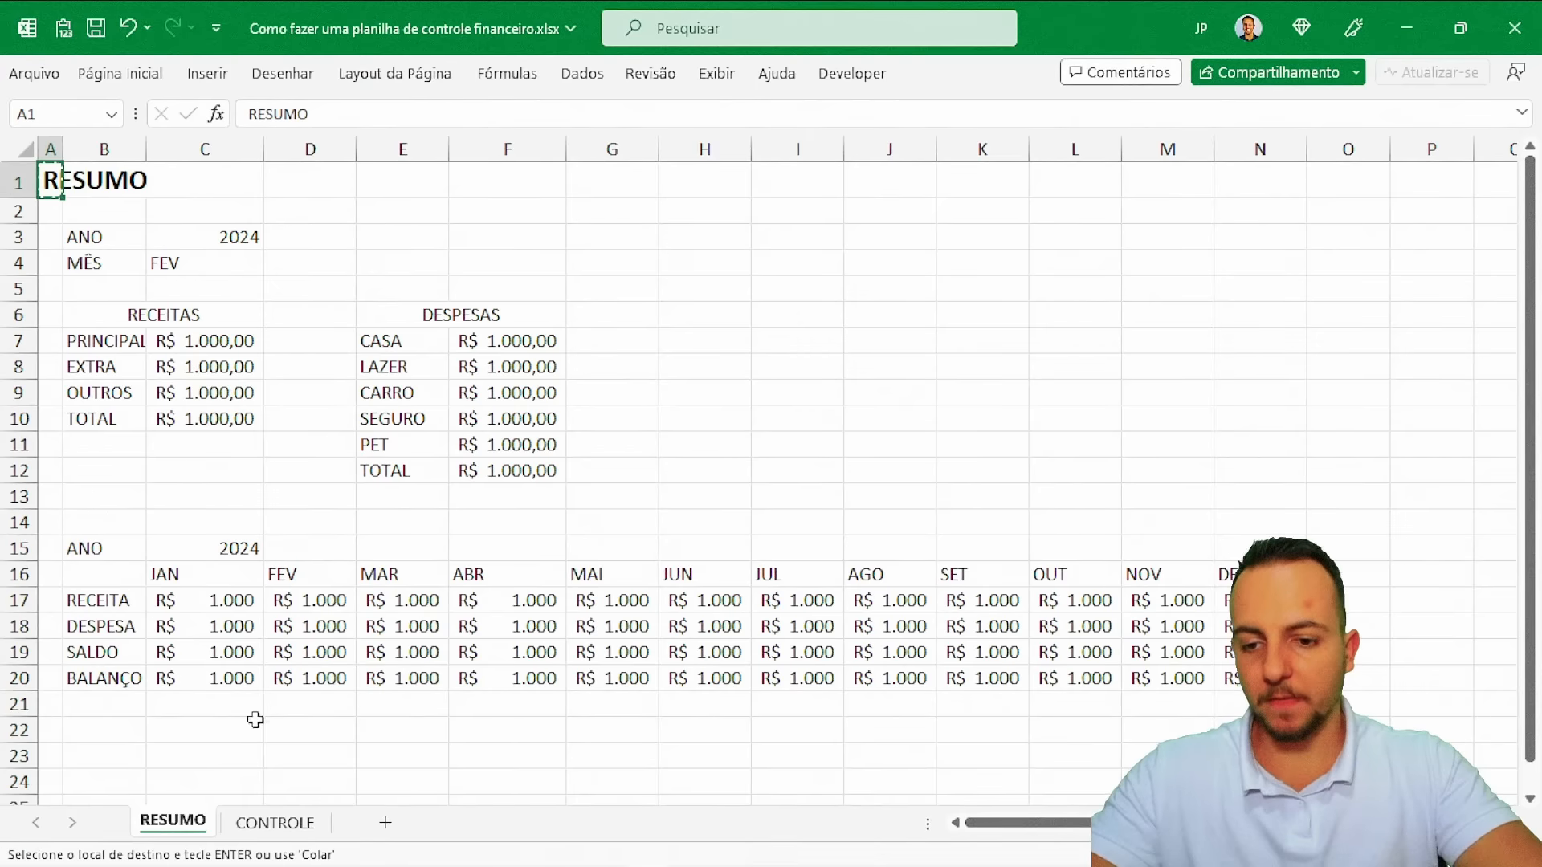
left_click(276, 823)
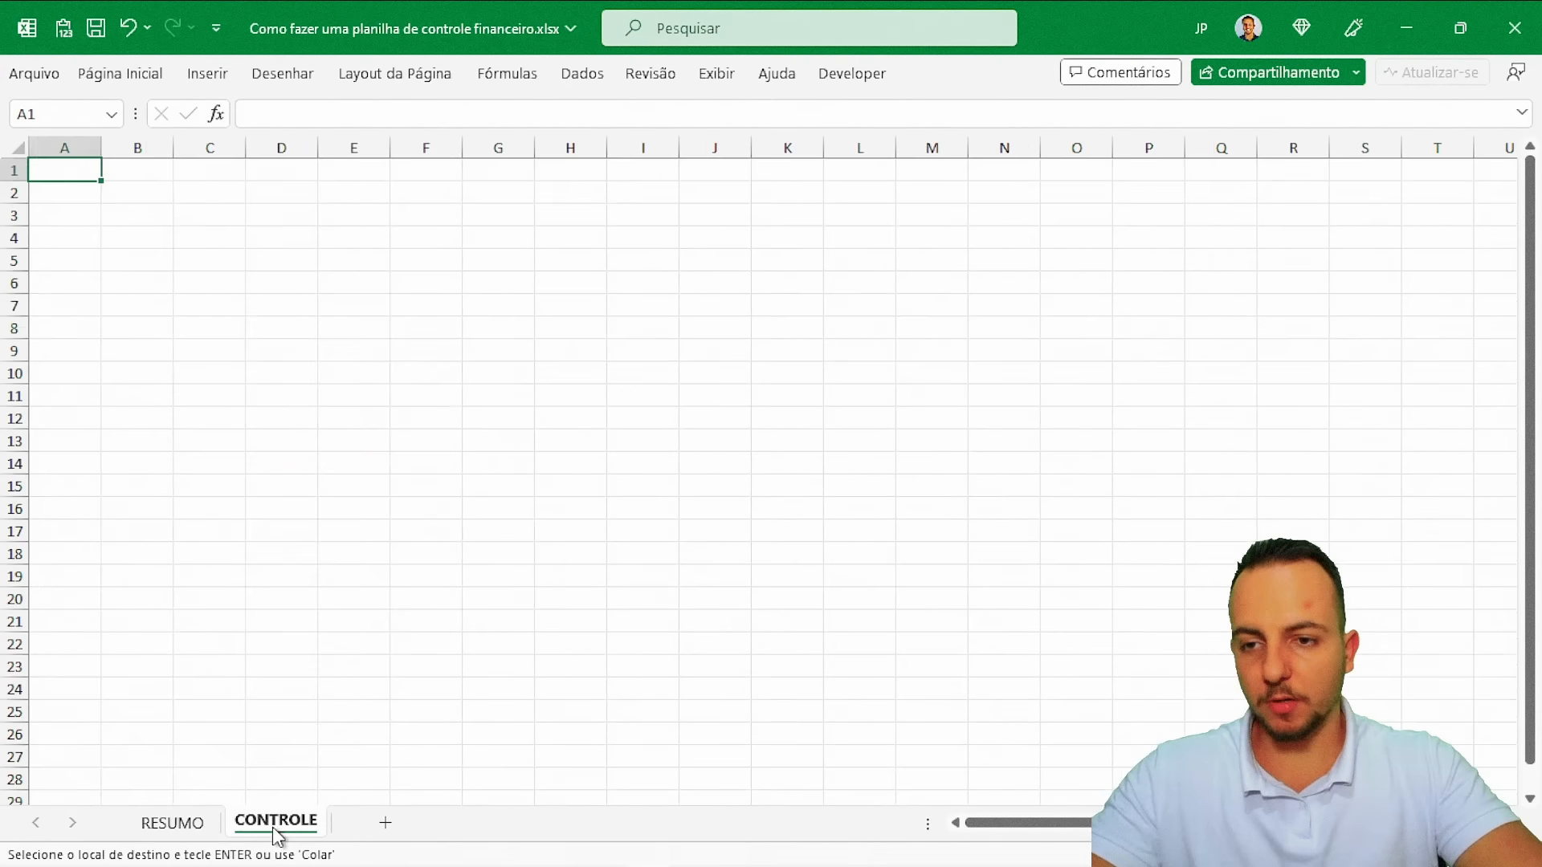
key("ctrl+v")
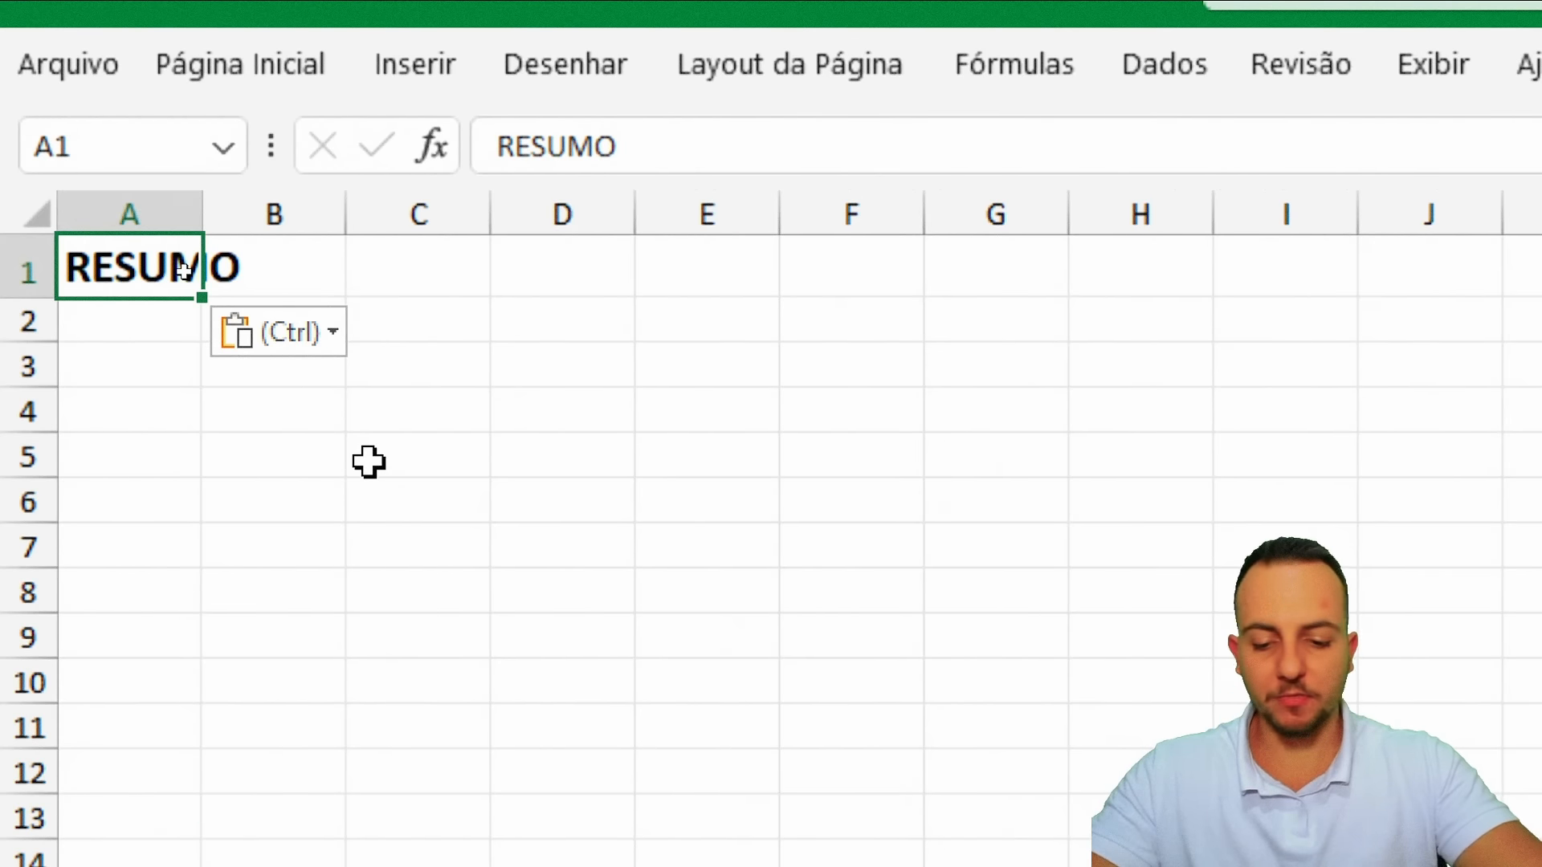
type("CONTROLE")
key("Return")
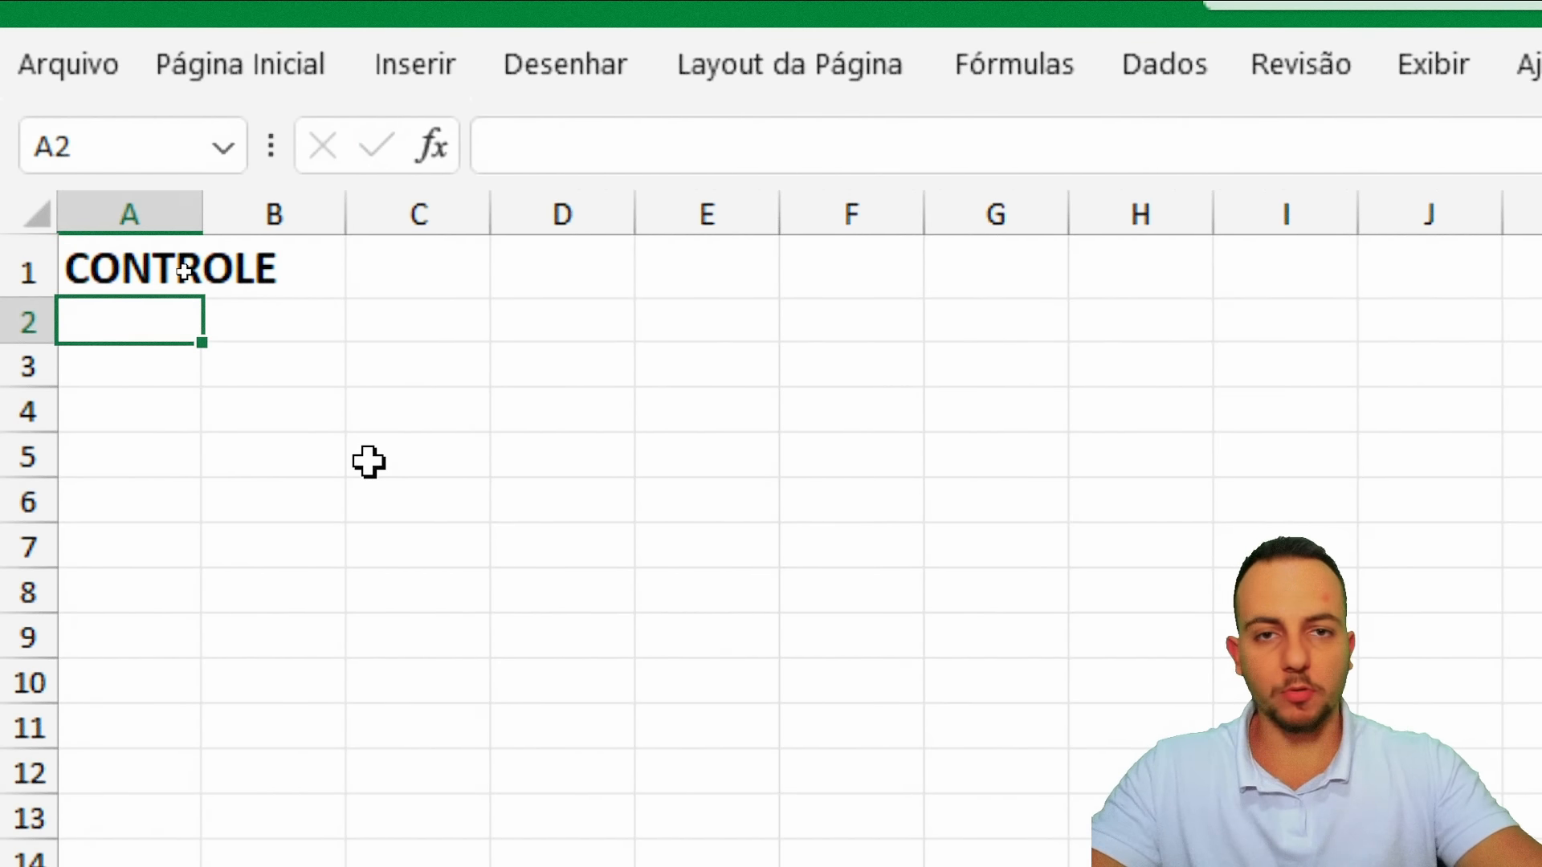
Narrow column A and enter the headers DATA, MÊS and ANO in B3:D3
left_click_drag(203, 210, 104, 241)
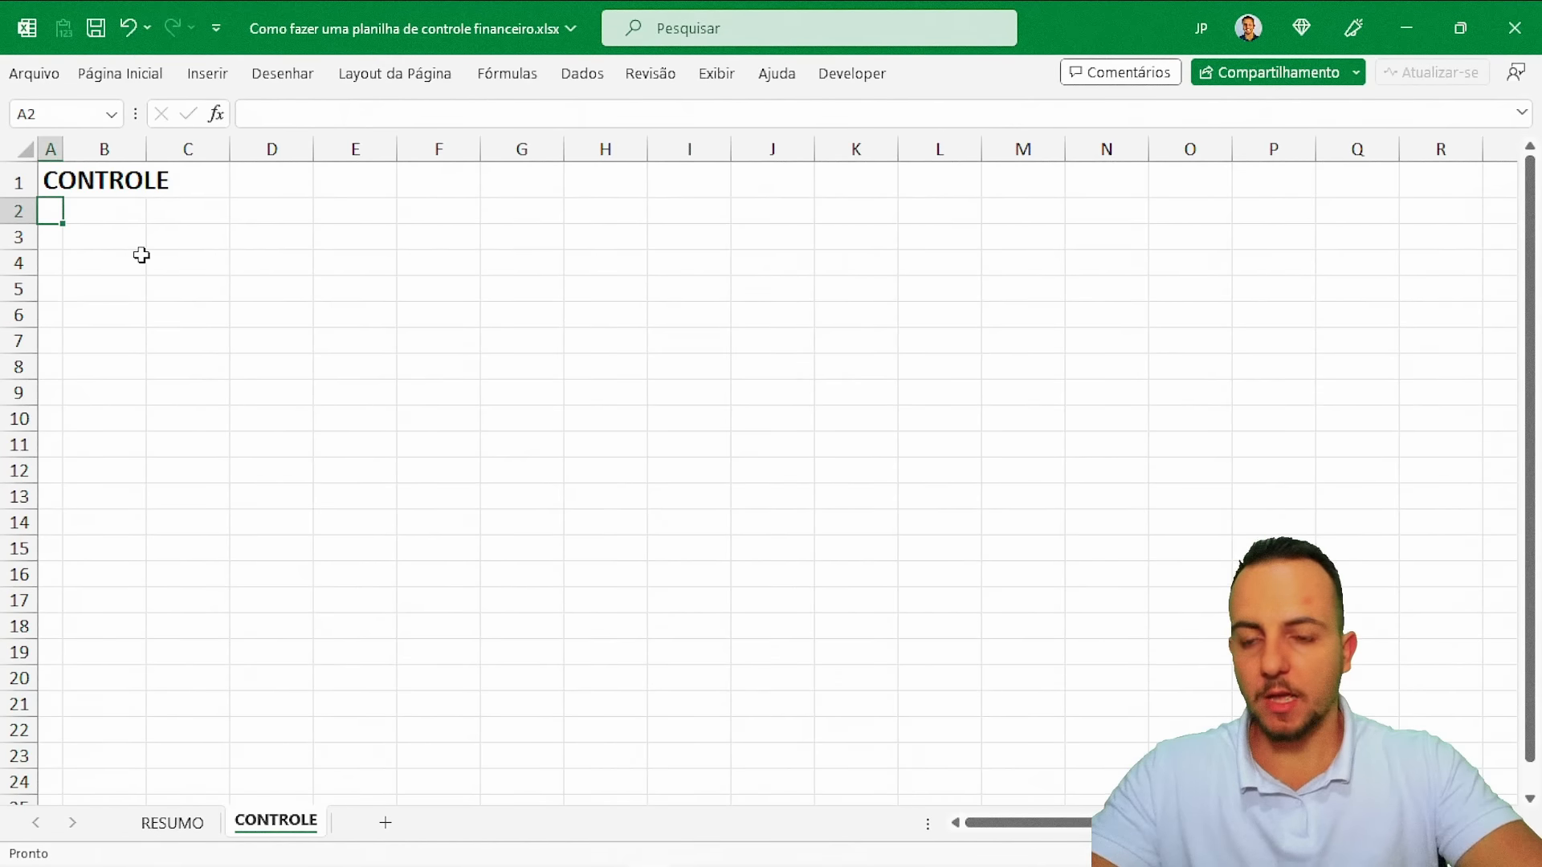
left_click(29, 236)
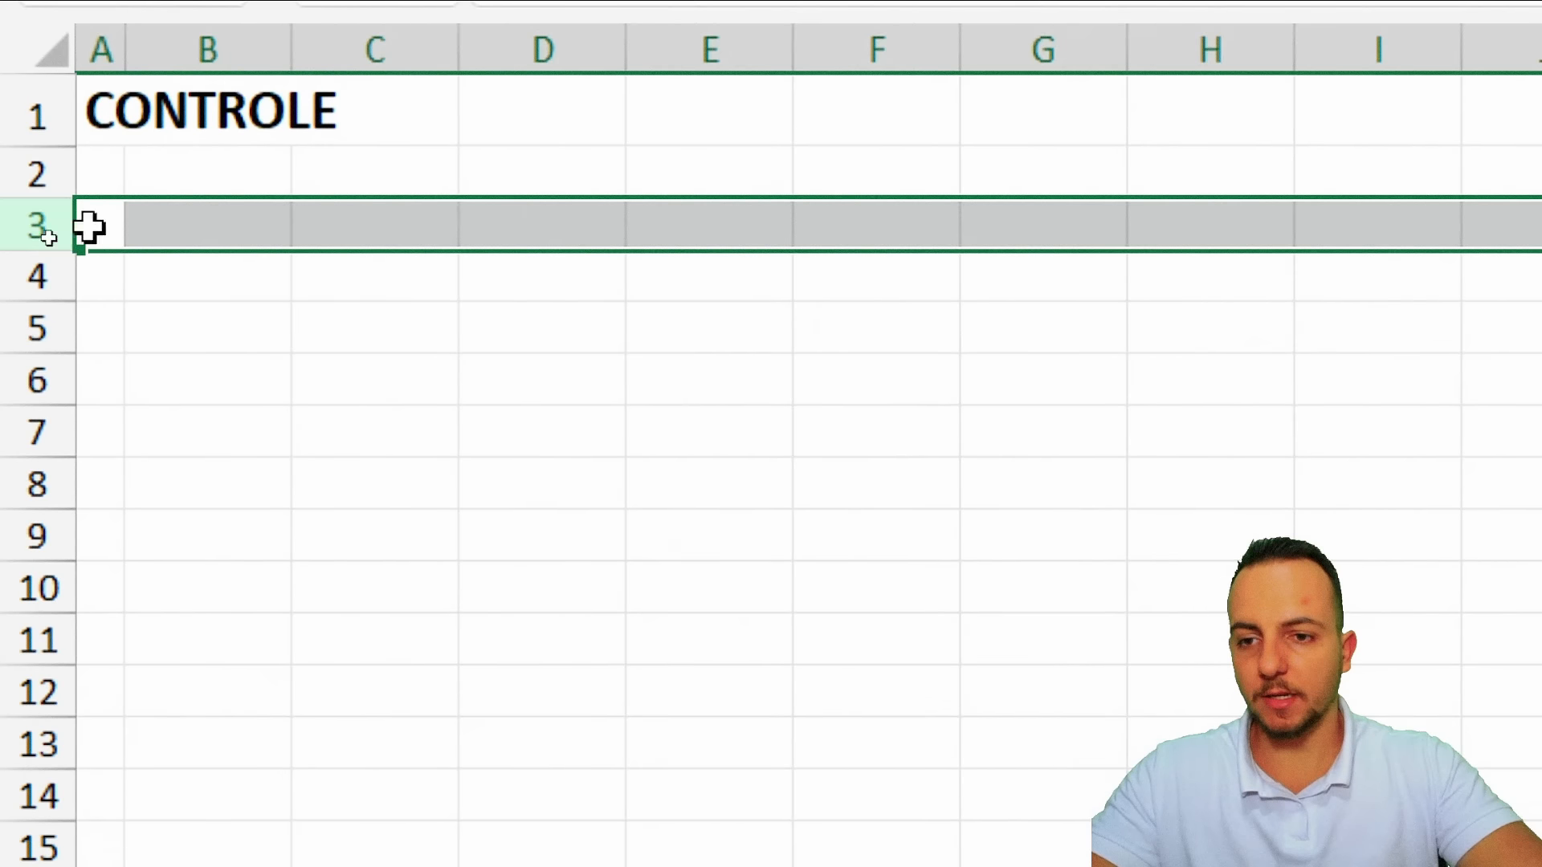
left_click(172, 233)
type("DATA")
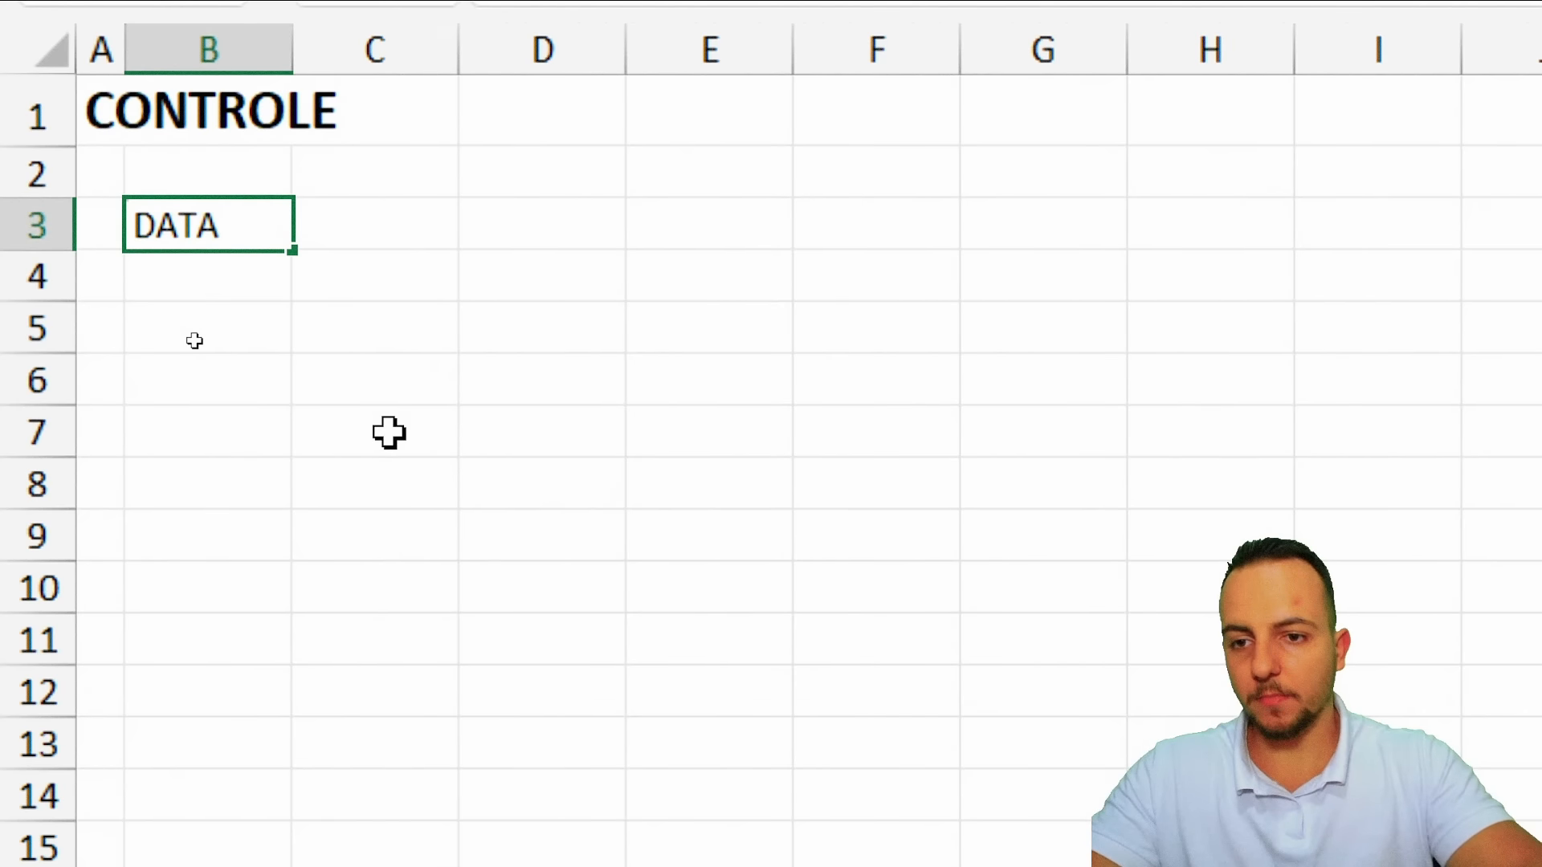
key("Tab")
type("MÊS")
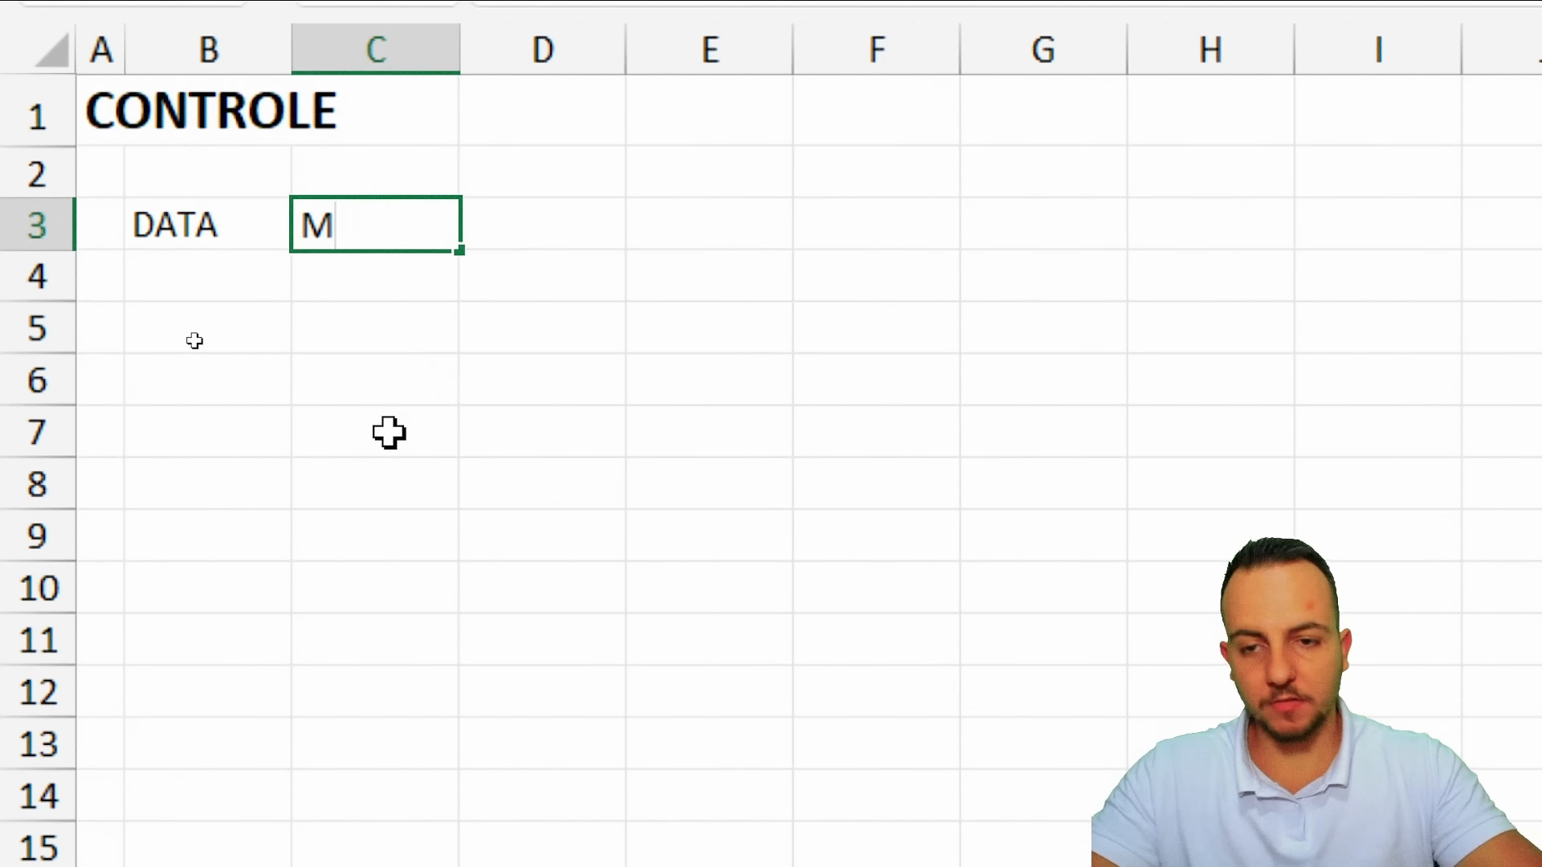
key("Tab")
type("ANO")
key("Tab")
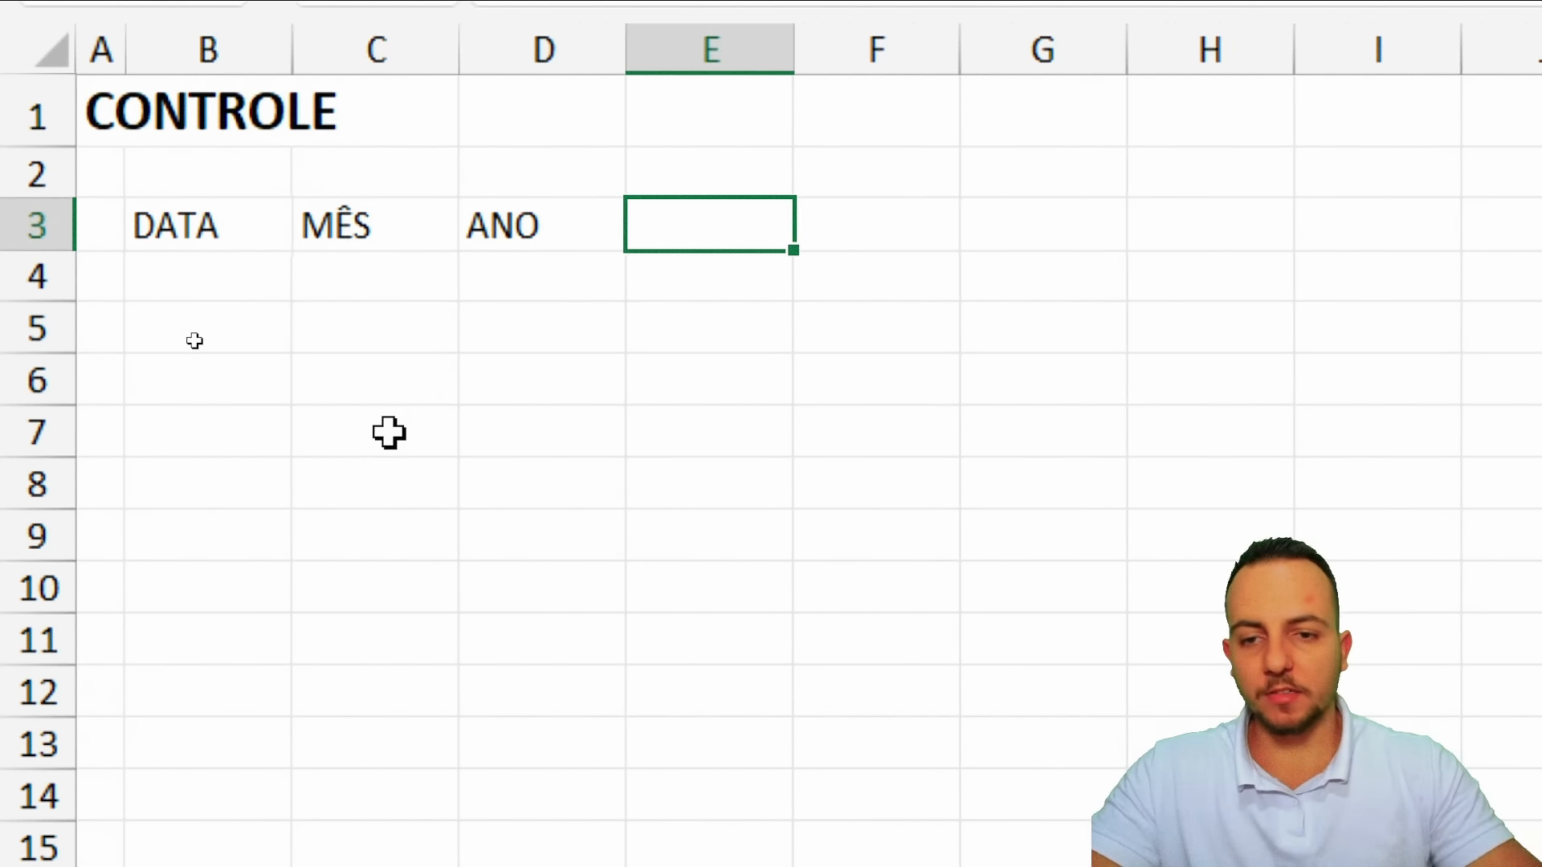
Add the headers TIPO and CATEGORIA in E3 and F3
left_click_drag(399, 55, 498, 51)
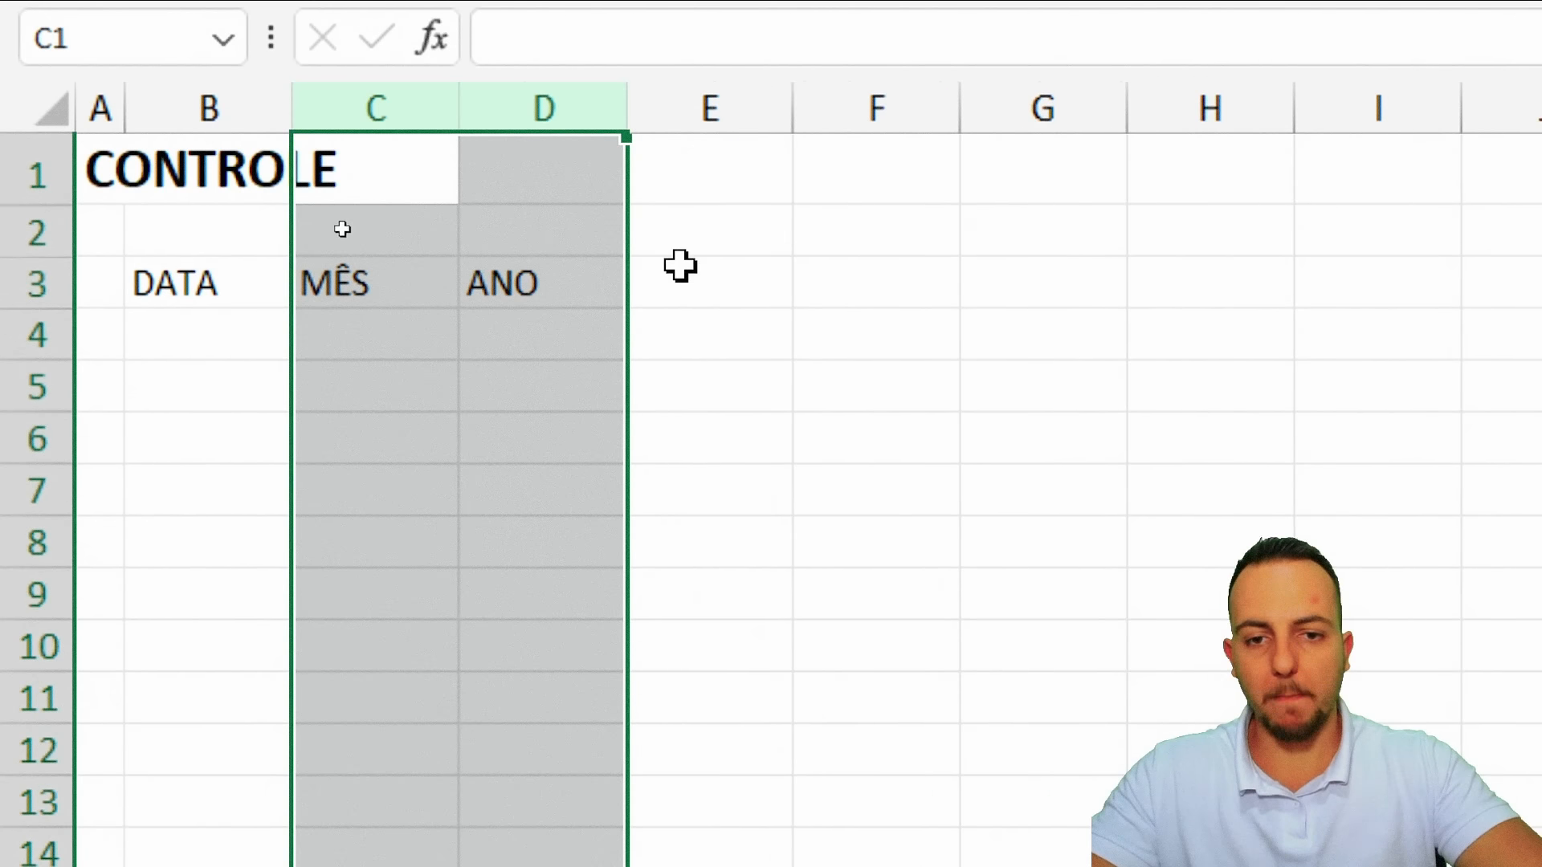
left_click(675, 270)
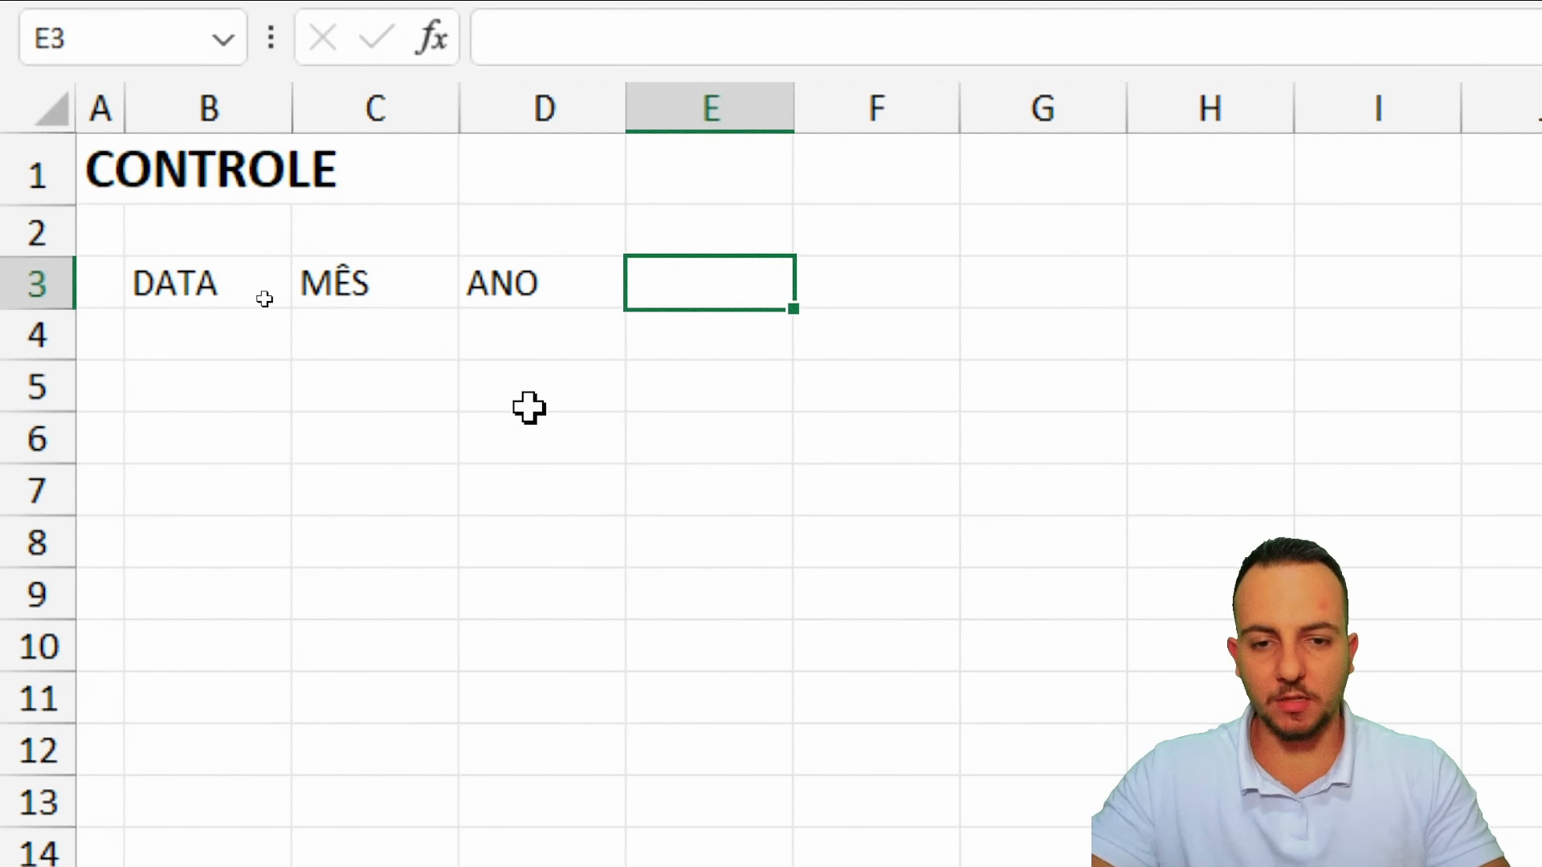
type("TIPO")
key("Tab")
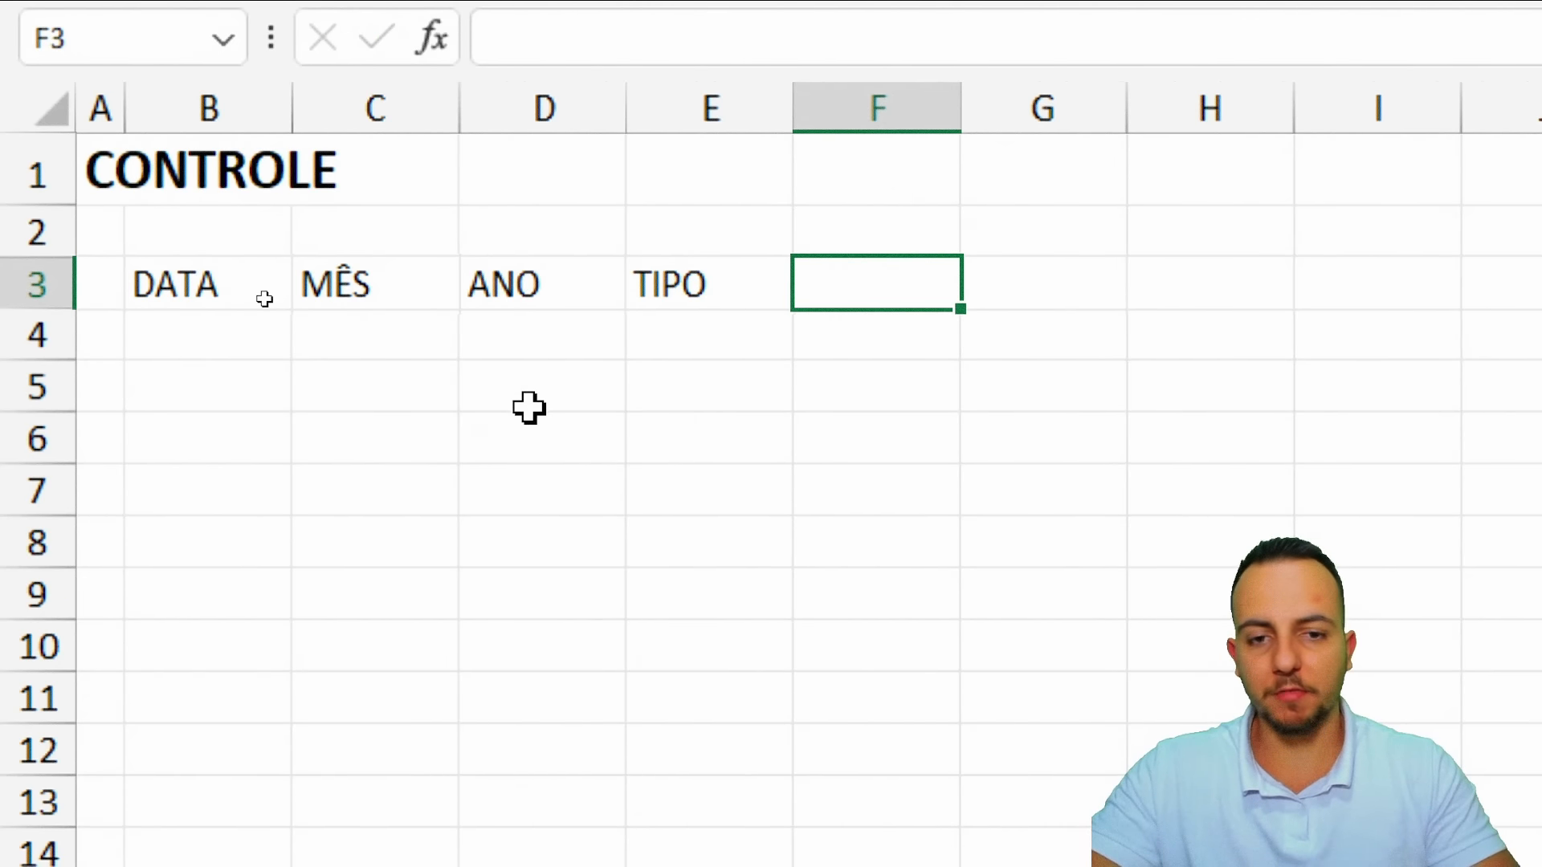
type("CATEGORIA")
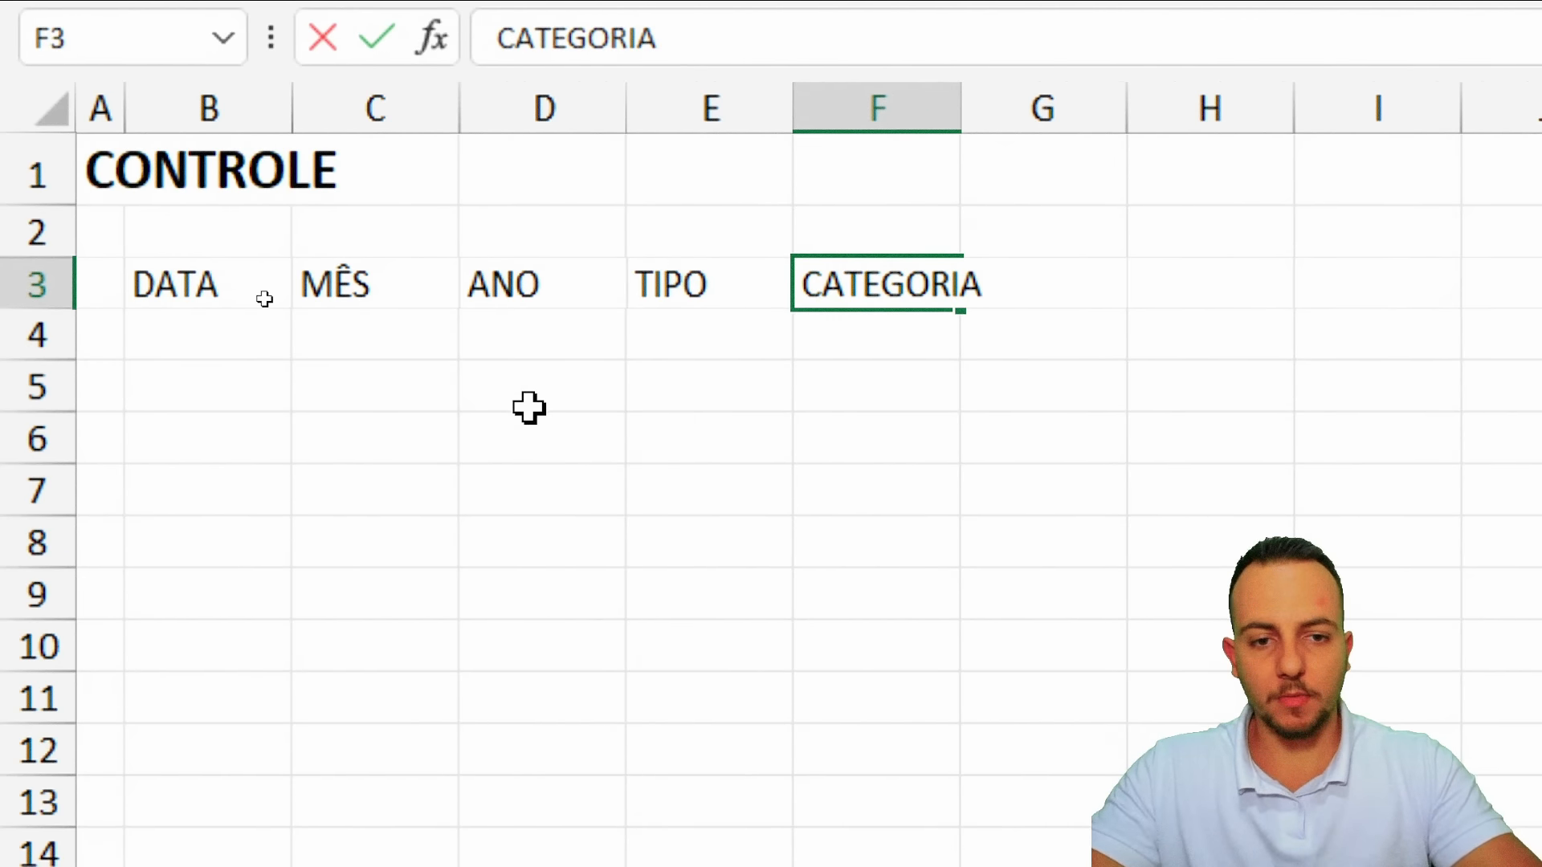
key("Tab")
key("ctrl+2")
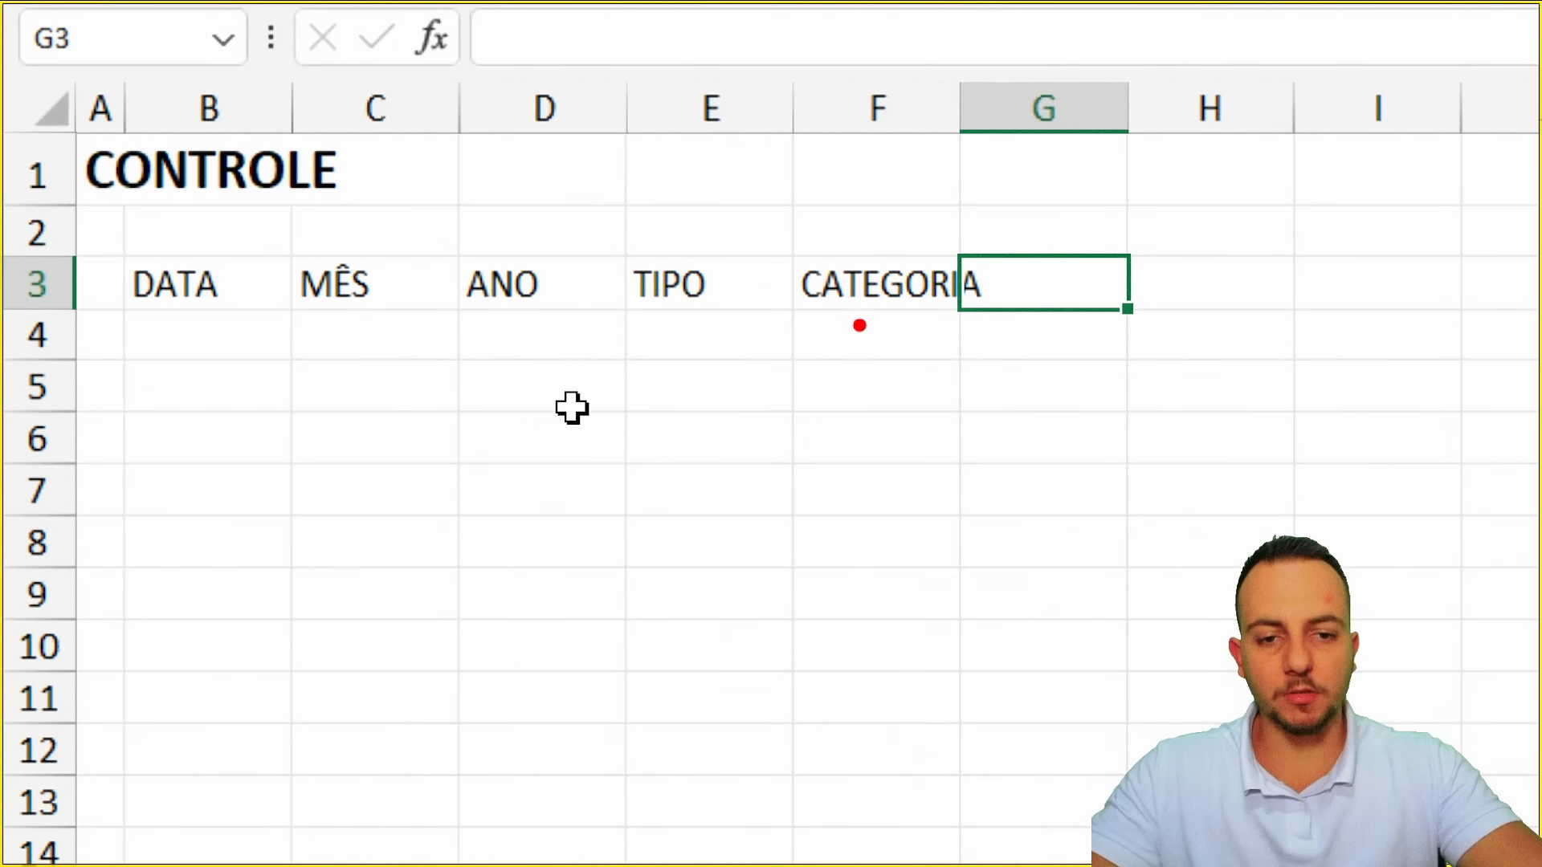
mouse_move(800, 309)
left_mouse_down()
mouse_move(992, 377)
mouse_move(971, 368)
left_mouse_up()
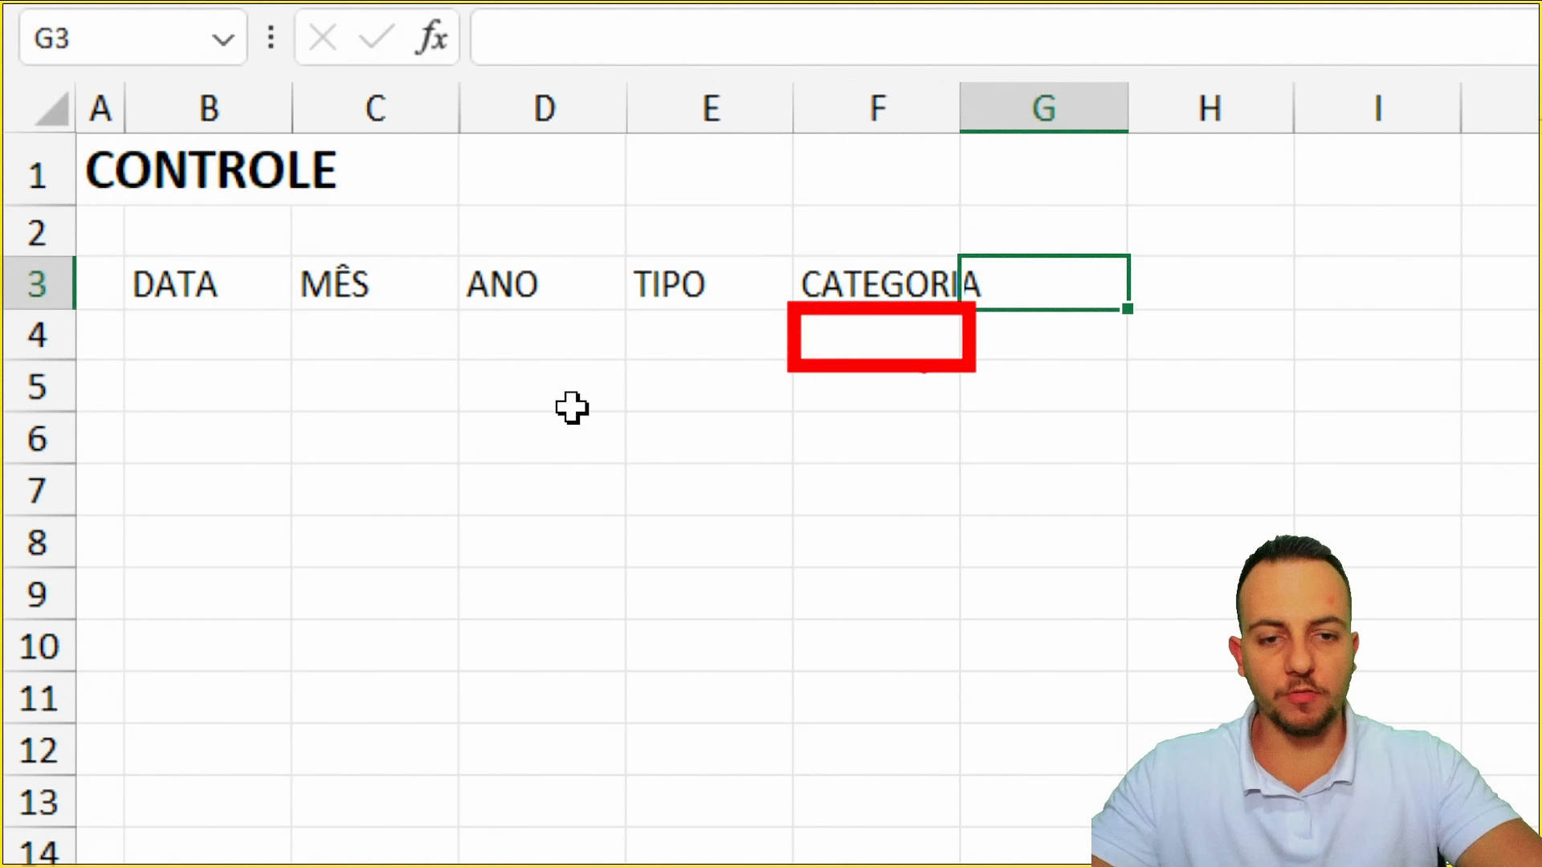
left_click_drag(669, 369, 1221, 689)
left_click_drag(819, 420, 961, 420)
left_click_drag(814, 480, 975, 480)
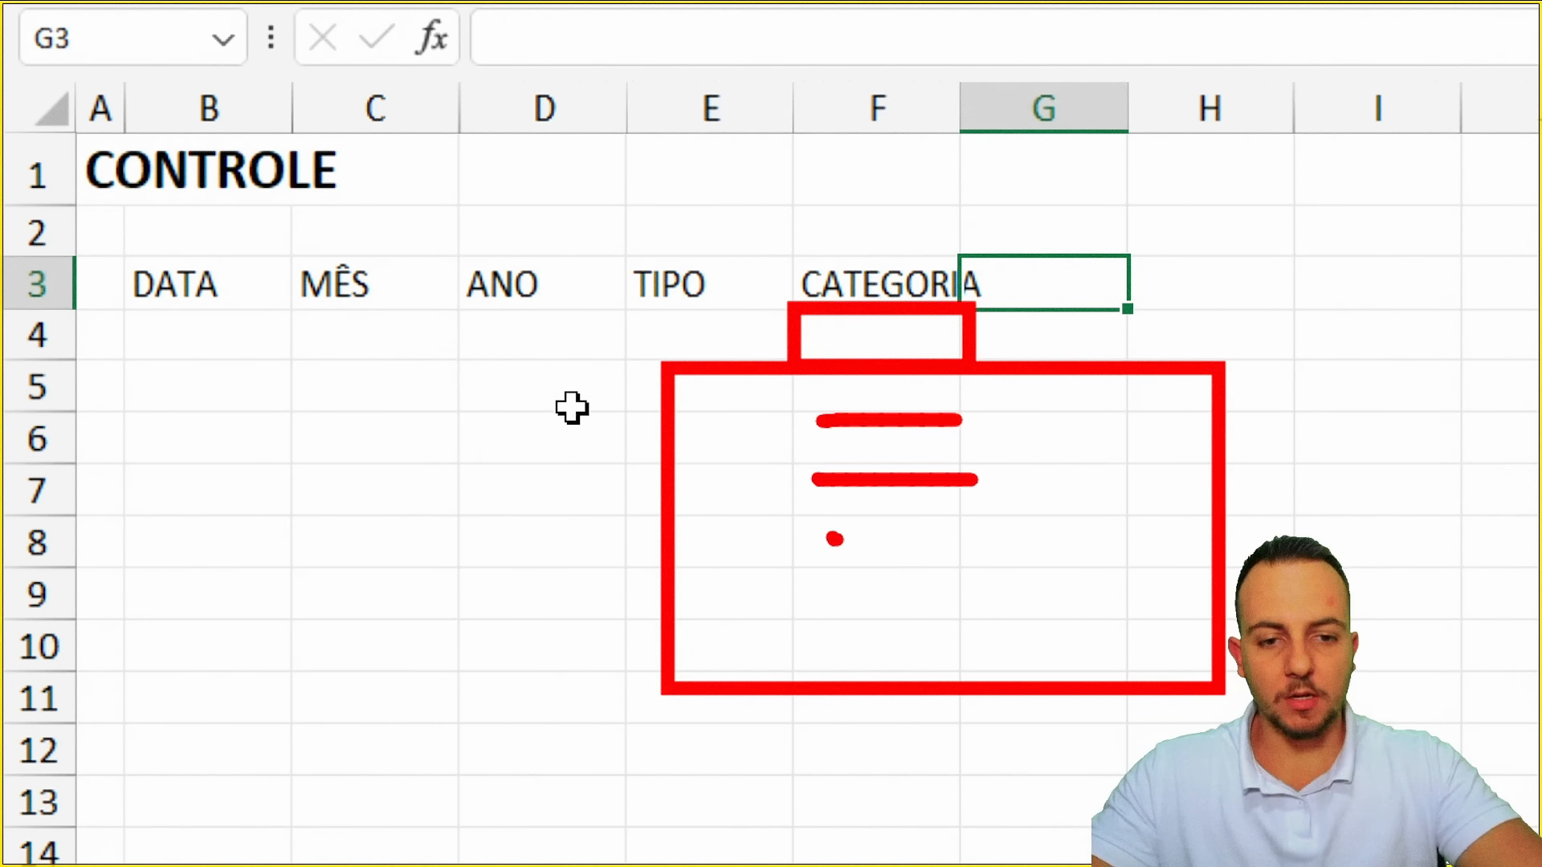
left_click_drag(829, 538, 961, 539)
left_click_drag(832, 611, 961, 610)
left_click_drag(848, 649, 985, 655)
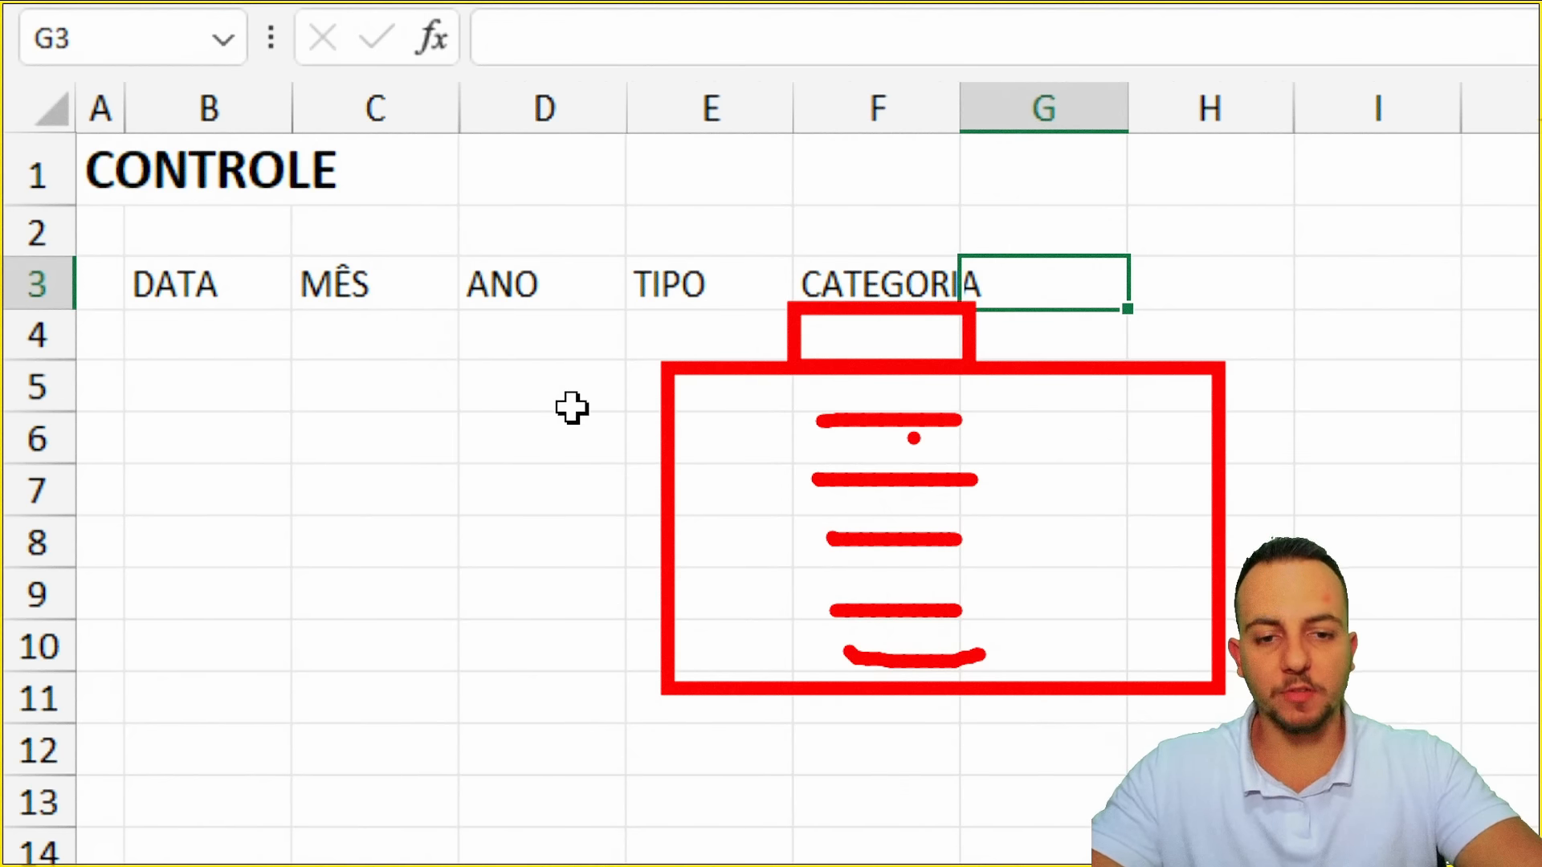
key("Escape")
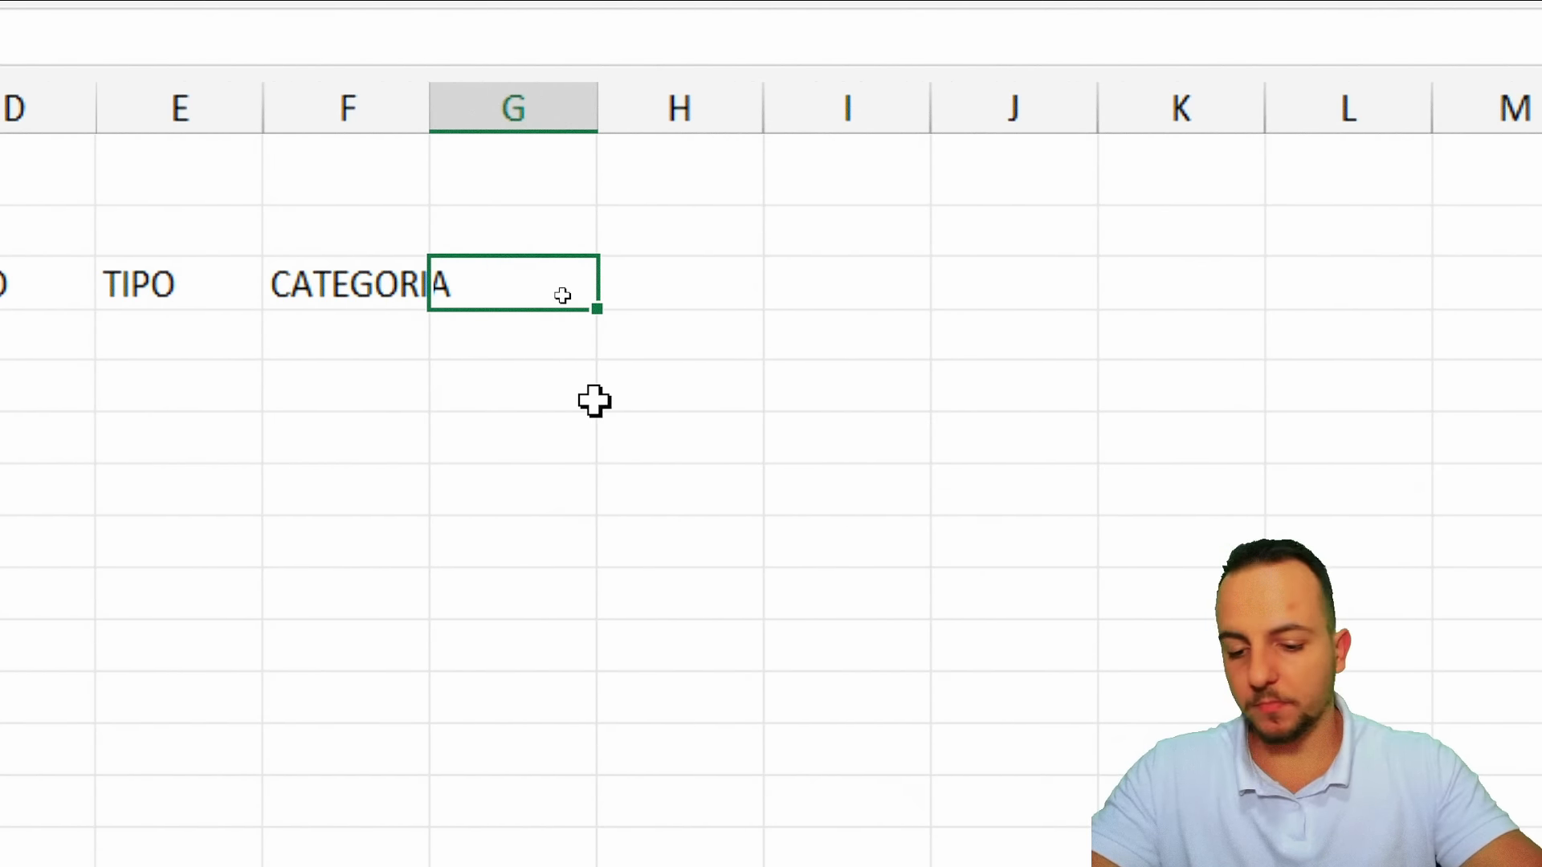
Complete the header row with DESCRIÇÃO, VALOR and OBSERVAÇÃO in G3:I3
type("RIÇÃO")
key("Tab")
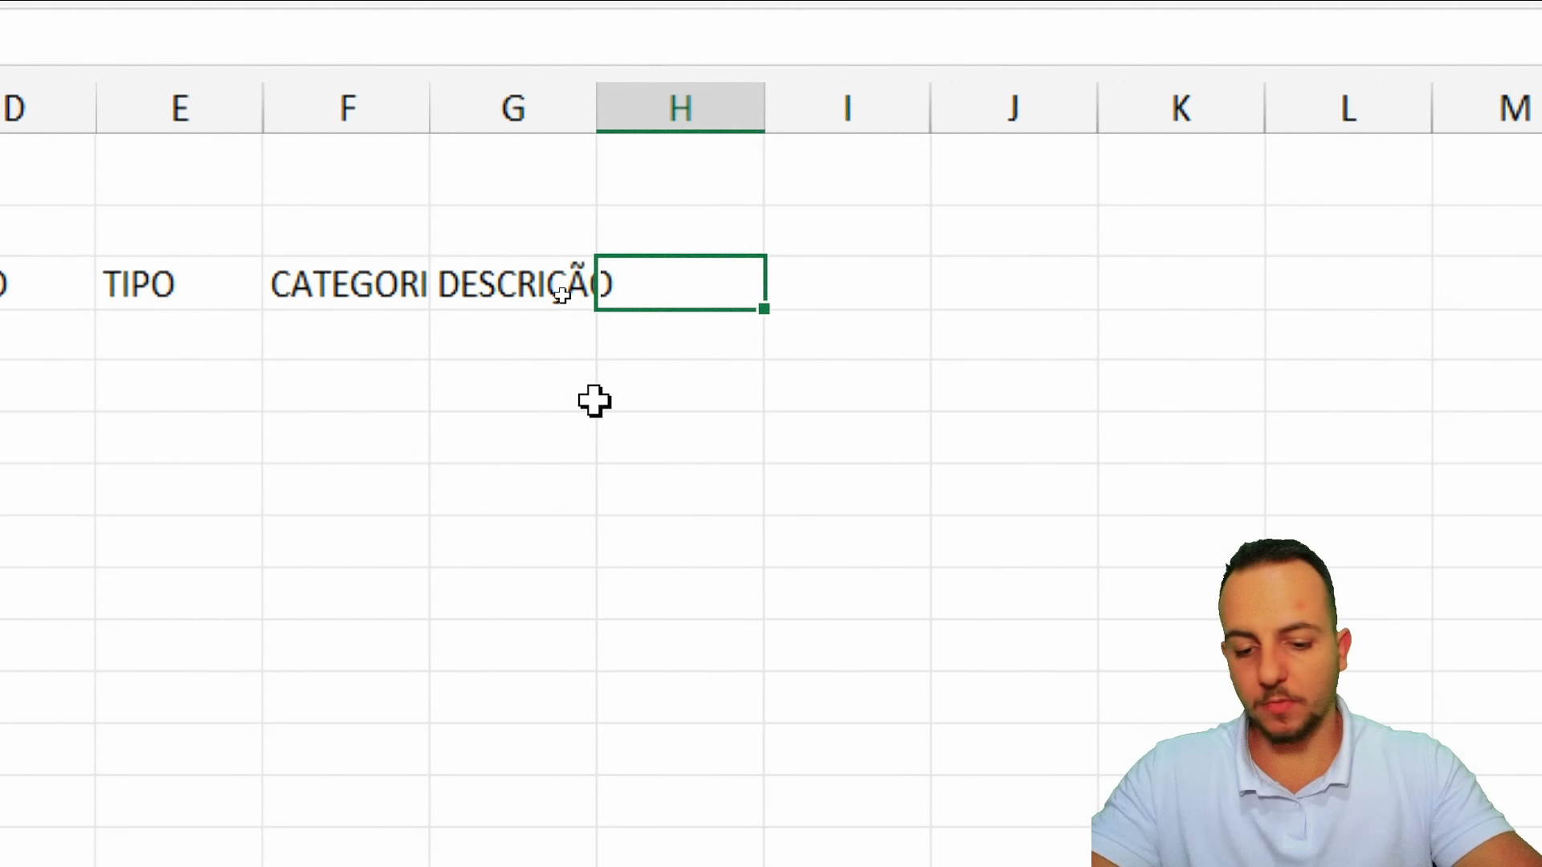
type("VALOR")
key("Tab")
type("OBS")
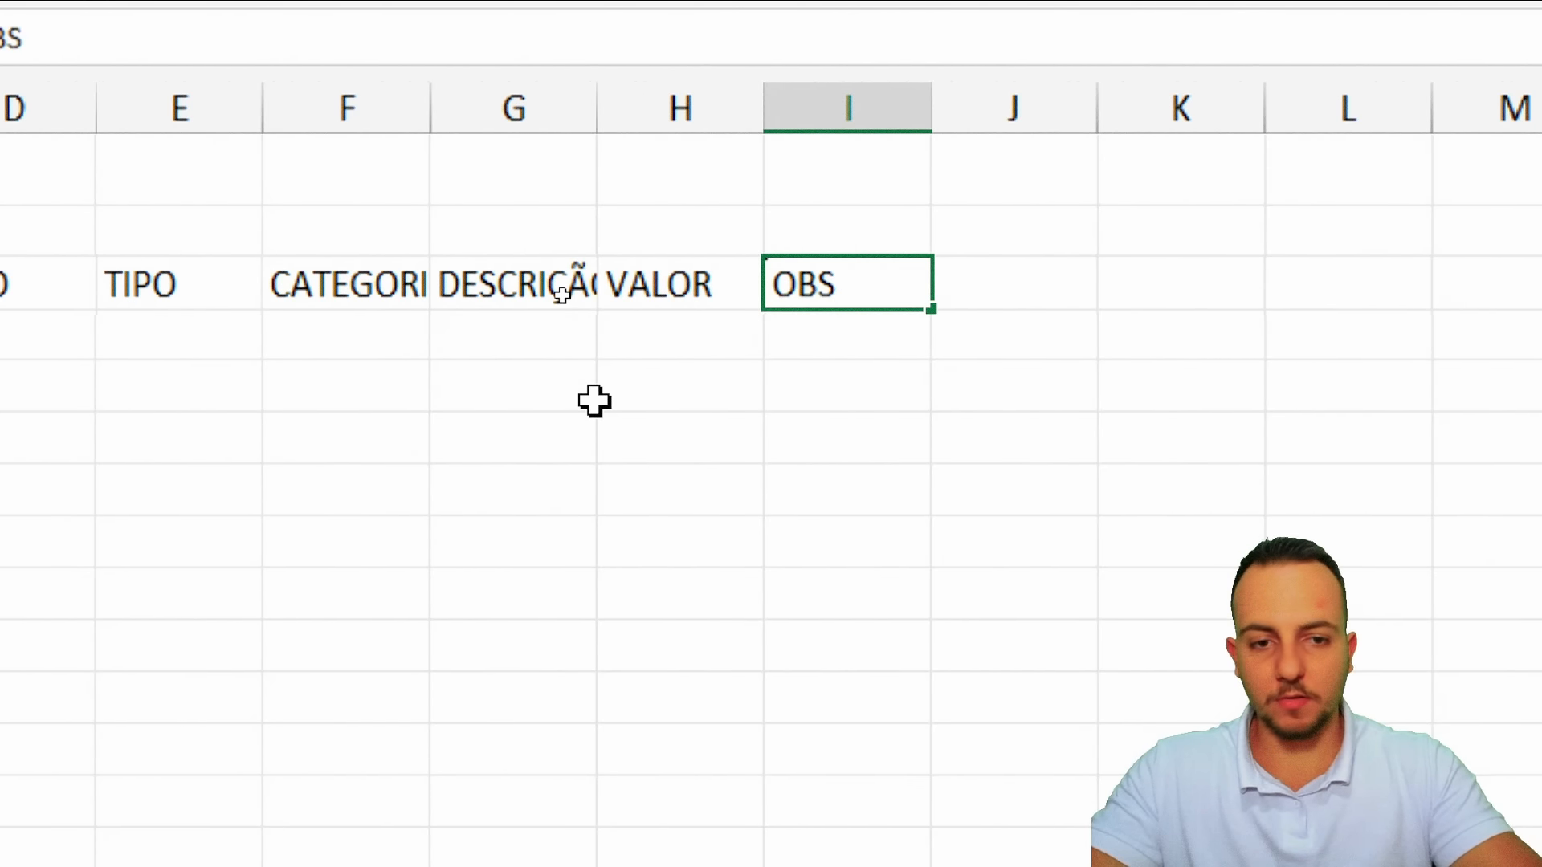
type("ERVAÇÃO")
key("Return")
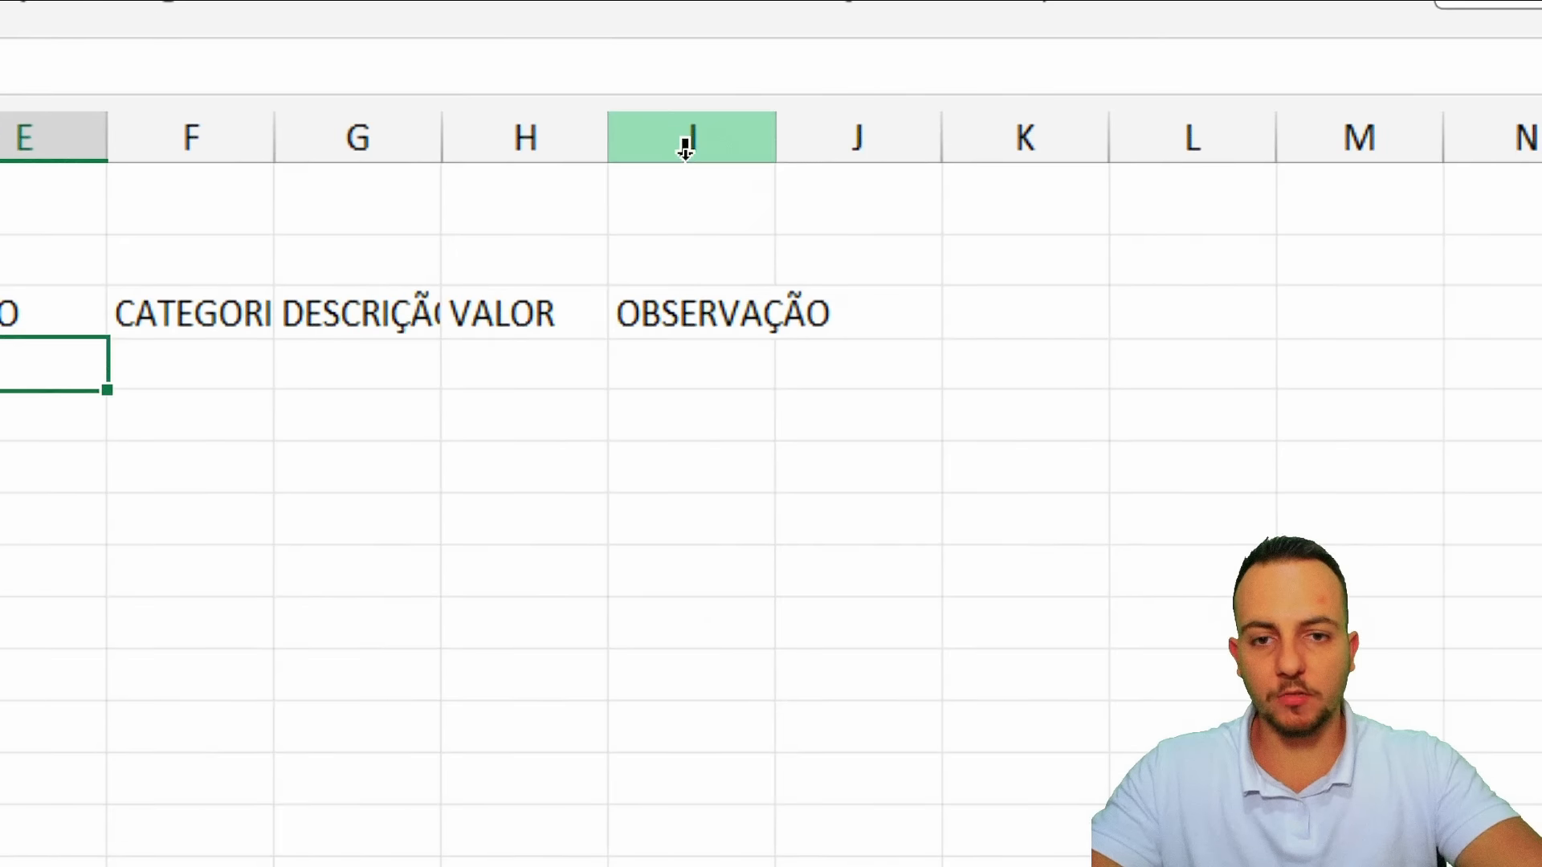
Widen columns B through I equally so that every header fits in its cell
left_click_drag(688, 152, 178, 156)
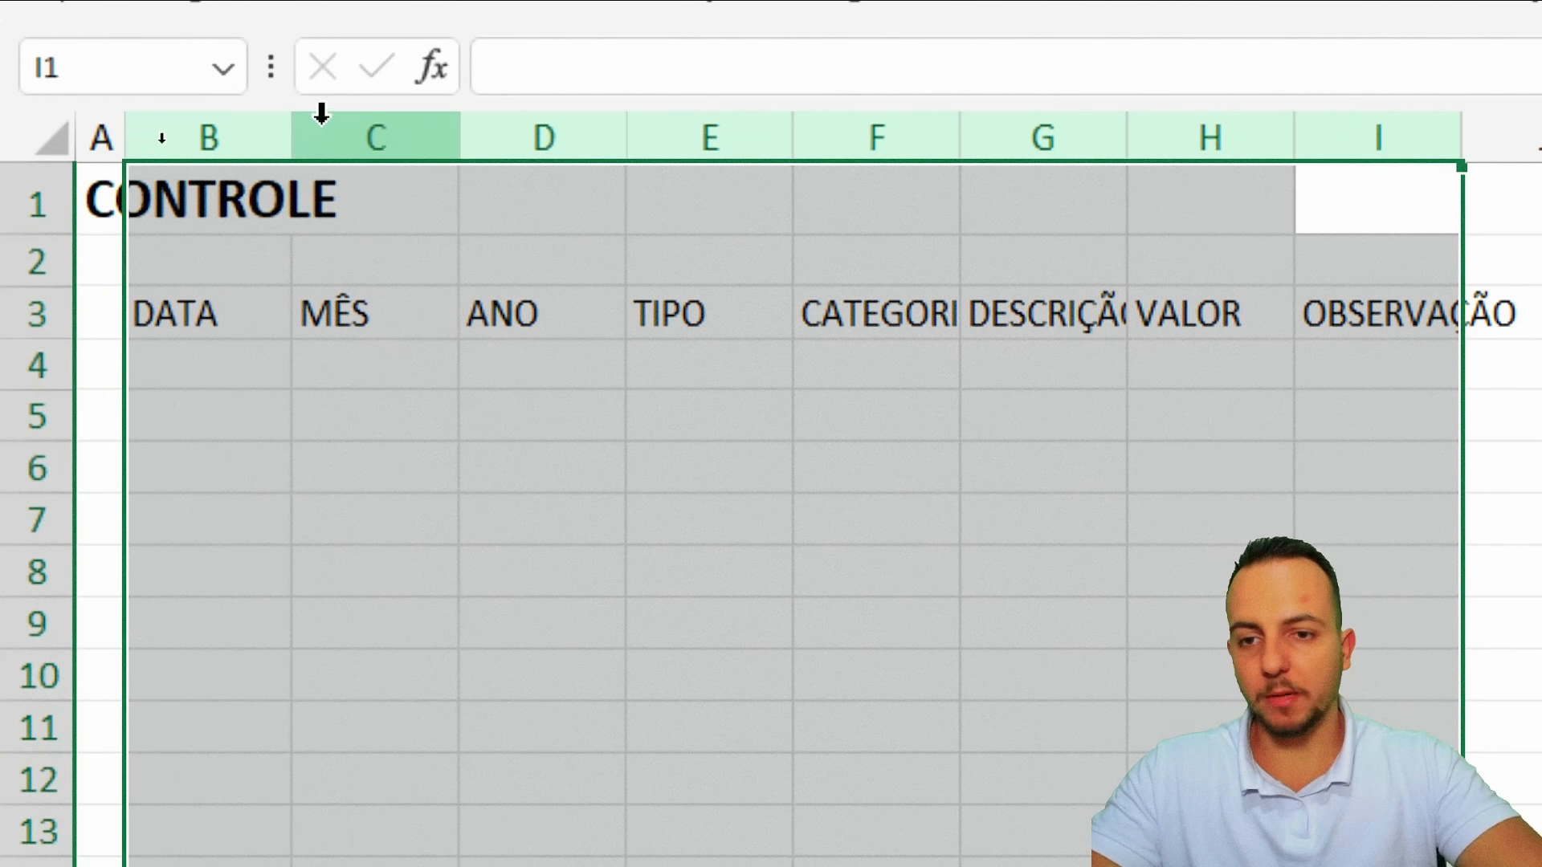
left_click_drag(297, 127, 468, 145)
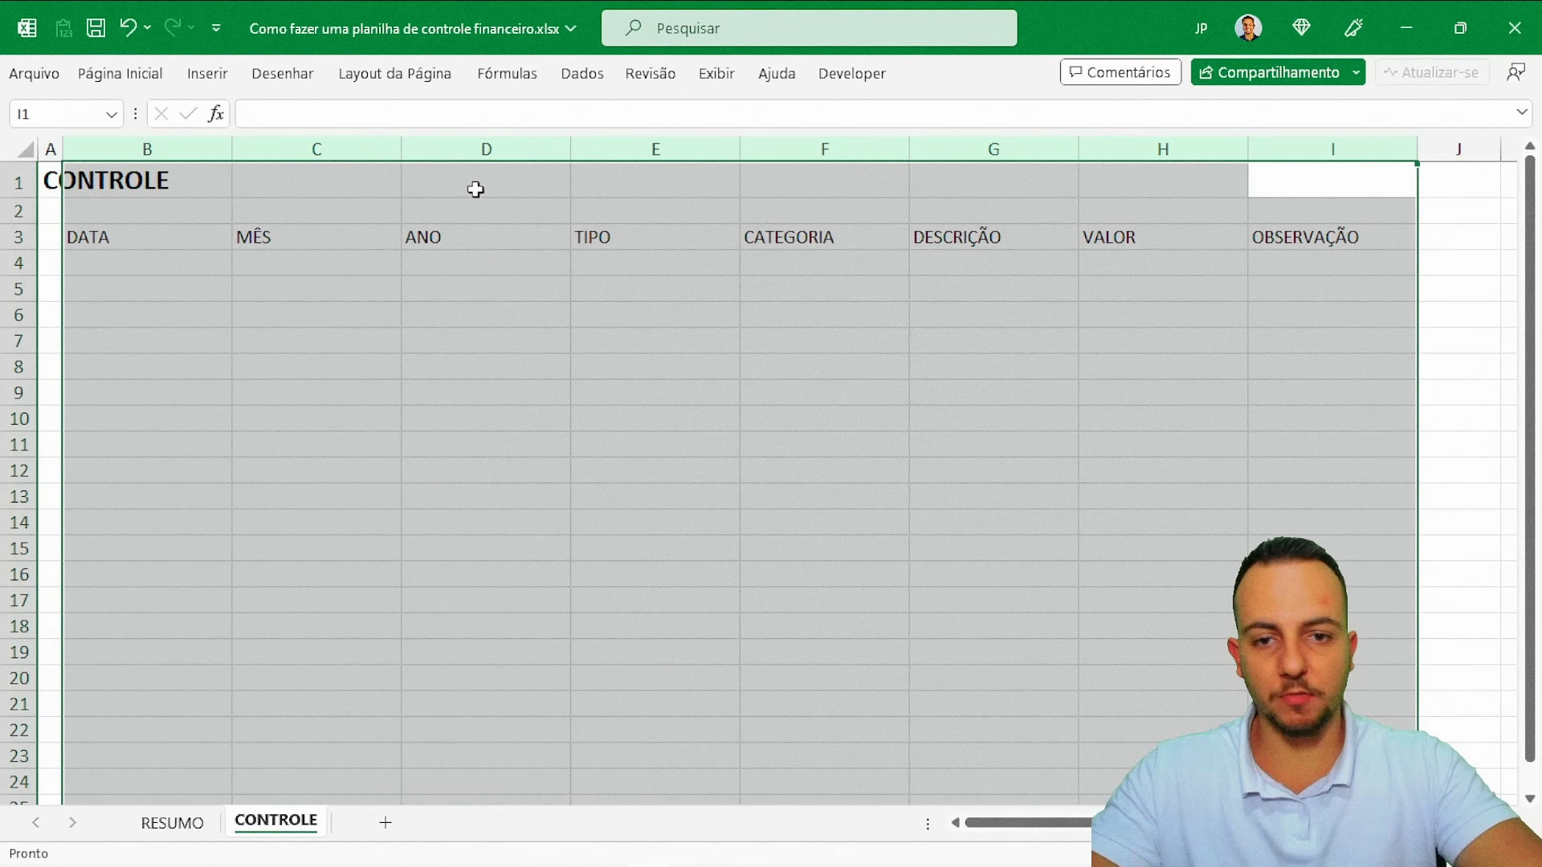
left_click_drag(224, 146, 213, 148)
left_click(160, 258)
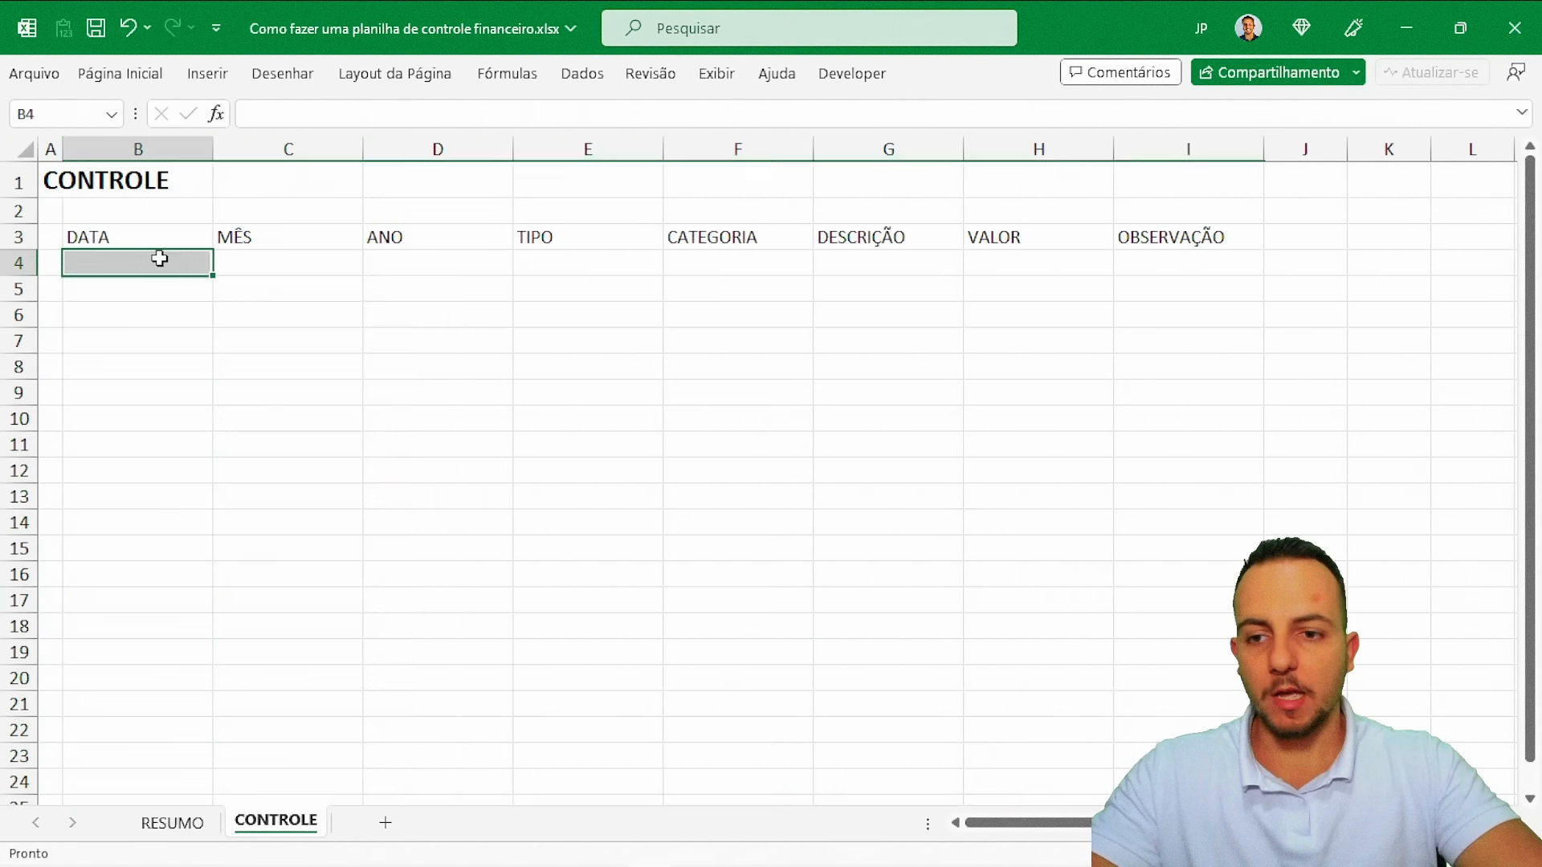
left_click(151, 241)
key("shift+Down")
key("shift+Down")
key("shift+Down")
key("shift+Down")
key("shift+Down")
key("shift+Down")
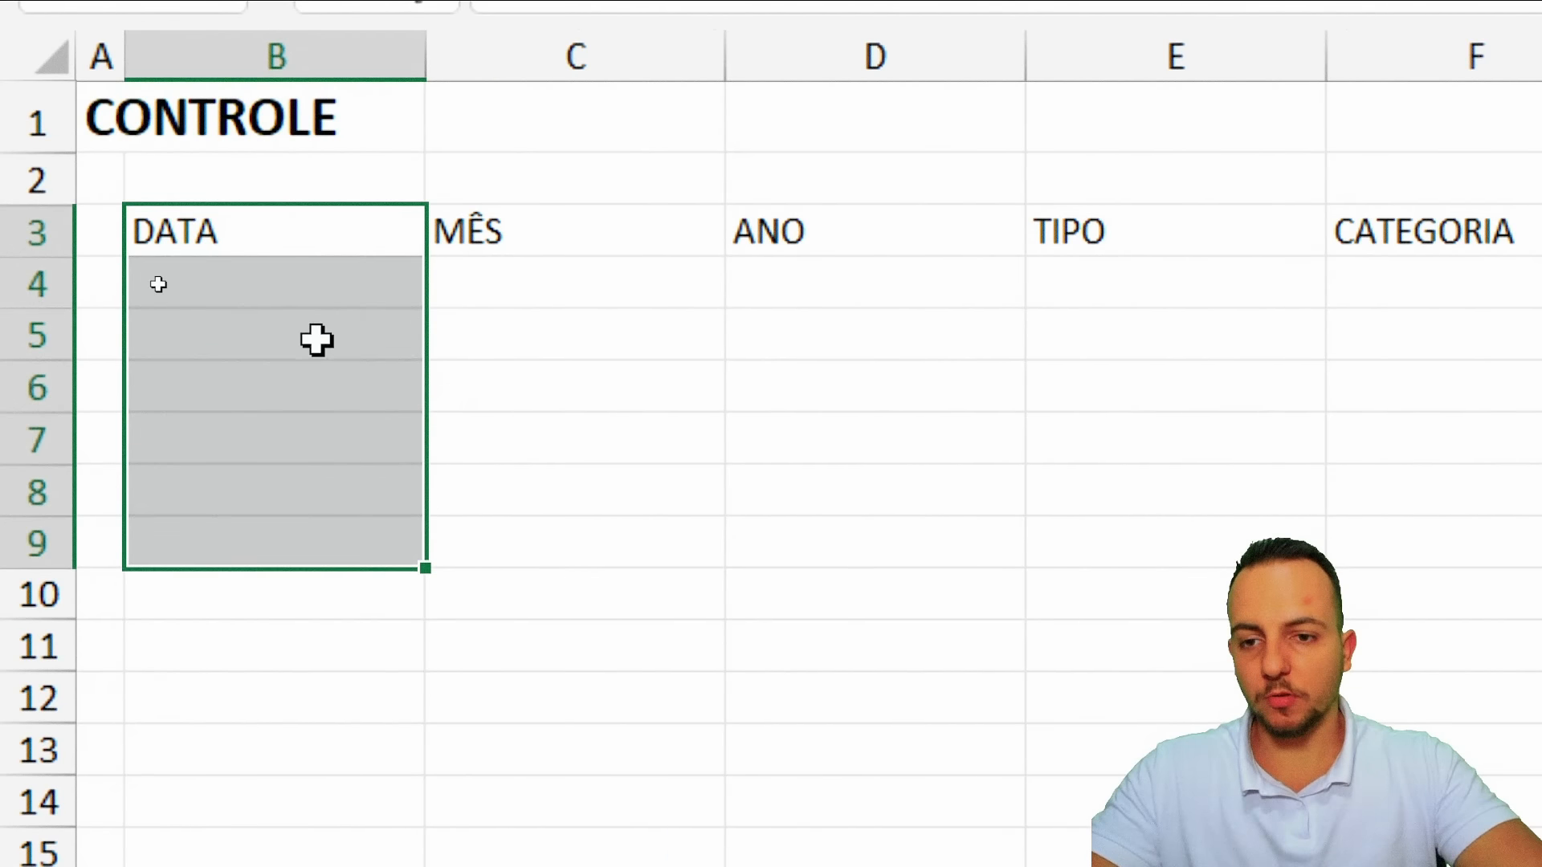
Enter 01/01/2024 in B4 and fill the DATA column with daily dates down to 31/05/2024 in B155
left_click(159, 284)
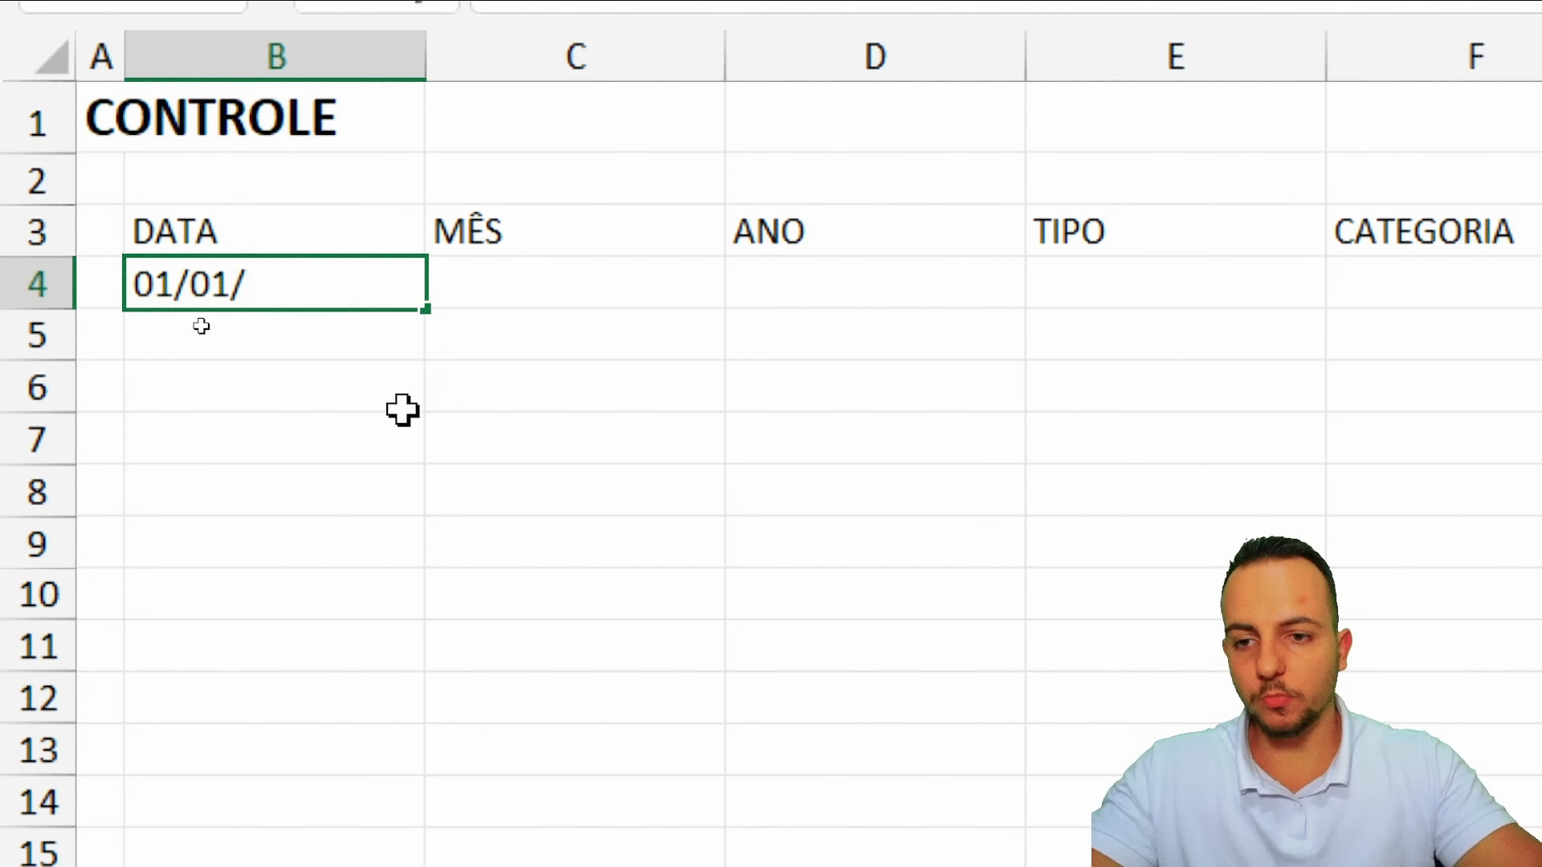
type("01/01/2024")
key("Return")
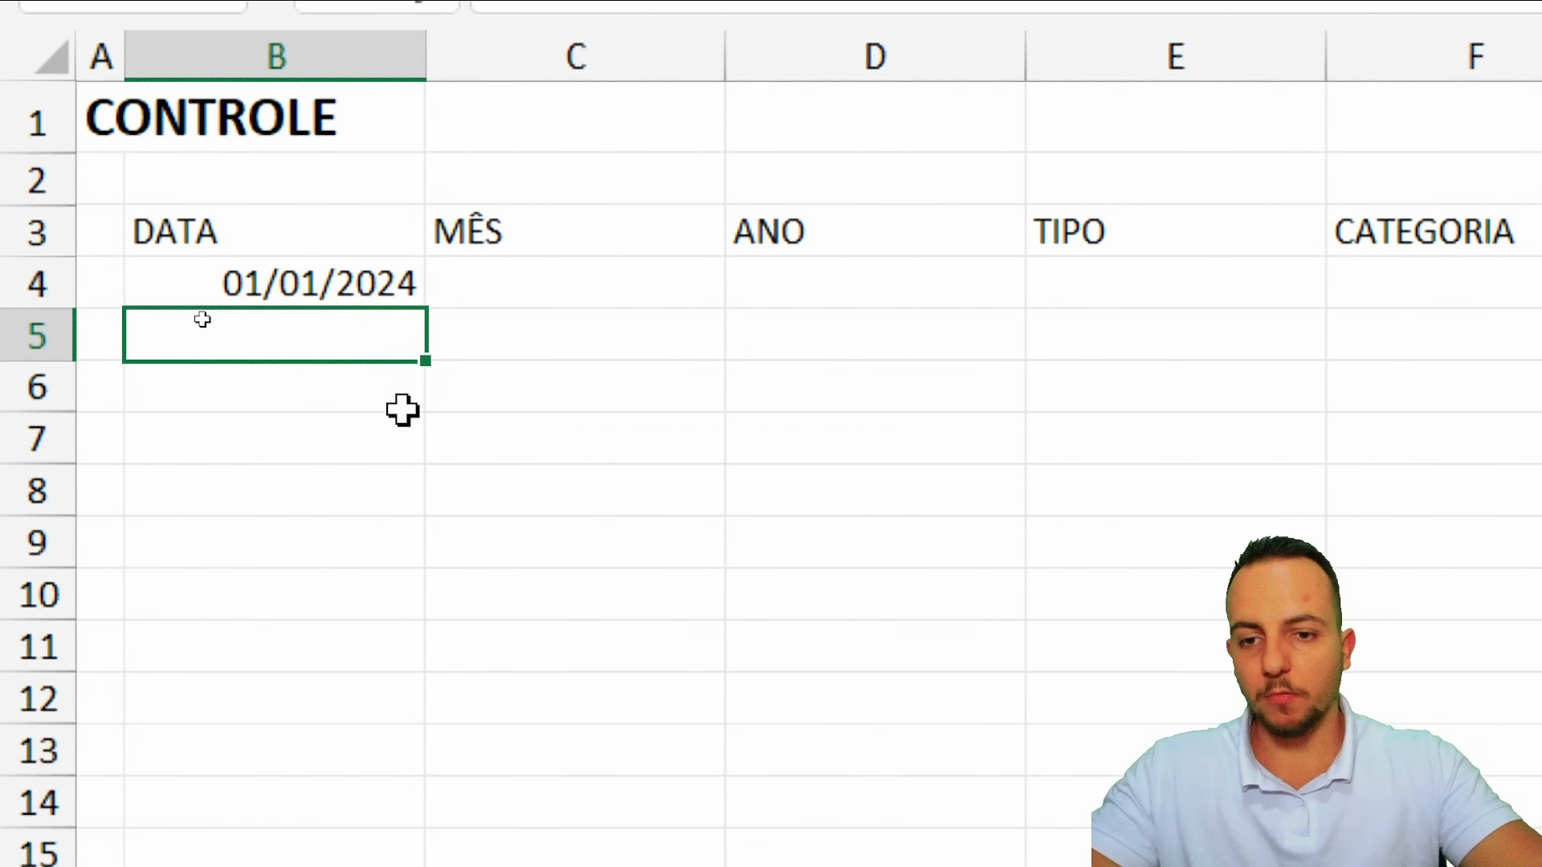
left_click(335, 275)
left_click_drag(426, 306, 368, 554)
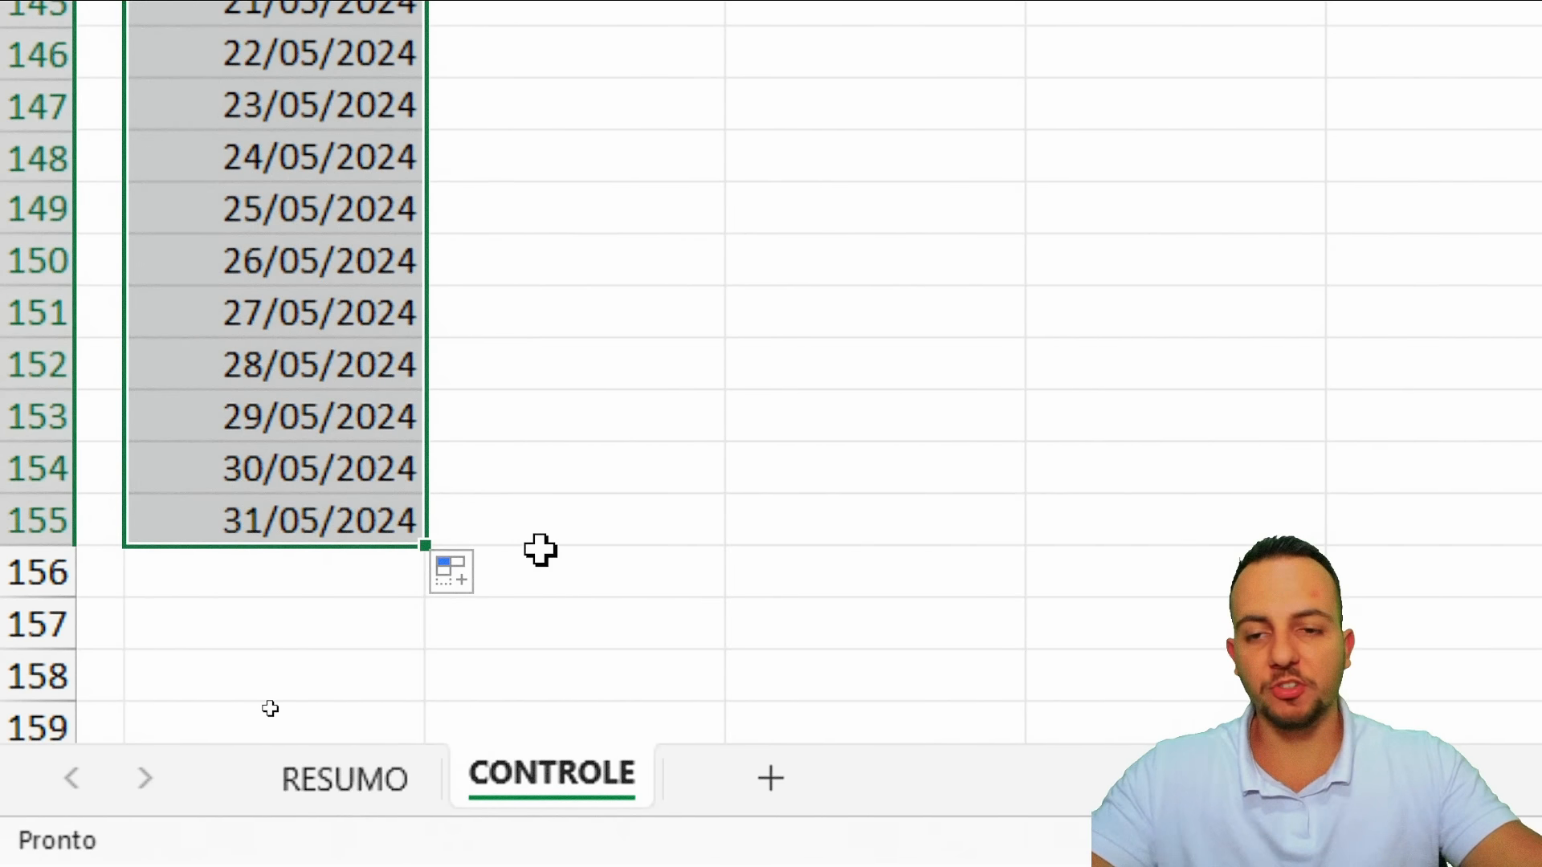
left_click(285, 522)
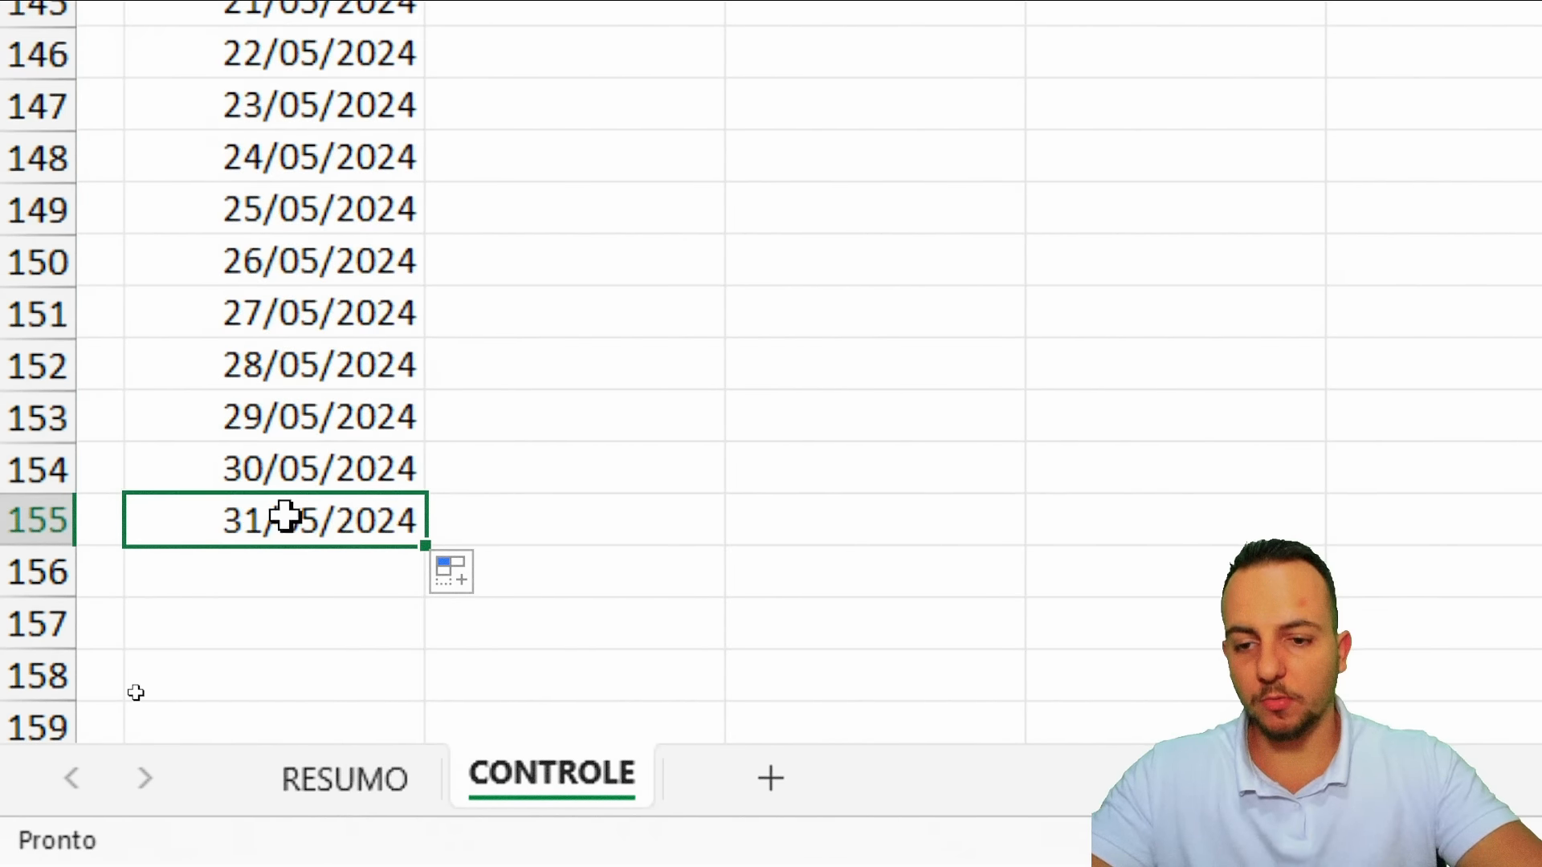
key("ctrl+Up")
key("ctrl+Up")
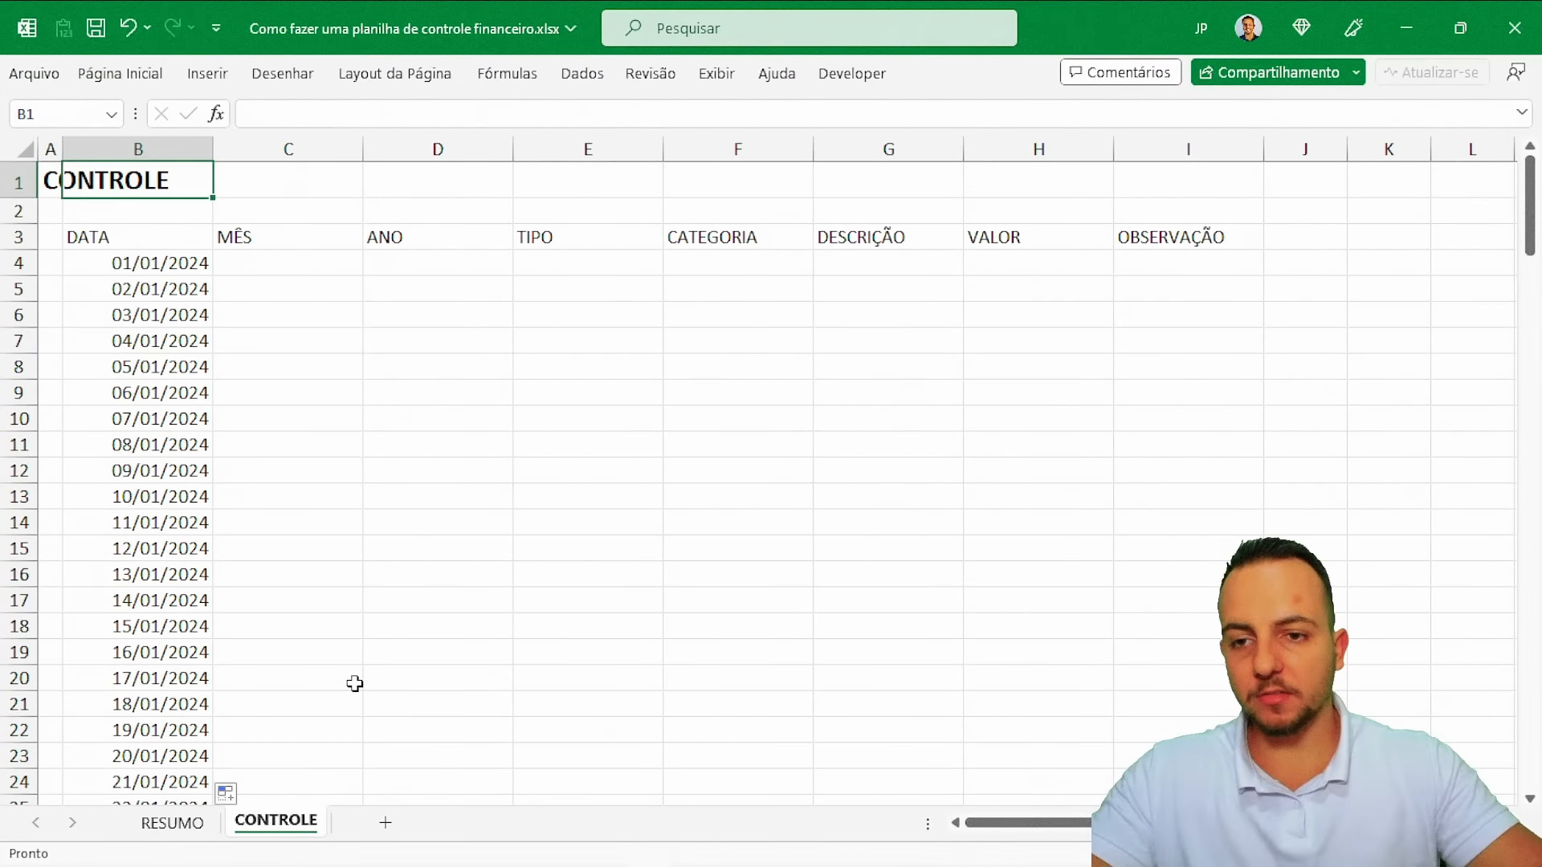
Start a TEXTO formula in C4, the first cell of the MÊS column
key("ctrl+Down")
key("Down")
key("Right")
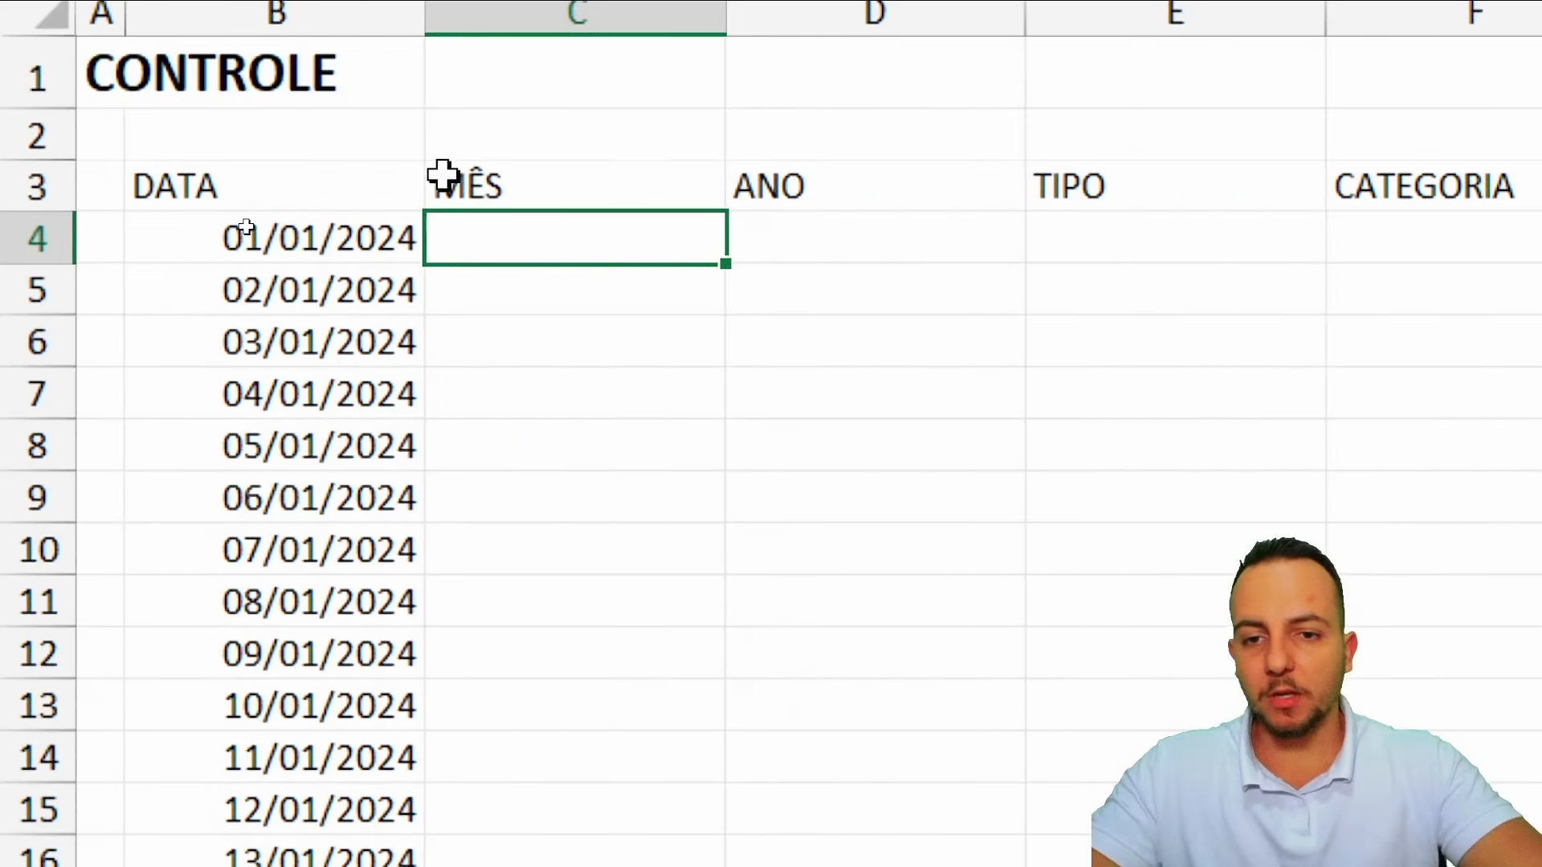
left_click_drag(526, 175, 513, 372)
left_click(551, 248)
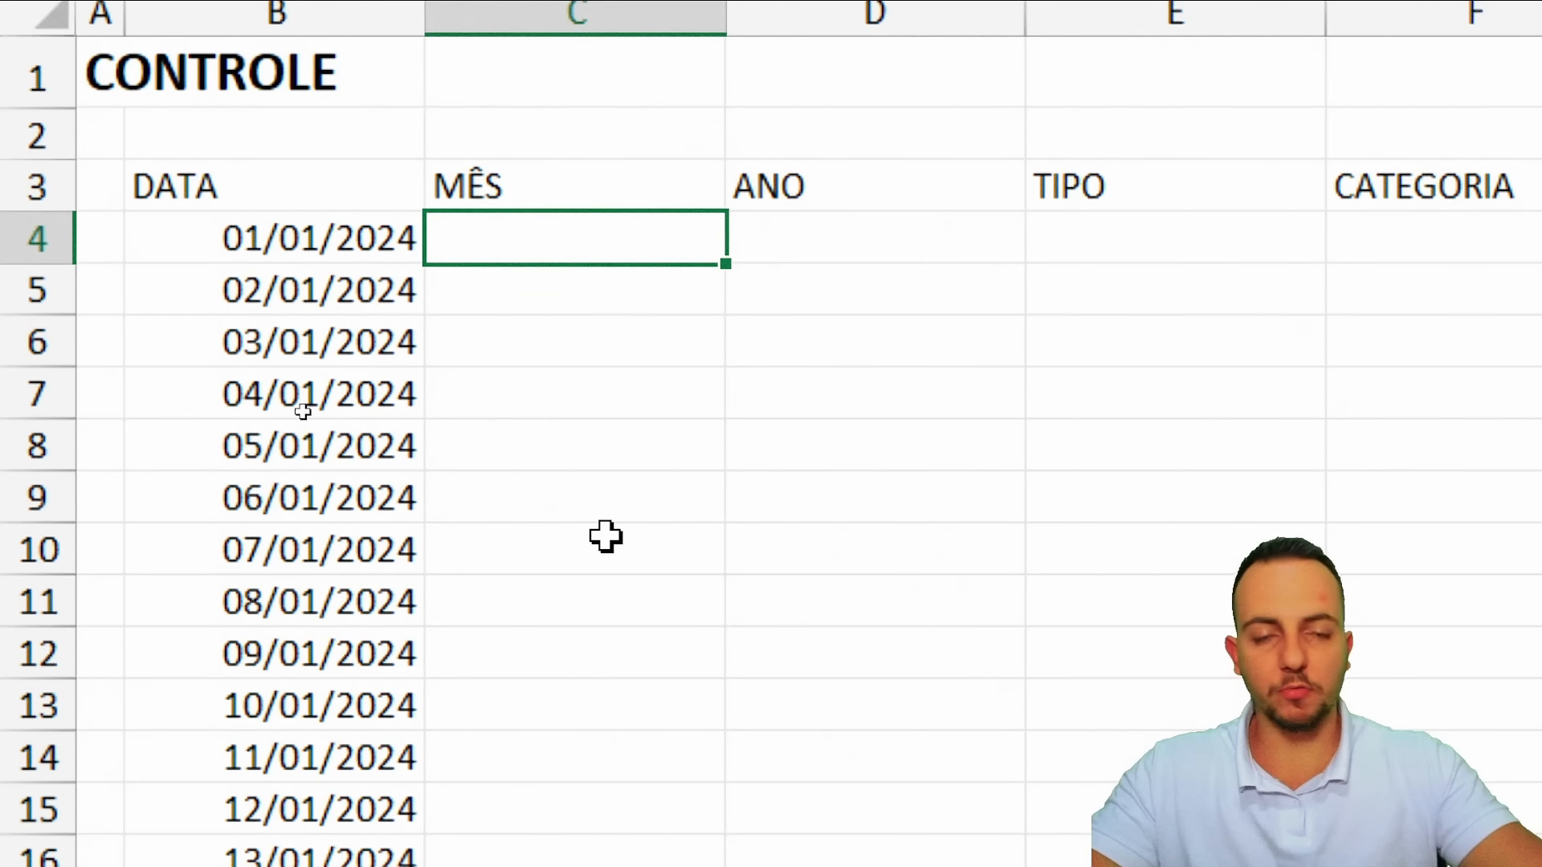
type("=TEX")
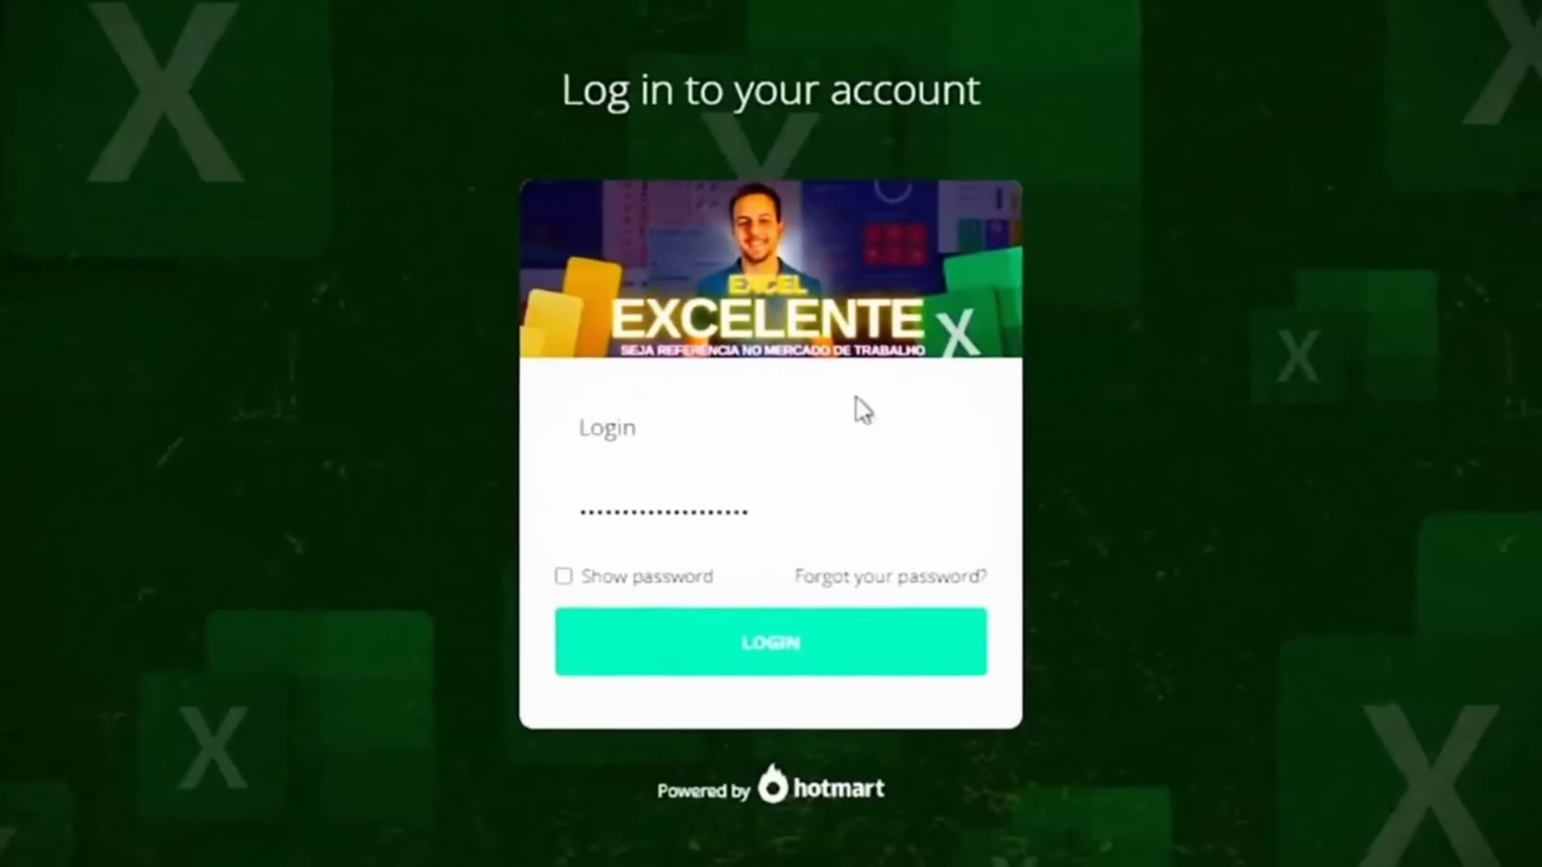
left_click(784, 655)
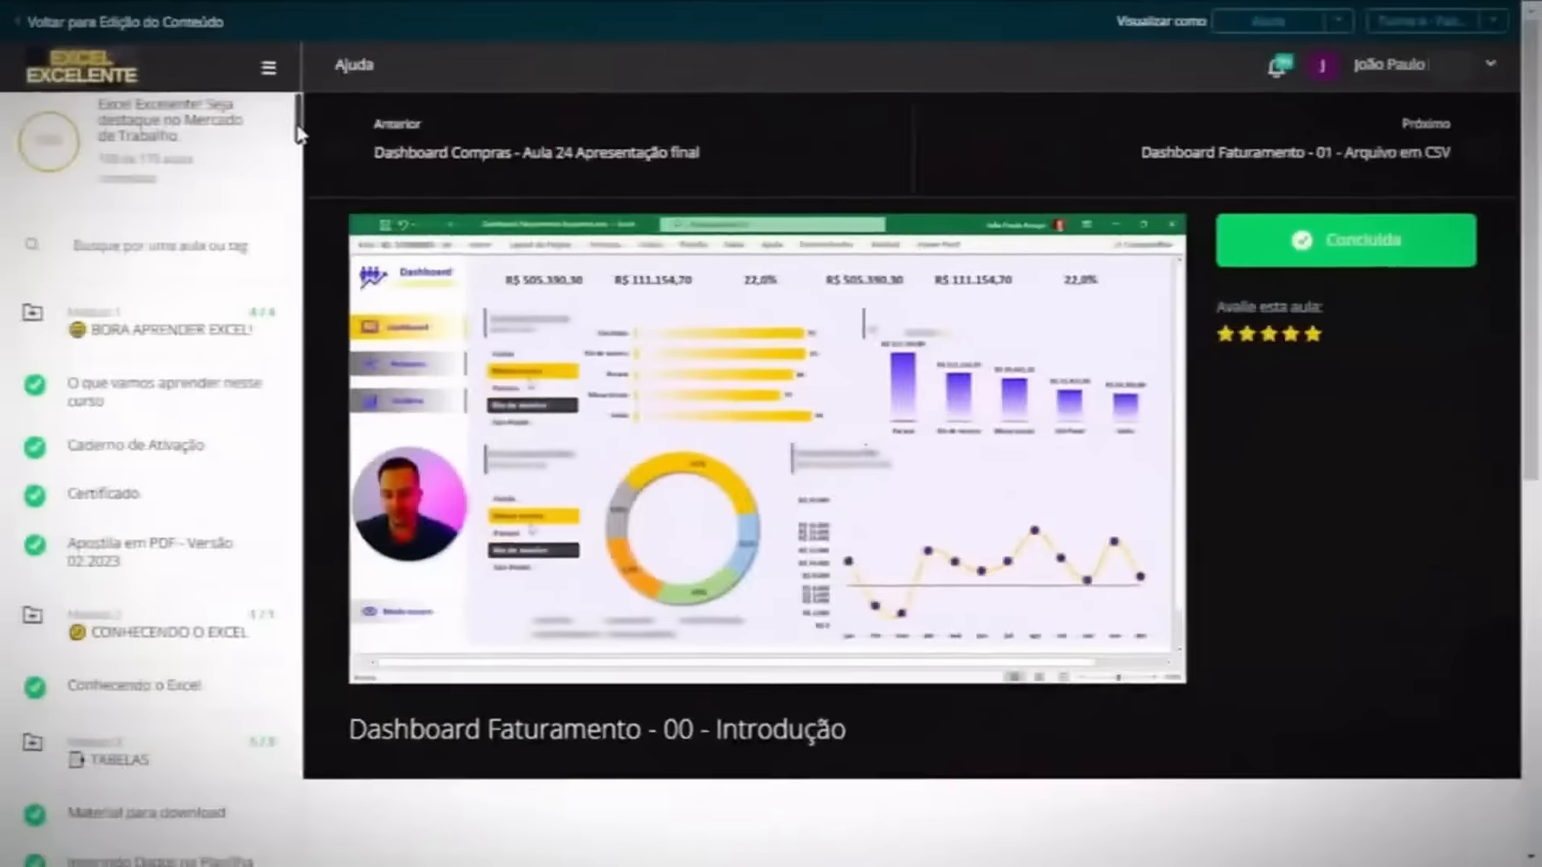
left_click_drag(302, 144, 294, 498)
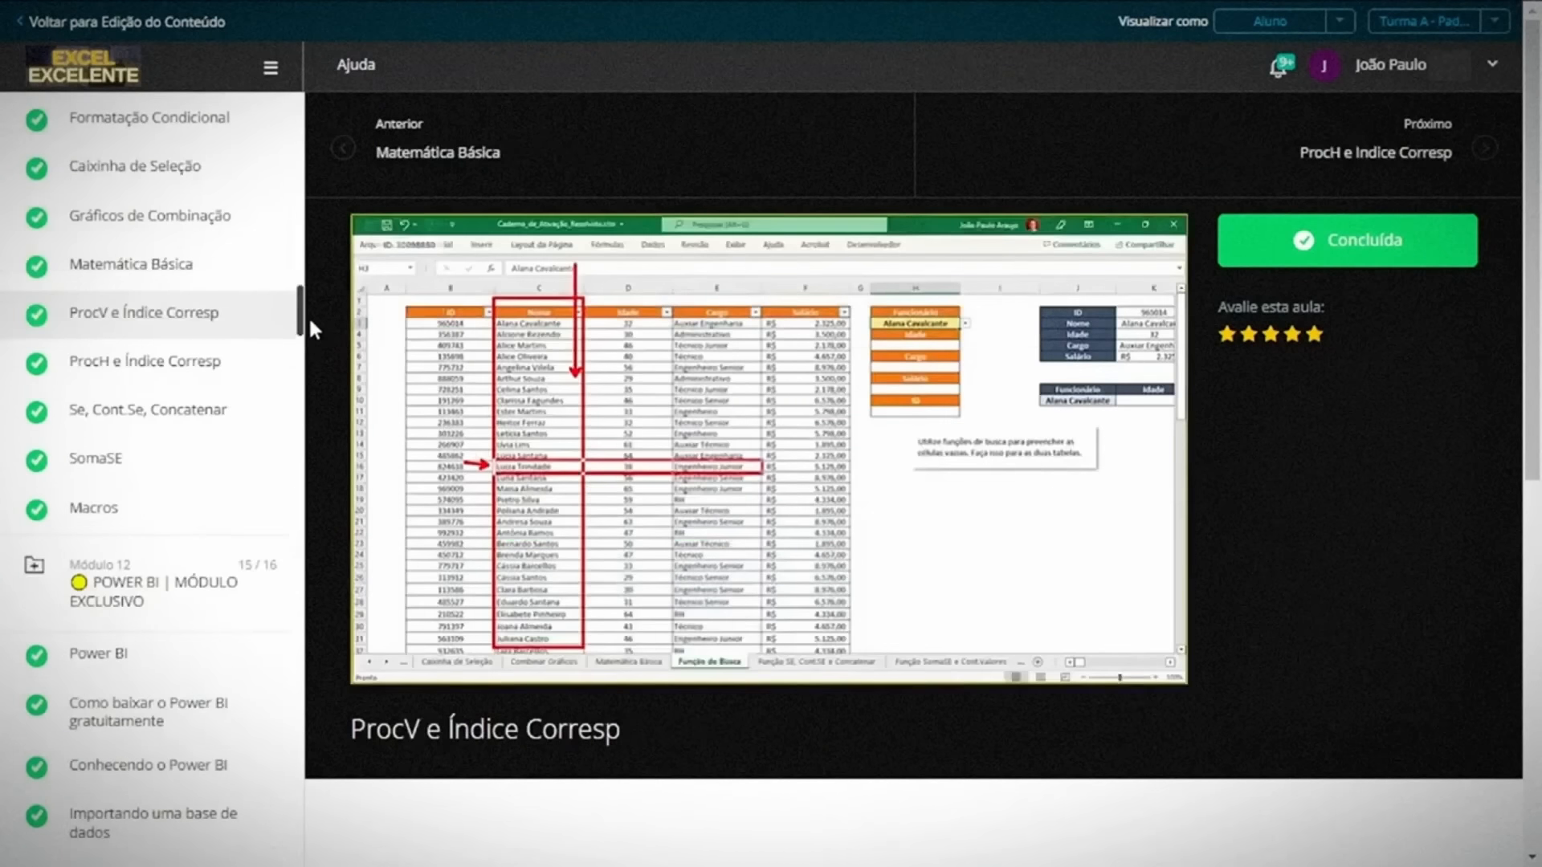
left_click_drag(307, 319, 305, 386)
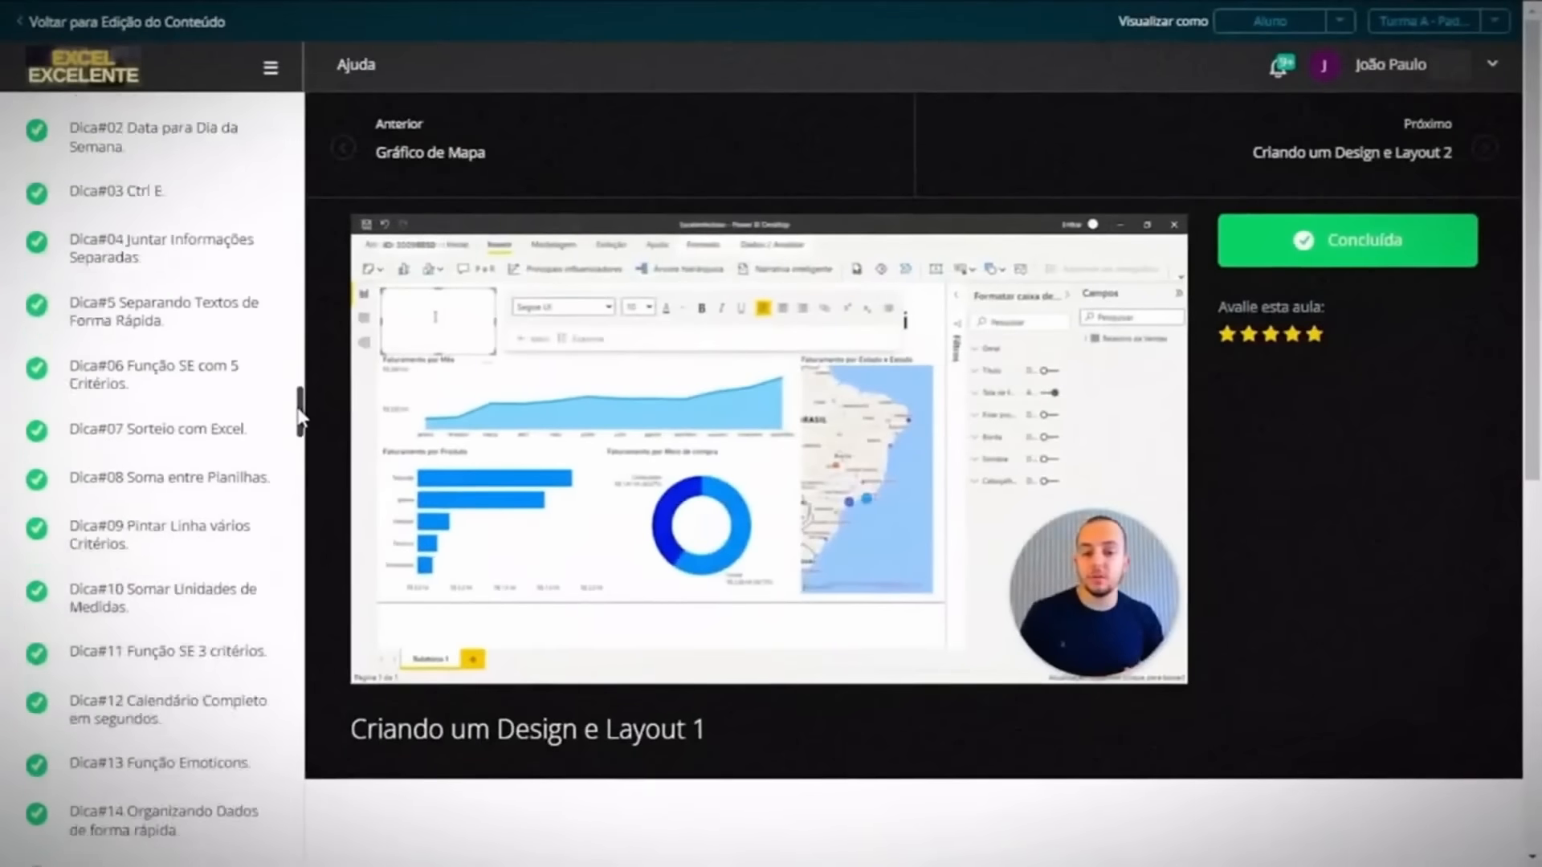
left_click_drag(303, 406, 297, 509)
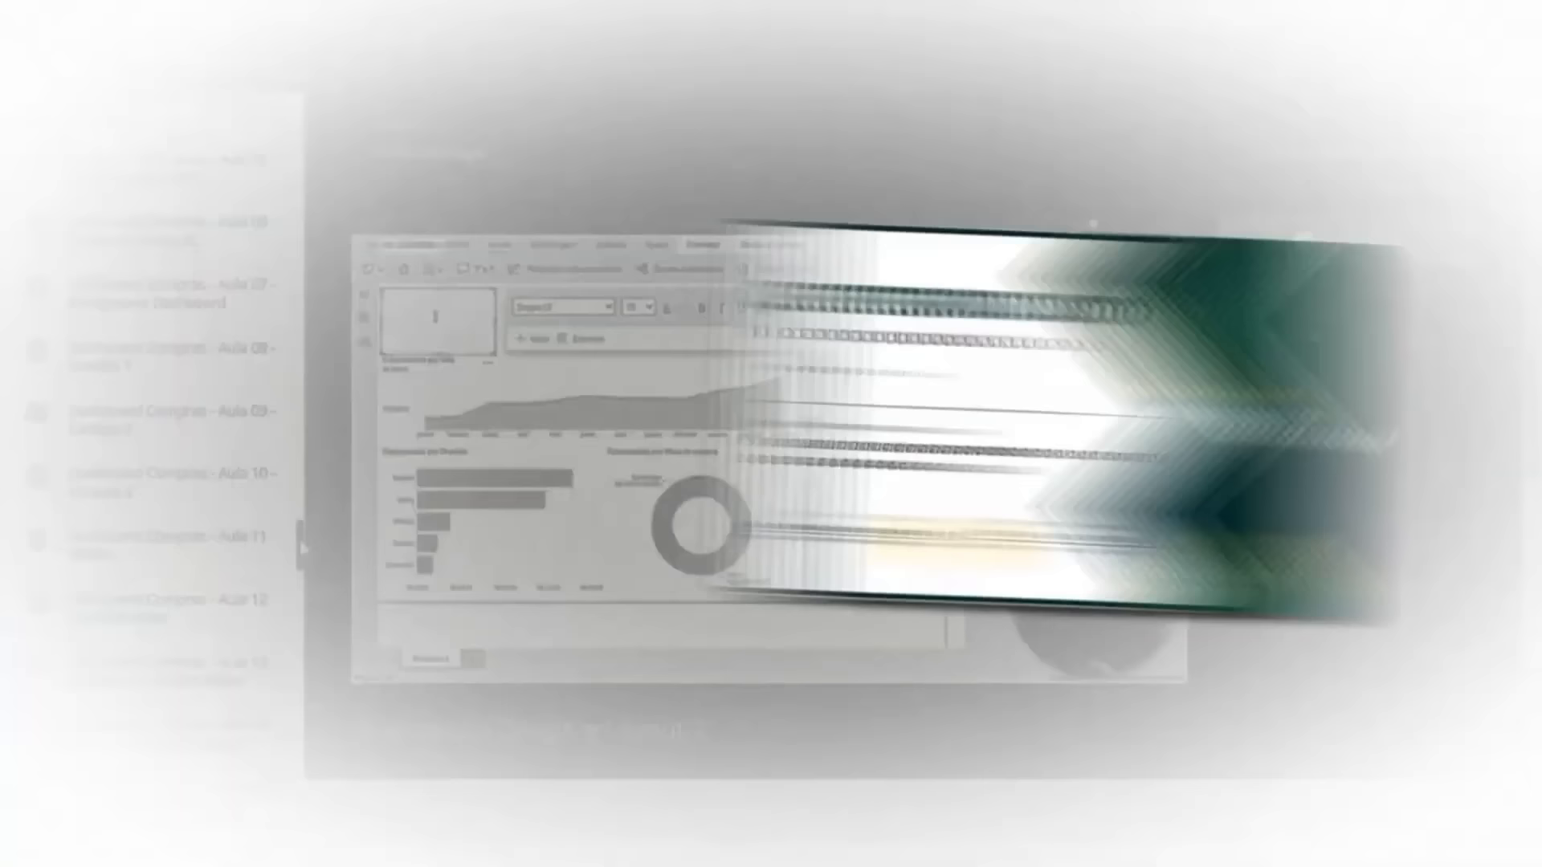
left_click_drag(301, 541, 287, 763)
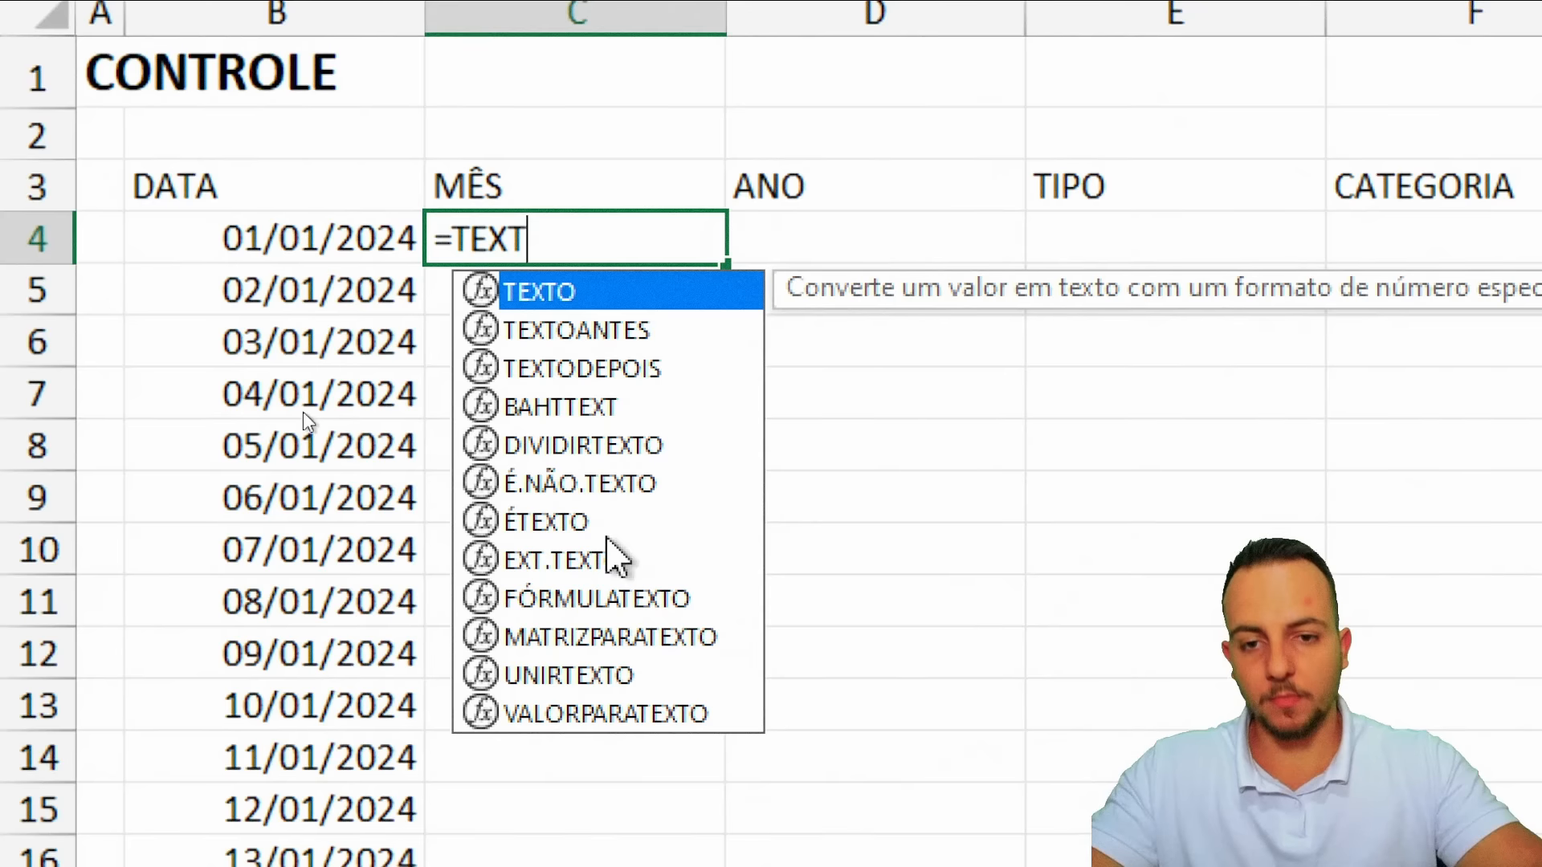
Complete the formula in C4 as =TEXTO(B4;"MMM") to extract the abbreviated month from the date
type("O")
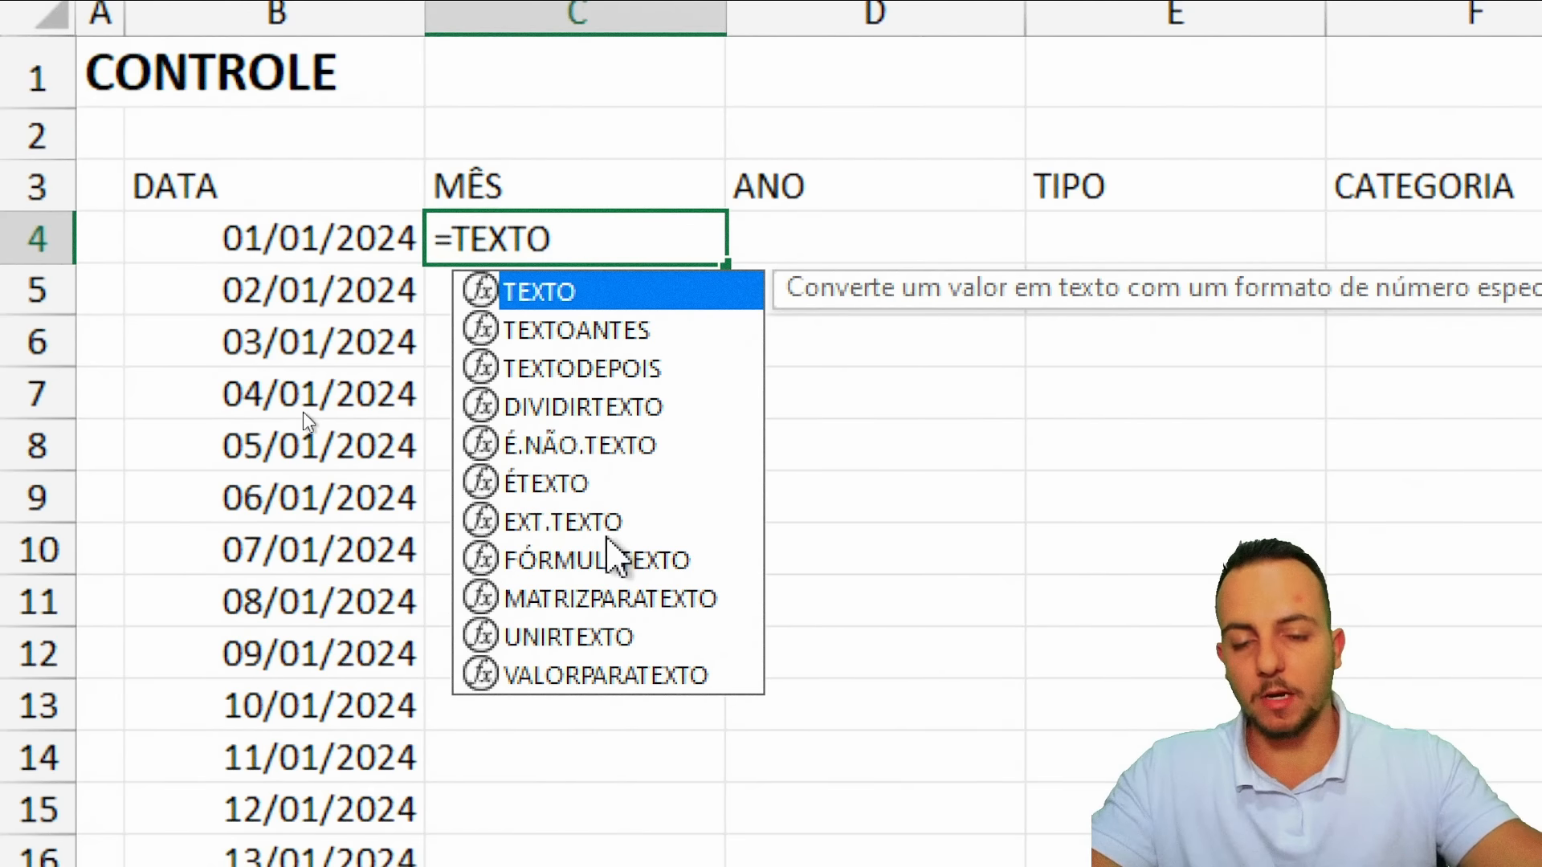
type("(")
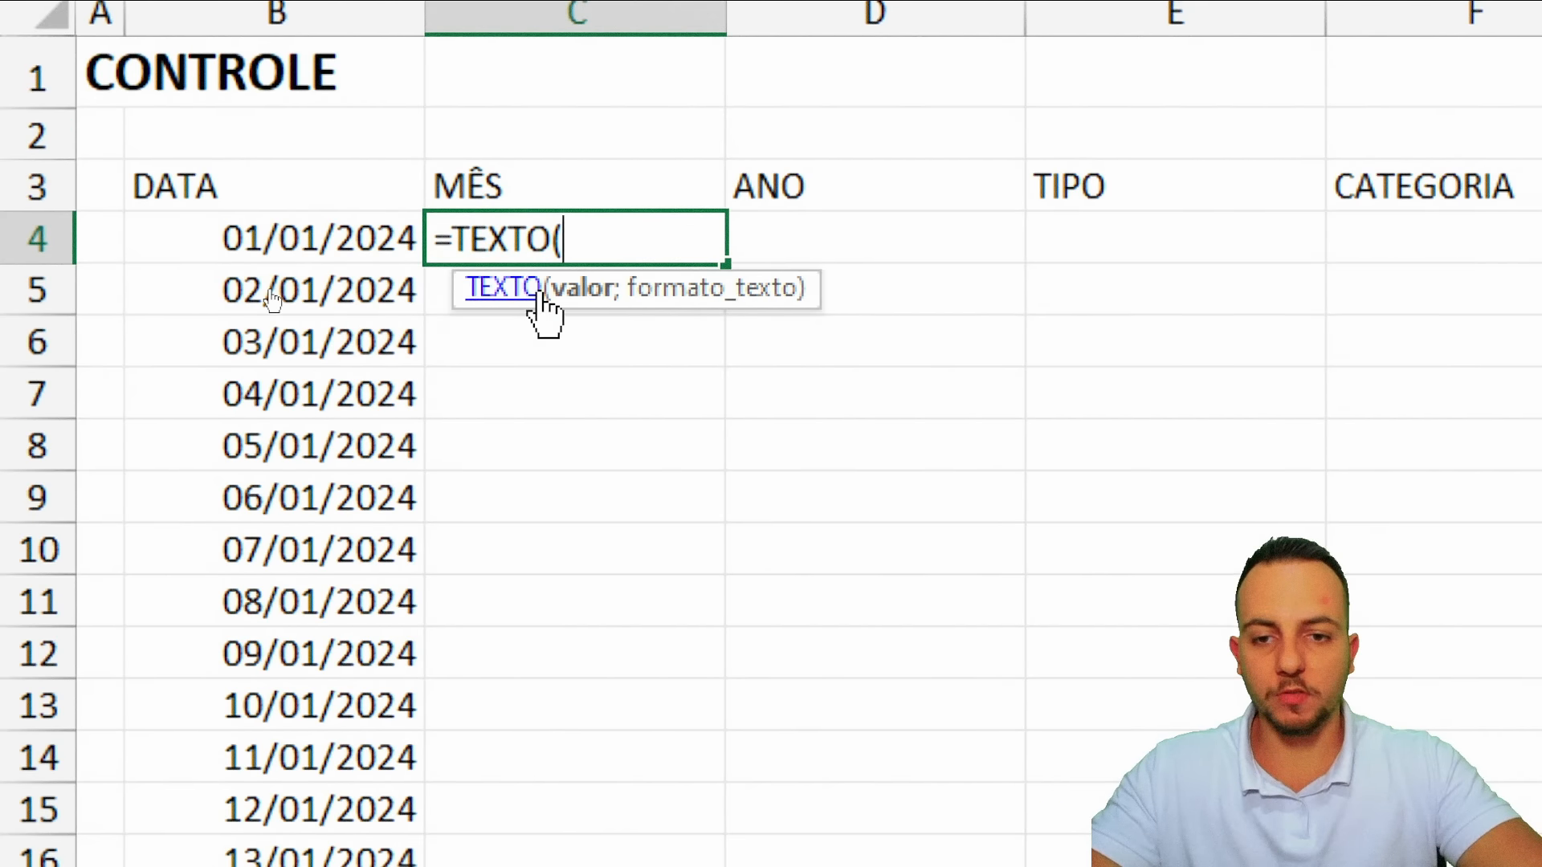
left_click(329, 232)
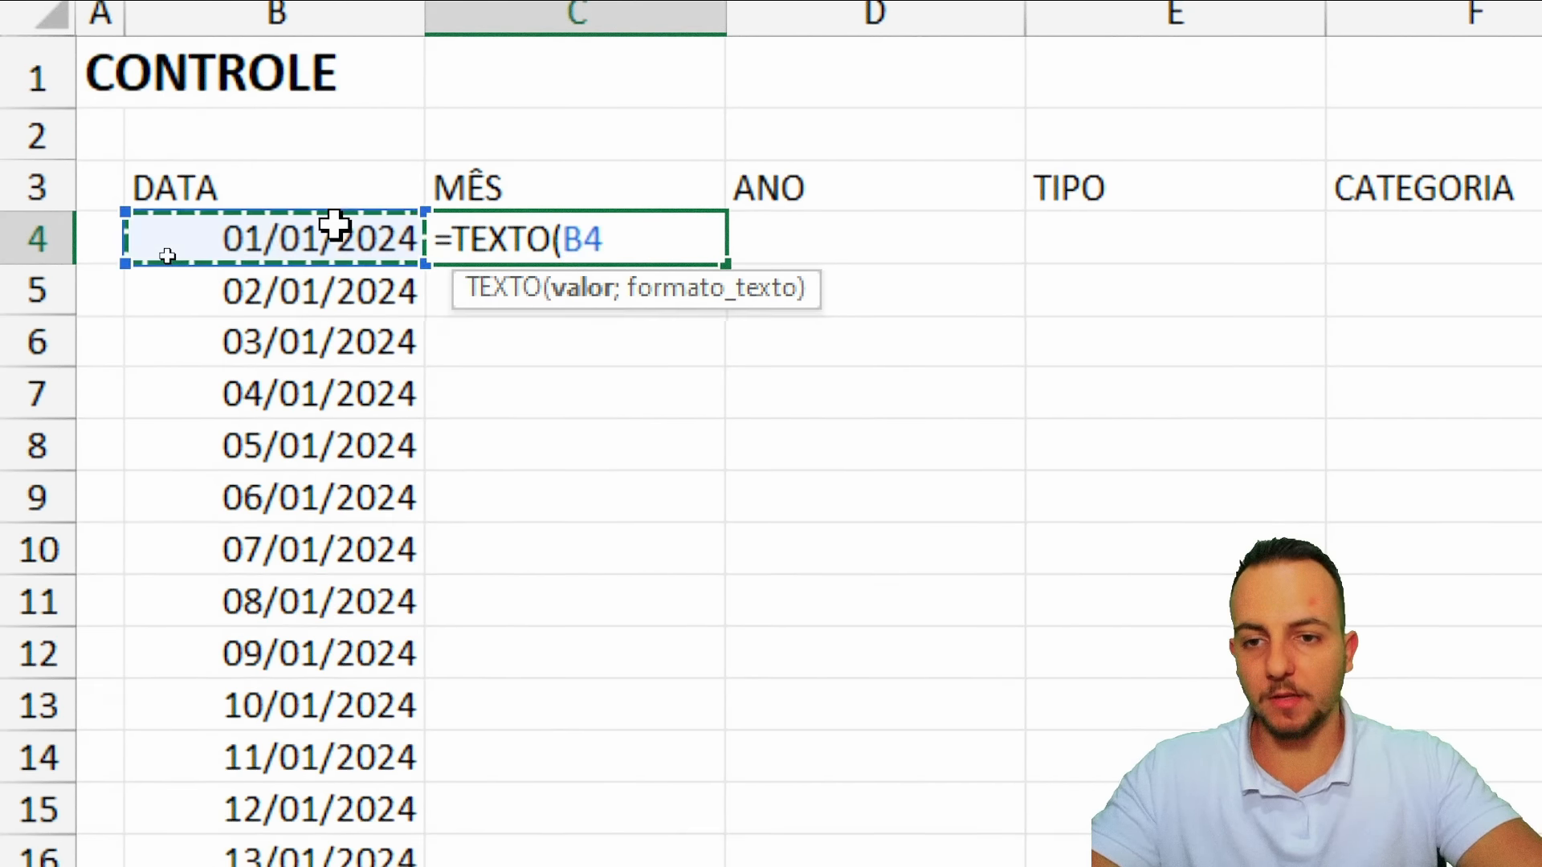
type(";\"MM")
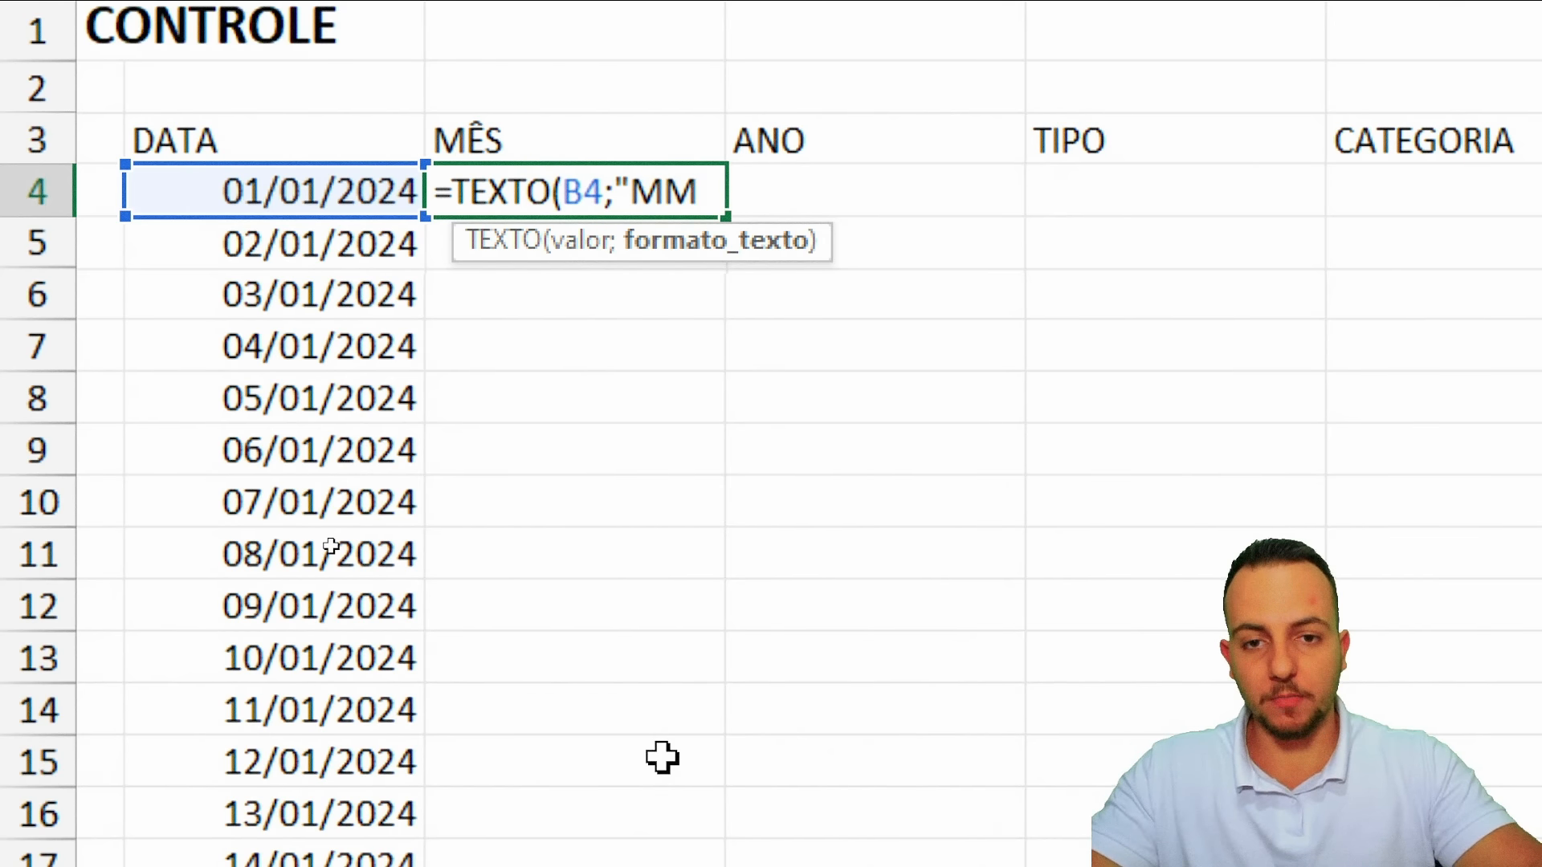
type("M\"")
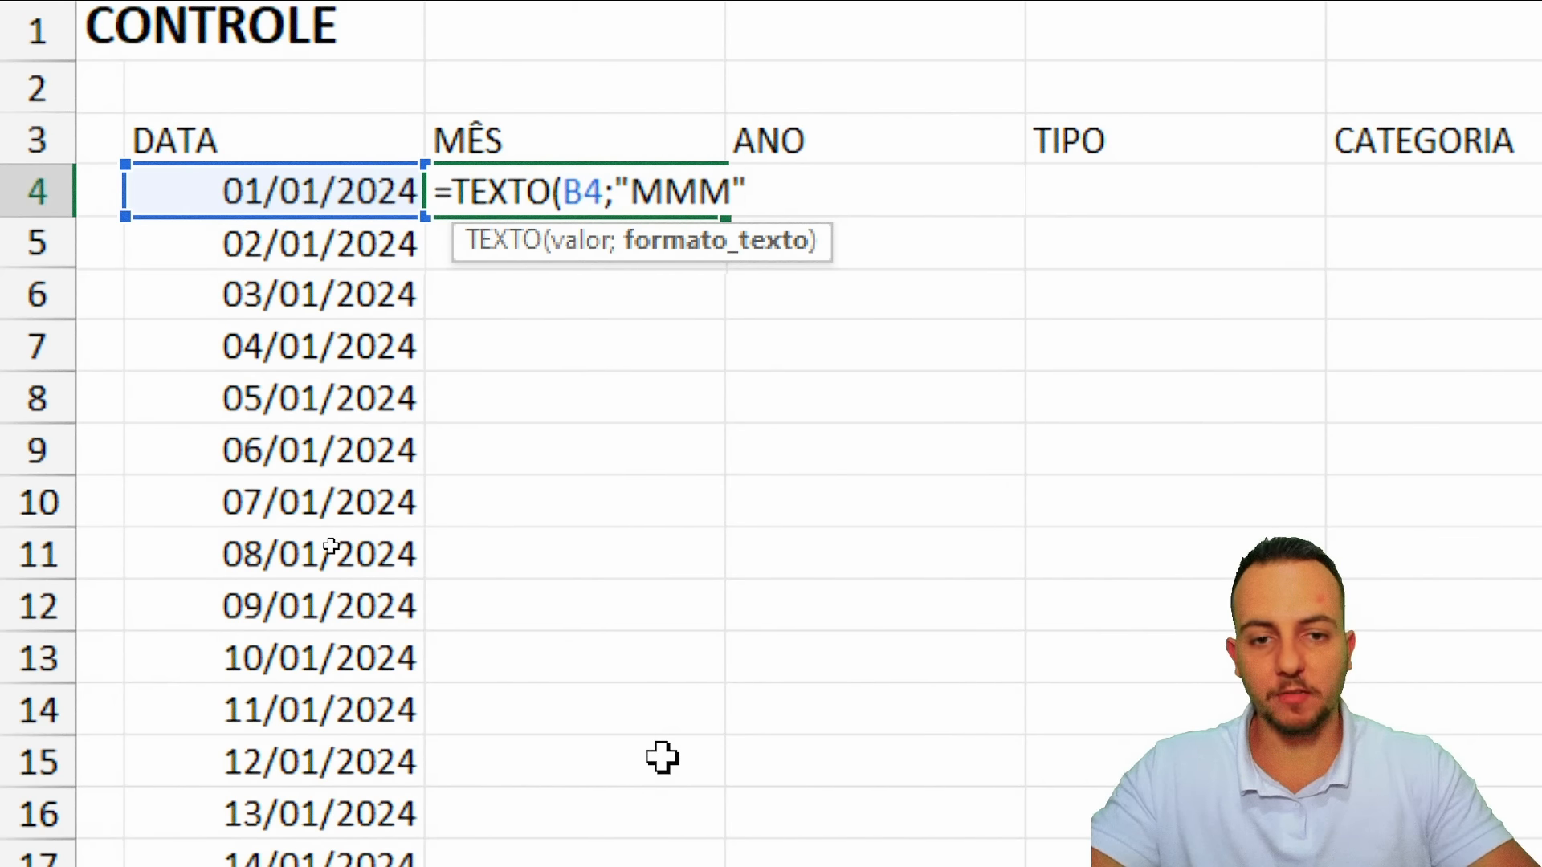
type(")")
key("Return")
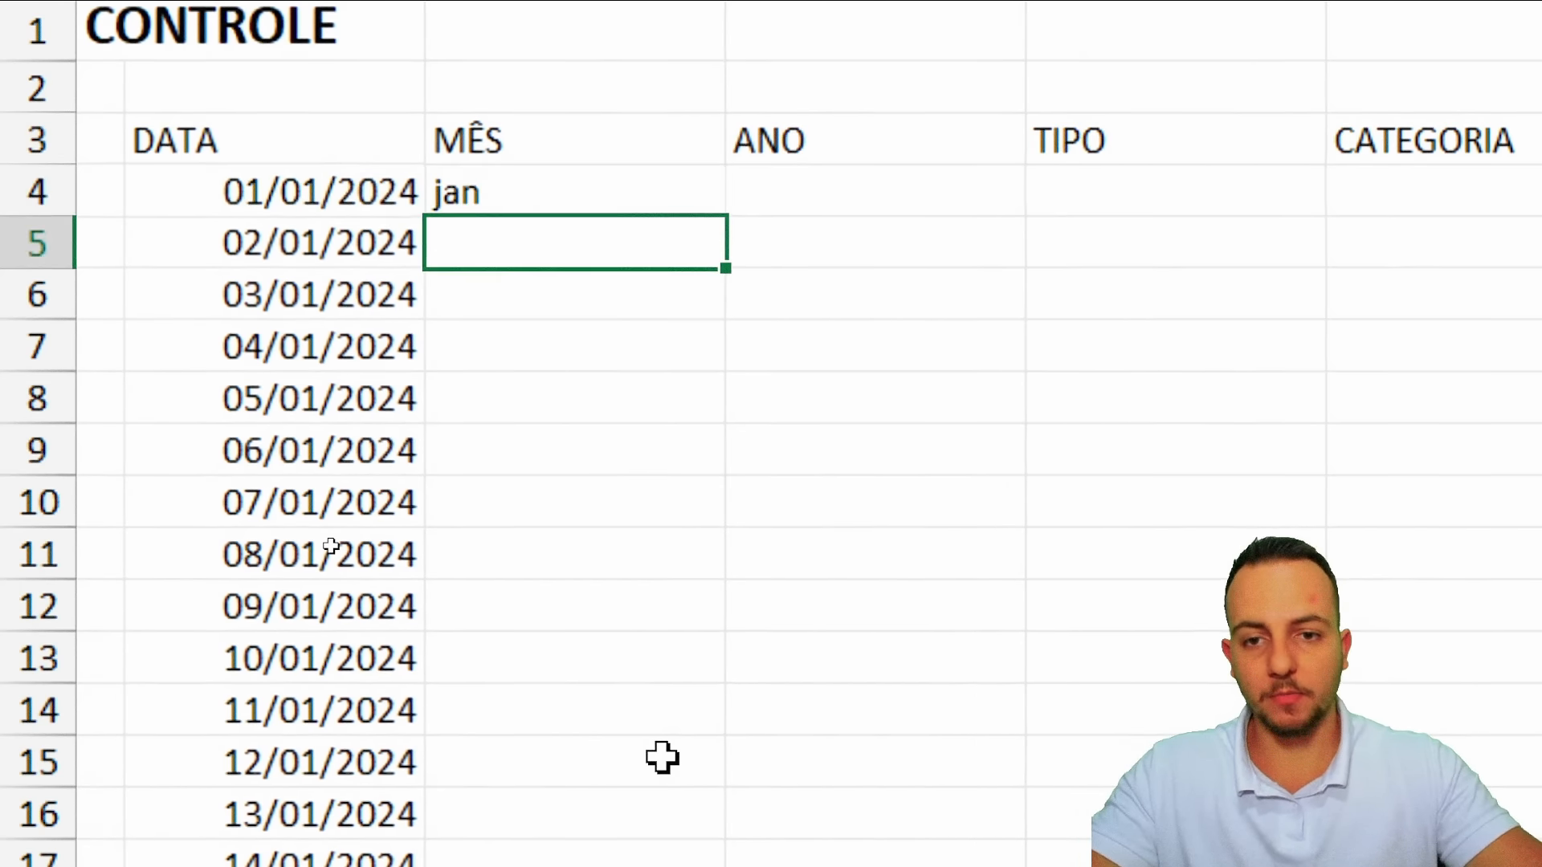
Fill the month formula from C4 down the MÊS column alongside all the dates
left_click(638, 208)
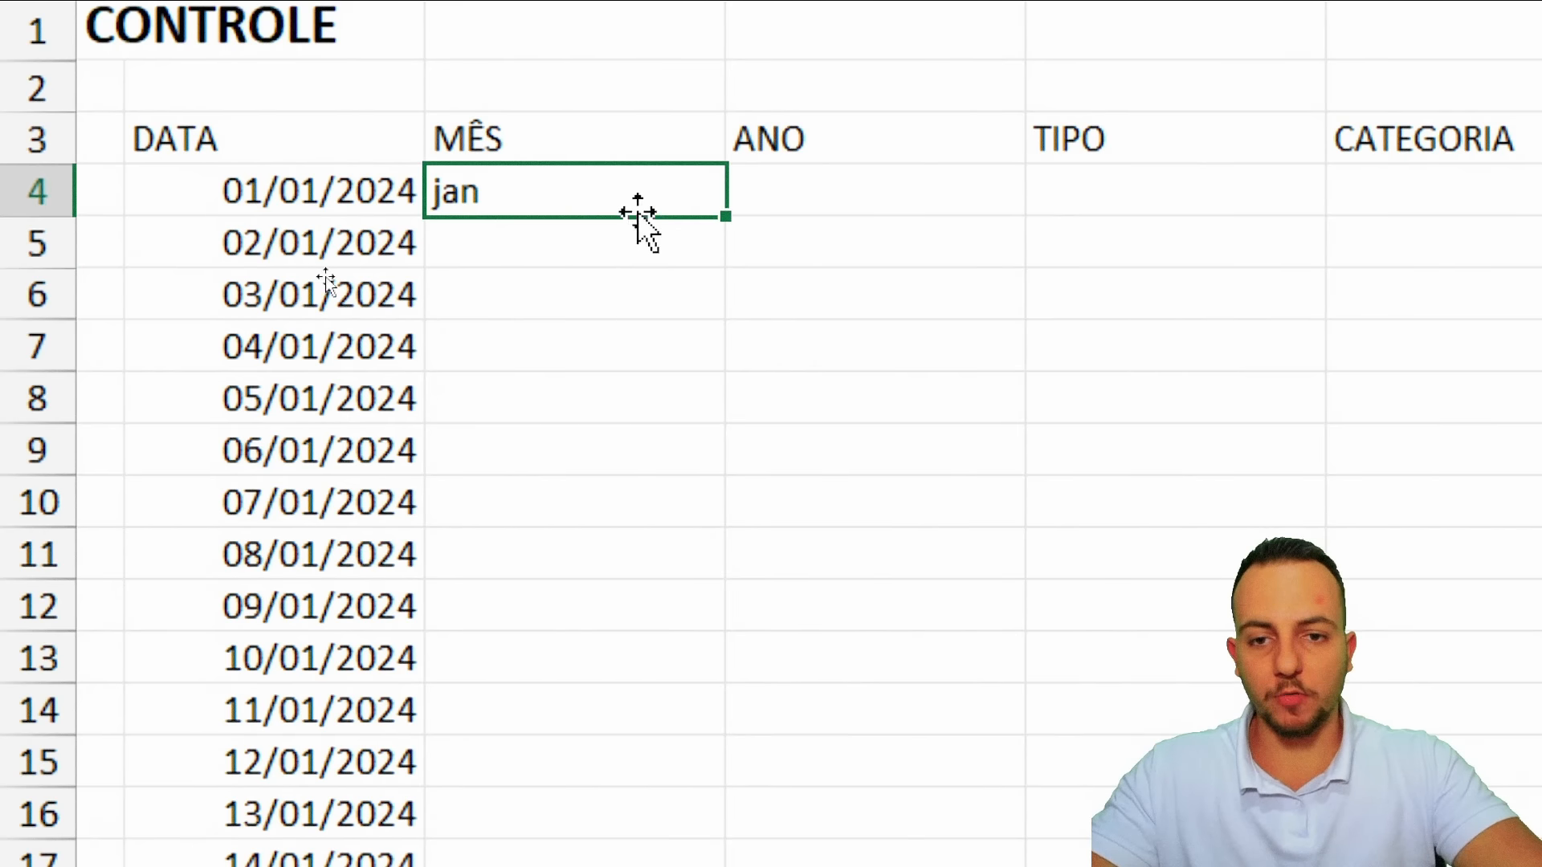
double_click(728, 222)
scroll(562, 771, "down", 3)
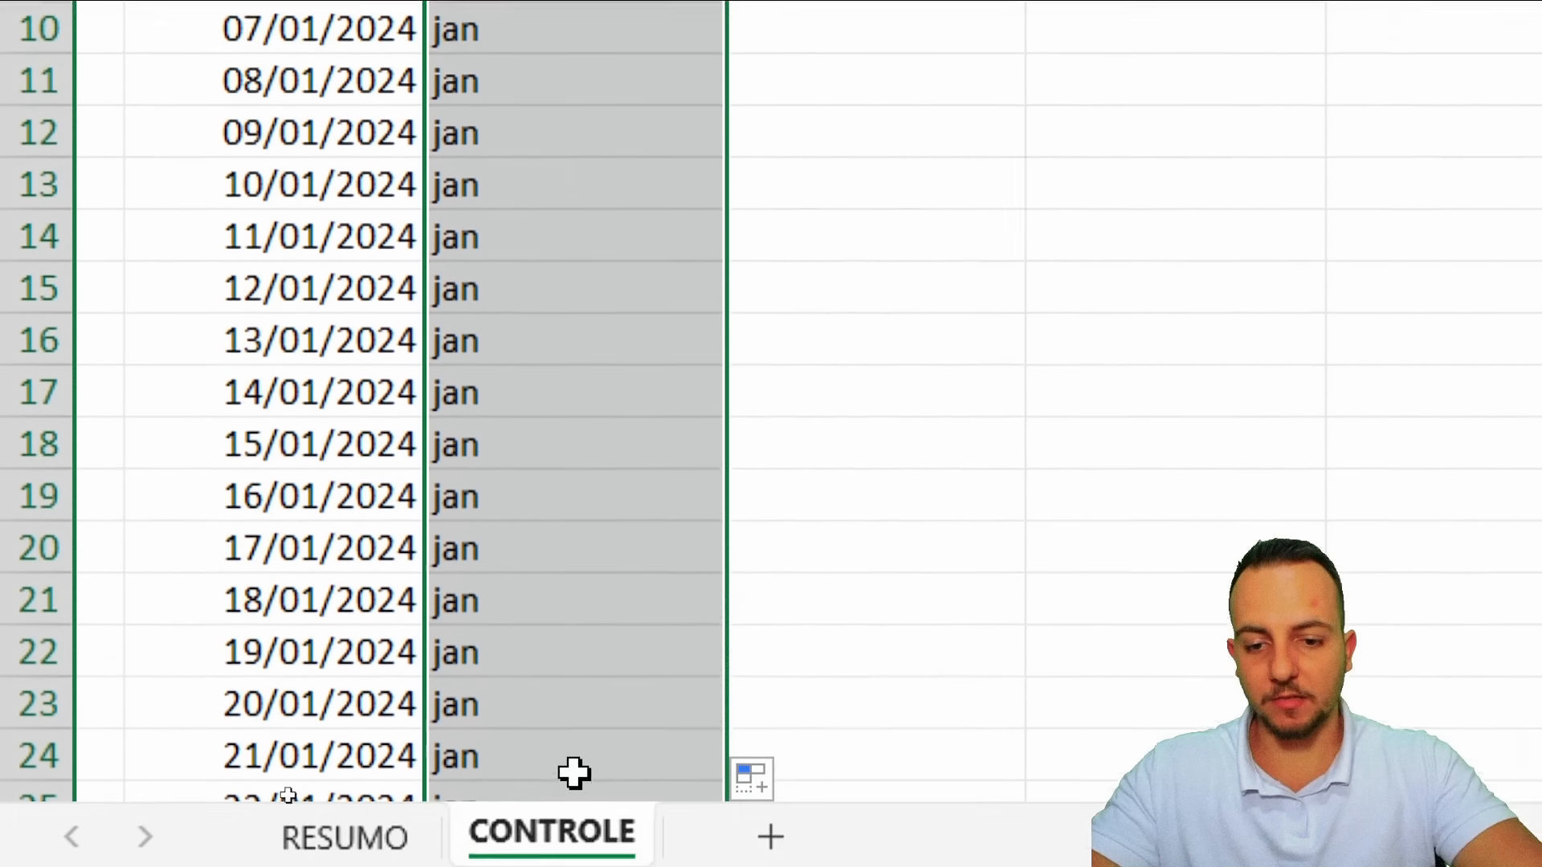
scroll(611, 93, "up", 3)
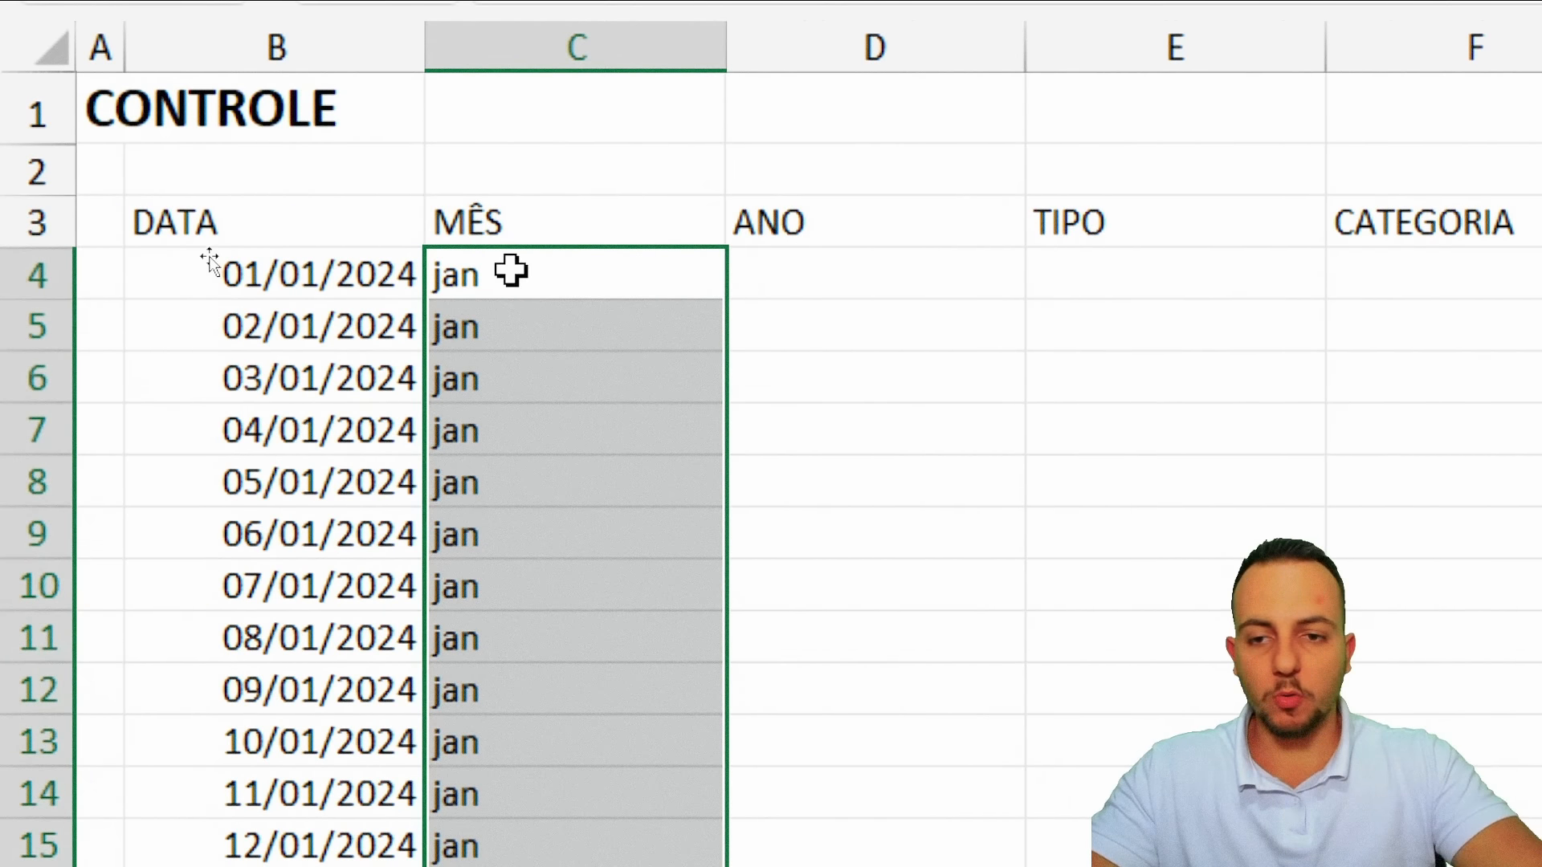
left_click(348, 241)
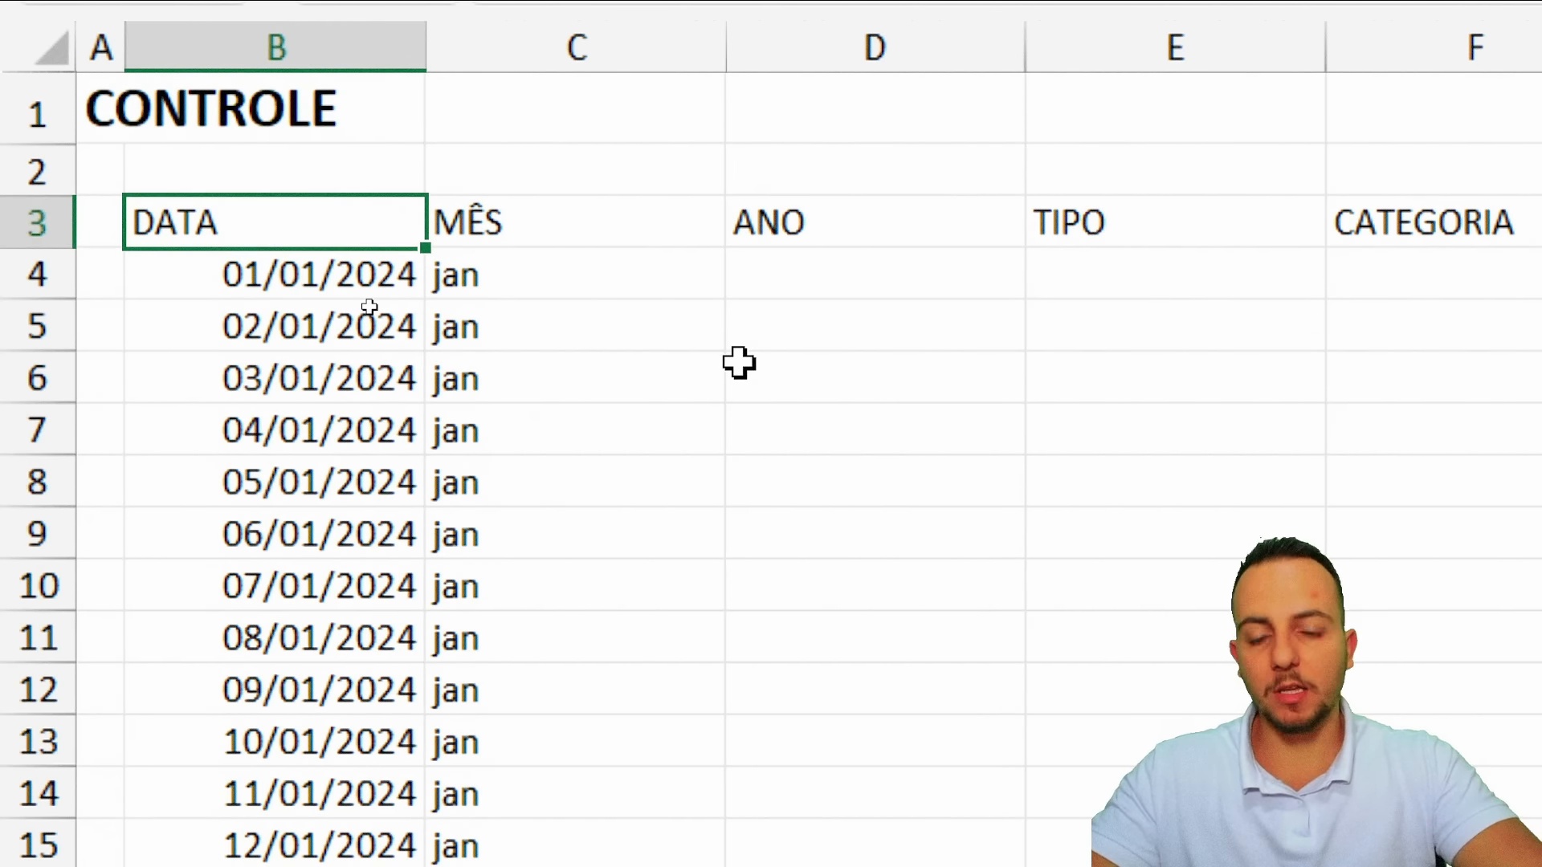
left_click_drag(506, 280, 498, 591)
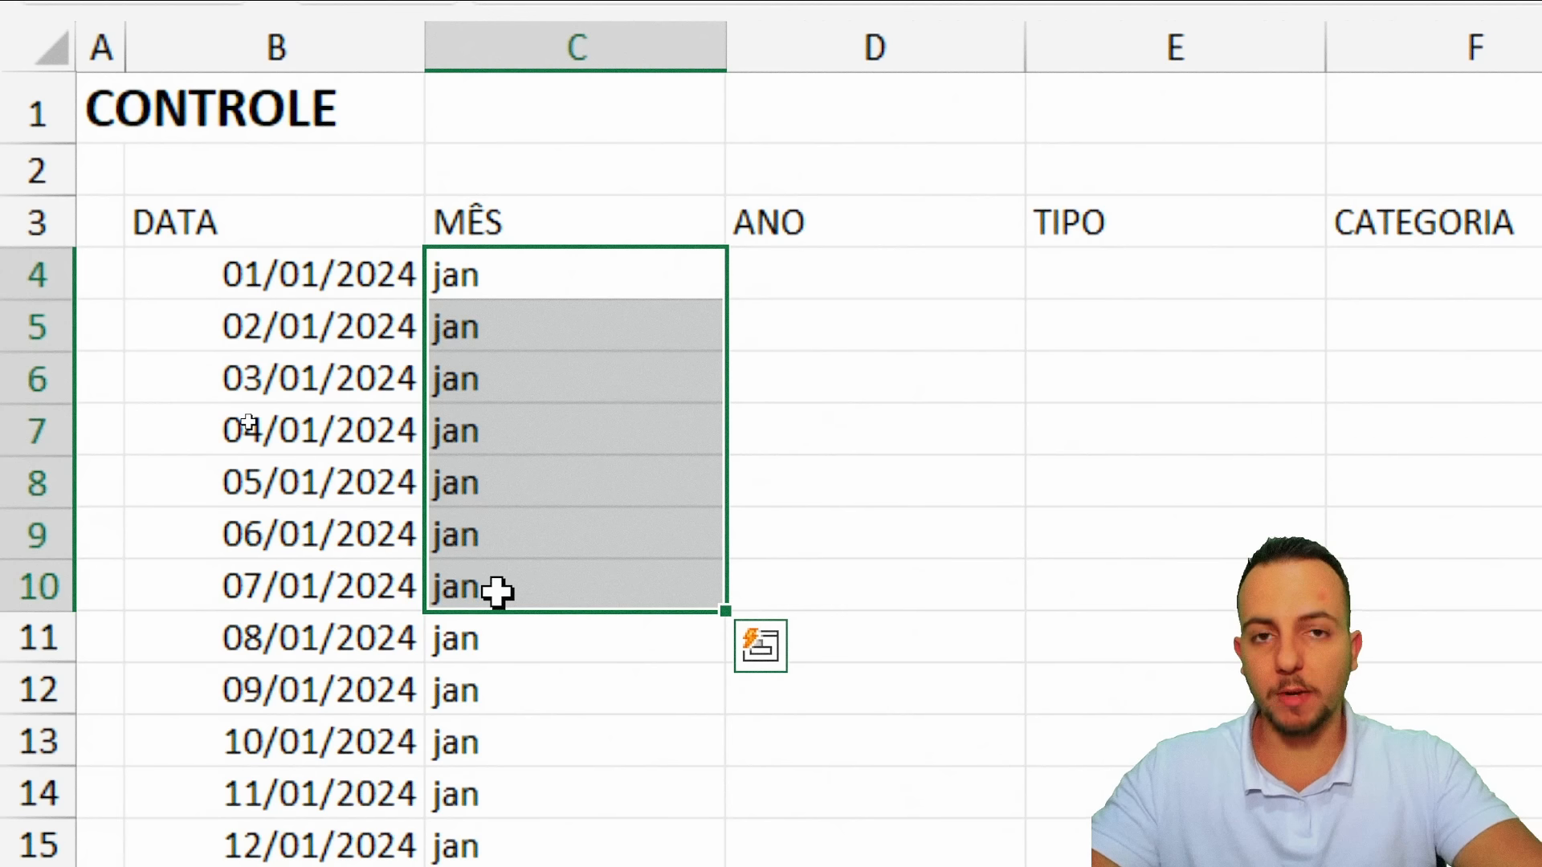
Enter =TEXTO(B4;"AAA") in D4 to extract the year and fill it down the ANO column
left_click(811, 293)
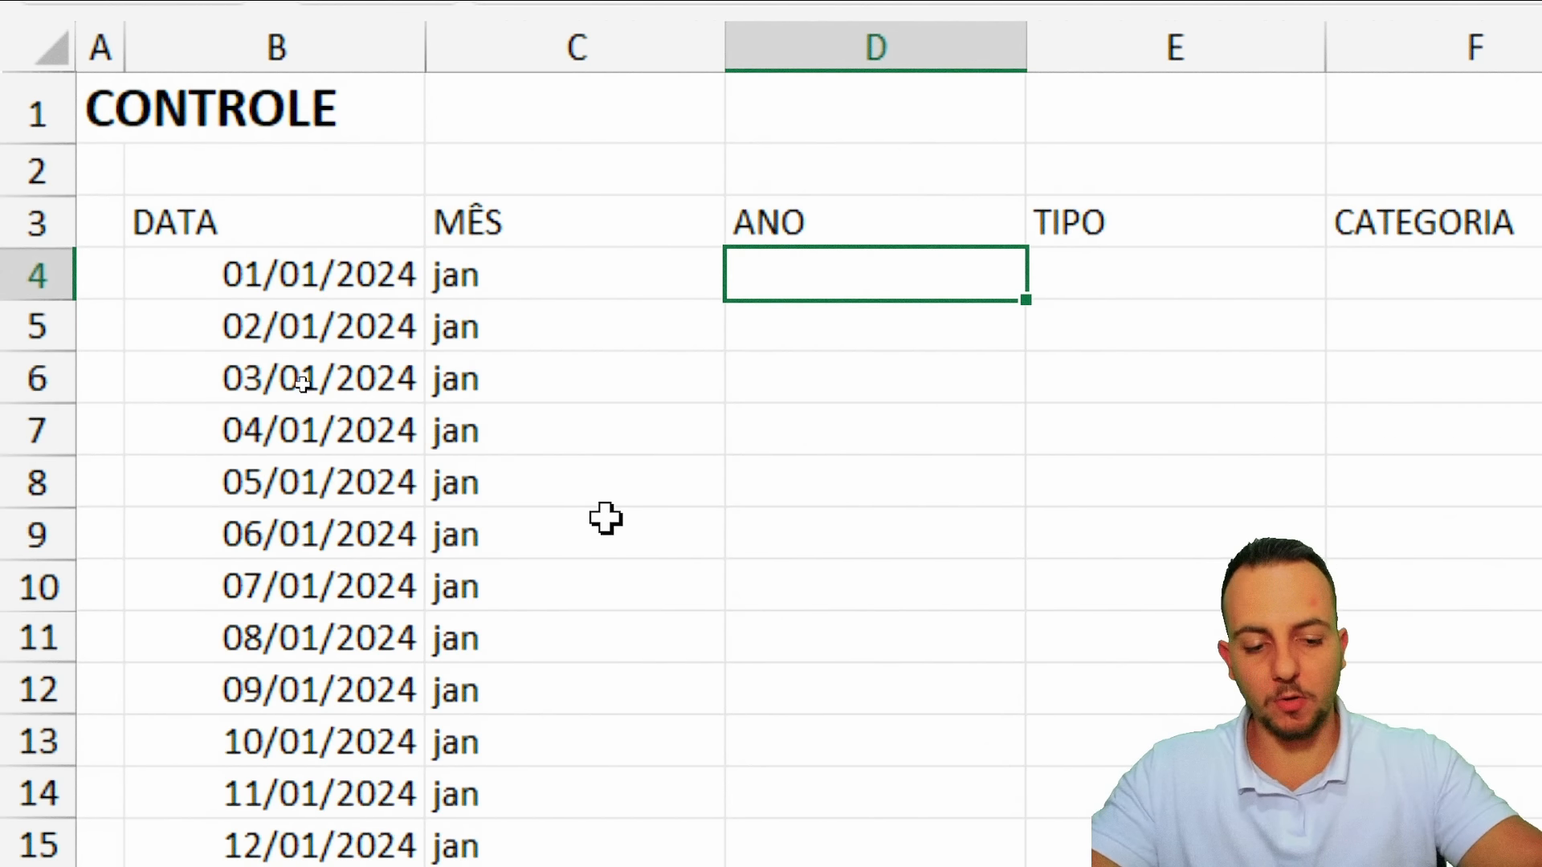
type("=TEXT")
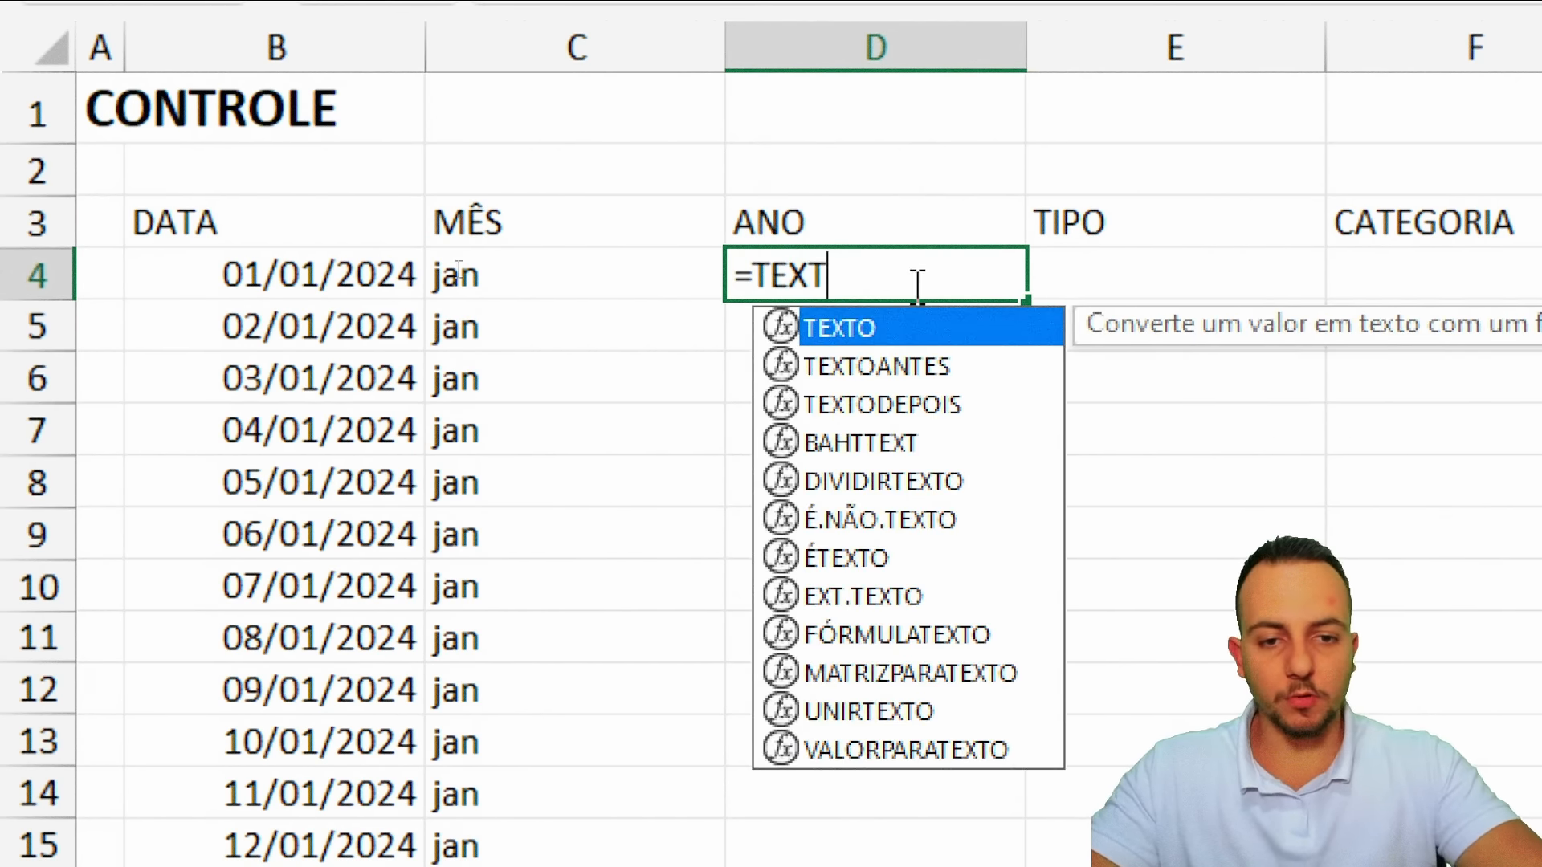
double_click(857, 329)
left_click(316, 261)
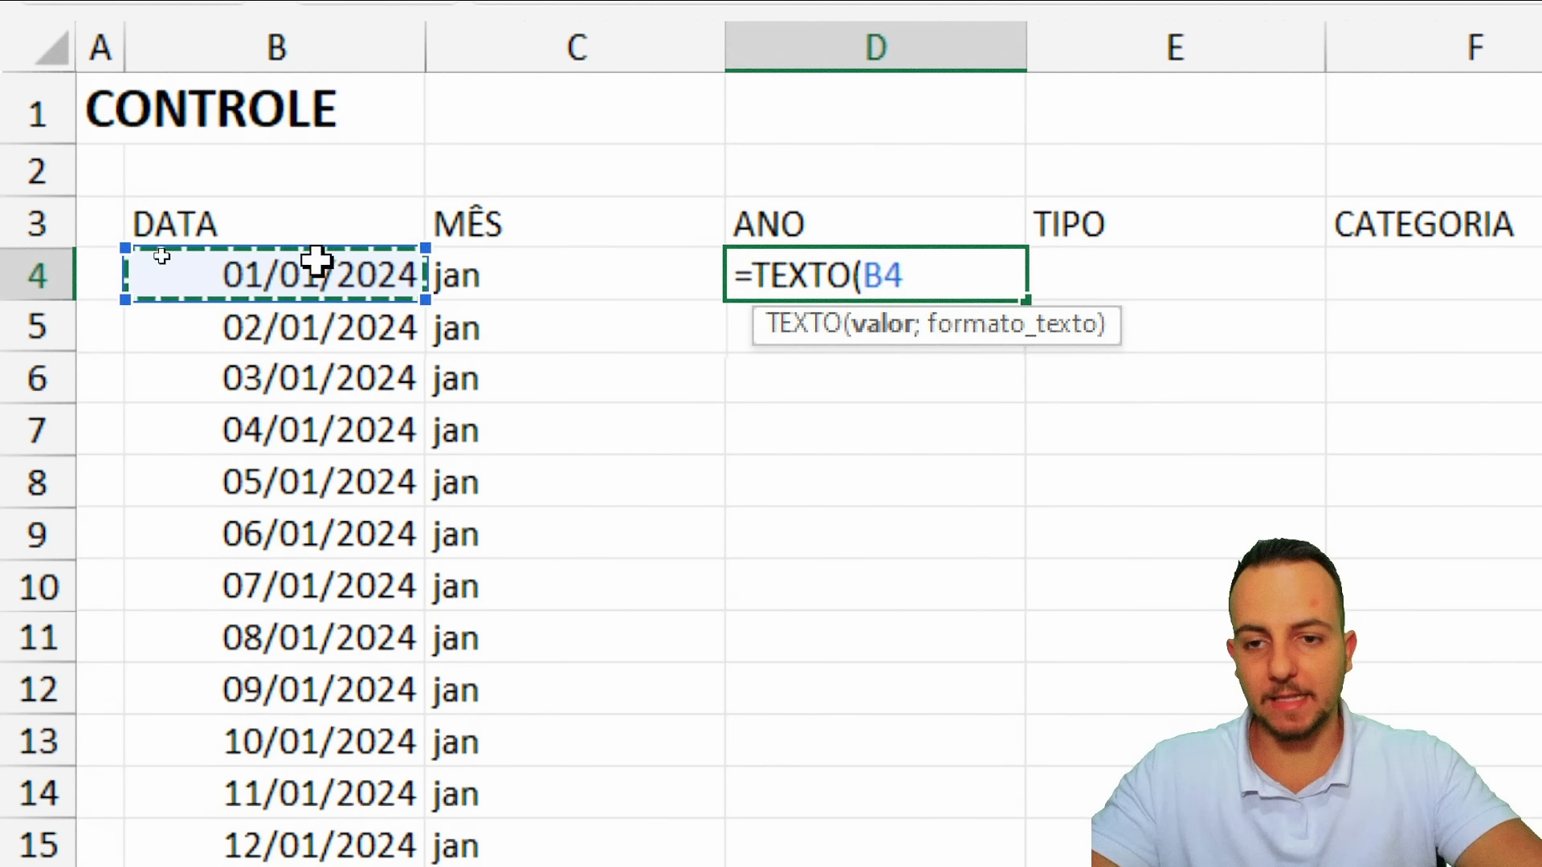
type(";\"AAA")
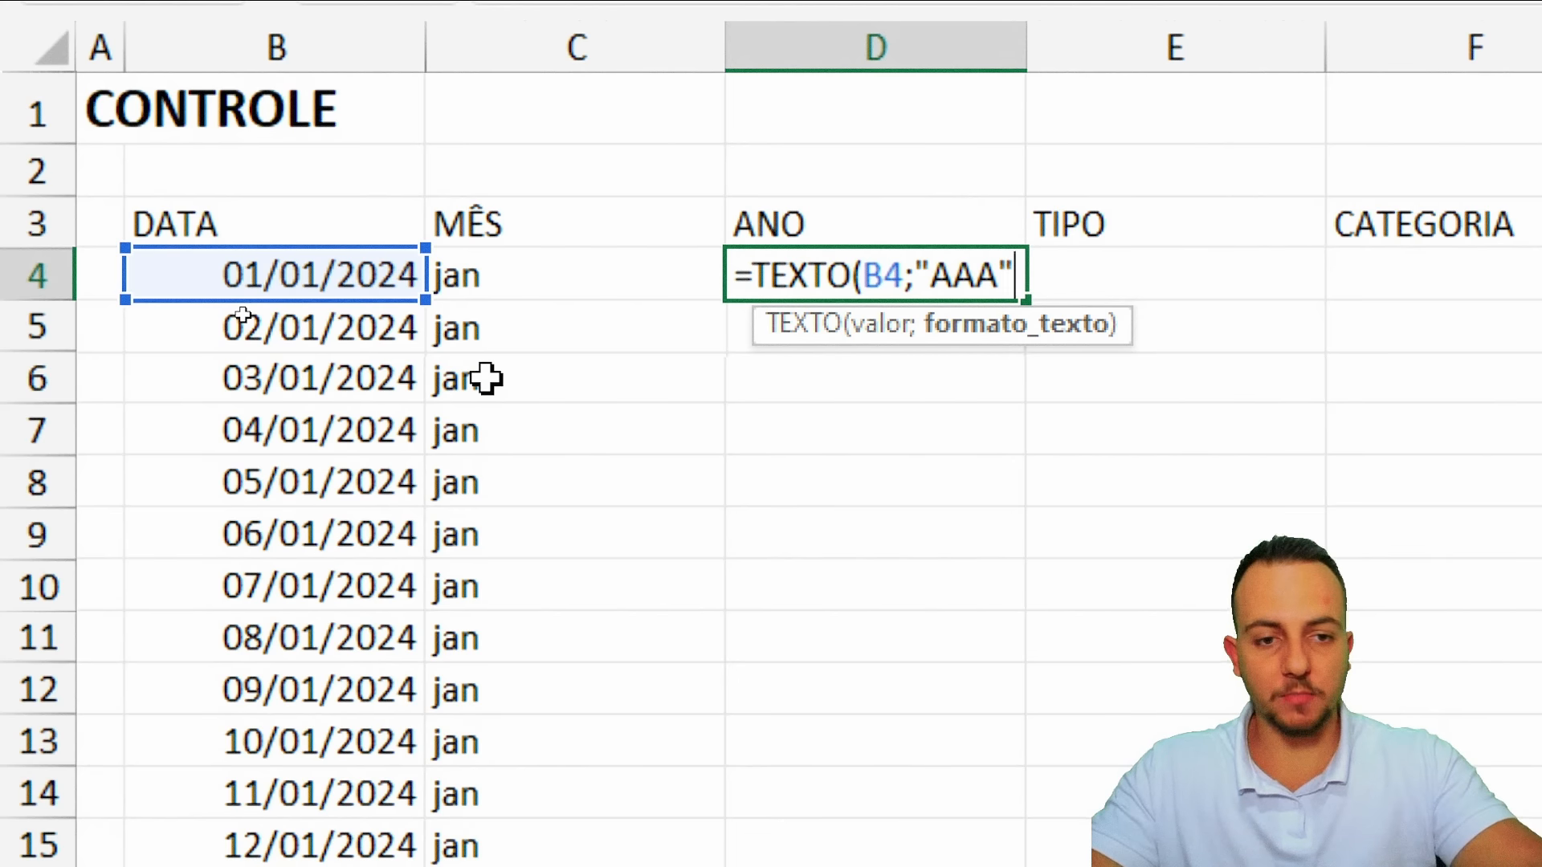
type(")")
key("Return")
left_click(881, 265)
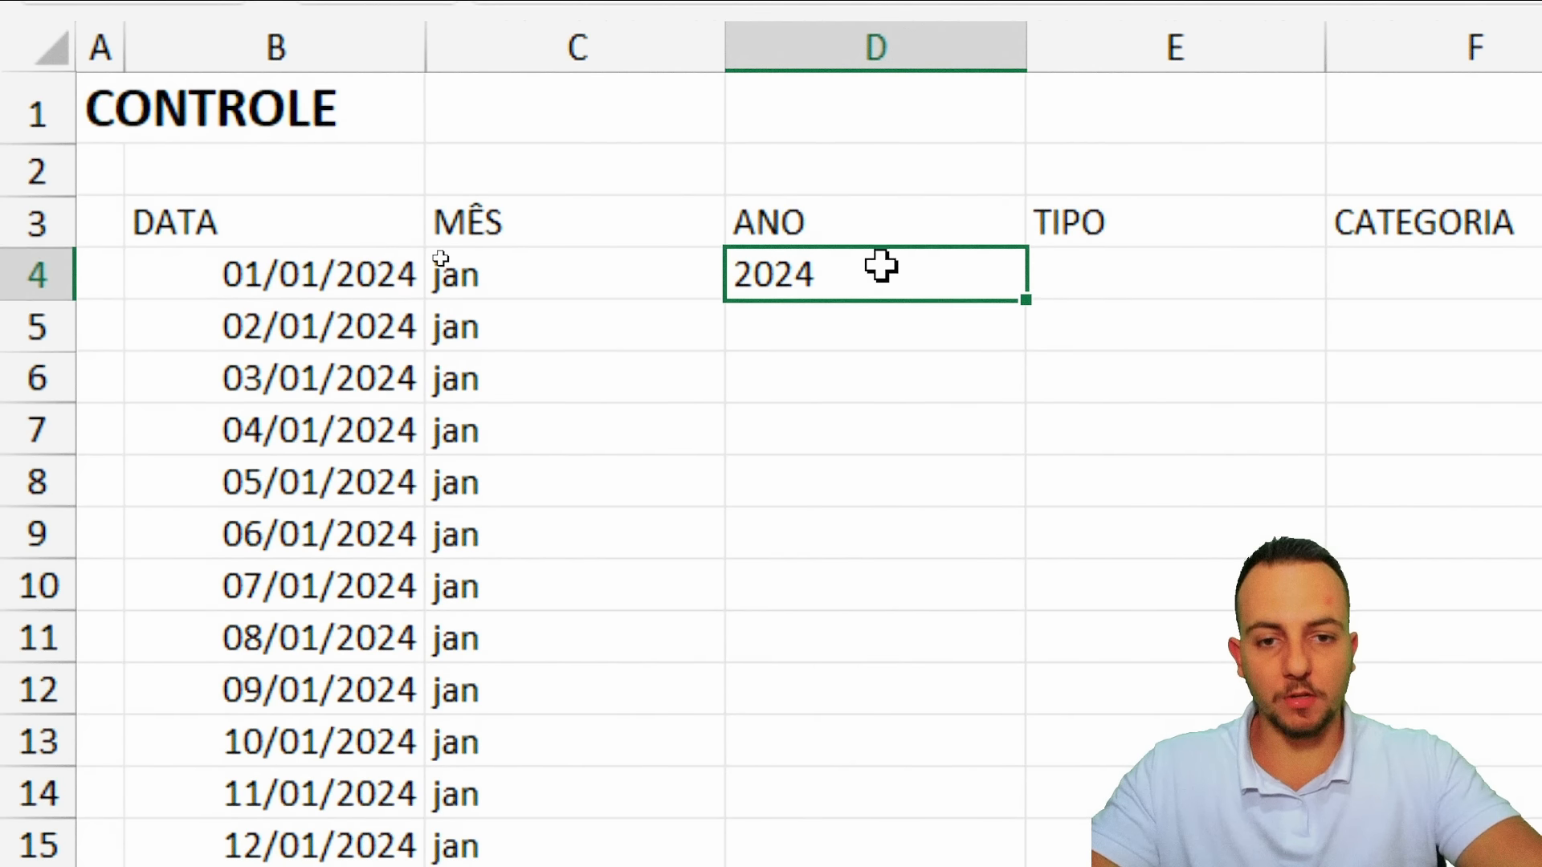
double_click(1024, 302)
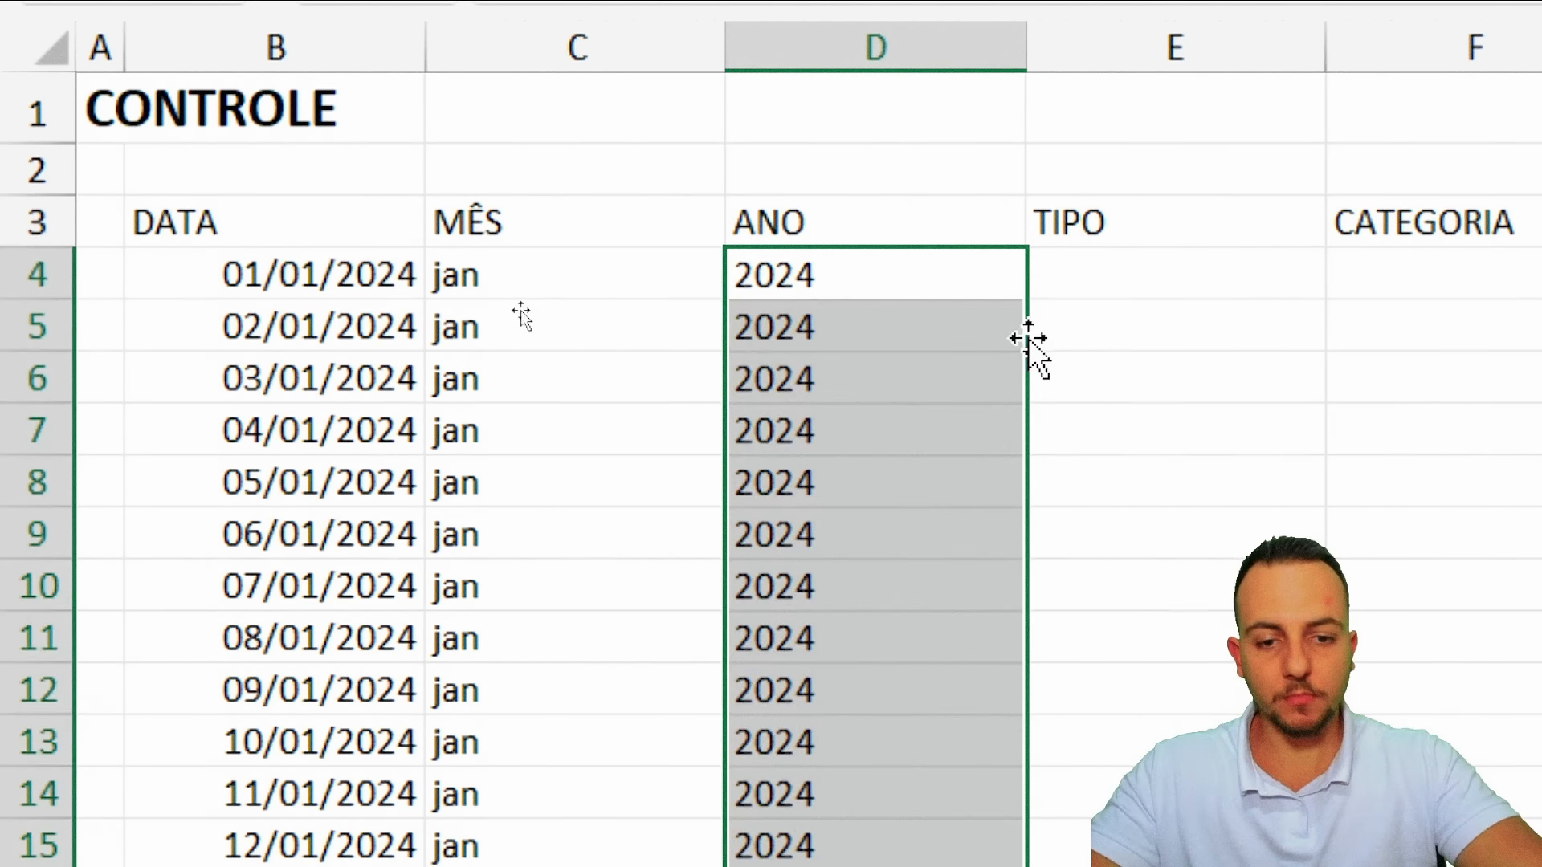
Enter RECEITA and DESPESA as sample types in E4:E5 and clear both cells
scroll(1346, 458, "right", 3)
left_click(754, 285)
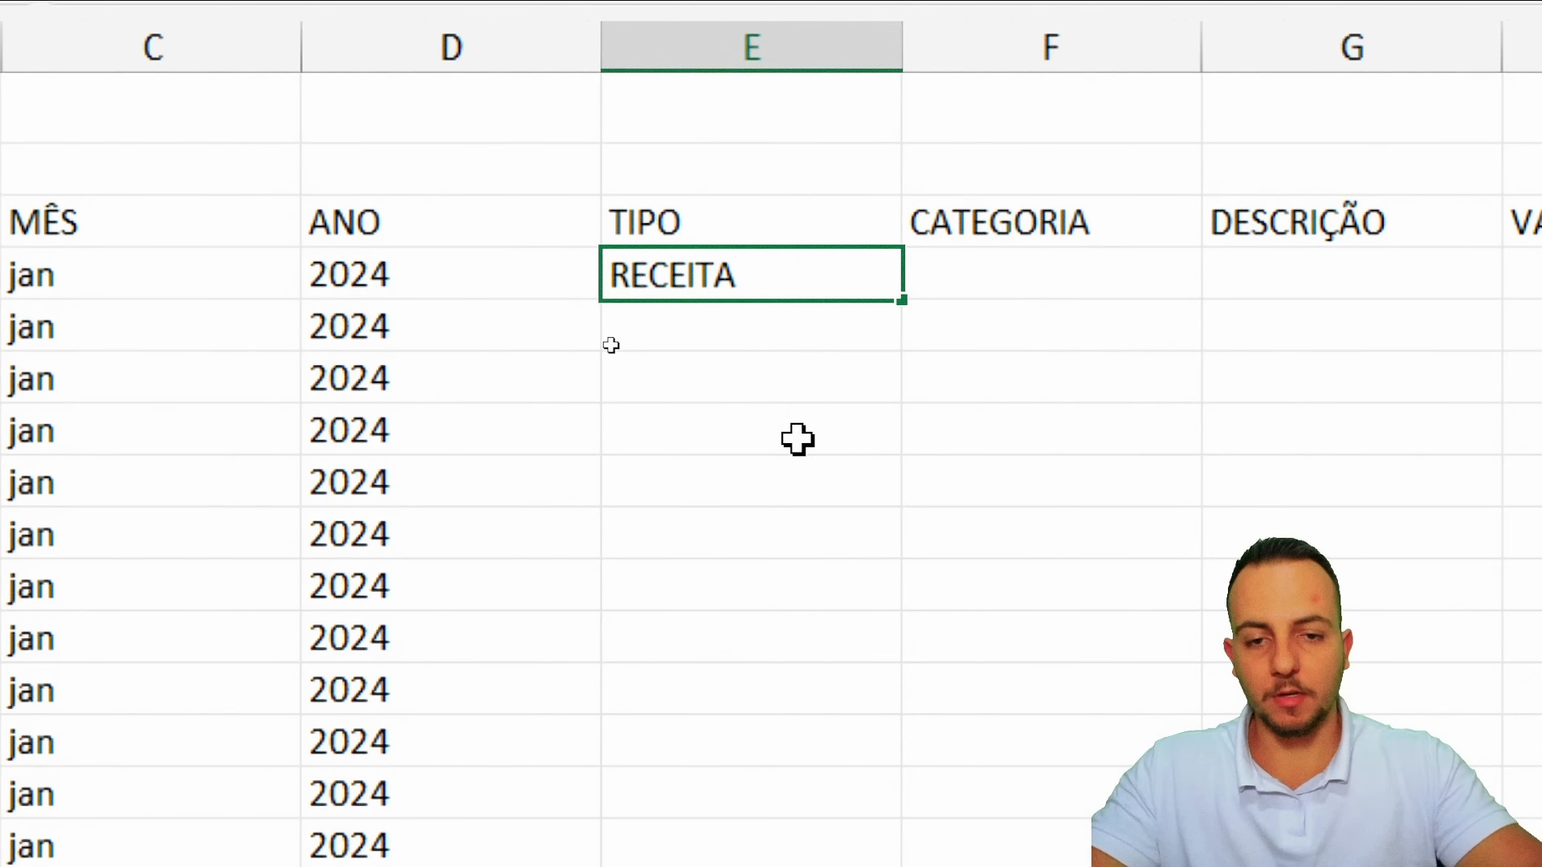
key("Return")
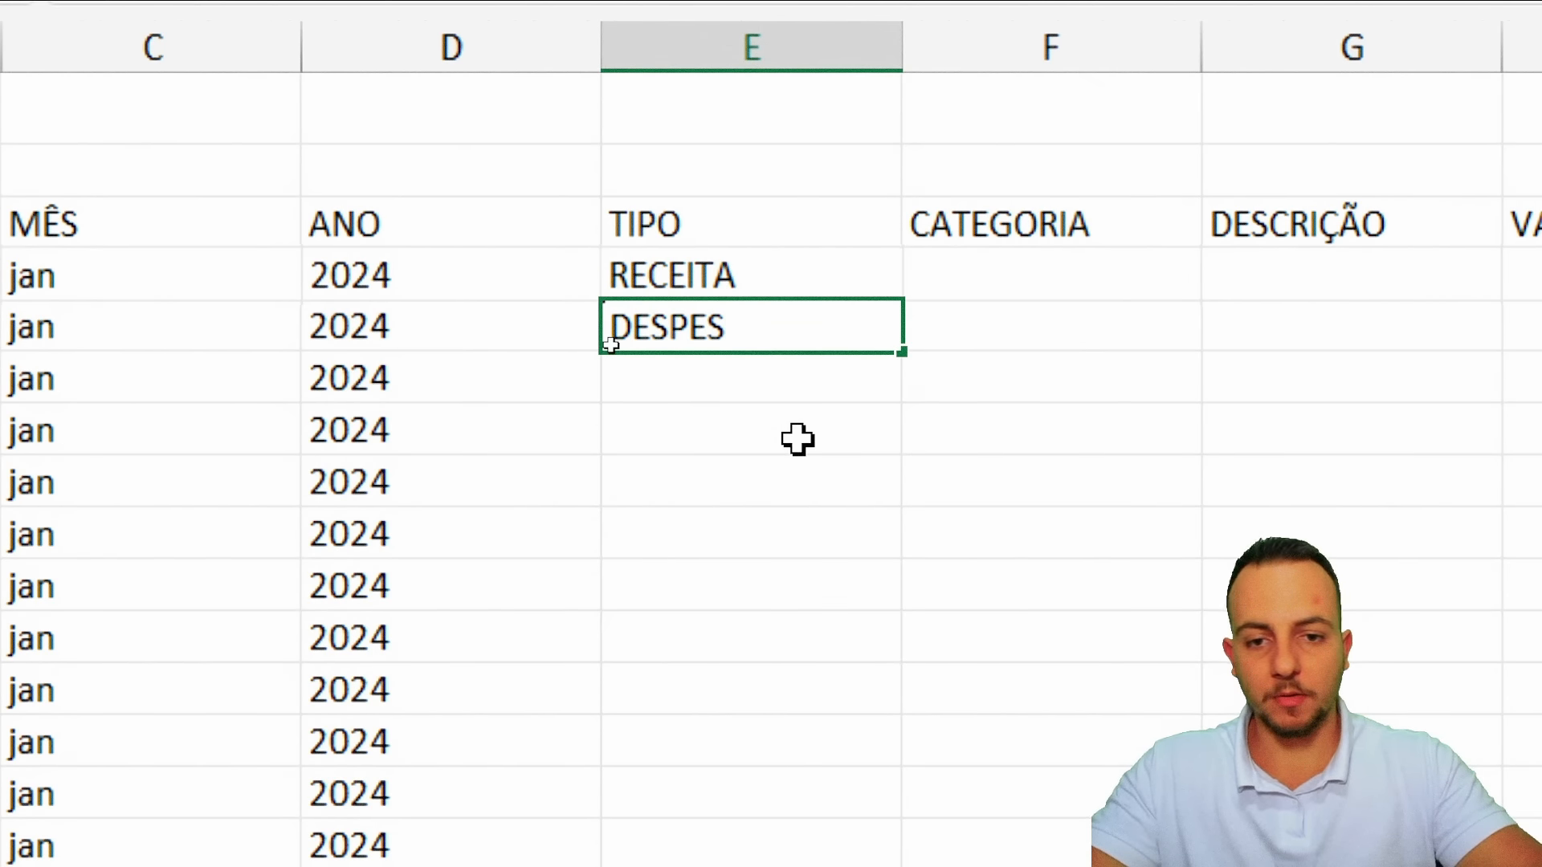
key("Return")
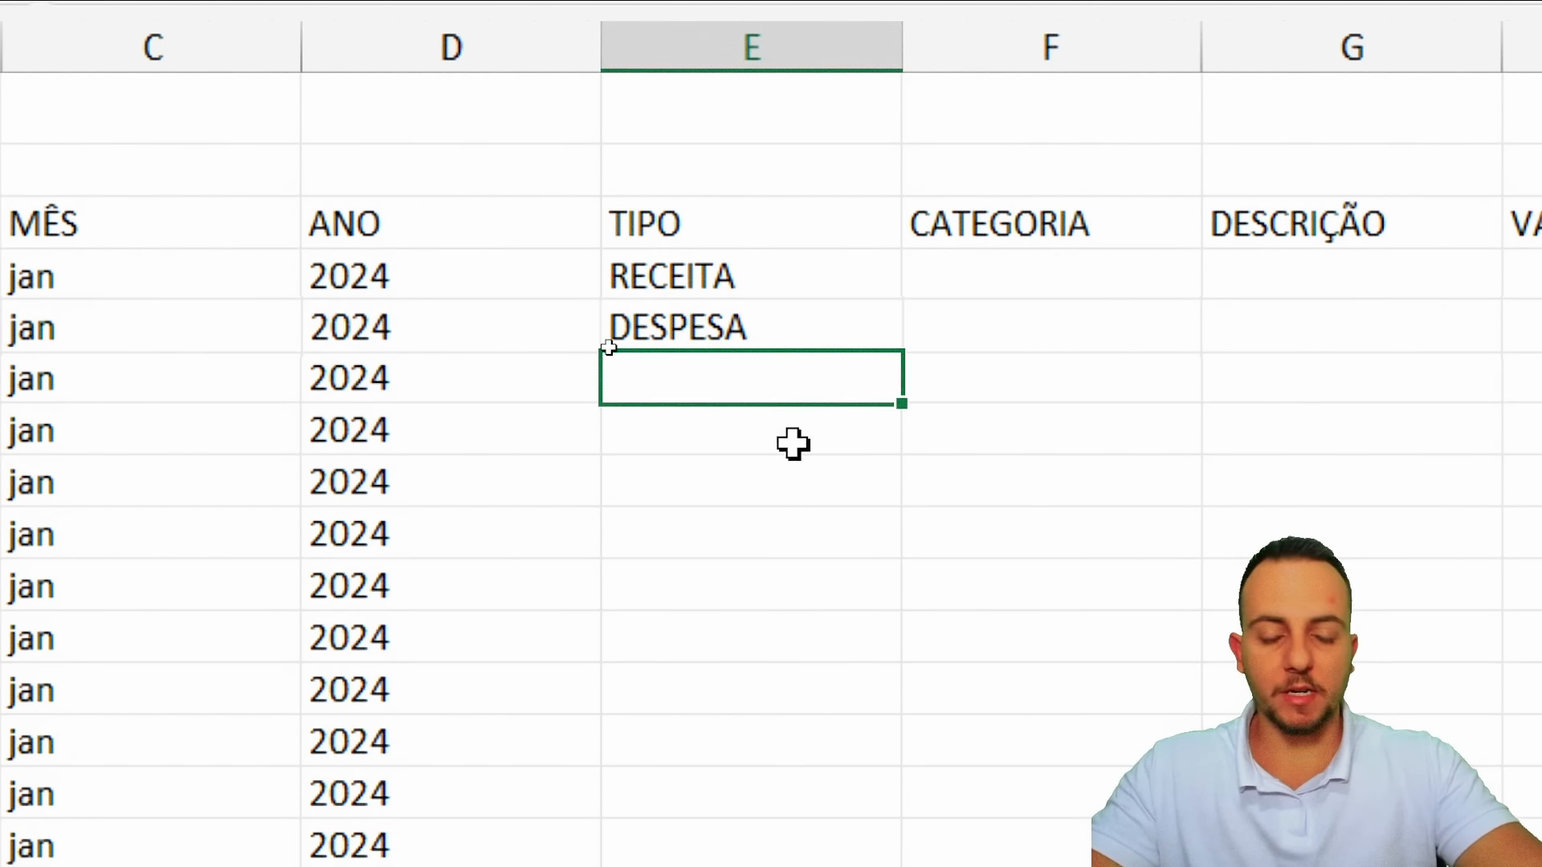
left_click_drag(764, 255, 764, 316)
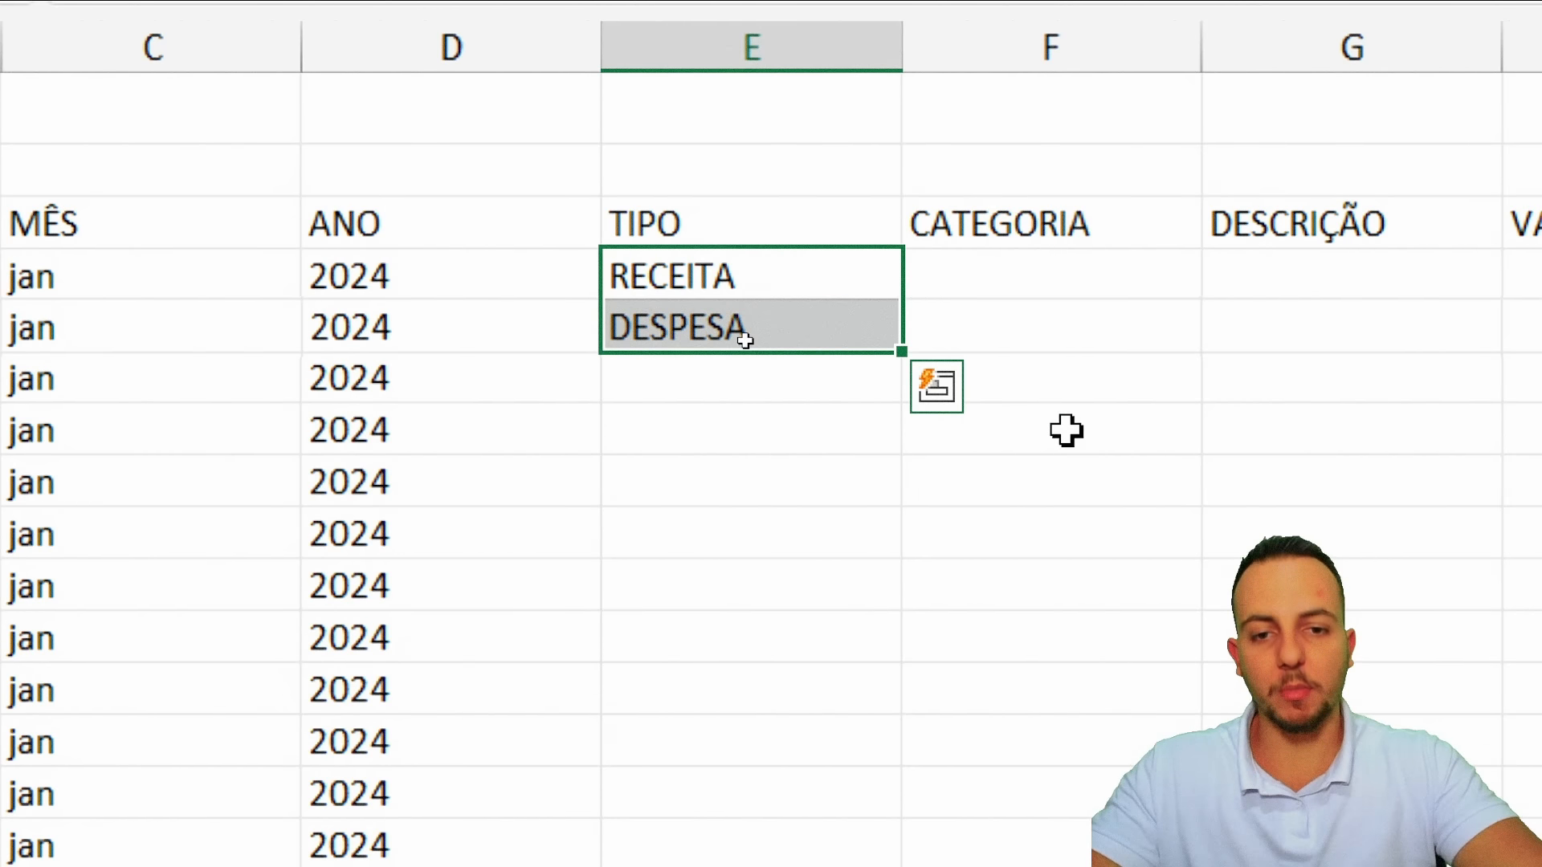
key("Delete")
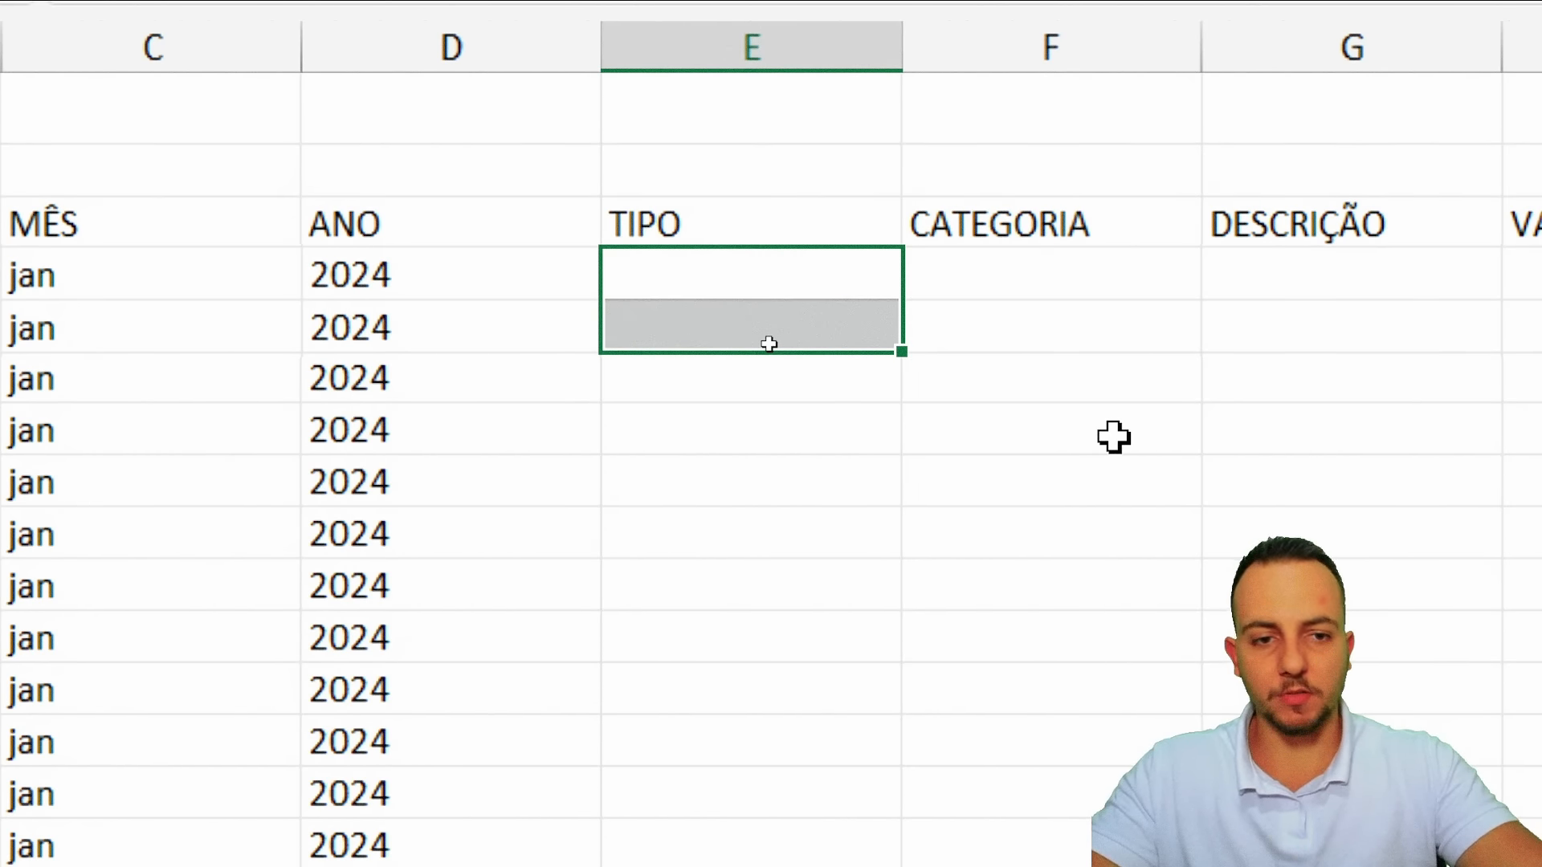
Enter the sample amounts -100 in H4 and 100 in H5 under the VALOR heading
left_click(1065, 273)
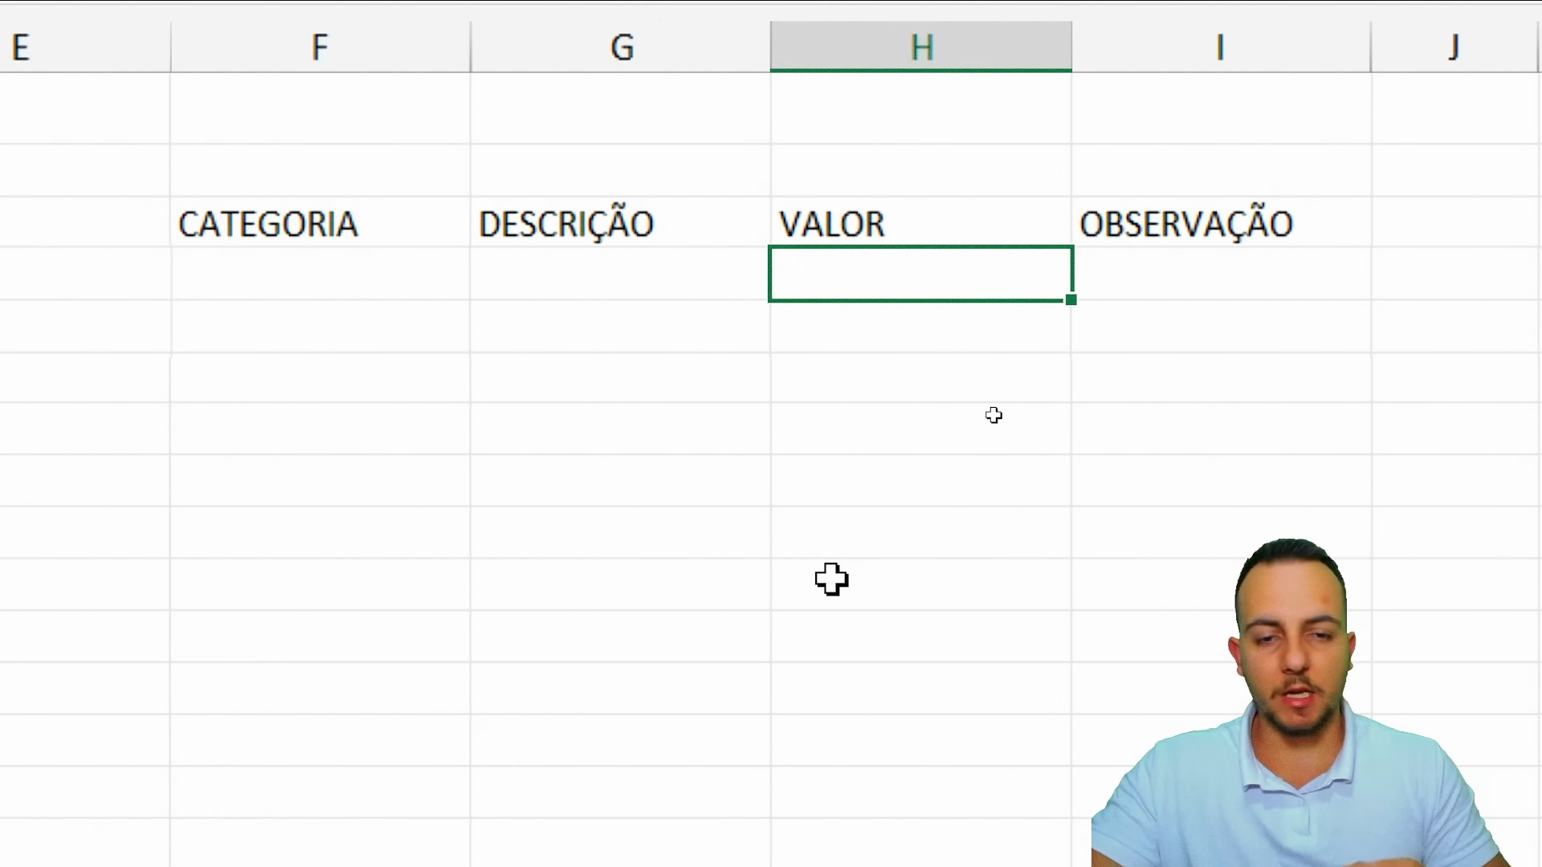
left_click(934, 49)
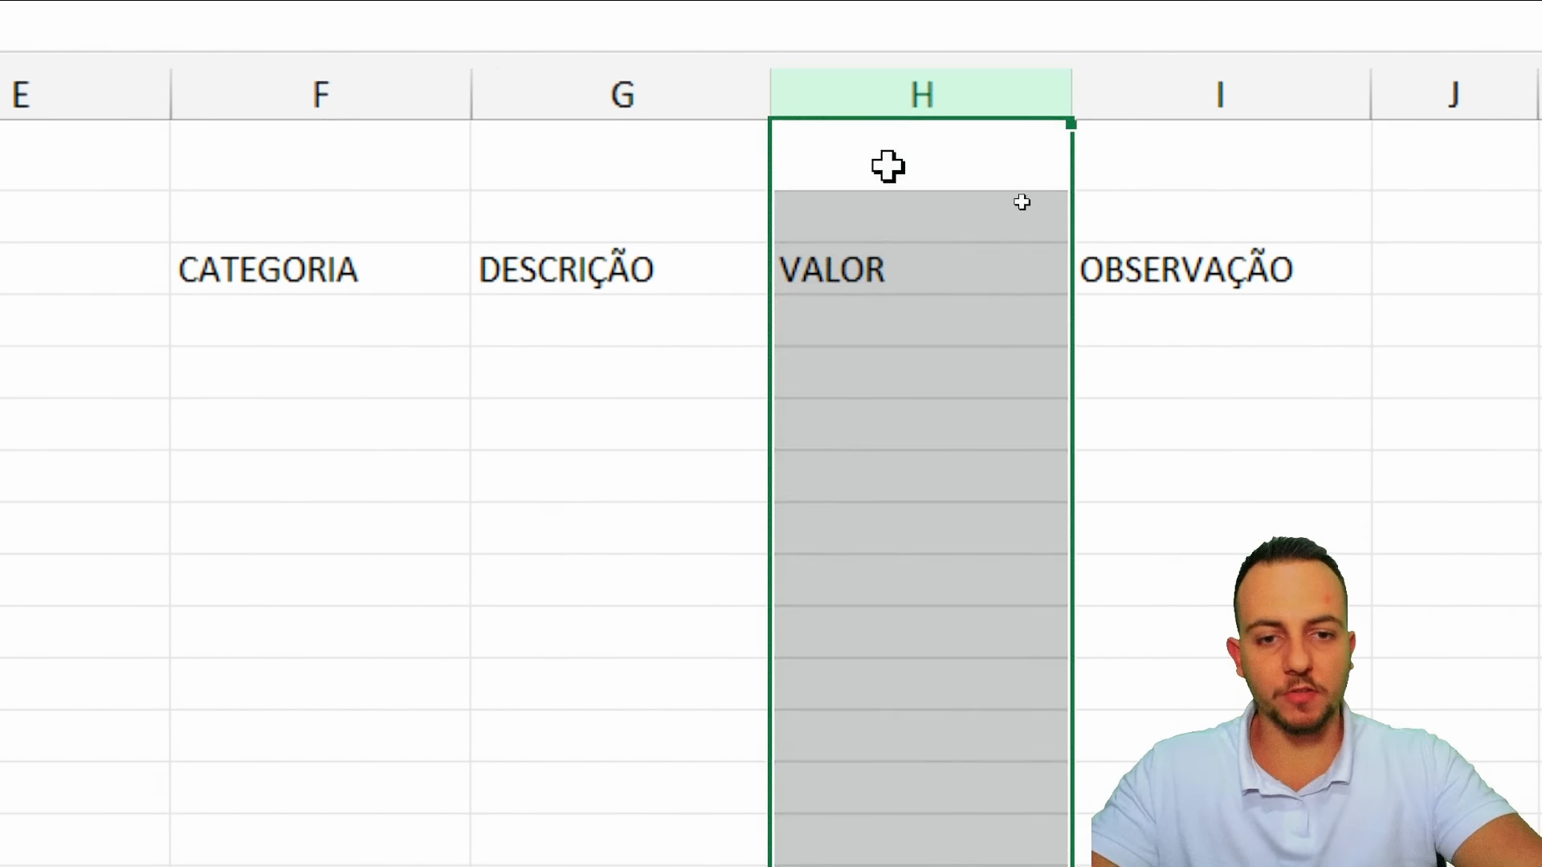
left_click(893, 275)
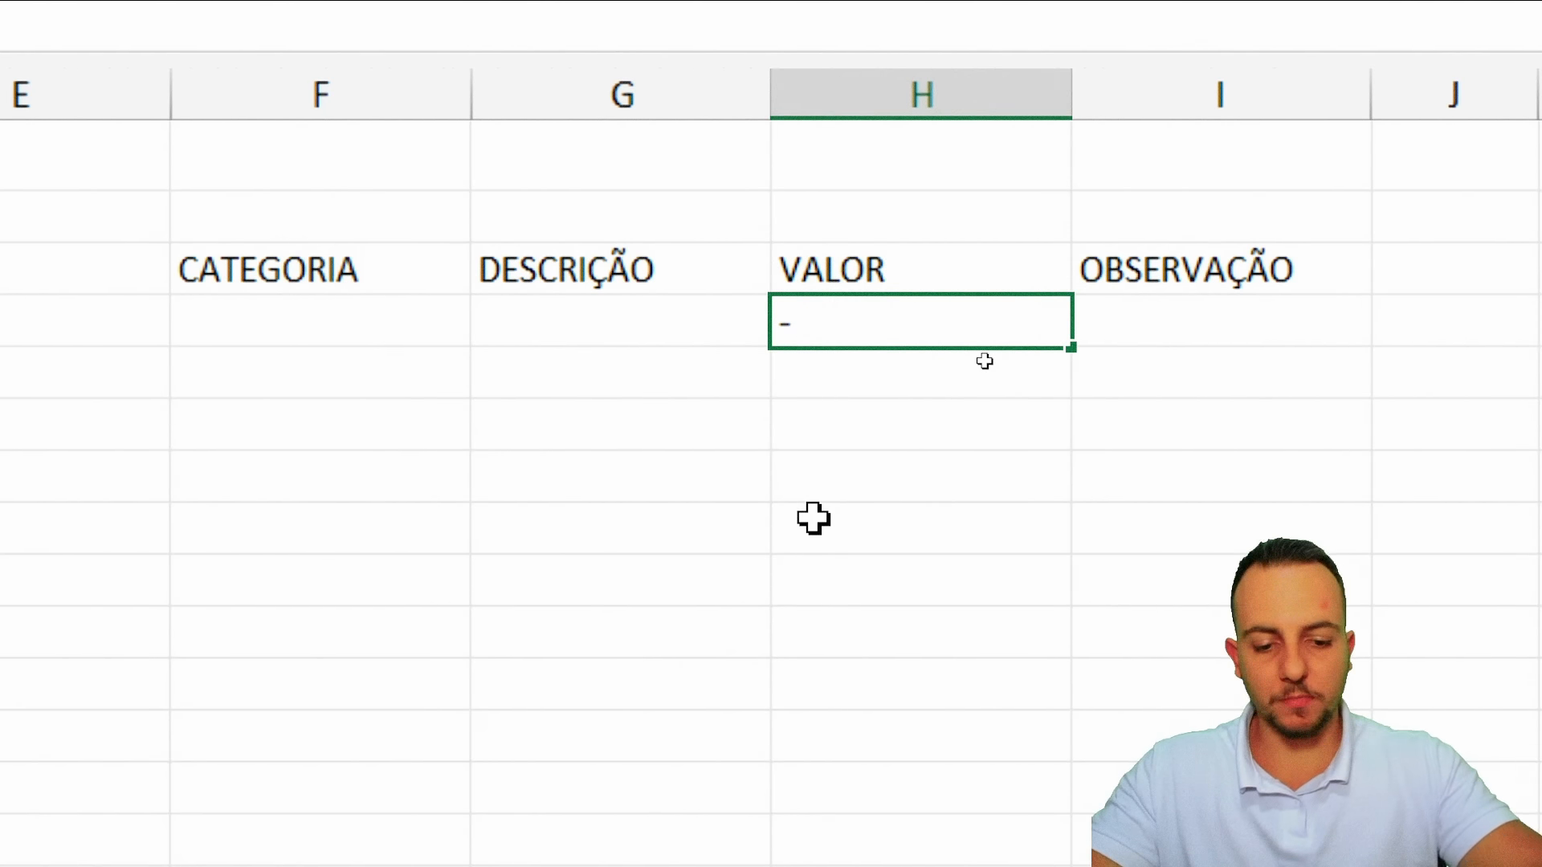
key("Return")
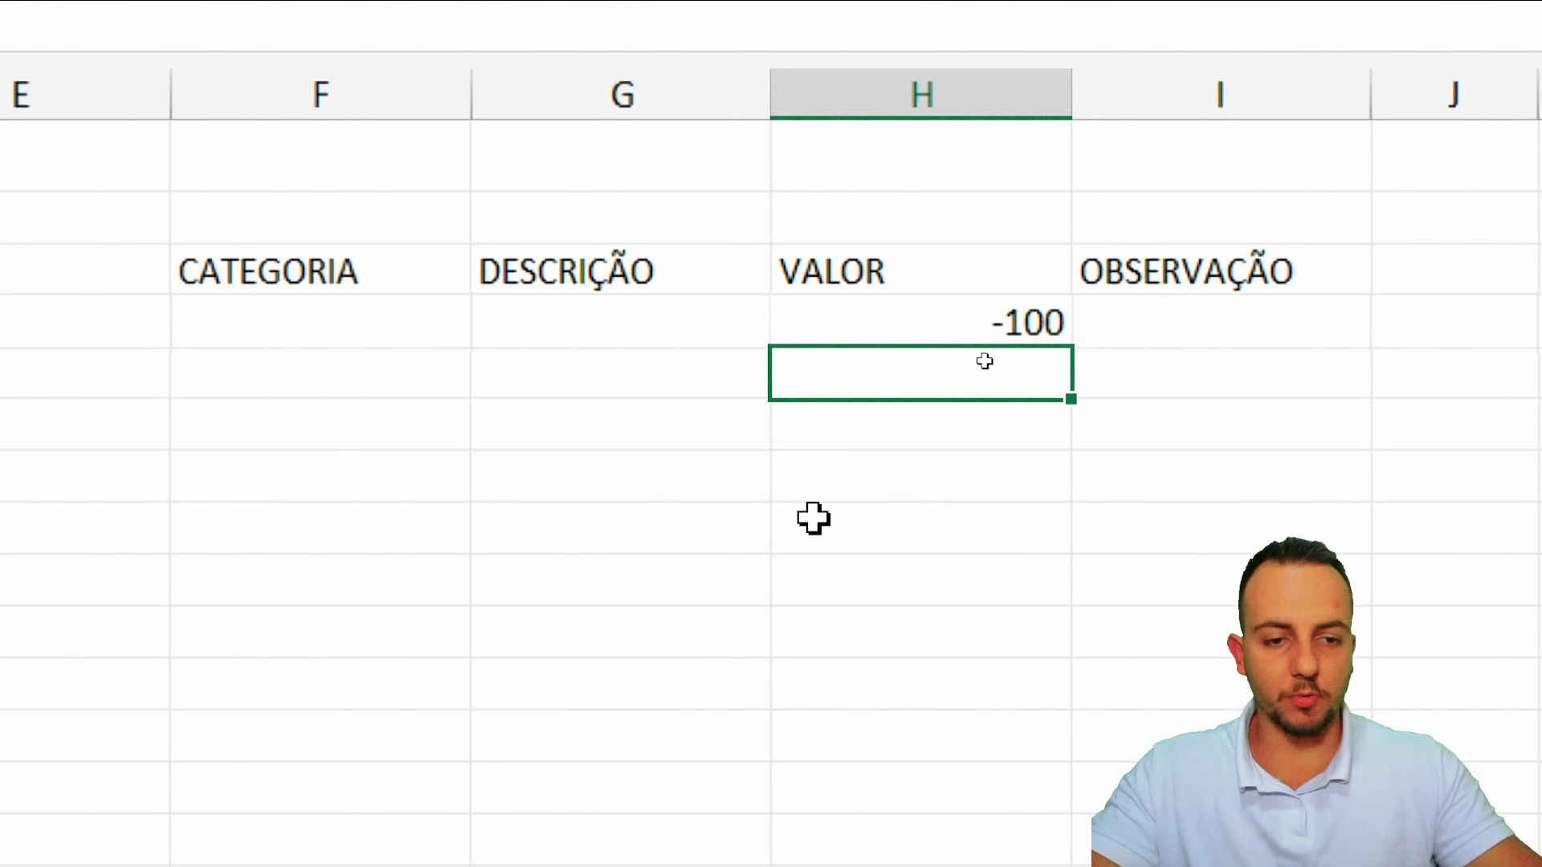
type("10")
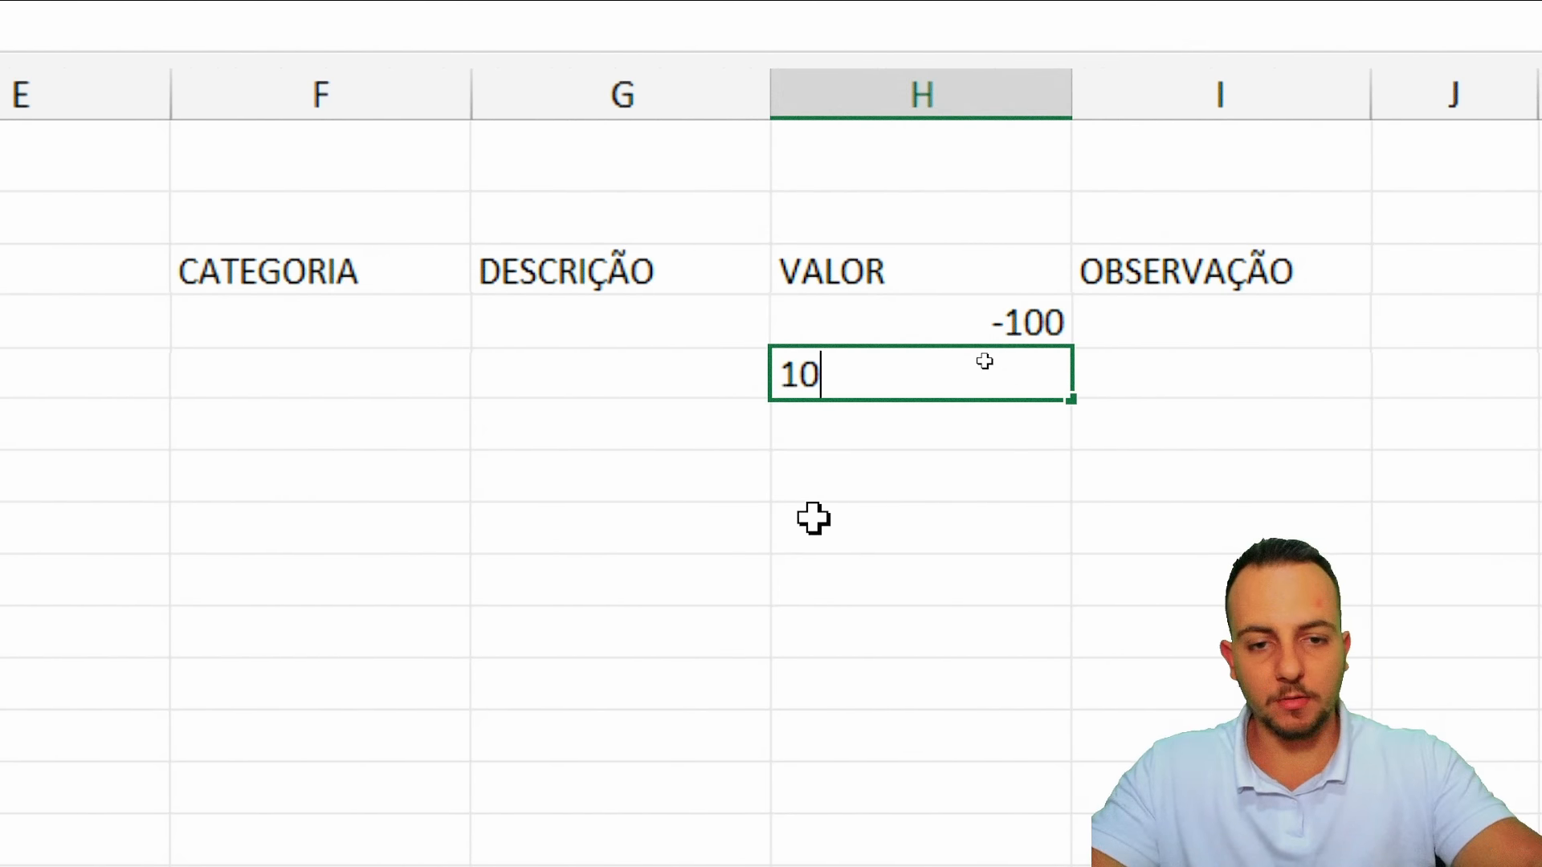
type("0")
key("Return")
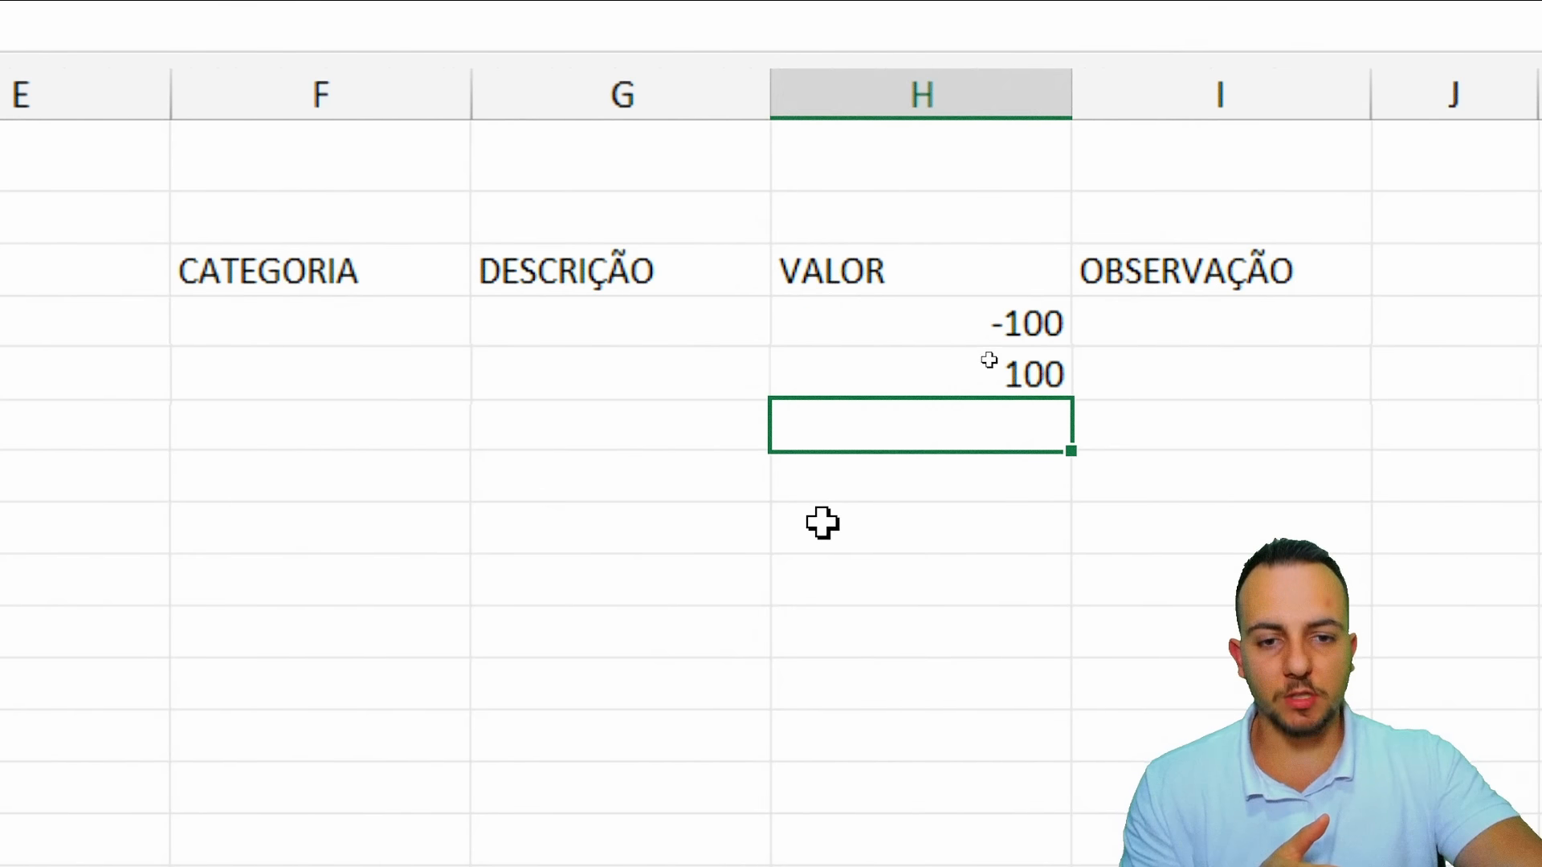
left_click_drag(874, 315, 860, 364)
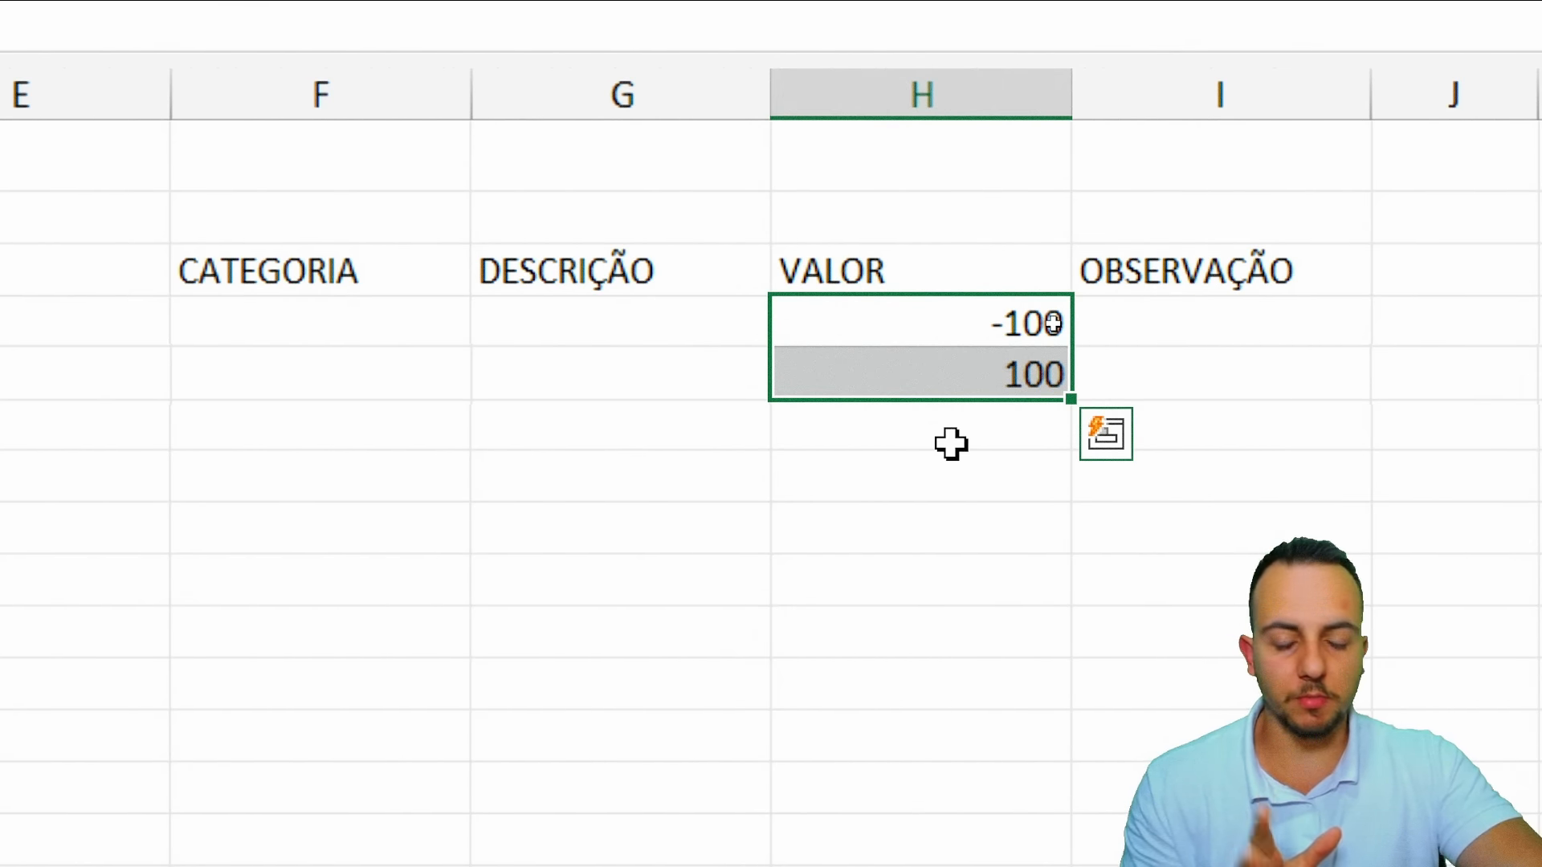
key("ctrl+q")
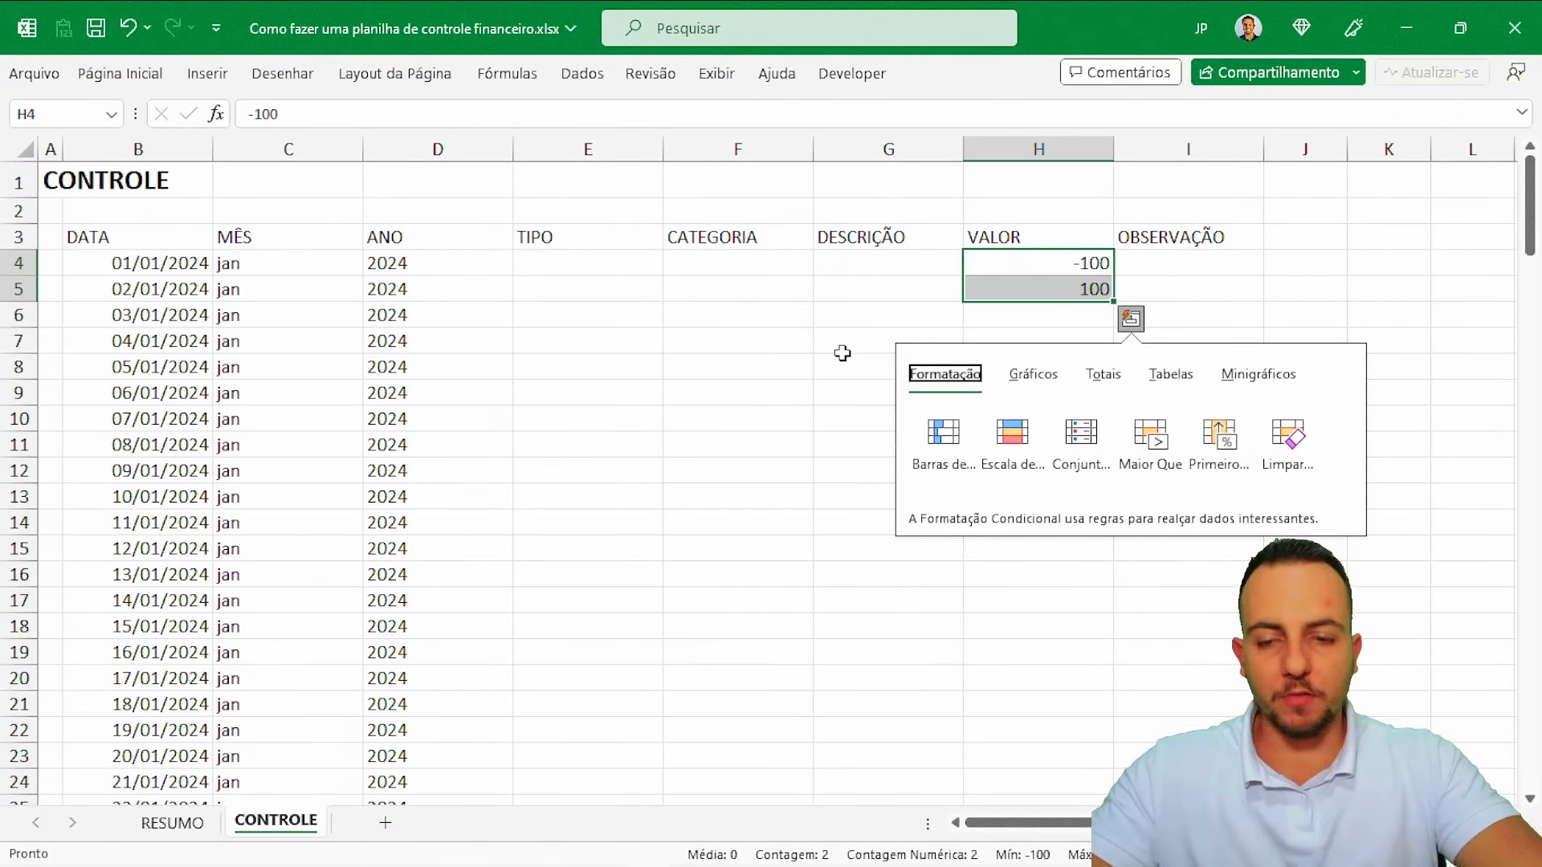
key("Escape")
left_click_drag(179, 263, 132, 626)
key("shift+space")
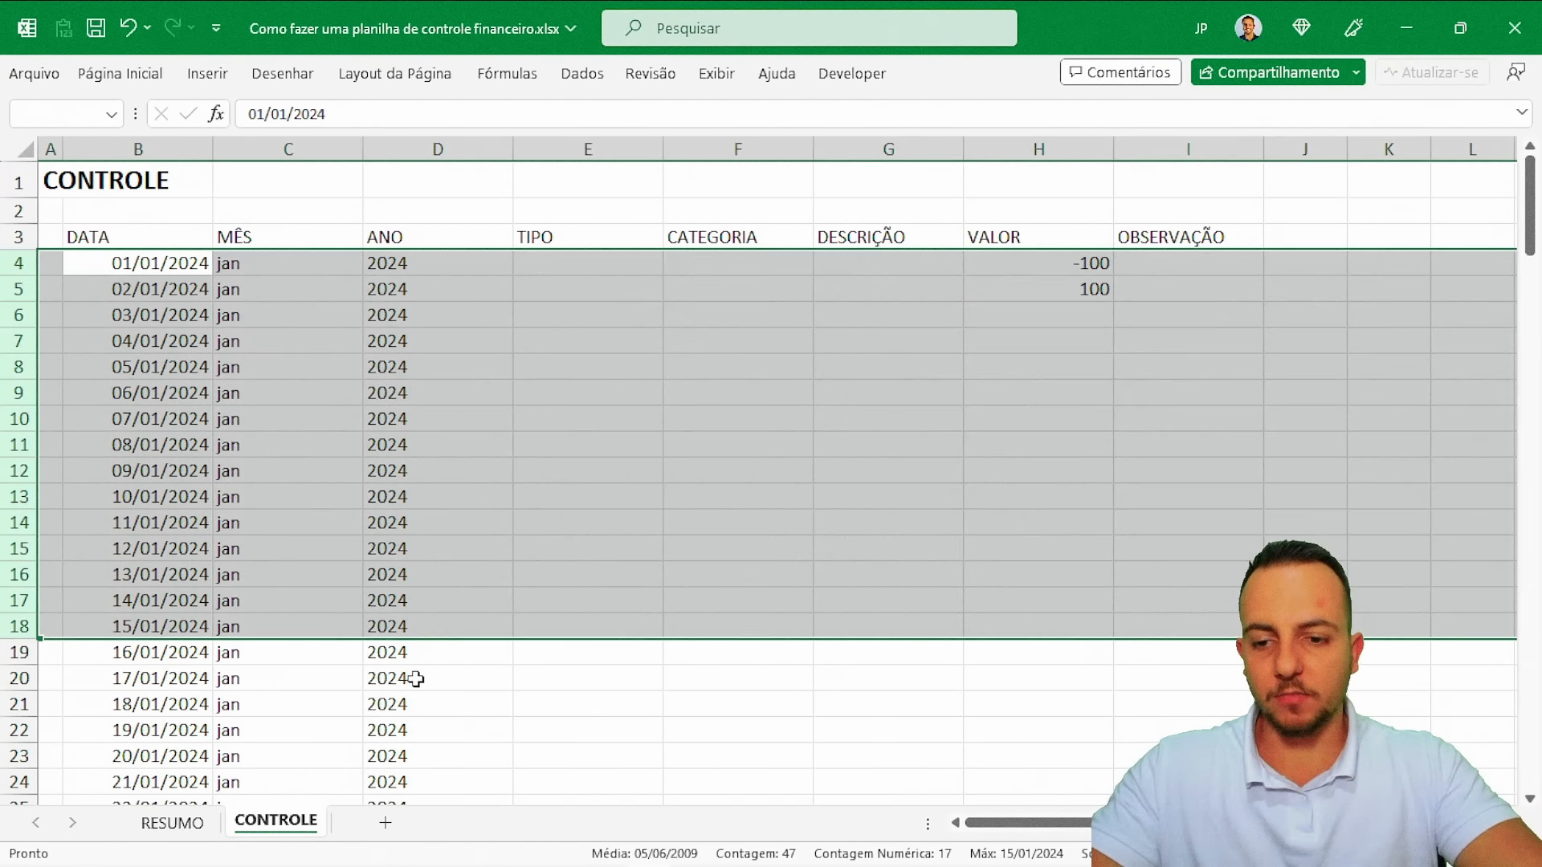
Add a conditional format to the VALOR cells from H4 down, giving values less than 0 a light red fill with dark red text
left_click_drag(1036, 263, 1022, 746)
left_click_drag(1528, 735, 1492, 171)
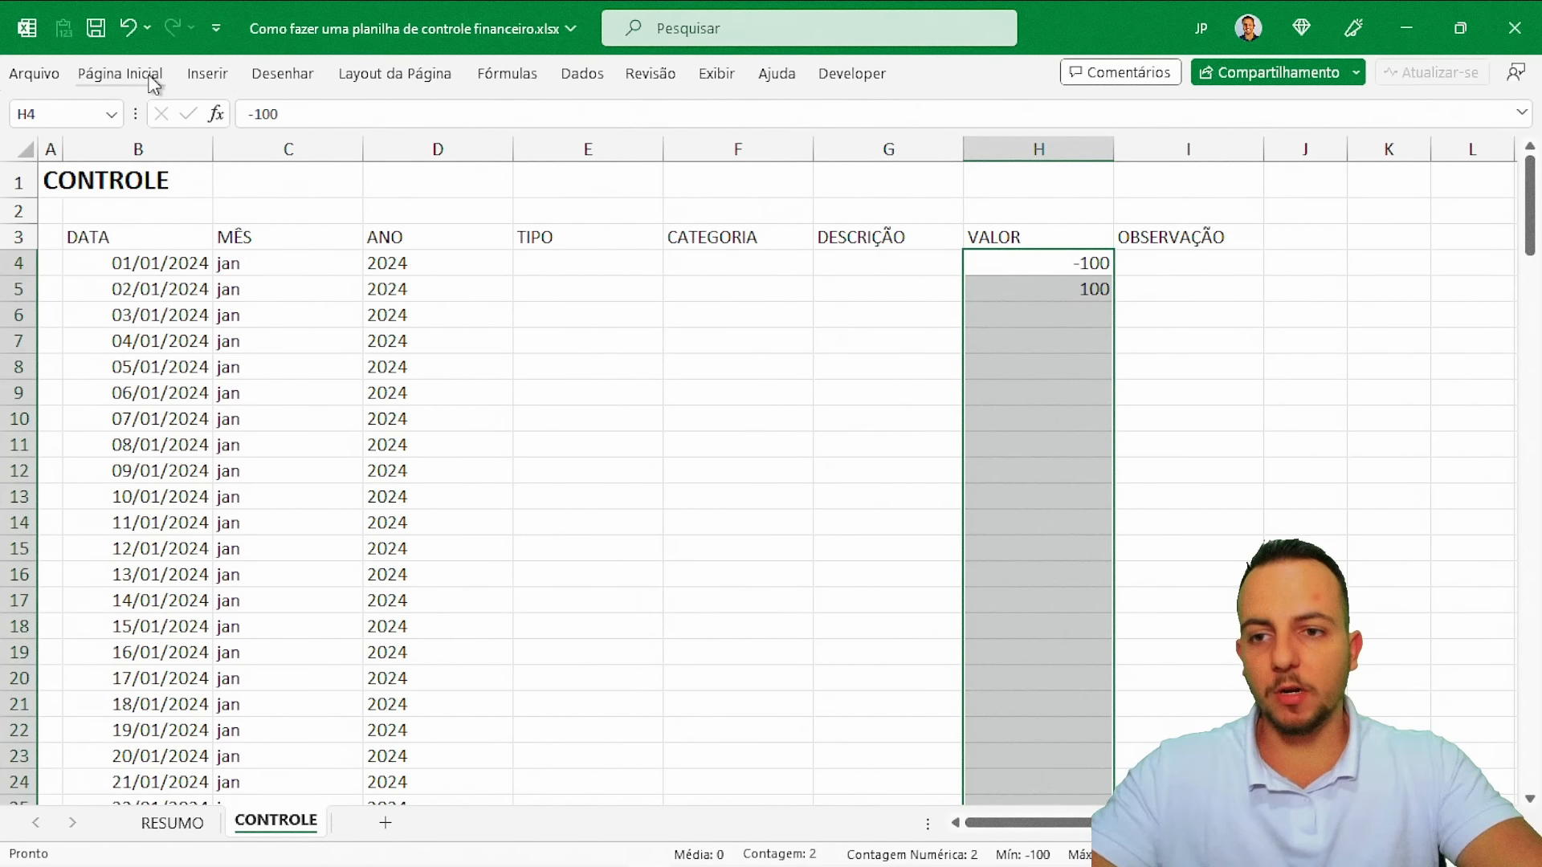
left_click(120, 74)
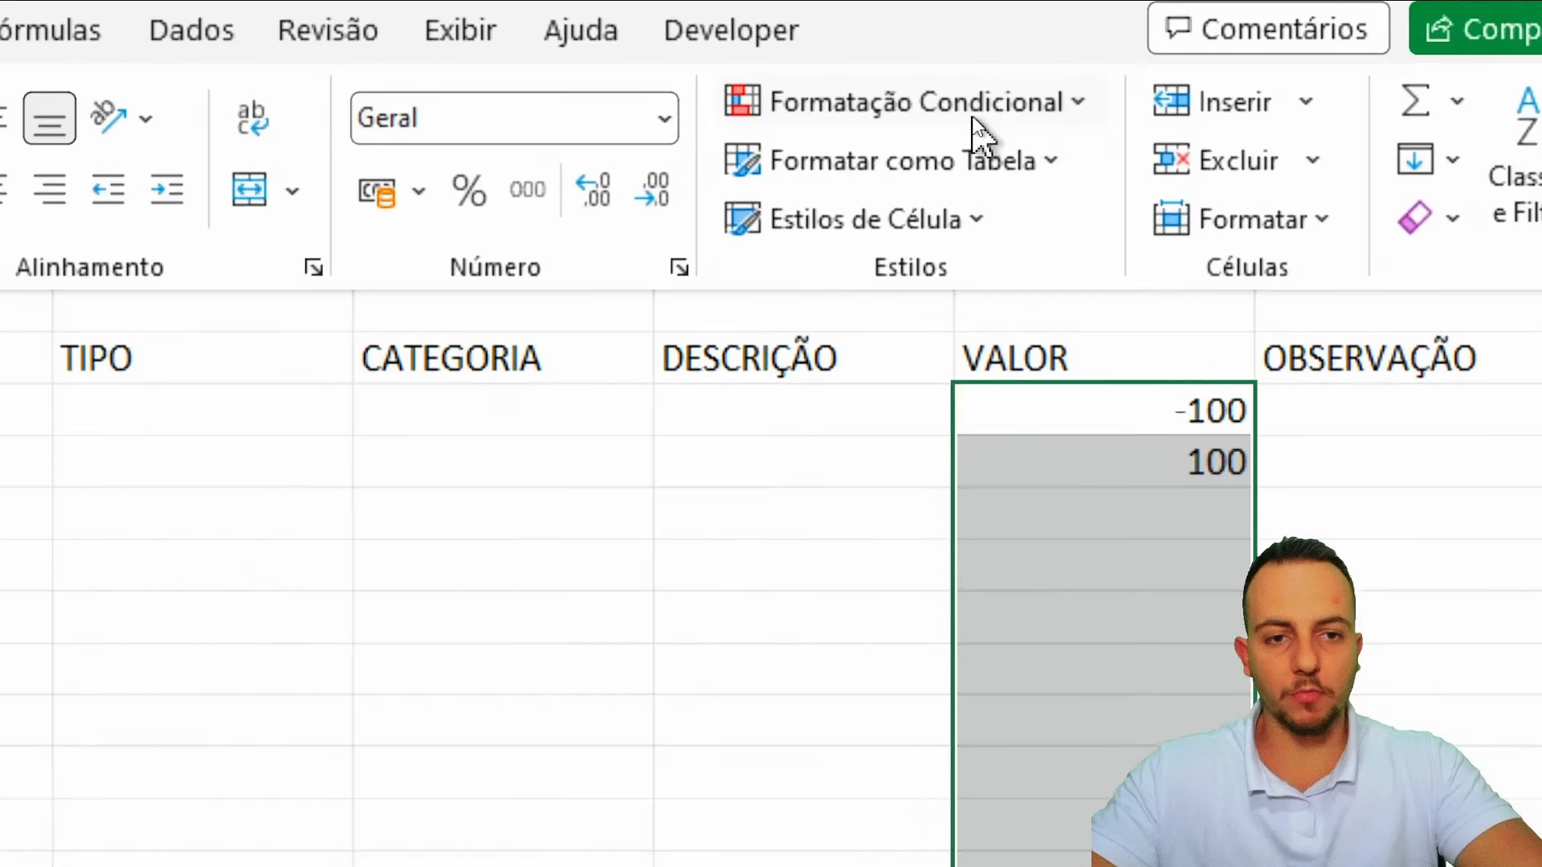
left_click(966, 112)
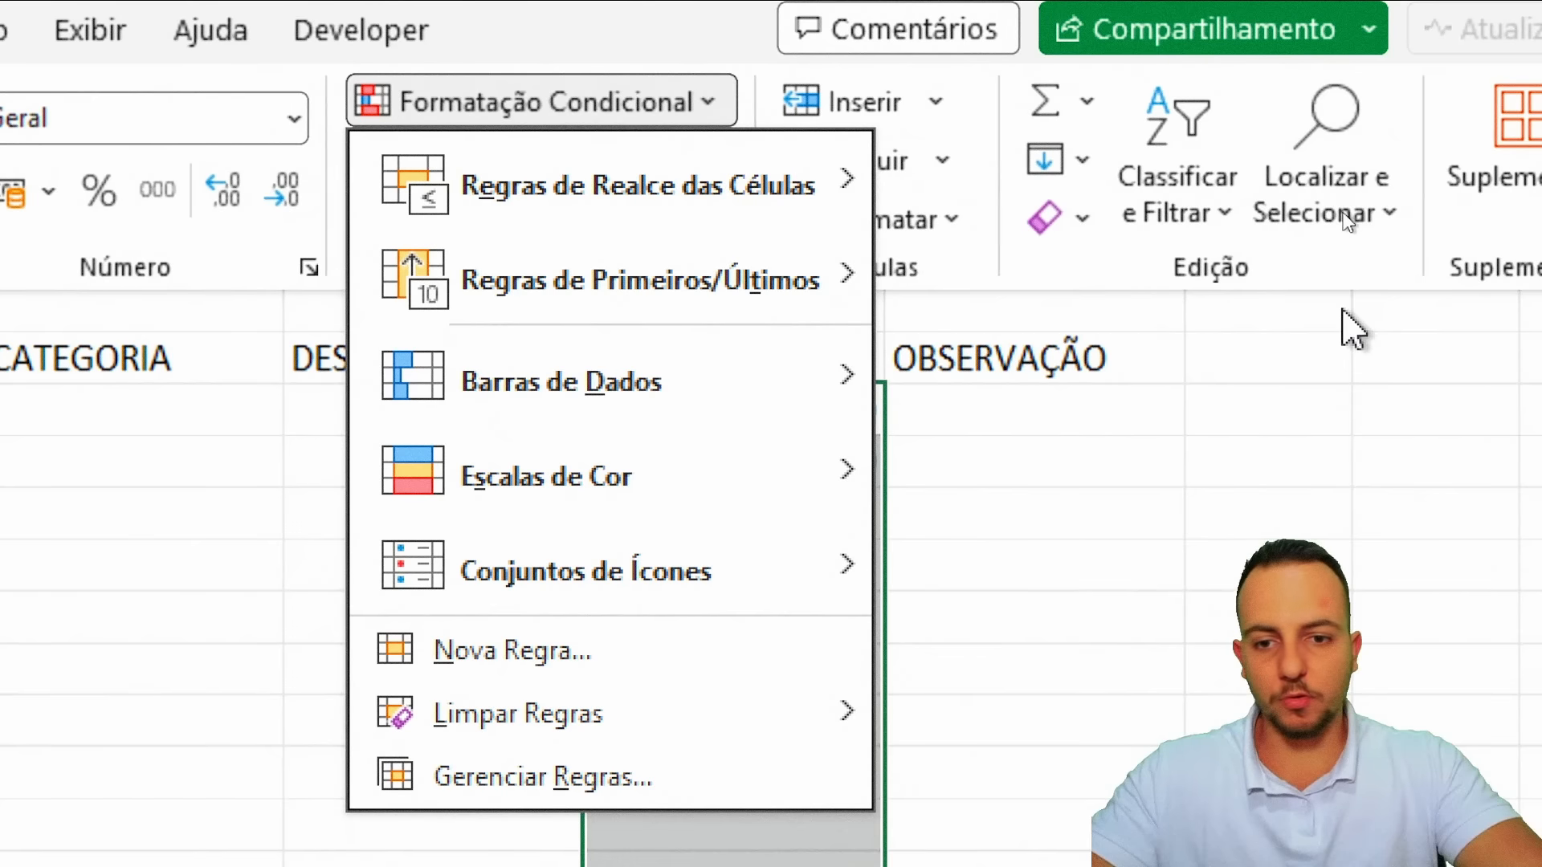
mouse_move(758, 213)
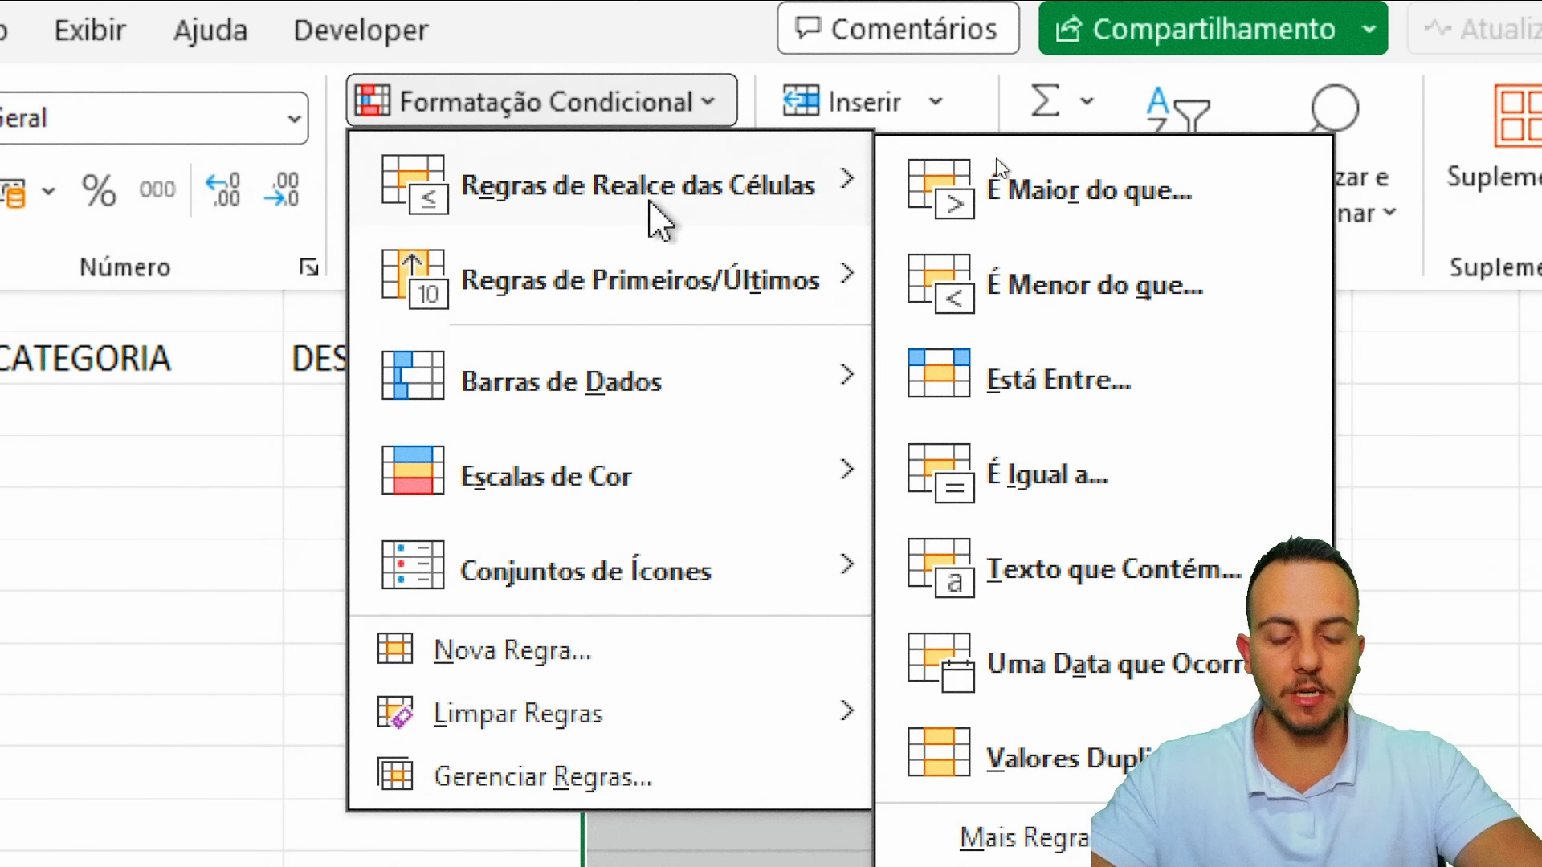
left_click(1070, 290)
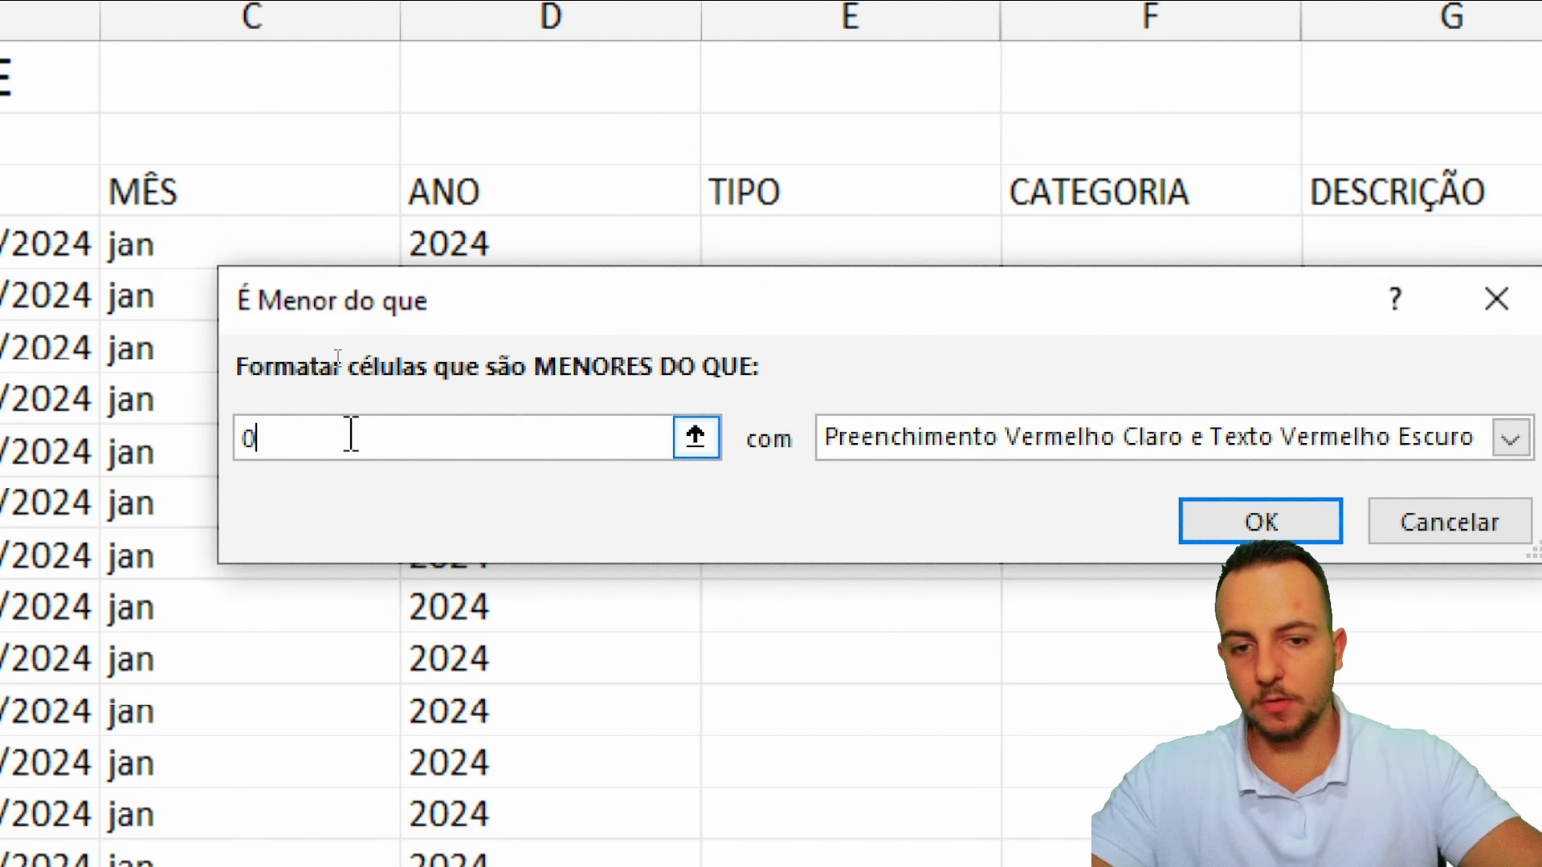
left_click(1344, 449)
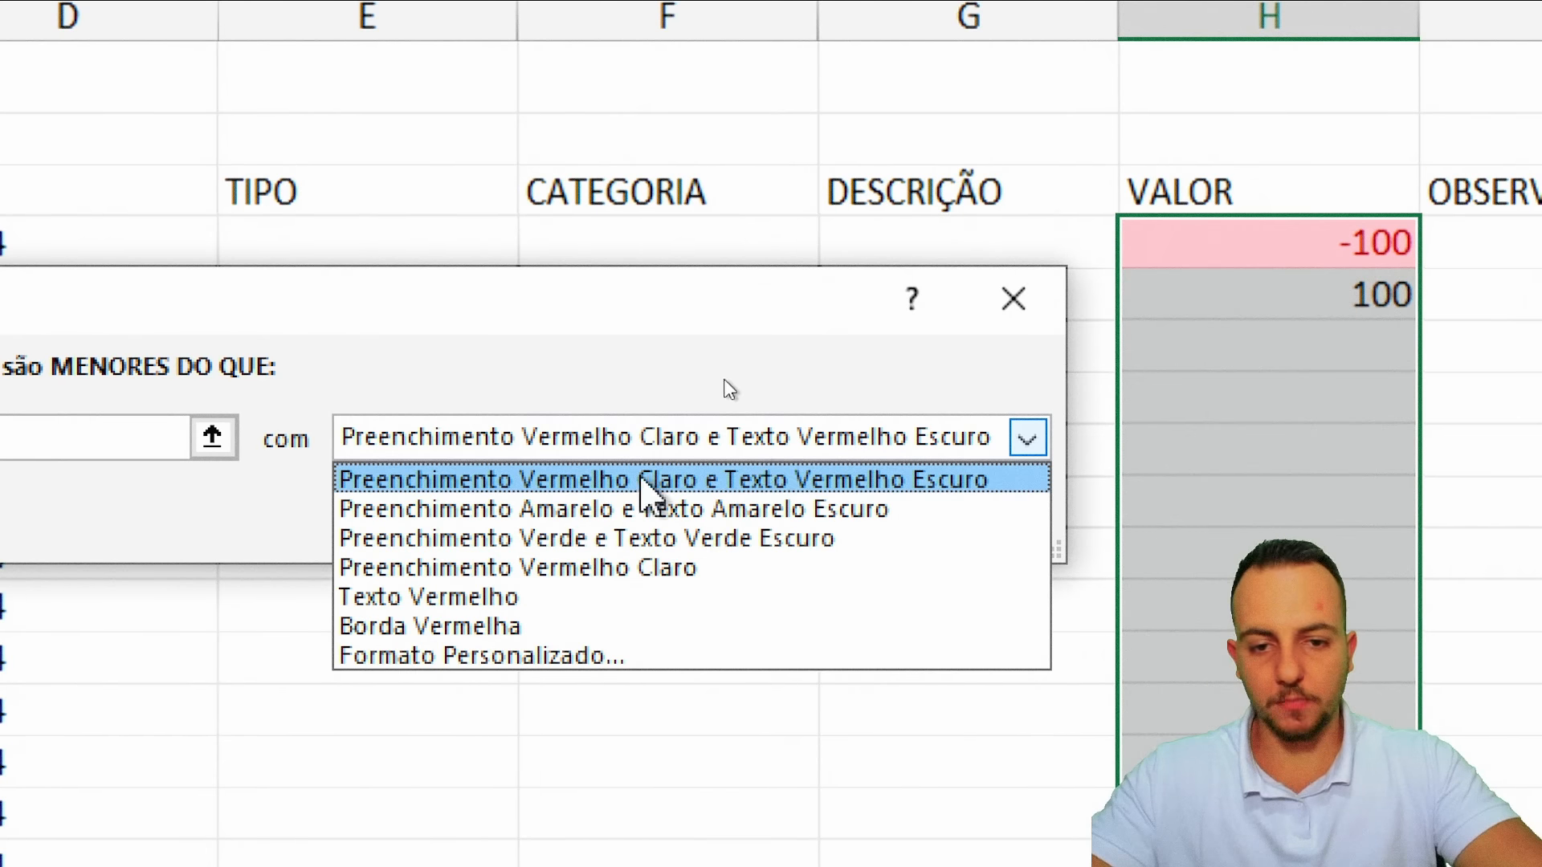
left_click(646, 482)
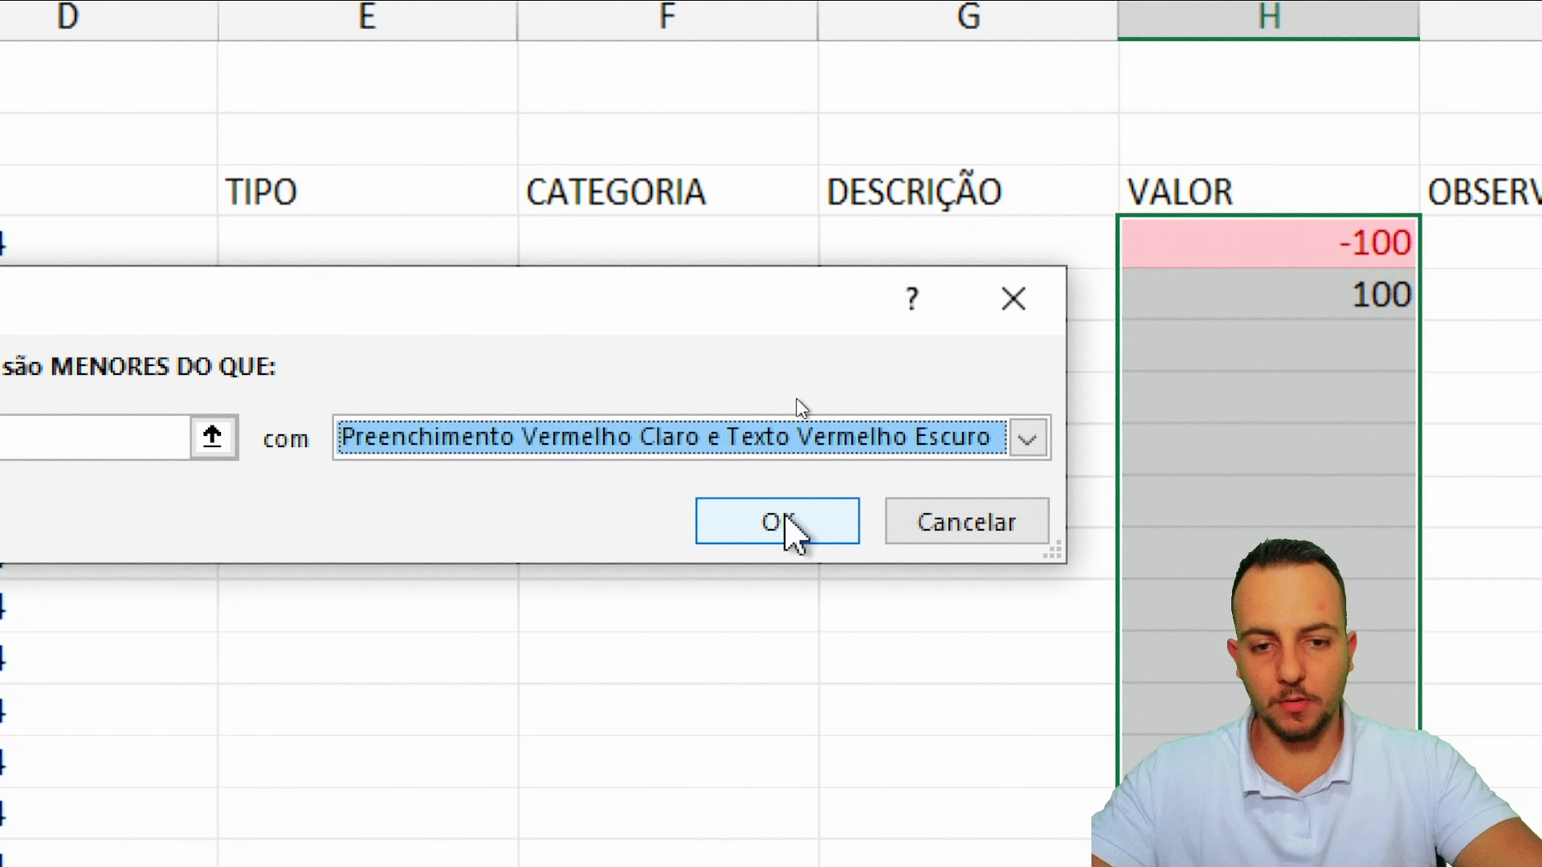
left_click(795, 526)
left_click(1329, 341)
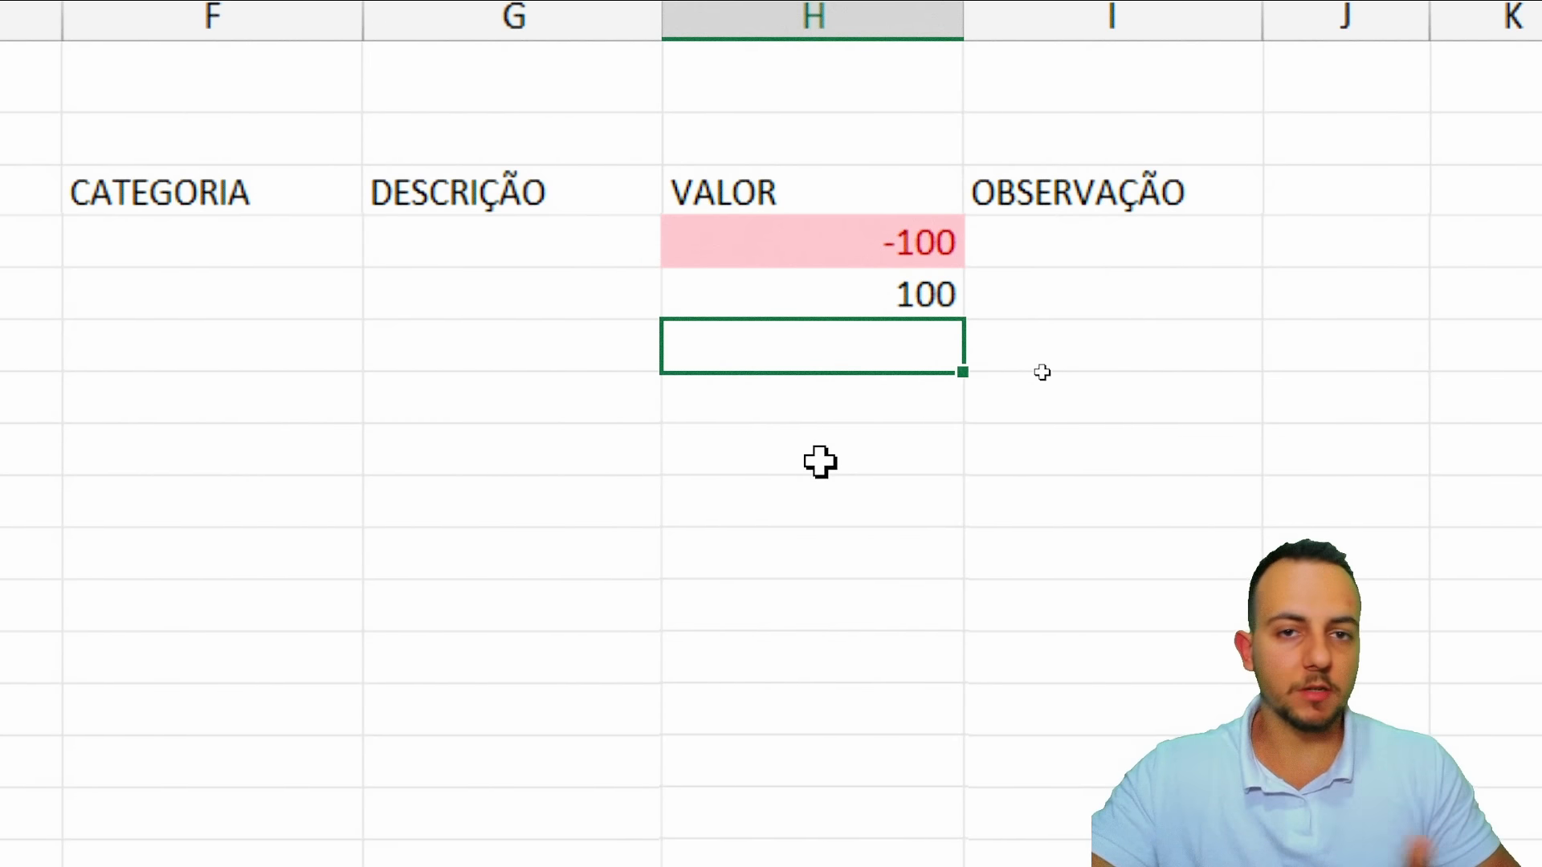
Add a conditional format to VALOR cells H4:H155, giving values greater than 0 a green fill with dark green text
left_click_drag(819, 233, 867, 866)
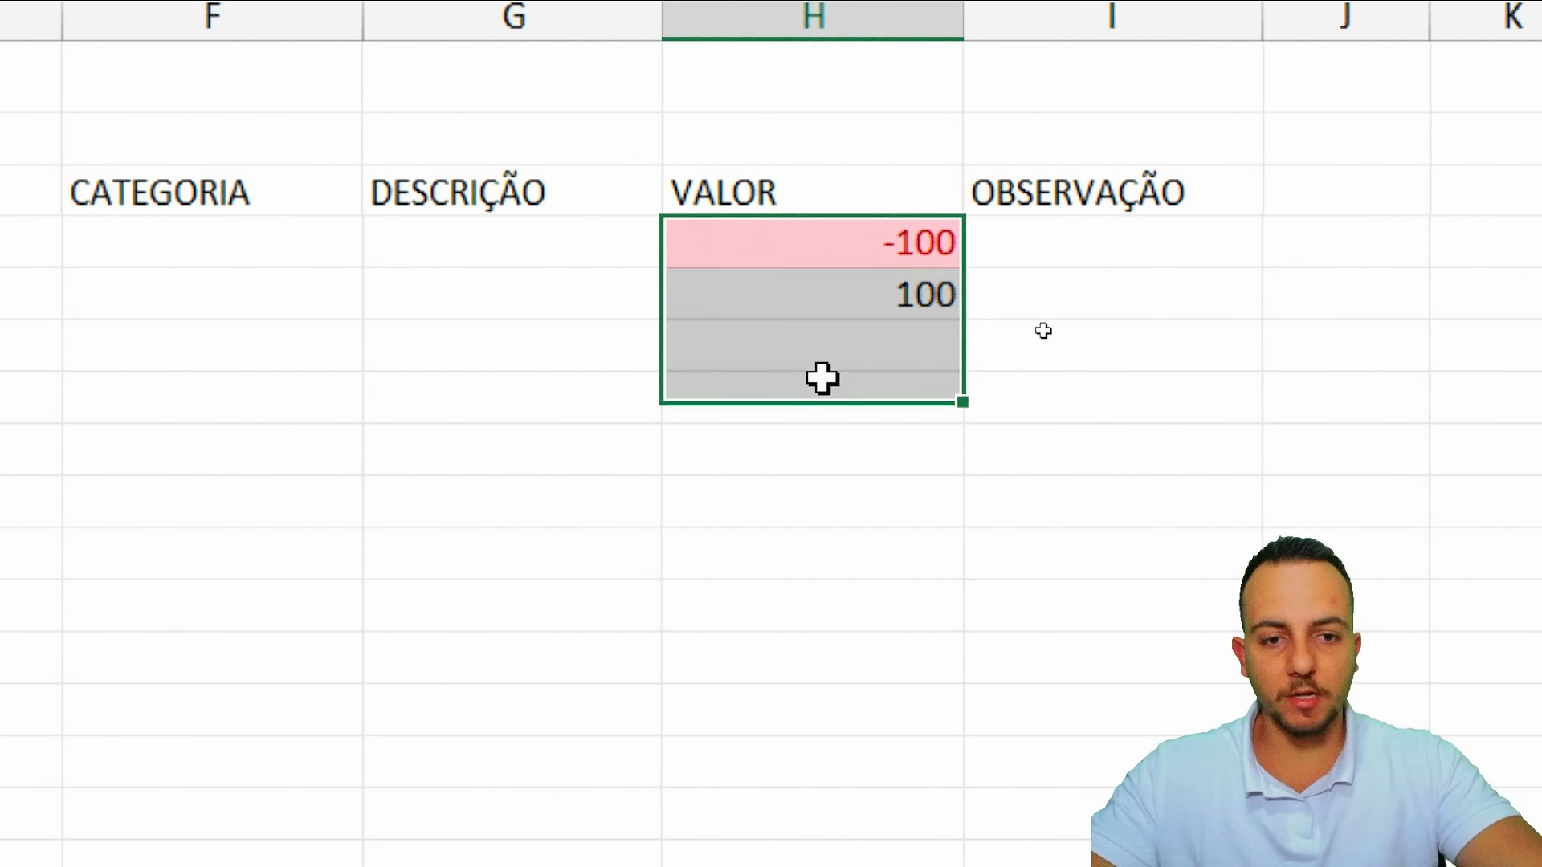
left_click_drag(1065, 673, 978, 713)
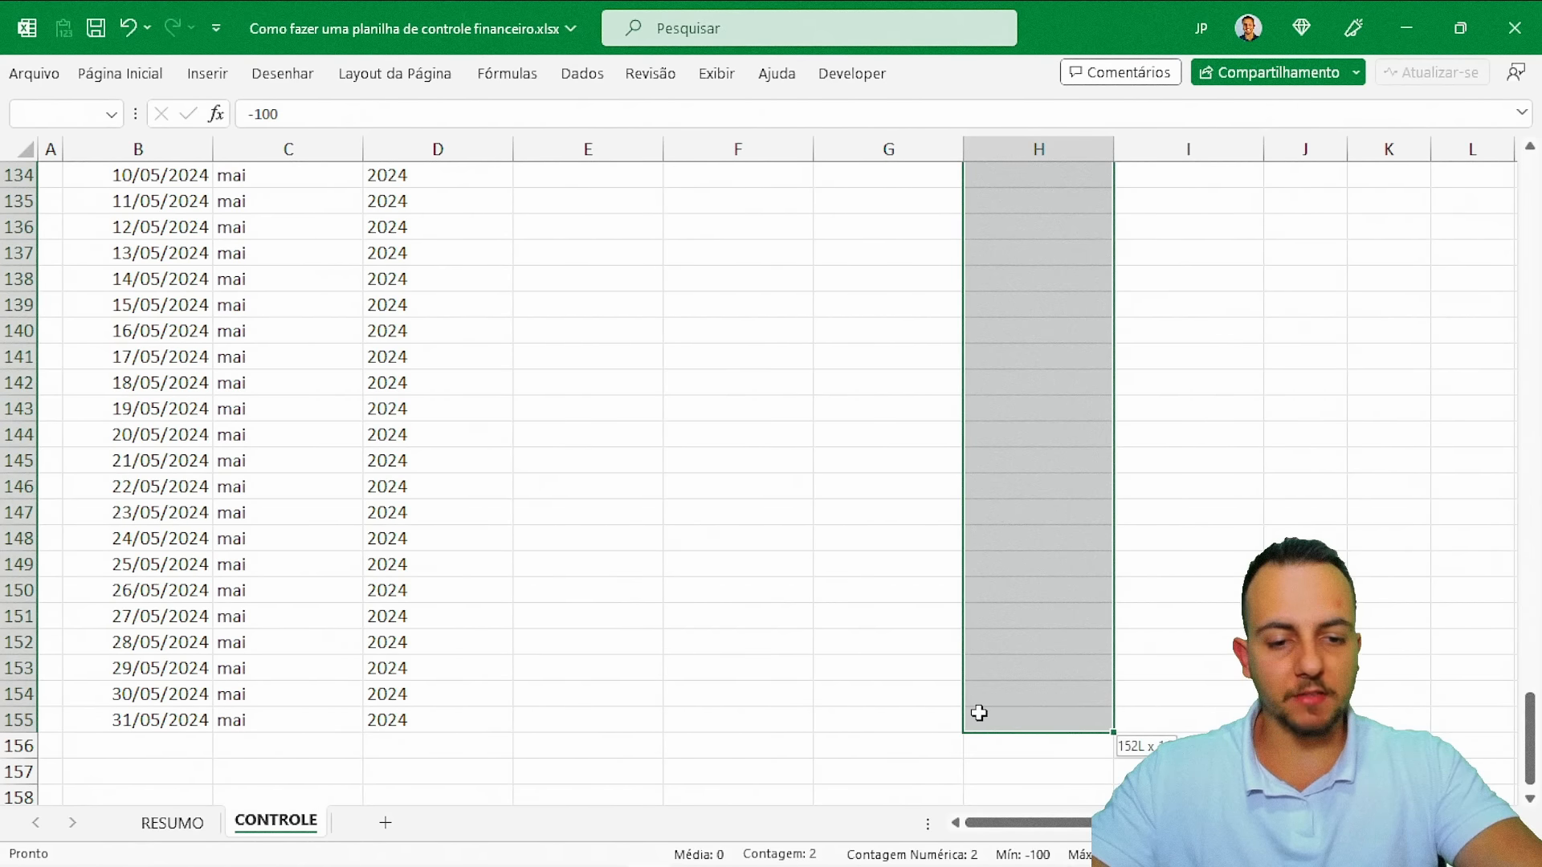
left_click_drag(1528, 724, 1515, 152)
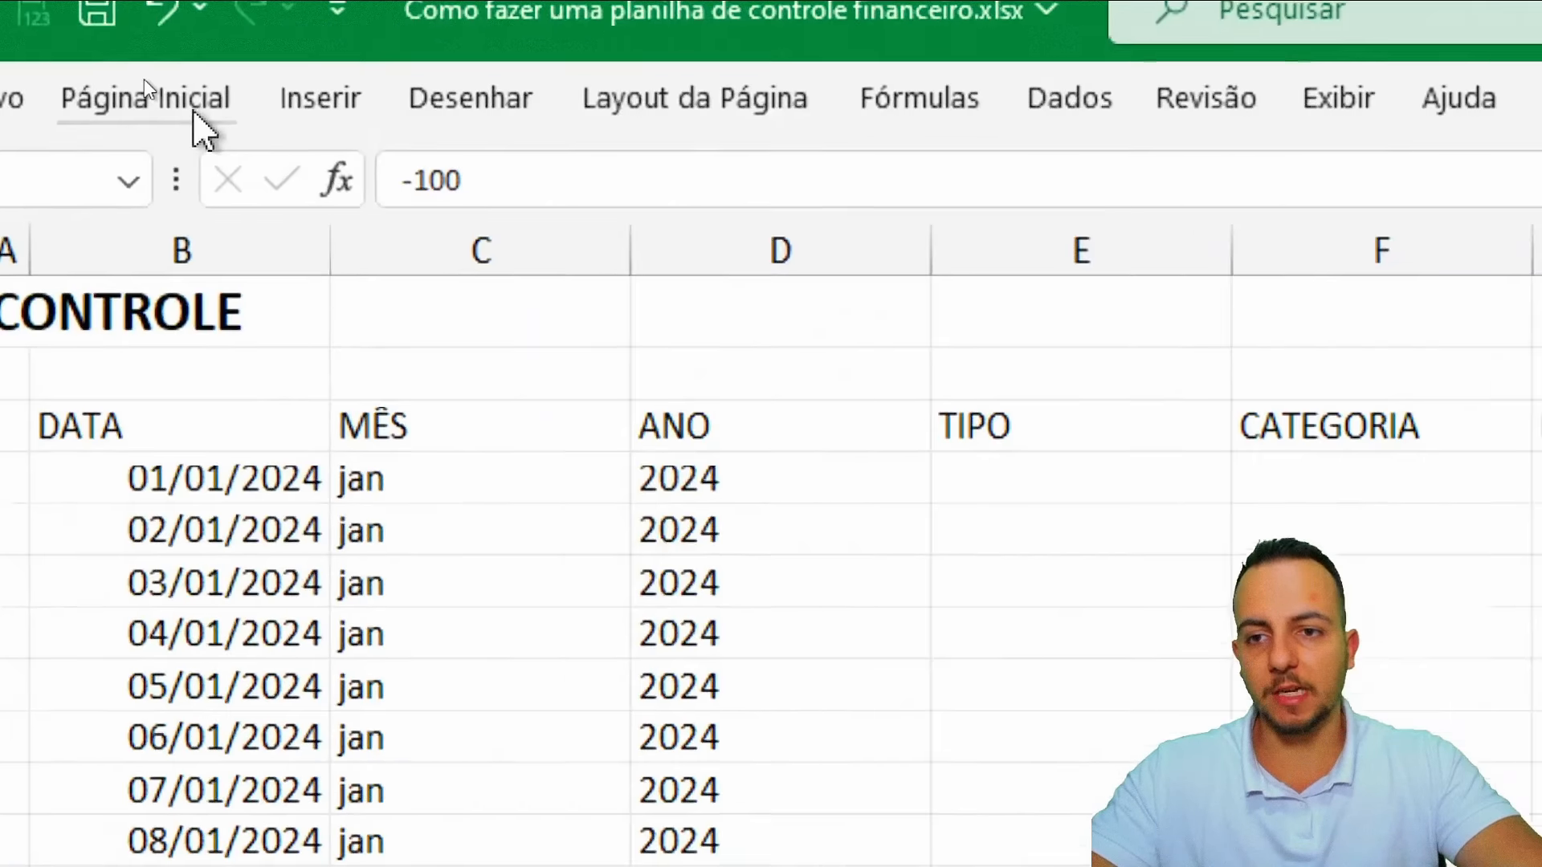
left_click(194, 111)
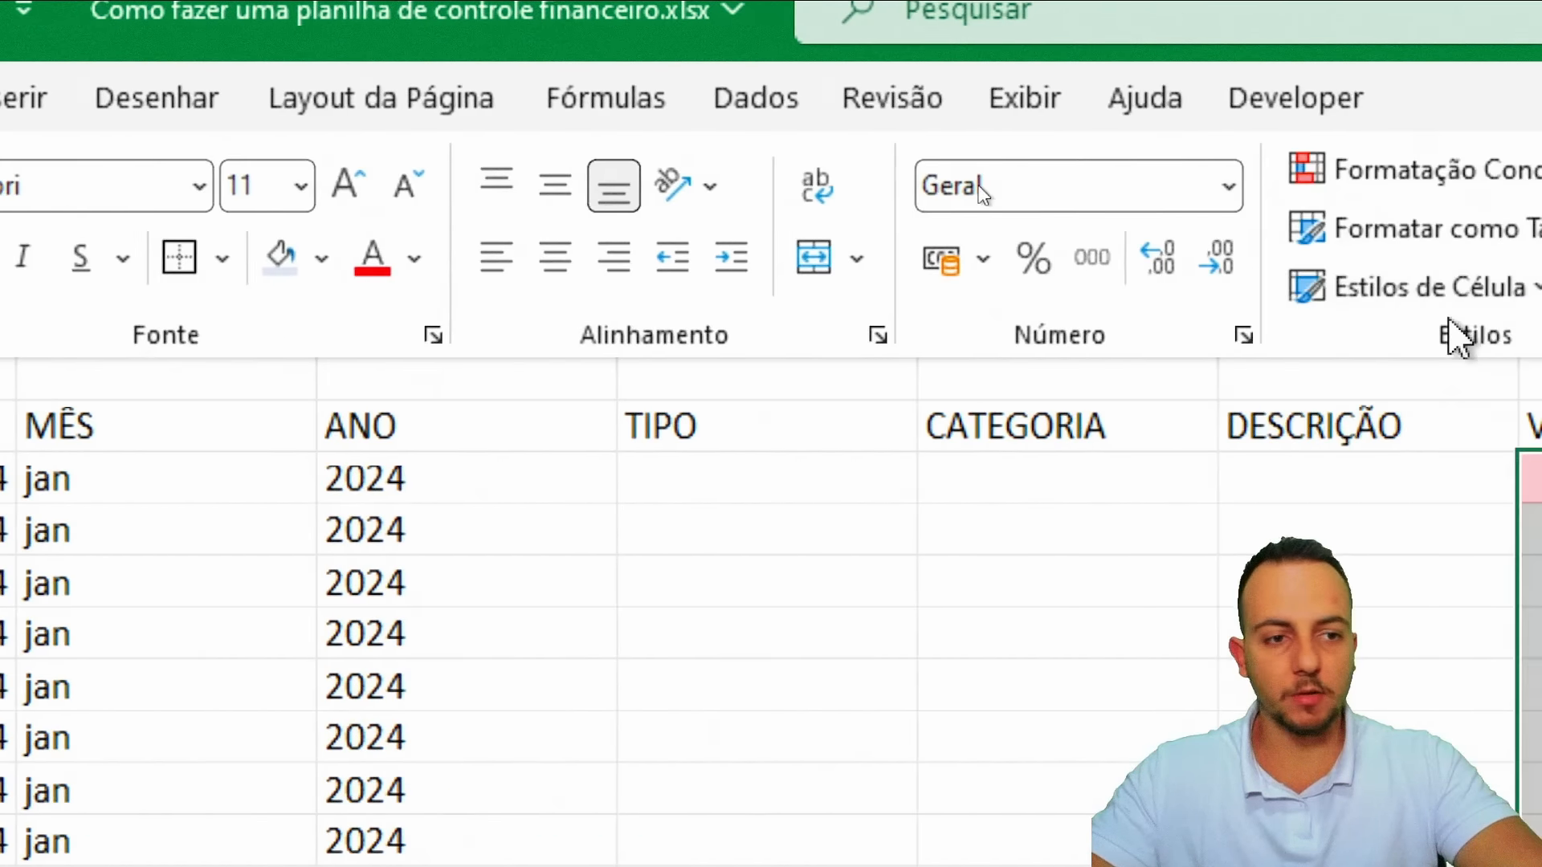
left_click(962, 181)
mouse_move(981, 269)
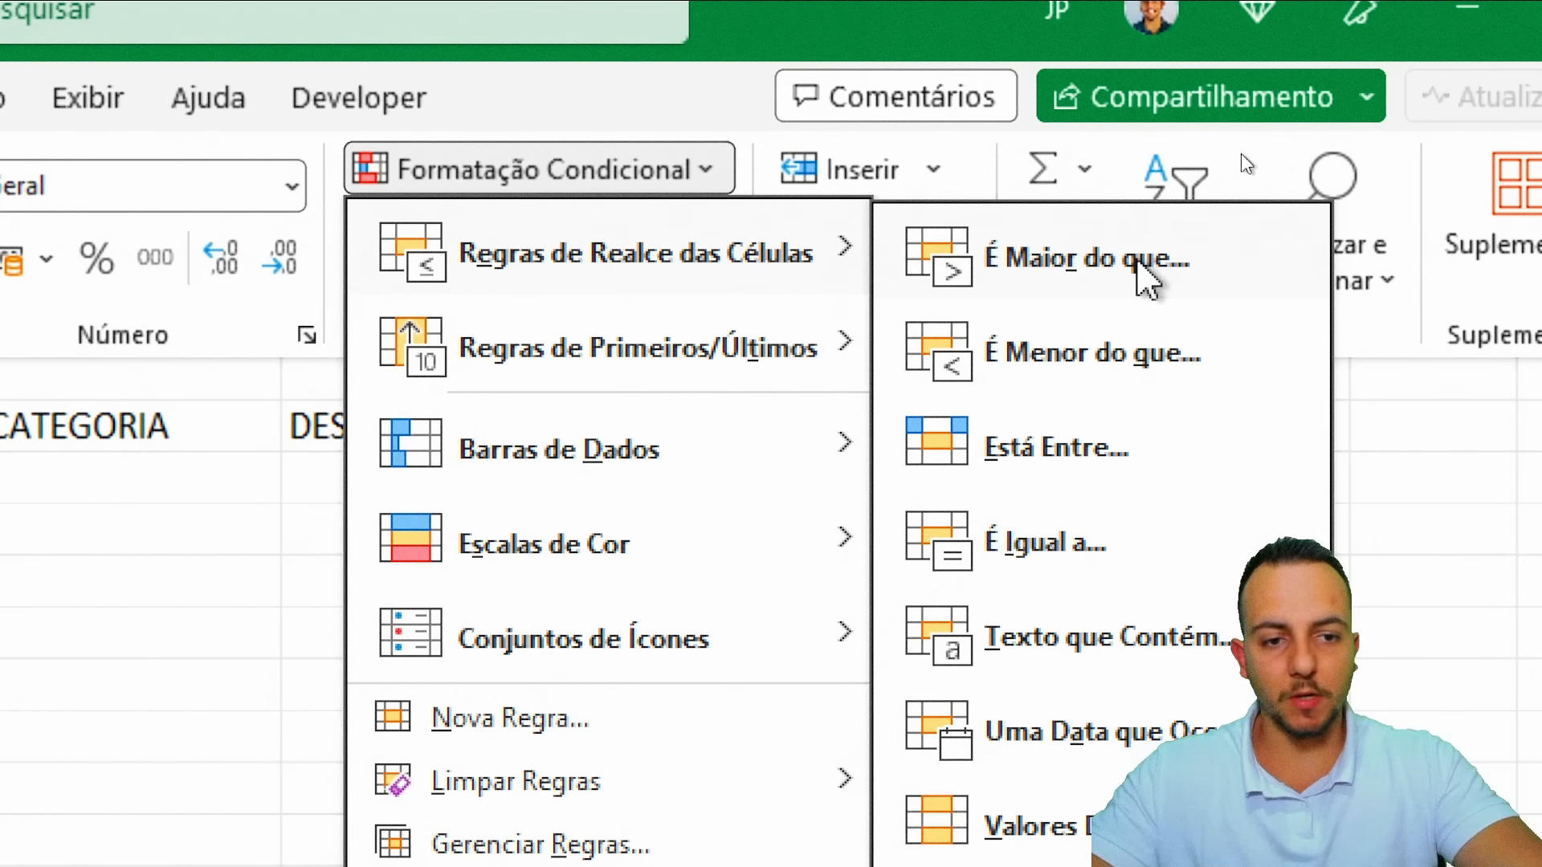
left_click(1141, 265)
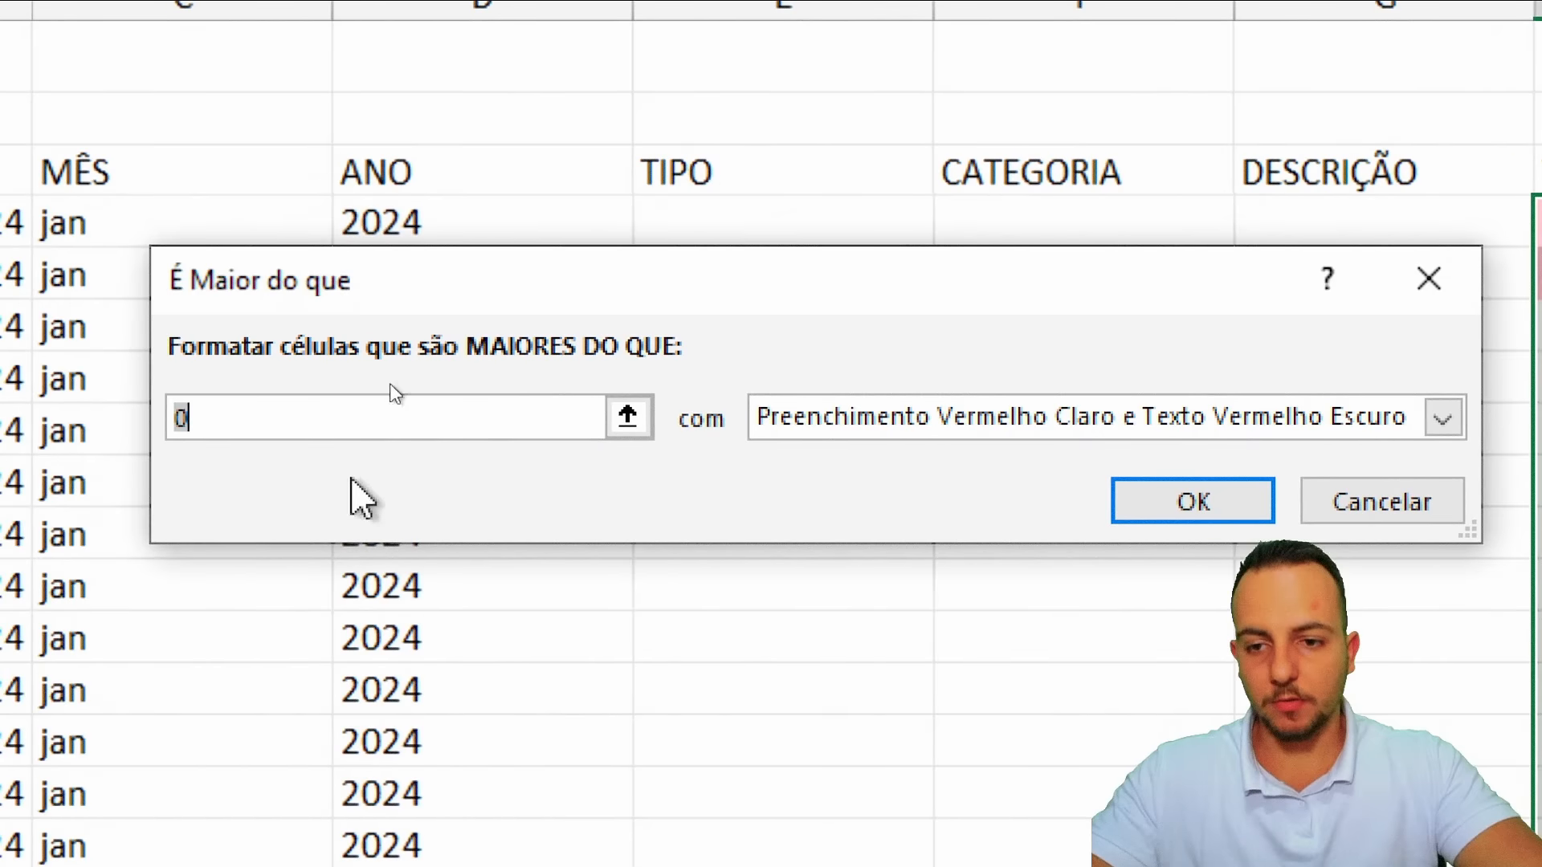
left_click(338, 418)
left_click(863, 426)
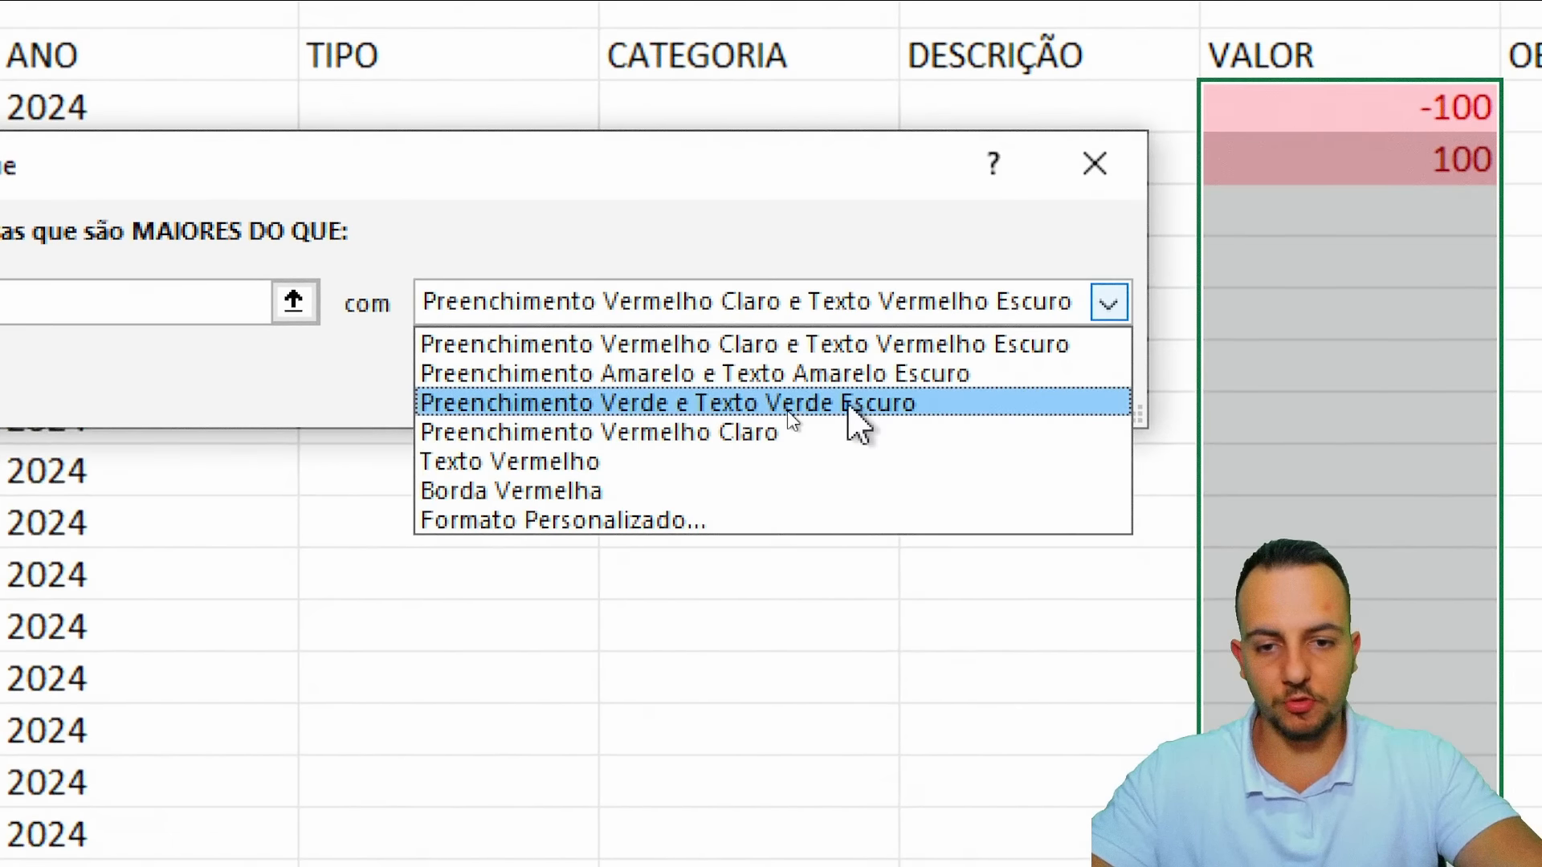
left_click(1229, 518)
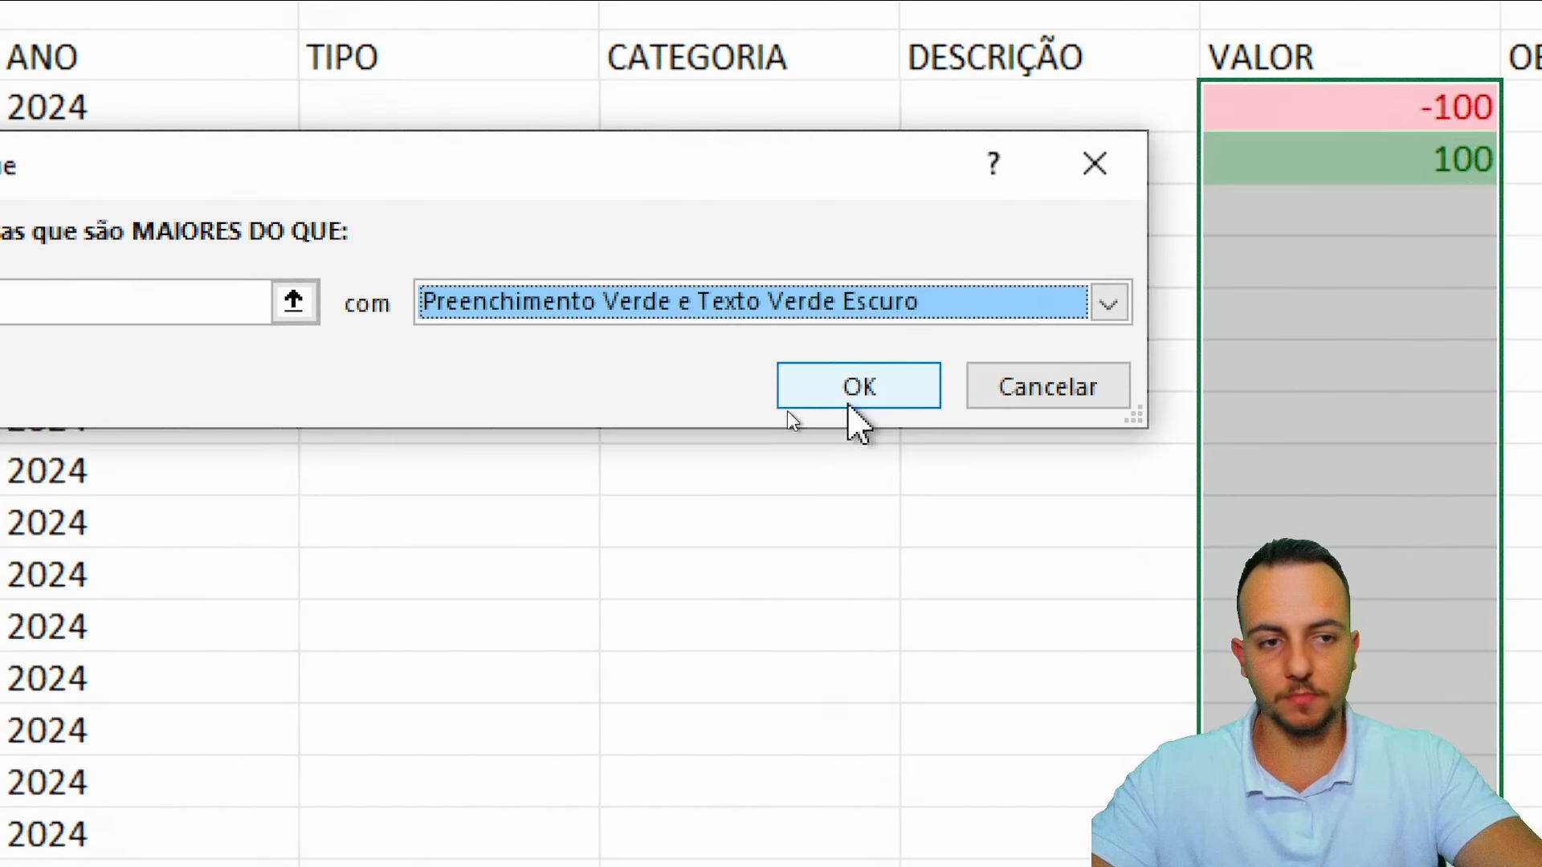
left_click(878, 386)
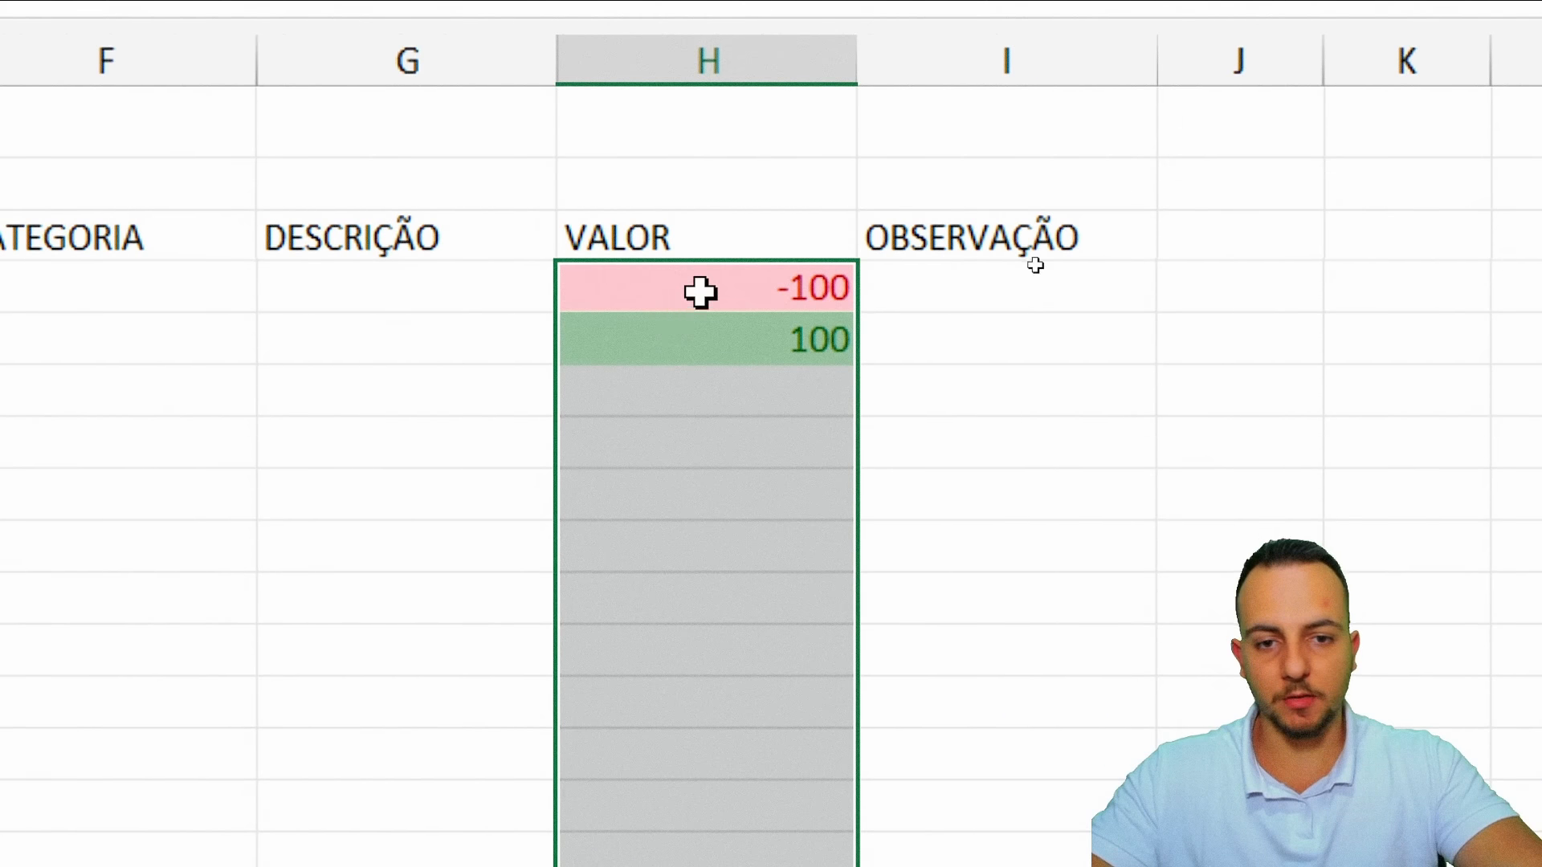
Replace the amount in H4 with 50 to test the conditional colours
left_click(700, 292)
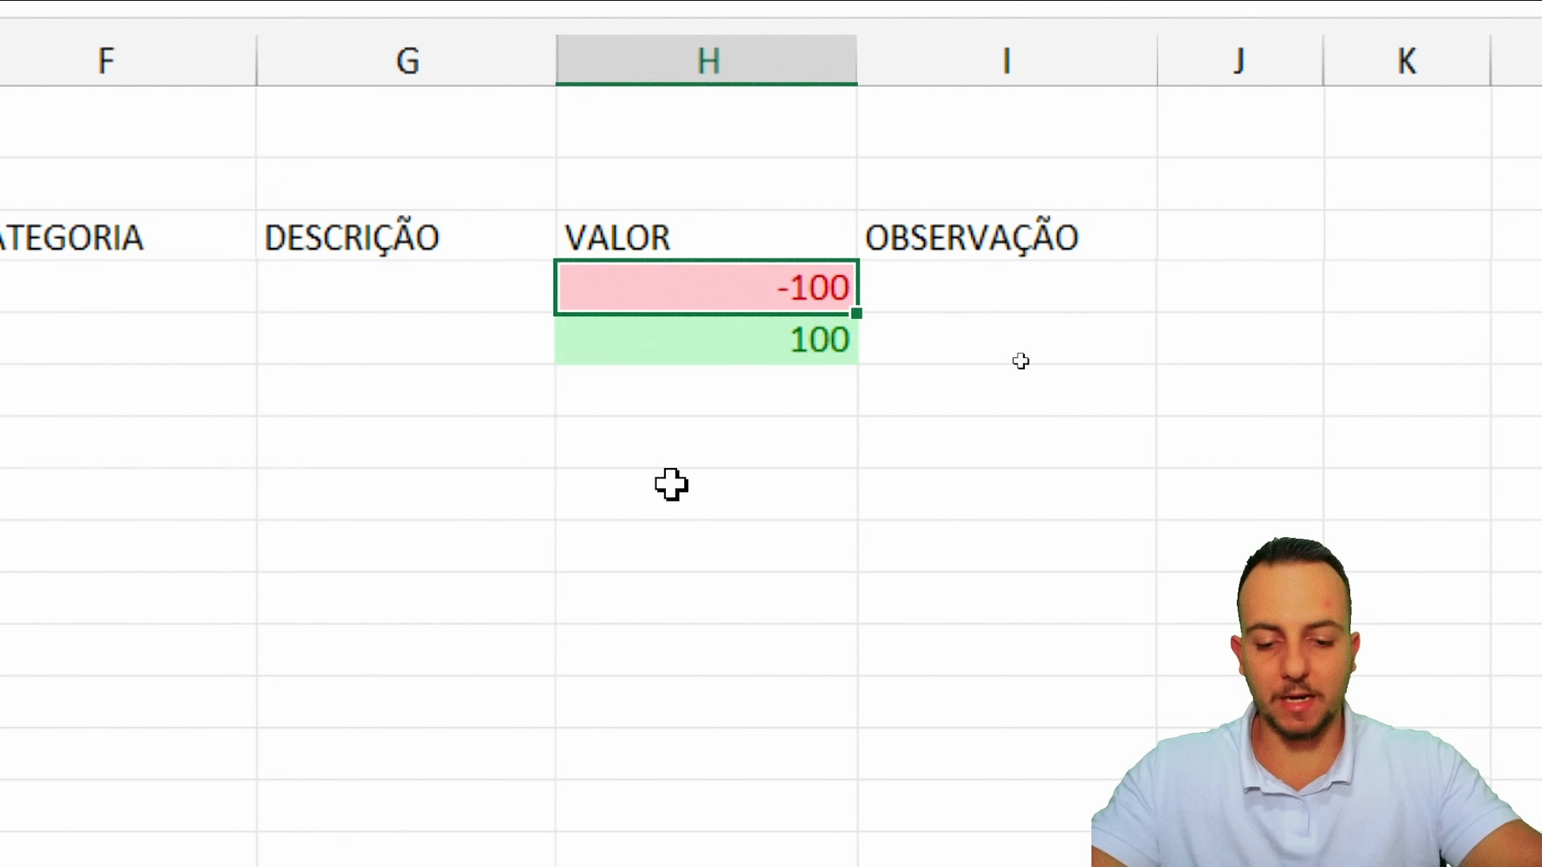
type("50")
key("Return")
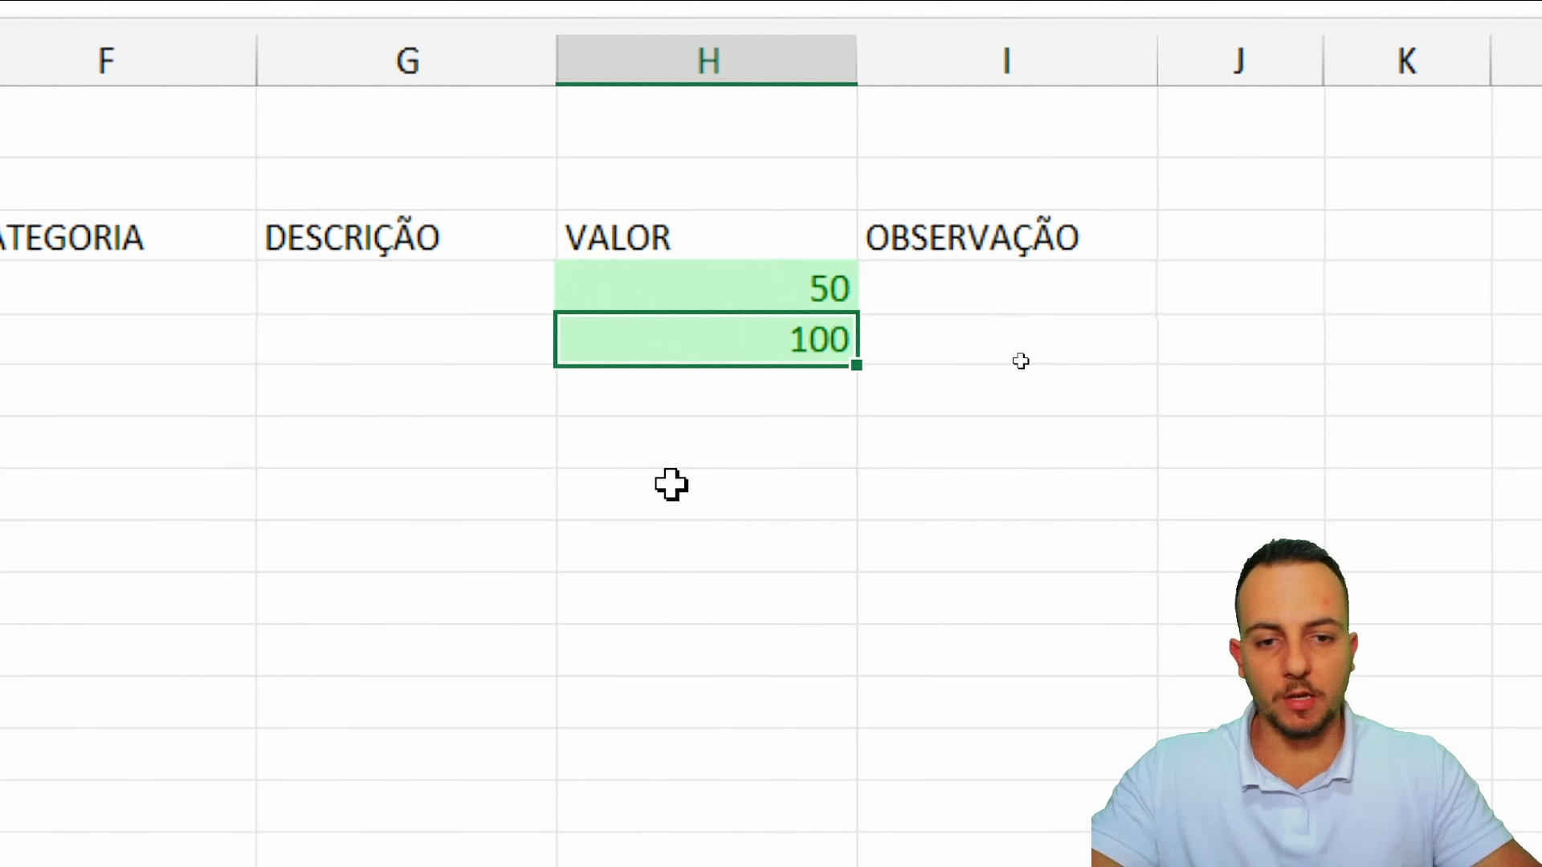
Enter -300 in H9 to test the negative-value rule and undo the entry
key("Down")
key("Down")
key("Down")
key("Down")
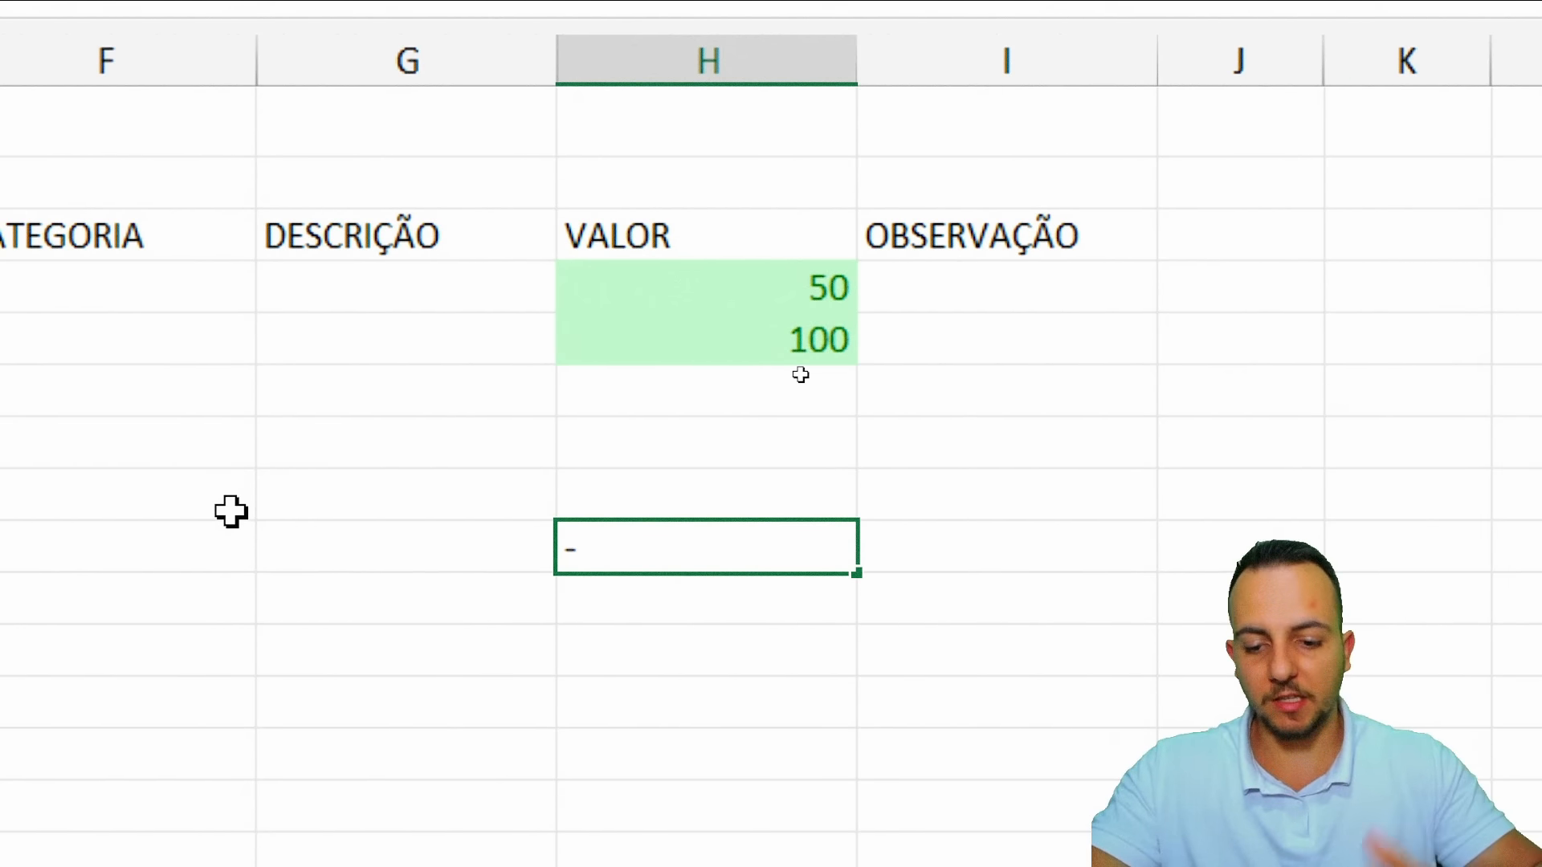
key("Return")
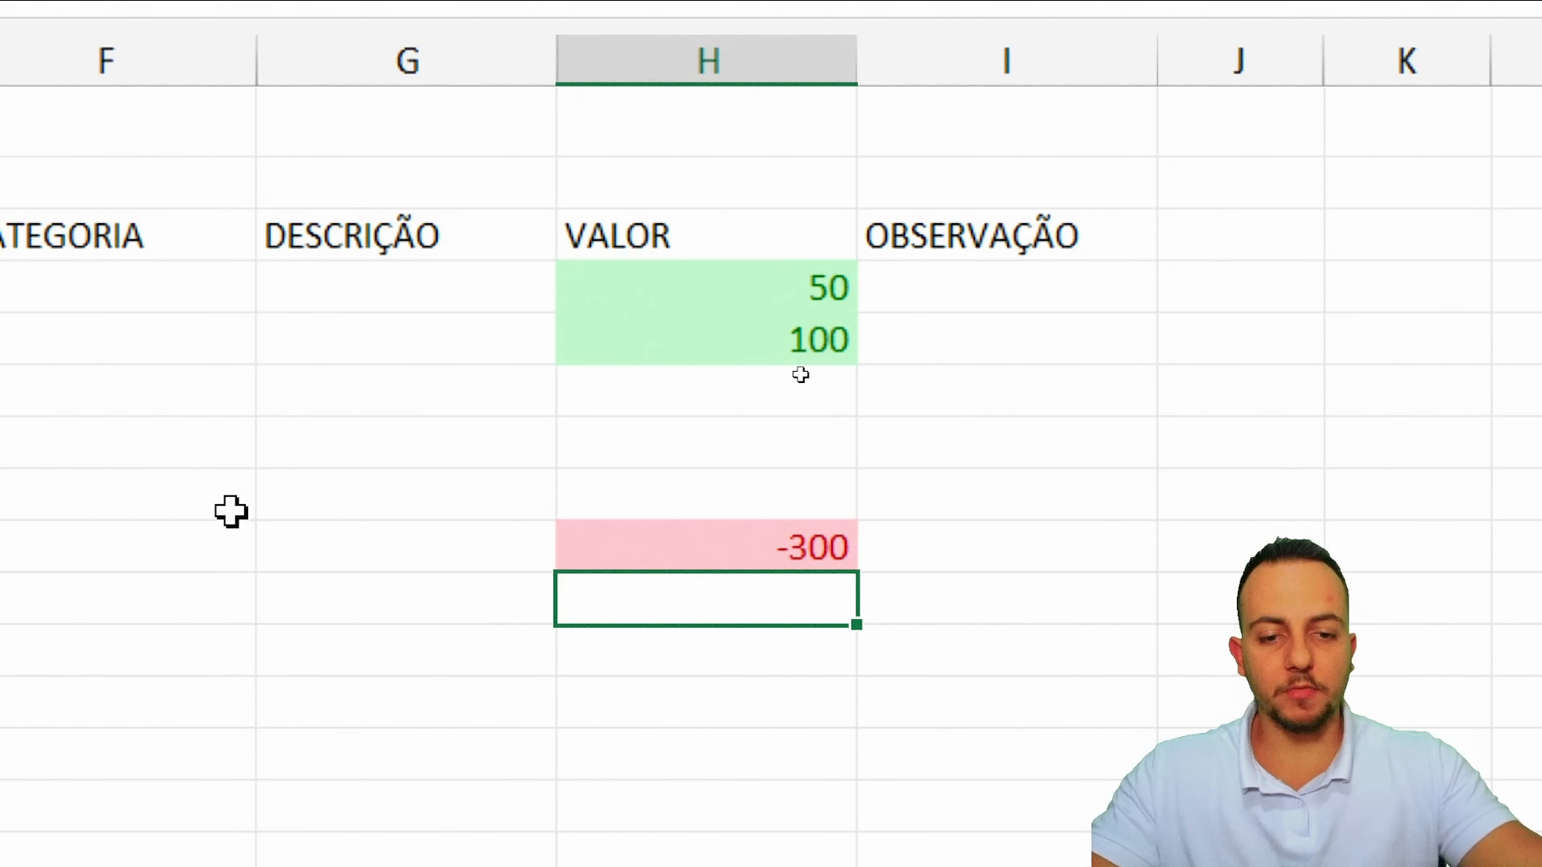
key("ctrl+z")
Replace the amount in H5 with -100 and select the two sample values in H4:H5
left_click_drag(788, 299, 802, 571)
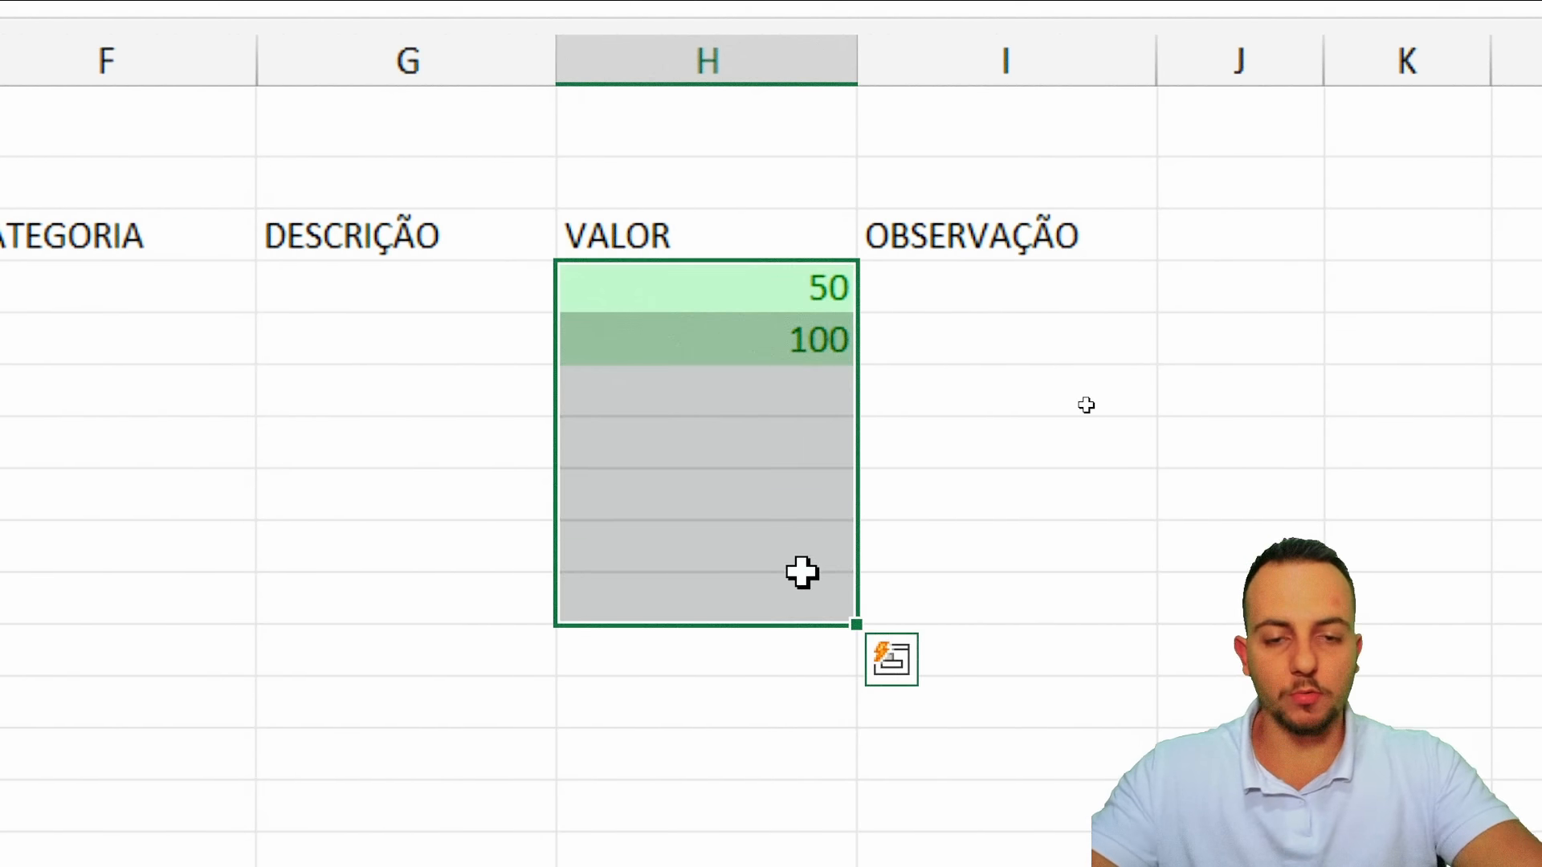
left_click(727, 321)
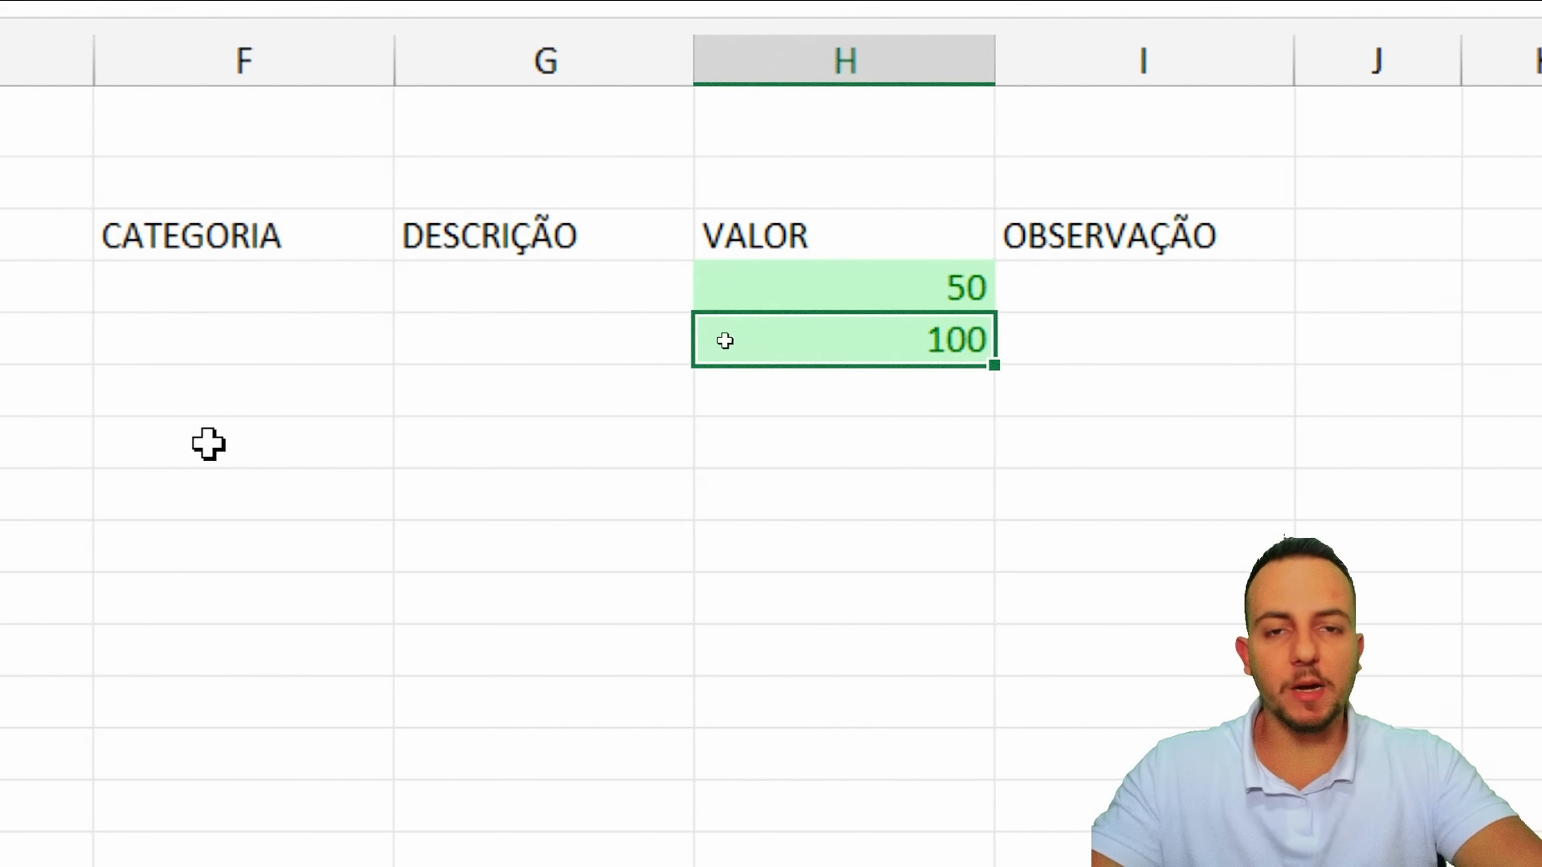
left_click_drag(856, 299, 867, 362)
left_click(888, 348)
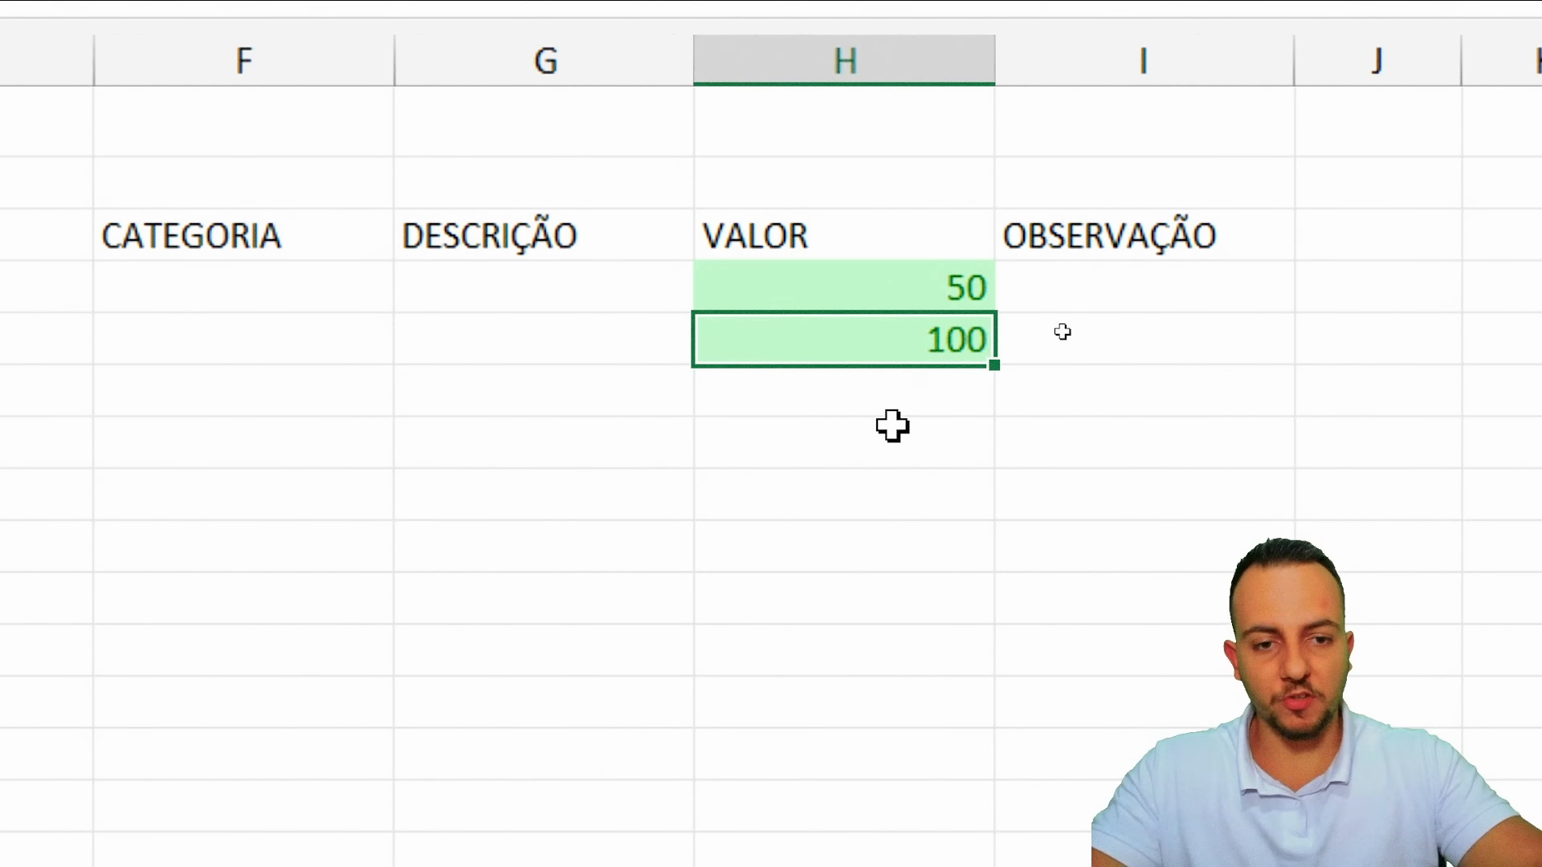
type("-100")
key("Return")
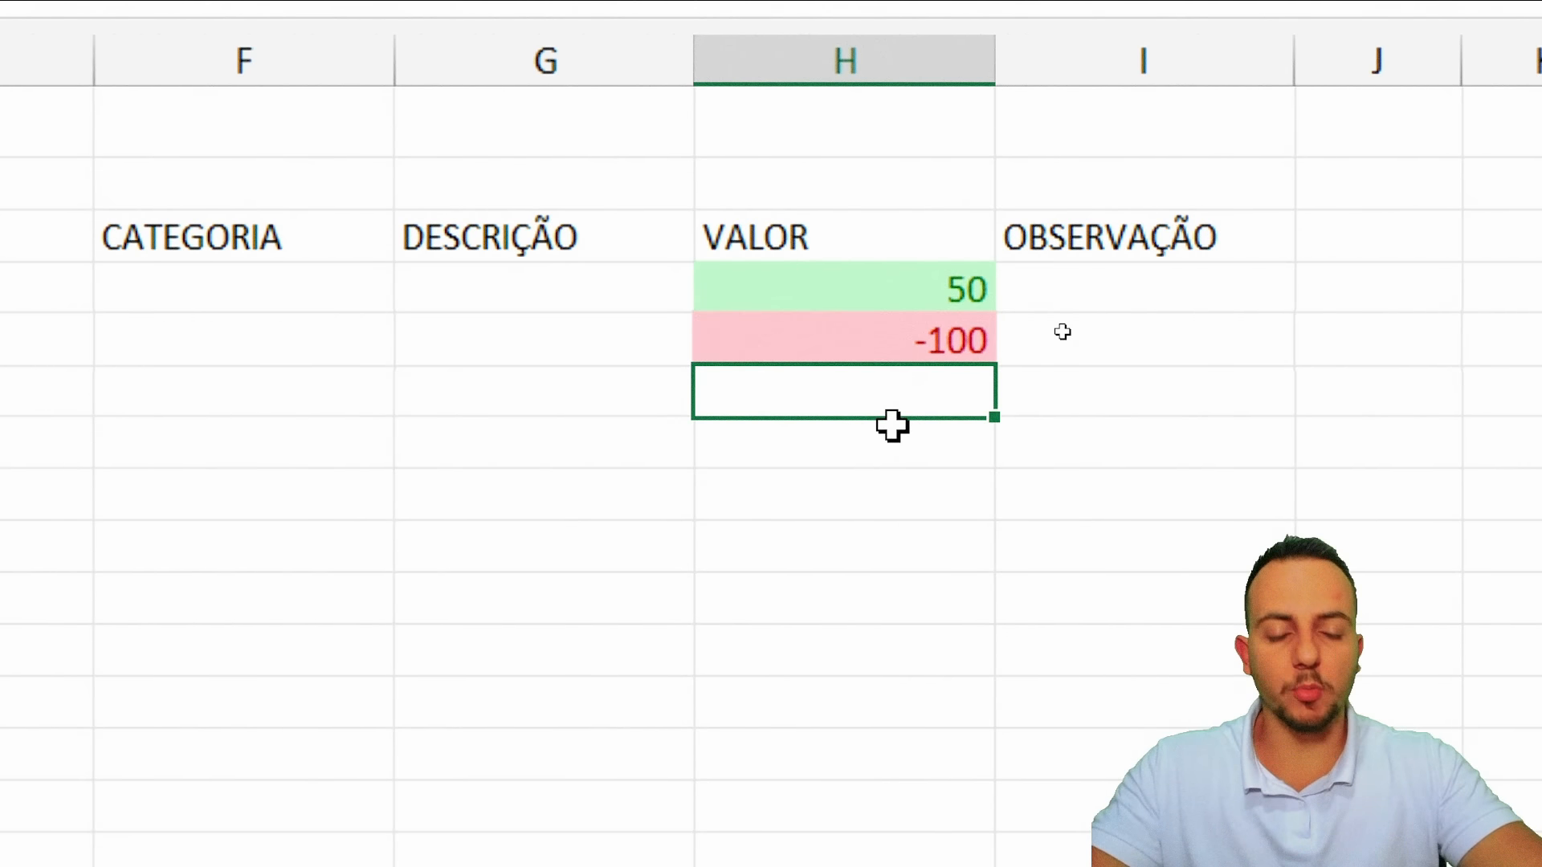
left_click_drag(864, 290, 892, 323)
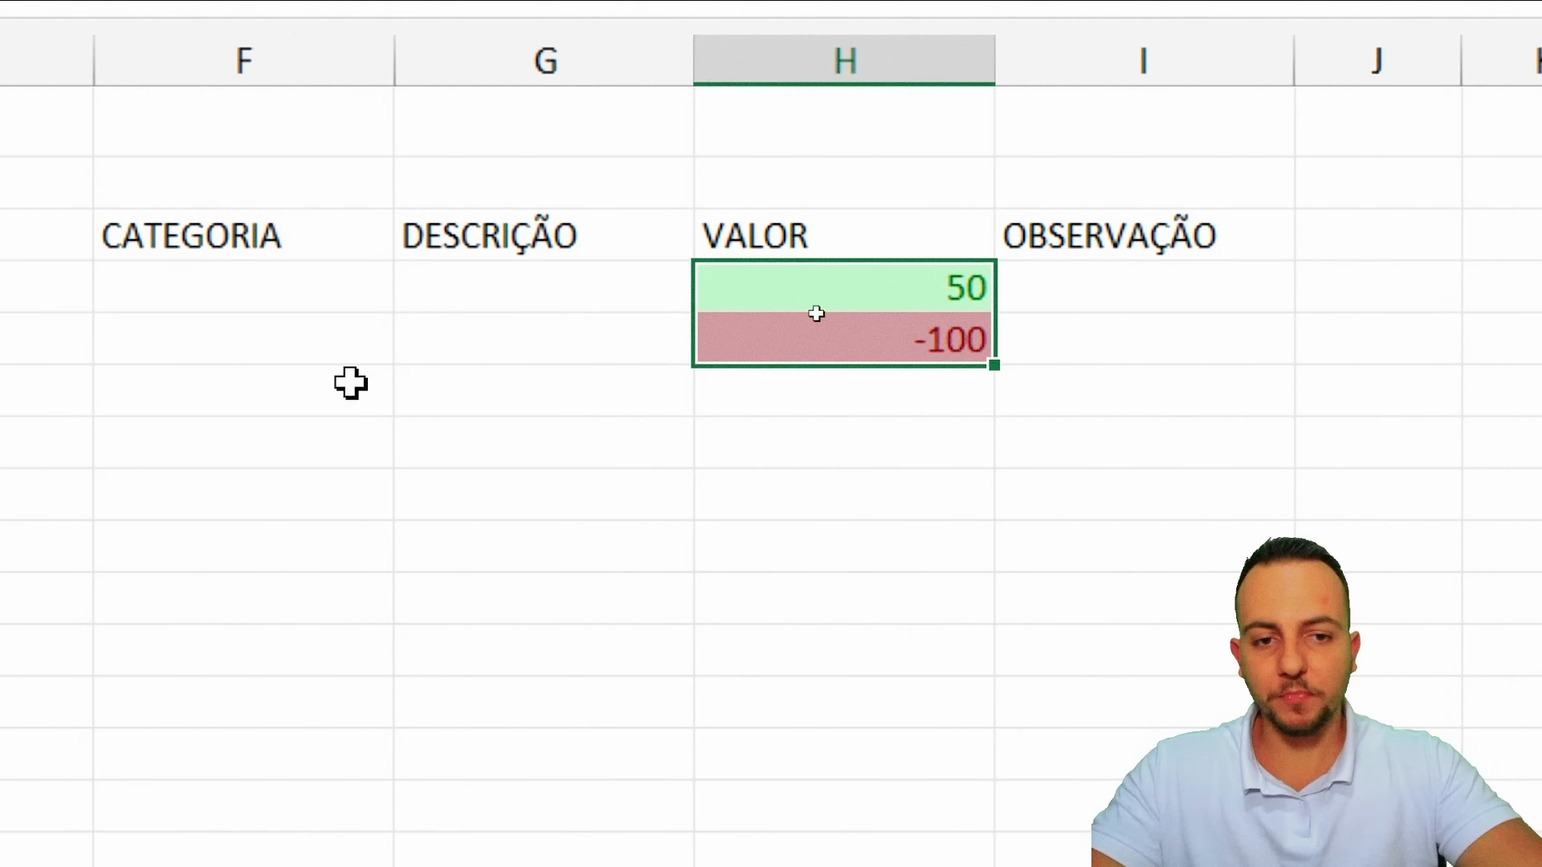
Apply the R$ accounting number format to the VALOR cells from H4 down to the end of the records
left_click_drag(906, 307, 899, 707)
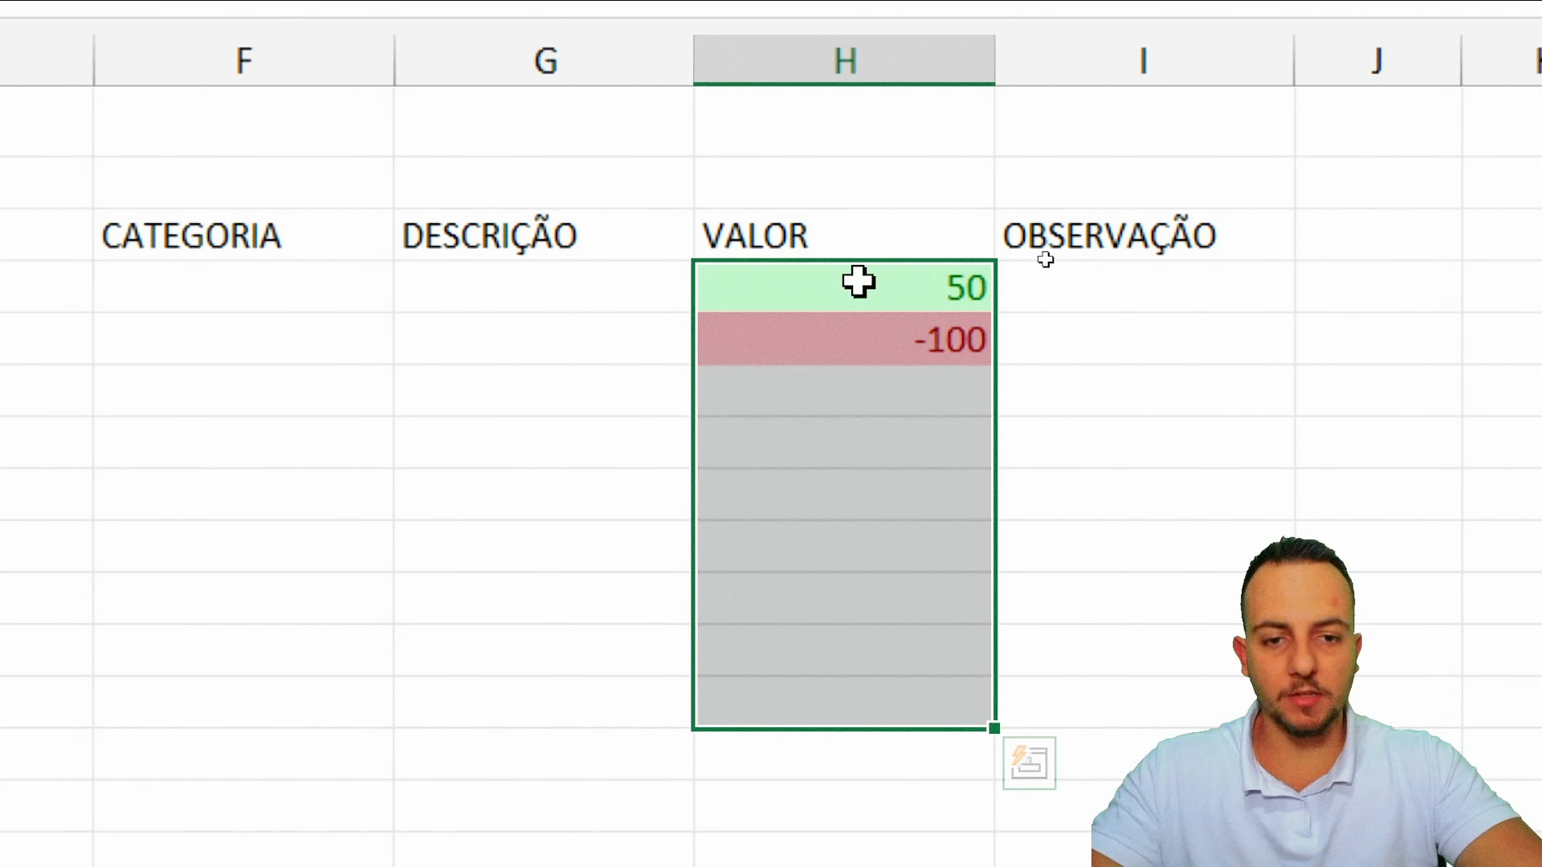
left_click_drag(857, 281, 848, 866)
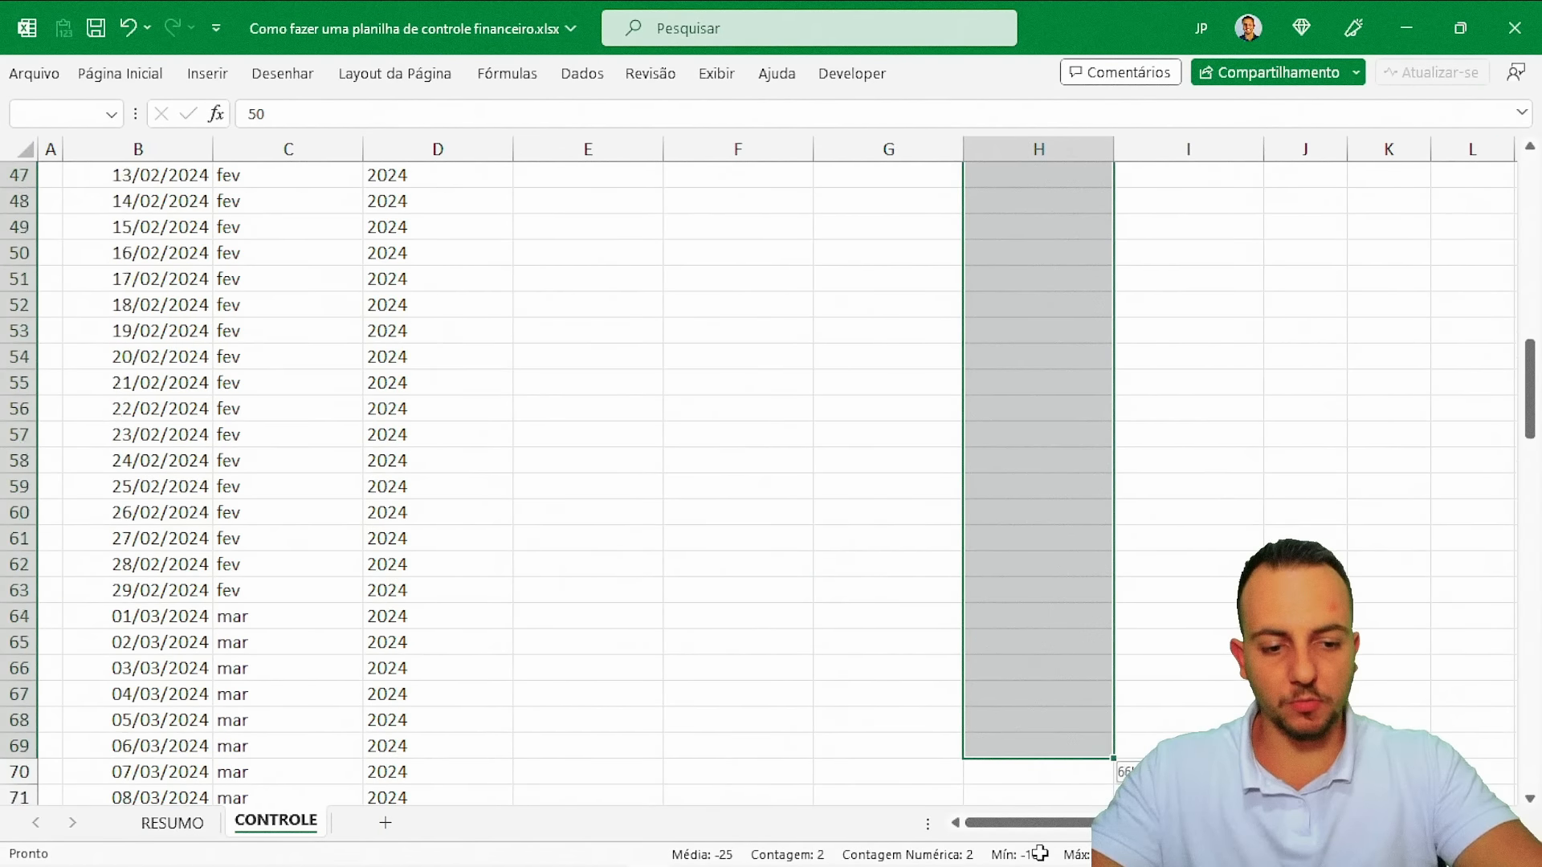
left_click_drag(1040, 853, 1035, 757)
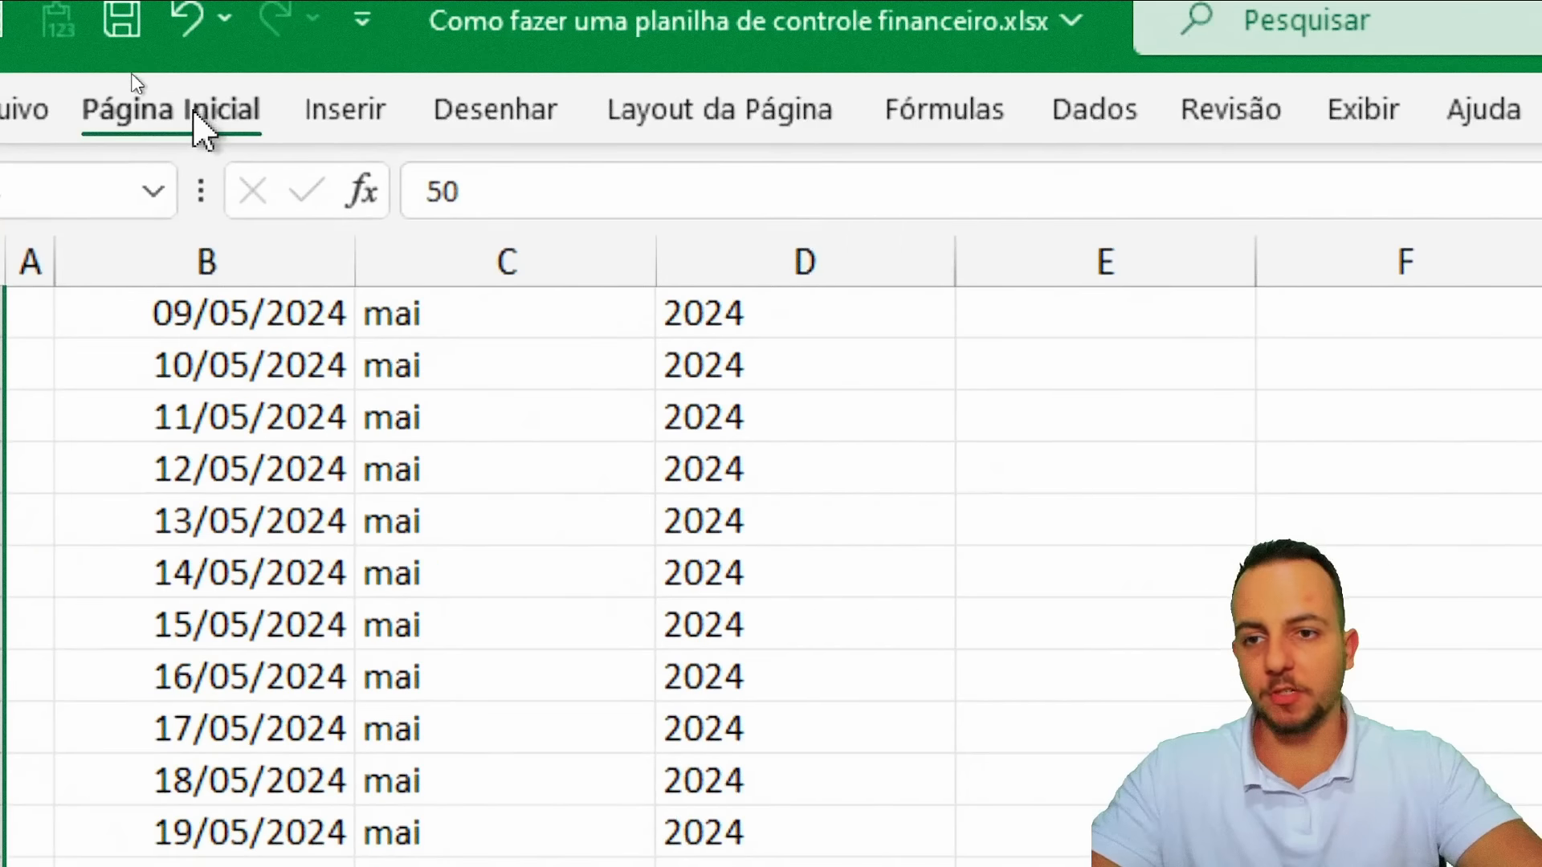
left_click(130, 76)
left_click(791, 281)
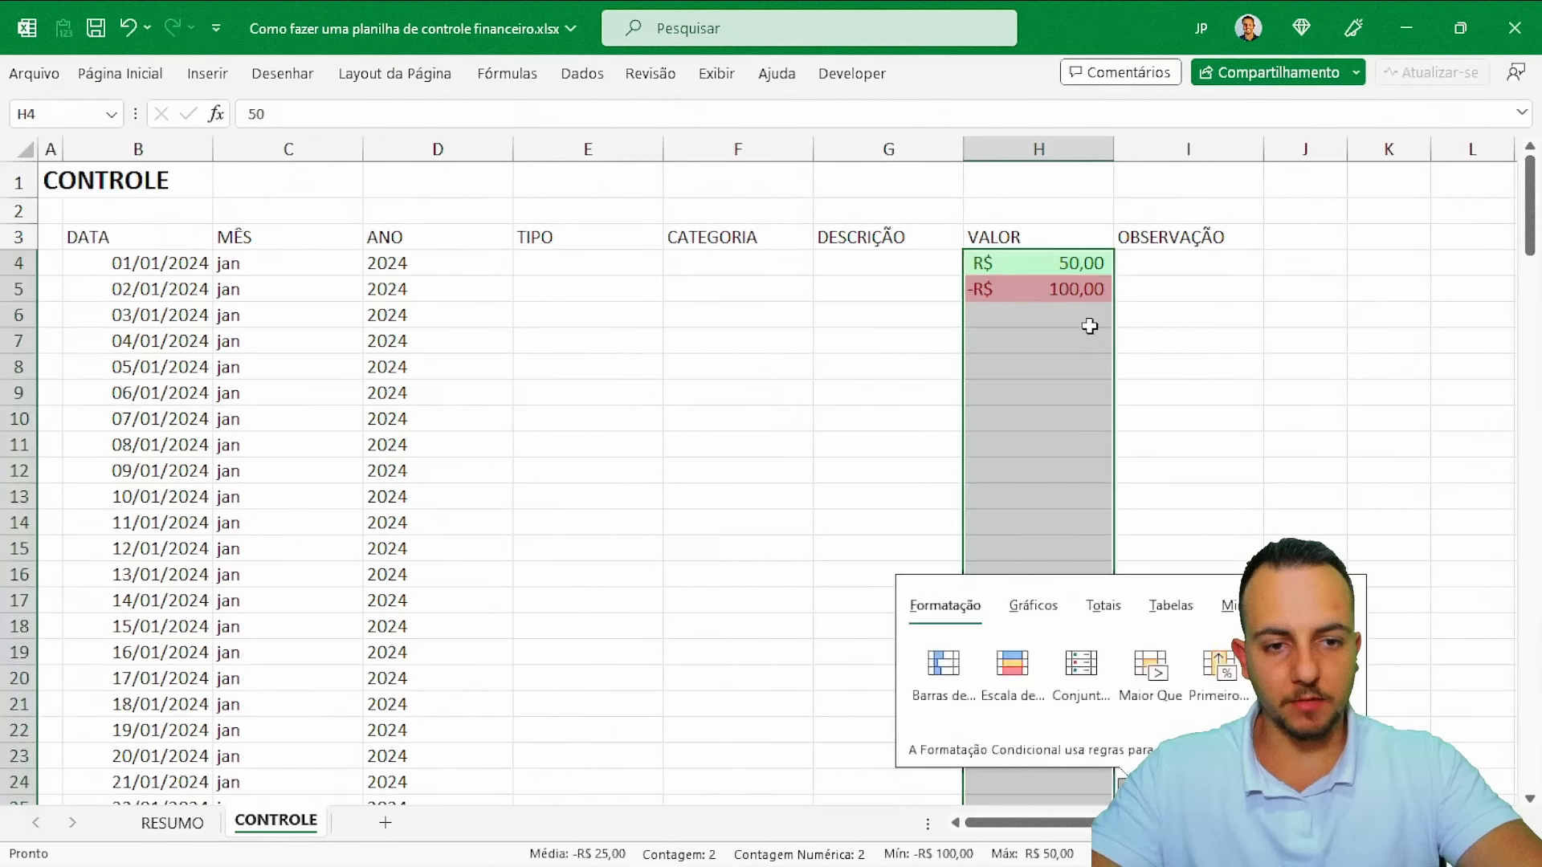
left_click(1068, 262)
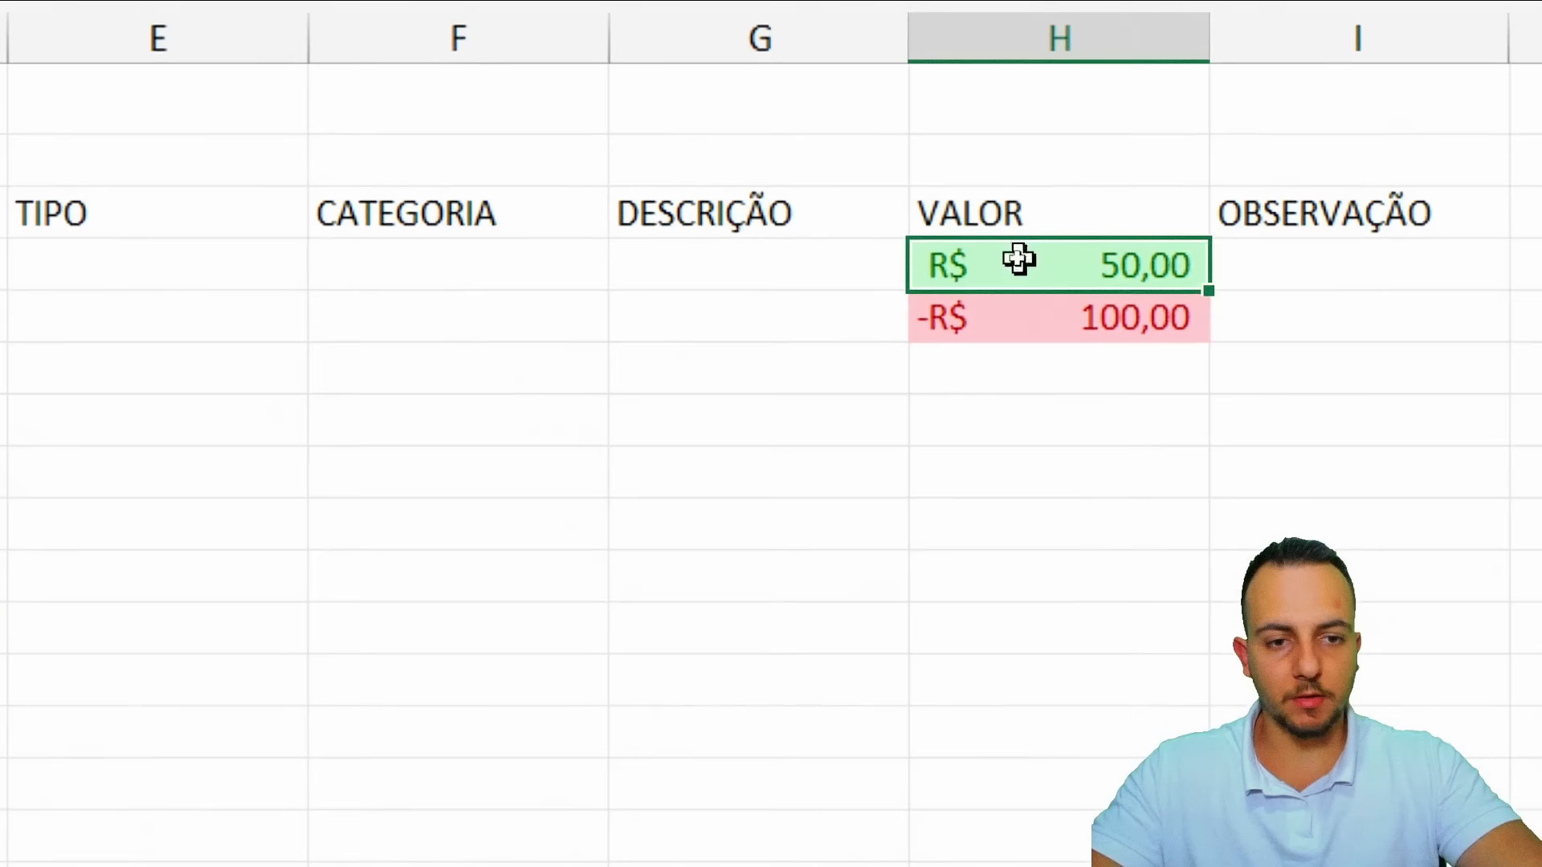
Enter RECEITA in E4 and DESPESA in E5 as sample TIPO values and clear both cells
left_click(596, 277)
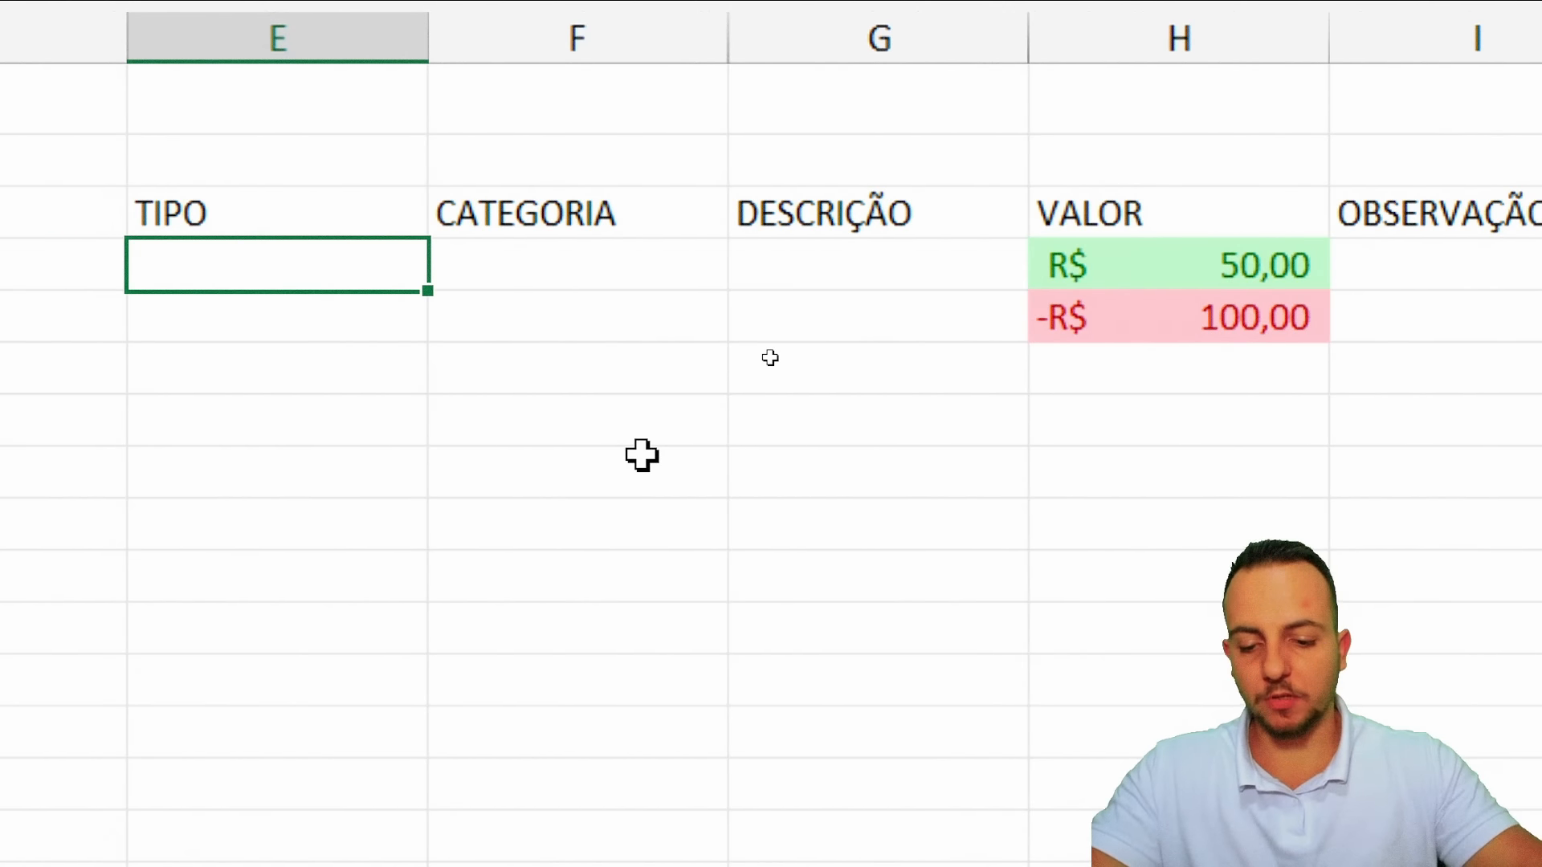
type("RECEITA")
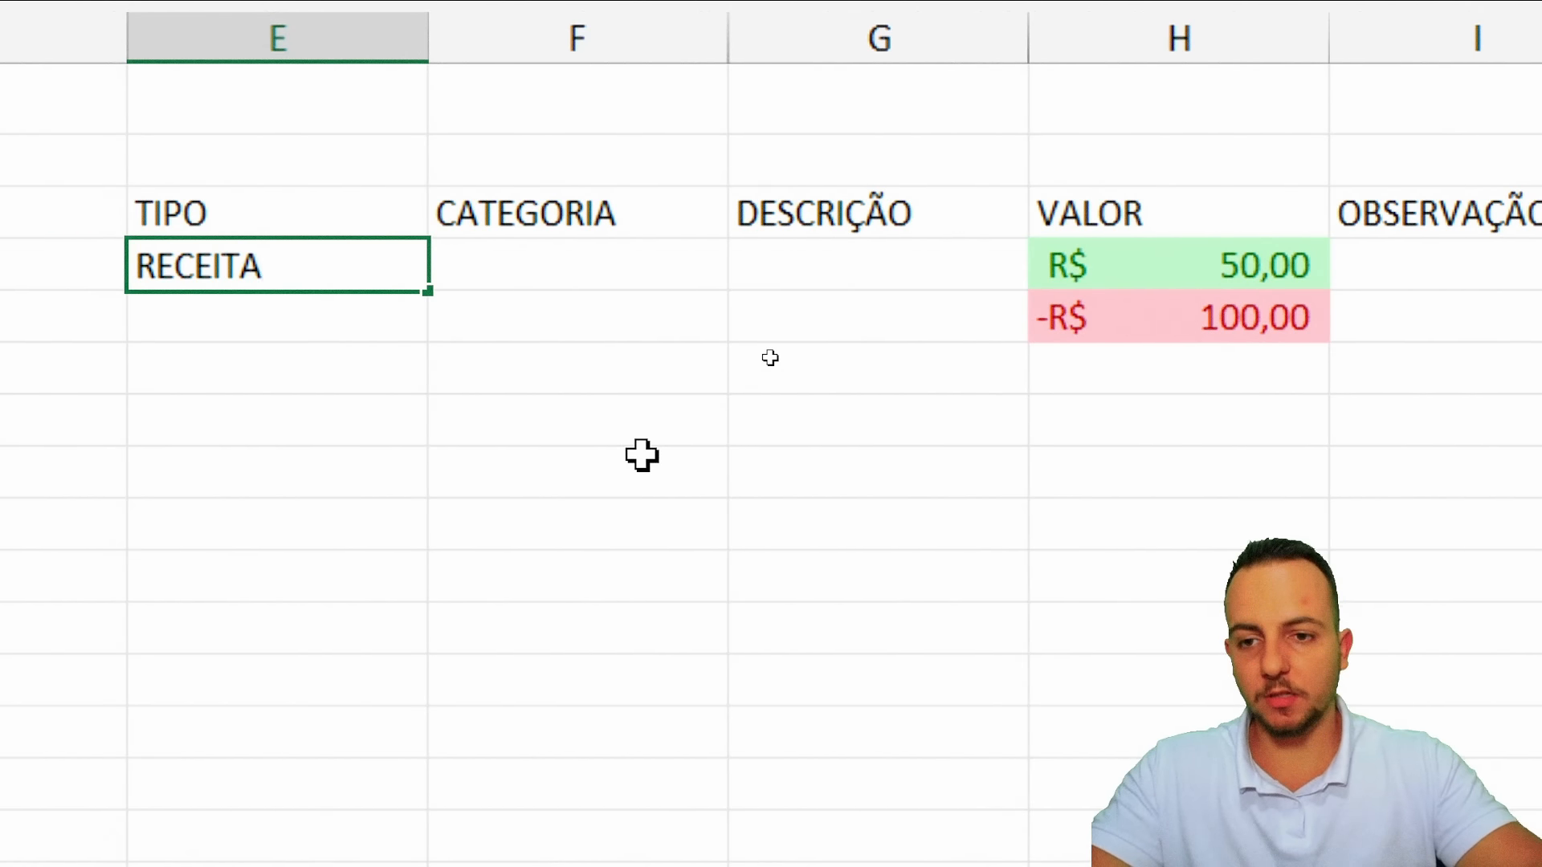
key("Return")
type("DESPESA")
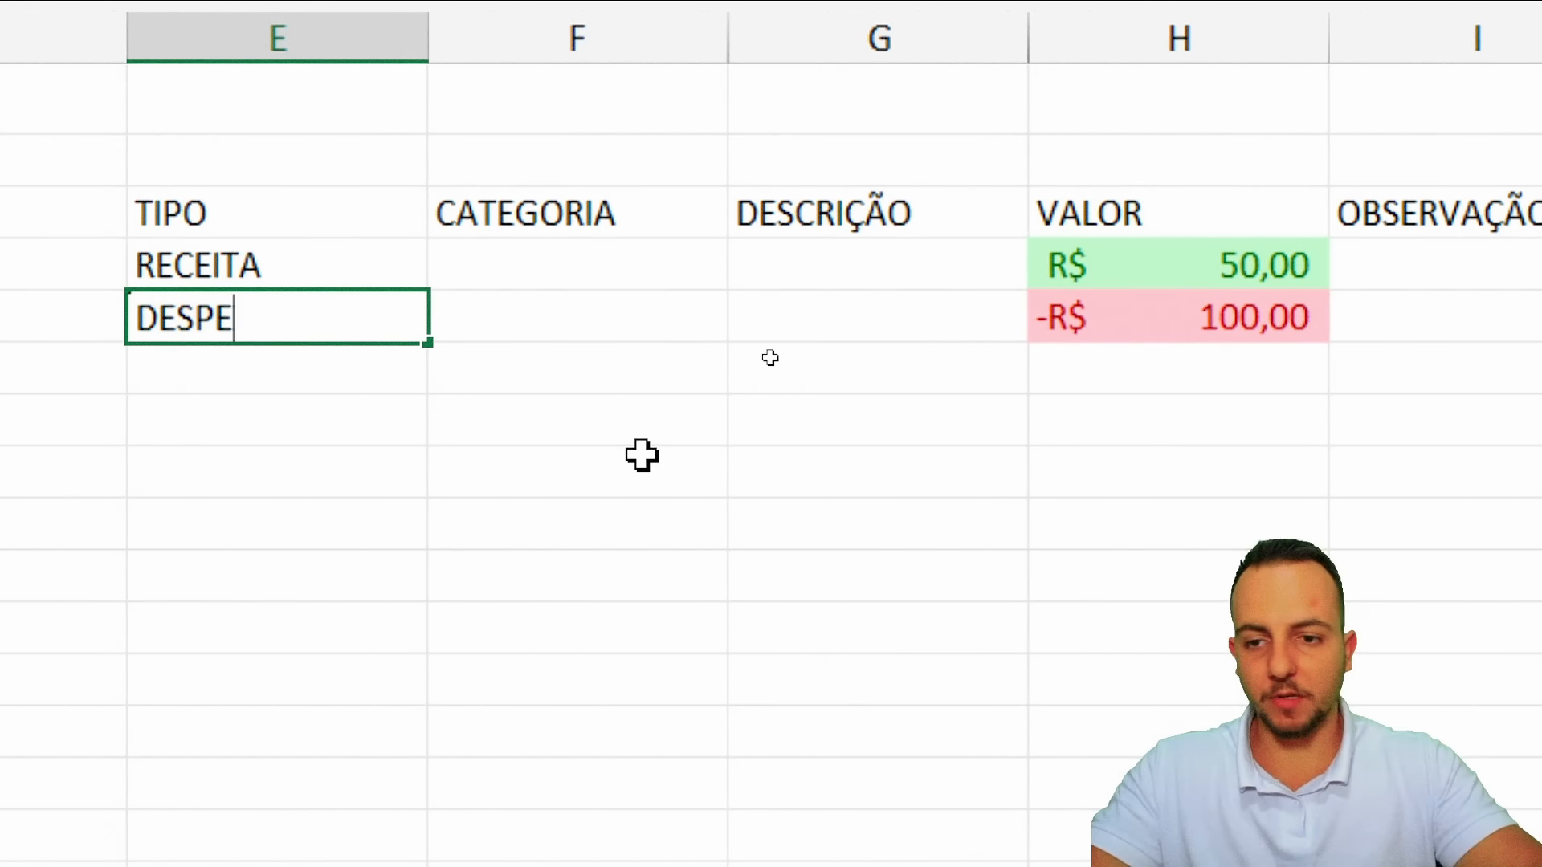
key("Return")
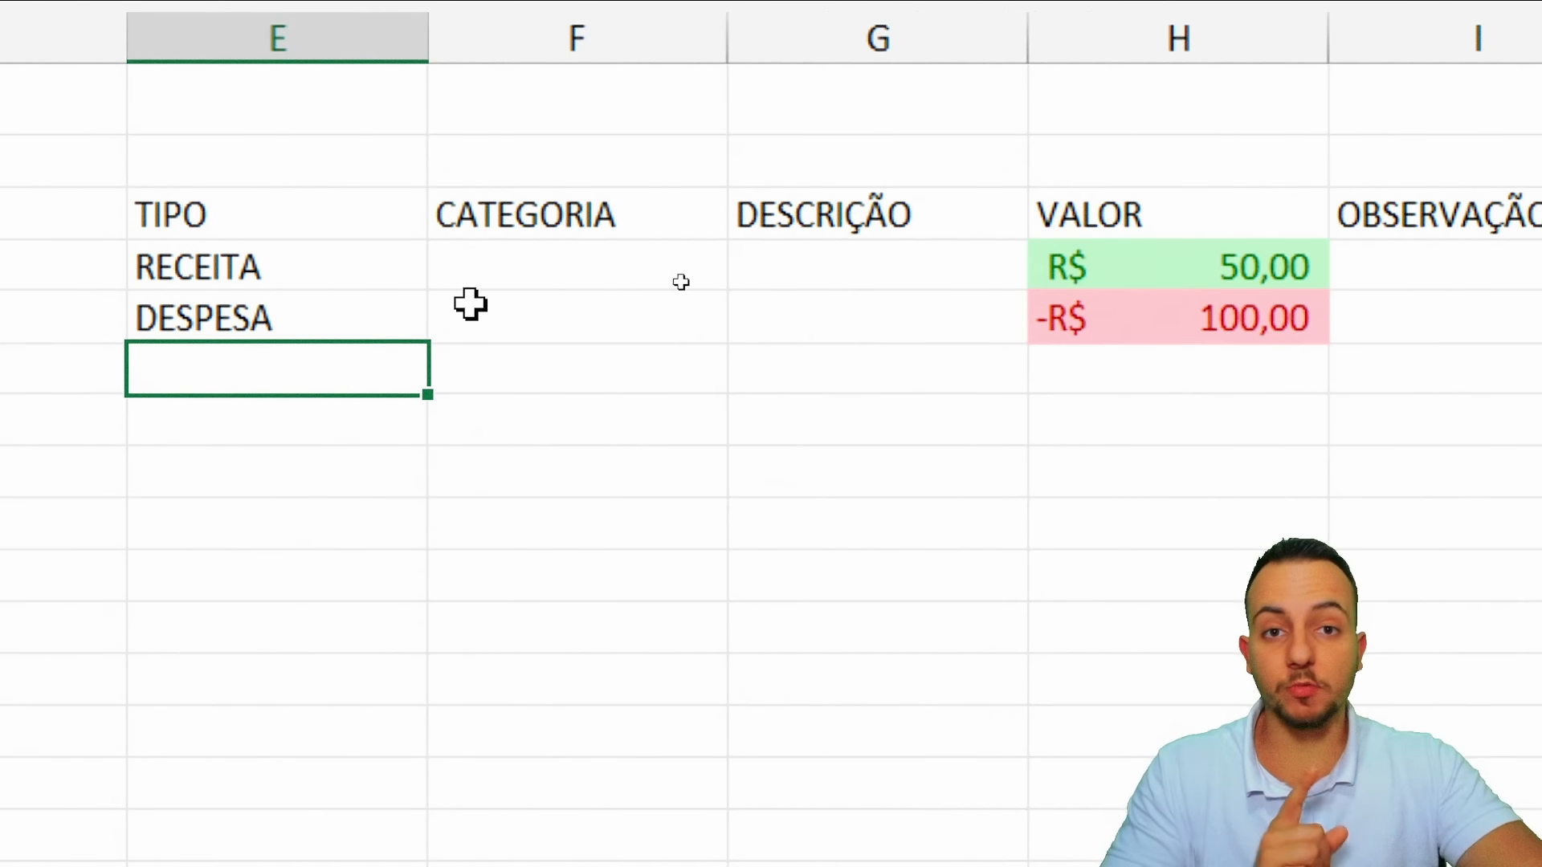
left_click_drag(362, 254, 343, 330)
key("Delete")
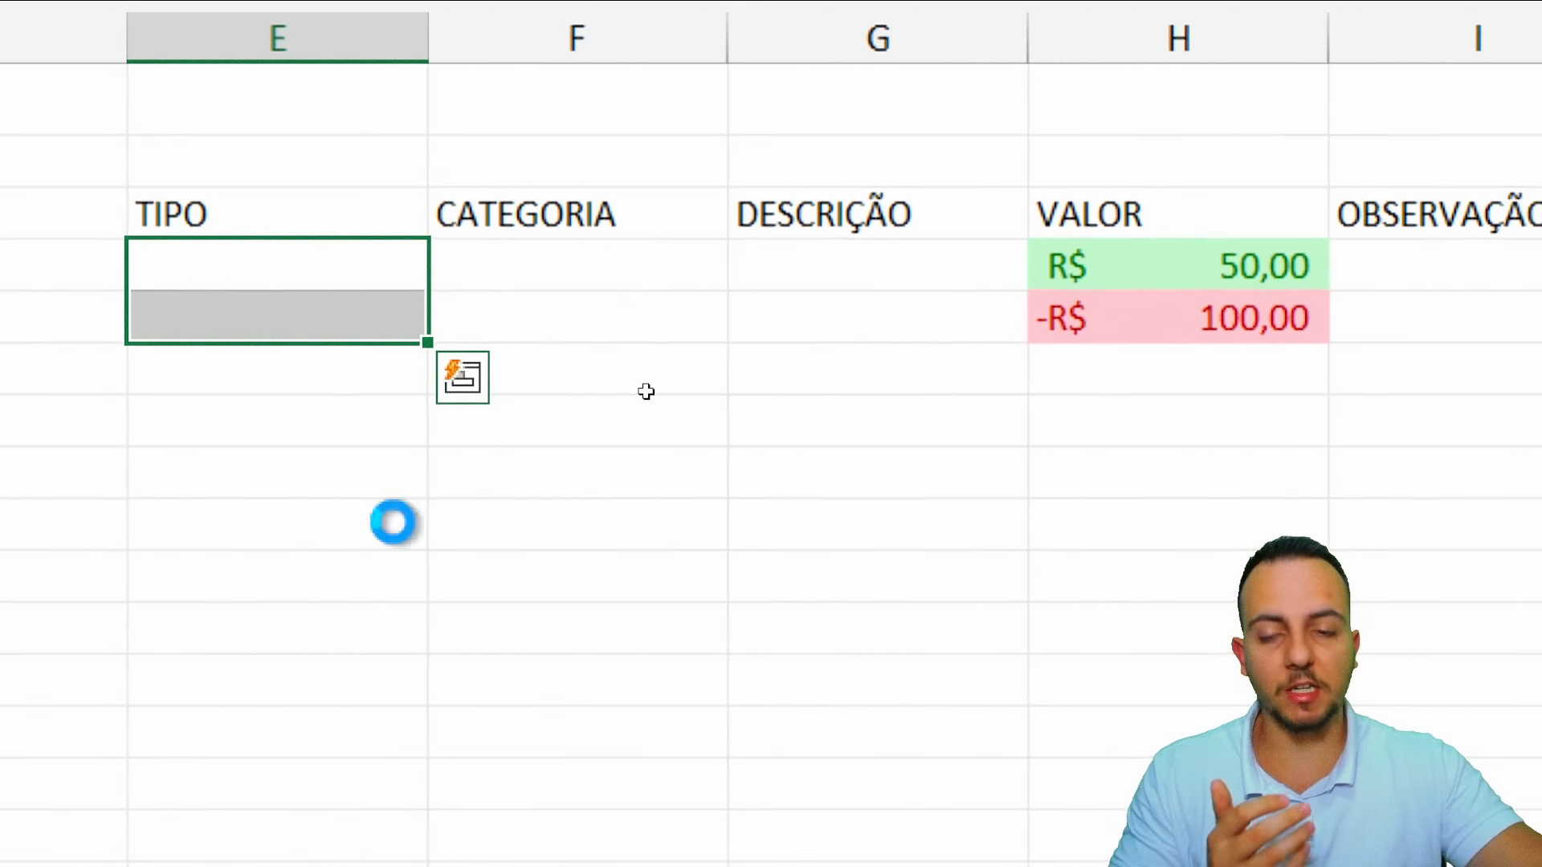
Start an SE formula in TIPO cell E4 with the logical test H4<0
left_click(302, 259)
type("=")
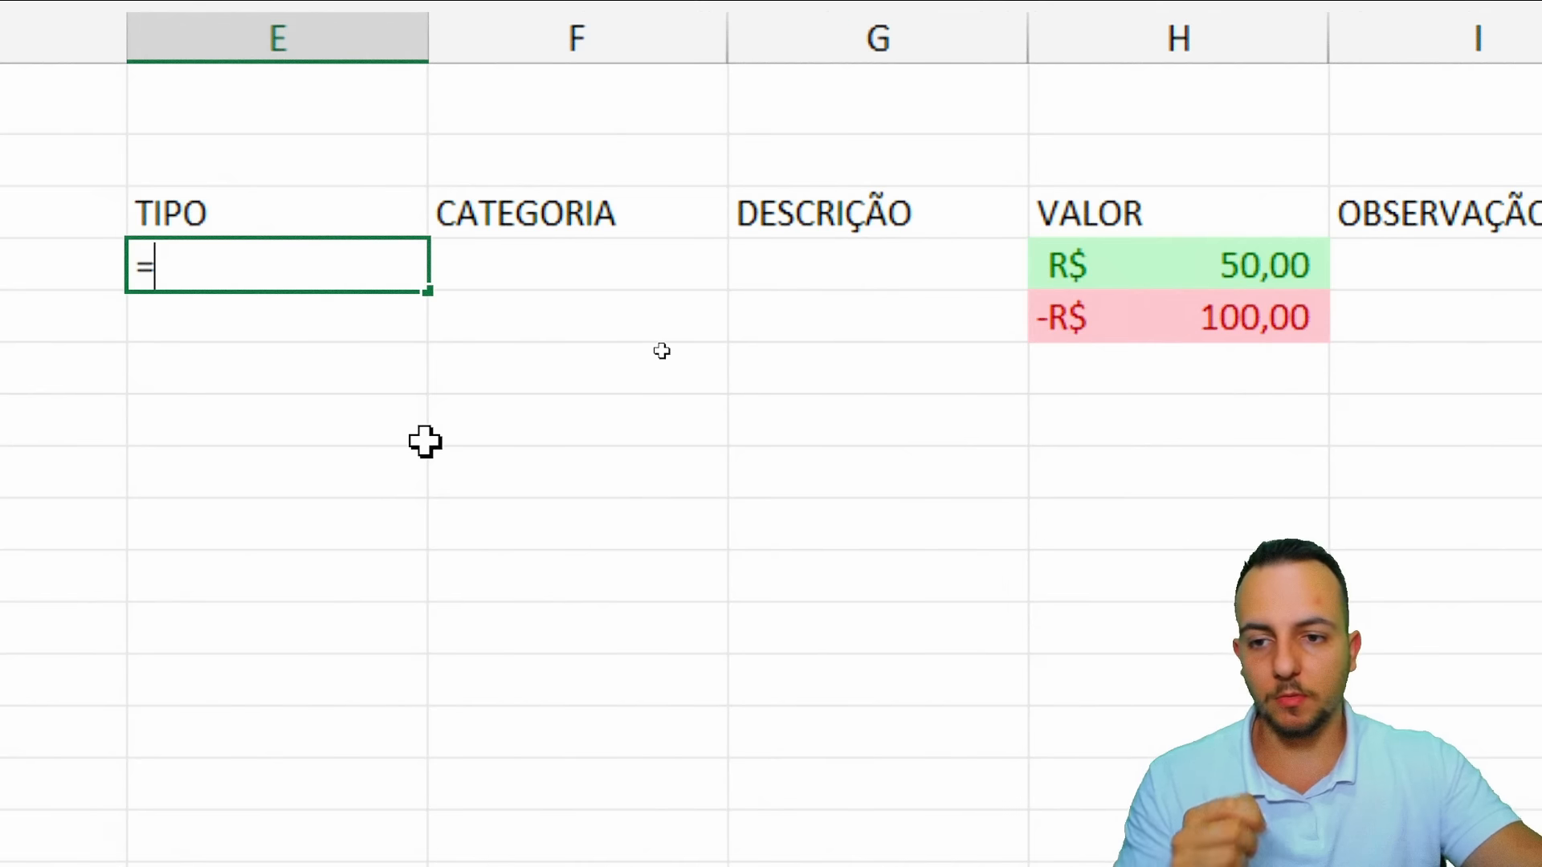
type("SE")
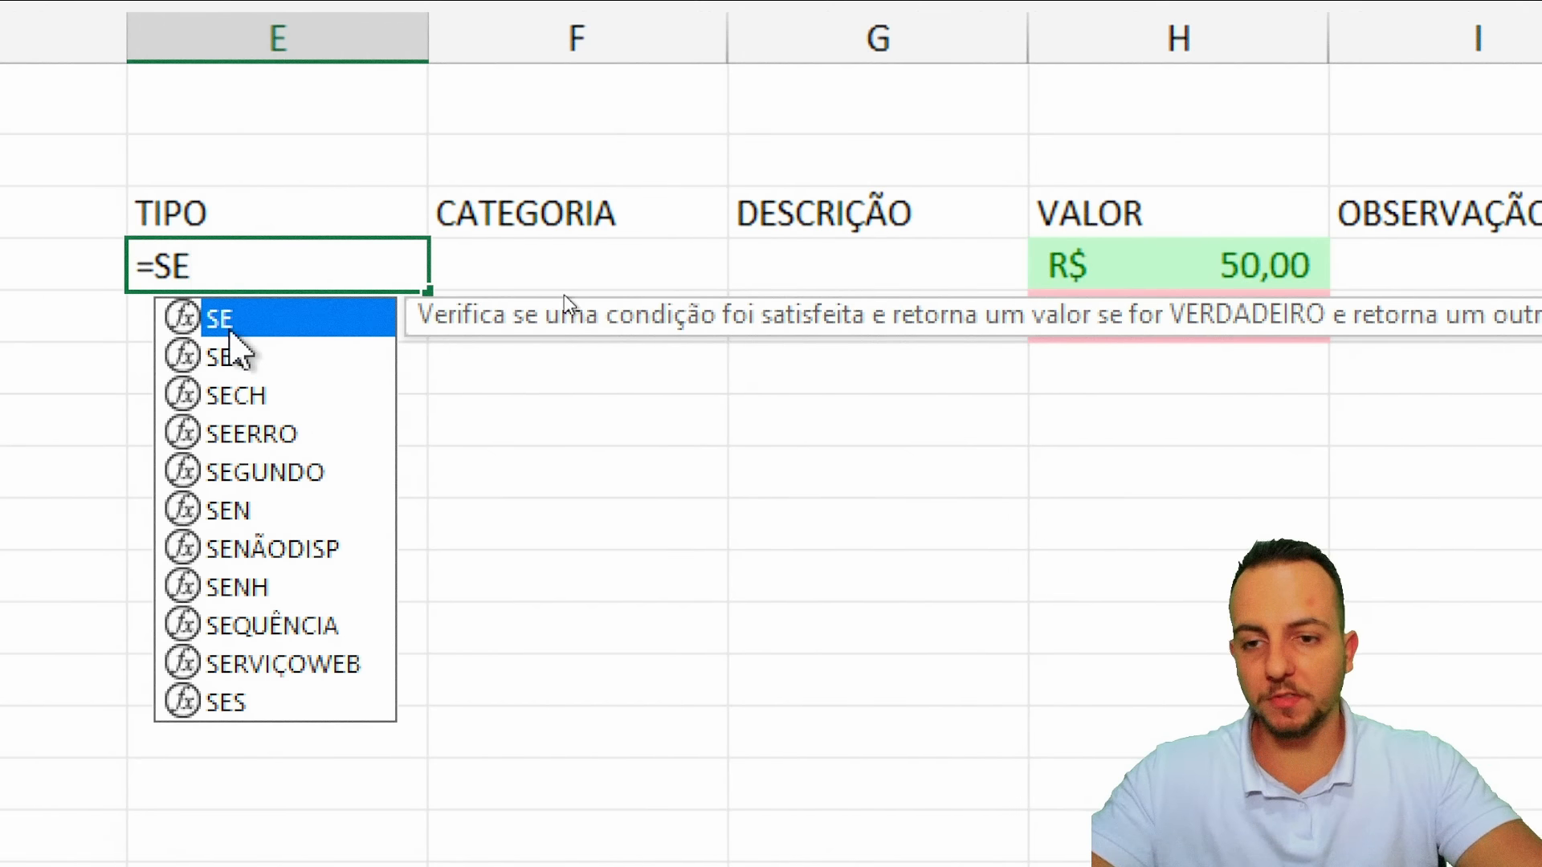
type("(")
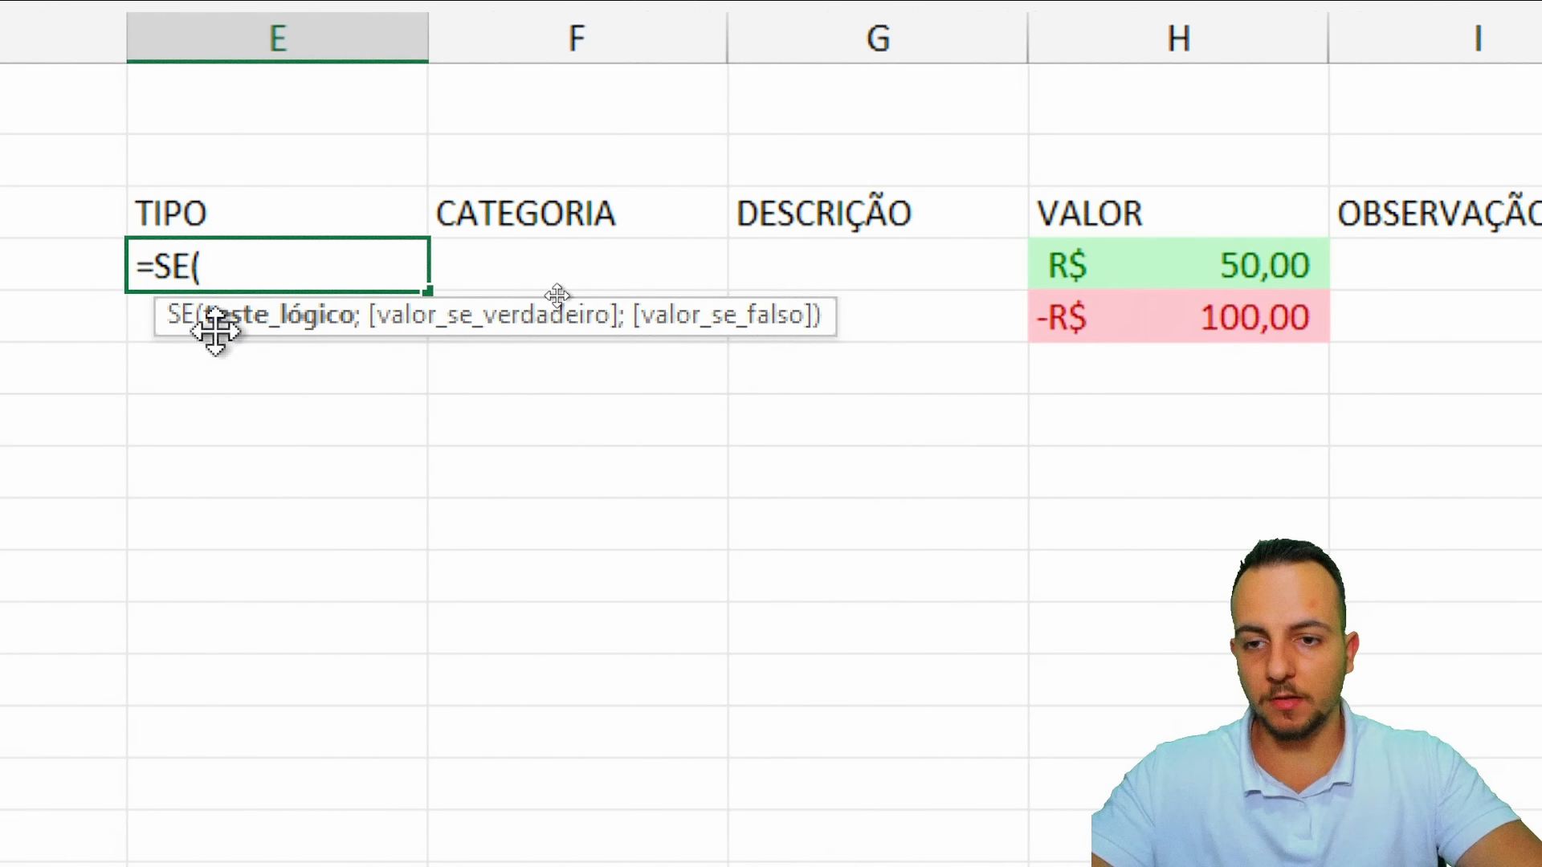
left_click(1099, 258)
type("<0")
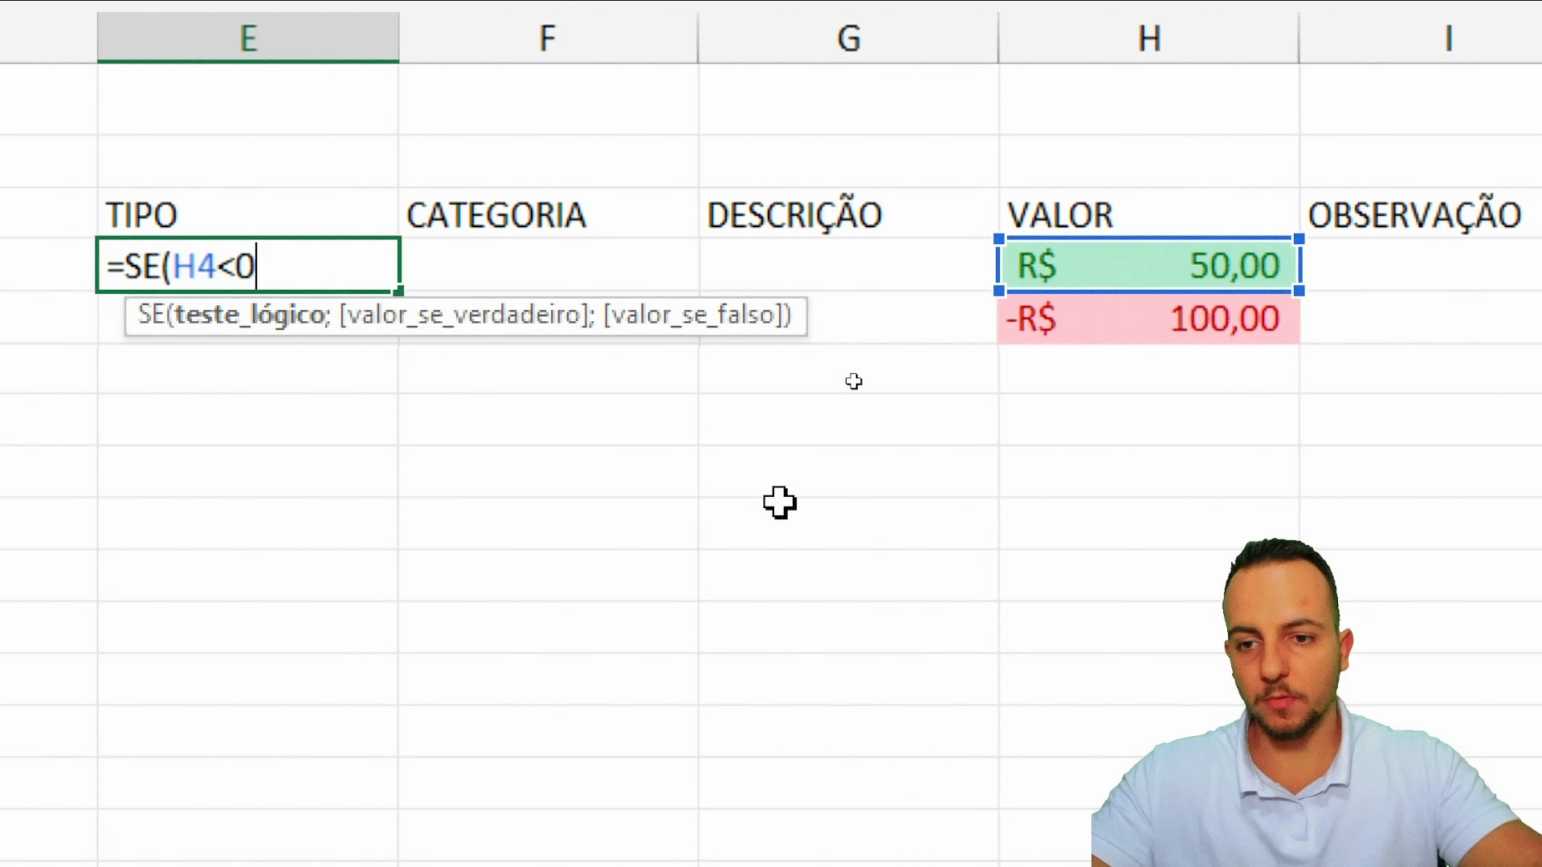
key("ctrl+2")
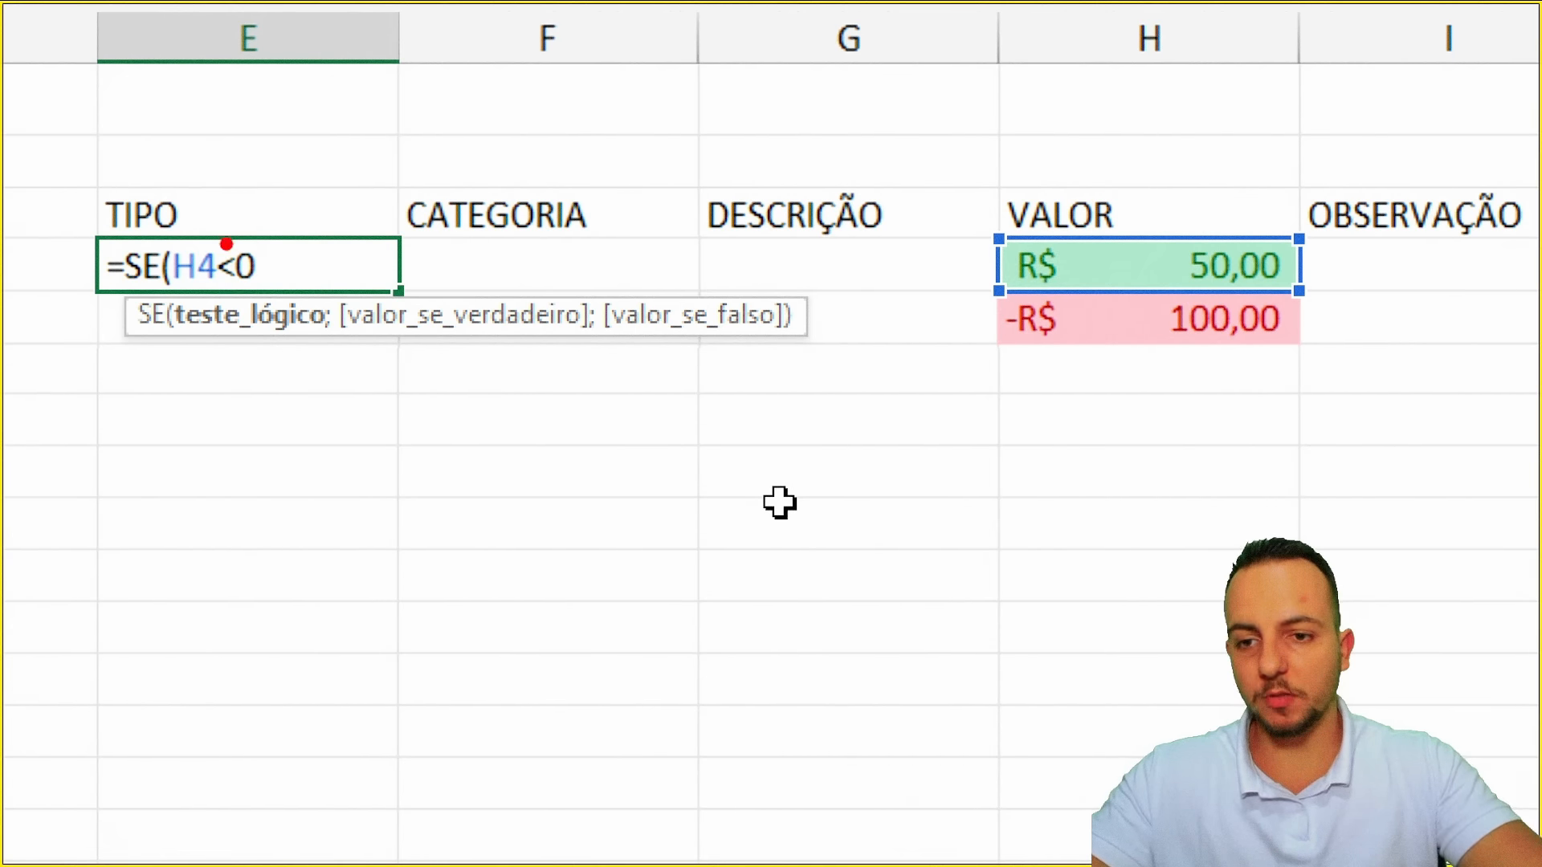
mouse_move(226, 243)
left_mouse_down()
mouse_move(205, 277)
mouse_move(241, 237)
left_mouse_up()
left_click_drag(351, 513, 433, 677)
left_click_drag(398, 506, 402, 655)
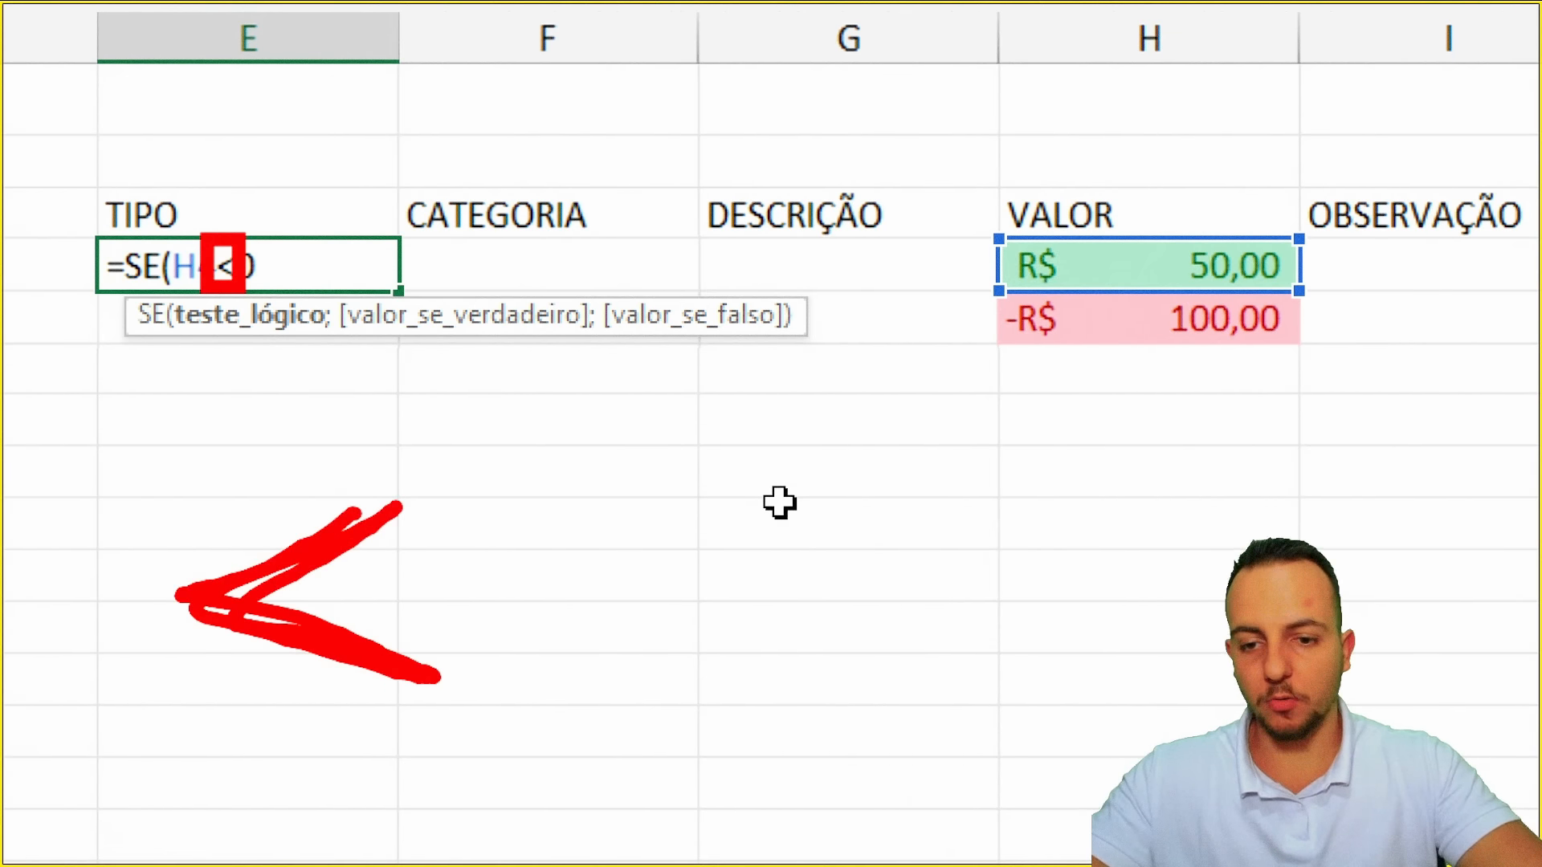
mouse_move(577, 509)
left_mouse_down()
mouse_move(655, 643)
mouse_move(474, 610)
left_mouse_up()
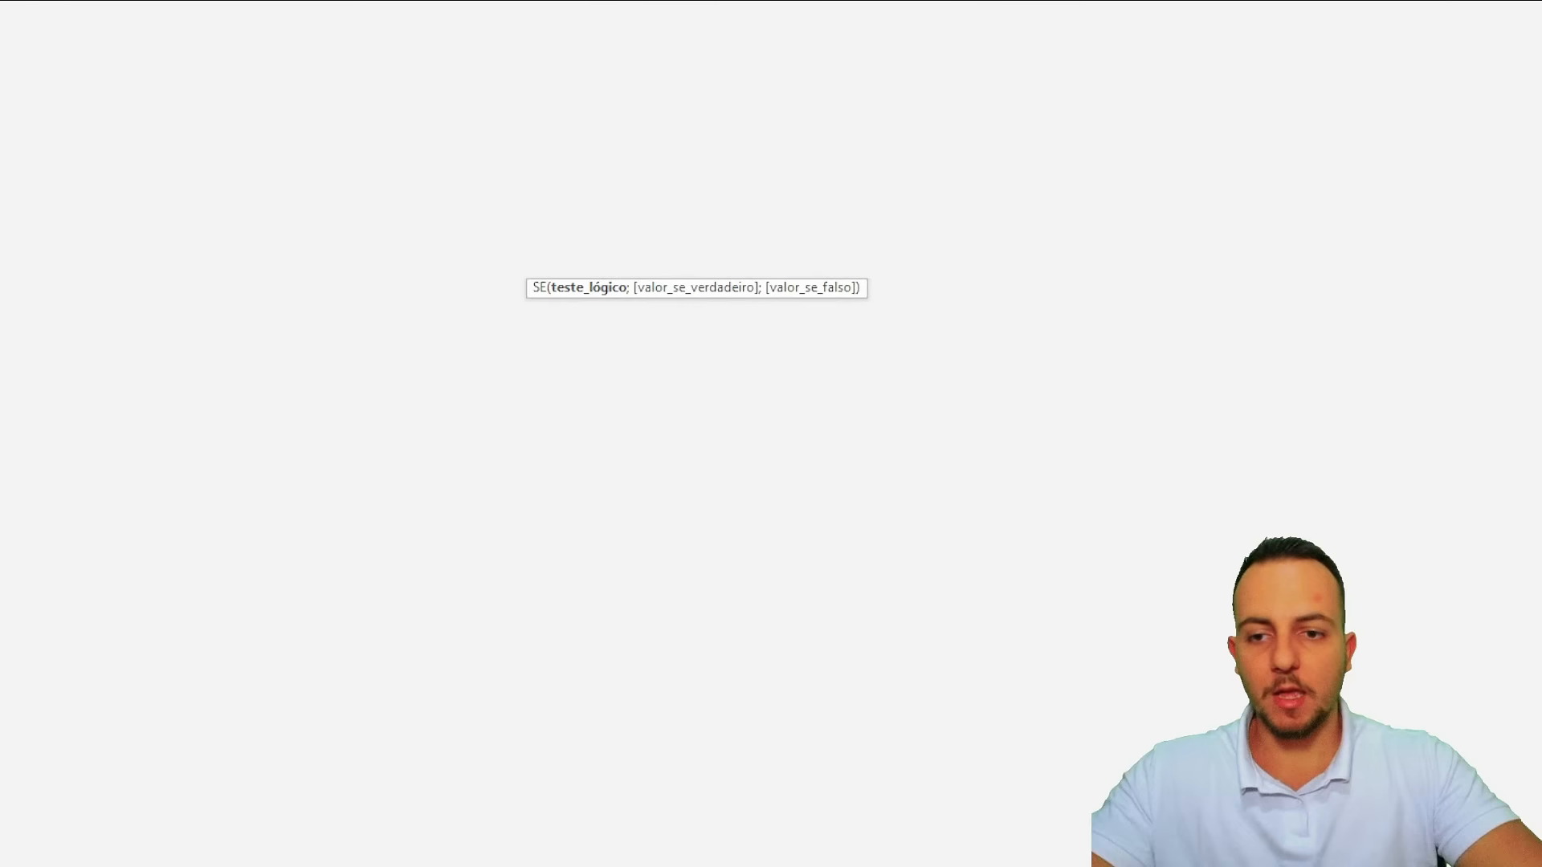
key("Escape")
Complete the E4 SE formula so it returns "DESPESA" when the test is true and "RECEITA" otherwise
type("0")
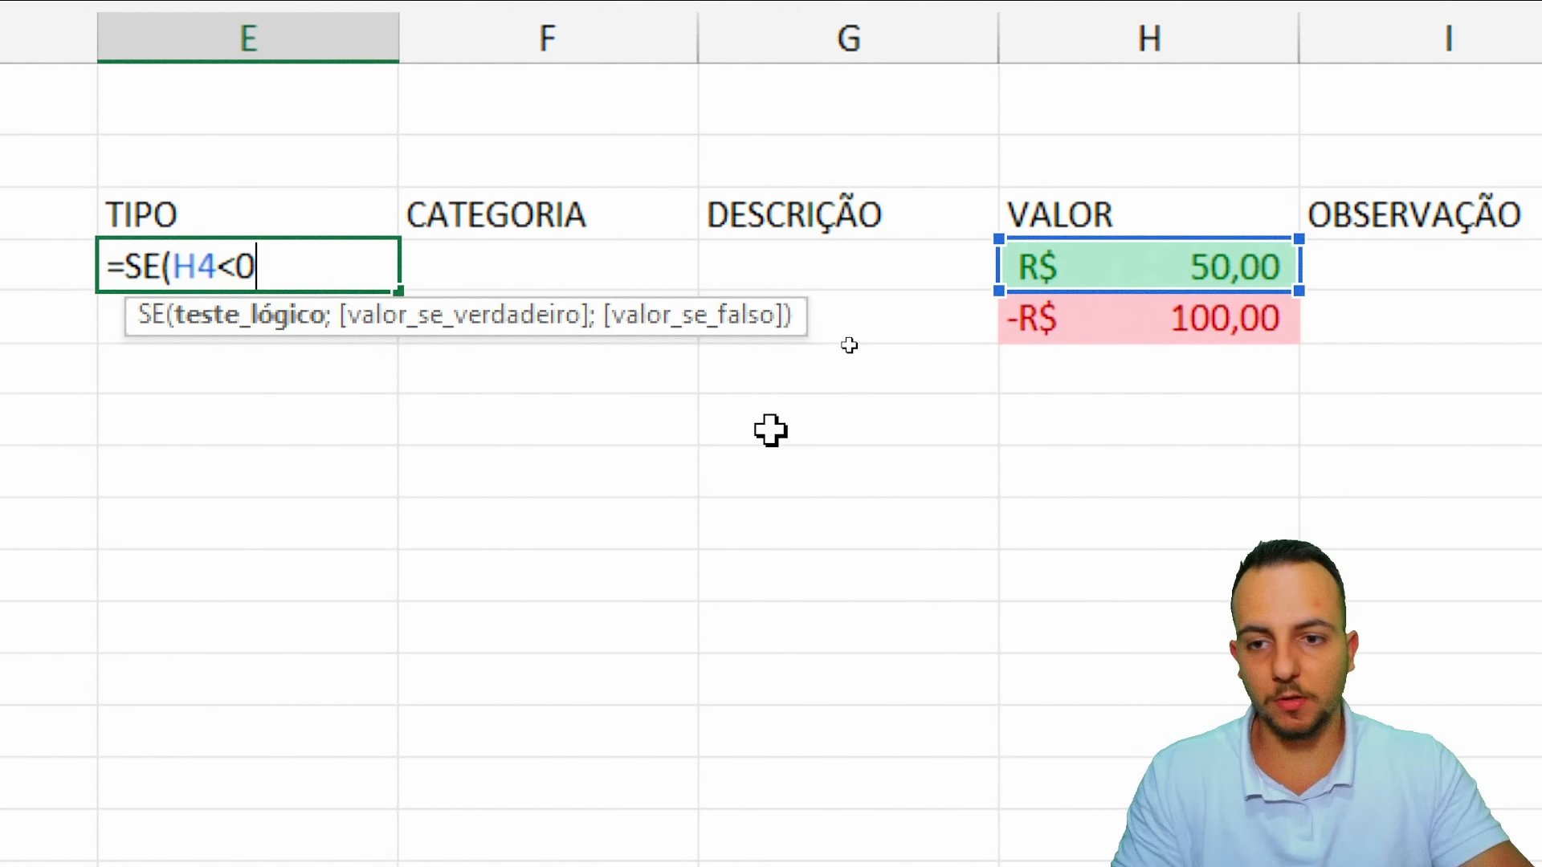
type(";")
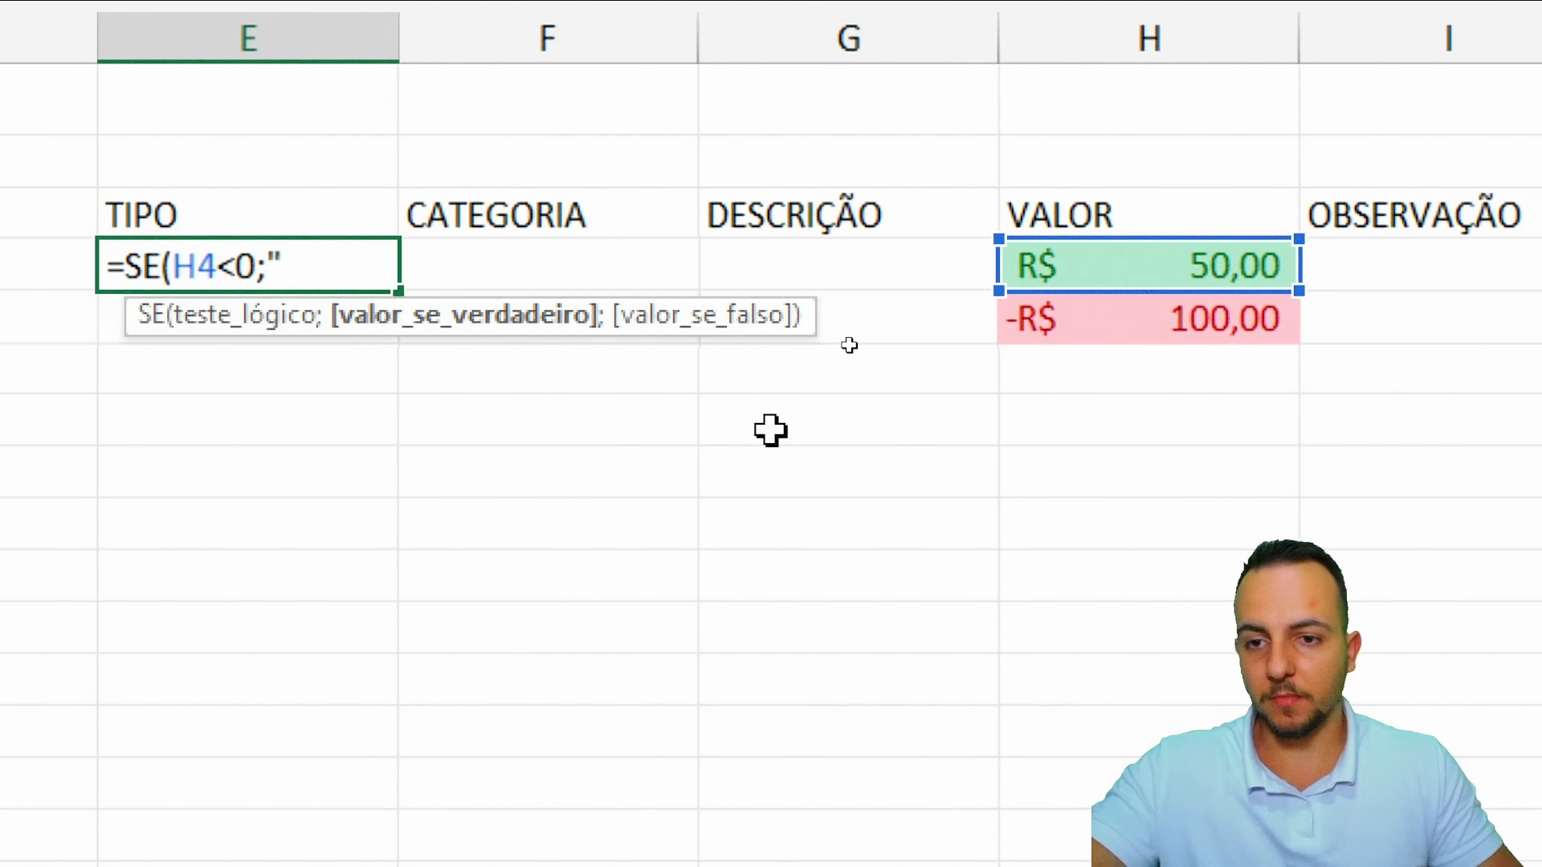
type("\"DESPESA")
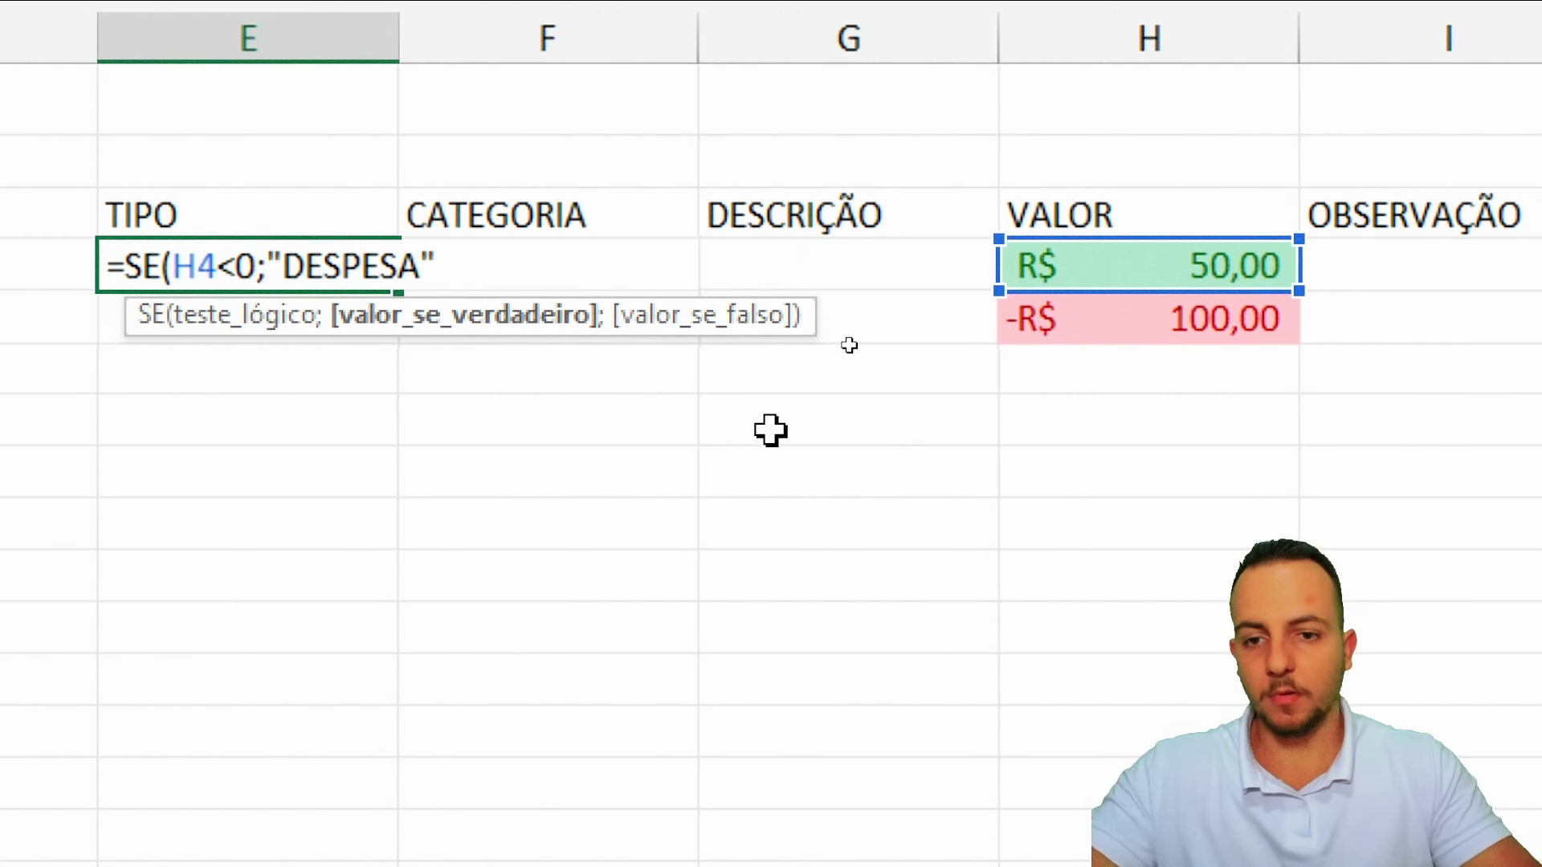
type("\";\"RECEITA")
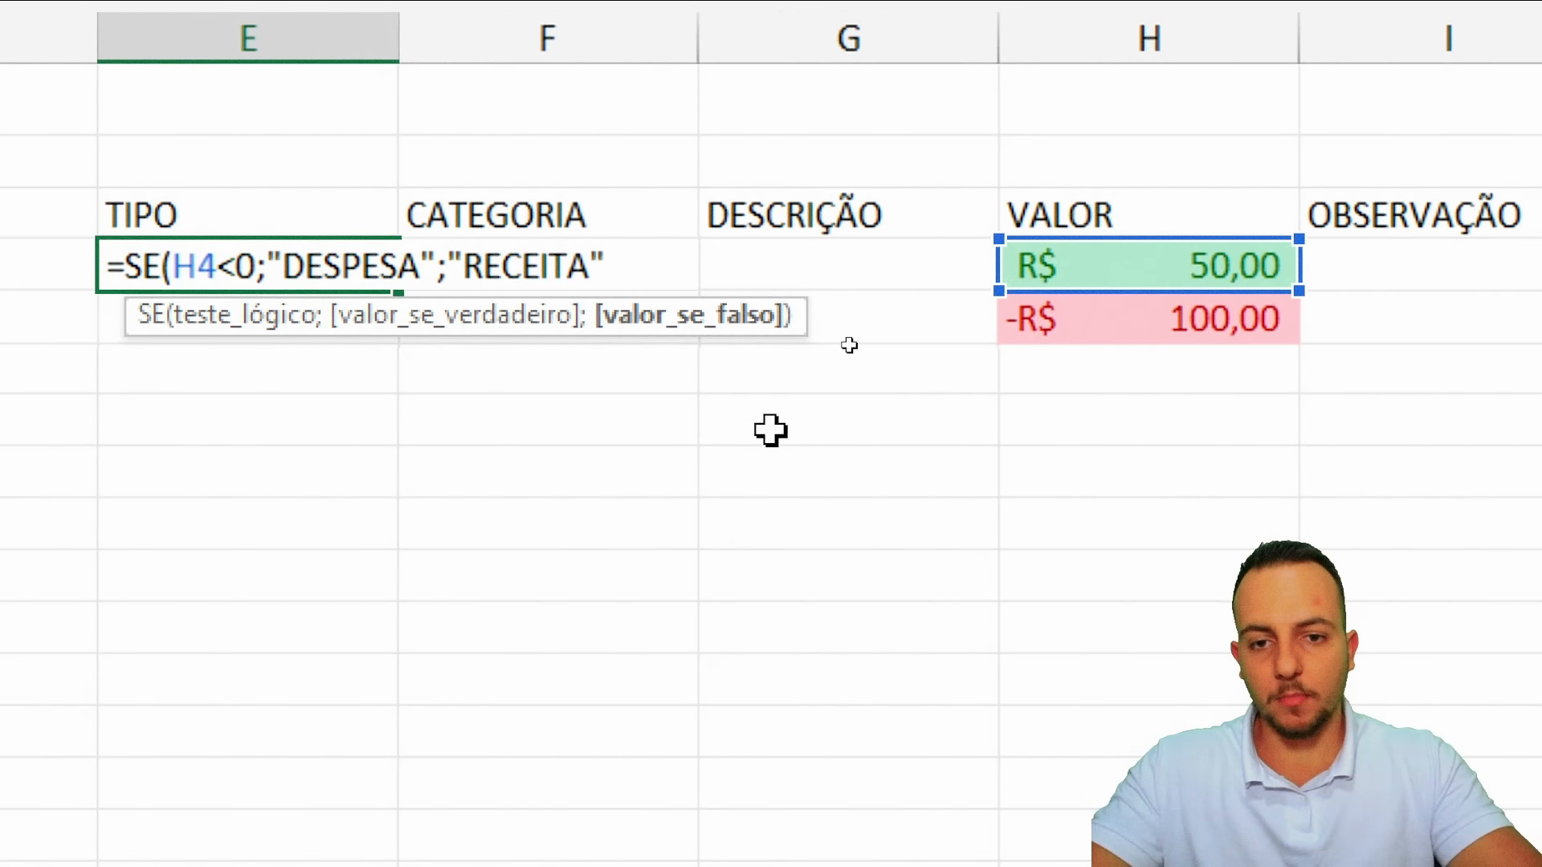
key("Return")
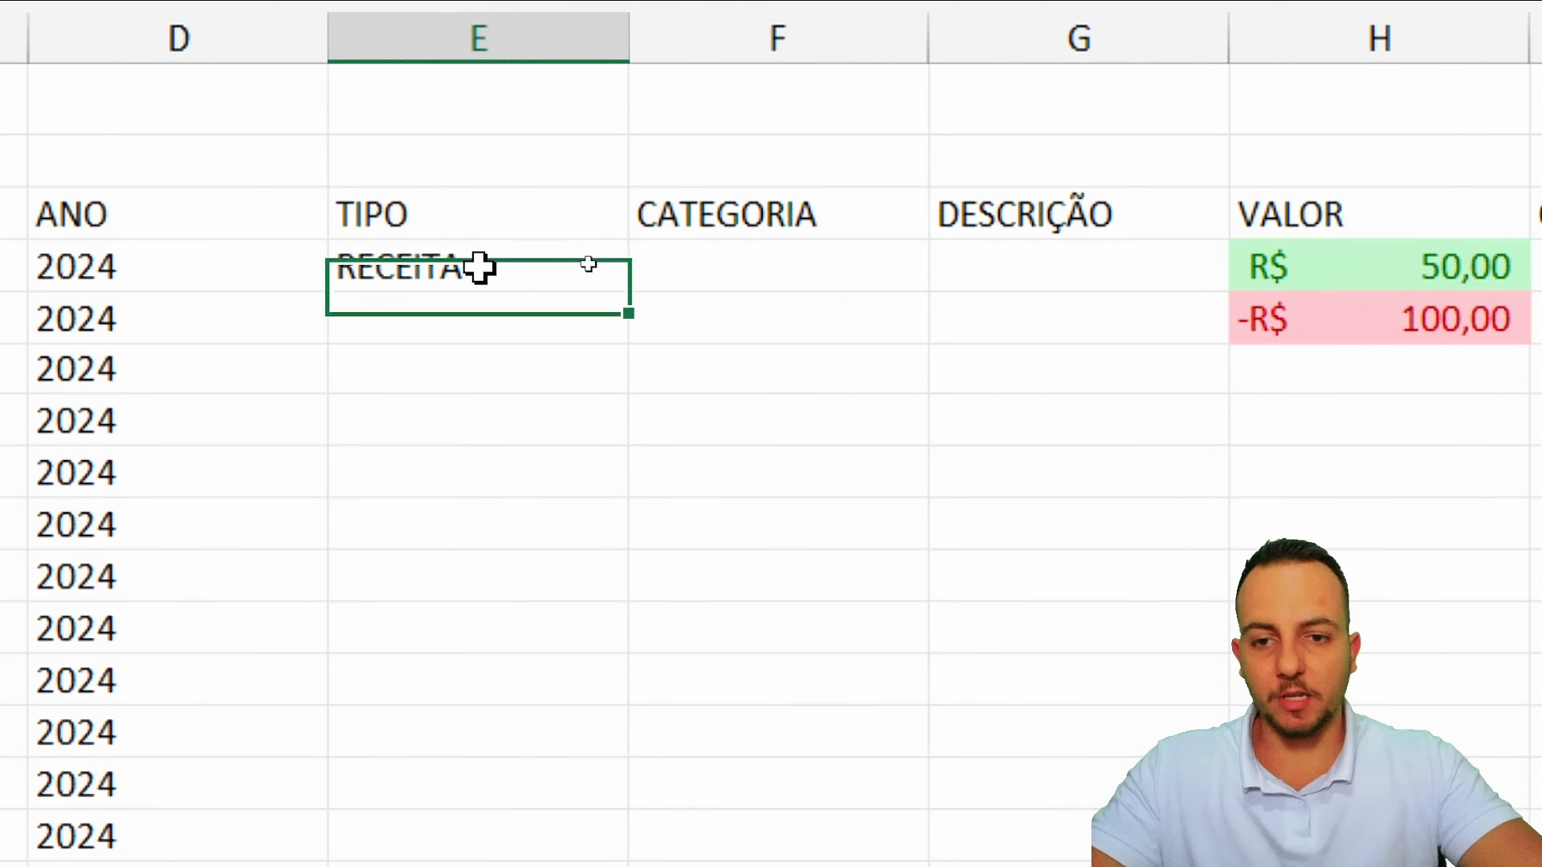
Change the VALOR amount in H4 to -50 to test the TIPO formula
left_click(480, 268)
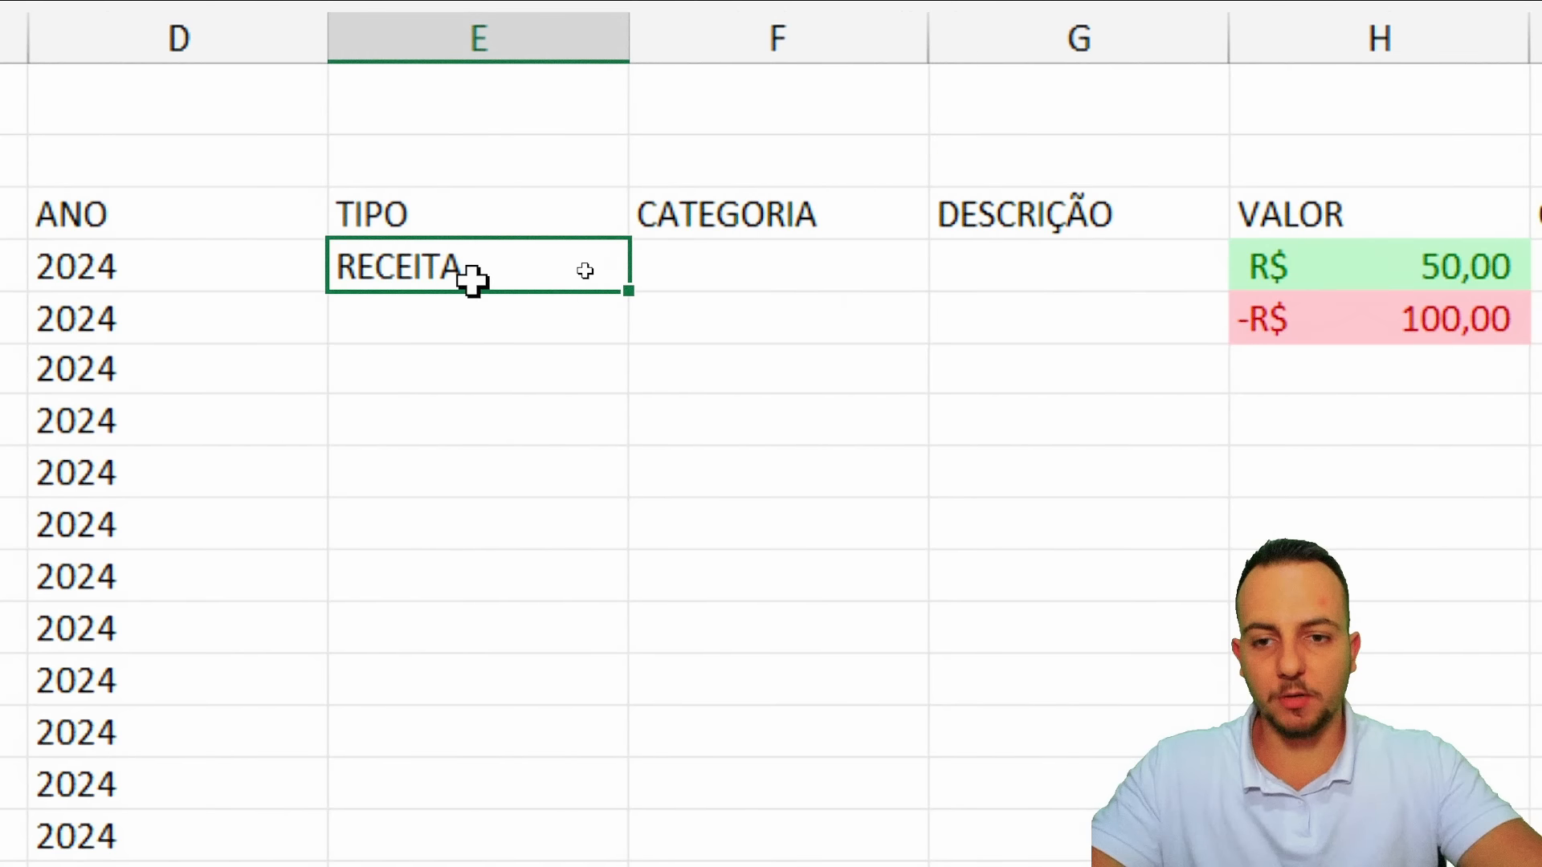
left_click(1365, 265)
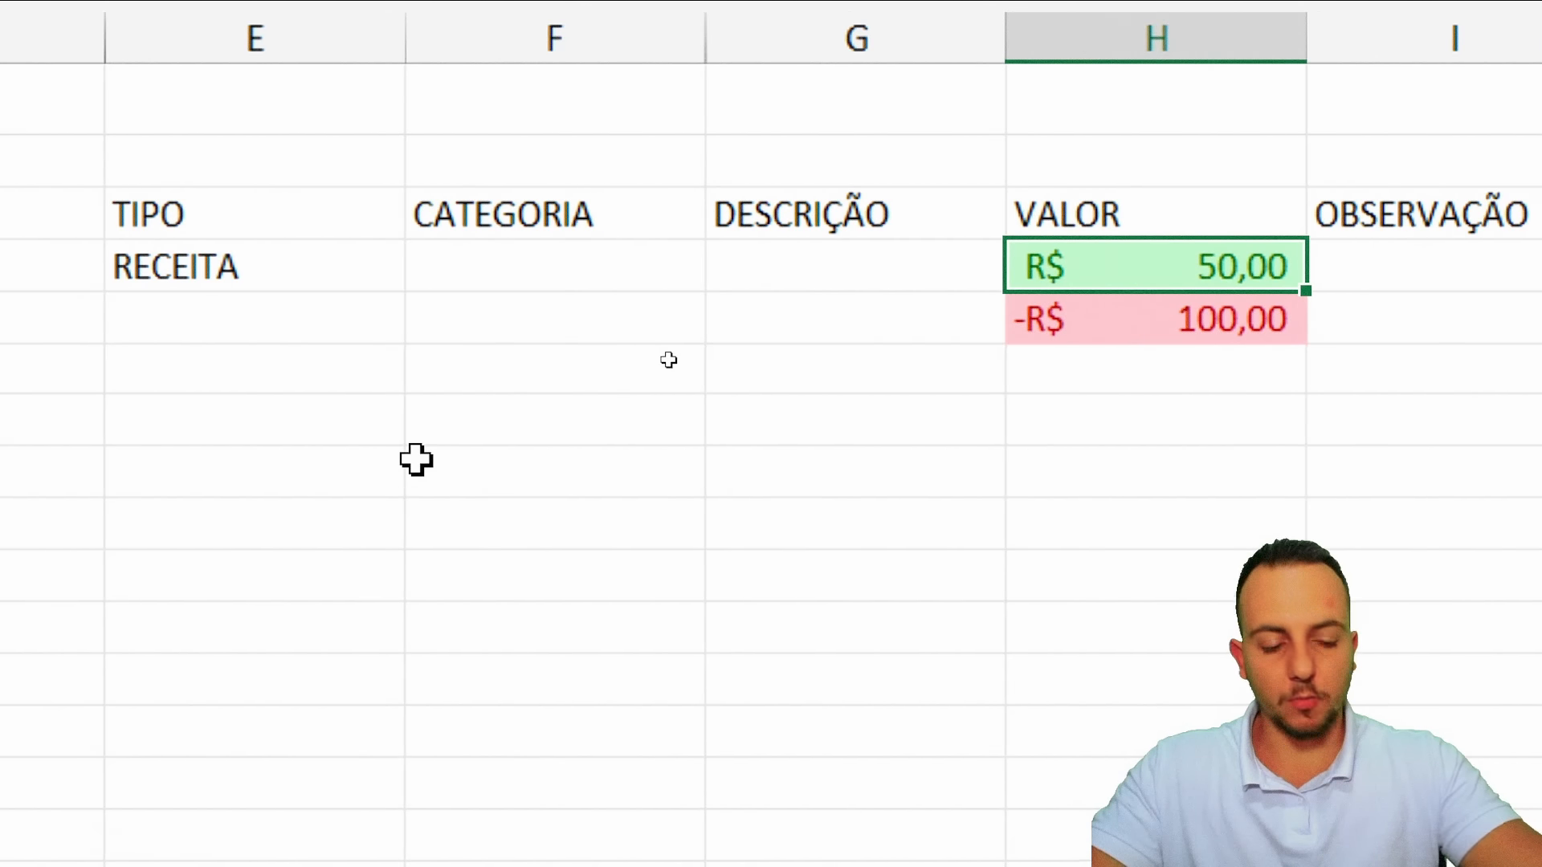
key("F2")
key("Home")
type("-")
key("Return")
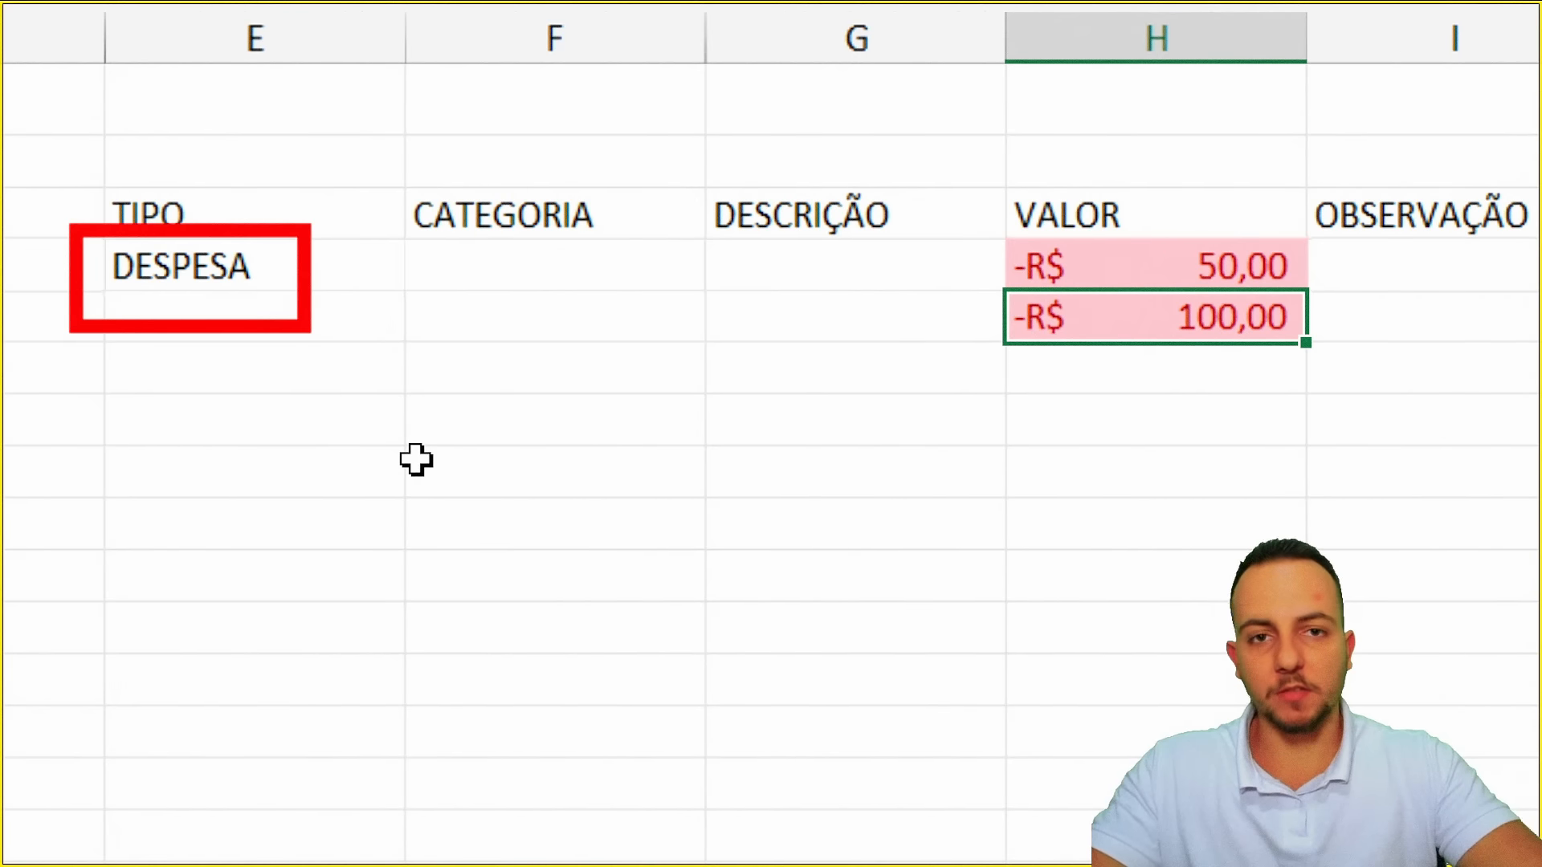
Fill the TIPO formula from E4 down the column for all dated records
left_click(272, 271)
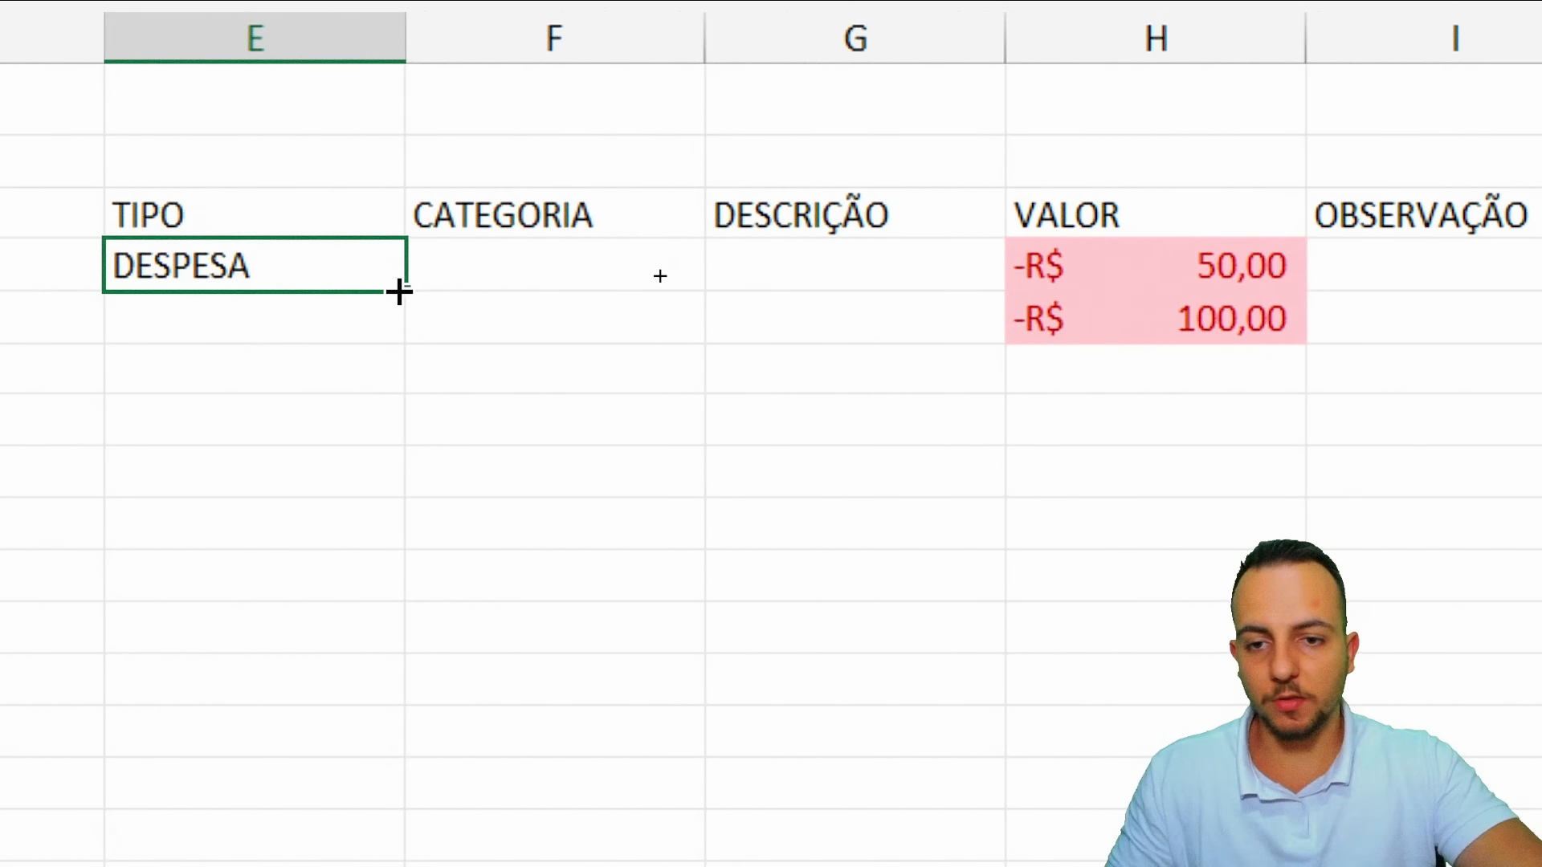
double_click(399, 291)
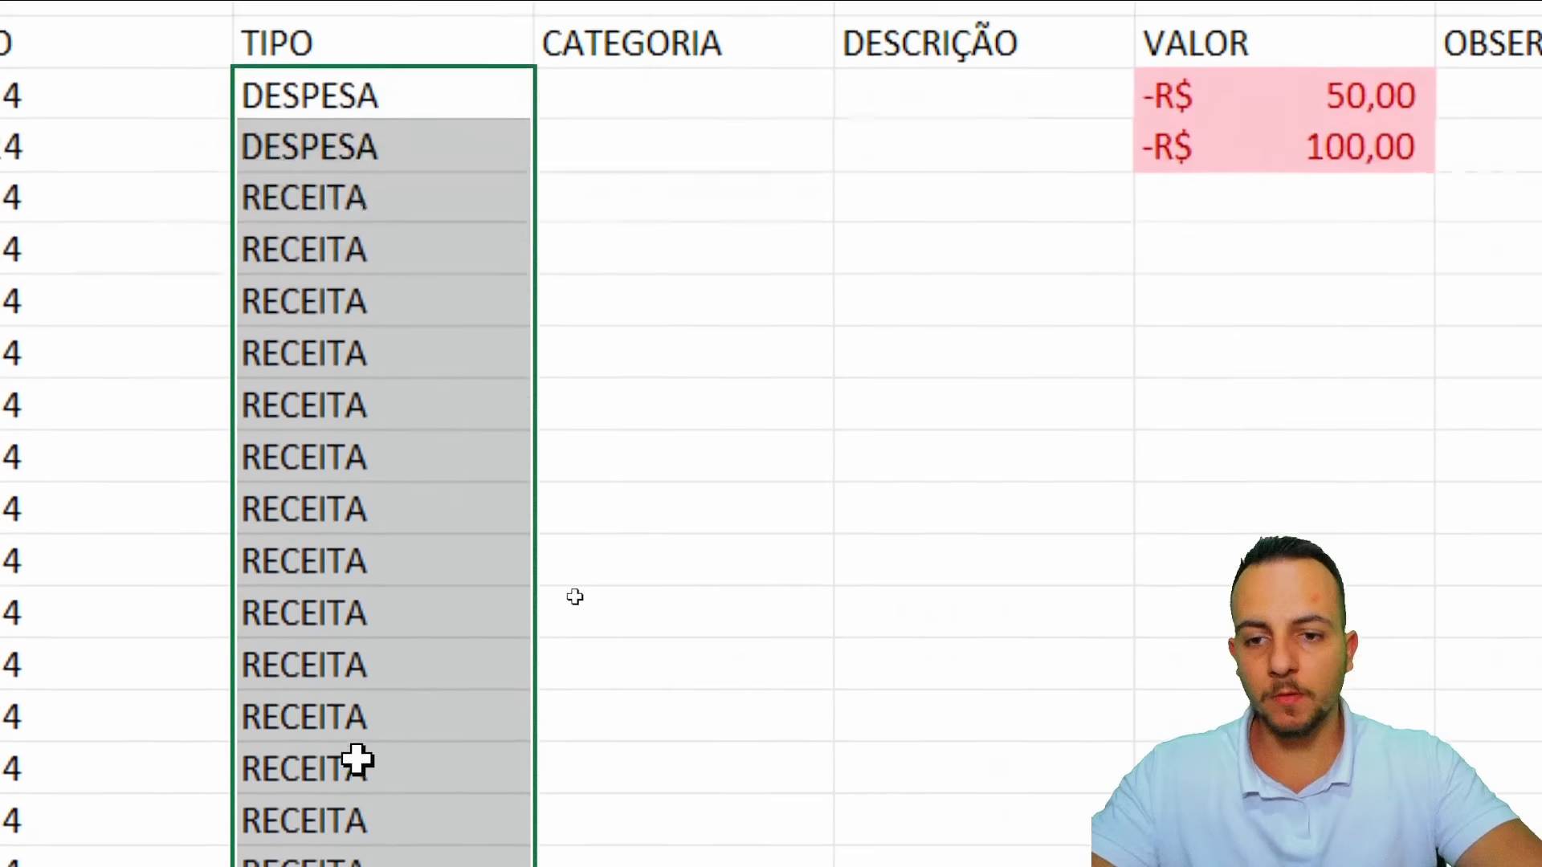
left_click_drag(1301, 231, 1298, 665)
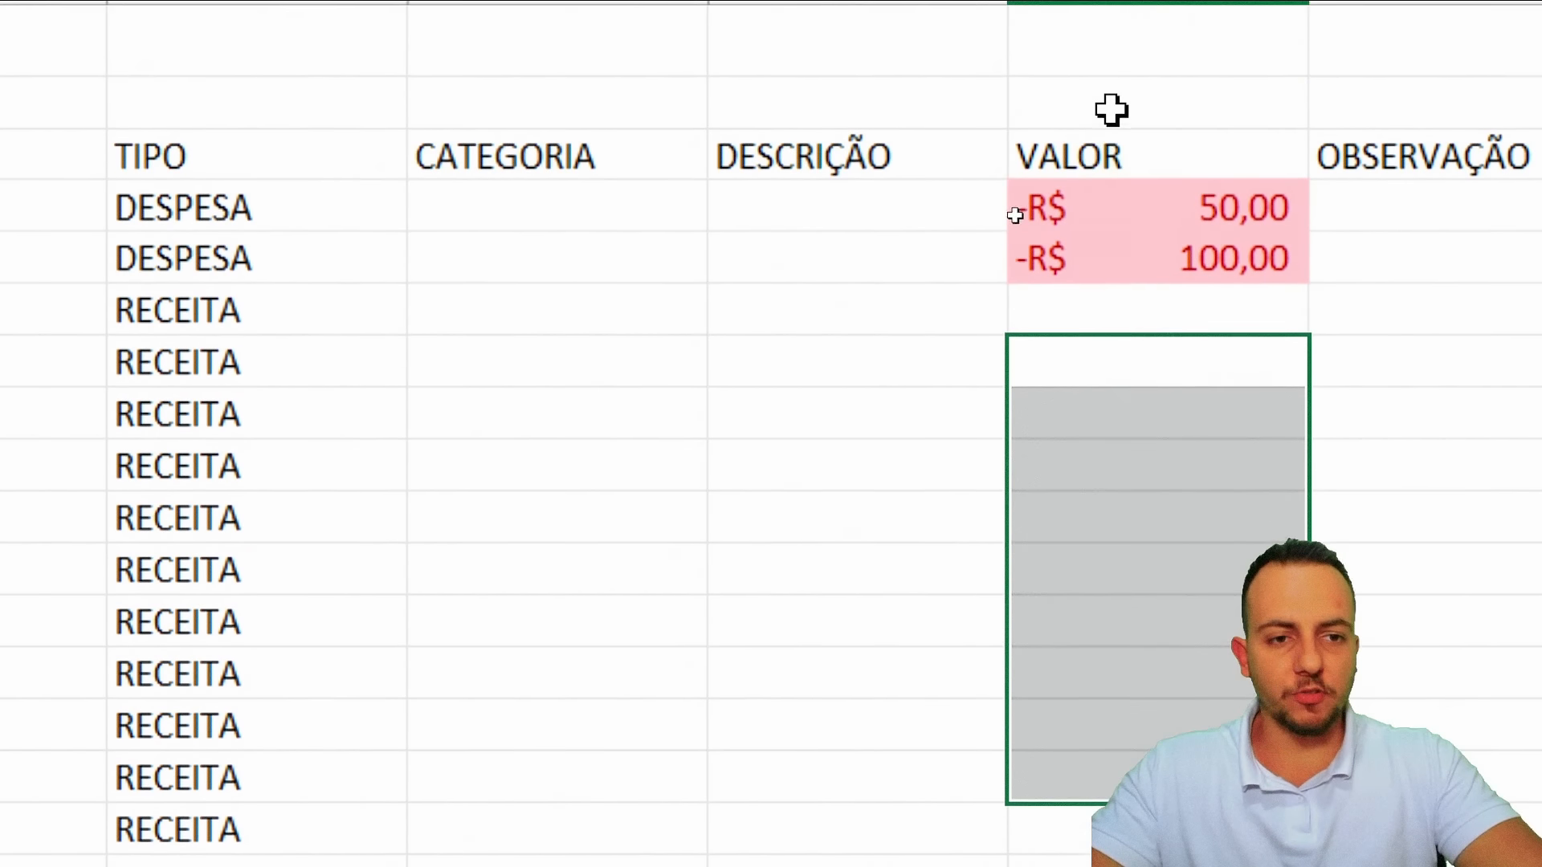
left_click_drag(1108, 154, 1111, 688)
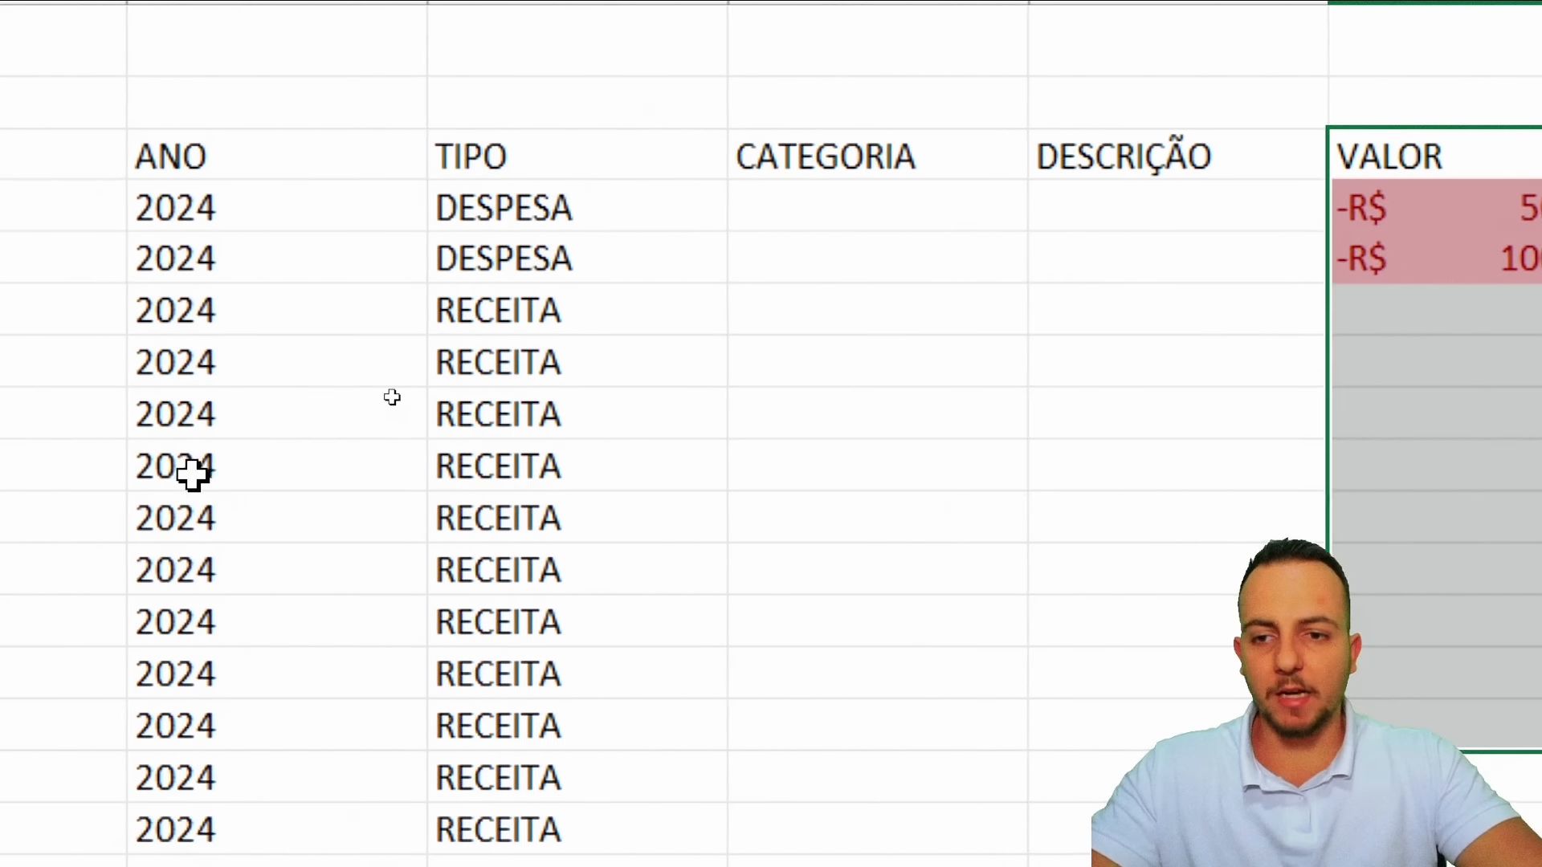
left_click_drag(266, 210, 255, 866)
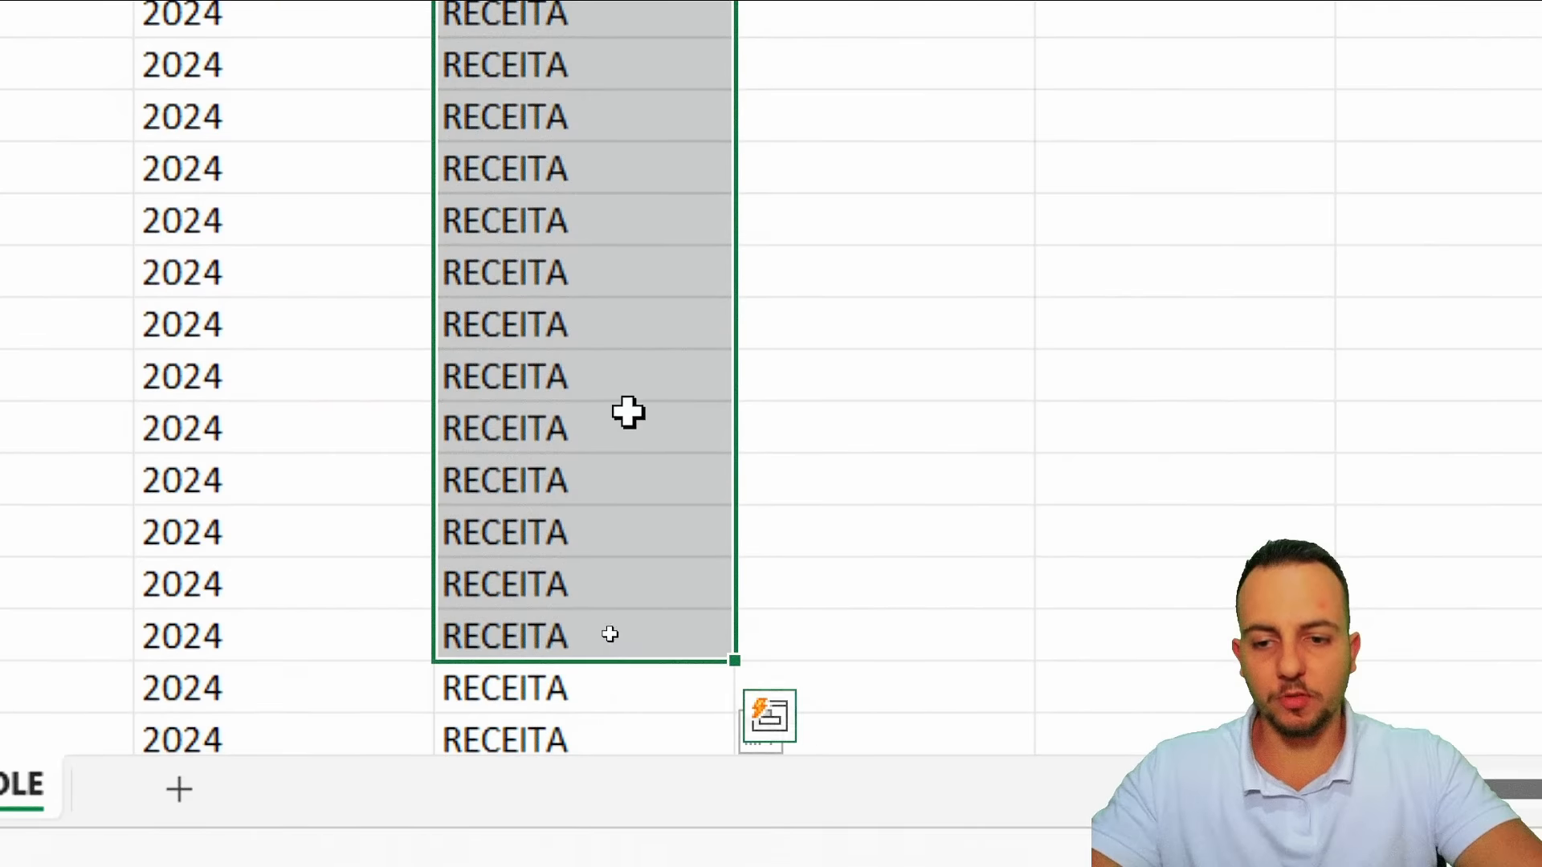
key("ctrl+BackSpace")
left_click(137, 227)
left_click_drag(233, 227, 310, 594)
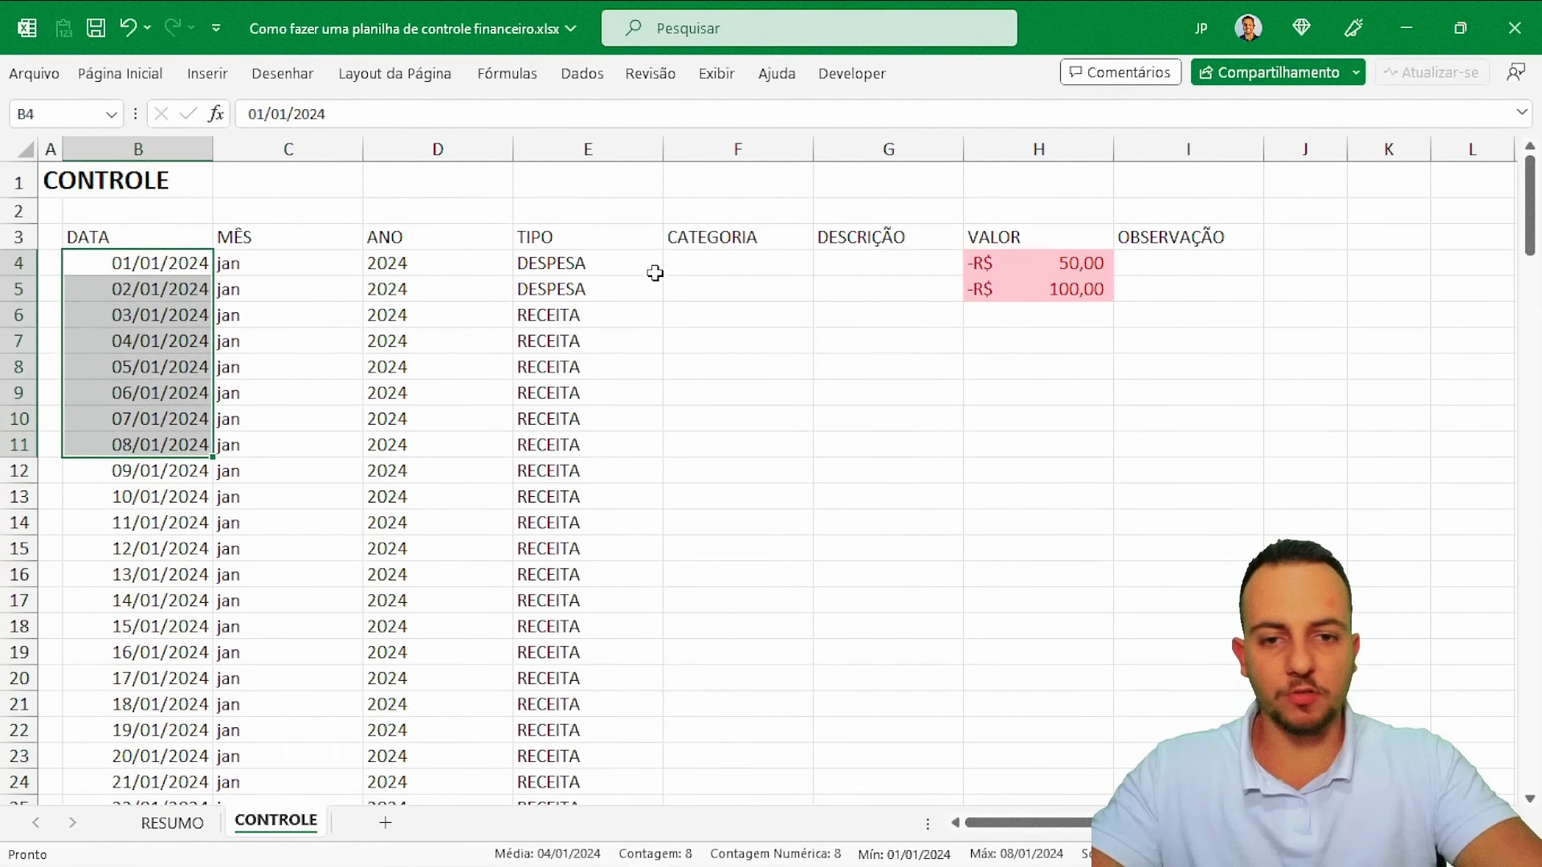
left_click(685, 265)
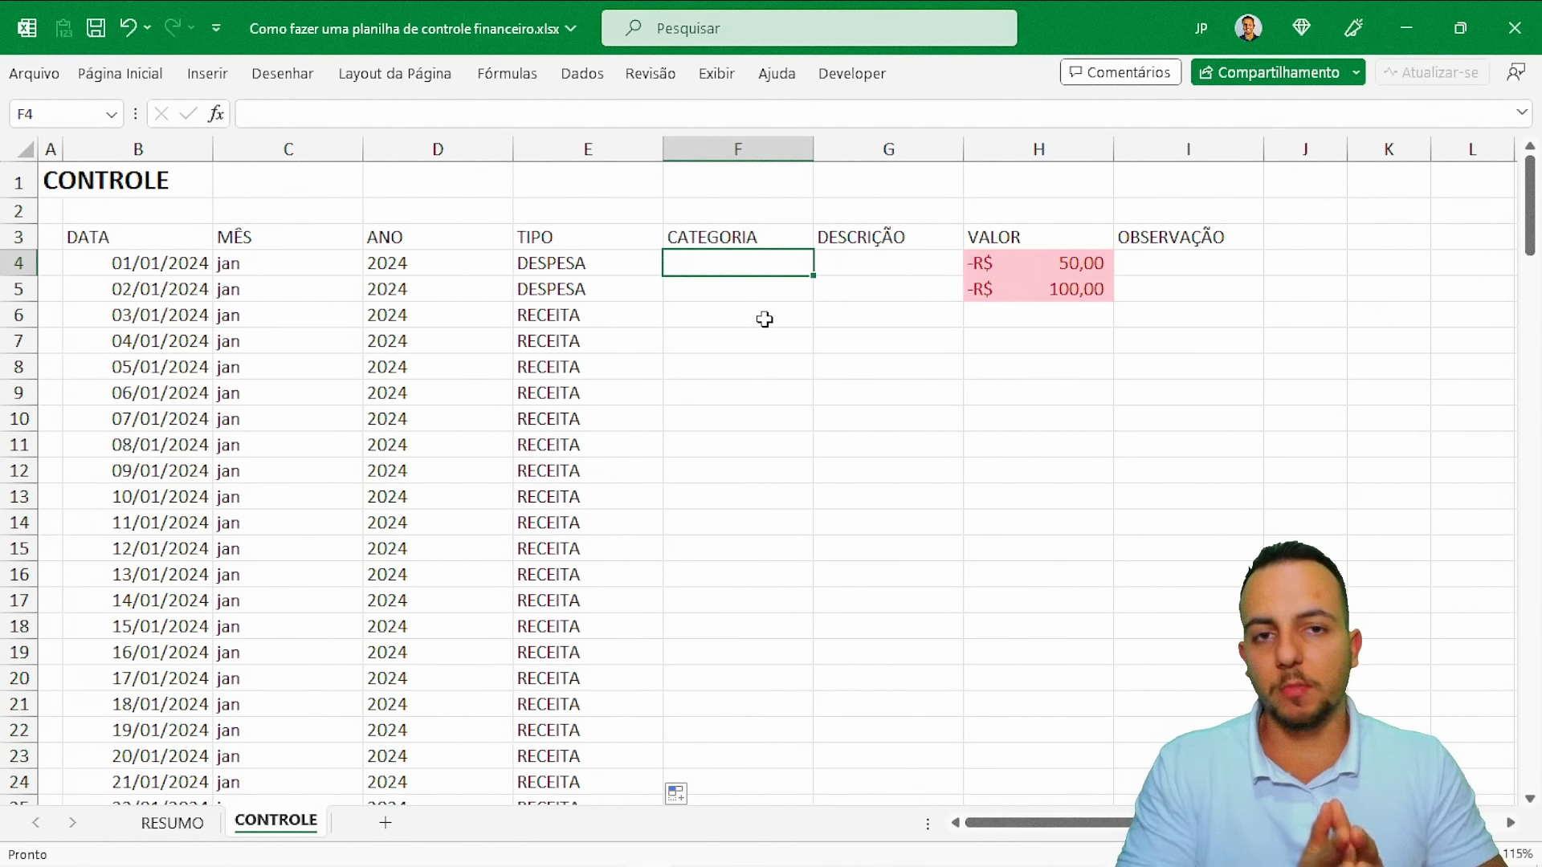
Examine the RECEITAS and DESPESAS category lists on the RESUMO sheet
left_click(191, 822)
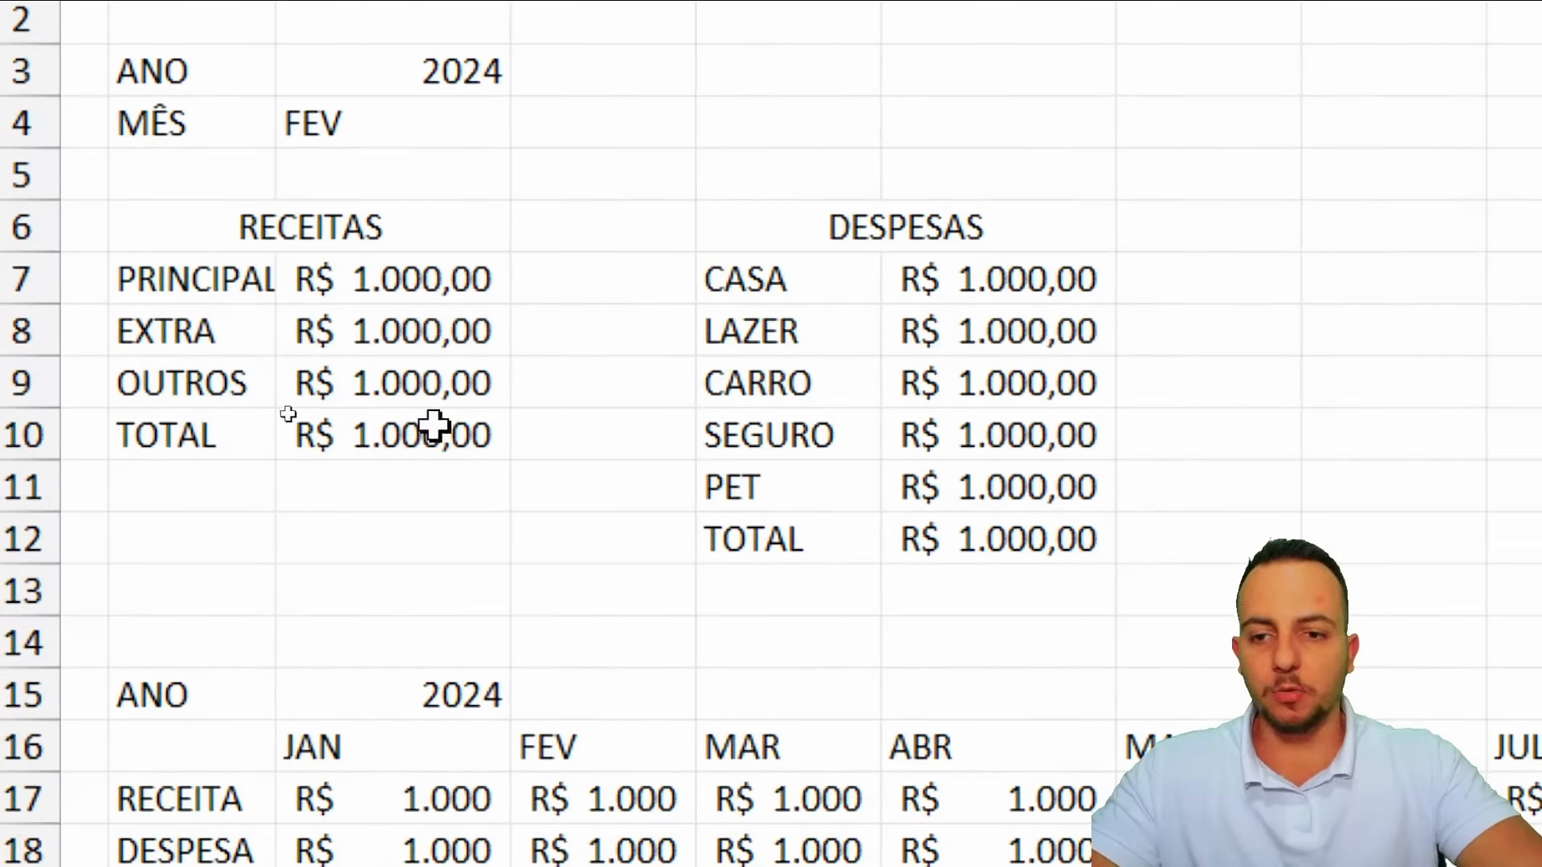
left_click_drag(405, 344, 394, 468)
left_click_drag(785, 286, 812, 489)
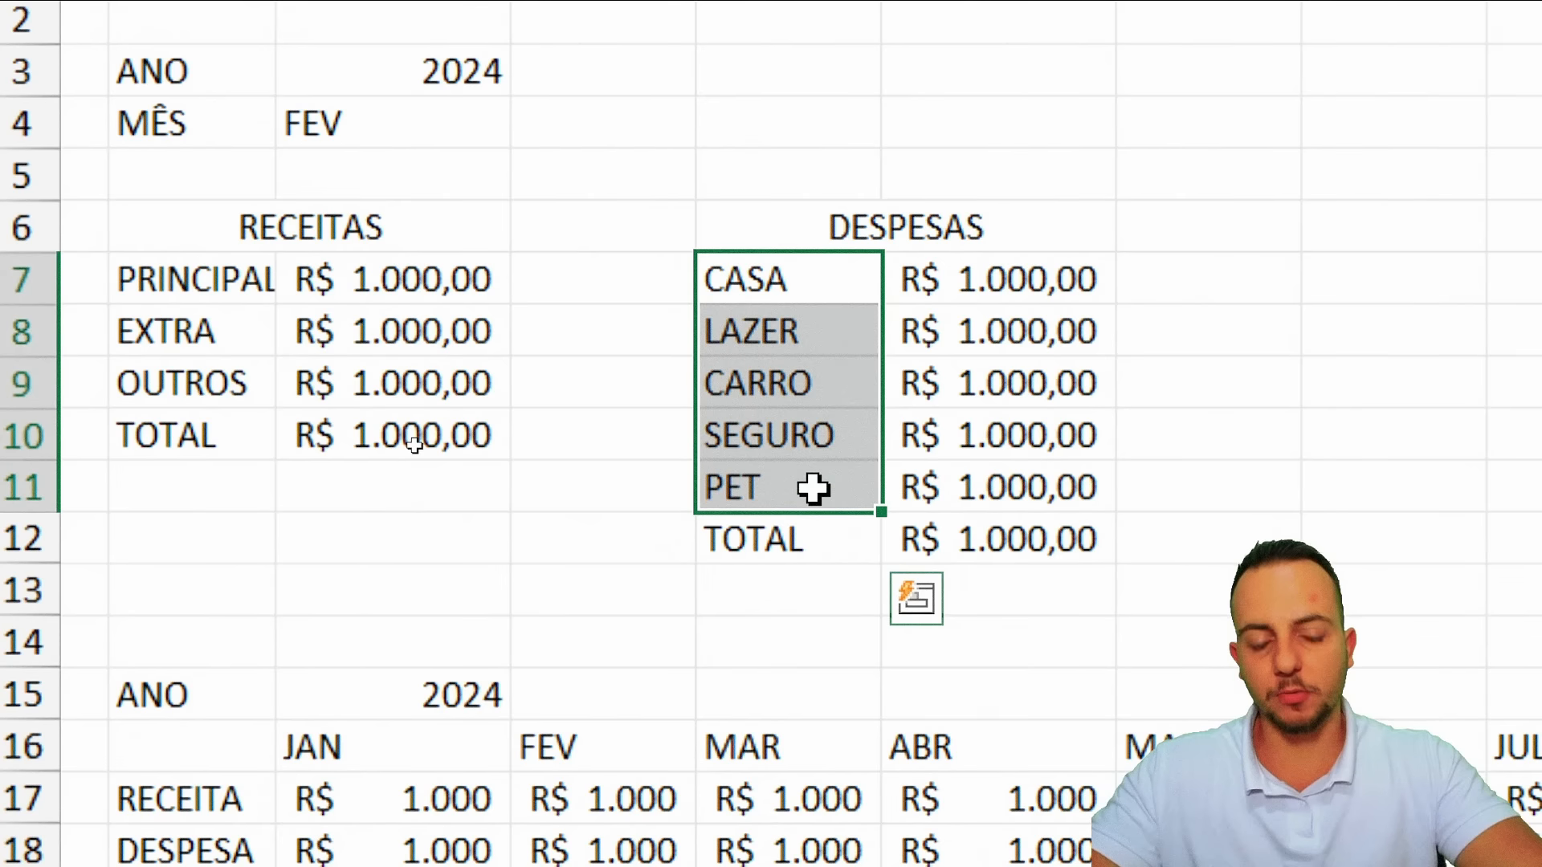
left_click_drag(212, 281, 210, 427)
left_click(201, 299)
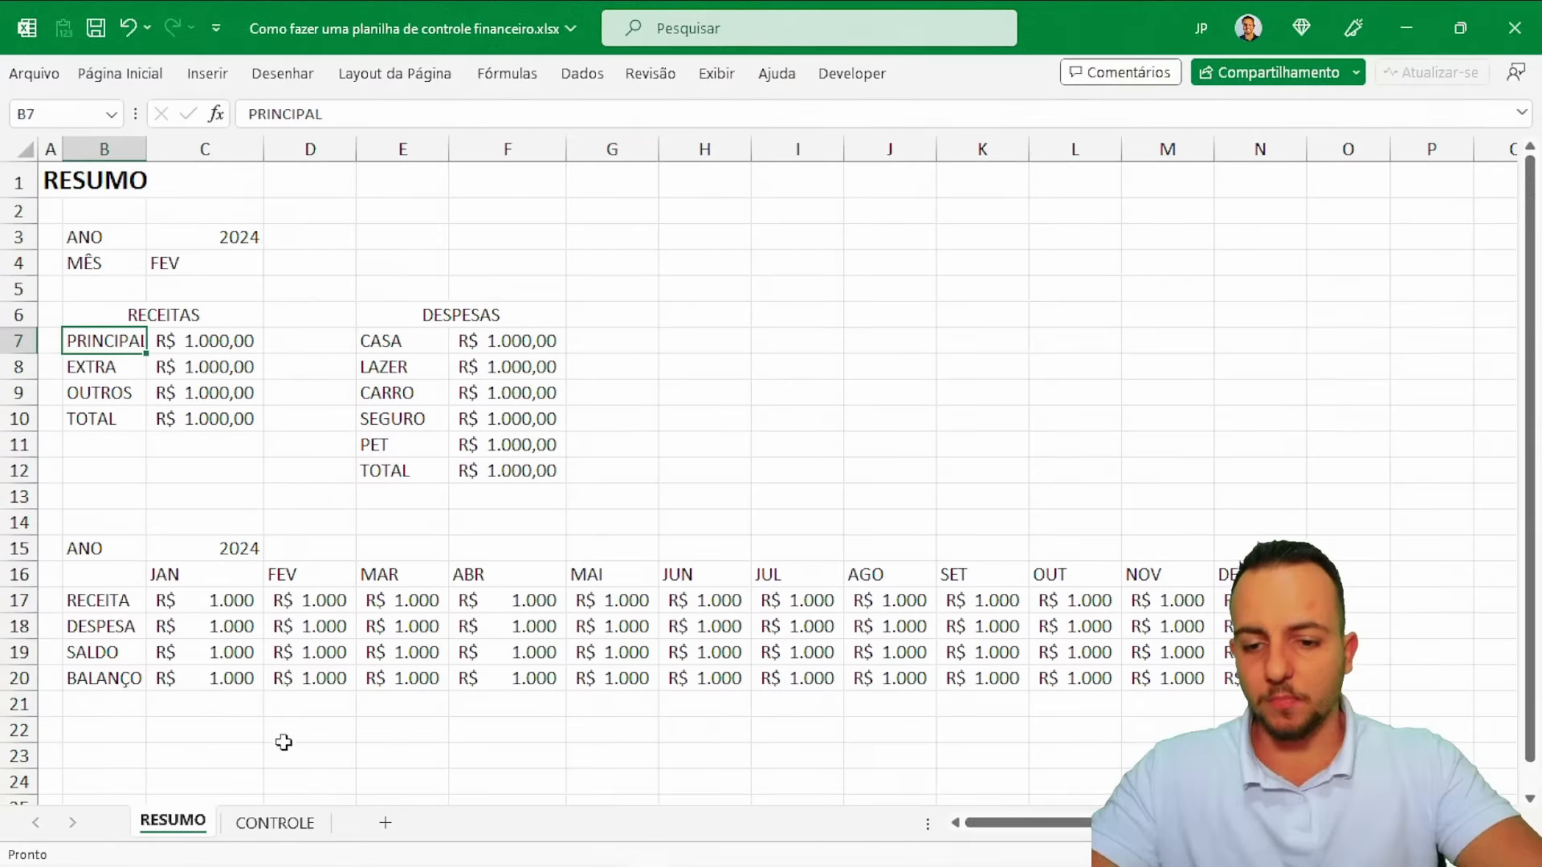
Start a data validation rule of type Lista for the first CATEGORIA cell, F4, on the CONTROLE sheet
left_click(275, 821)
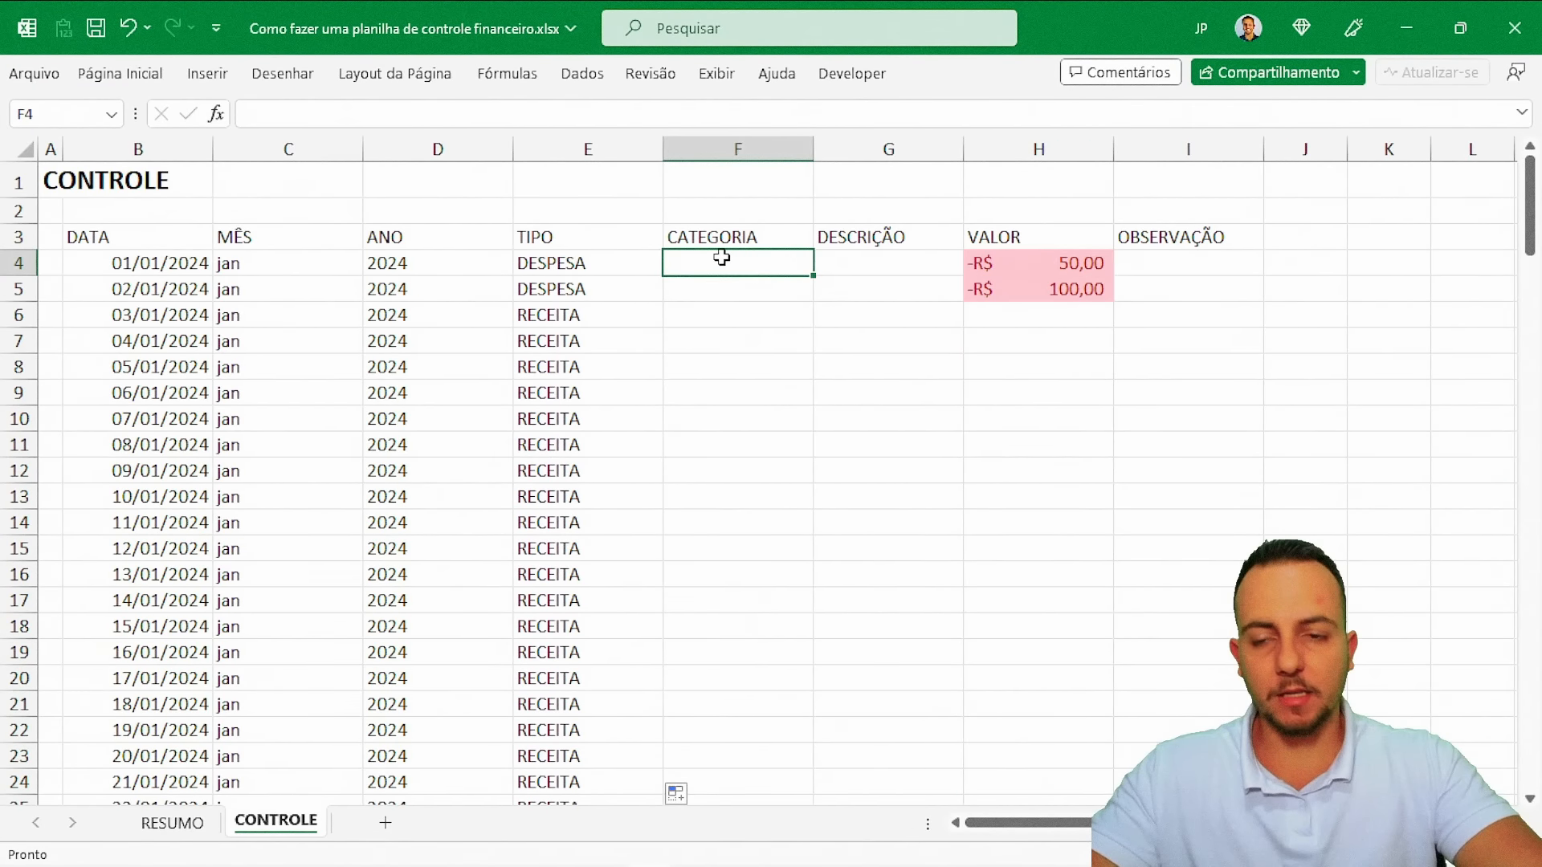
left_click(591, 79)
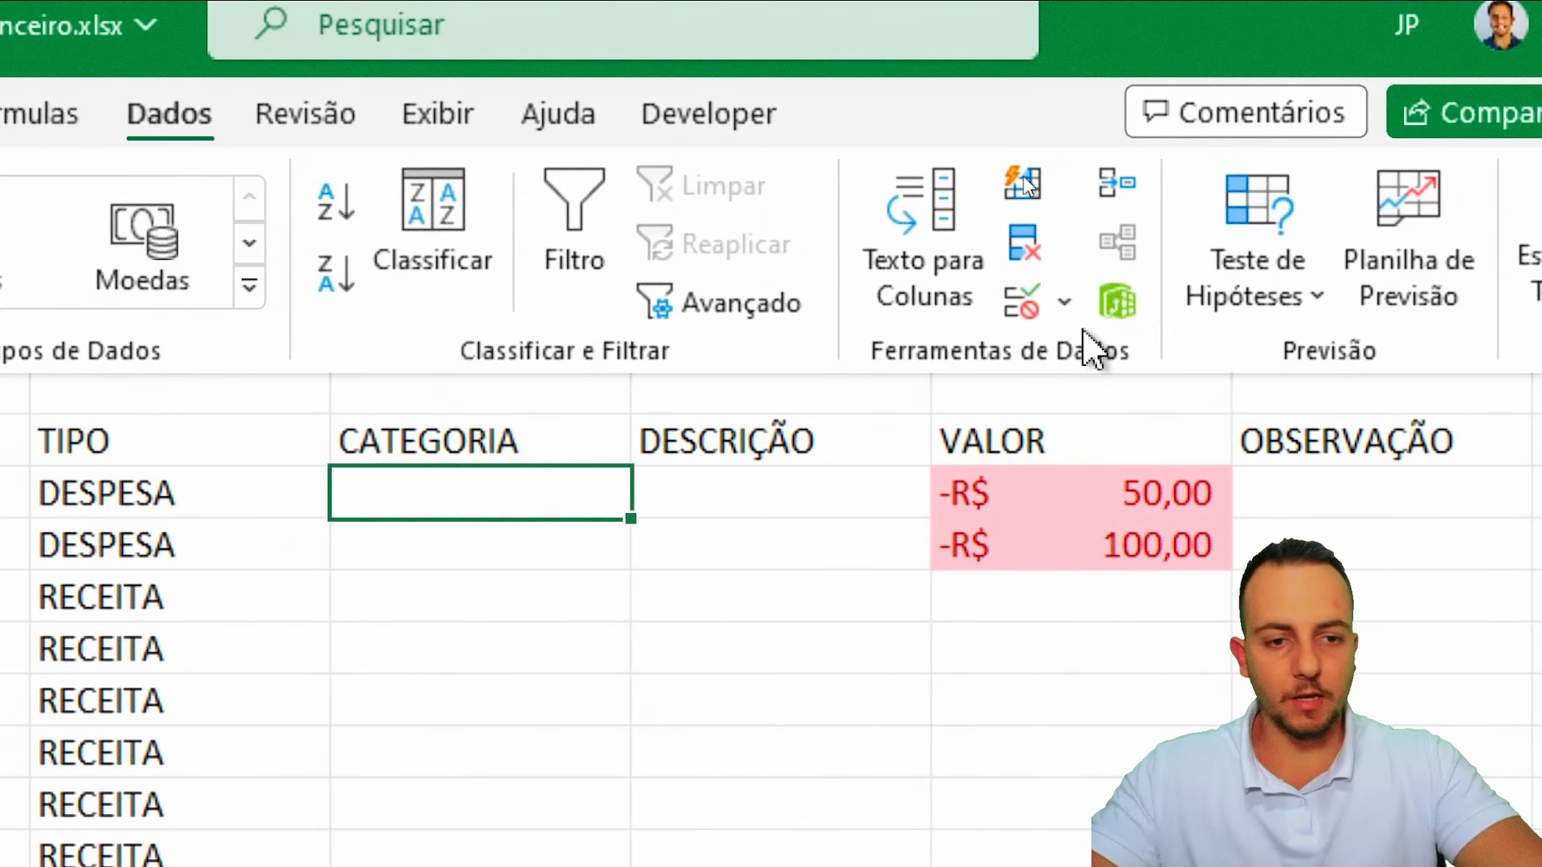
left_click(1018, 309)
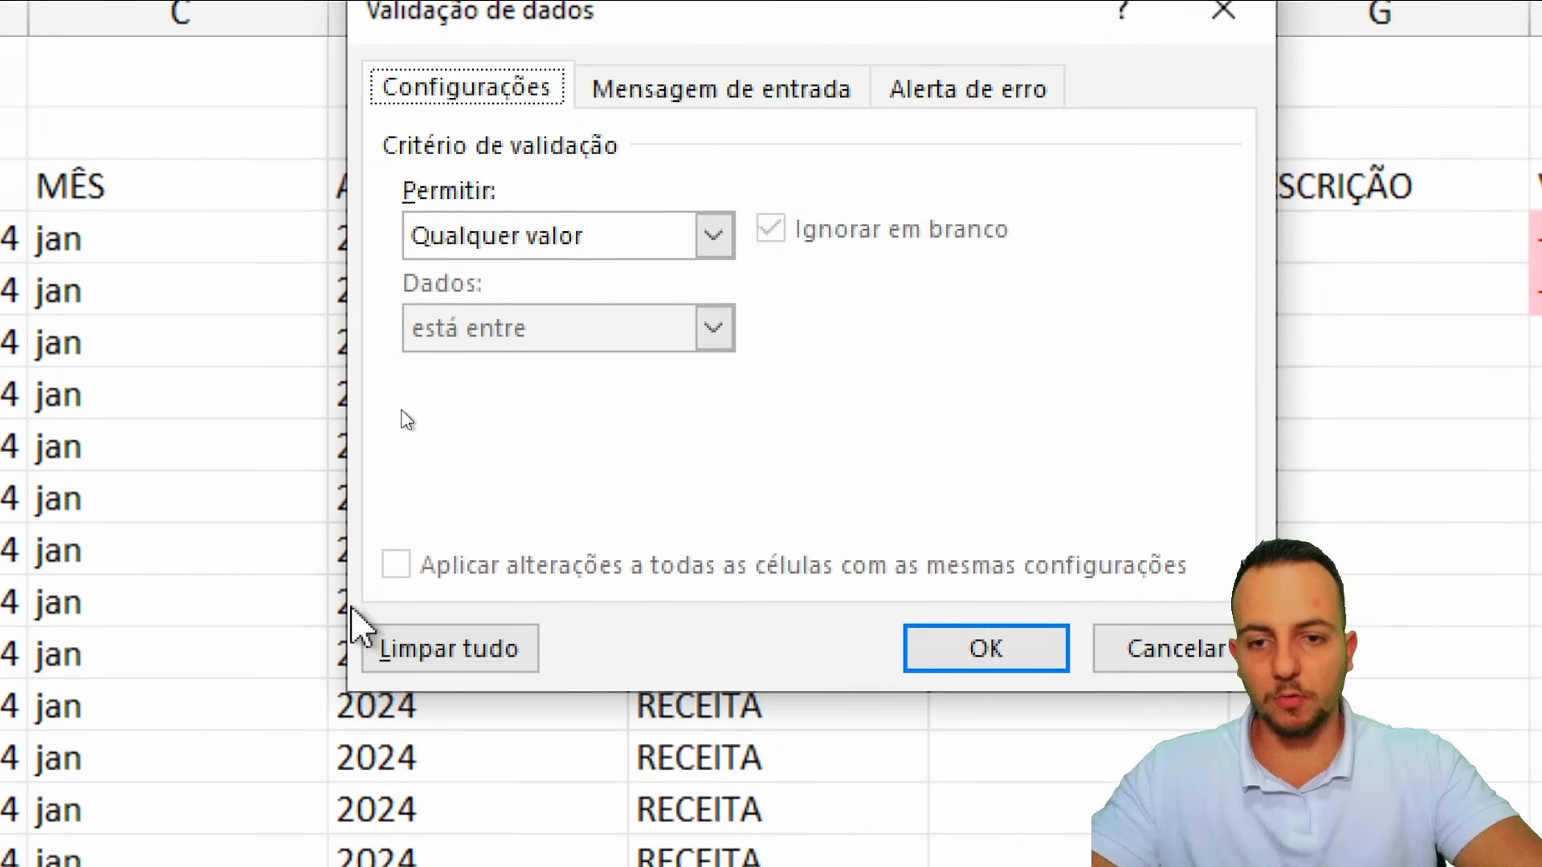
left_click(377, 490)
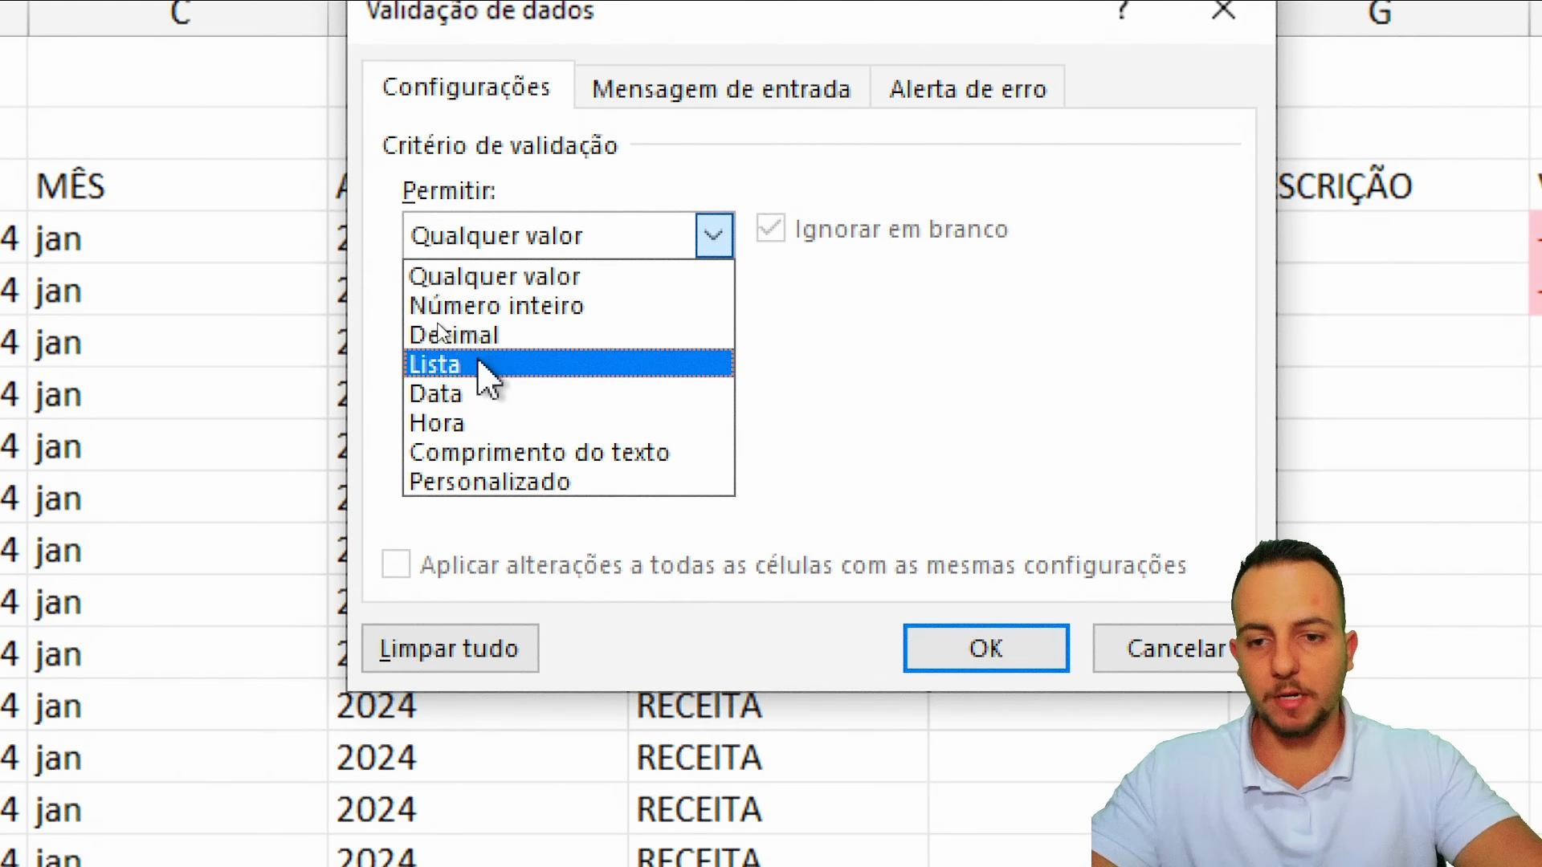
left_click(371, 618)
left_click(518, 419)
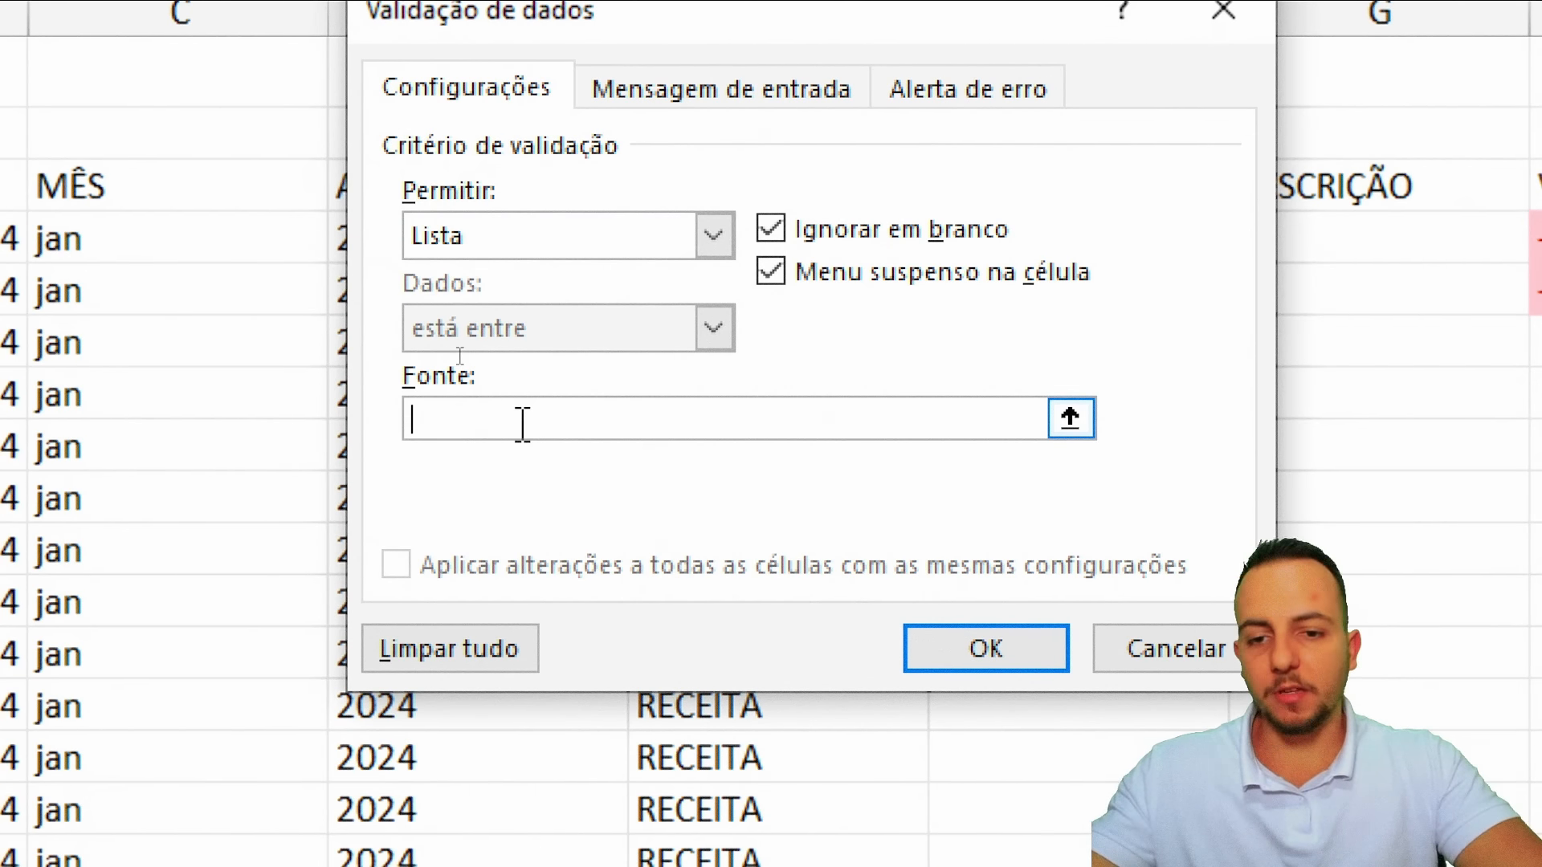
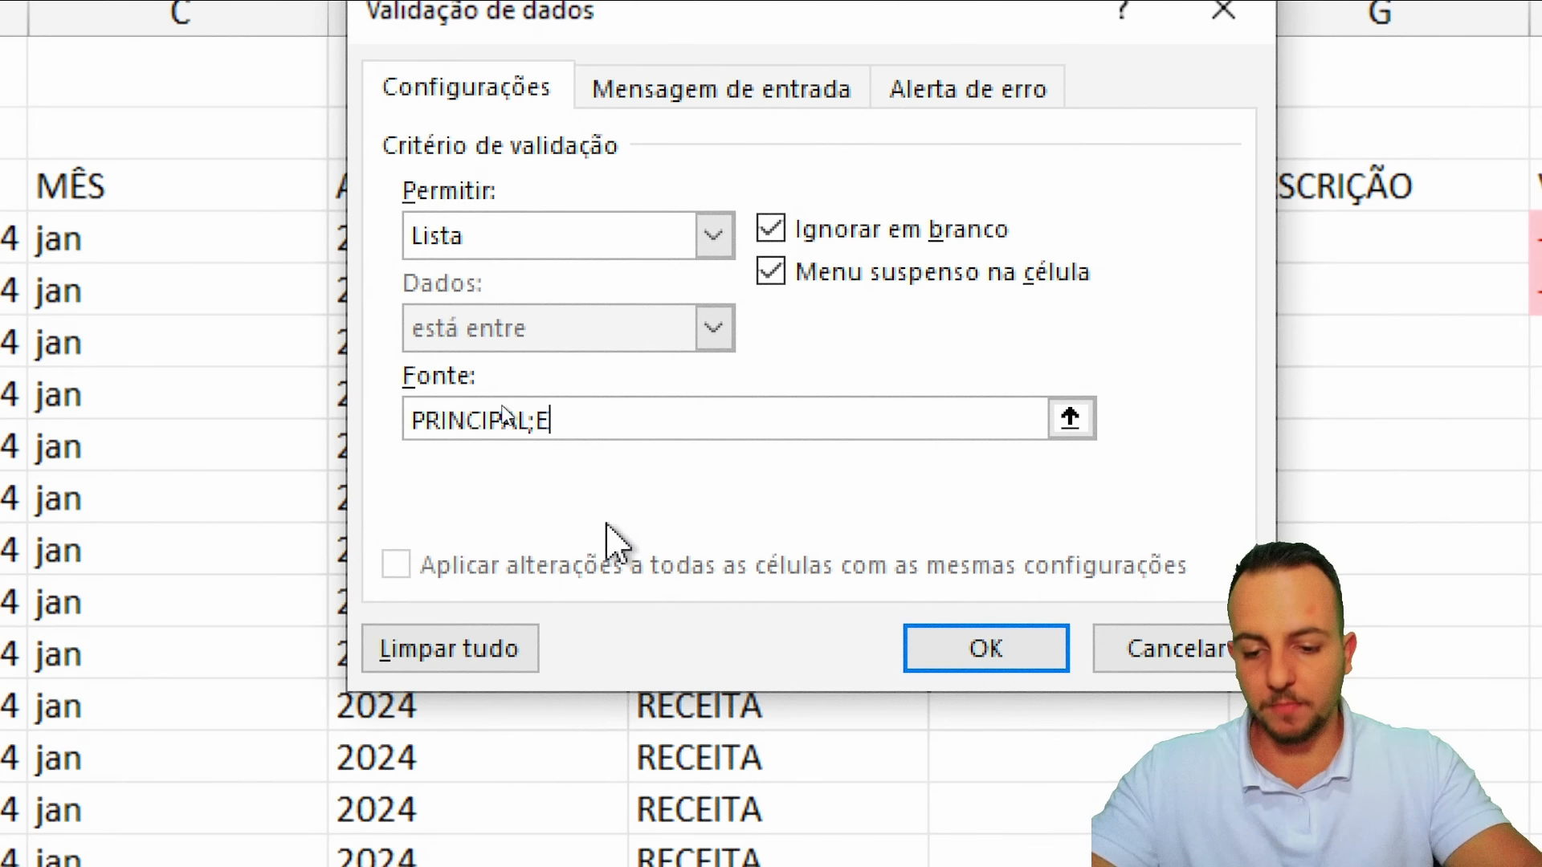
Enter PRINCIPAL;EXTRA;OUTROS;CASA;LAZER;CARRO;SEGURO;PET as the list source and apply the validation
type("XTRA;")
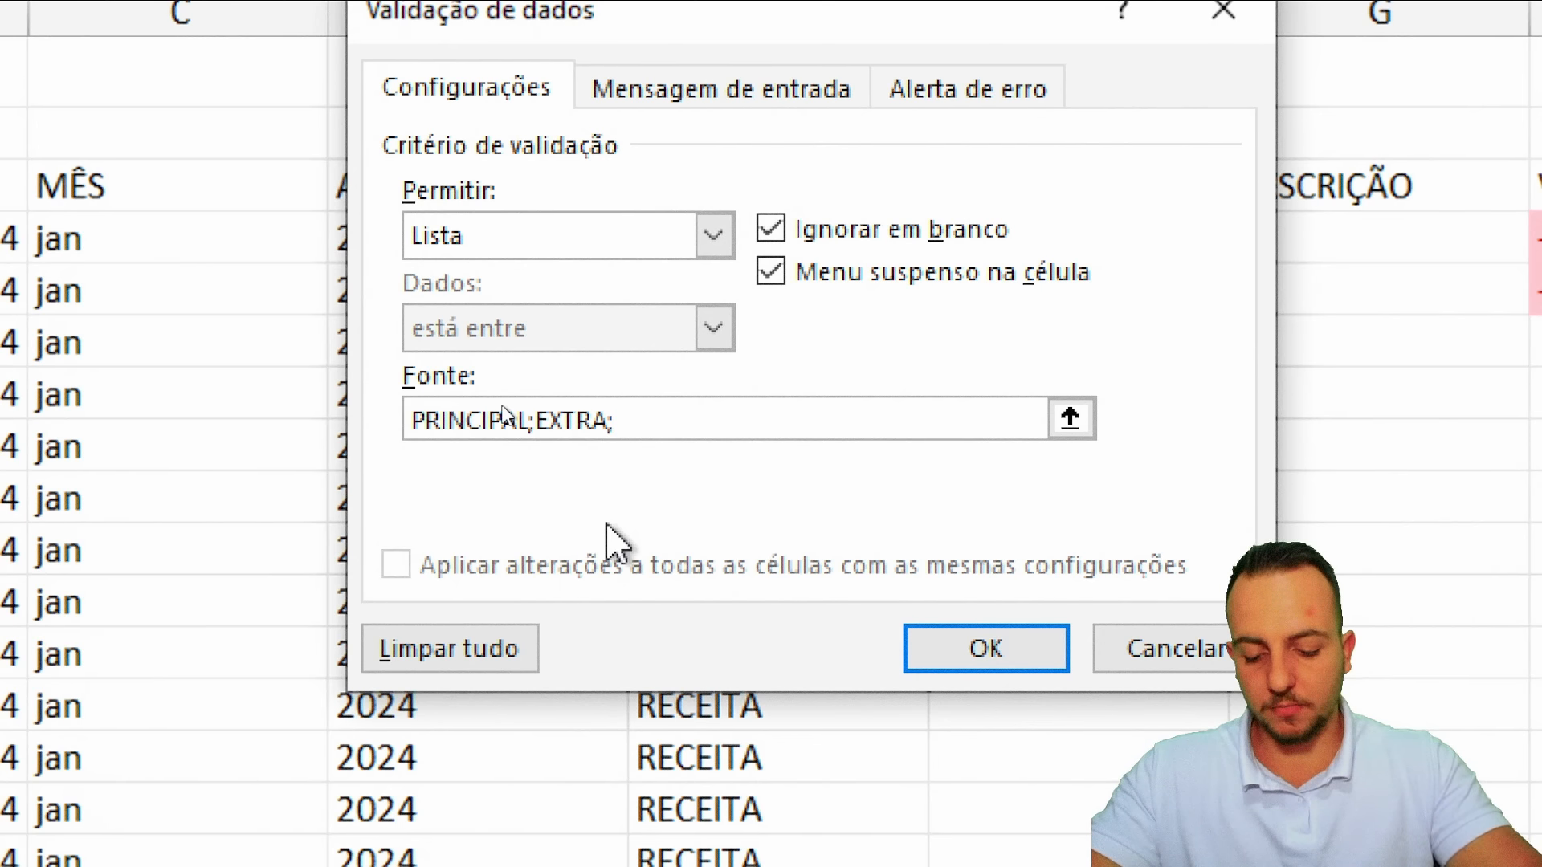
type("OUTROS;CASA;LAZ")
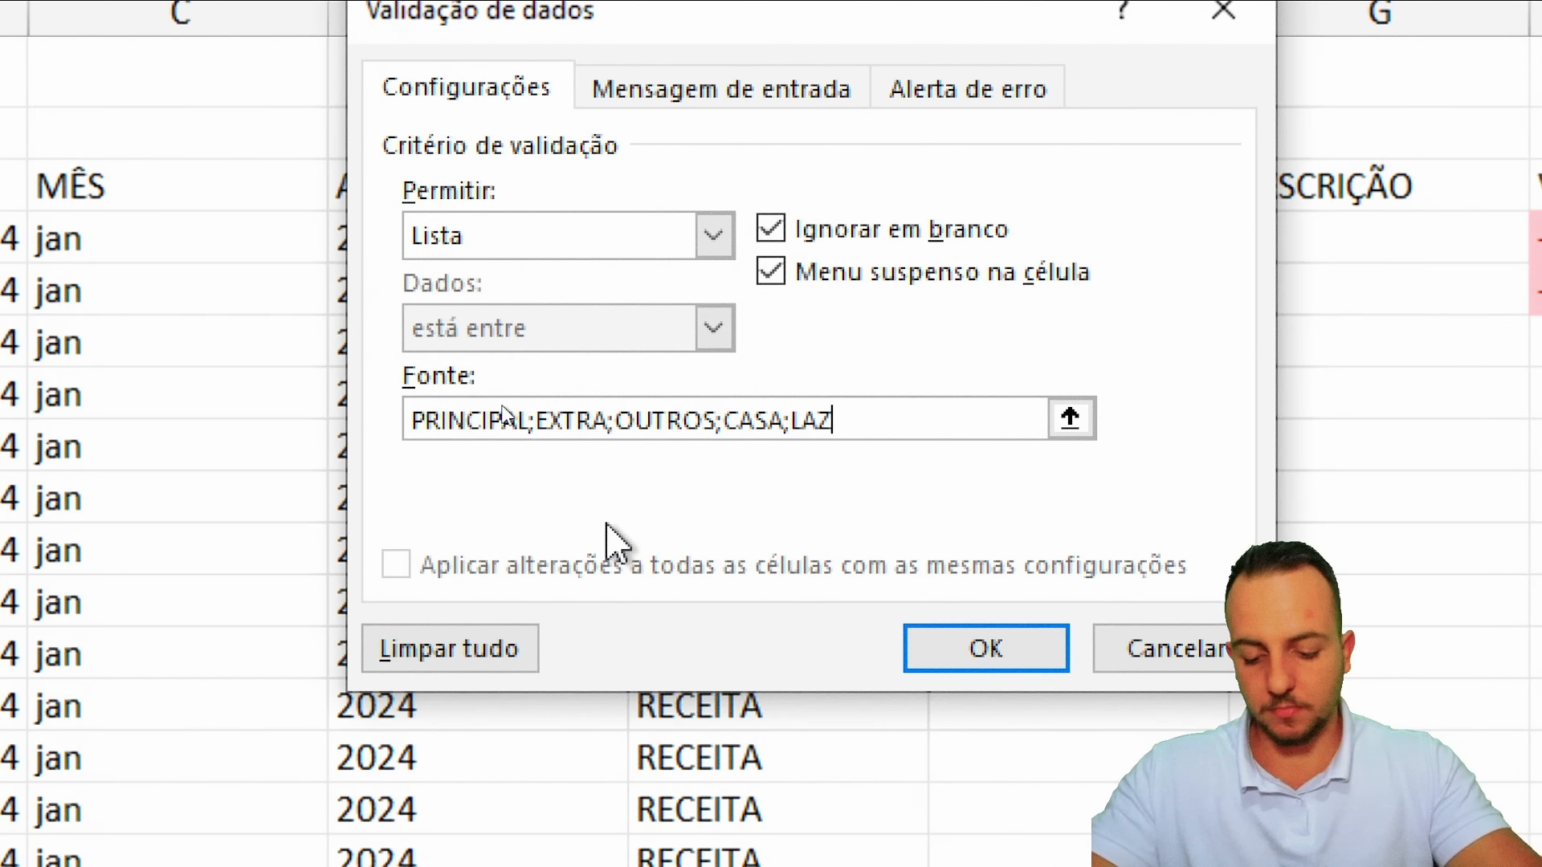
type("ER;CARRO;")
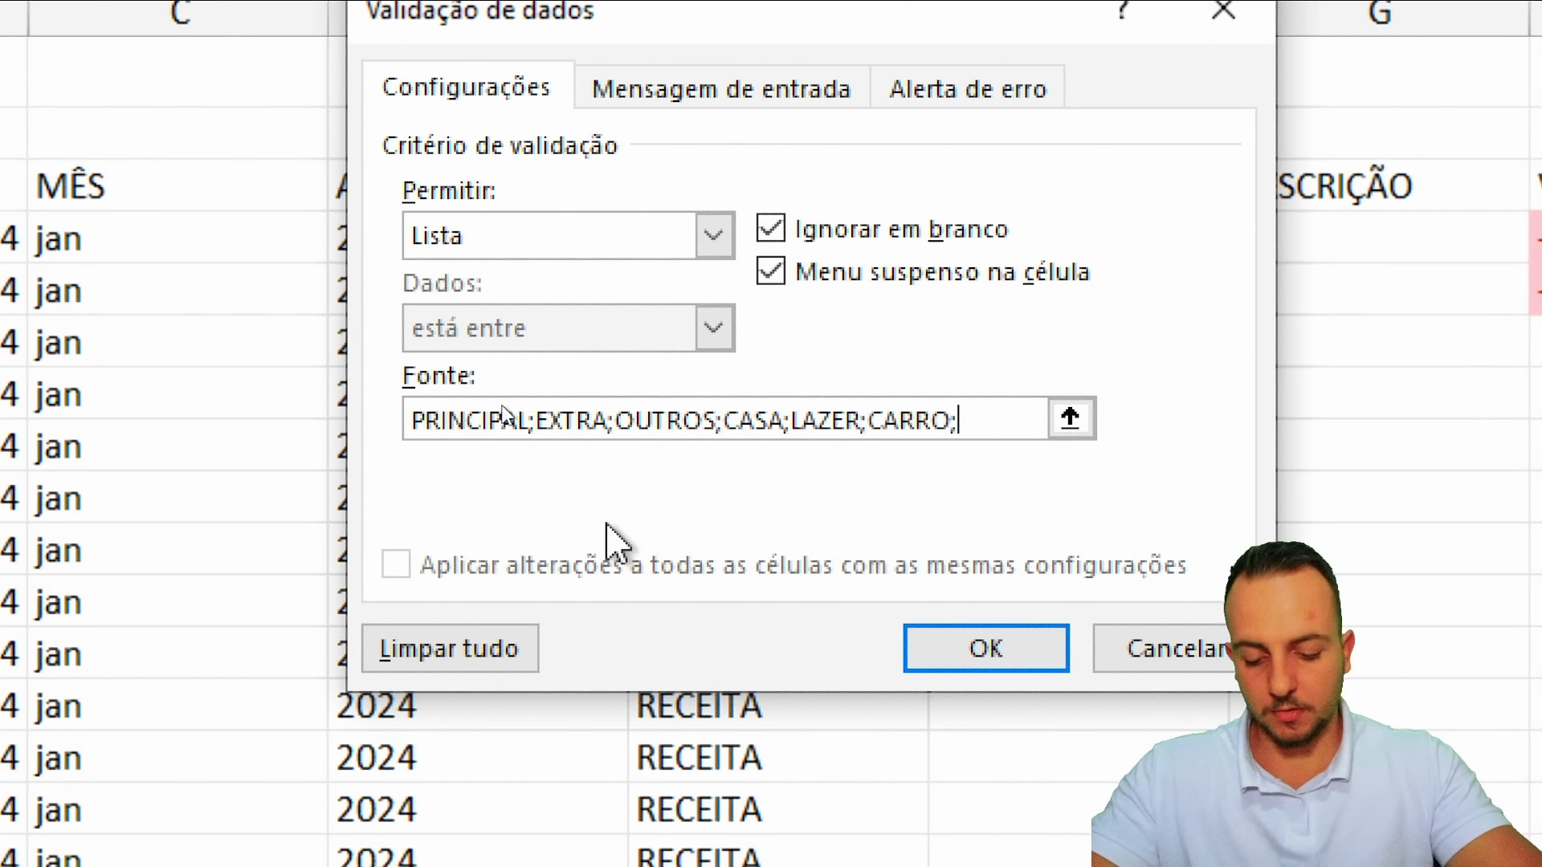
type("SEGURO;PET")
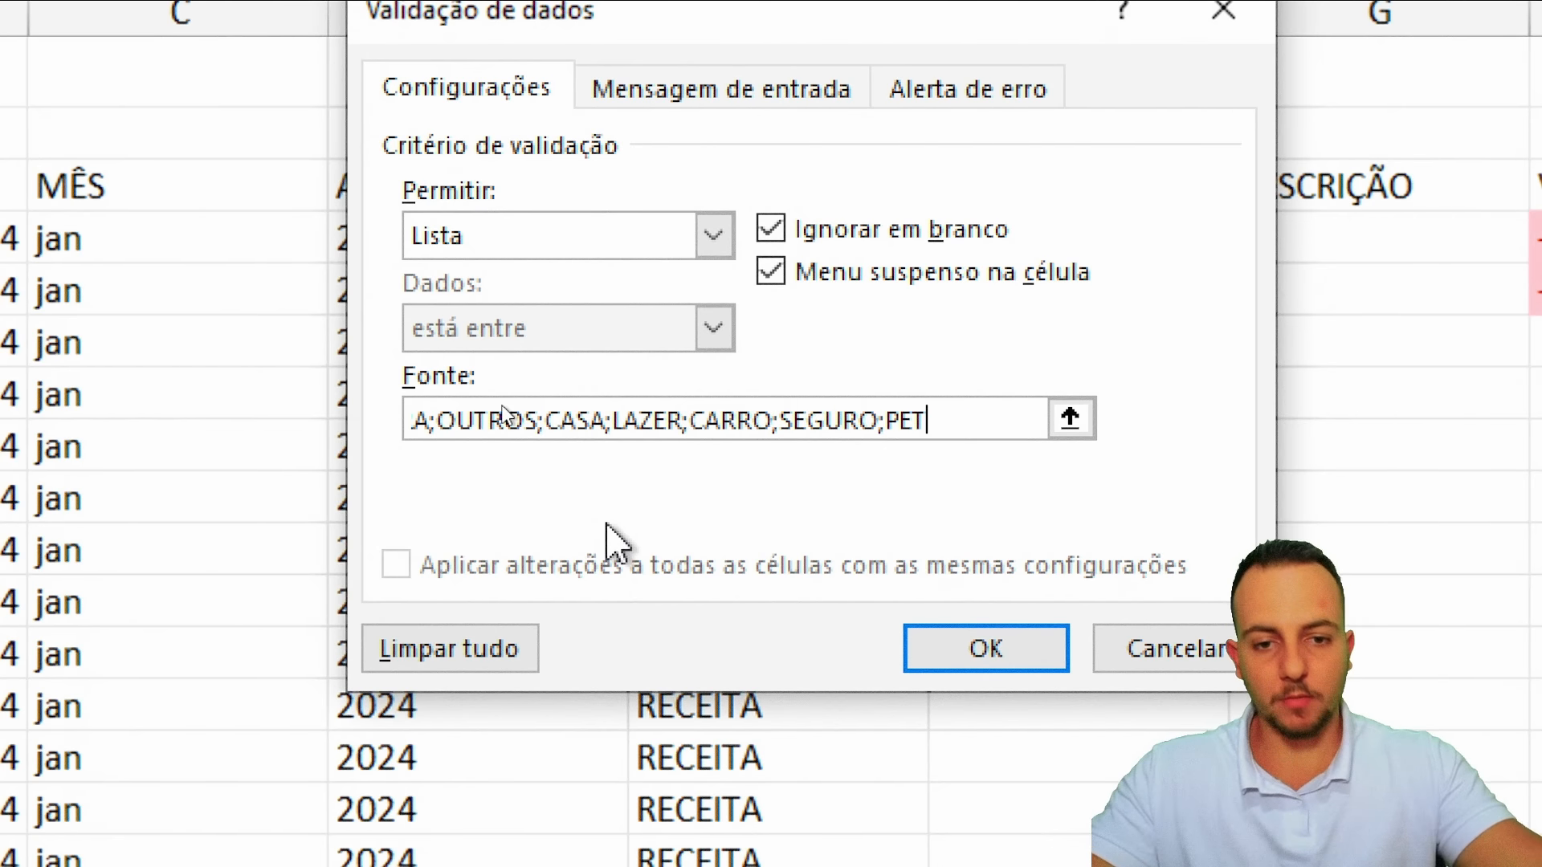
left_click(973, 655)
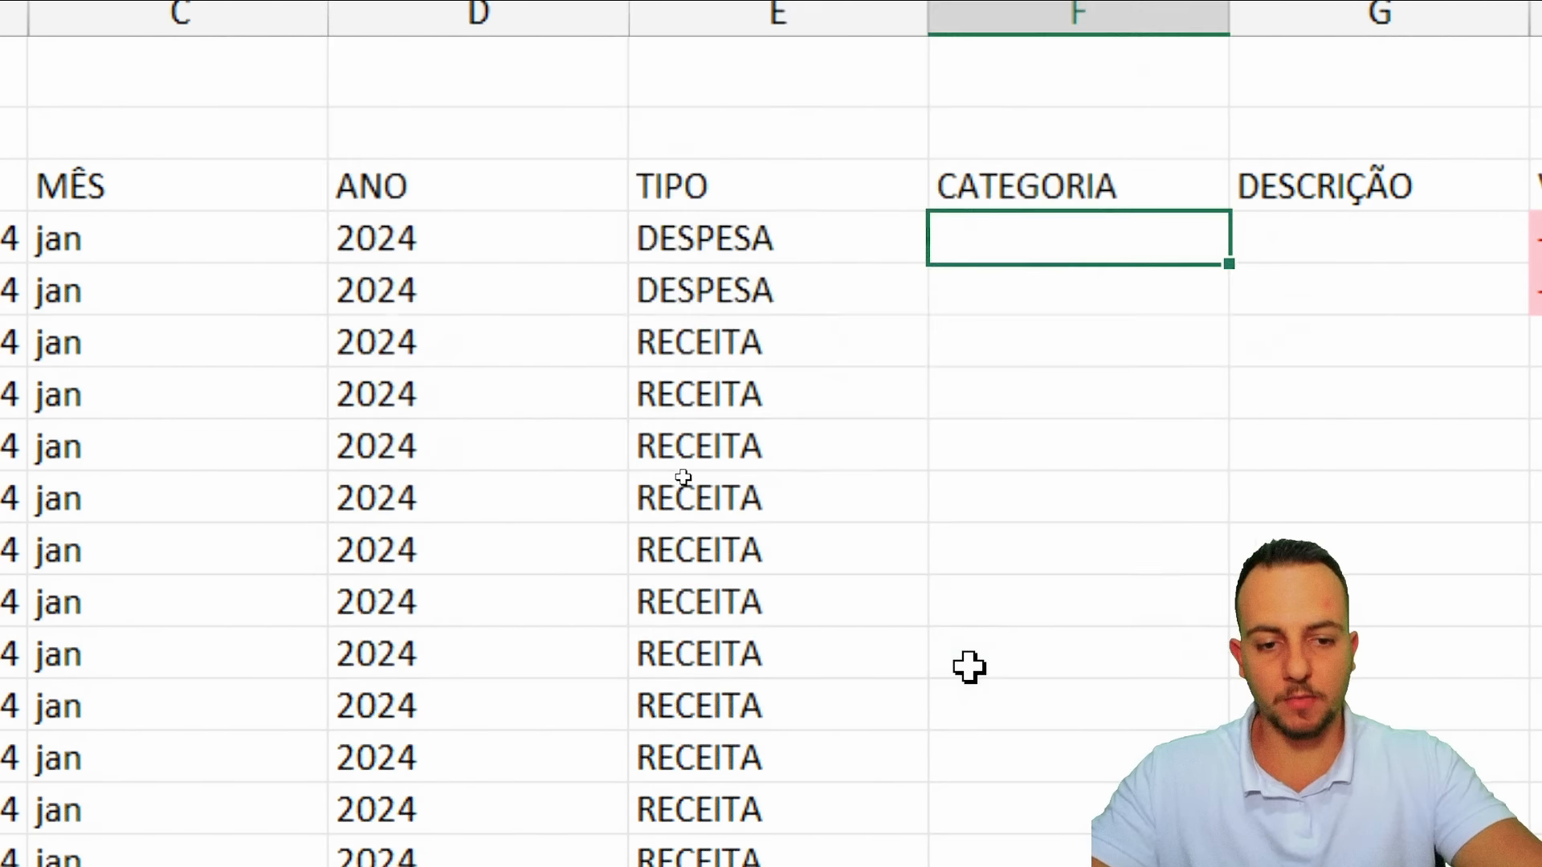
Check the category options offered in F4 and compare them with the category names on the RESUMO sheet
left_click(917, 303)
left_click(1007, 244)
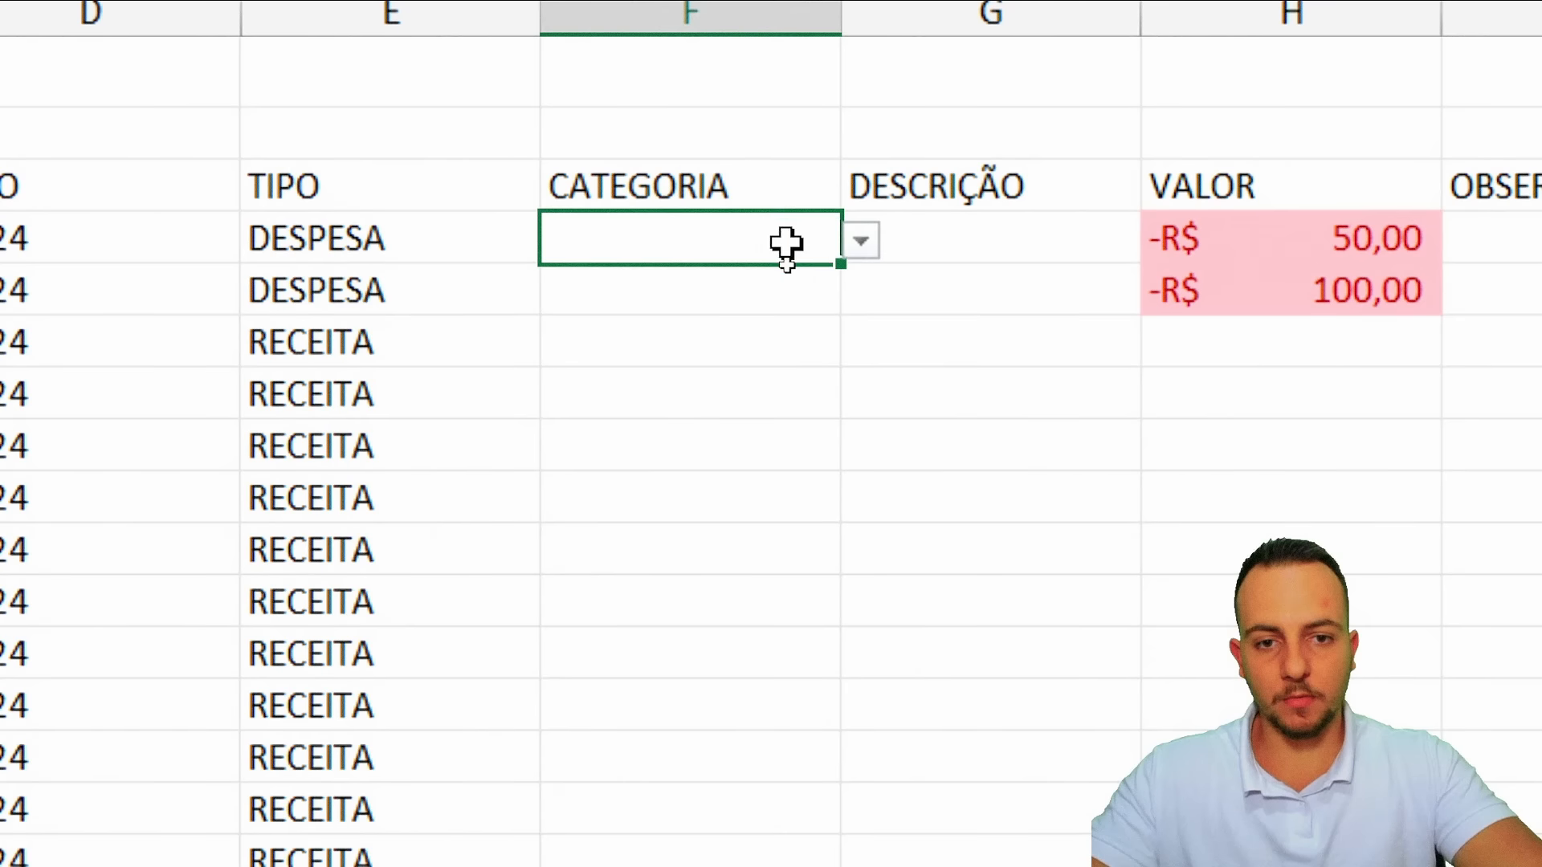
left_click(860, 241)
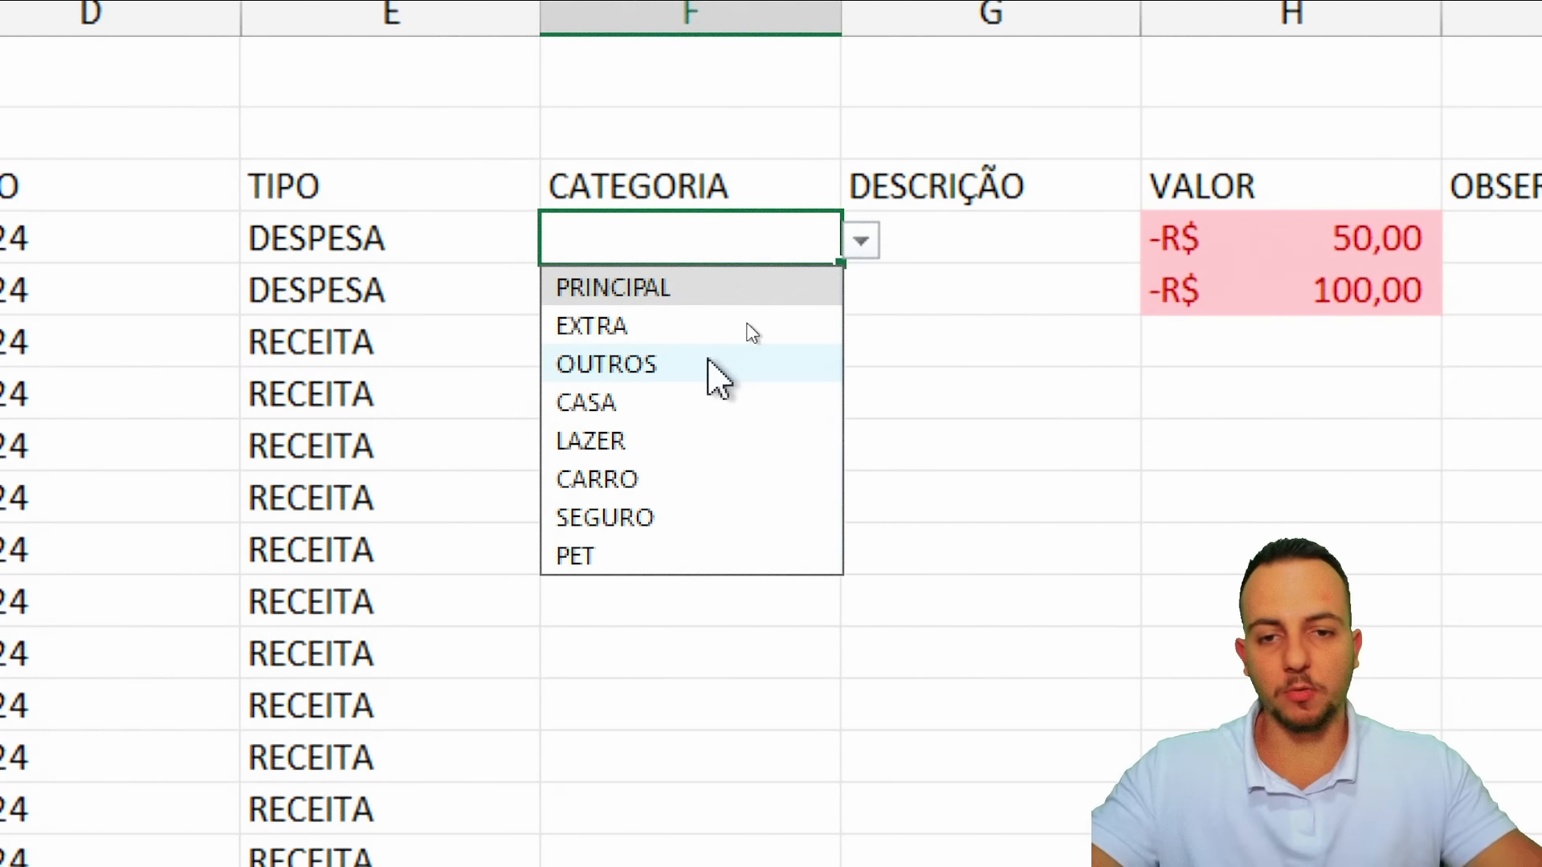
key("Escape")
key("ctrl+Page_Up")
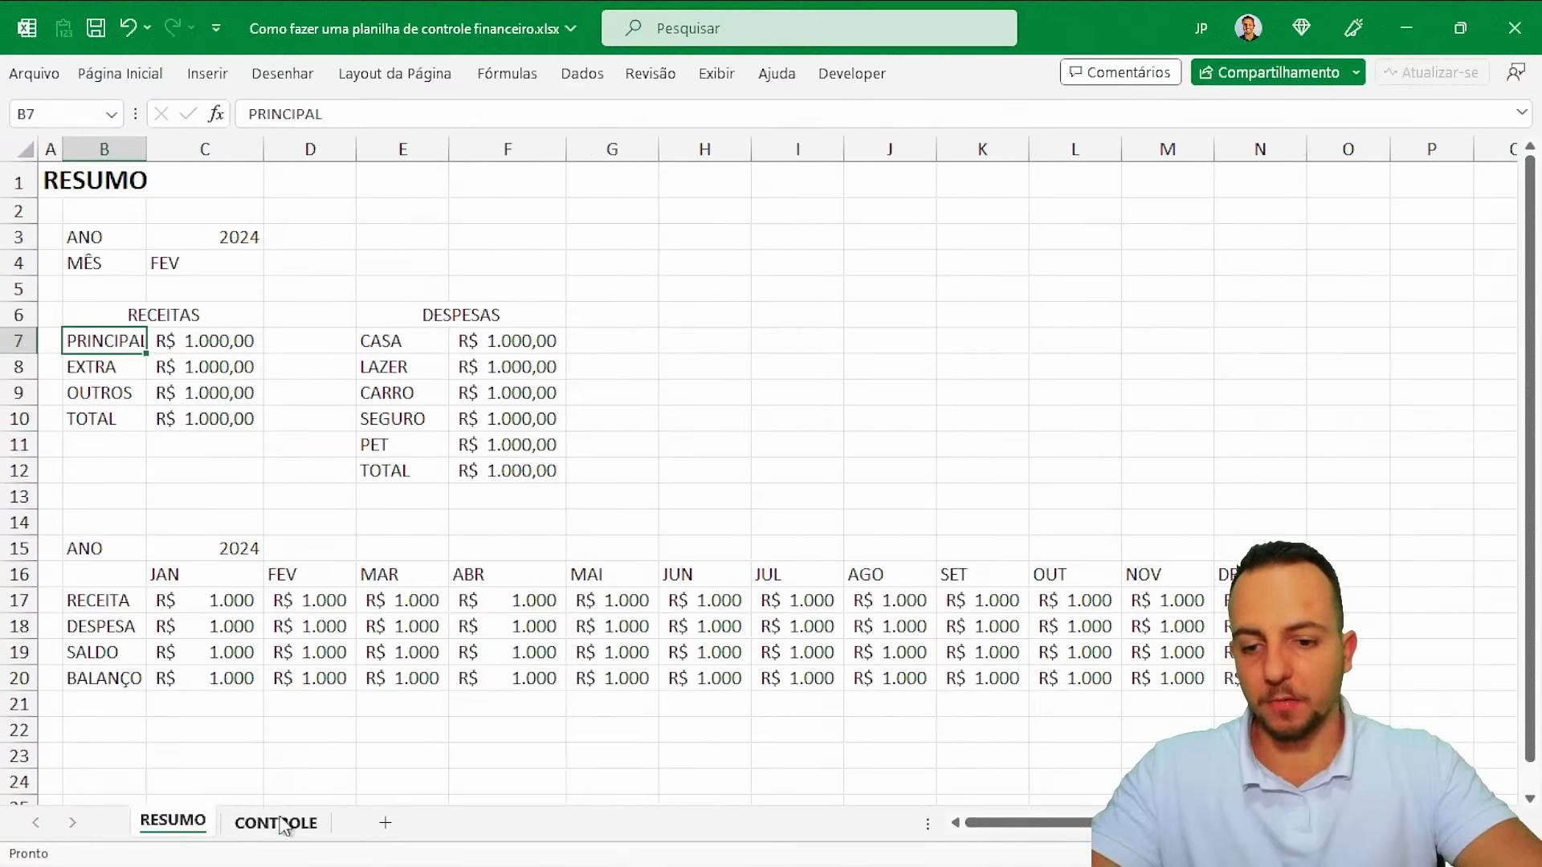
left_click(276, 819)
left_click(824, 264)
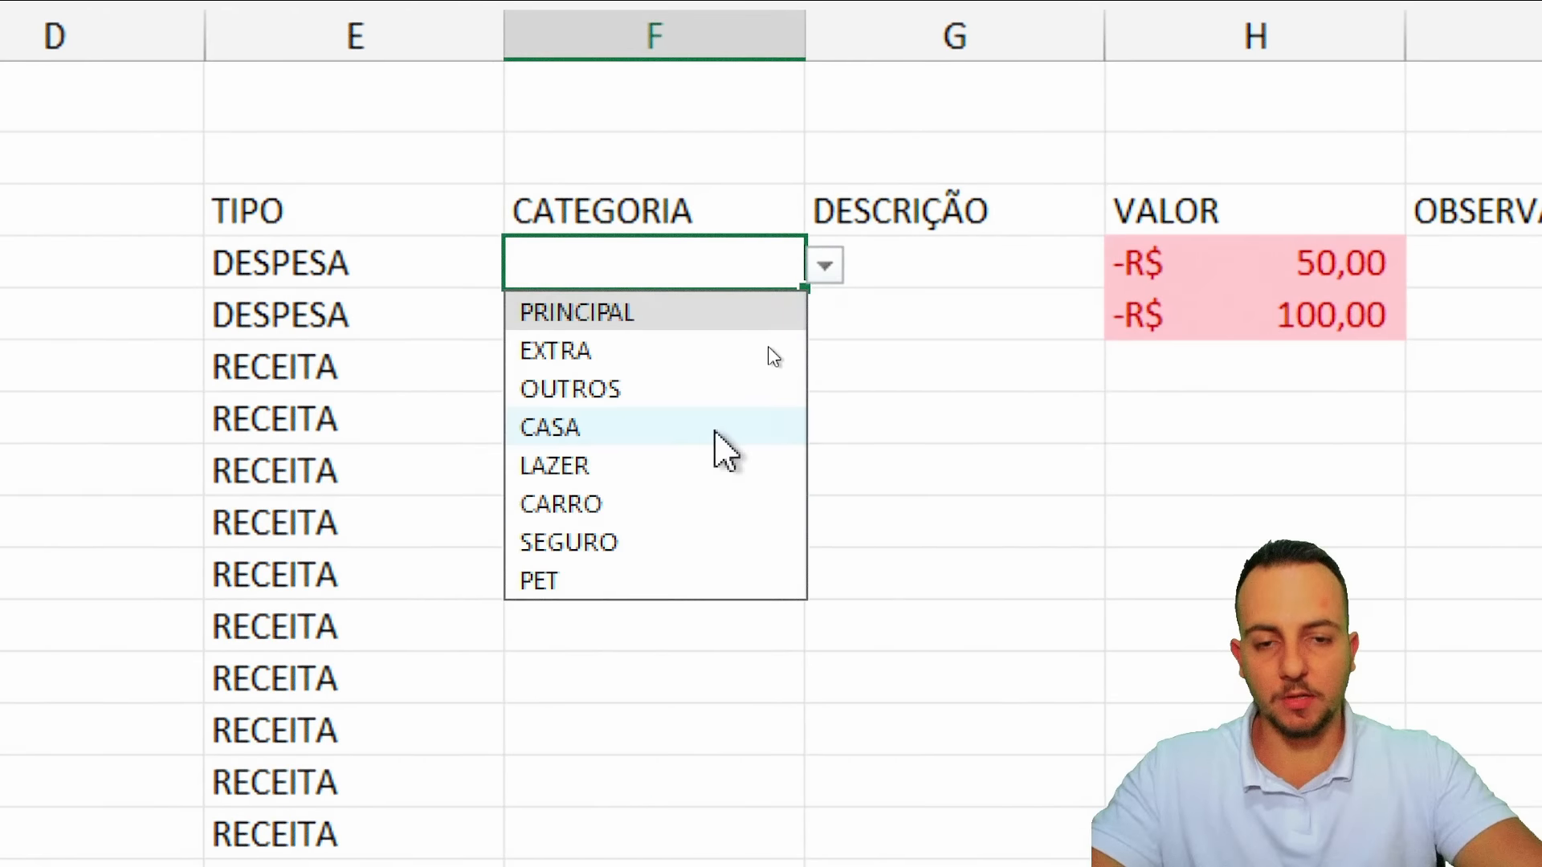
key("Escape")
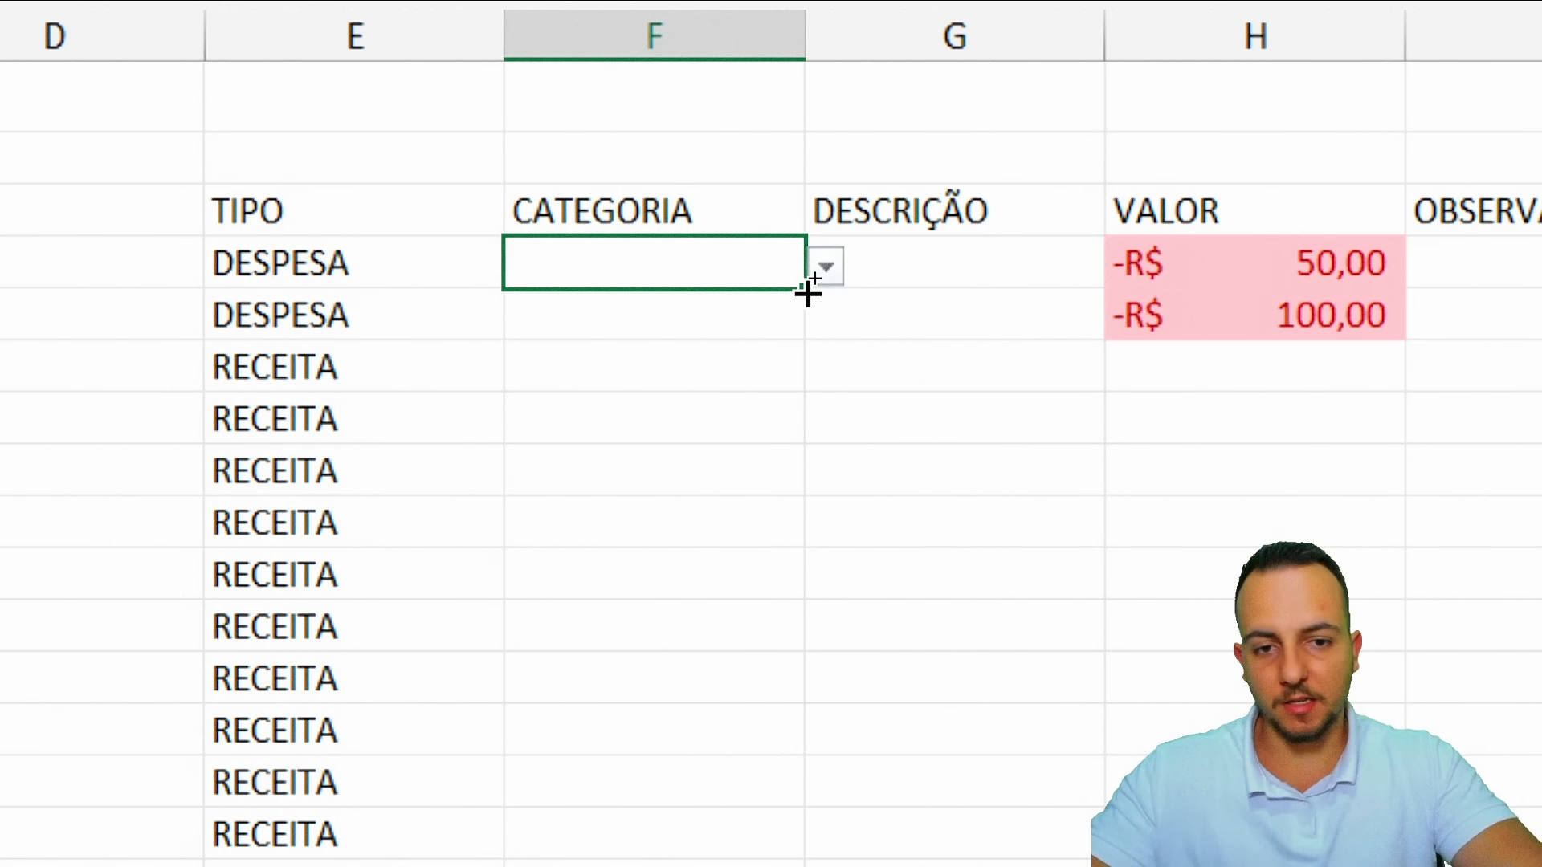
Fill the F4 category list down column F to row 155 and check its options in a lower cell
left_click_drag(807, 293, 739, 747)
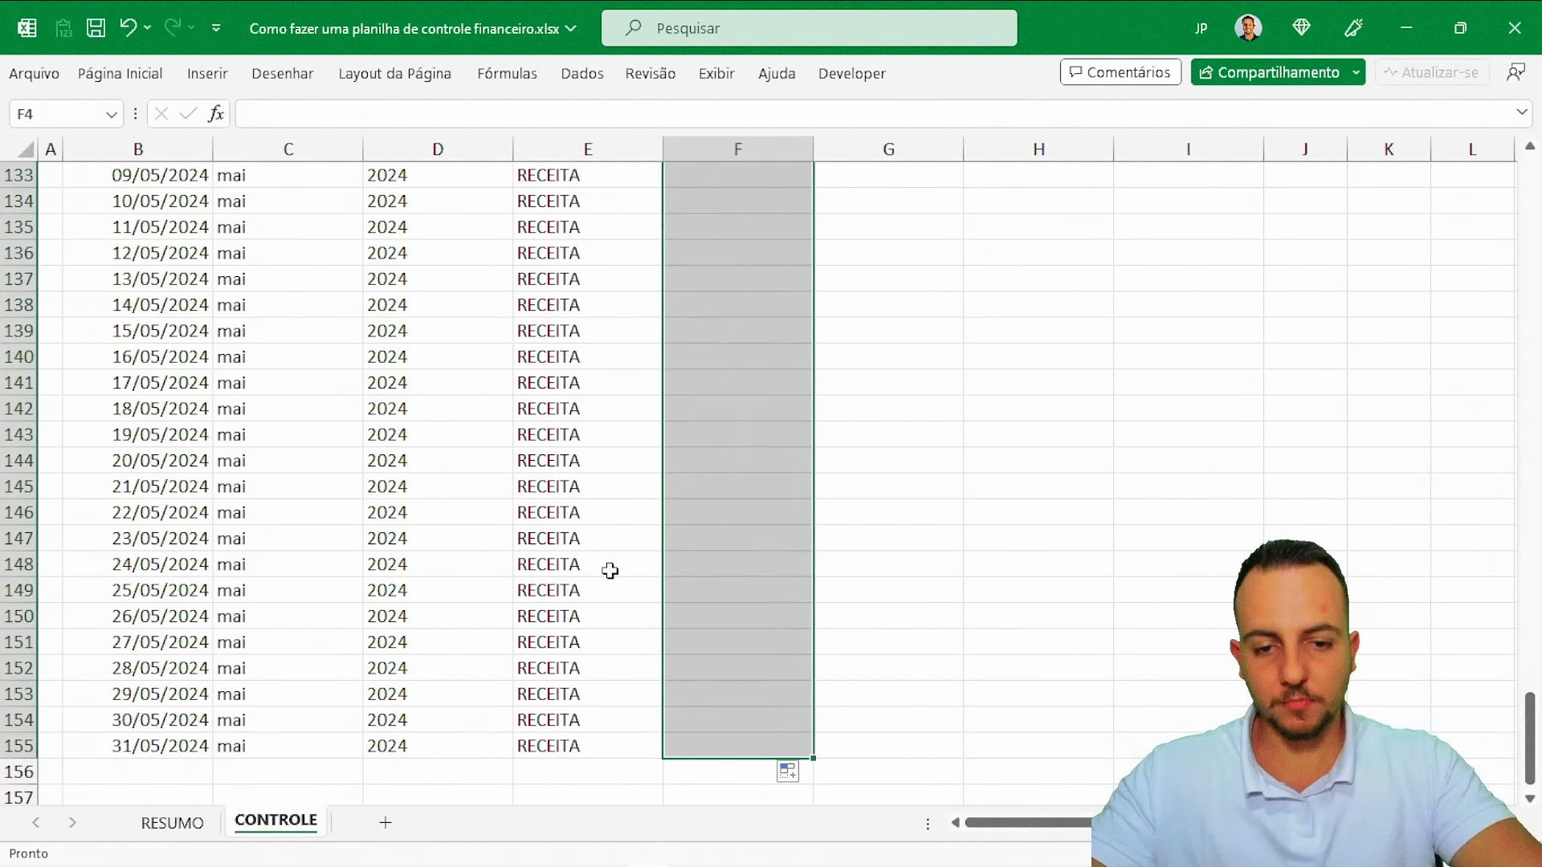
left_click(590, 513)
left_click(747, 565)
left_click(822, 564)
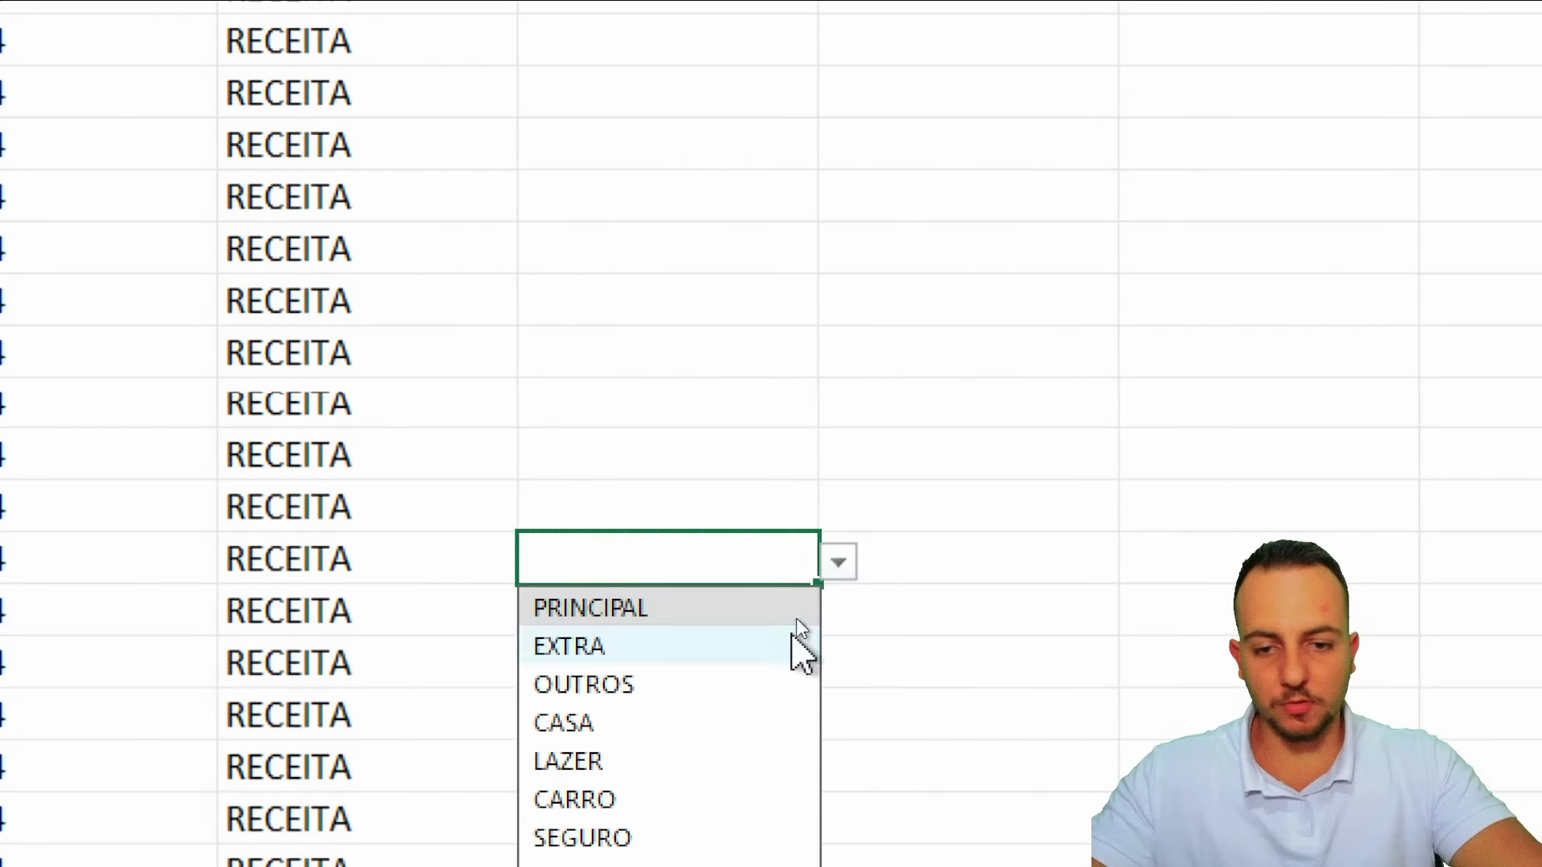
key("Escape")
left_click(372, 465)
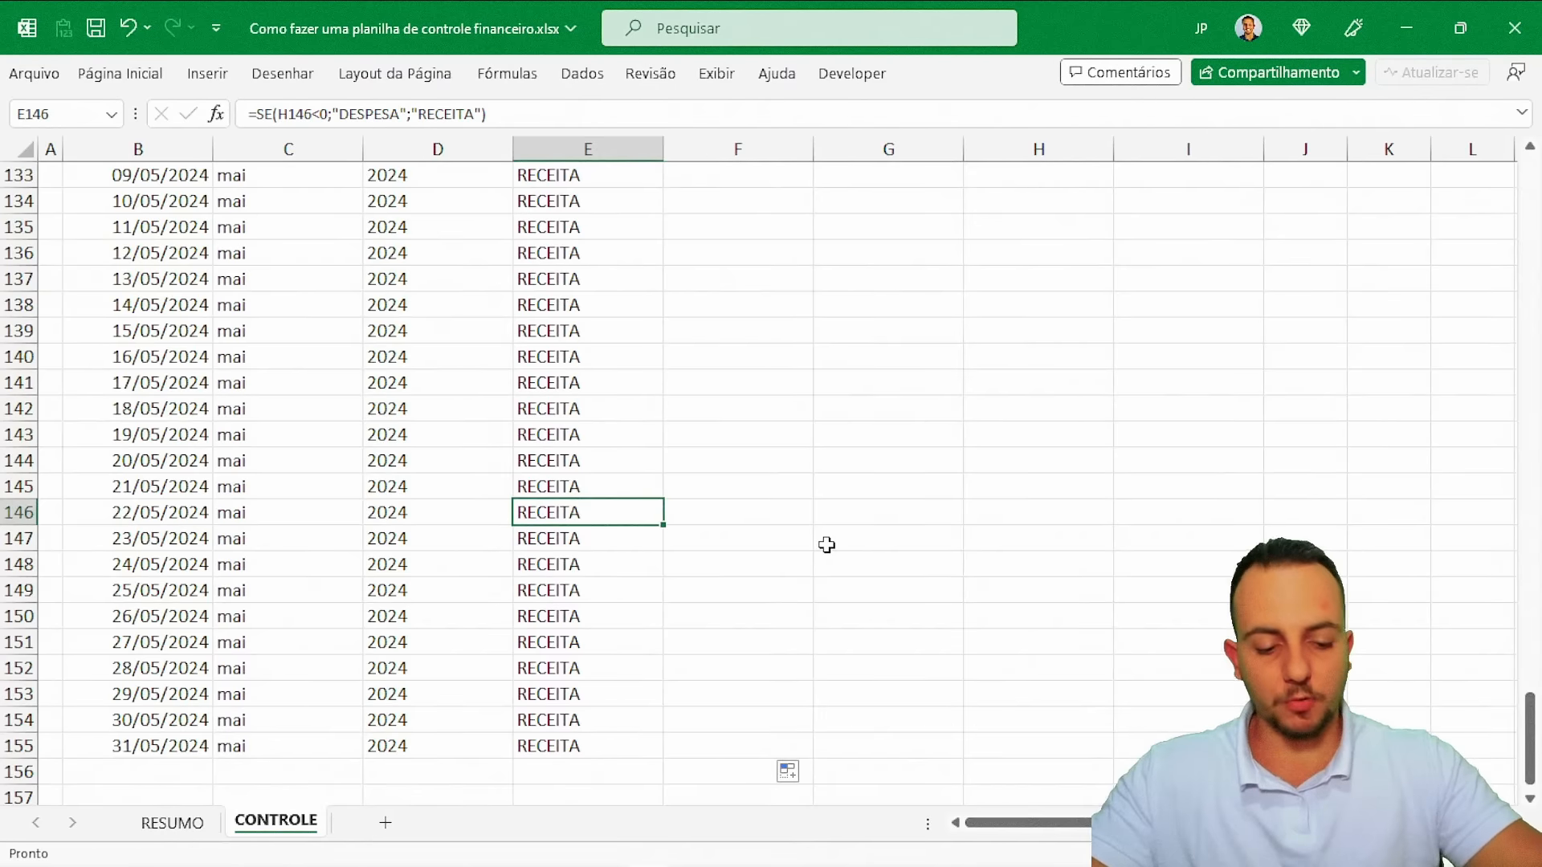
key("ctrl+Up")
key("ctrl+Up")
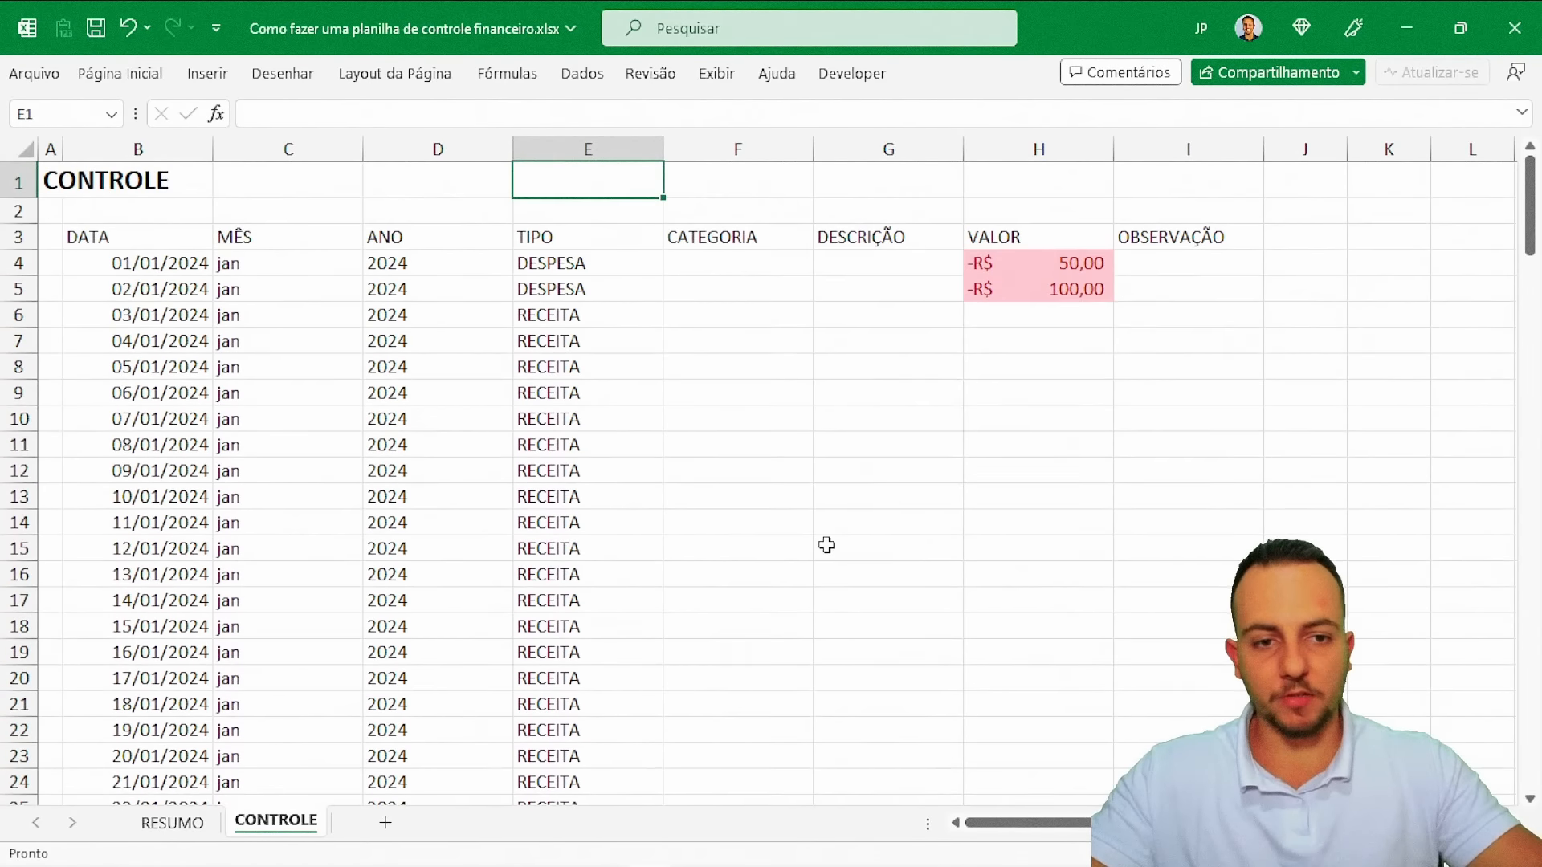
key("ctrl+Down")
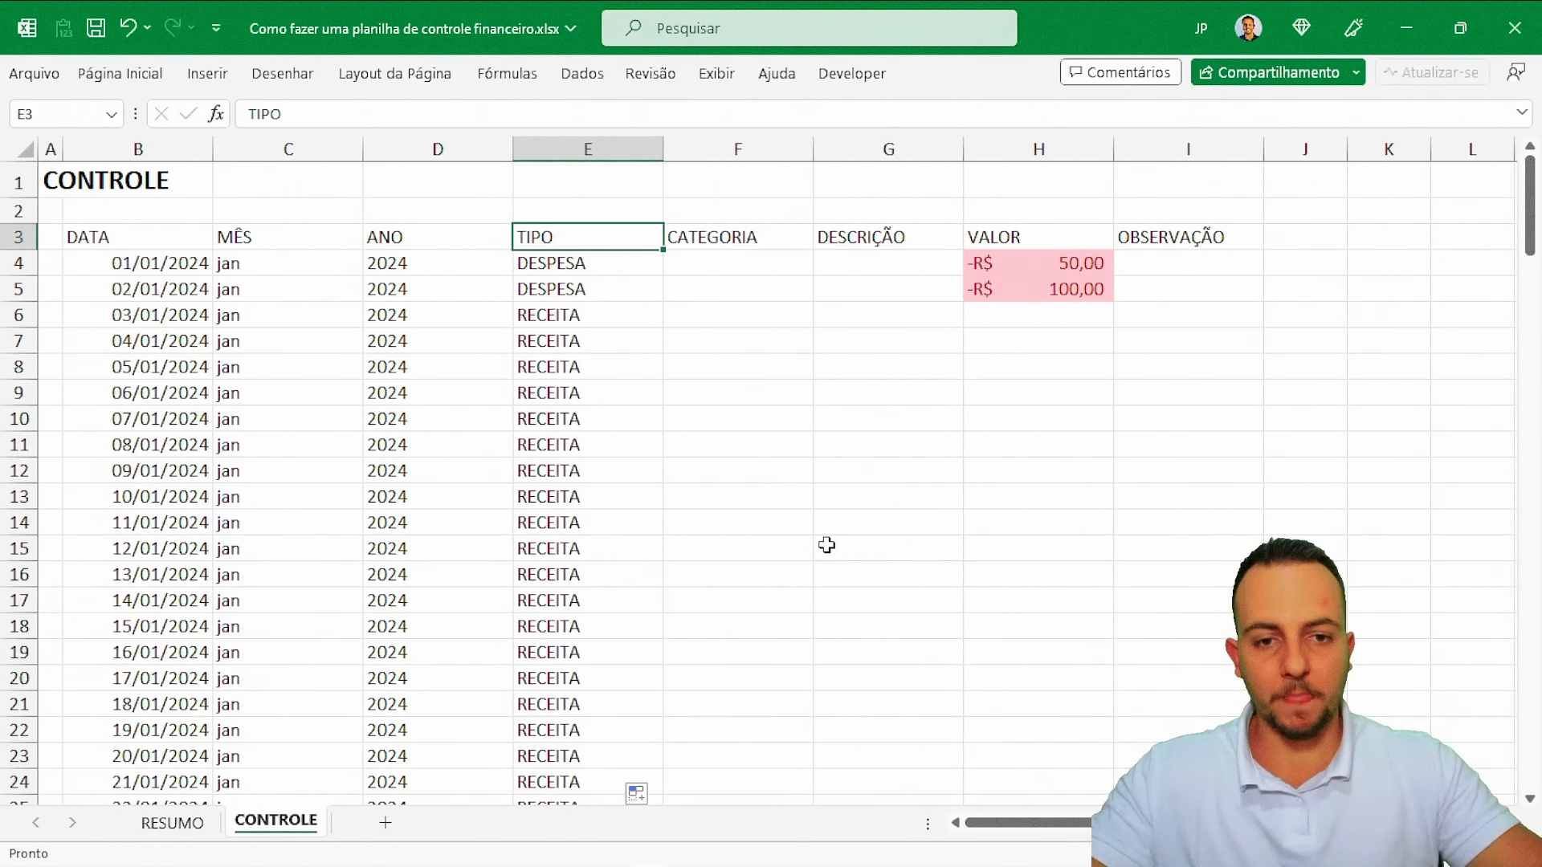
Test the CATEGORIA lists by choosing OUTROS in F4 and PRINCIPAL in F5
left_click(762, 269)
left_click(804, 264)
left_click(723, 299)
left_click(866, 263)
left_click(789, 286)
left_click(823, 290)
left_click(780, 313)
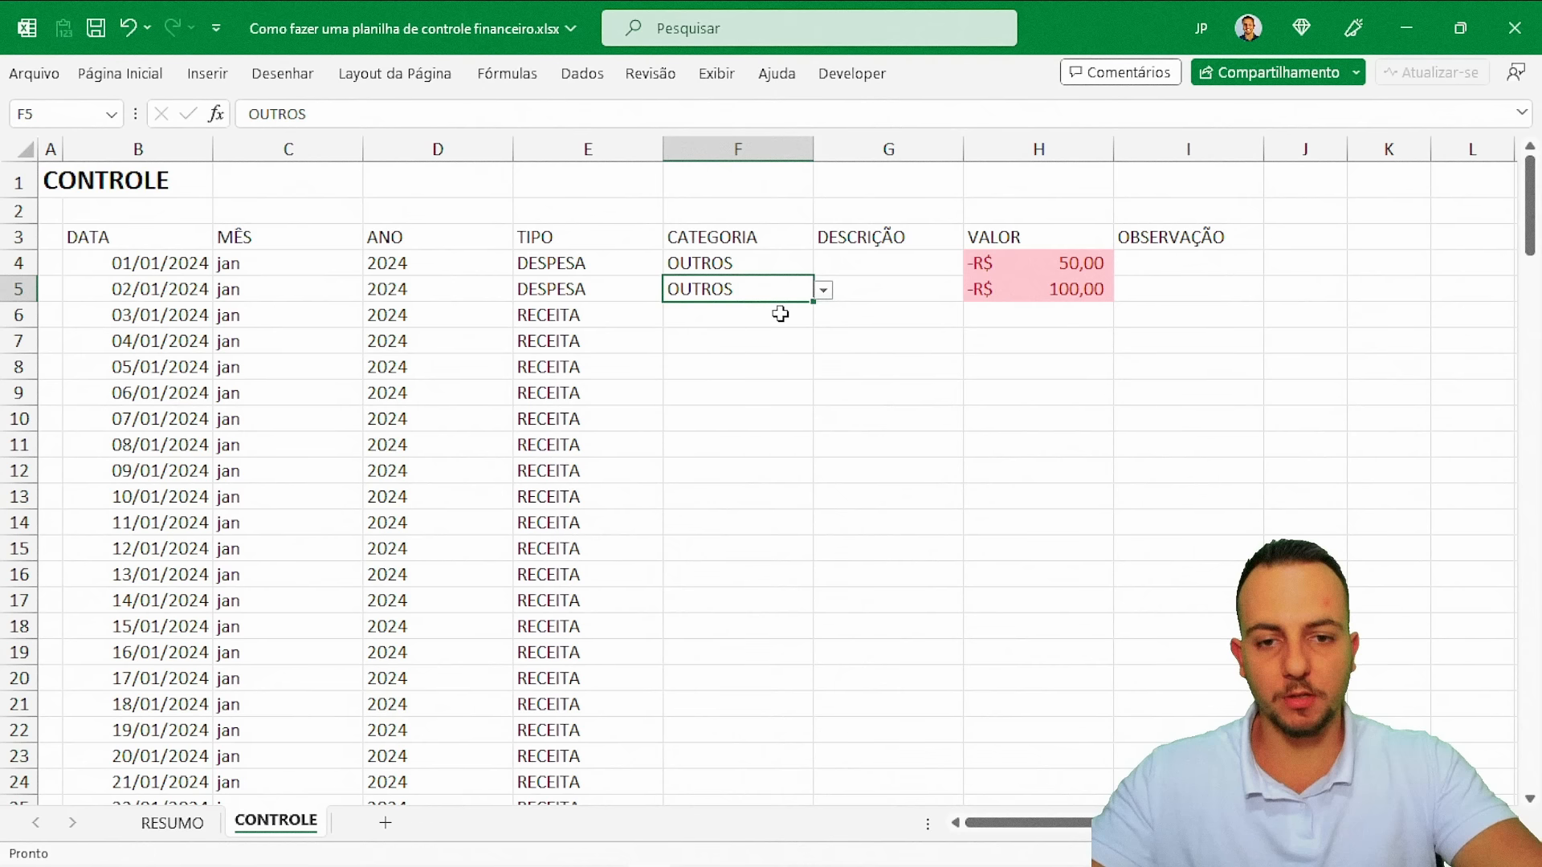
left_click(823, 290)
left_click(743, 310)
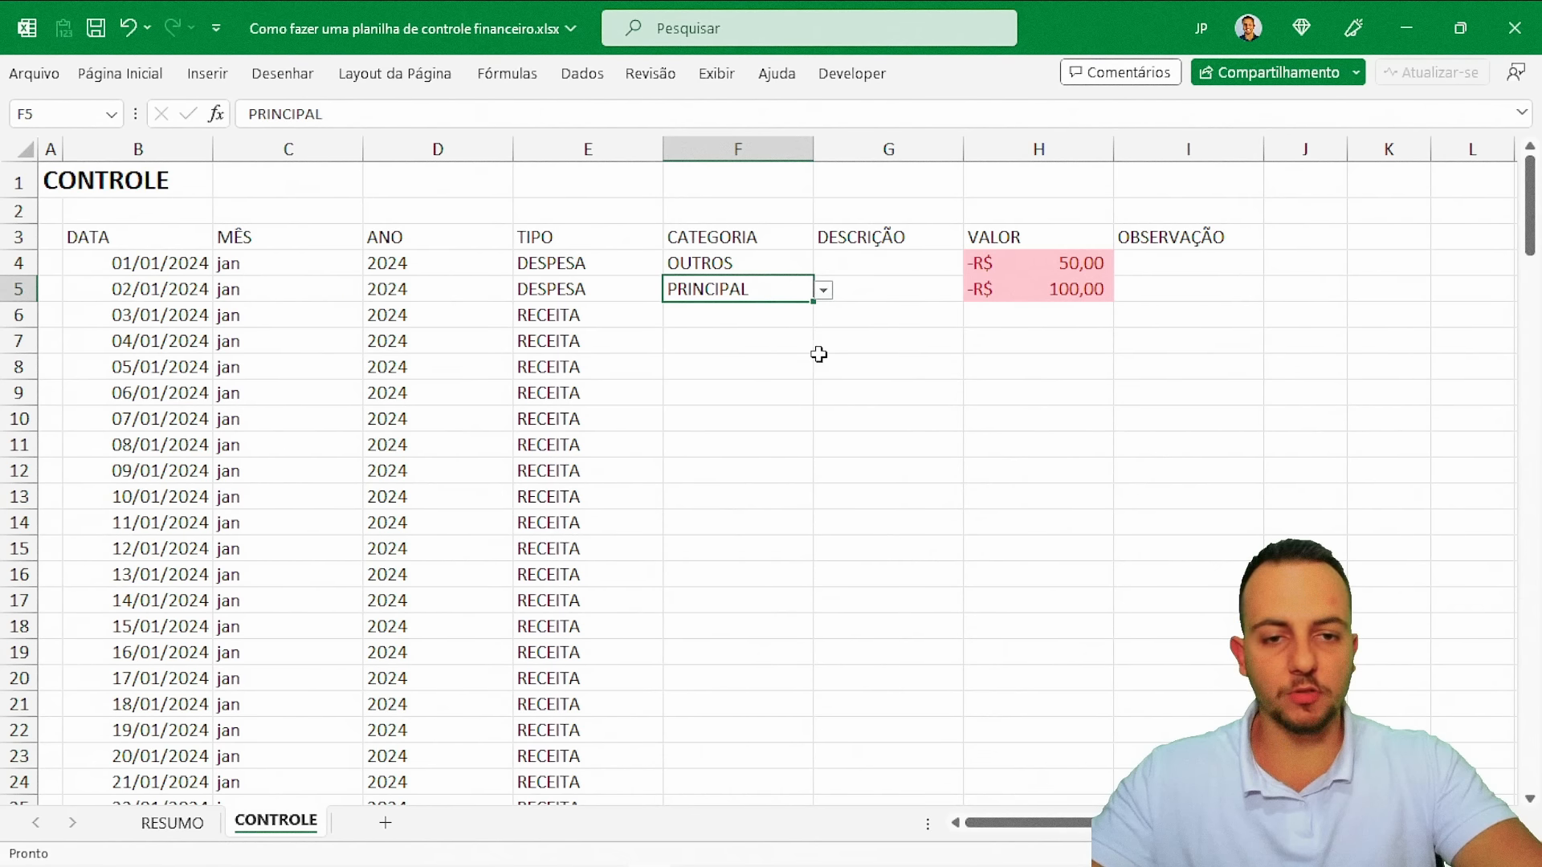
left_click(932, 148)
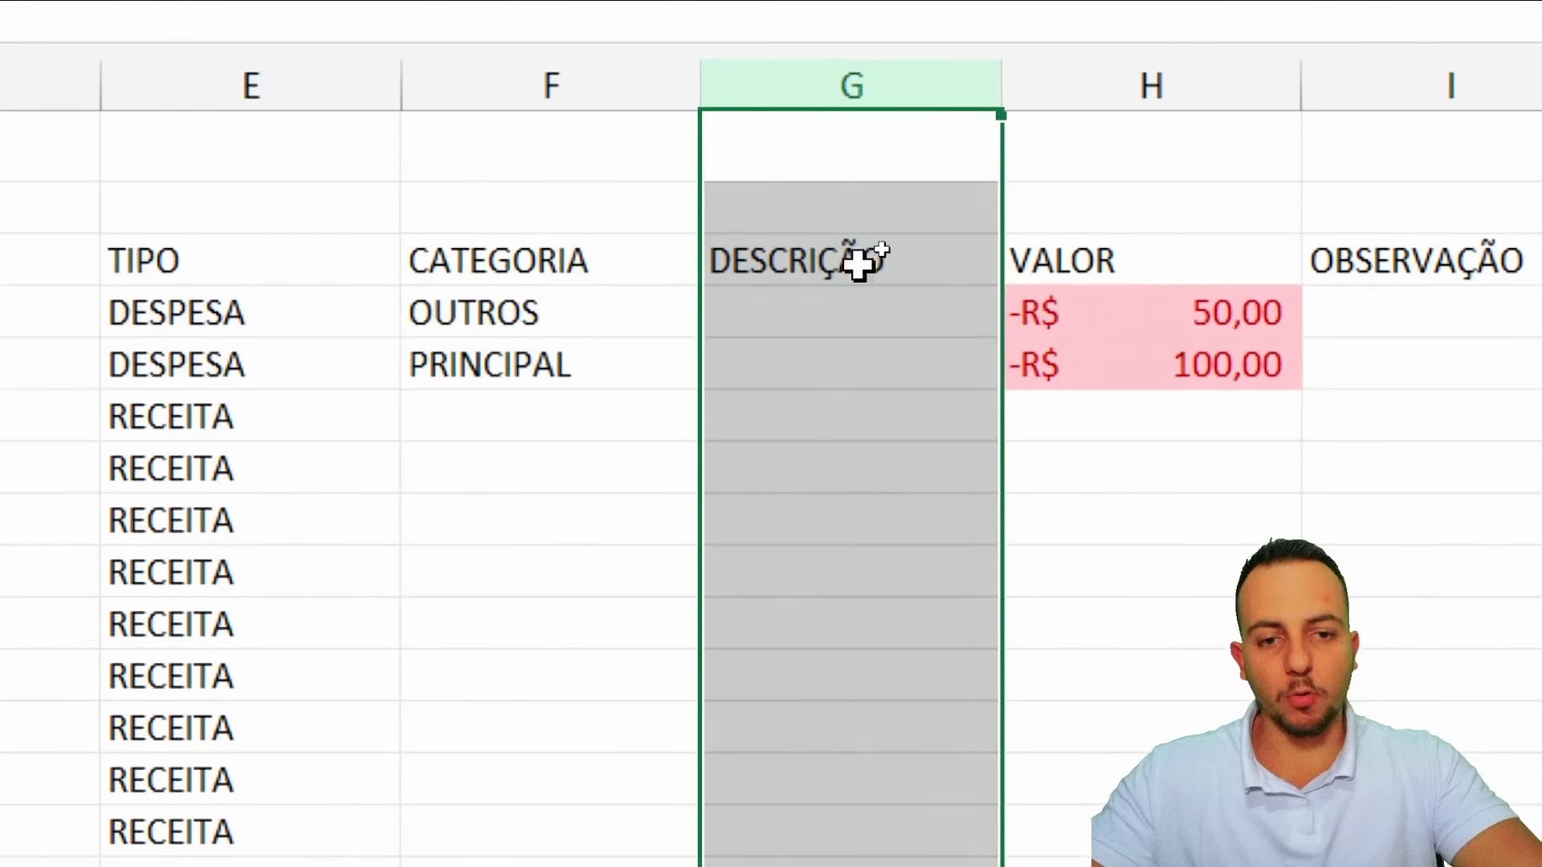
left_click(931, 313)
left_click(554, 317)
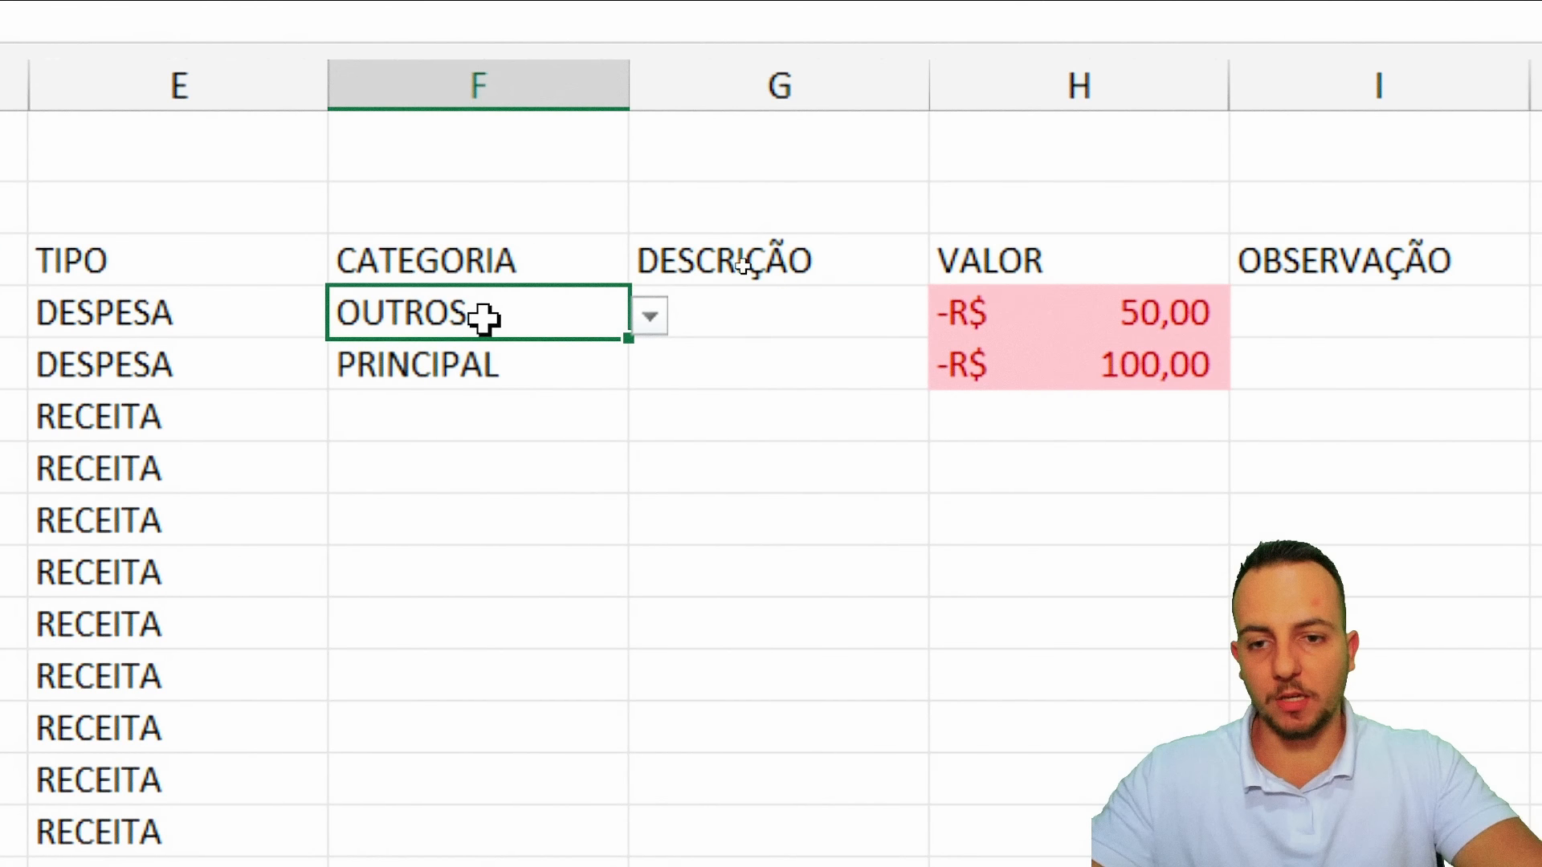
left_click(650, 316)
left_click(447, 433)
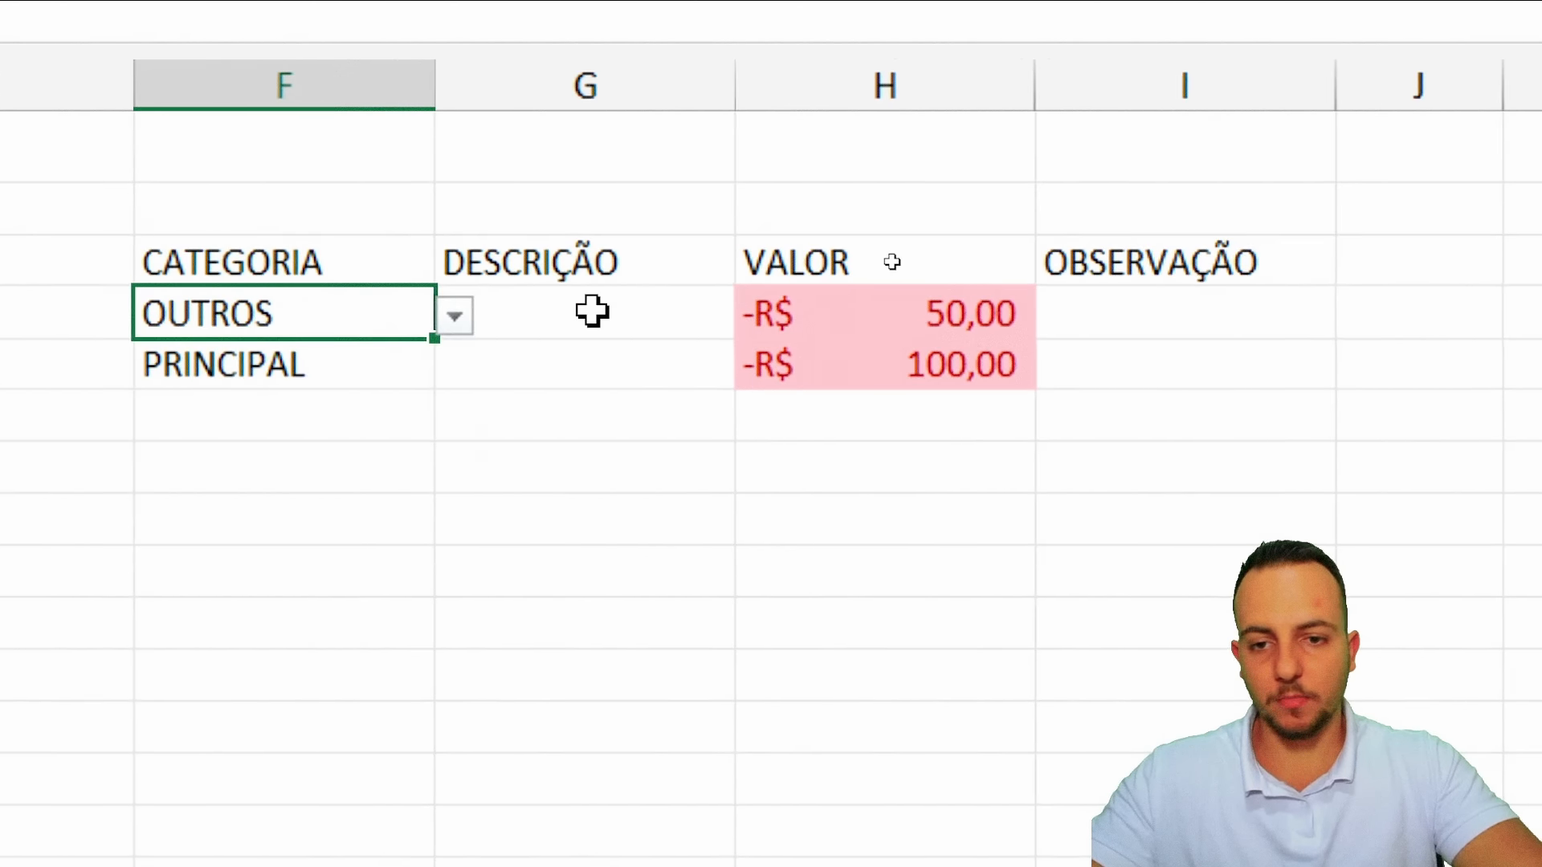
left_click(592, 312)
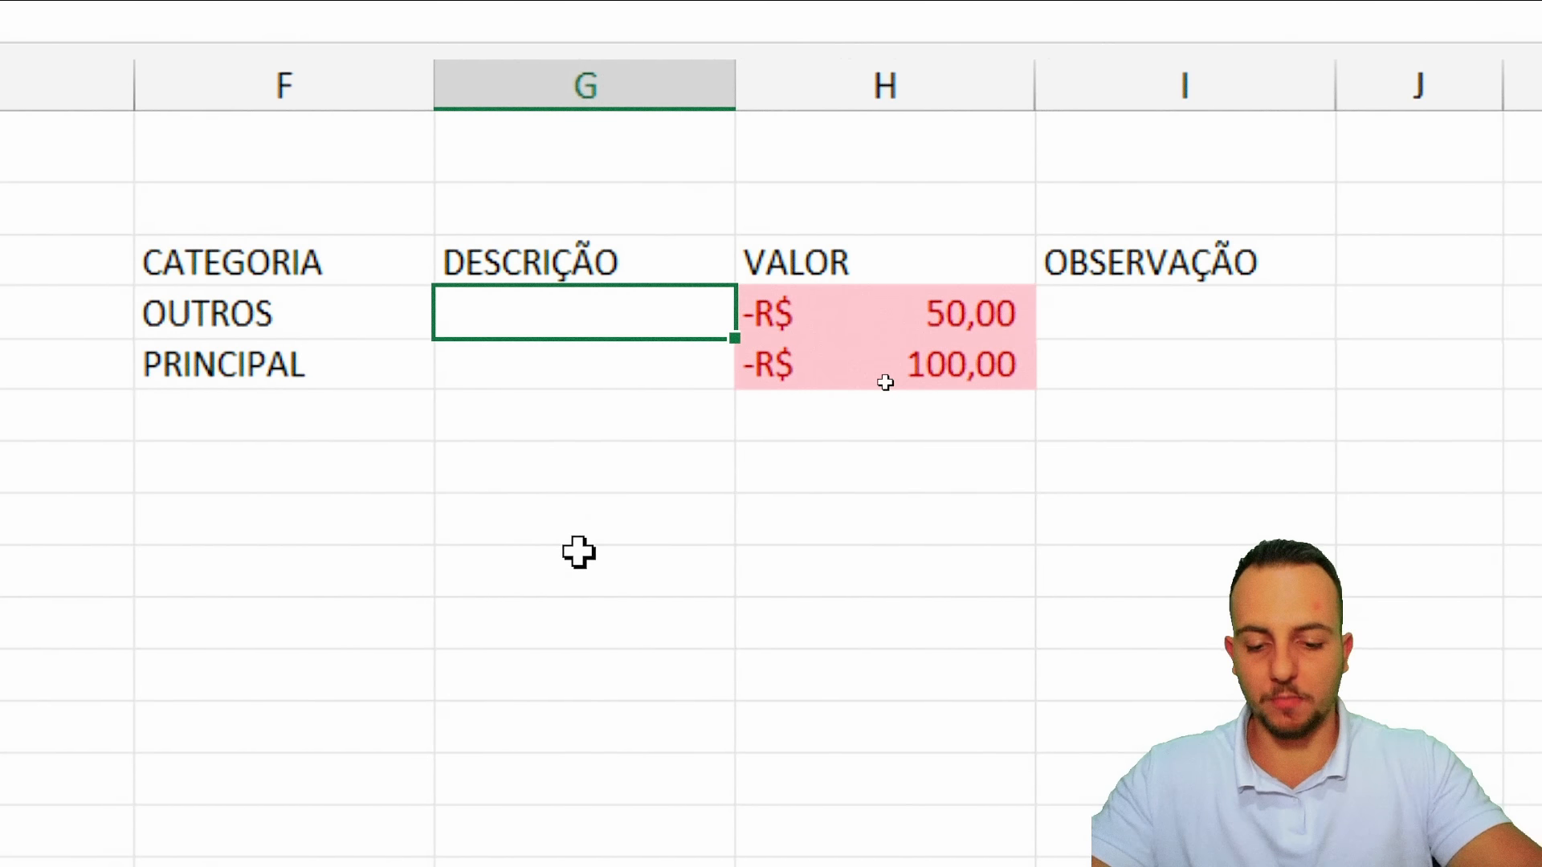
type("SERVIÇ")
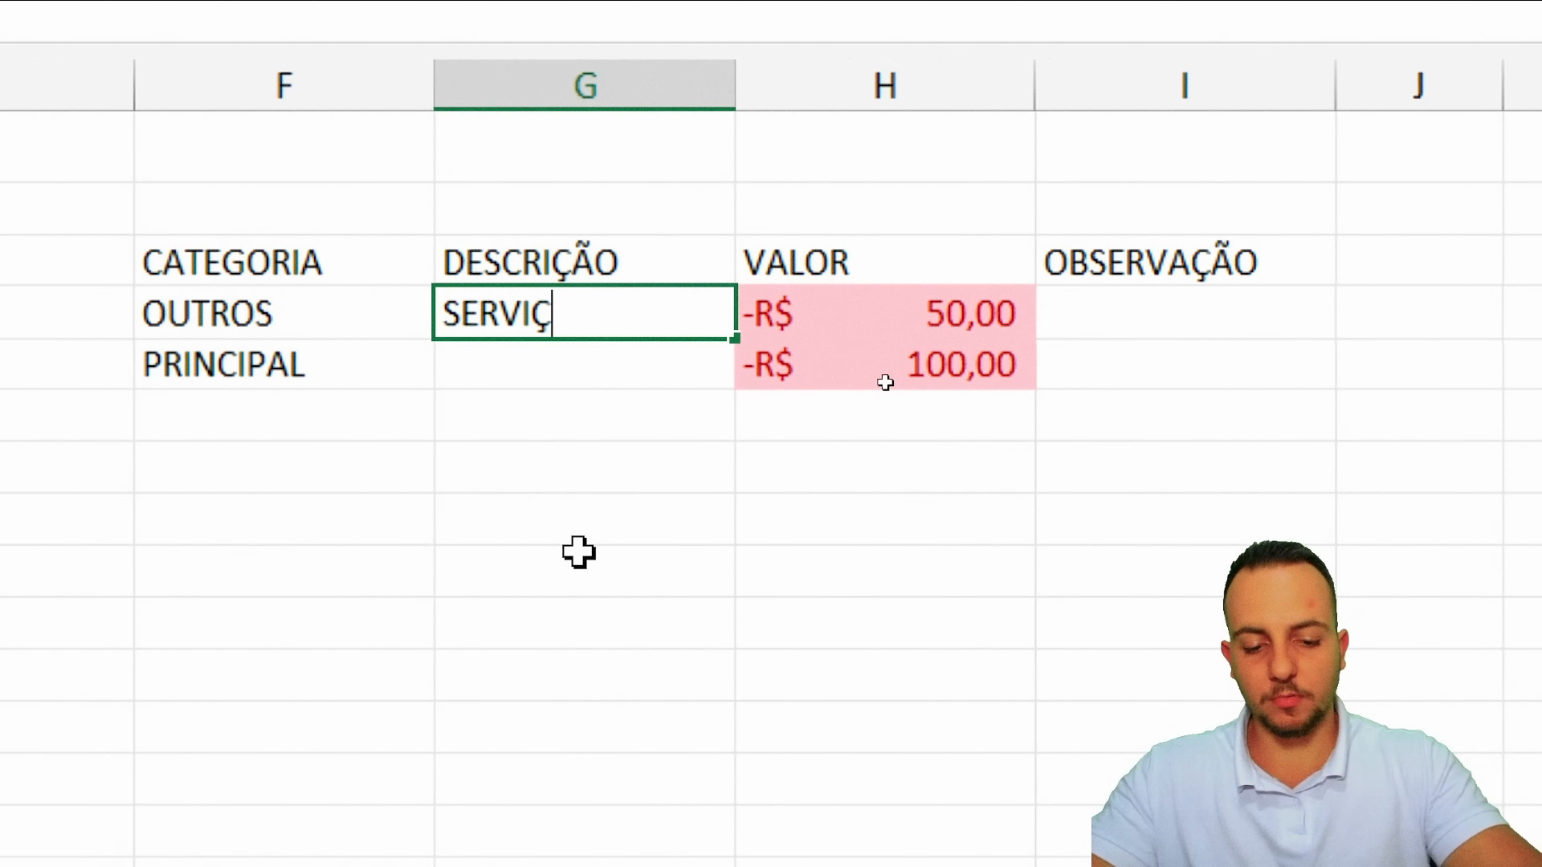
type("O FEITO")
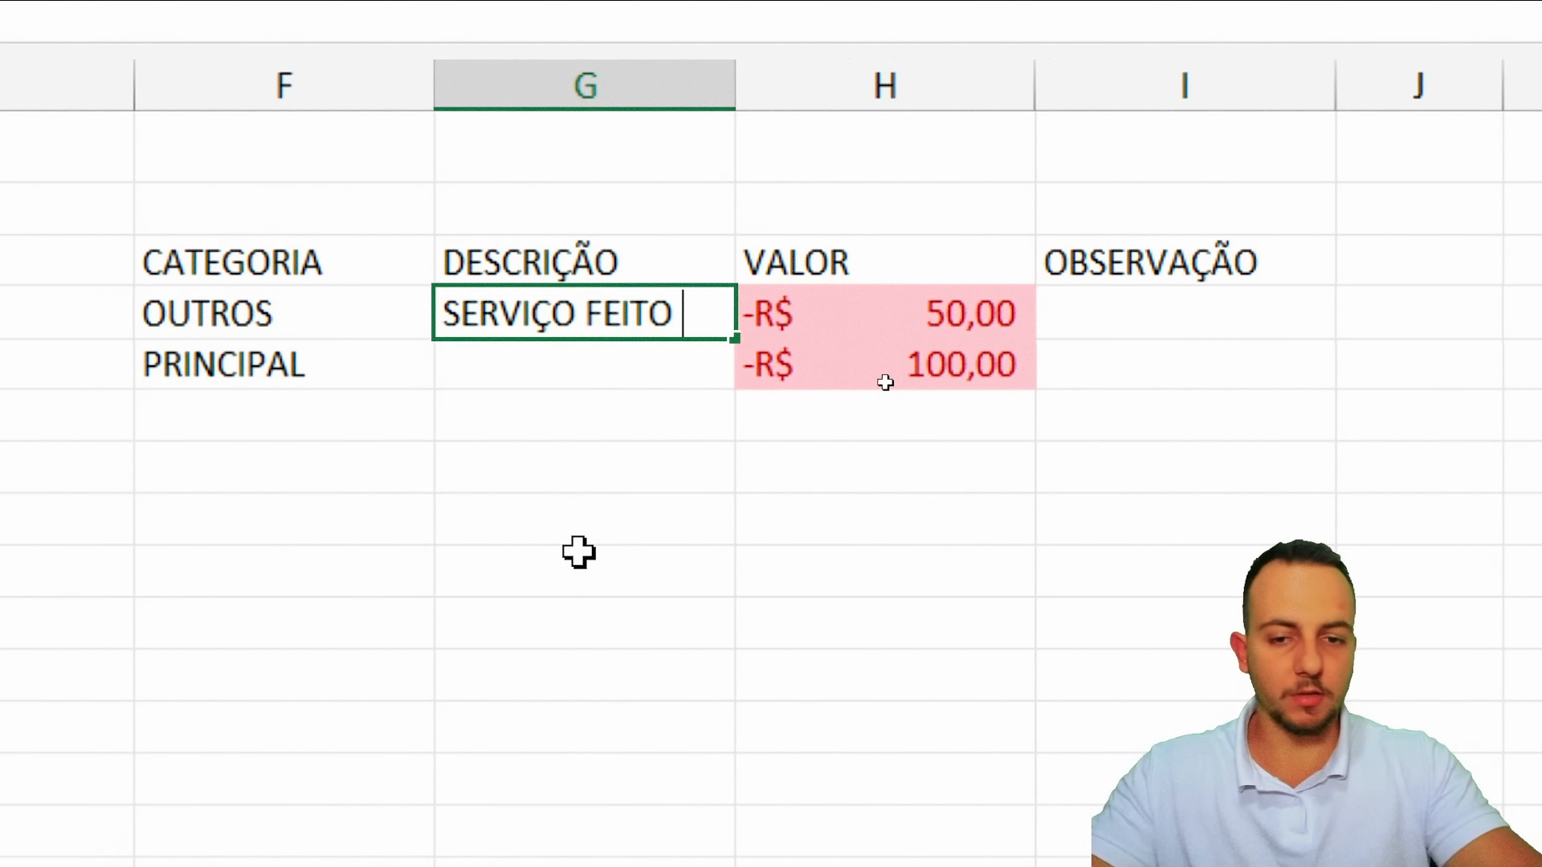
key("Escape")
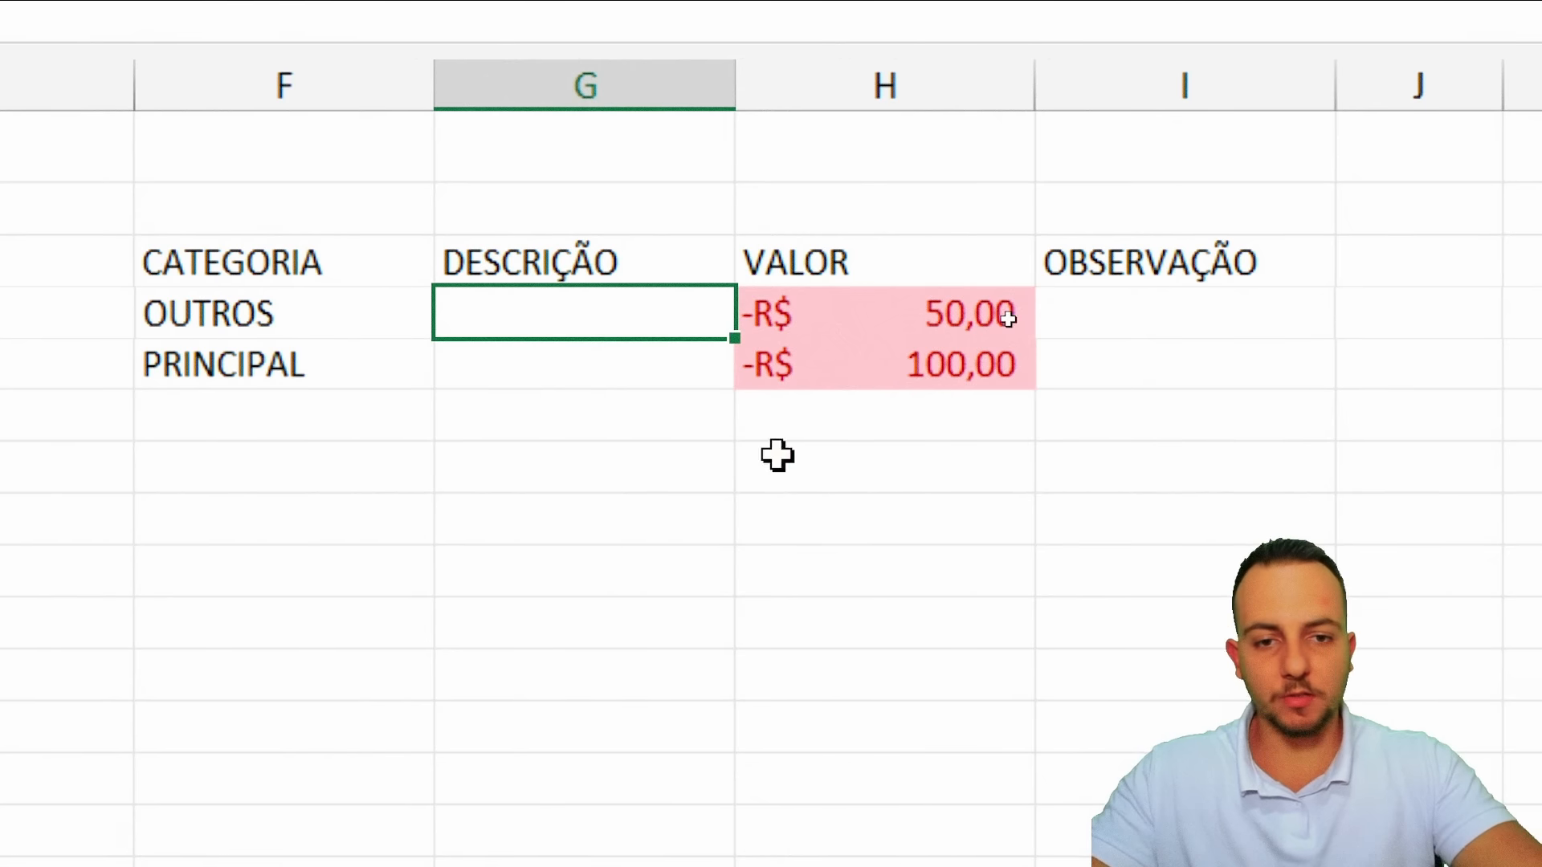
Set the VALOR amount in H4 to 50 to test the positive-value formatting
left_click(867, 325)
type("50")
key("Return")
key("Up")
key("Right")
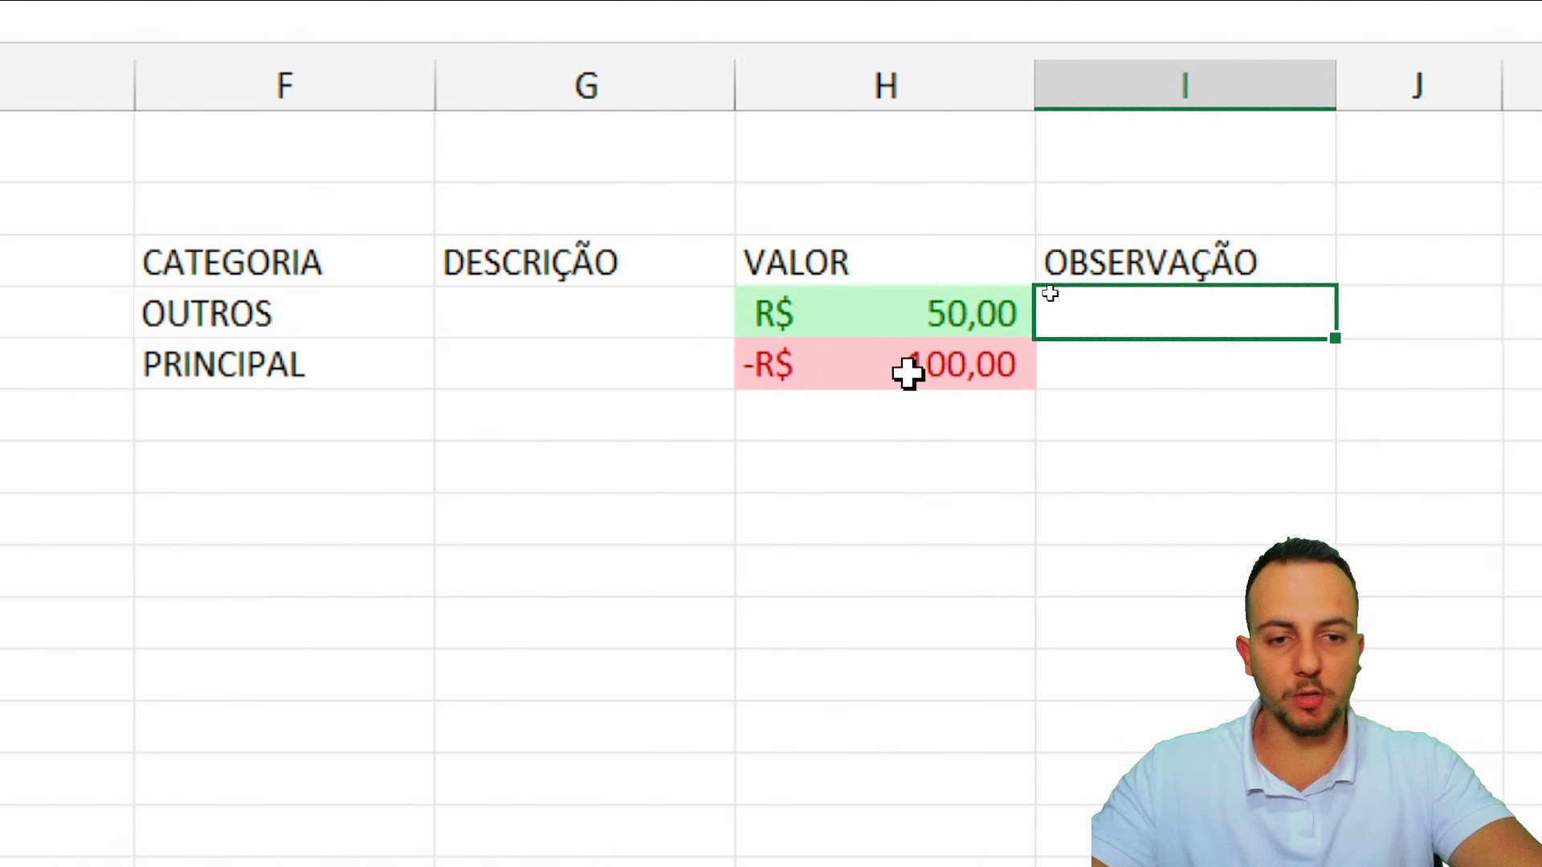
left_click(811, 374)
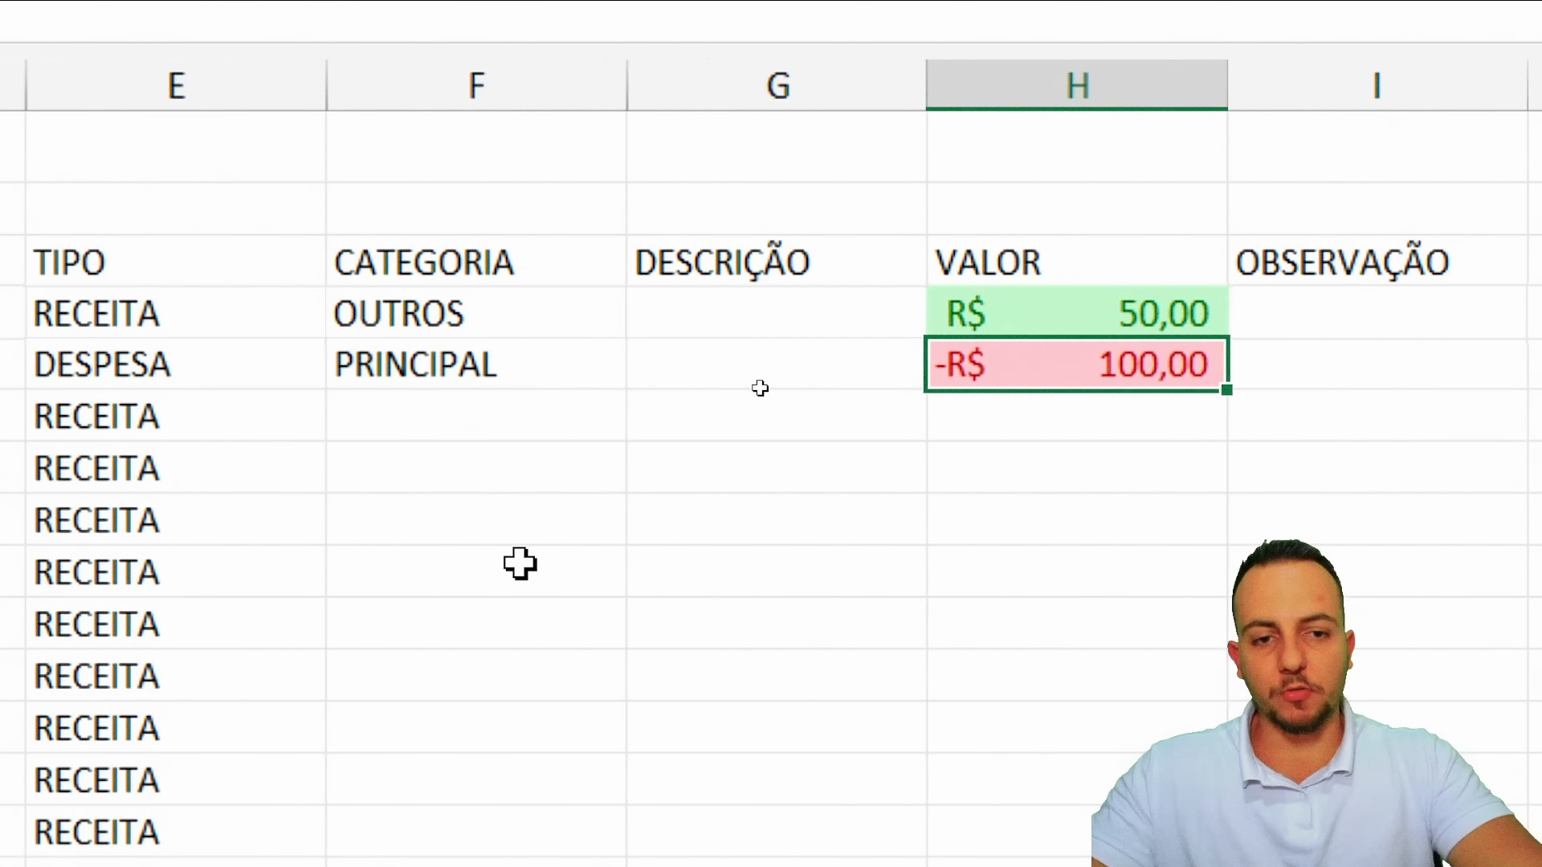
Examine the manually filled columns from CATEGORIA to OBSERVAÇÃO on the CONTROLE sheet
left_click_drag(533, 268, 1260, 743)
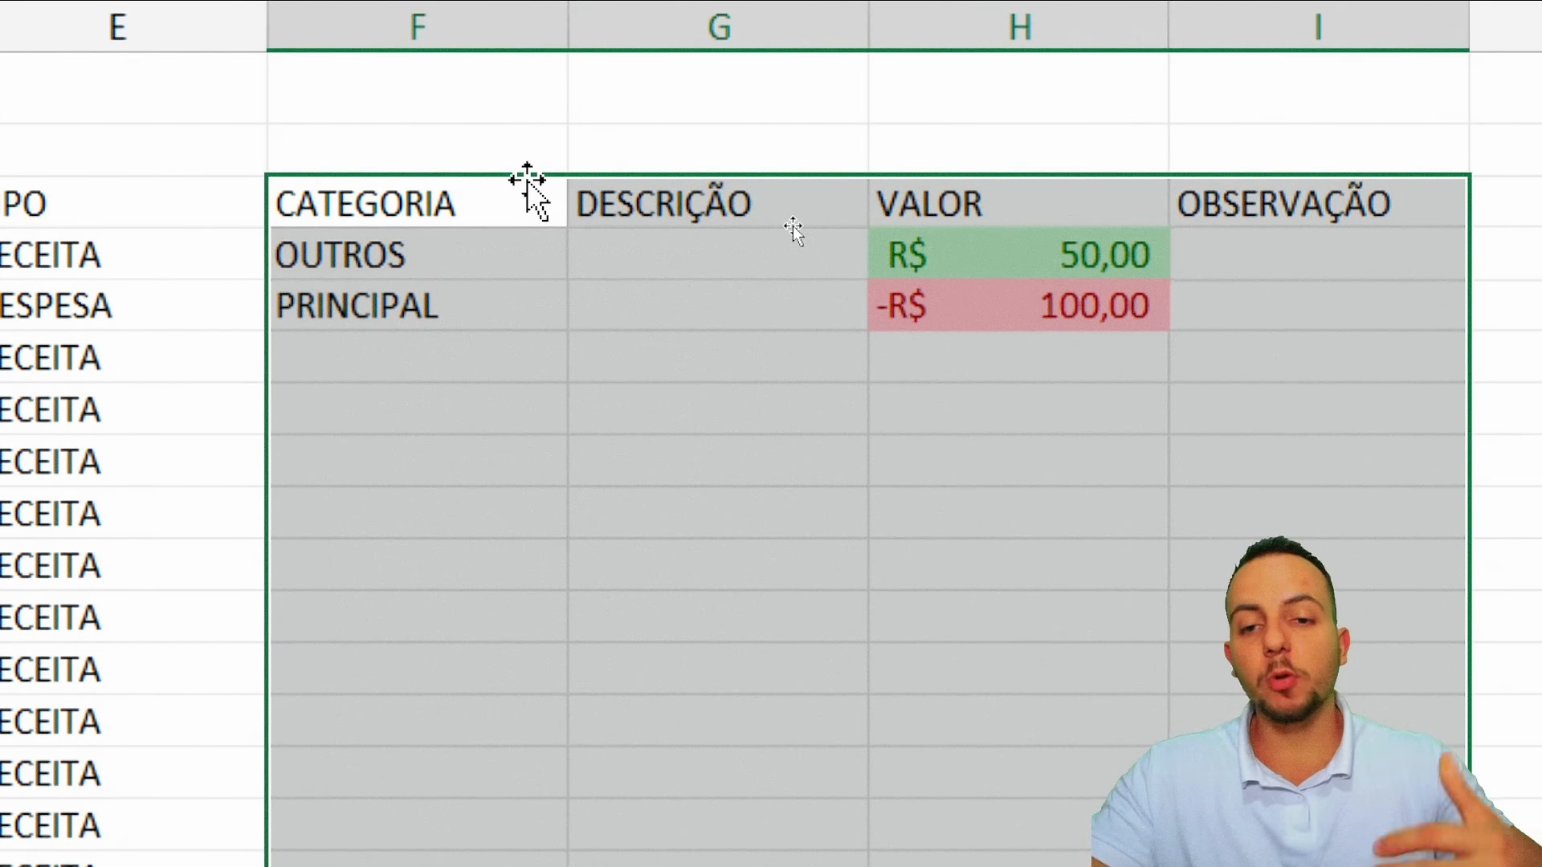
key("ctrl+4")
key("ctrl+q")
key("Escape")
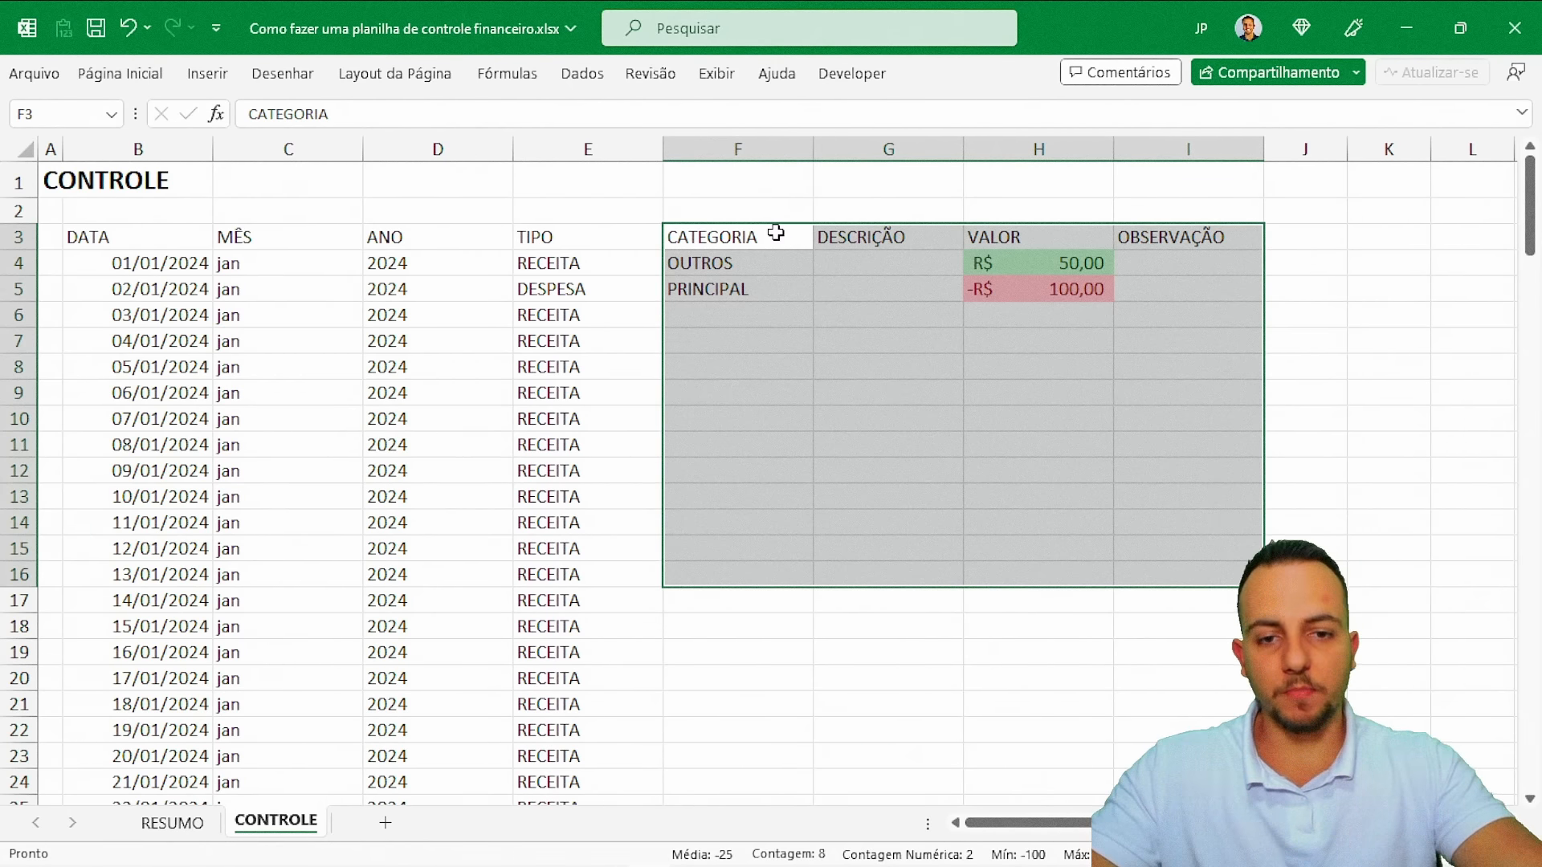
left_click_drag(775, 233, 1120, 719)
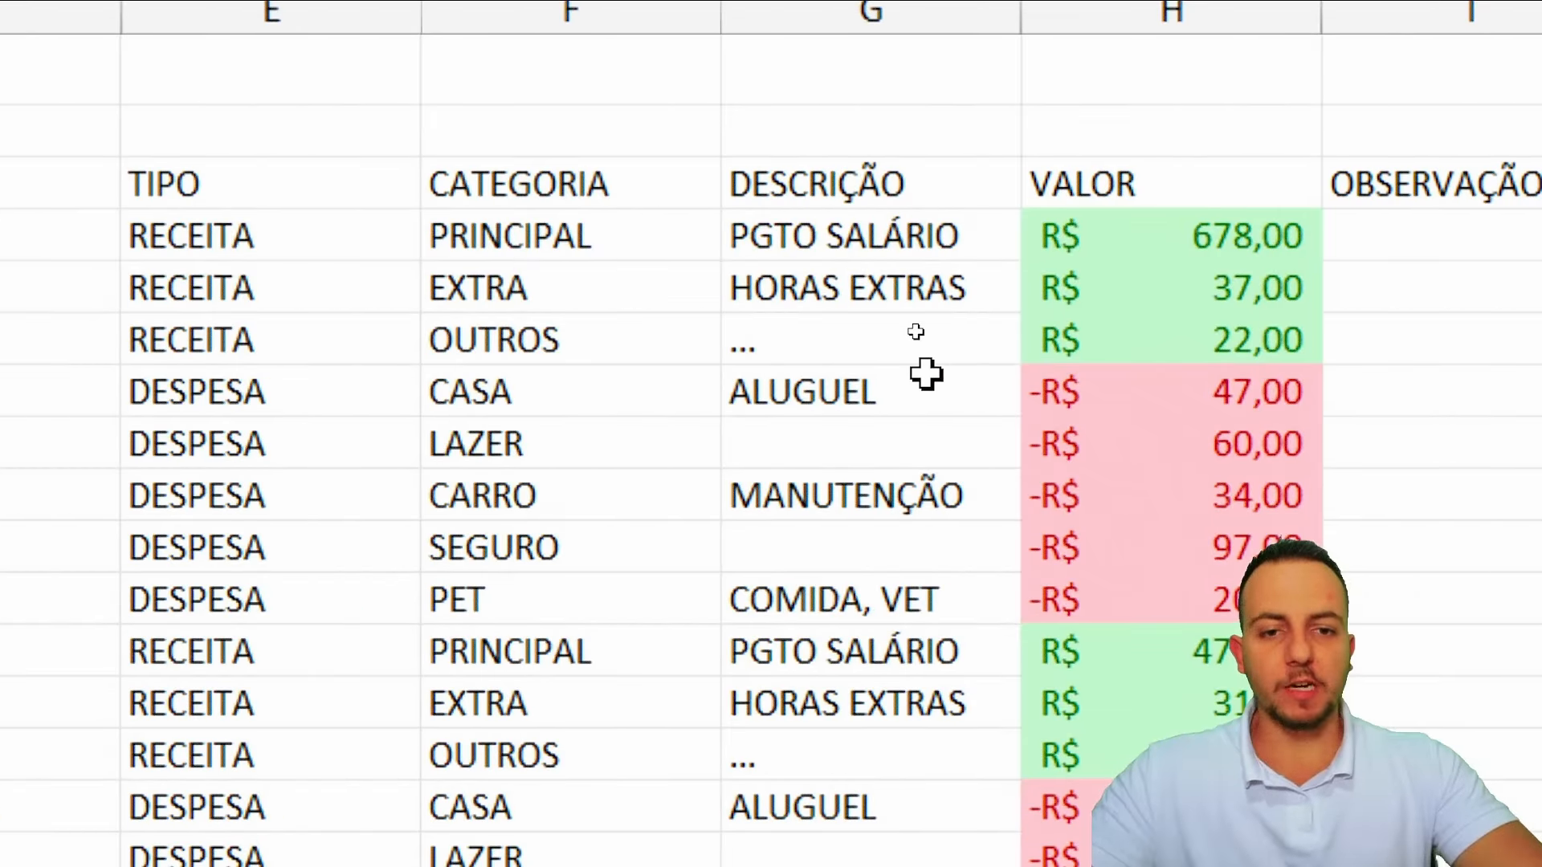
Examine the sample entries in the DESCRIÇÃO column and the empty OBSERVAÇÃO column of the CONTROLE sheet
mouse_move(698, 197)
left_mouse_down()
mouse_move(982, 279)
mouse_move(1000, 314)
left_mouse_up()
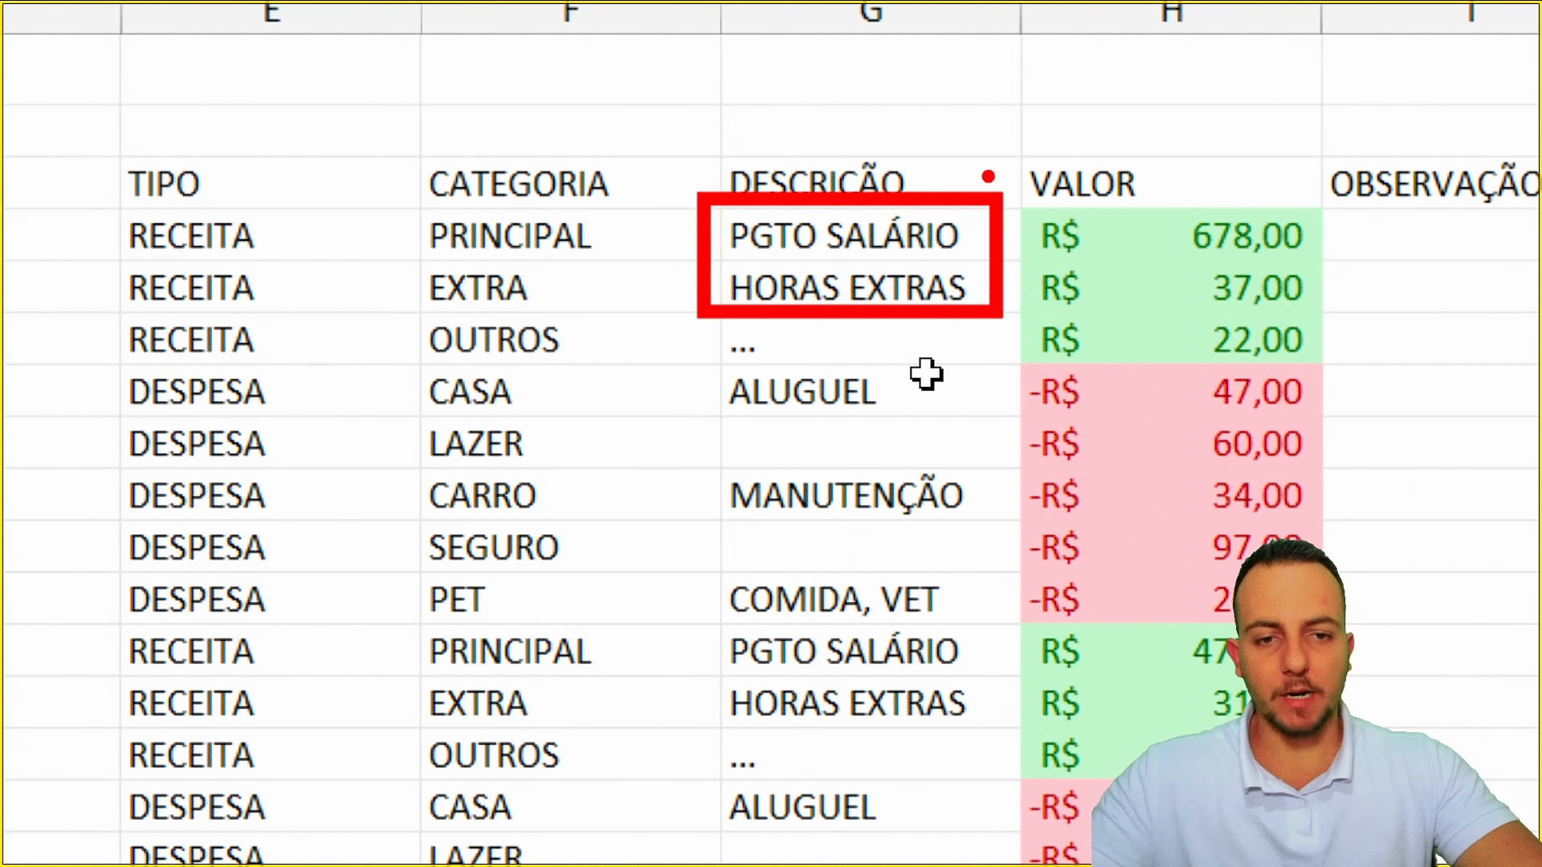
left_click_drag(988, 176, 1039, 97)
left_click_drag(692, 361, 937, 440)
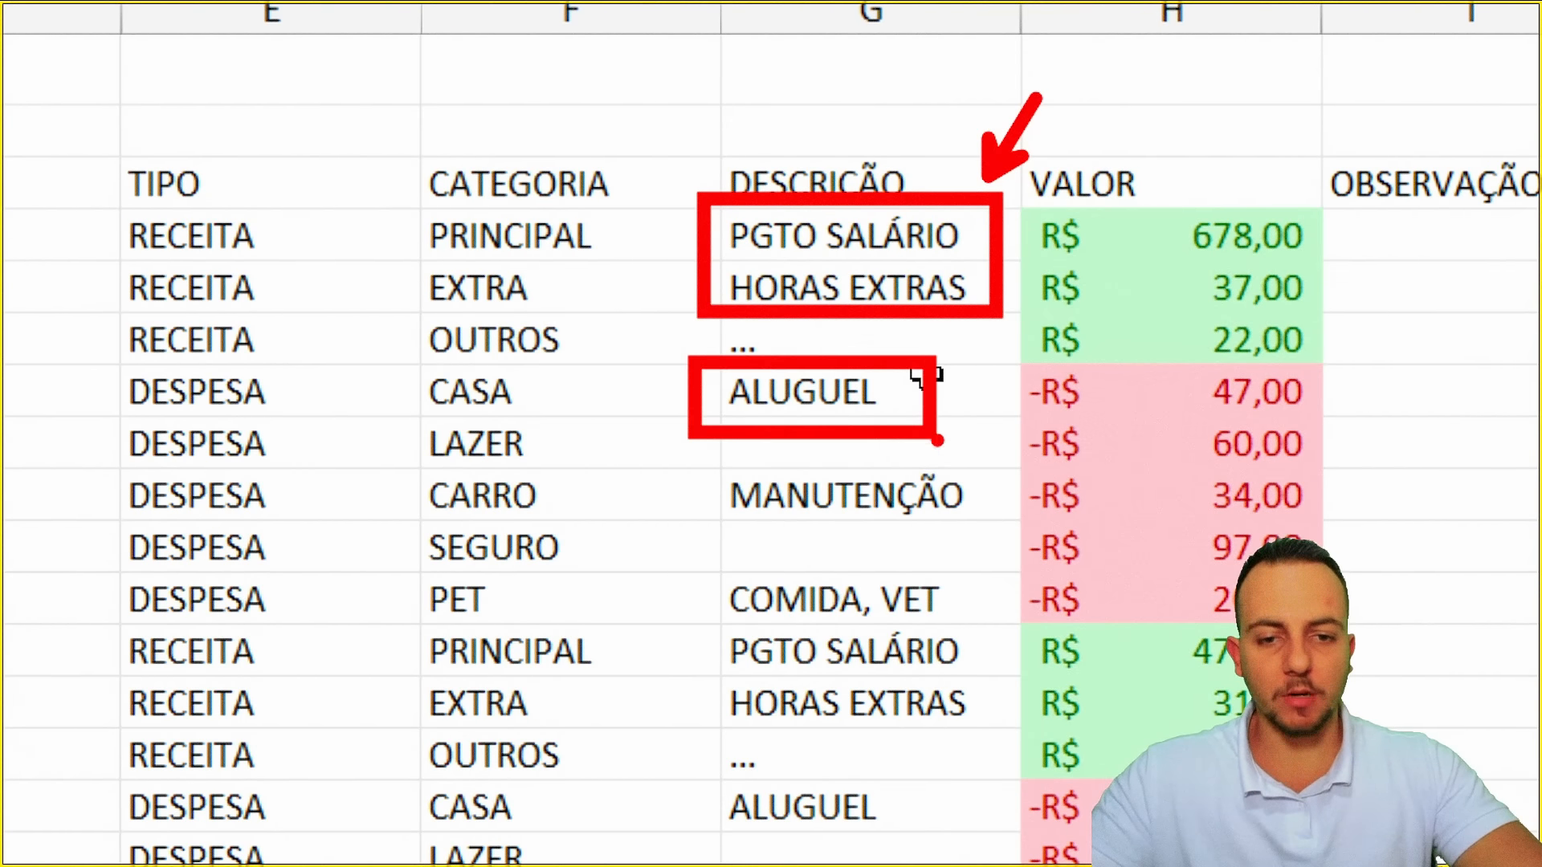
mouse_move(700, 556)
left_mouse_down()
mouse_move(964, 635)
mouse_move(1038, 548)
left_mouse_up()
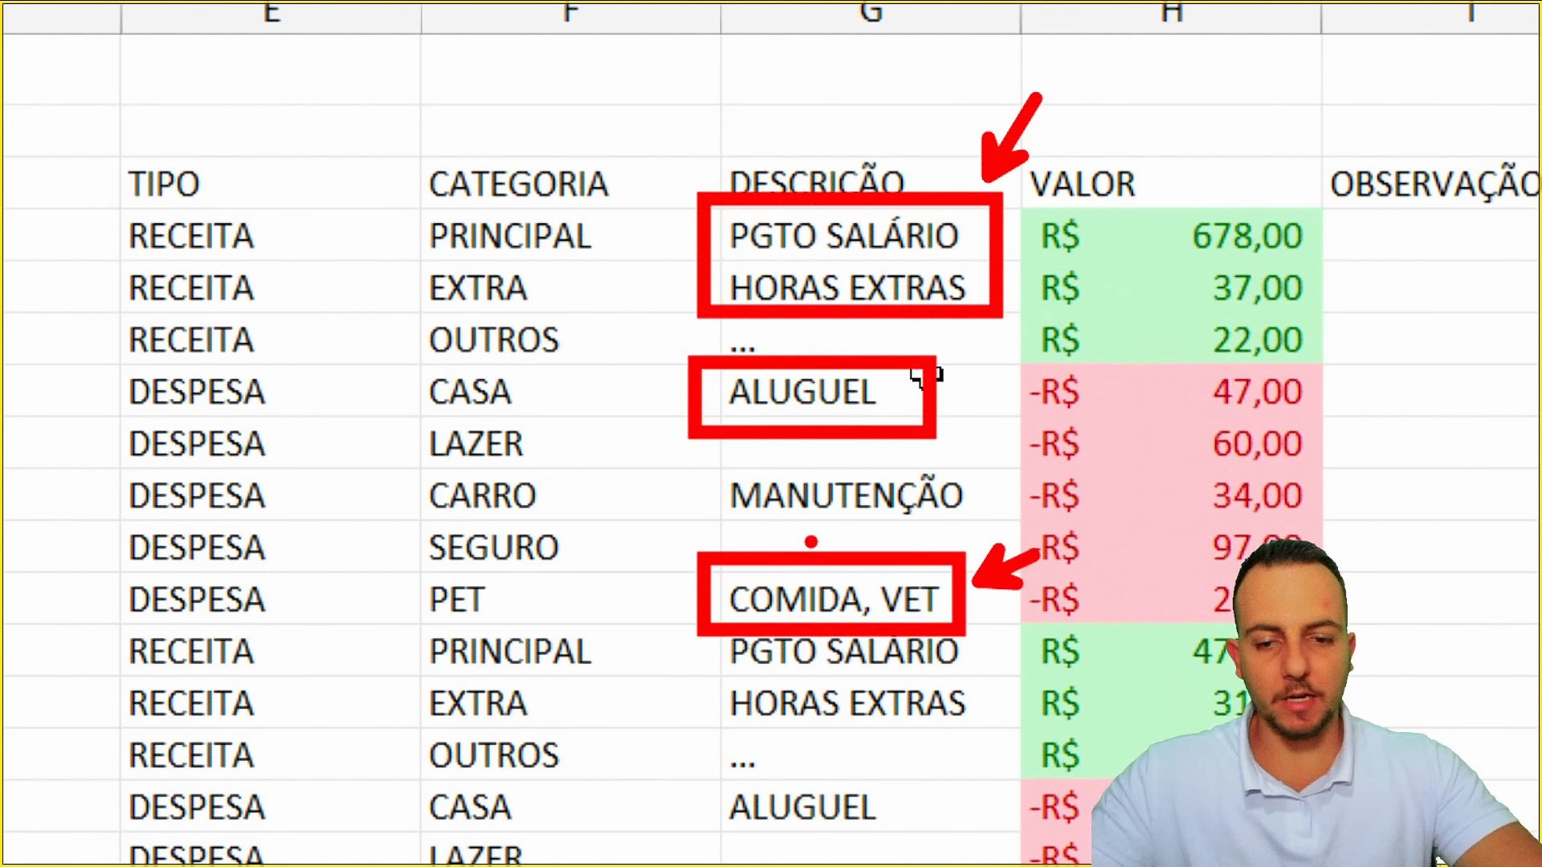
key("Escape")
left_click_drag(1092, 186, 1060, 566)
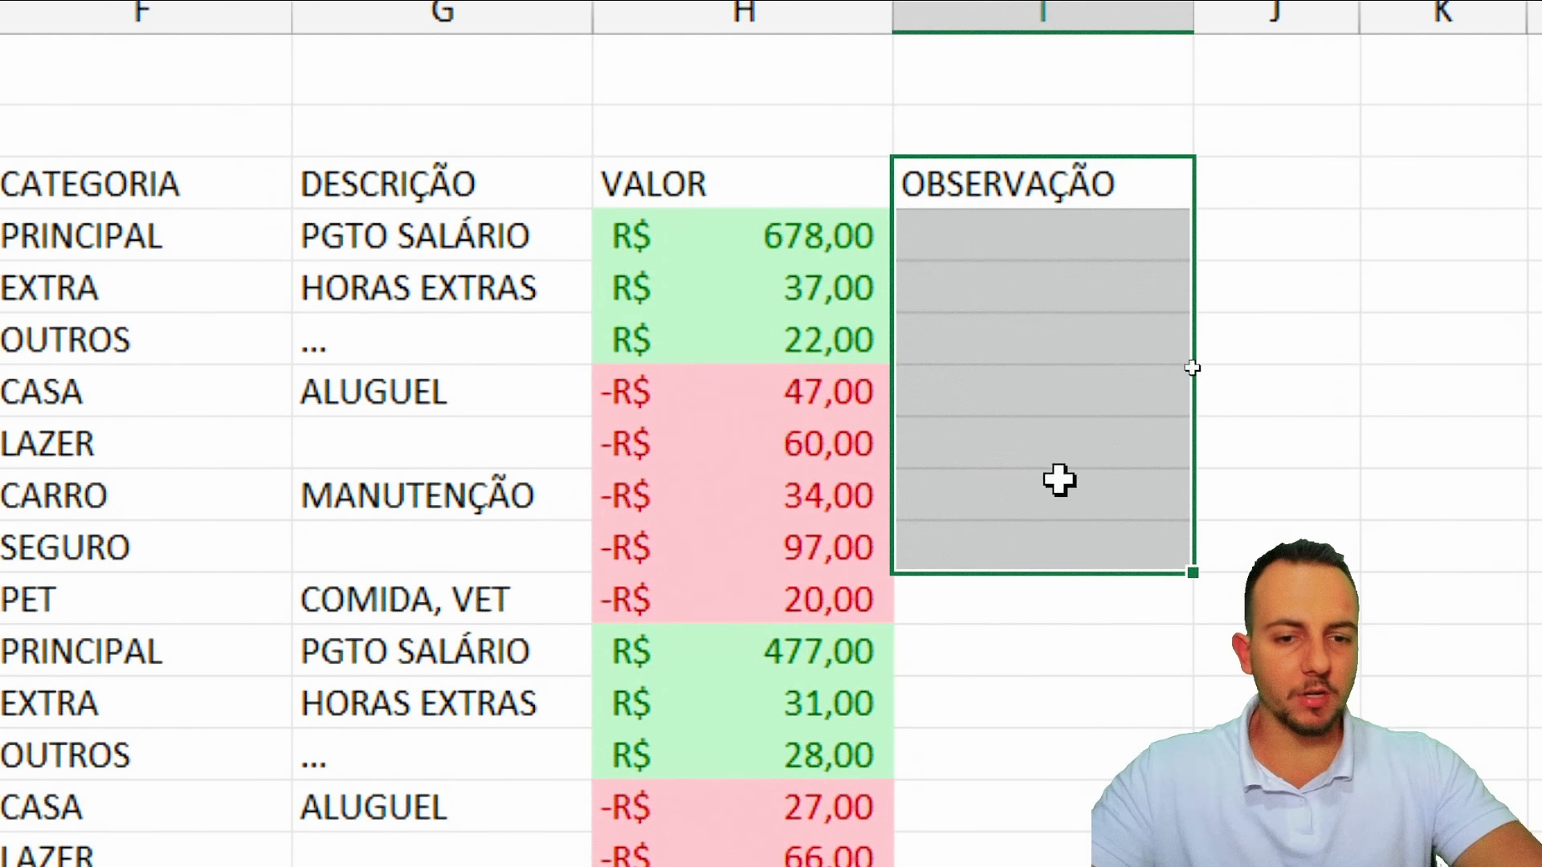
left_click_drag(1049, 230, 1068, 543)
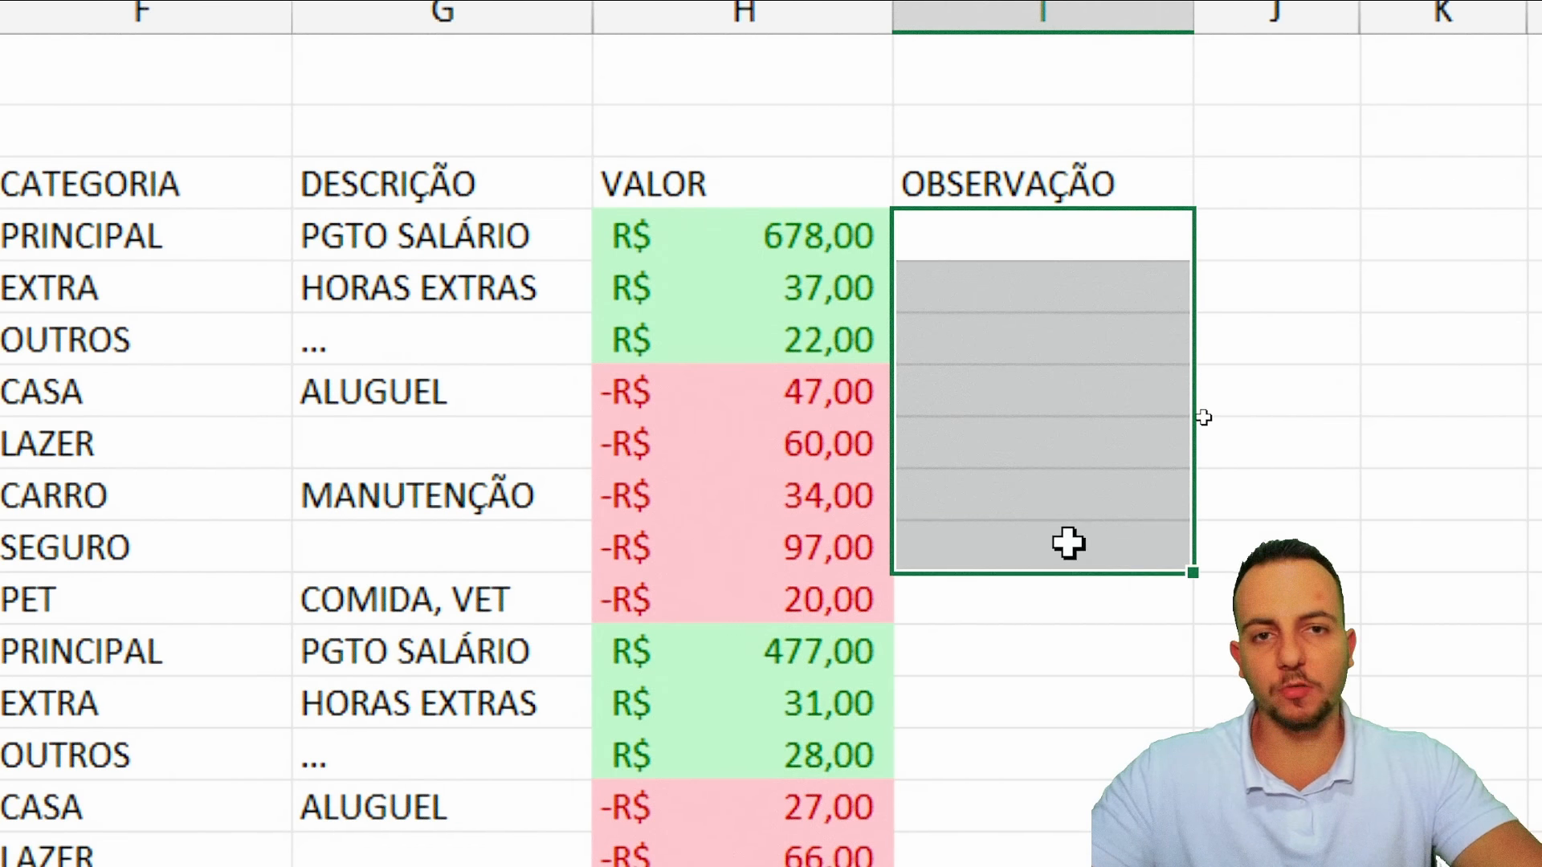
left_click_drag(1034, 277, 860, 291)
left_click(1042, 277)
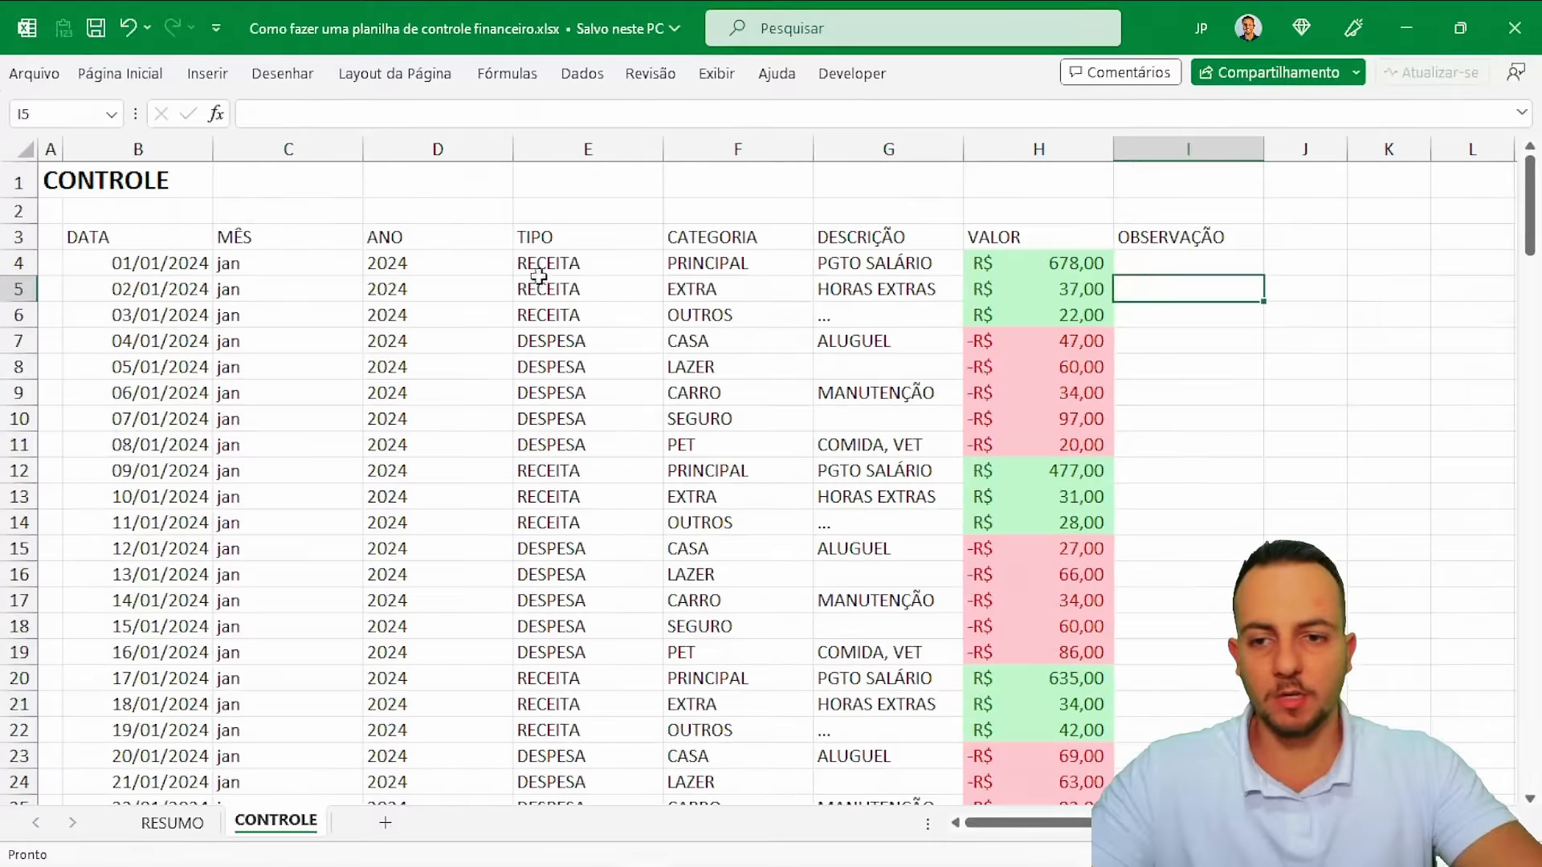
Convert the range B3:I155 on the CONTROLE sheet into a table with headers
left_click_drag(146, 237, 1188, 803)
key("ctrl+shift+Down")
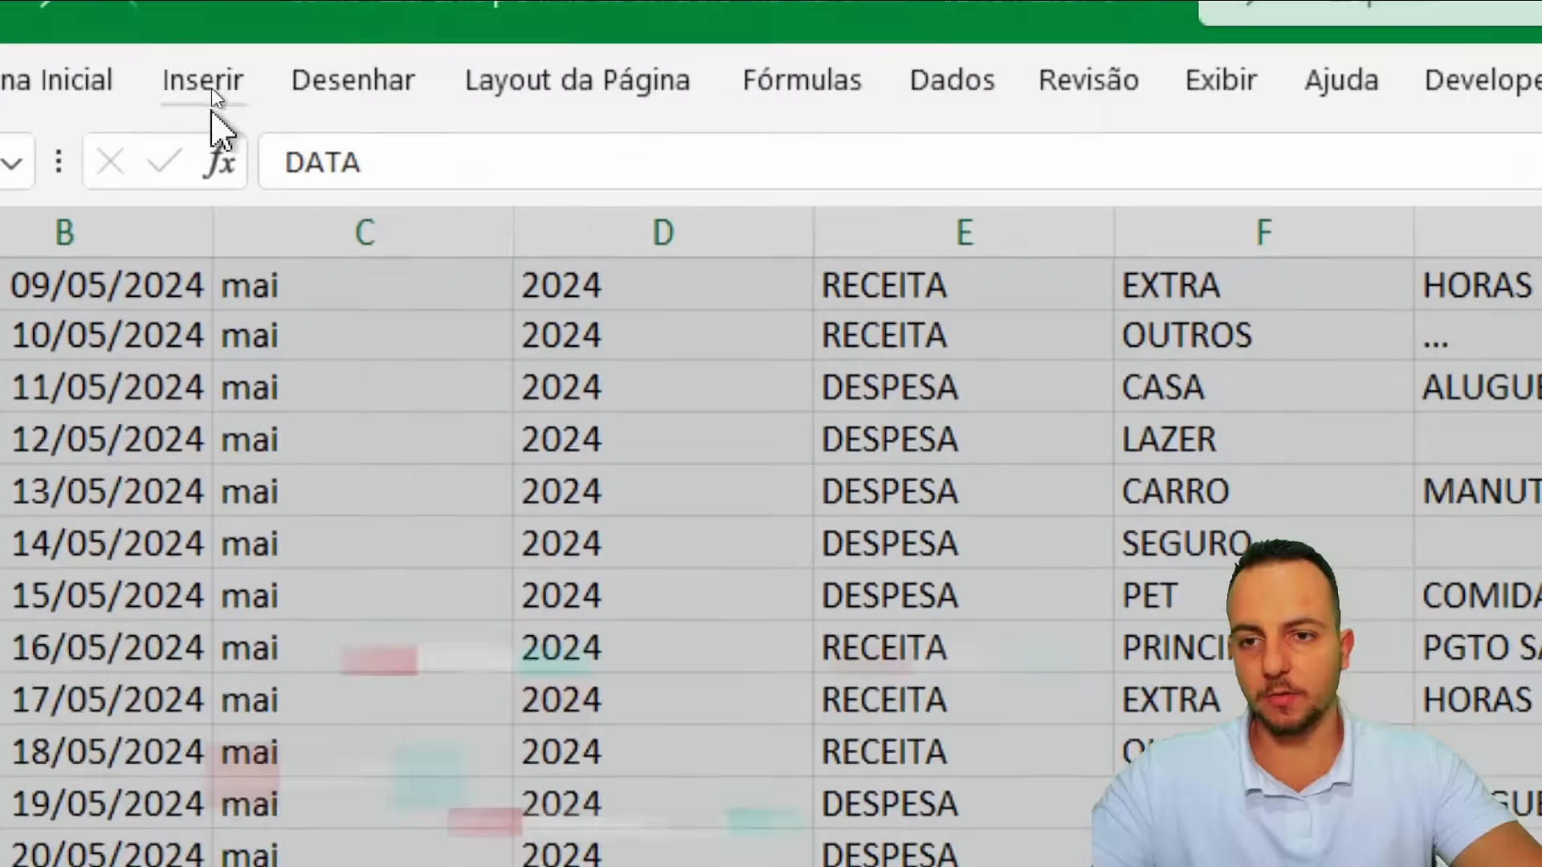
left_click(211, 81)
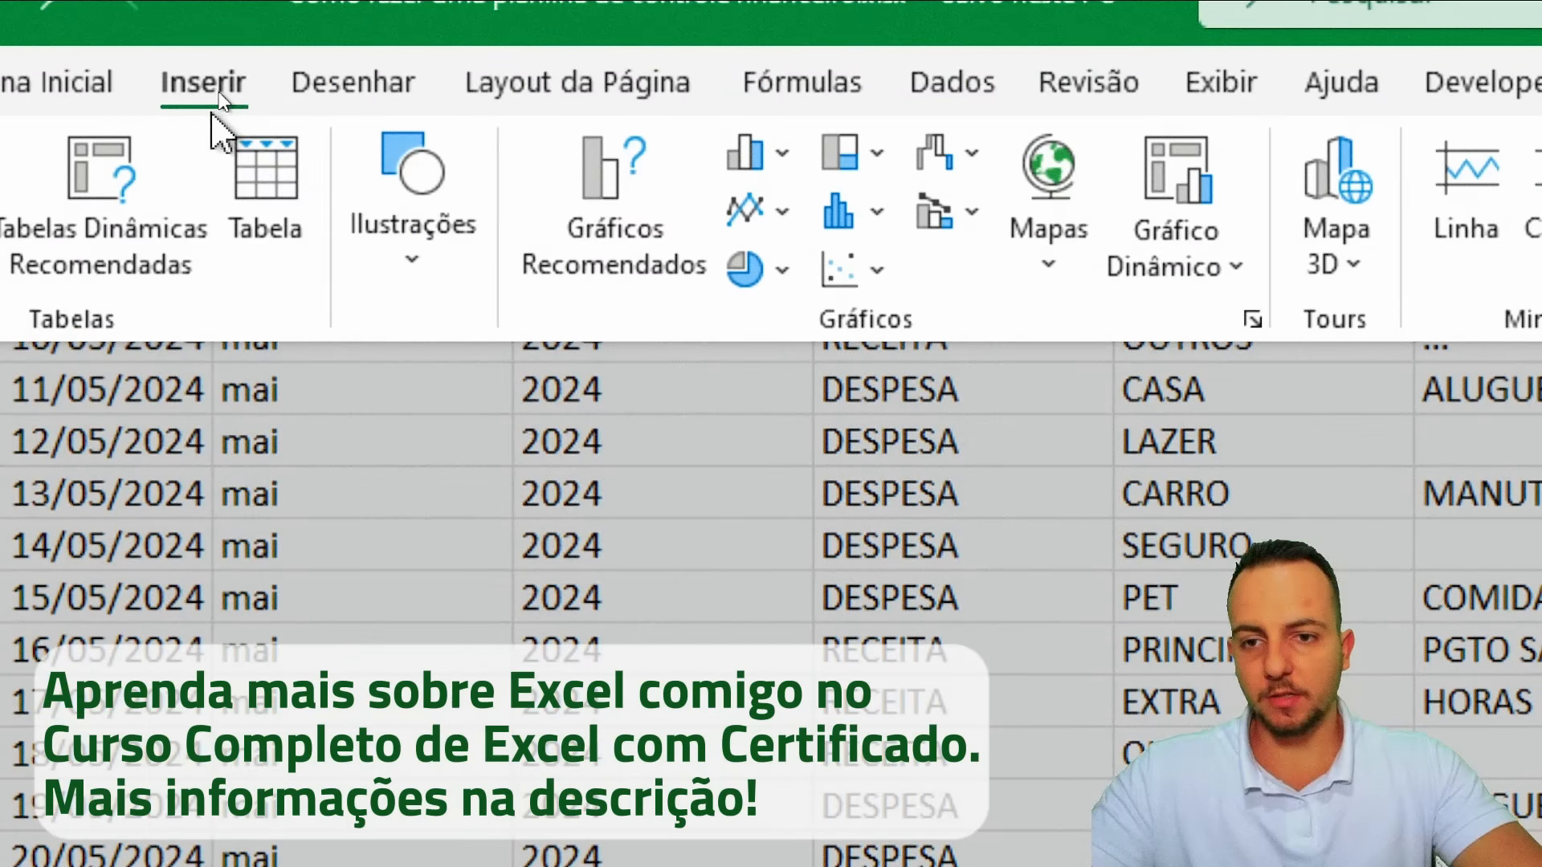
left_click(260, 138)
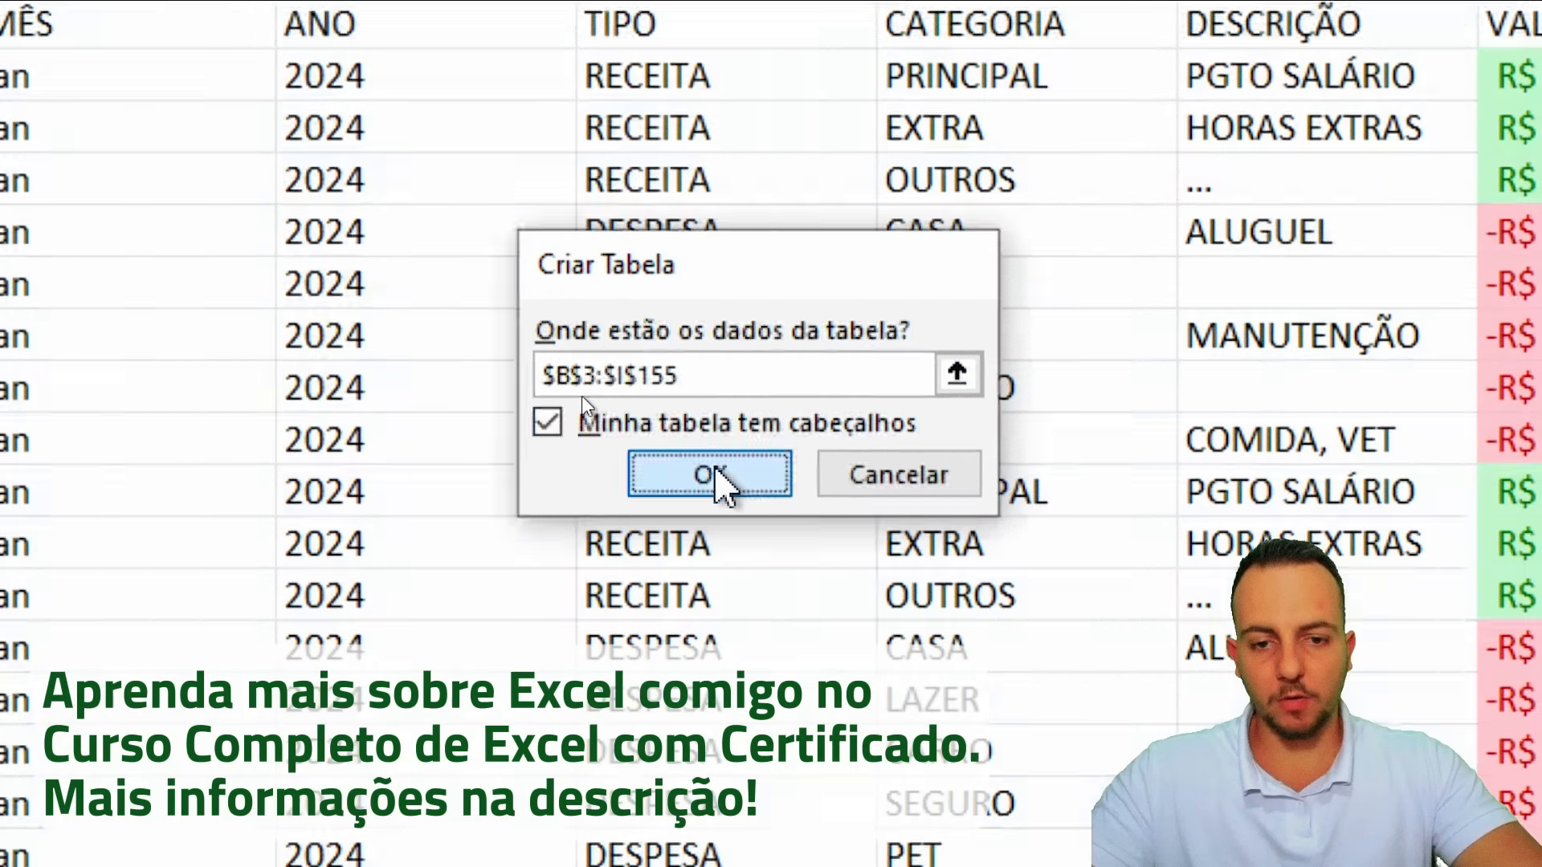
left_click(715, 476)
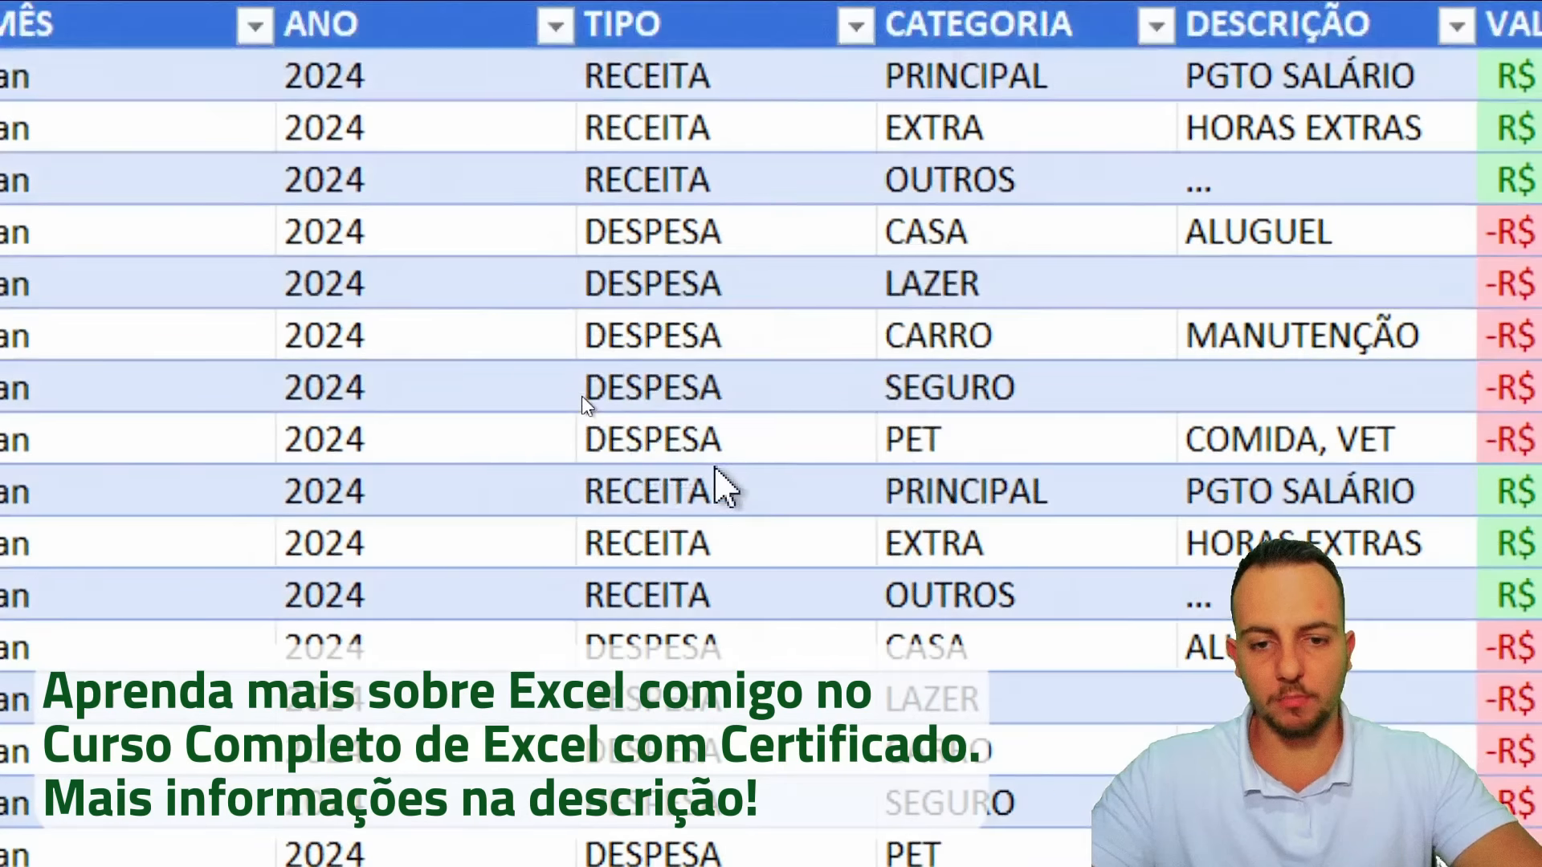
left_click(572, 415)
Enter the date 31/05/2024 in B156, directly below the last table row, to test the table's automatic expansion
left_click_drag(1529, 245, 1530, 228)
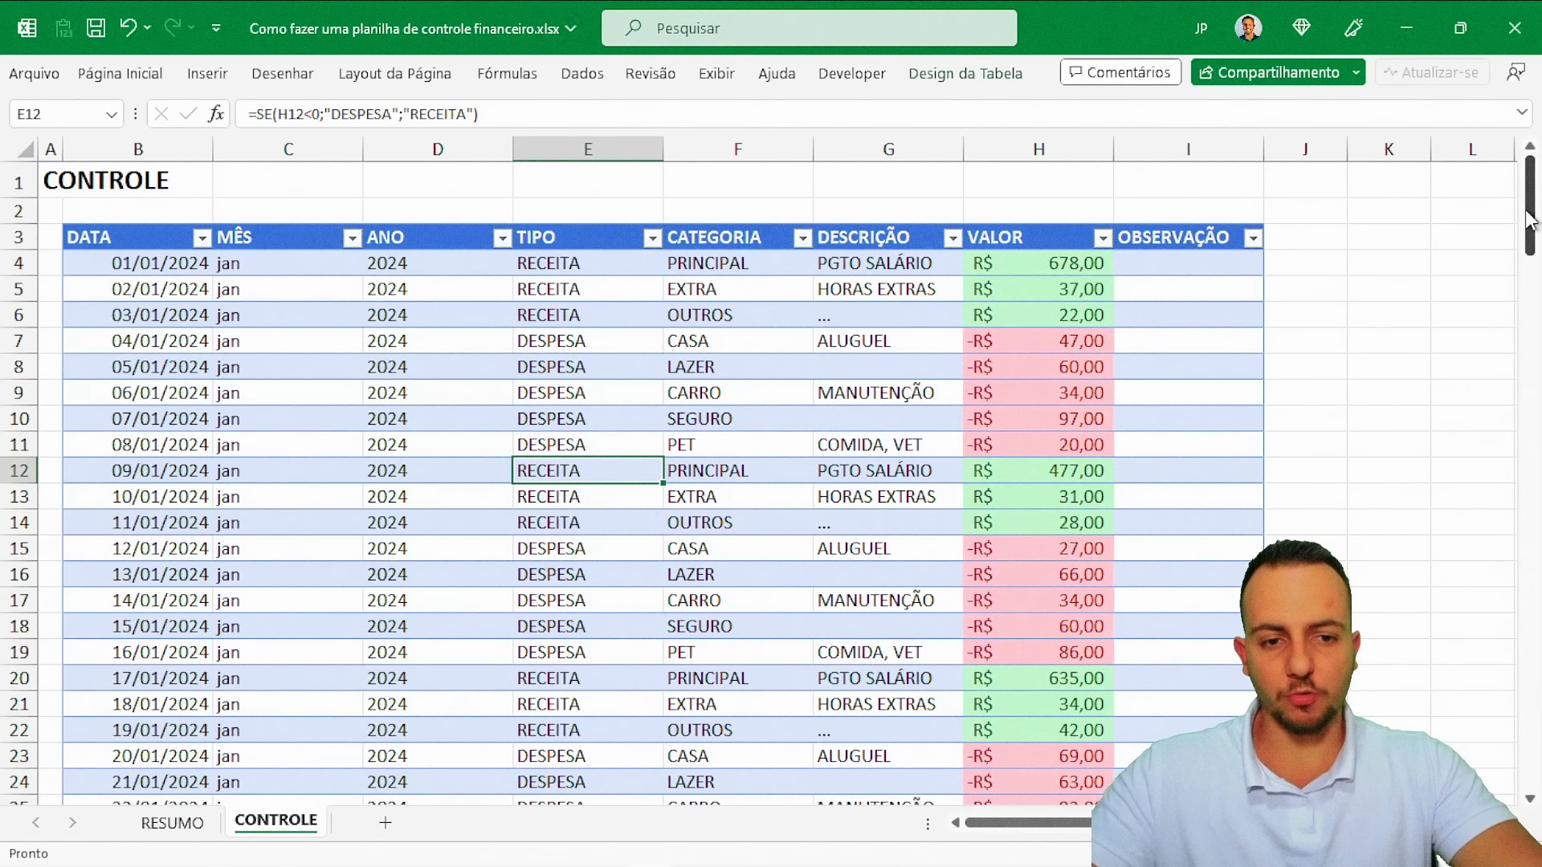
left_click_drag(1529, 221, 1538, 755)
left_click(183, 763)
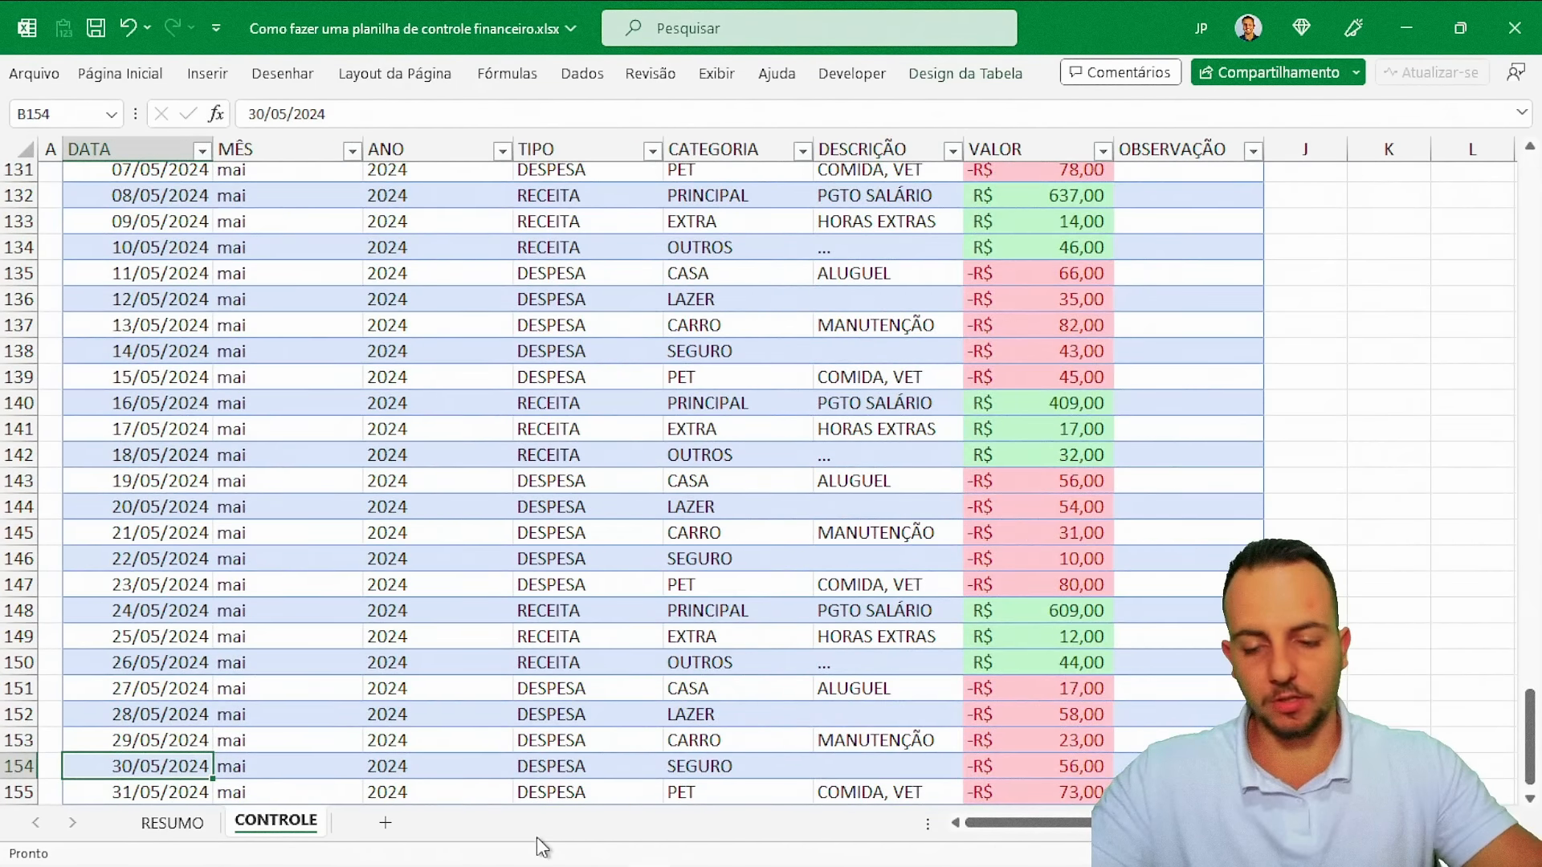
key("Down")
key("Down")
key("Down")
key("Down")
key("Down")
key("Down")
key("Down")
key("Down")
key("Down")
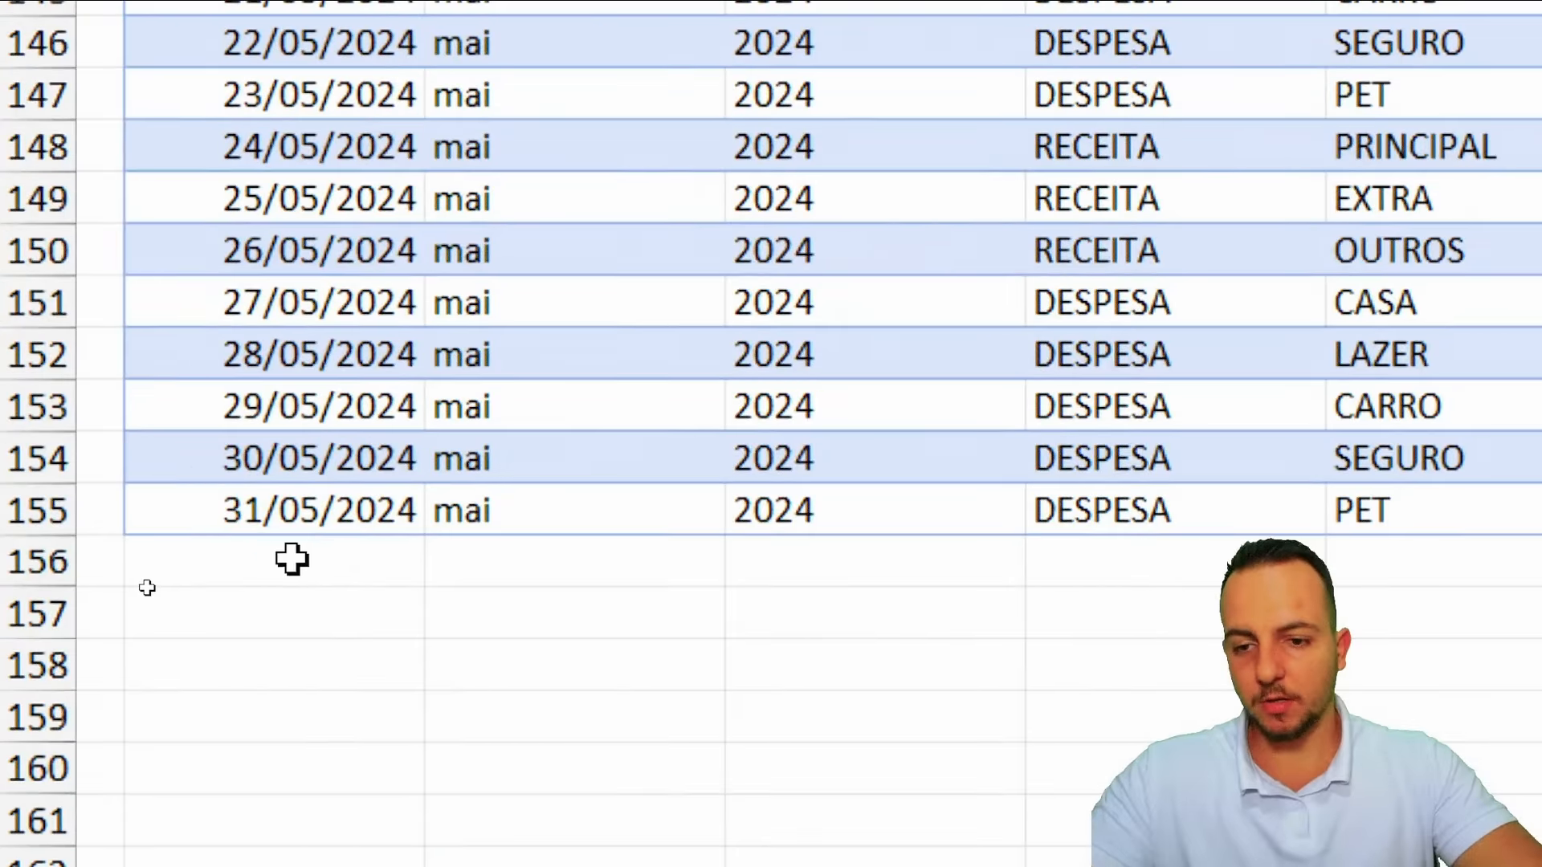
left_click(147, 590)
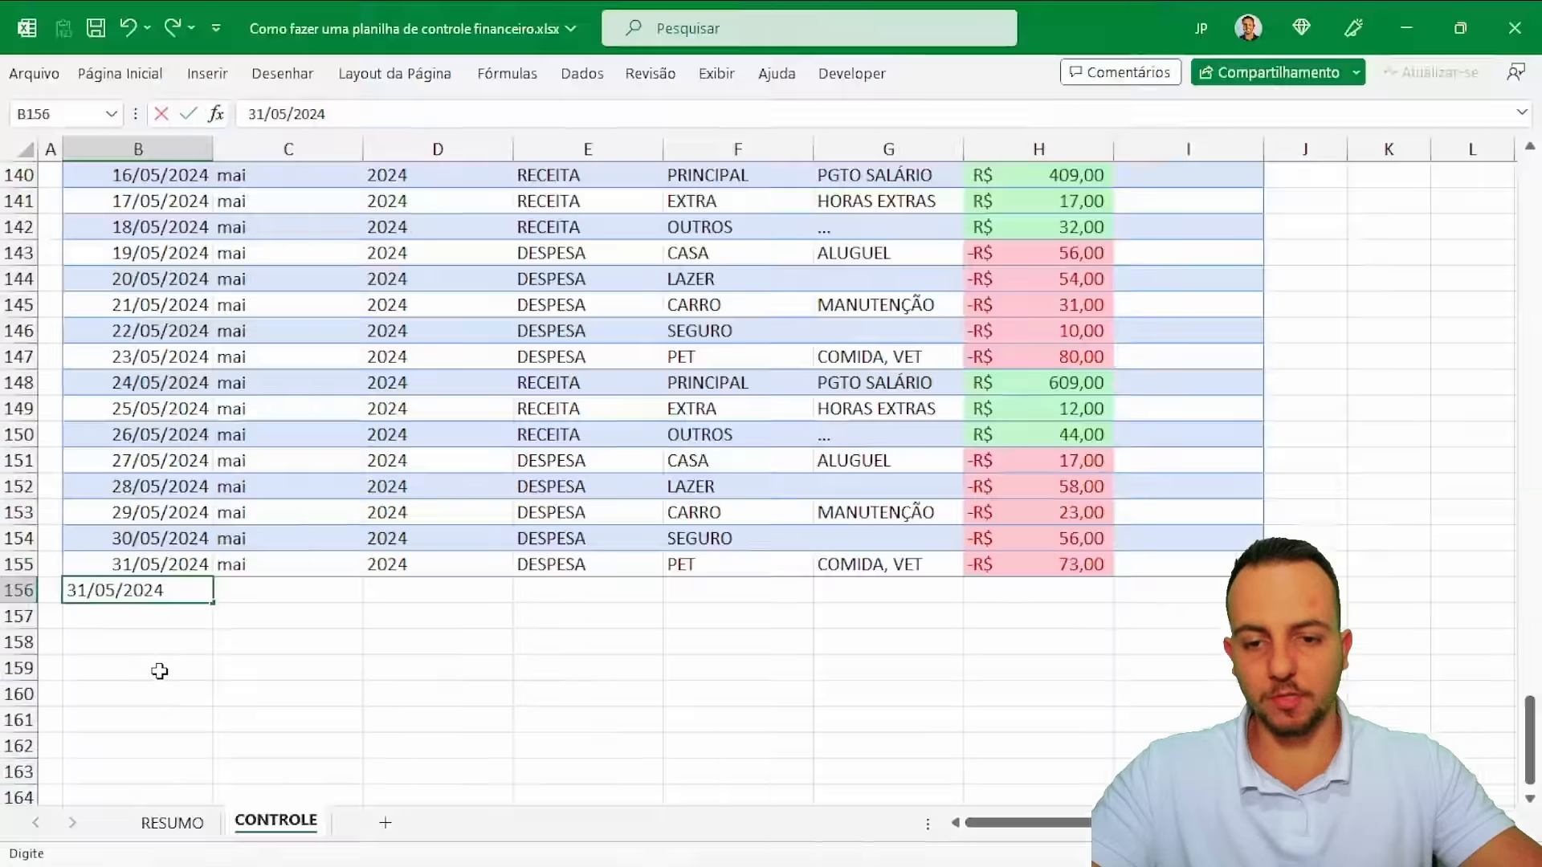
key("Return")
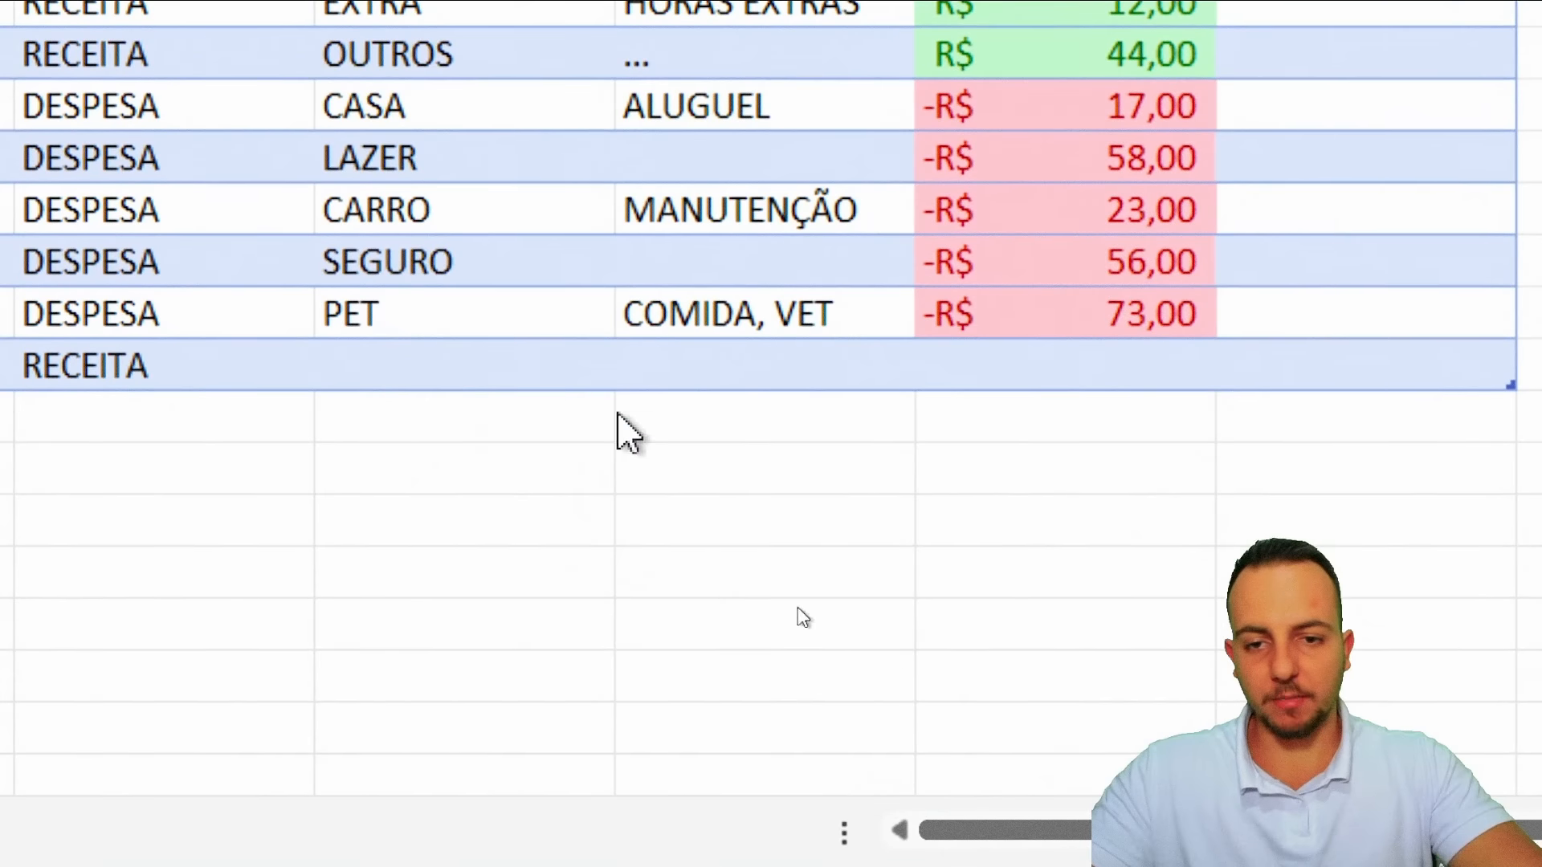
Check the CATEGORIA options in F156 and enter 50 as the VALOR in H156
left_click(582, 444)
left_click(661, 454)
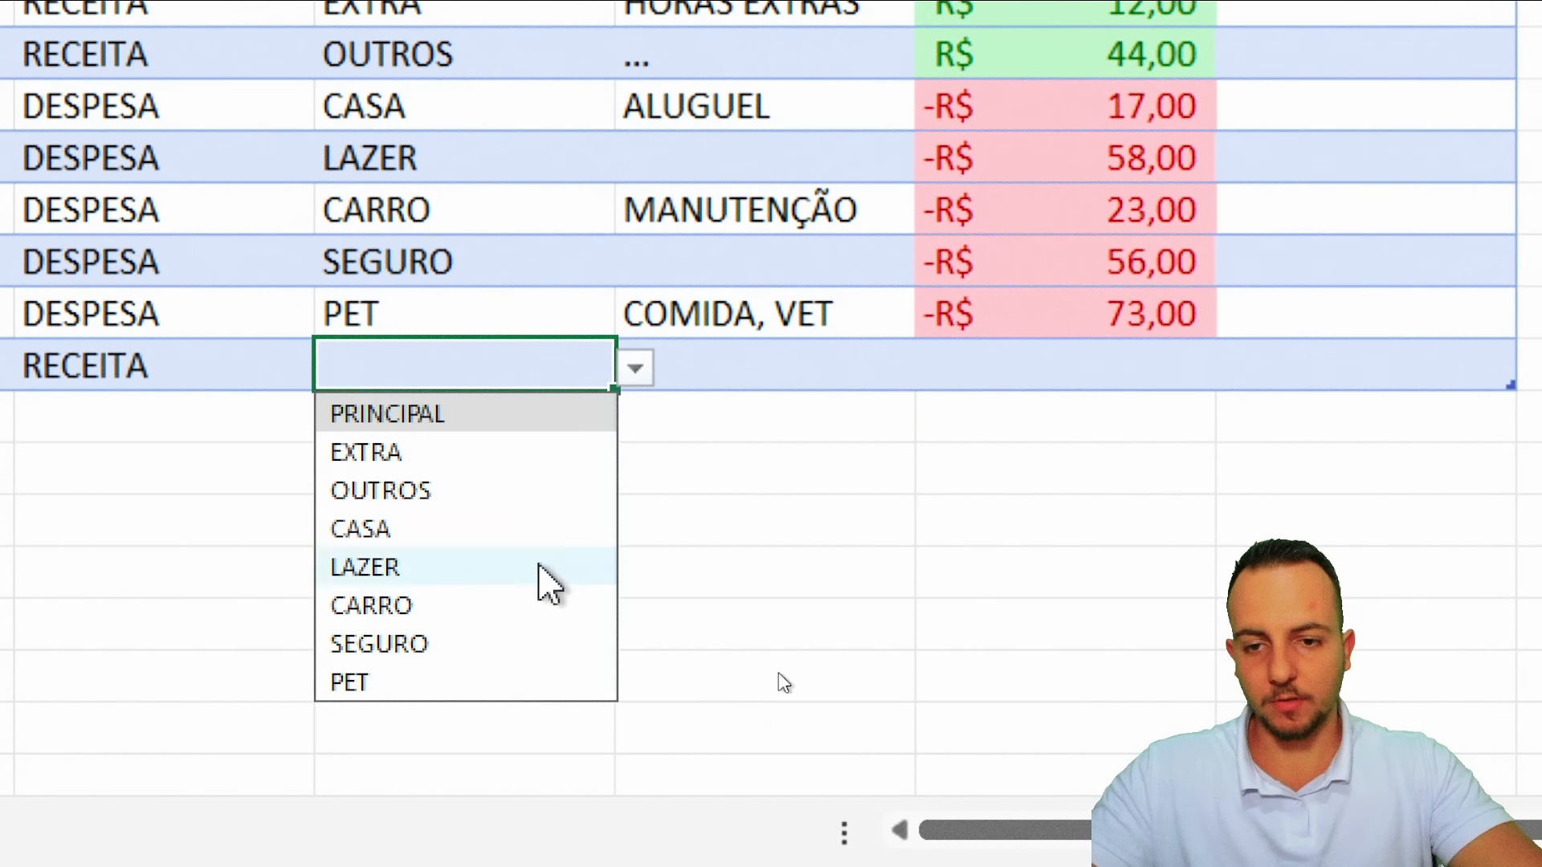
key("Escape")
left_click(1104, 369)
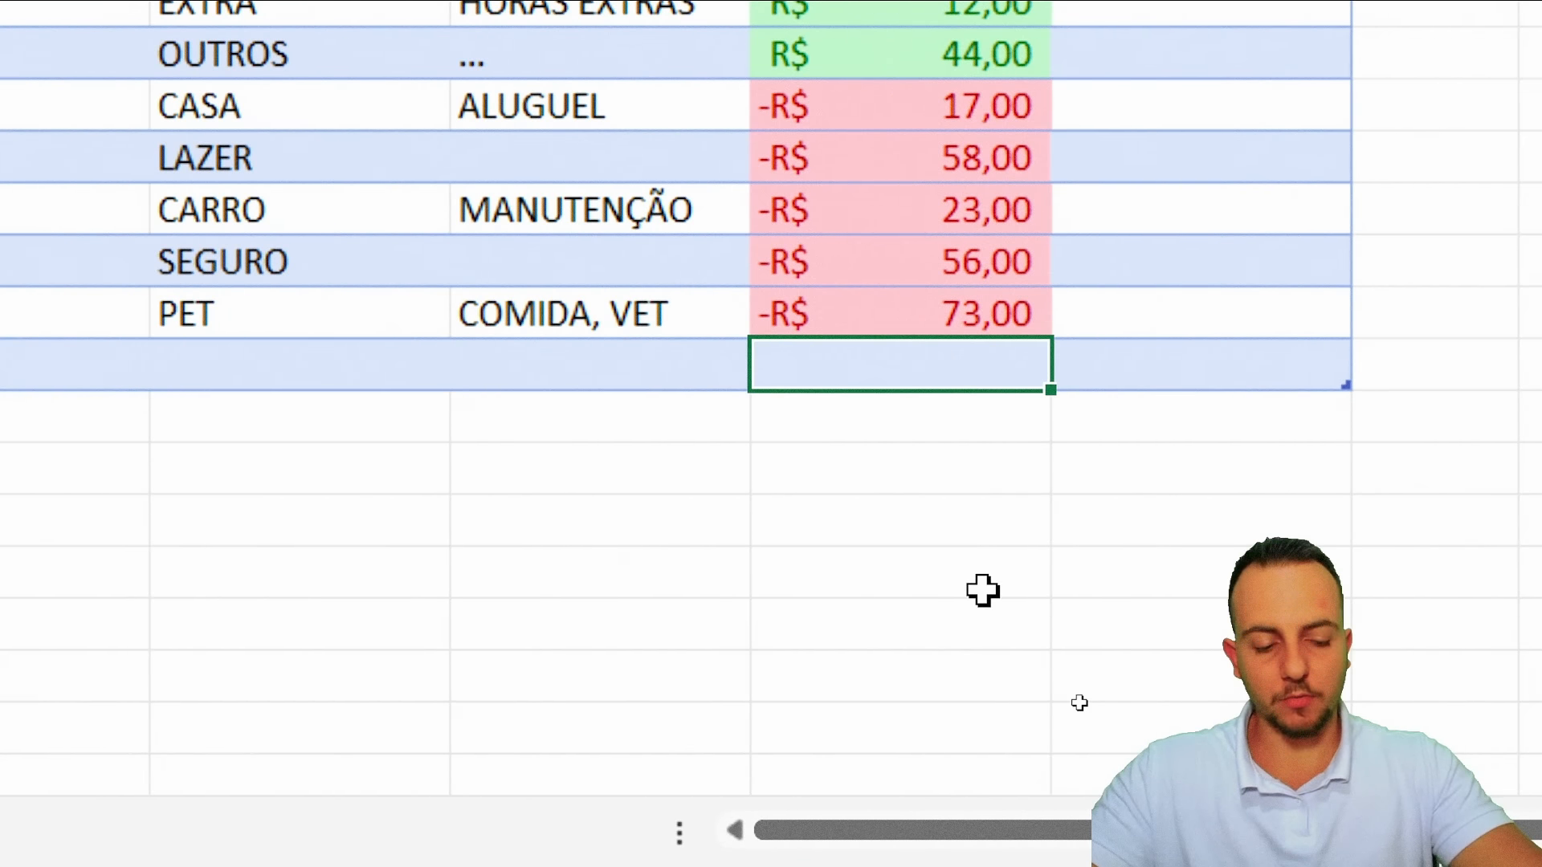
type("5")
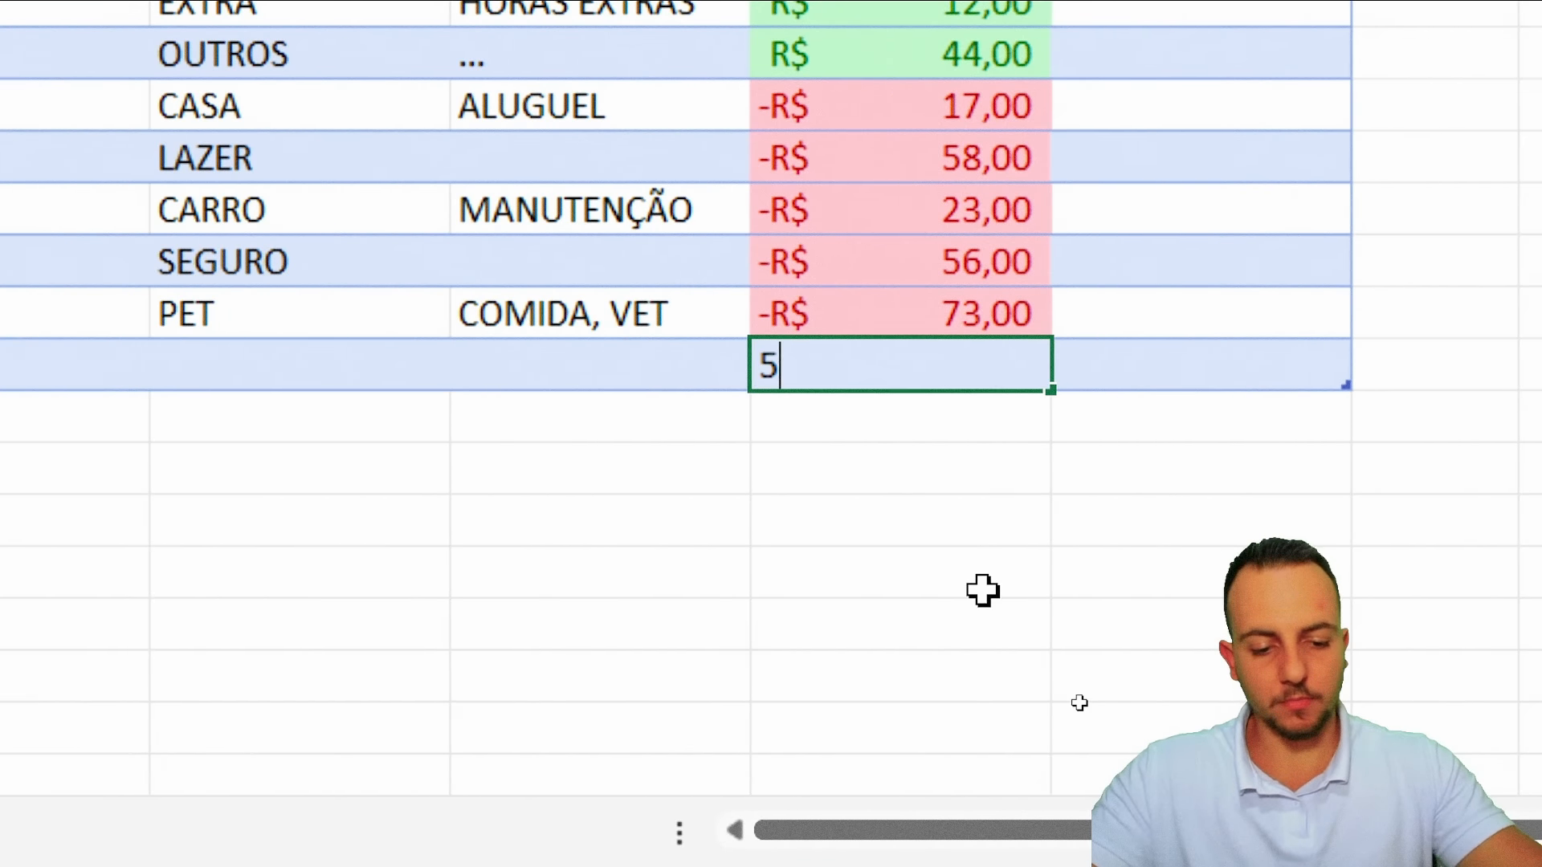
type("0")
key("Return")
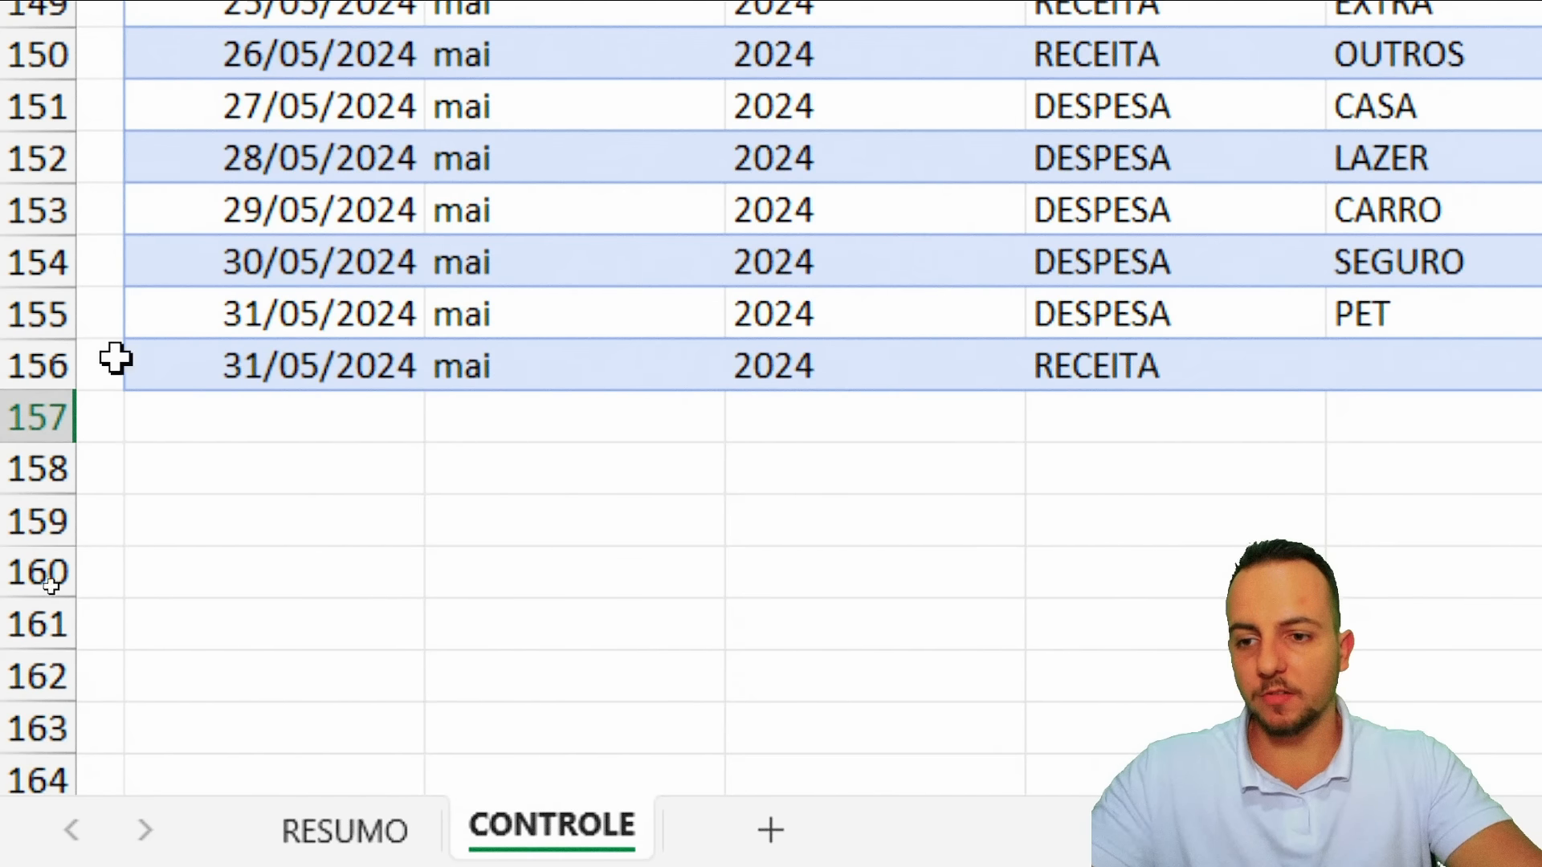
Delete the test row 156 from the CONTROLE sheet
left_click(42, 364)
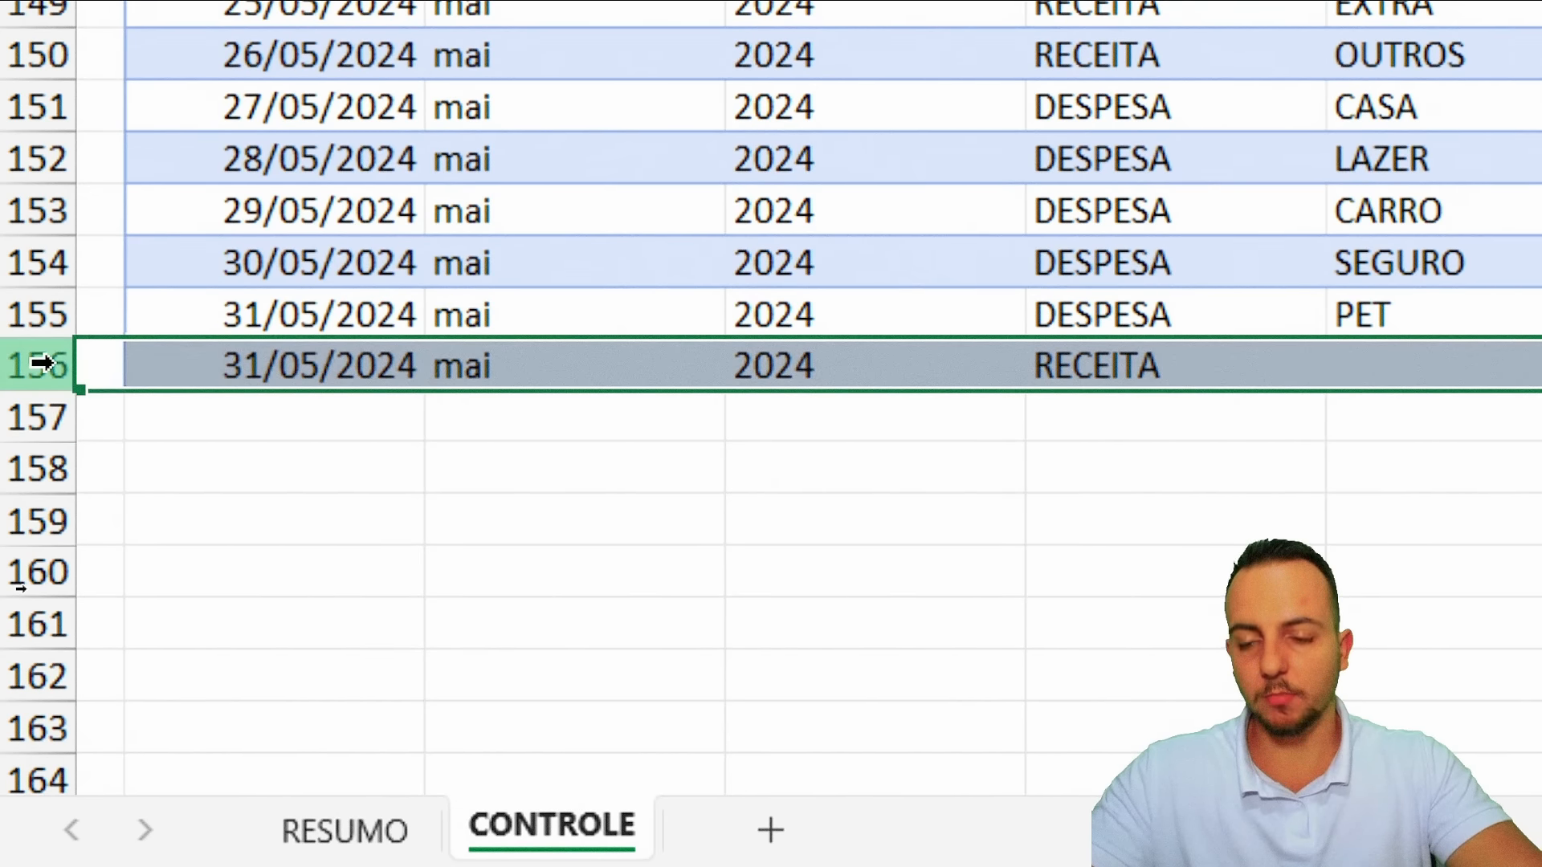
right_click(42, 364)
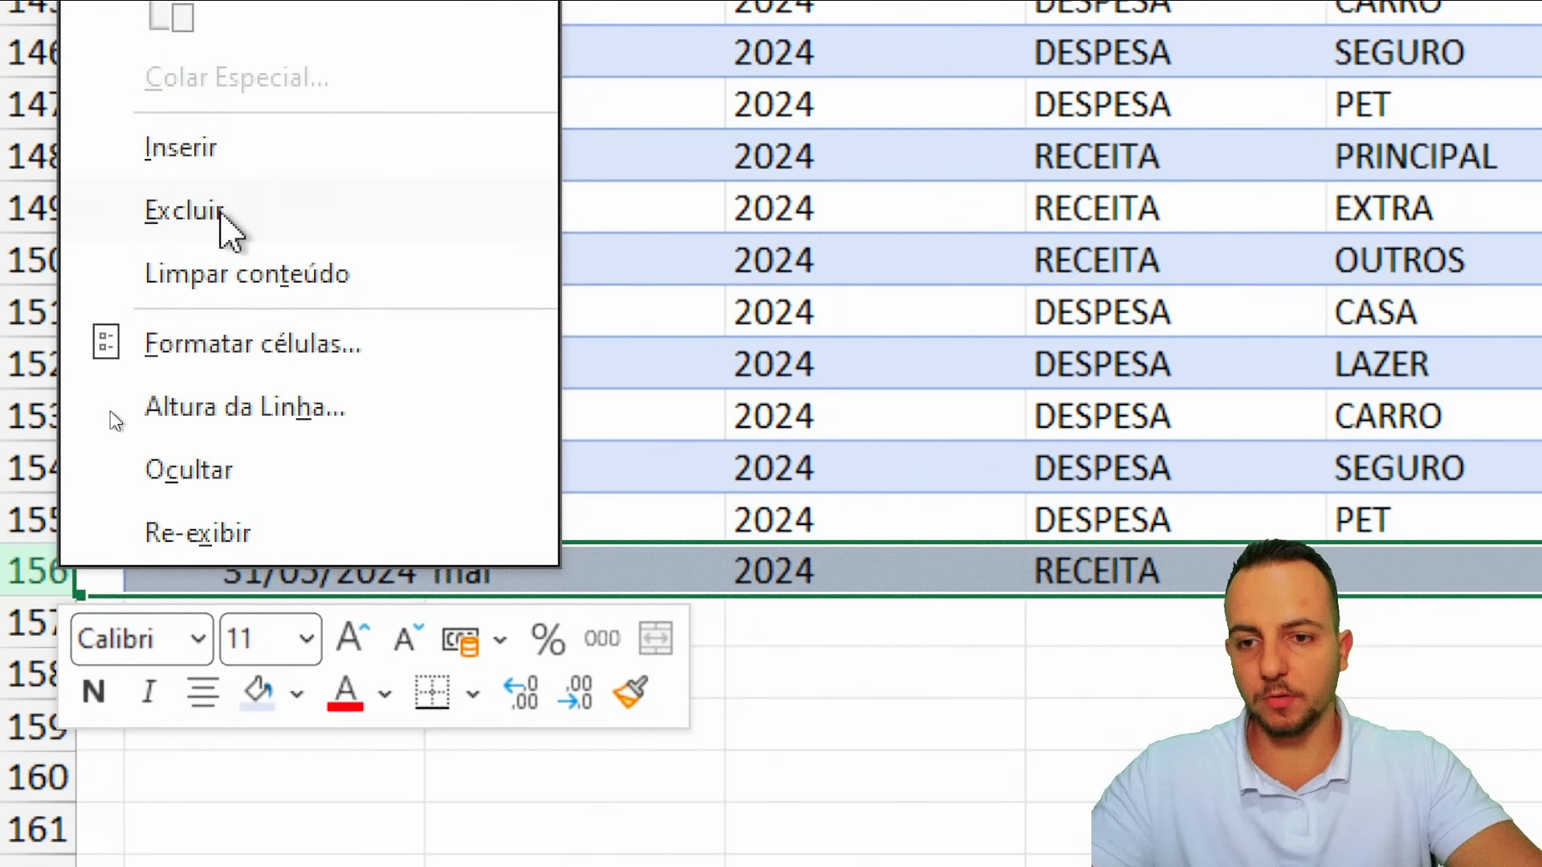
left_click(221, 213)
left_click(333, 310)
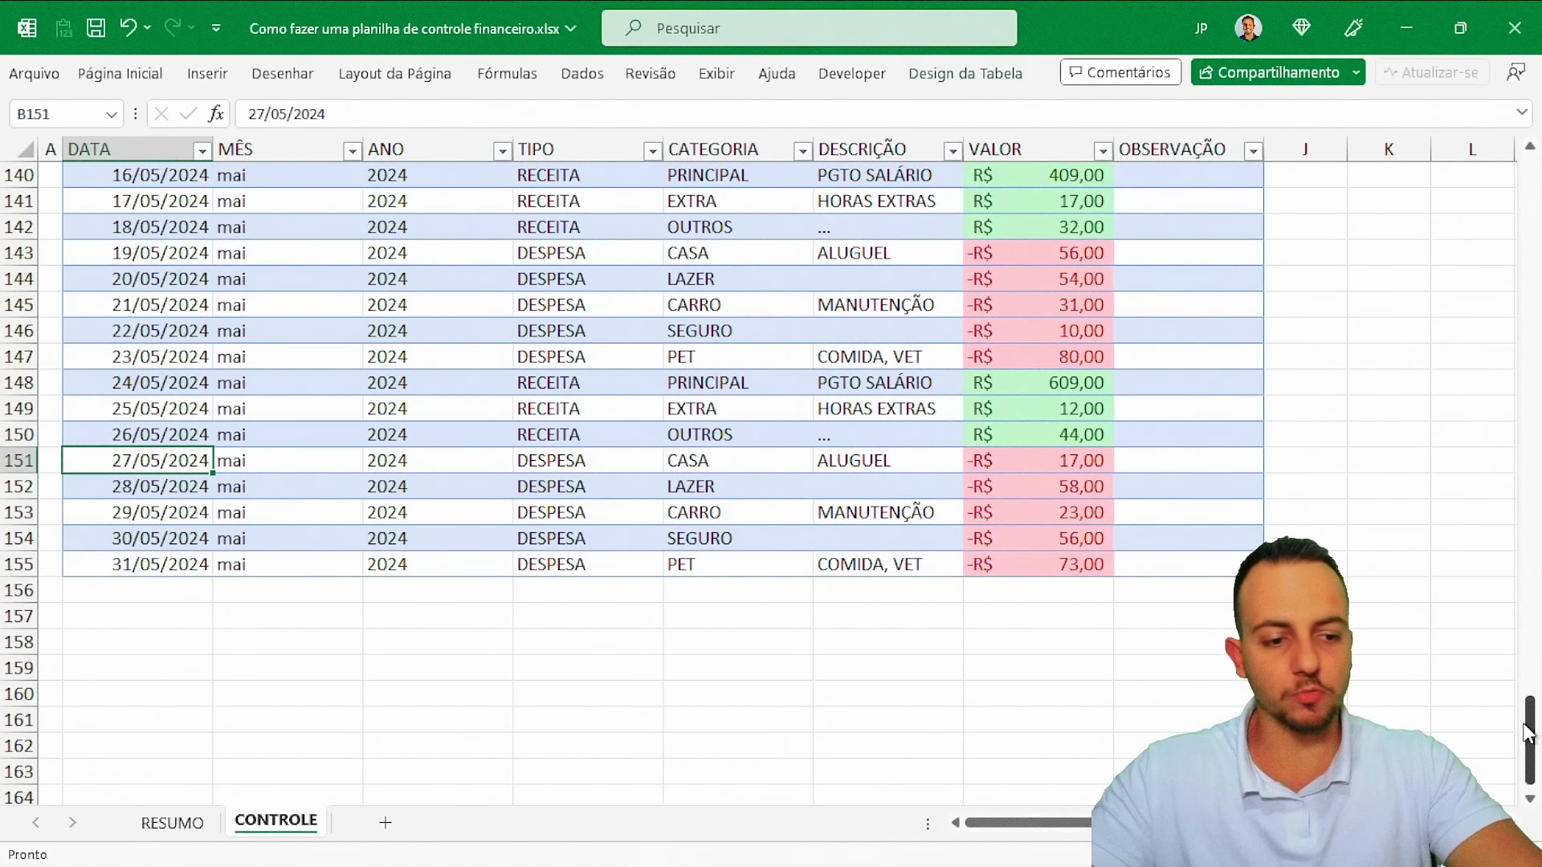
Middle-align the contents of the whole CONTROLE table vertically, from the DATA header through the OBSERVAÇÃO column
scroll(1528, 732, "up", 20)
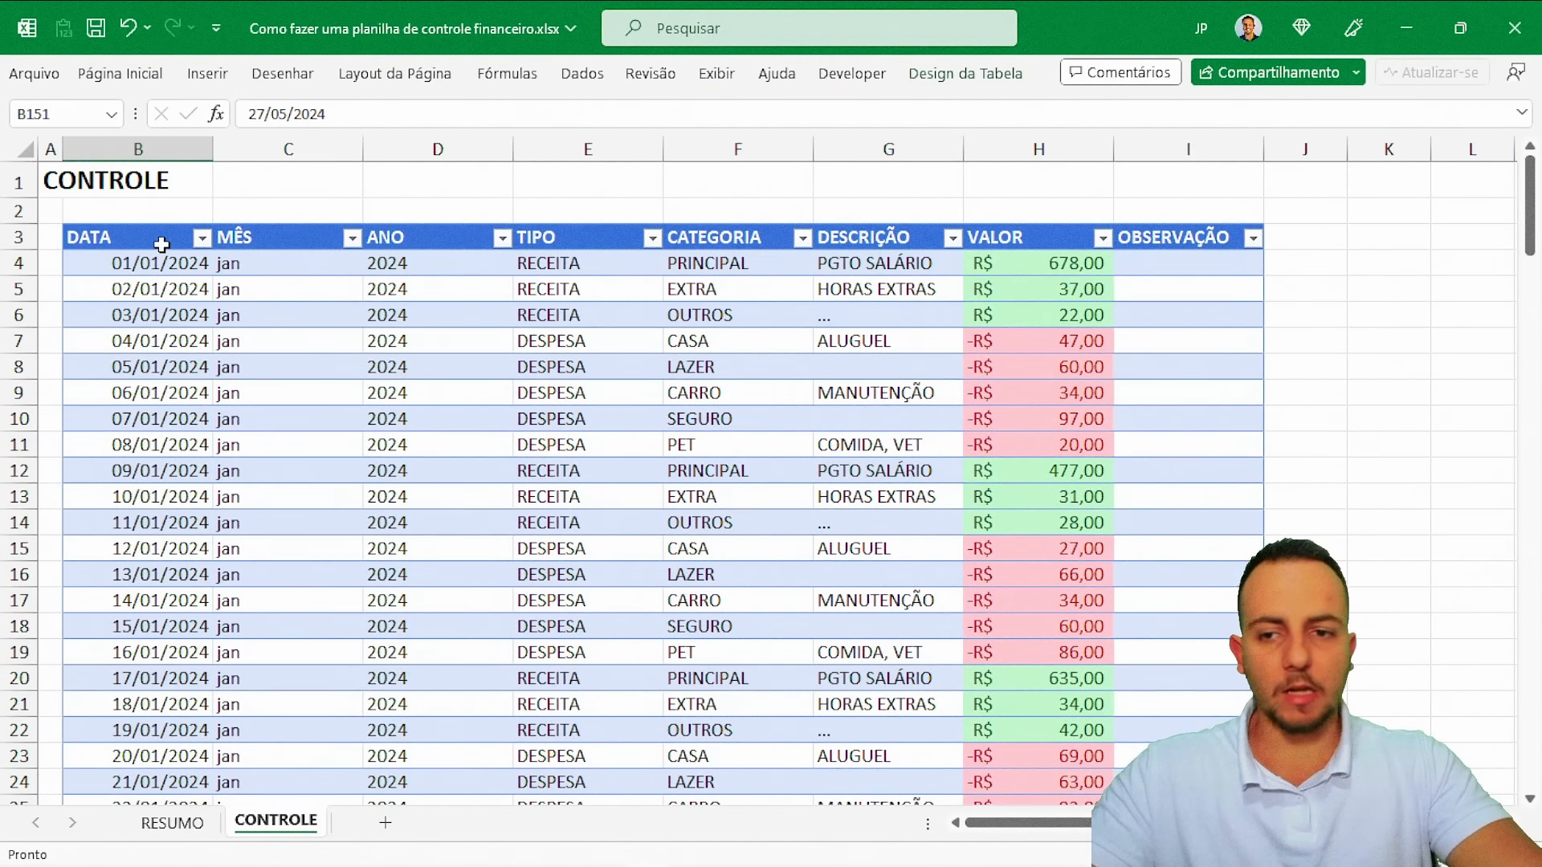
left_click_drag(149, 237, 1189, 747)
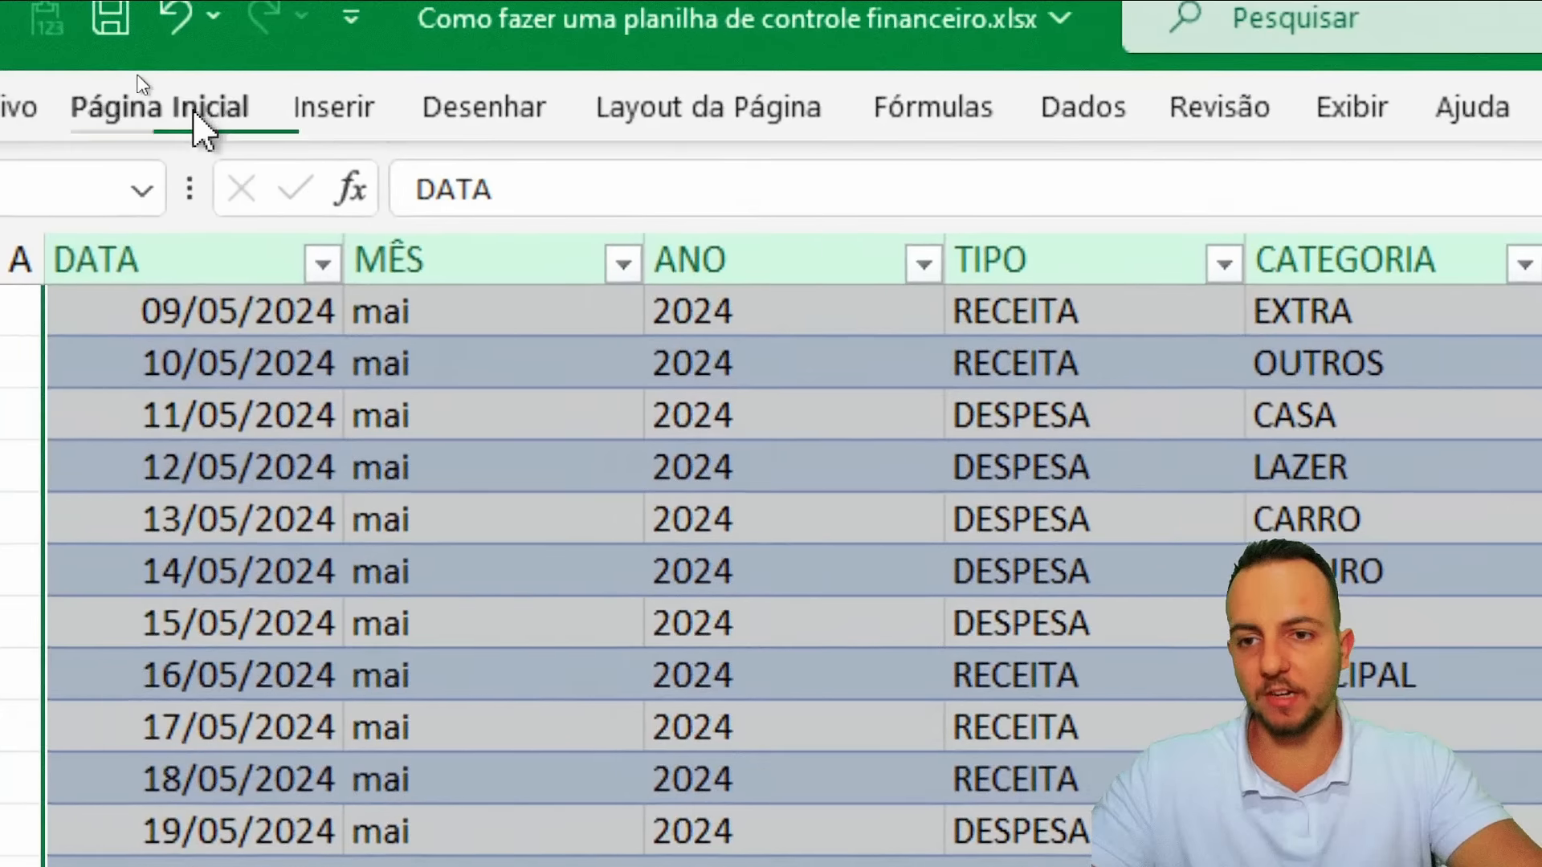
left_click(148, 77)
left_click(883, 194)
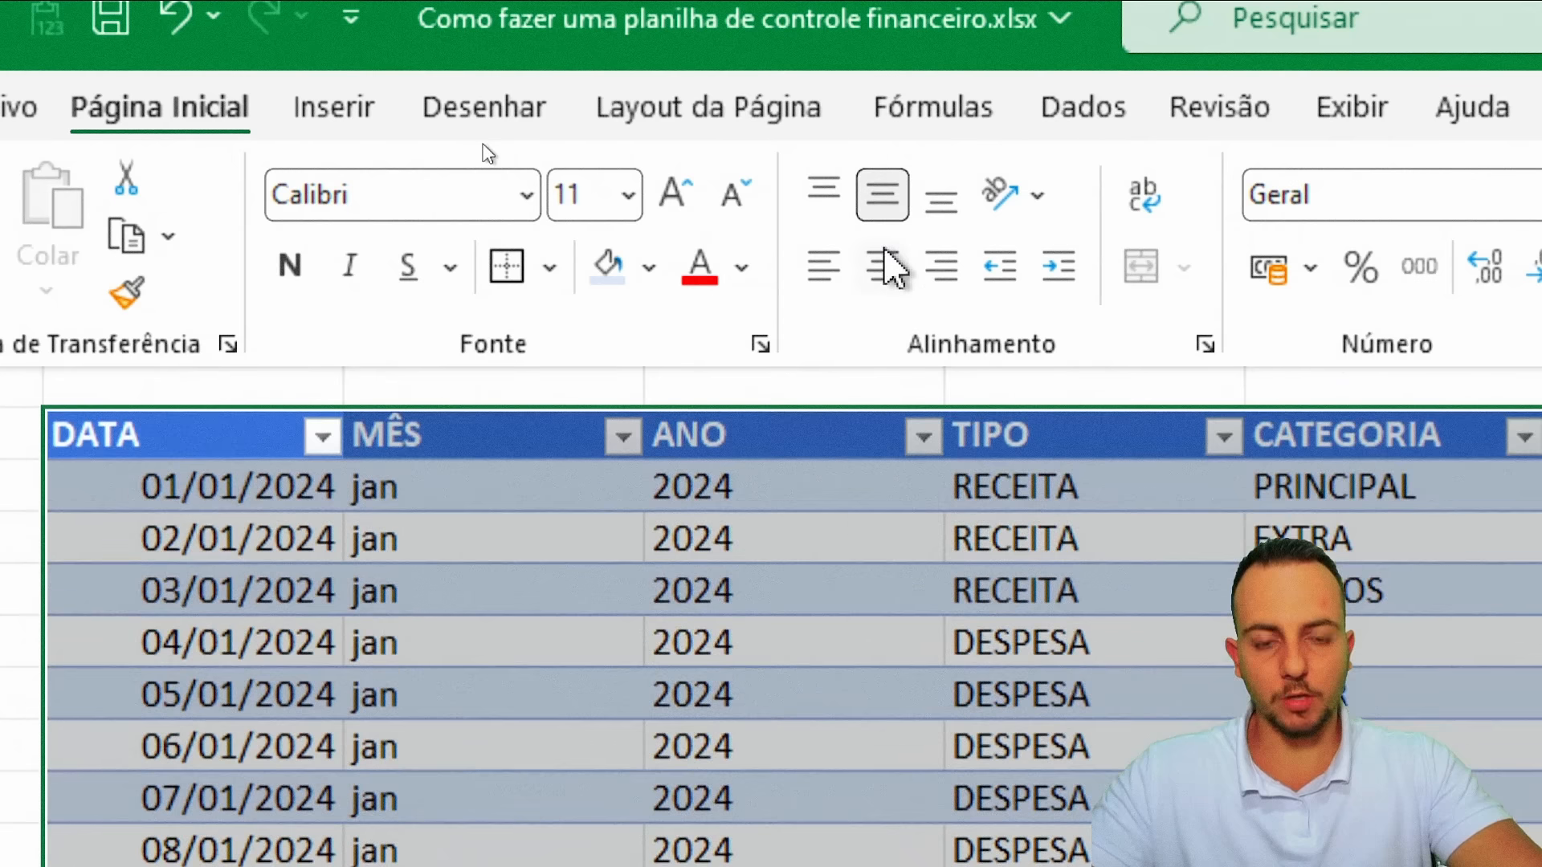
Centre the contents of the CONTROLE table horizontally and apply the light-blue banded style from the second row of the Média styles
left_click(883, 265)
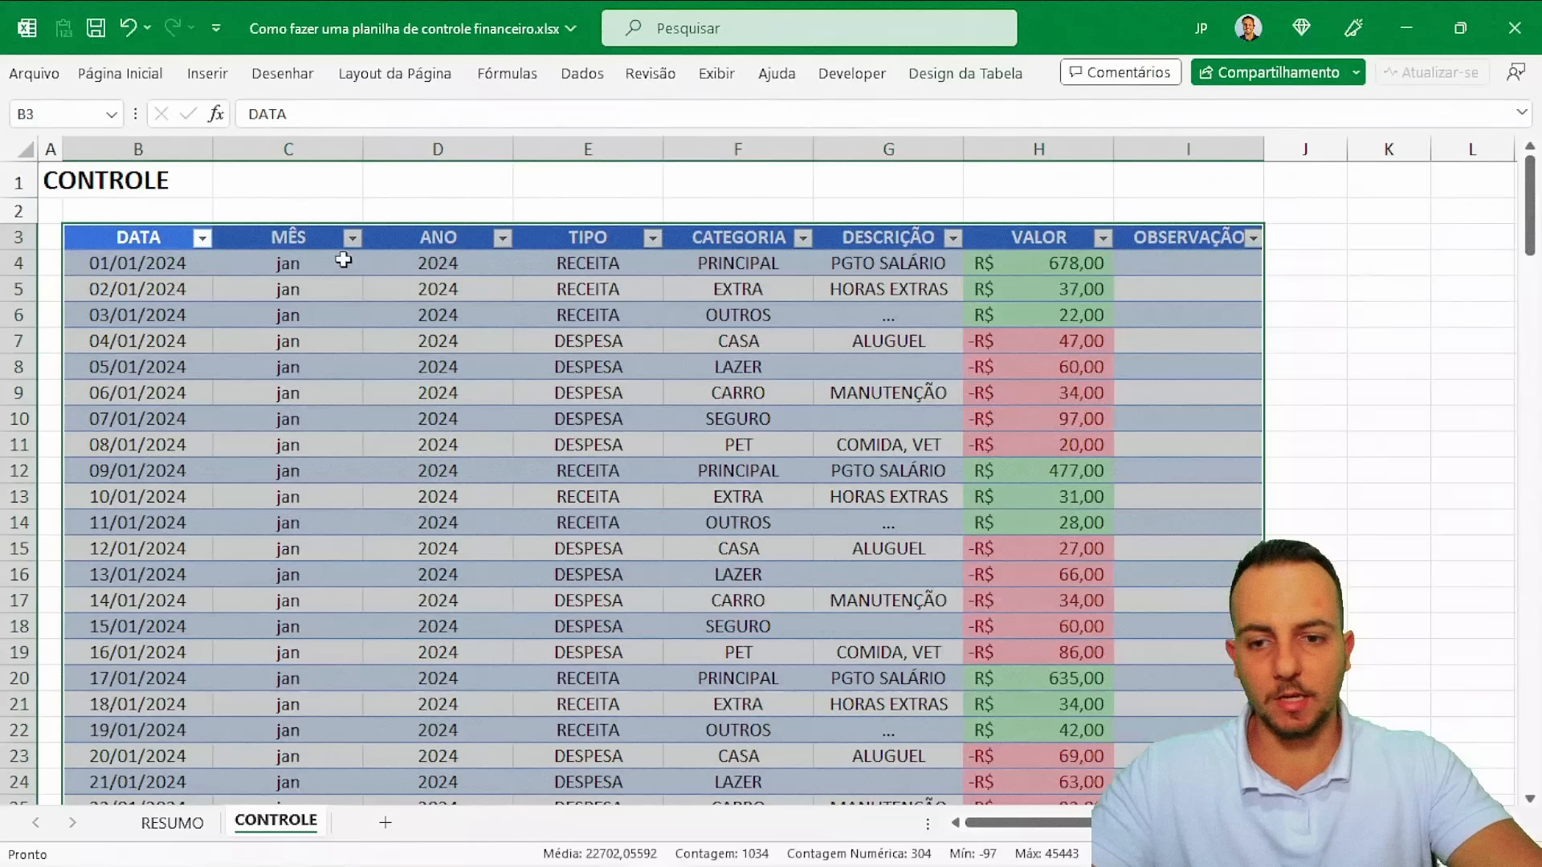
left_click(167, 238)
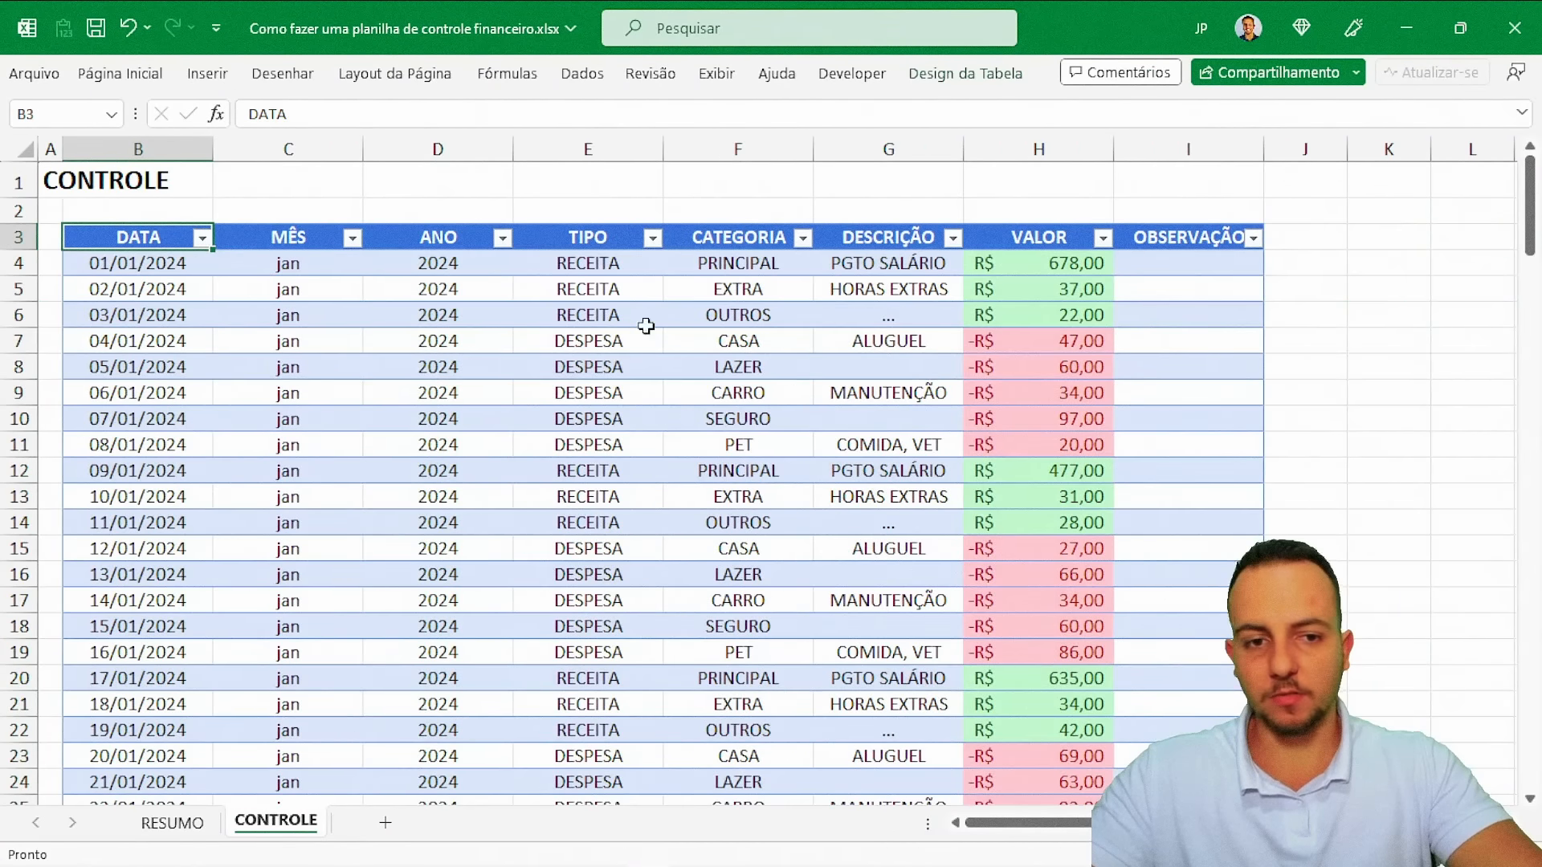
left_click(994, 86)
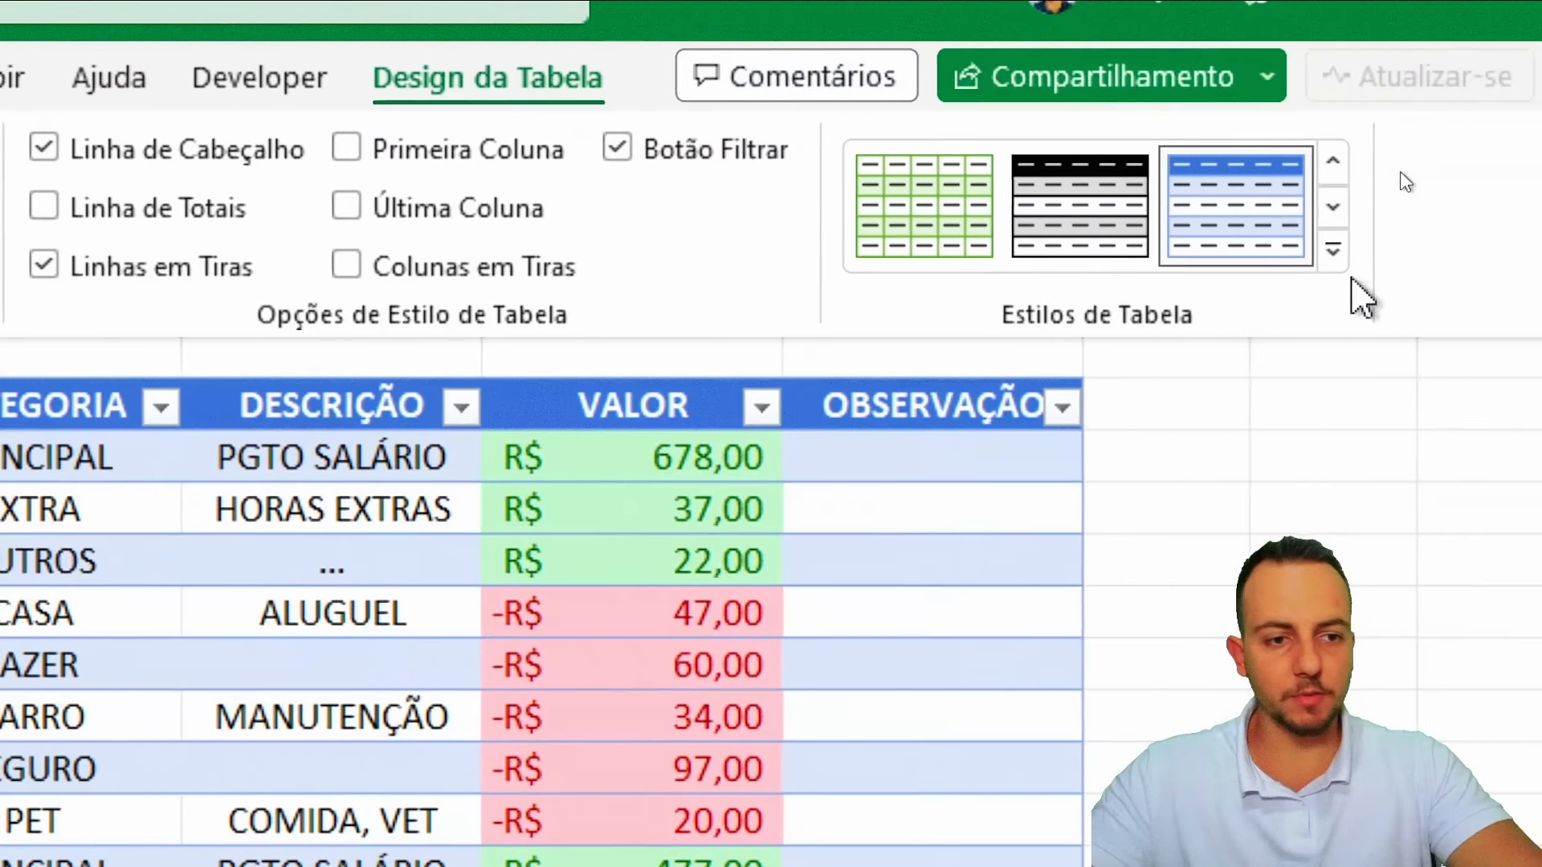
left_click(1465, 192)
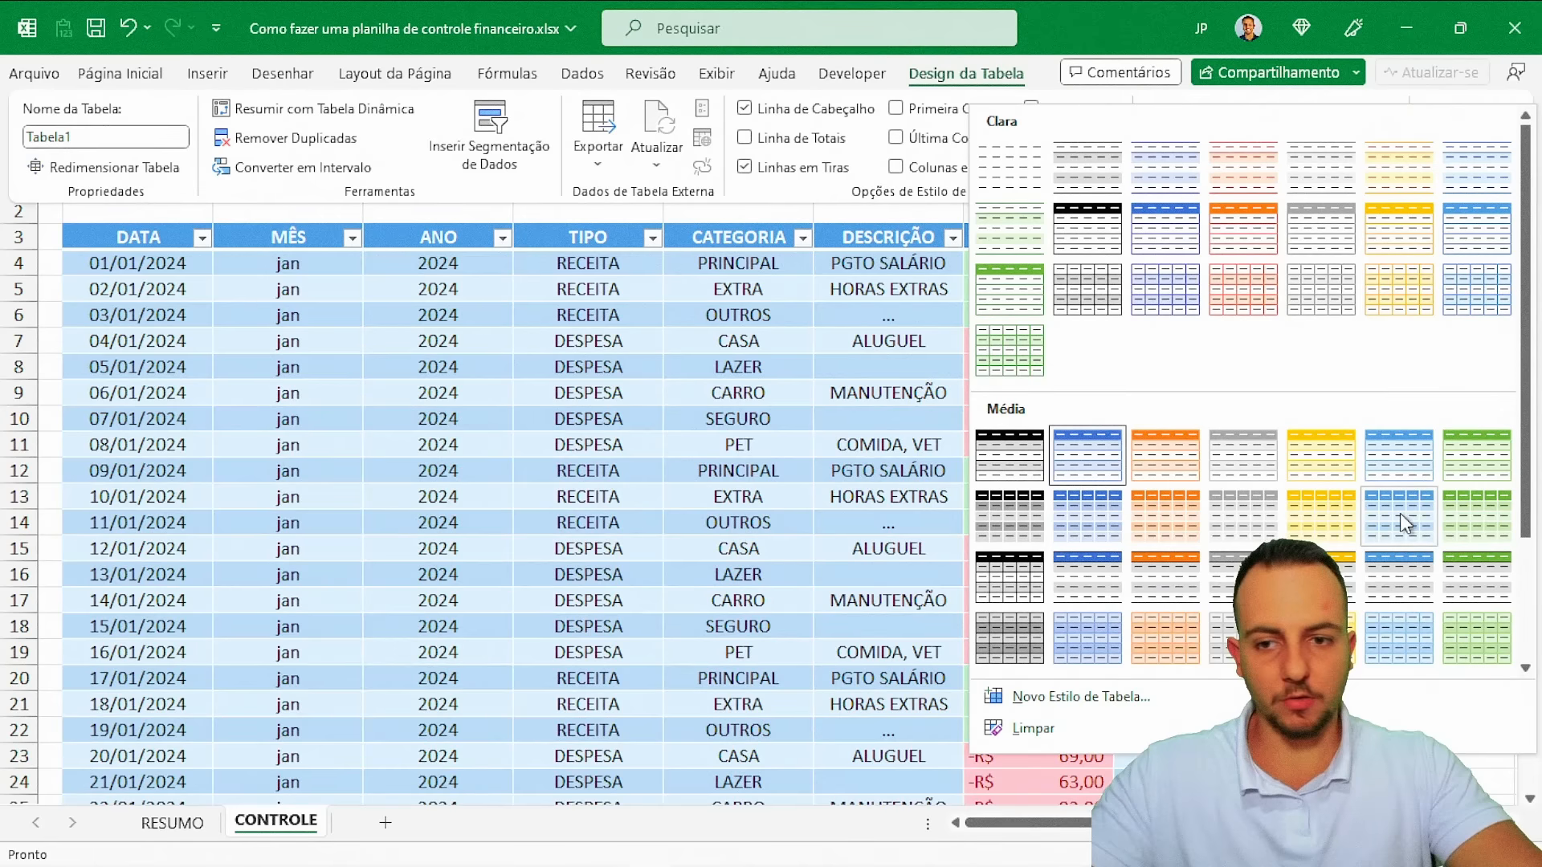
left_click(1400, 513)
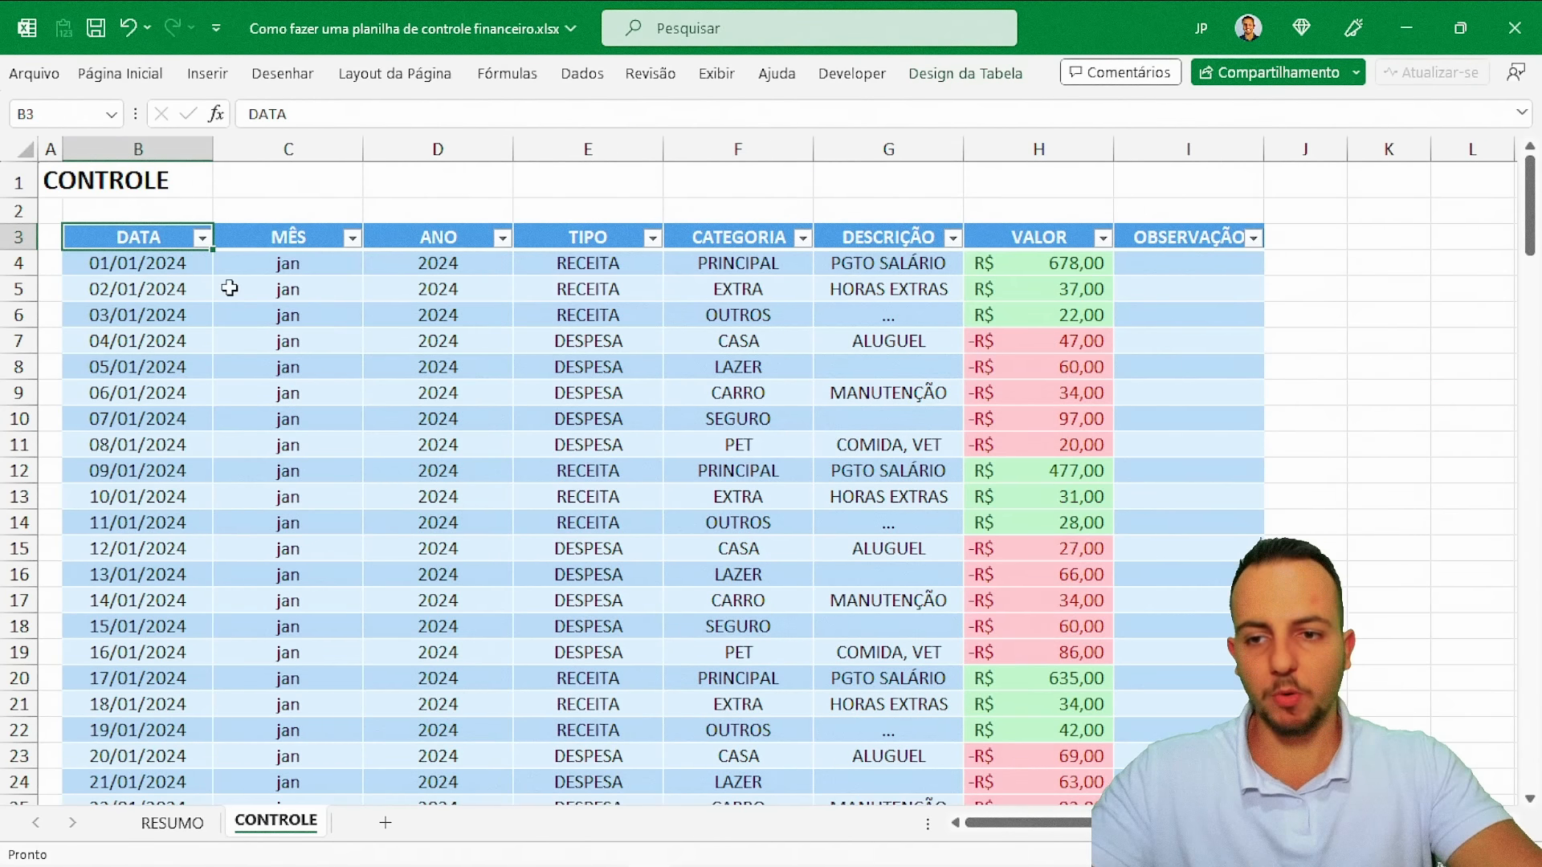
left_click(265, 297)
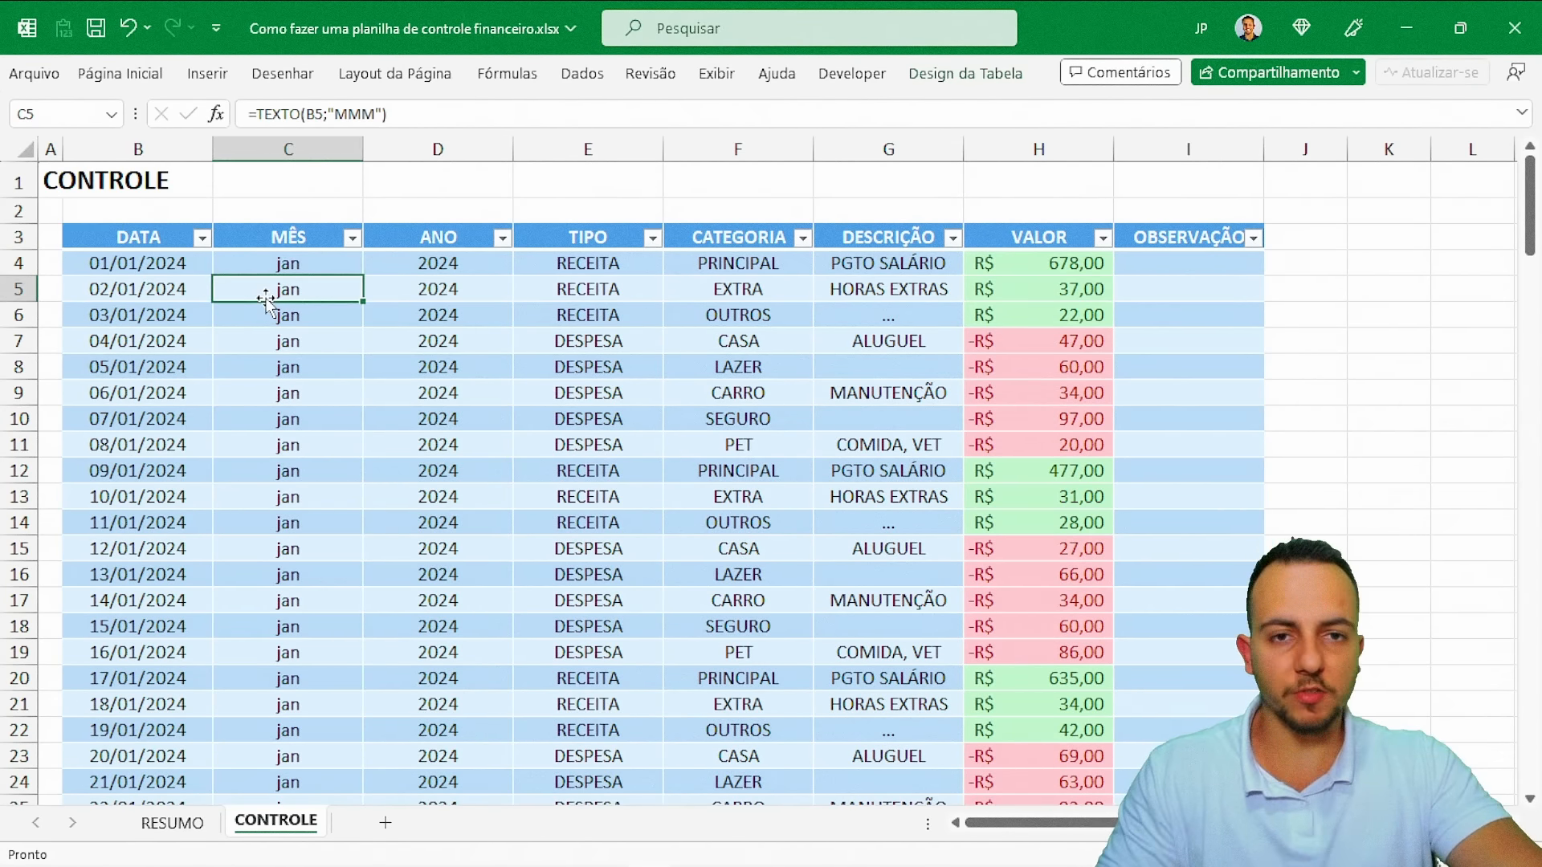
Filter the DATA column of the CONTROLE table to show only the January (janeiro) 2024 entries
left_click(176, 236)
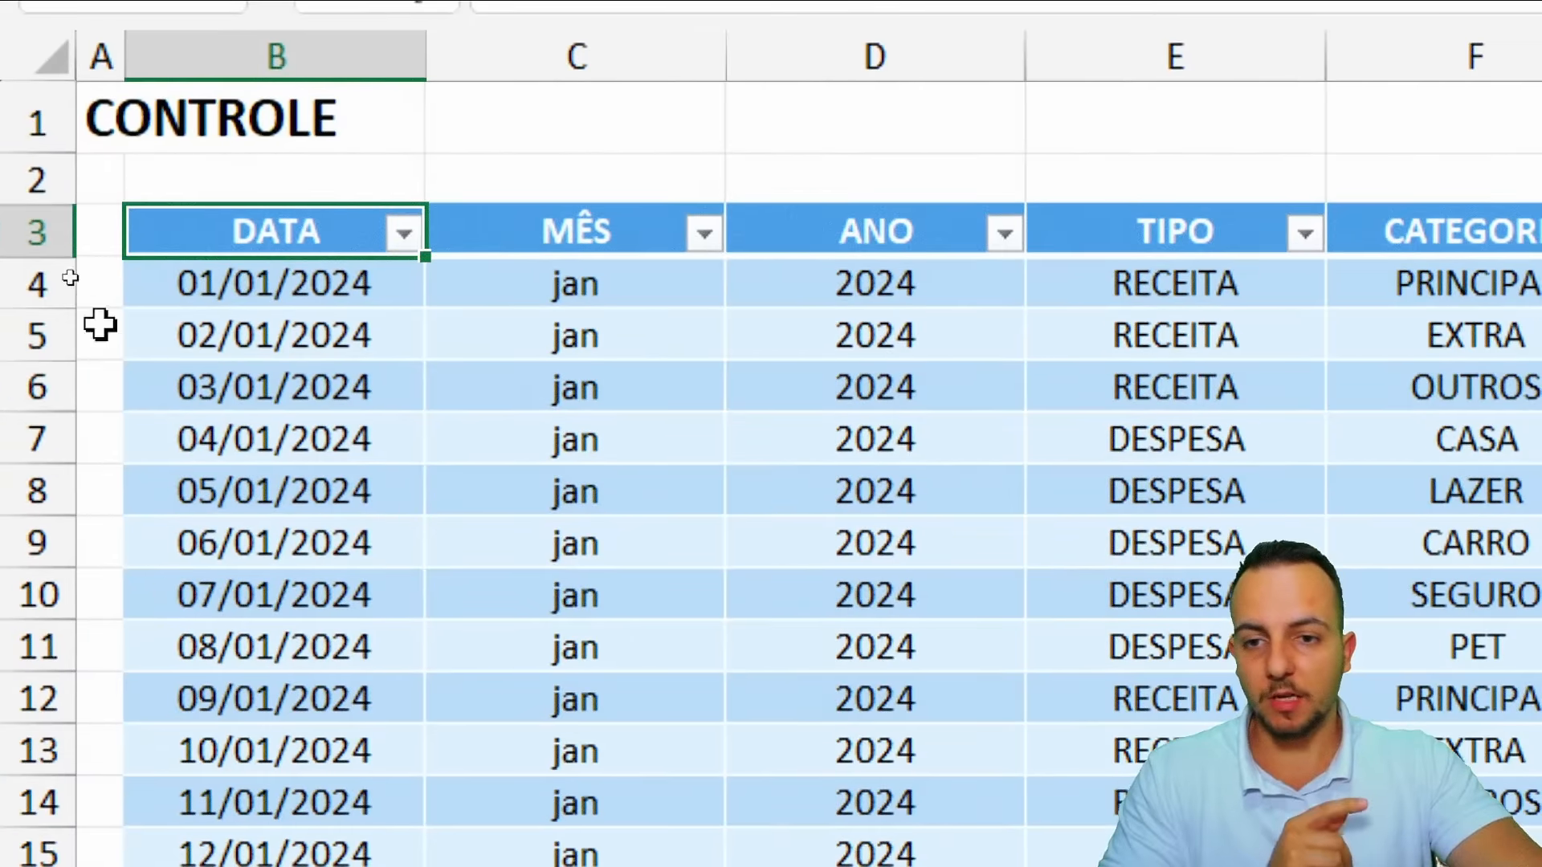
left_click(404, 234)
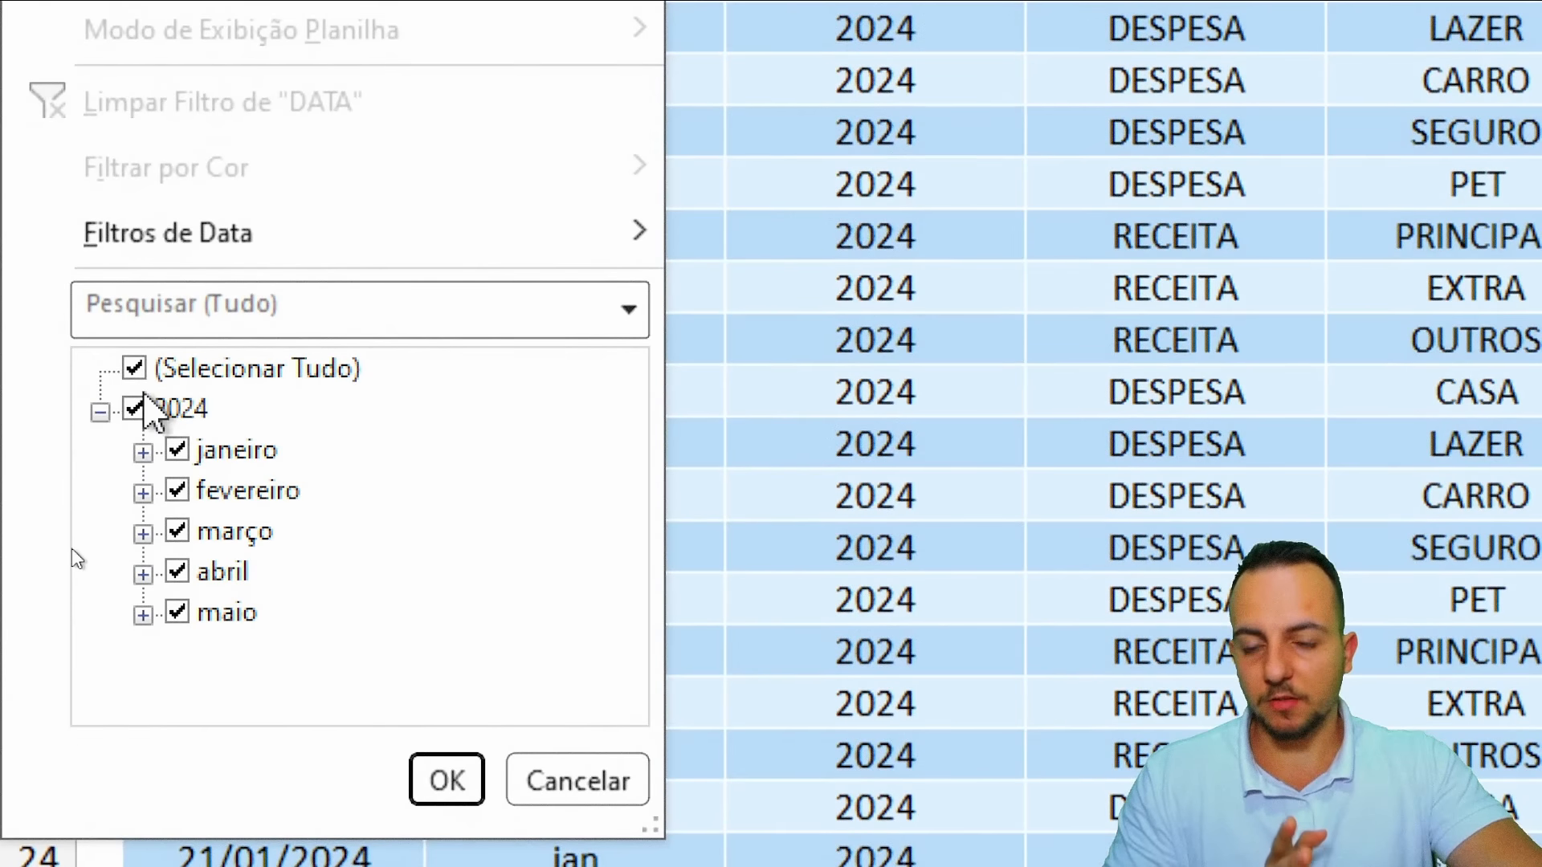
left_click(160, 408)
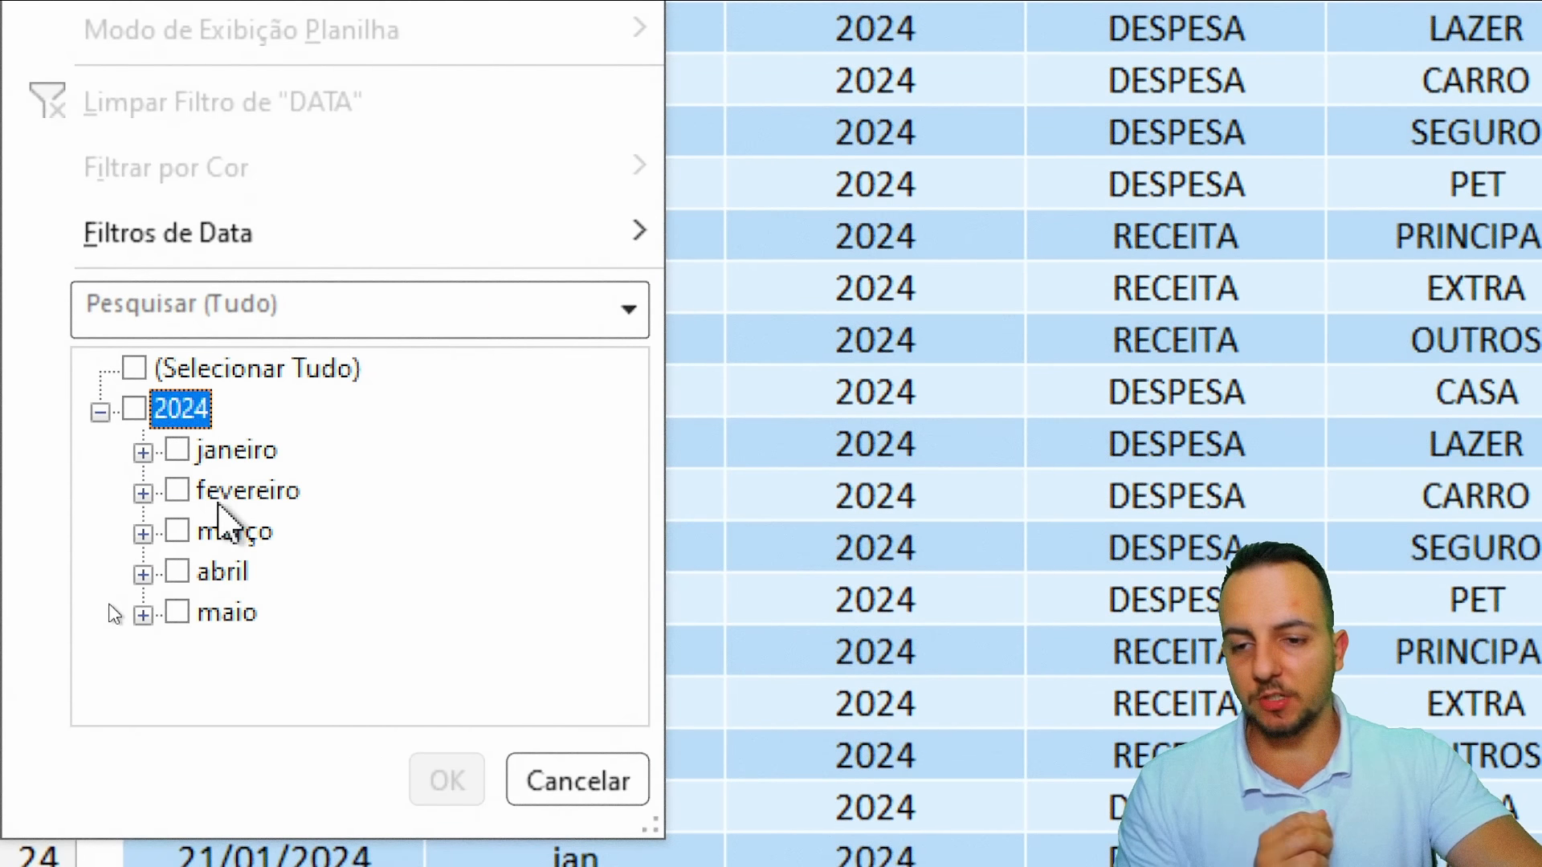
left_click(143, 452)
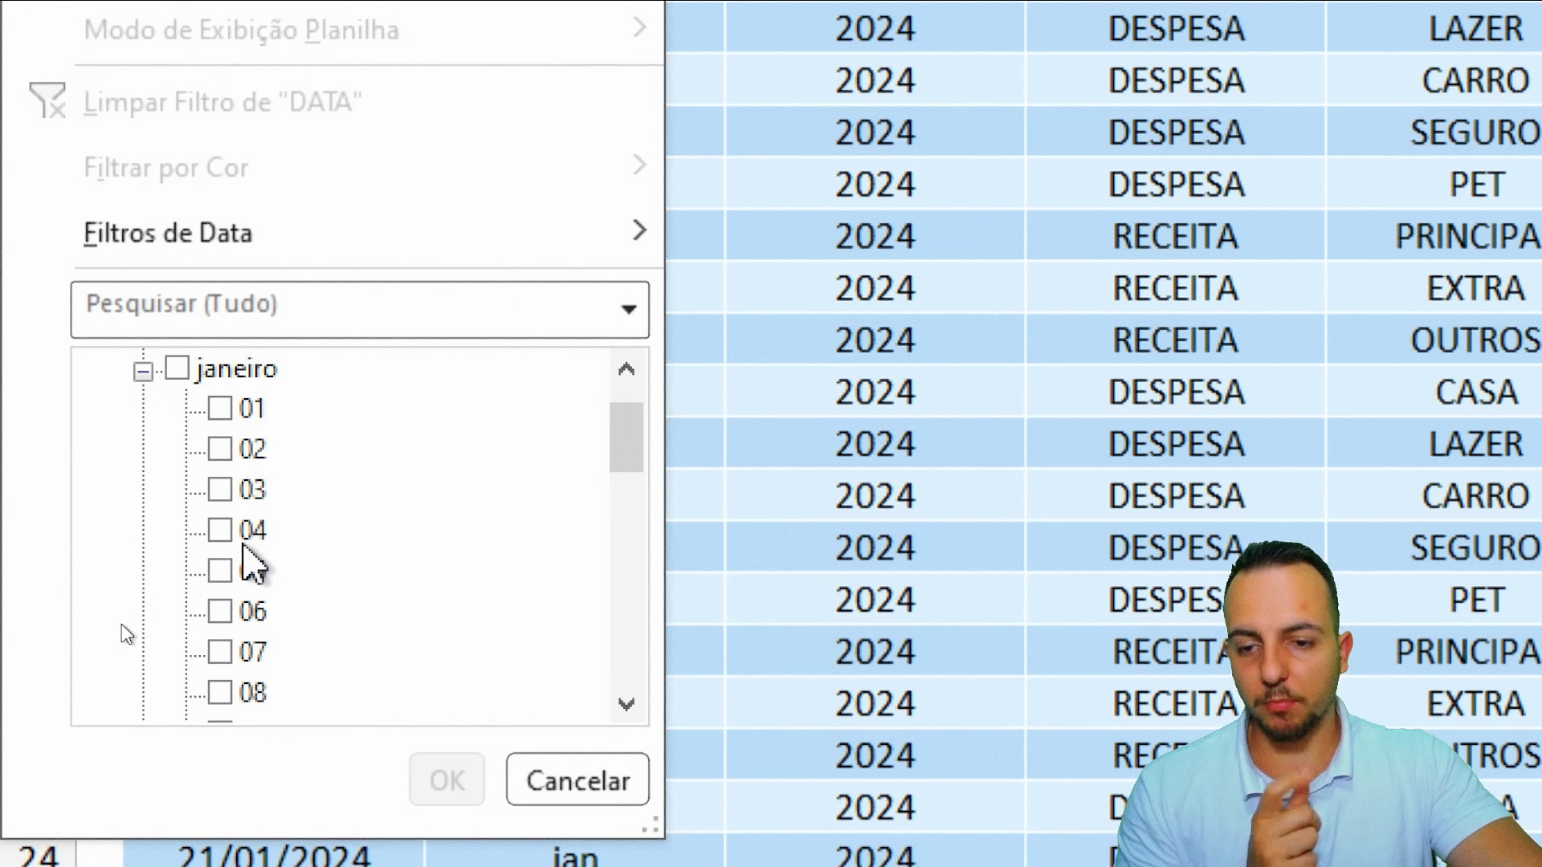
left_click(196, 374)
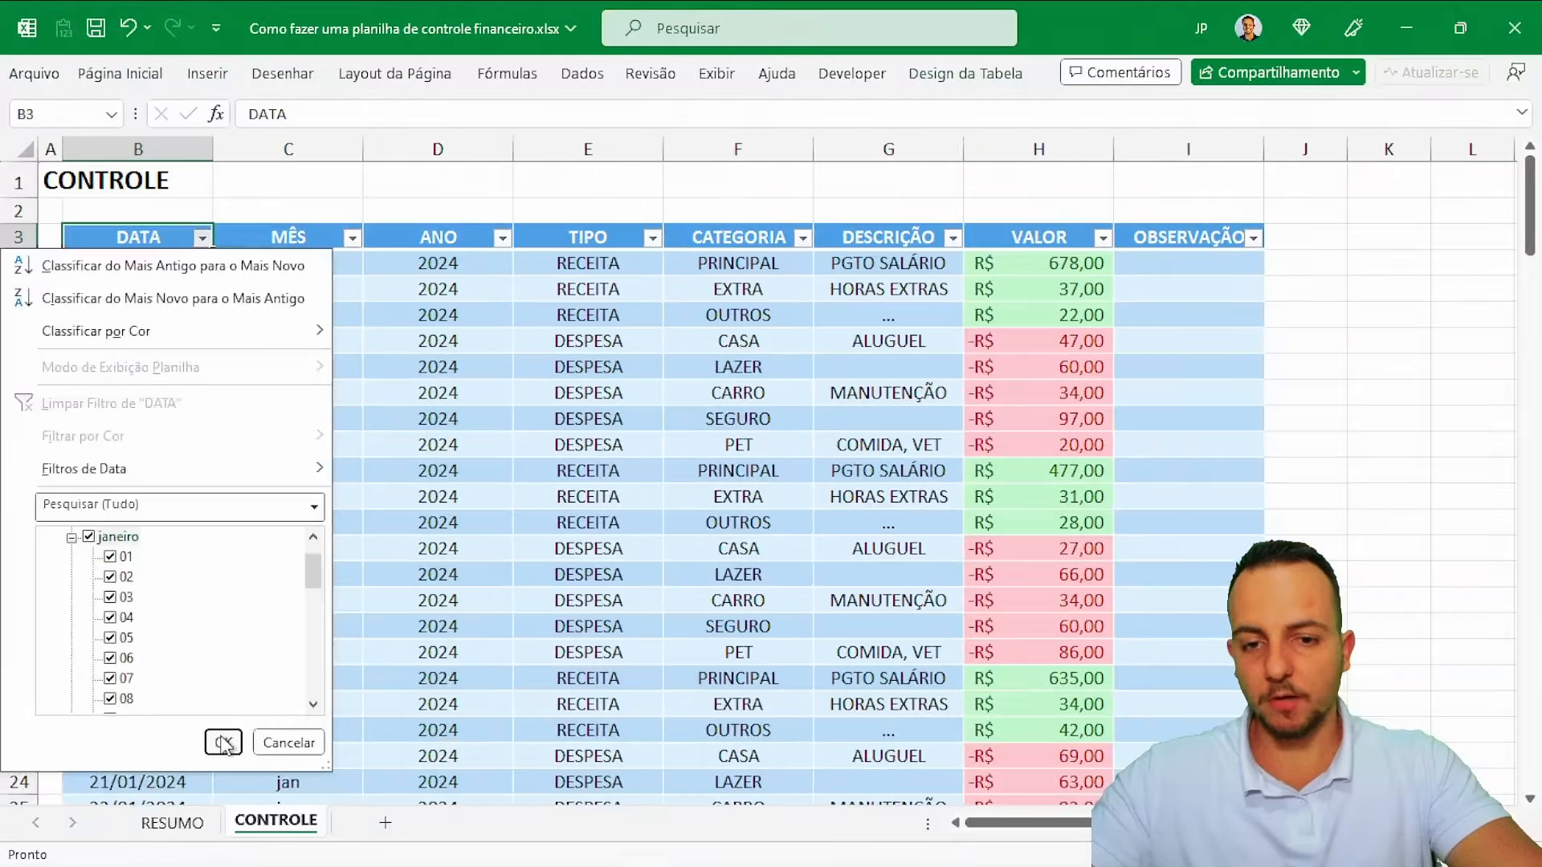
left_click(223, 742)
left_click_drag(1530, 297, 1530, 257)
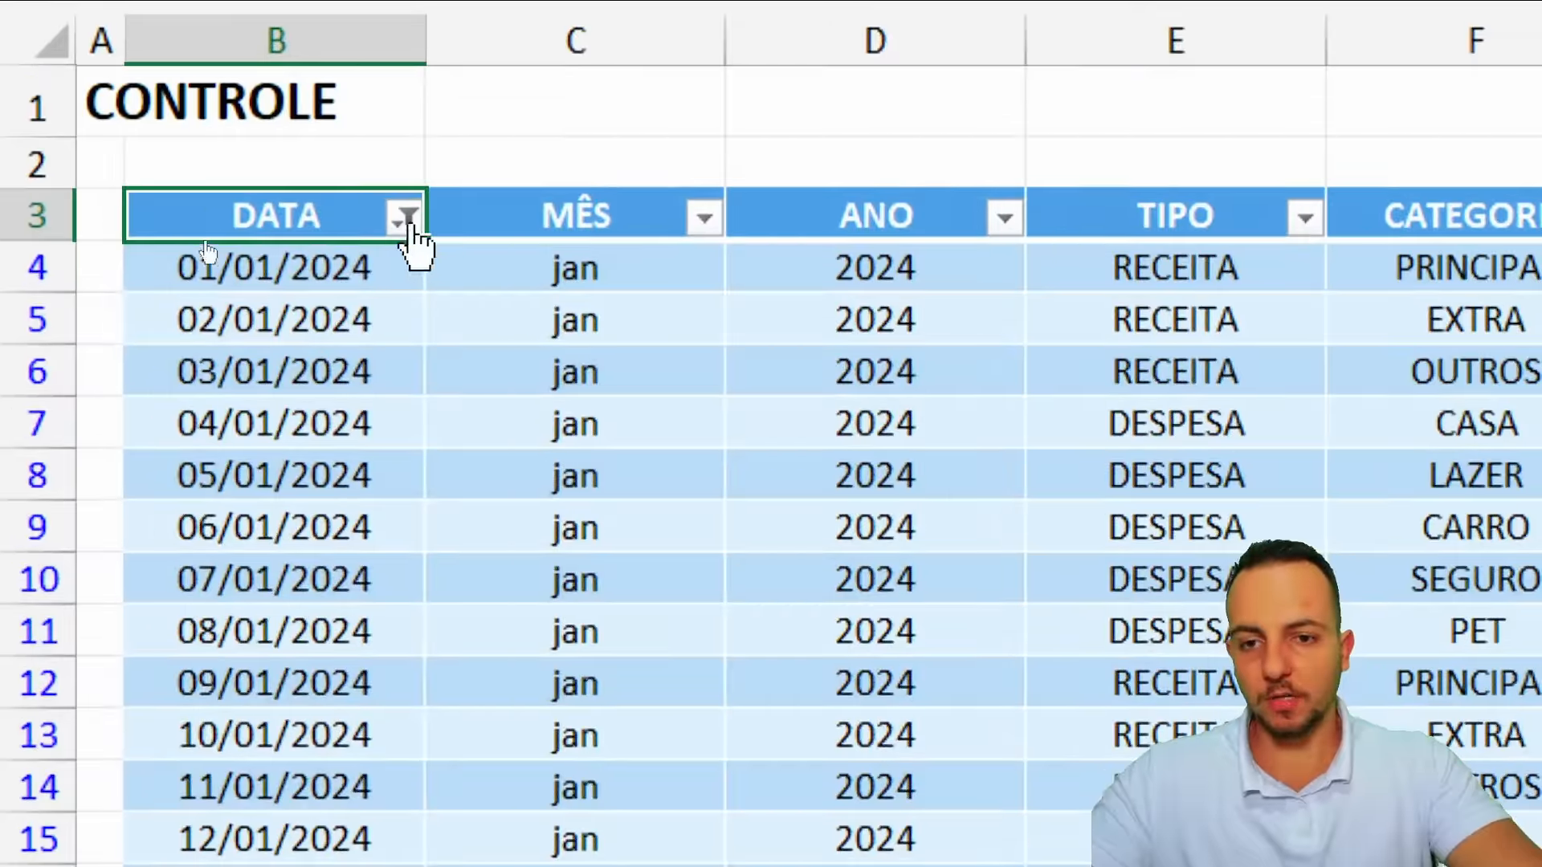
Clear the filter from the DATA column so that all the table's dates are included again
left_click(409, 218)
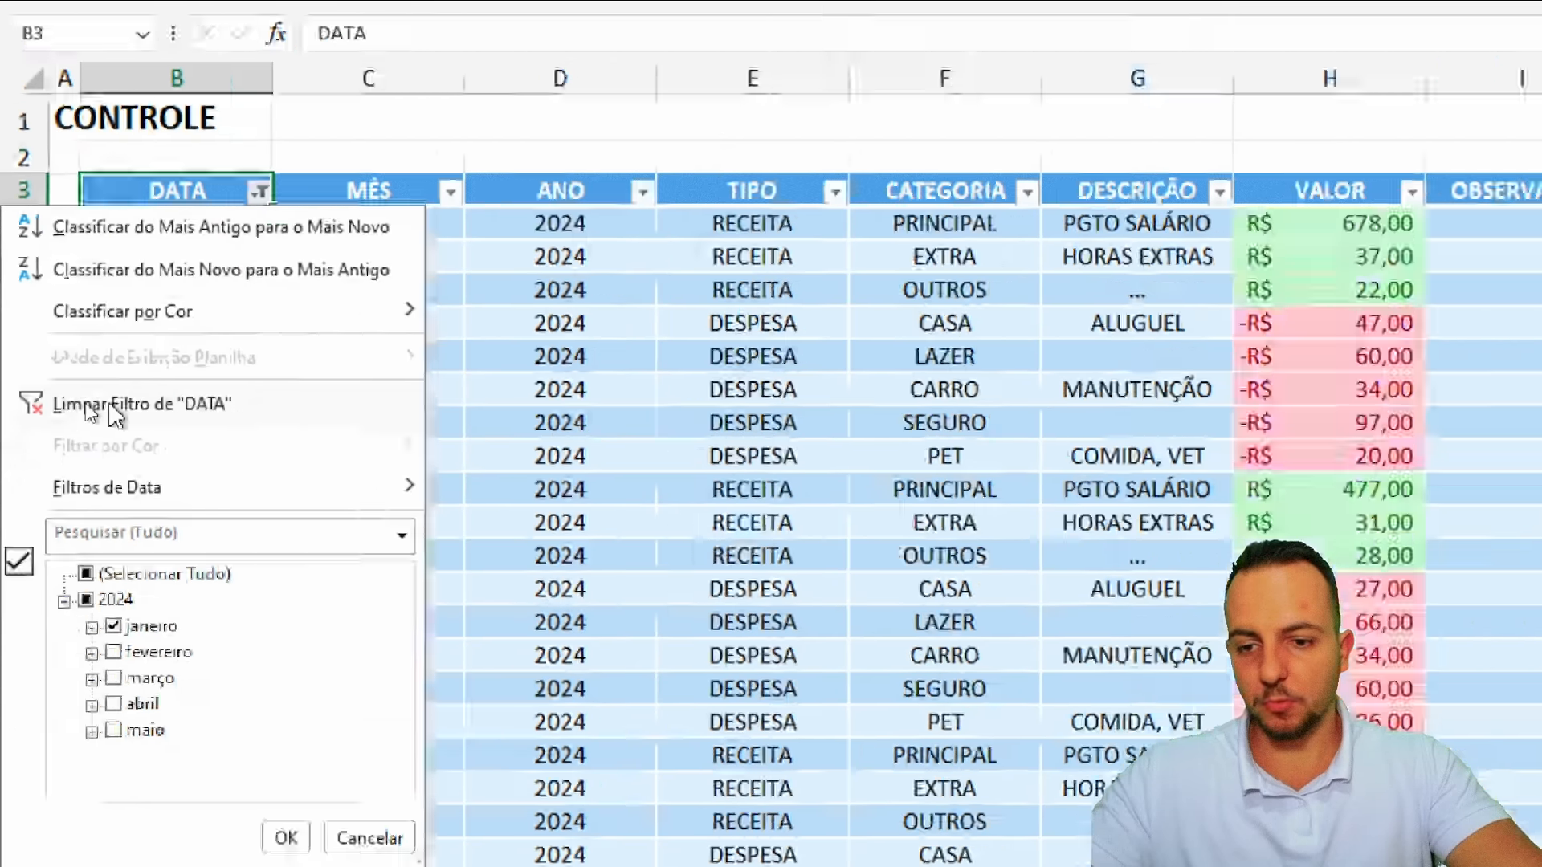
left_click(113, 414)
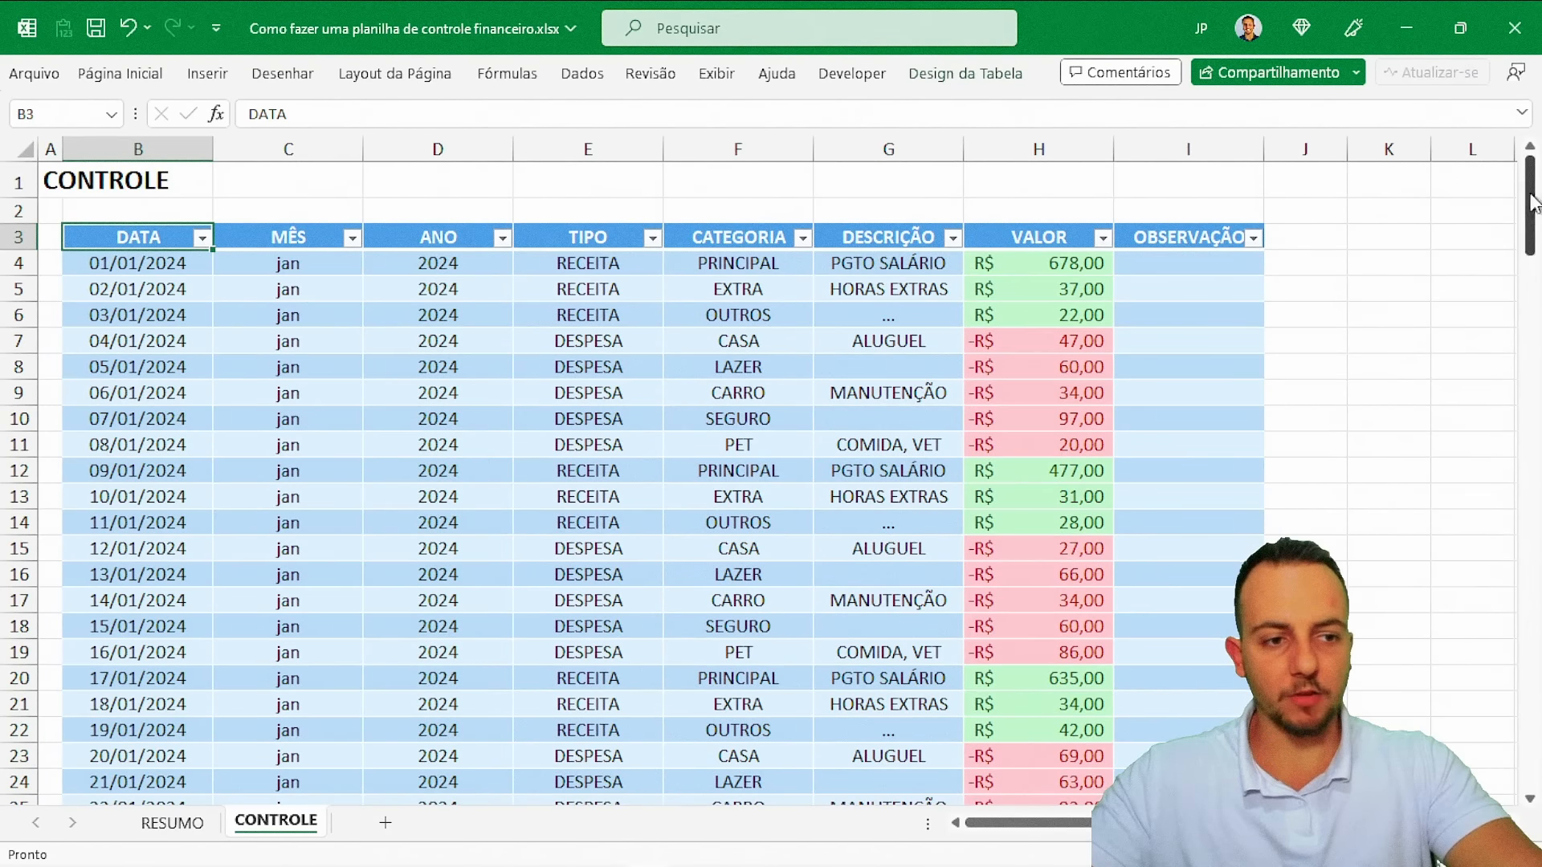
mouse_move(1534, 201)
left_mouse_down()
mouse_move(1526, 650)
mouse_move(1532, 207)
left_mouse_up()
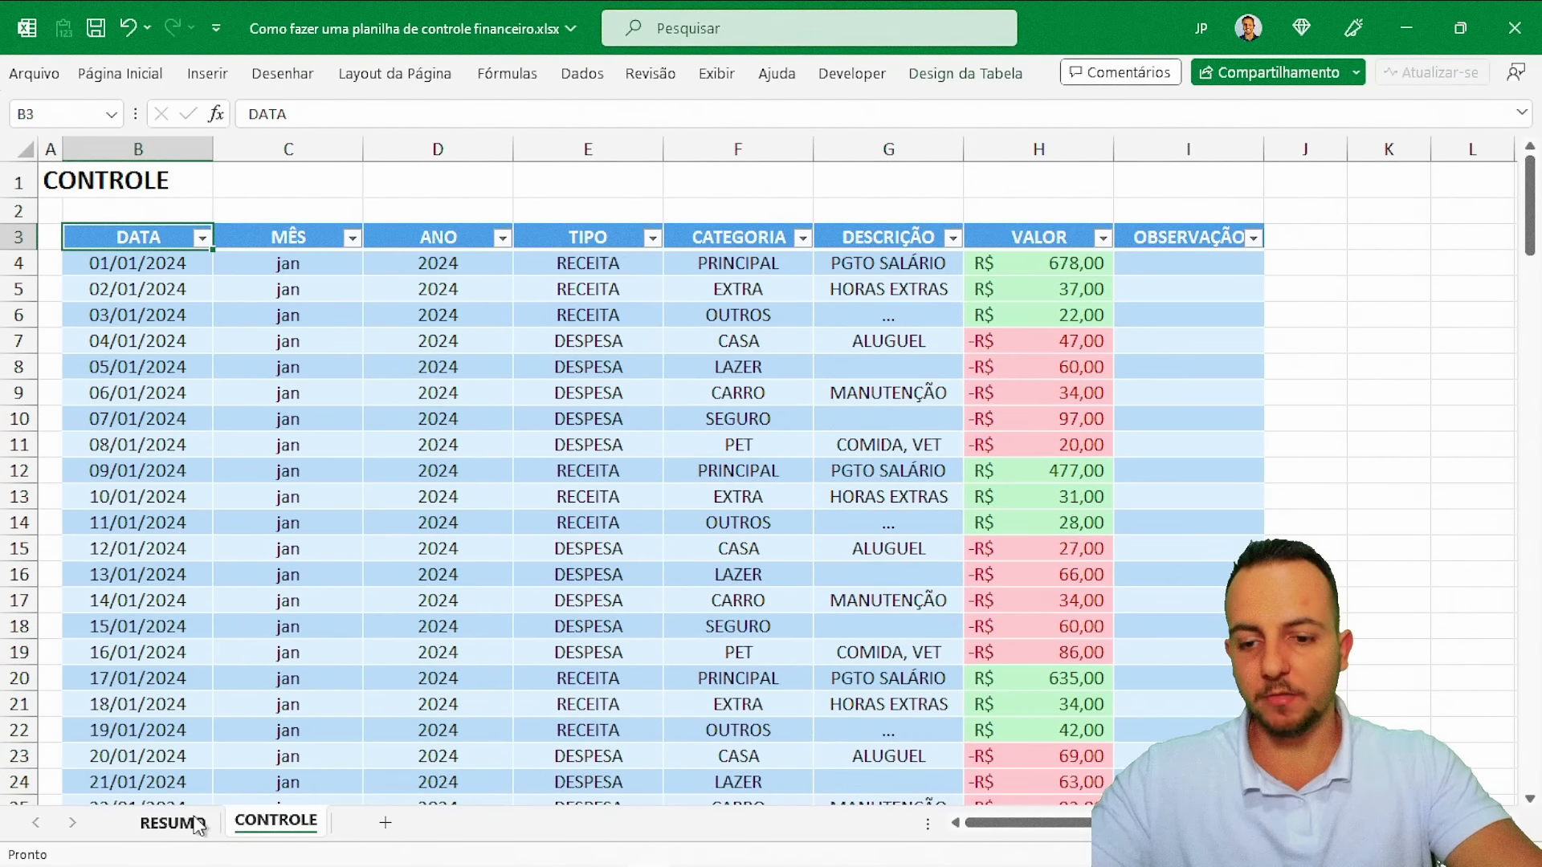
On the RESUMO sheet, auto-fit the widths of columns B through N to their contents
left_click(170, 822)
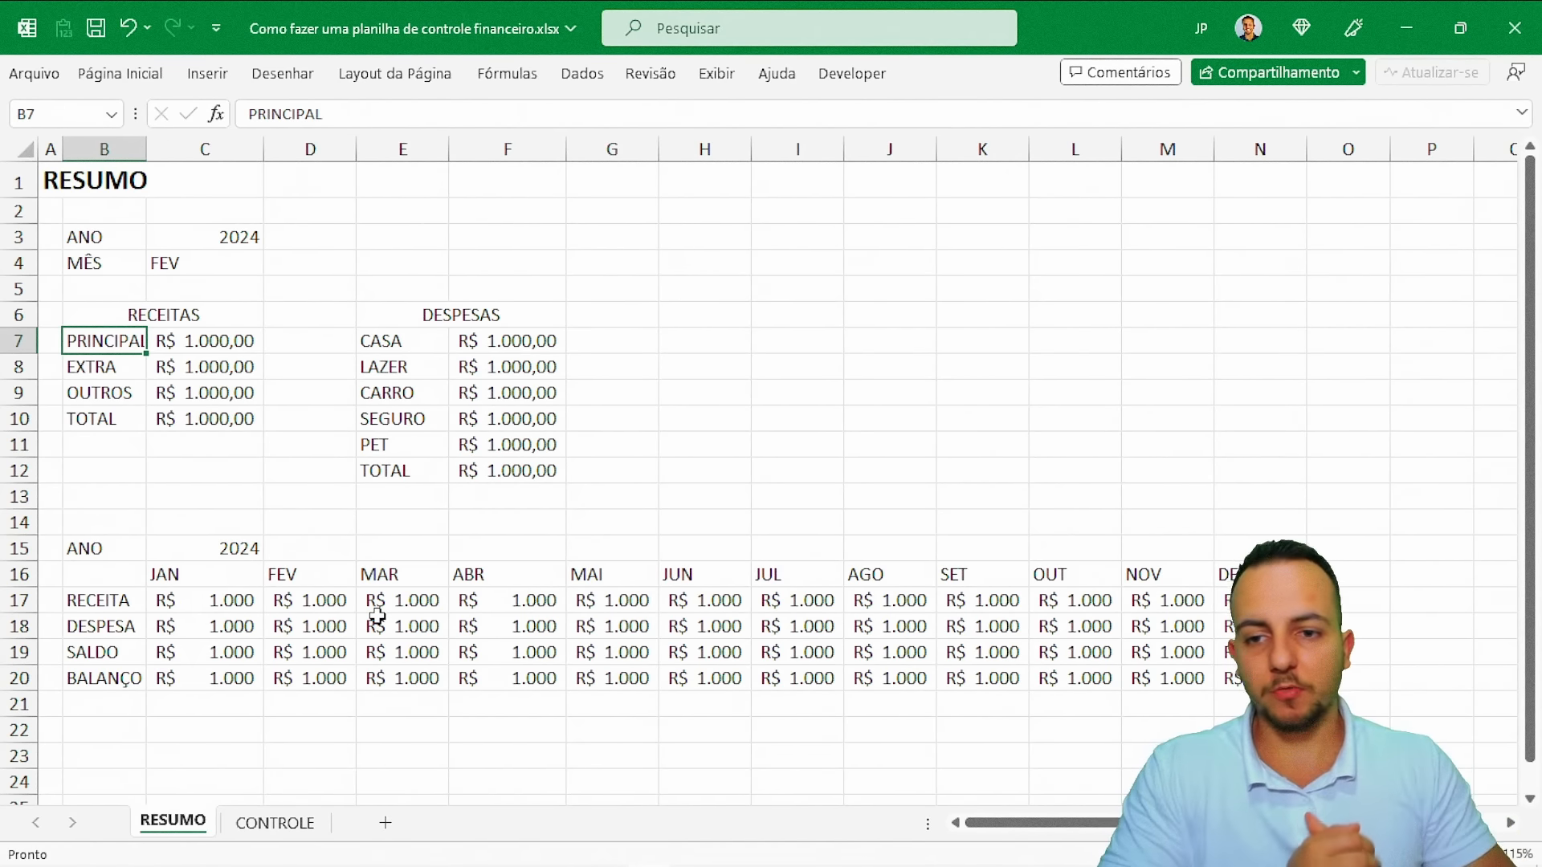
key("ctrl+Page_Down")
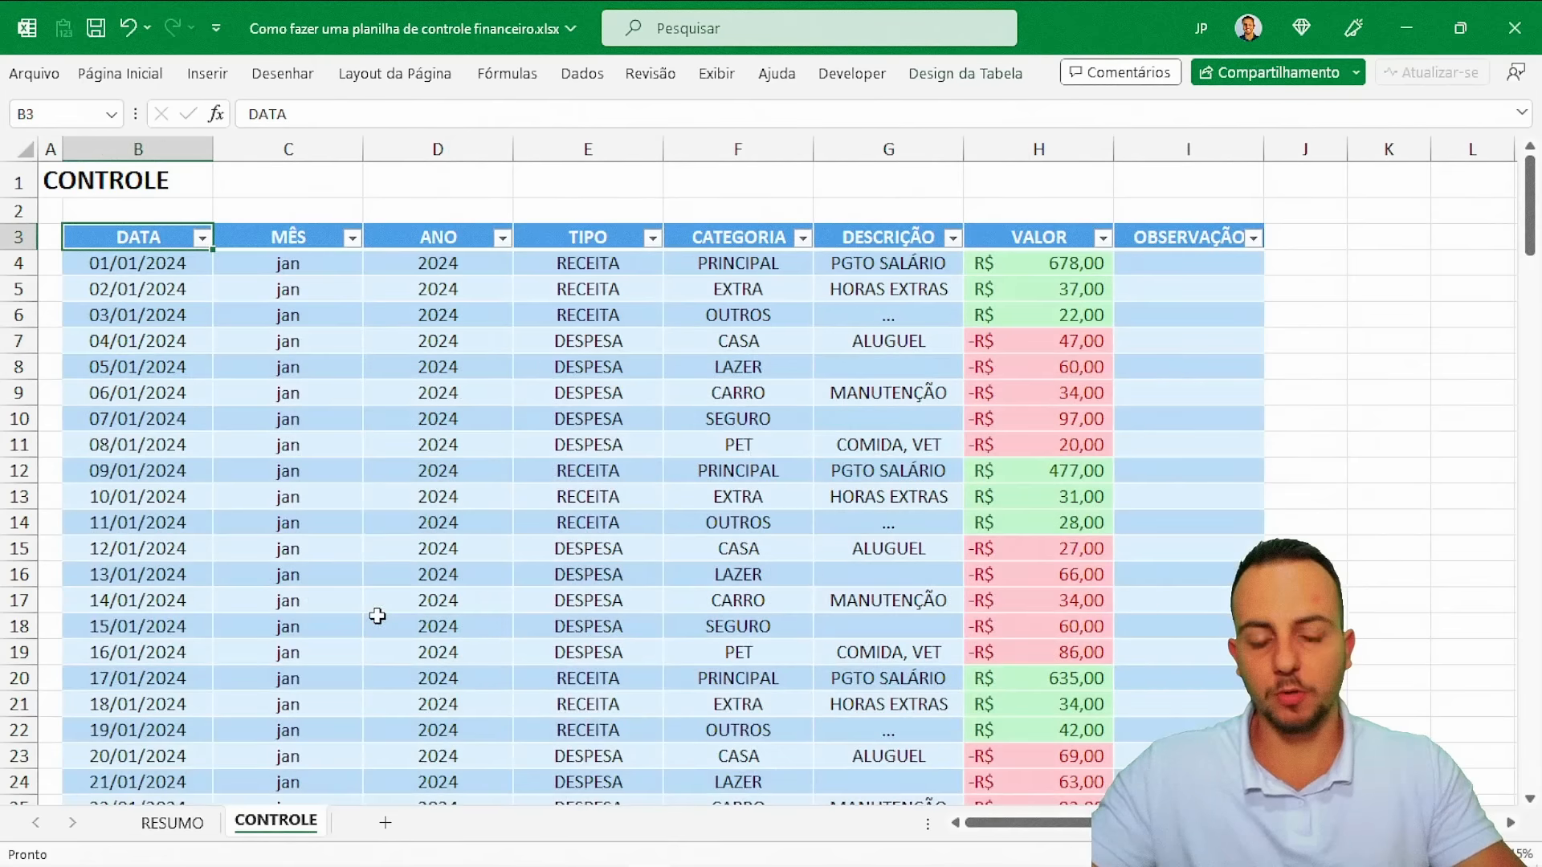
key("ctrl+Page_Up")
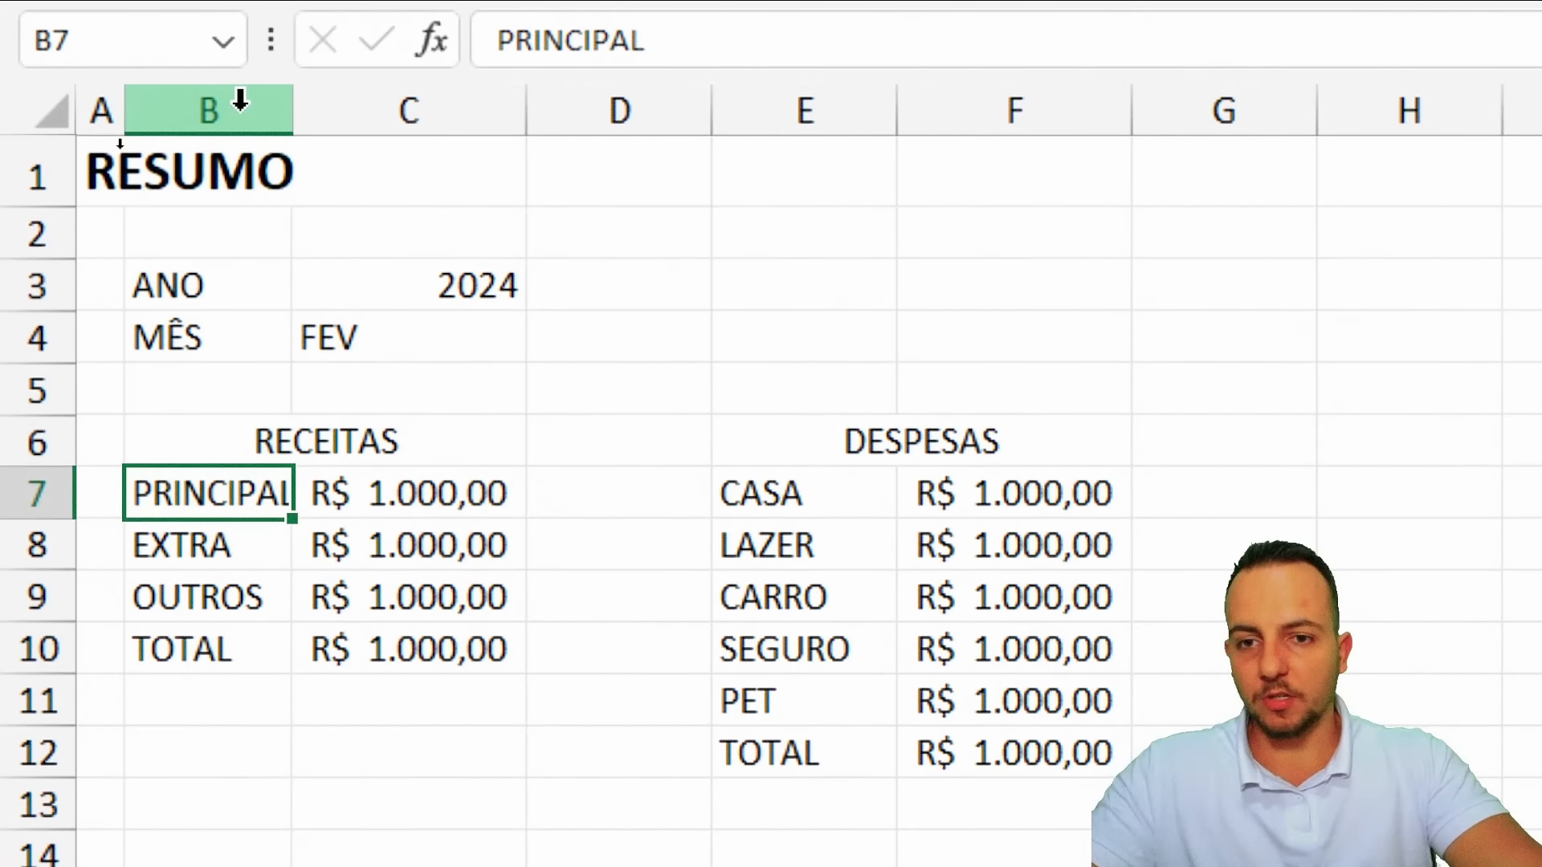
left_click_drag(240, 99, 1541, 106)
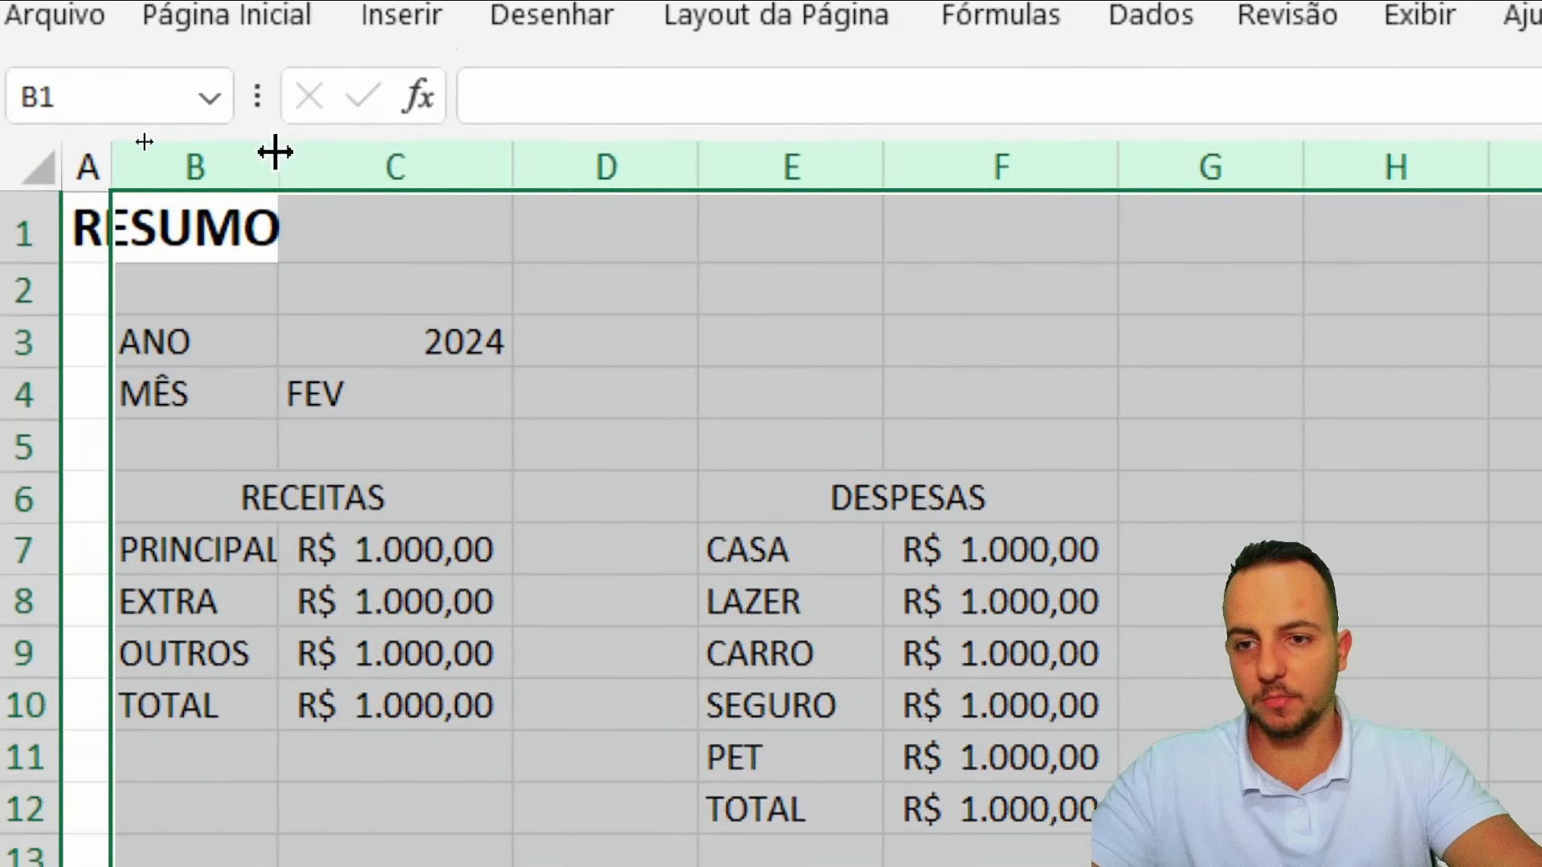
double_click(274, 152)
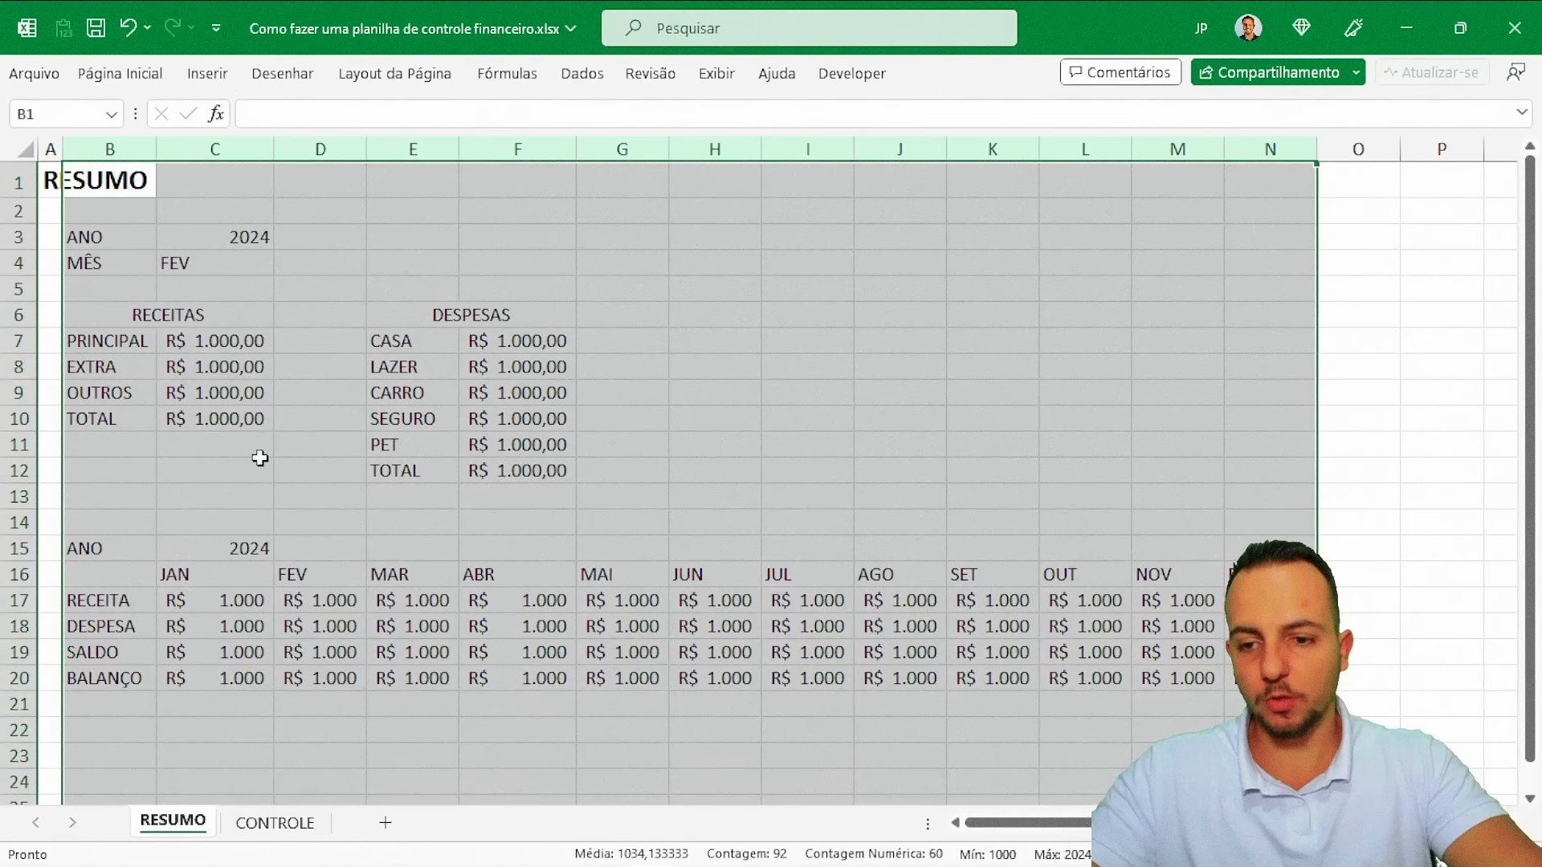
left_click_drag(363, 649, 413, 652)
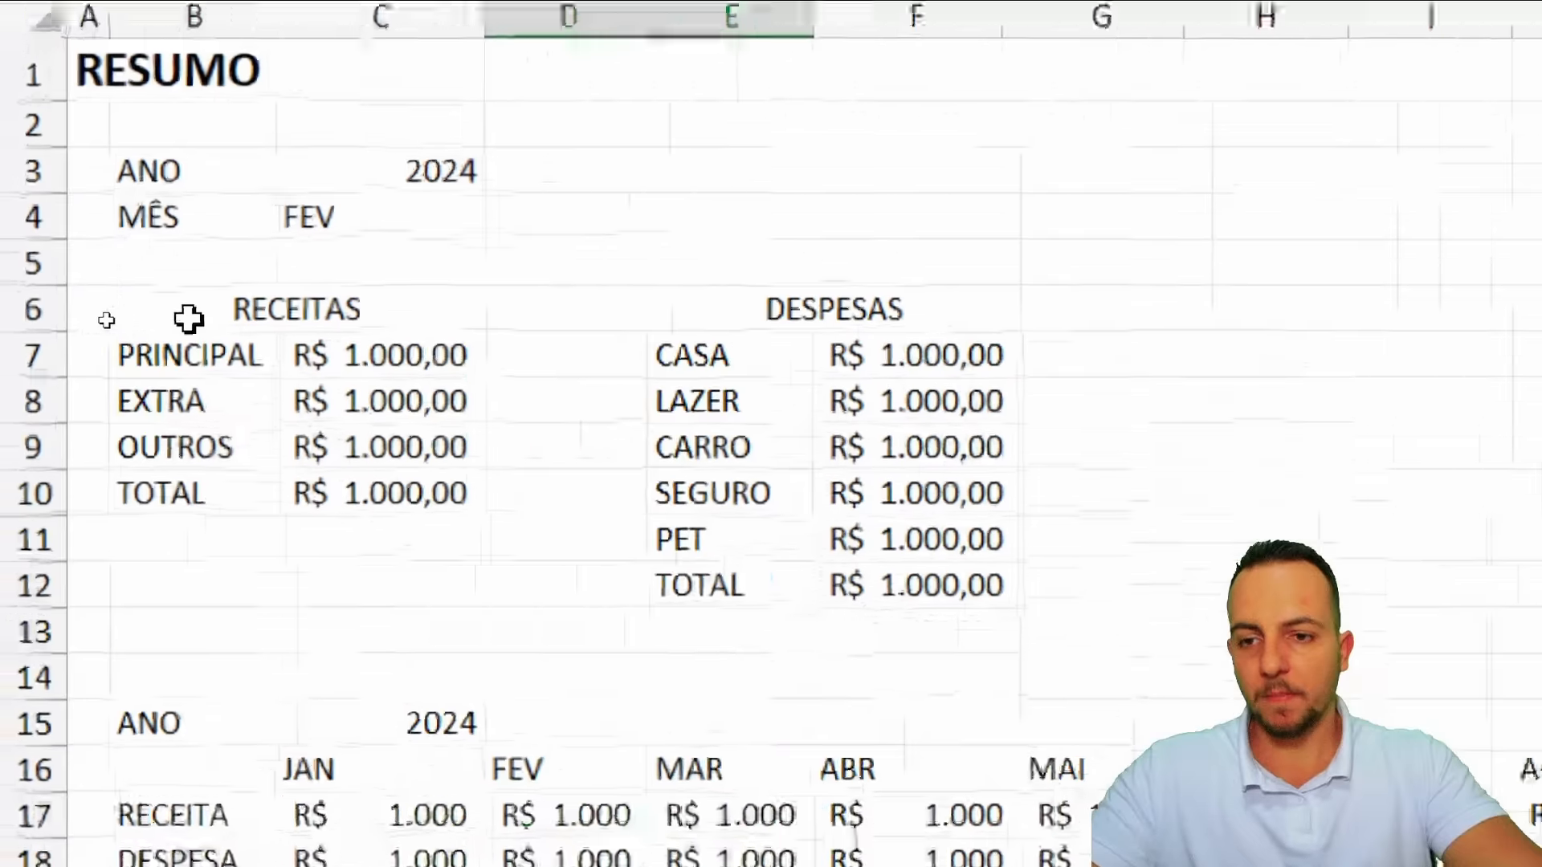
key("ctrl+q")
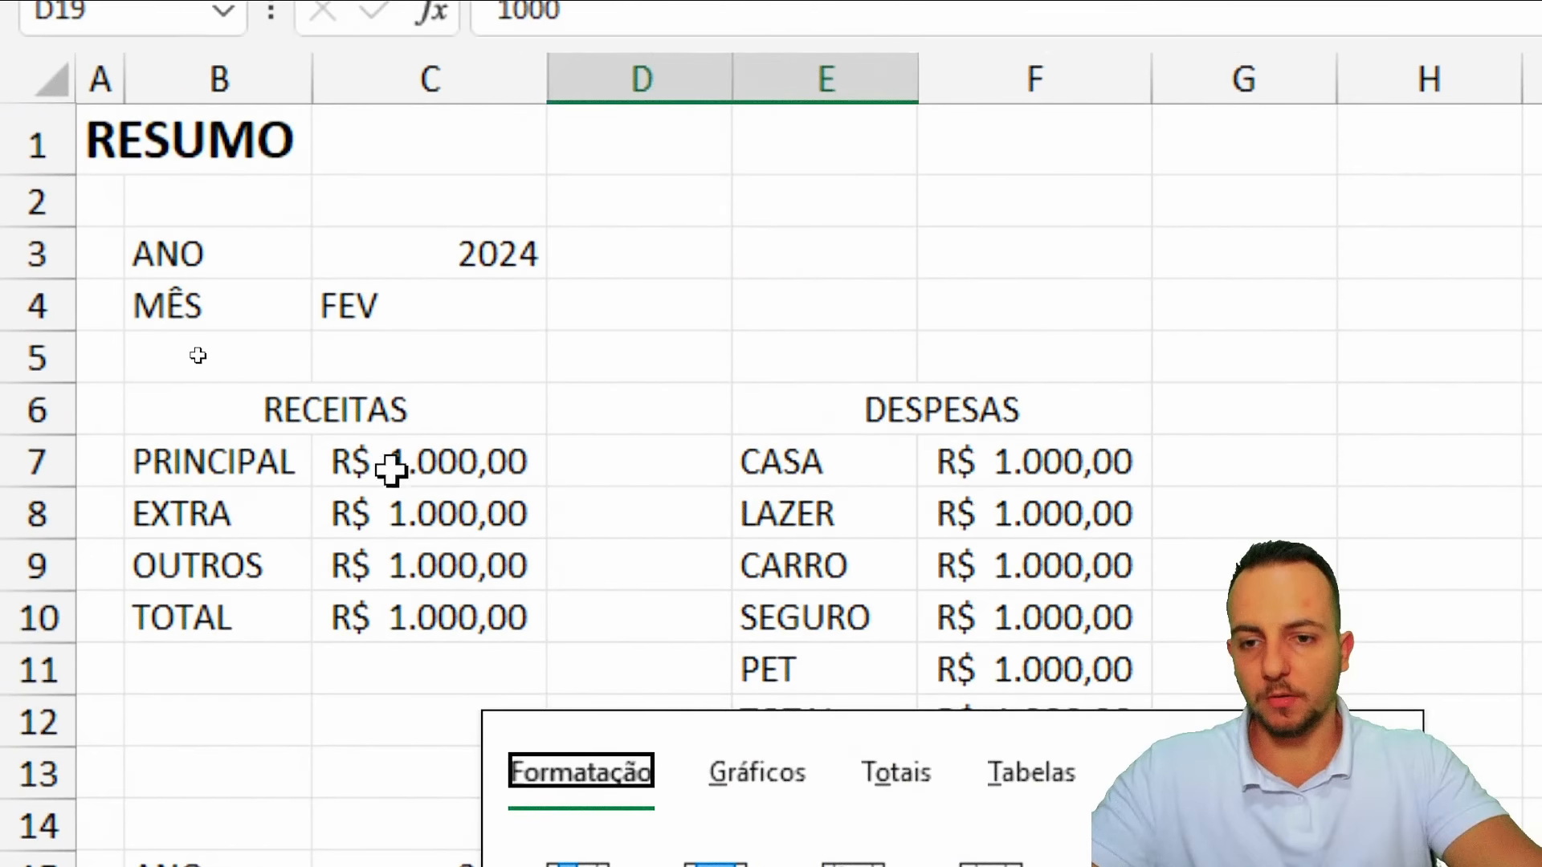
left_click(391, 469)
Centre the ANO and MÊS block B3:C4 vertically and horizontally and apply all borders to it
left_click_drag(276, 259, 364, 309)
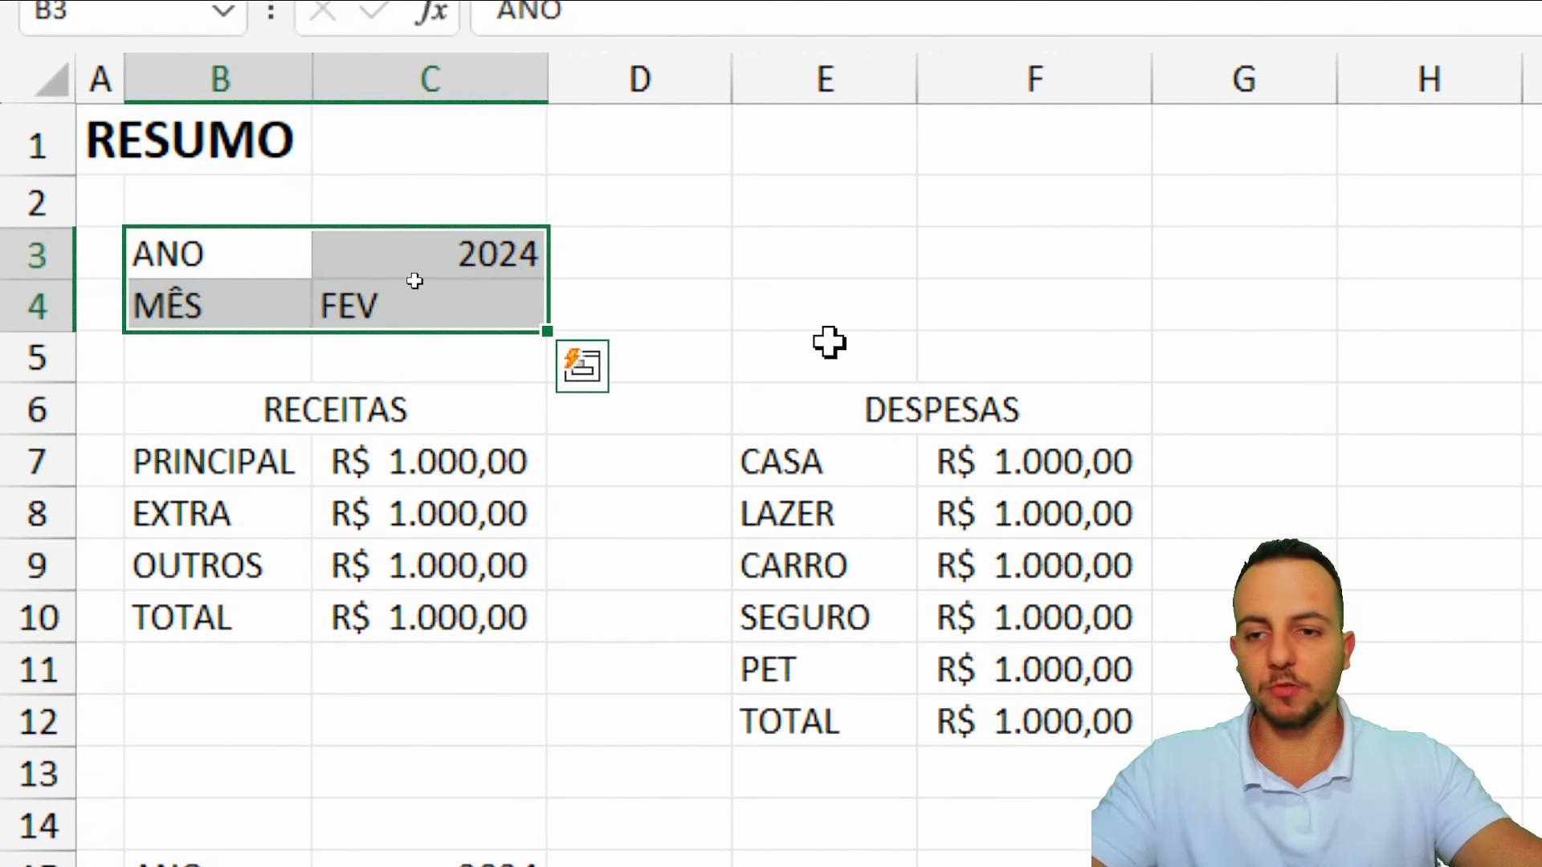
left_click_drag(220, 268, 370, 307)
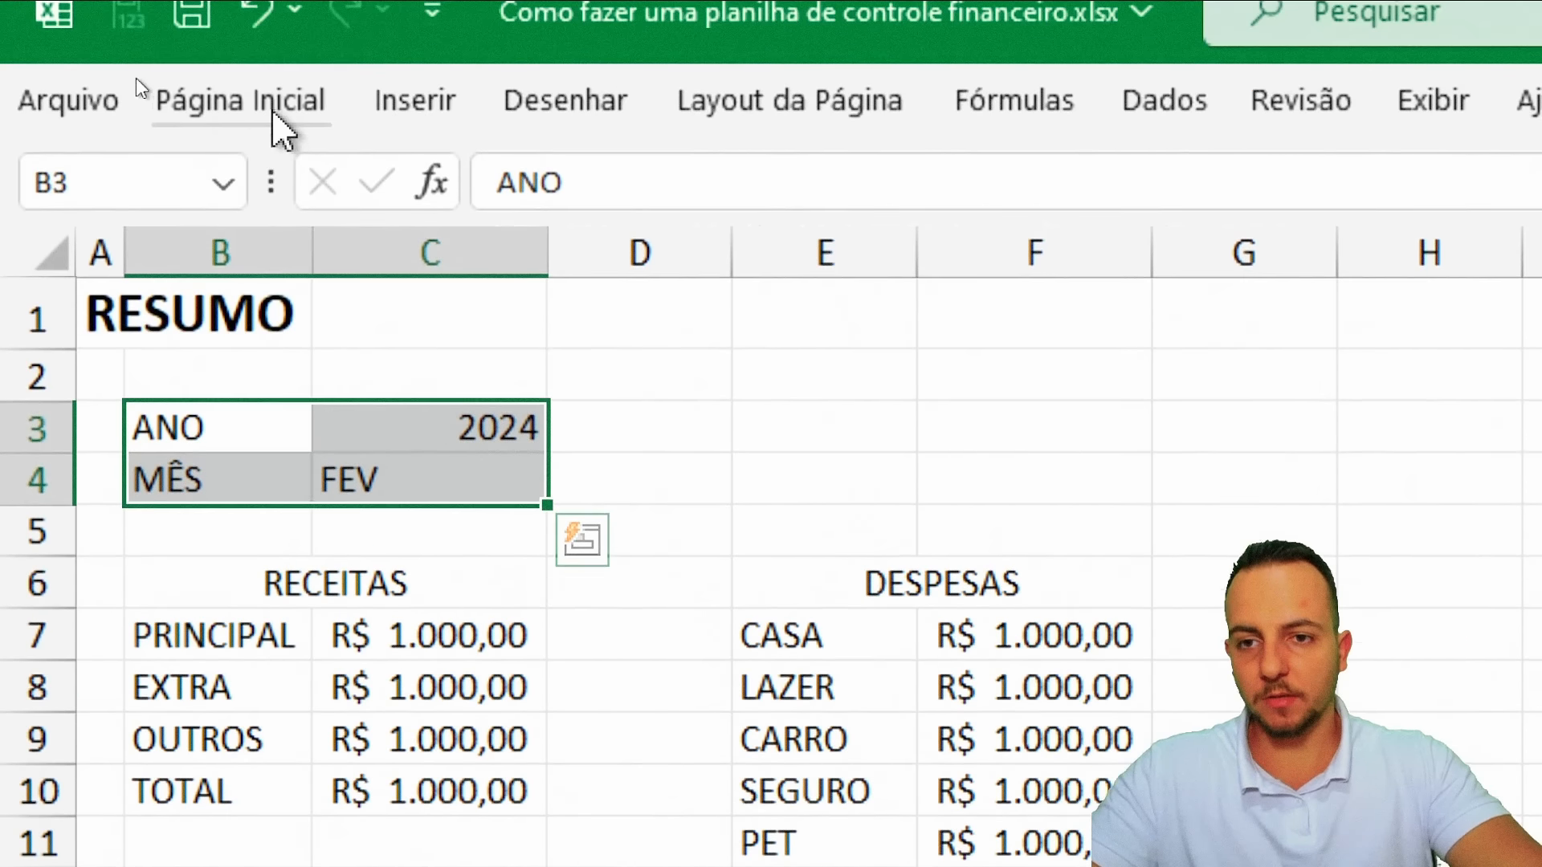
left_click(277, 122)
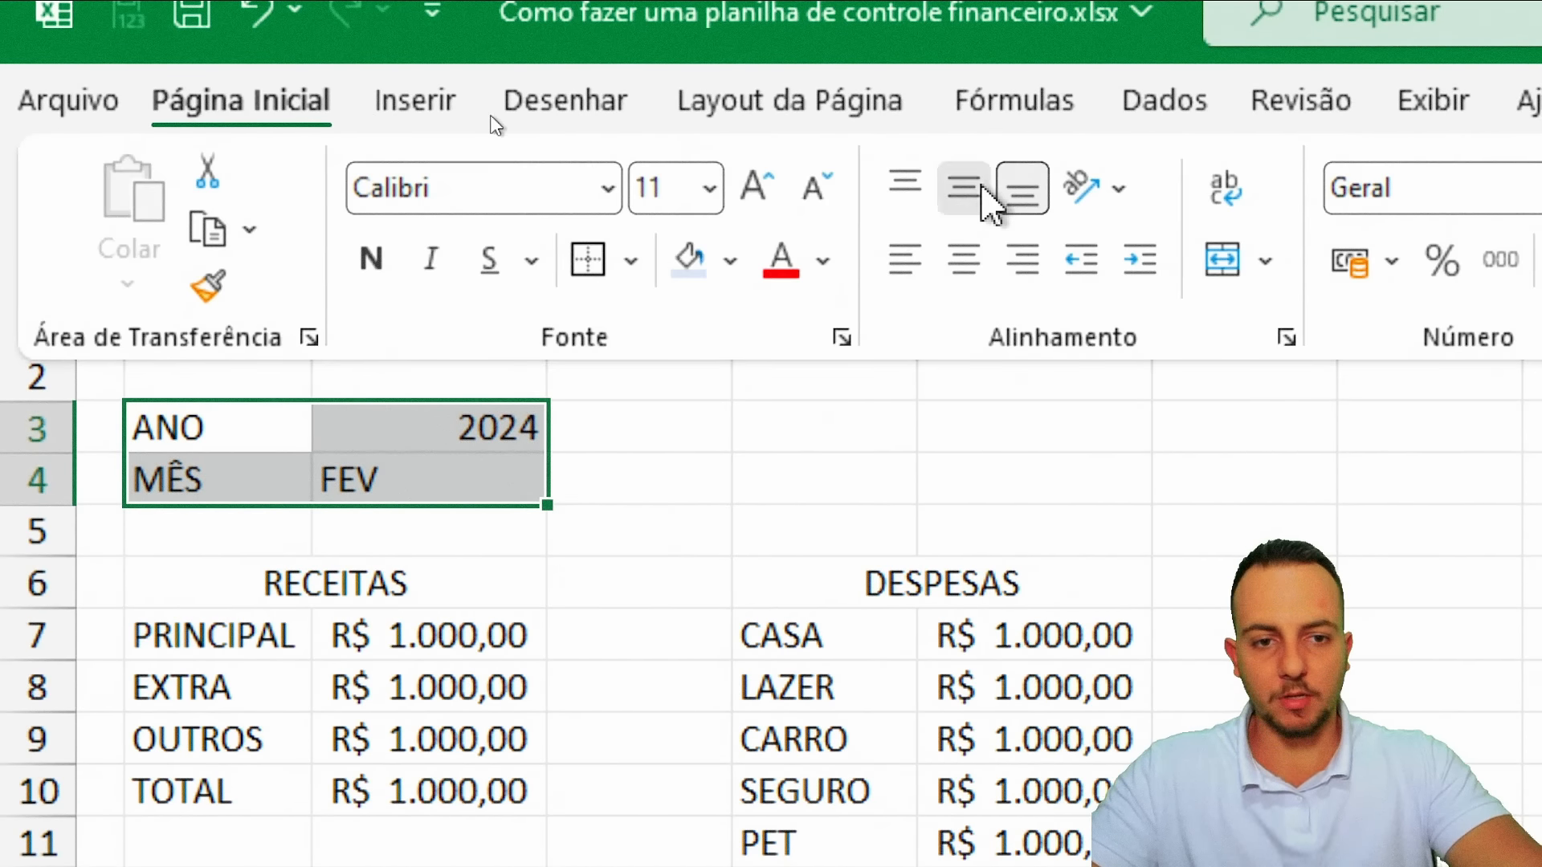
left_click(974, 193)
left_click(967, 263)
left_click(632, 262)
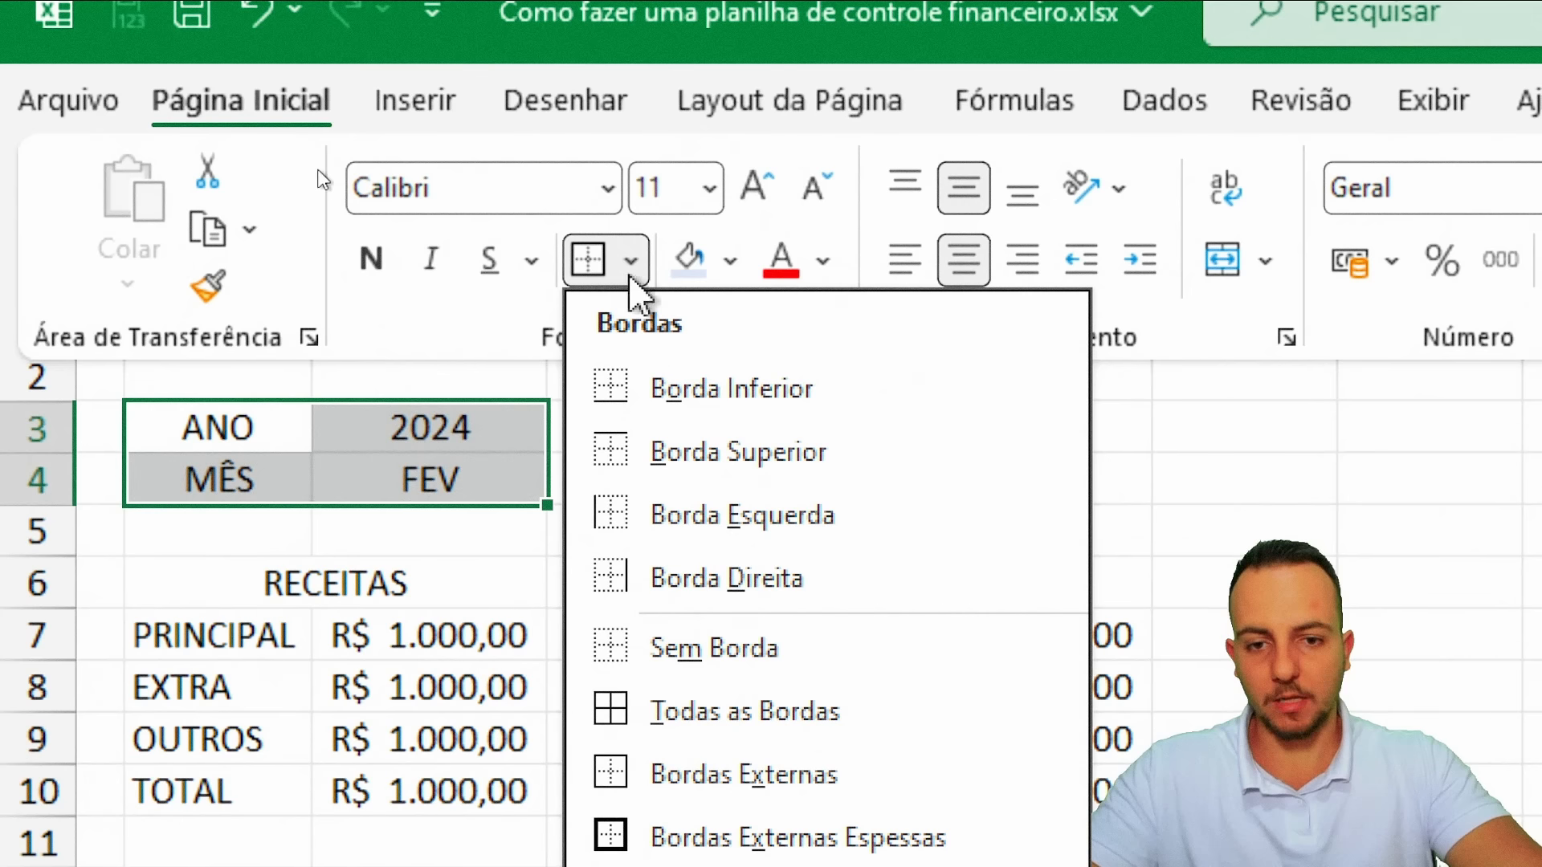
left_click(668, 717)
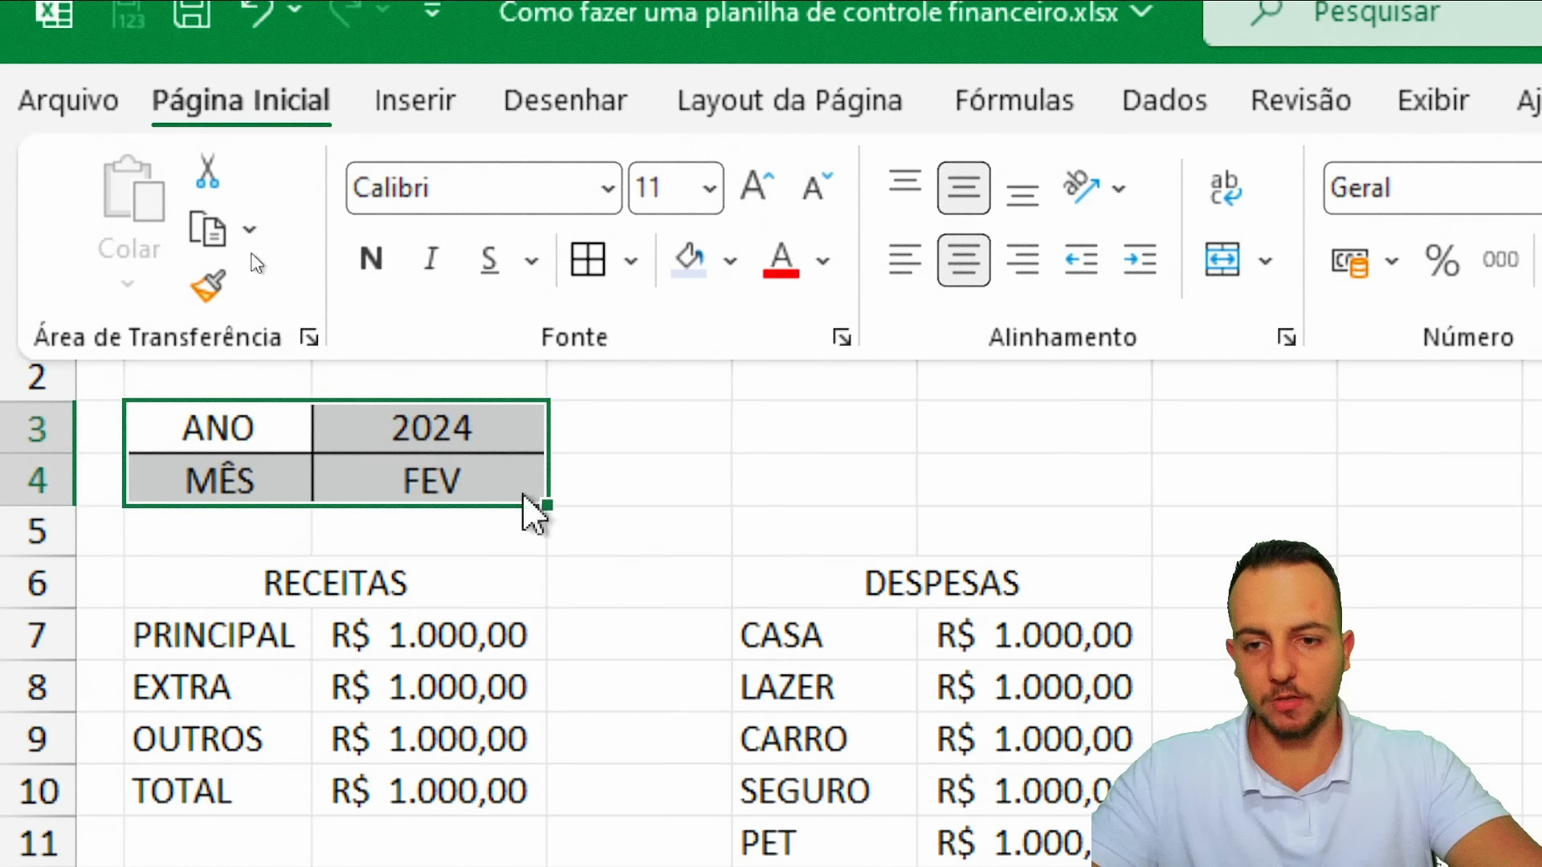
Make the text in B3:C4 bold and fill these cells with the light blue theme colour
left_click(384, 277)
left_click(729, 261)
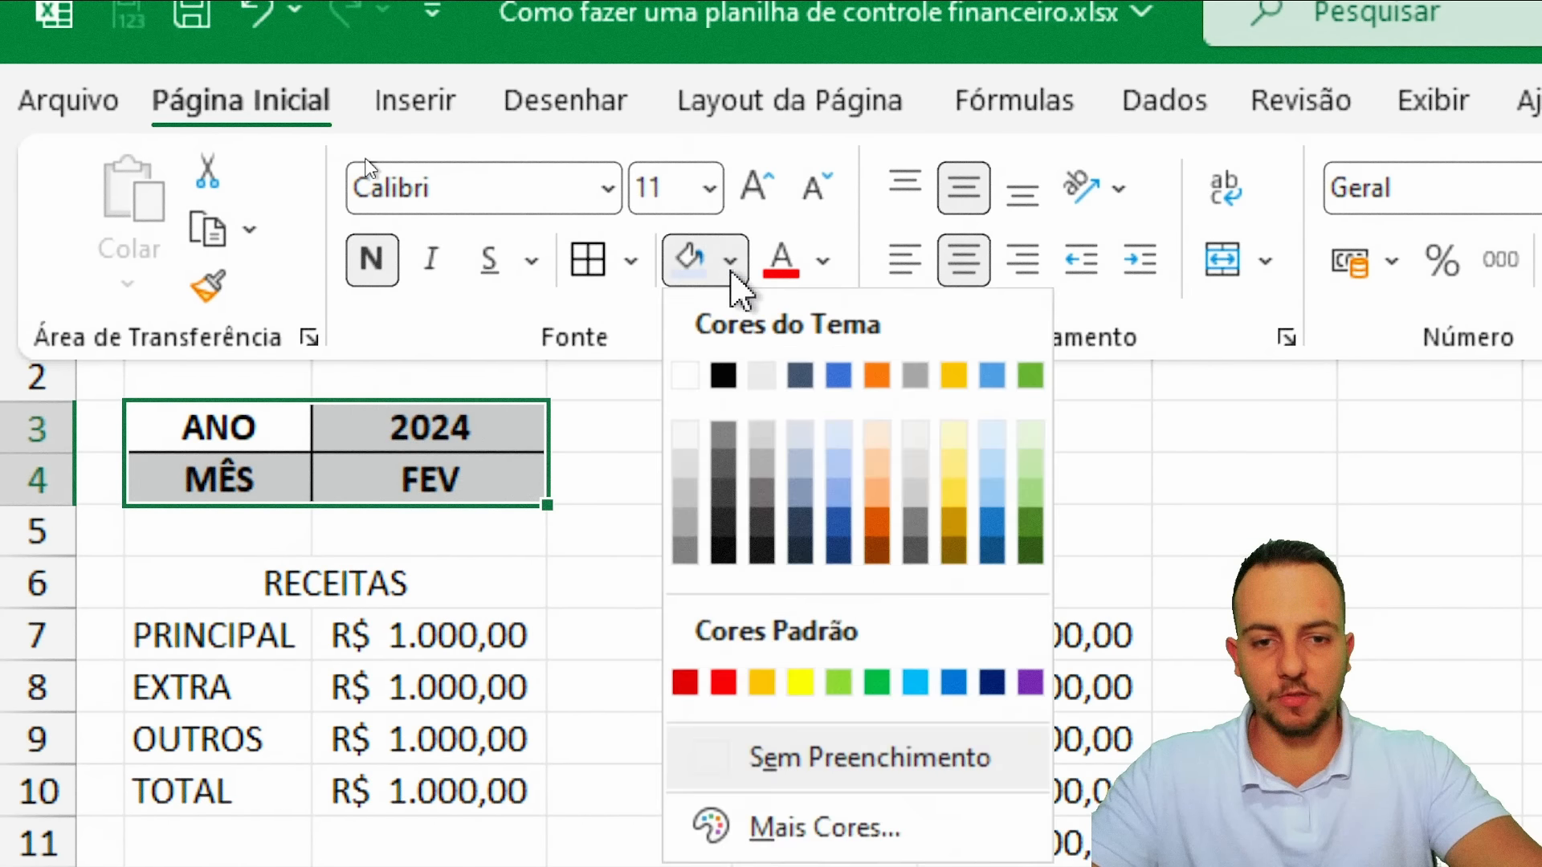
left_click(993, 382)
Change the fill of the year and month value cells C3:C4 to white
left_click(417, 428)
left_click_drag(416, 427, 420, 482)
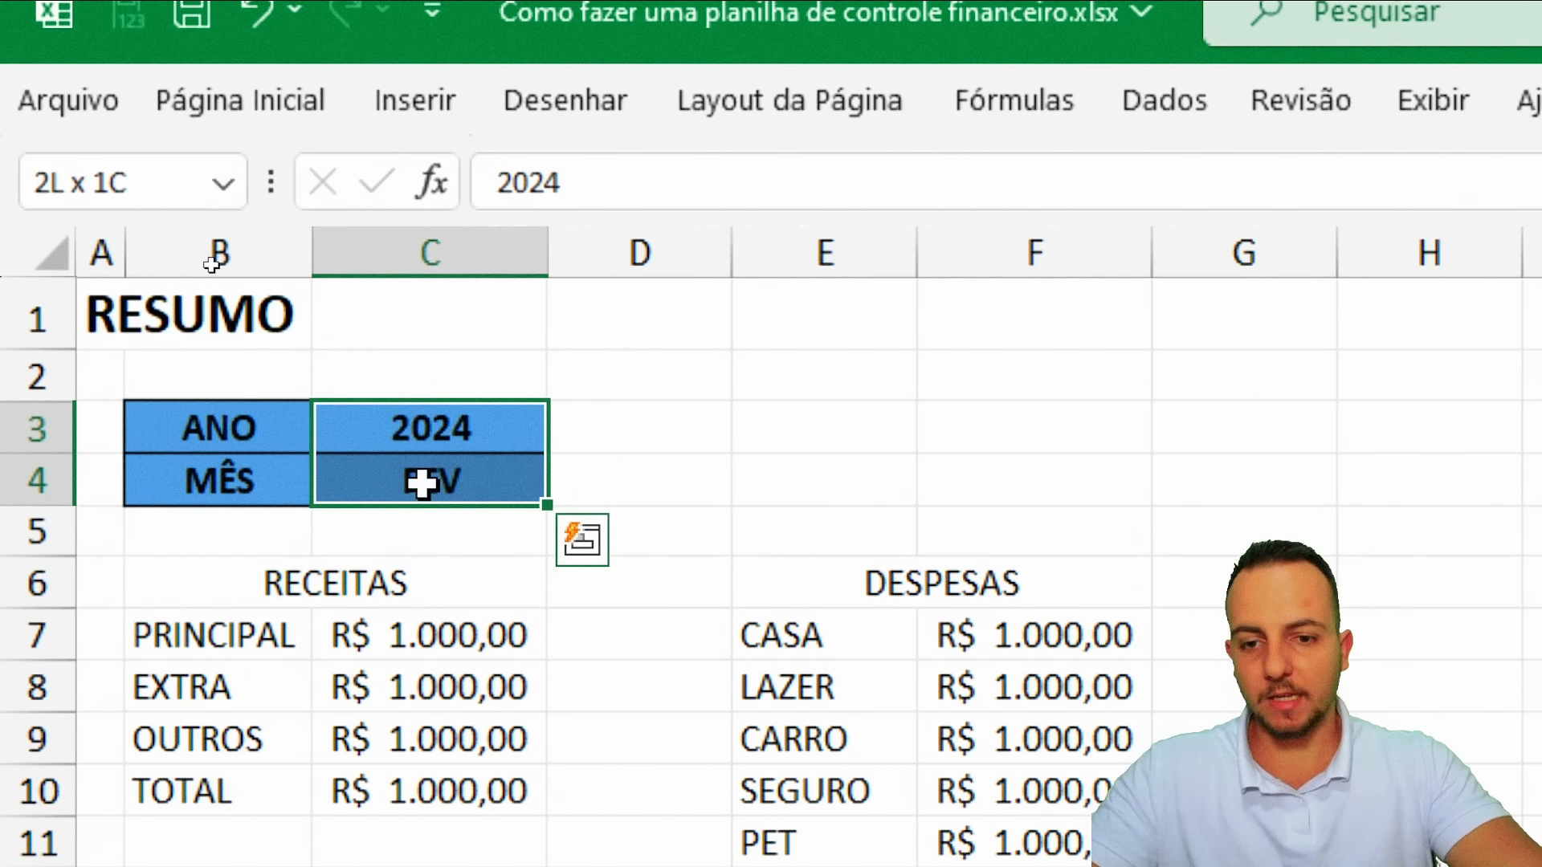
left_click(231, 127)
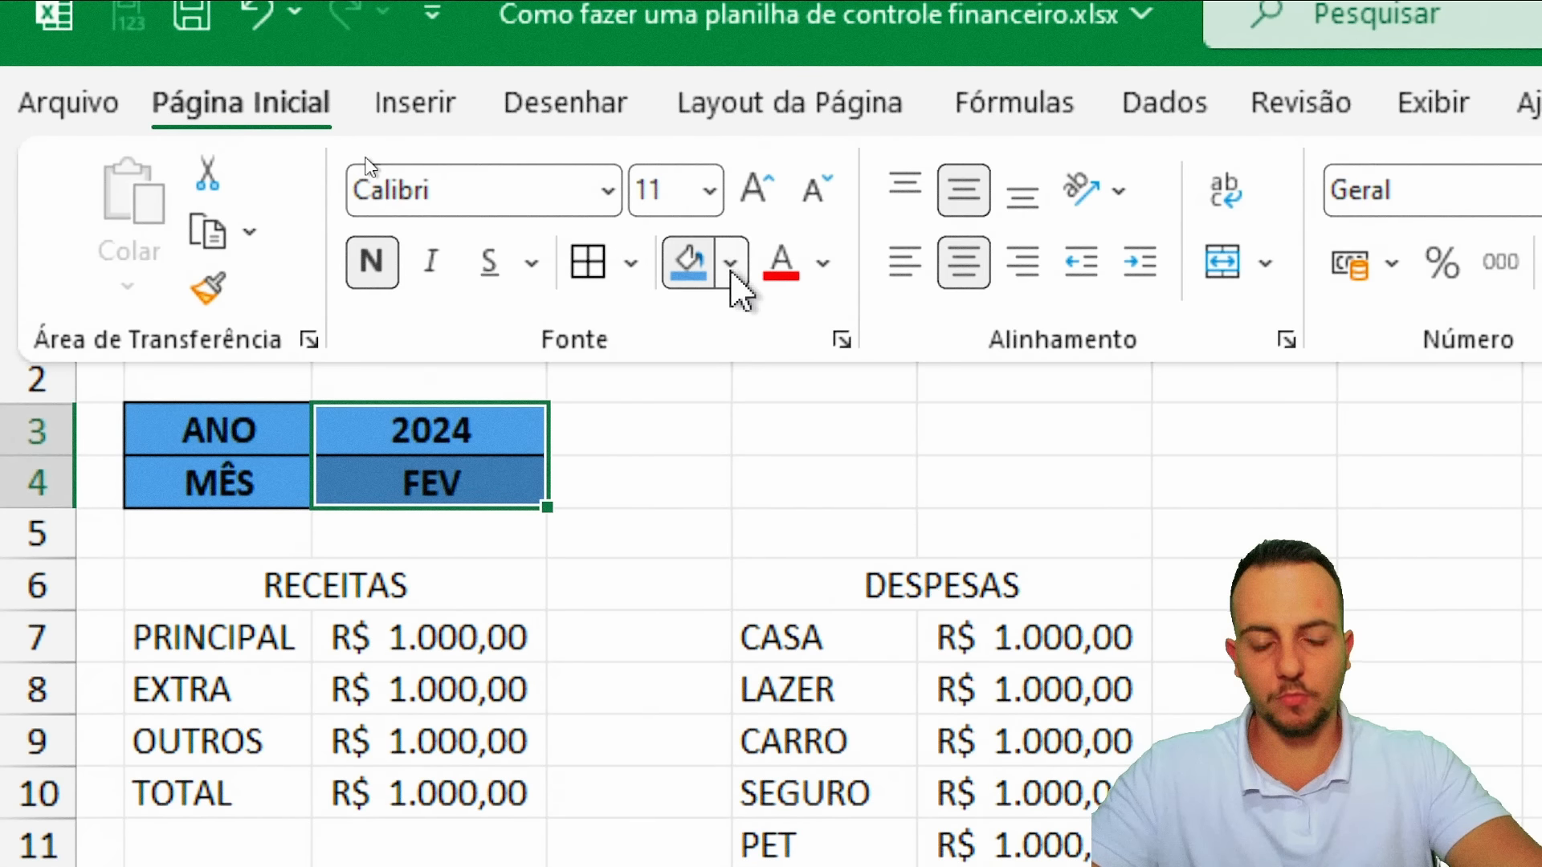
left_click(729, 263)
left_click(695, 379)
Set the font colour of the ANO and MÊS labels in B3:B4 to white
left_click_drag(282, 426, 258, 471)
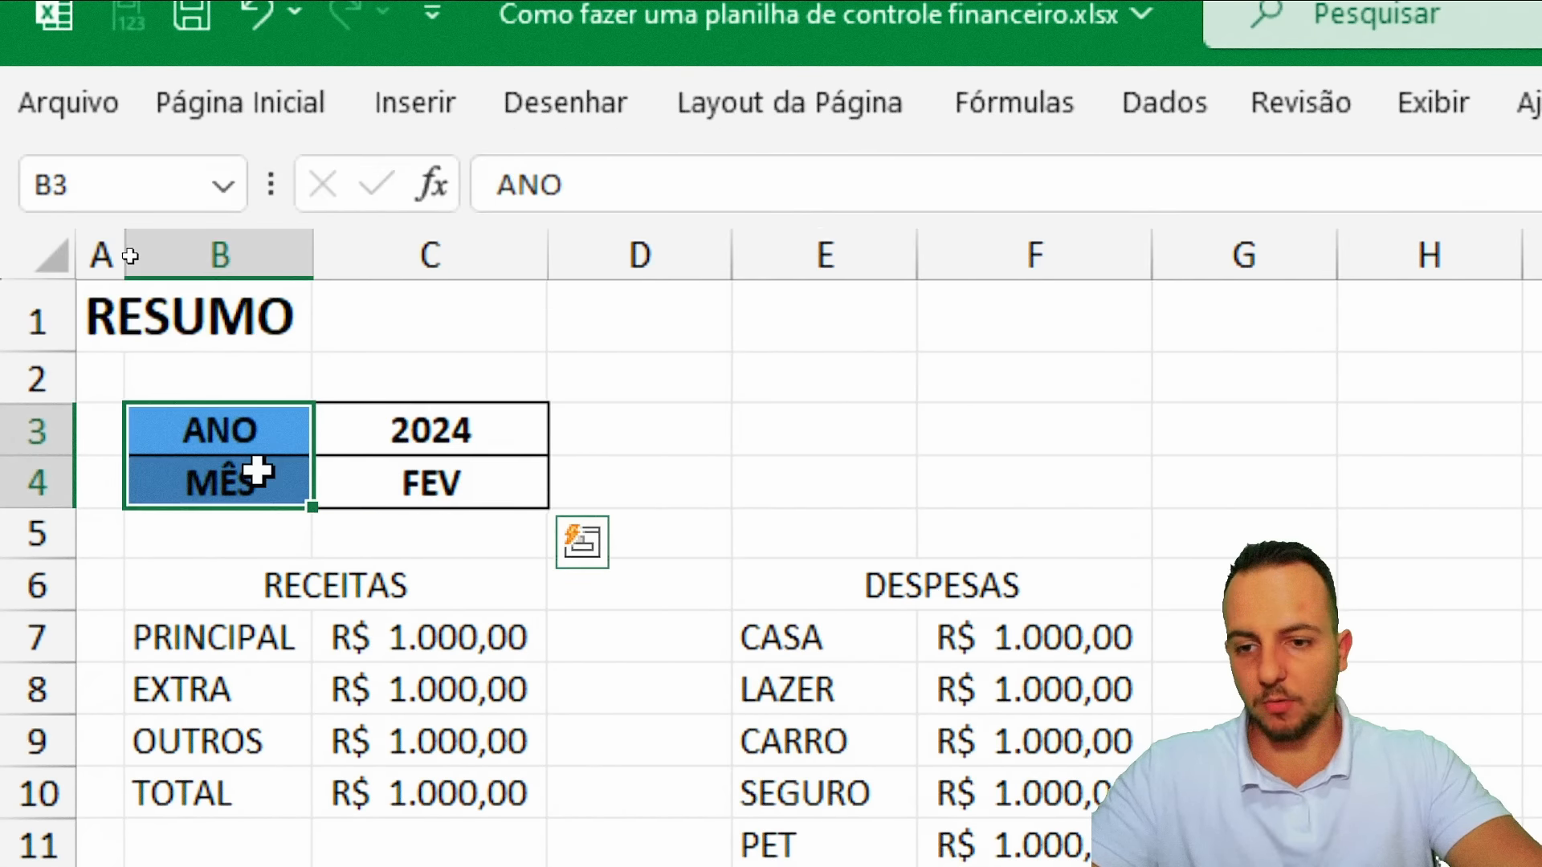
left_click(250, 121)
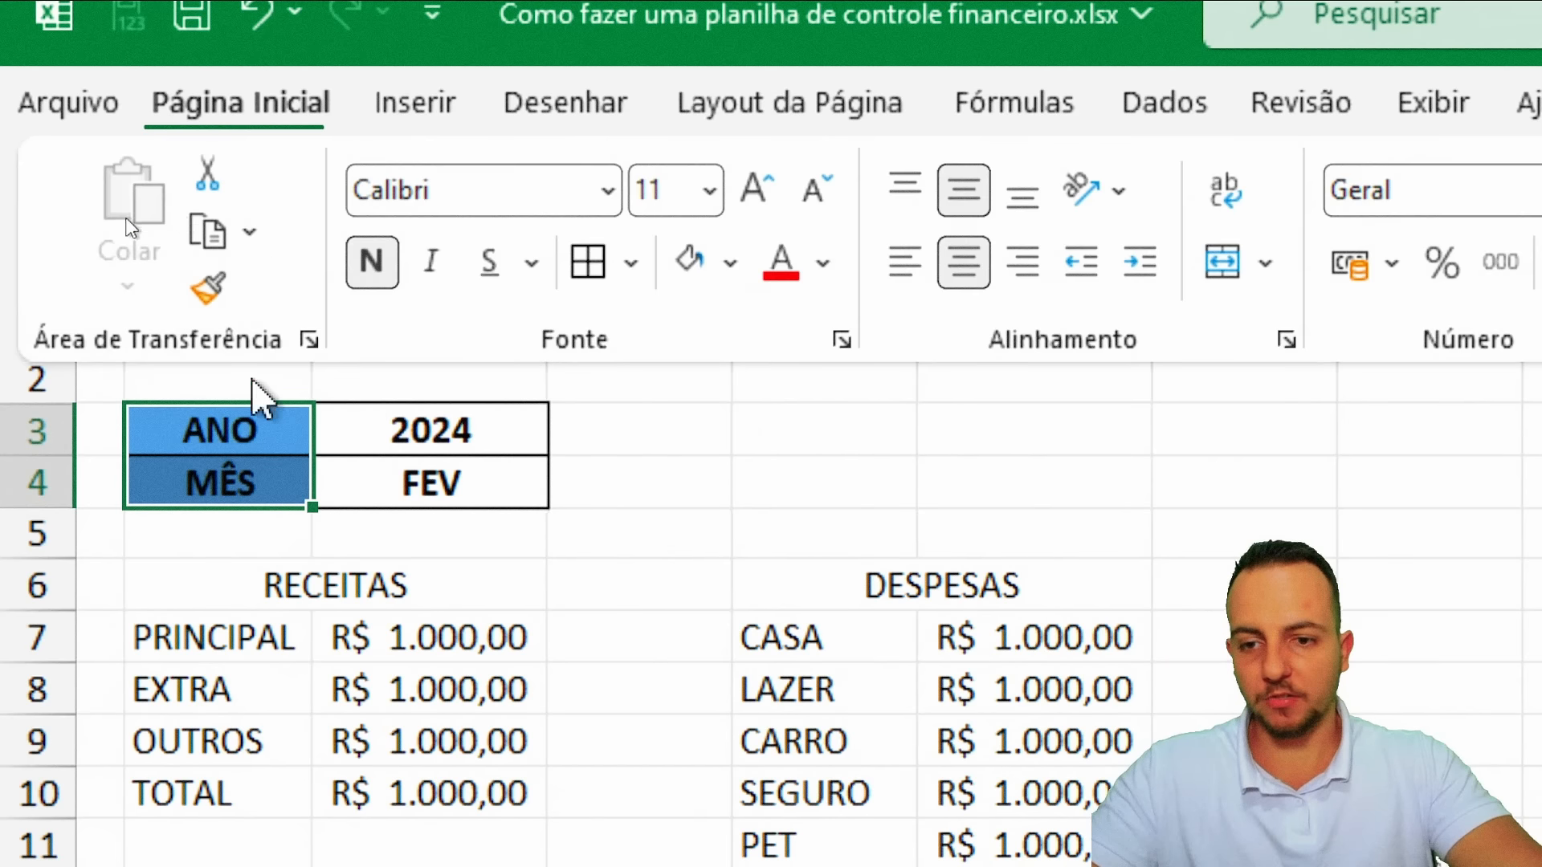
left_click(823, 265)
left_click(777, 448)
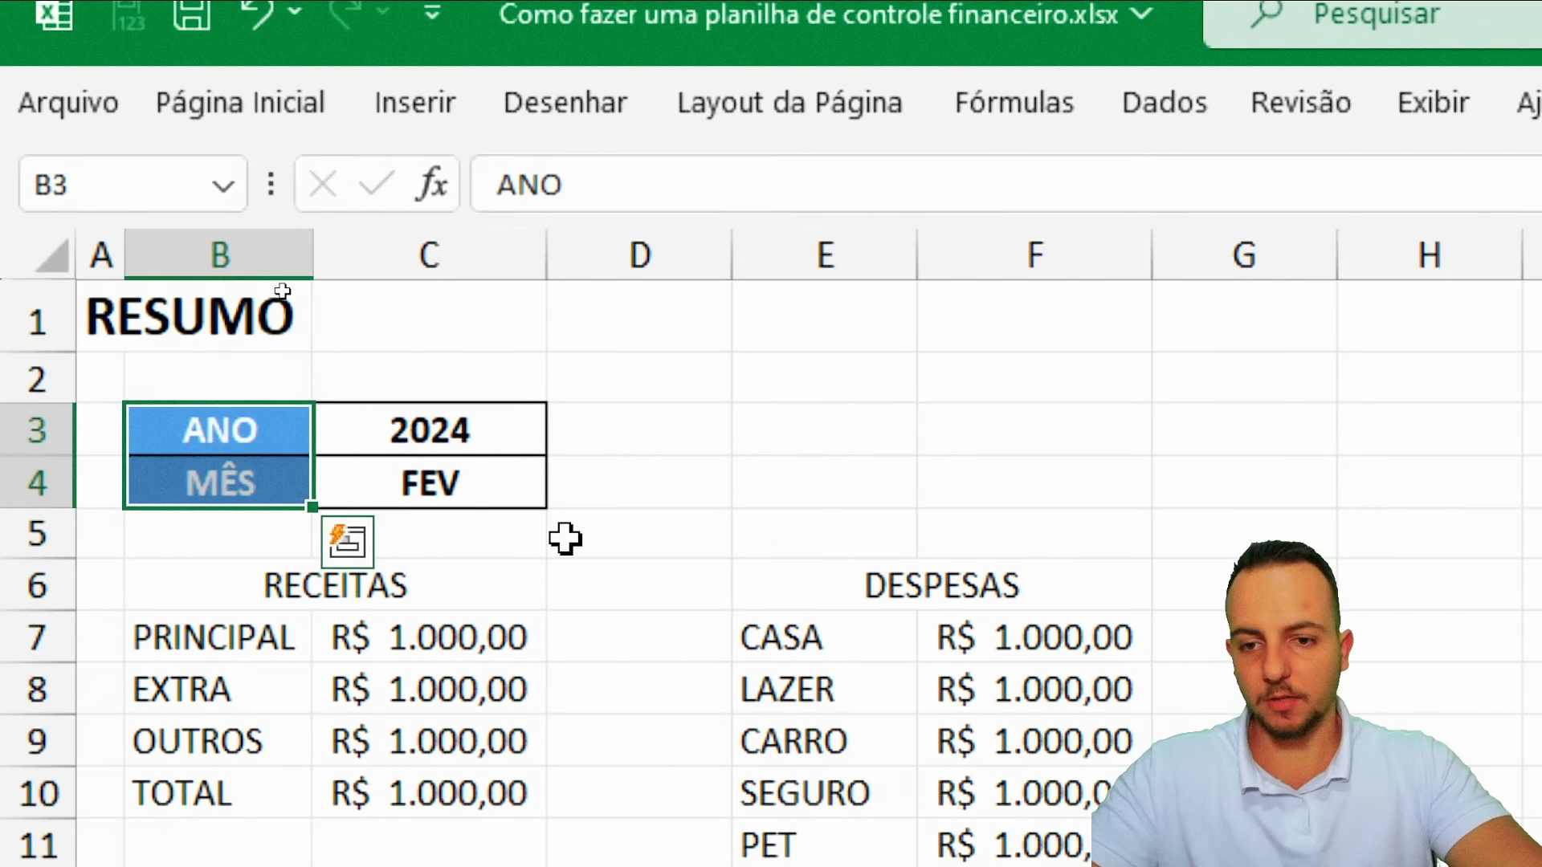
left_click(562, 536)
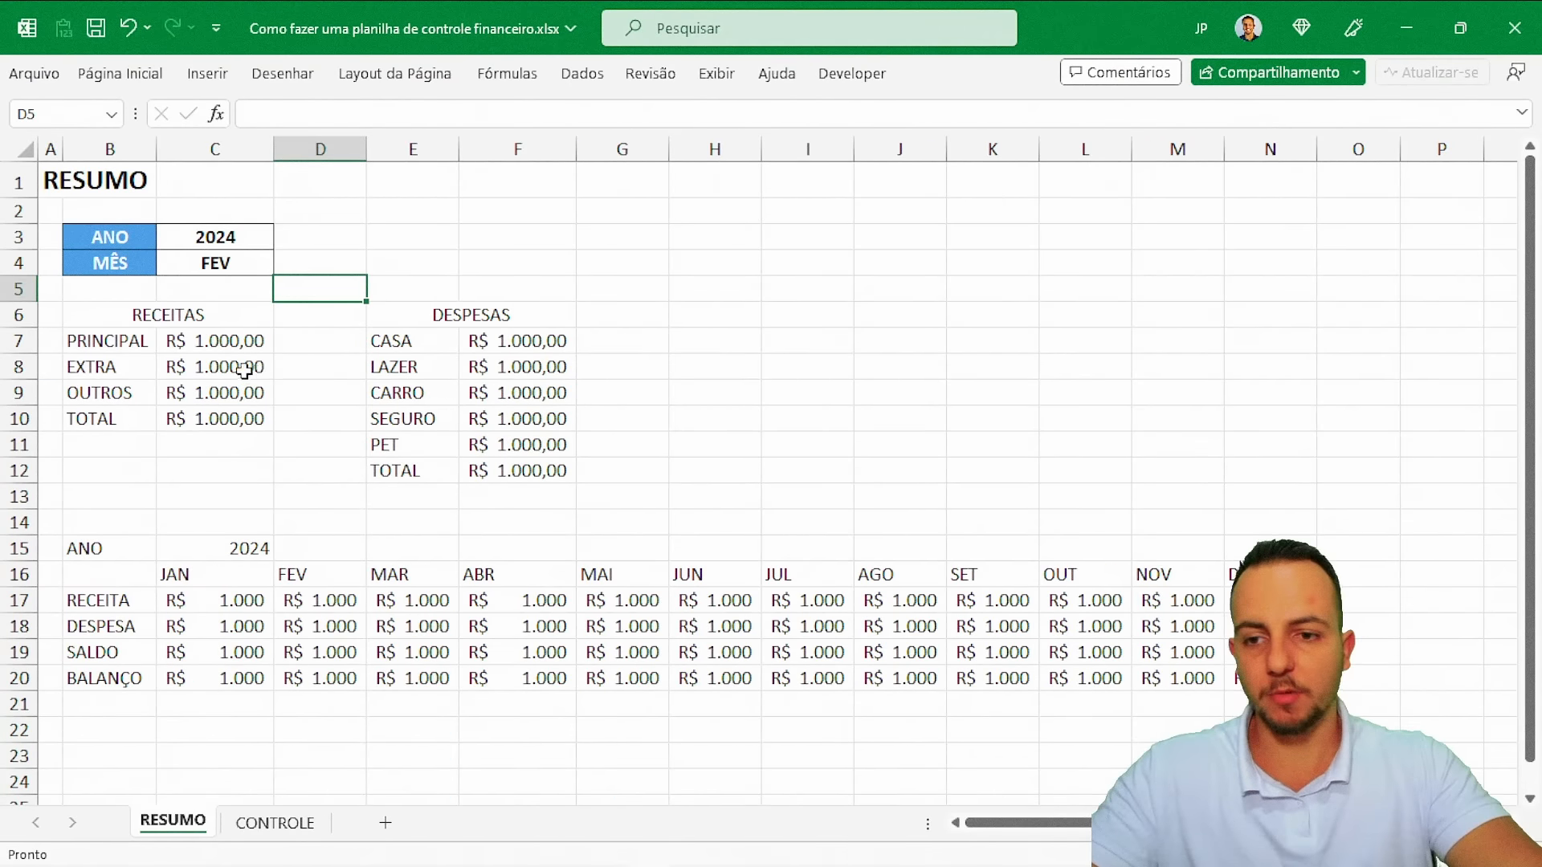
Apply all borders to the RECEITAS block B6:C10 and fill it with Verde, Ênfase 6, Mais Claro 80%
left_click_drag(205, 316, 184, 406)
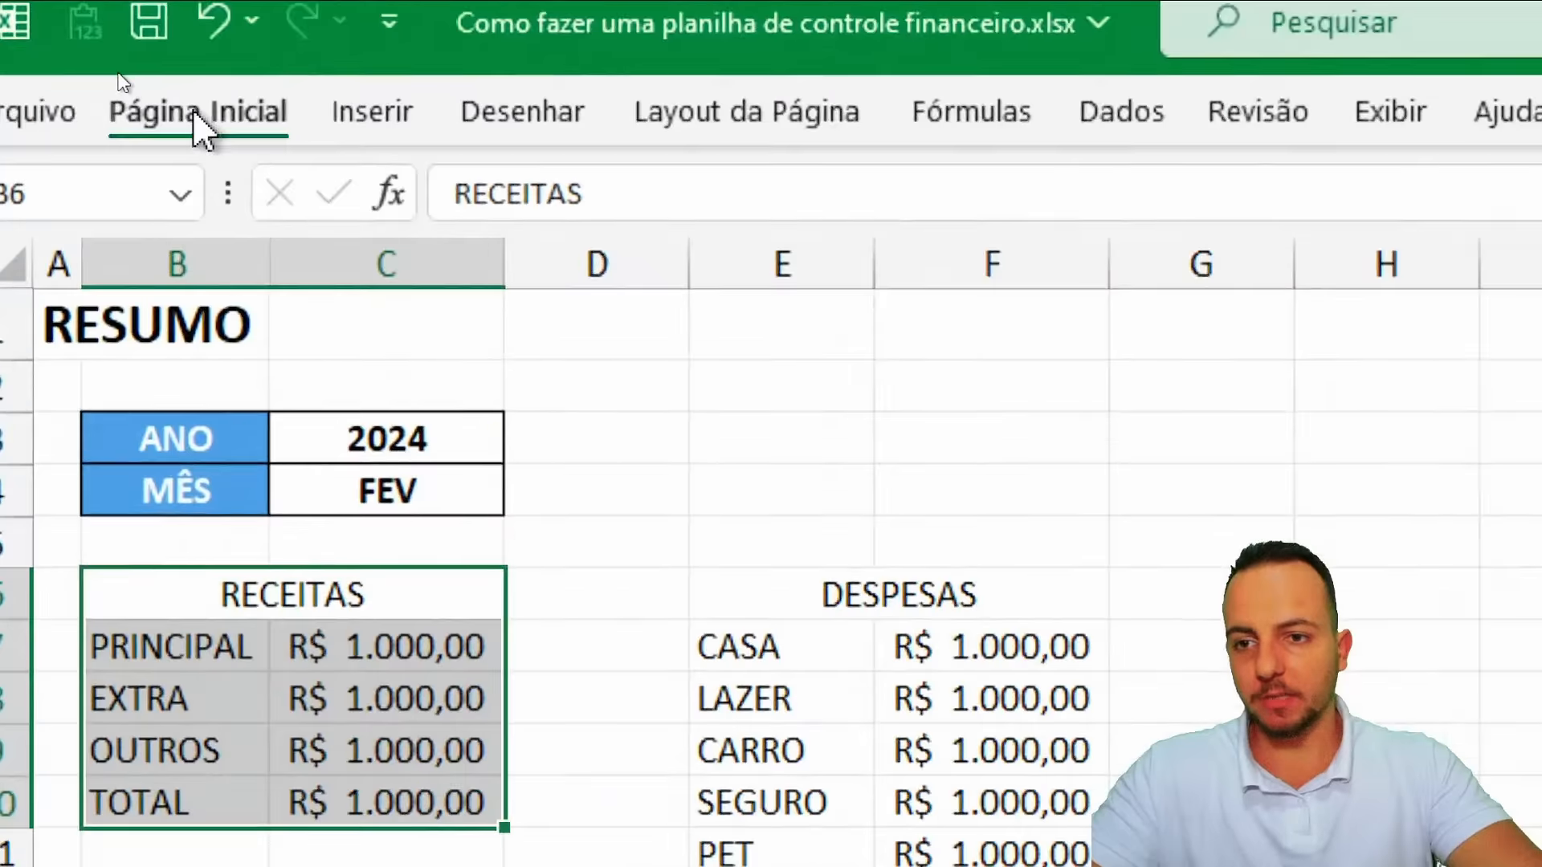
left_click(120, 76)
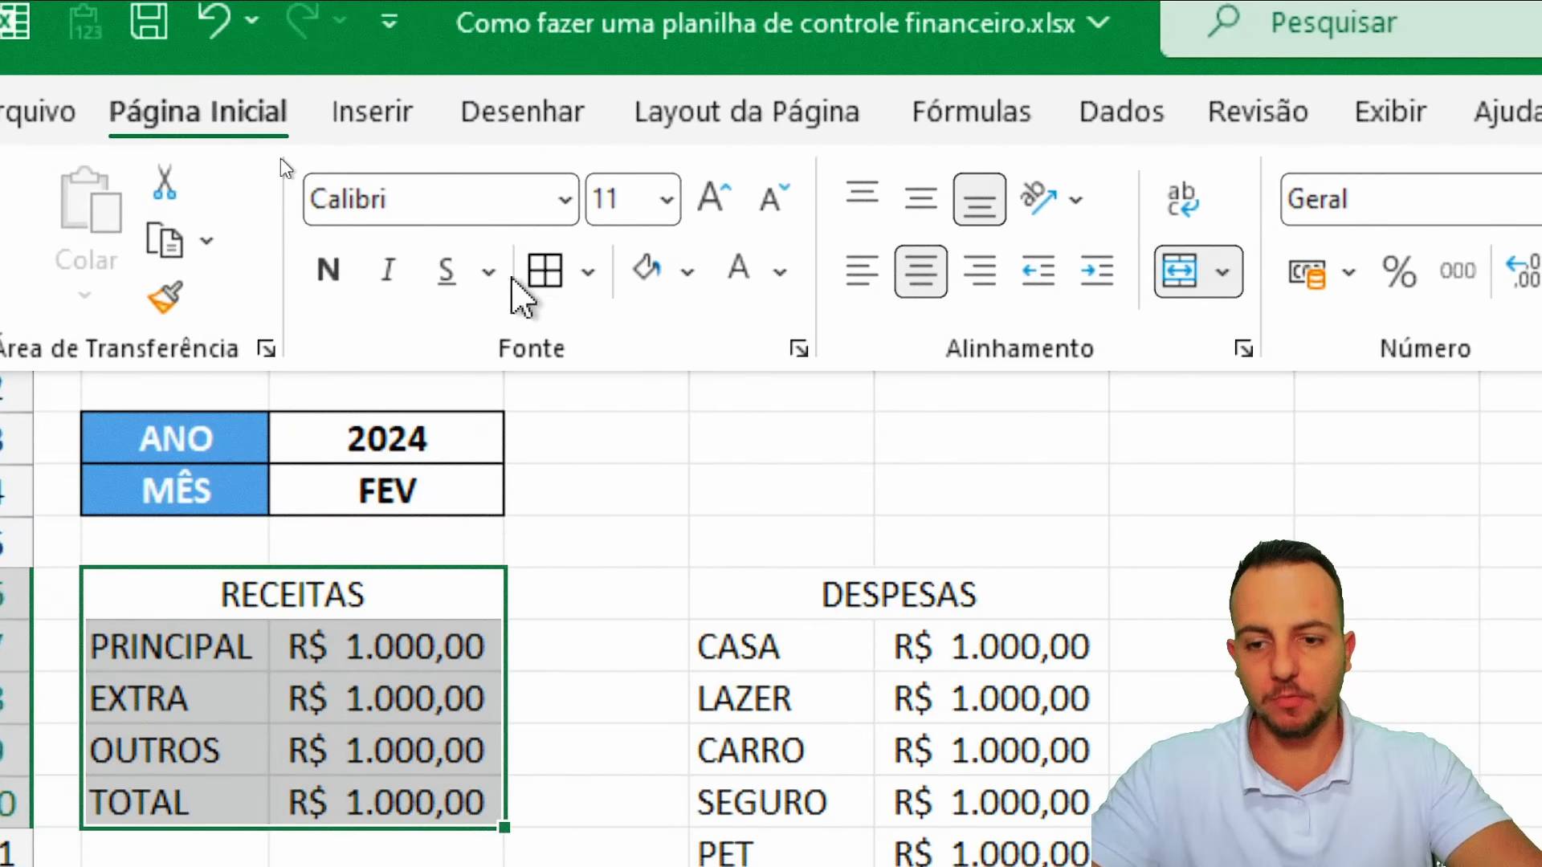
left_click(544, 270)
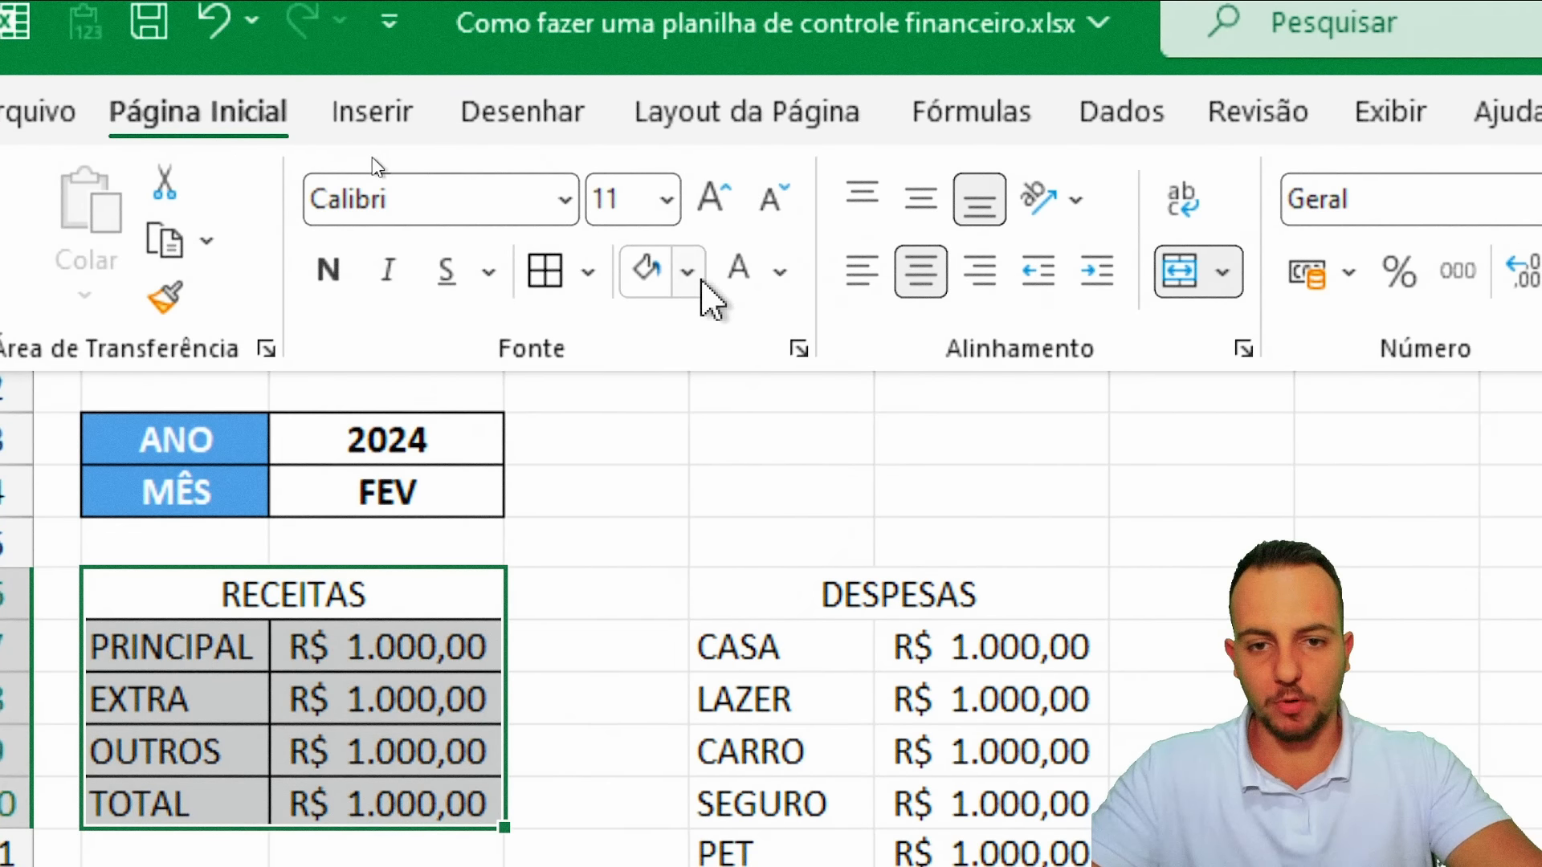
left_click(687, 271)
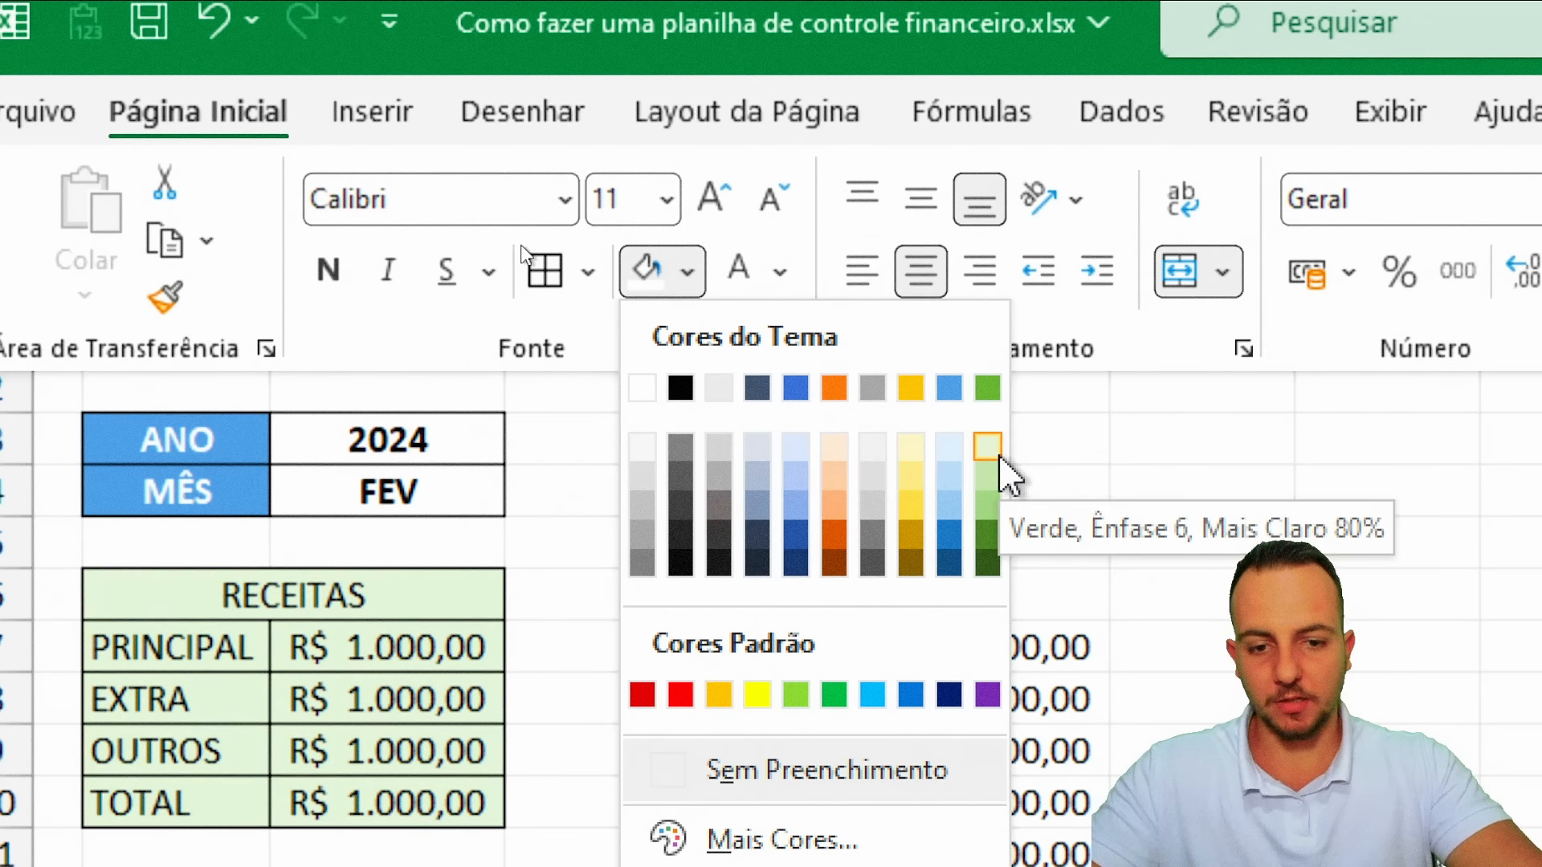
left_click(999, 456)
Format the RECEITAS header cell with a standard green fill and bold white text
left_click(277, 597)
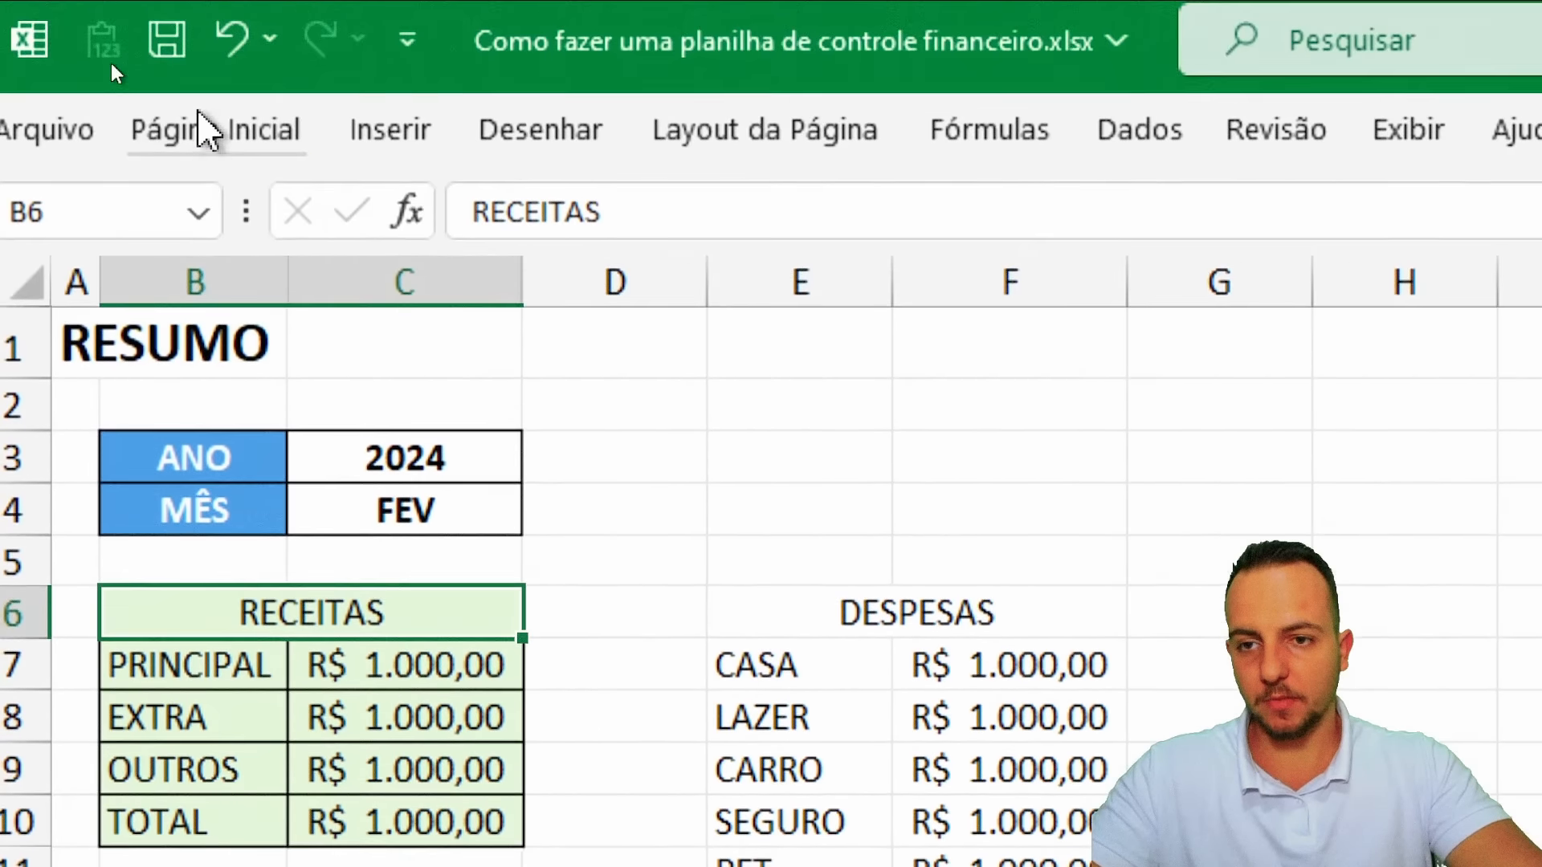
left_click(207, 129)
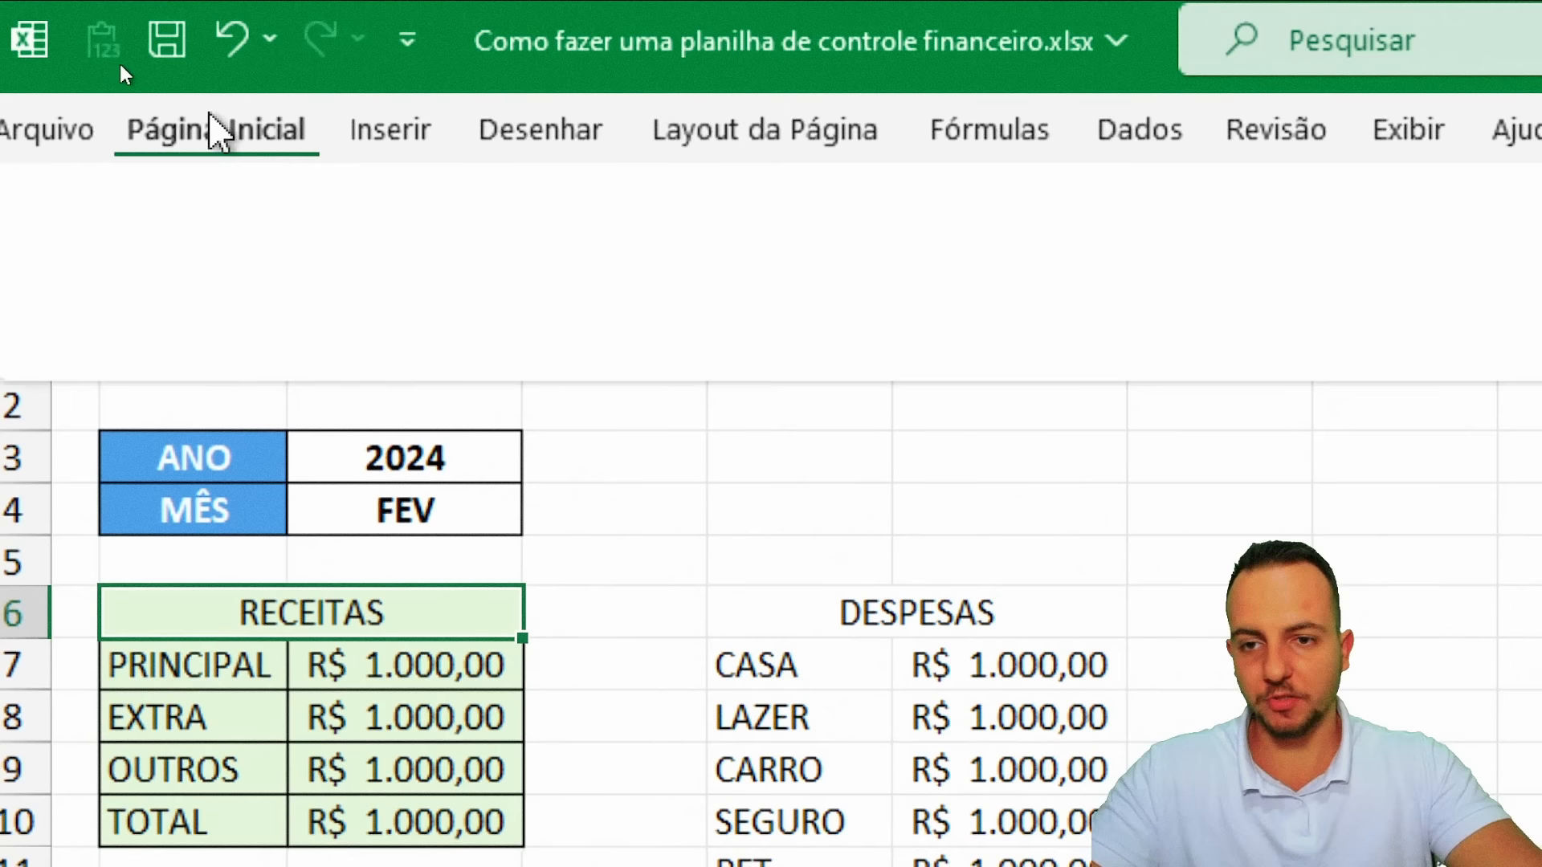
left_click(704, 290)
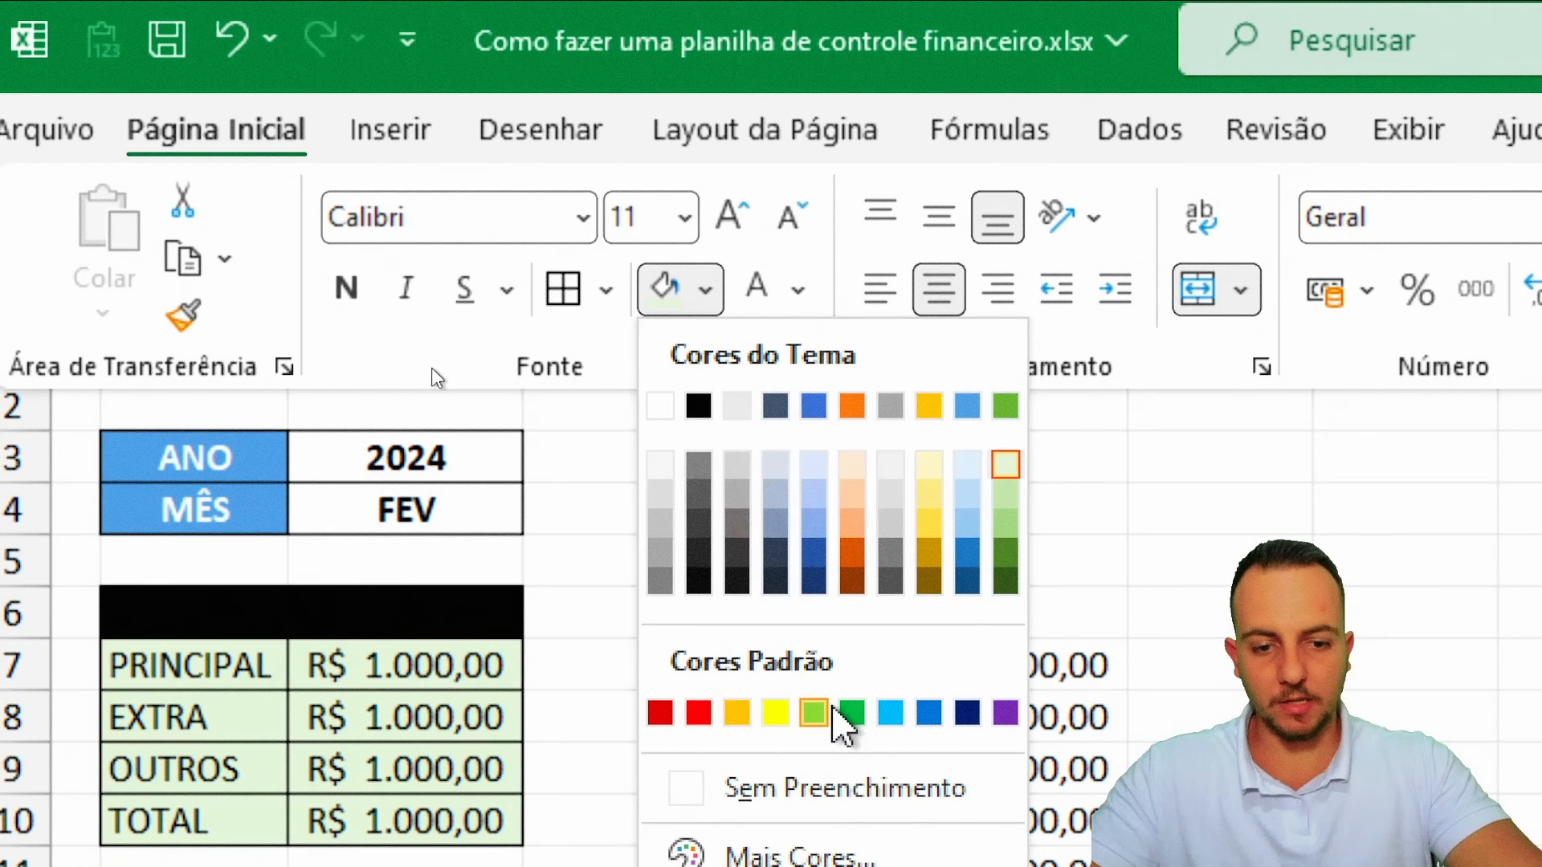
left_click(852, 712)
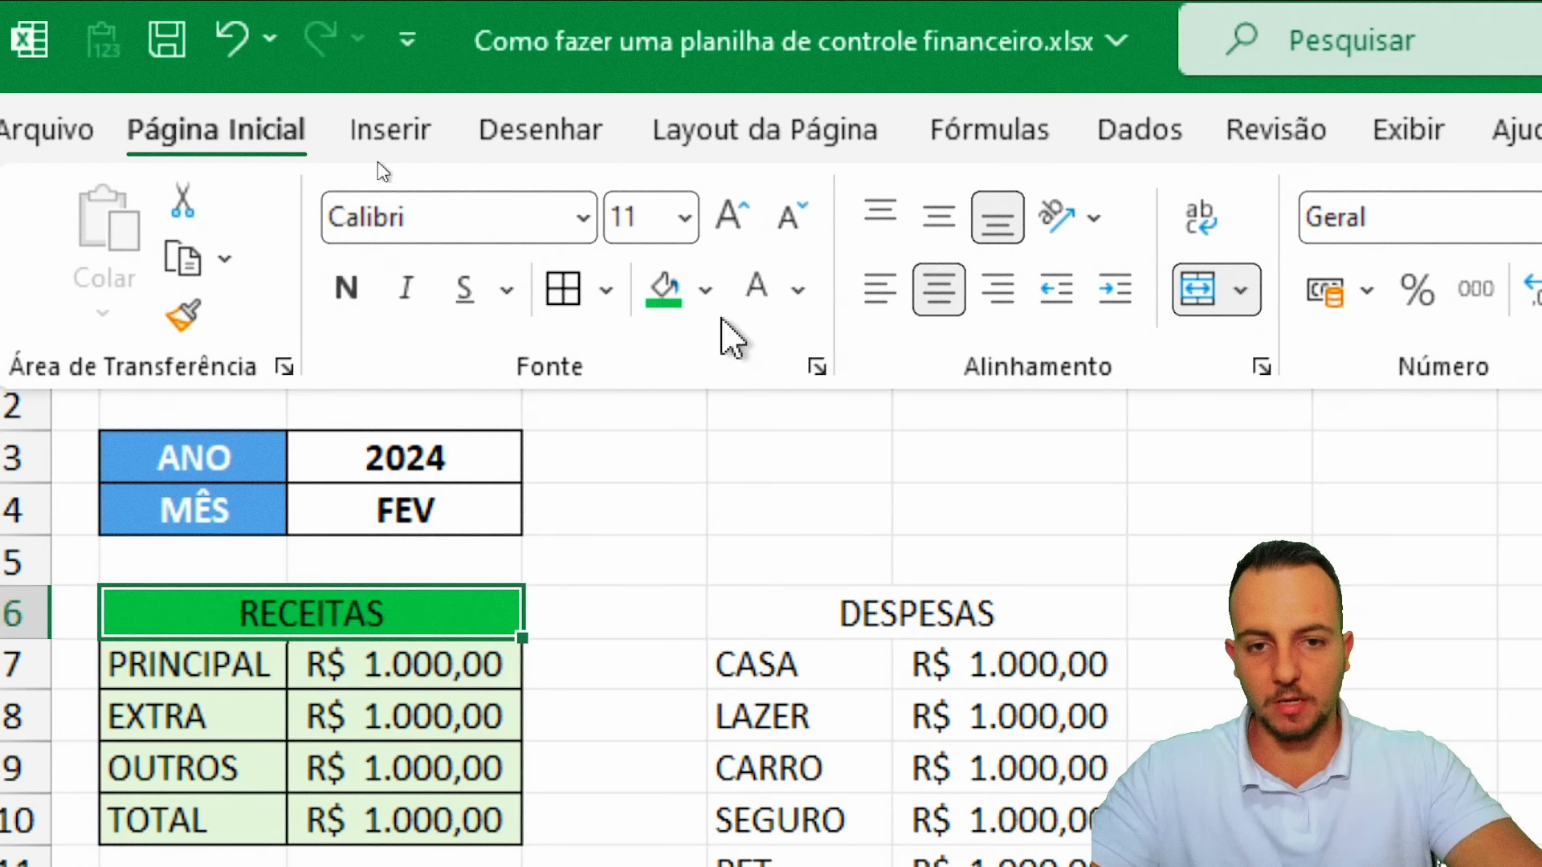
left_click(346, 287)
left_click(340, 779)
Remove the fill from the RECEITAS value cells C7:C10 and clear their sample amounts
left_click_drag(372, 594, 403, 714)
left_click(210, 24)
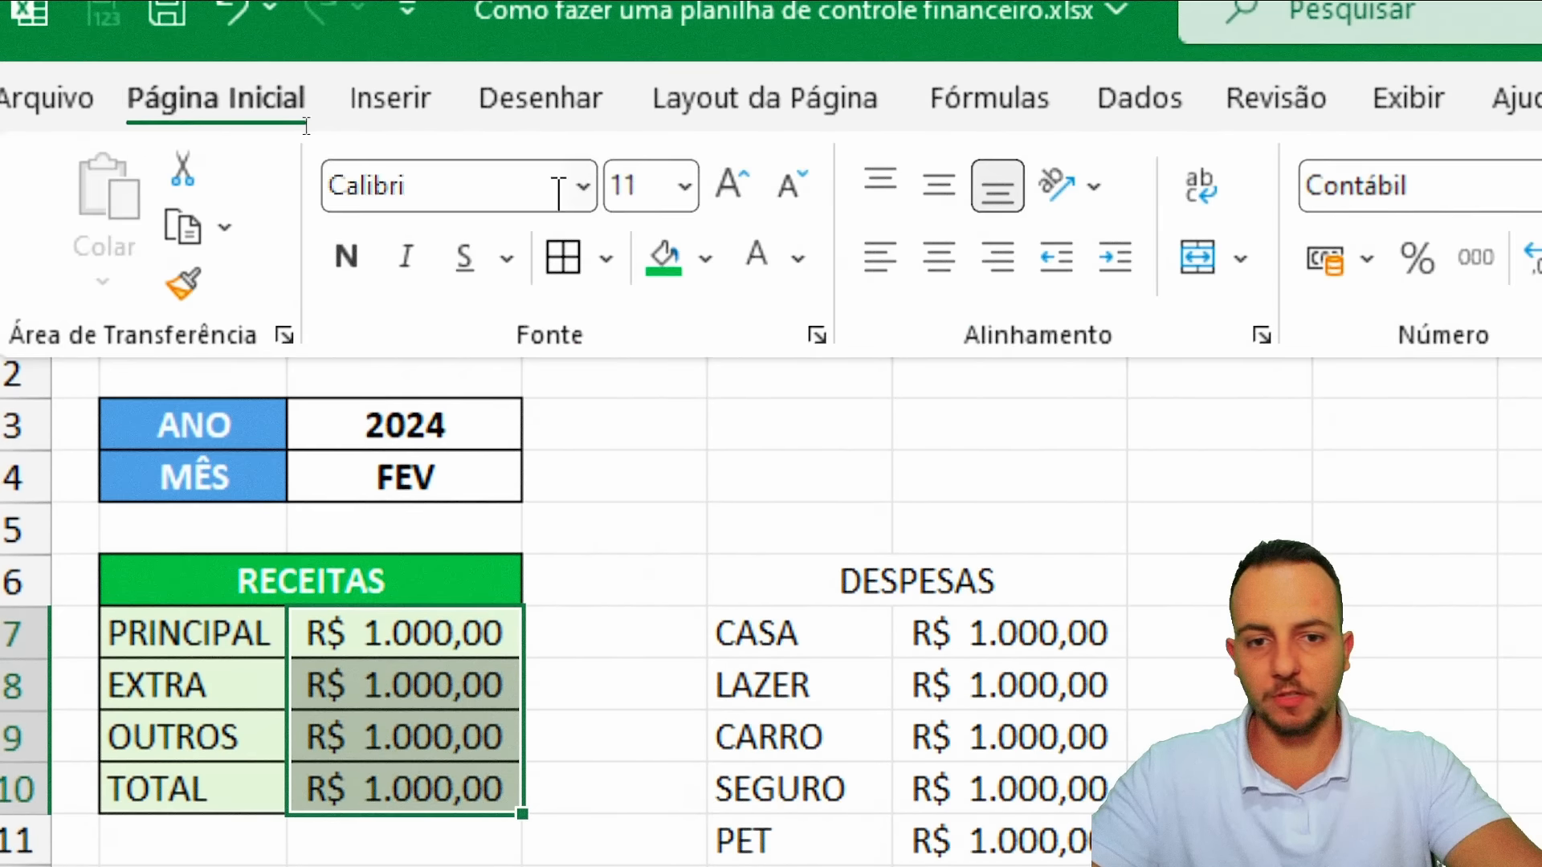
left_click(706, 258)
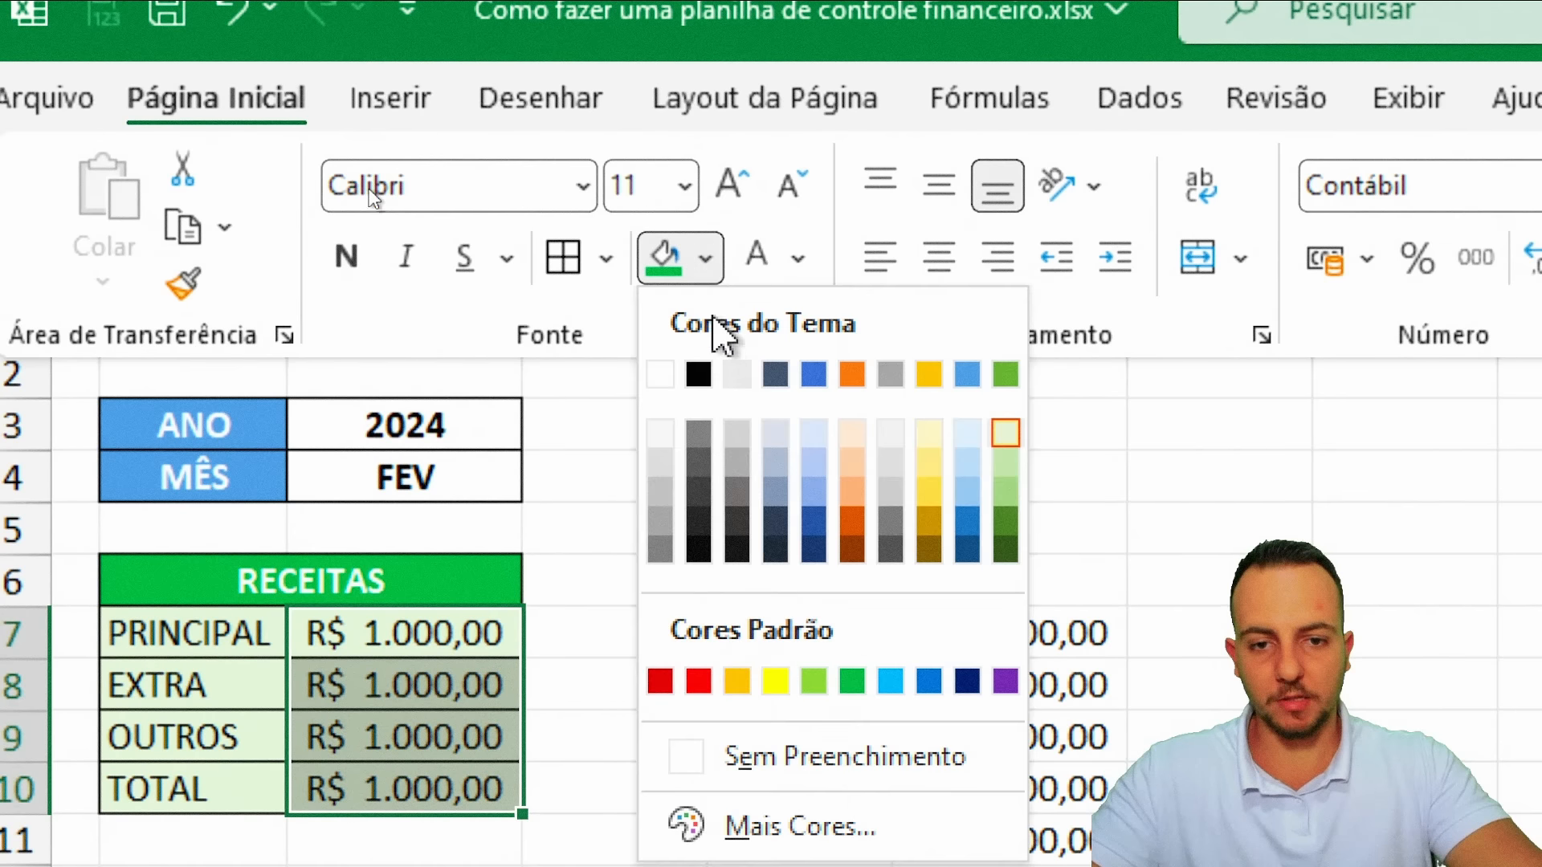
left_click(735, 759)
left_click(441, 839)
left_click(401, 808)
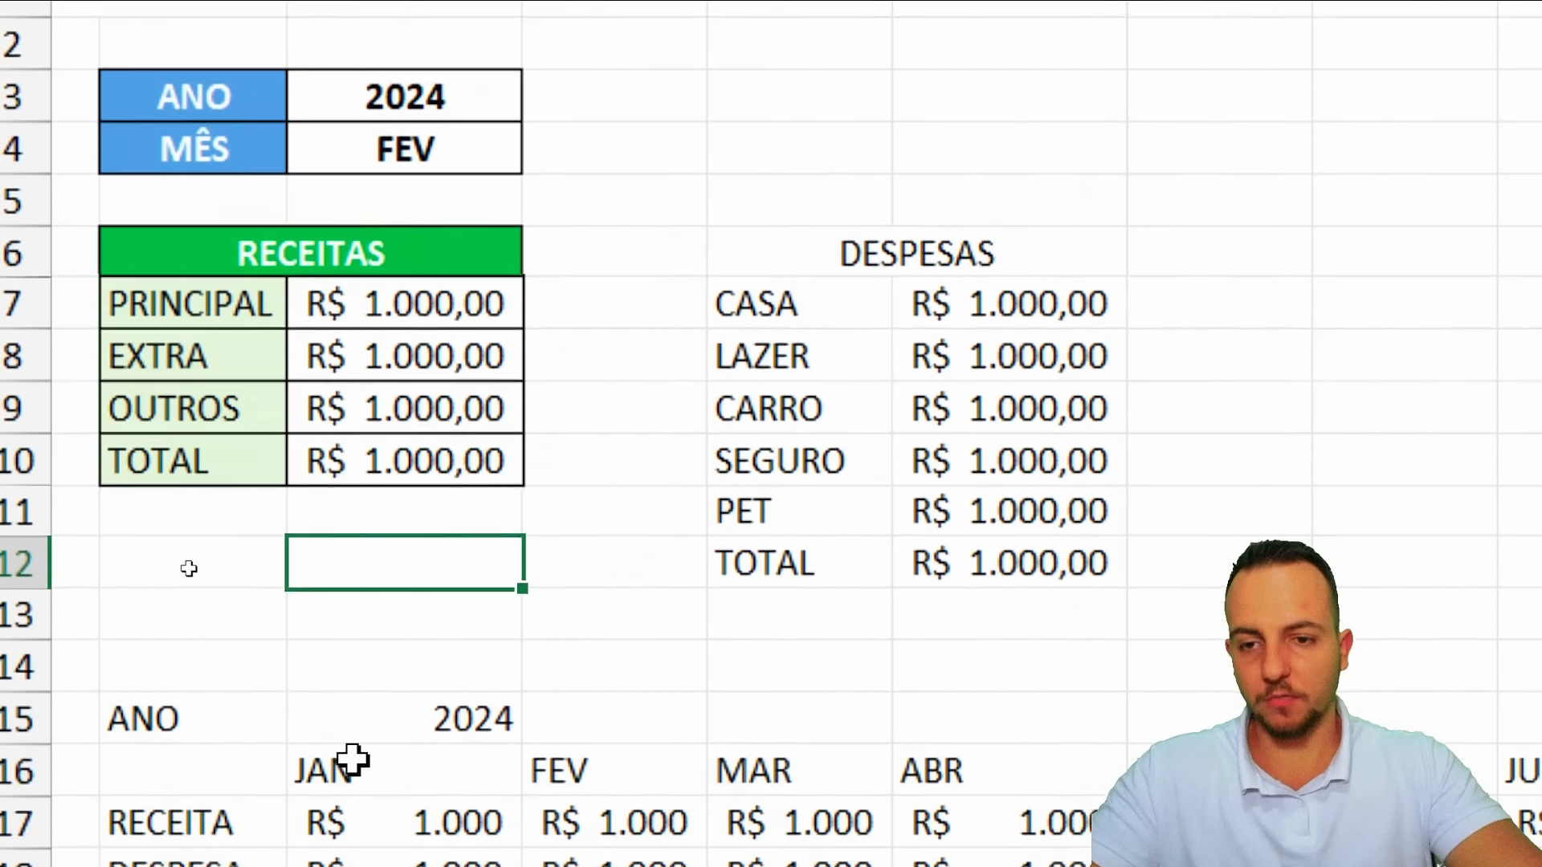
left_click_drag(444, 262, 421, 415)
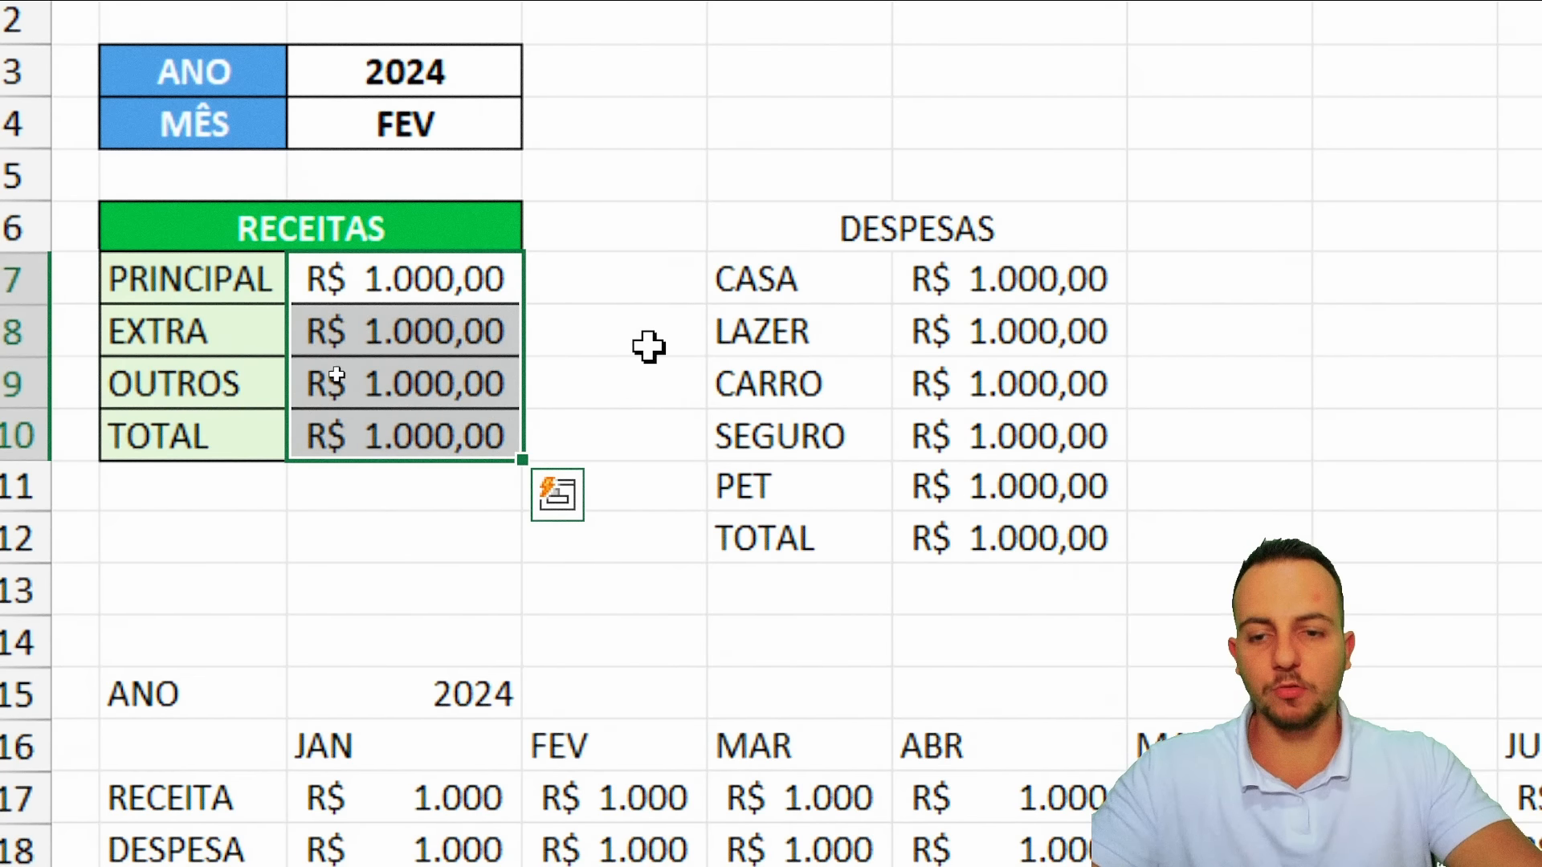
key("Delete")
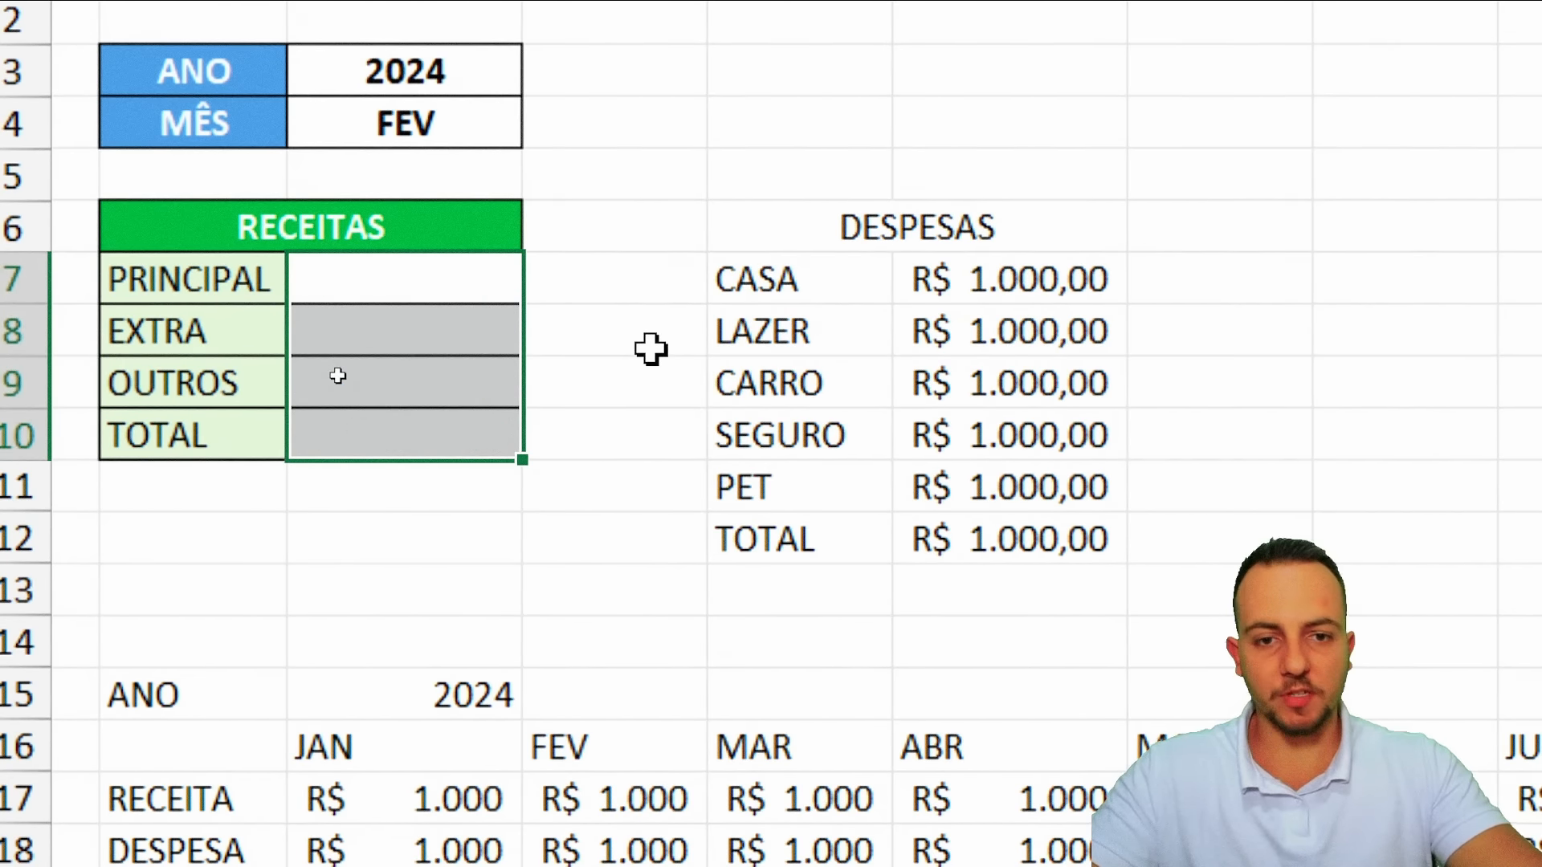
Apply all borders to the DESPESAS block E6:F12 and fill it with the lightest orange theme colour
left_click_drag(877, 221, 801, 551)
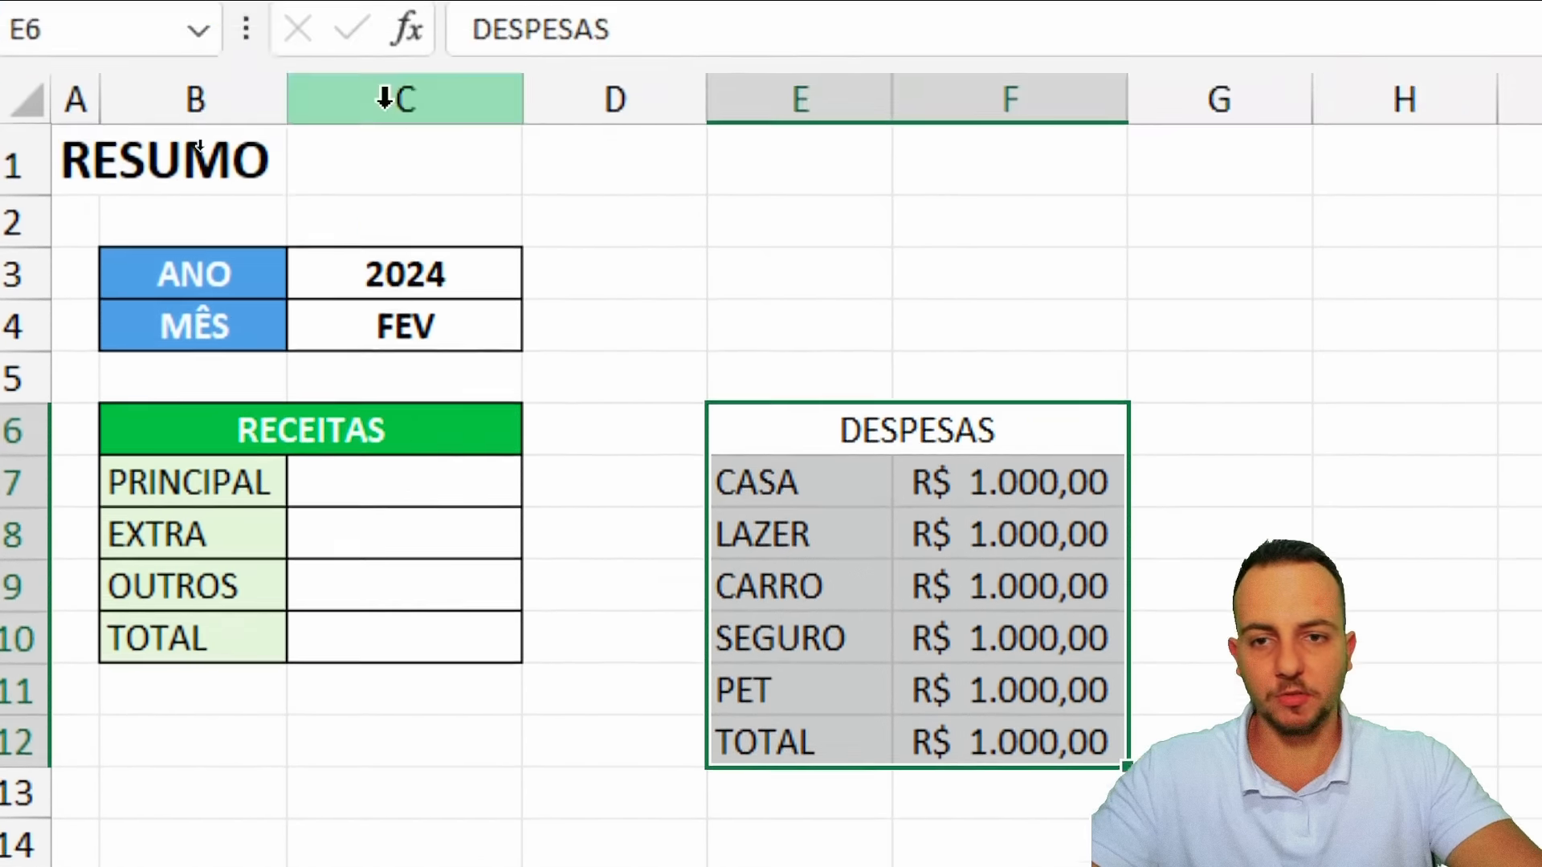
left_click(186, 120)
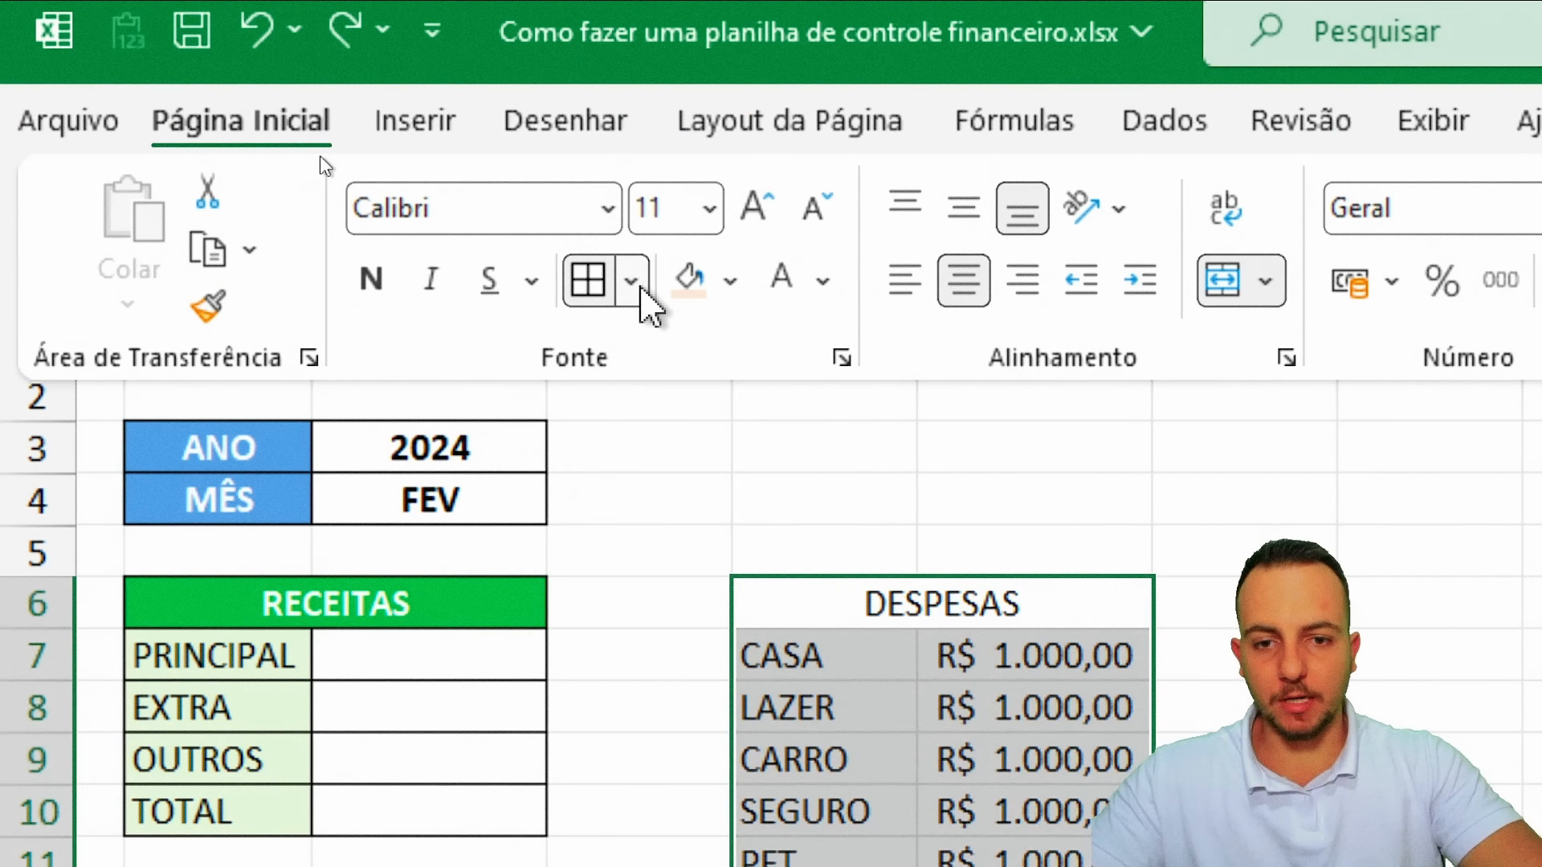
left_click(585, 277)
left_click(729, 281)
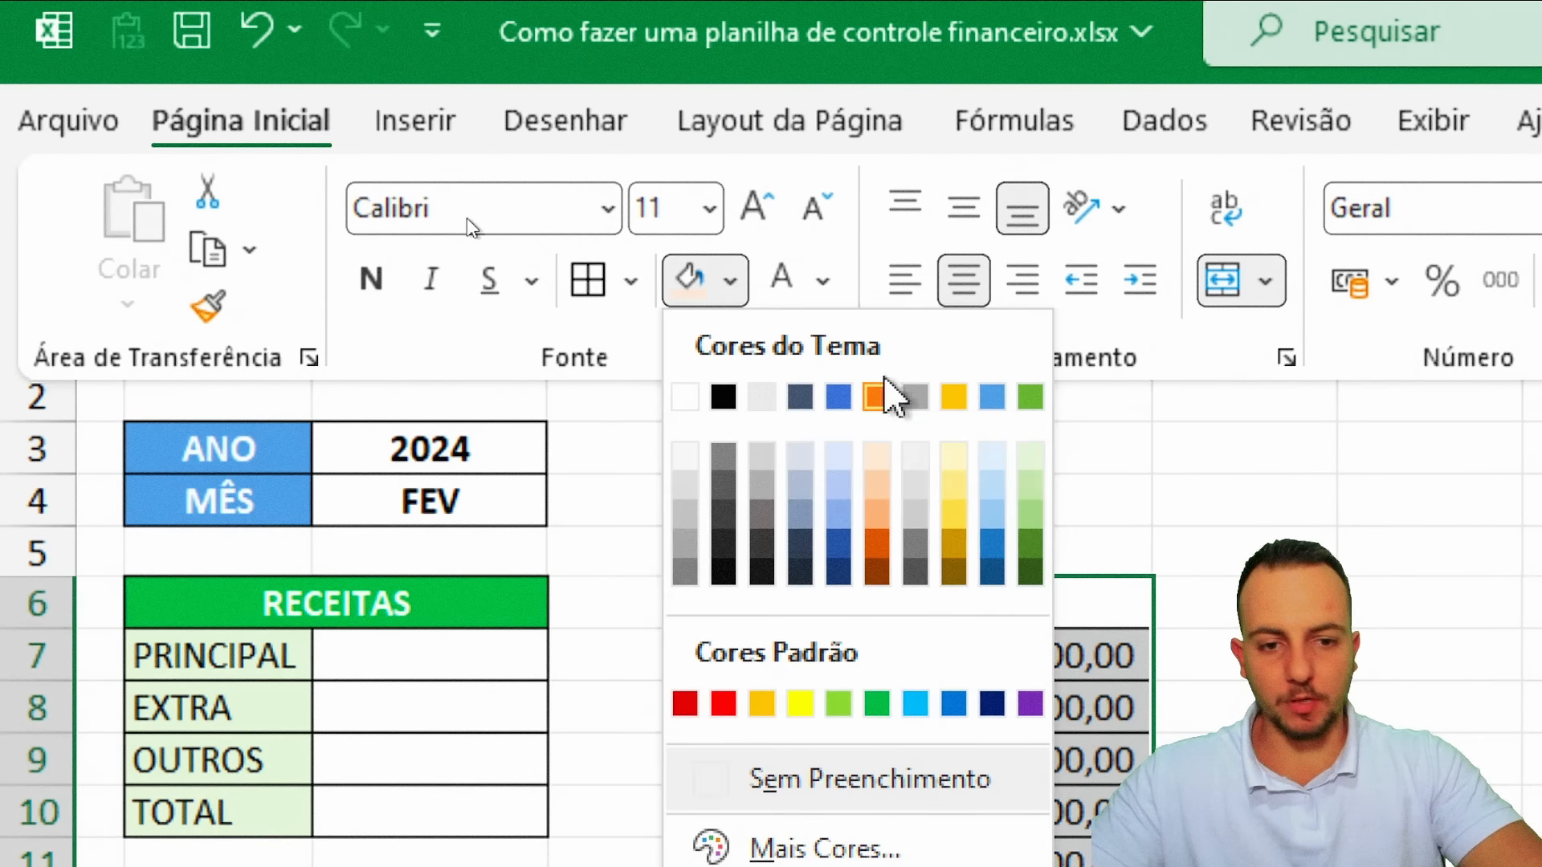
left_click(899, 465)
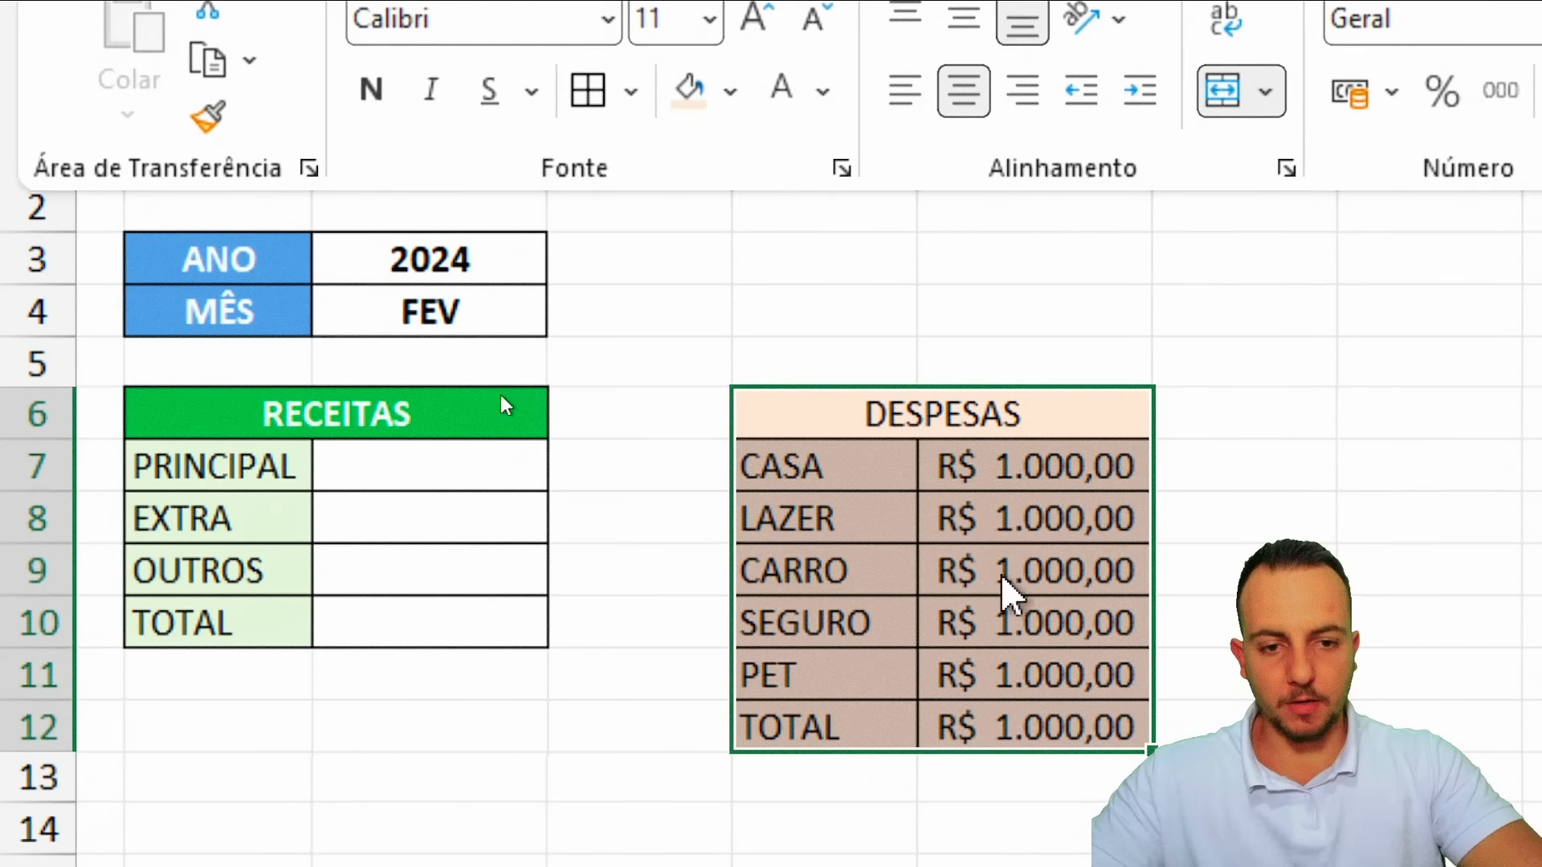
left_click(998, 756)
Format the DESPESAS header cell with bold white text and a standard red fill
left_click(964, 612)
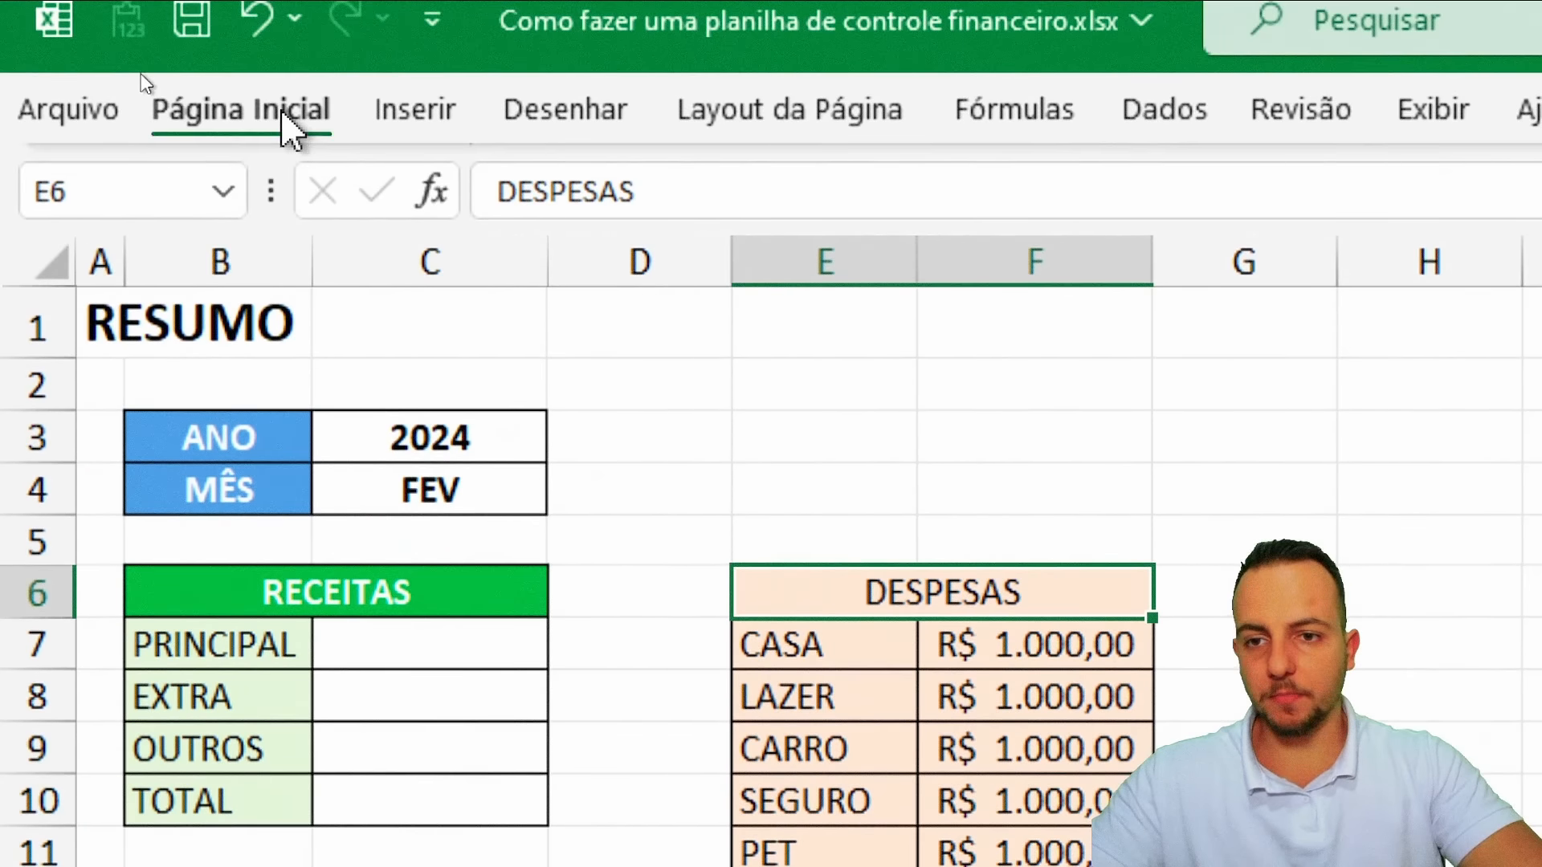
left_click(286, 38)
left_click(372, 195)
left_click(781, 267)
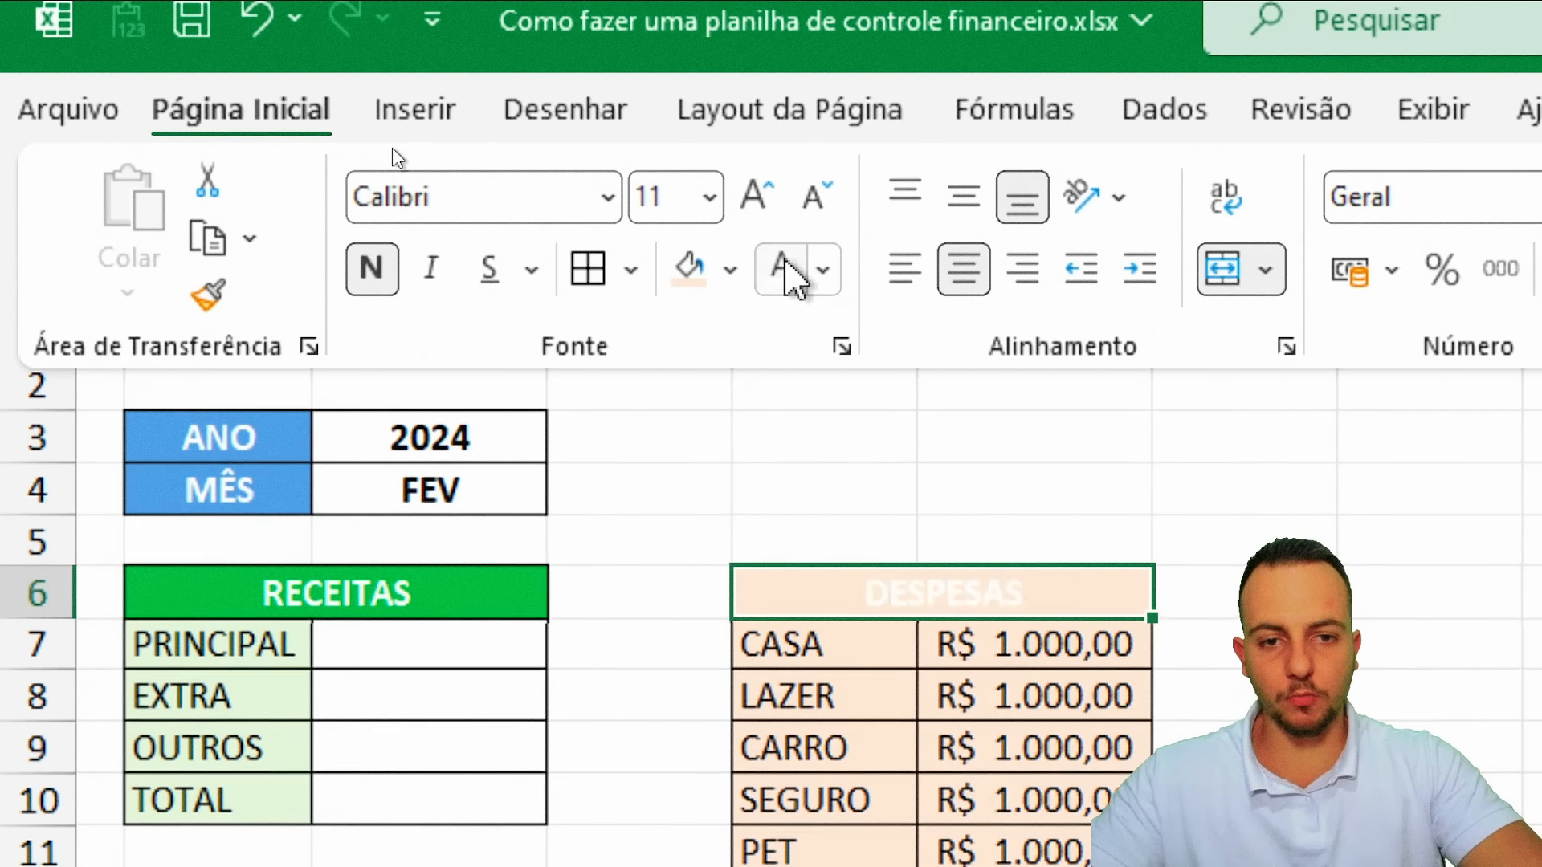
left_click(732, 269)
left_click(723, 692)
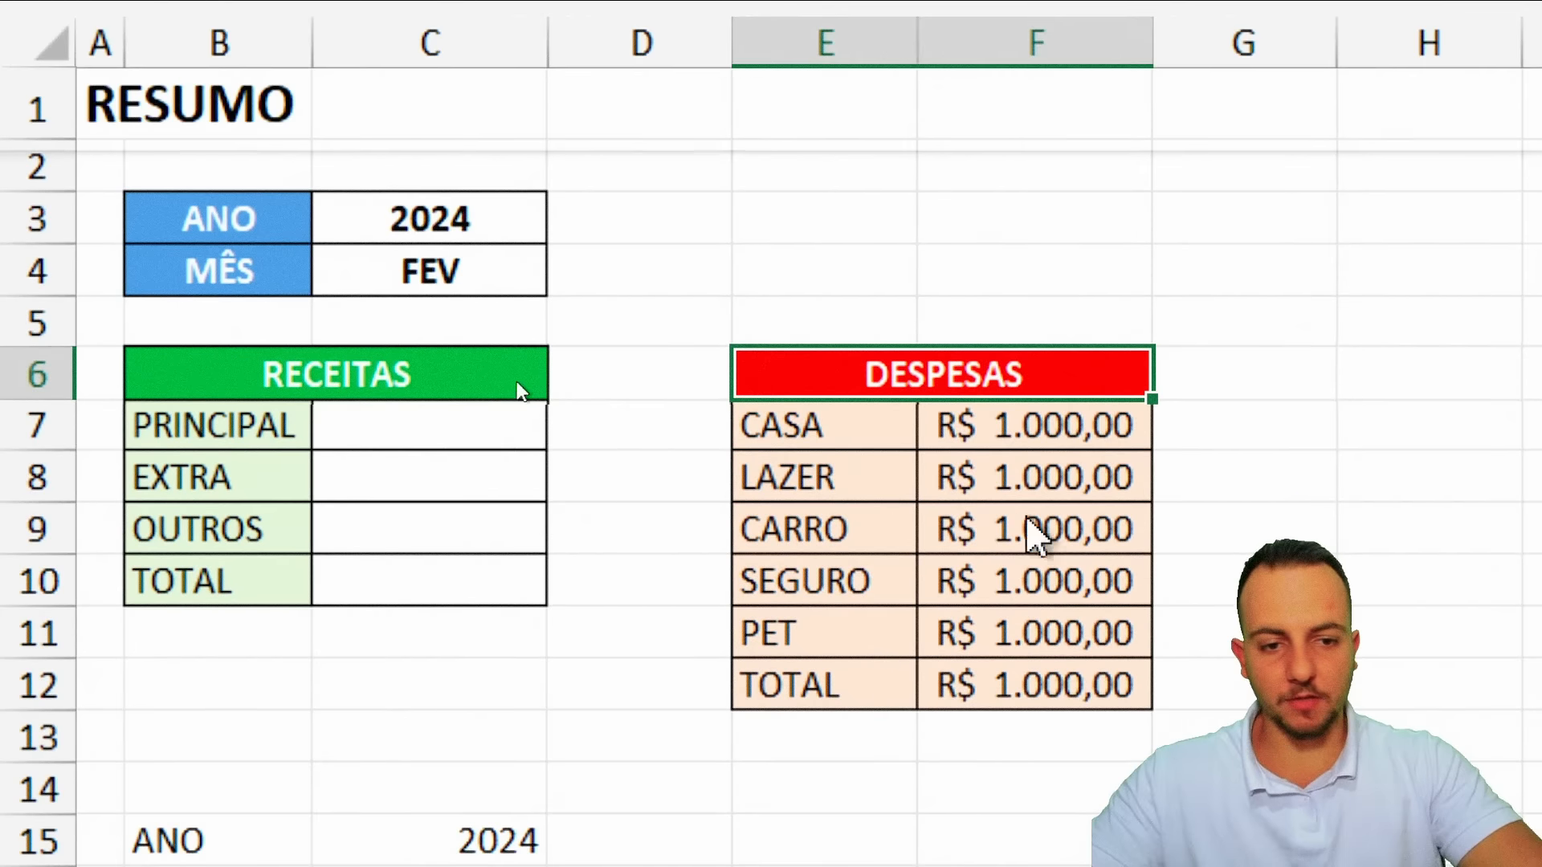
Change the fill of the DESPESAS value cells F7:F12 to white and clear their sample amounts
left_click_drag(1032, 434, 1012, 684)
left_click(265, 117)
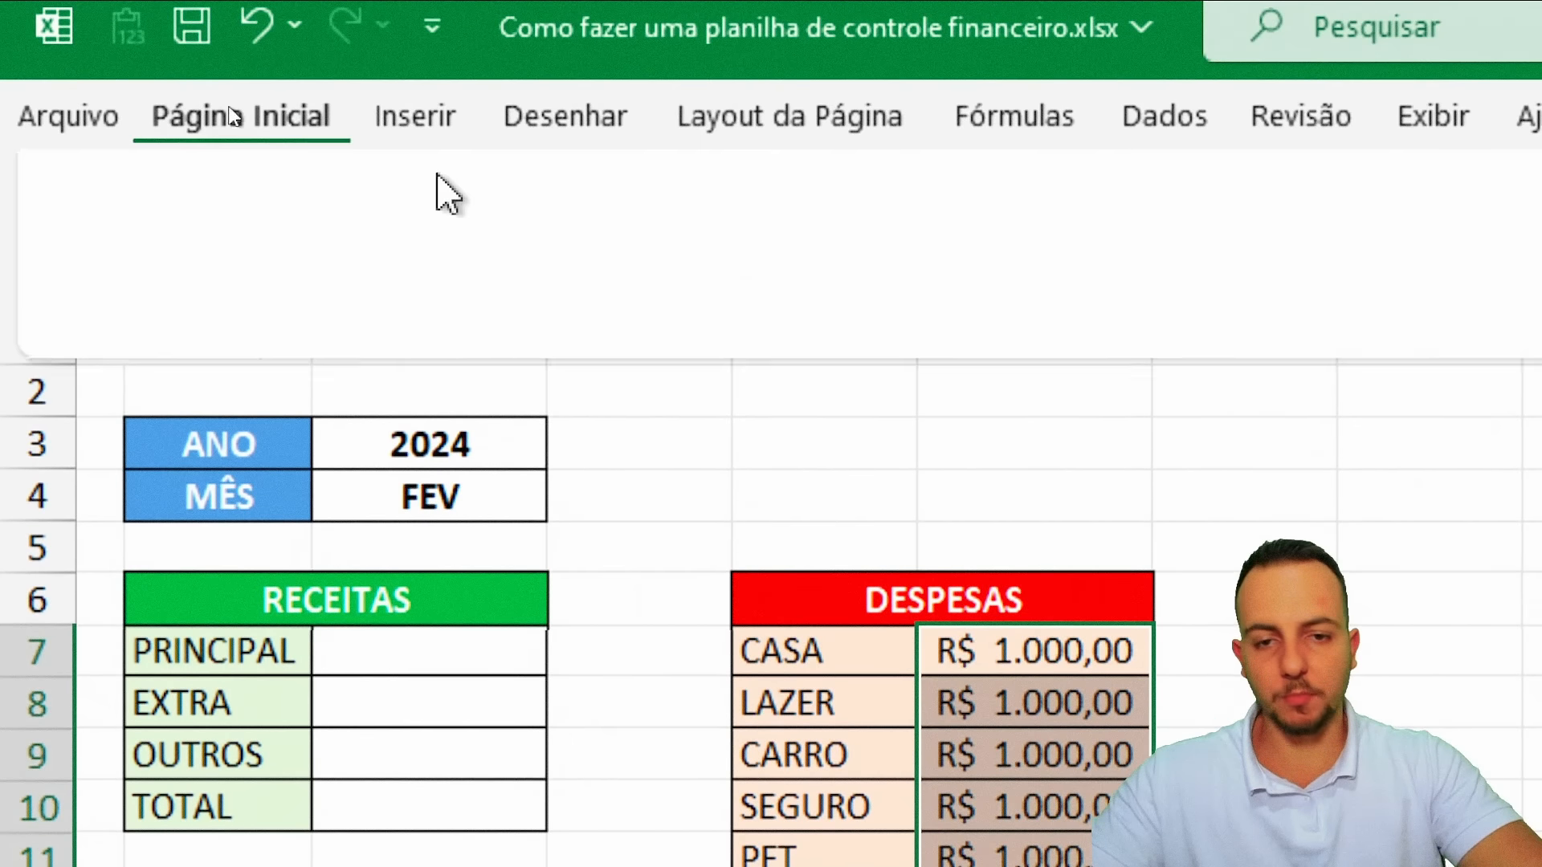
left_click(730, 281)
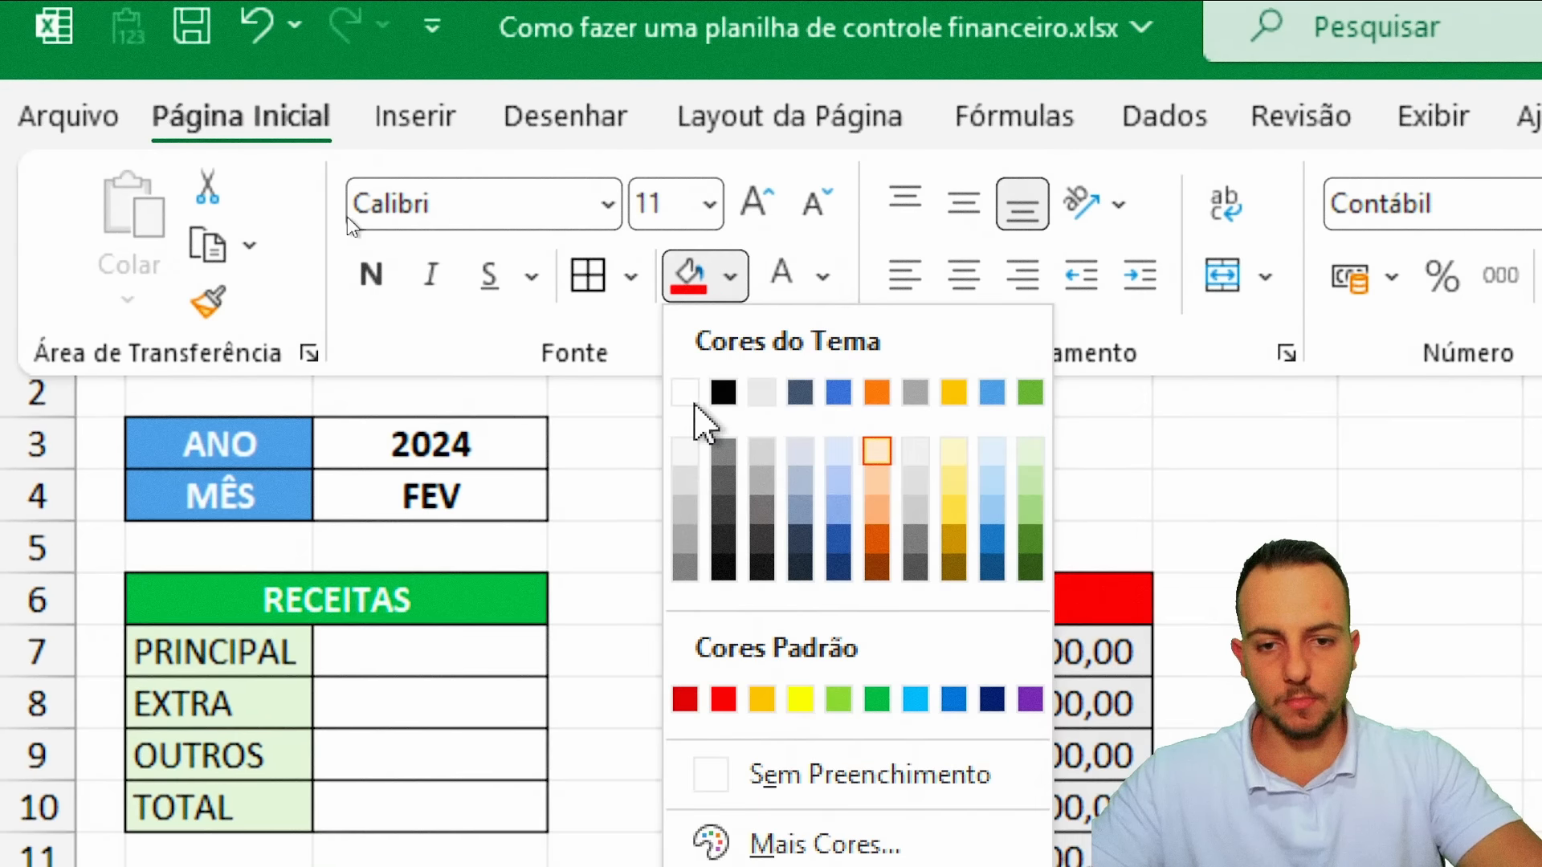
left_click(692, 401)
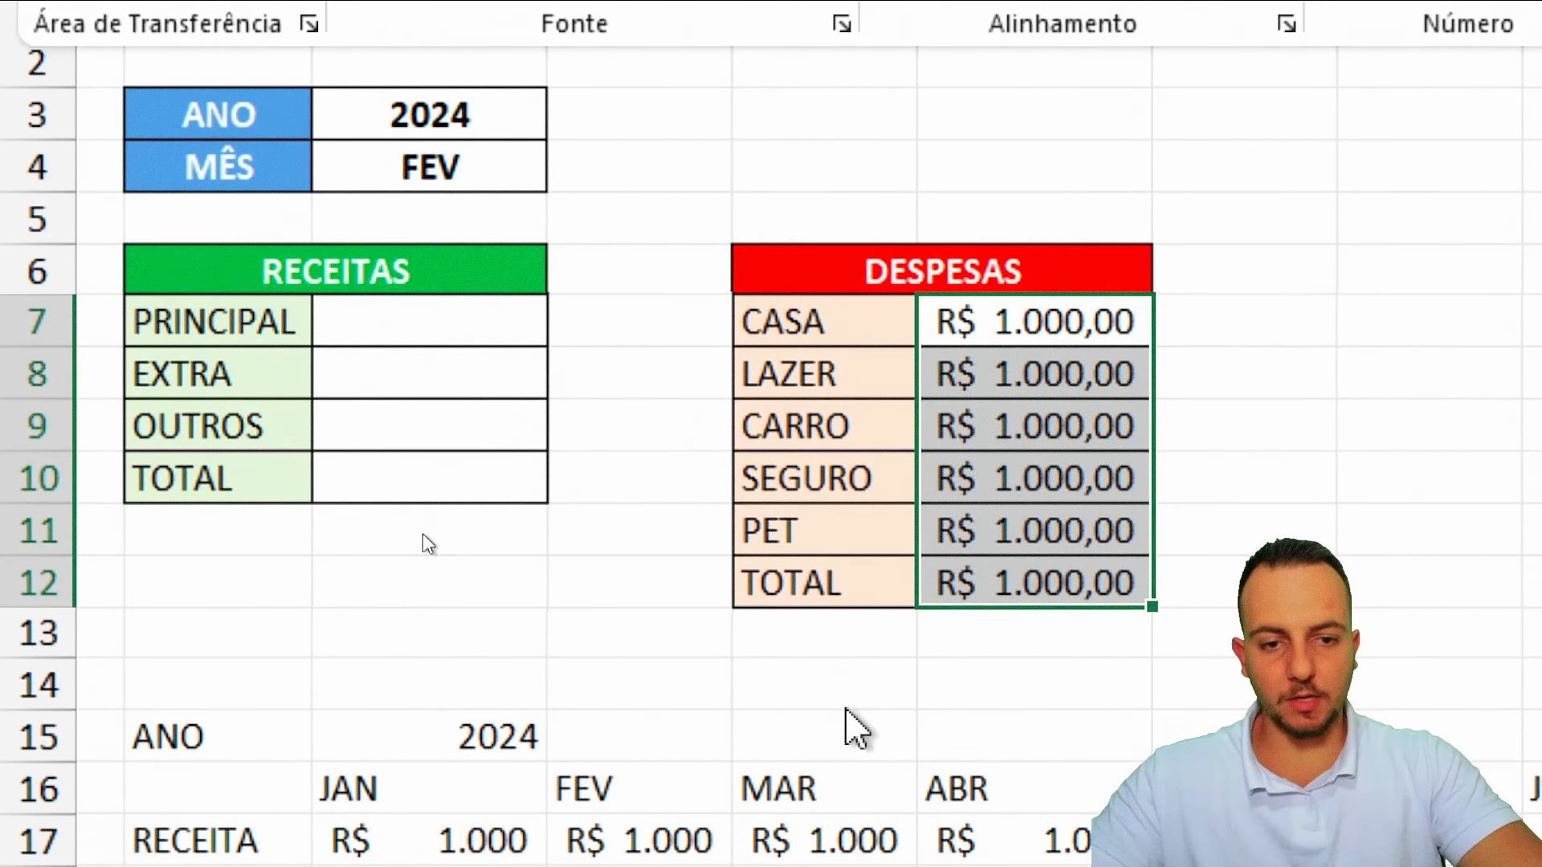
key("Delete")
left_click(461, 326)
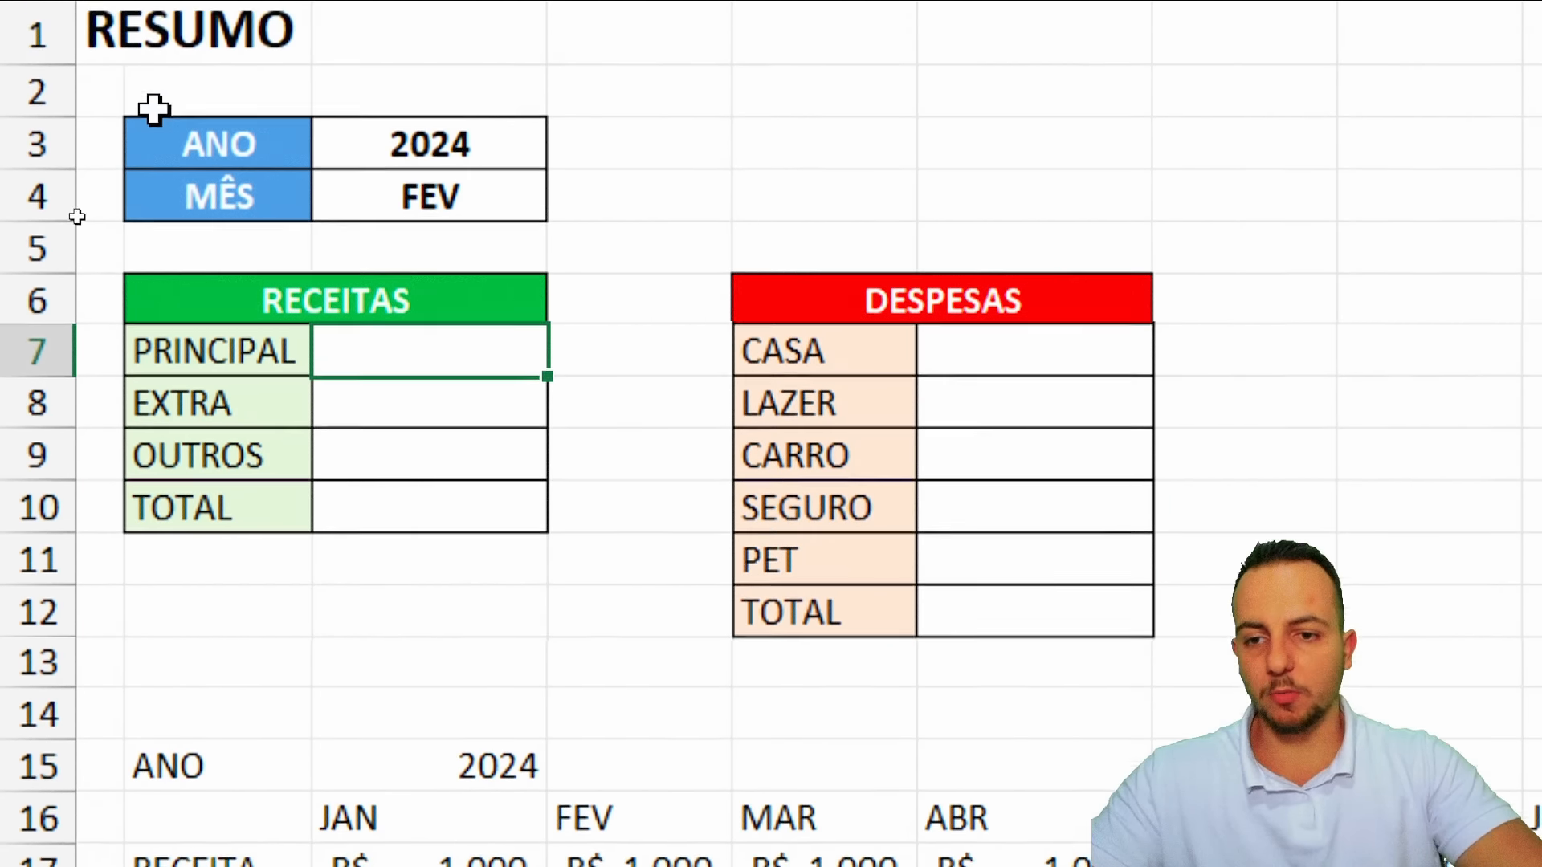
Review the RECEITAS categories on RESUMO and the VALOR column on the CONTROLE sheet, and return to RESUMO
left_click_drag(354, 283, 314, 497)
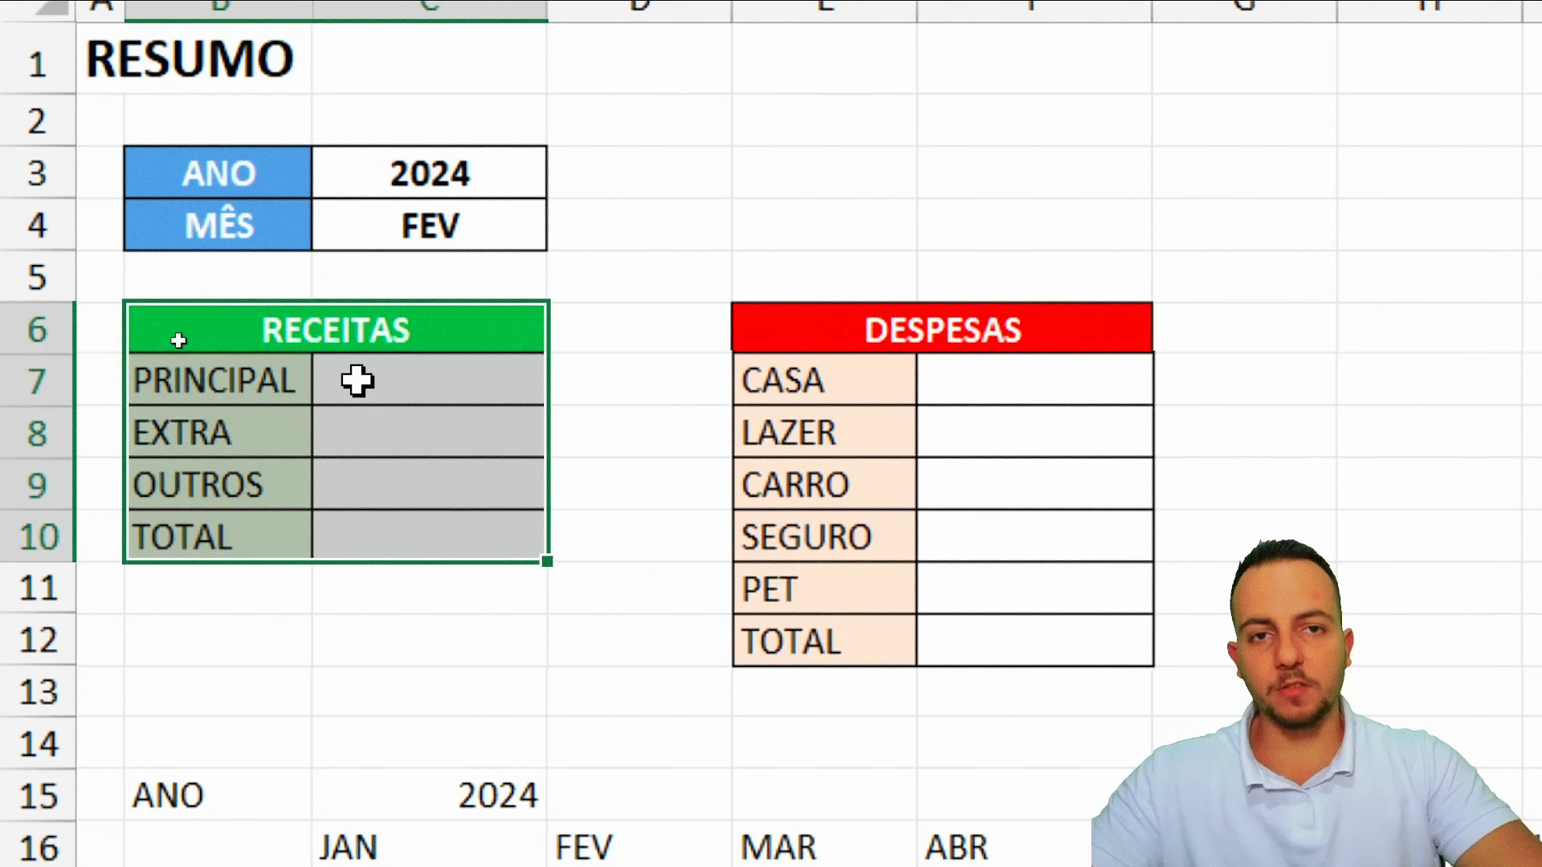
left_click(356, 380)
left_click(227, 380)
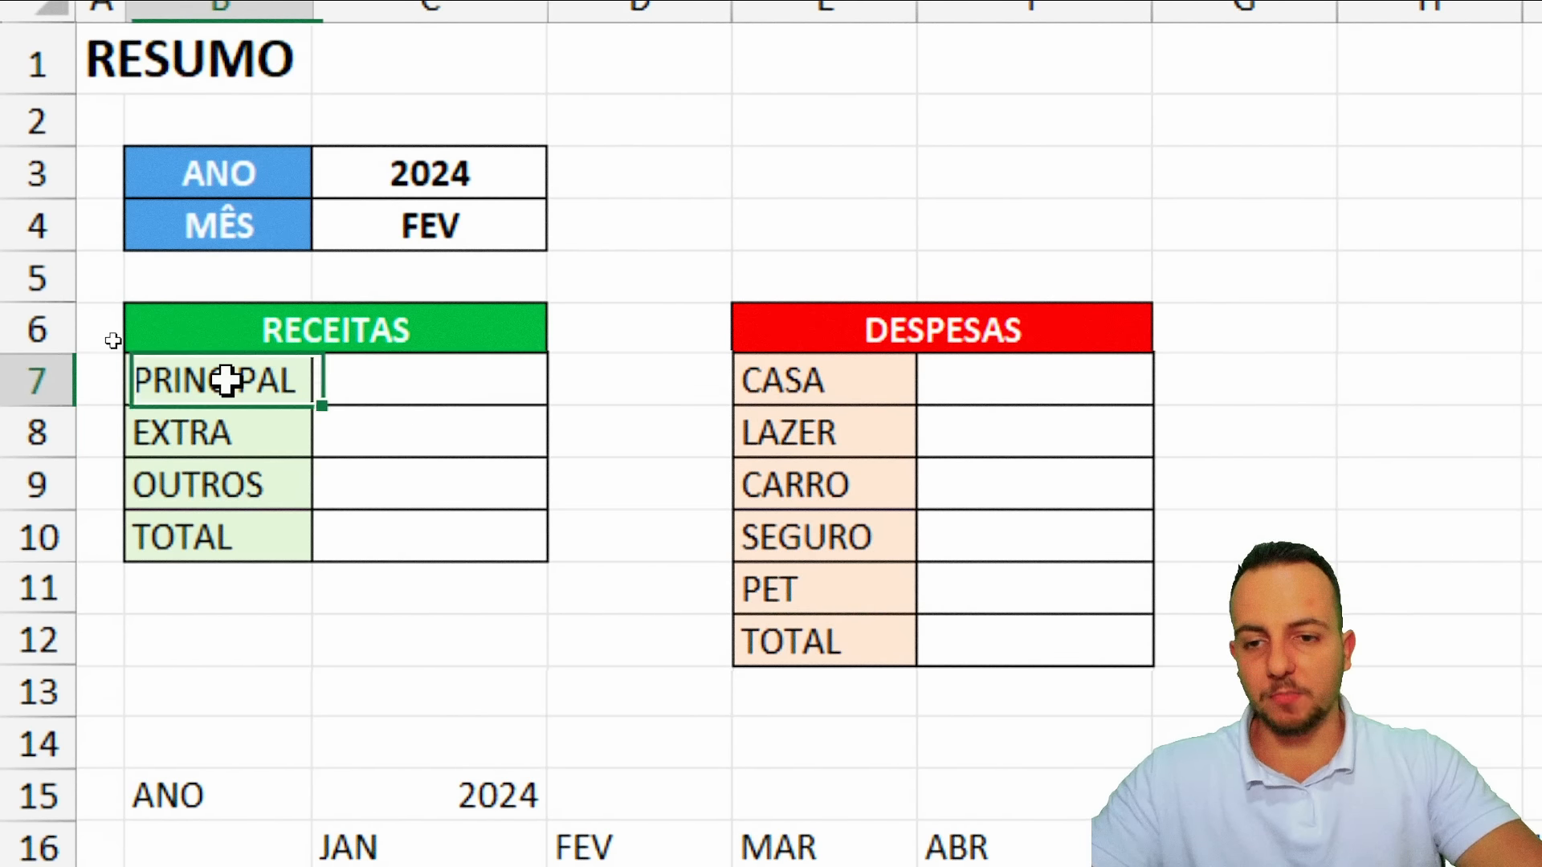
left_click(411, 382)
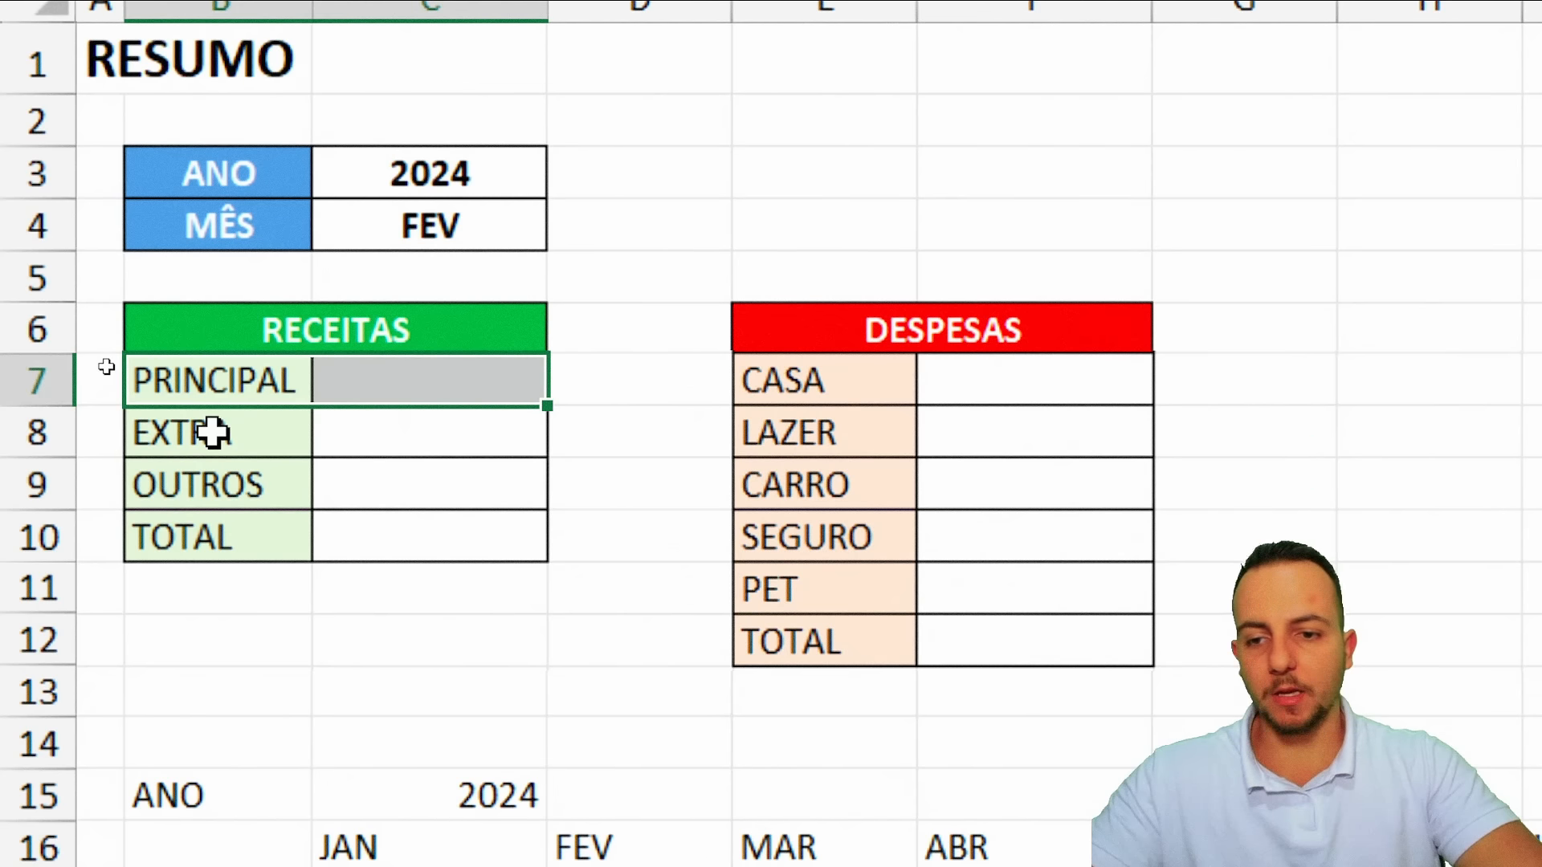
left_click_drag(219, 435, 362, 438)
left_click(458, 493)
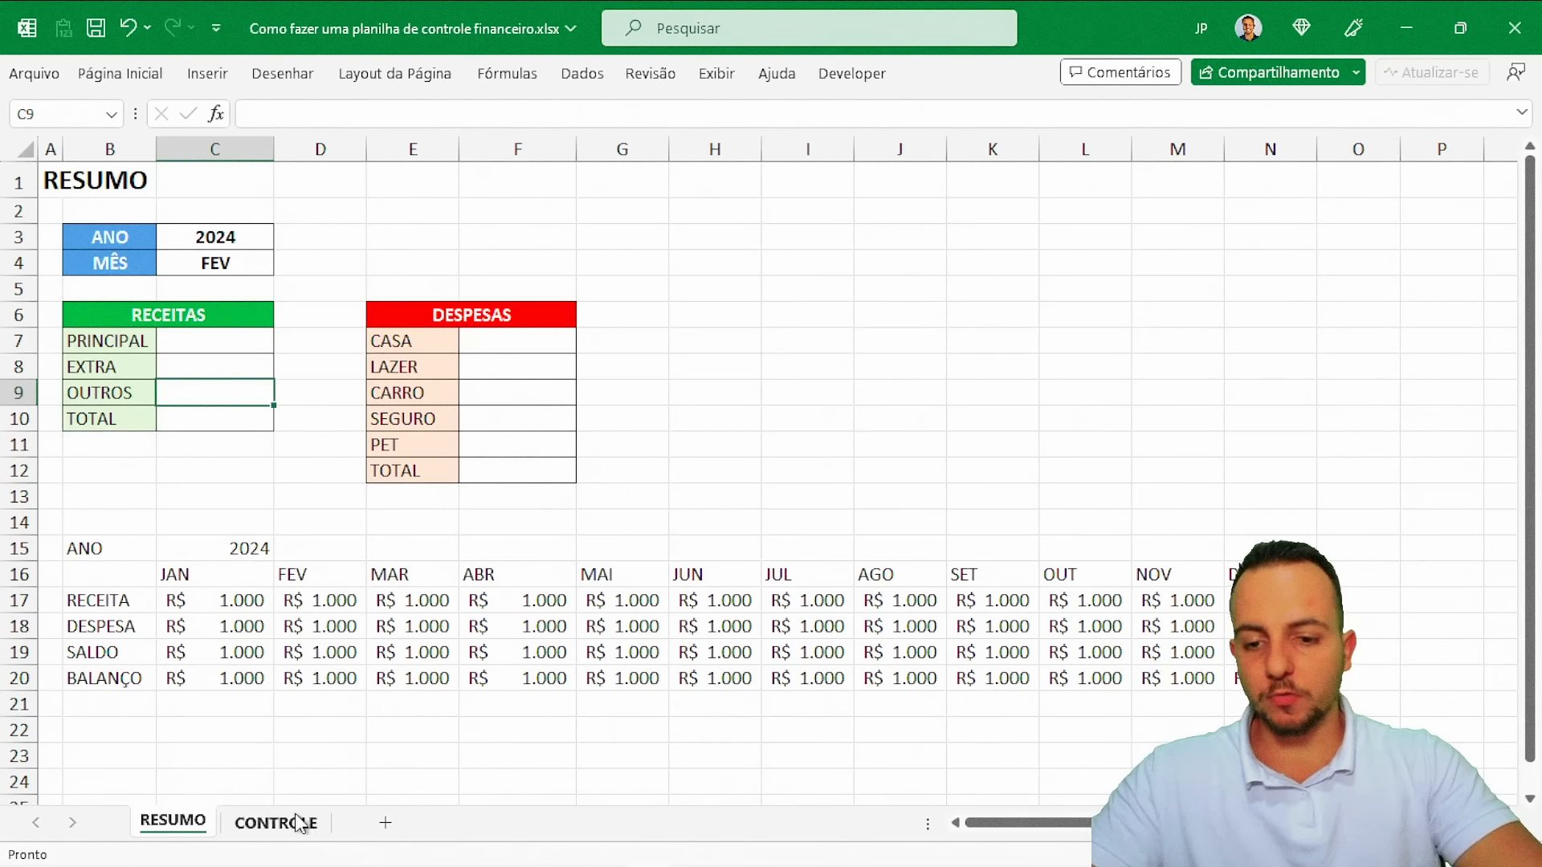
left_click(275, 823)
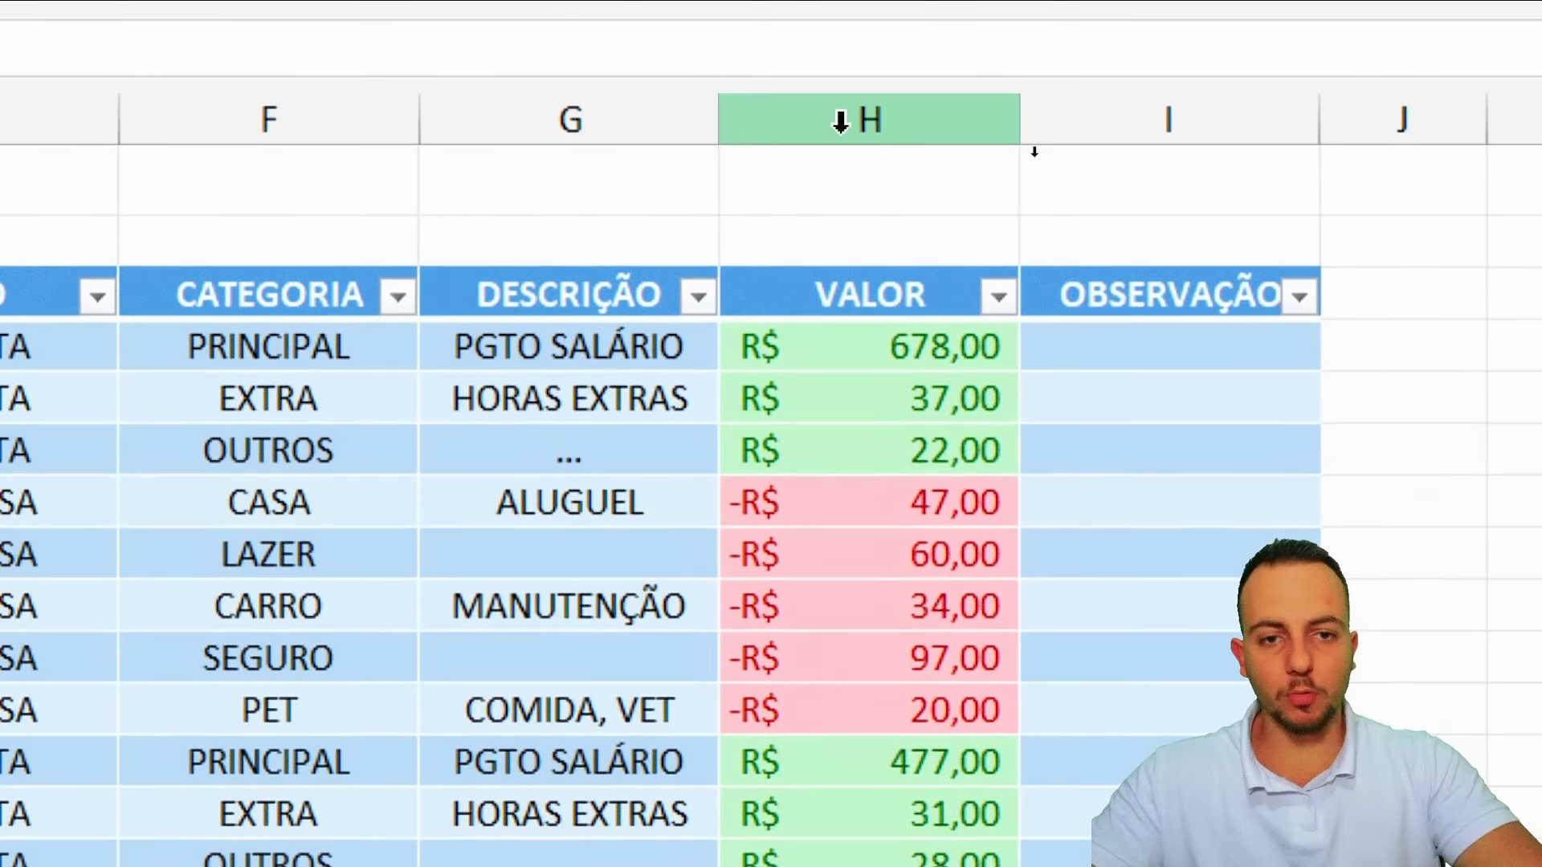
left_click(1038, 148)
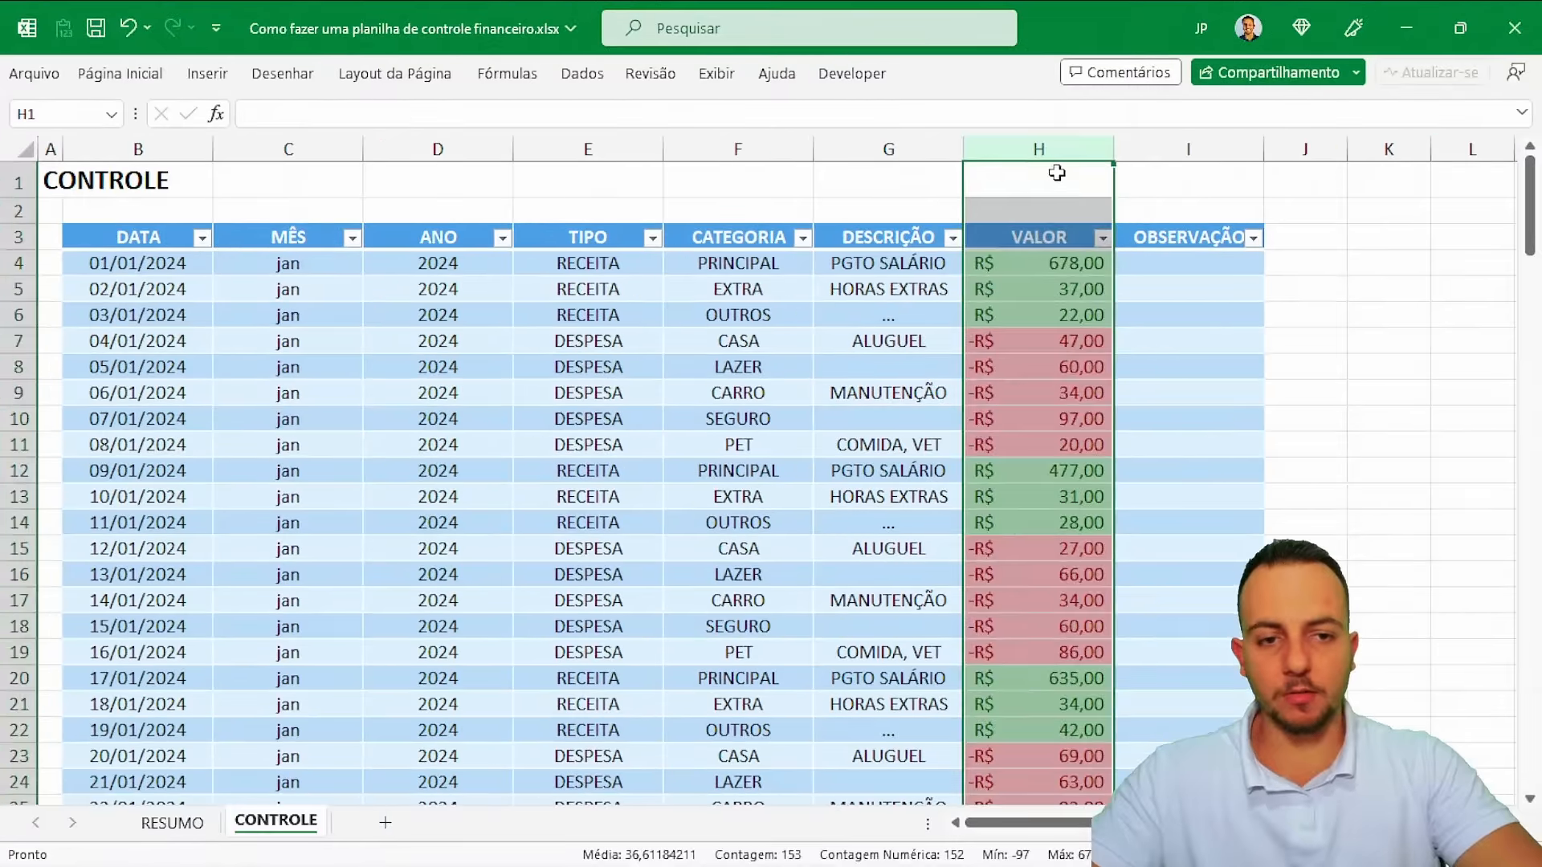
left_click(1056, 173)
left_click(1059, 154)
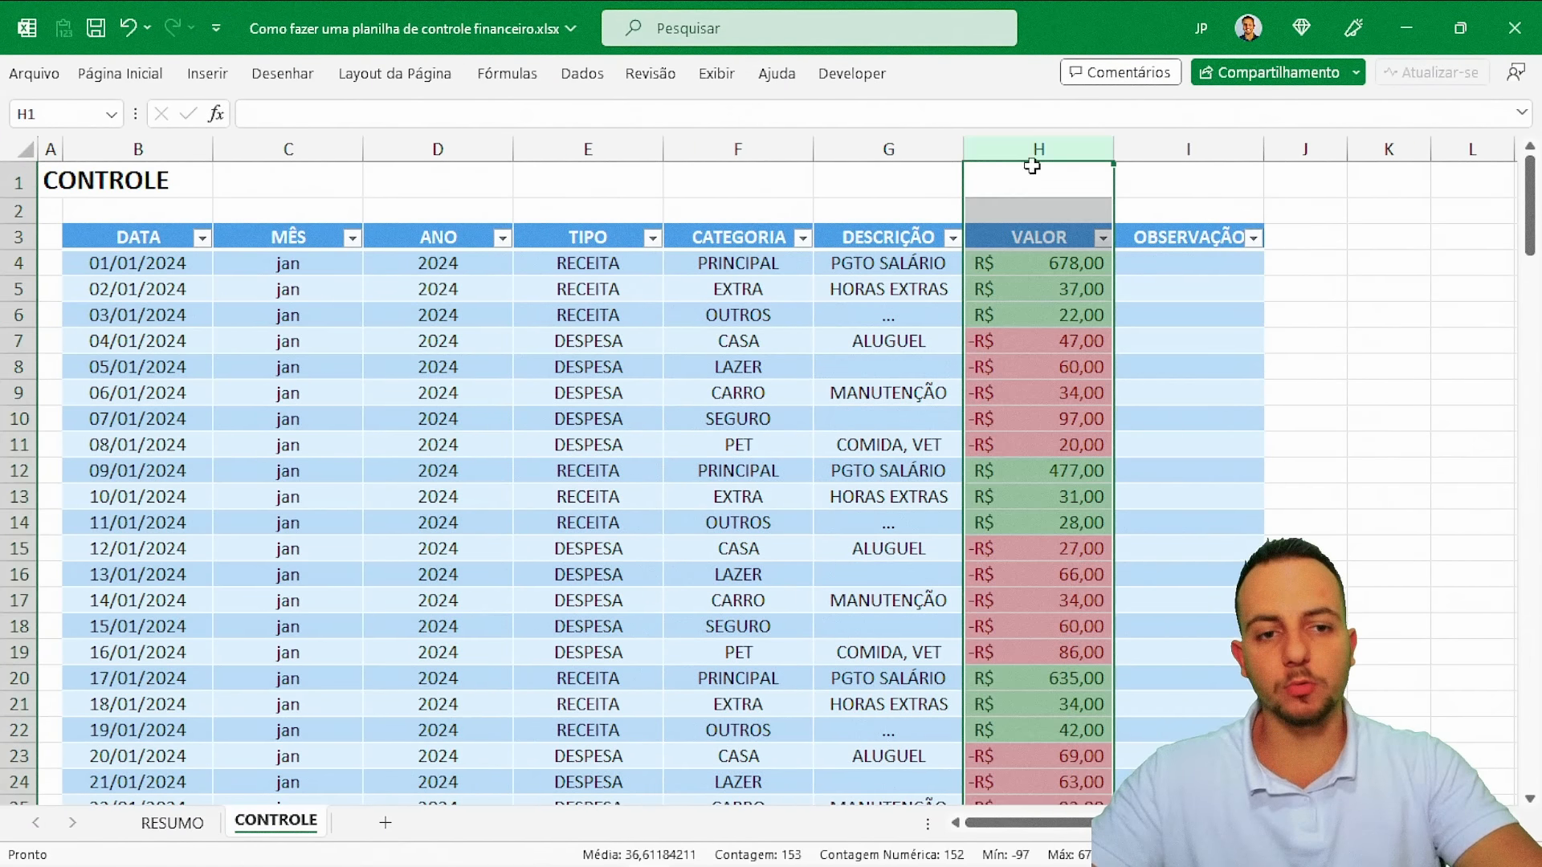
left_click(1015, 188)
left_click(172, 823)
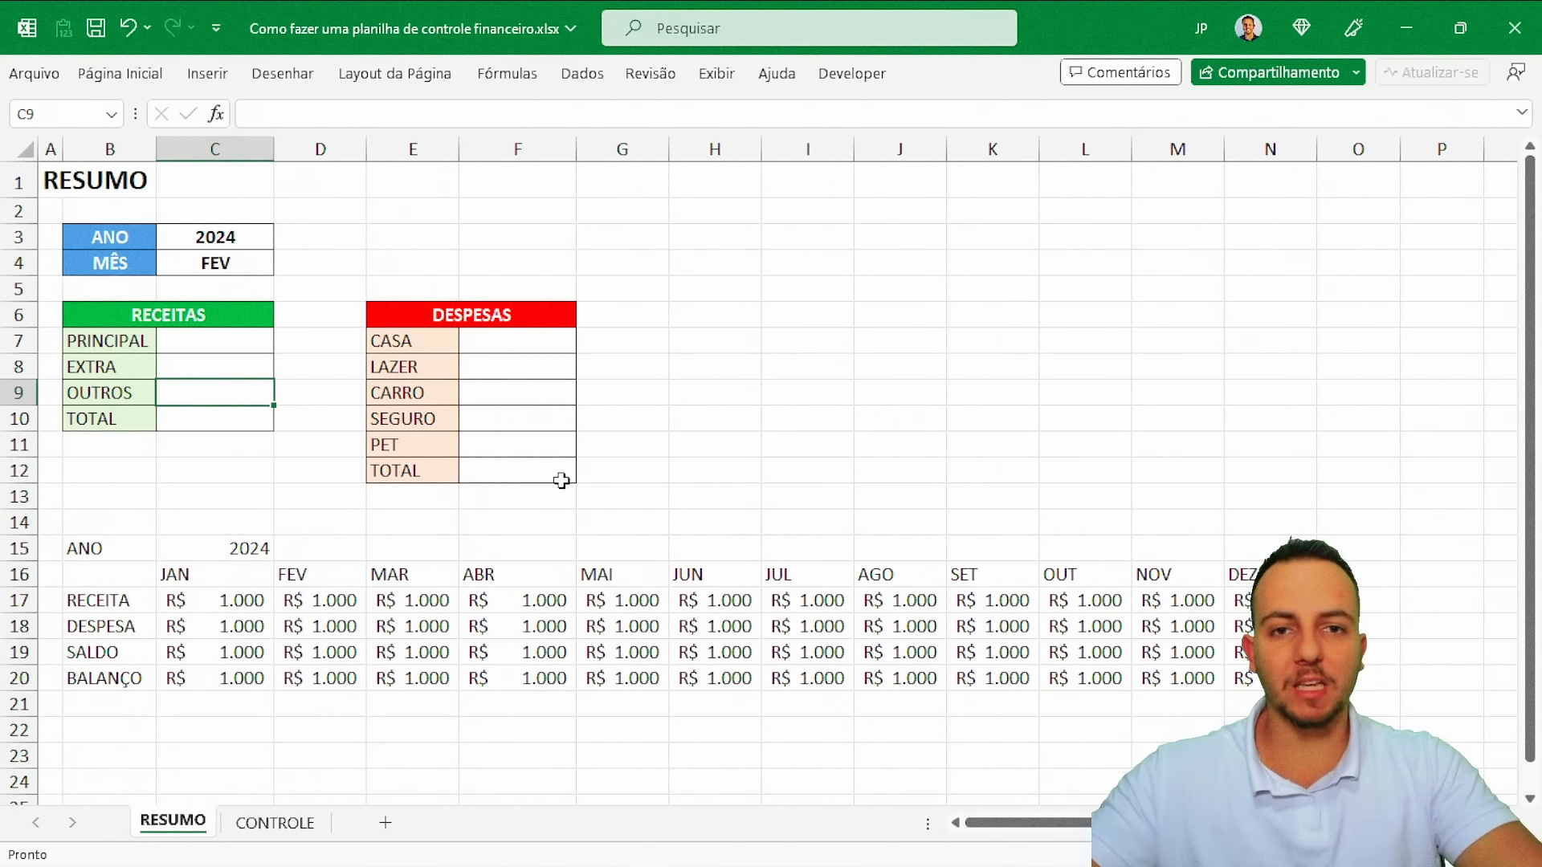
key("ctrl+2")
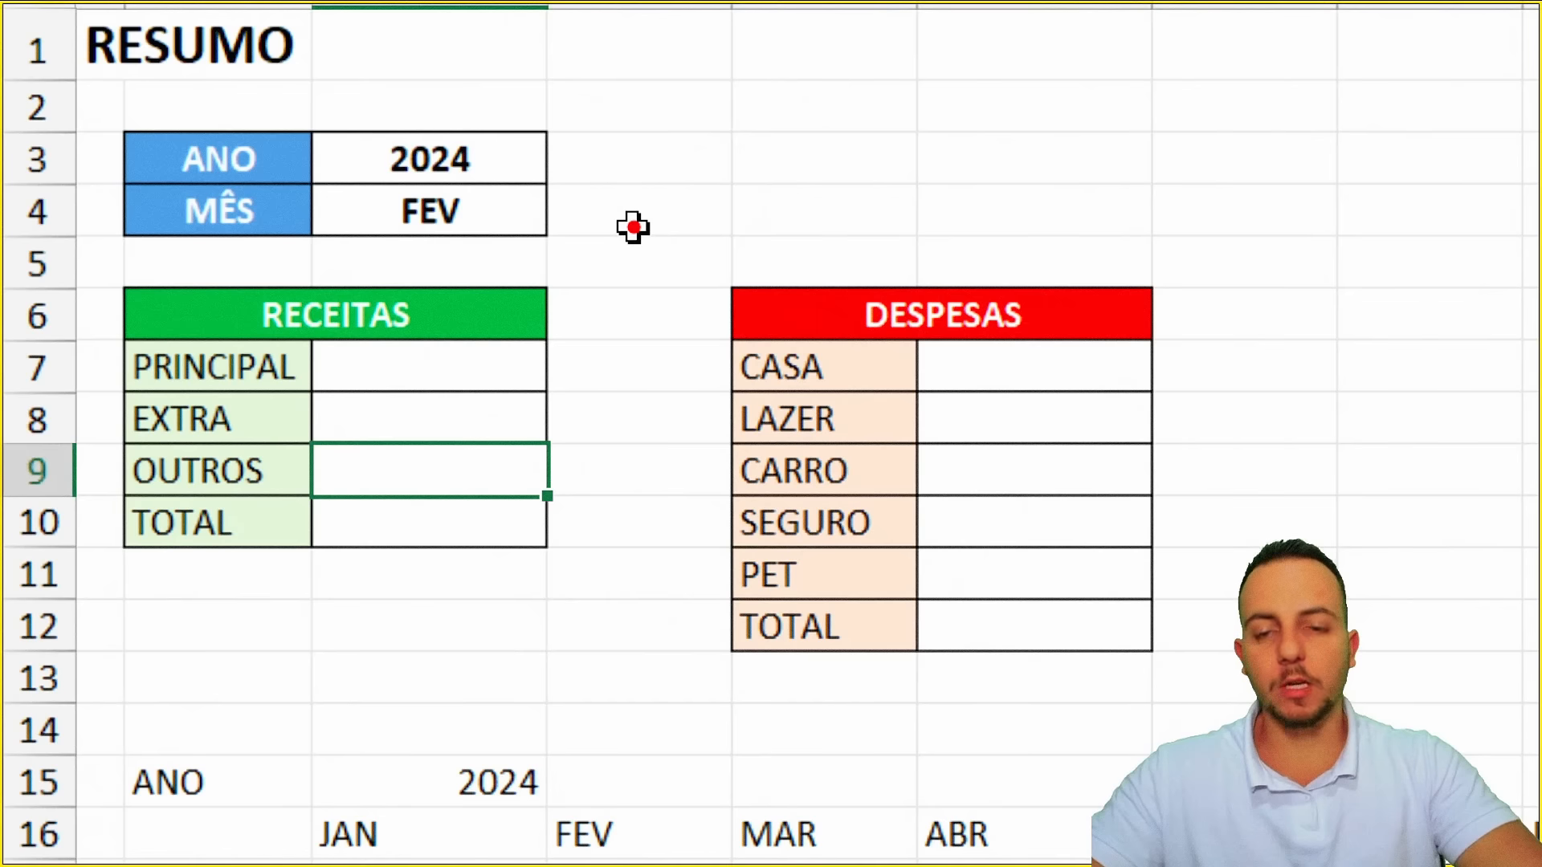
left_click_drag(534, 159, 818, 81)
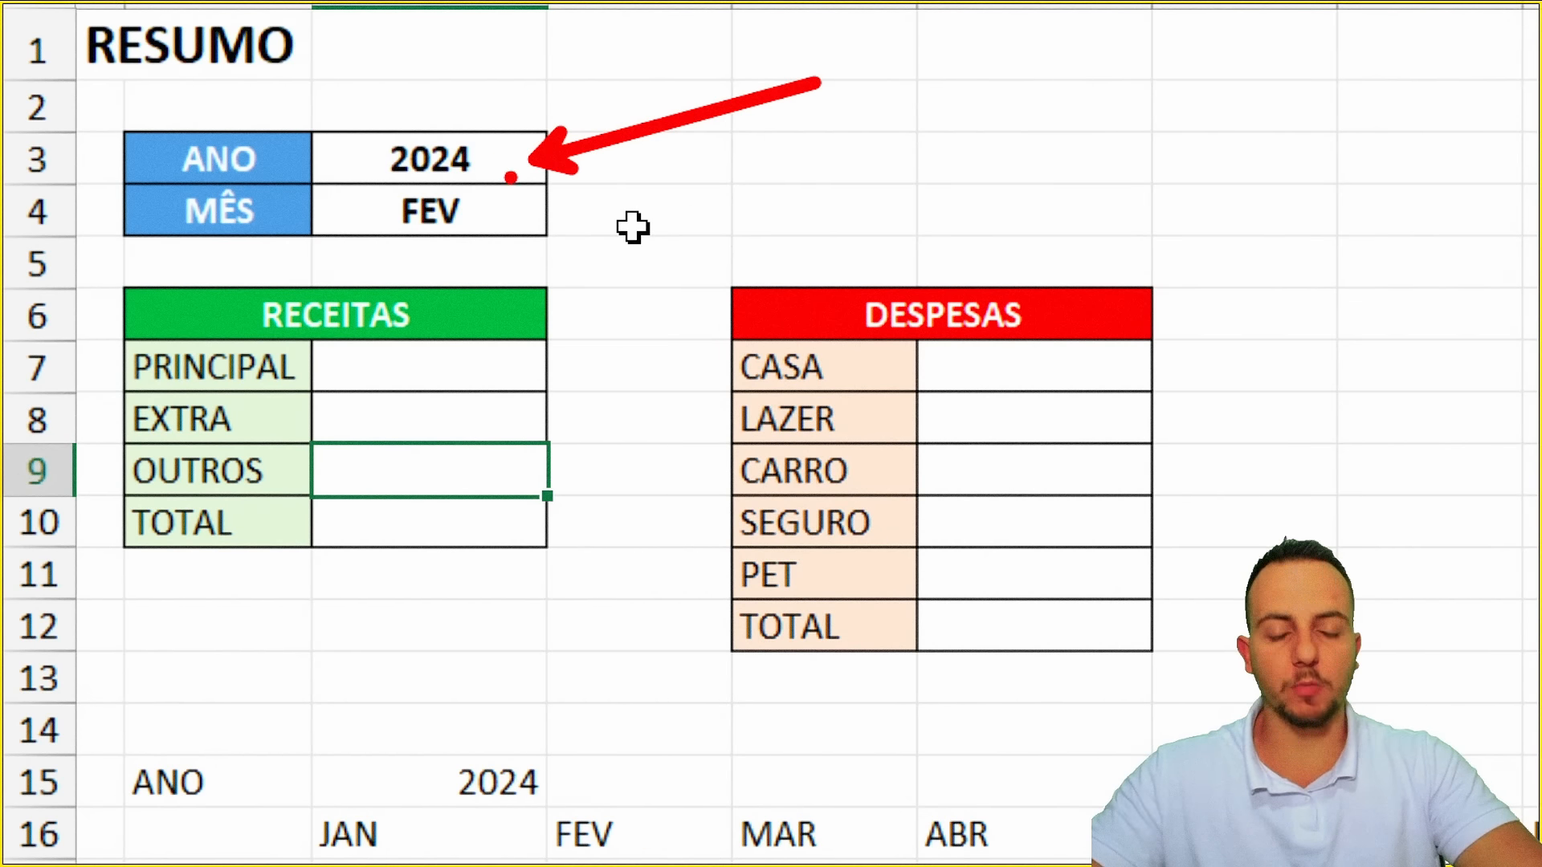
left_click_drag(510, 215, 819, 273)
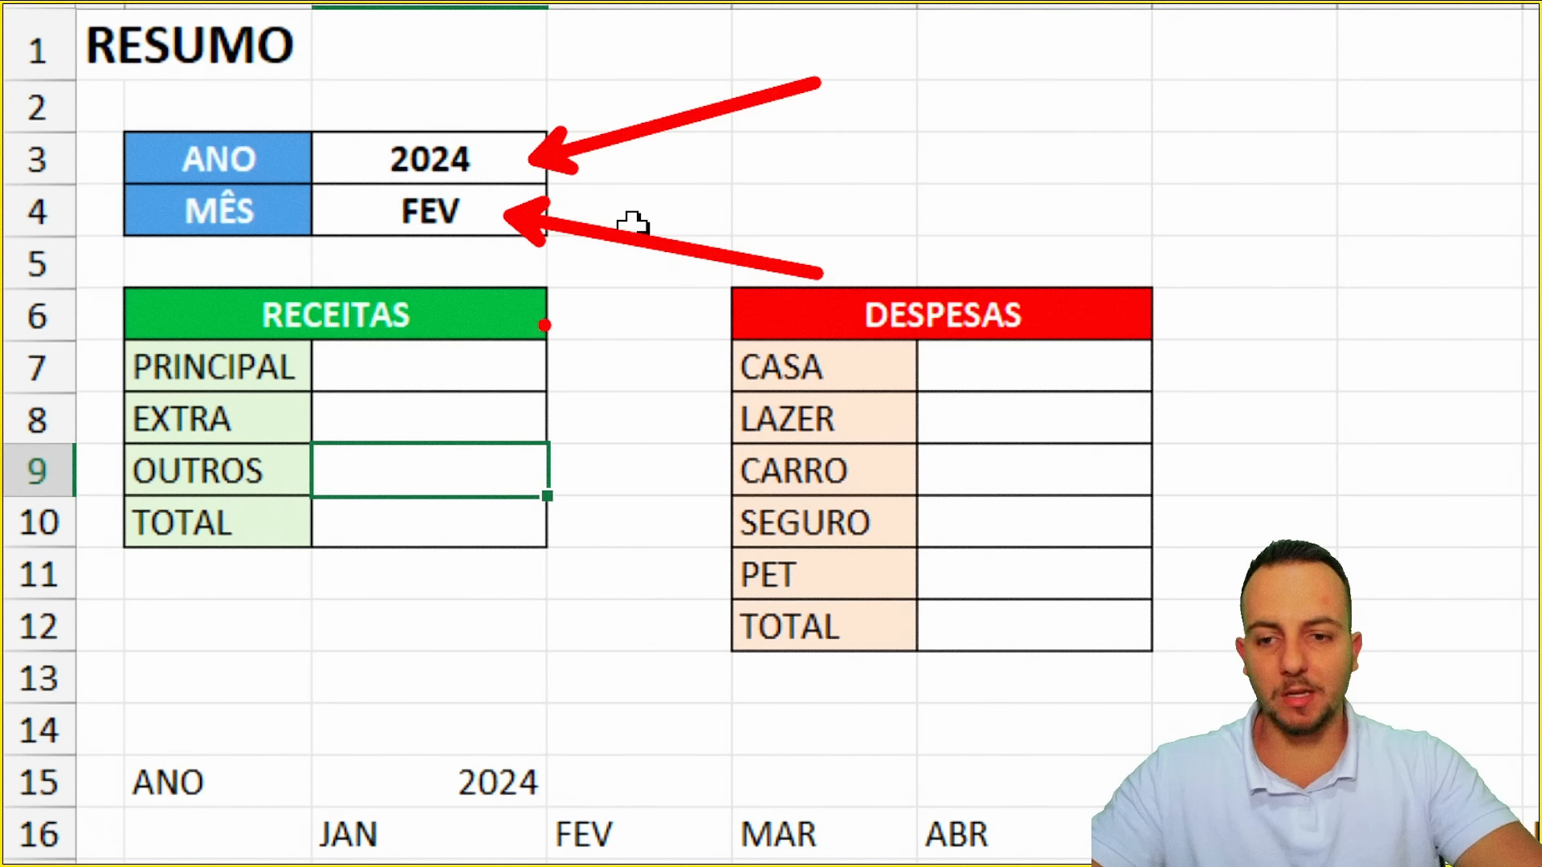
Begin a SOMASES formula in C7 for PRINCIPAL income, using column H (VALOR) of the CONTROLE sheet as the sum range
left_click_drag(300, 389, 474, 562)
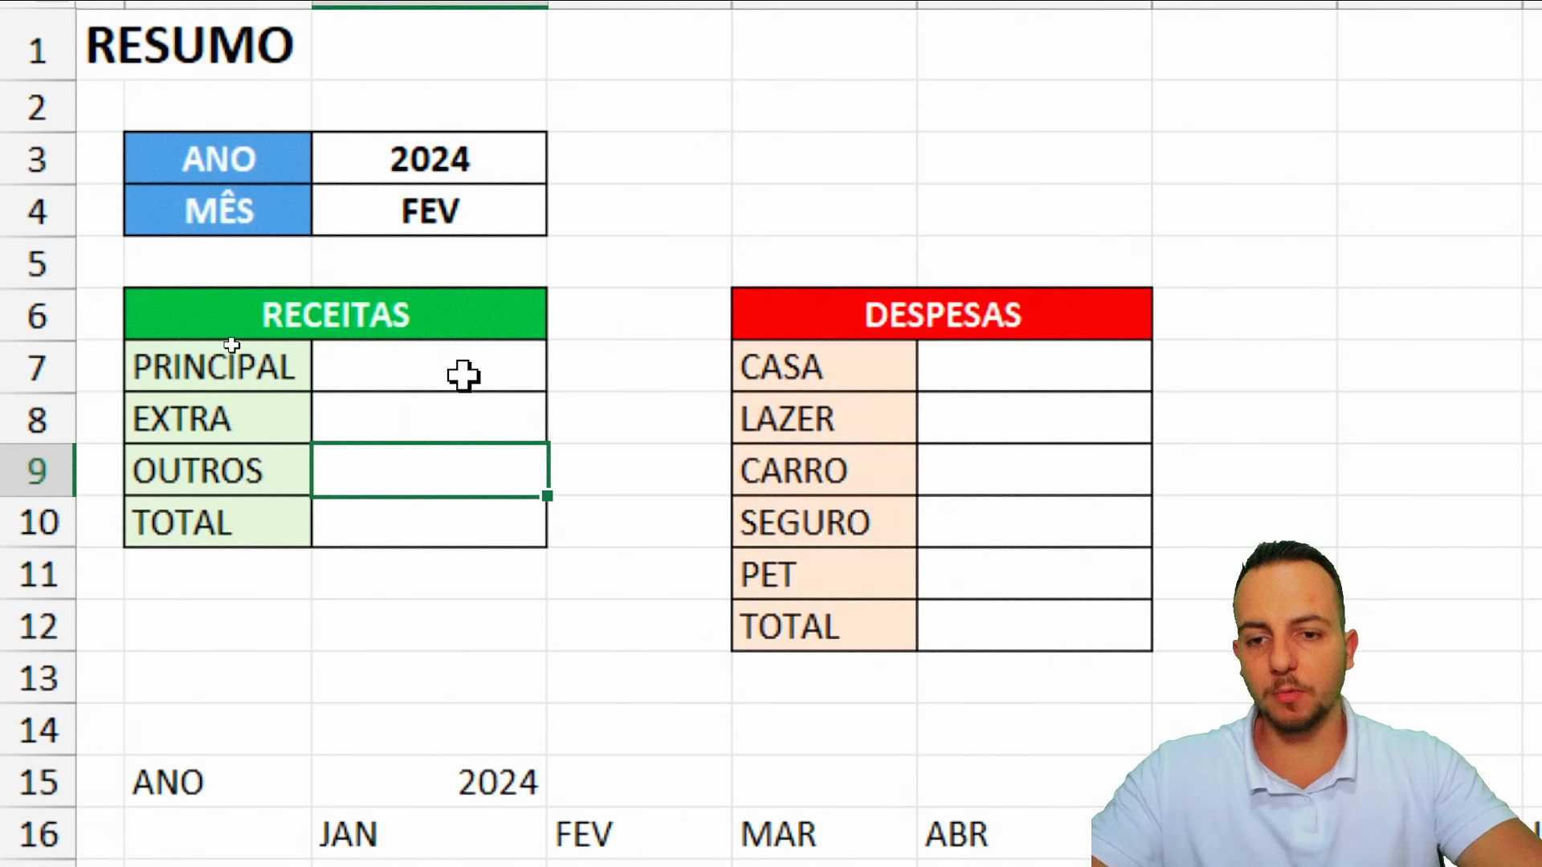
left_click(461, 363)
type("=")
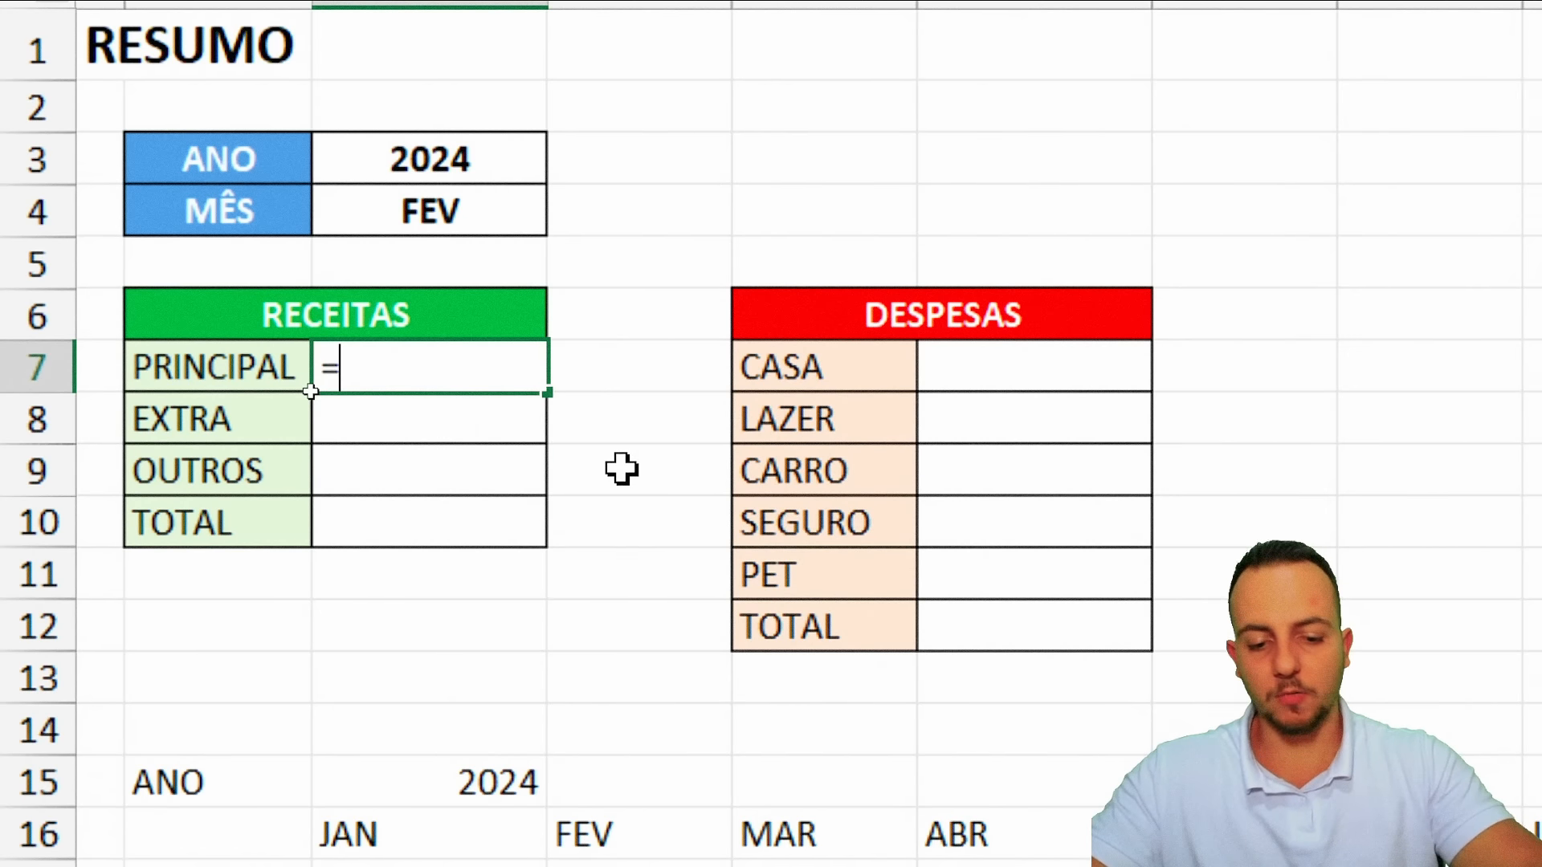
type("SOMASES")
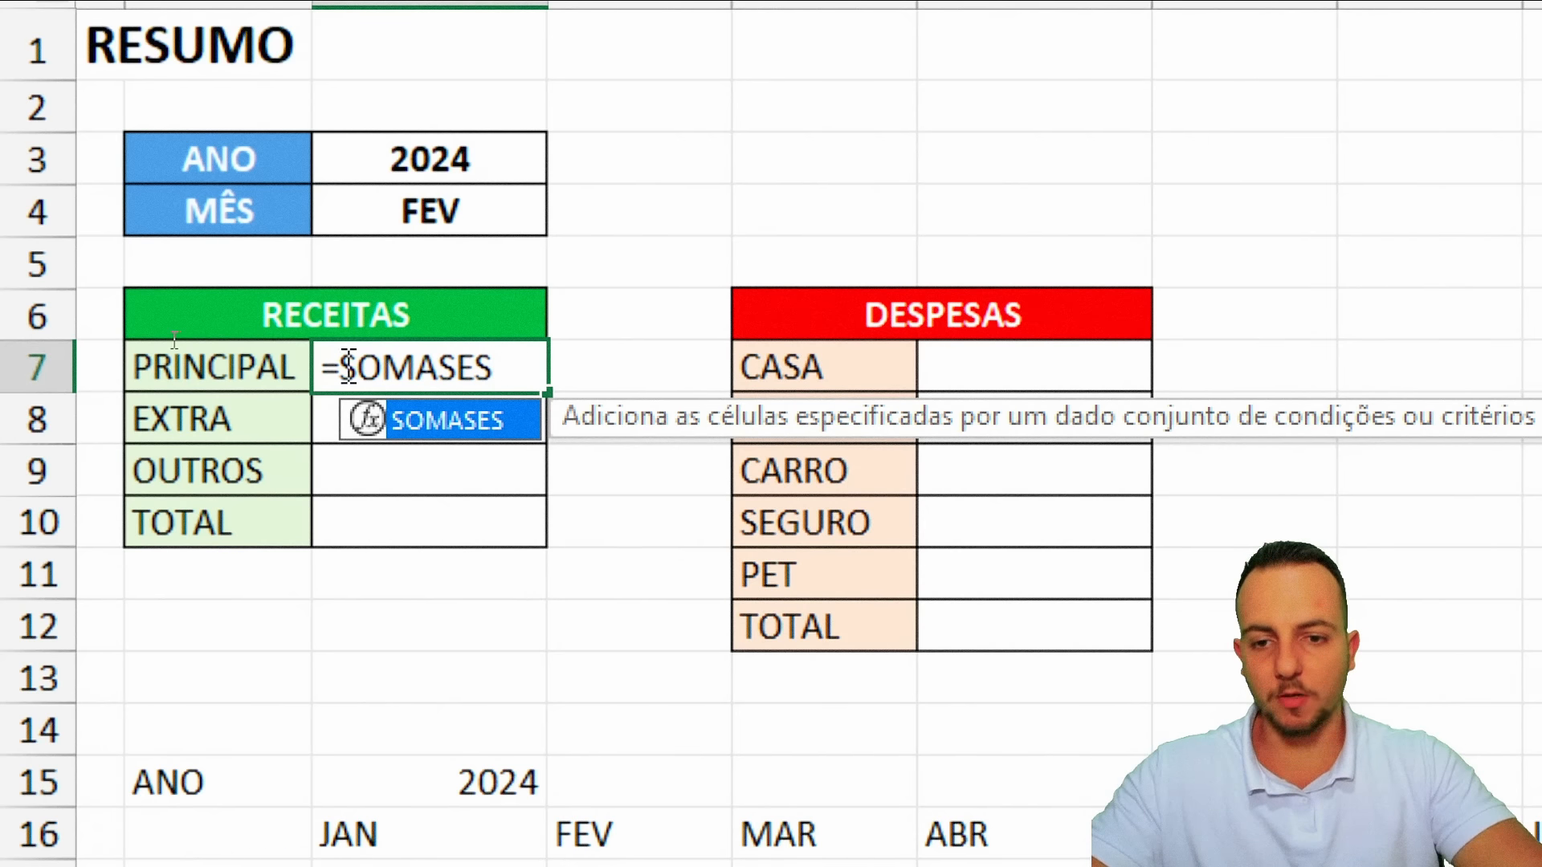
double_click(462, 430)
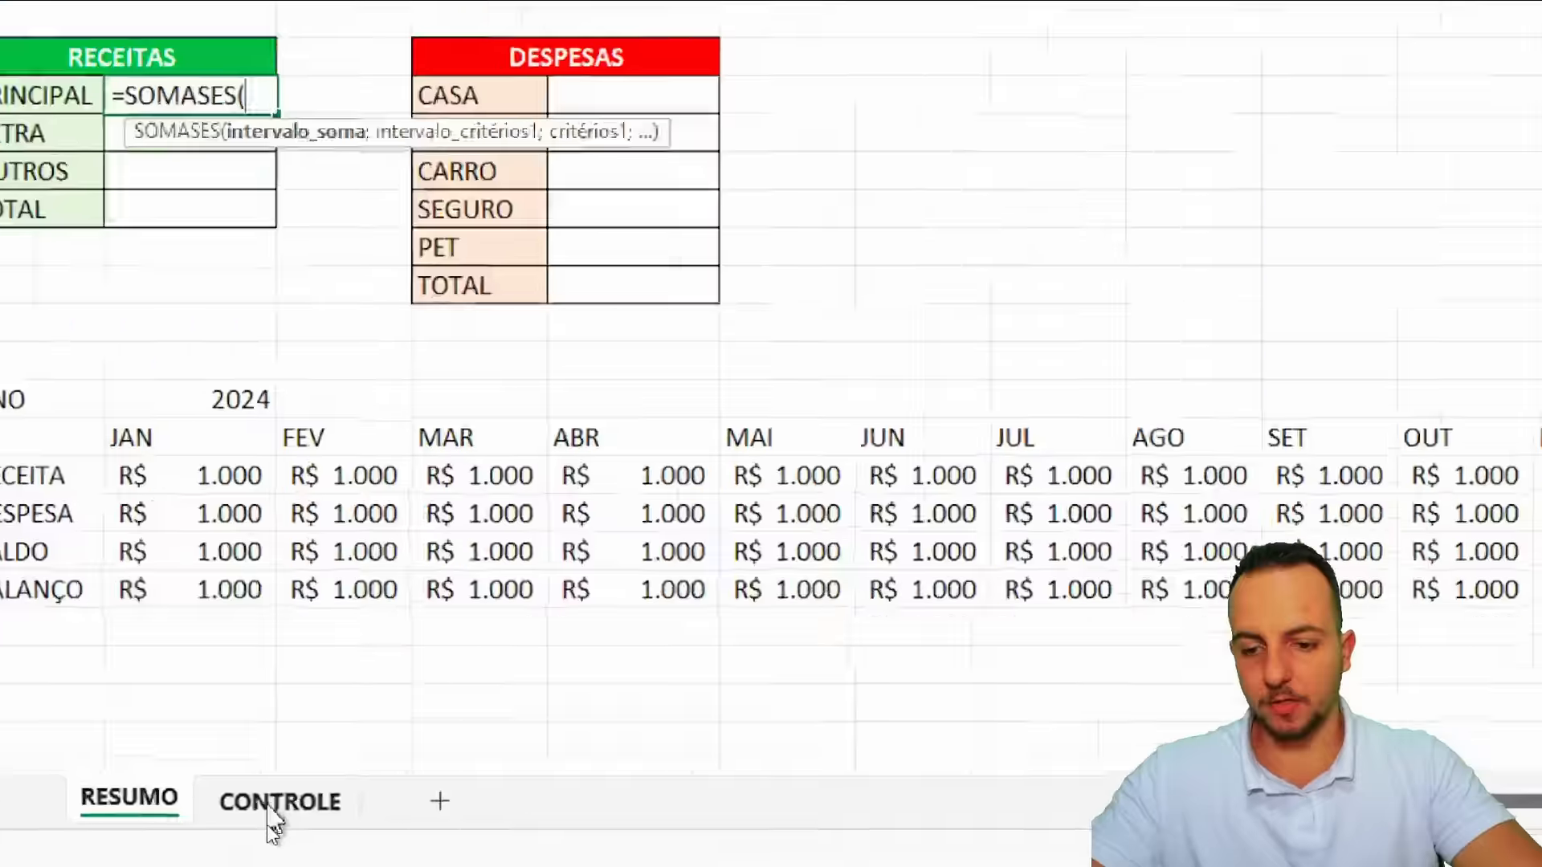
left_click(276, 820)
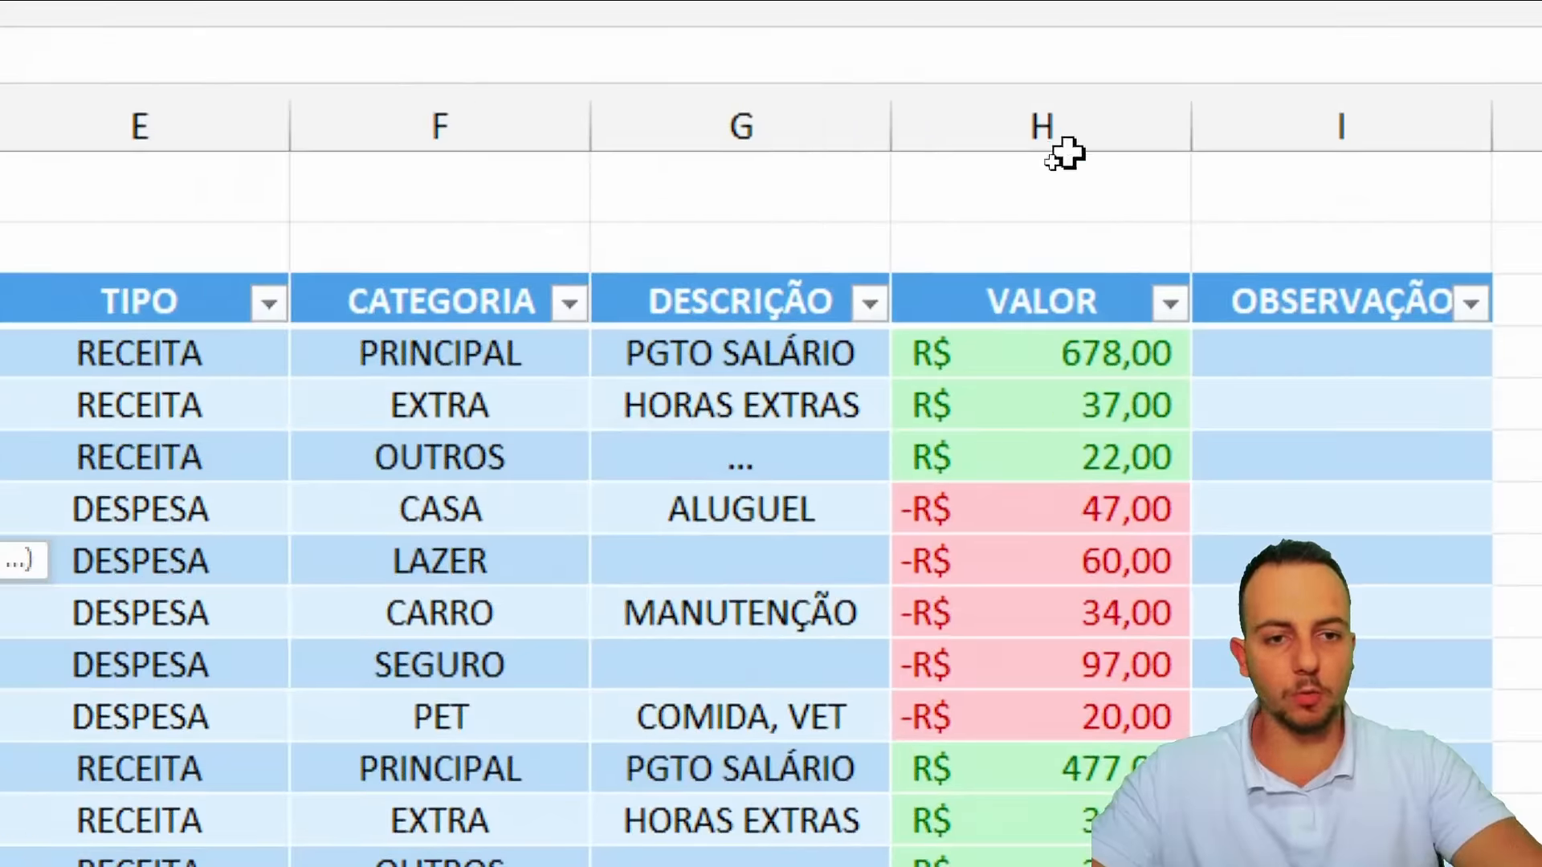
left_click(1053, 153)
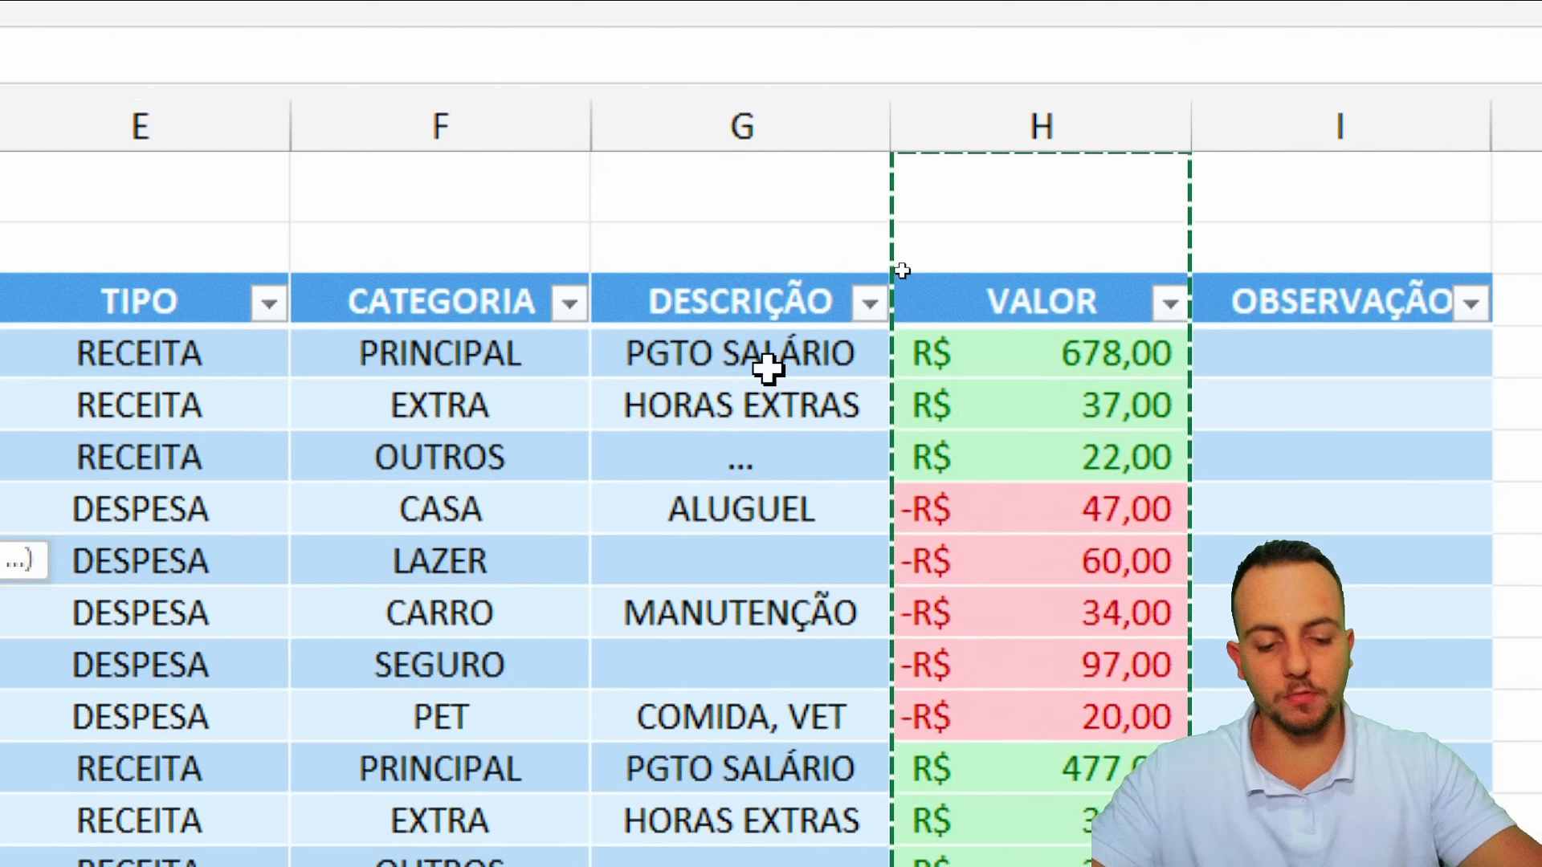
type(";")
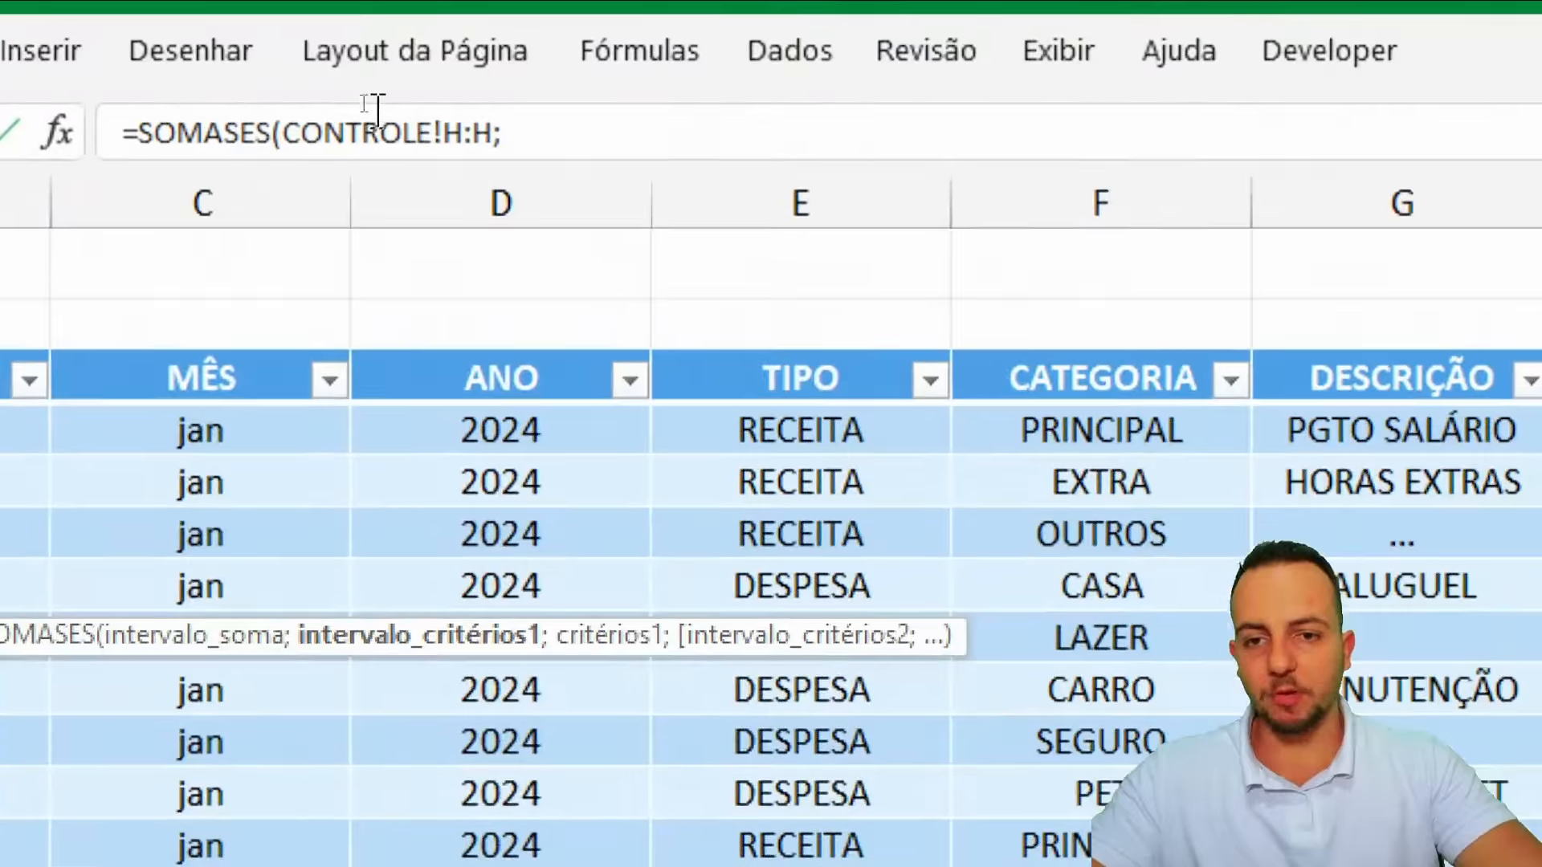
Add the month criterion to the SOMASES formula, matching CONTROLE column C against cell C4 on RESUMO
left_click(541, 143)
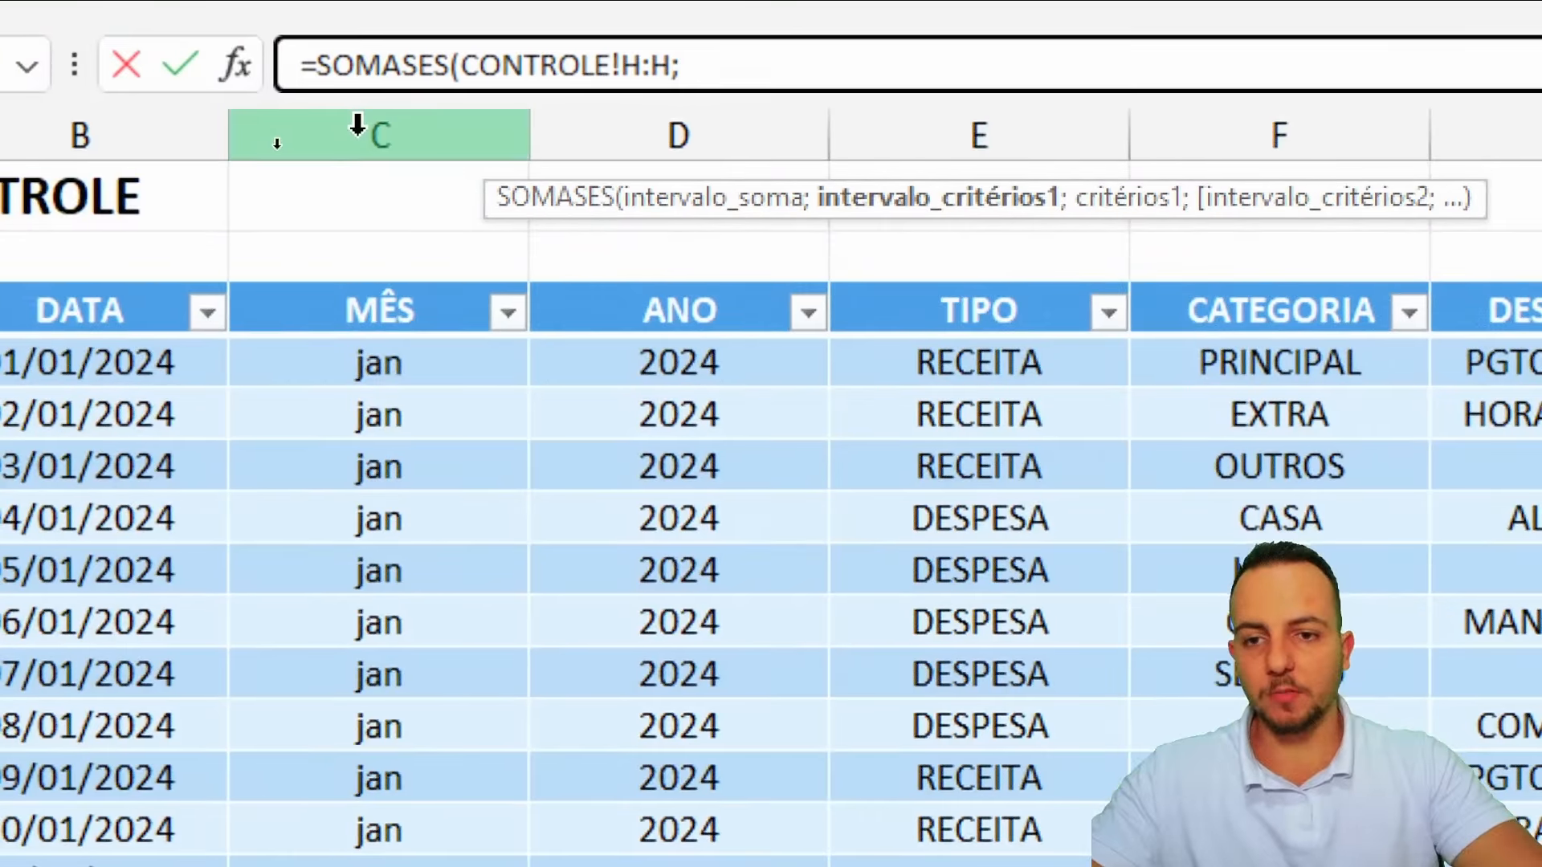
left_click(357, 127)
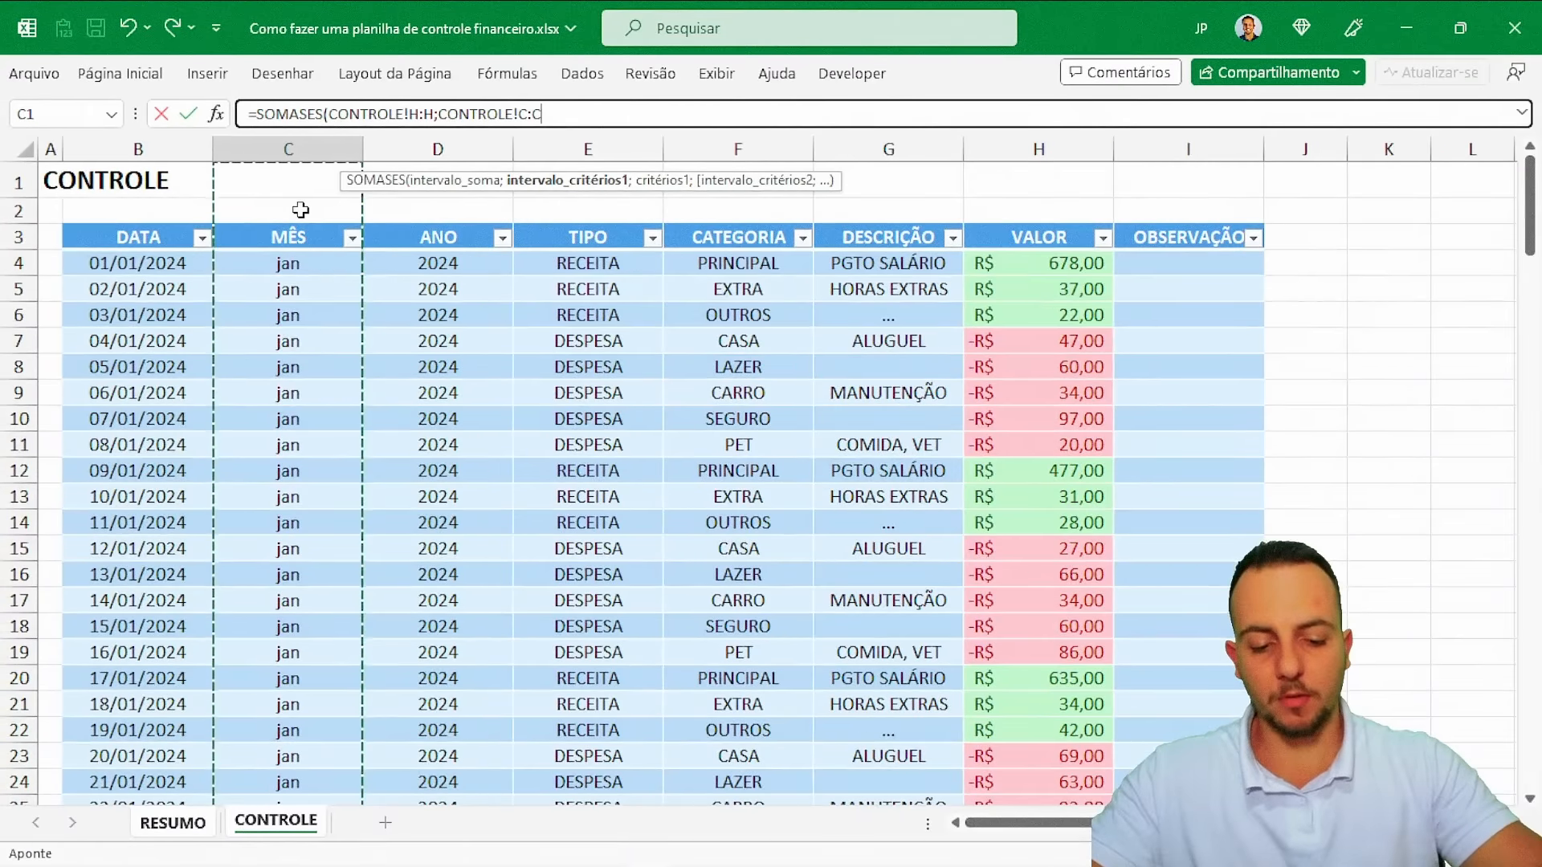
type(";")
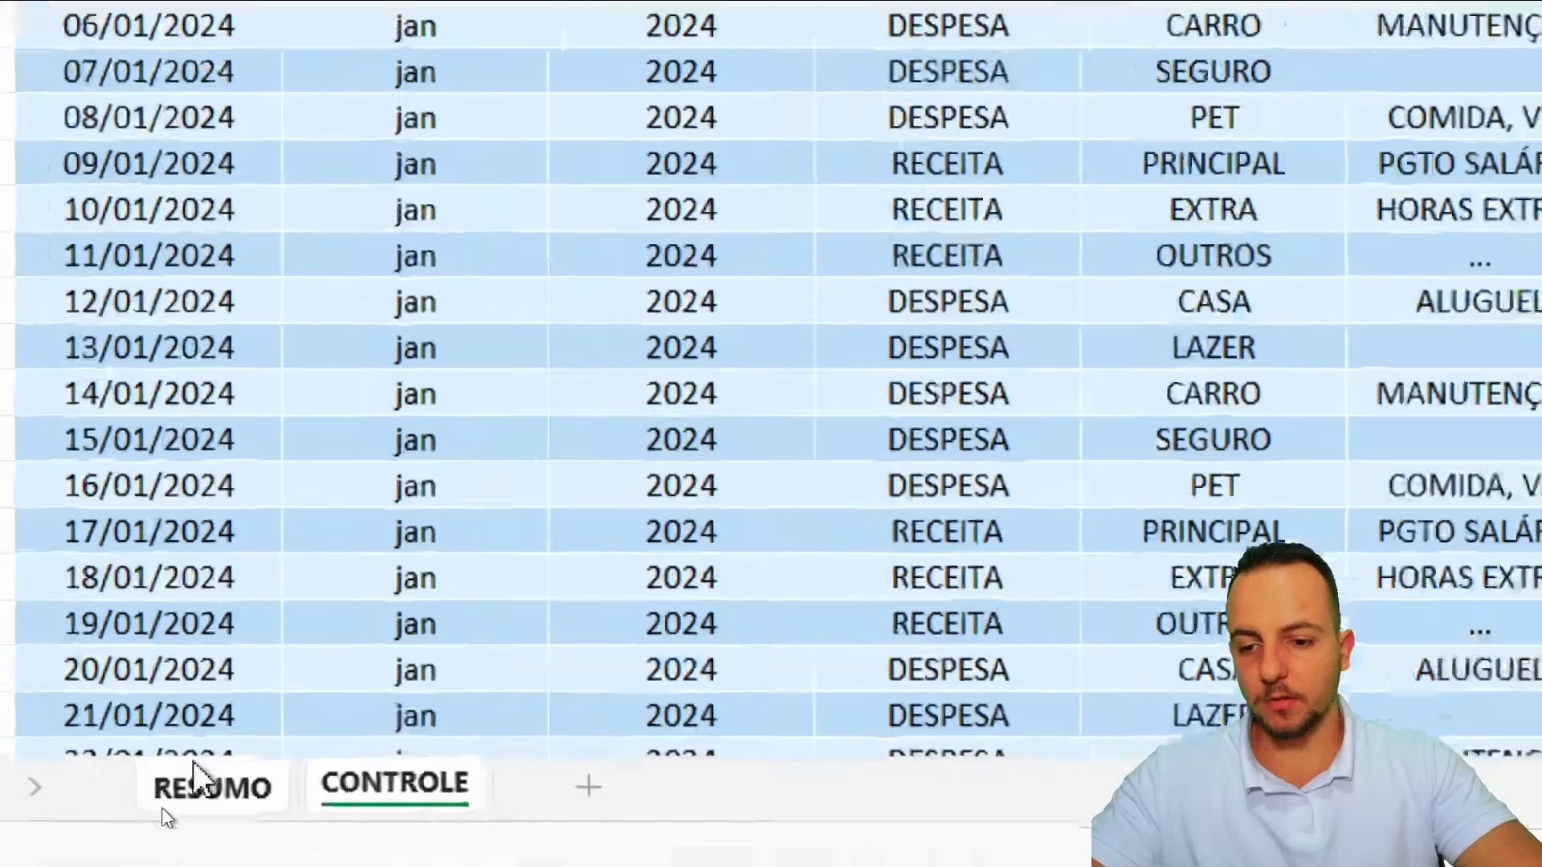
left_click(173, 823)
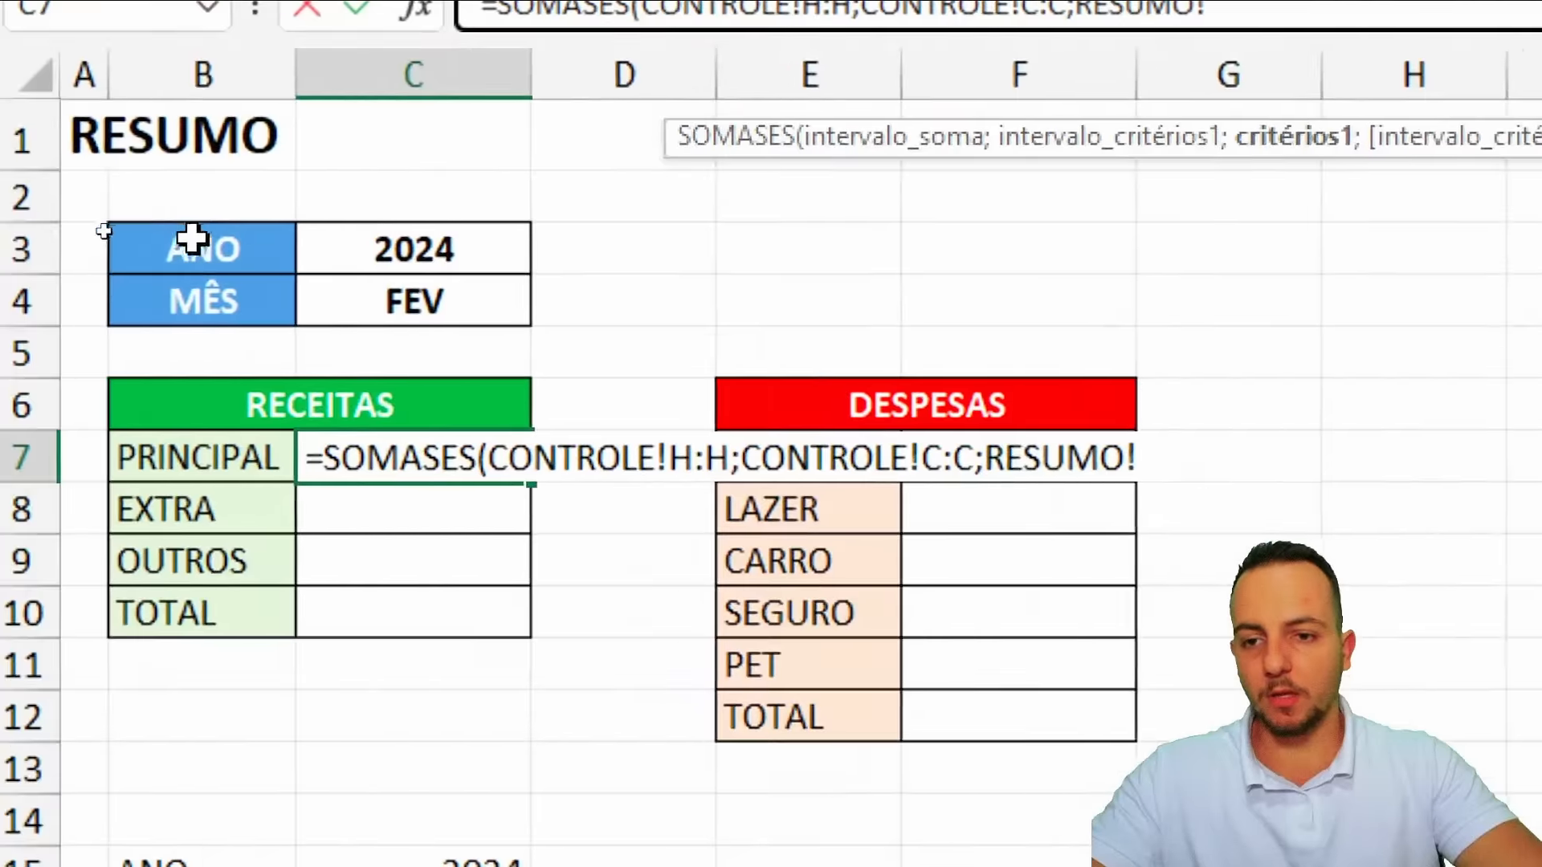
left_click(323, 304)
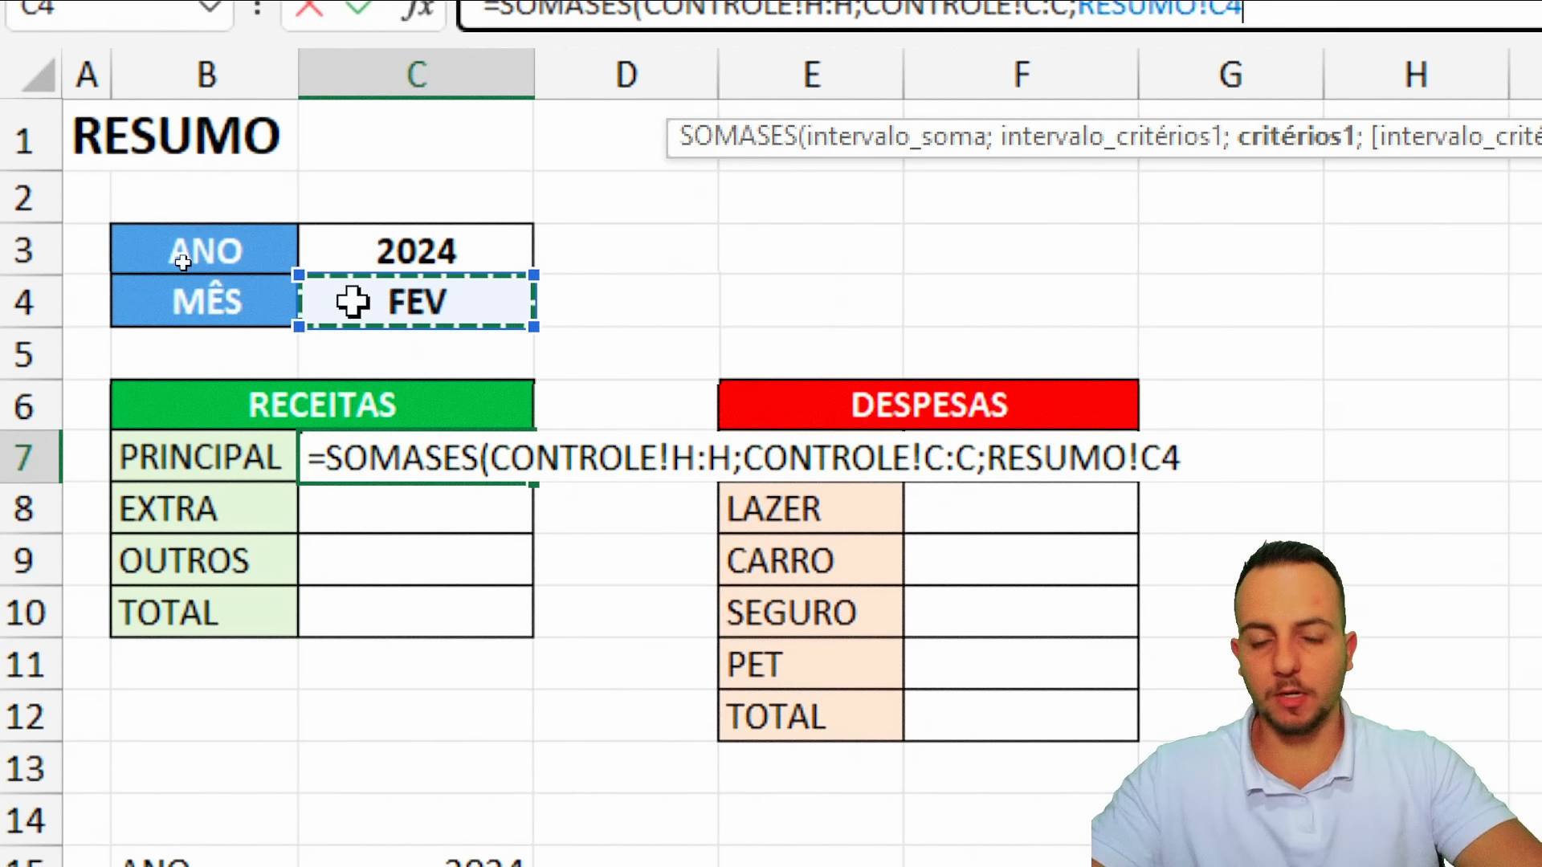
type(";")
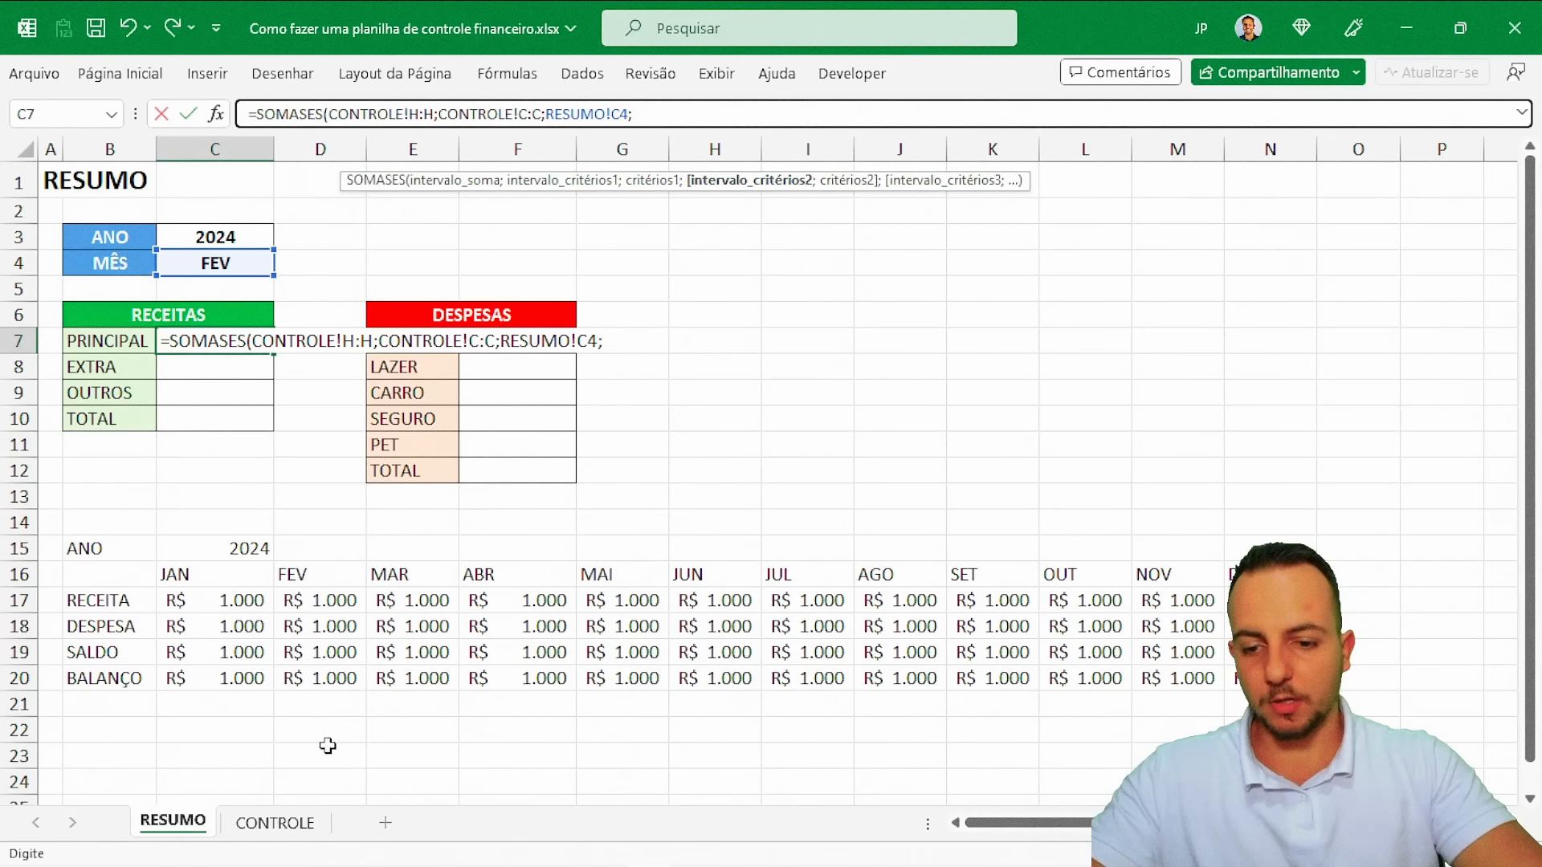
Add the year criterion to the SOMASES formula, matching CONTROLE column D against cell C3 on RESUMO
left_click(274, 822)
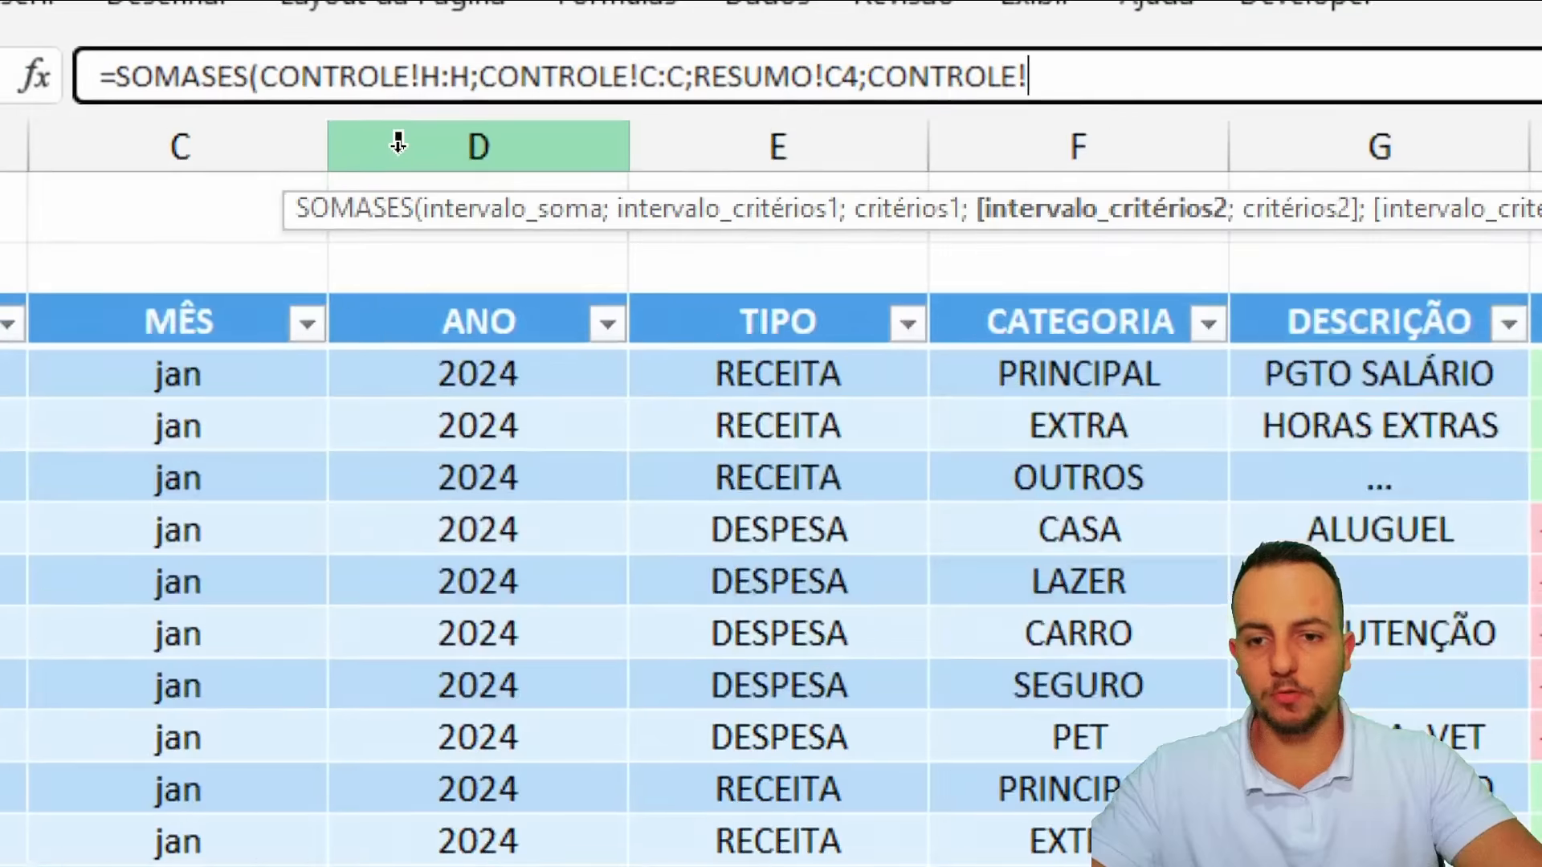
left_click(398, 143)
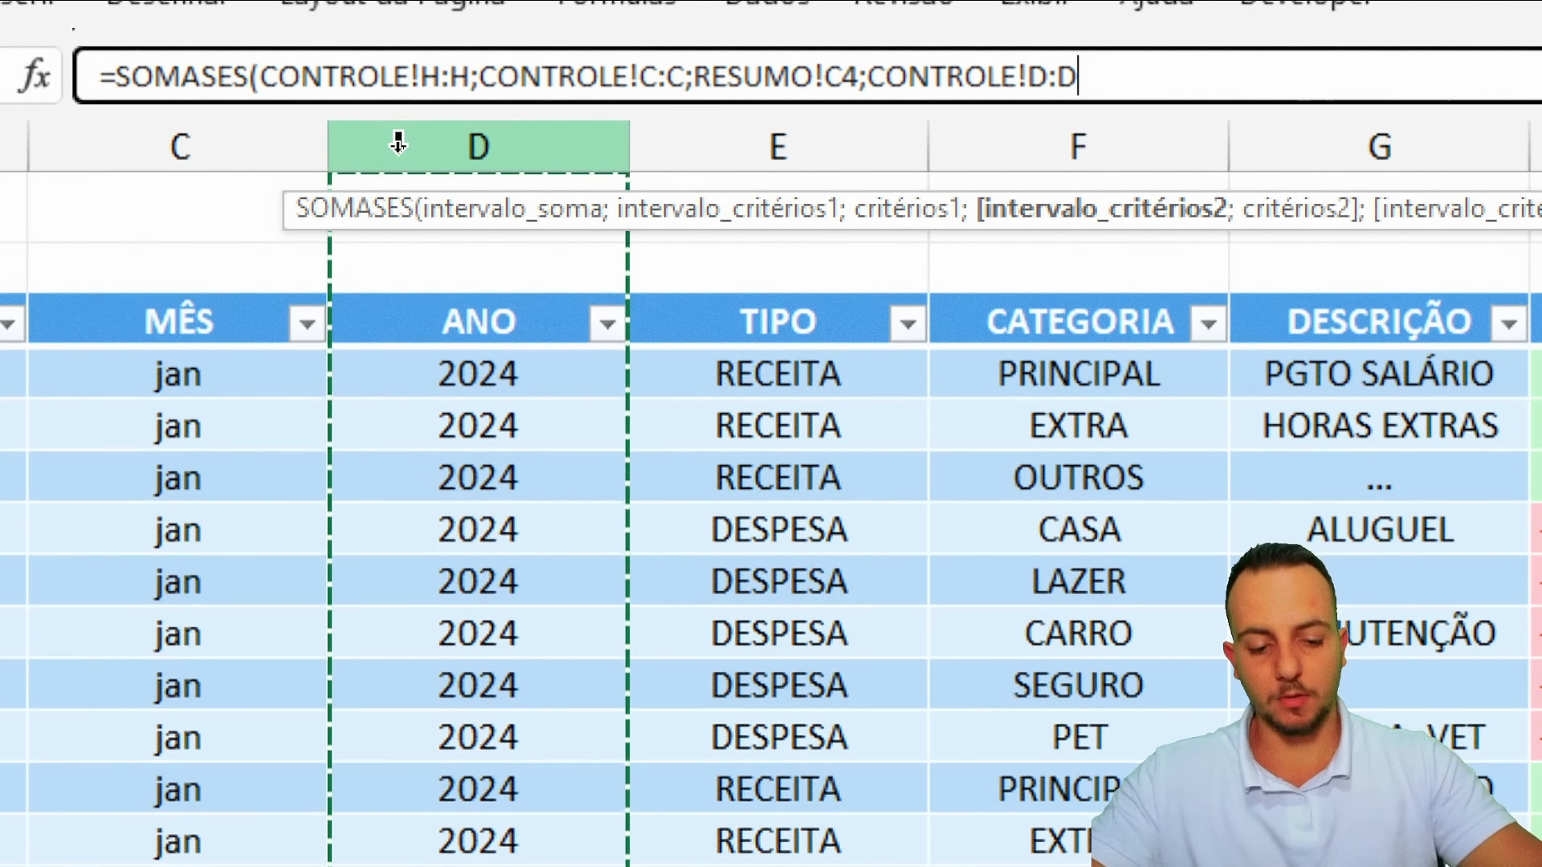
type(";")
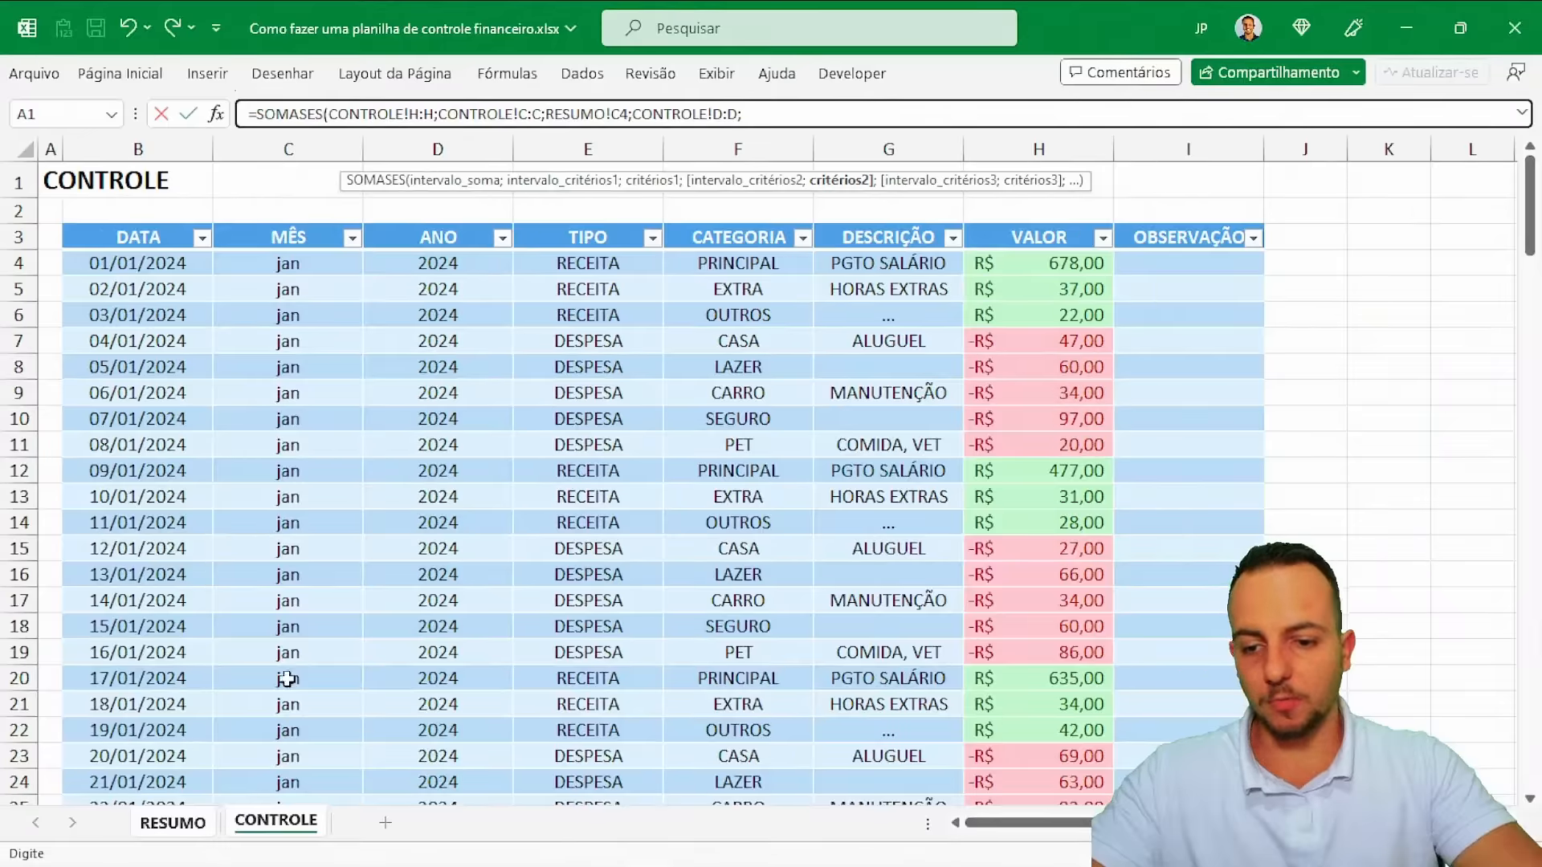
left_click(173, 822)
left_click(200, 232)
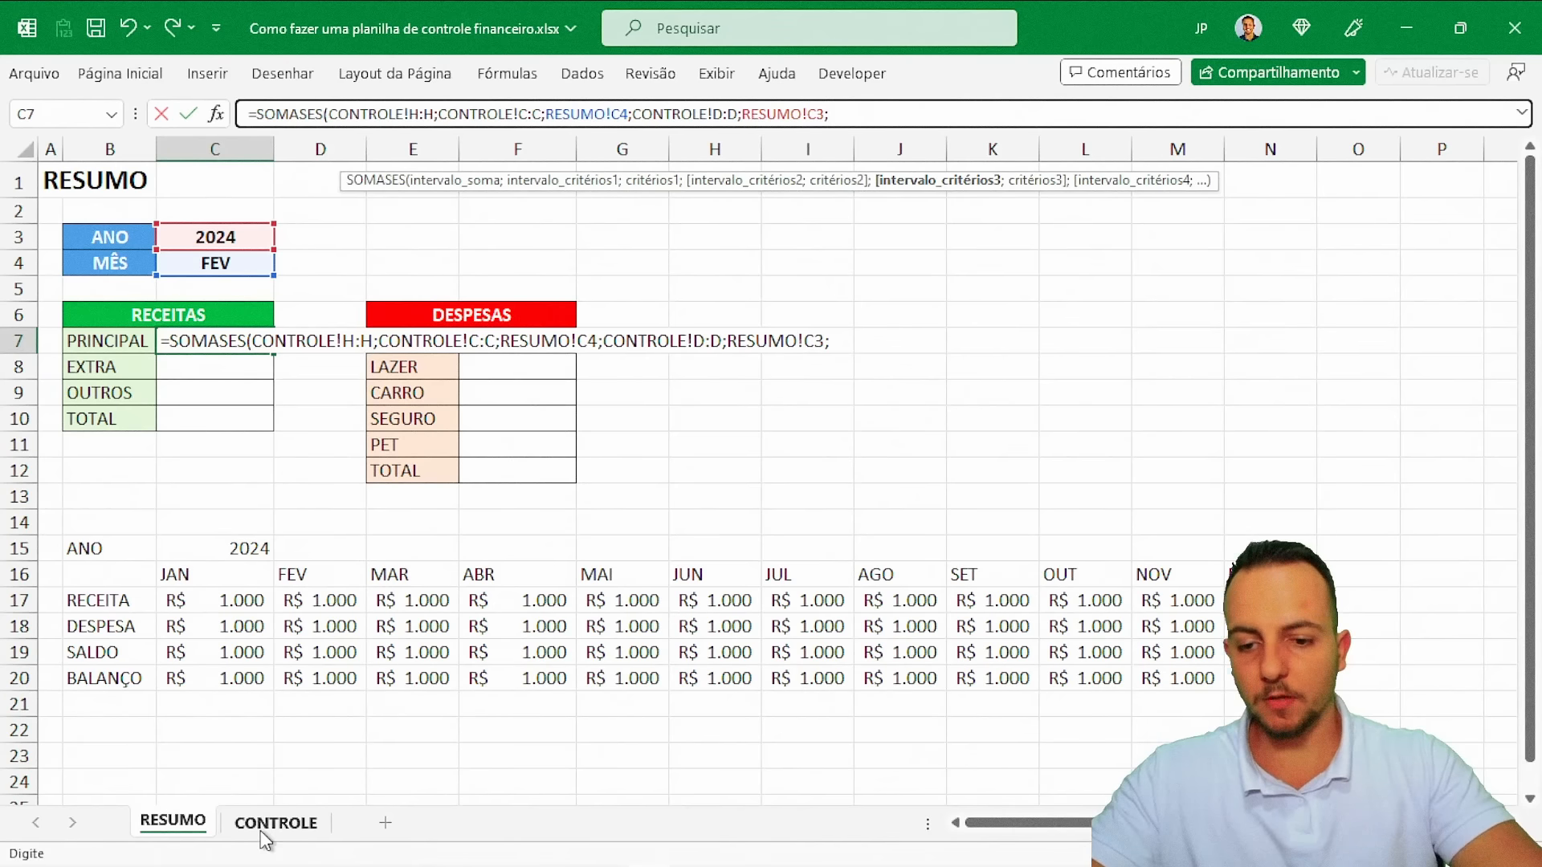
Complete the SOMASES formula with the category criterion, matching CONTROLE column F against cell B7 on RESUMO
left_click(268, 822)
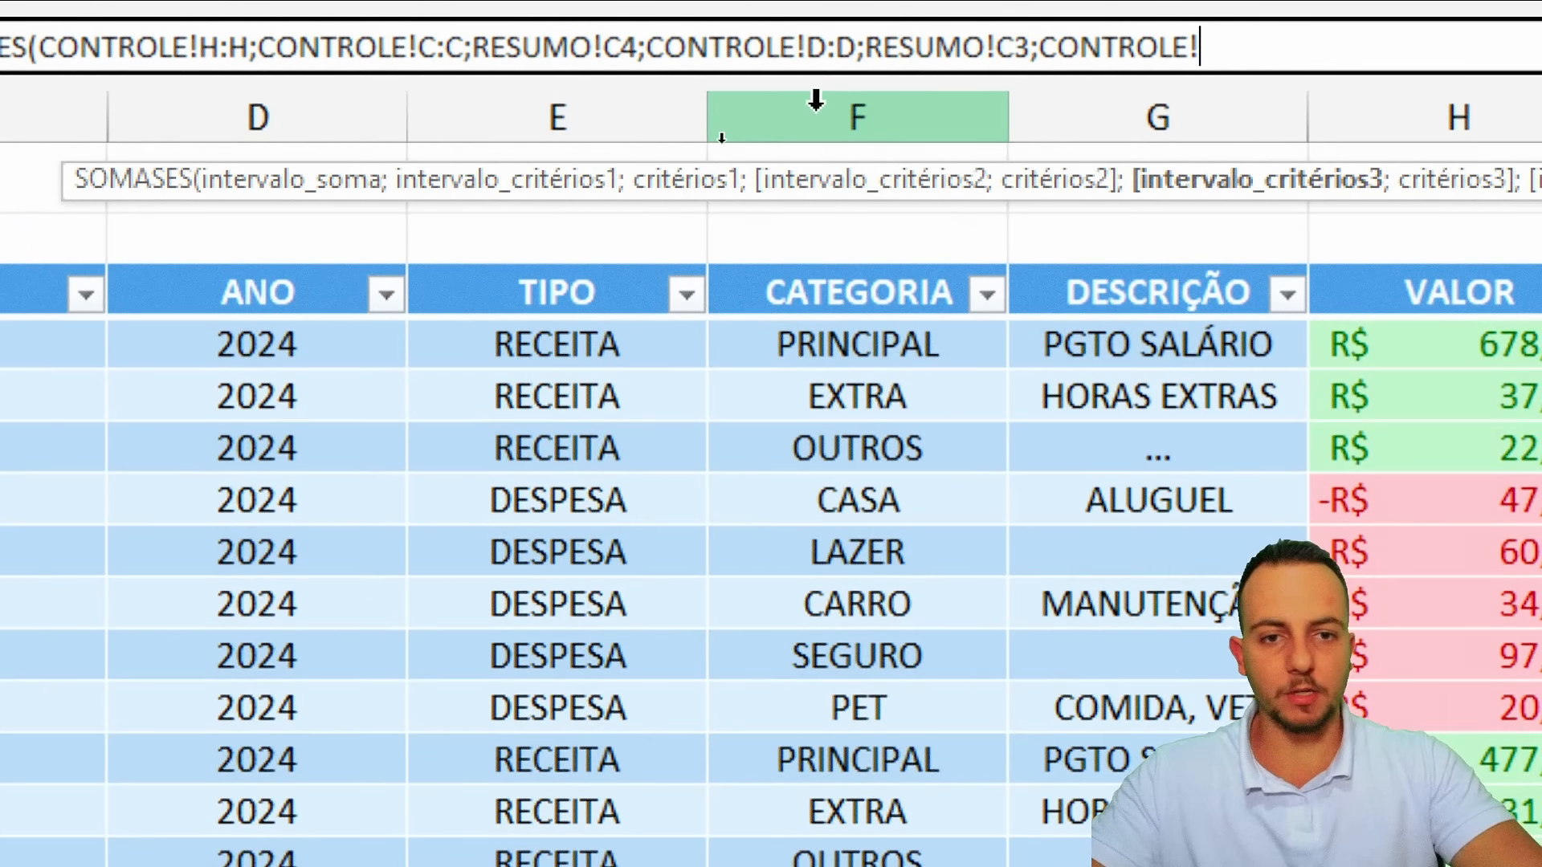
left_click(833, 101)
type(";")
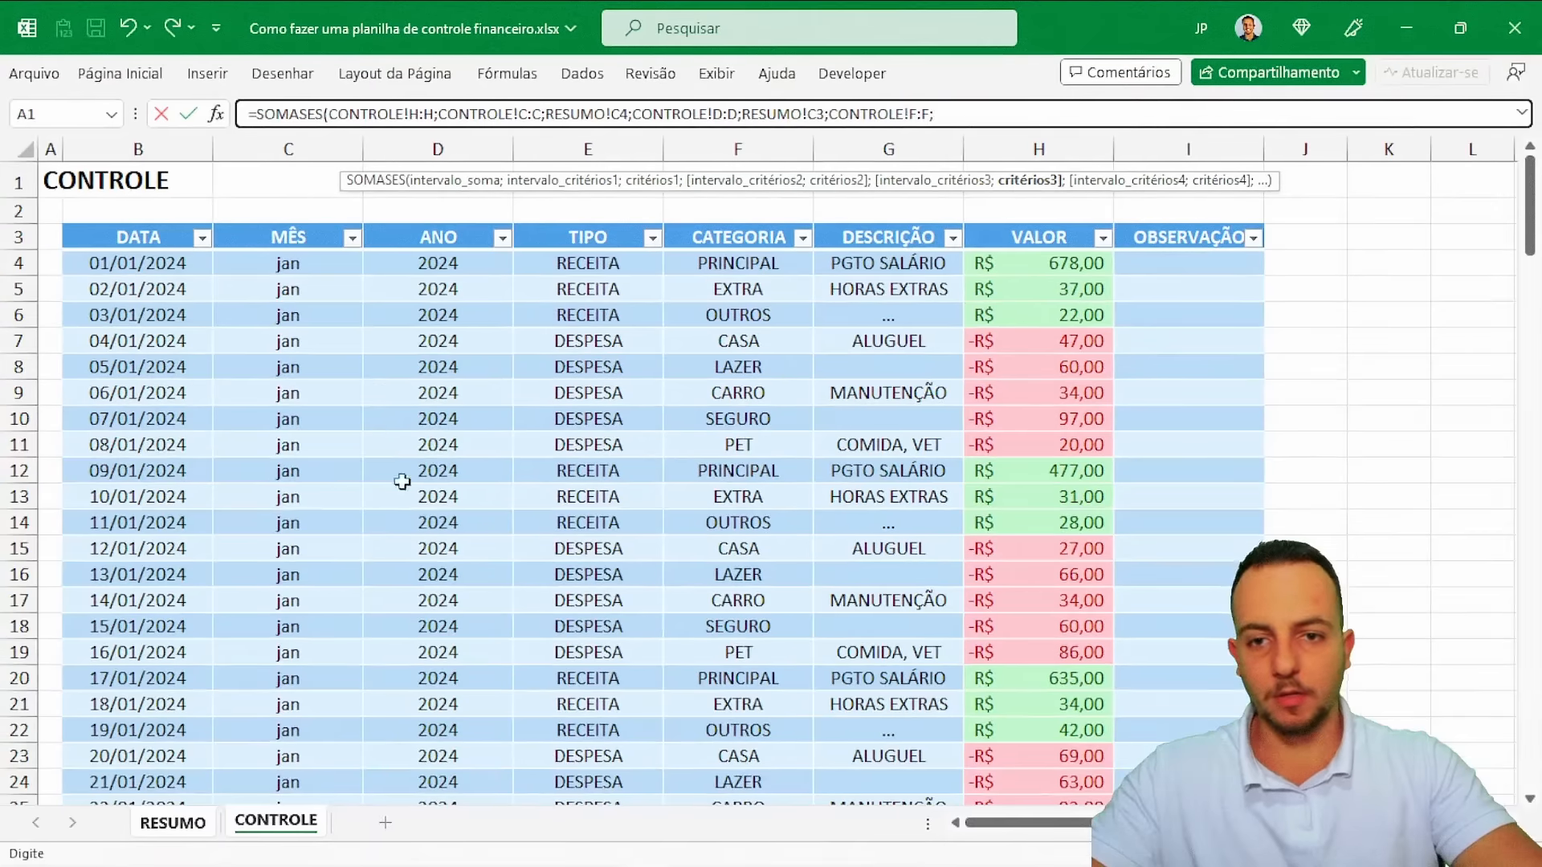
left_click(183, 827)
left_click(118, 333)
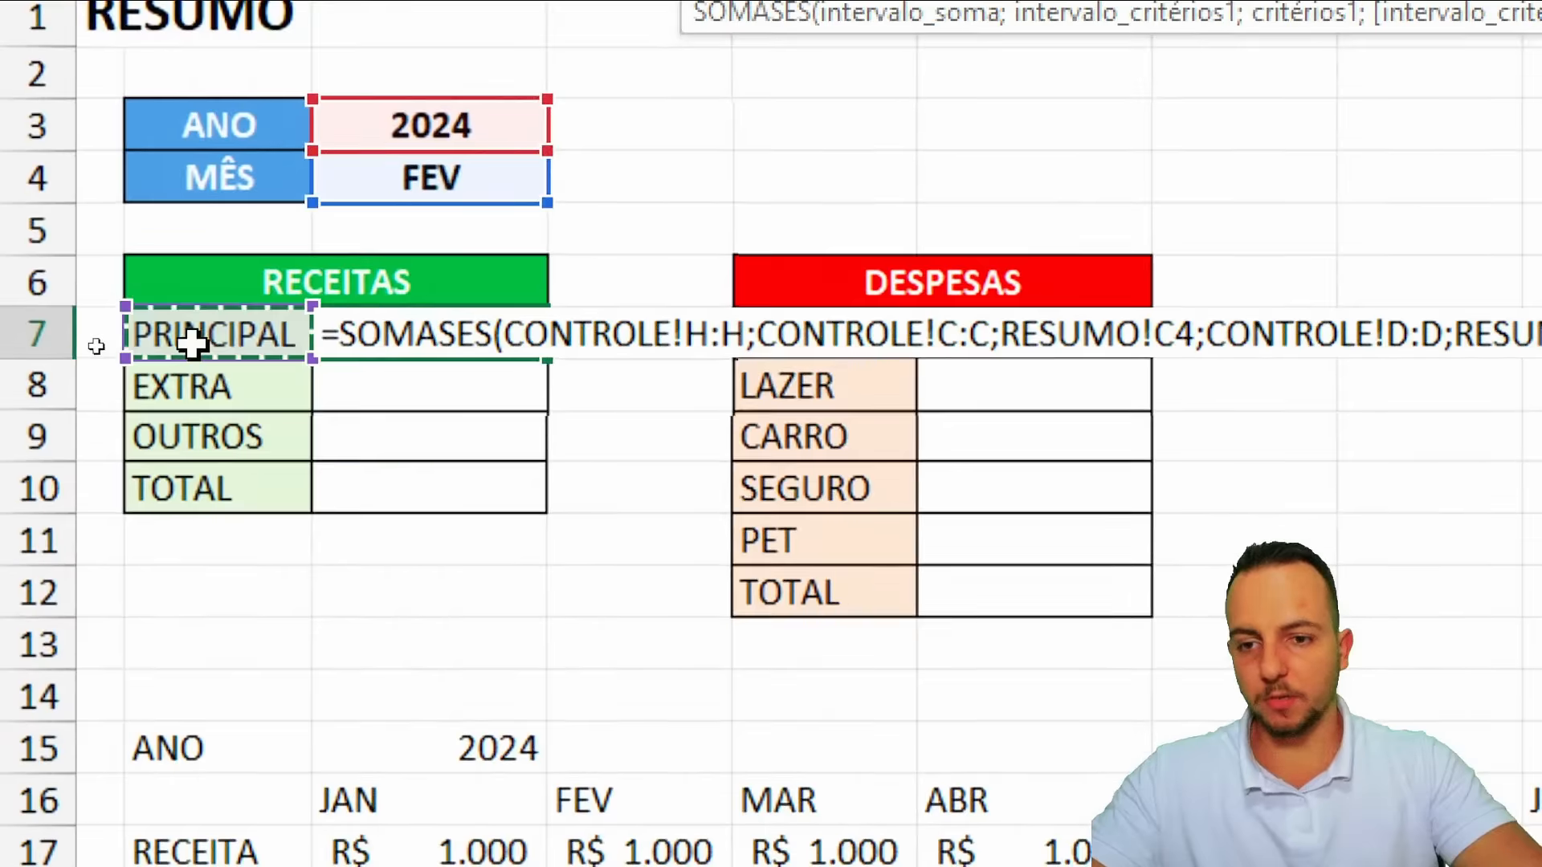
key("Return")
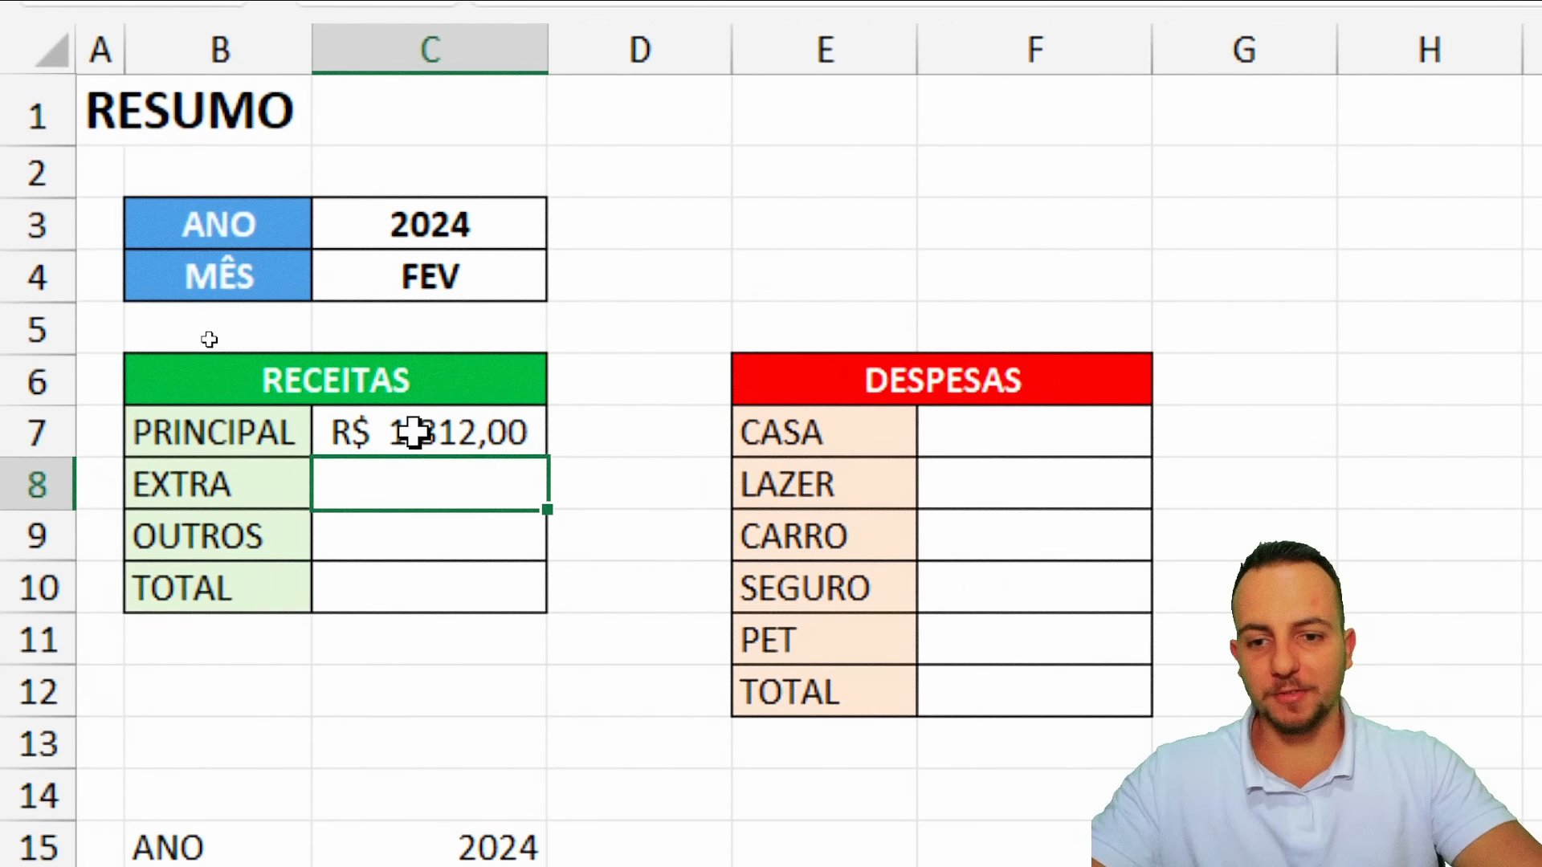
left_click(417, 348)
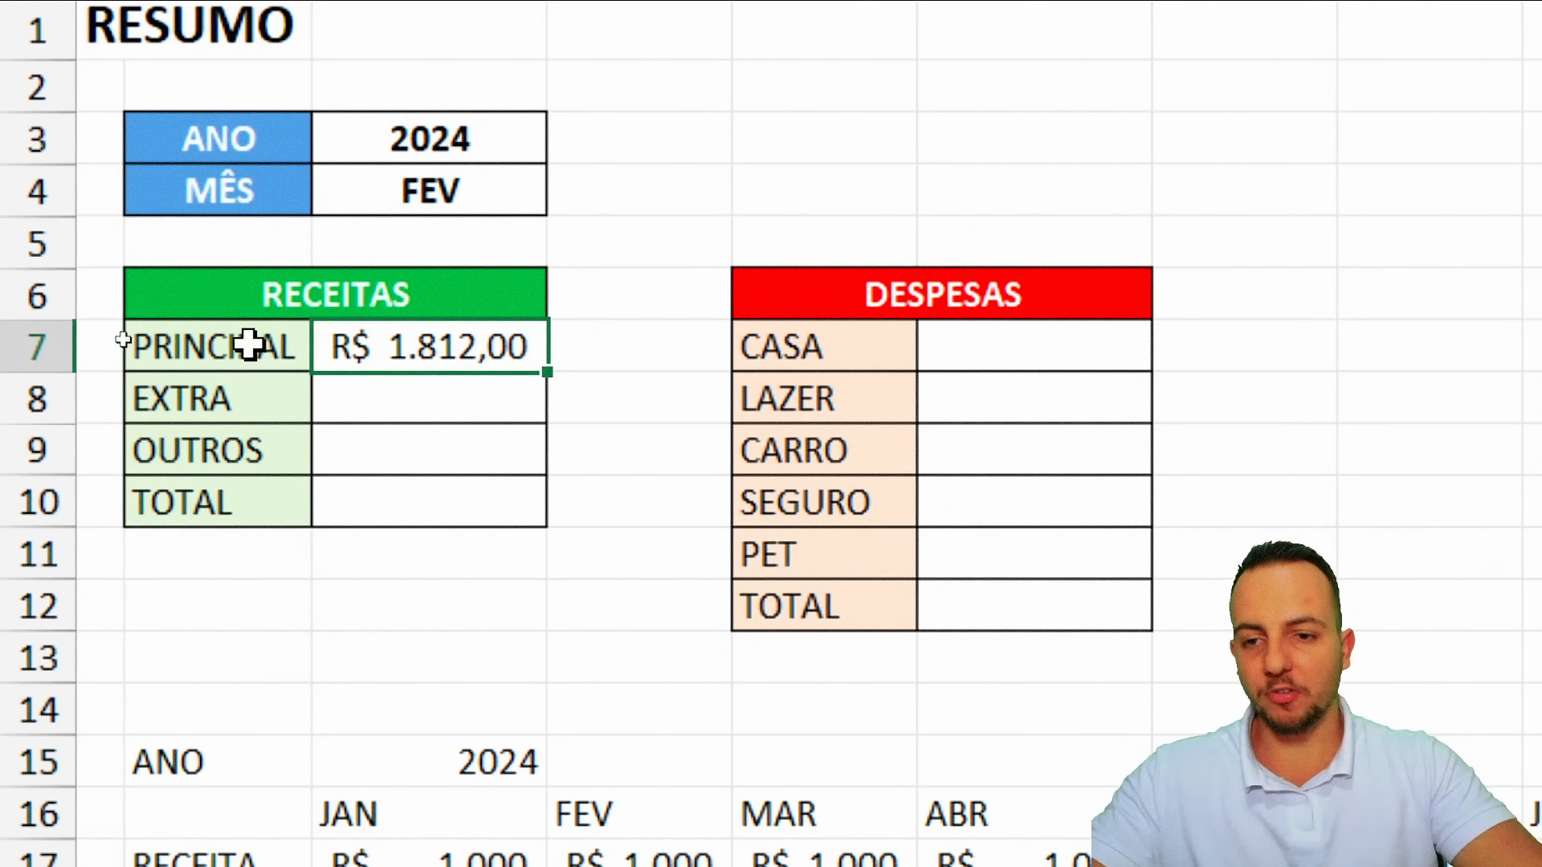
key("ctrl+2")
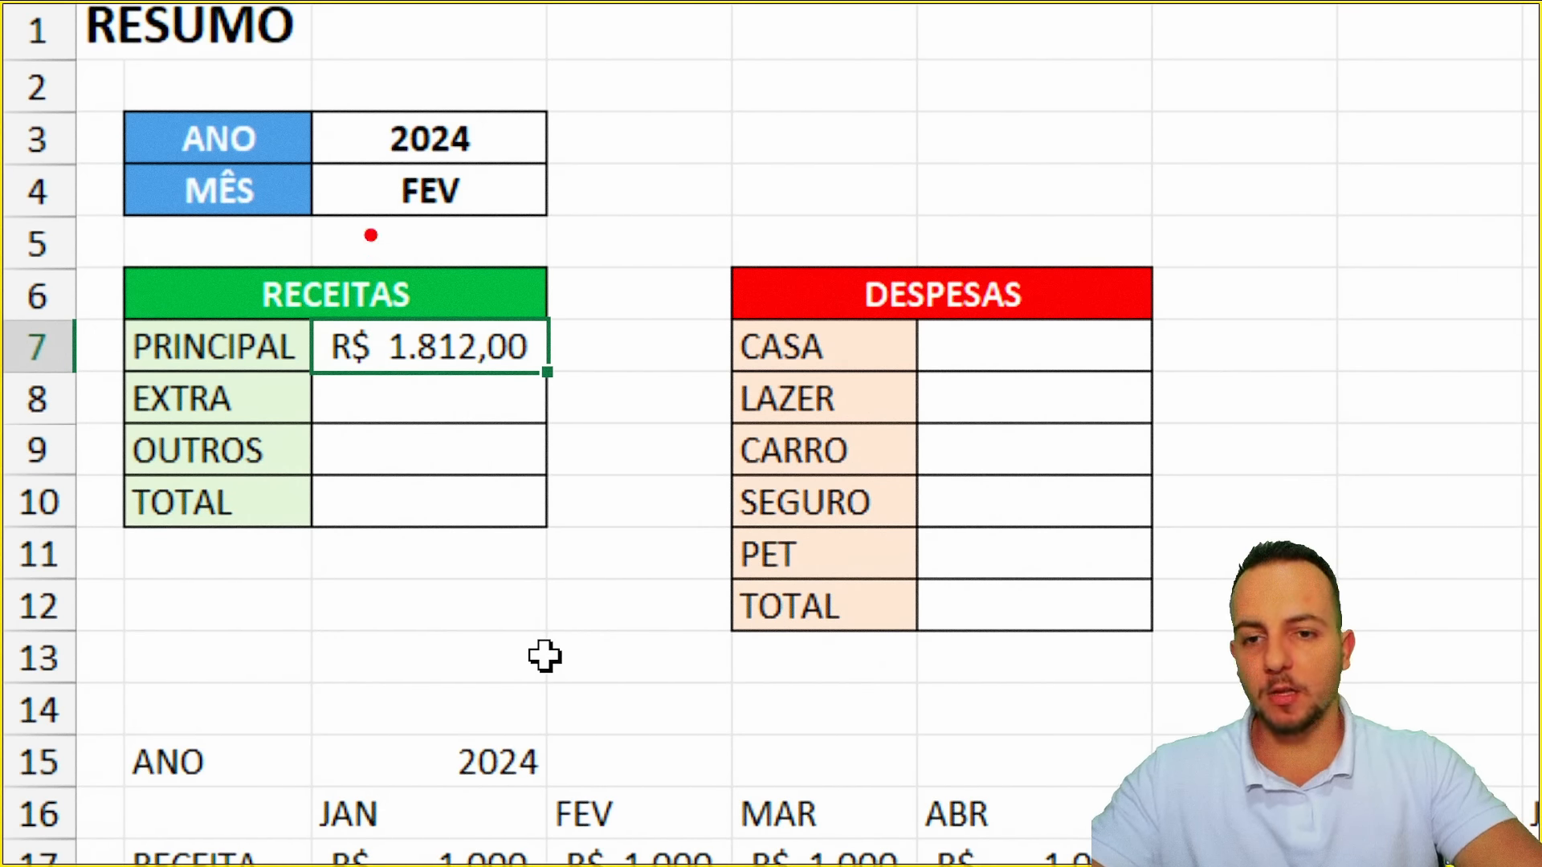
left_click_drag(356, 90, 520, 228)
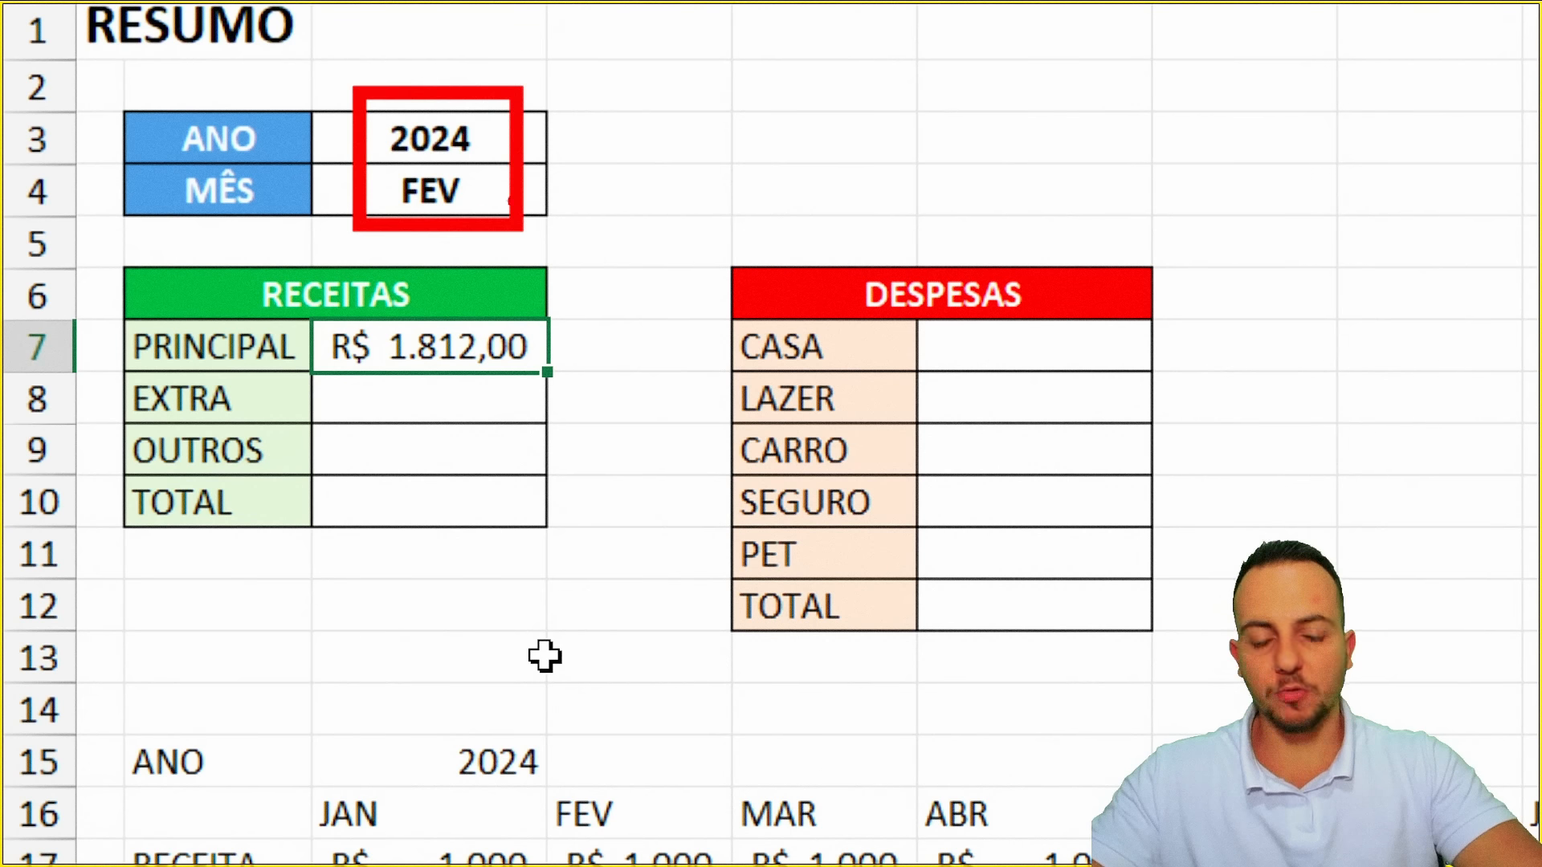
left_click_drag(120, 314, 299, 375)
left_click_drag(304, 391, 410, 518)
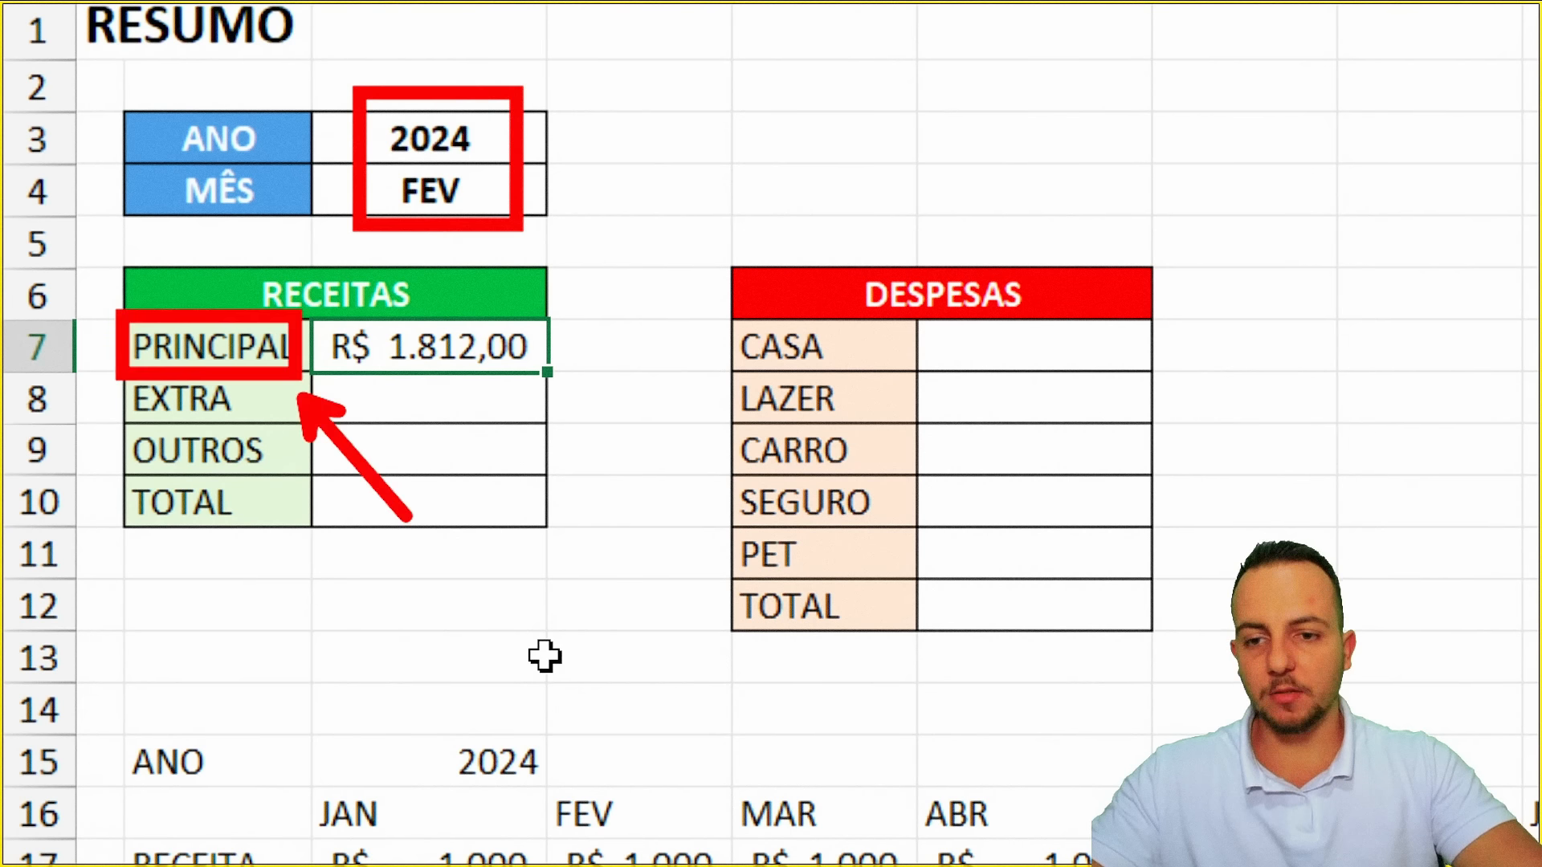
key("Escape")
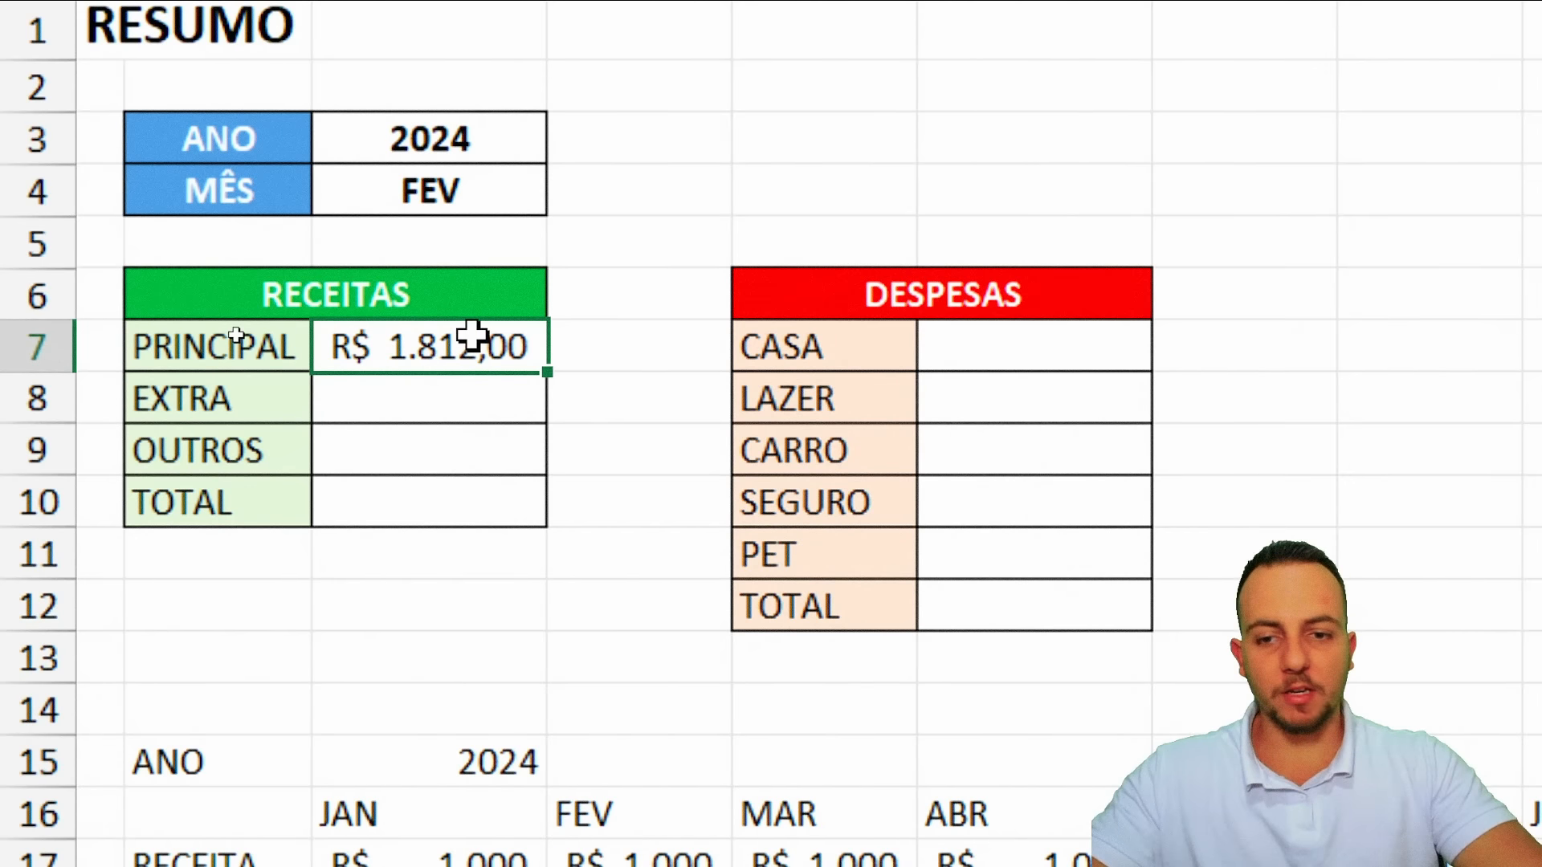
left_click_drag(465, 397, 463, 493)
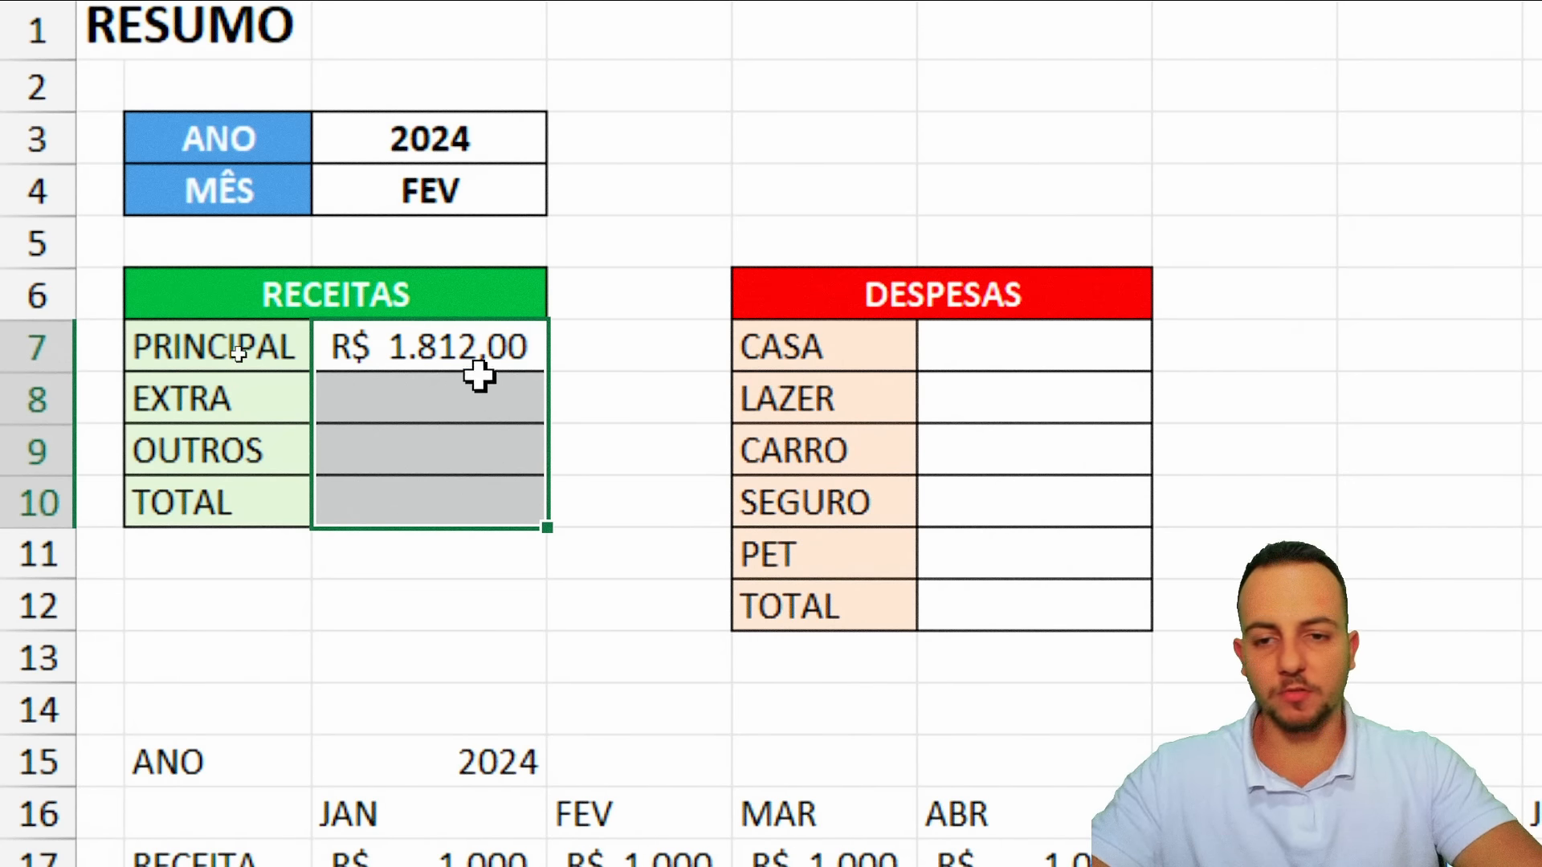
Copy the full SOMASES formula text from C7 and paste it unchanged into the EXTRA and OUTROS cells C8 and C9
double_click(442, 345)
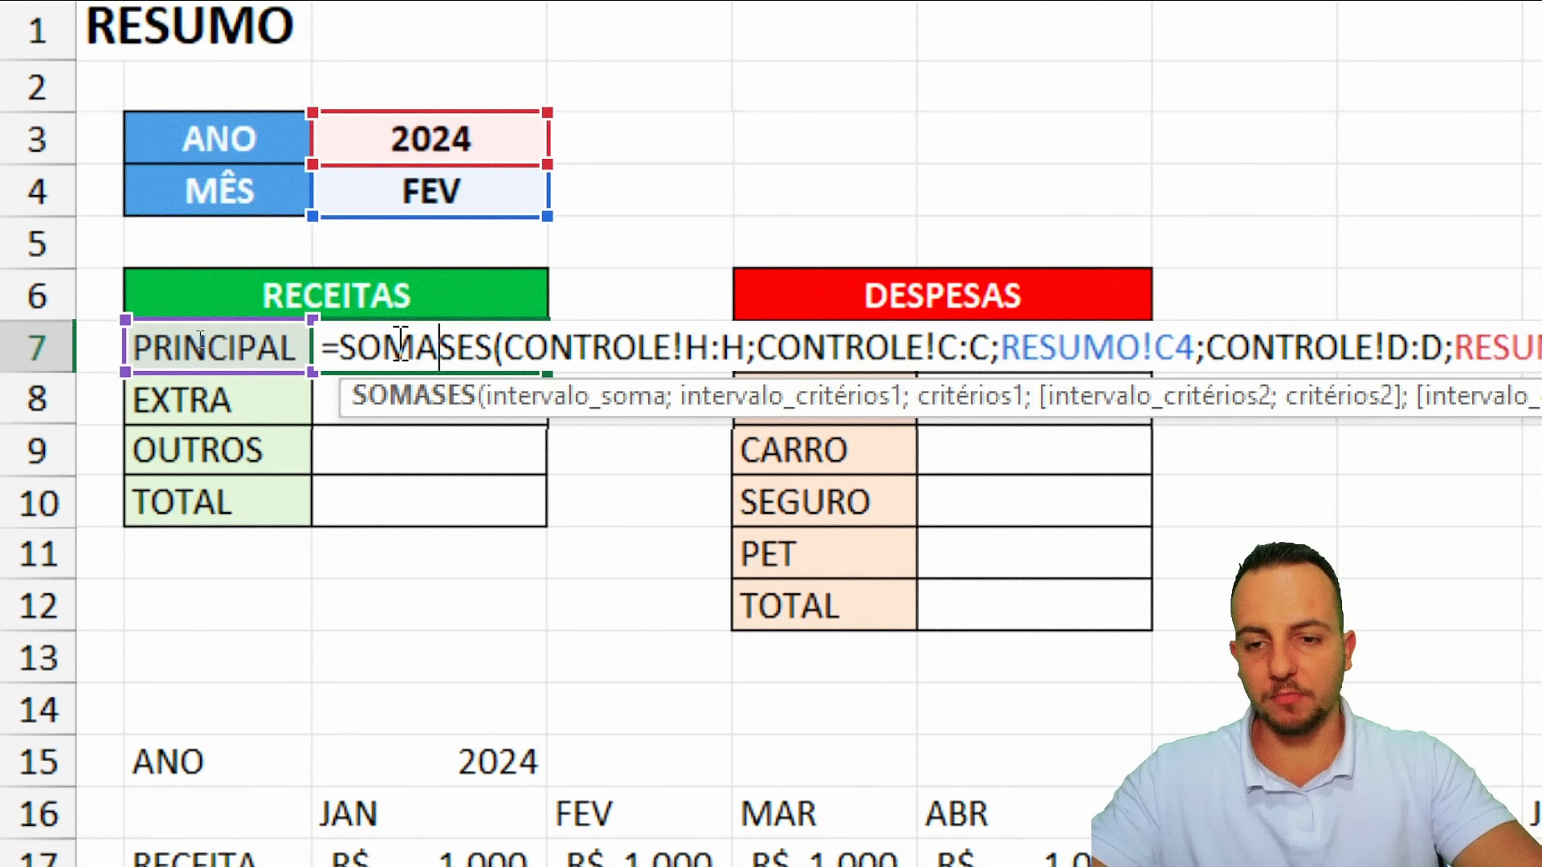
left_click_drag(335, 351, 1541, 369)
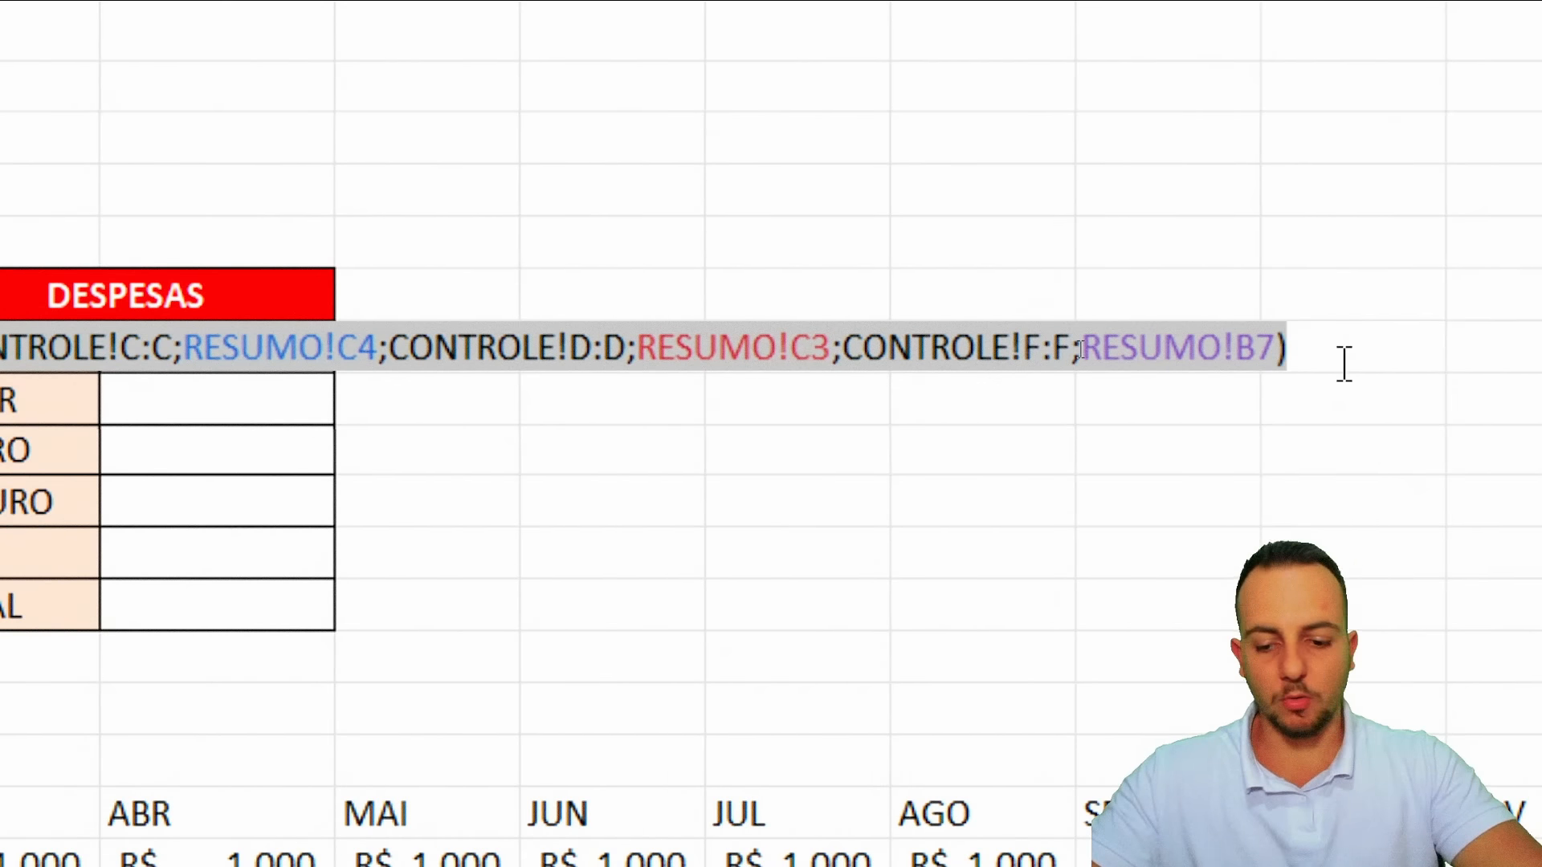
key("Escape")
left_click(400, 414)
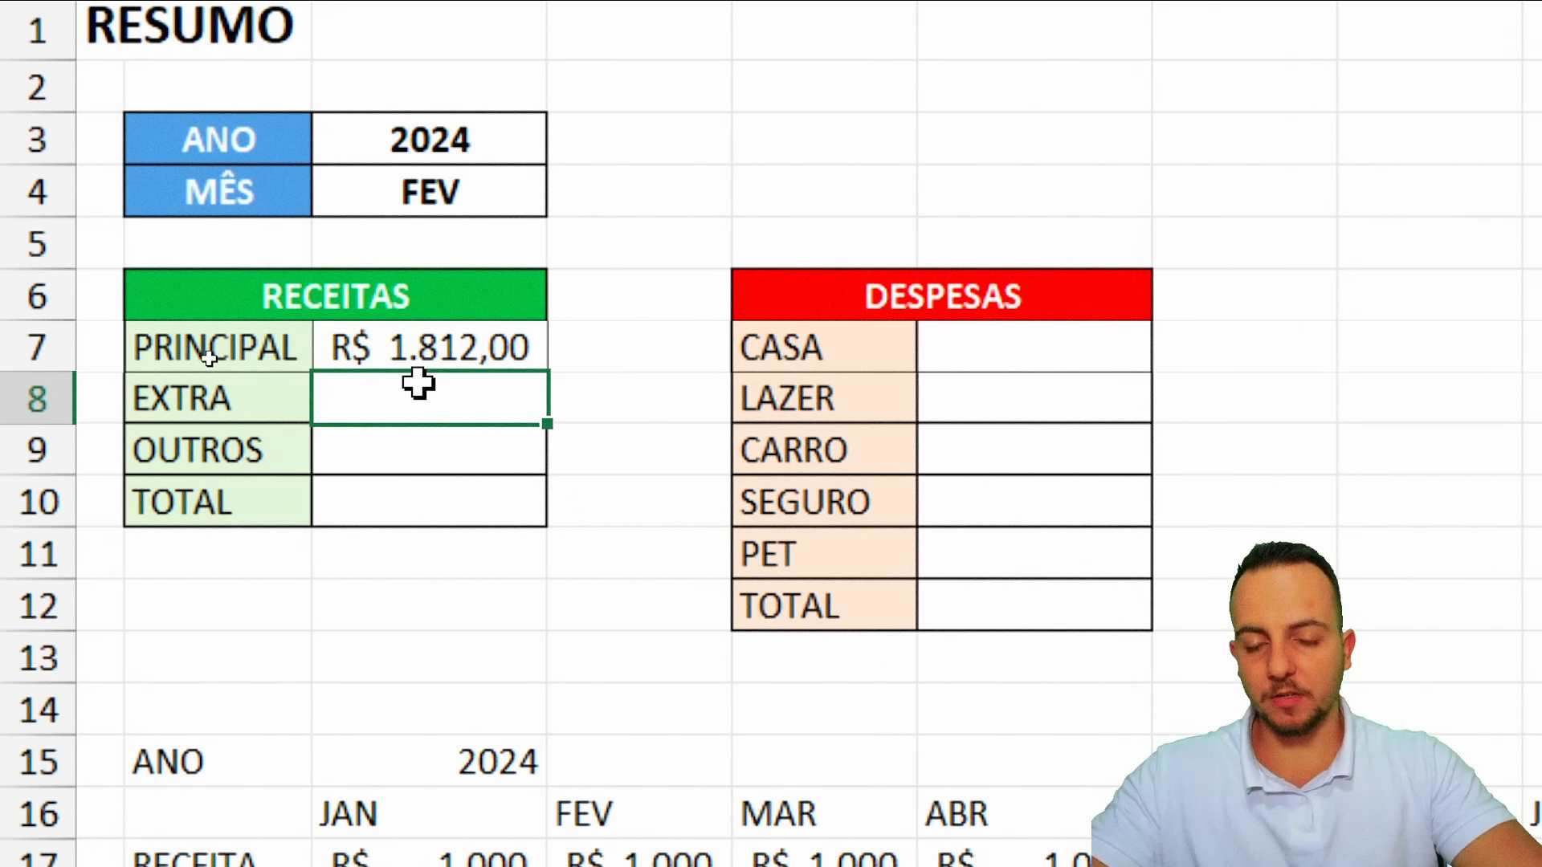
key("ctrl+v")
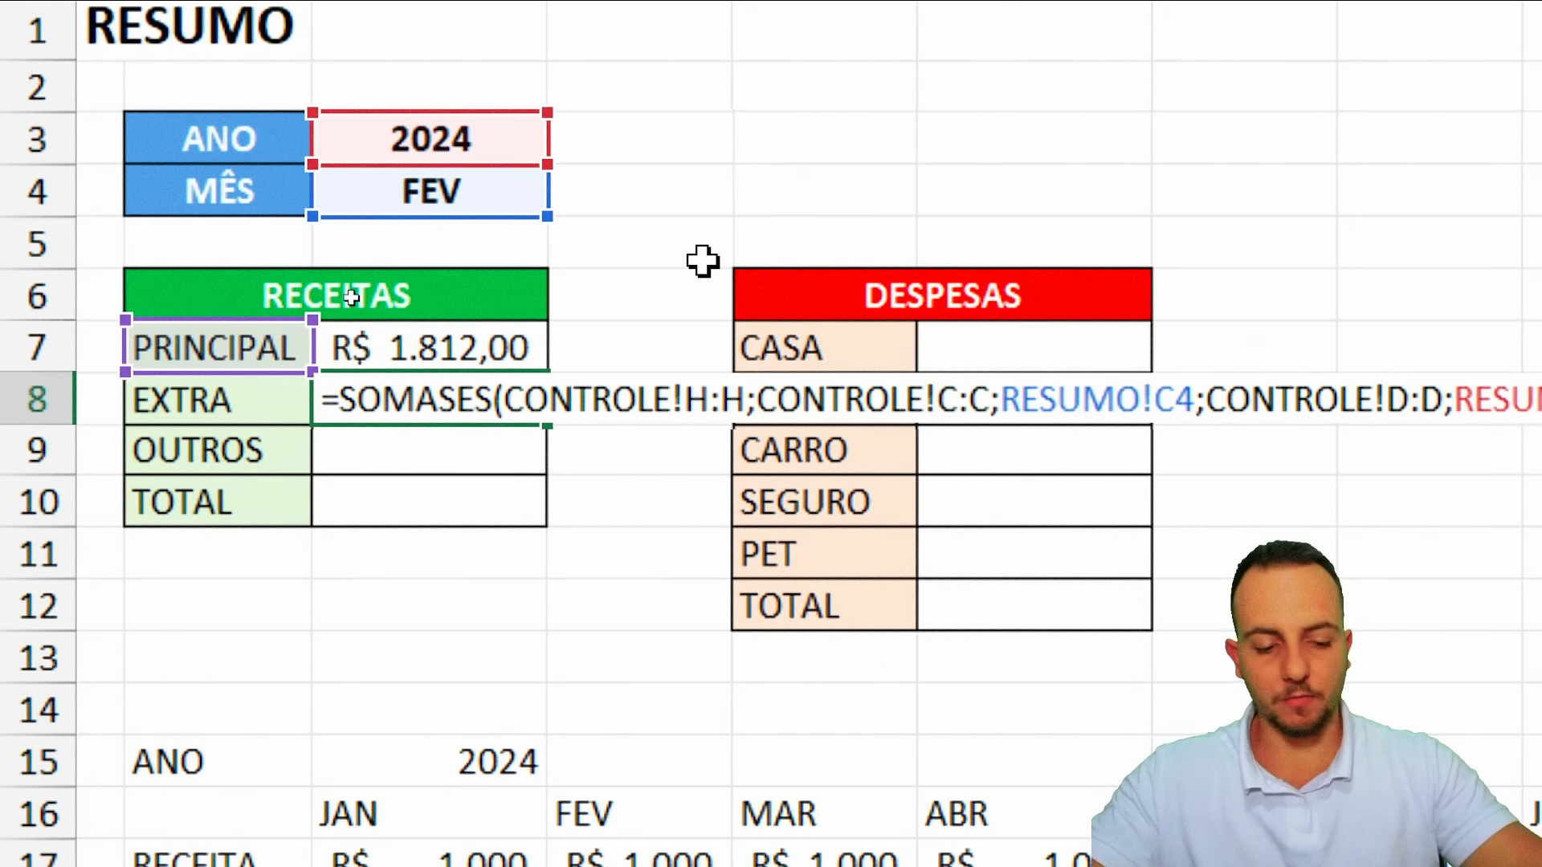
key("Return")
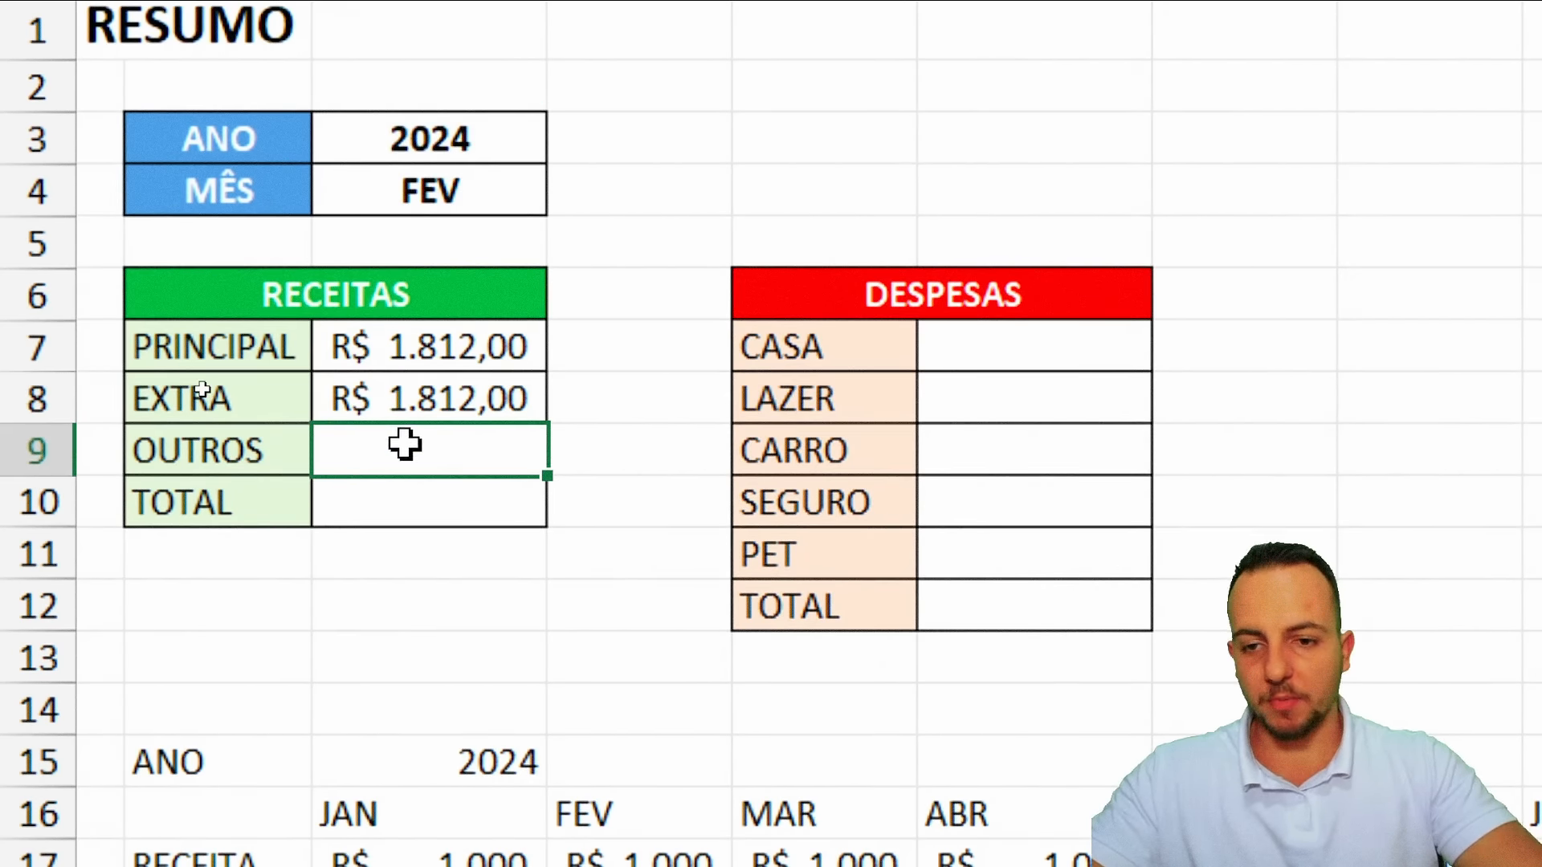
key("ctrl+v")
key("Return")
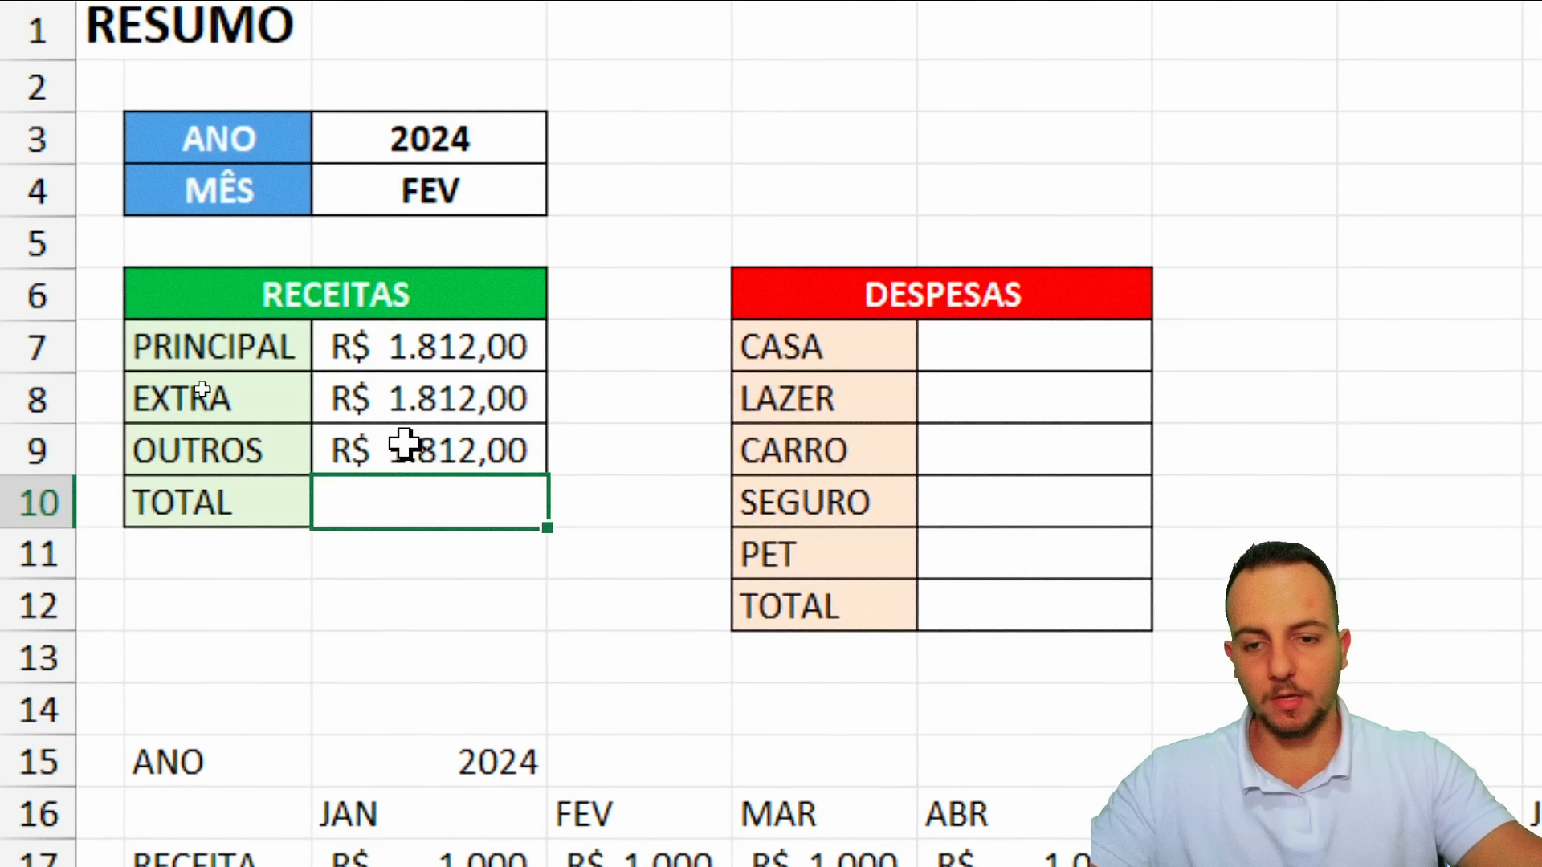
Paste the same SOMASES formula text into the CASA expense cell F7 and confirm it
double_click(1049, 348)
key("ctrl+v")
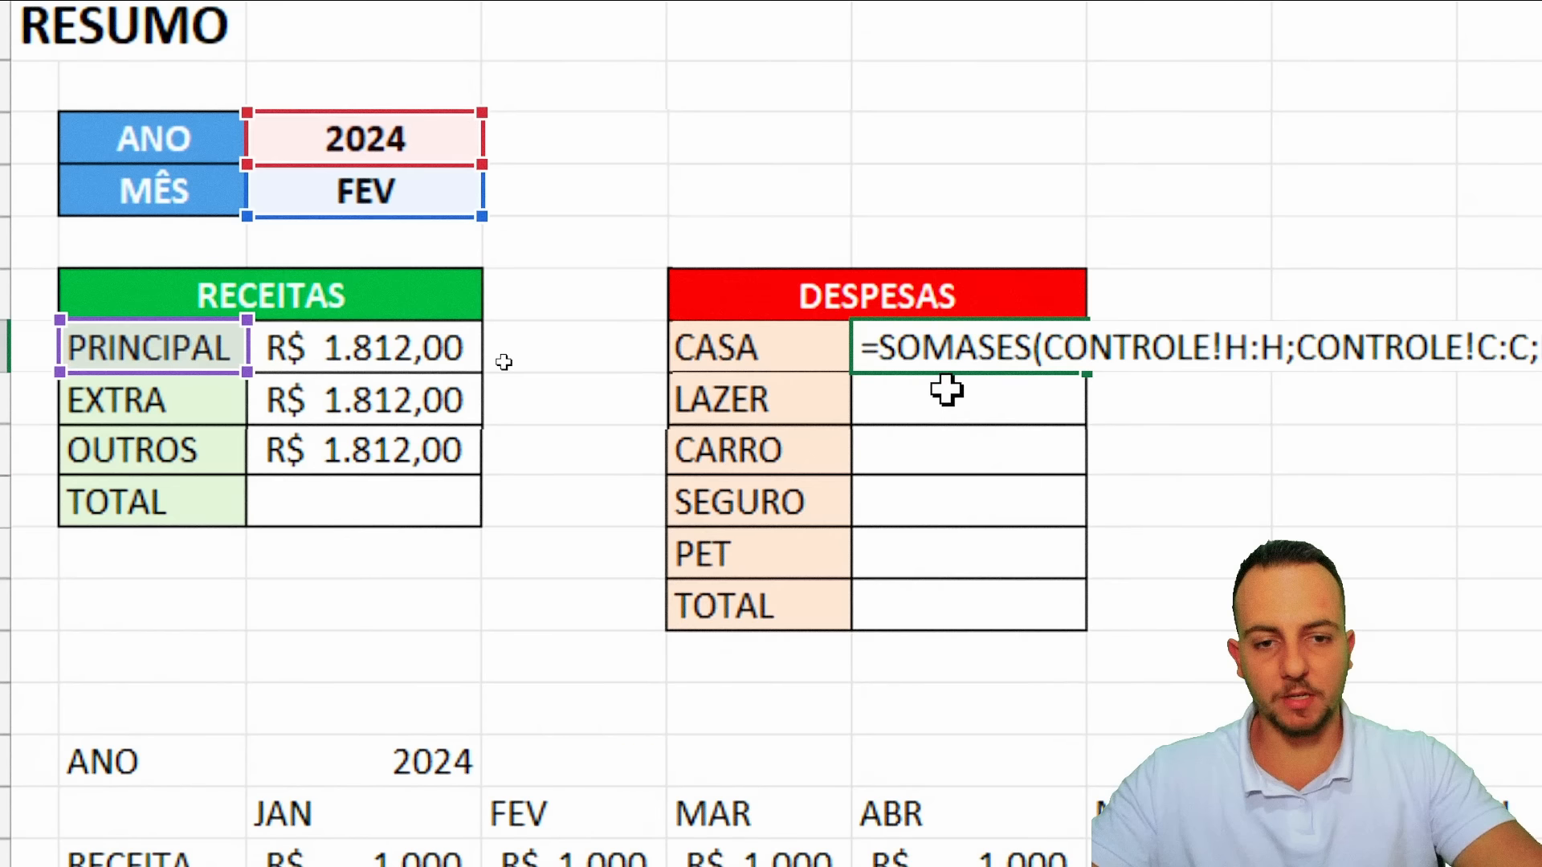
key("Return")
key("Left")
key("Left")
key("Left")
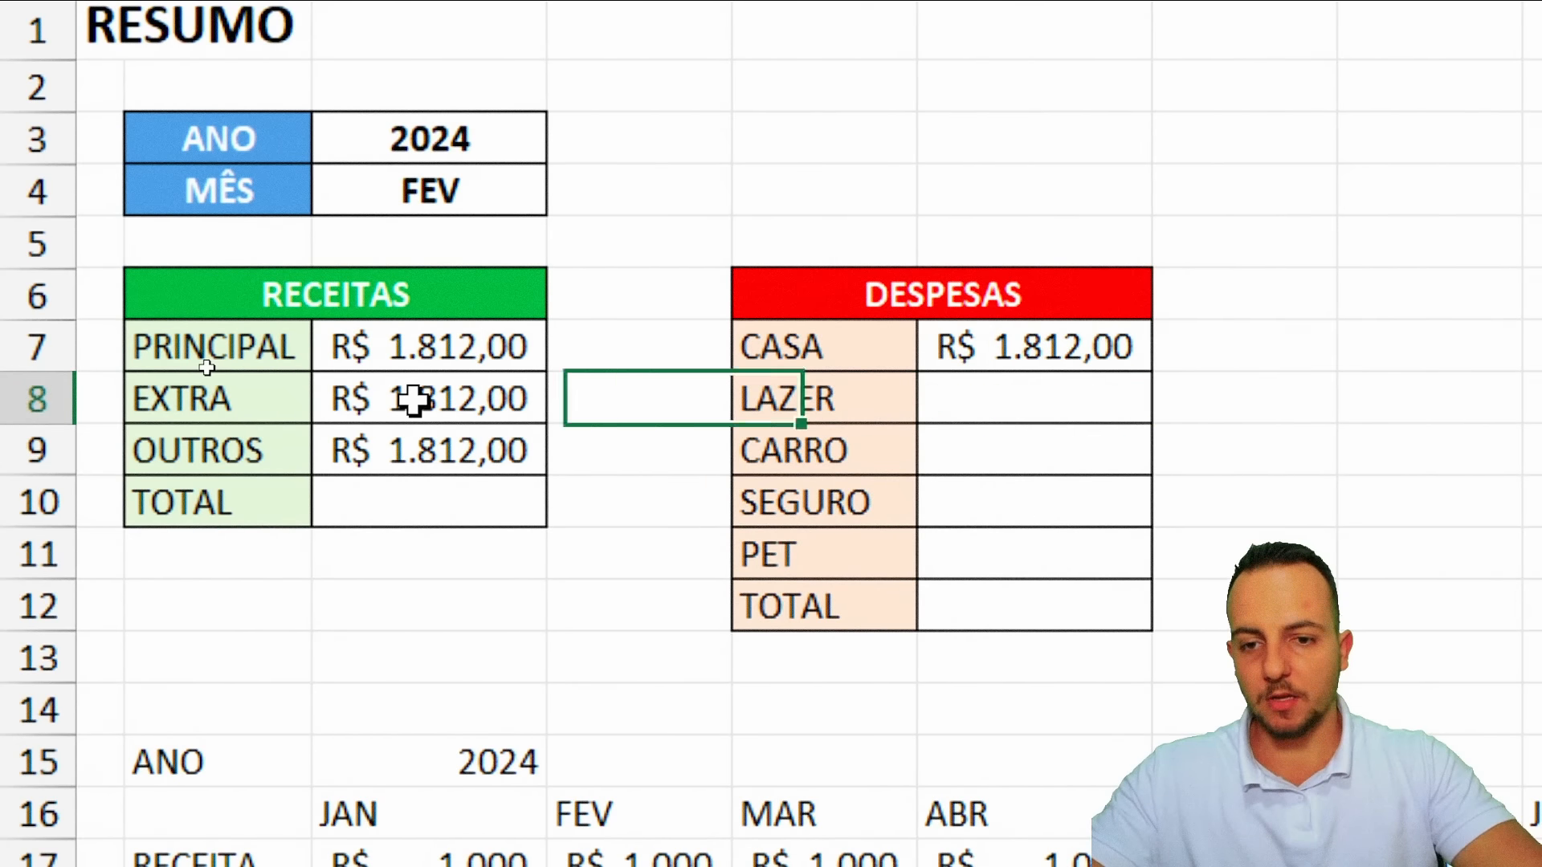
Change the category criterion in the EXTRA and OUTROS formulas to cells B8 and B9 respectively
left_click_drag(469, 334, 437, 447)
key("ctrl+v")
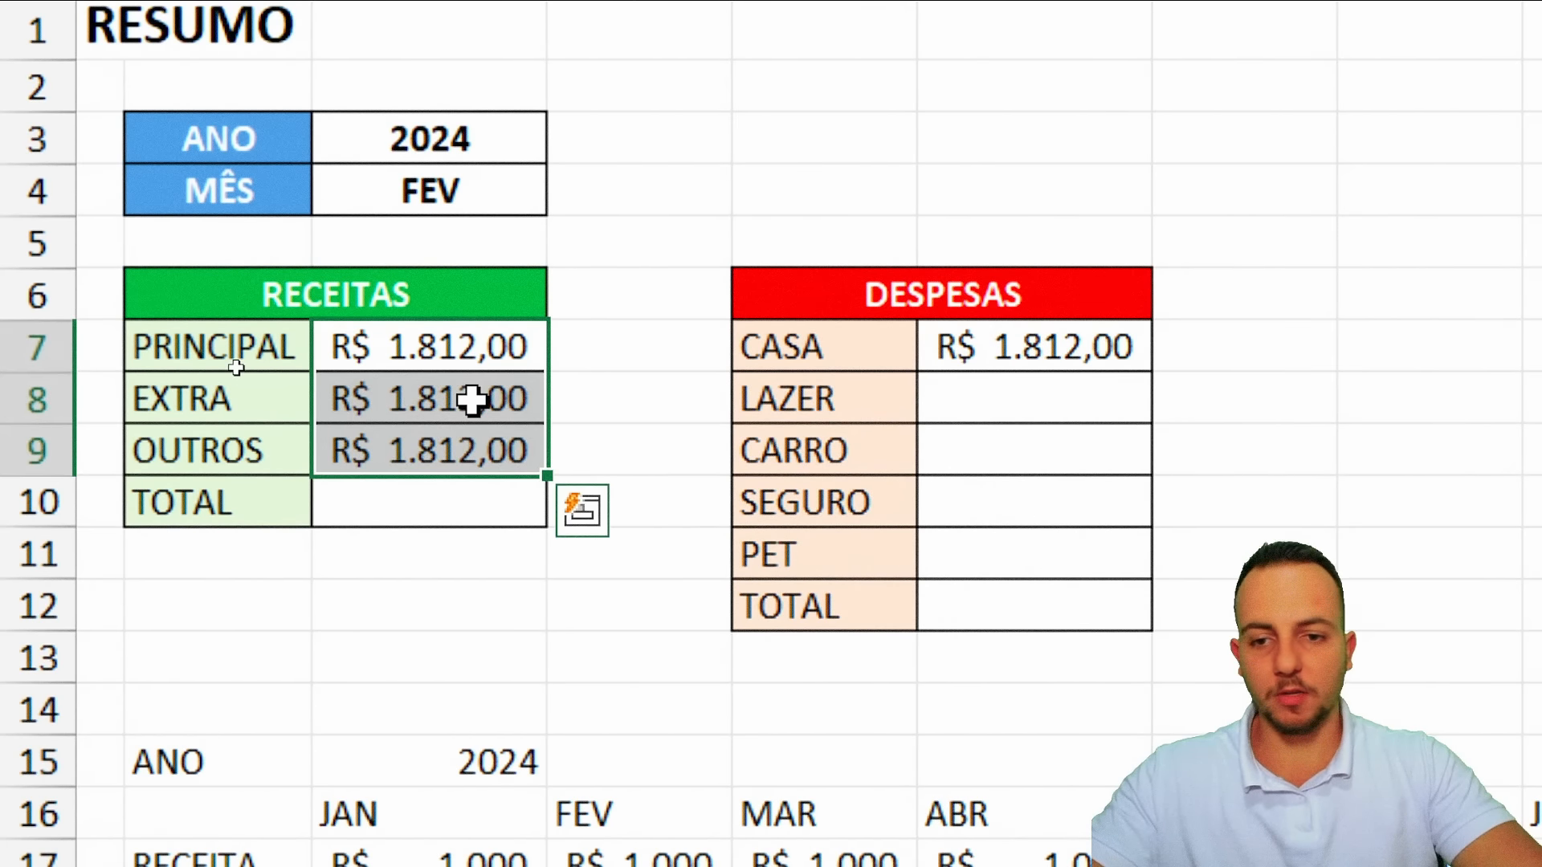
double_click(477, 399)
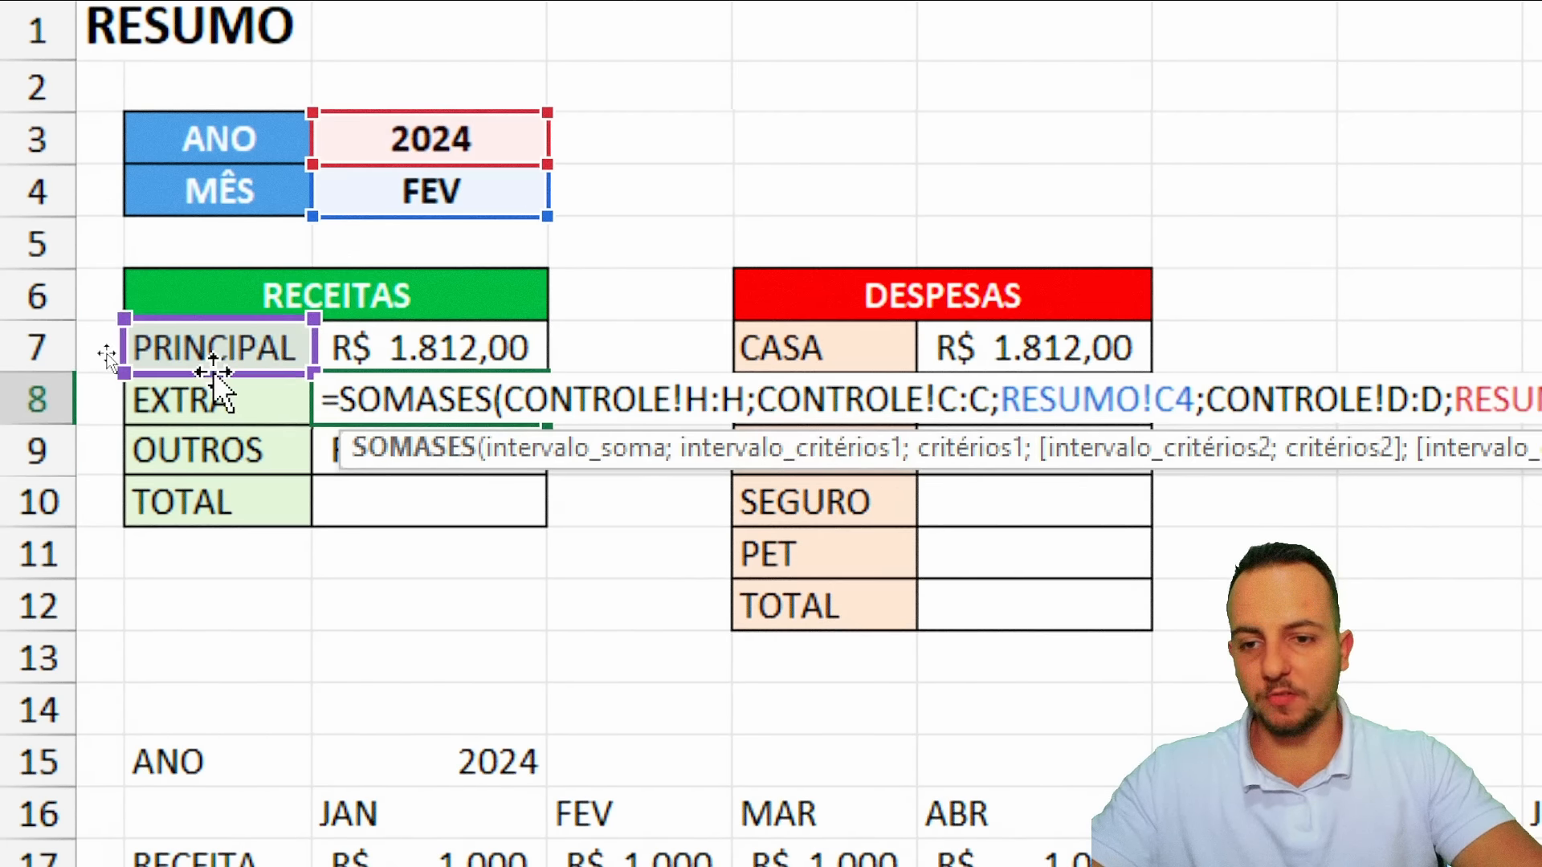
left_click_drag(227, 368, 240, 417)
key("Return")
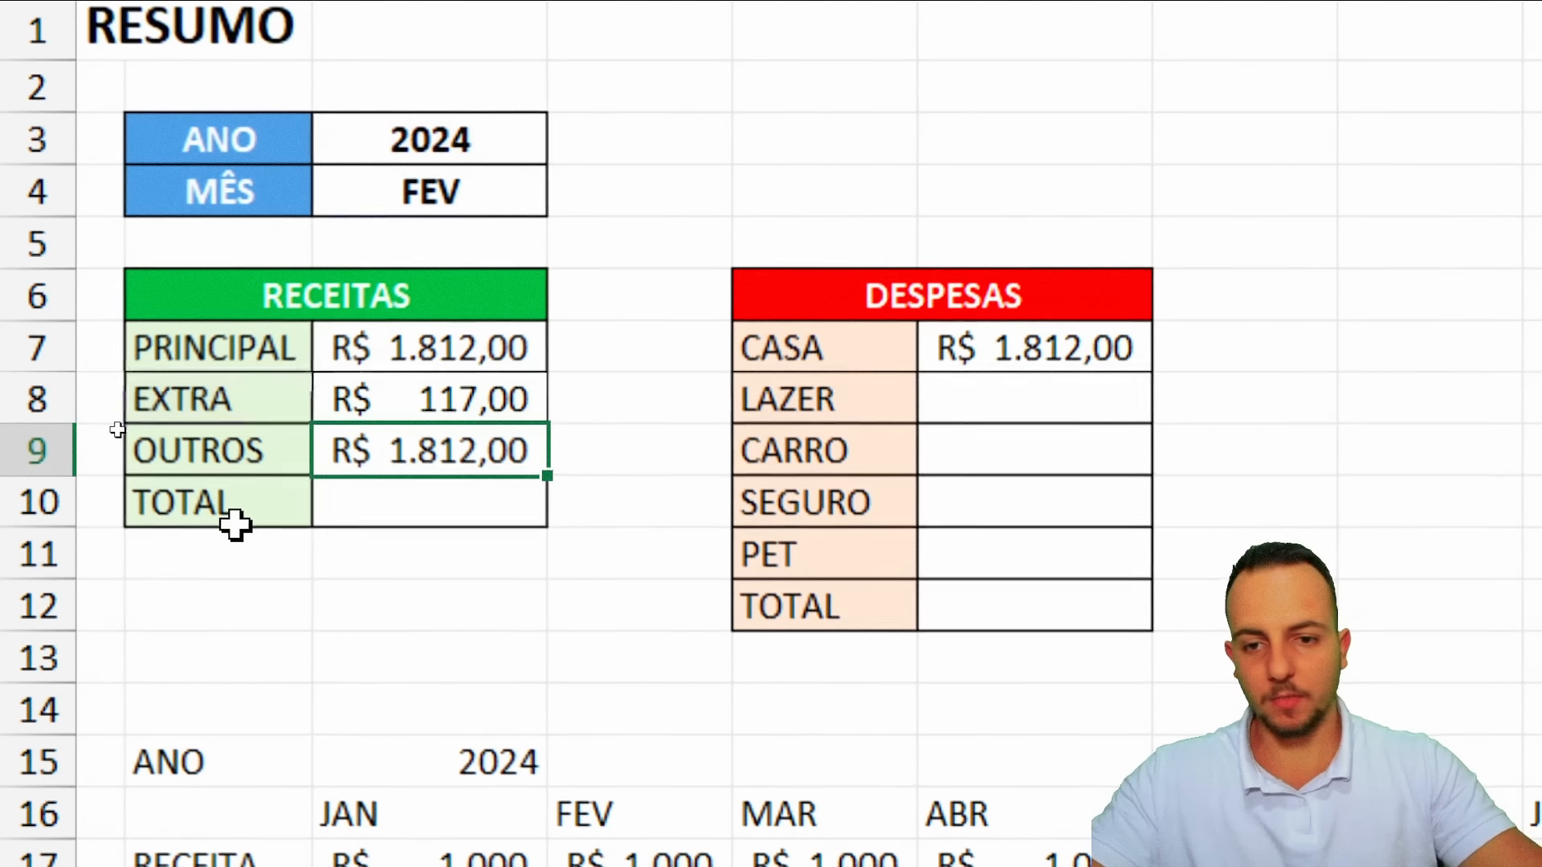
double_click(458, 441)
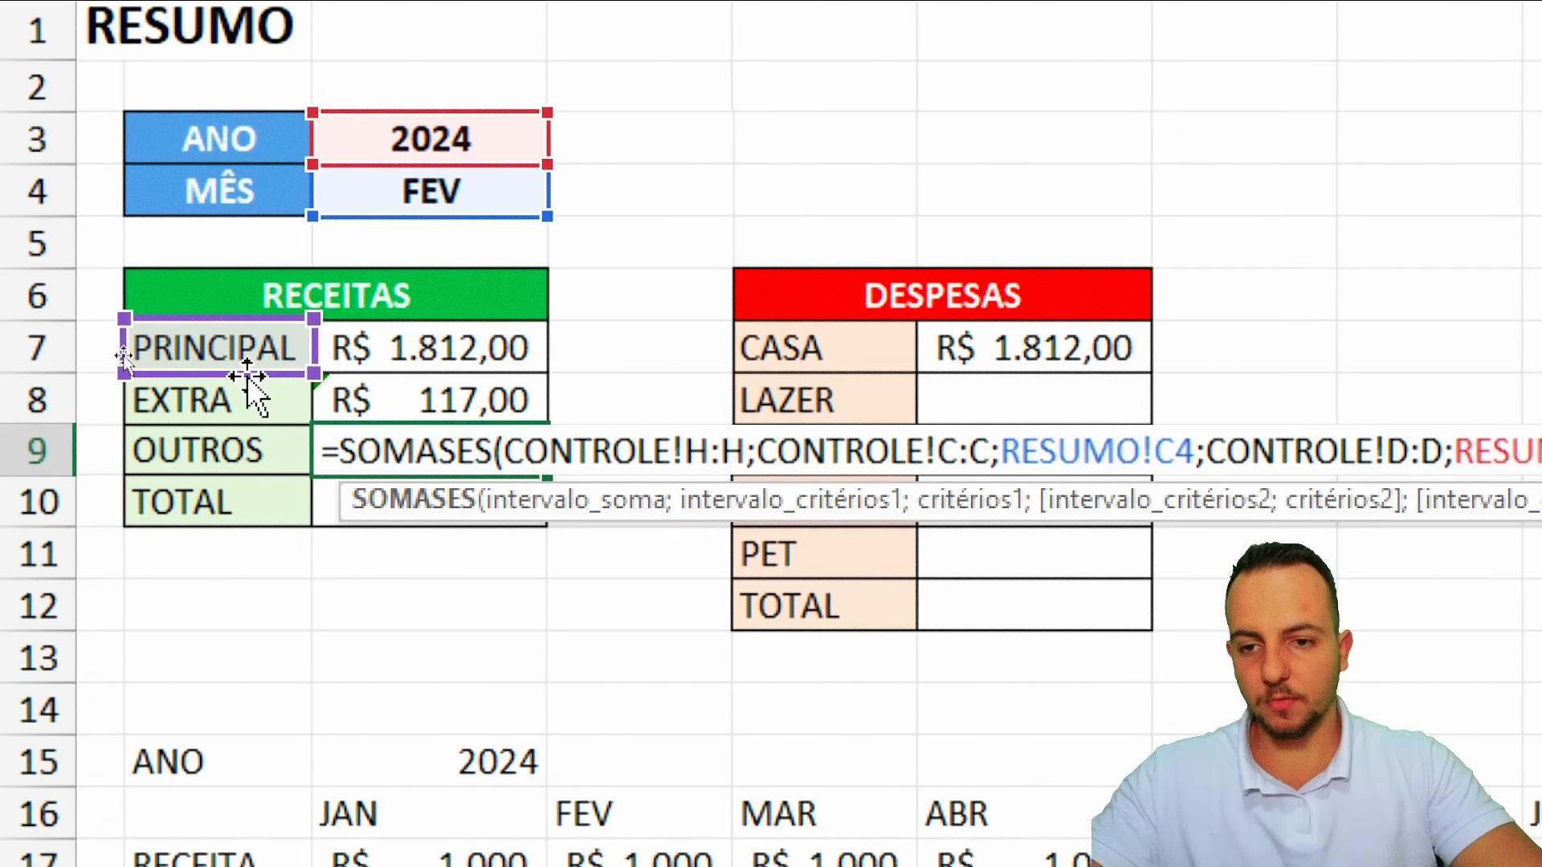
left_click_drag(258, 370, 249, 492)
key("Return")
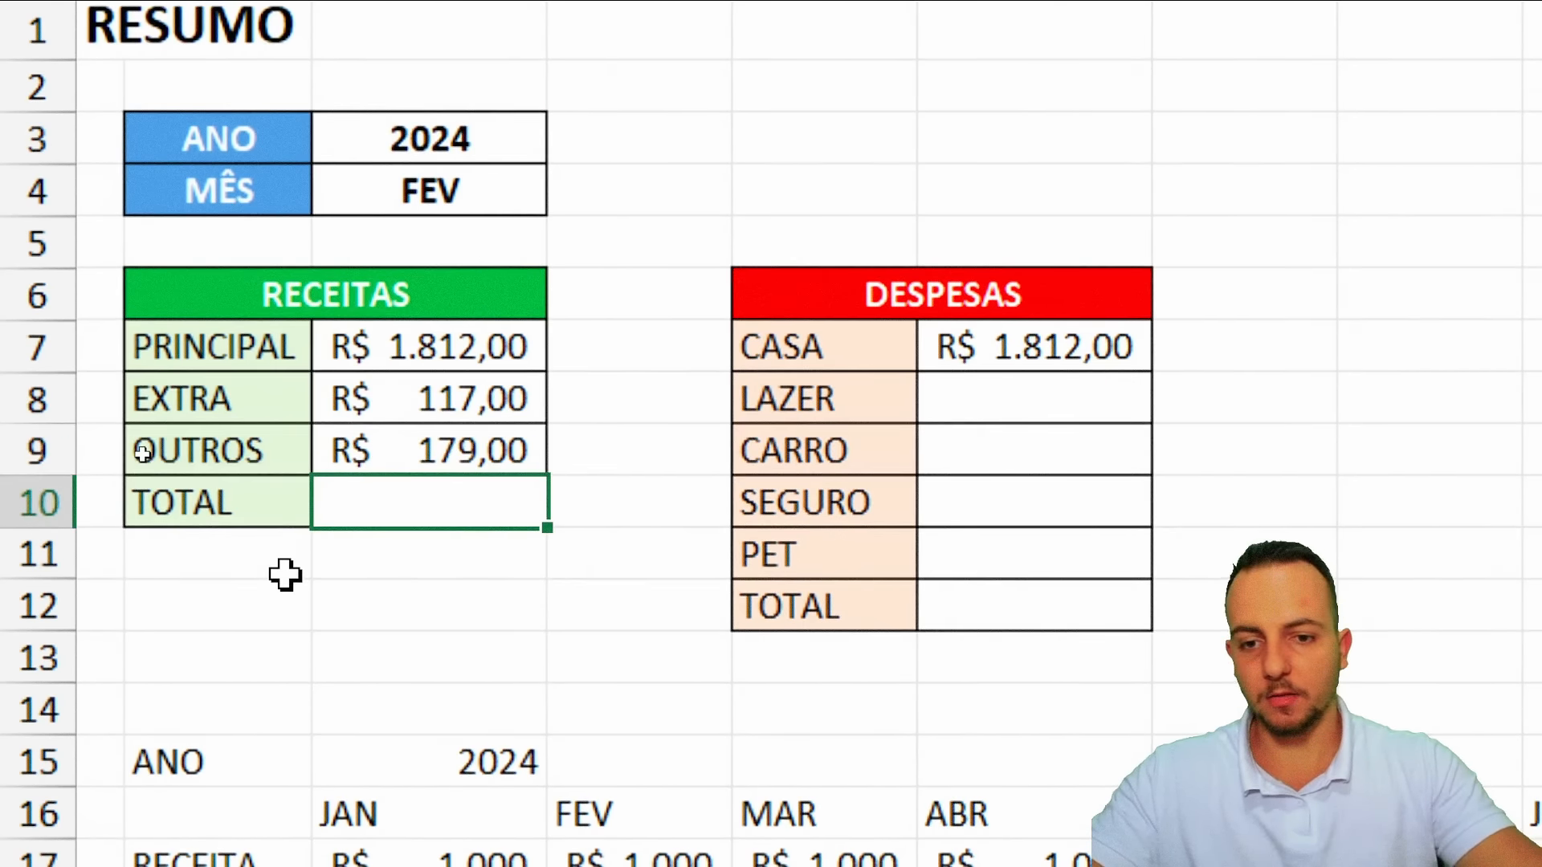
Change the category criterion in the CASA expense formula in F7 to cell E7
double_click(881, 361)
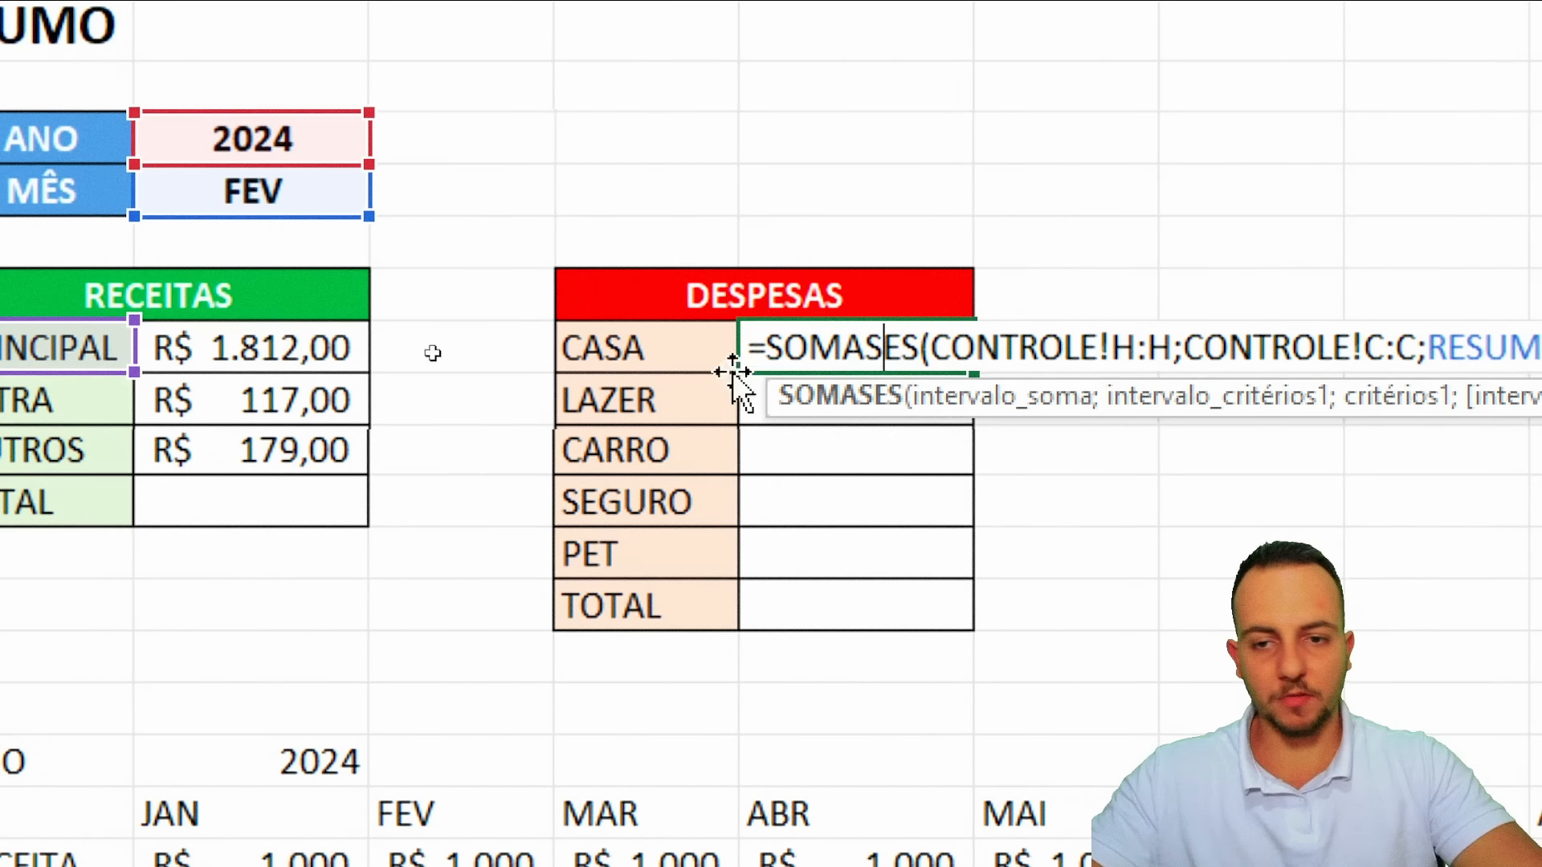
left_click_drag(45, 385, 436, 534)
left_click_drag(604, 516, 821, 347)
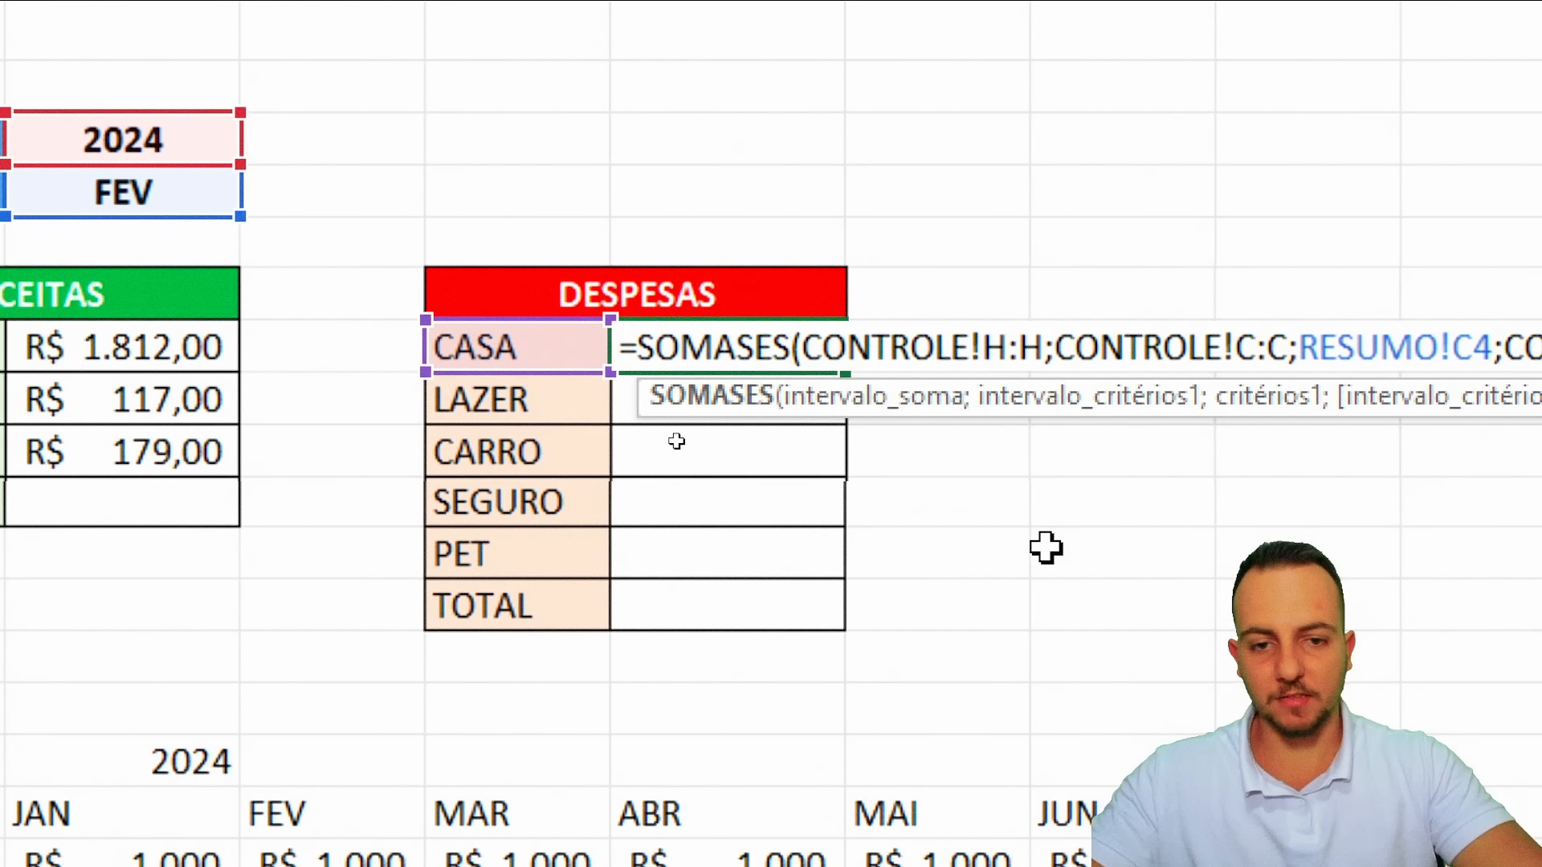
key("Return")
Copy the CASA formula text from F7 and paste it into the LAZER, CARRO, SEGURO and PET cells F8 to F11
left_click(788, 354)
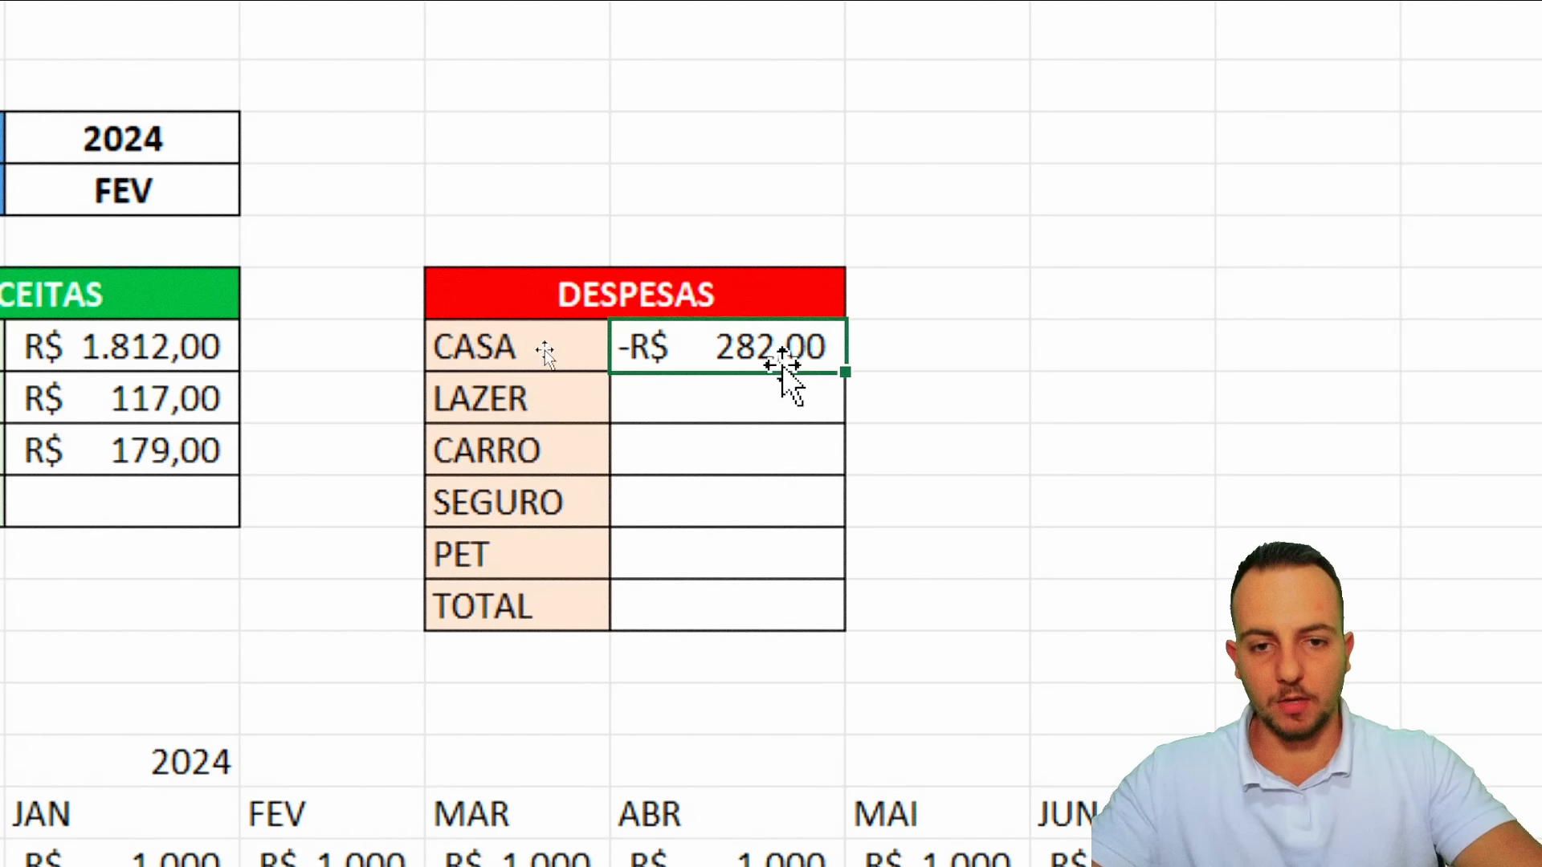
double_click(762, 343)
left_click_drag(630, 351, 1349, 397)
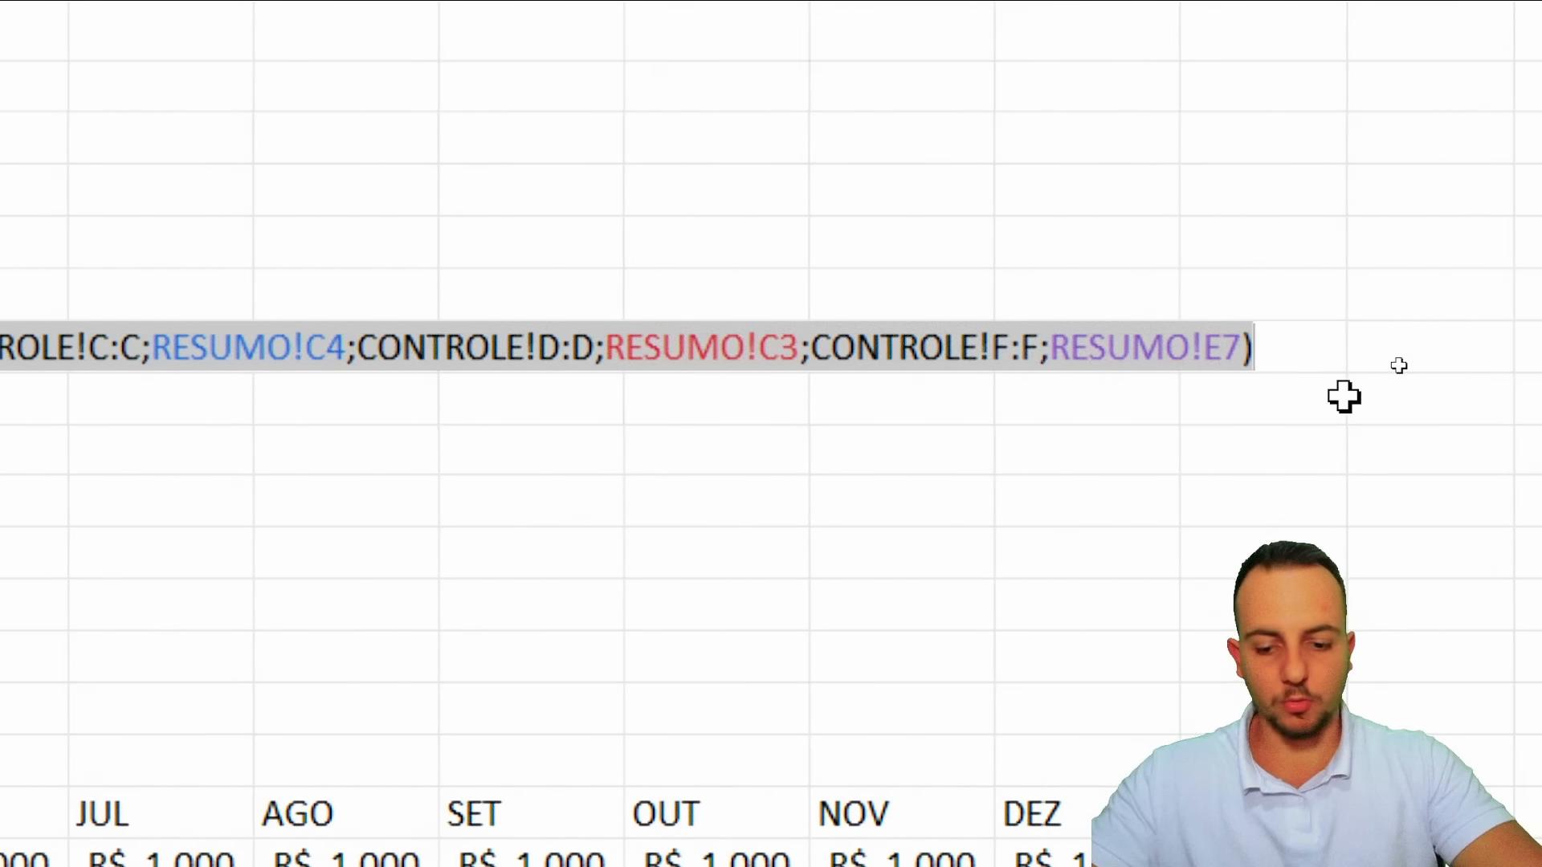
key("Escape")
left_click(647, 398)
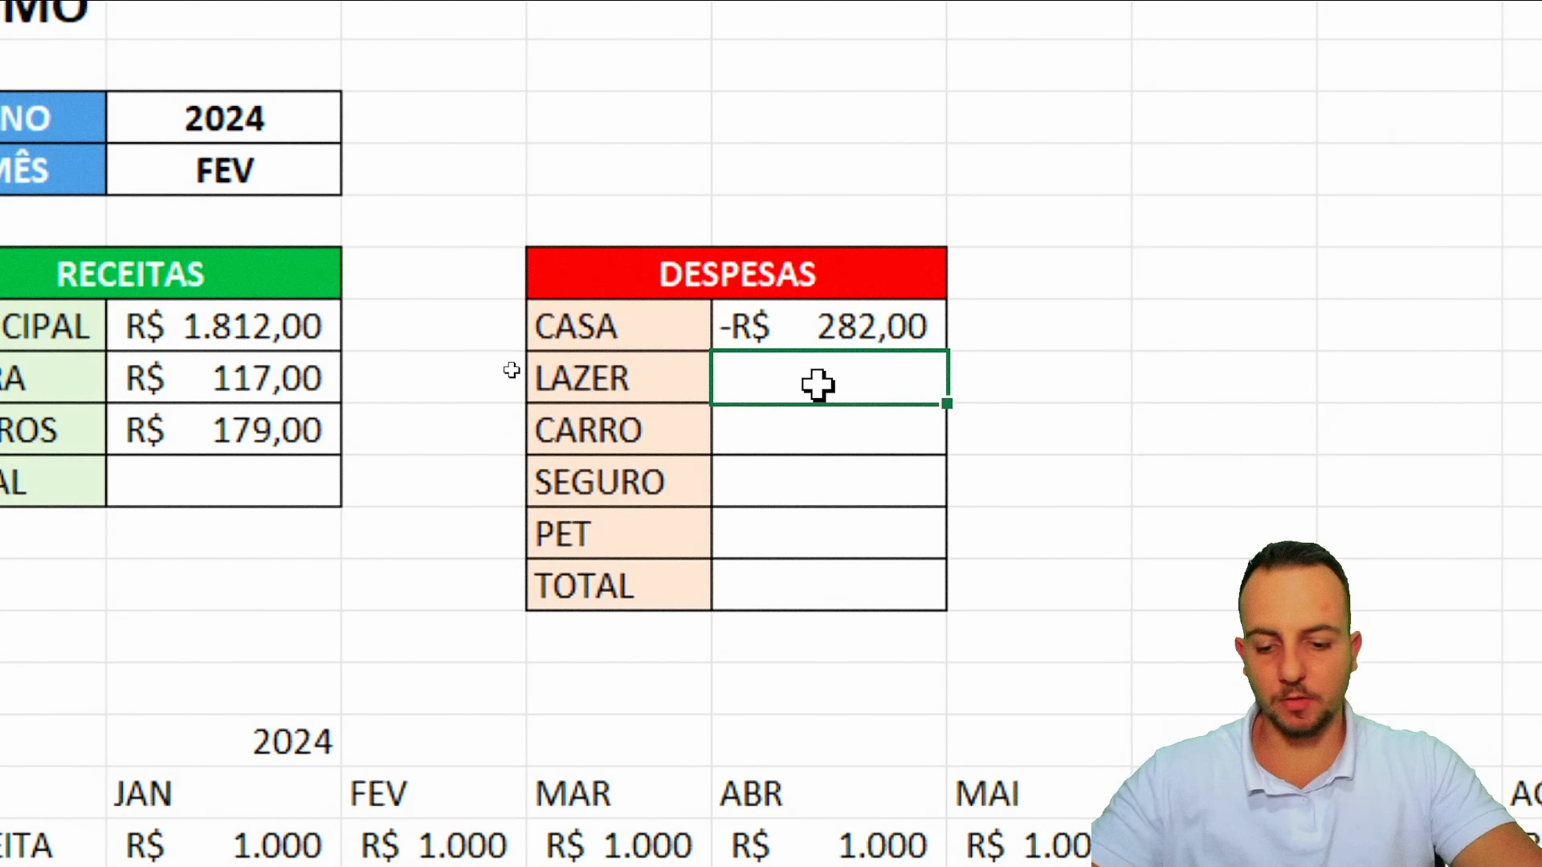
type("-R$ 282,00")
left_click(788, 427)
key("ctrl+v")
left_click(792, 482)
key("ctrl+v")
left_click(802, 529)
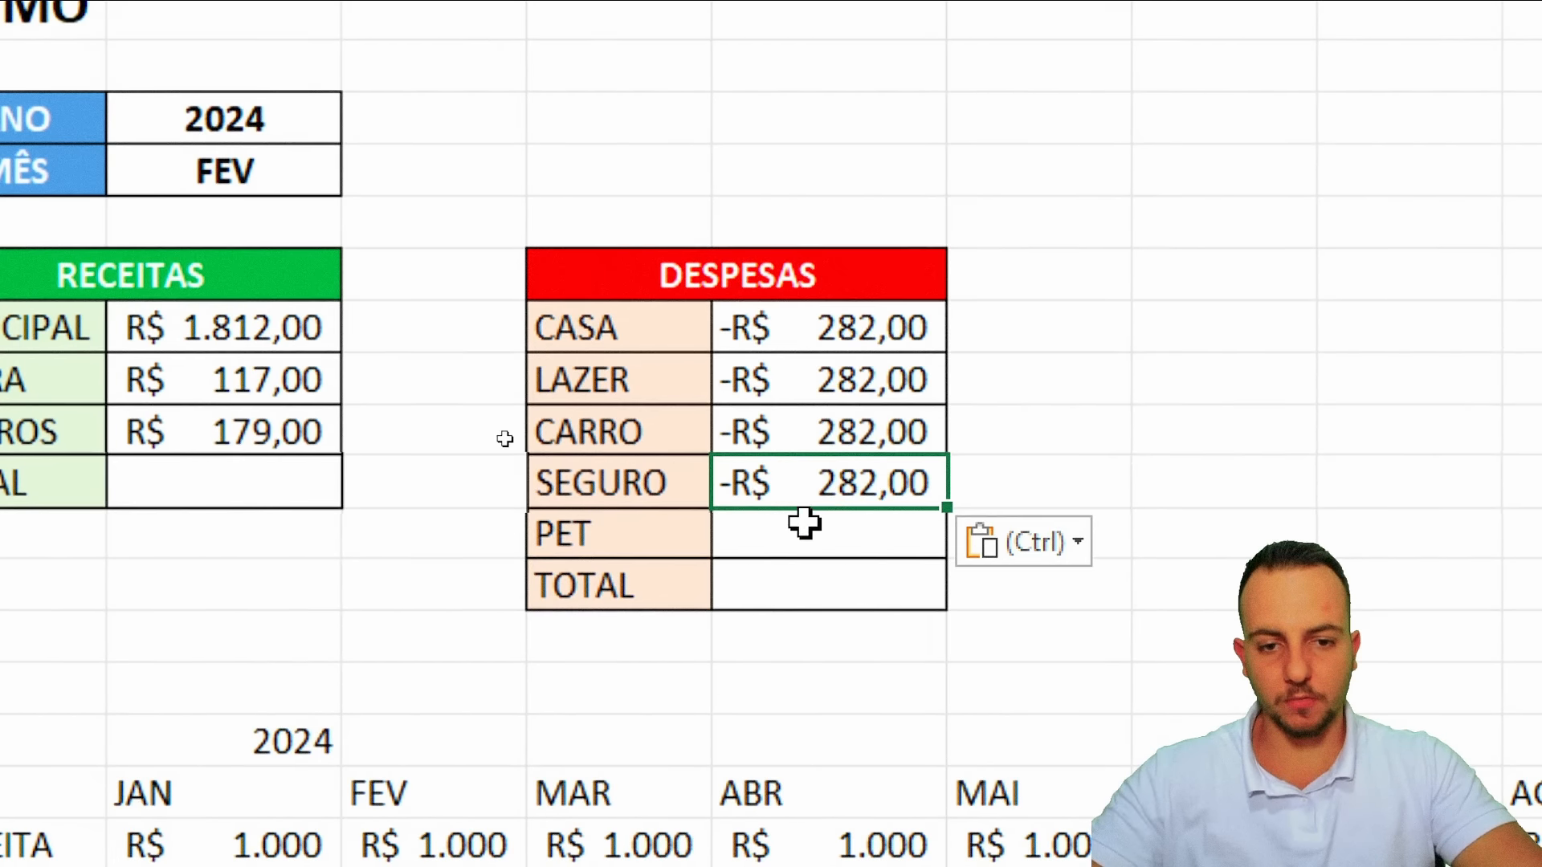
key("ctrl+v")
Clear the pasted formulas from the LAZER, CARRO, SEGURO and PET cells F8 to F11
double_click(670, 265)
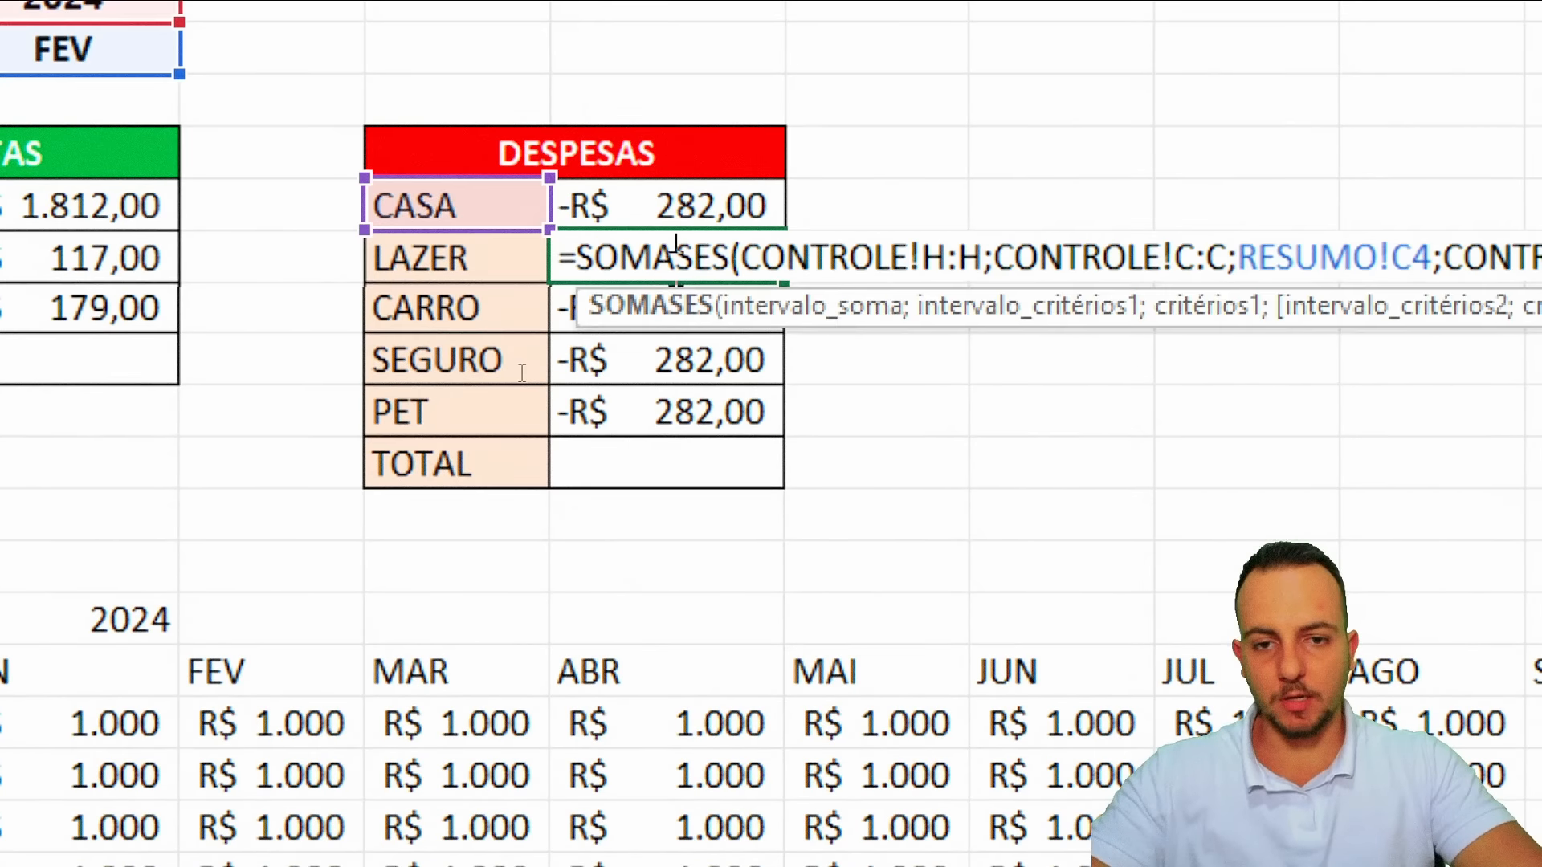
key("Escape")
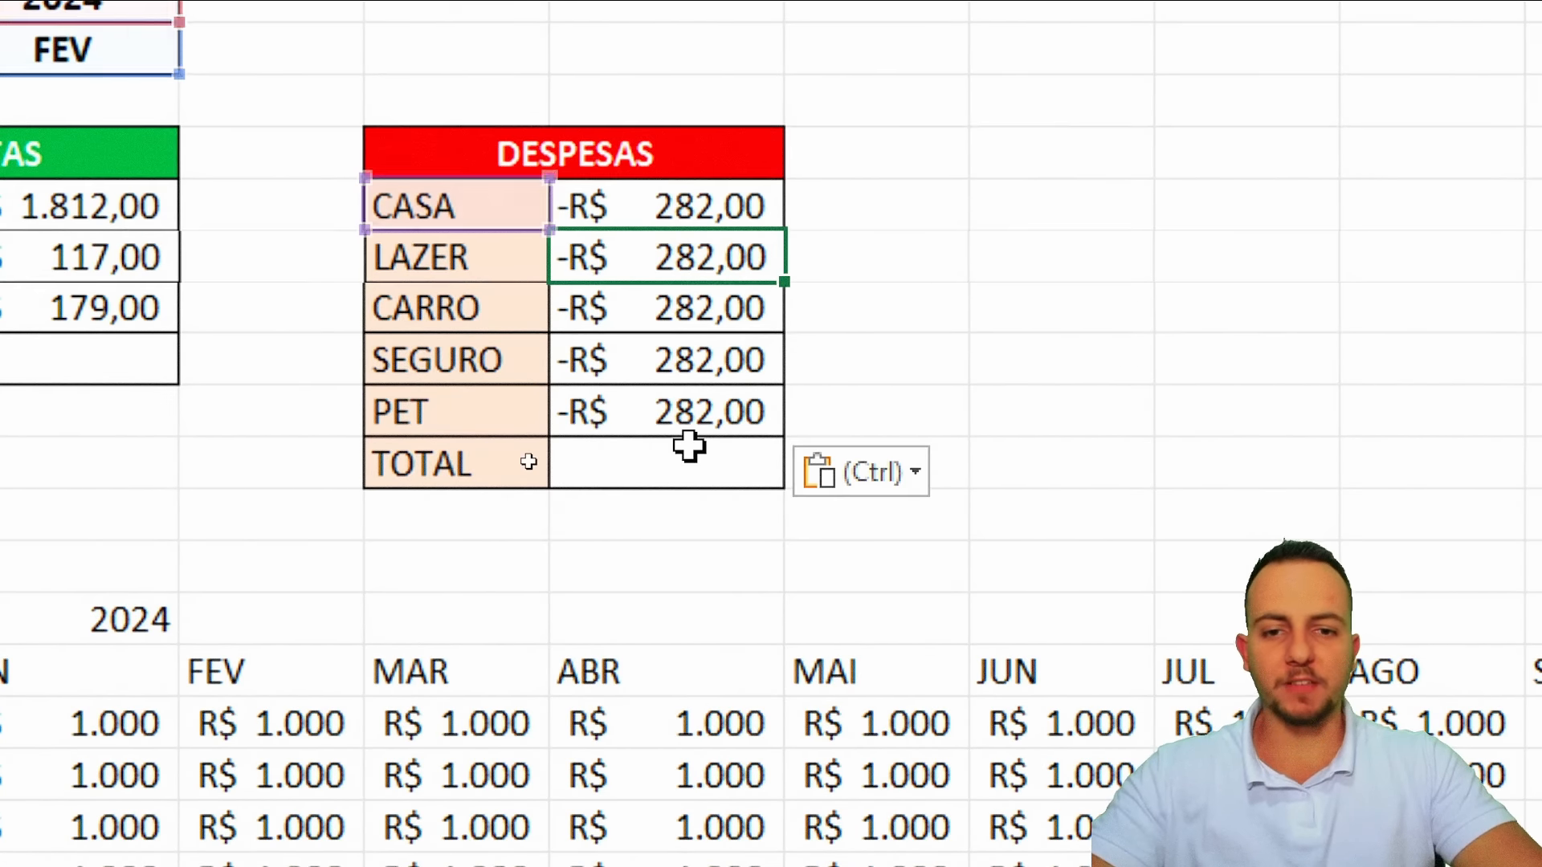
left_click(682, 405, "shift")
key("Delete")
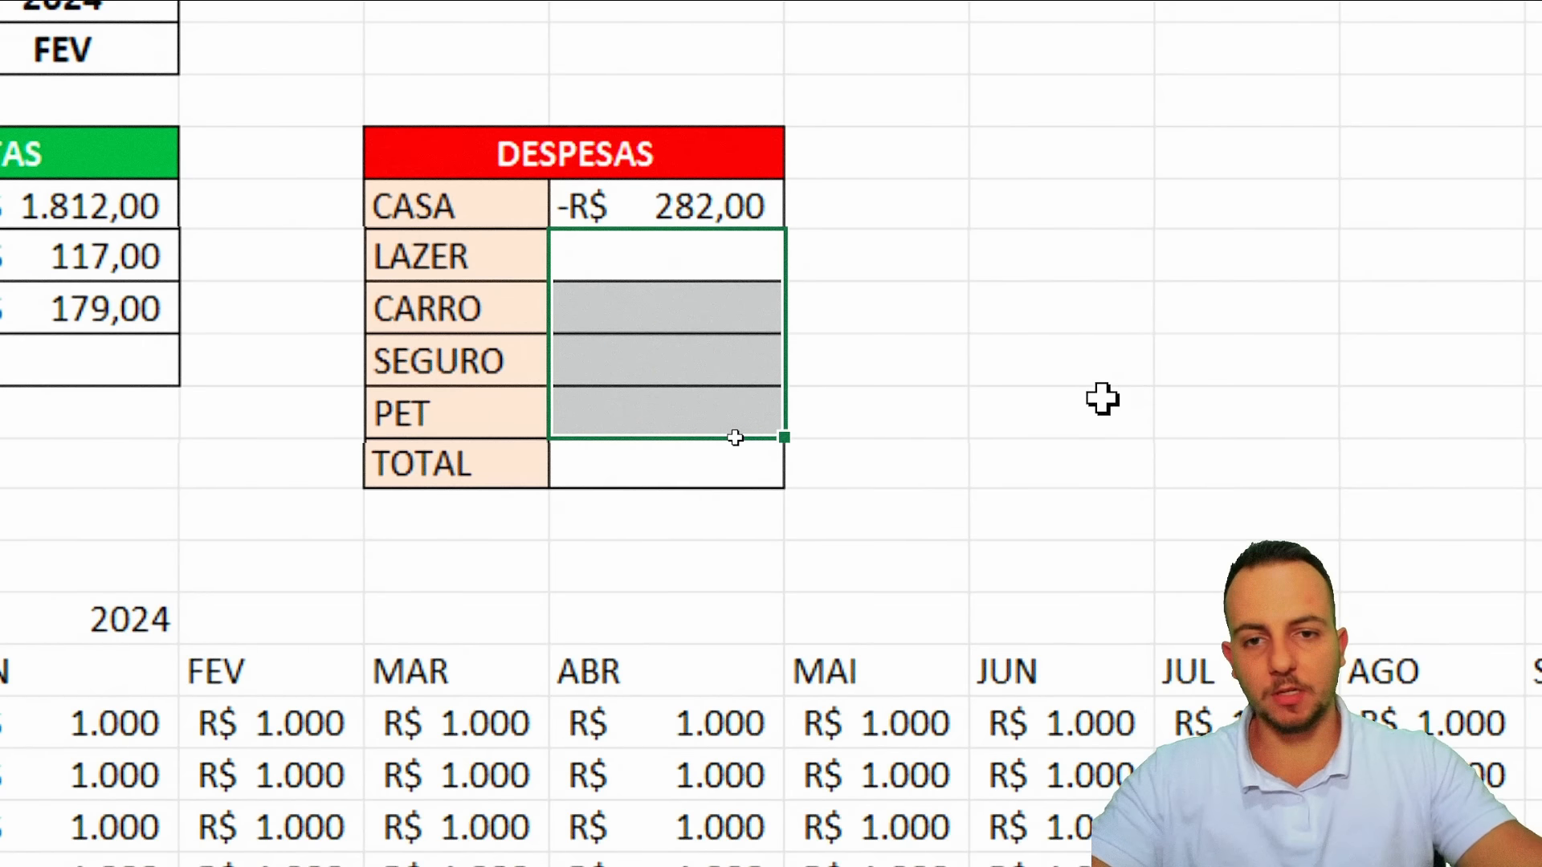
left_click(1057, 295)
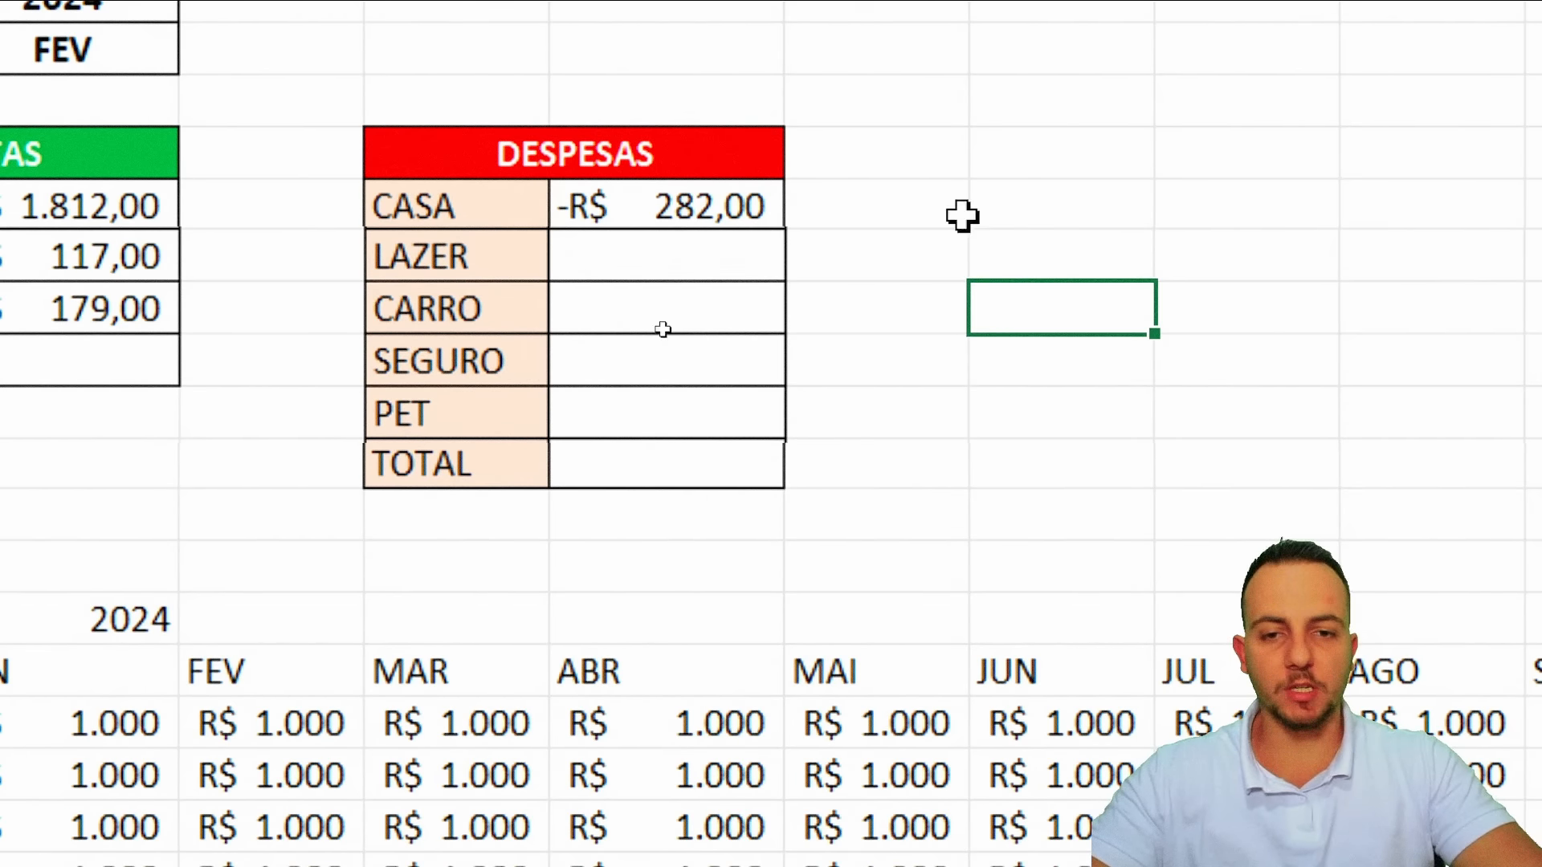
key("ctrl+2")
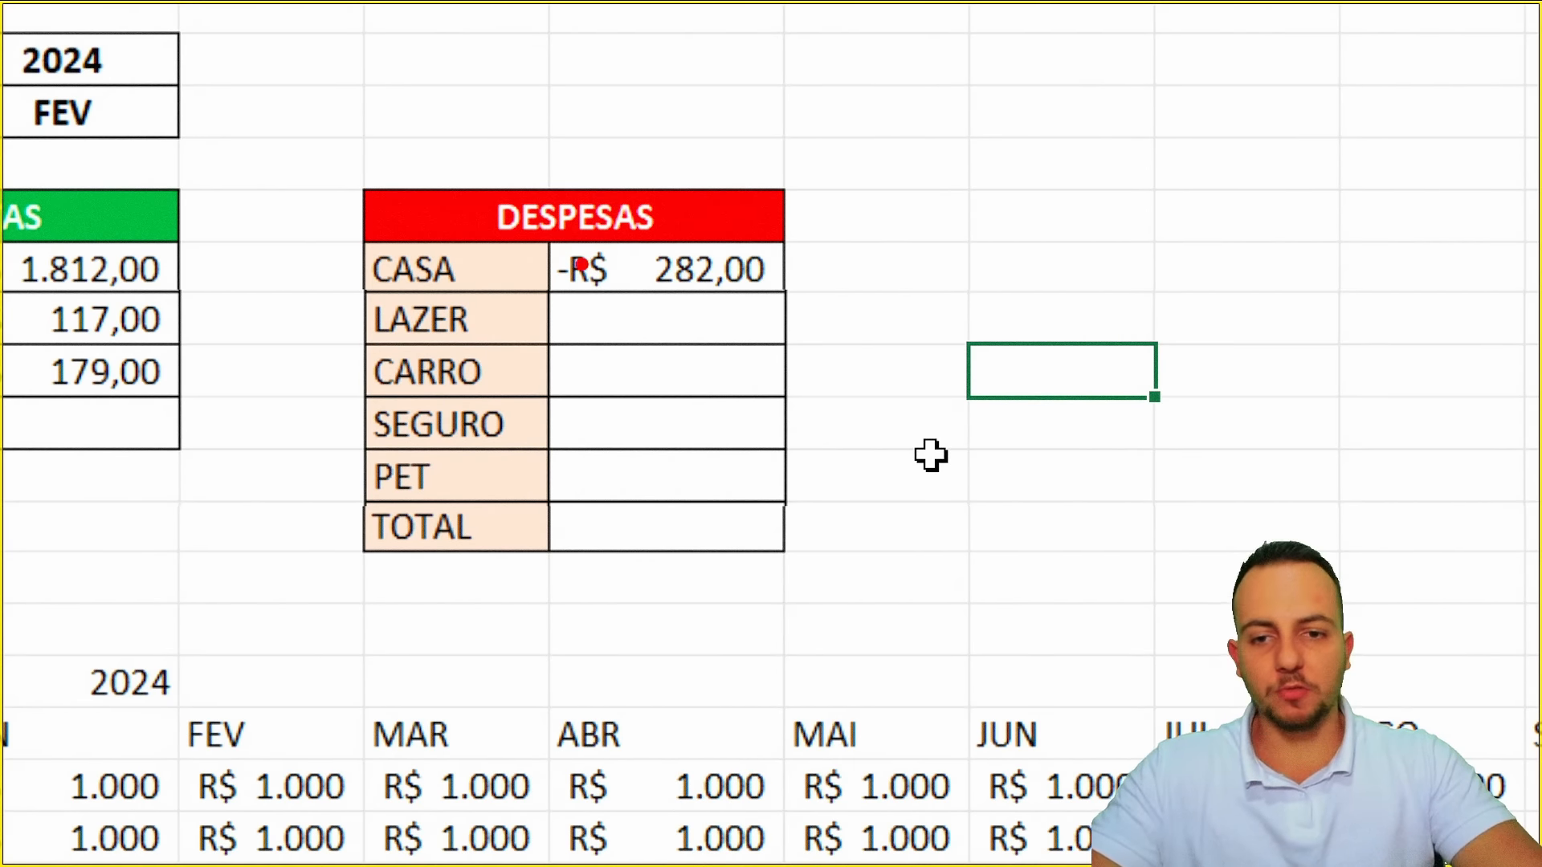
mouse_move(536, 233)
left_mouse_down()
mouse_move(787, 309)
mouse_move(973, 285)
left_mouse_up()
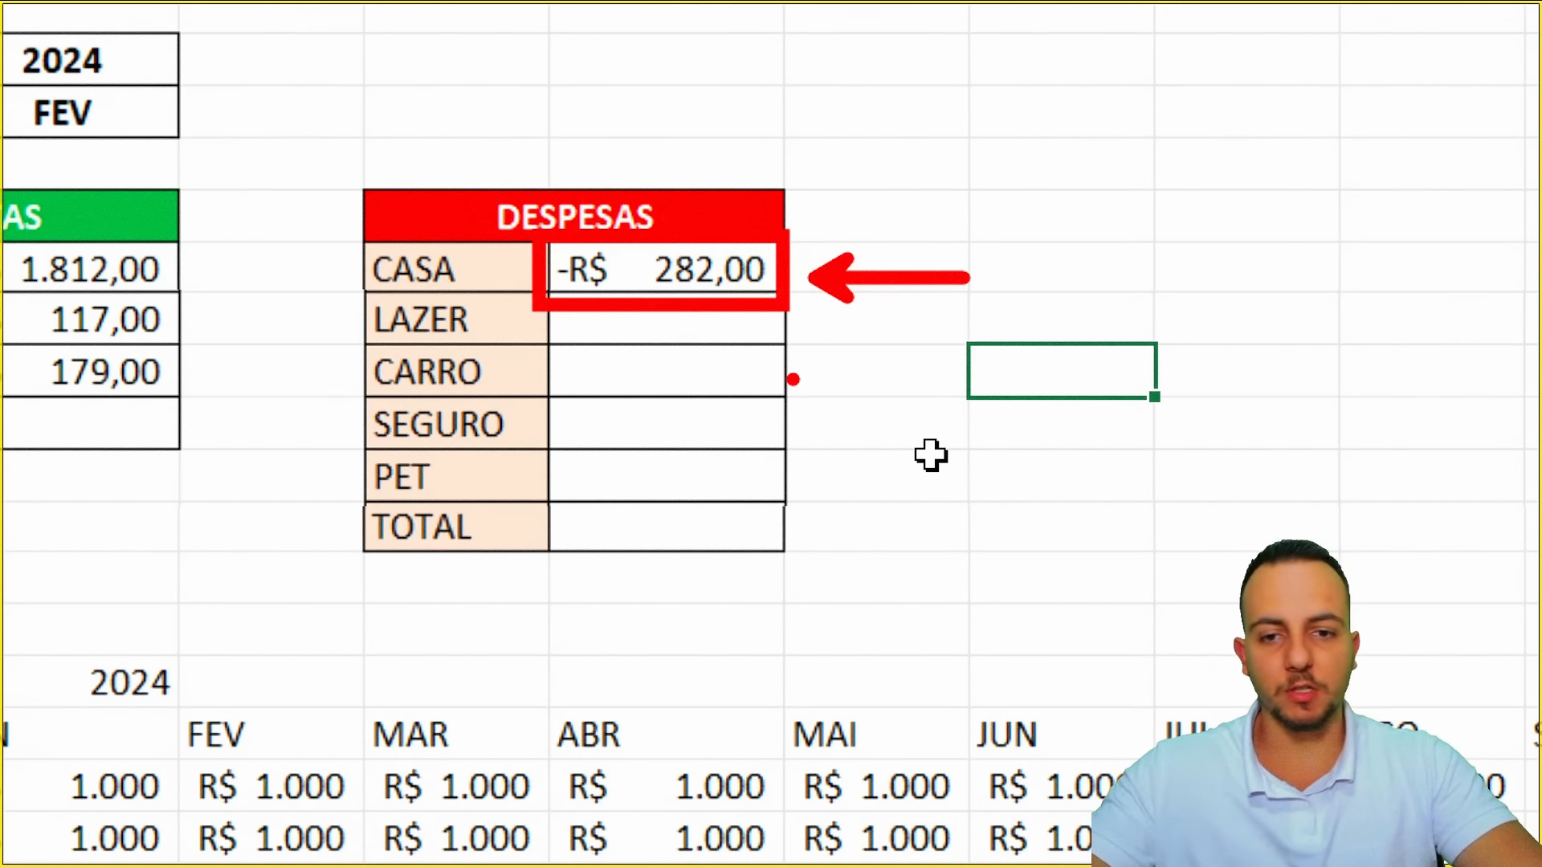
key("Escape")
Multiply the CASA formula in F7 by minus one by inserting -1* before SOMASES
left_click(665, 278)
double_click(635, 273)
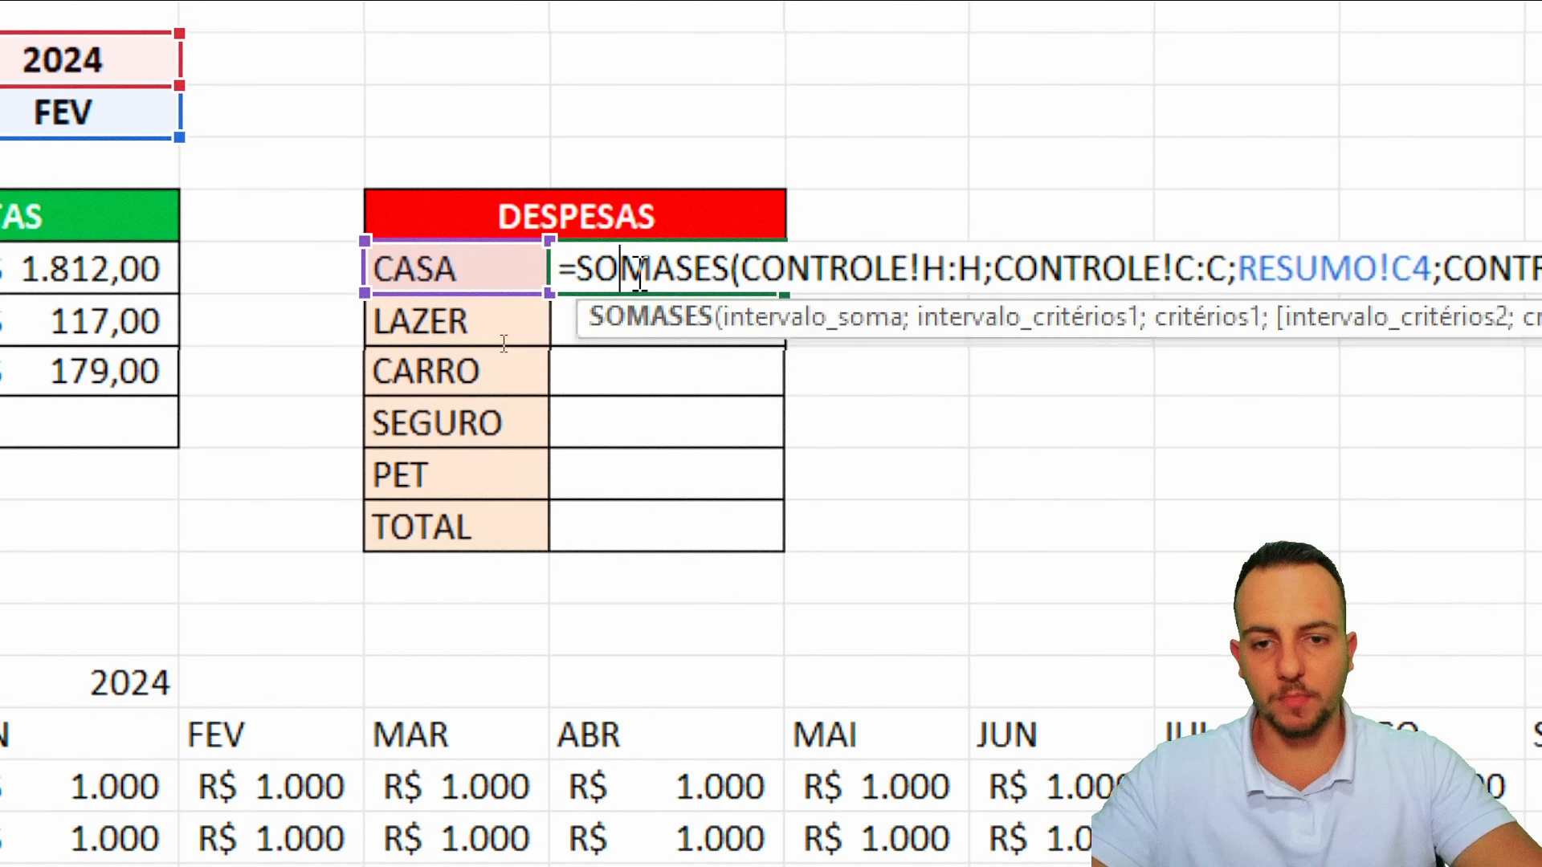
left_click(575, 277)
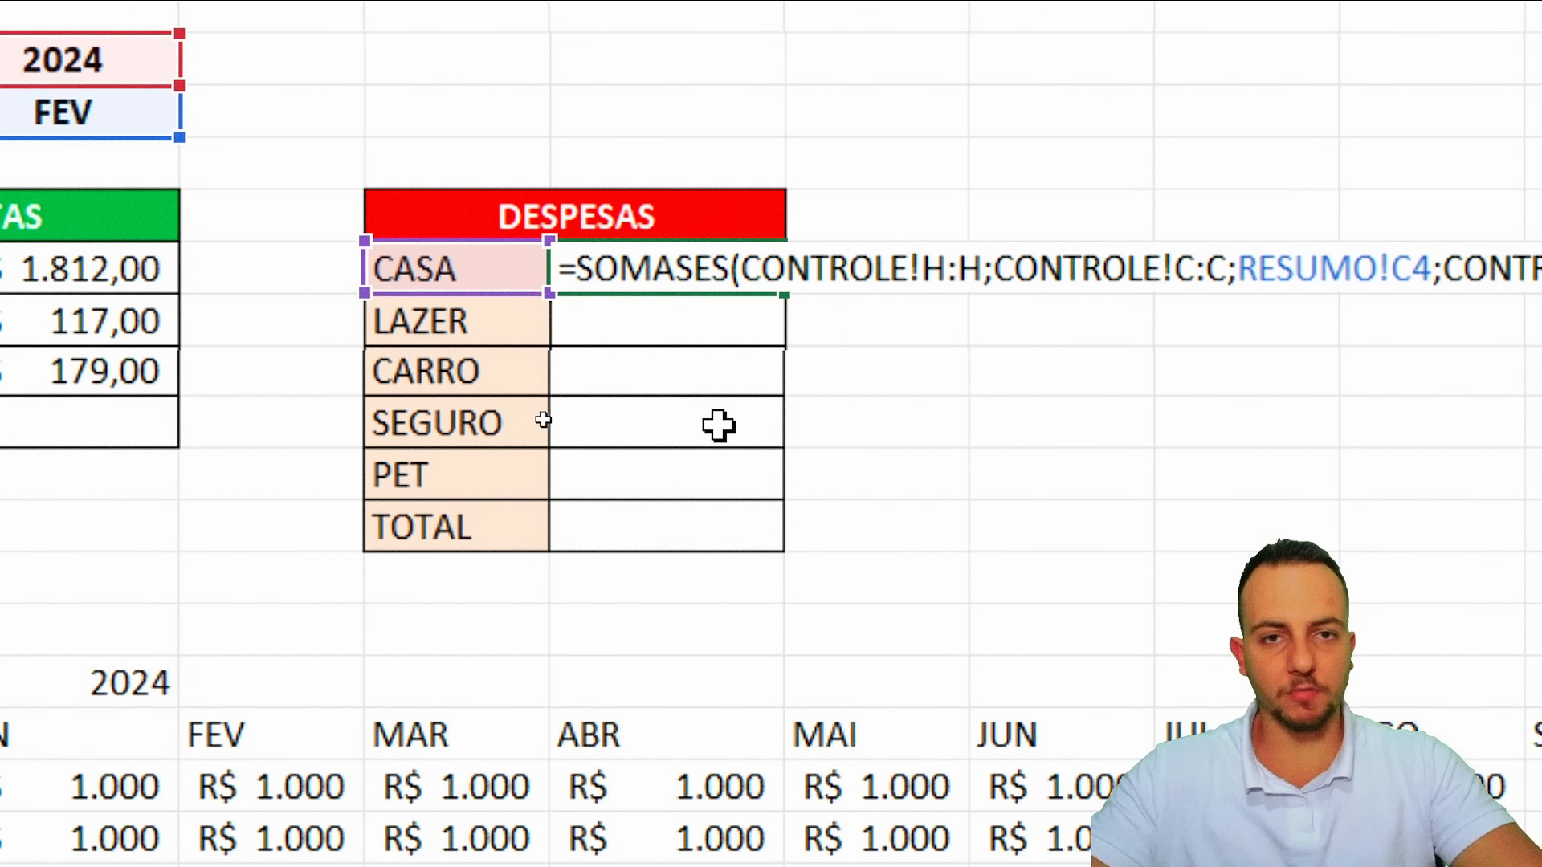
type("-")
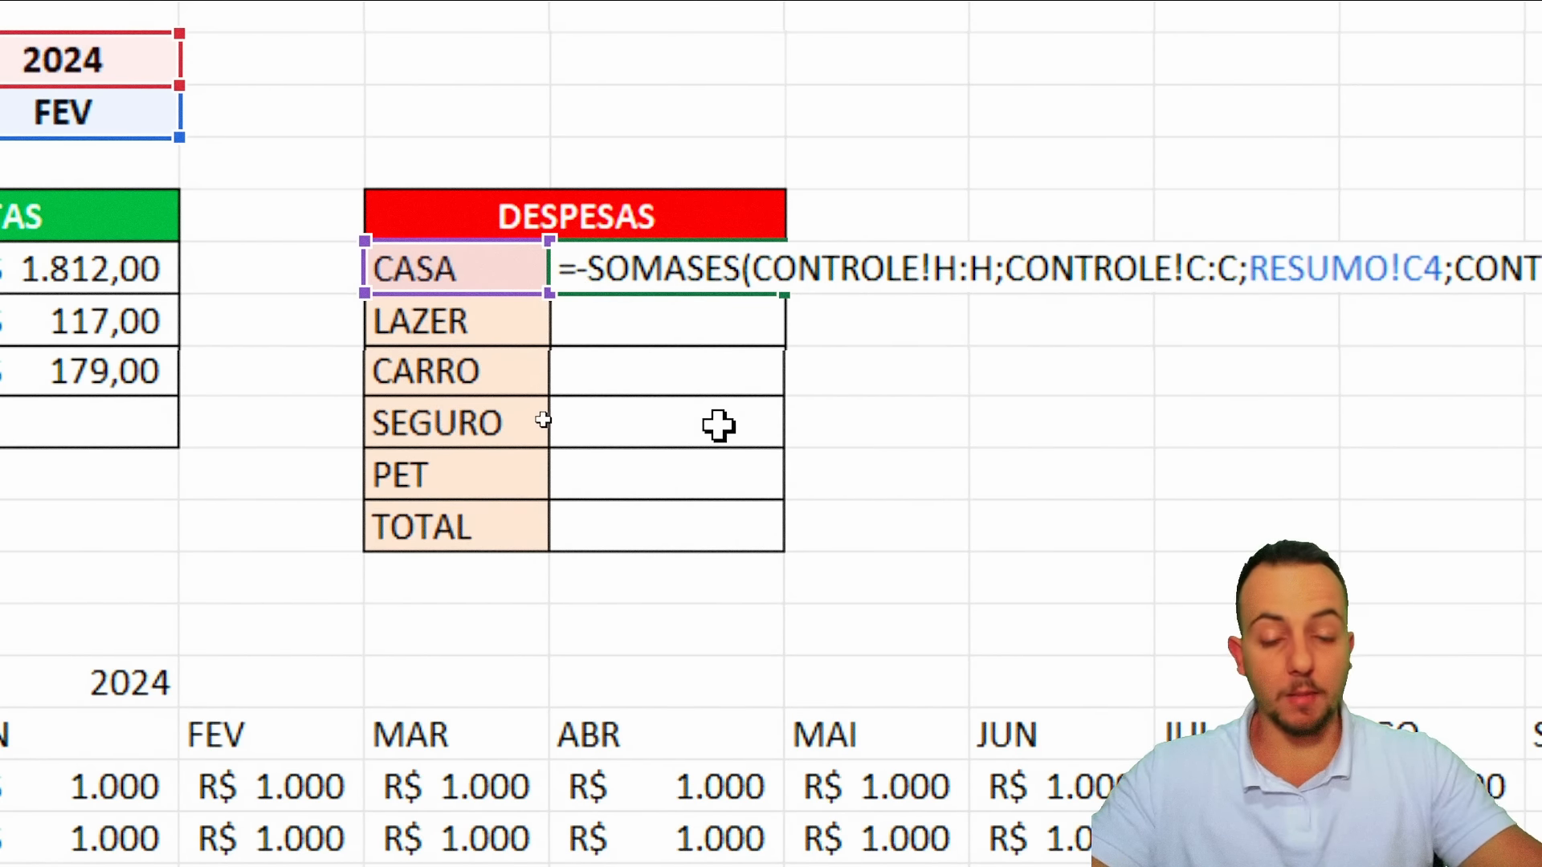
key("BackSpace")
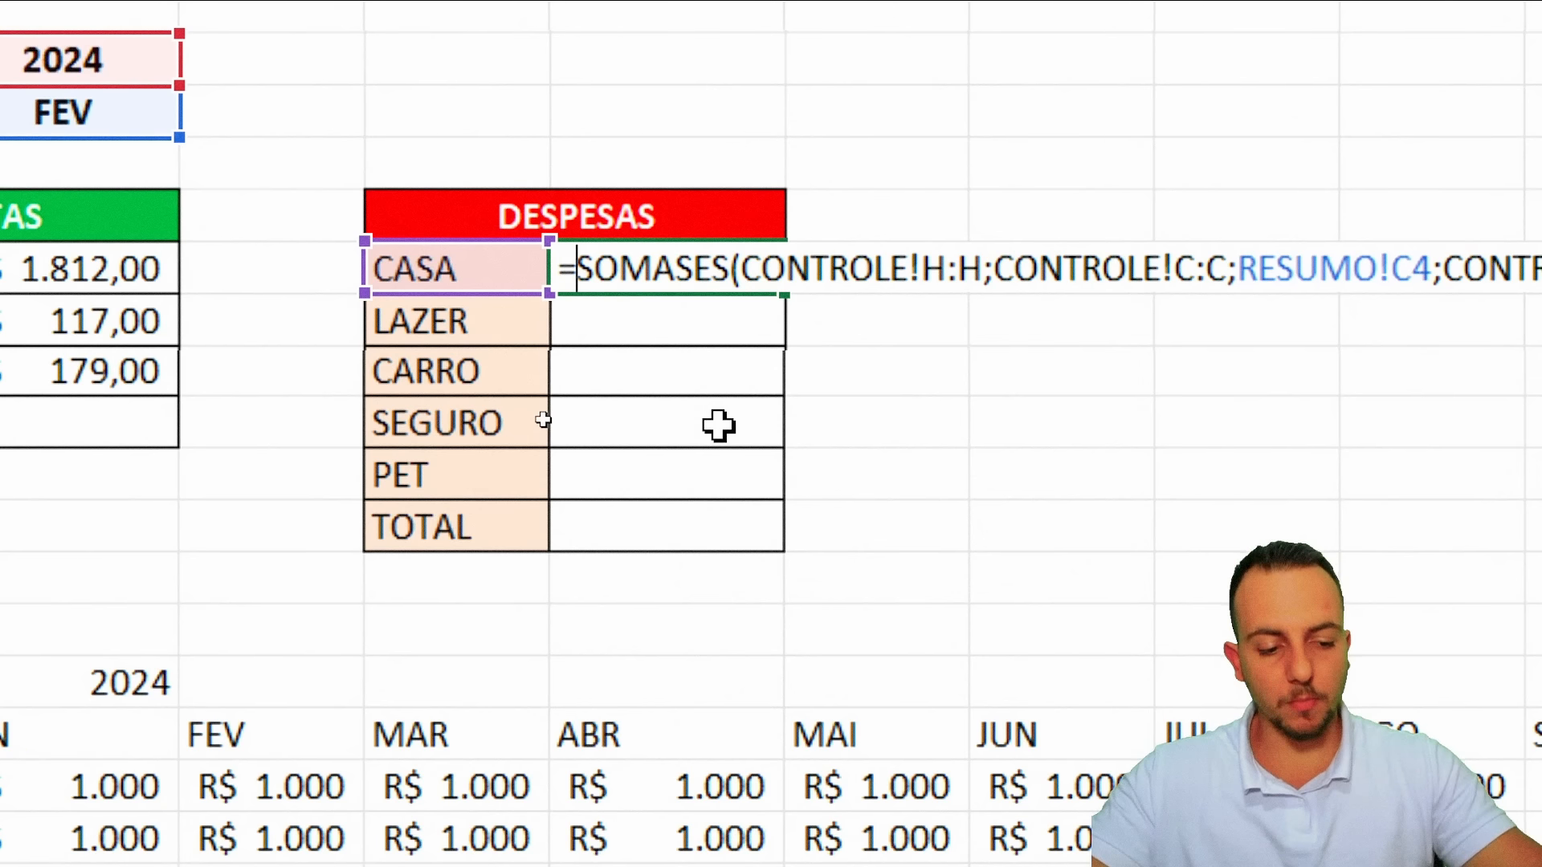
type("-1*")
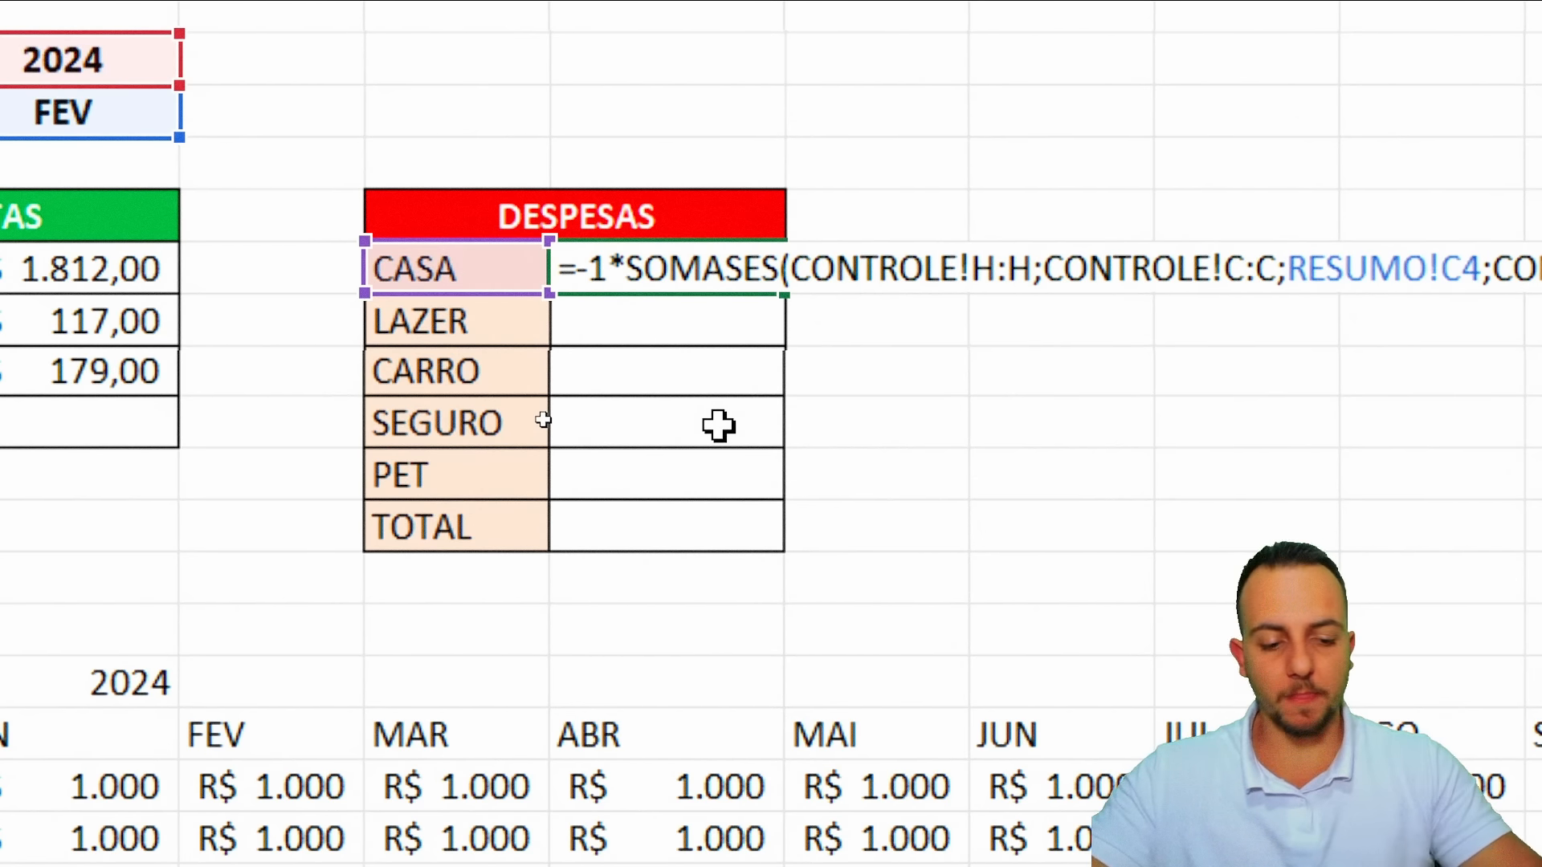
key("Return")
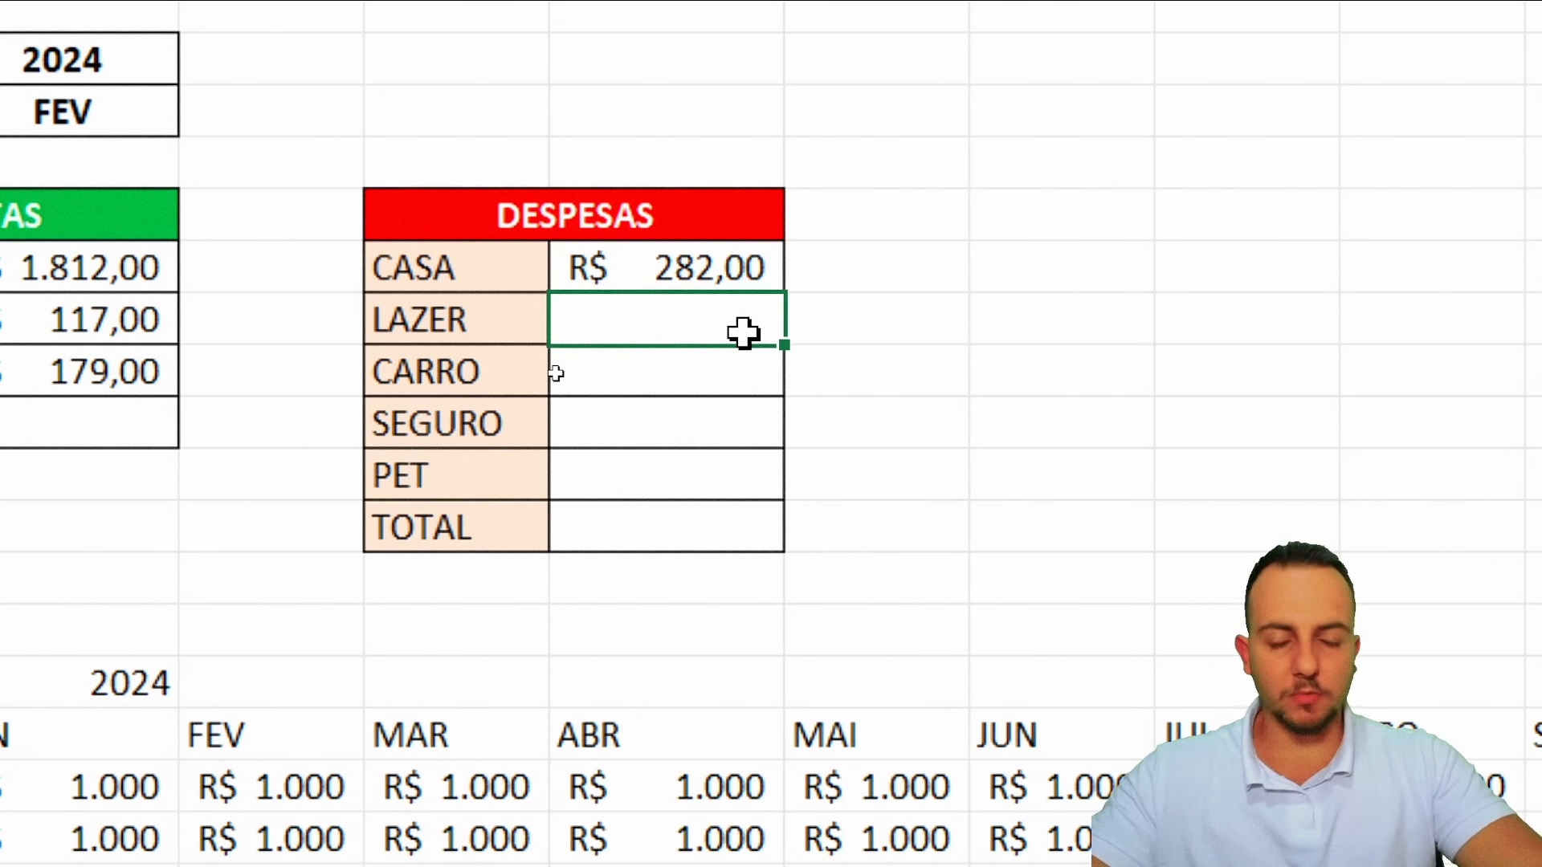
Copy the full -1*SOMASES formula text from F7 and paste it unchanged into expense cells F8 to F11
left_click(700, 267)
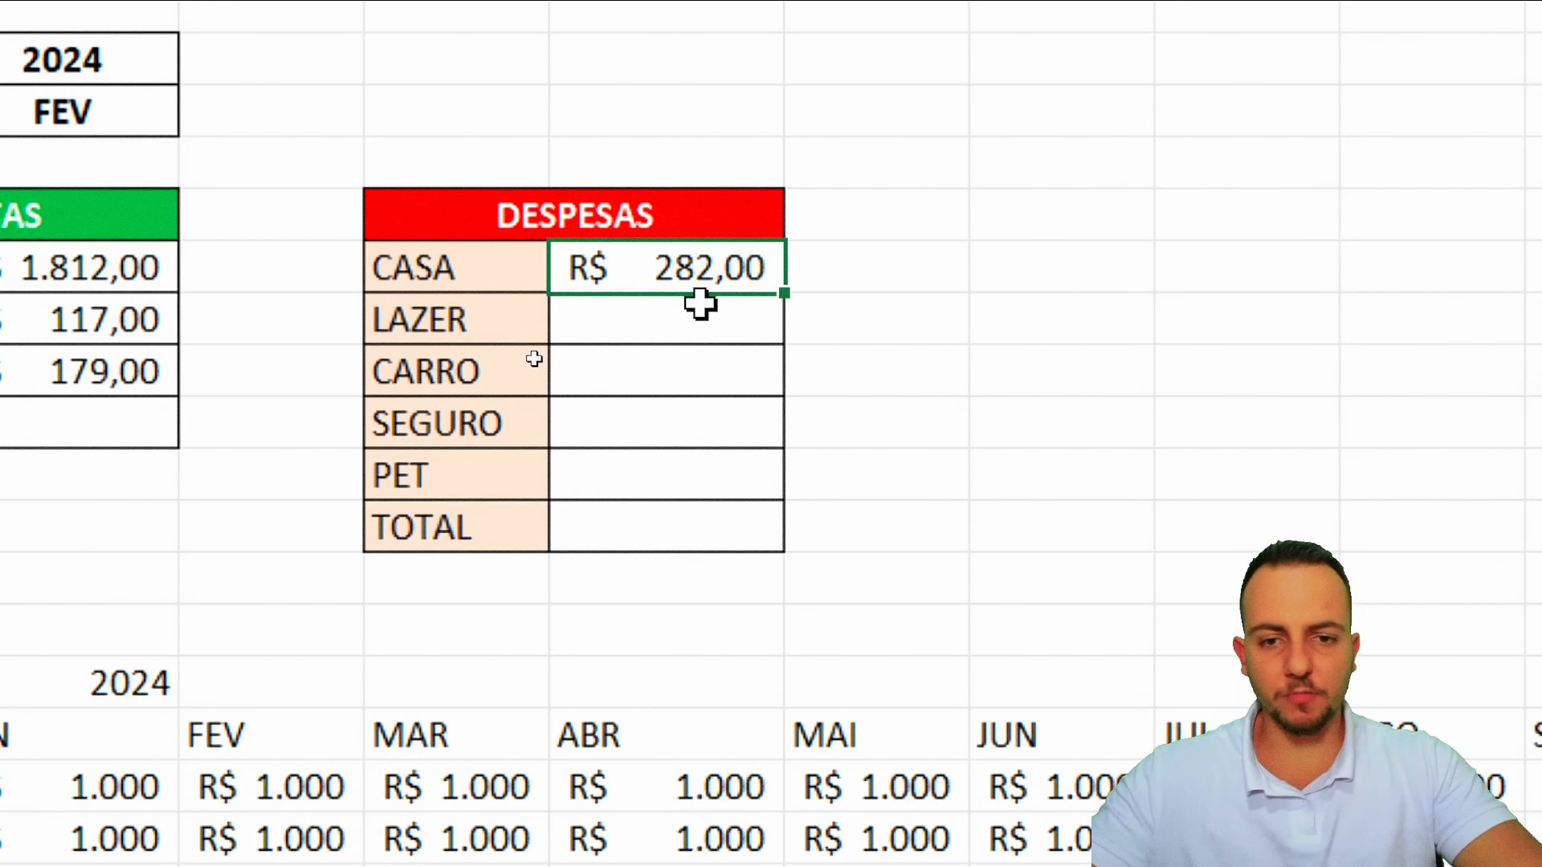
double_click(707, 277)
left_click_drag(560, 273, 1344, 266)
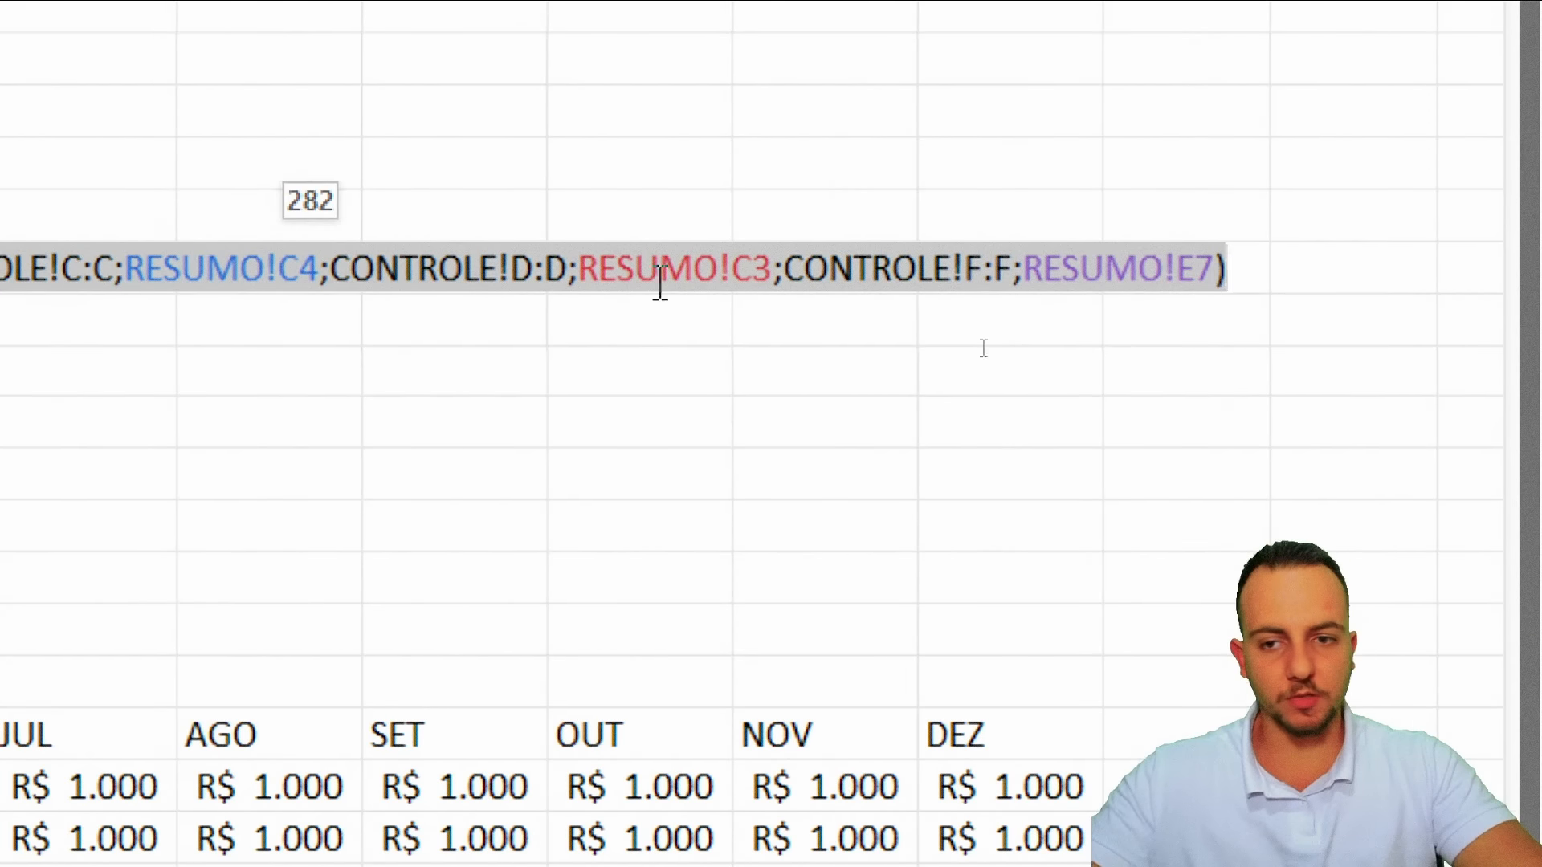
key("Escape")
left_click(587, 321)
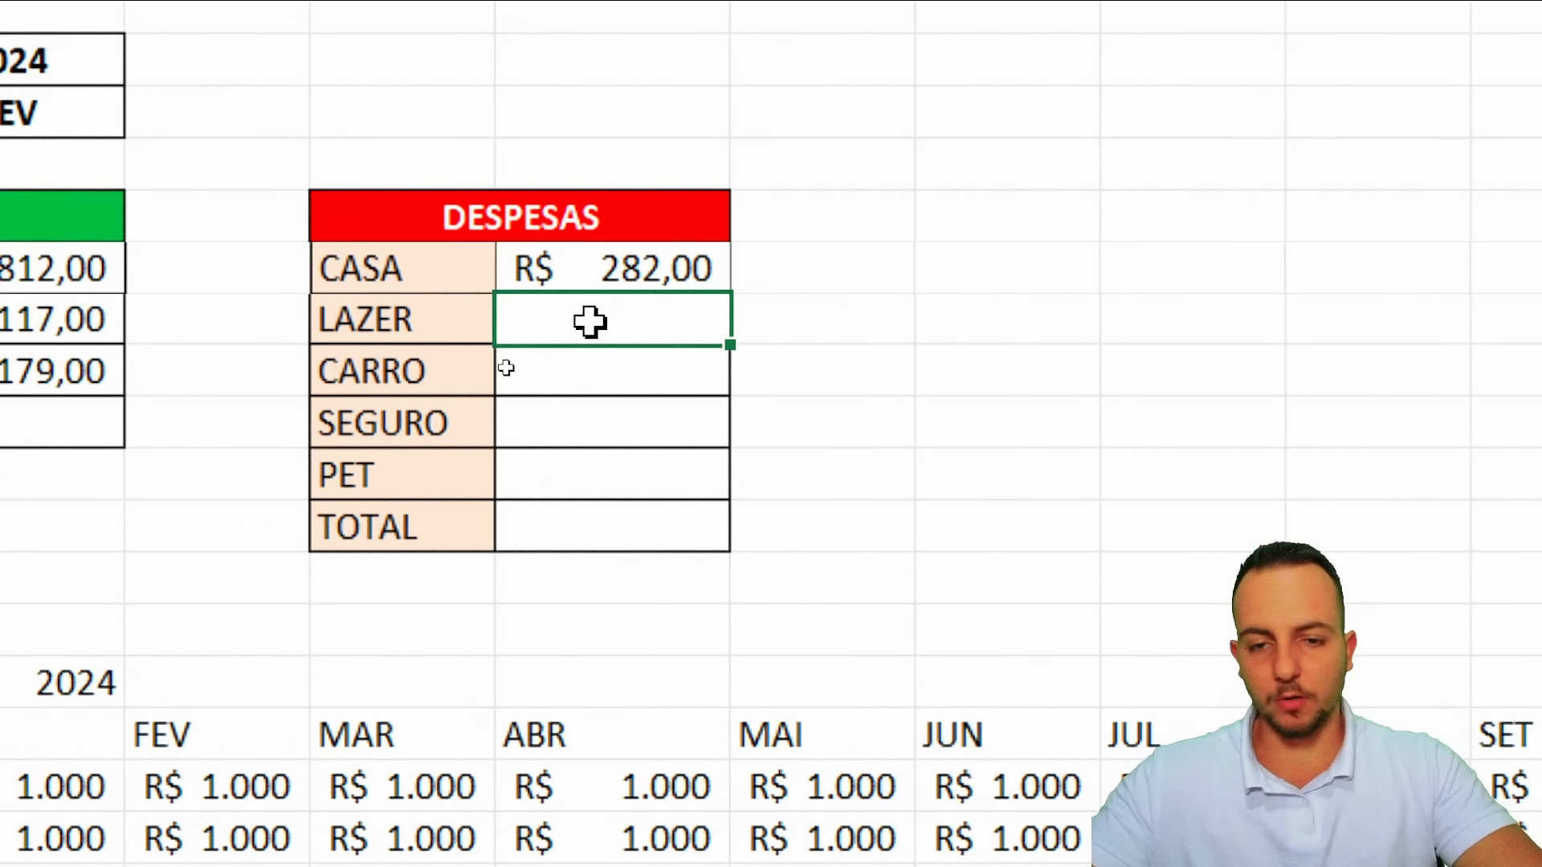
key("ctrl+v")
left_click(595, 377)
key("ctrl+v")
left_click(605, 414)
key("ctrl")
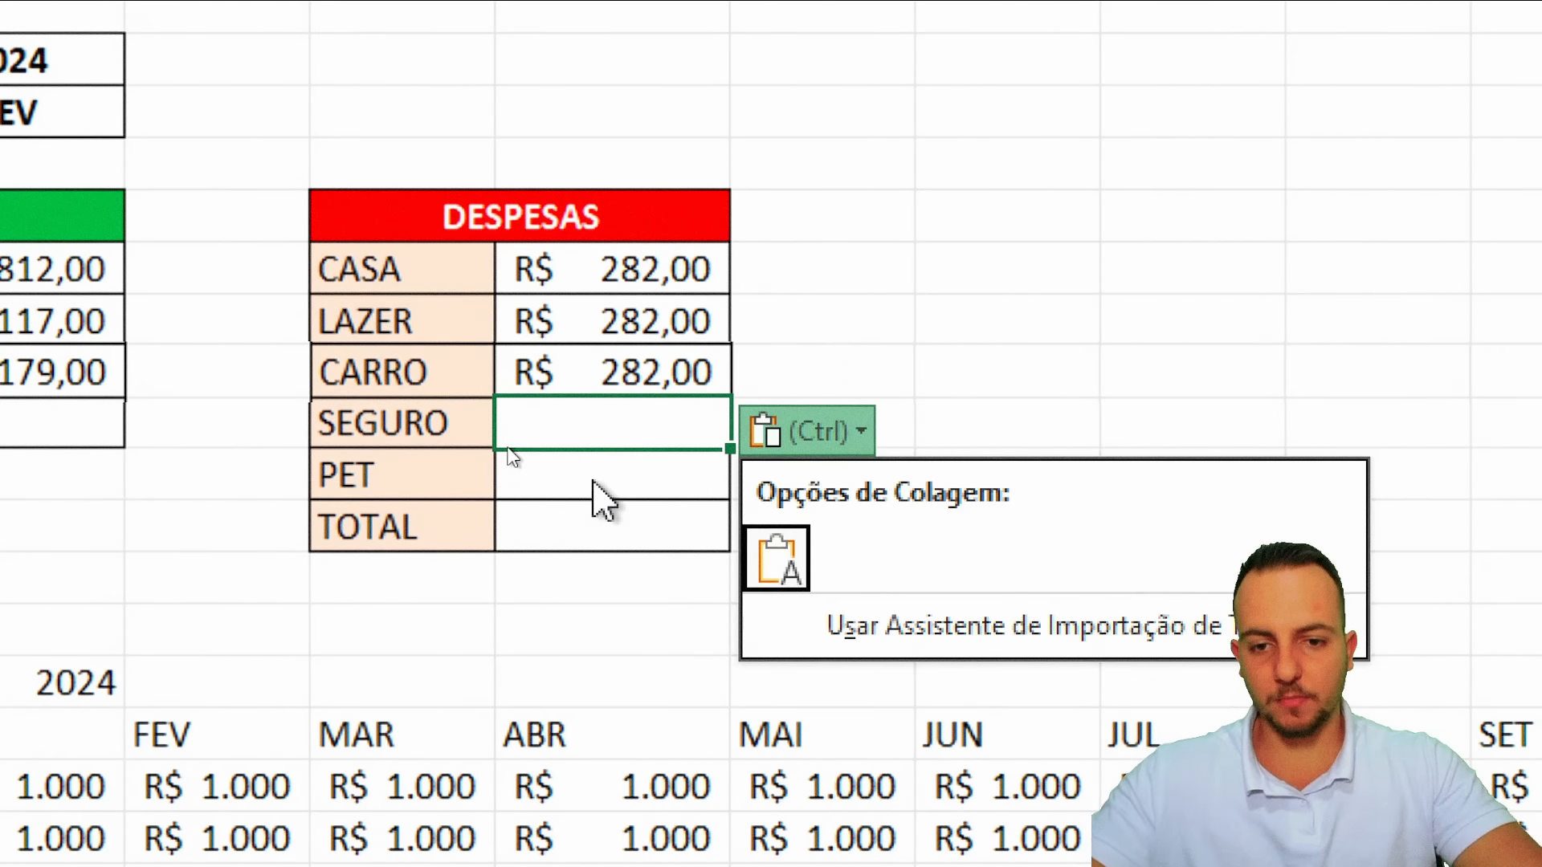
key("ctrl+v")
left_click(598, 478)
key("ctrl+v")
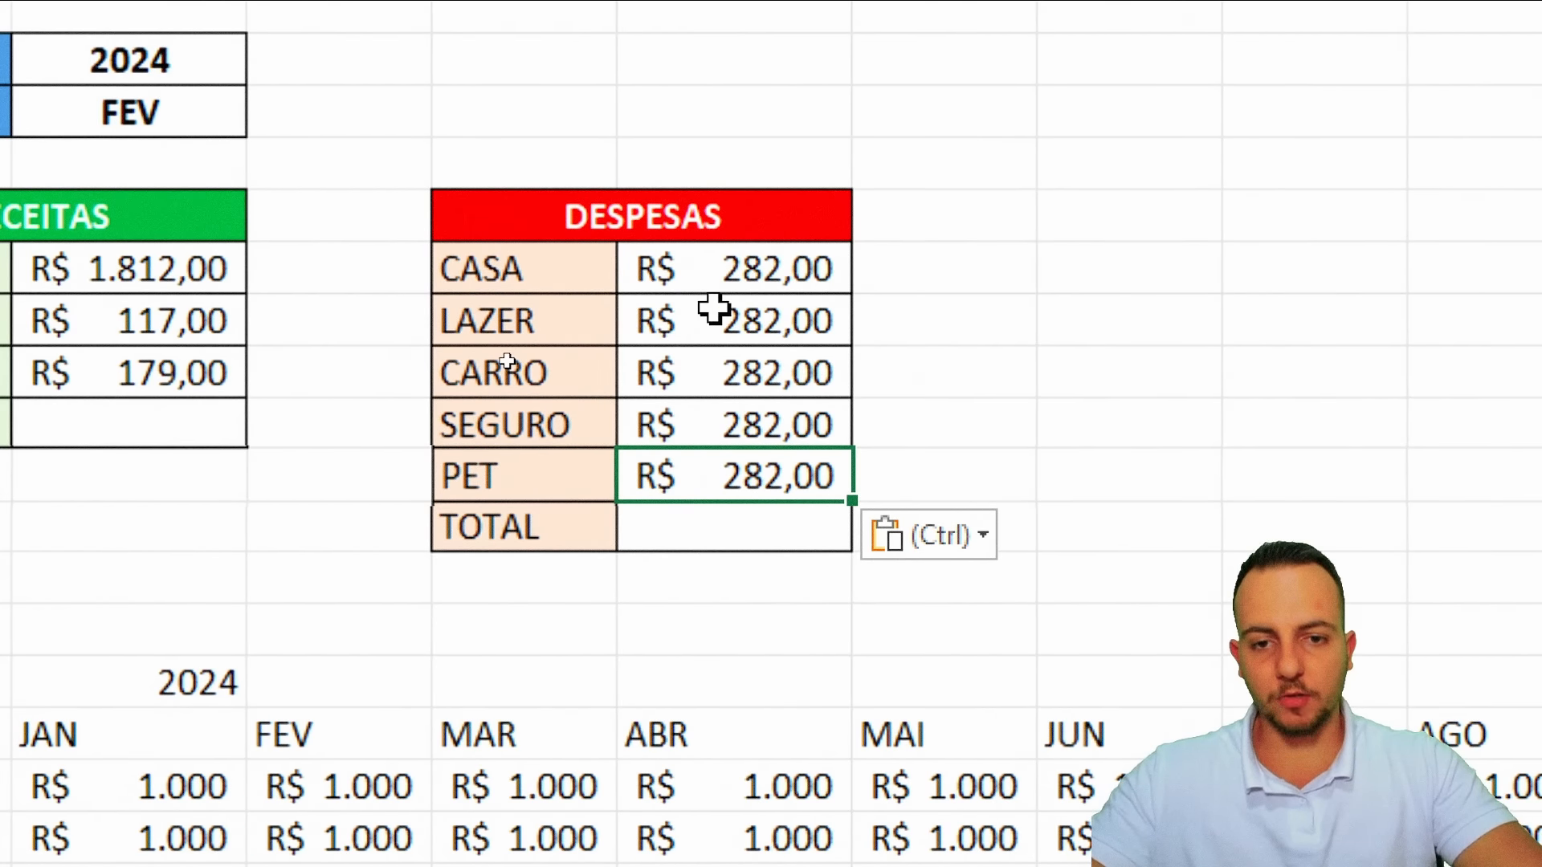
Change the category criterion in the LAZER, CARRO, SEGURO and PET formulas to cells E8, E9, E10 and E11 respectively
double_click(713, 308)
left_click_drag(503, 293, 546, 371)
key("Return")
key("F2")
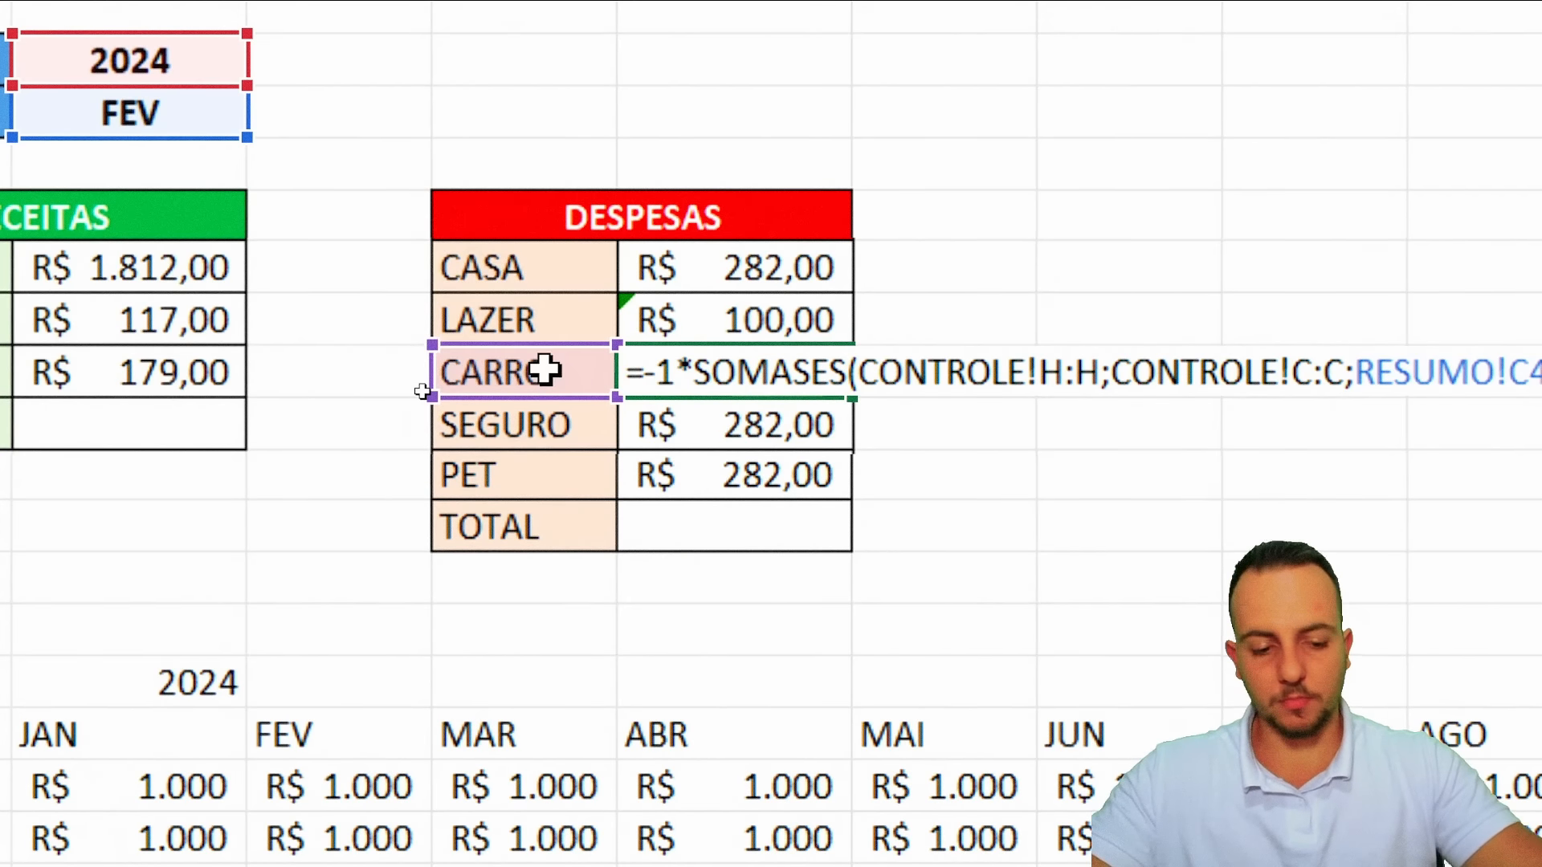
key("Return")
key("F2")
left_click_drag(549, 291, 532, 405)
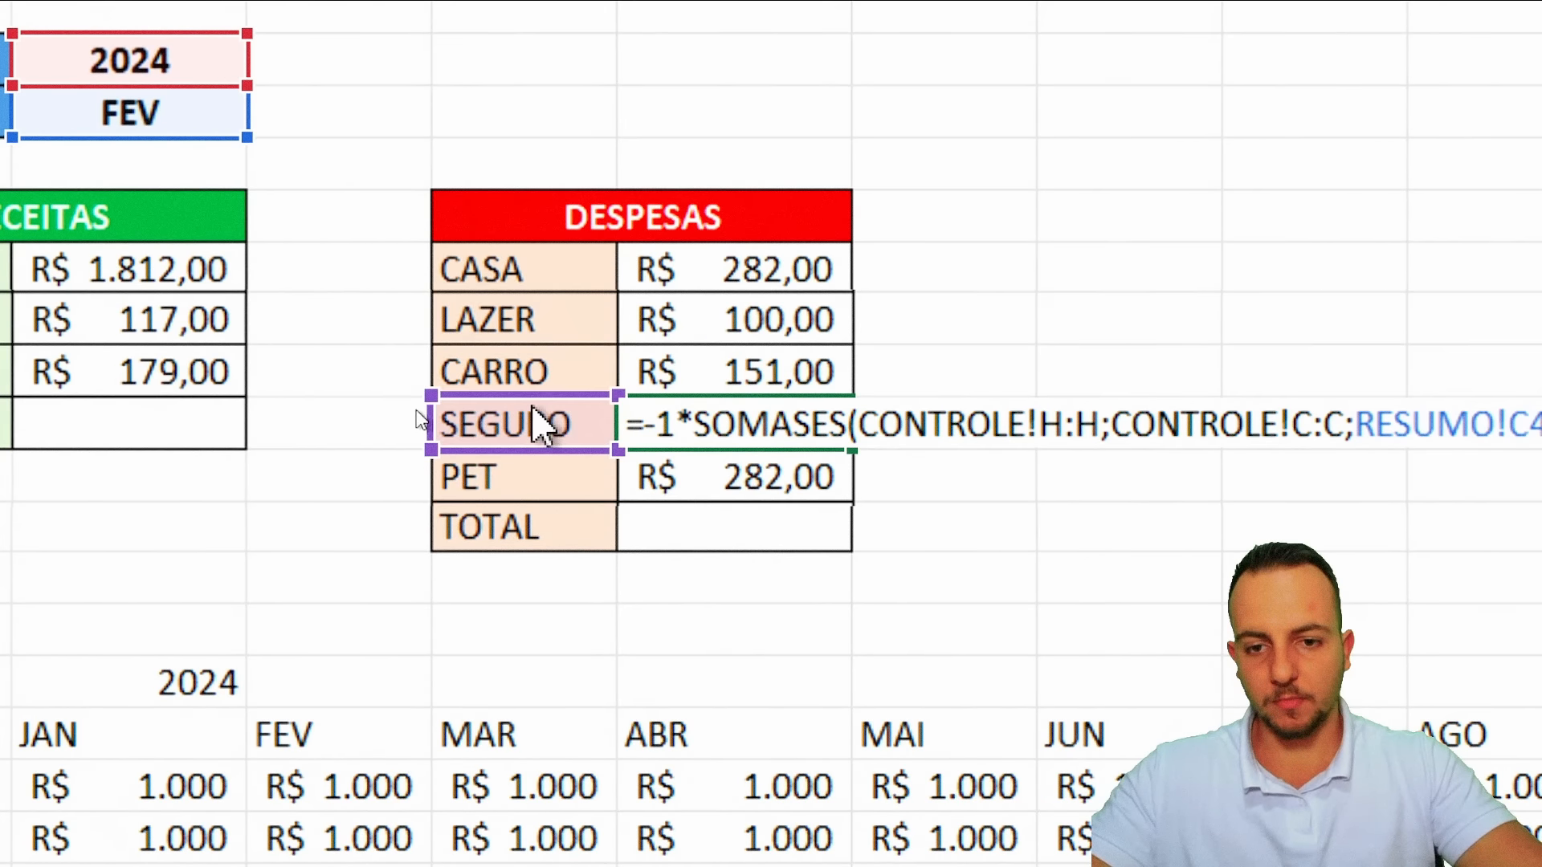
key("Return")
key("F2")
left_click_drag(543, 283, 529, 474)
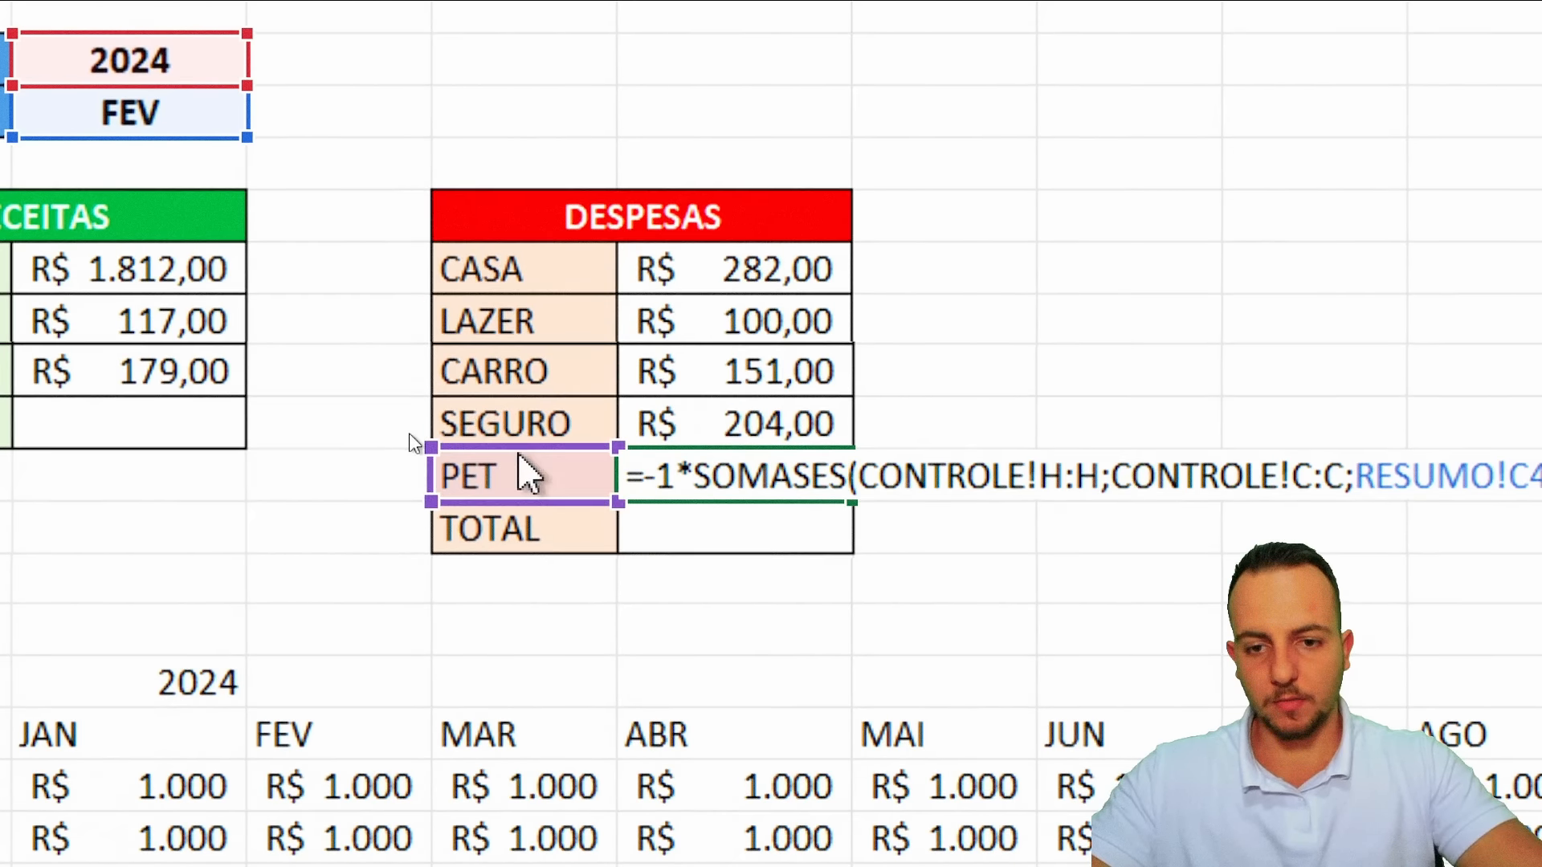
key("Return")
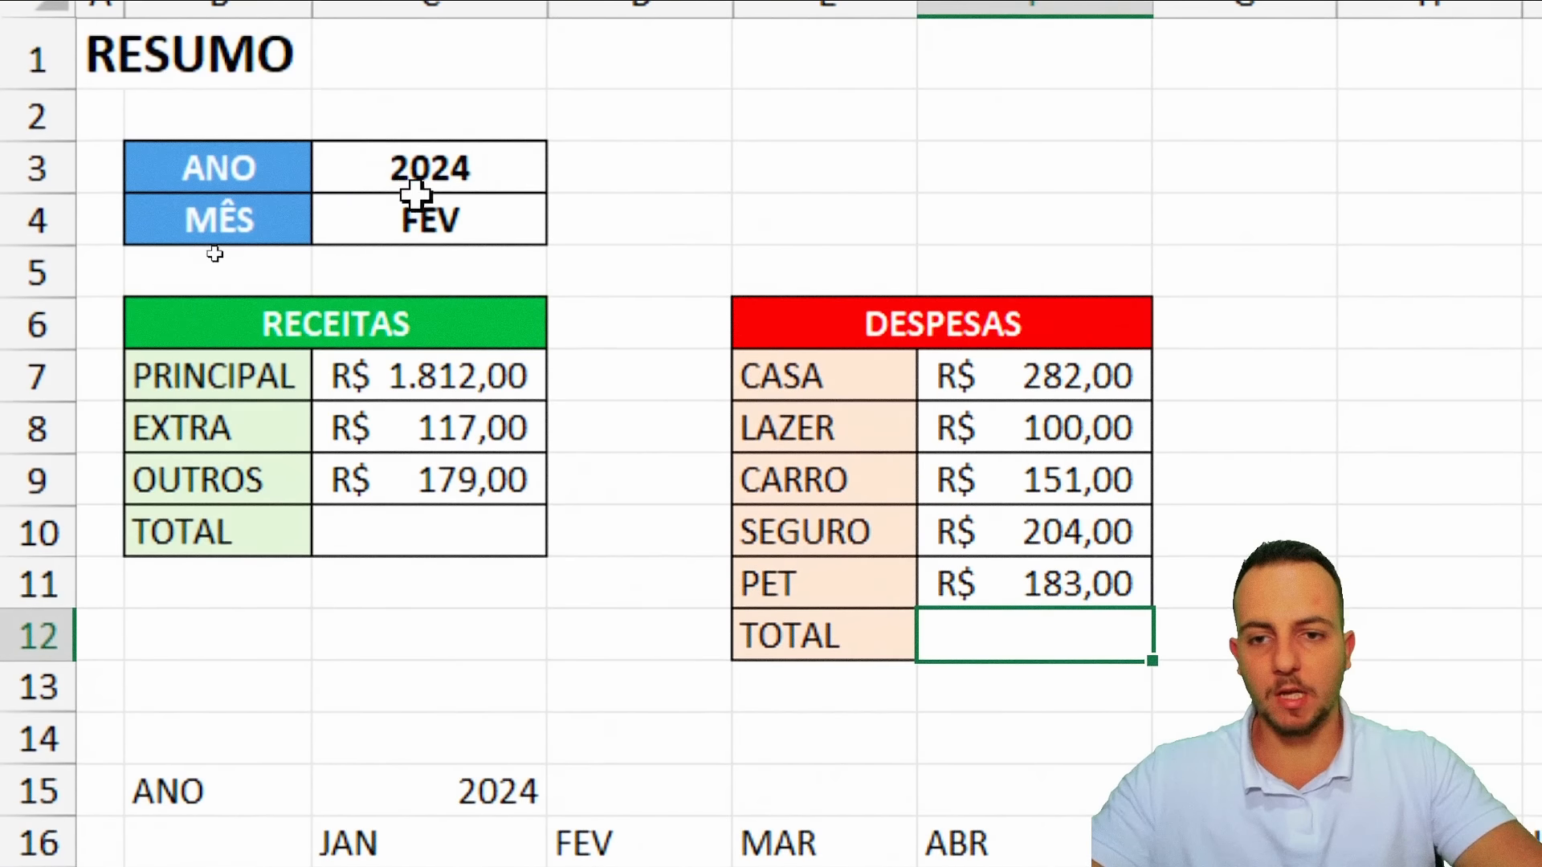
Test the income and expense tables by switching the month in C4 to MAR, ABR and back to FEV
left_click(417, 98)
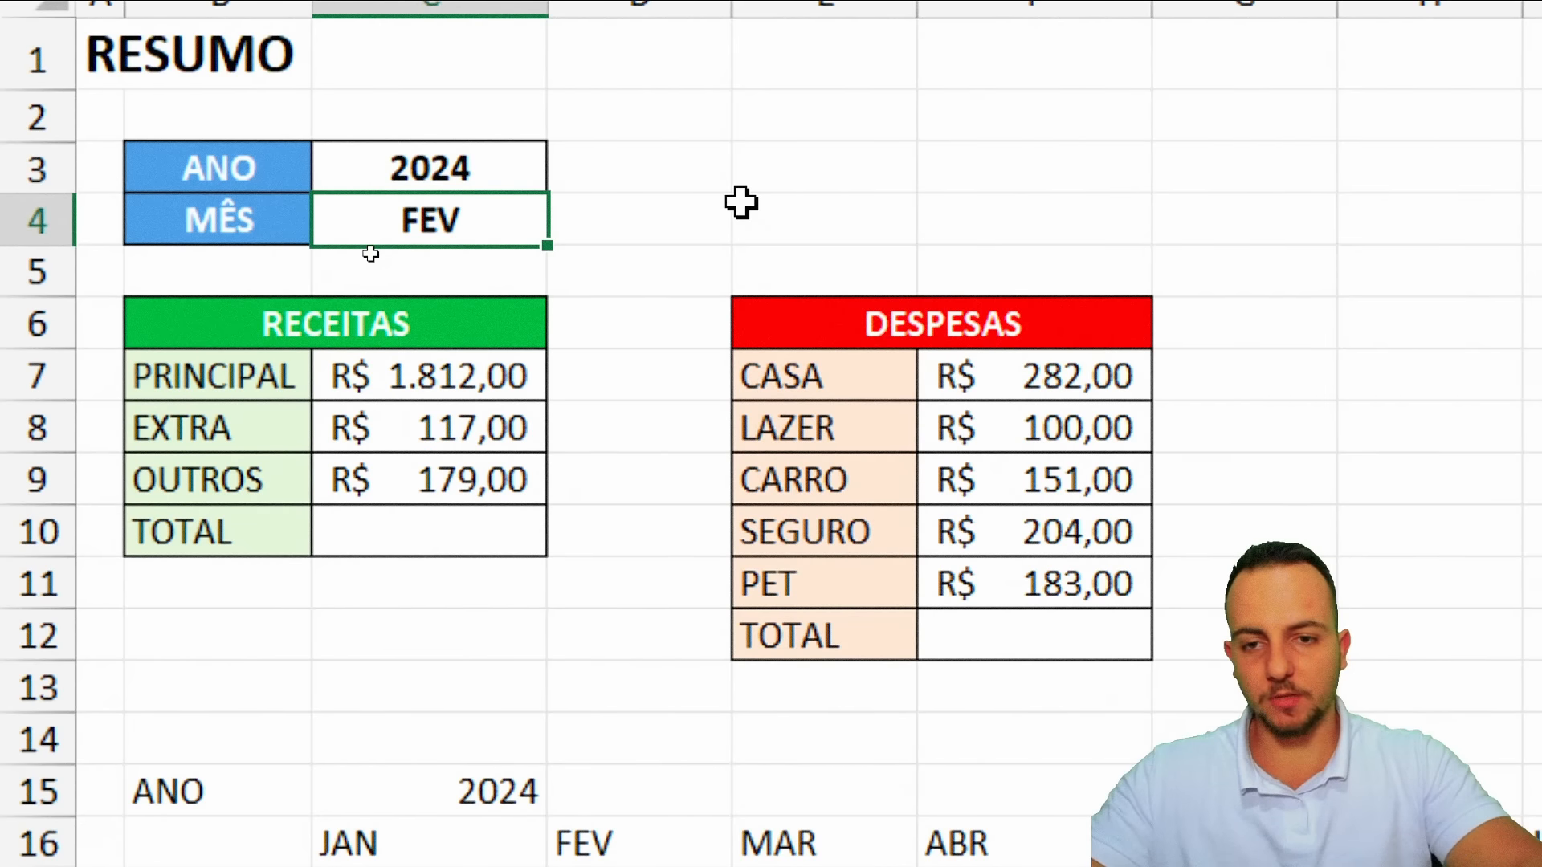
key("Return")
key("Up")
type("FEV")
key("Return")
key("Up")
type("MAR")
key("Return")
key("Up")
type("ABR")
key("Return")
key("Up")
type("A")
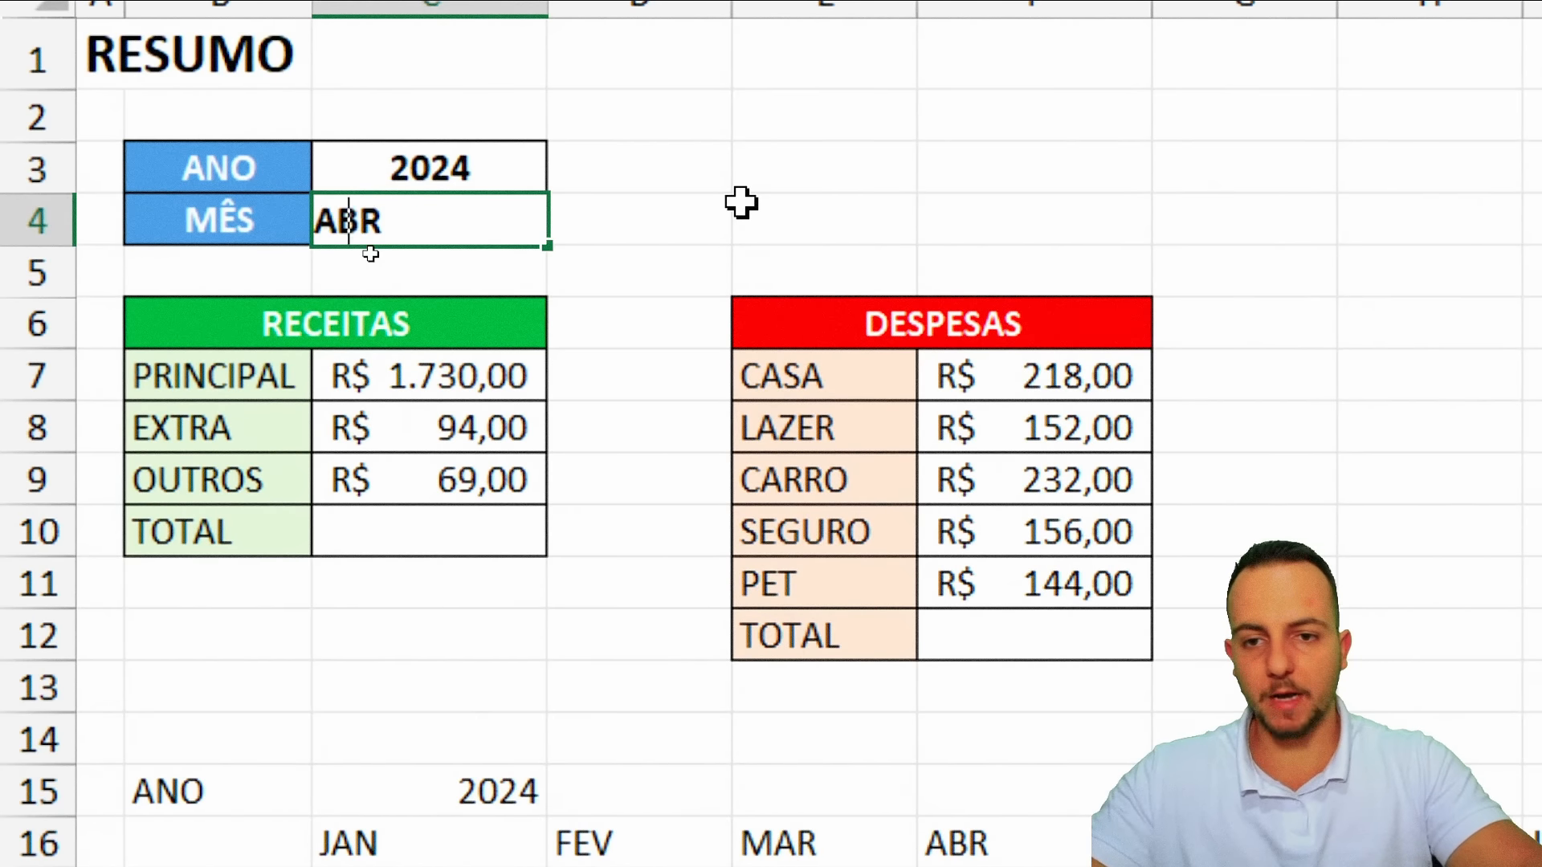
key("Return")
key("Up")
type("FEV")
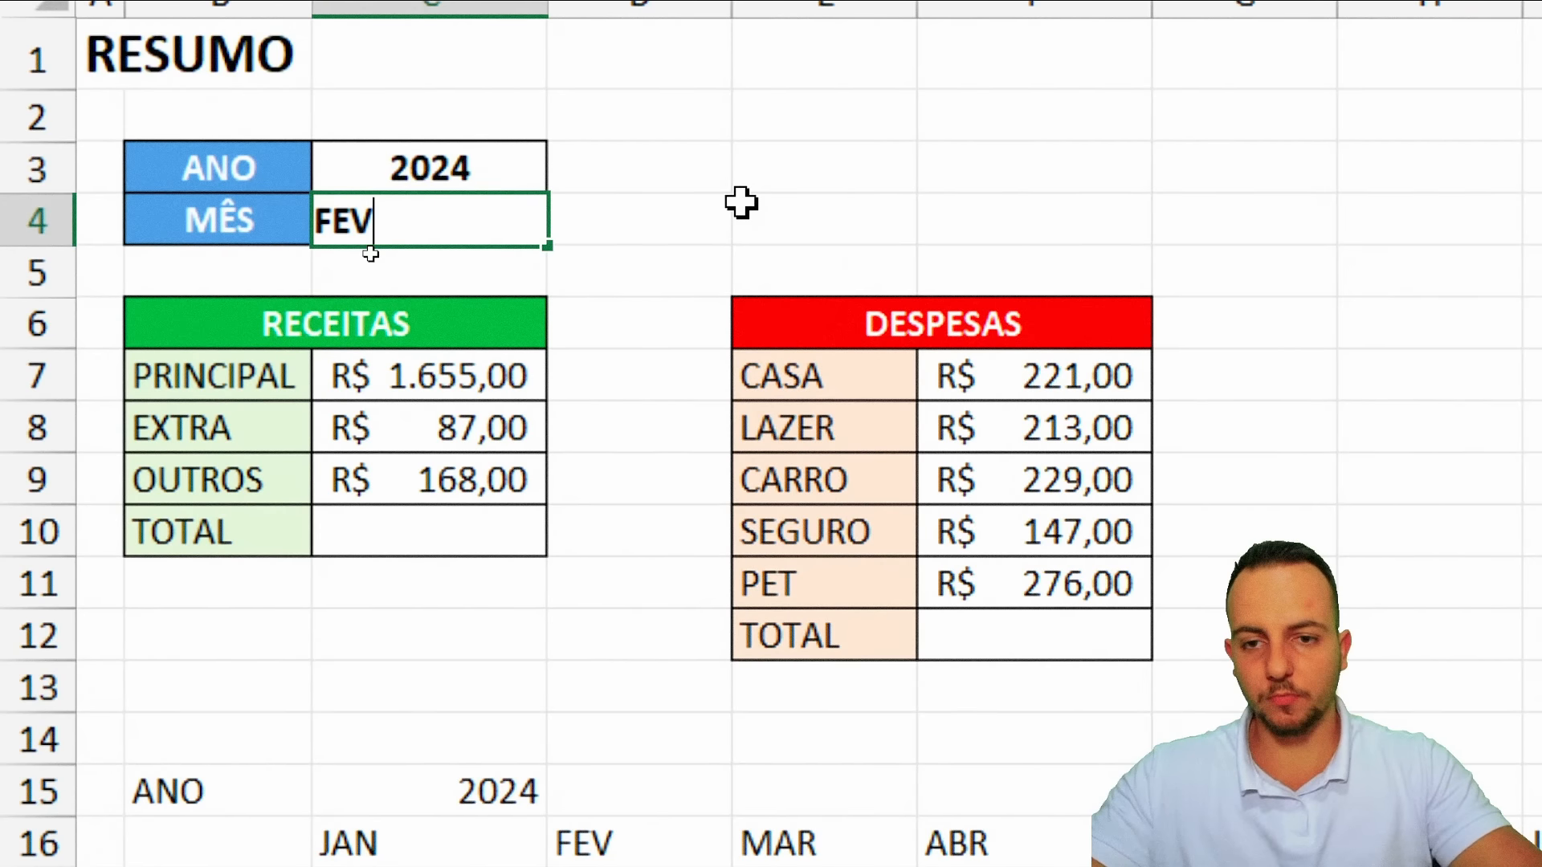
key("Return")
Total the income categories in C10 with =SOMA(C7:C9)
left_click(492, 527)
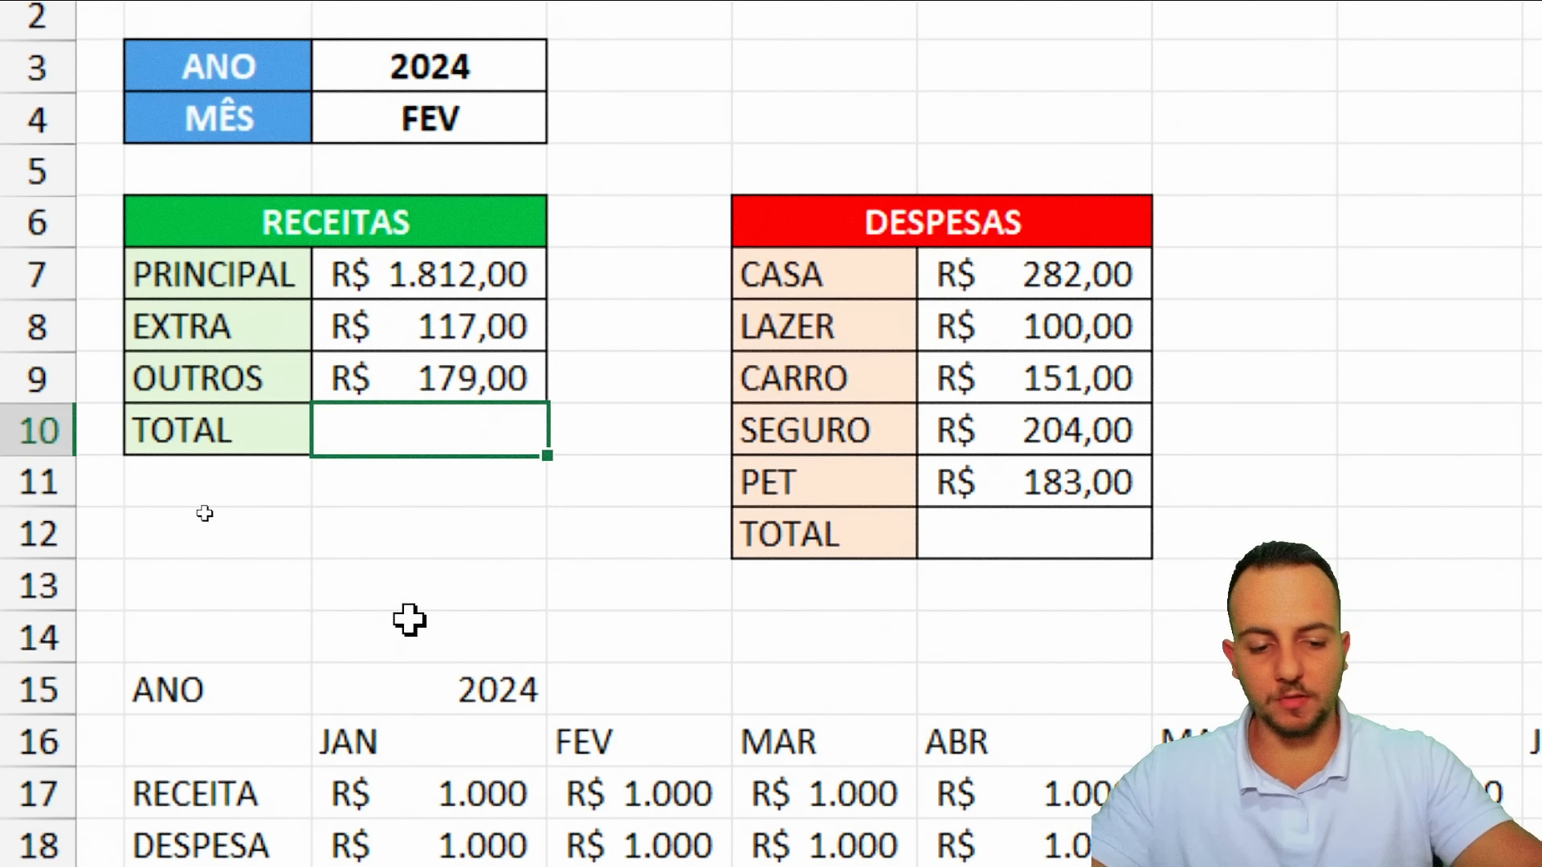
type("=SOMA")
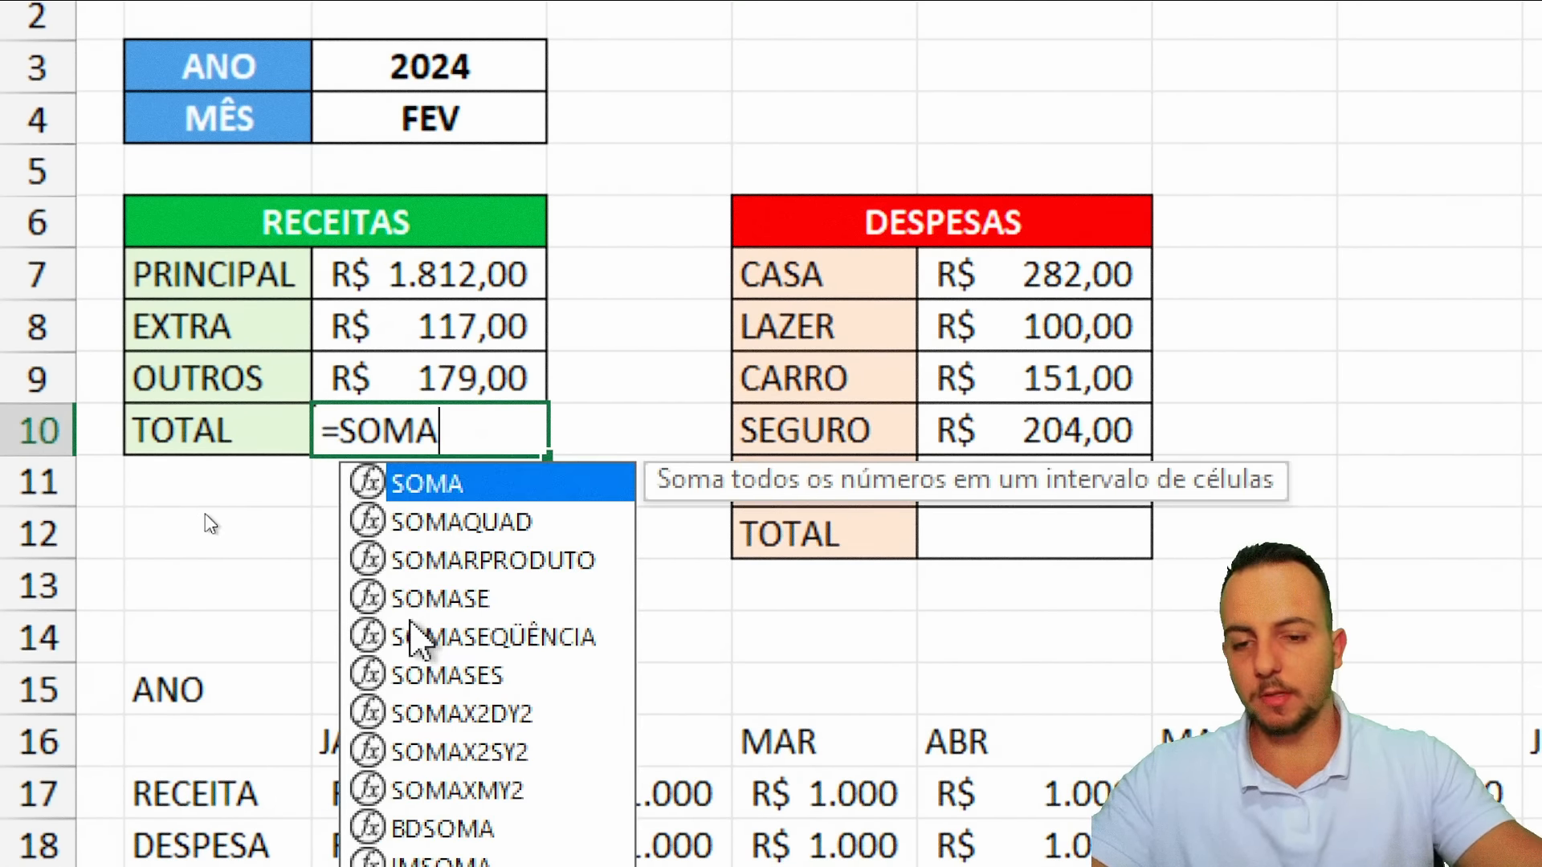
double_click(481, 498)
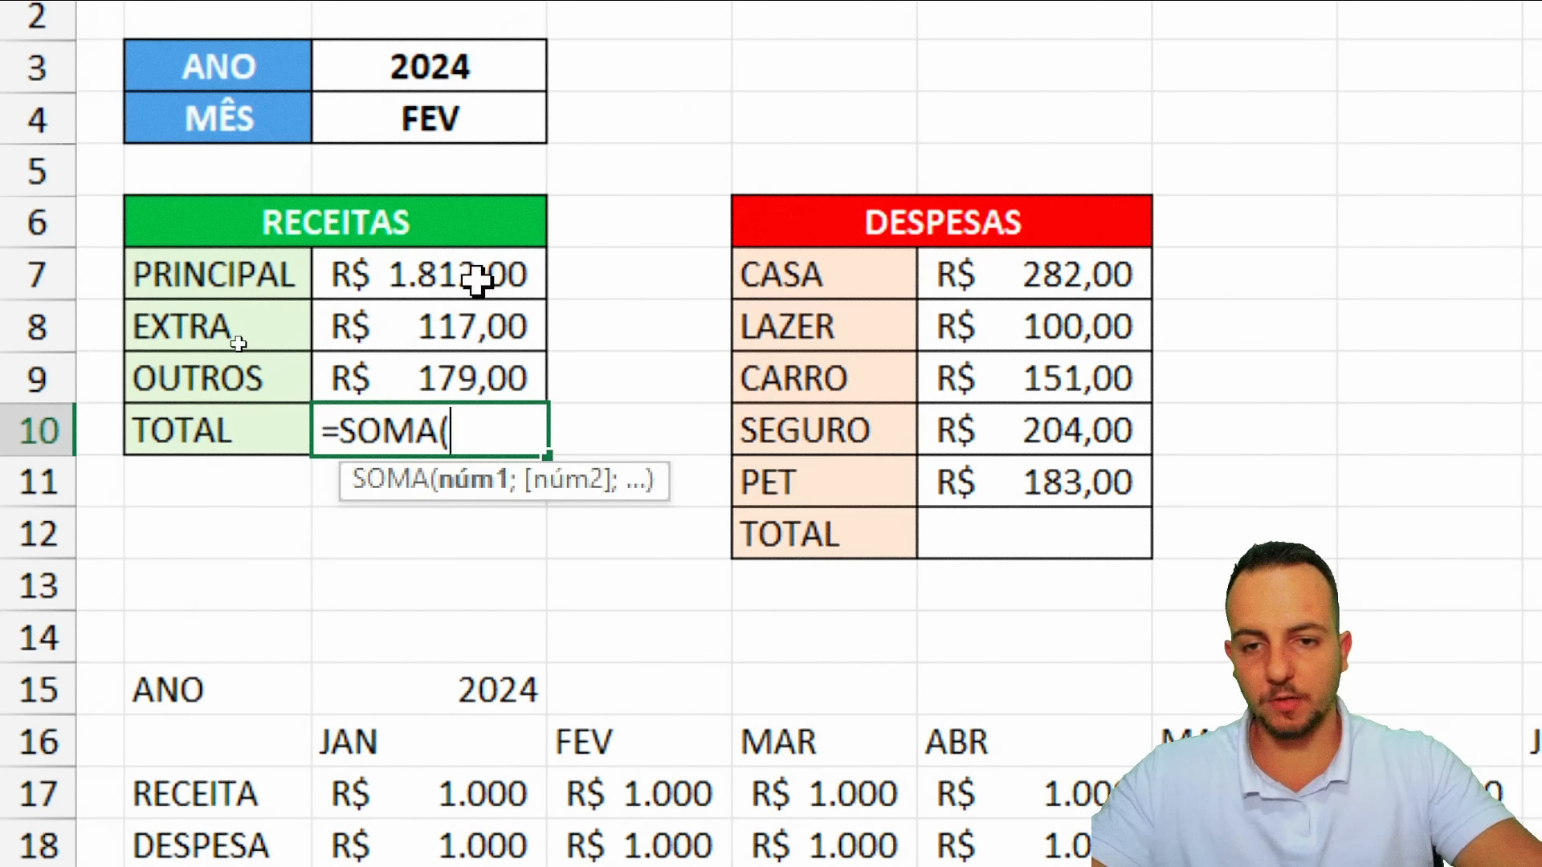
left_click_drag(478, 275, 472, 373)
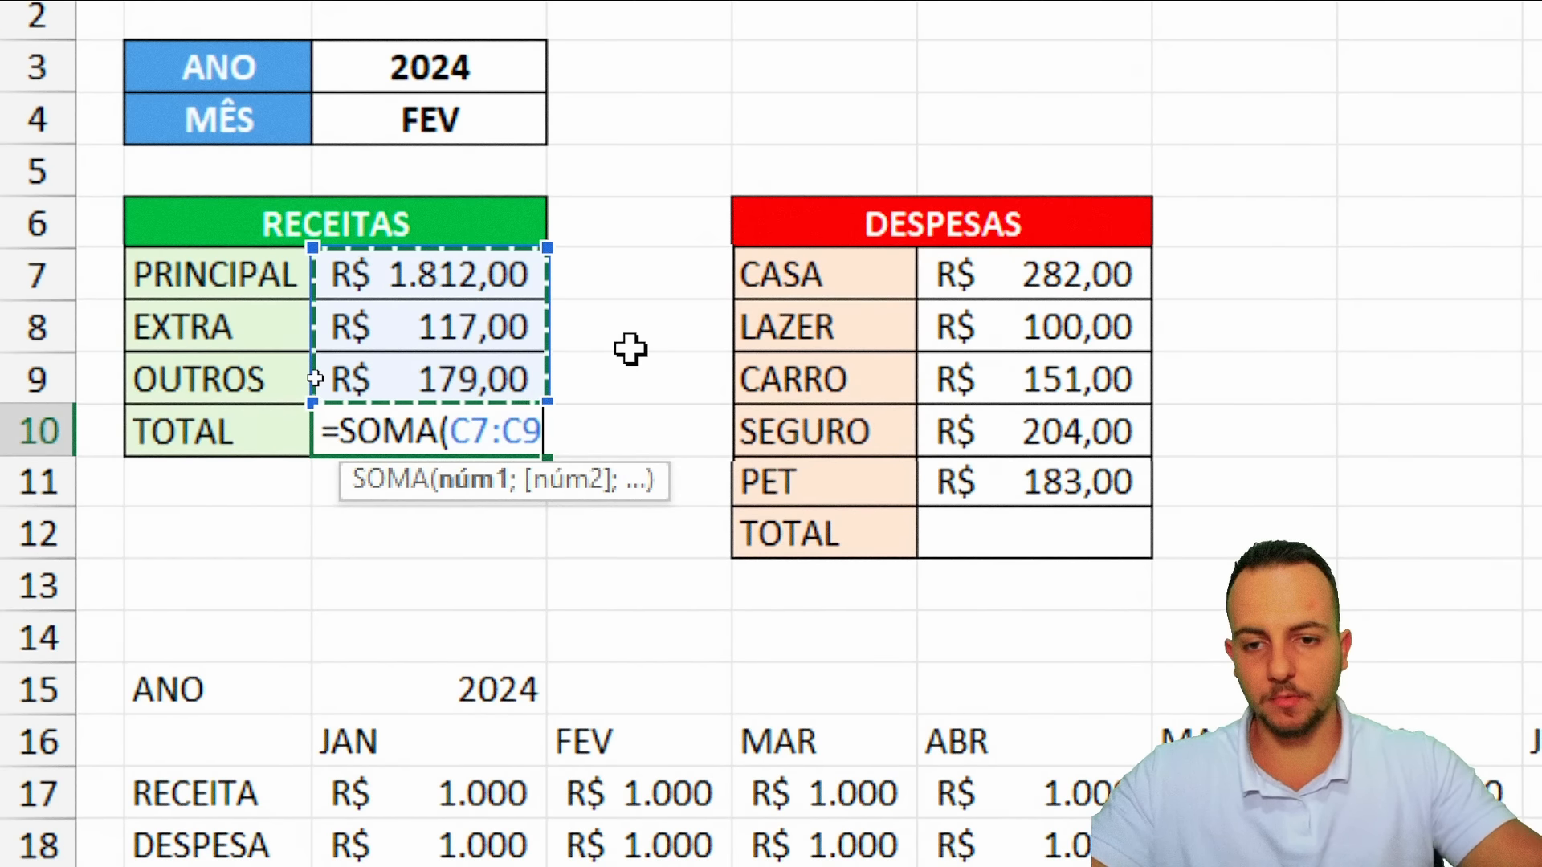
key("Return")
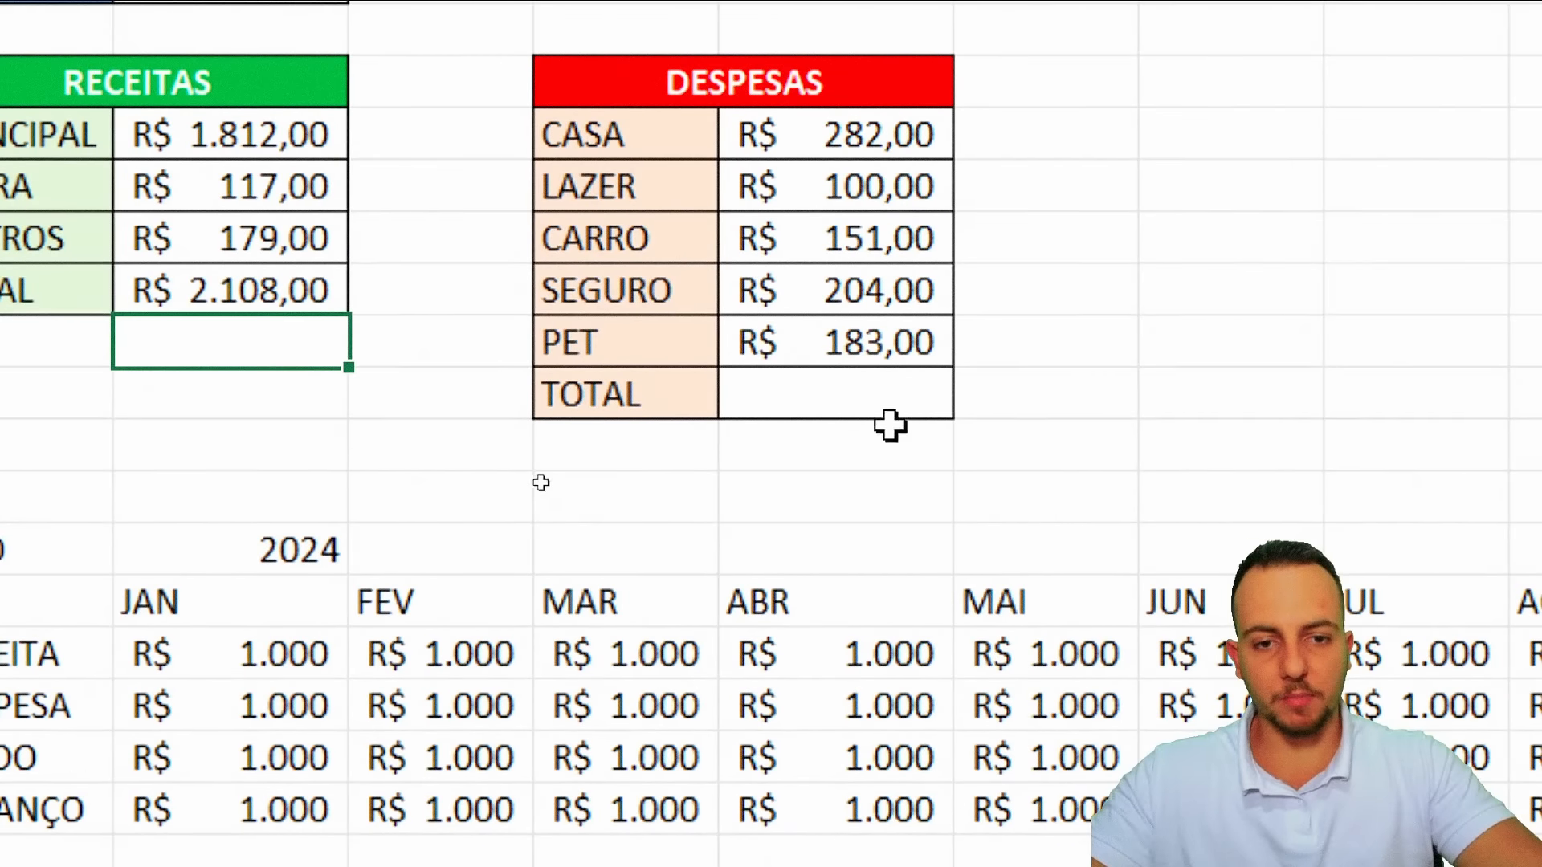
Total the expense categories in F12 with a SOMA of F7:F11
left_click(1045, 526)
type("=SOMA")
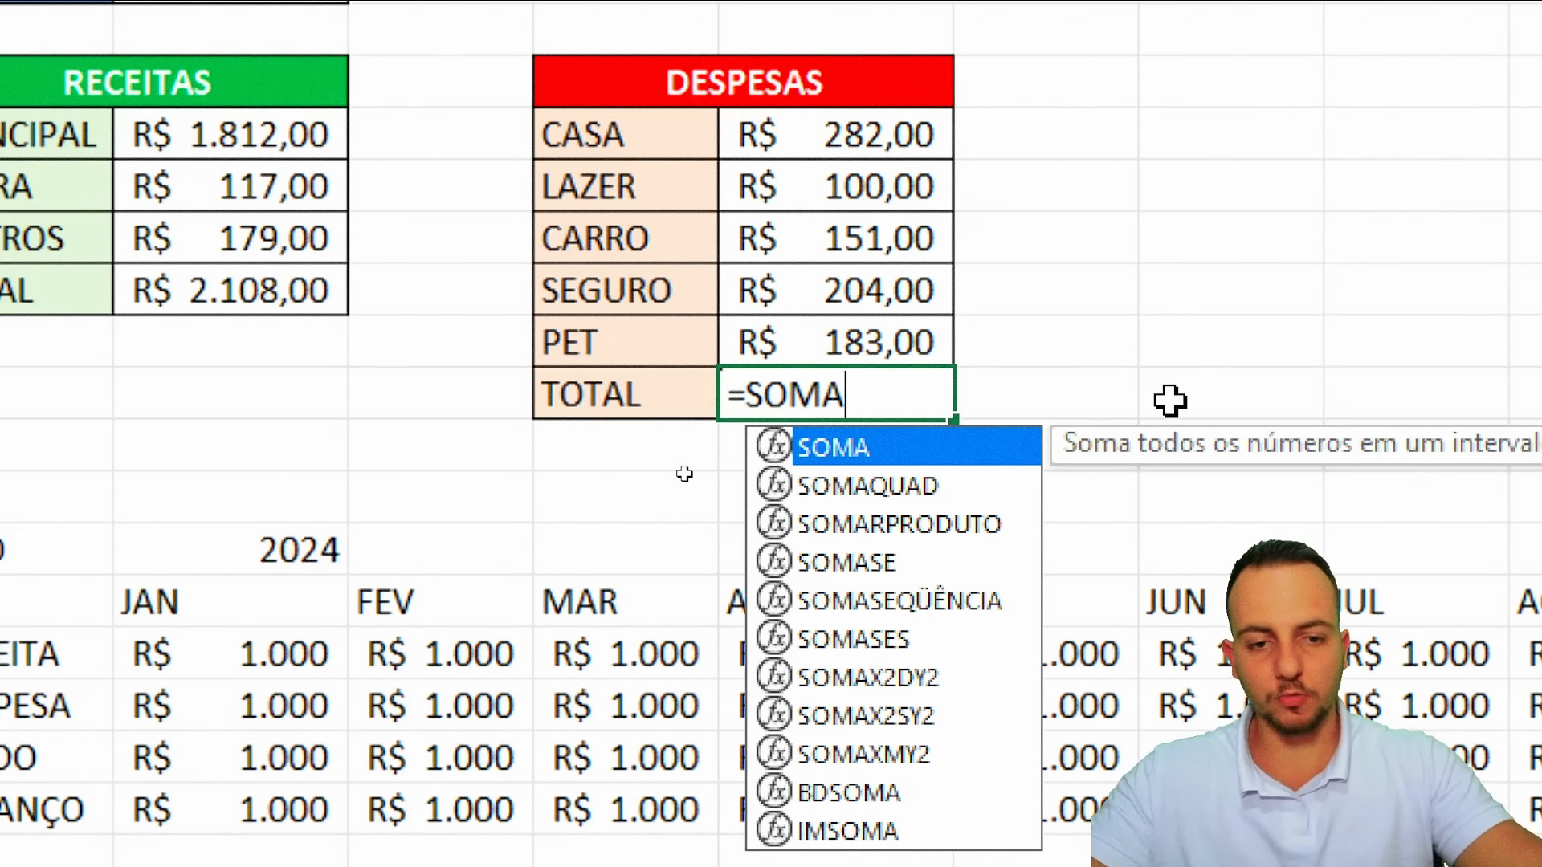
double_click(936, 441)
left_click_drag(863, 124, 818, 346)
key("Return")
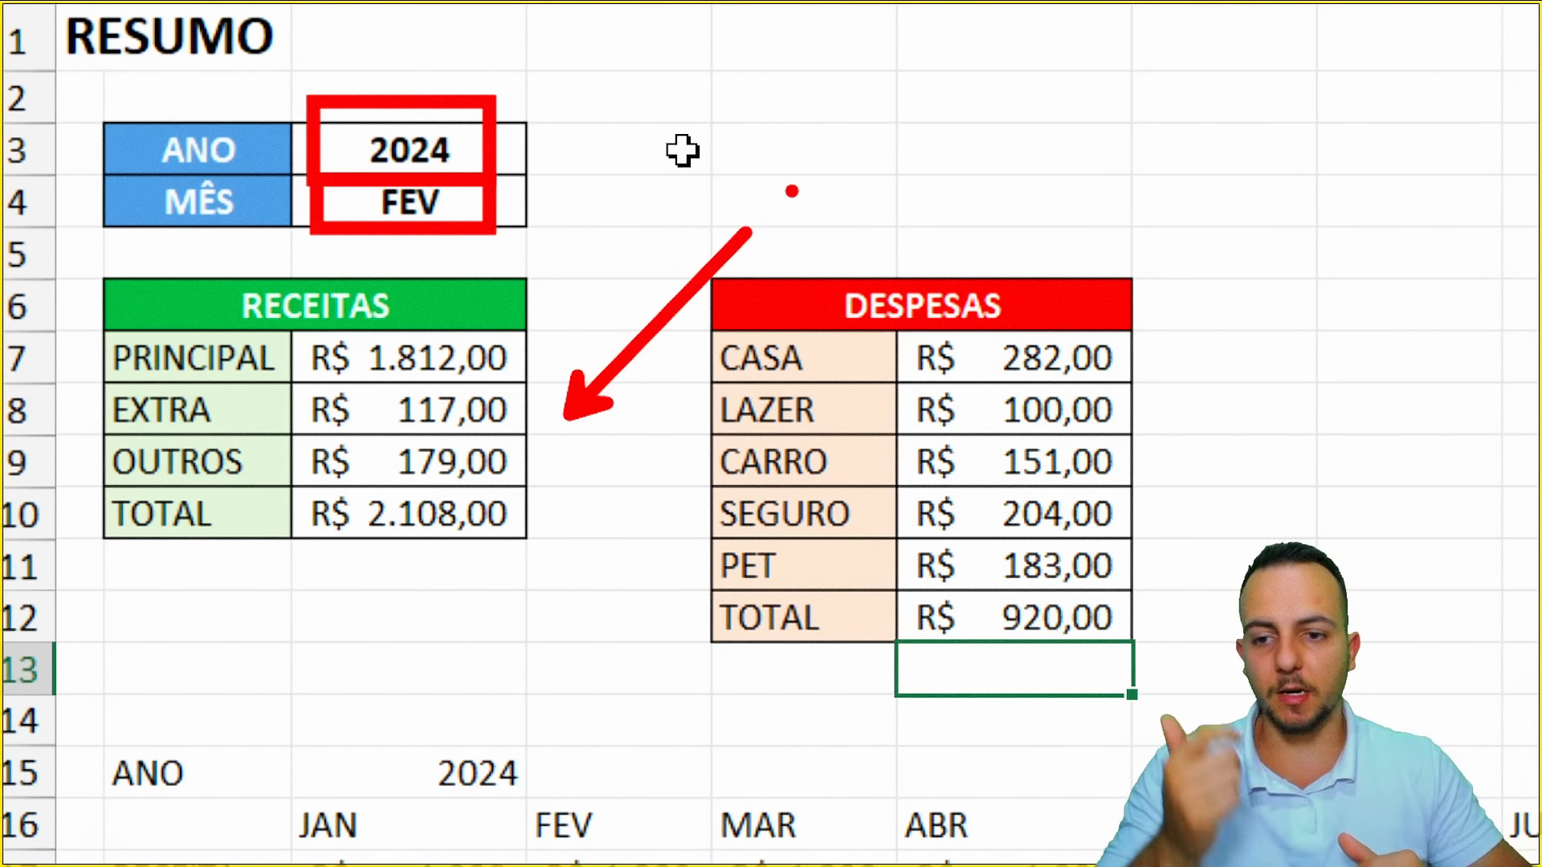
key("Escape")
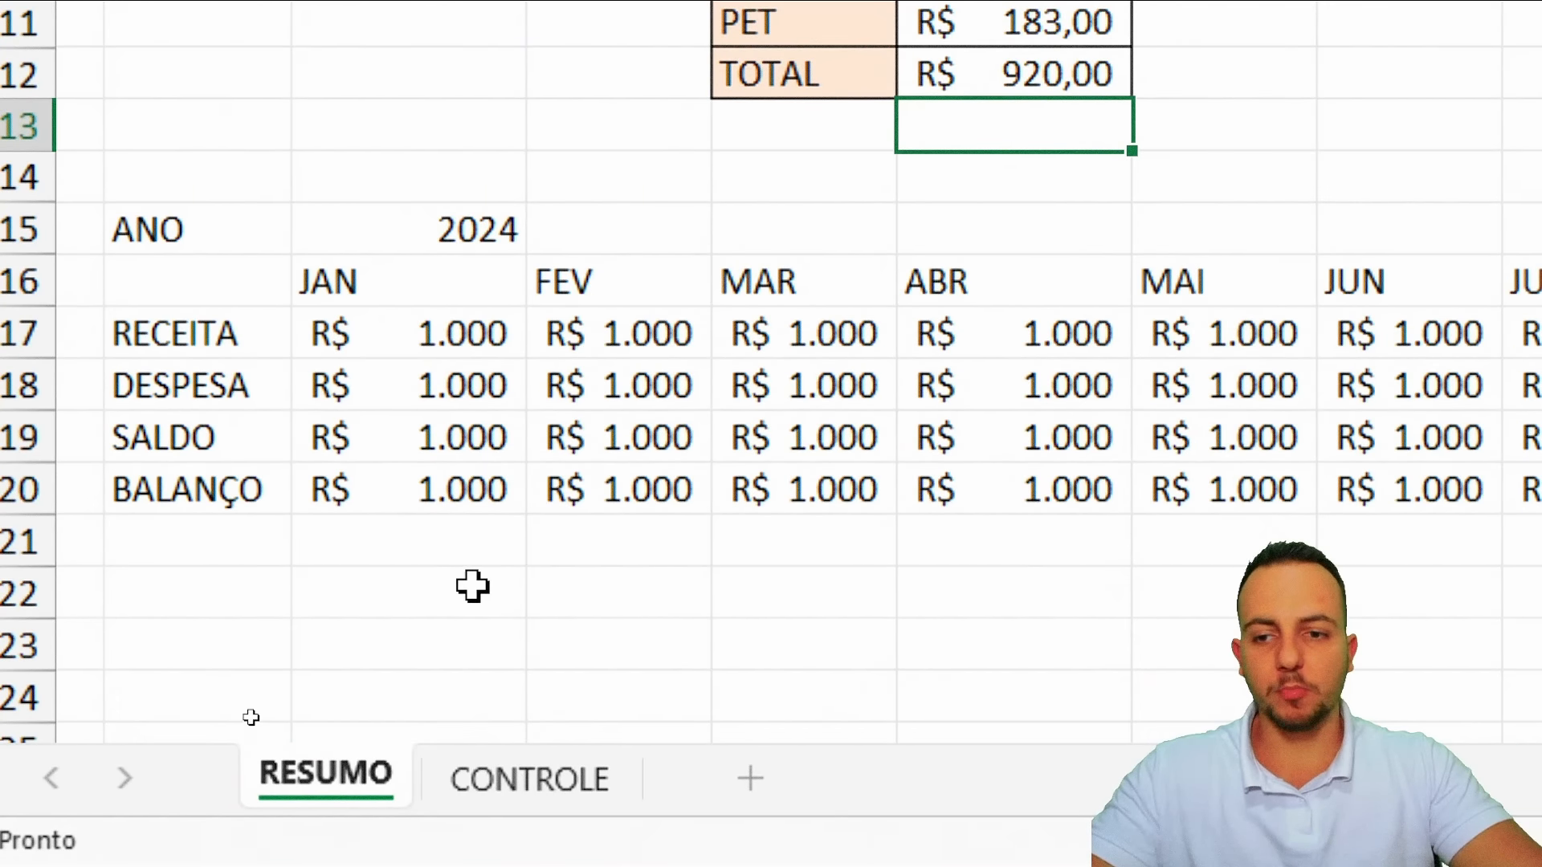
key("ctrl+2")
mouse_move(87, 294)
left_mouse_down()
mouse_move(267, 426)
mouse_move(342, 526)
left_mouse_up()
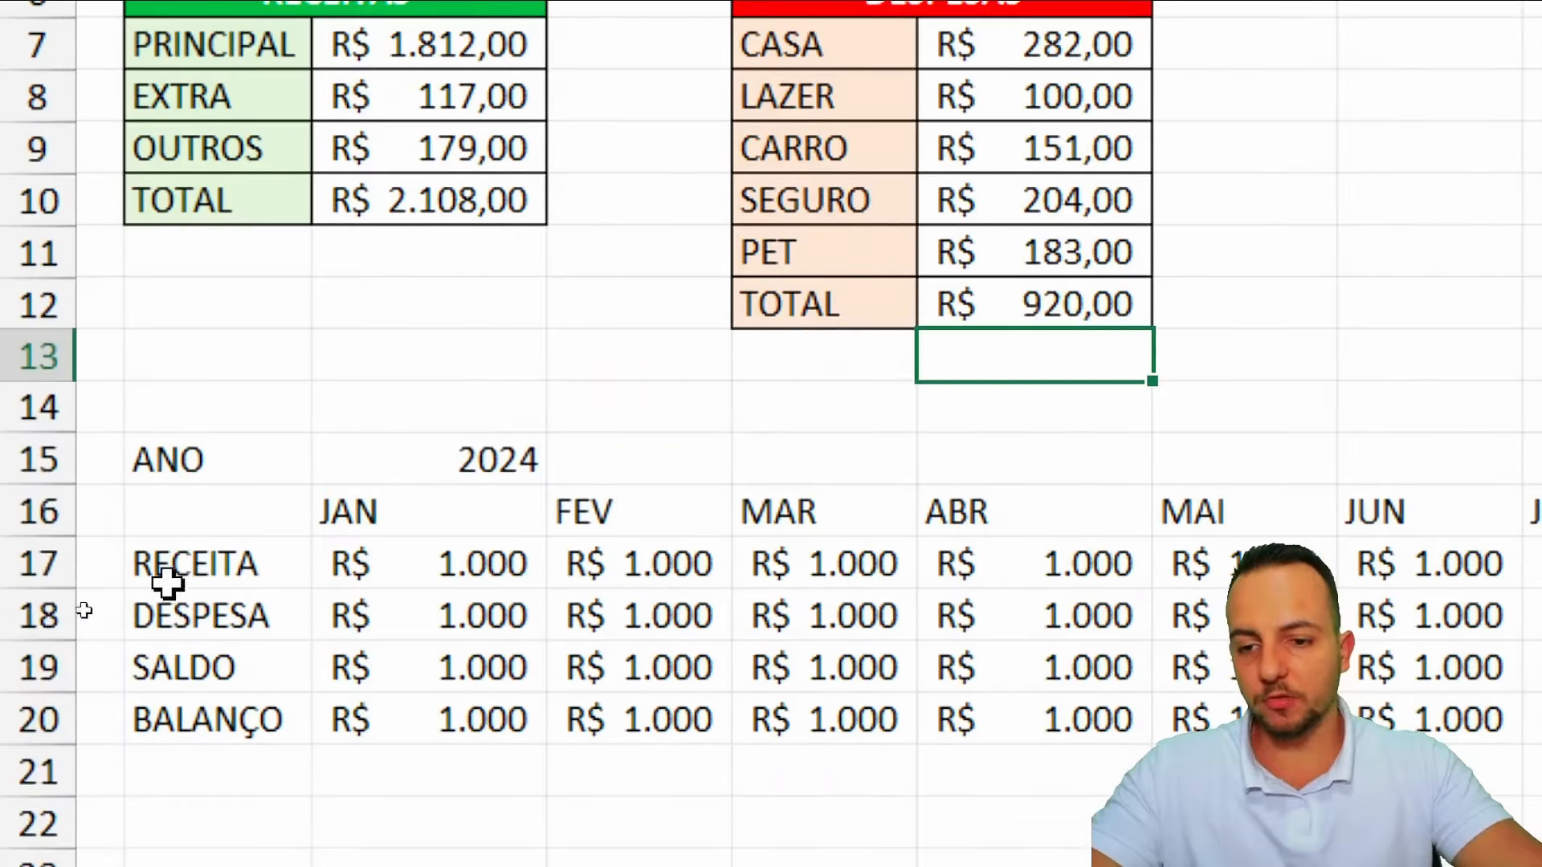
Compare the RECEITA row of the yearly table with the TIPO and VALOR columns on the CONTROLE sheet
left_click(168, 583)
key("shift+space")
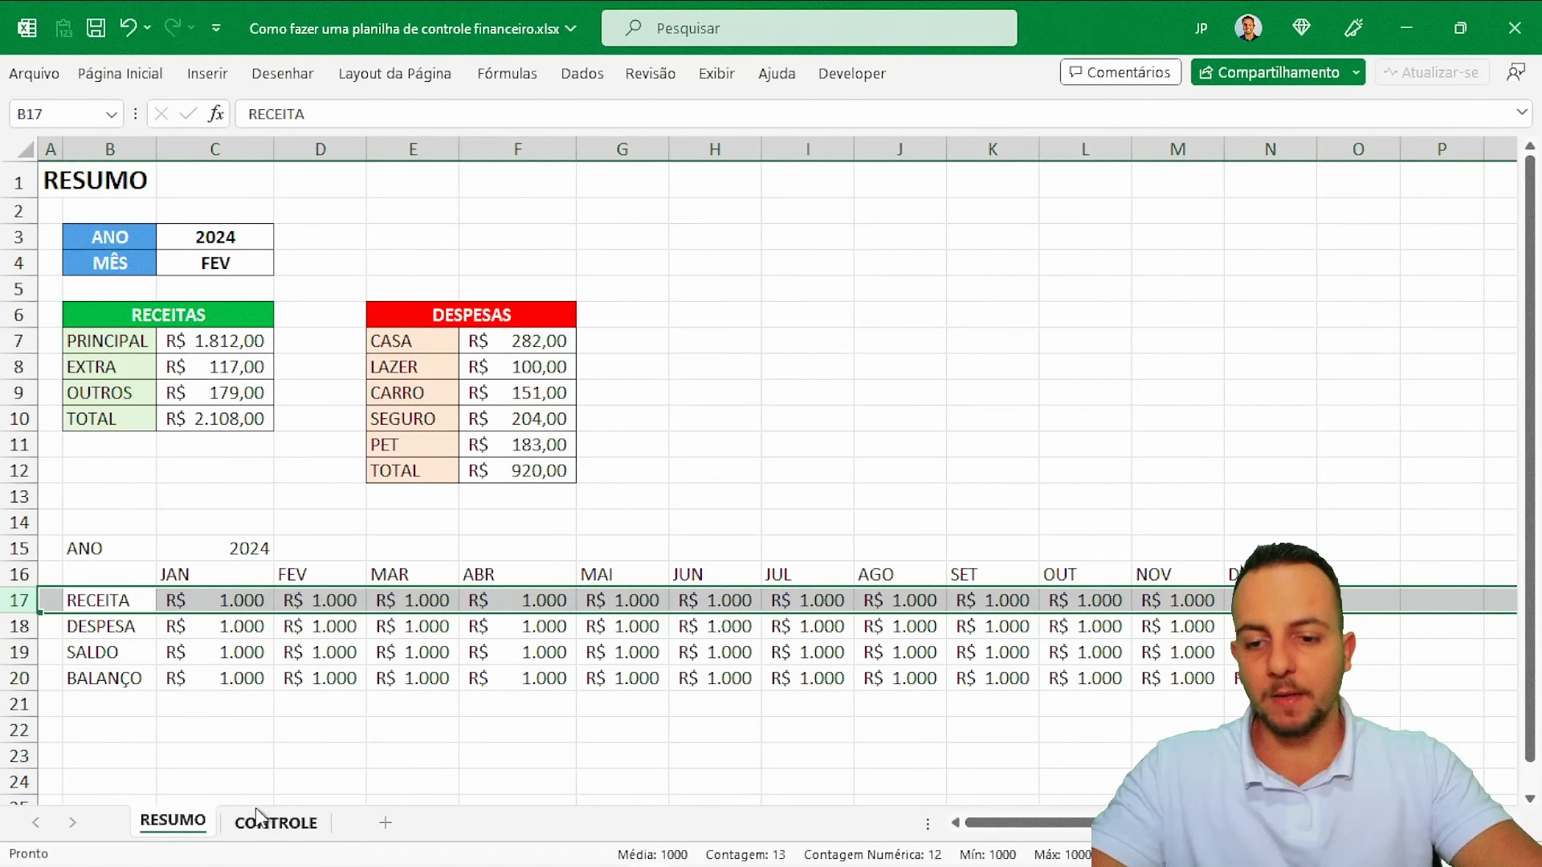
left_click(257, 820)
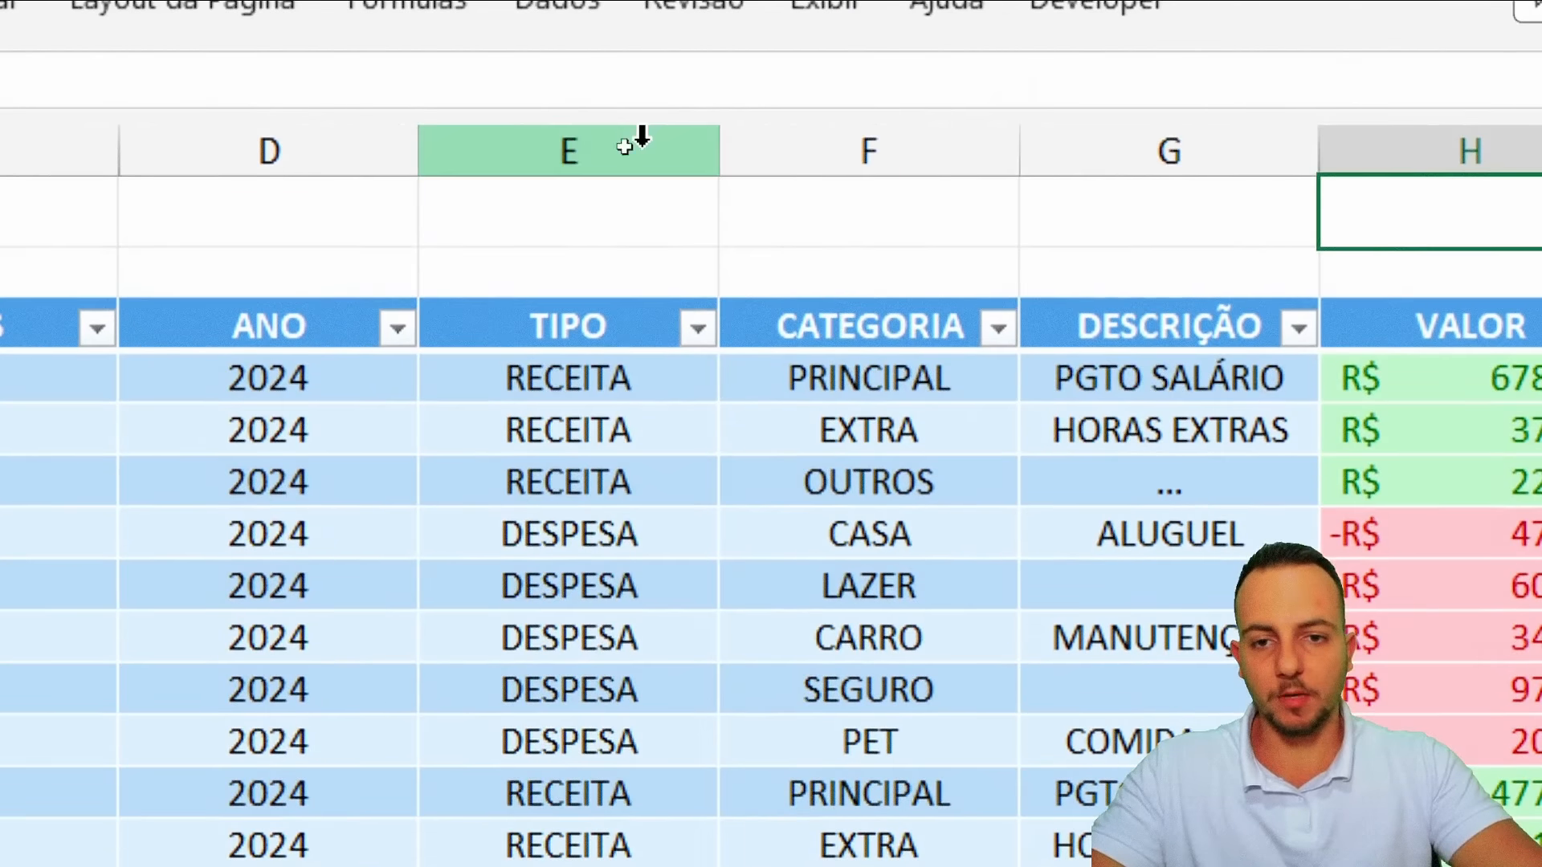
left_click(567, 125)
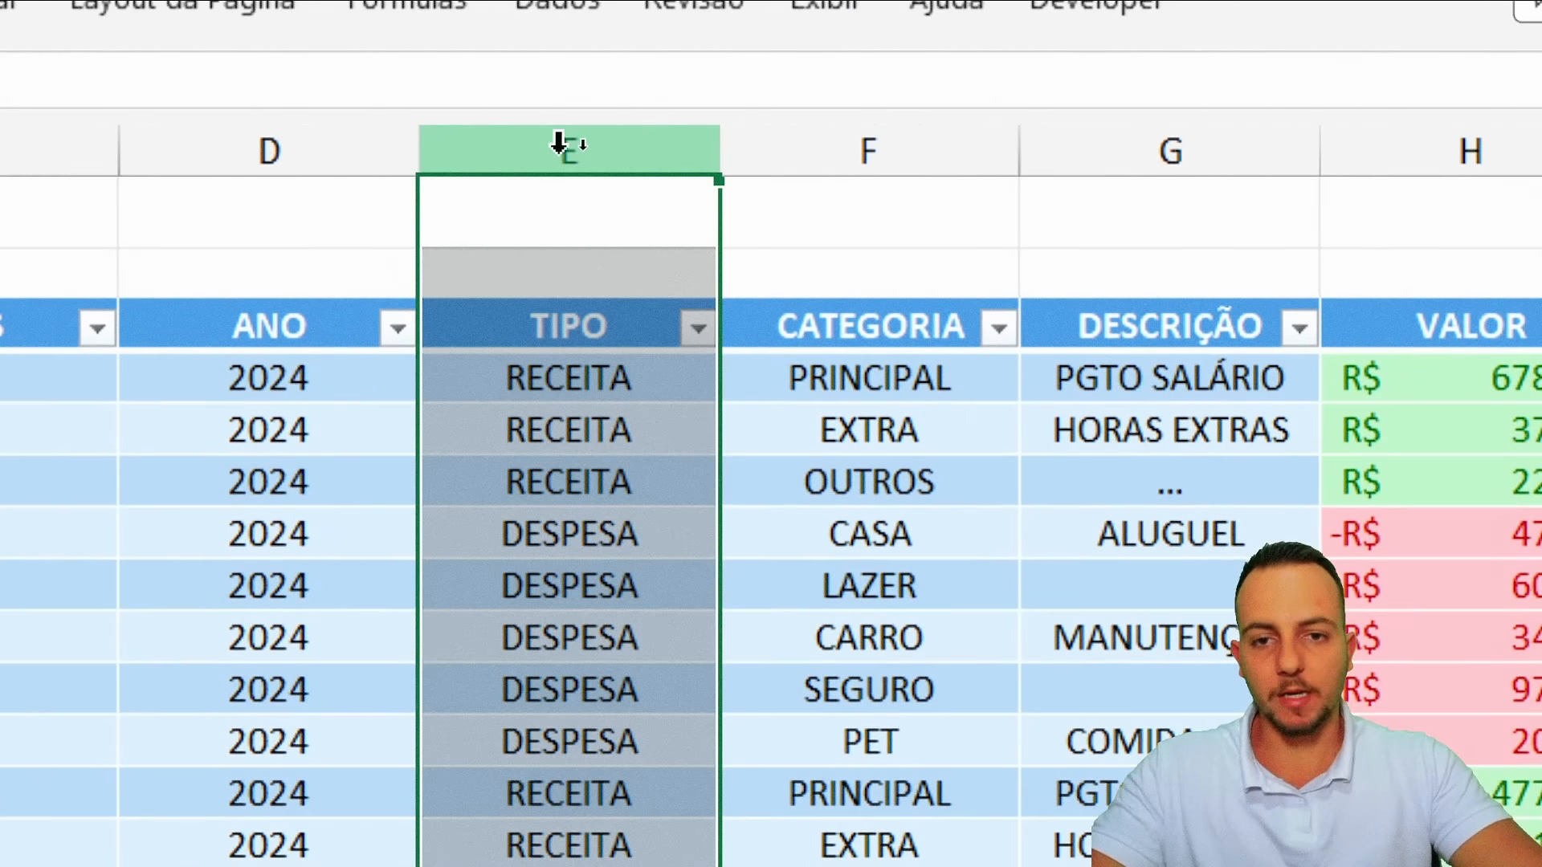
left_click(1135, 161)
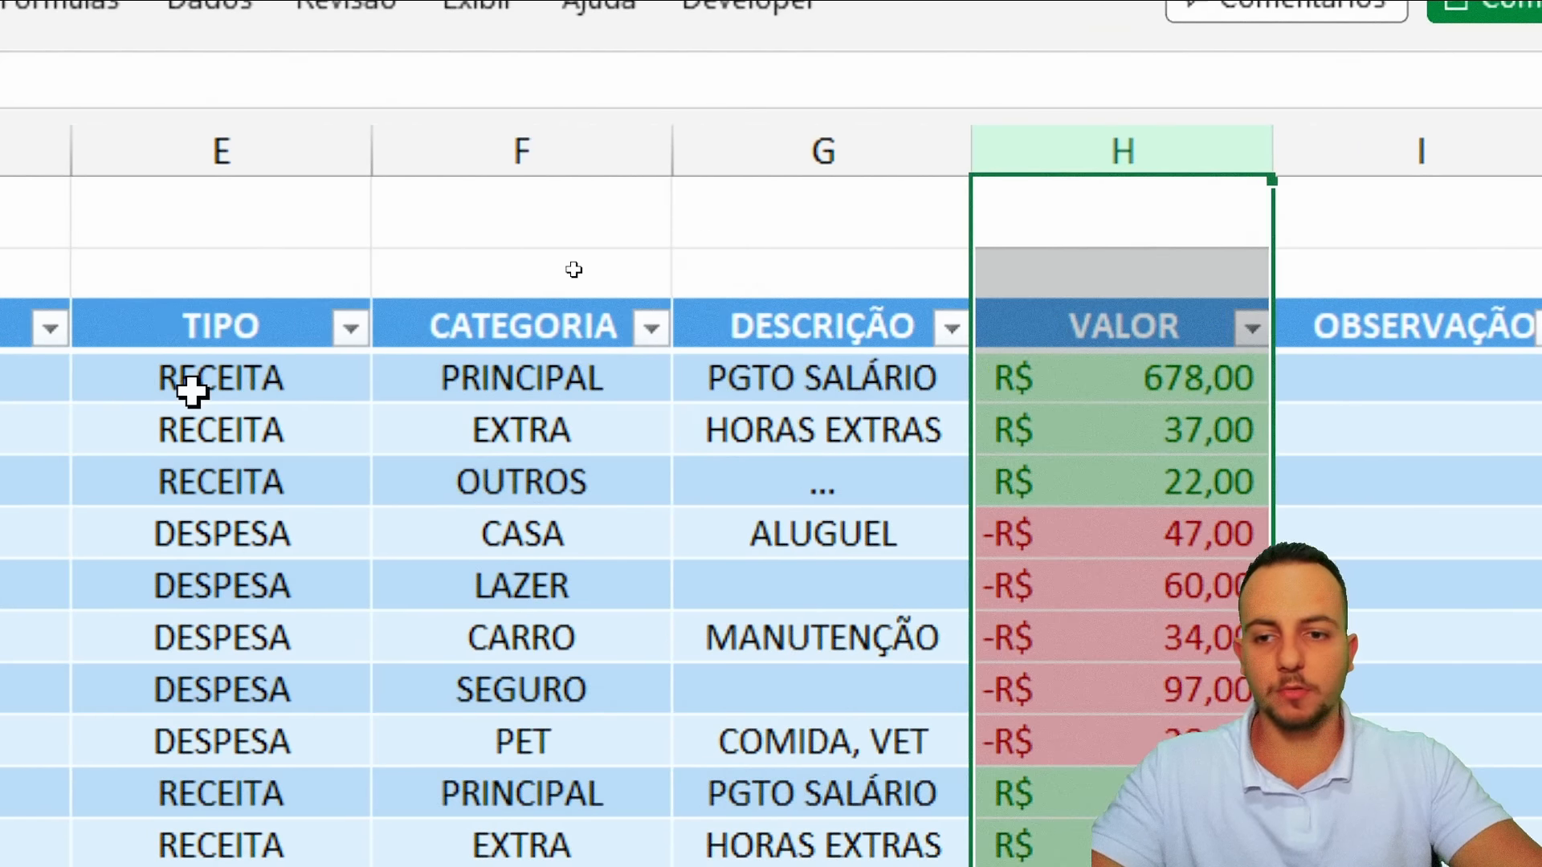
left_click(189, 387)
Clear the placeholder values for all months from C17:N20 in the yearly table on the RESUMO sheet
left_click(193, 830)
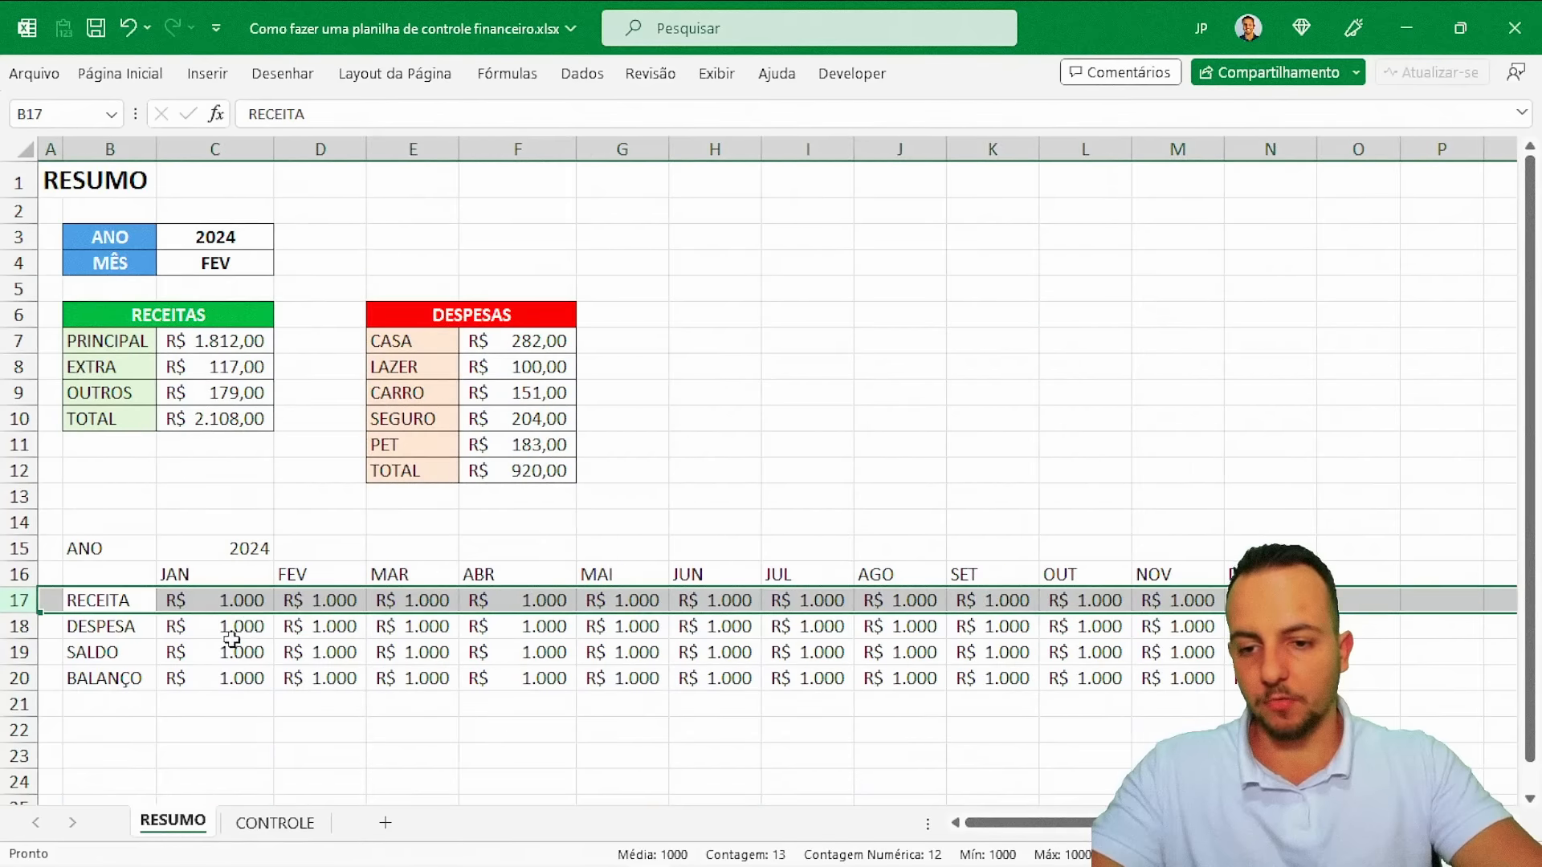
left_click_drag(242, 613, 1268, 678)
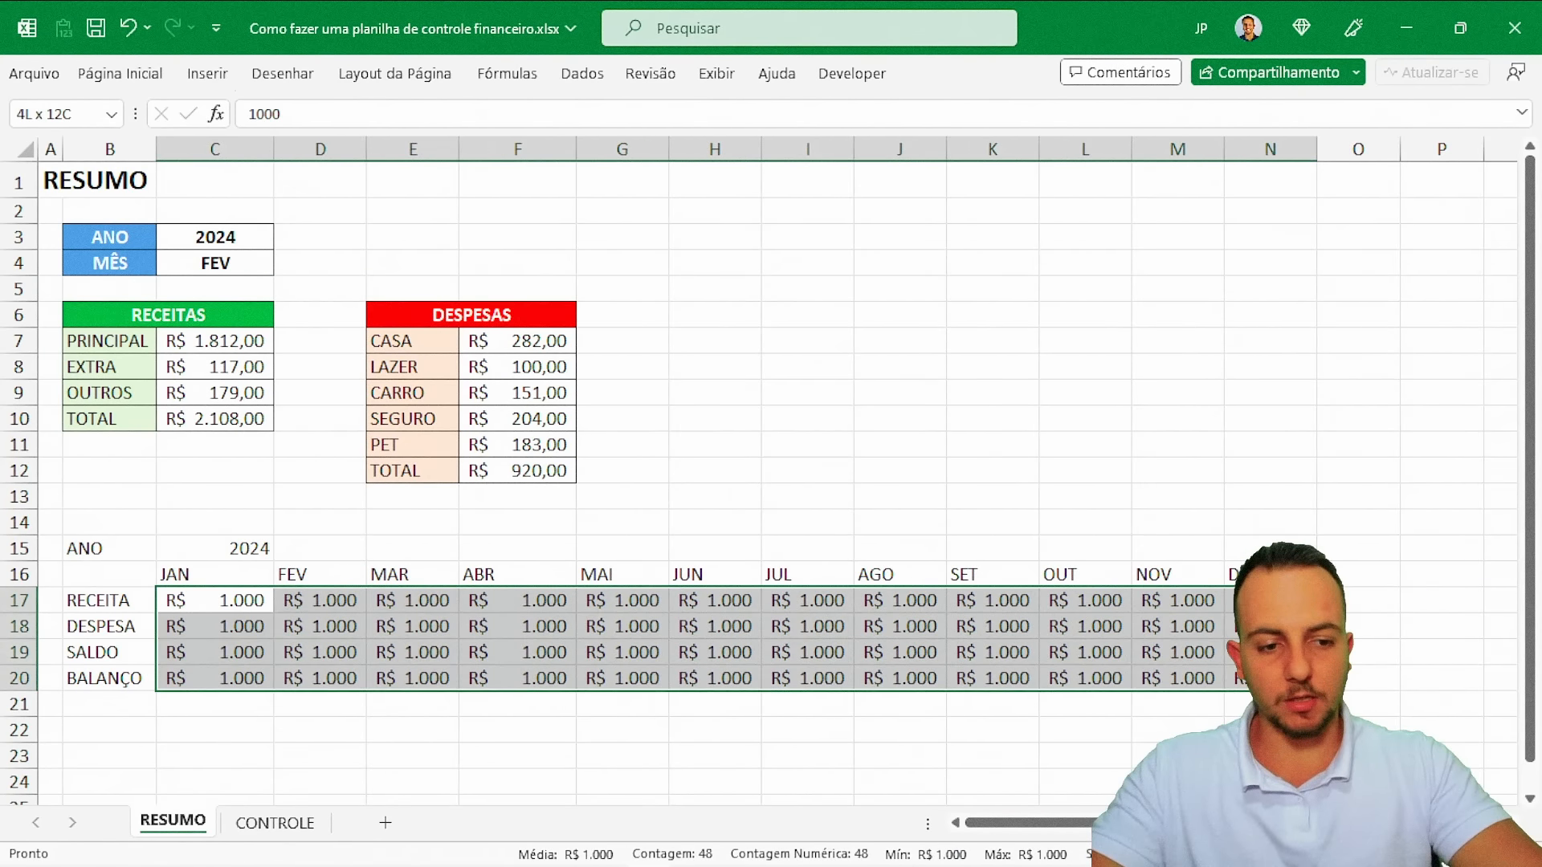
key("Delete")
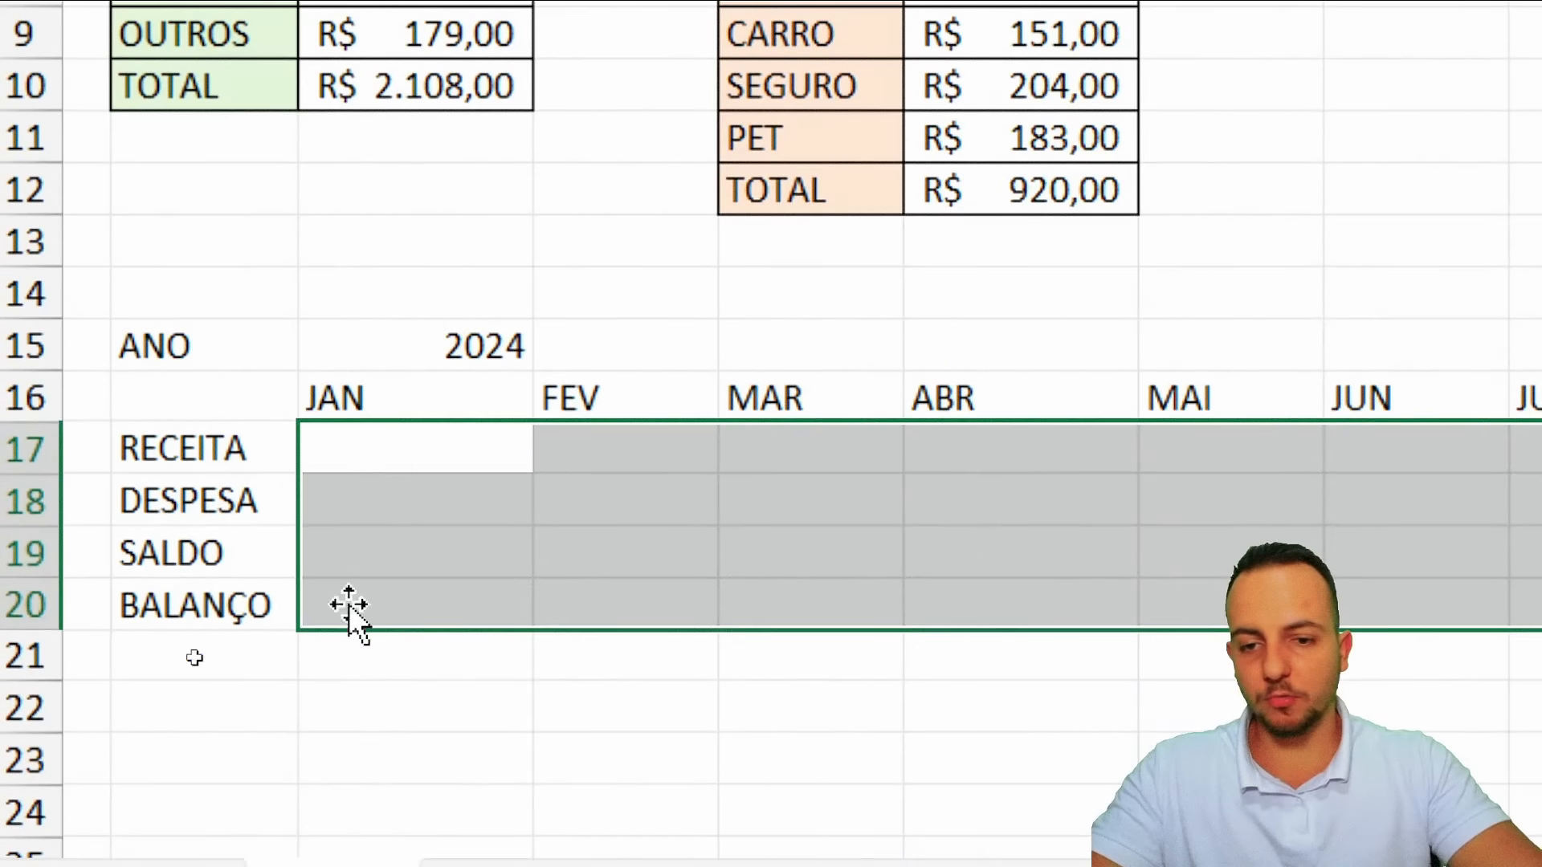
left_click(215, 601)
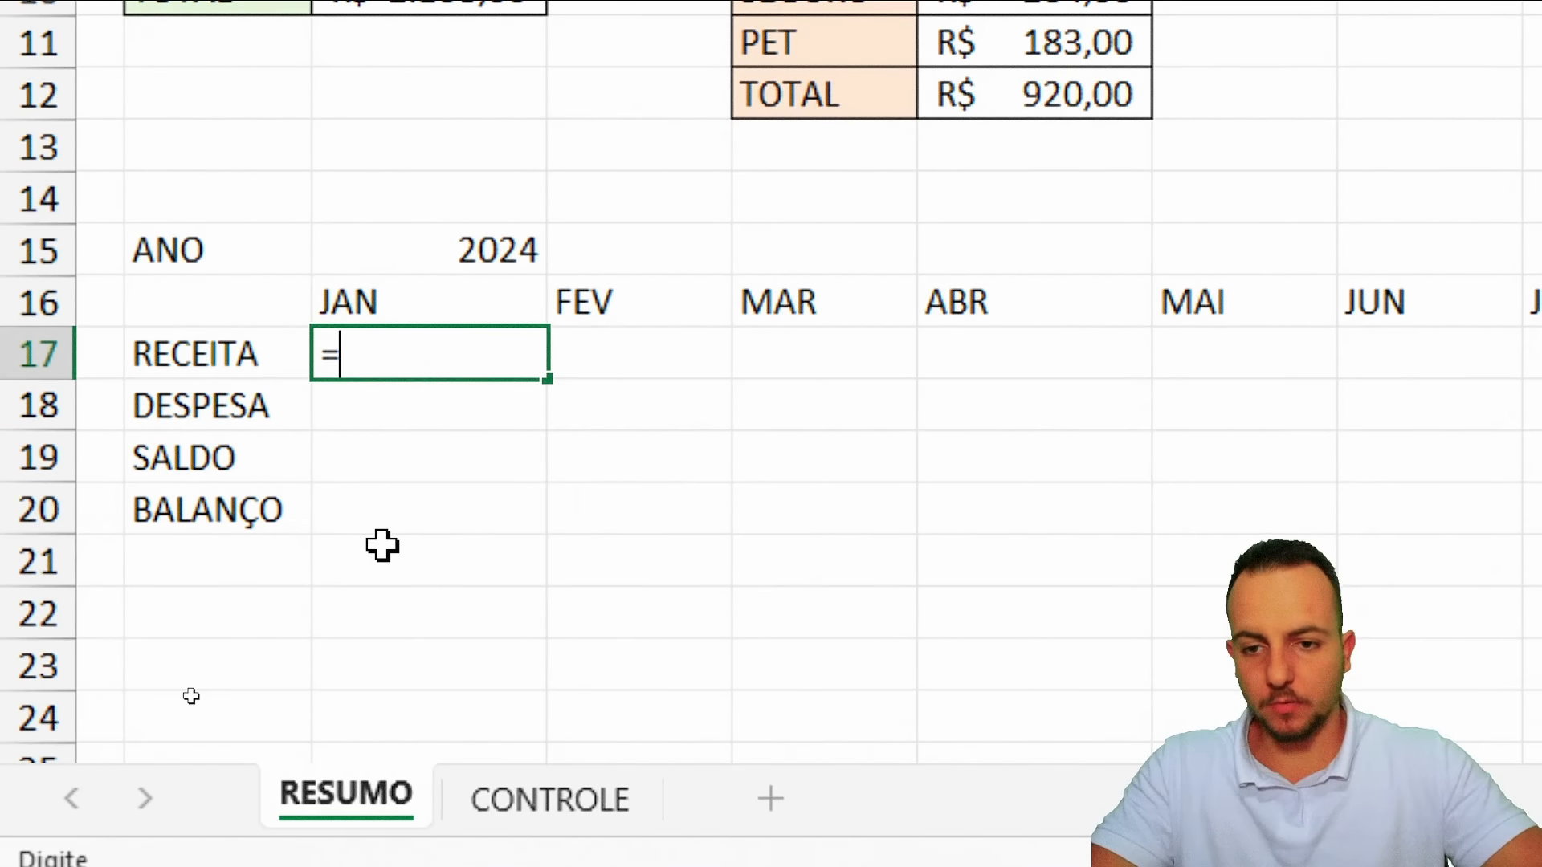
type("=SOMASES")
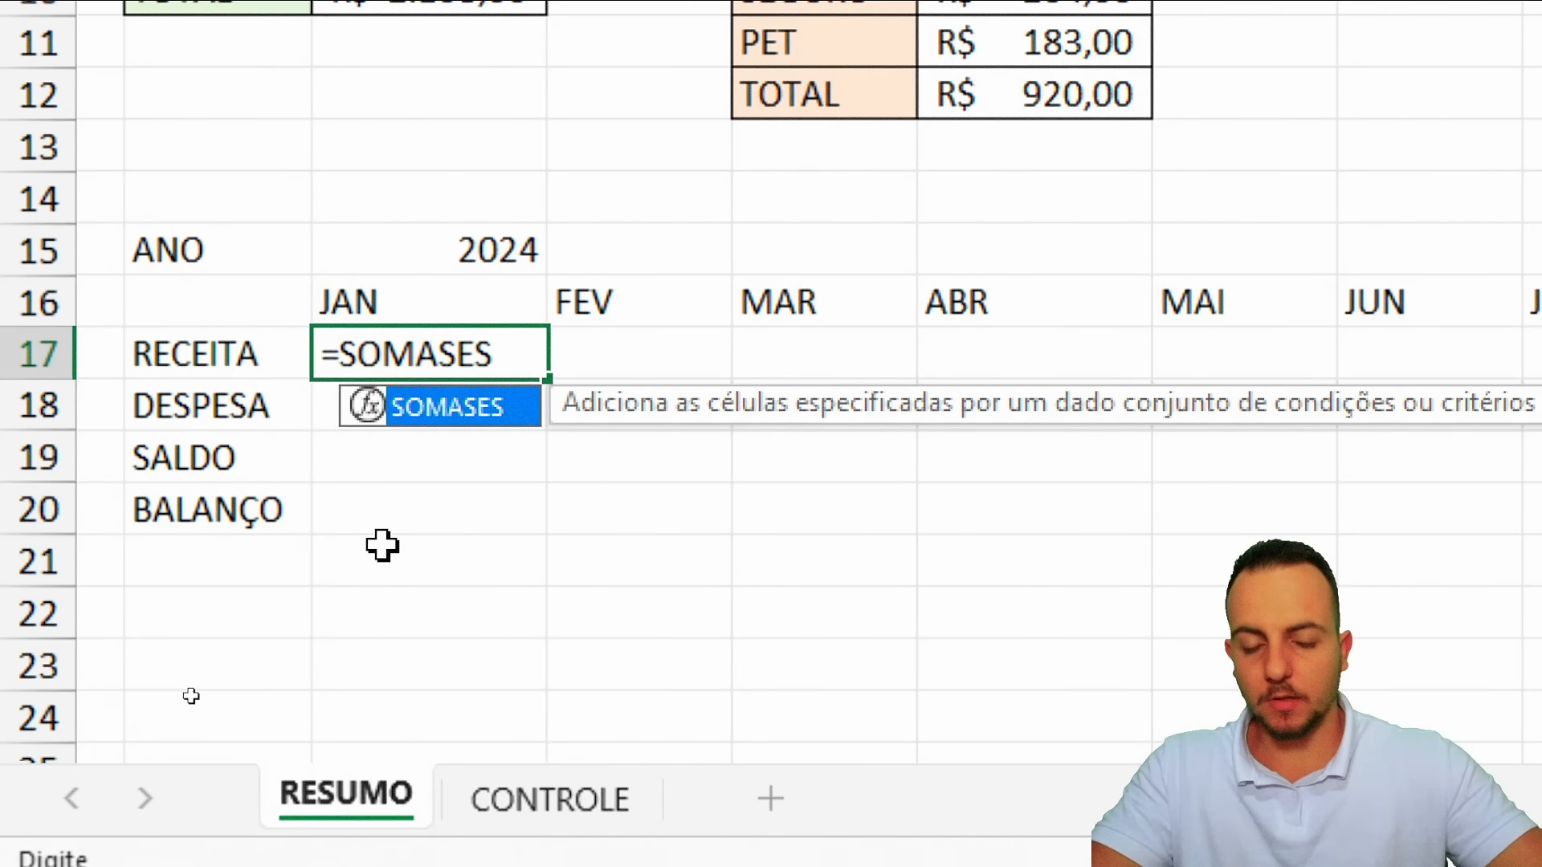
type("(")
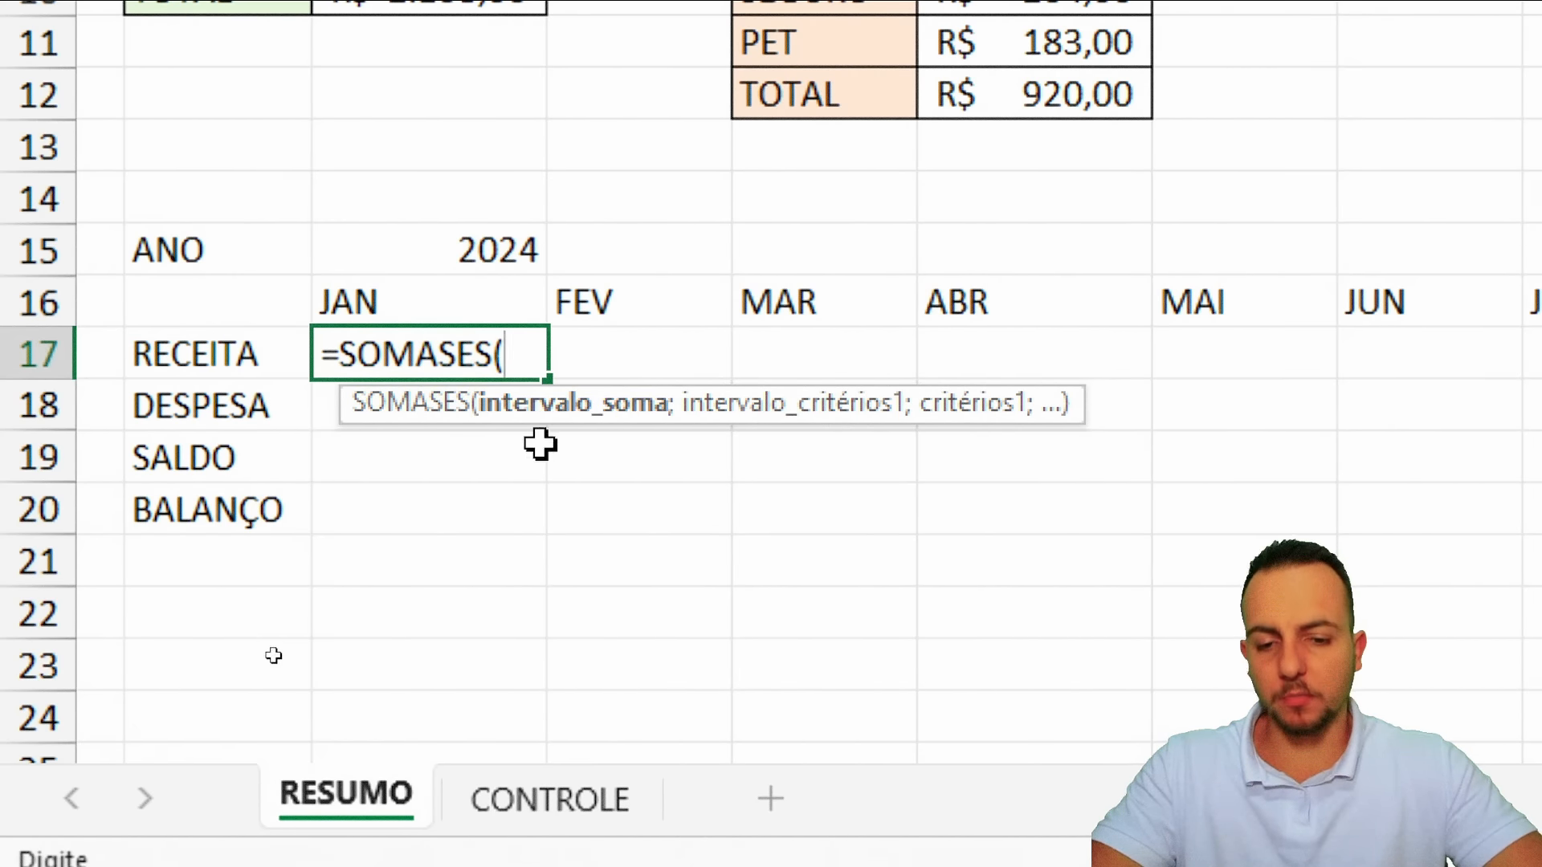
left_click(592, 799)
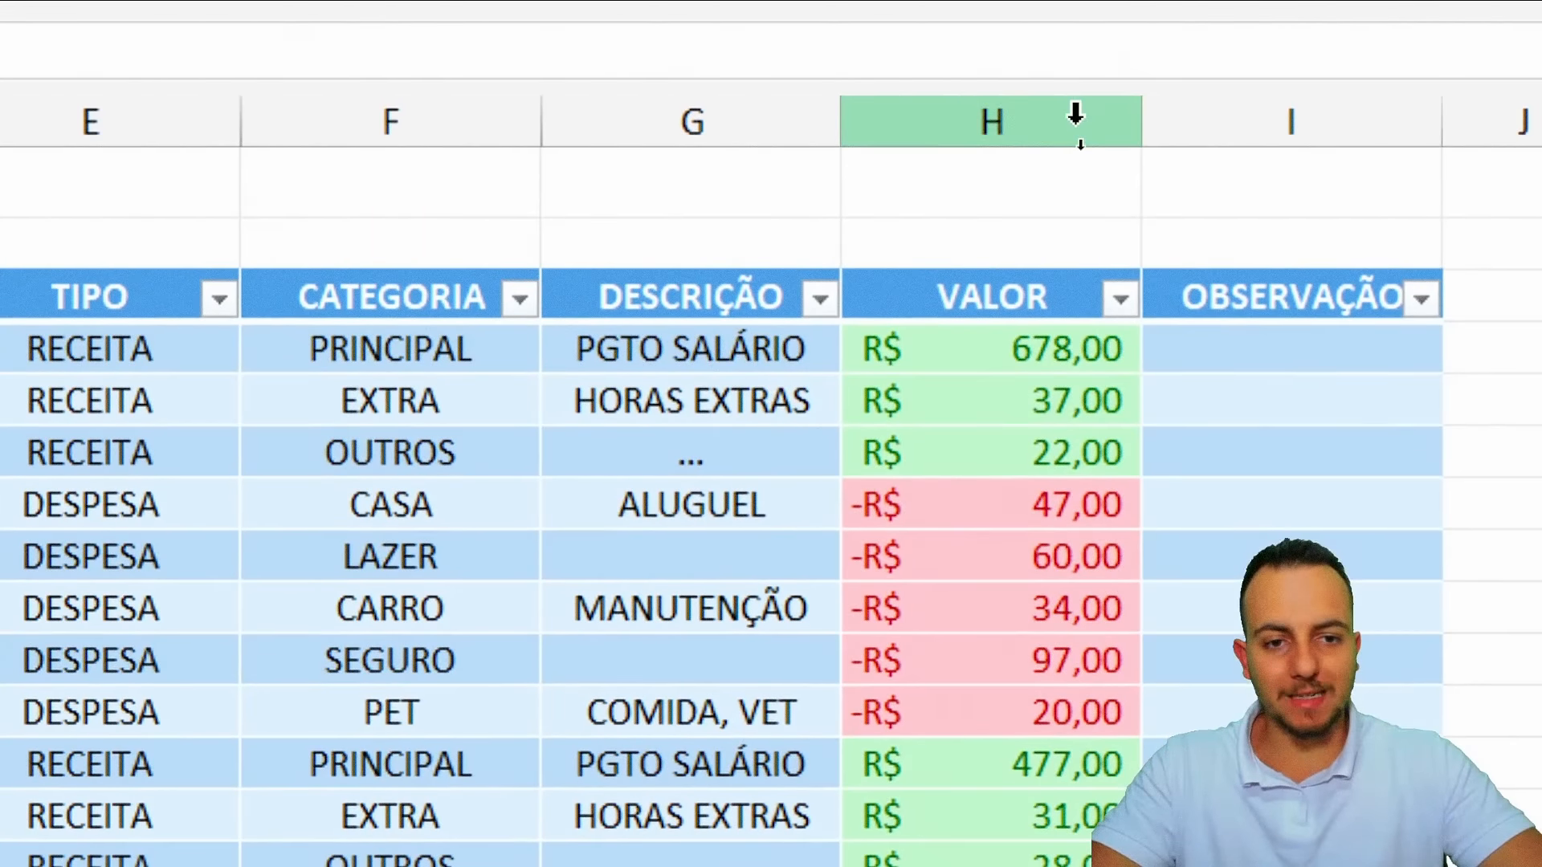
left_click(1074, 120)
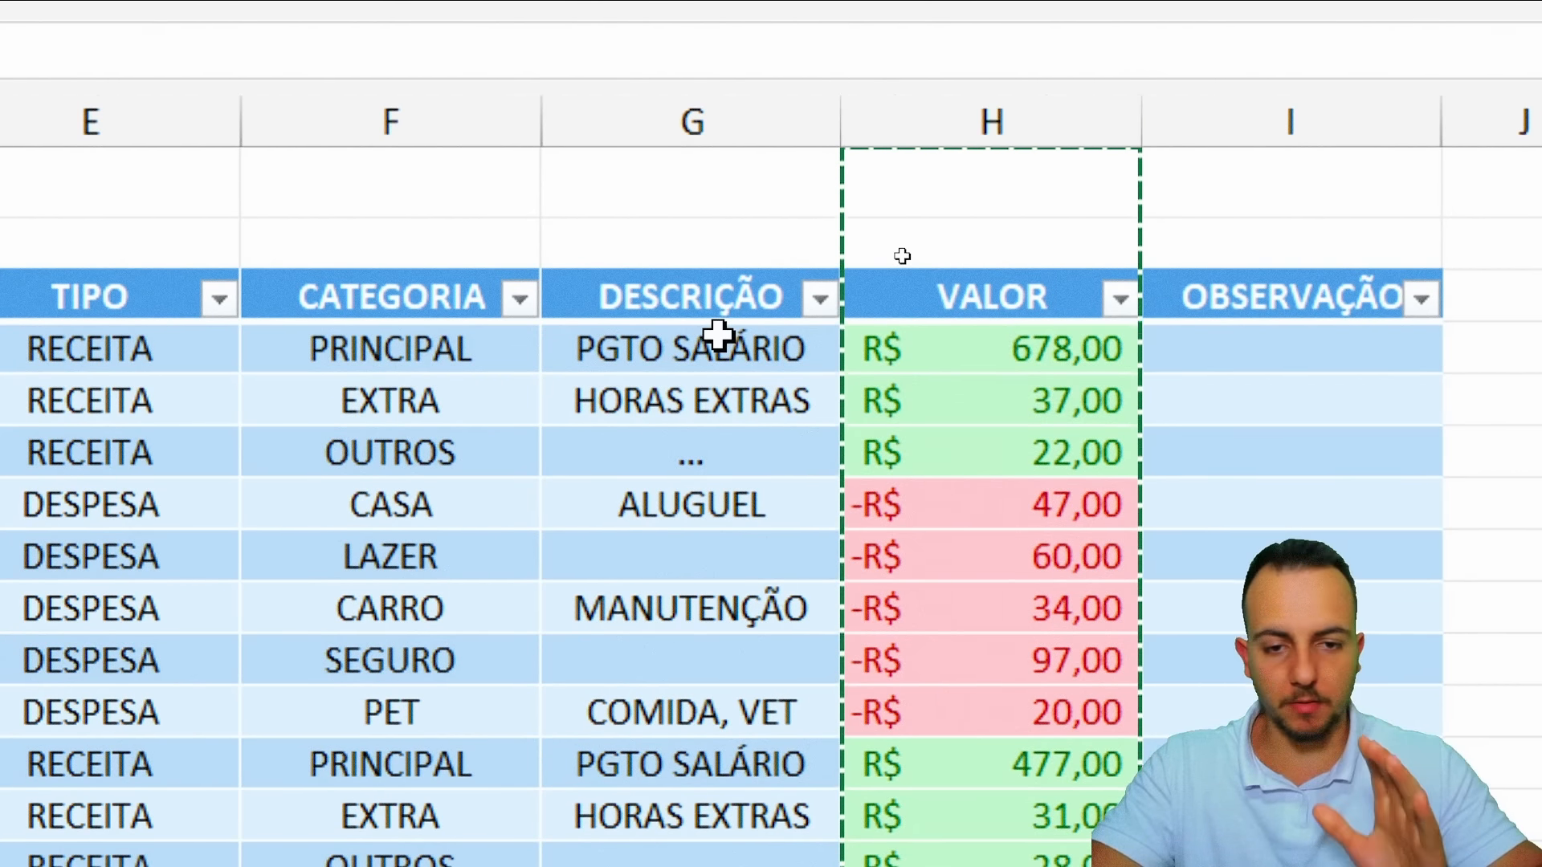
key("Escape")
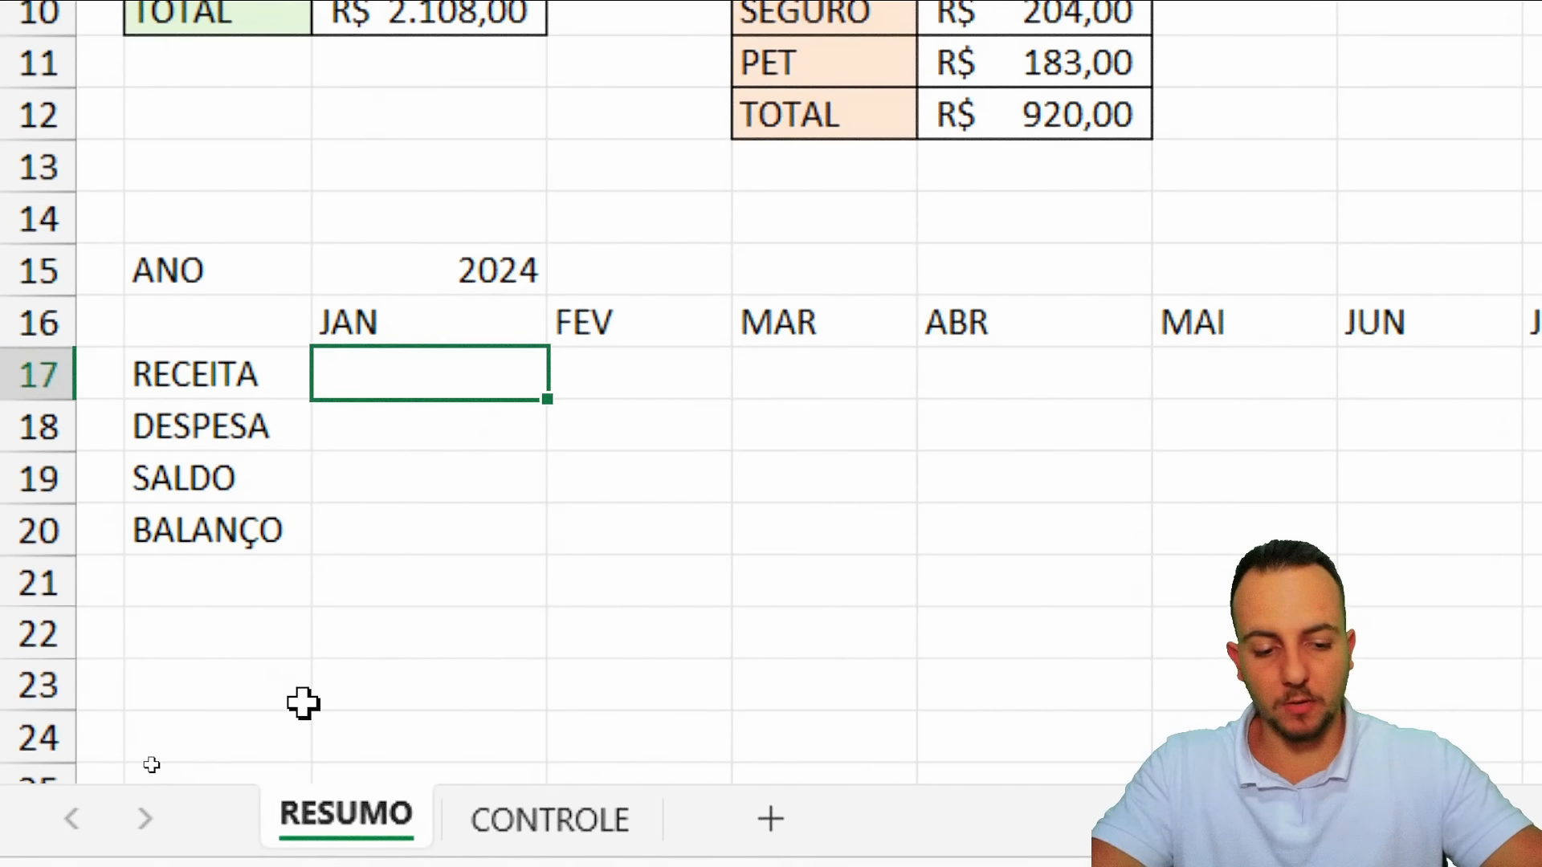
Start a SOMASES formula in the January RECEITA cell C17 with the absolute VALOR column CONTROLE!$H:$H as sum range
type("=SOMASES")
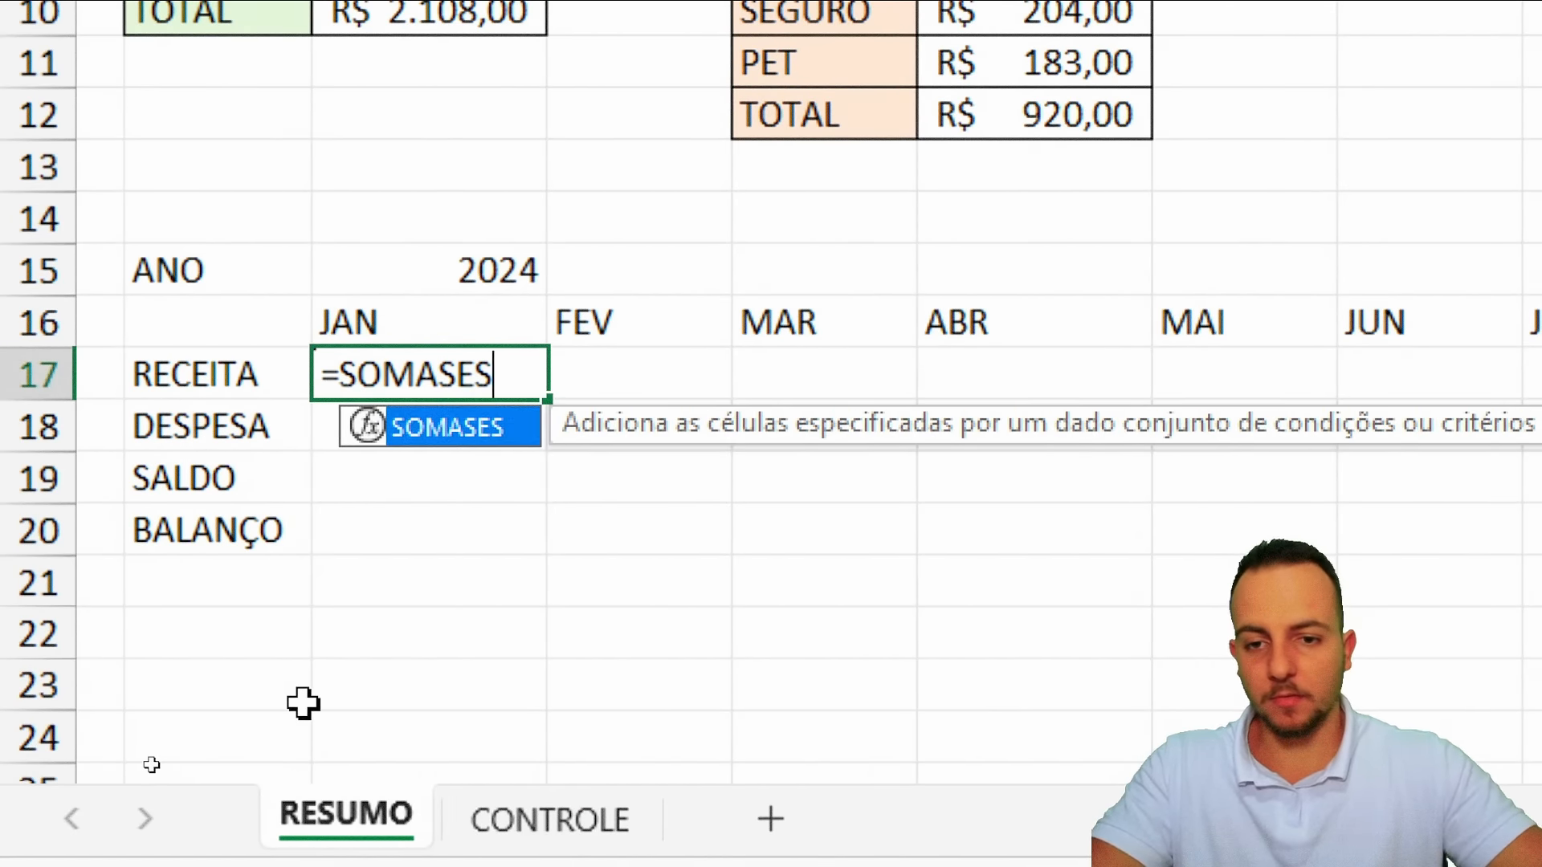
double_click(482, 431)
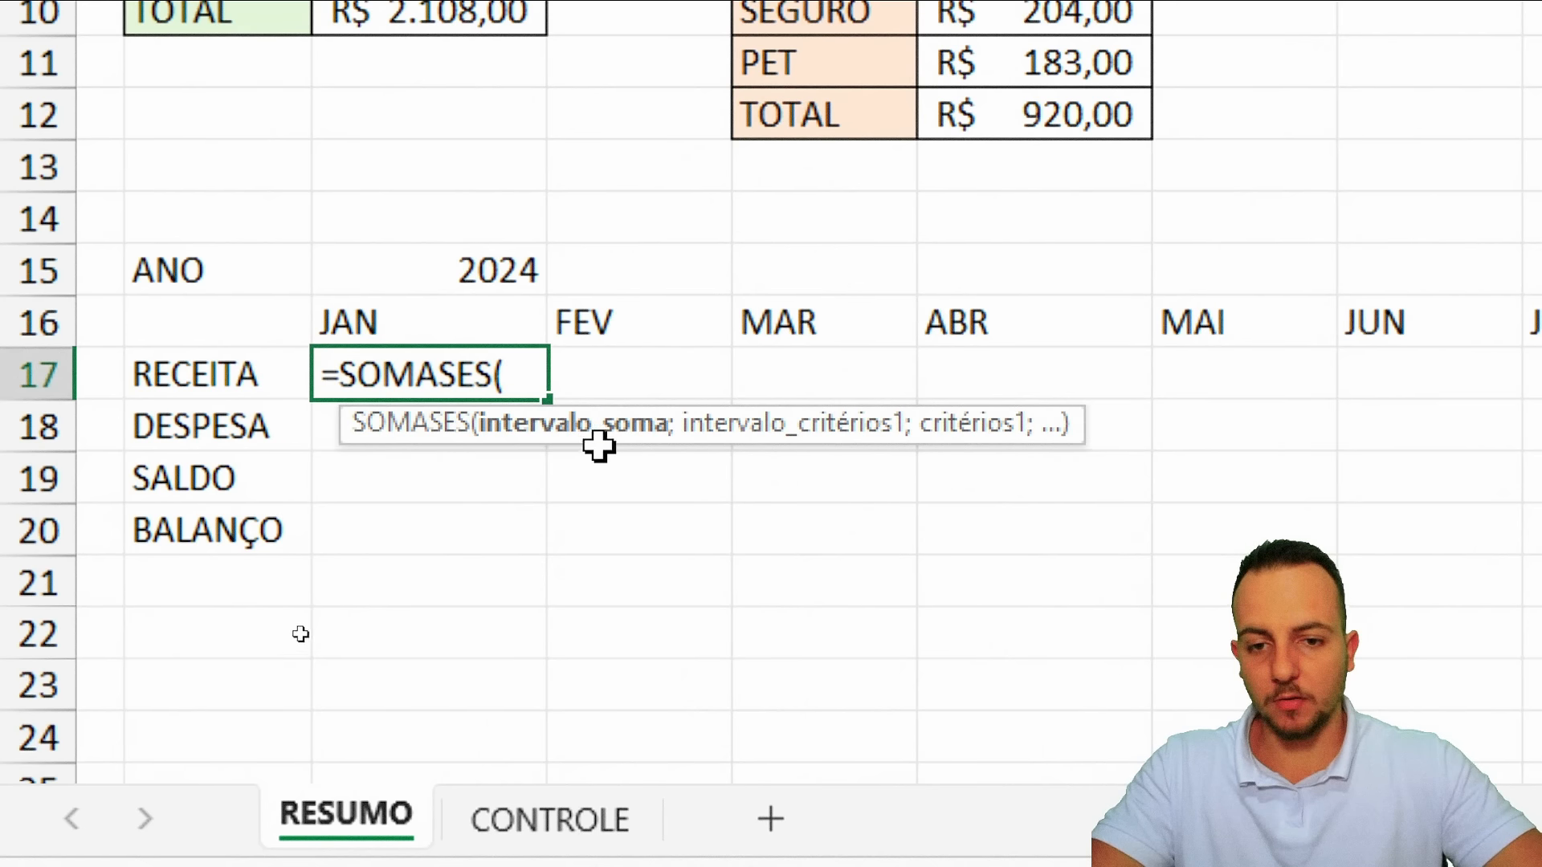
left_click(526, 779)
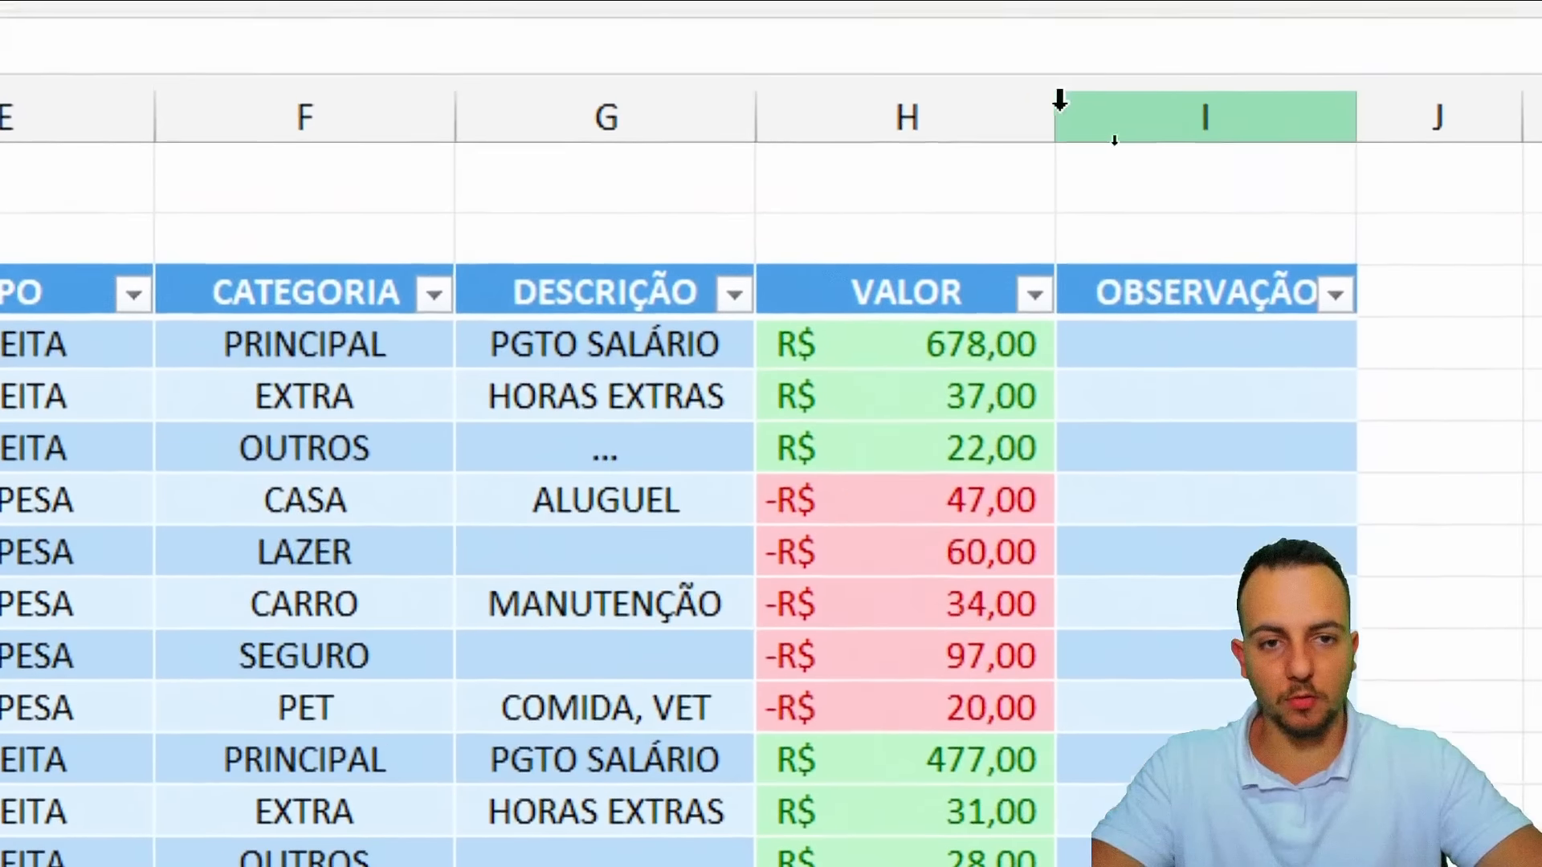
left_click(1040, 113)
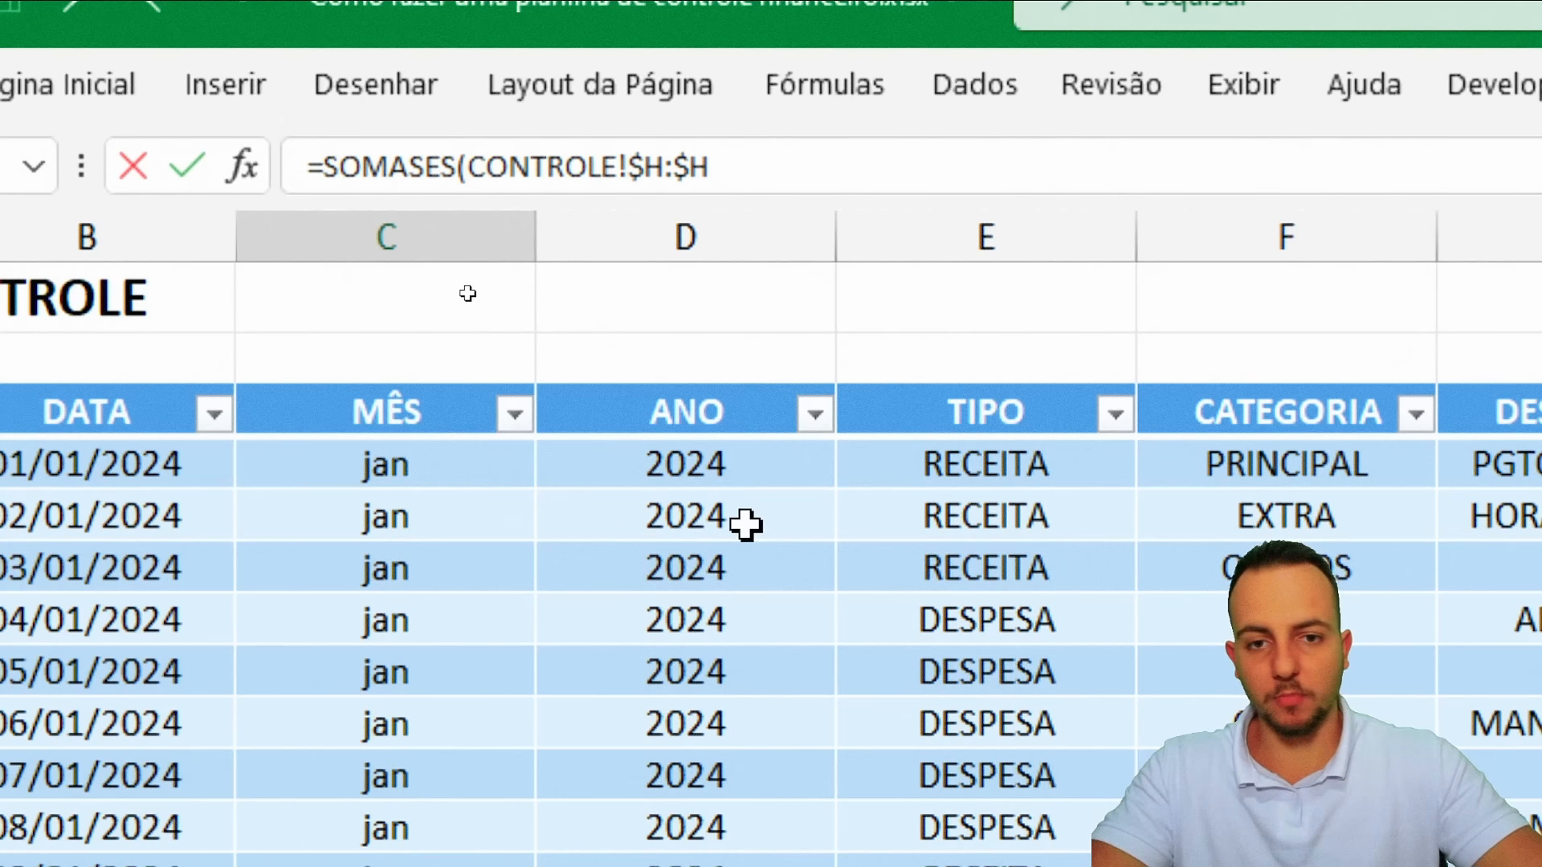
left_click(806, 166)
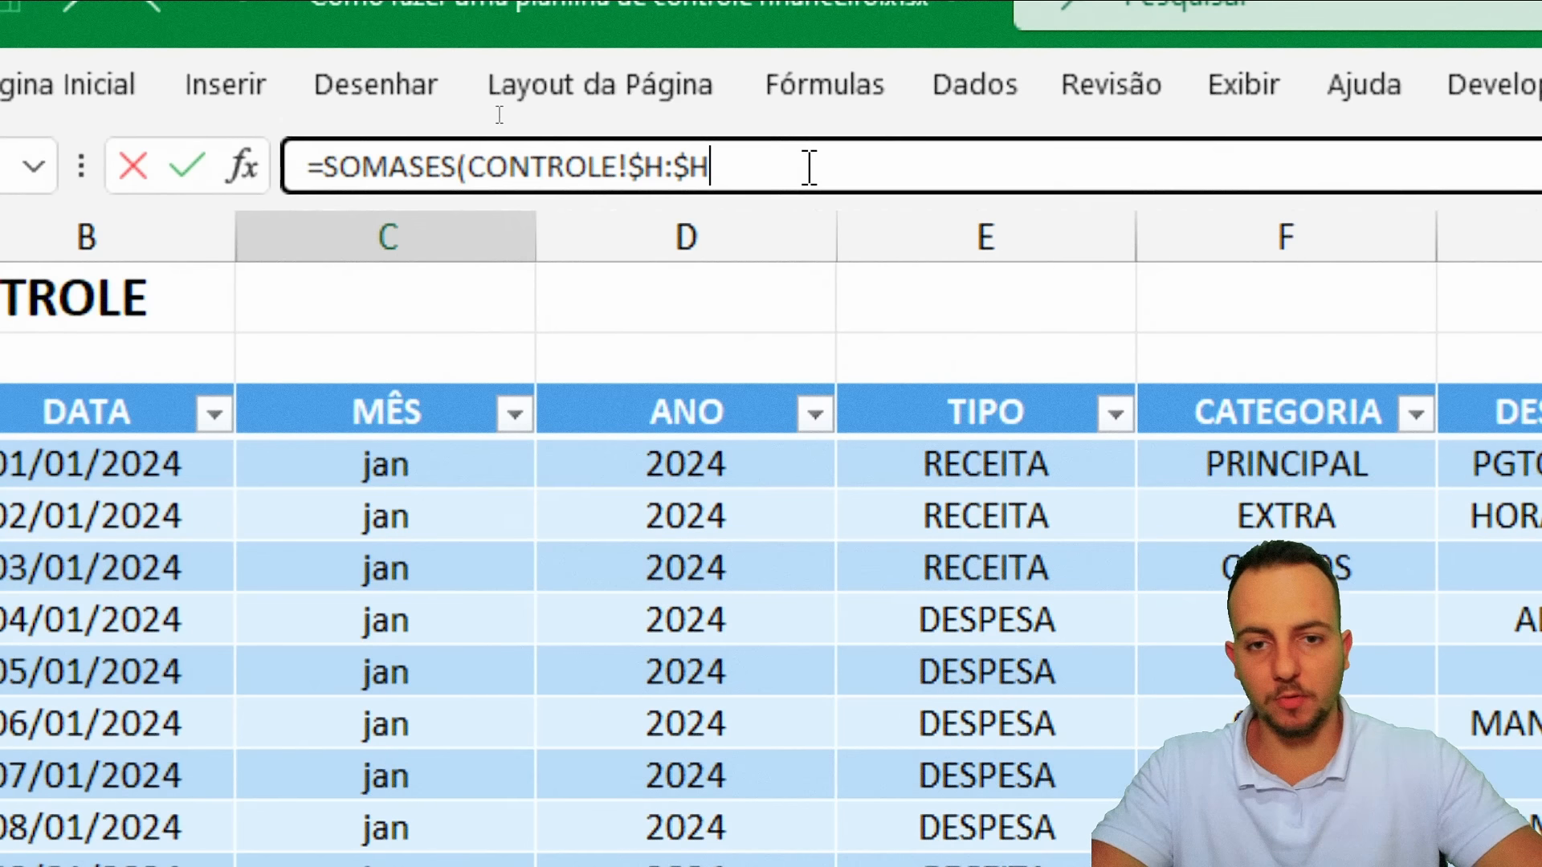
type(";")
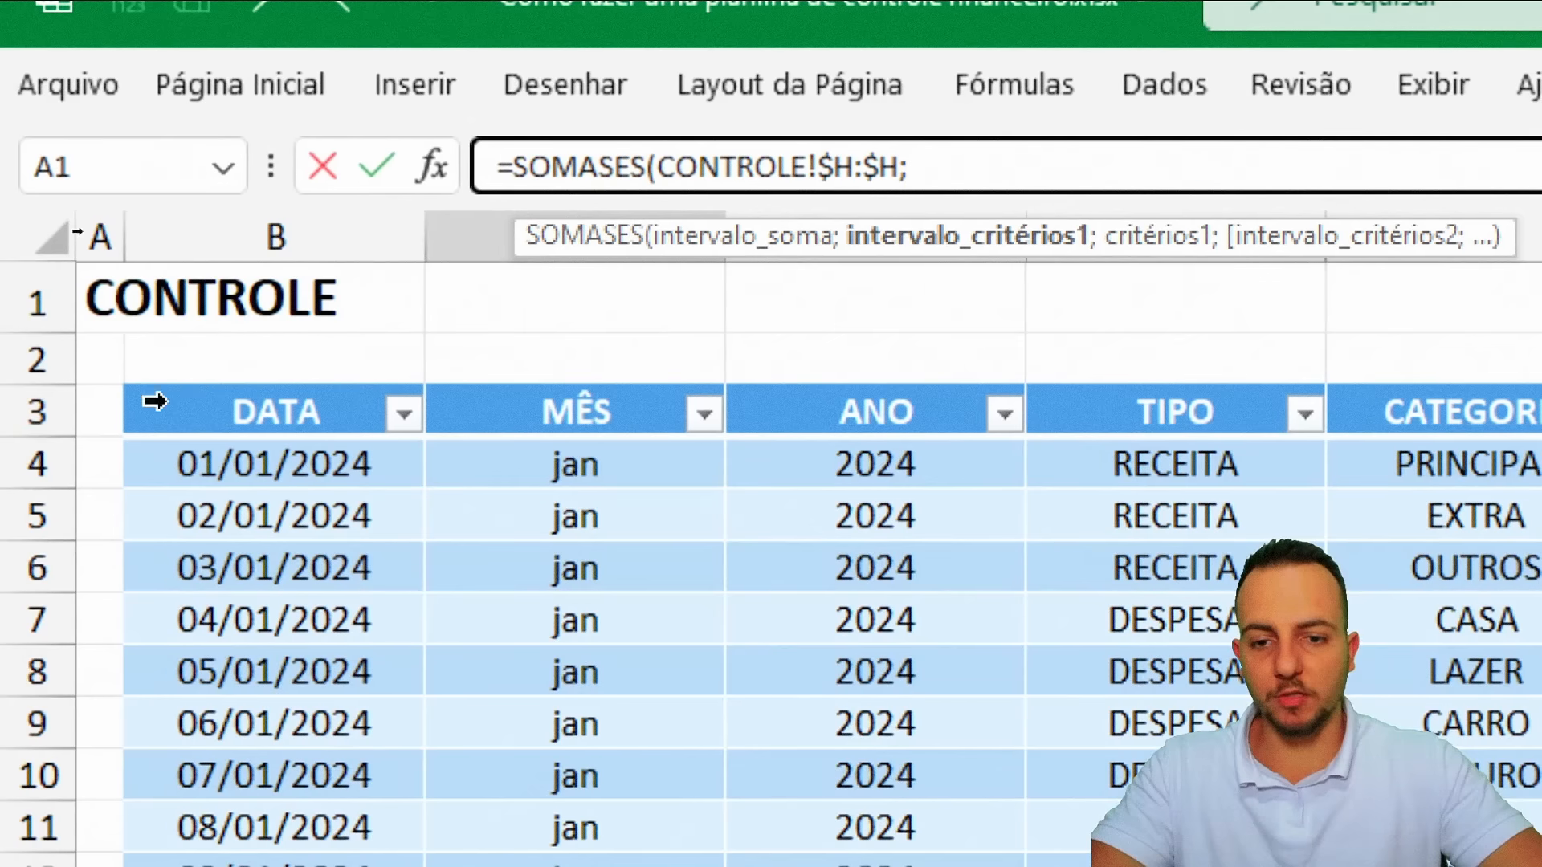
Add the month criterion to the C17 formula: range CONTROLE!$C:$C matched with the JAN header as RESUMO!C$16
left_click(452, 233)
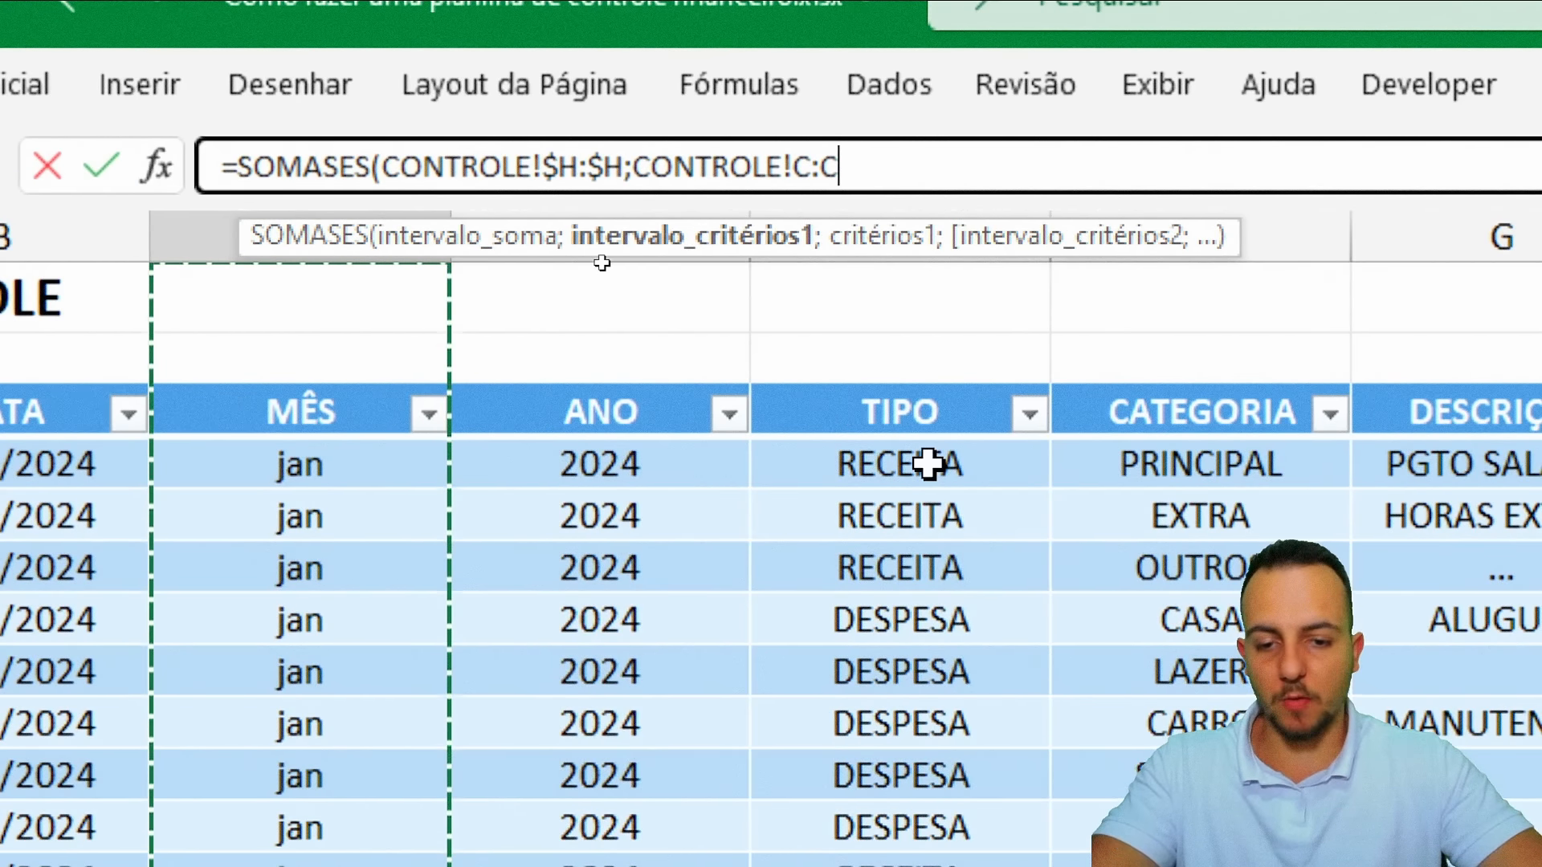
key("F4")
type(";")
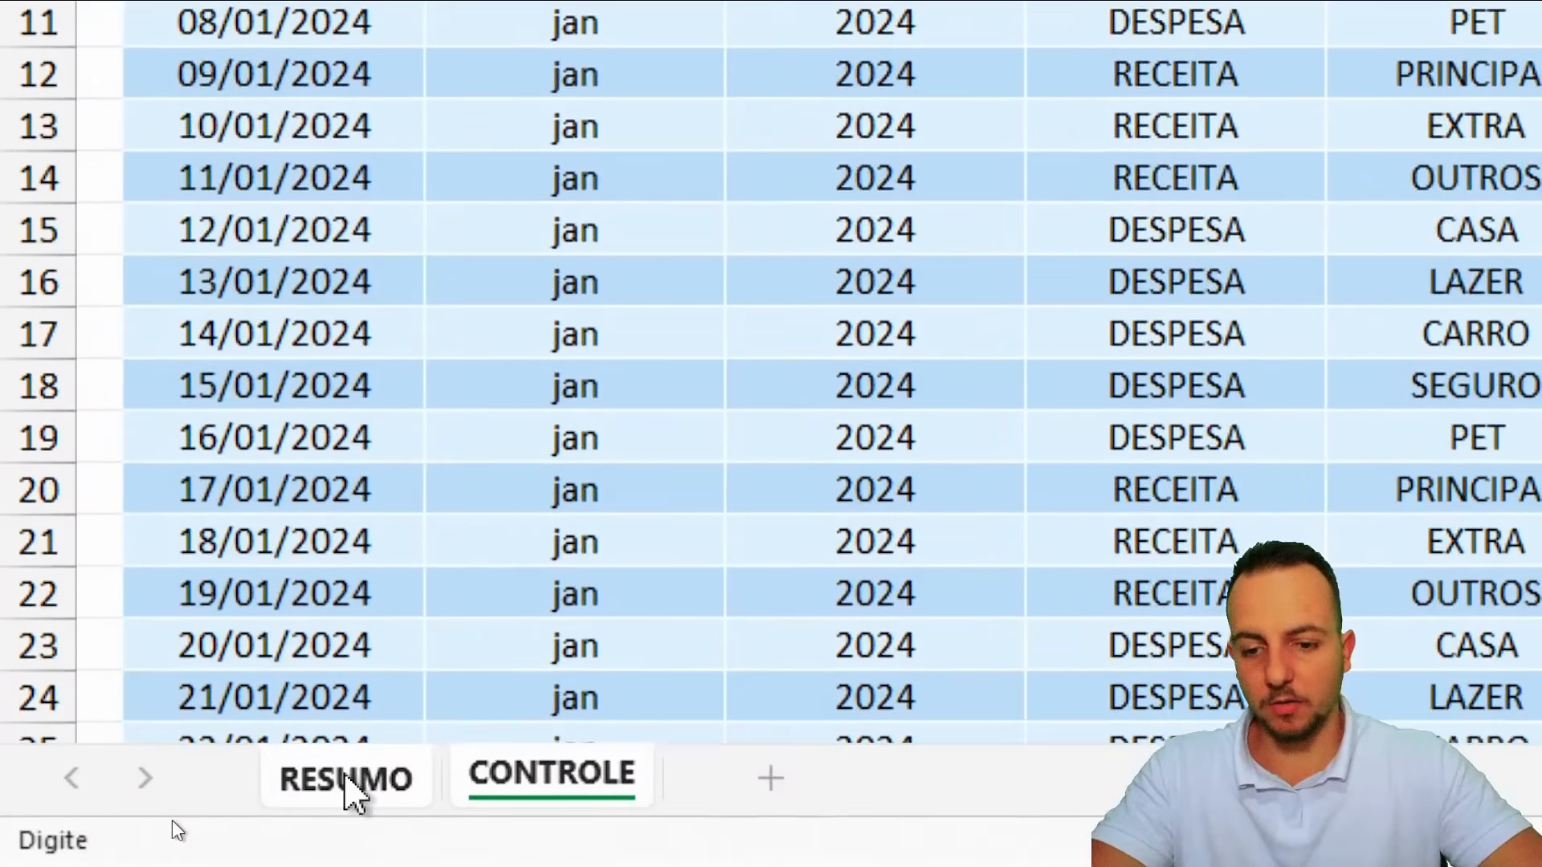
left_click(348, 791)
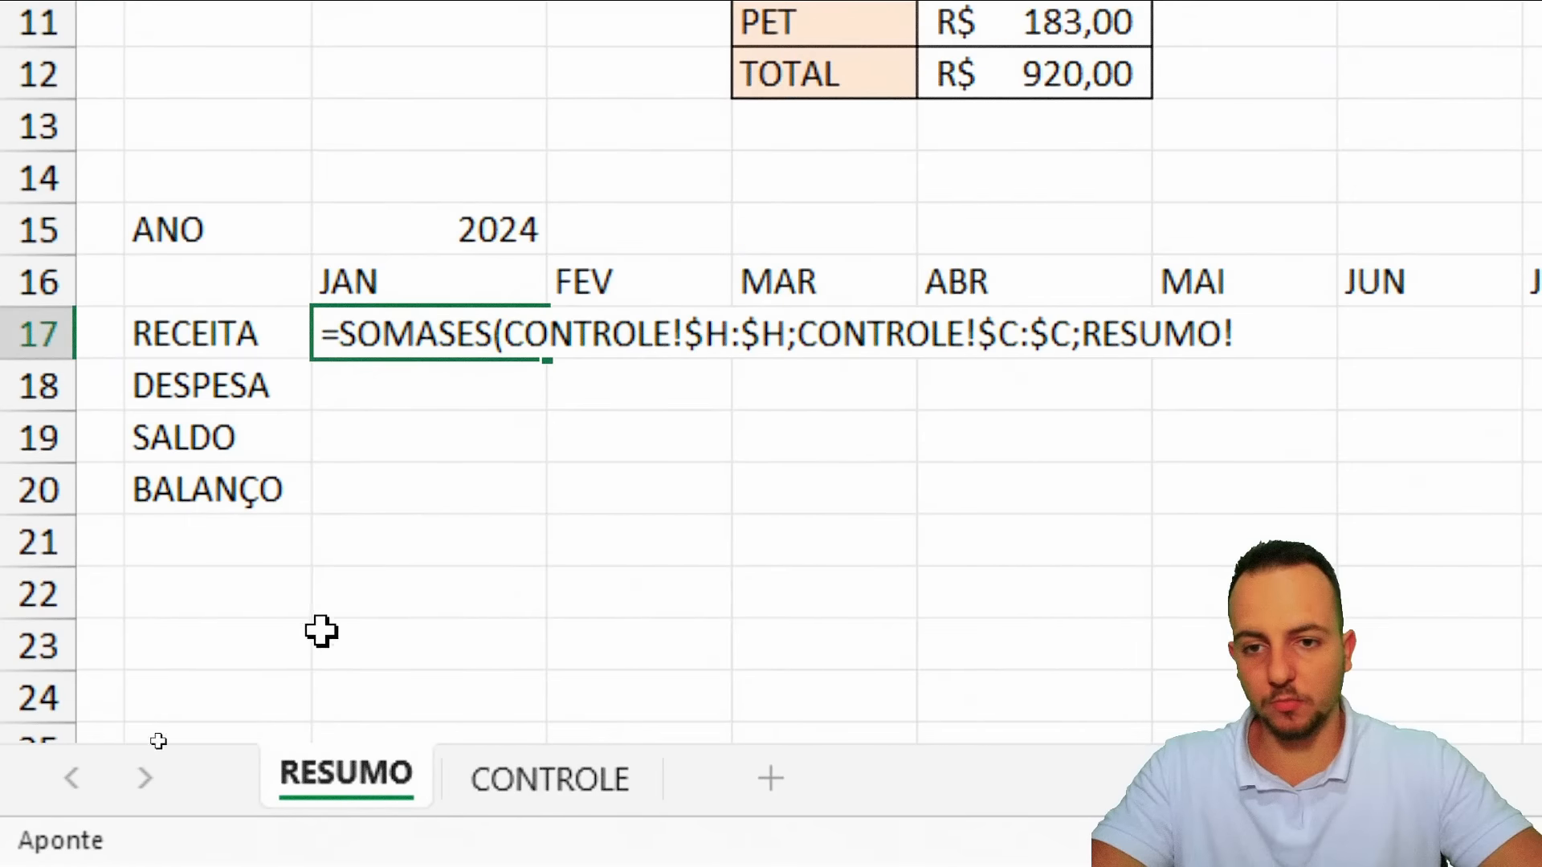
left_click(363, 286)
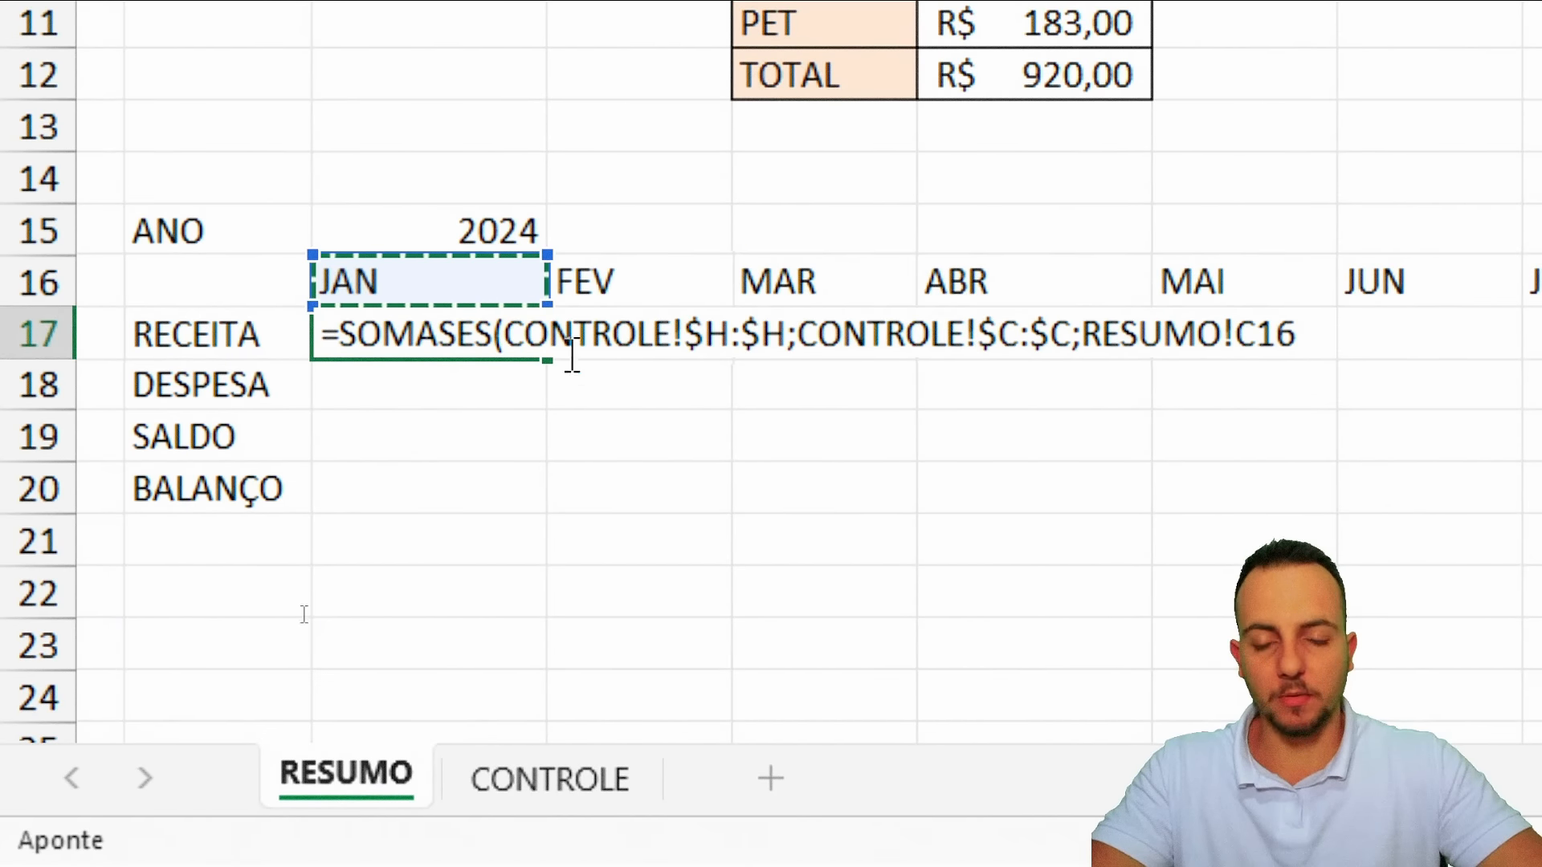
key("F4")
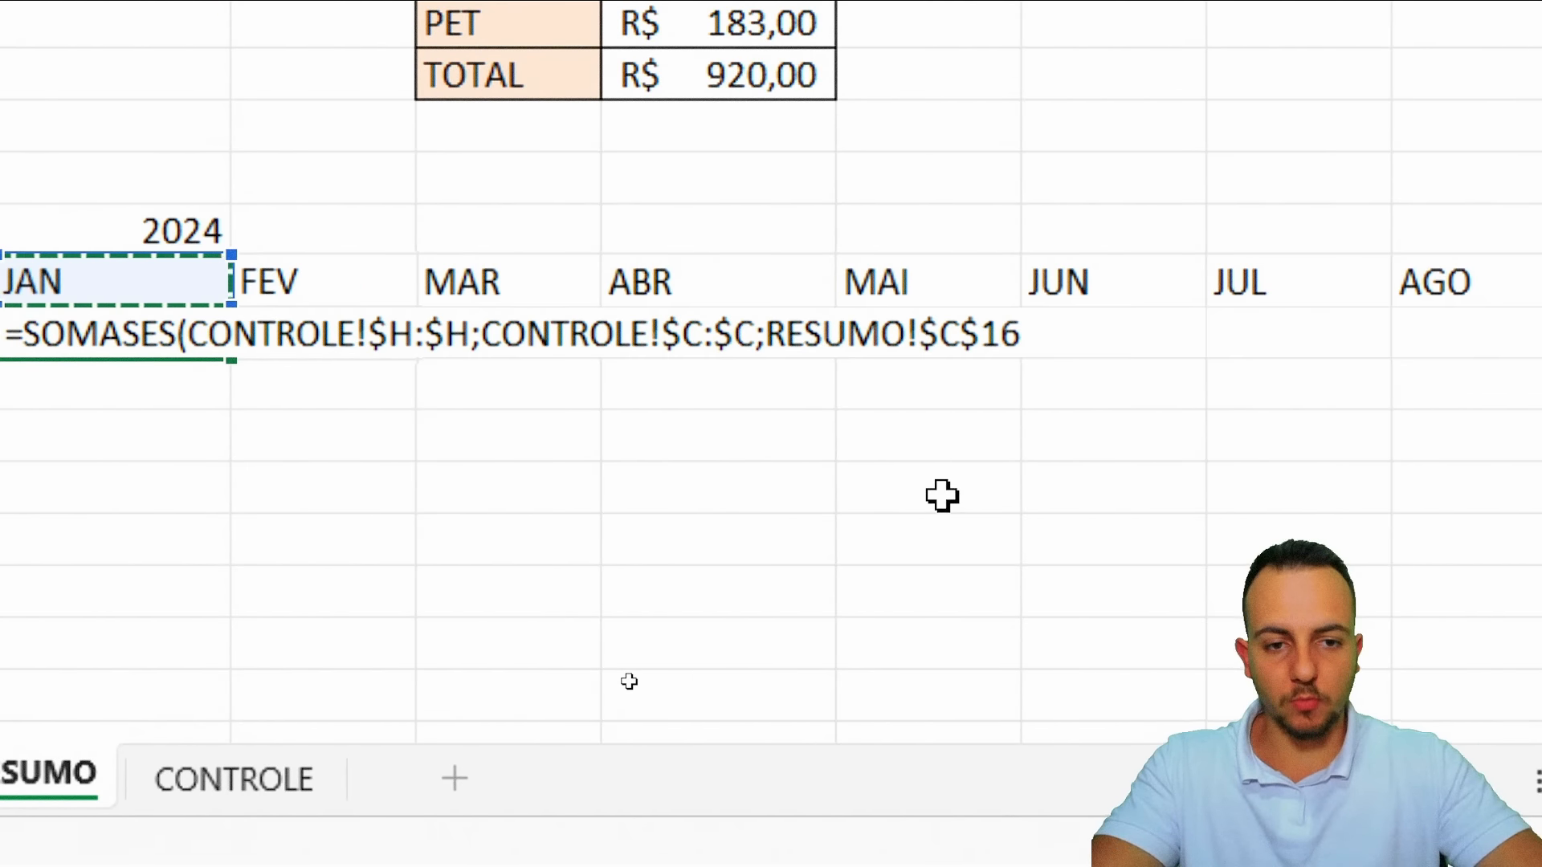
key("F4")
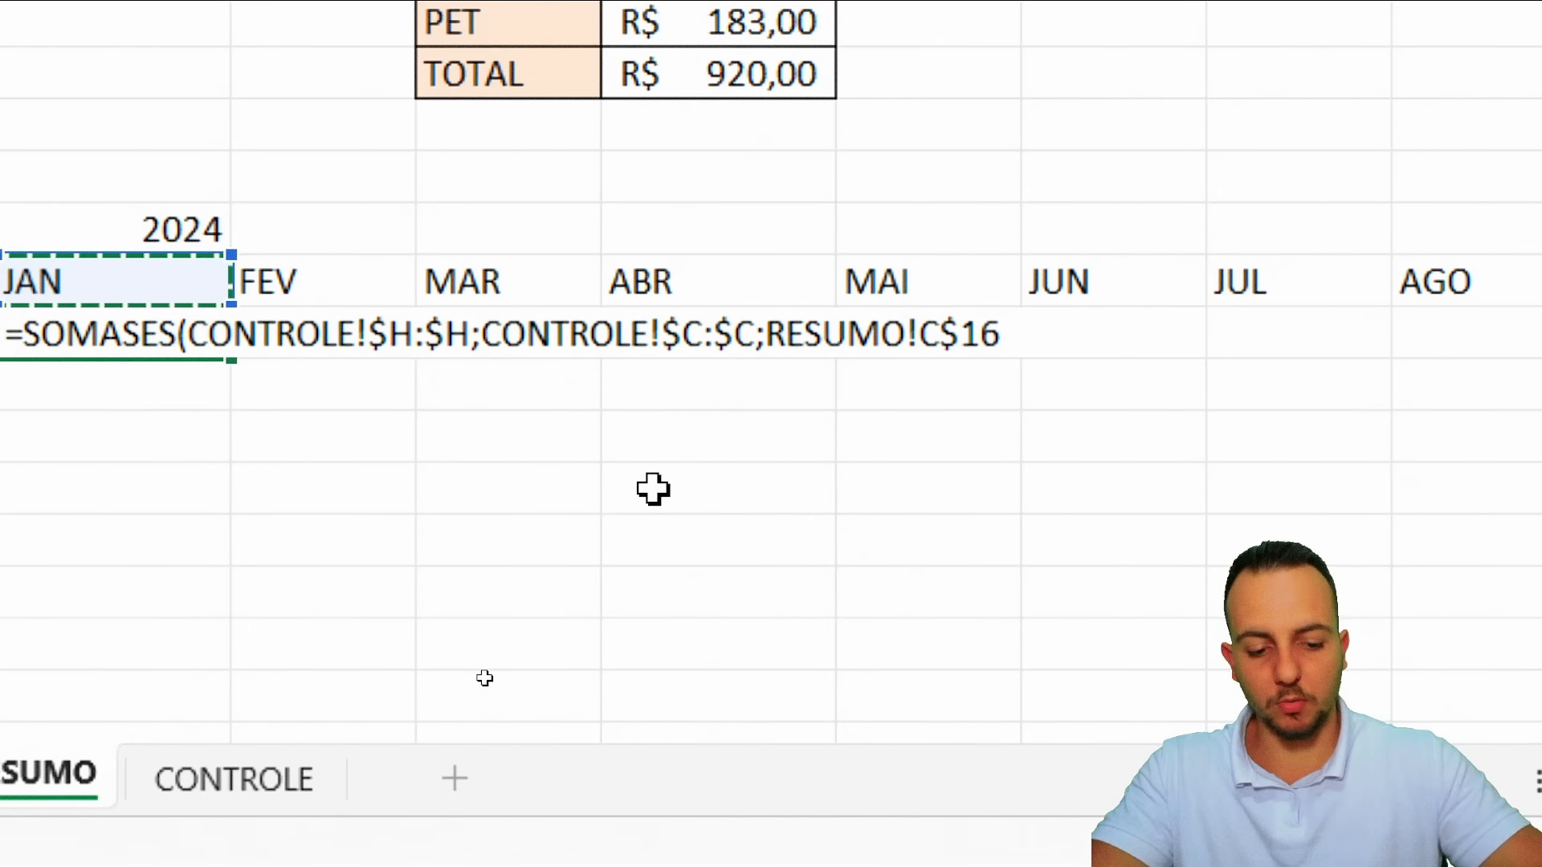
type(";")
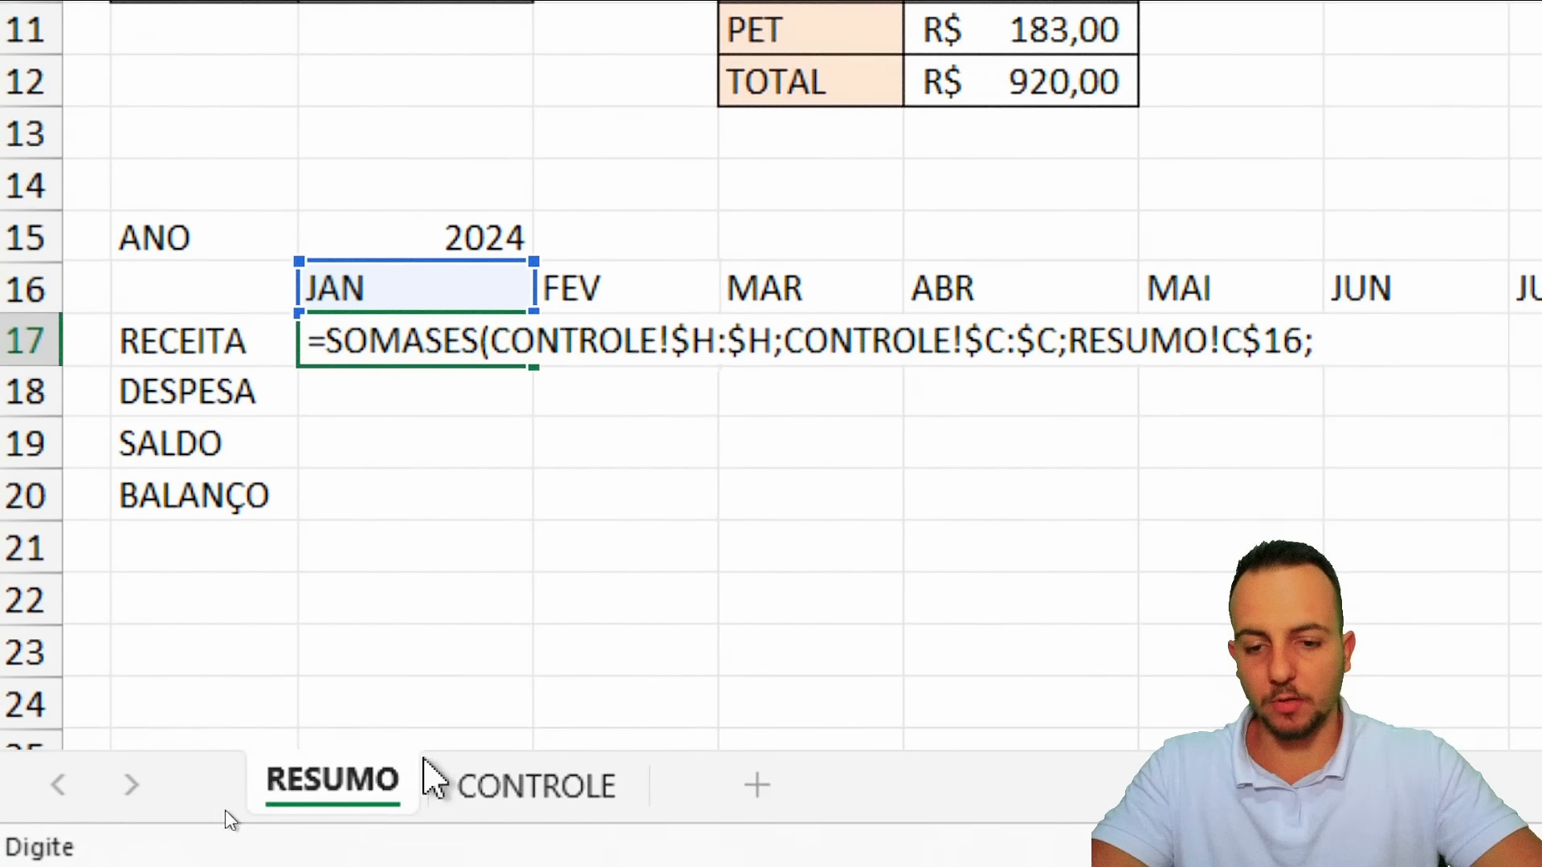
Add the year criterion to the formula: range CONTROLE!$D:$D matched with the ANO value as RESUMO!C$15
left_click(498, 783)
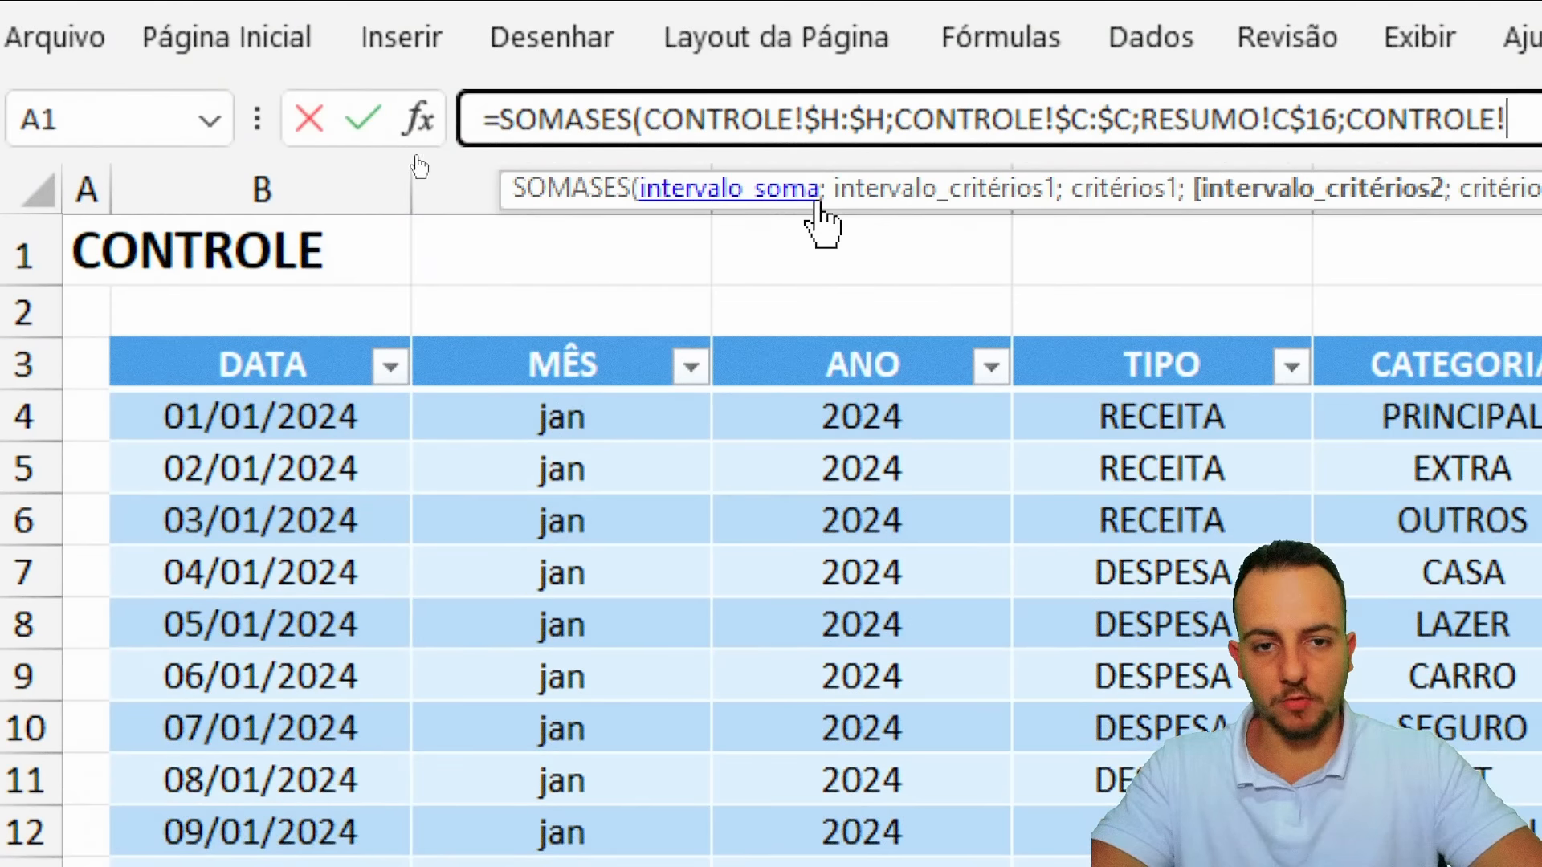
left_click_drag(827, 200, 877, 311)
left_click(871, 186)
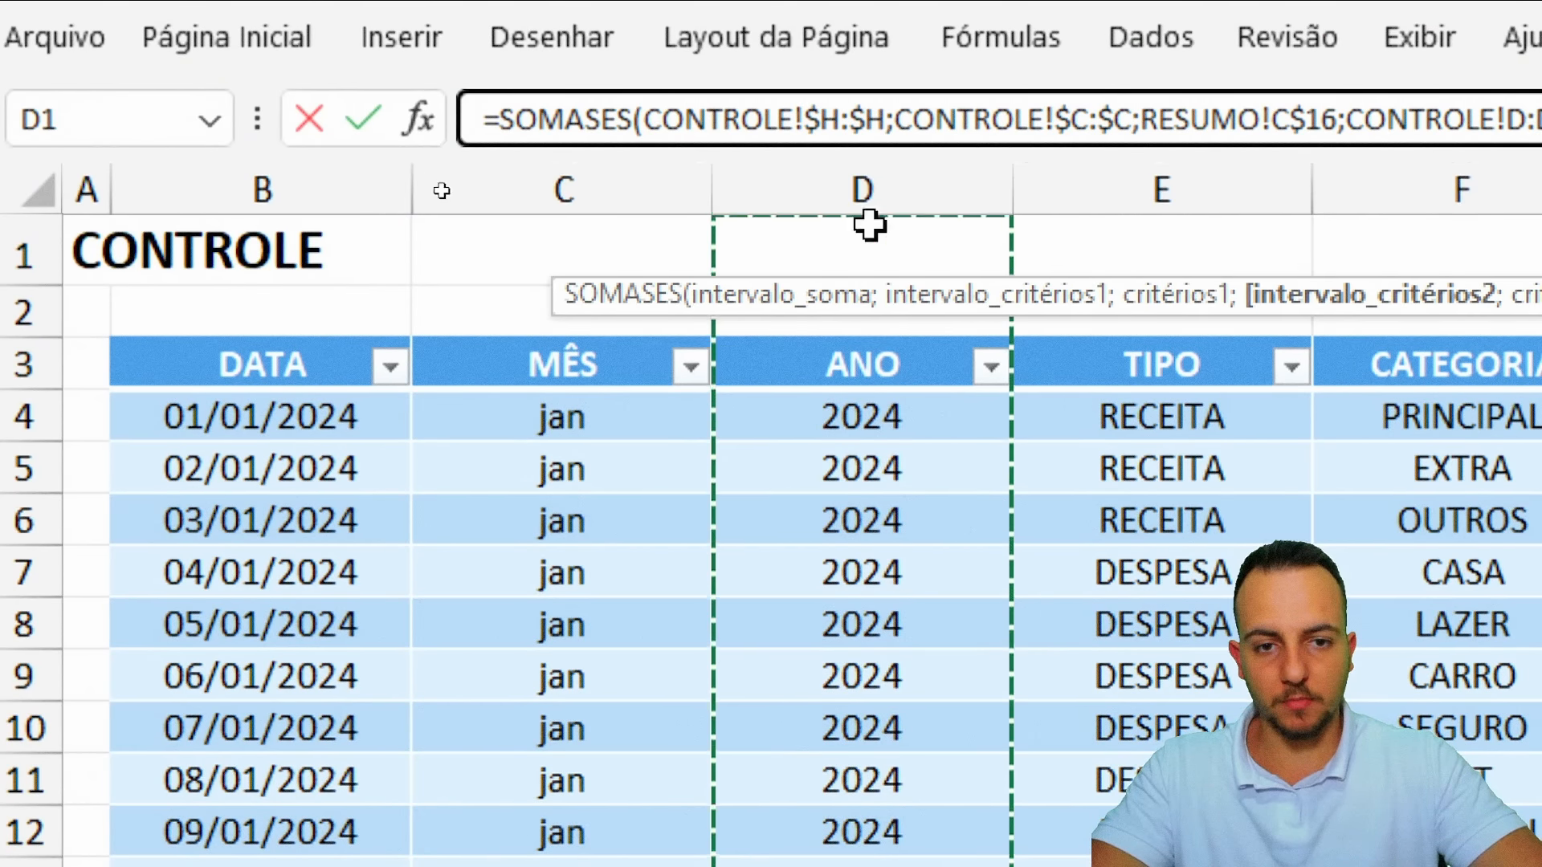
key("F4")
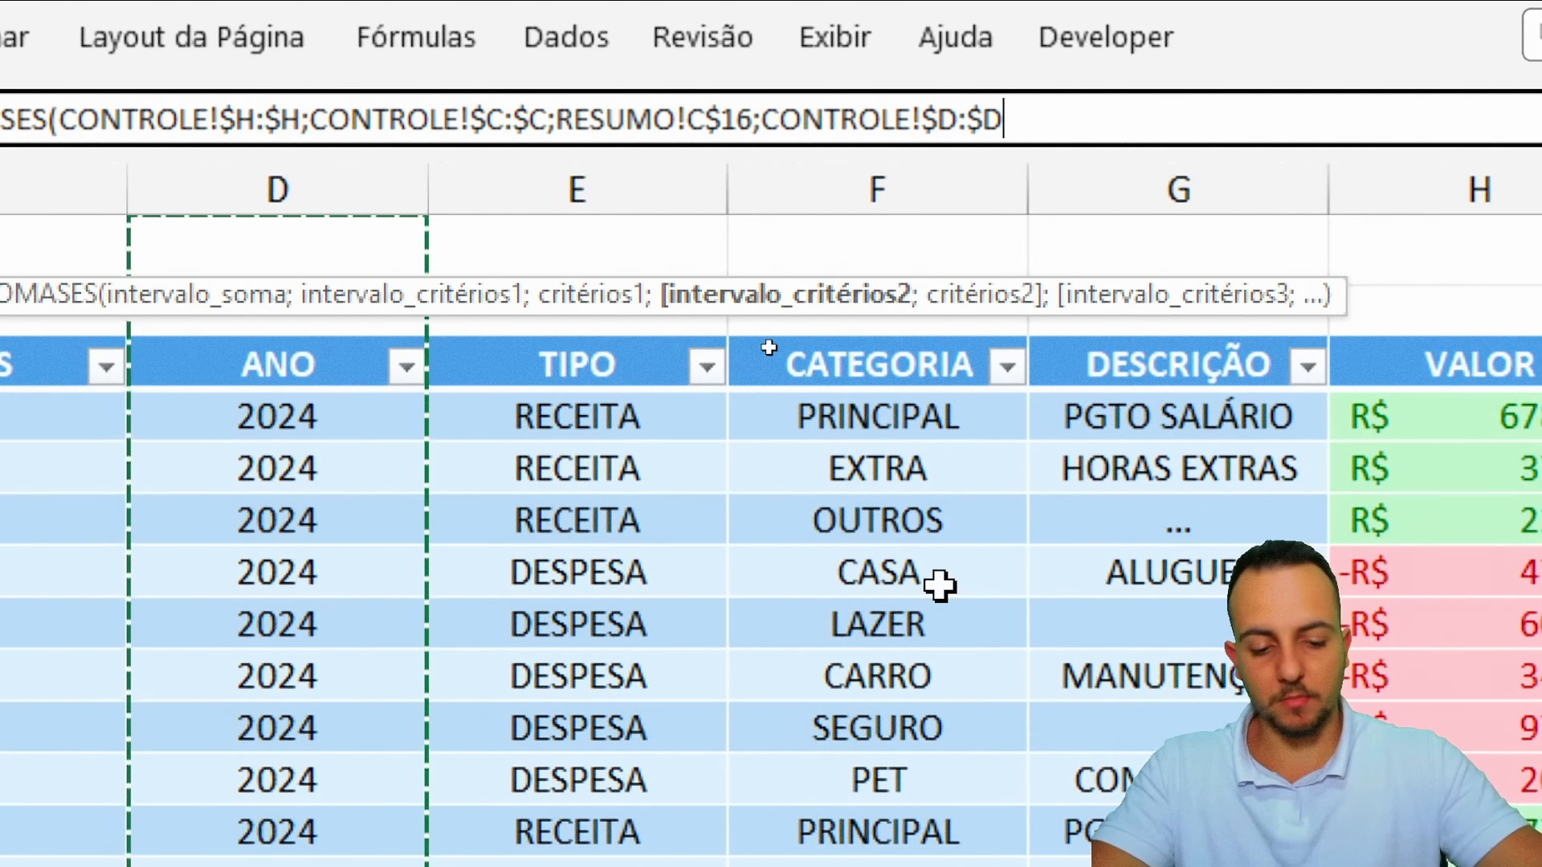
type(";")
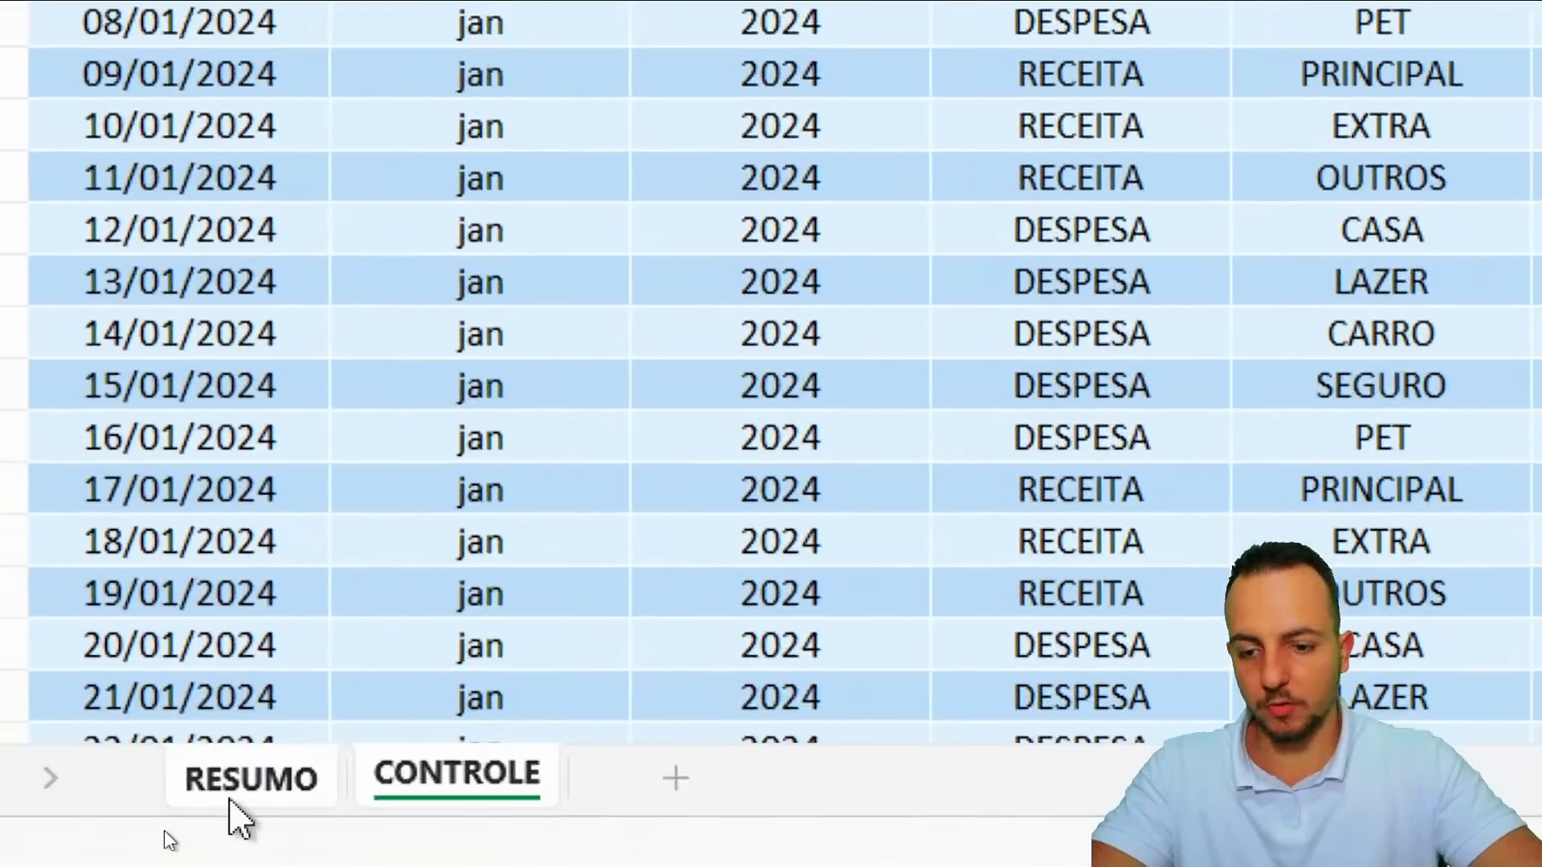
left_click(241, 794)
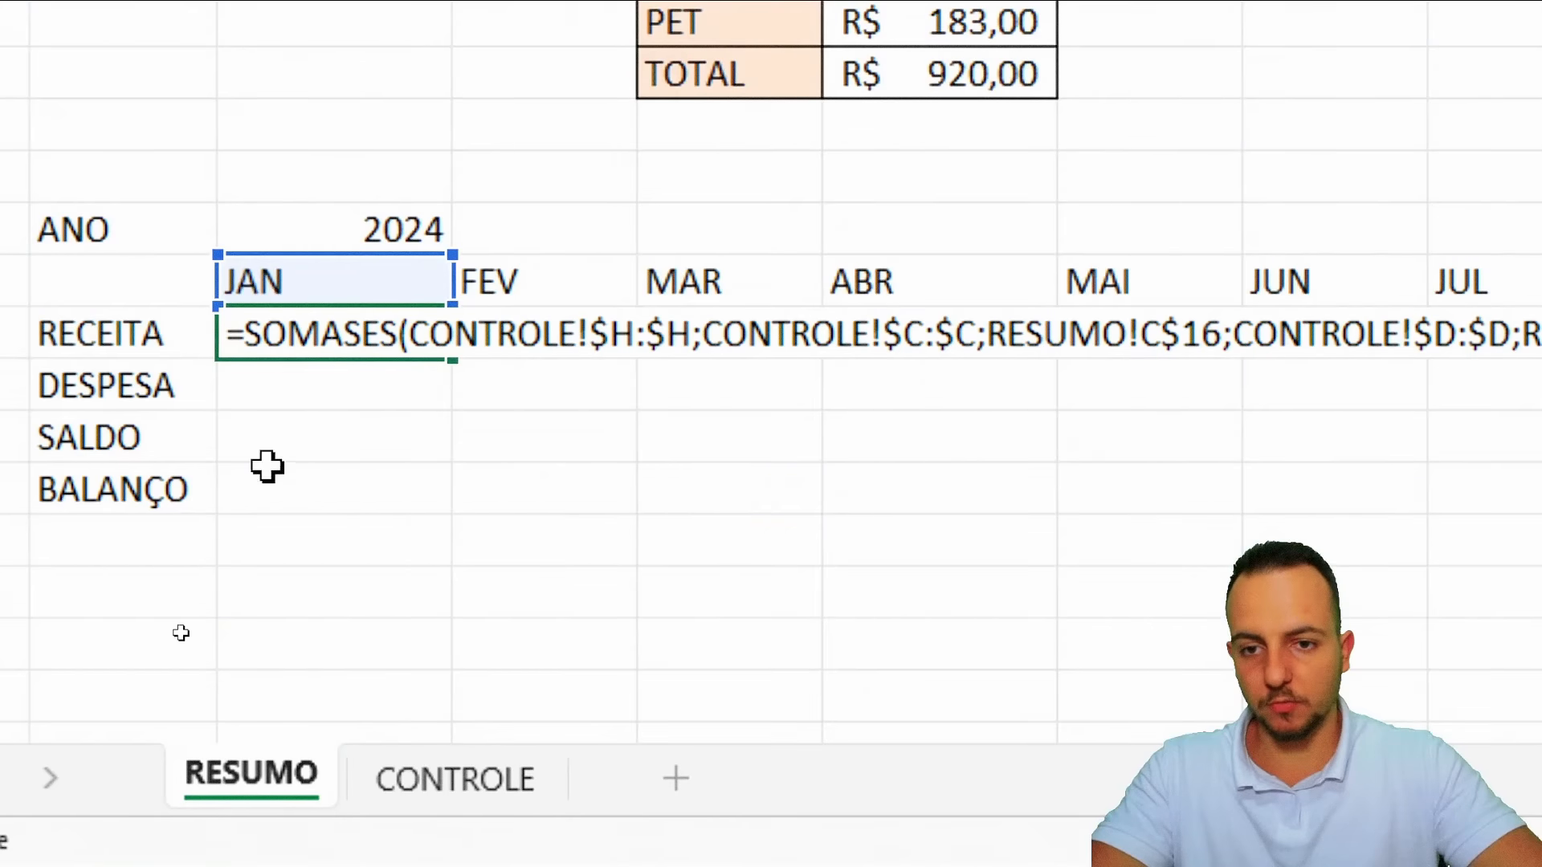
left_click(307, 218)
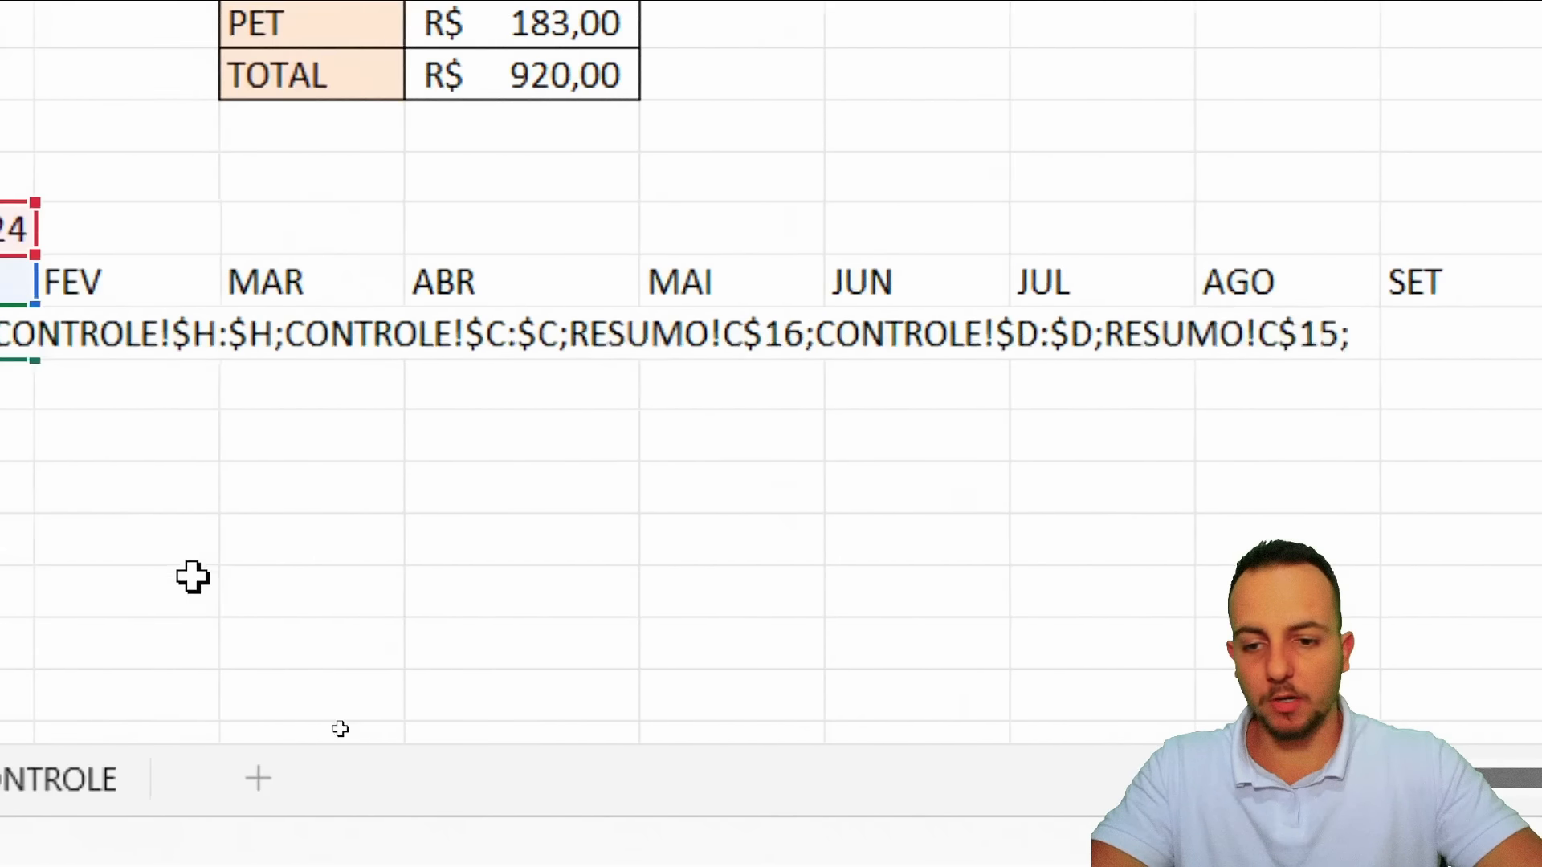
Add the type criterion CONTROLE!$E:$E matched with the RECEITA label as RESUMO!$B17, and complete the SOMASES formula
left_click(489, 791)
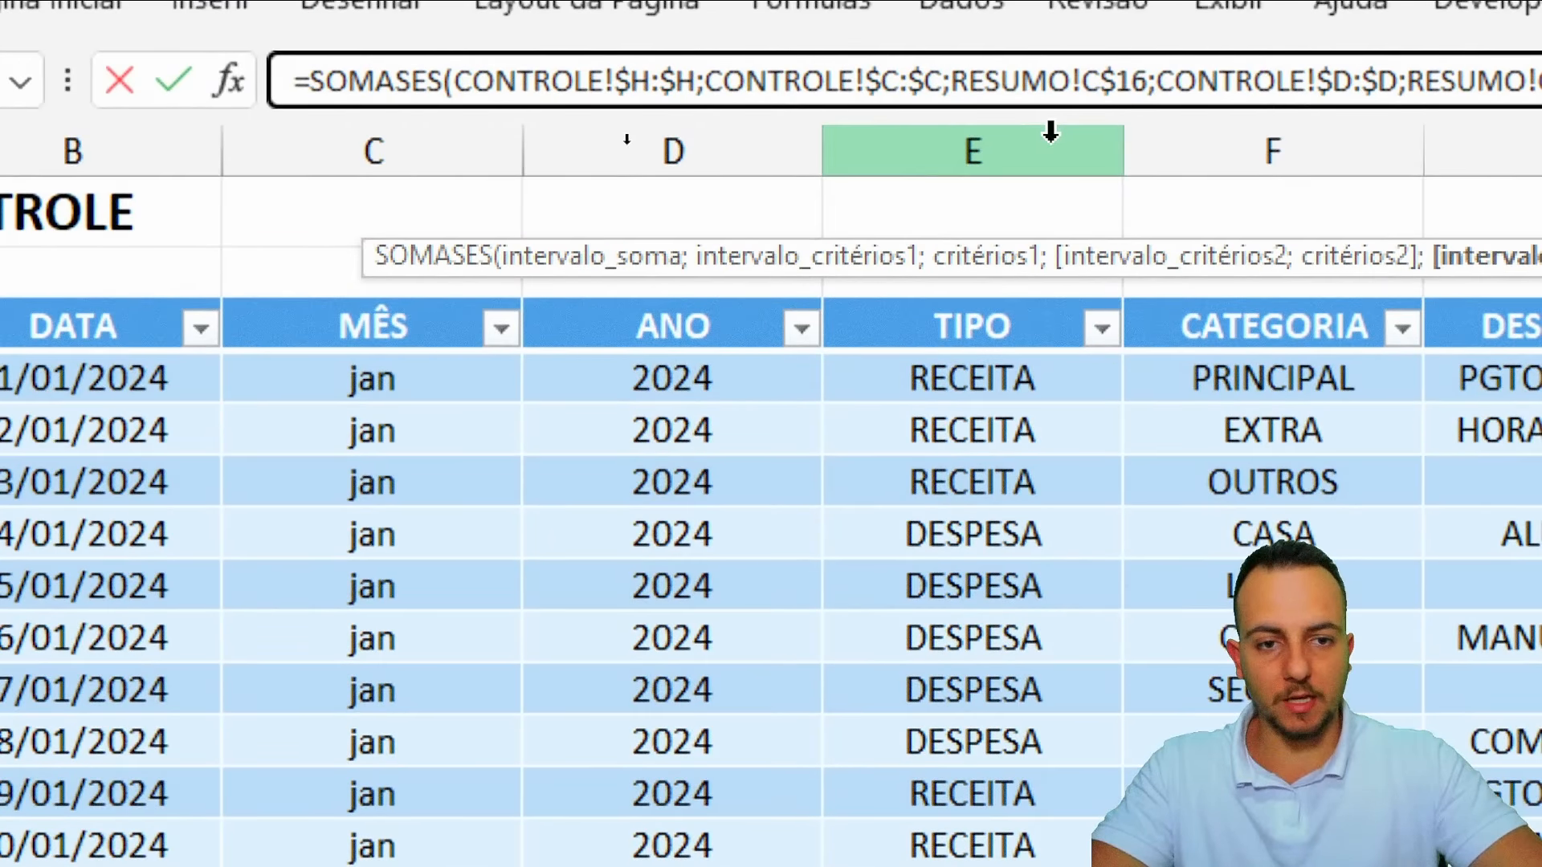
left_click(1050, 131)
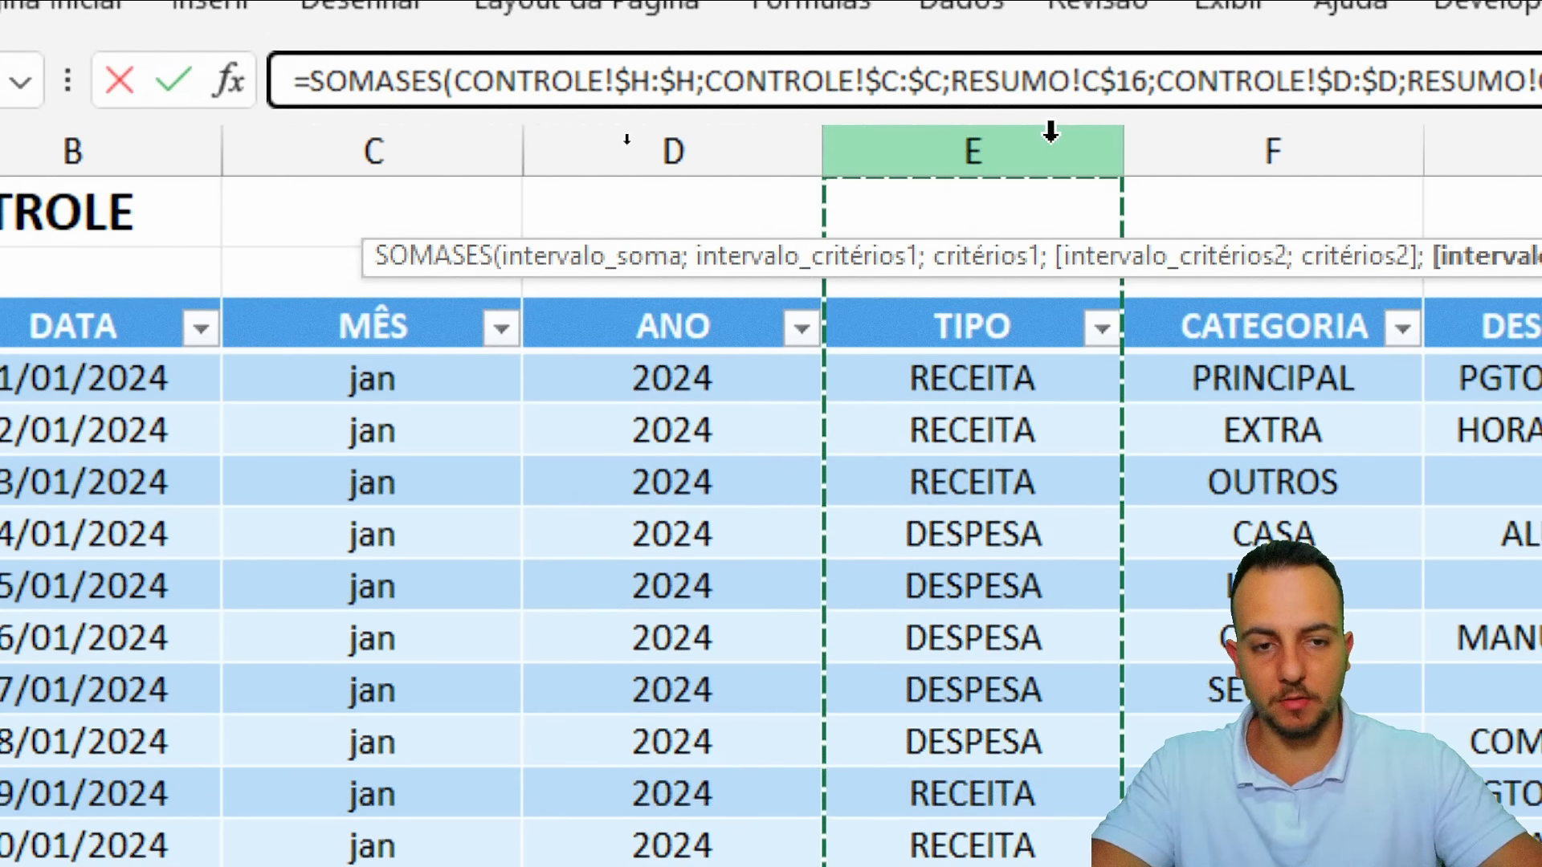
type(";")
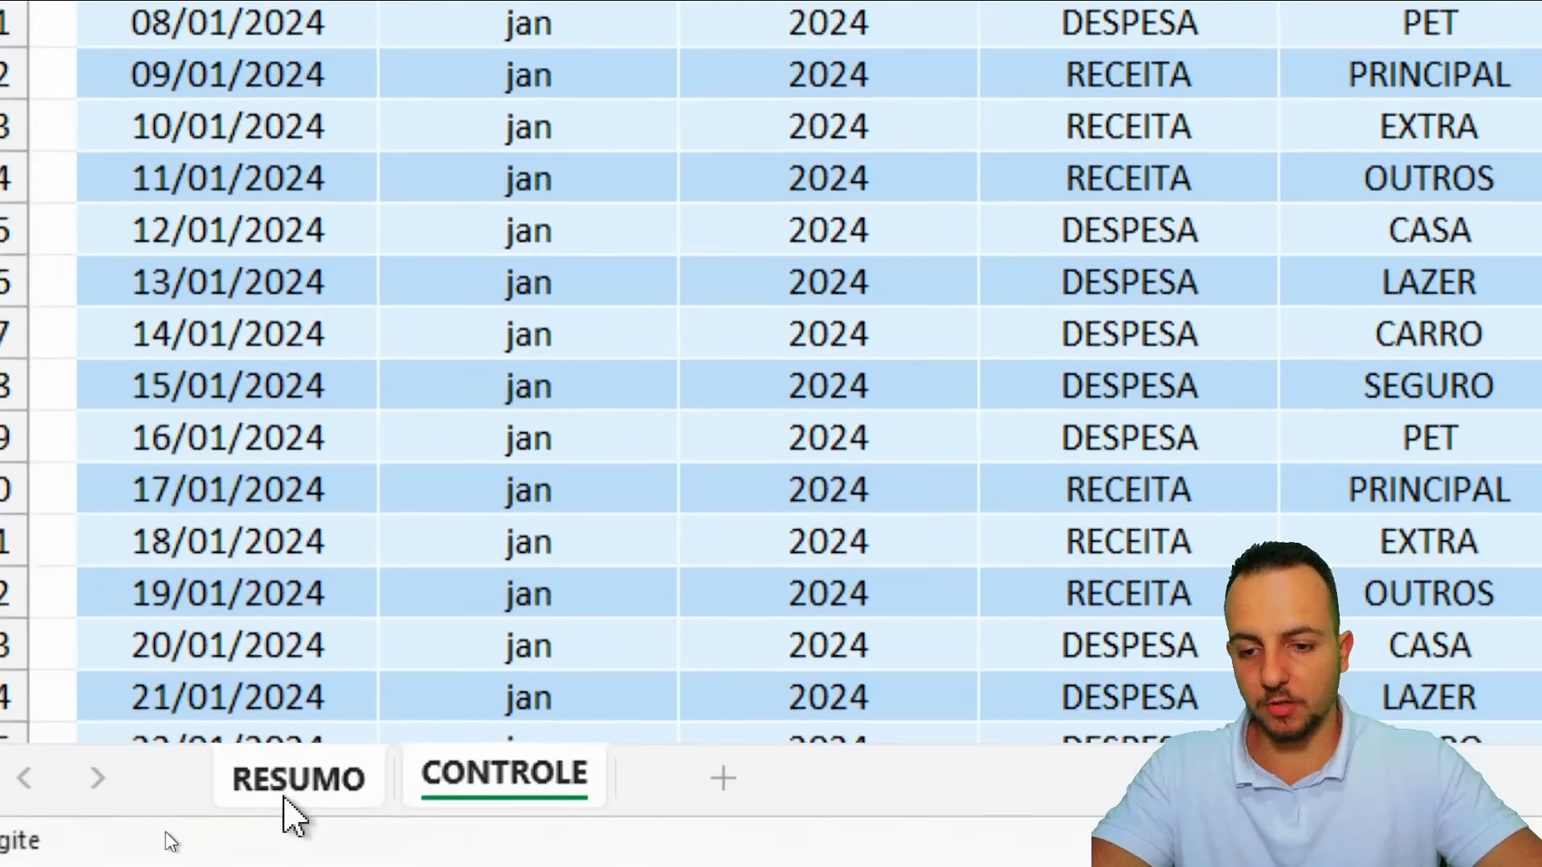
left_click(292, 795)
left_click(211, 338)
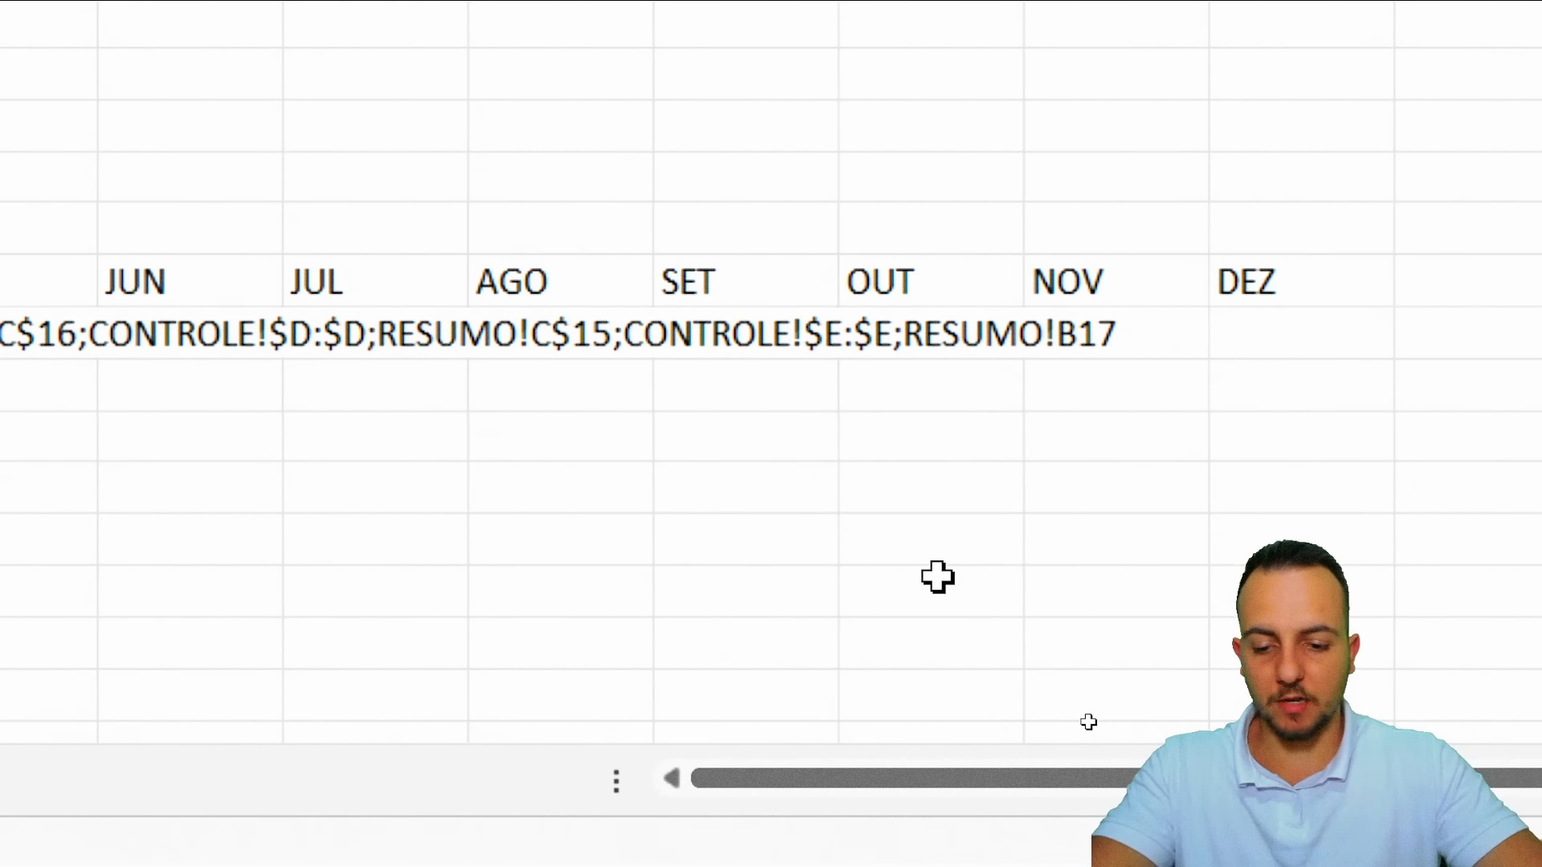
key("F4")
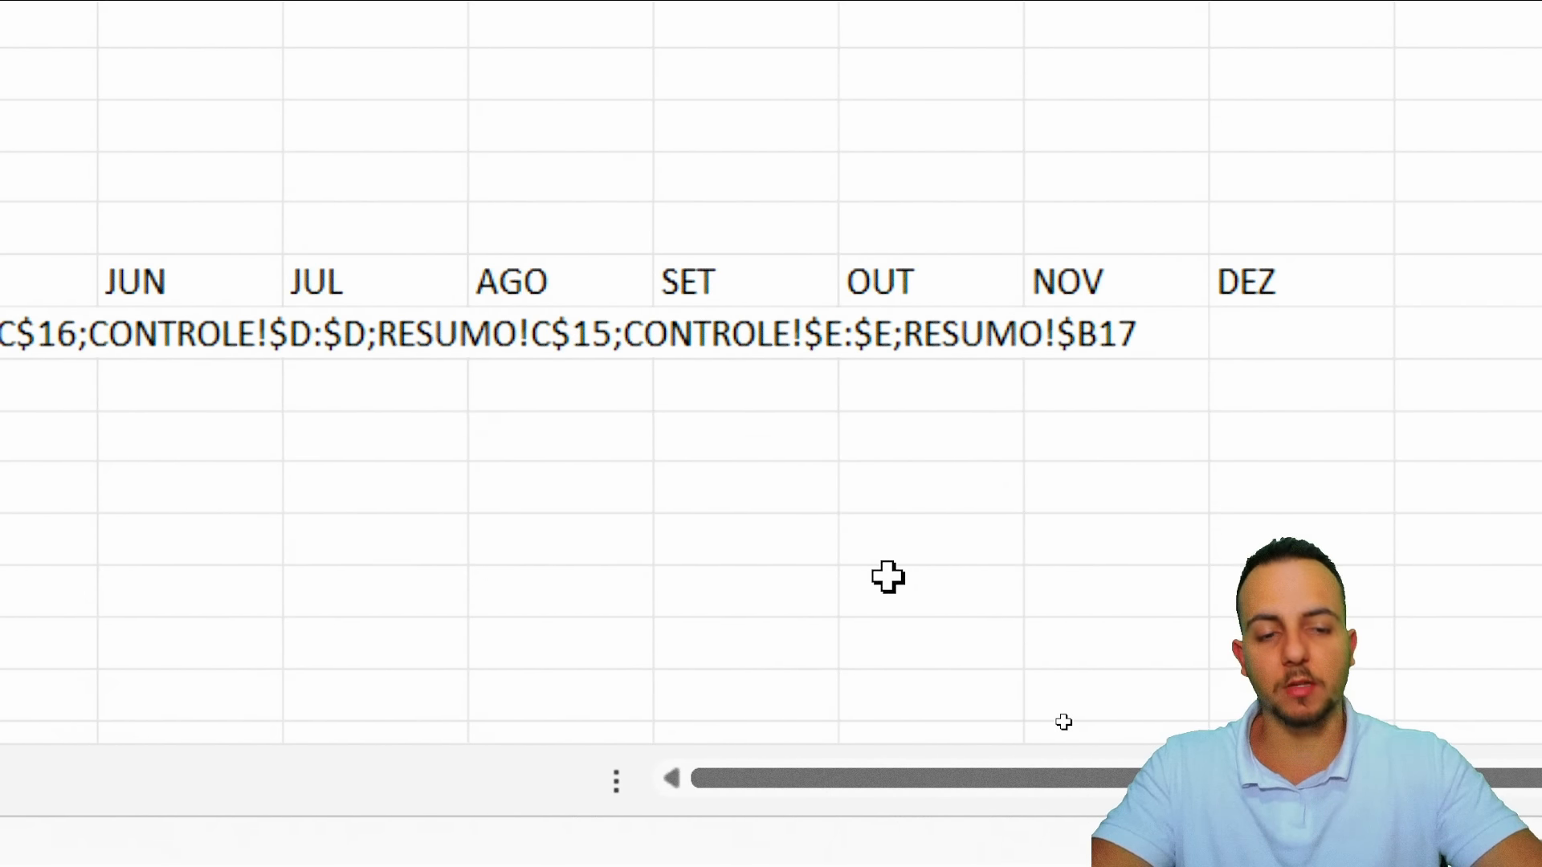
key("ctrl+2")
left_click_drag(1055, 364, 987, 531)
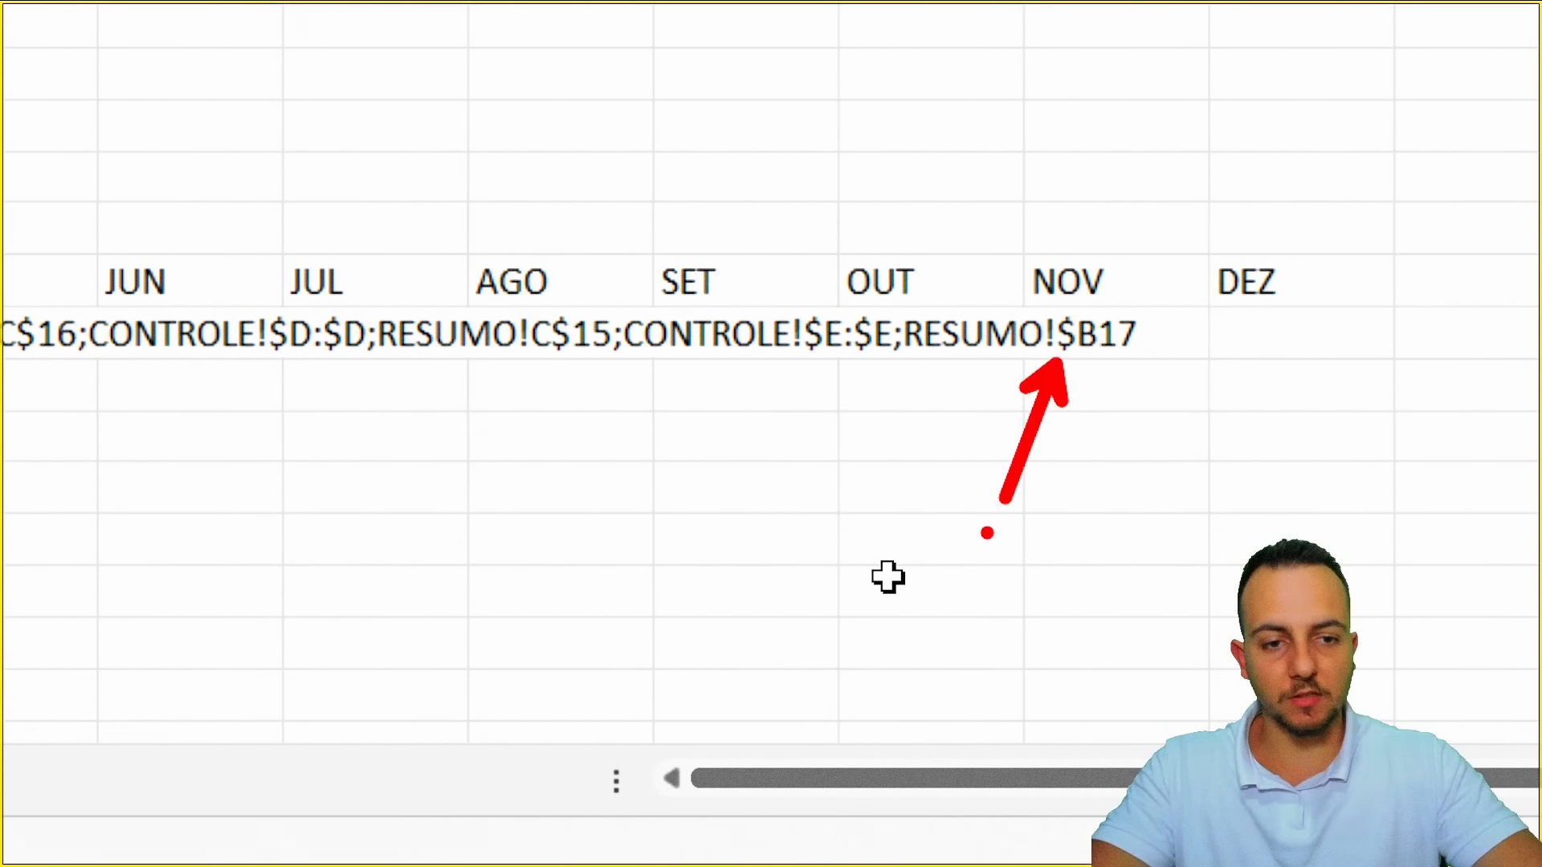
key("Escape")
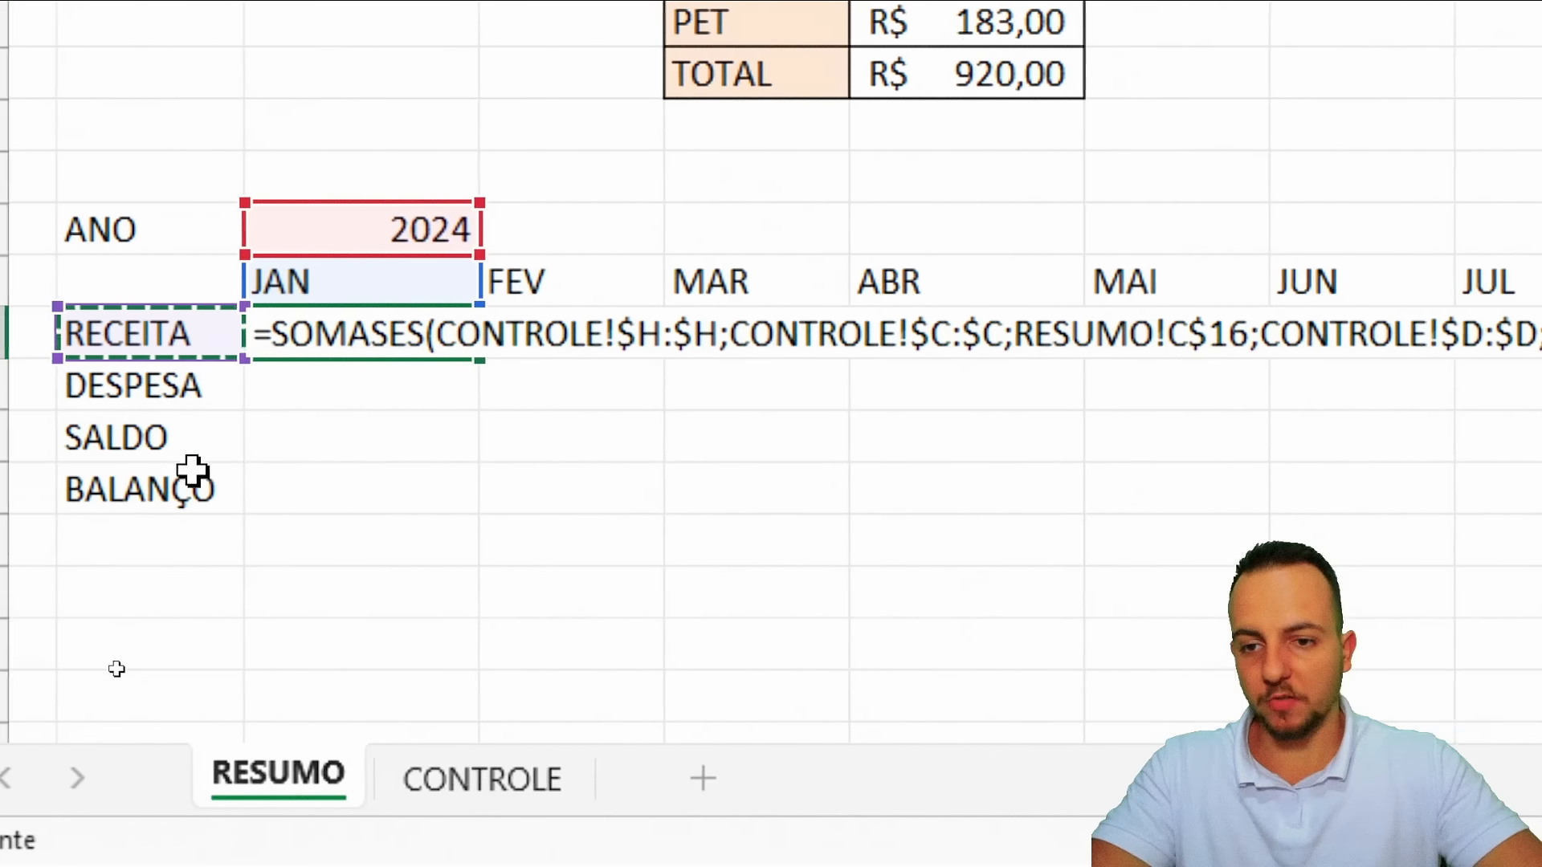
key("Return")
Check the January RECEITA result in C17 against its RECEITA, JAN and 2024 criteria cells
key("ctrl+2")
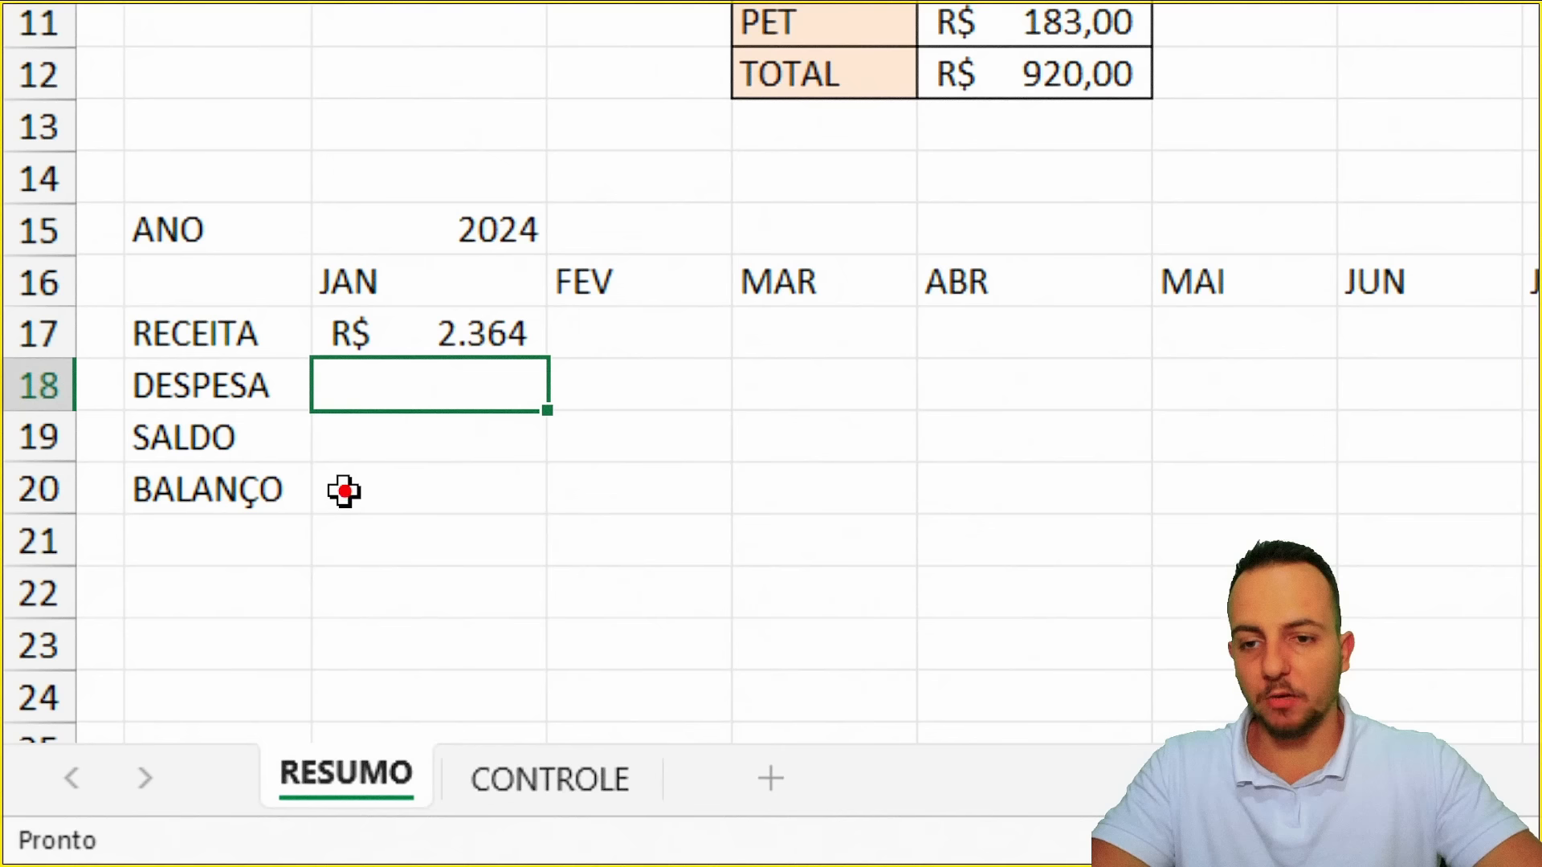
mouse_move(325, 303)
left_mouse_down()
mouse_move(554, 366)
mouse_move(610, 434)
mouse_move(742, 480)
left_mouse_up()
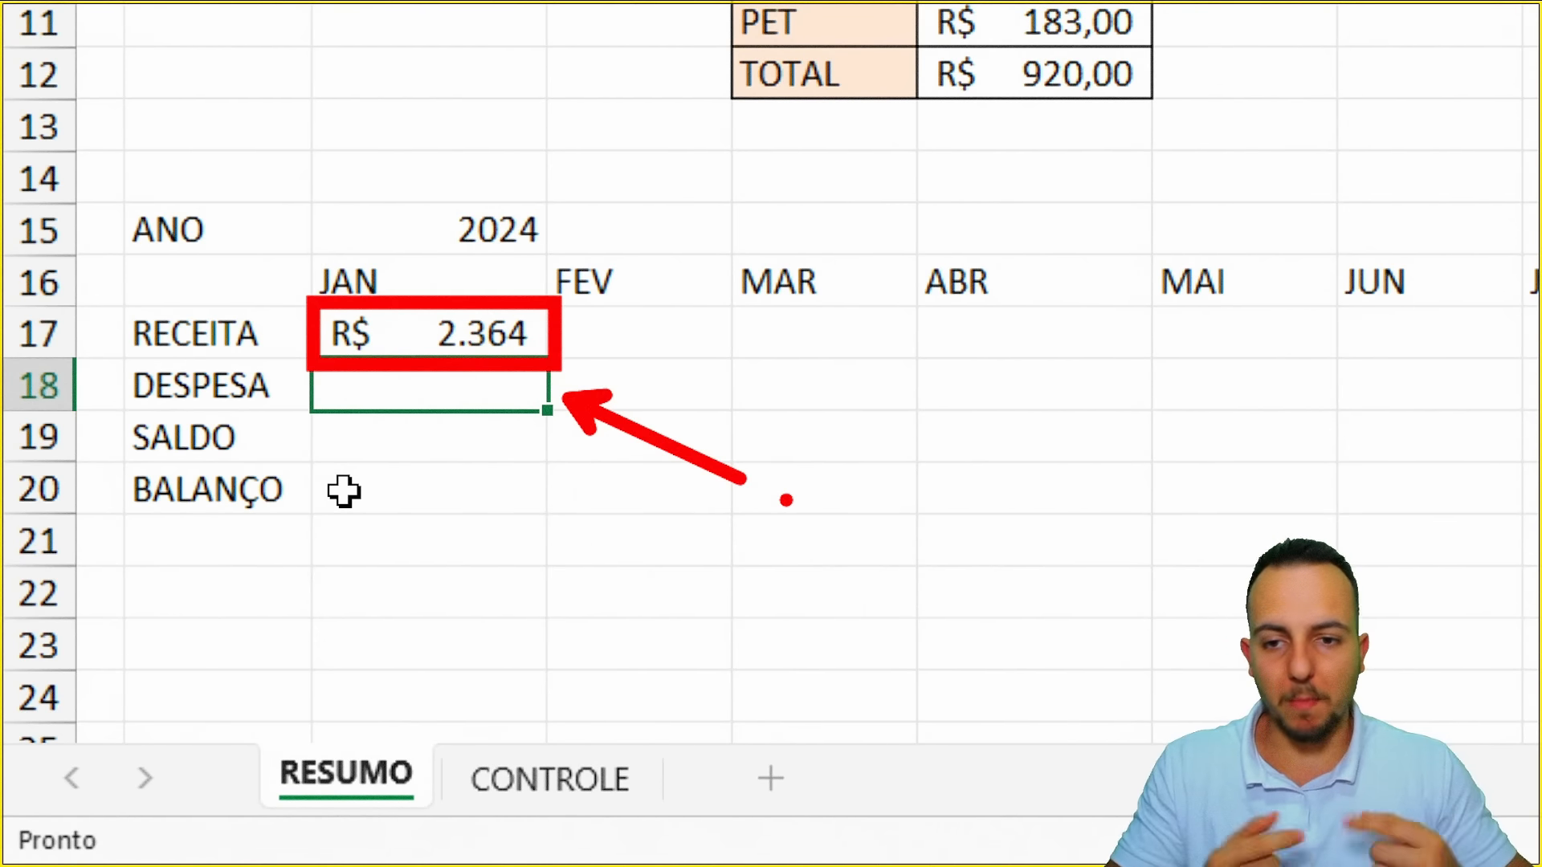
key("ctrl+z")
key("ctrl+z")
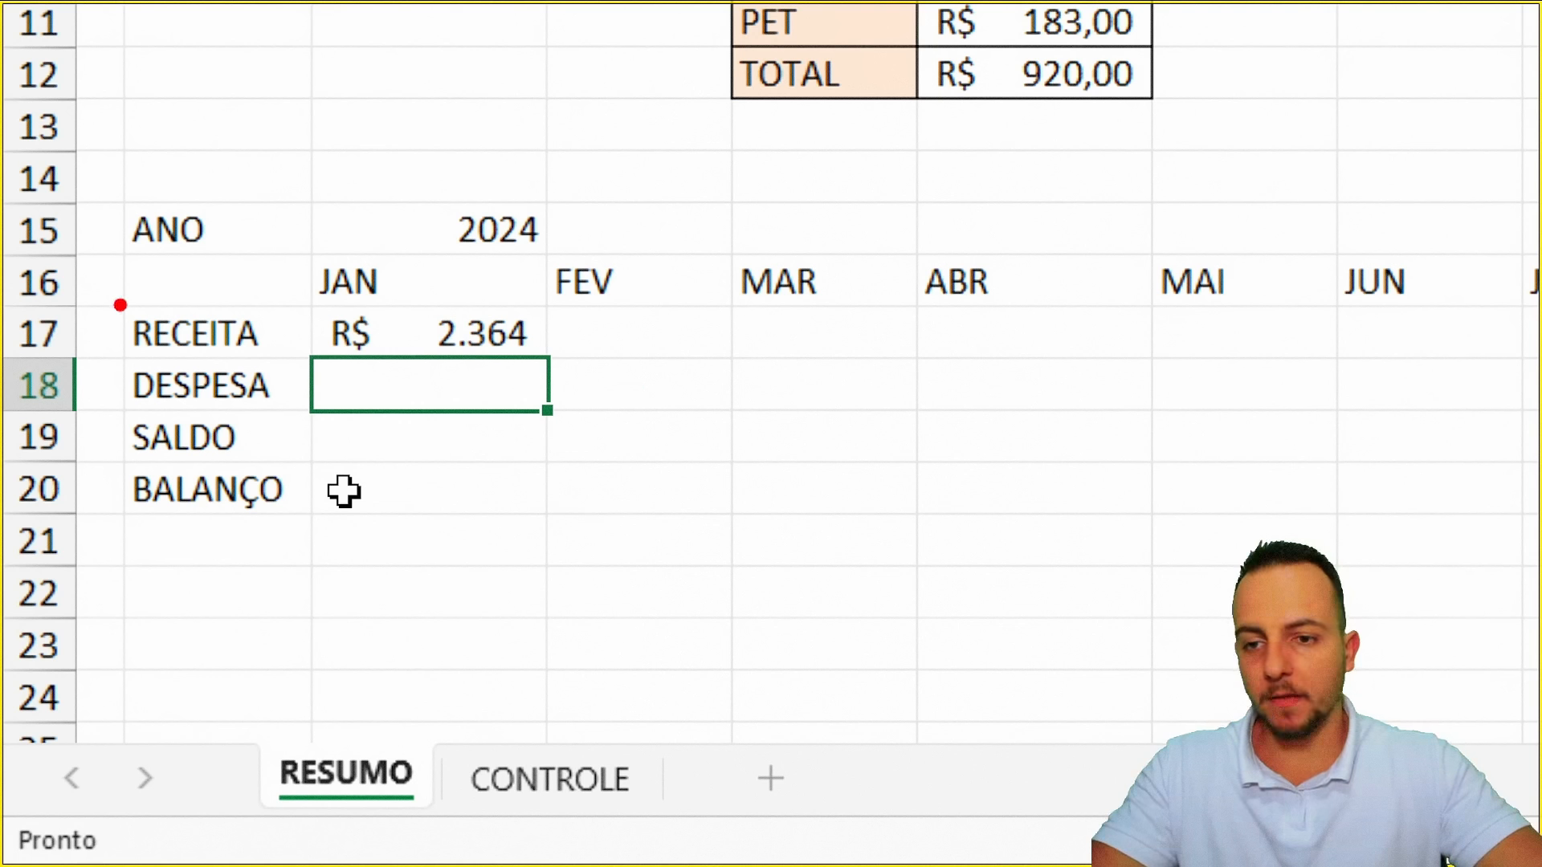
left_click_drag(116, 302, 279, 363)
left_click_drag(297, 250, 415, 310)
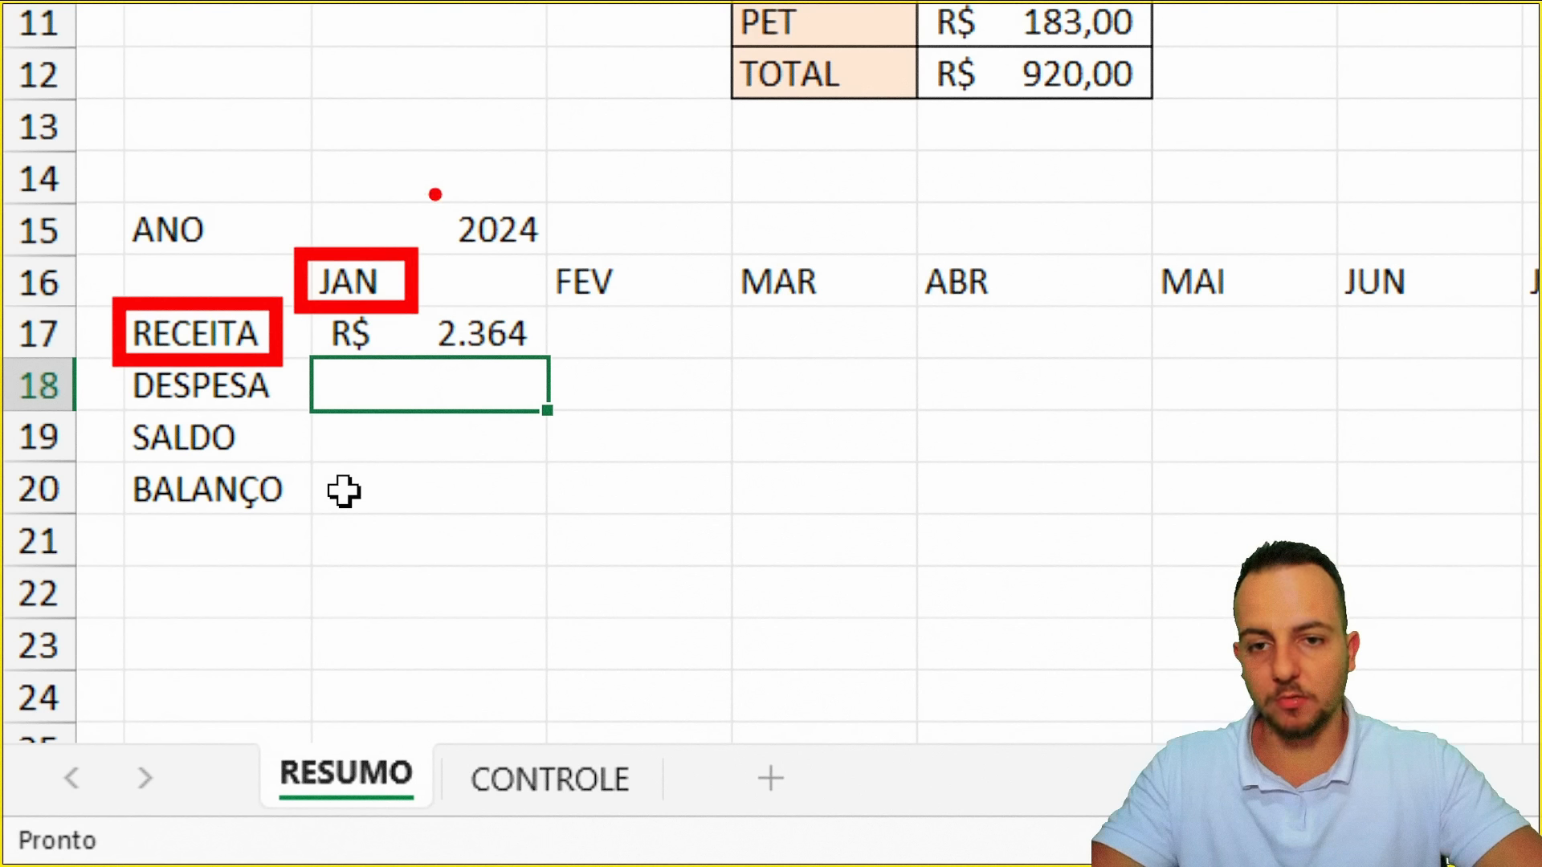
left_click_drag(429, 191, 560, 254)
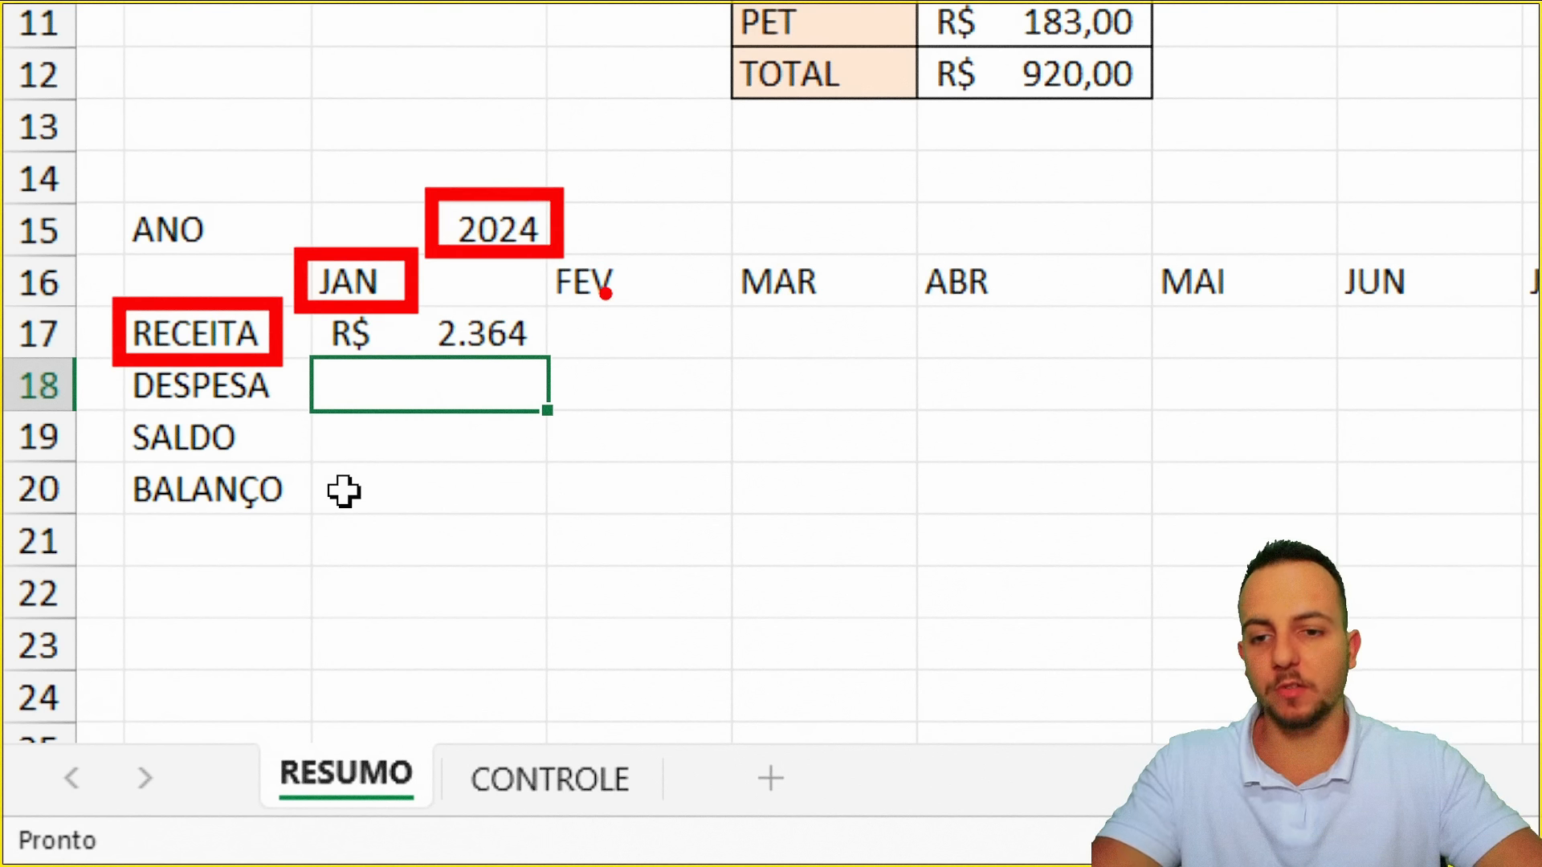
key("Escape")
Fill the January RECEITA formula down to the DESPESA row and copy both rows across all months through DEZ
left_click(509, 334)
left_click_drag(553, 356, 526, 414)
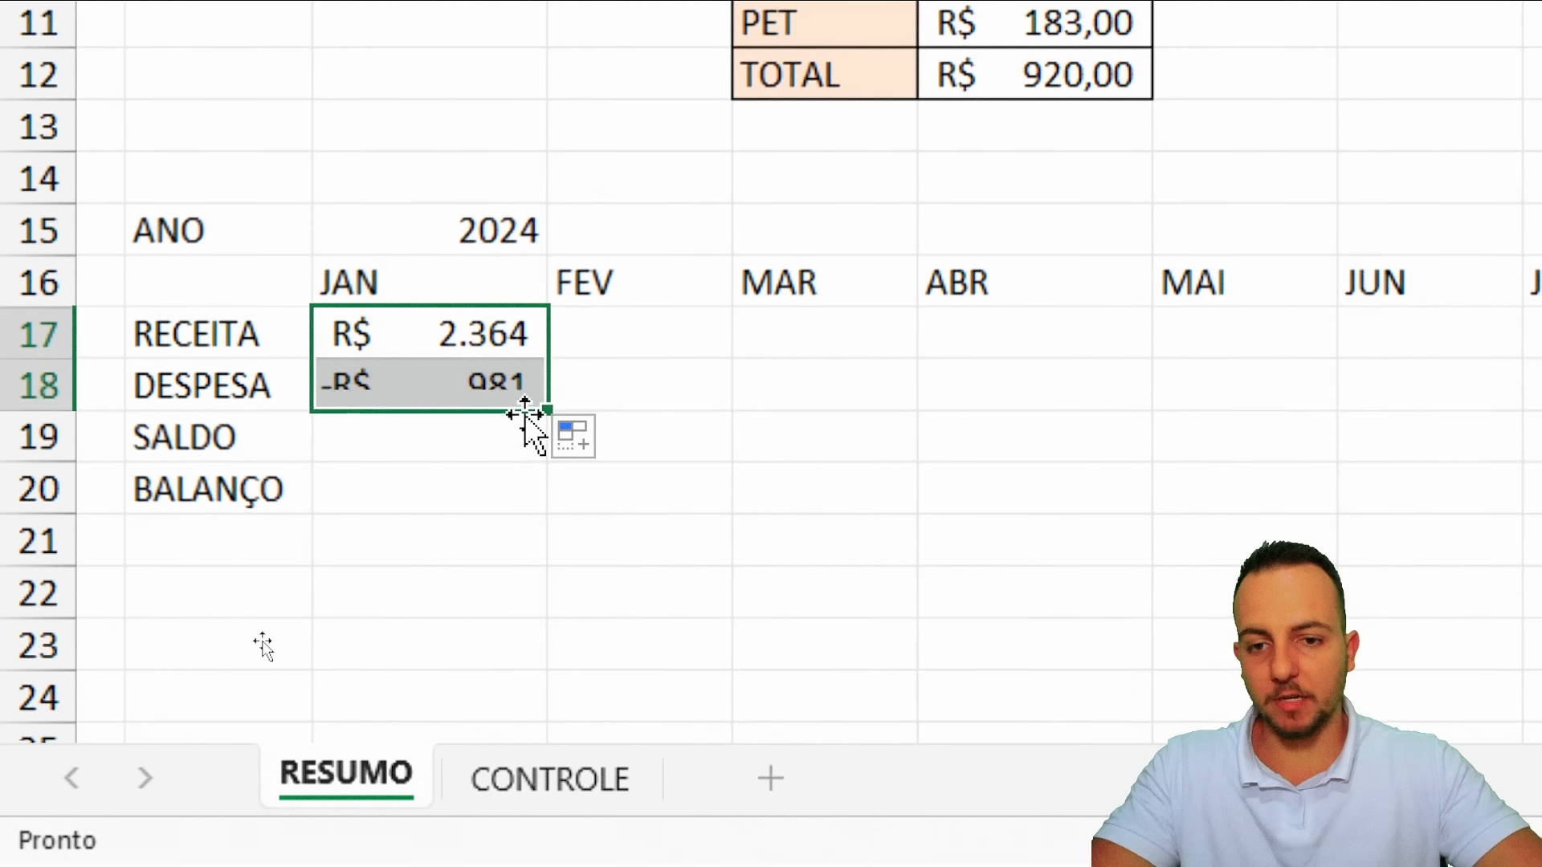
left_click(514, 398)
key("F2")
key("Escape")
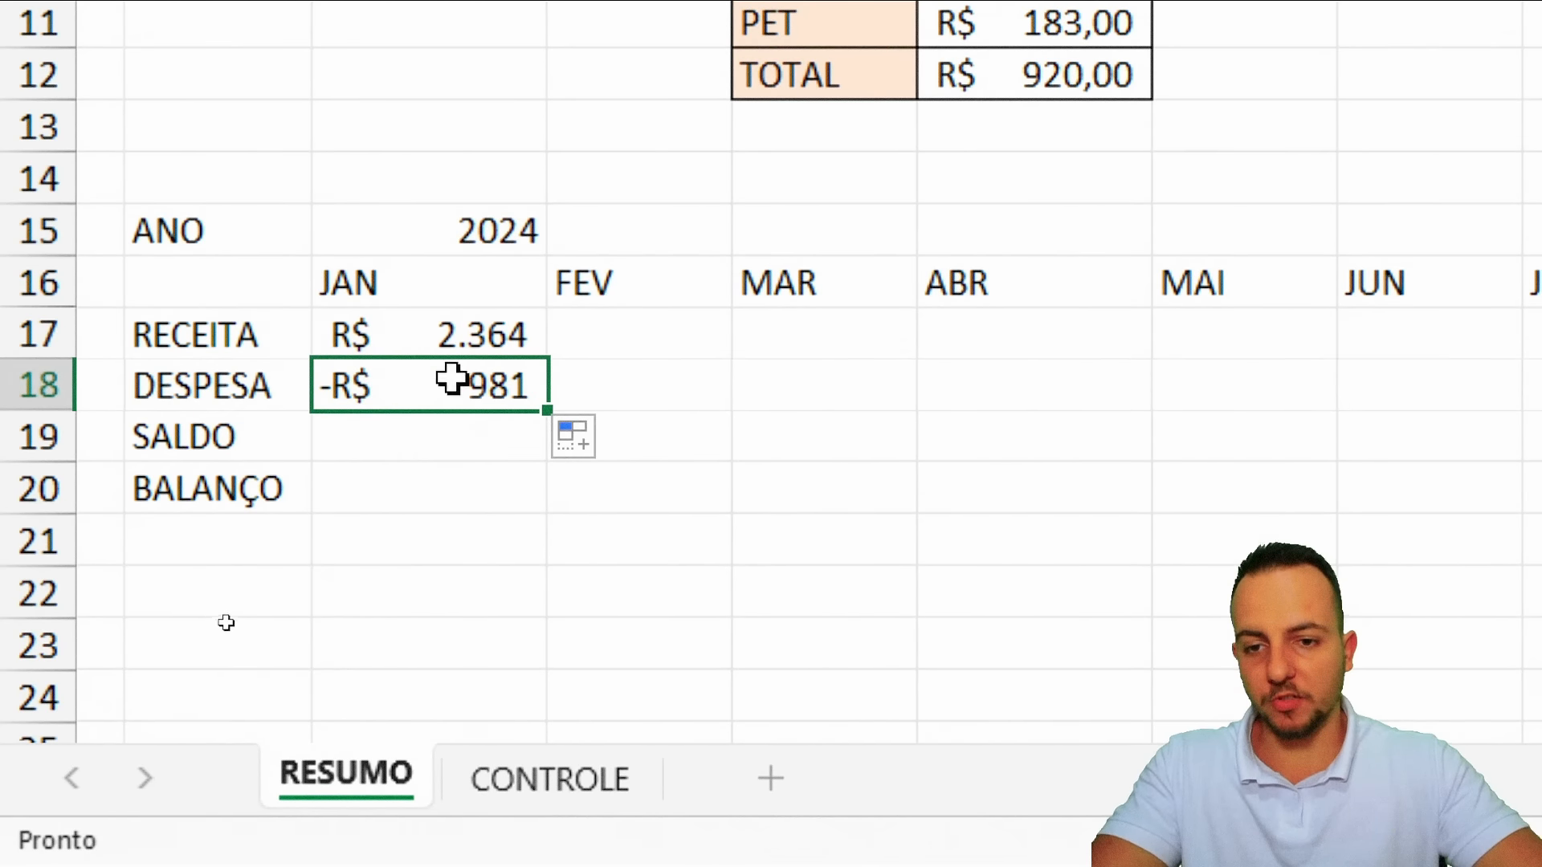
left_click_drag(509, 335, 1245, 390)
left_click(833, 498)
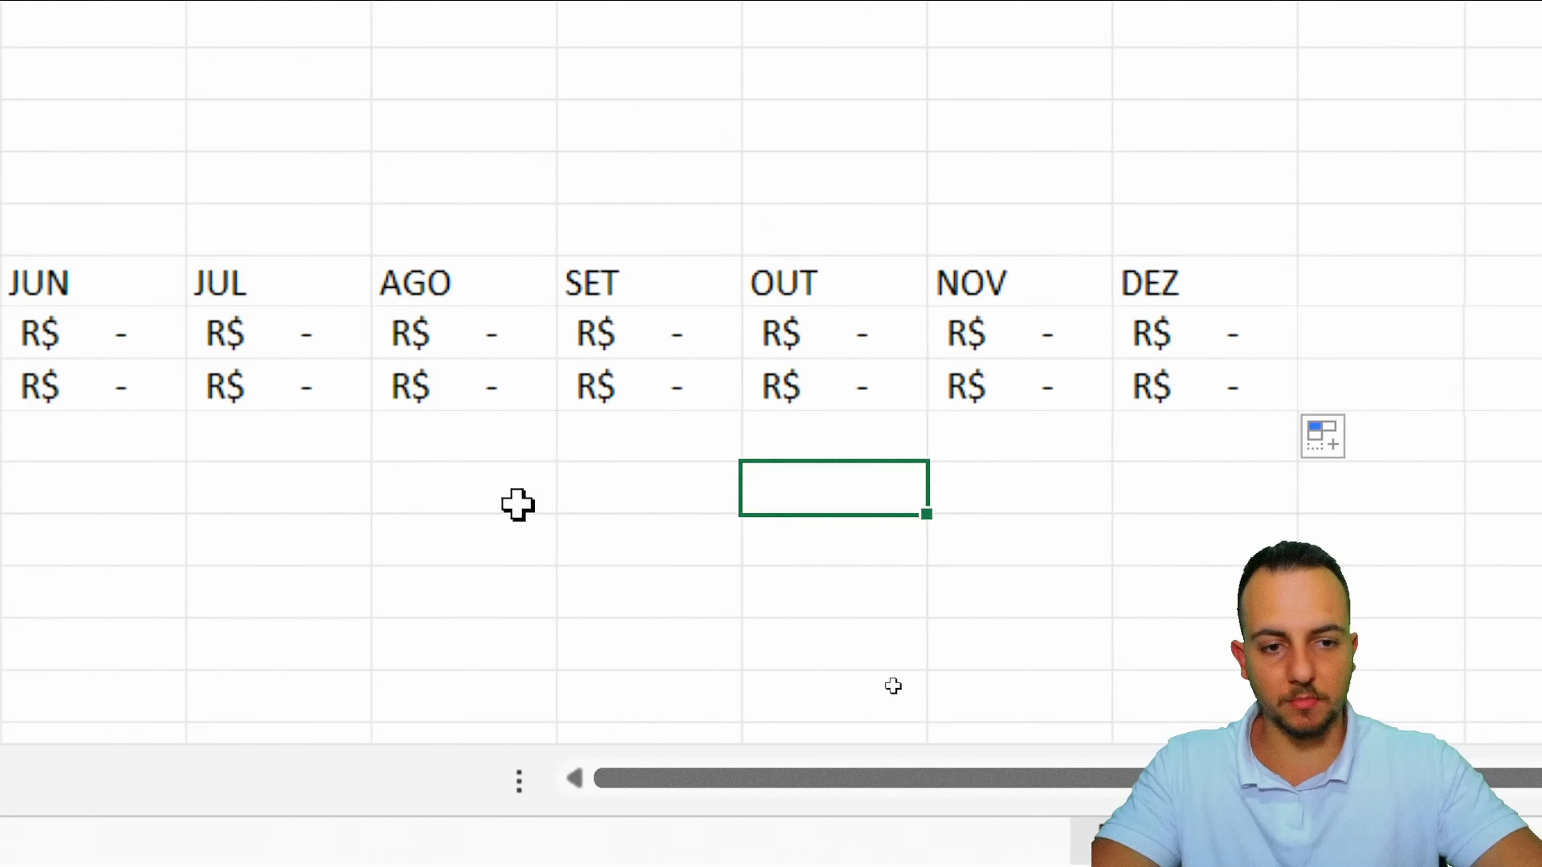
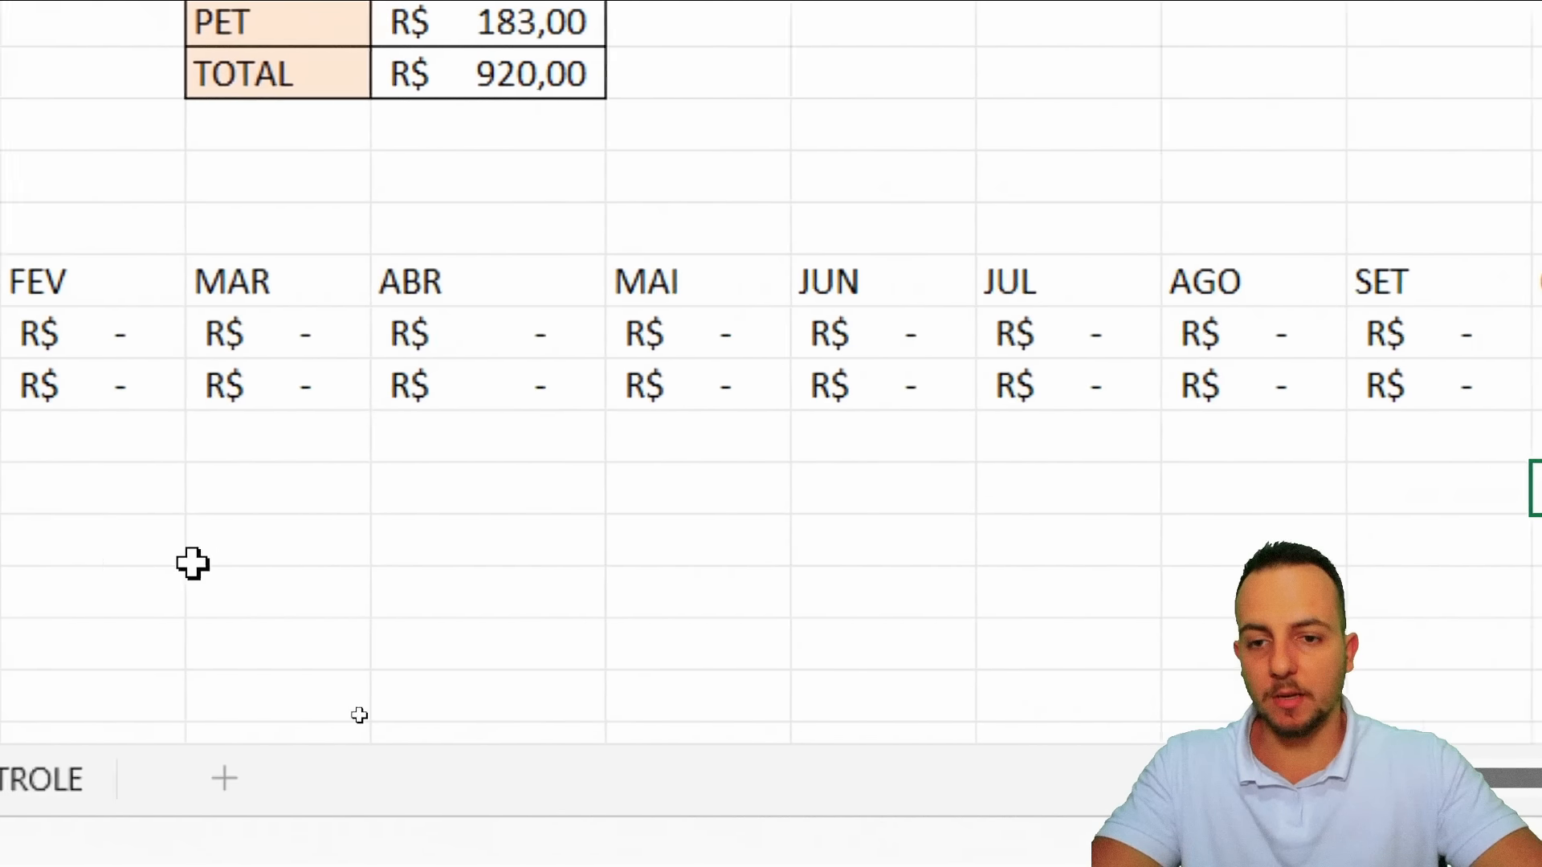
Inspect the cell references of the February RECEITA formula in D17, especially the one for the year
left_click(690, 340)
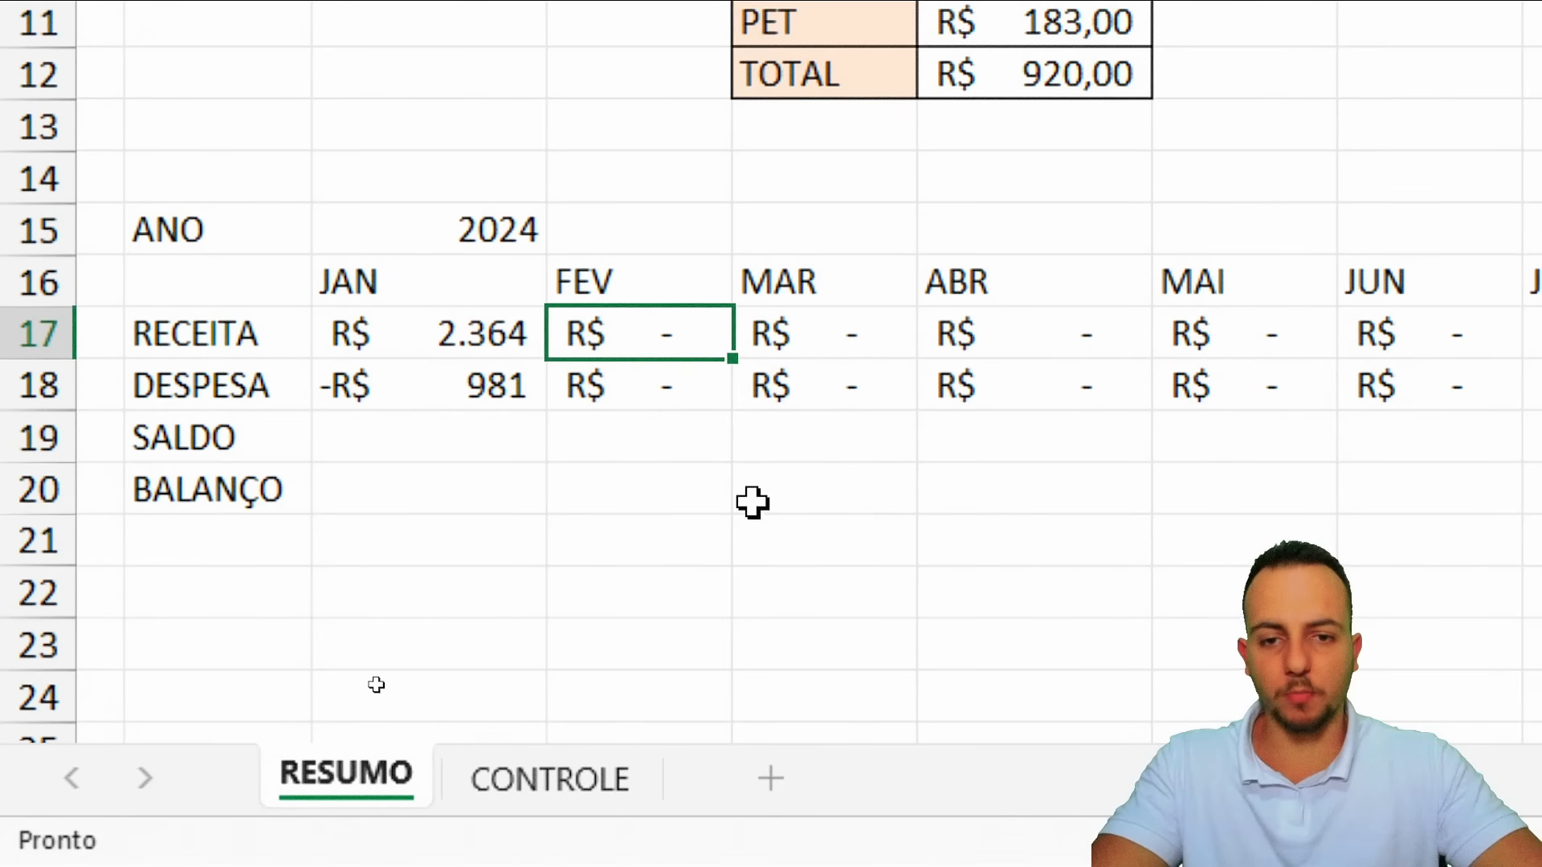
key("F2")
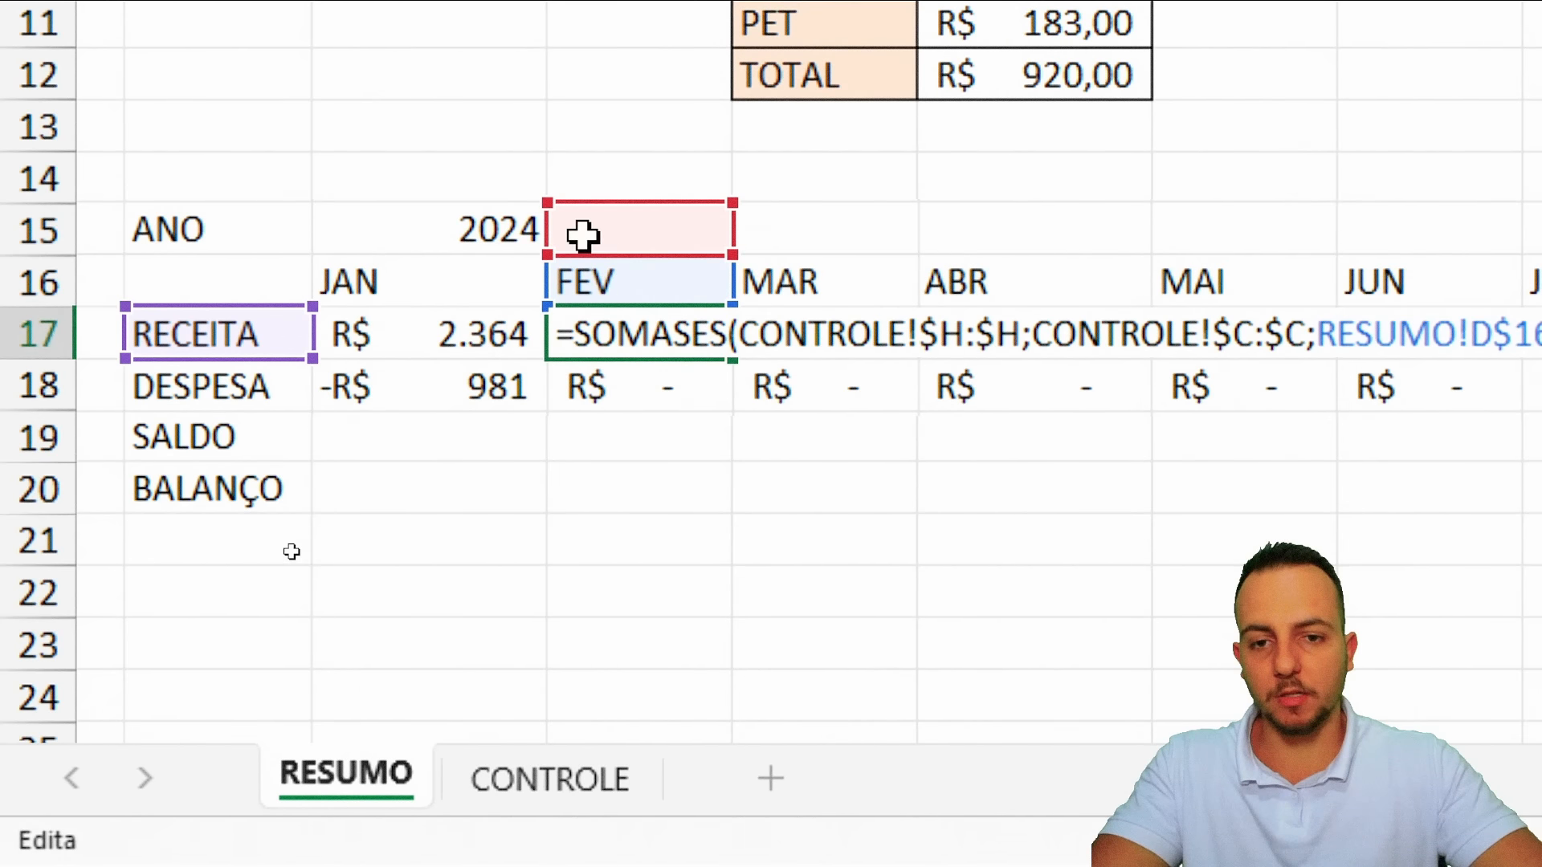
left_click_drag(602, 202, 678, 248)
key("Escape")
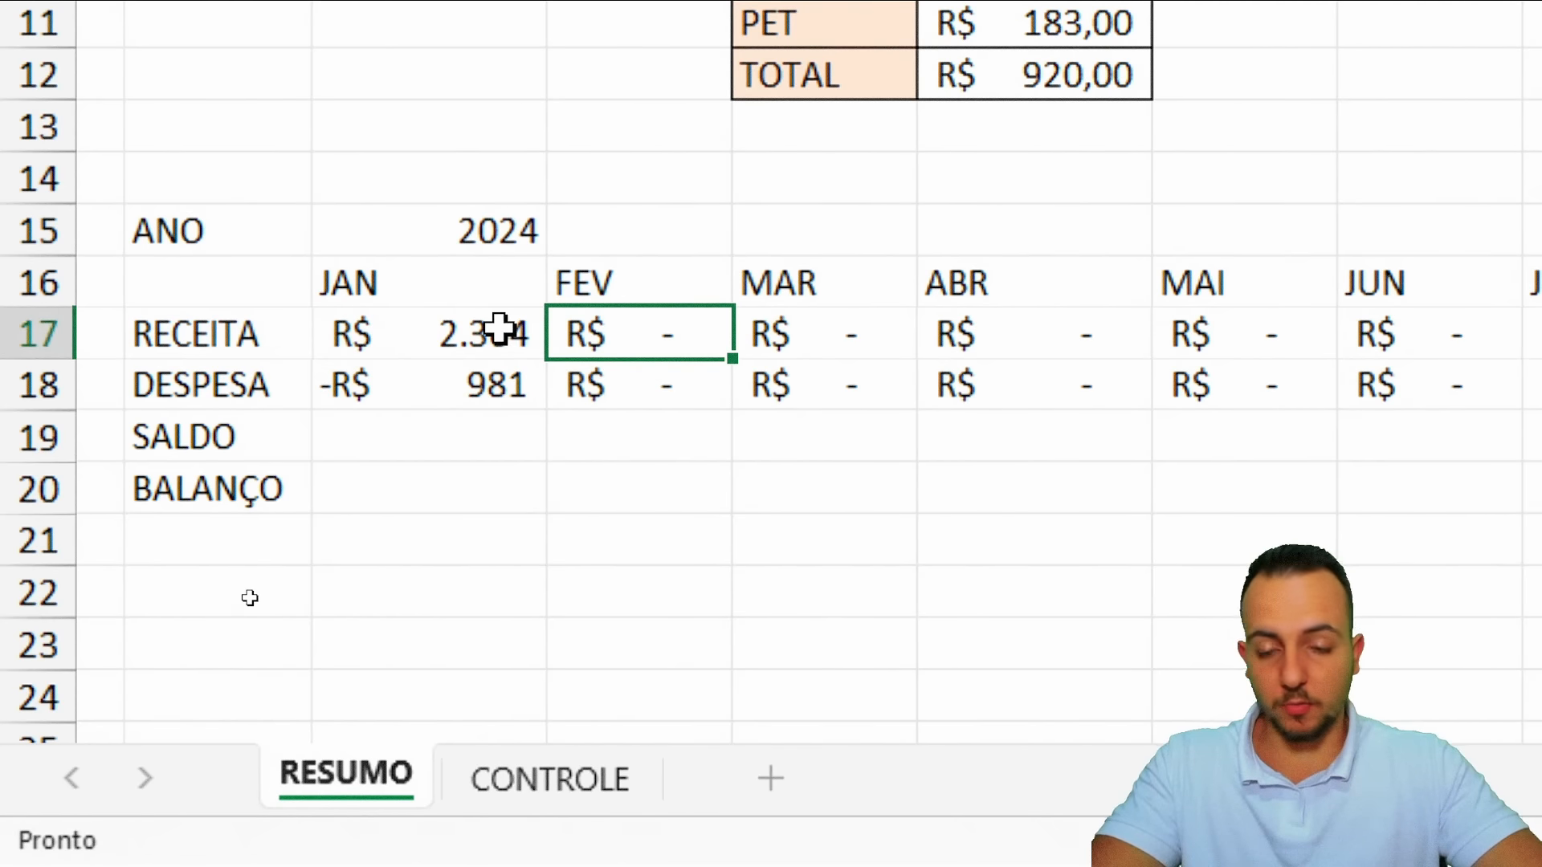
Lock the year criterion in the January RECEITA formula in C17 as RESUMO!$C$15
left_click(408, 340)
double_click(454, 331)
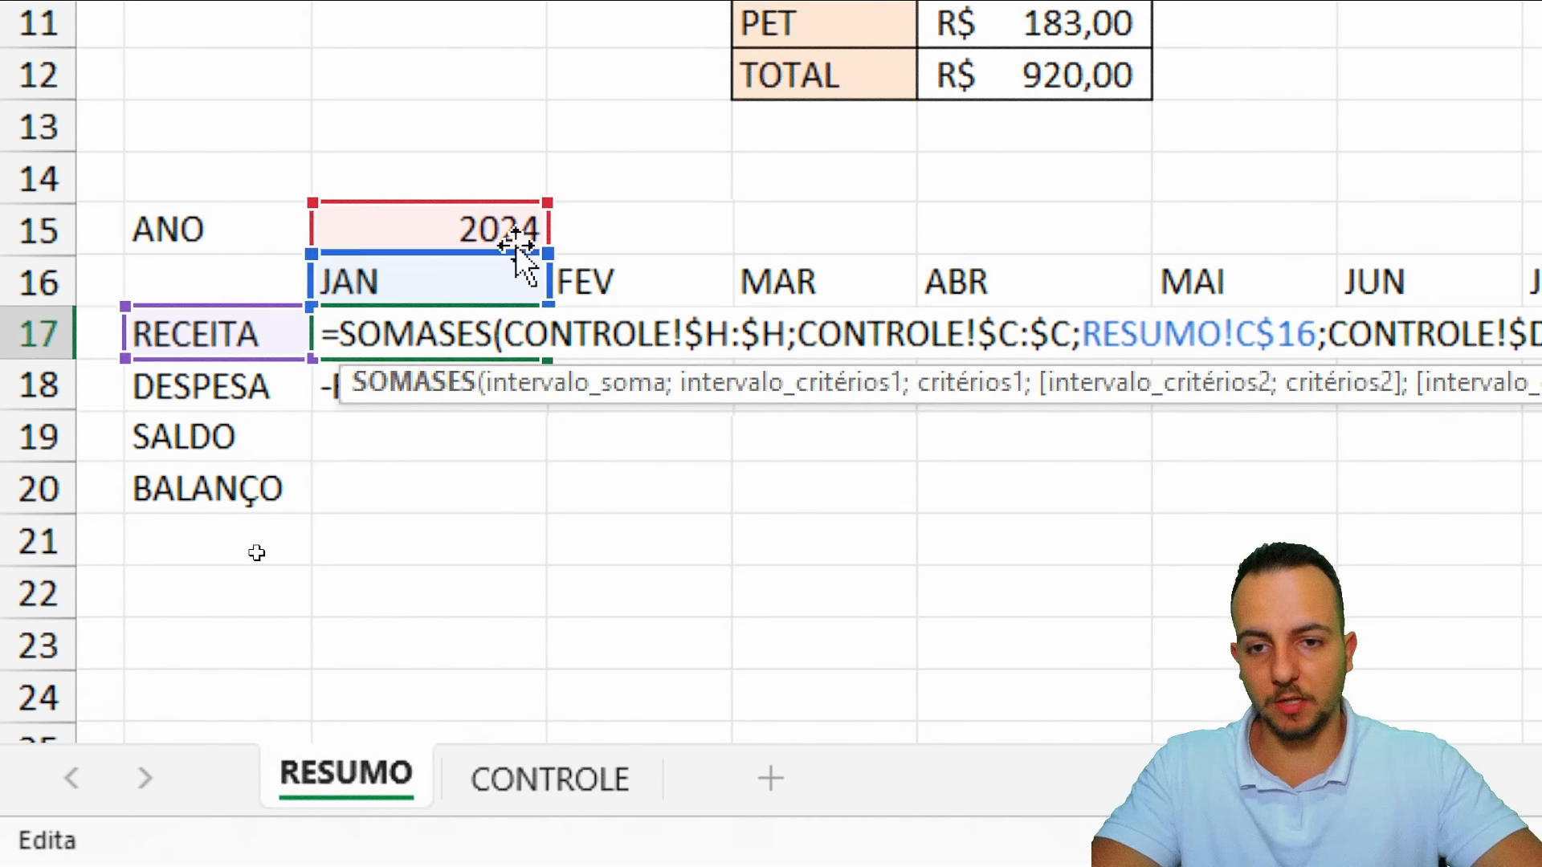
mouse_move(493, 210)
left_mouse_down()
mouse_move(567, 217)
mouse_move(491, 241)
left_mouse_up()
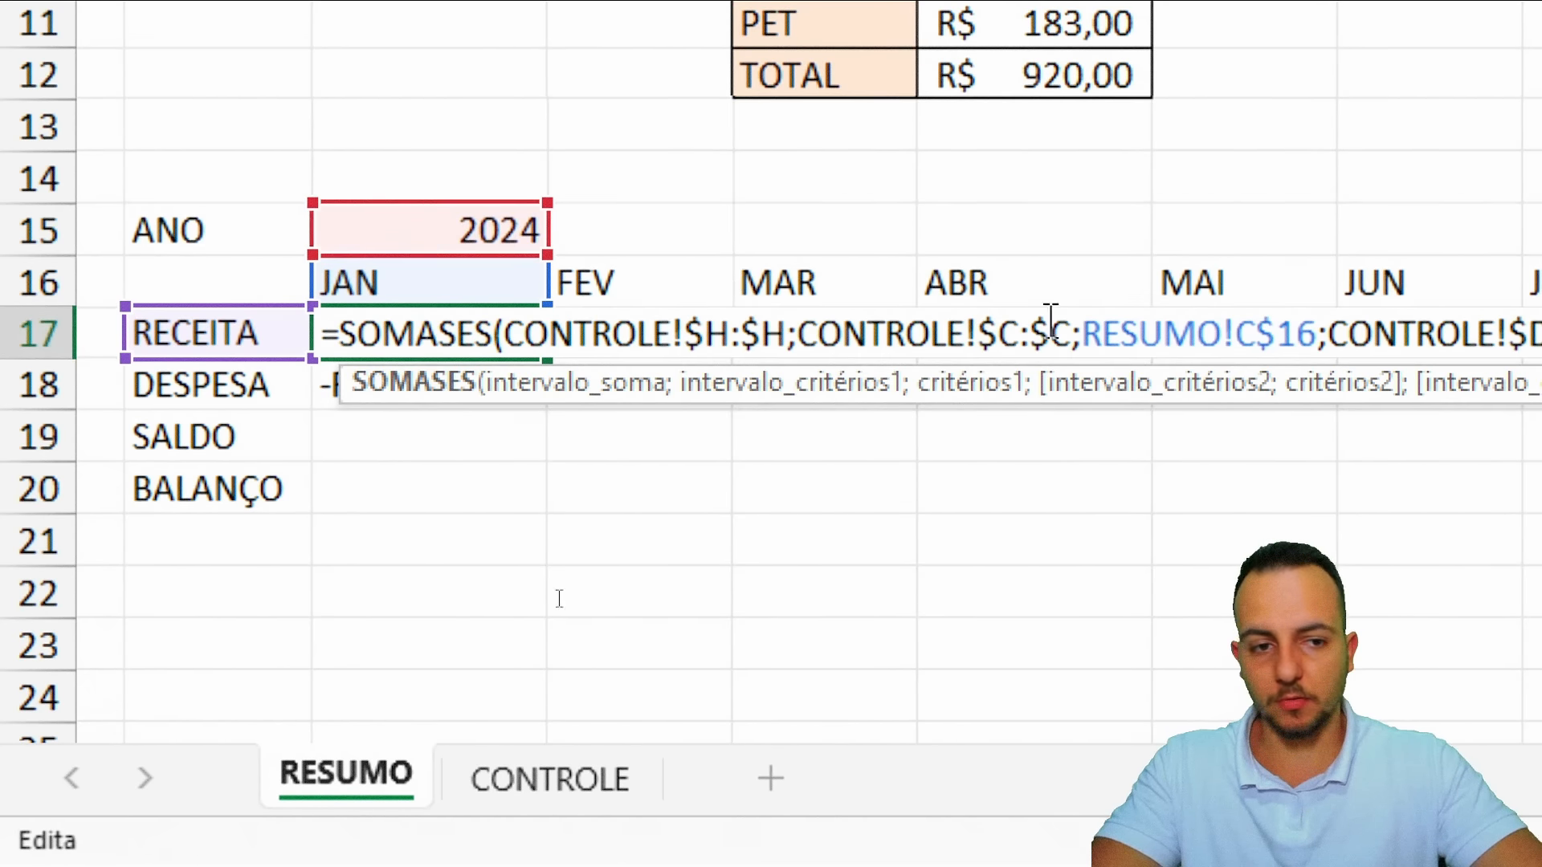
scroll(1043, 317, "right", 5)
scroll(1348, 458, "right", 2)
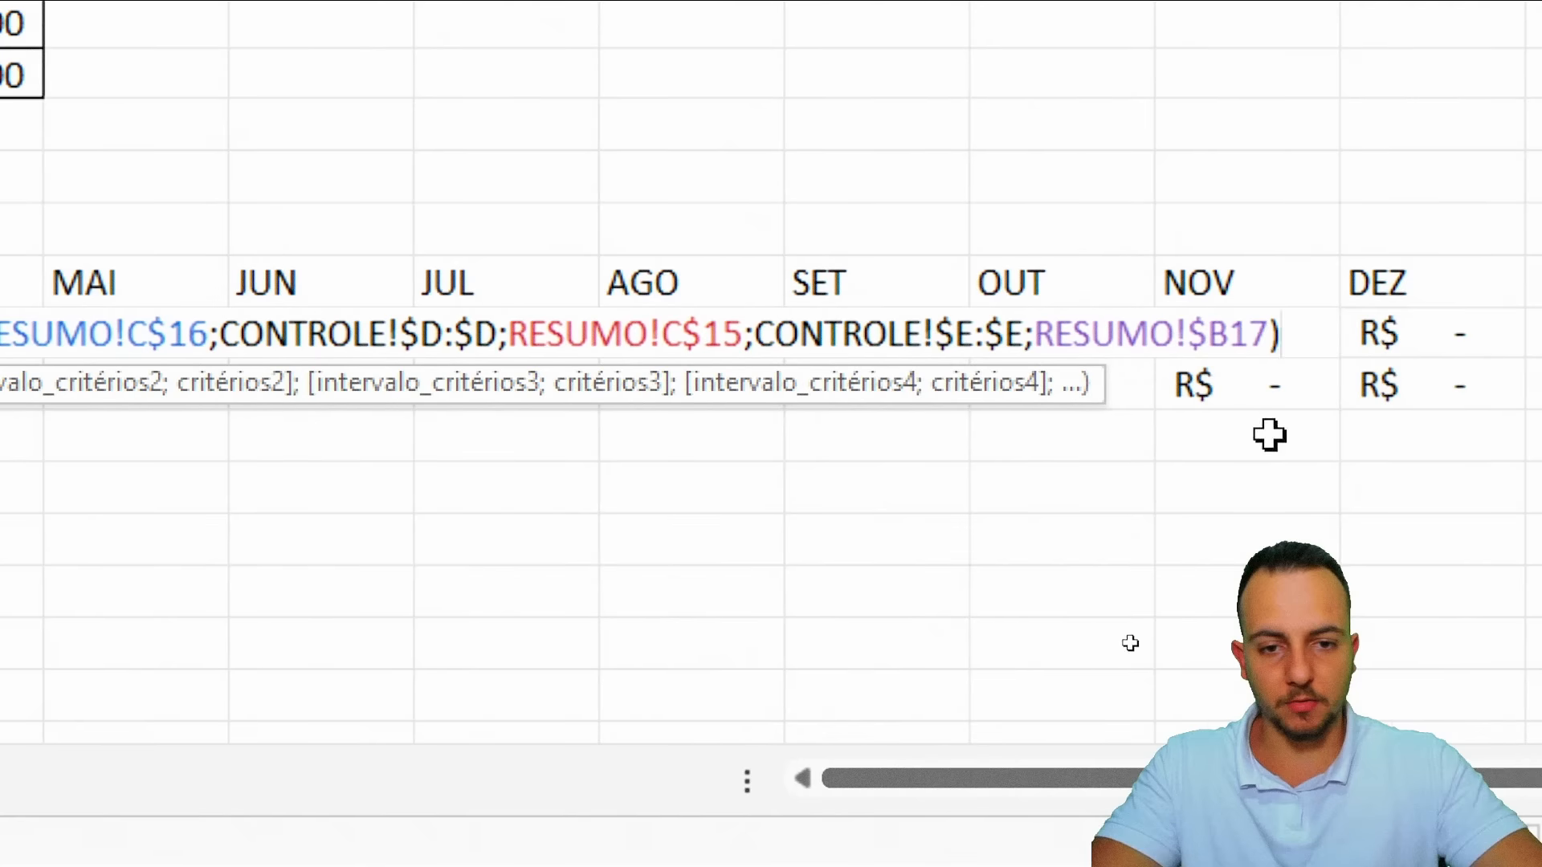
left_click(712, 333)
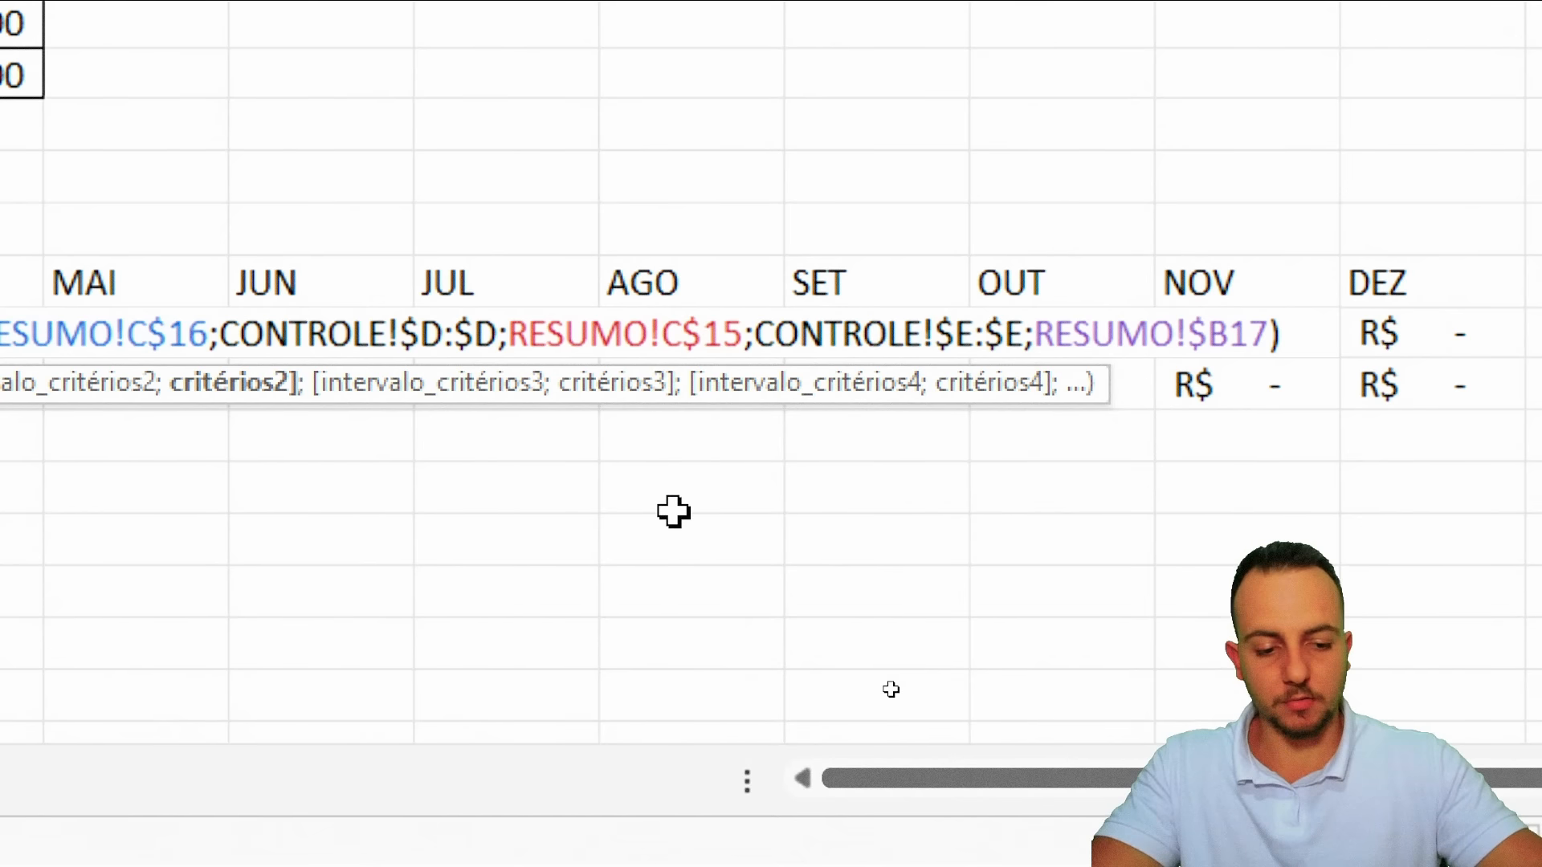
key("BackSpace")
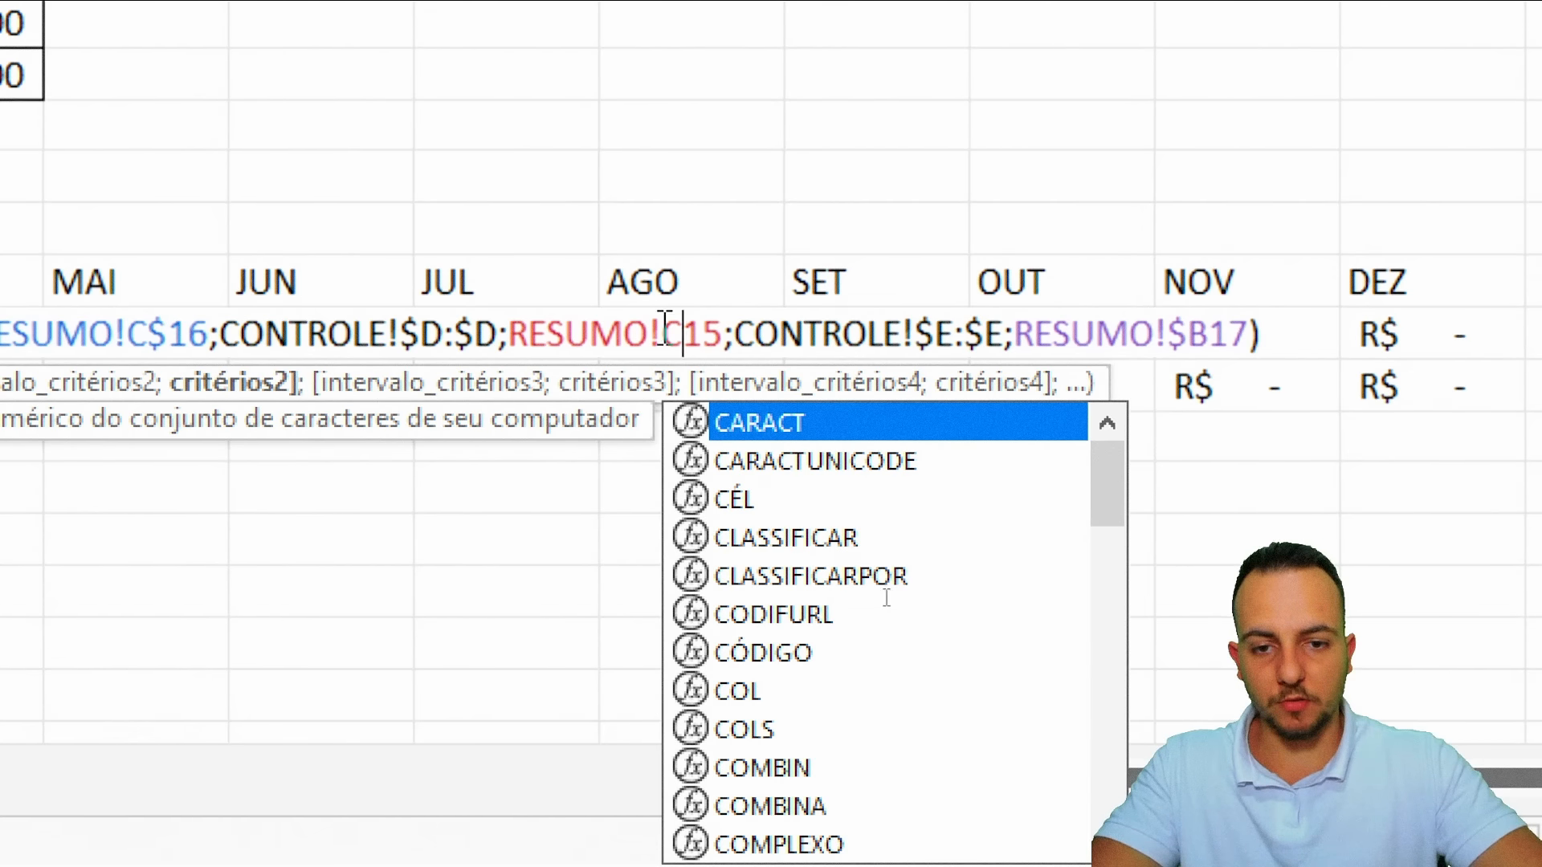
left_click_drag(664, 333, 712, 333)
key("F4")
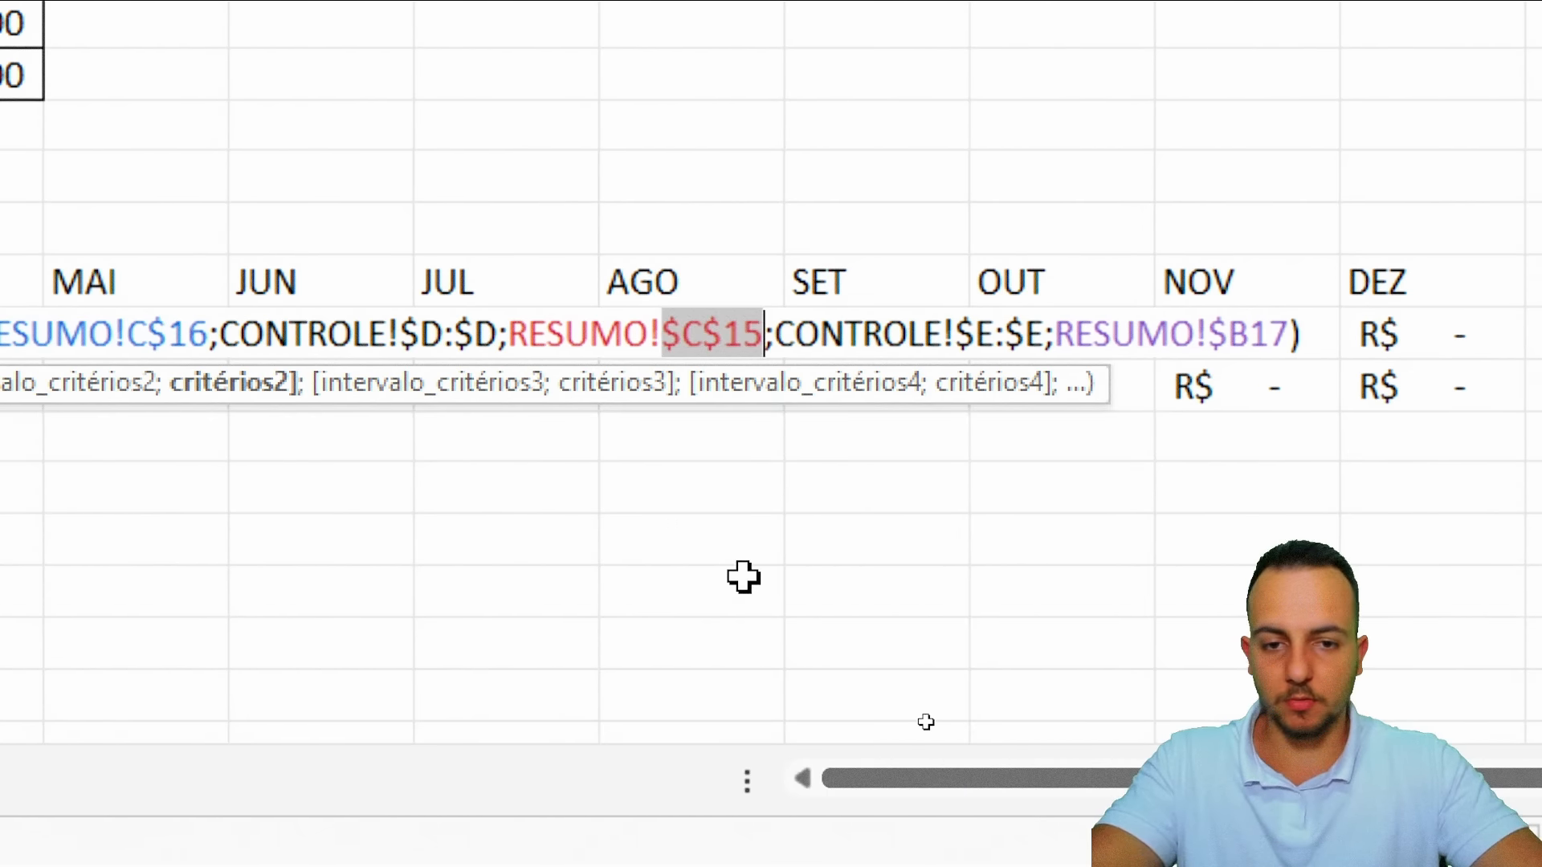
left_click(689, 347)
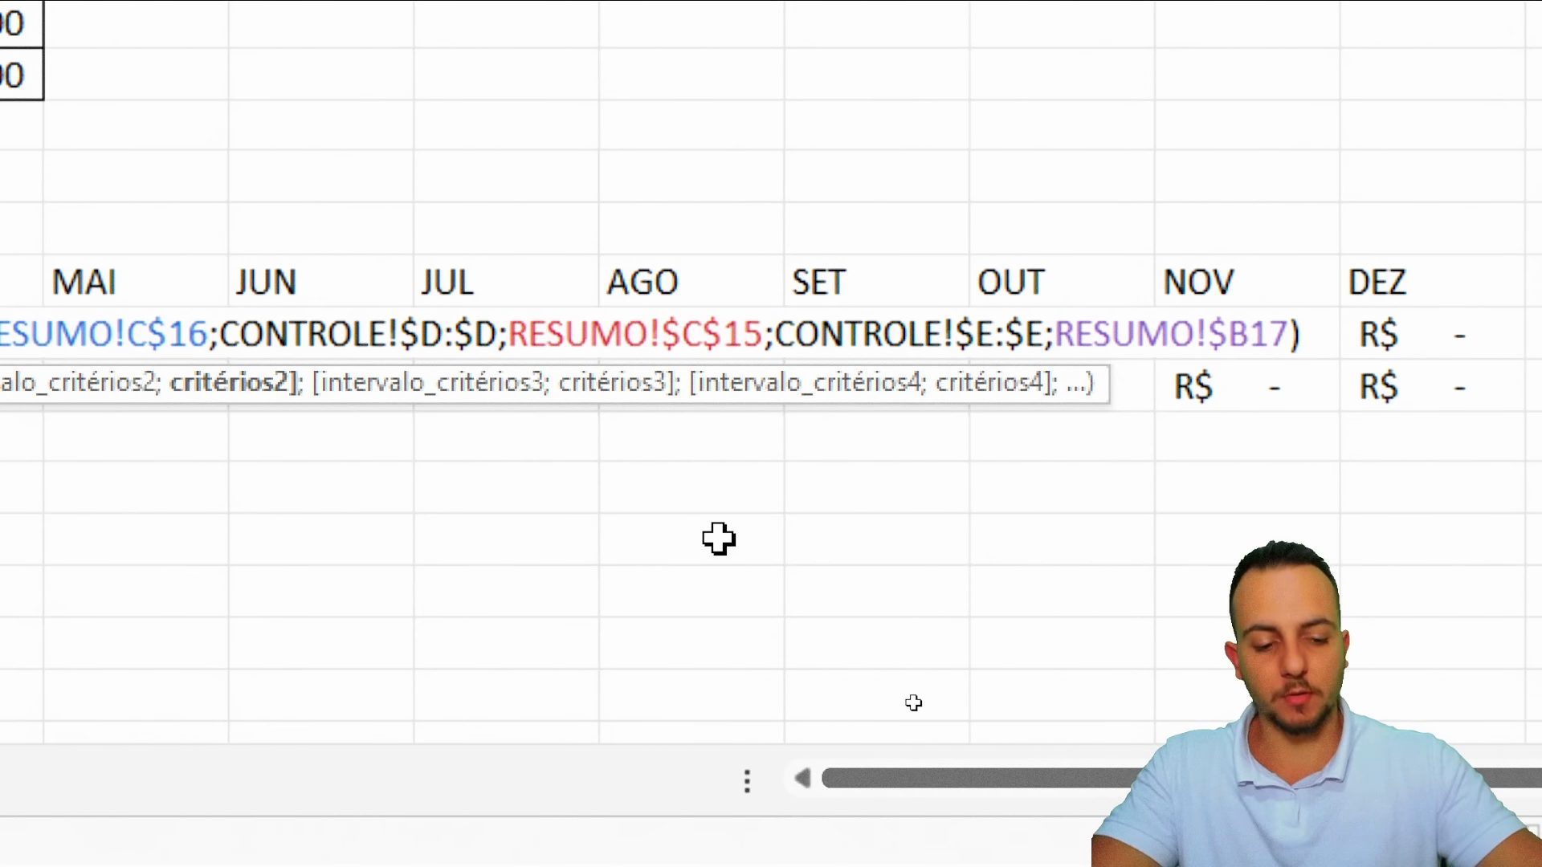
key("Return")
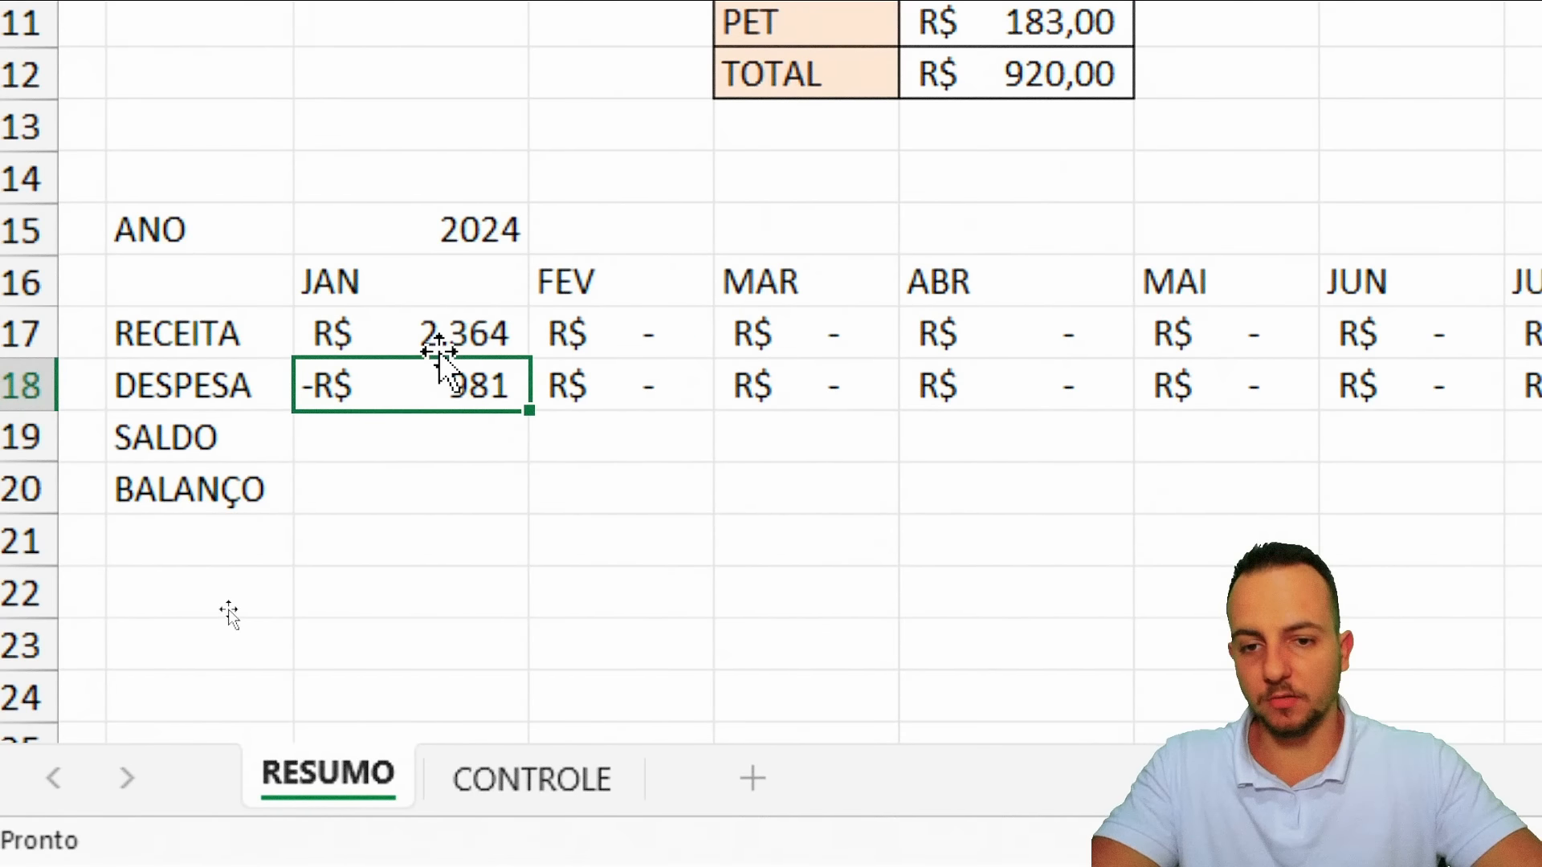
Copy the corrected formula from C17 over the RECEITA and DESPESA rows for all months
left_click(439, 351)
key("ctrl+c")
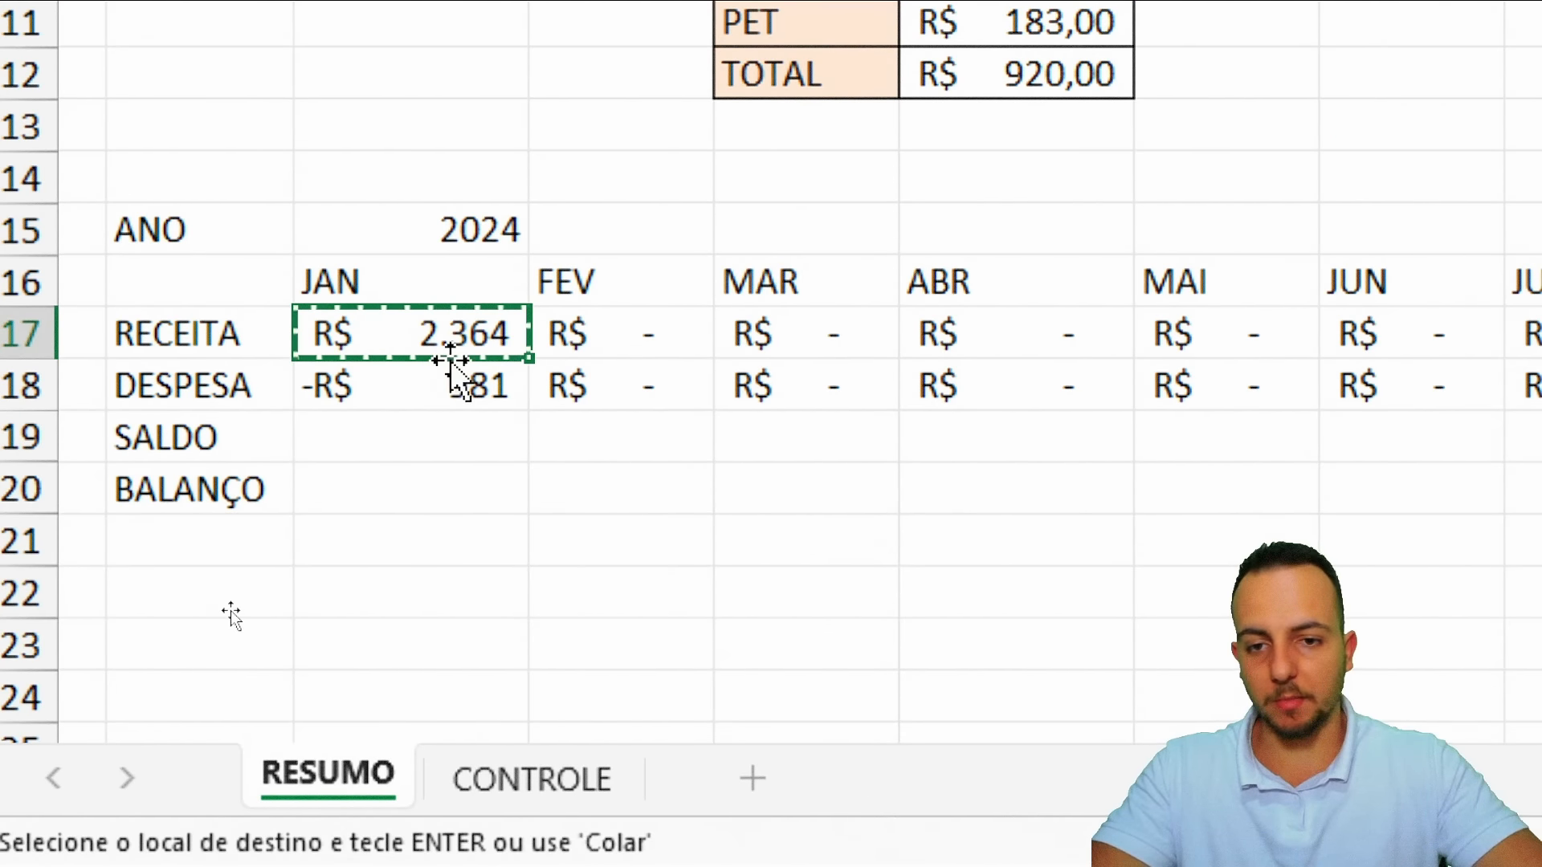
left_click_drag(440, 341, 1280, 384)
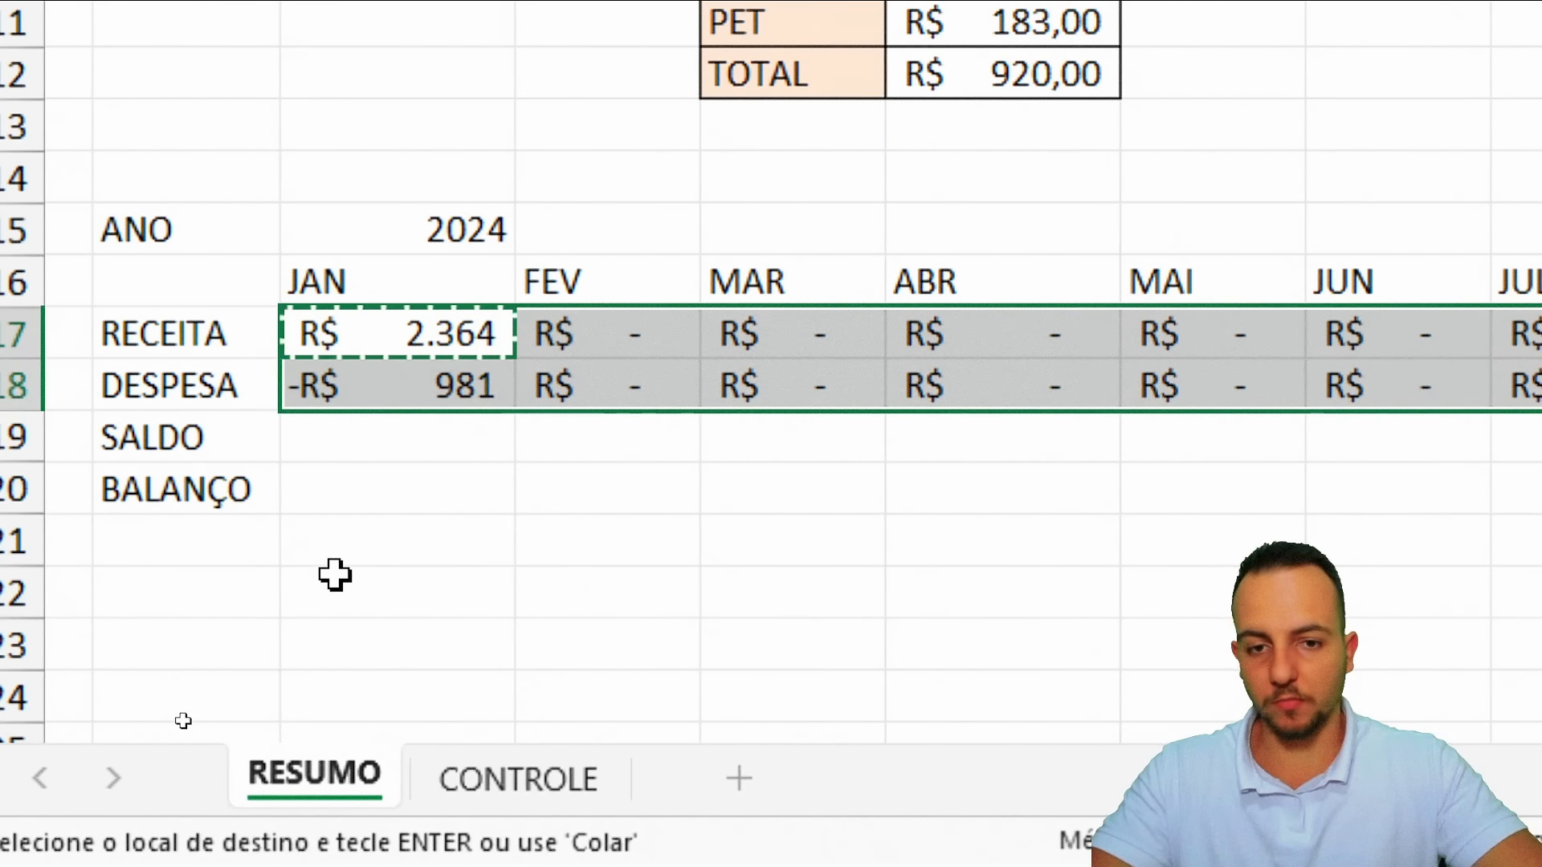
key("ctrl+v")
left_click(368, 571)
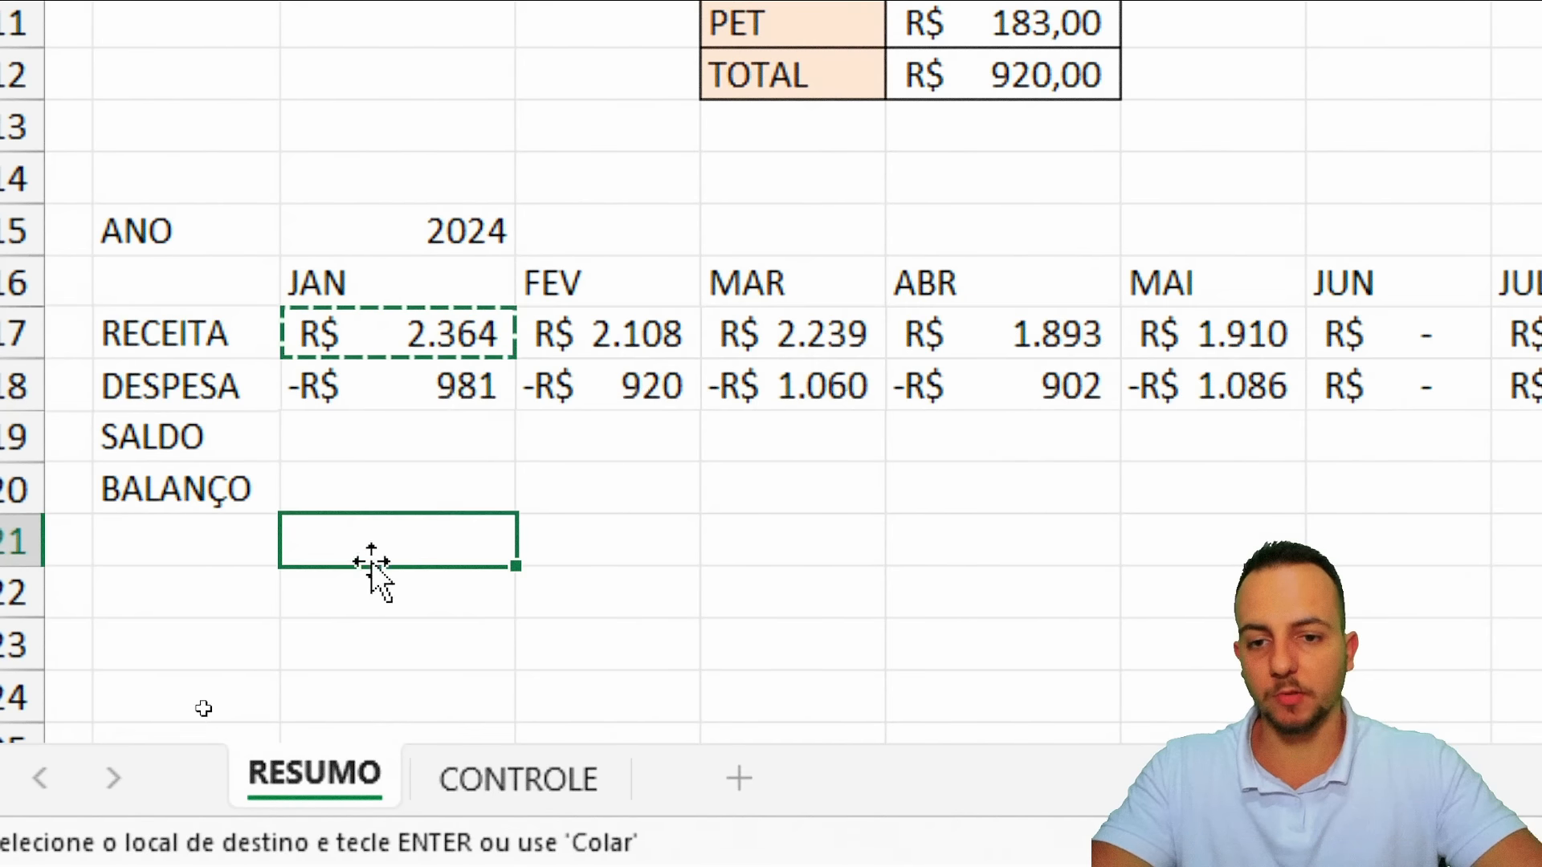
key("Escape")
Check the cell references of the February RECEITA and DESPESA formulas in D17 and D18
double_click(612, 337)
key("Escape")
double_click(660, 390)
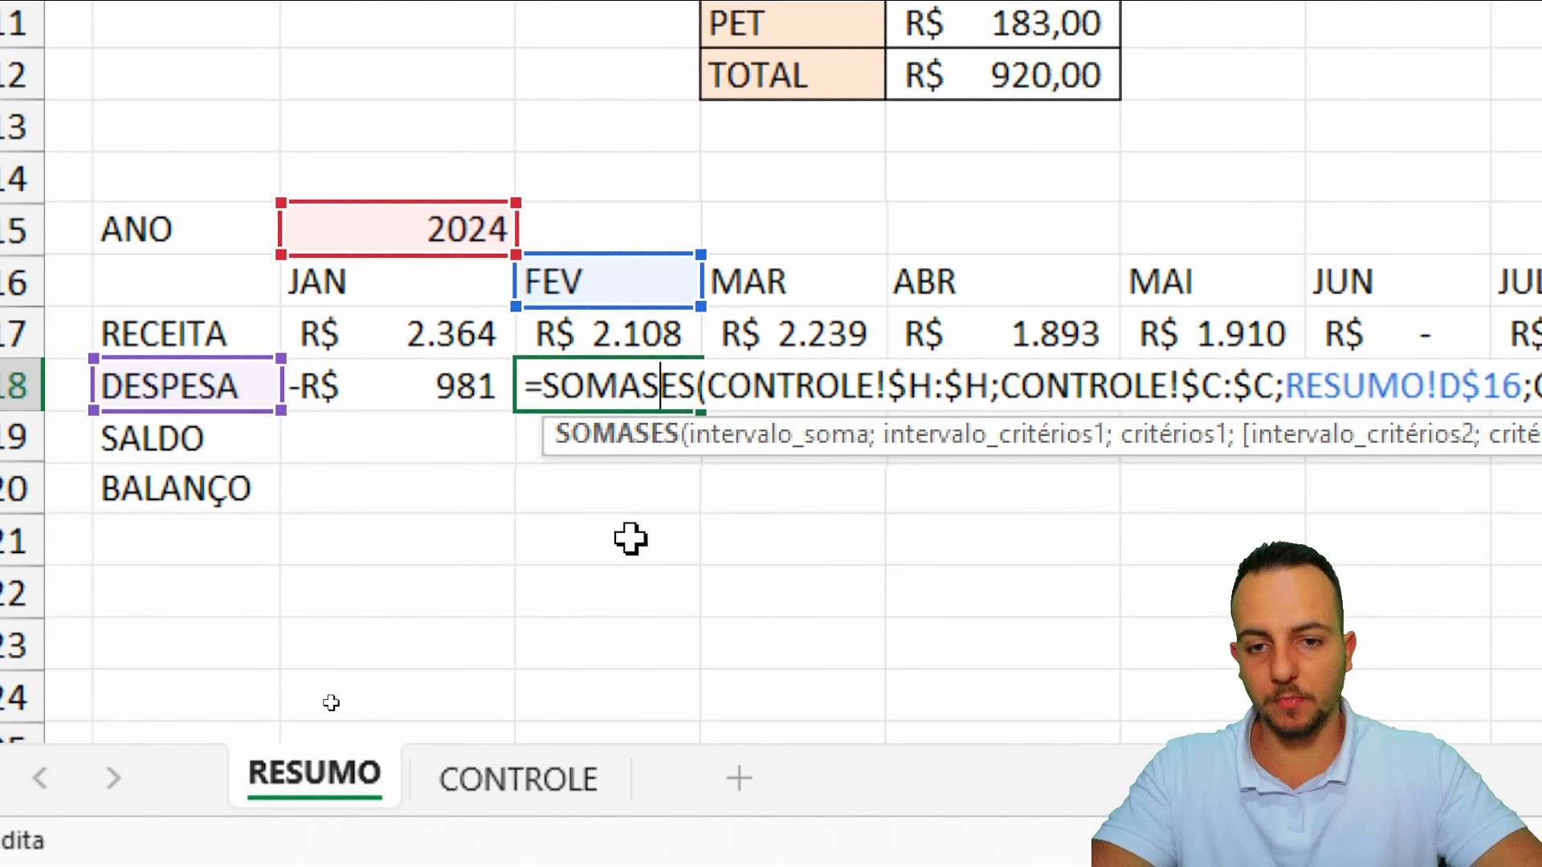
key("Escape")
Calculate the January SALDO in C19 with the formula =C17+C18
left_click(303, 451)
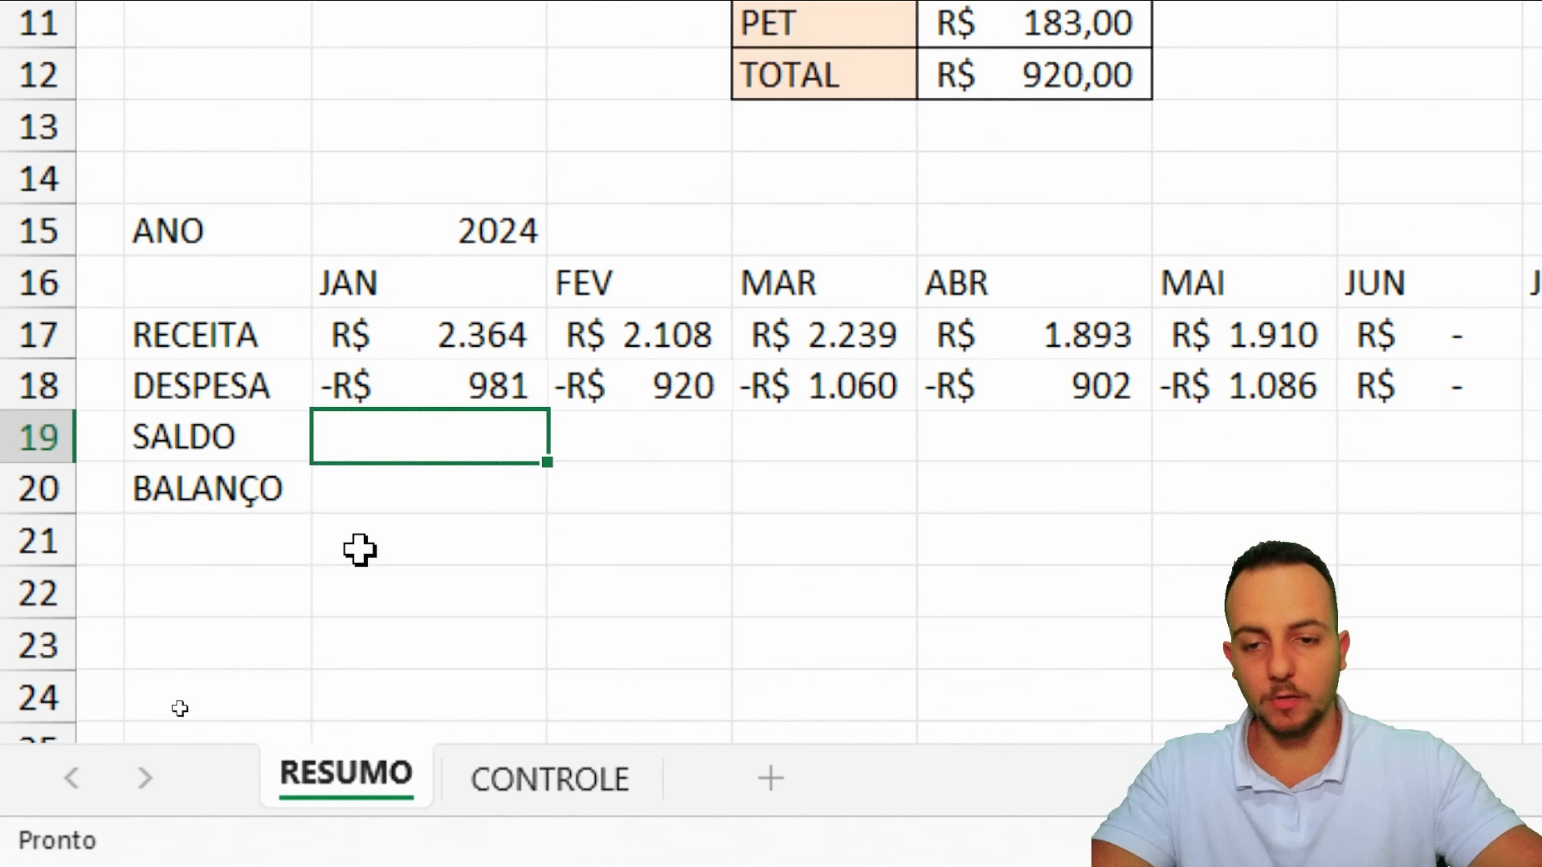
type("=")
left_click(474, 344)
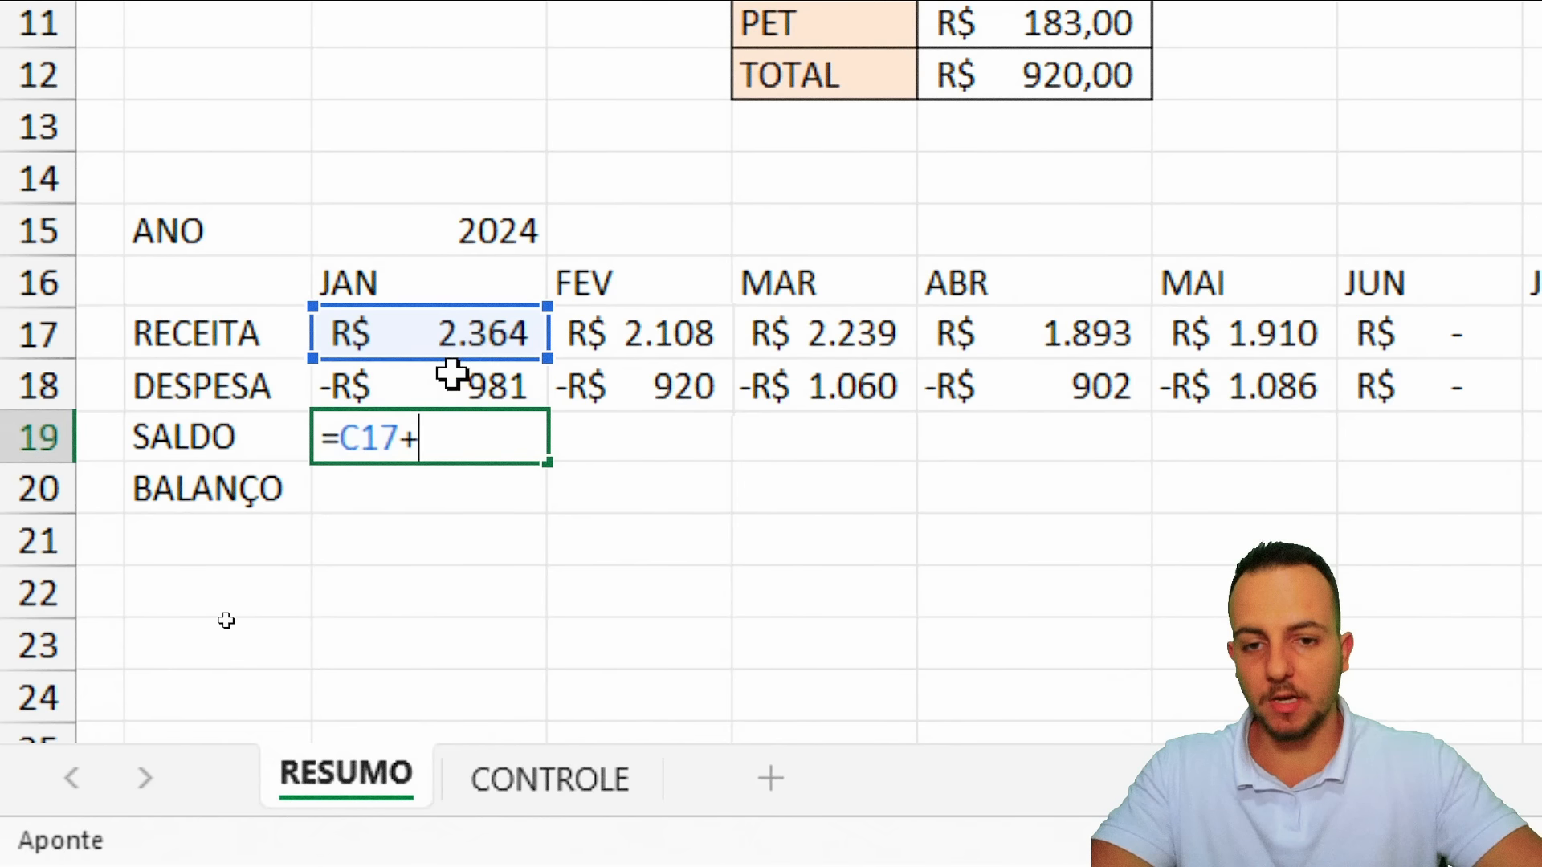
left_click(478, 385)
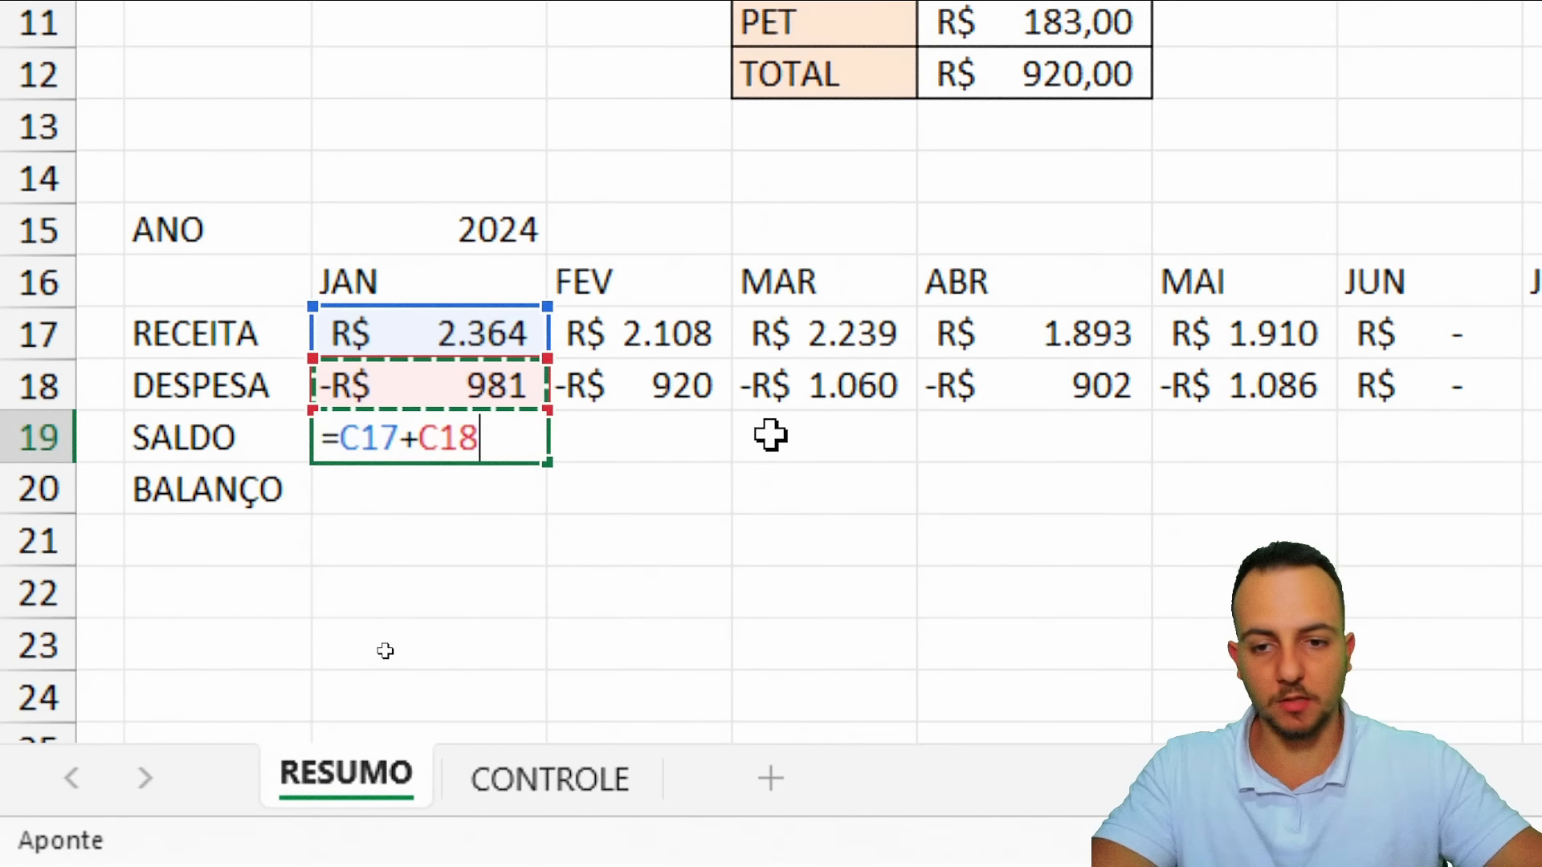
key("Return")
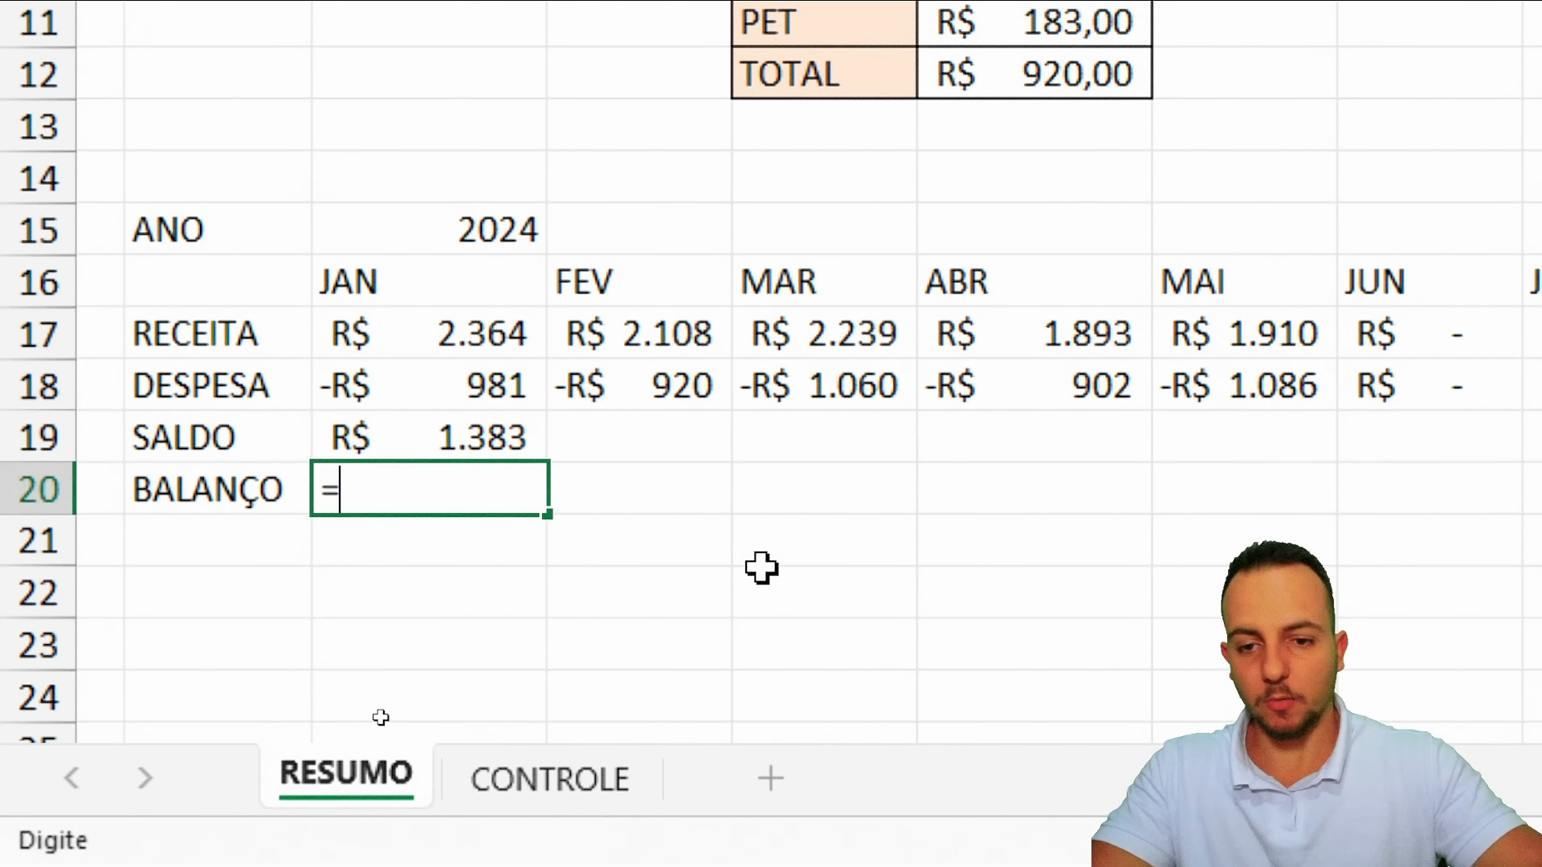
Enter =SOMA(C19;B20) as the January BALANÇO in C20, and fill both the SALDO and BALANÇO formulas across all months through DEZ
type("=SOMA")
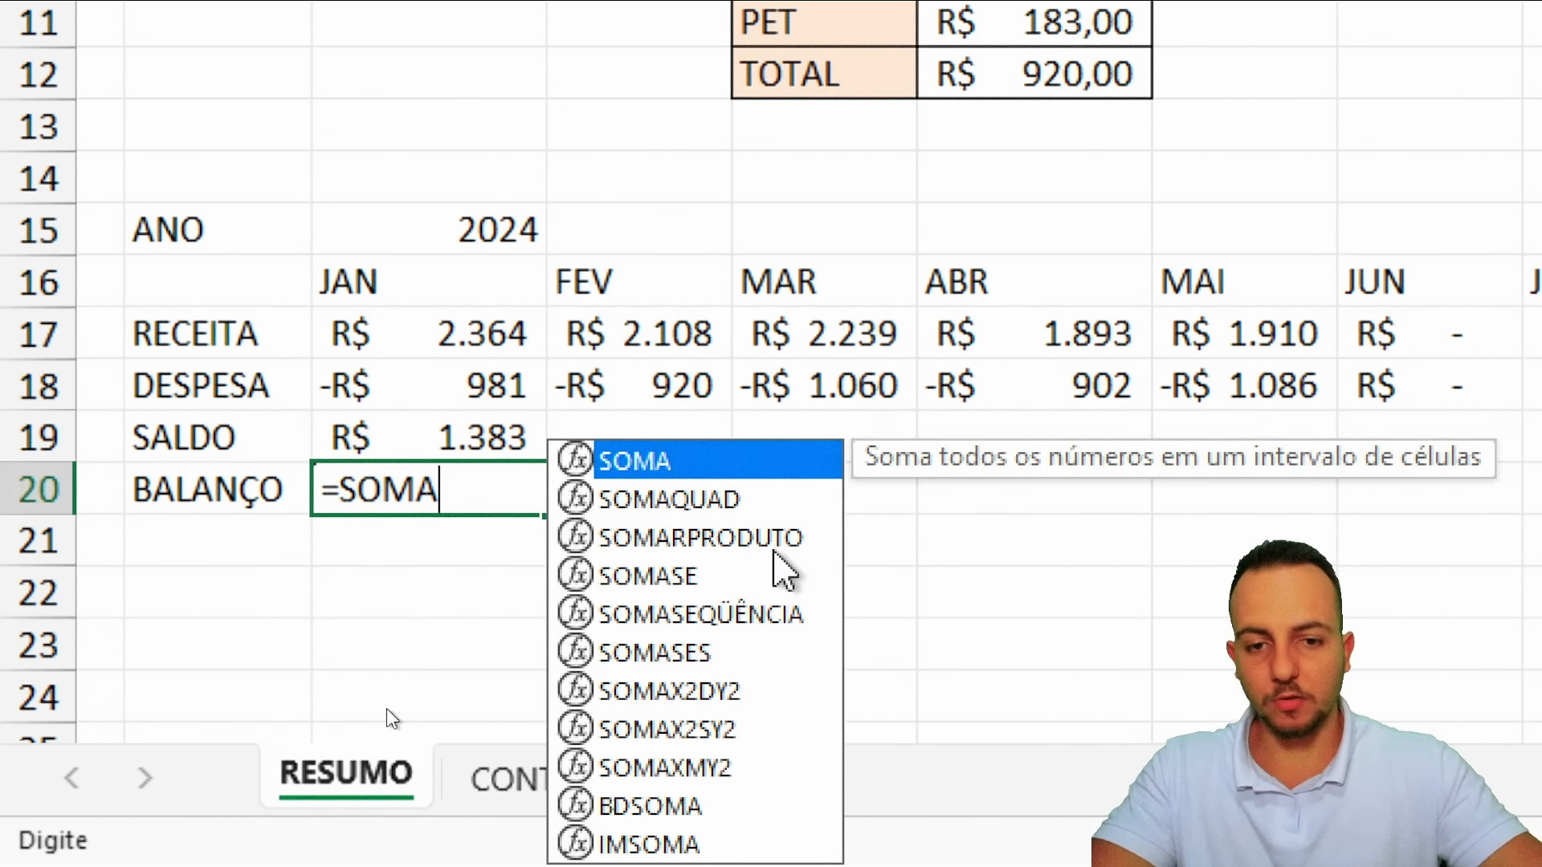
type("(")
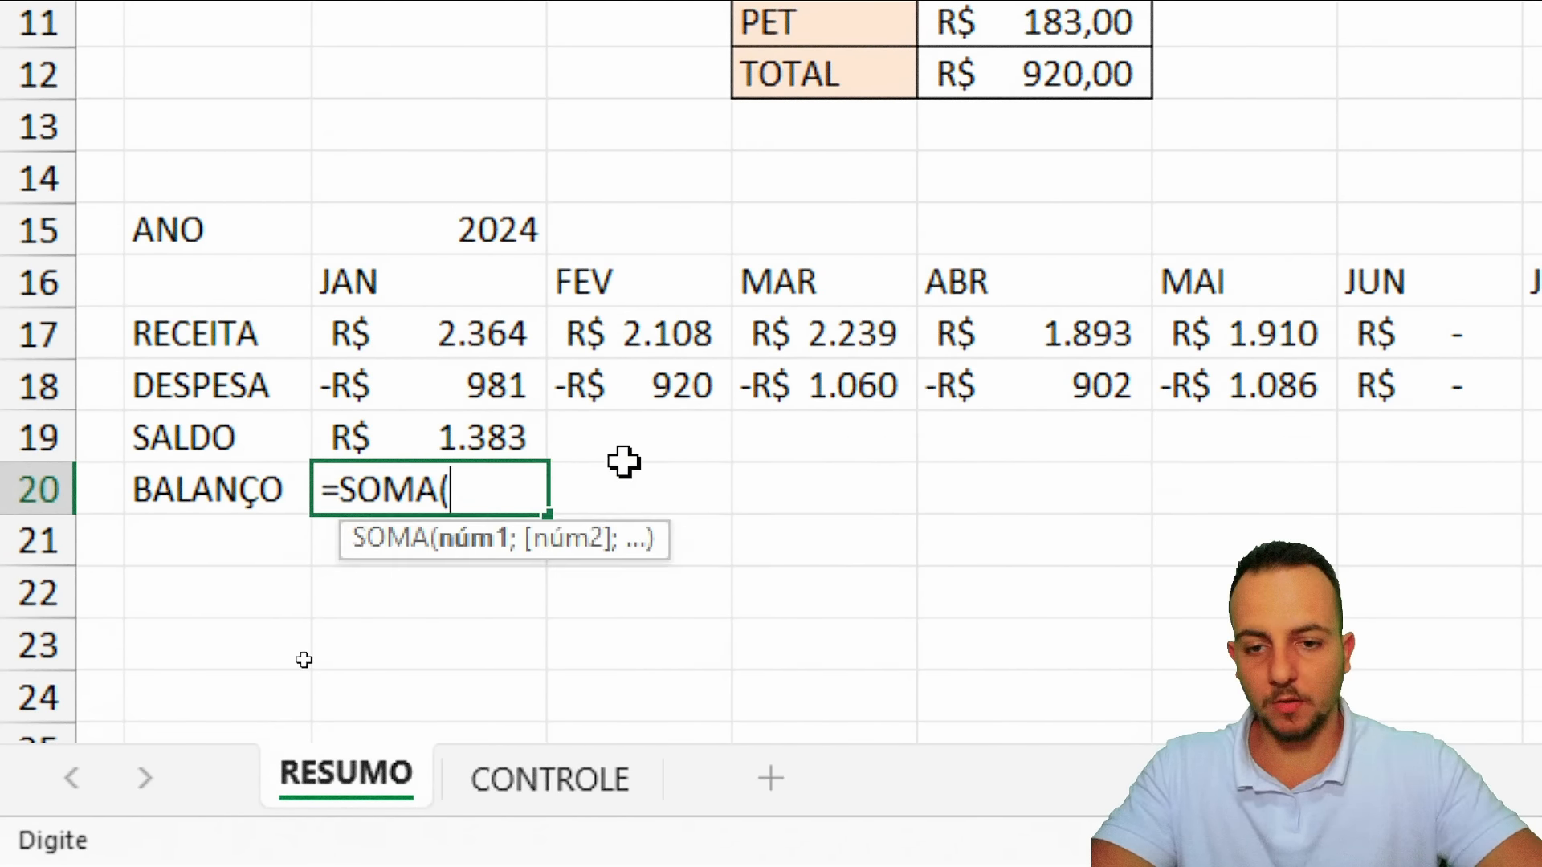
left_click(452, 434)
type(";")
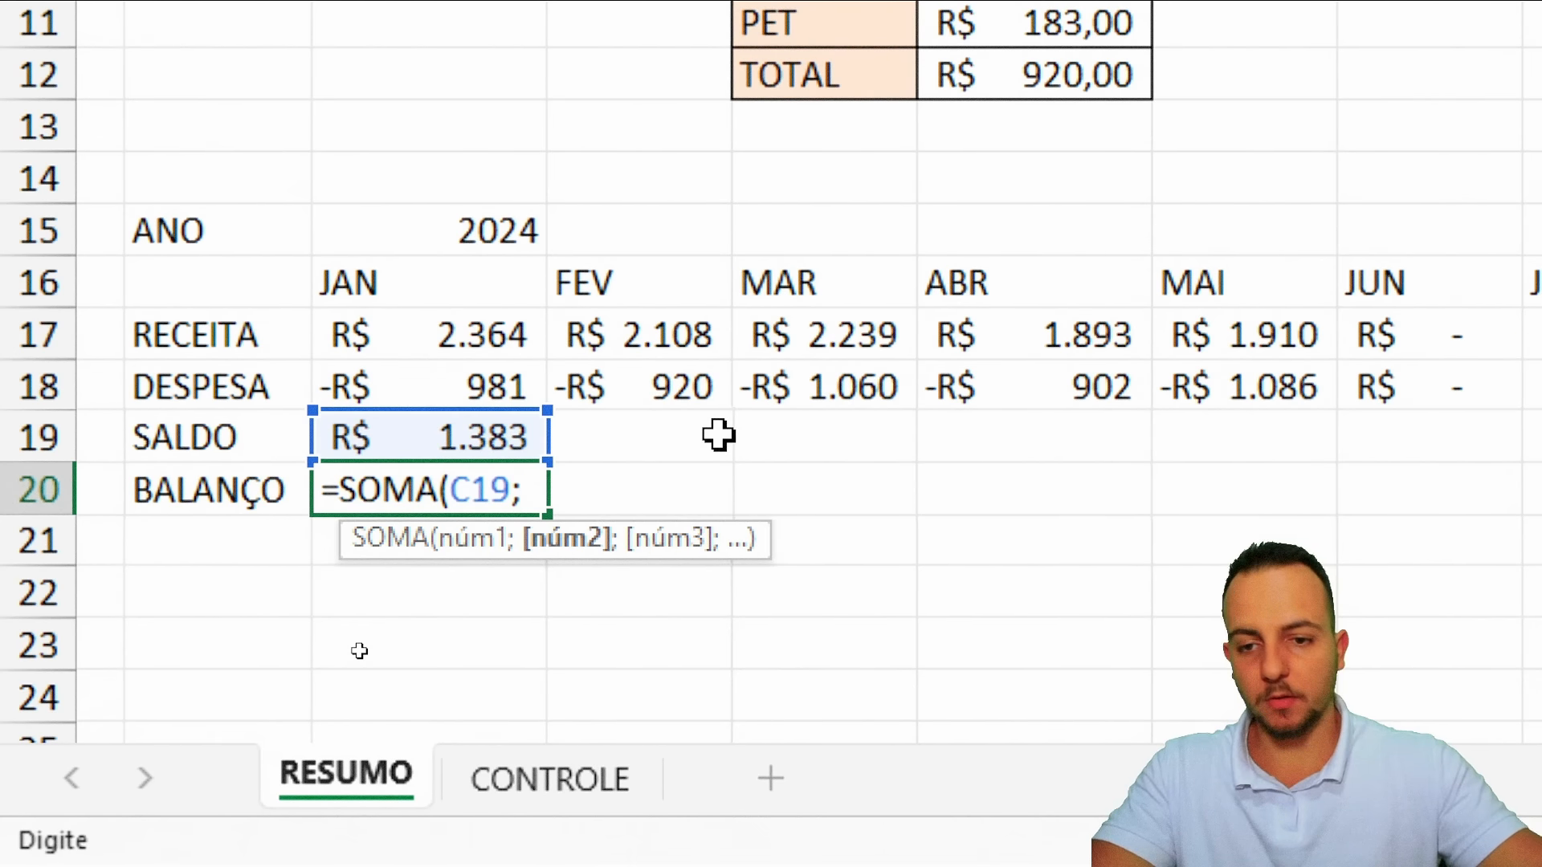
left_click(204, 489)
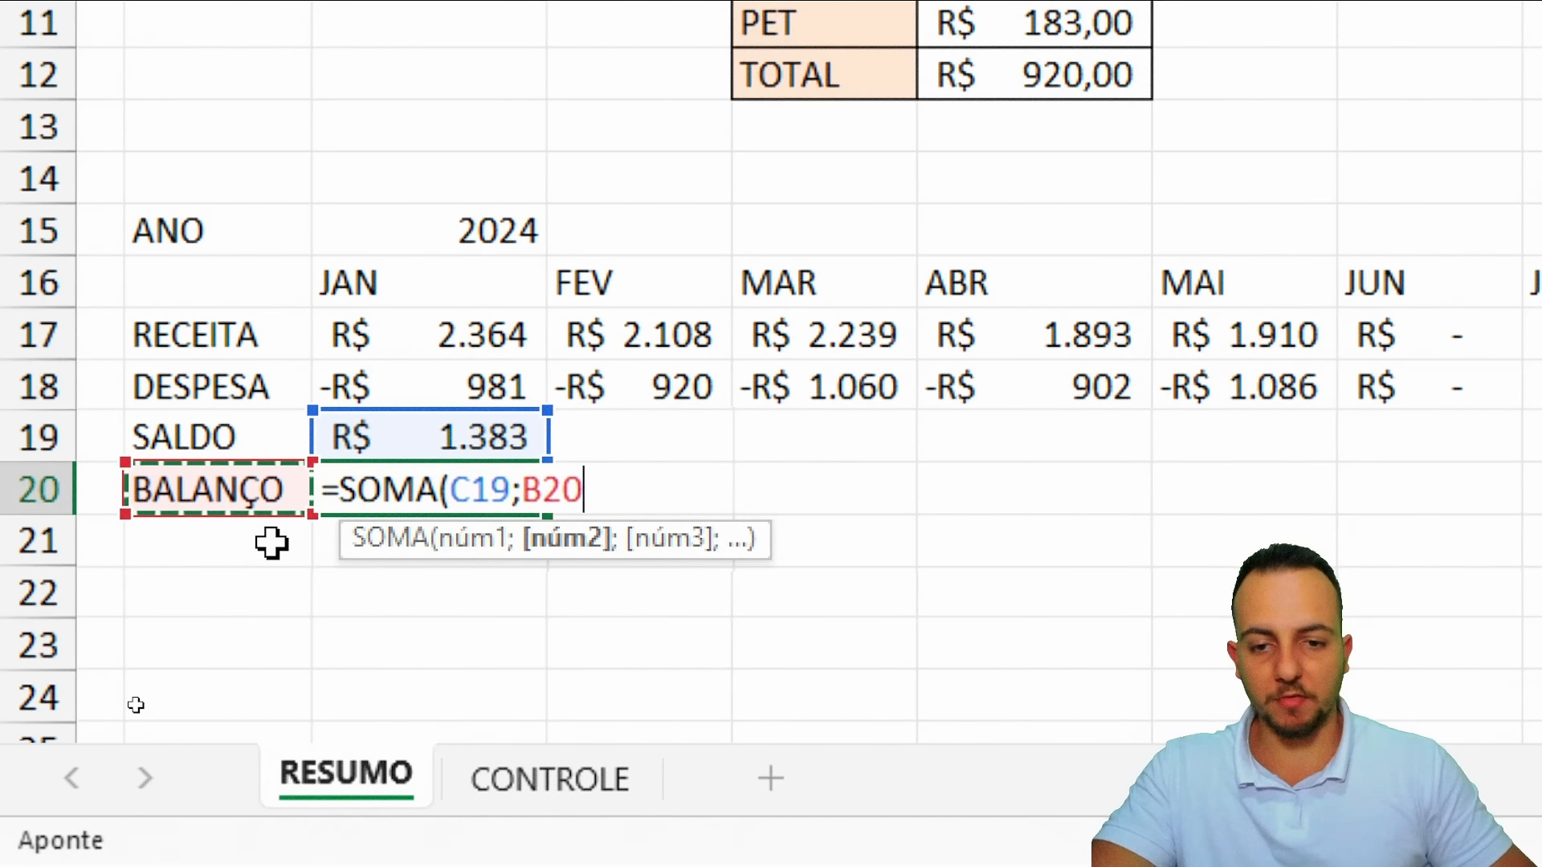
type(")")
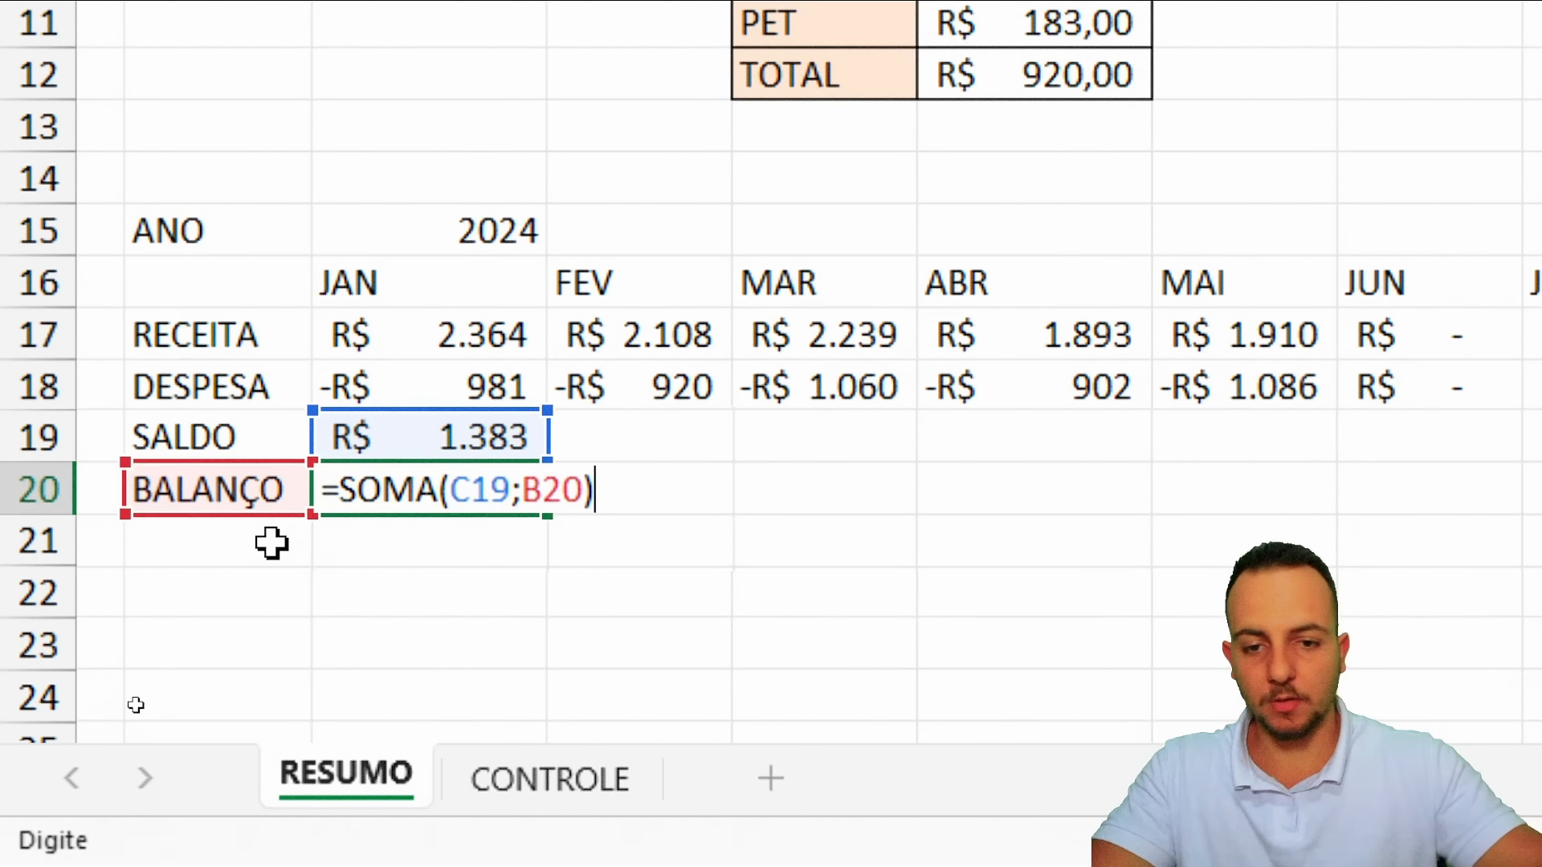
key("Return")
left_click_drag(460, 428, 1269, 514)
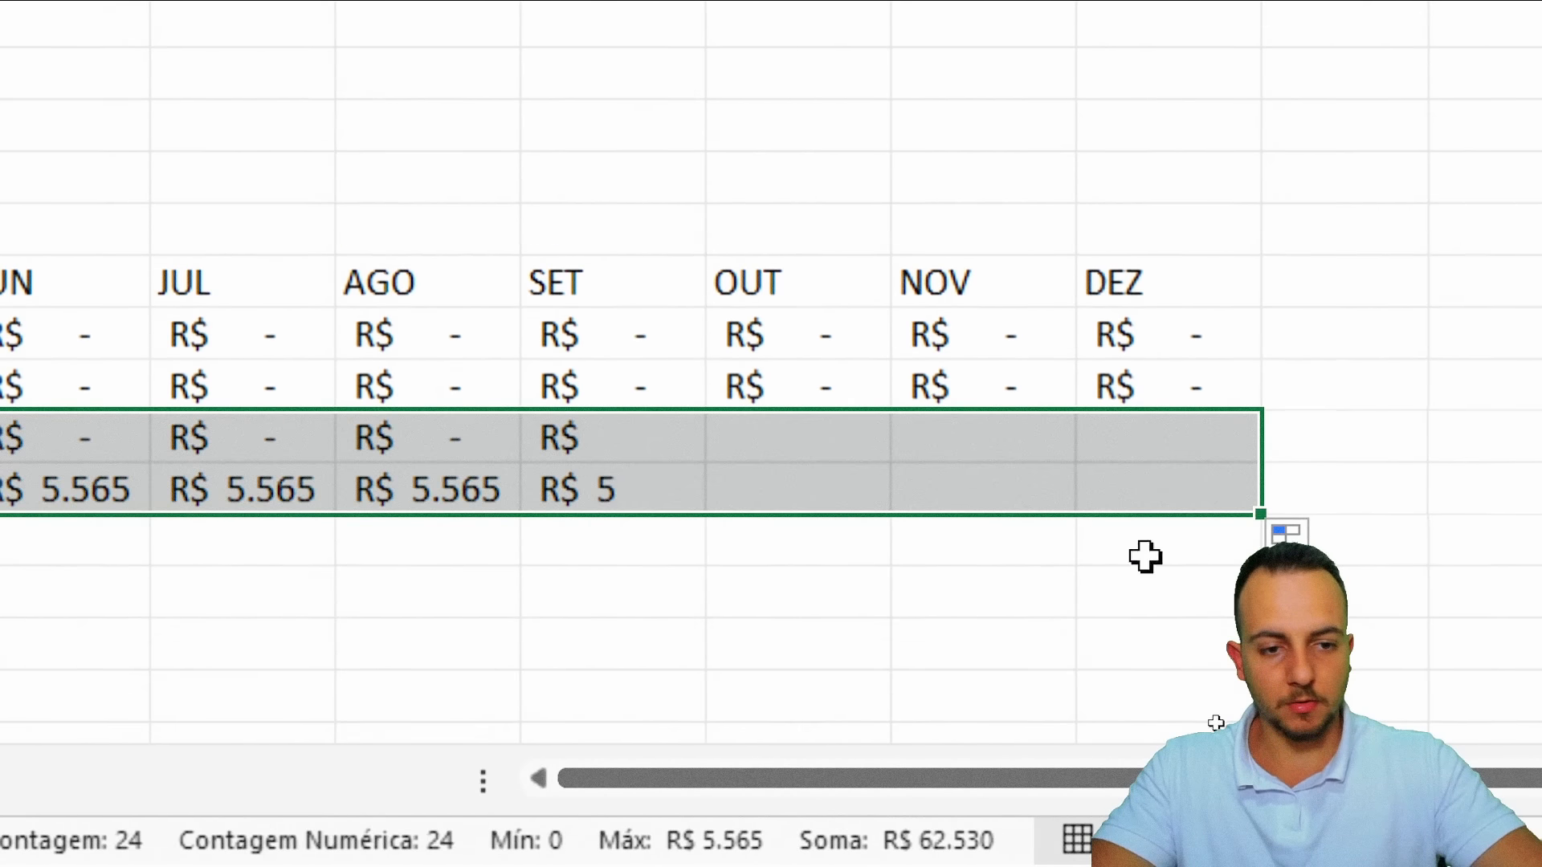
left_click(235, 649)
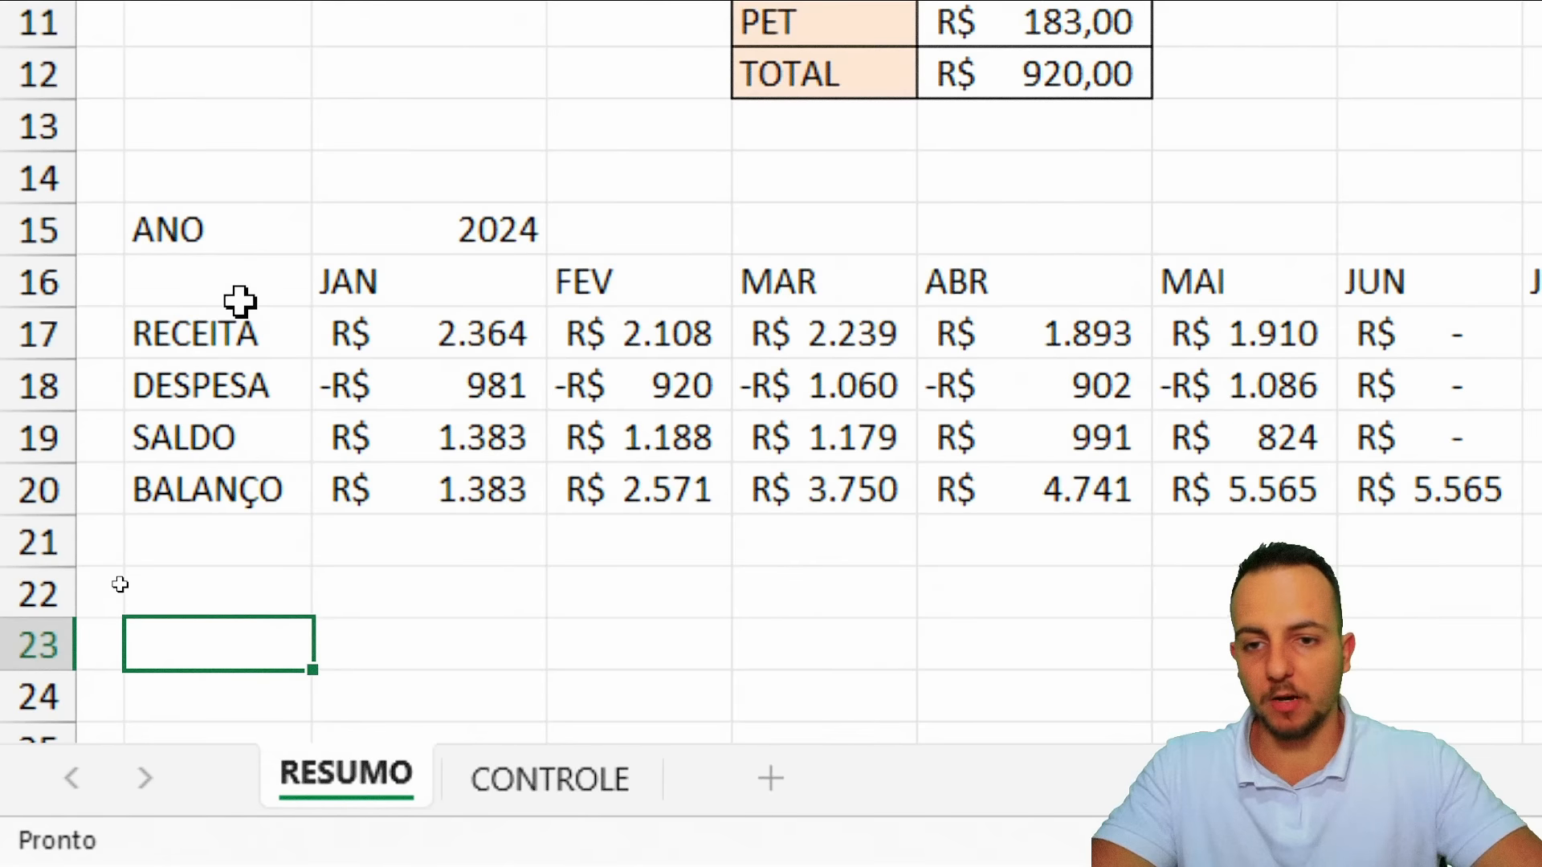
Center the month headers and values from C16 to the DEZ BALANÇO cell horizontally and vertically, and apply all borders
left_click_drag(343, 282, 1342, 467)
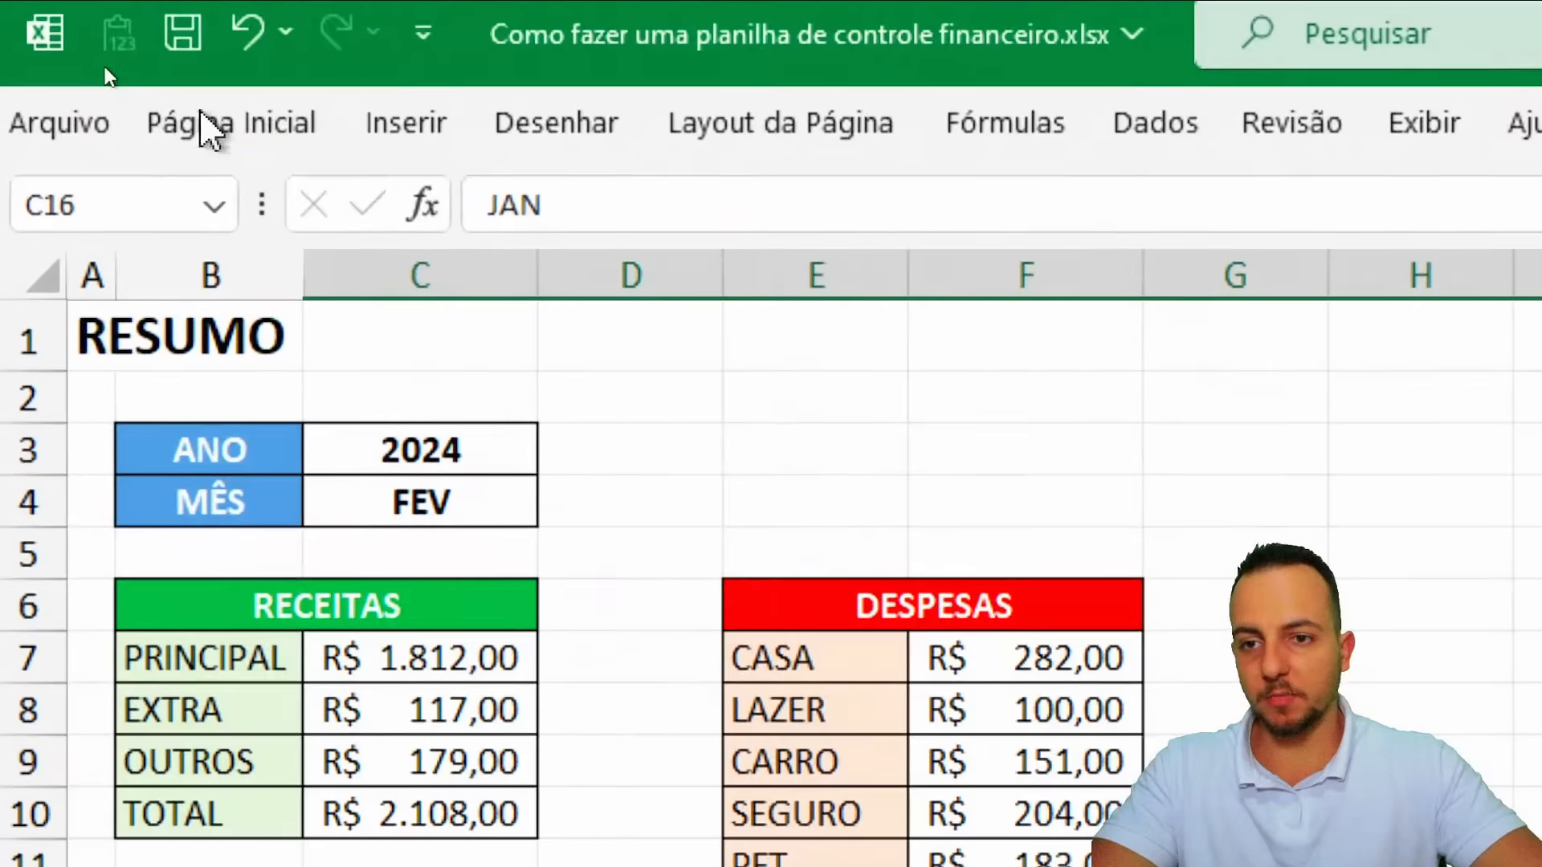
left_click(204, 117)
left_click(947, 277)
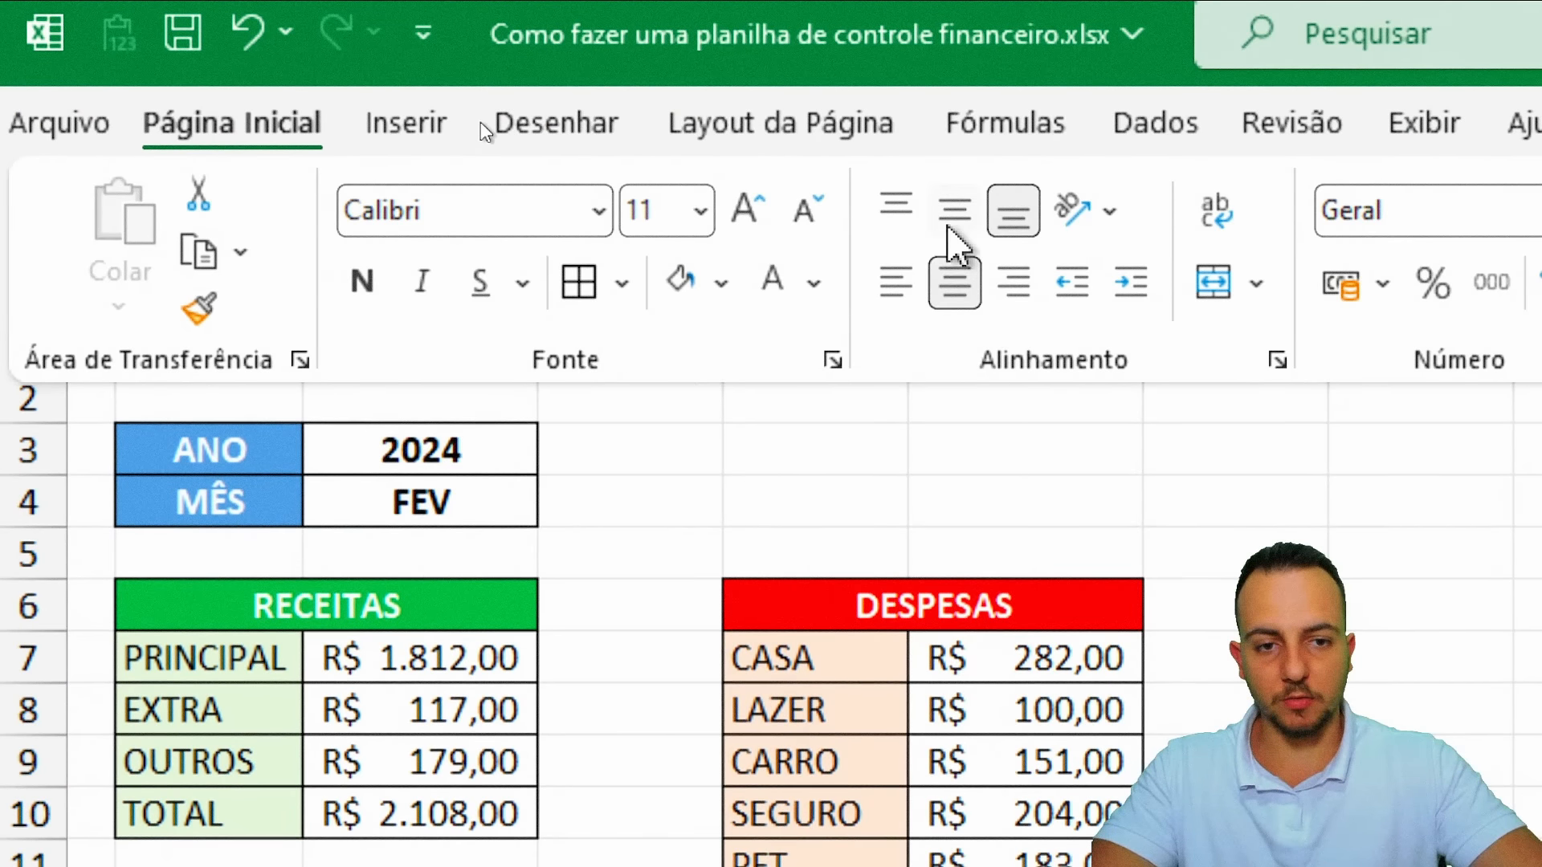
left_click(950, 218)
left_click(581, 291)
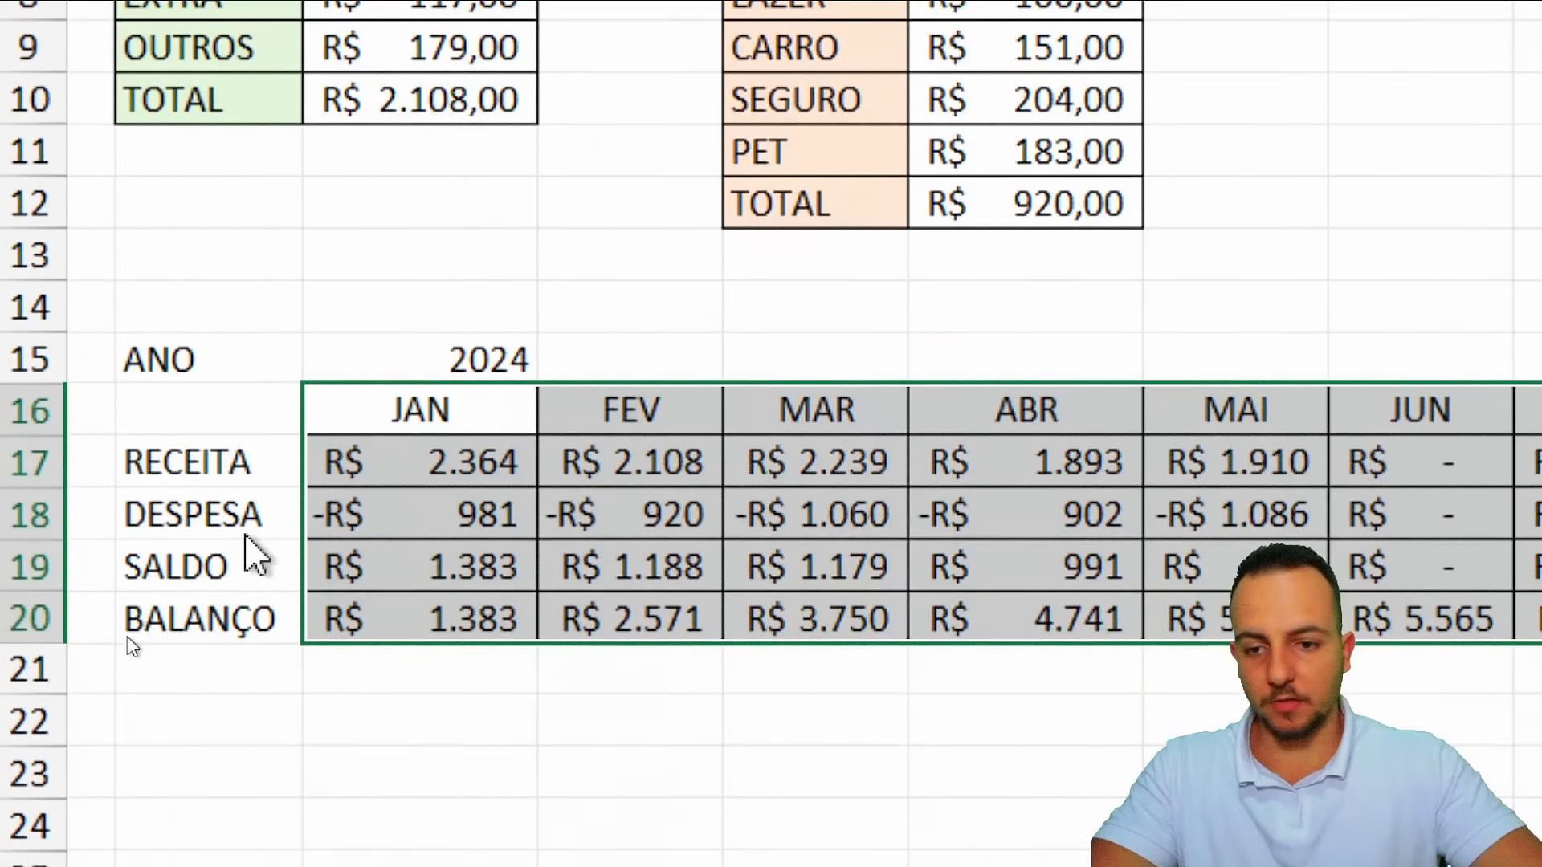
Format the row labels in B15:B20, ANO through BALANÇO, as bold, centered both ways and bordered
left_click_drag(237, 377, 248, 612)
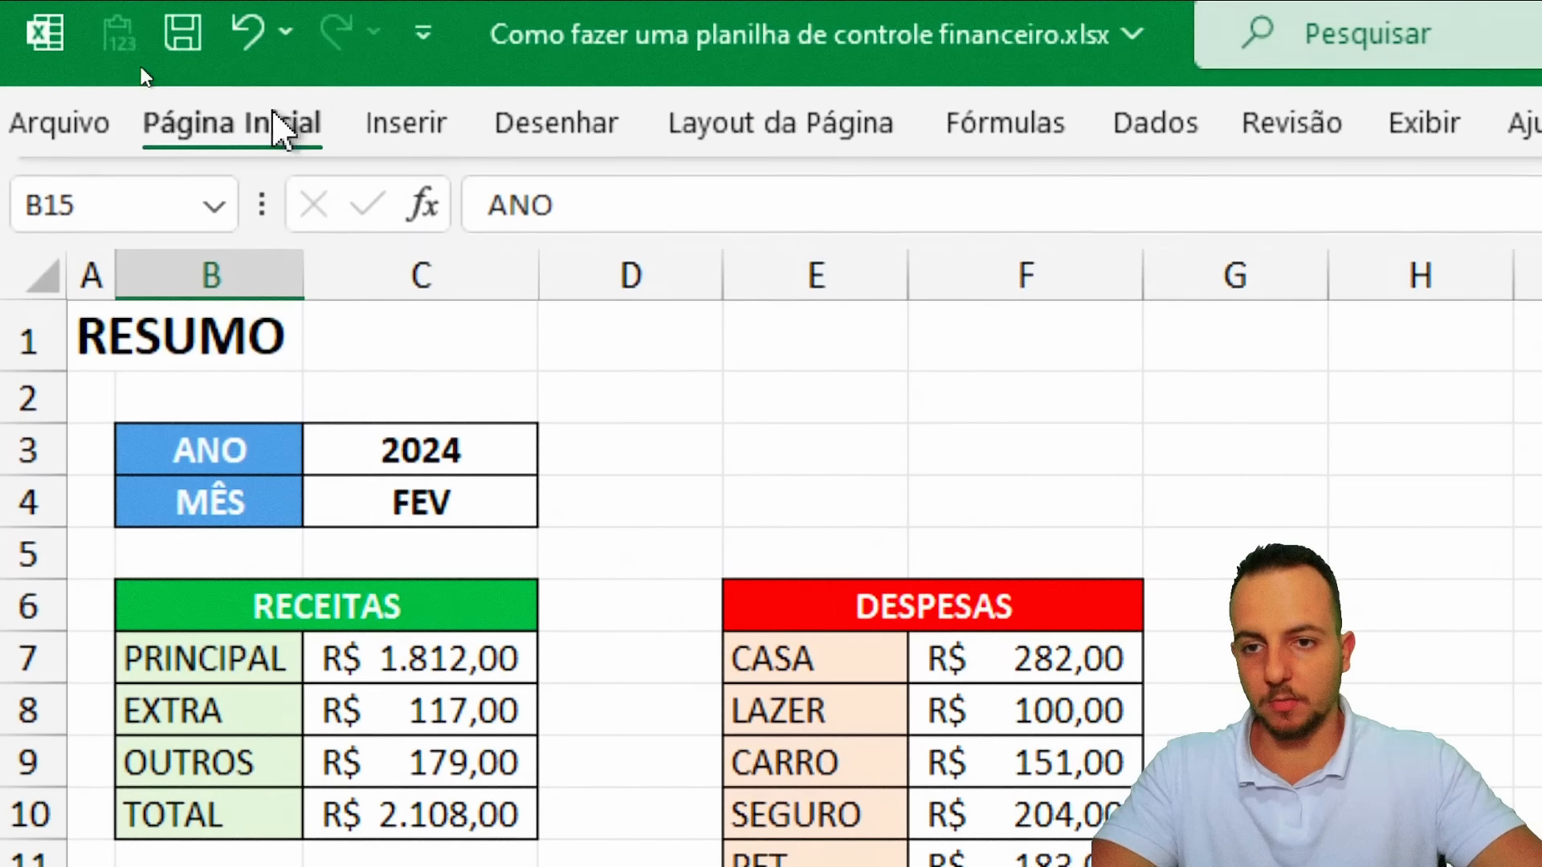
left_click(281, 124)
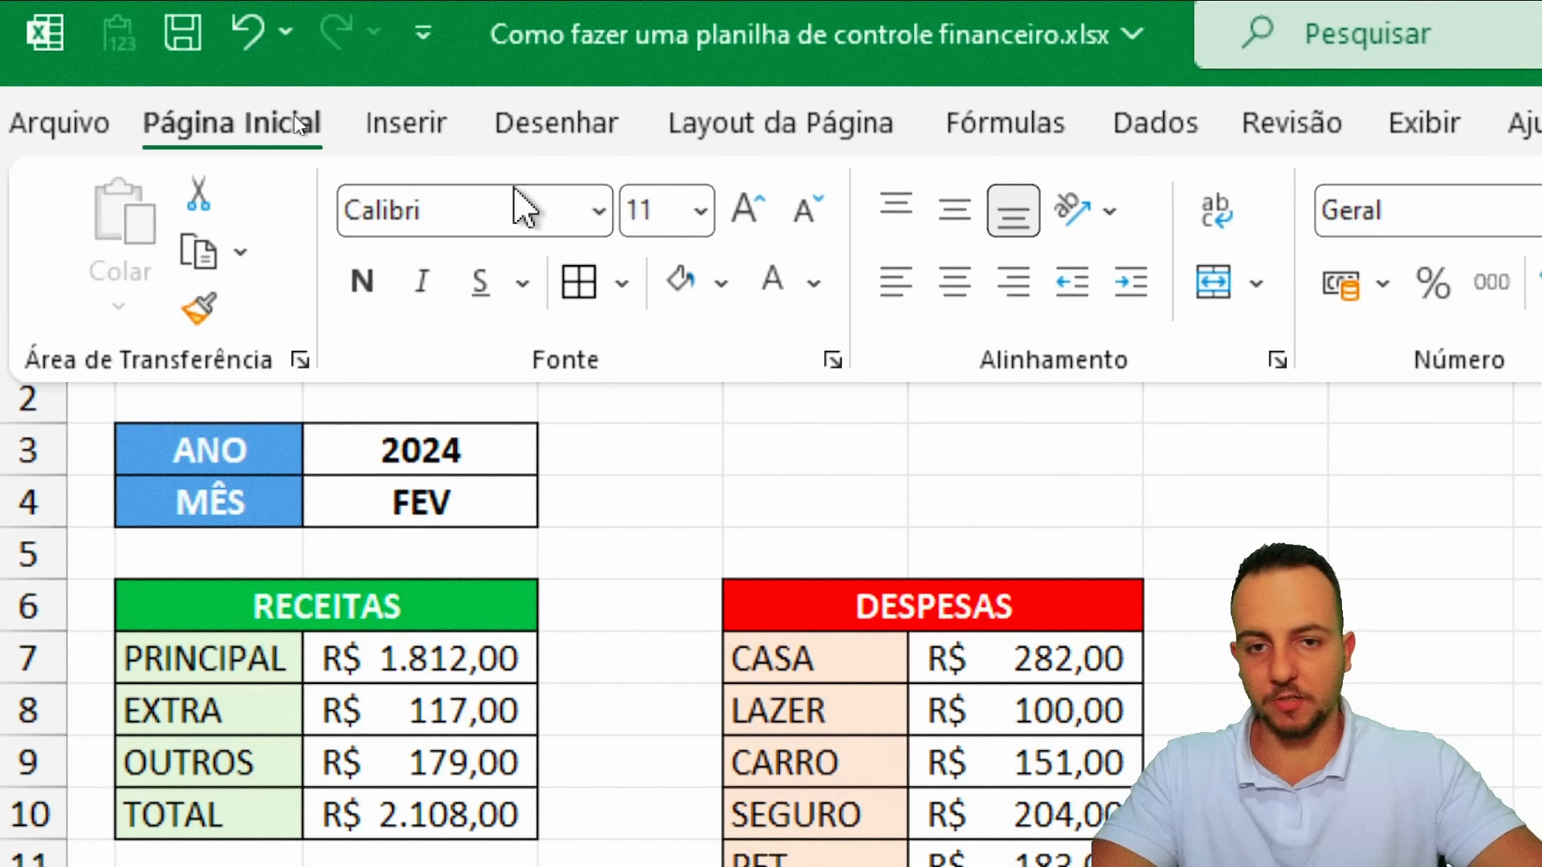
left_click(952, 212)
left_click(956, 281)
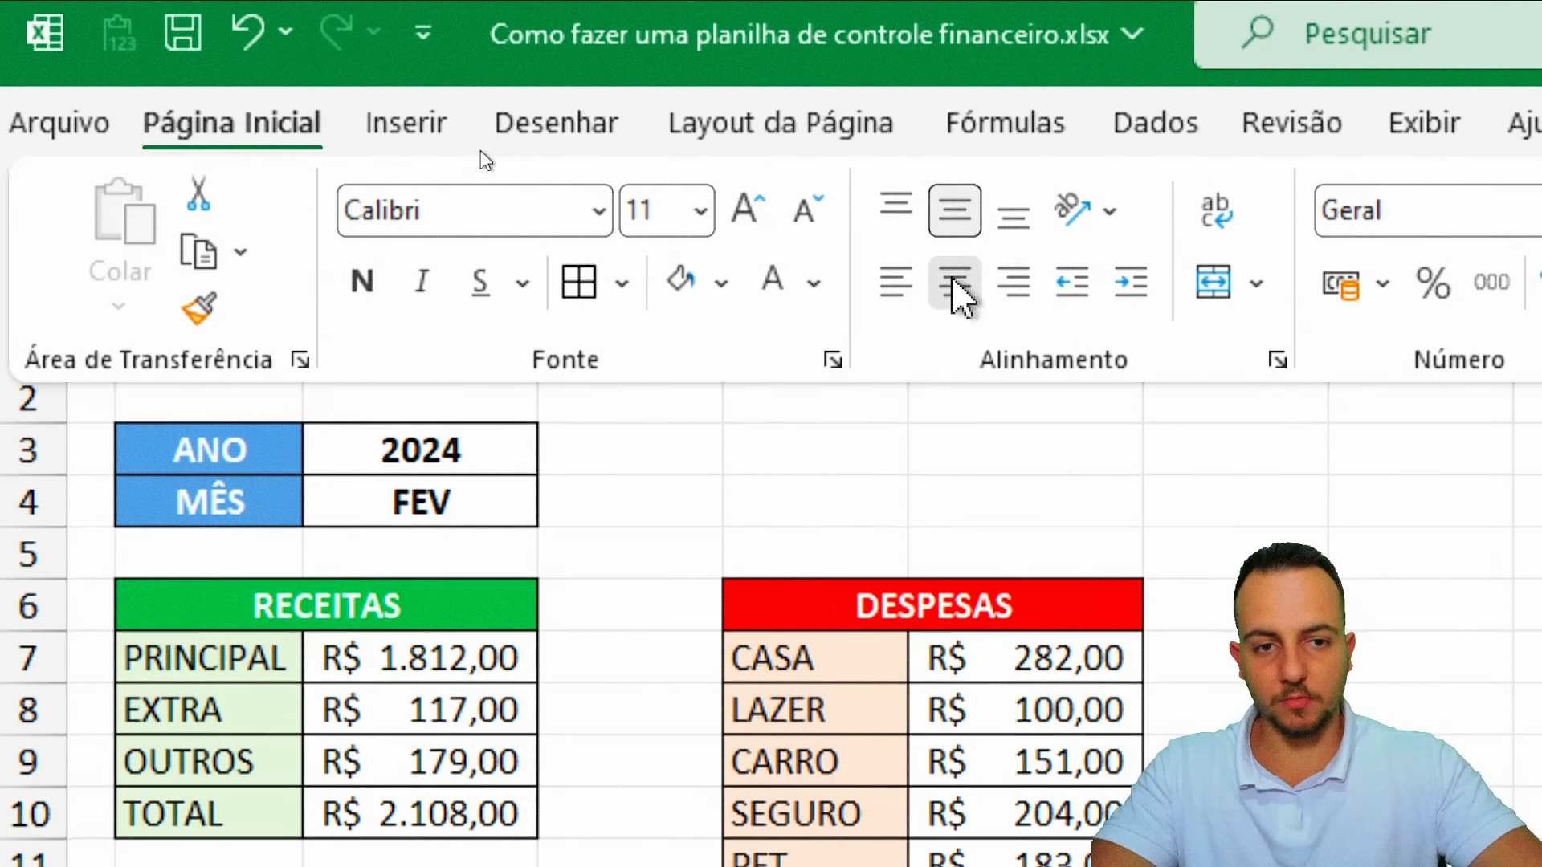
left_click(376, 304)
Center the 2024 year value in C15 horizontally and vertically and make it bold
left_click(438, 399)
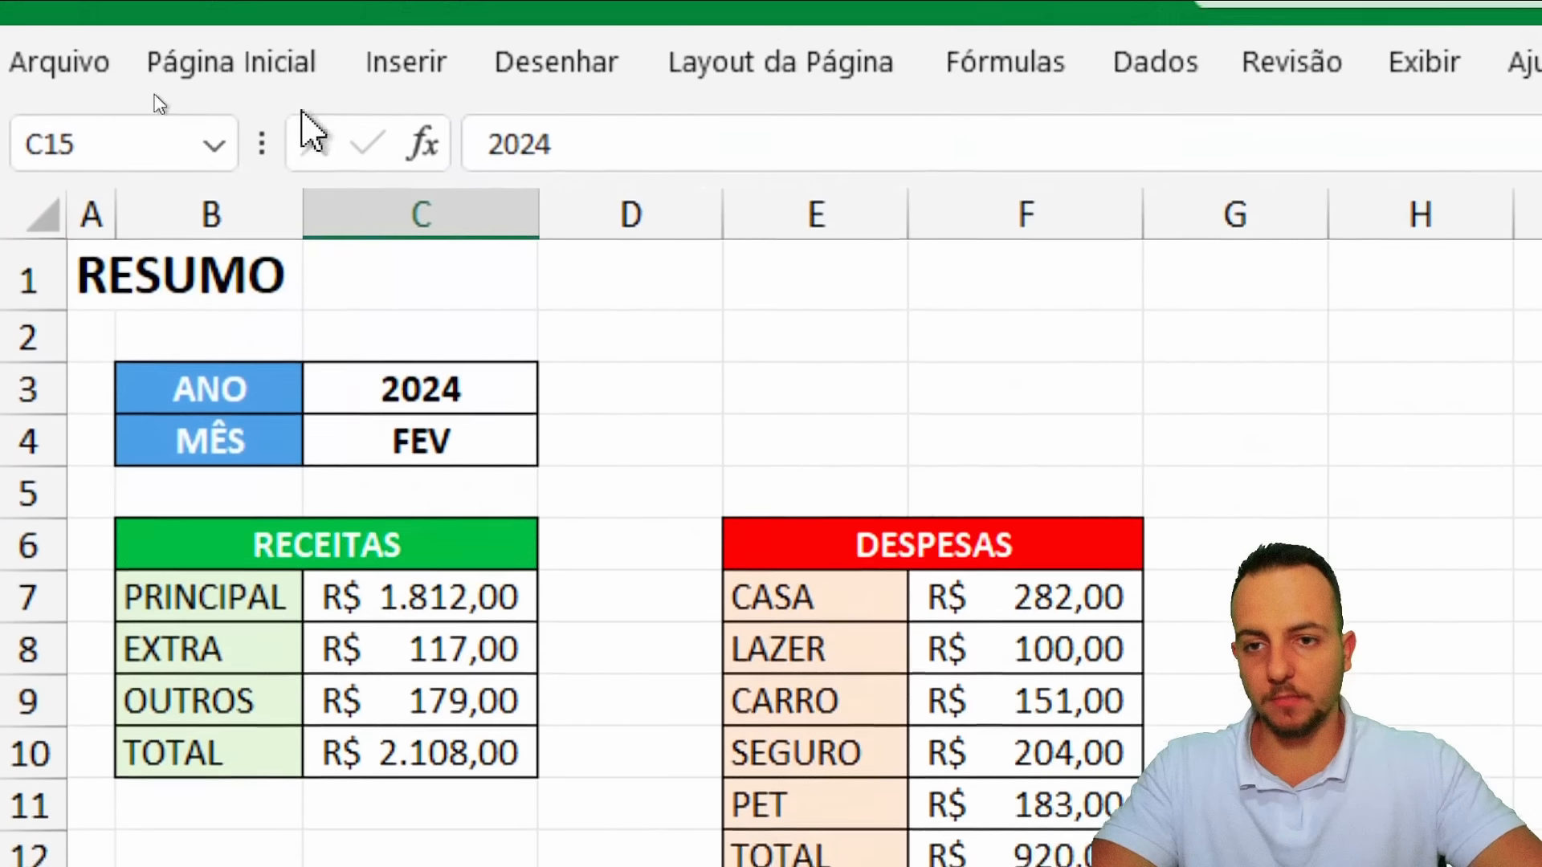
left_click(273, 110)
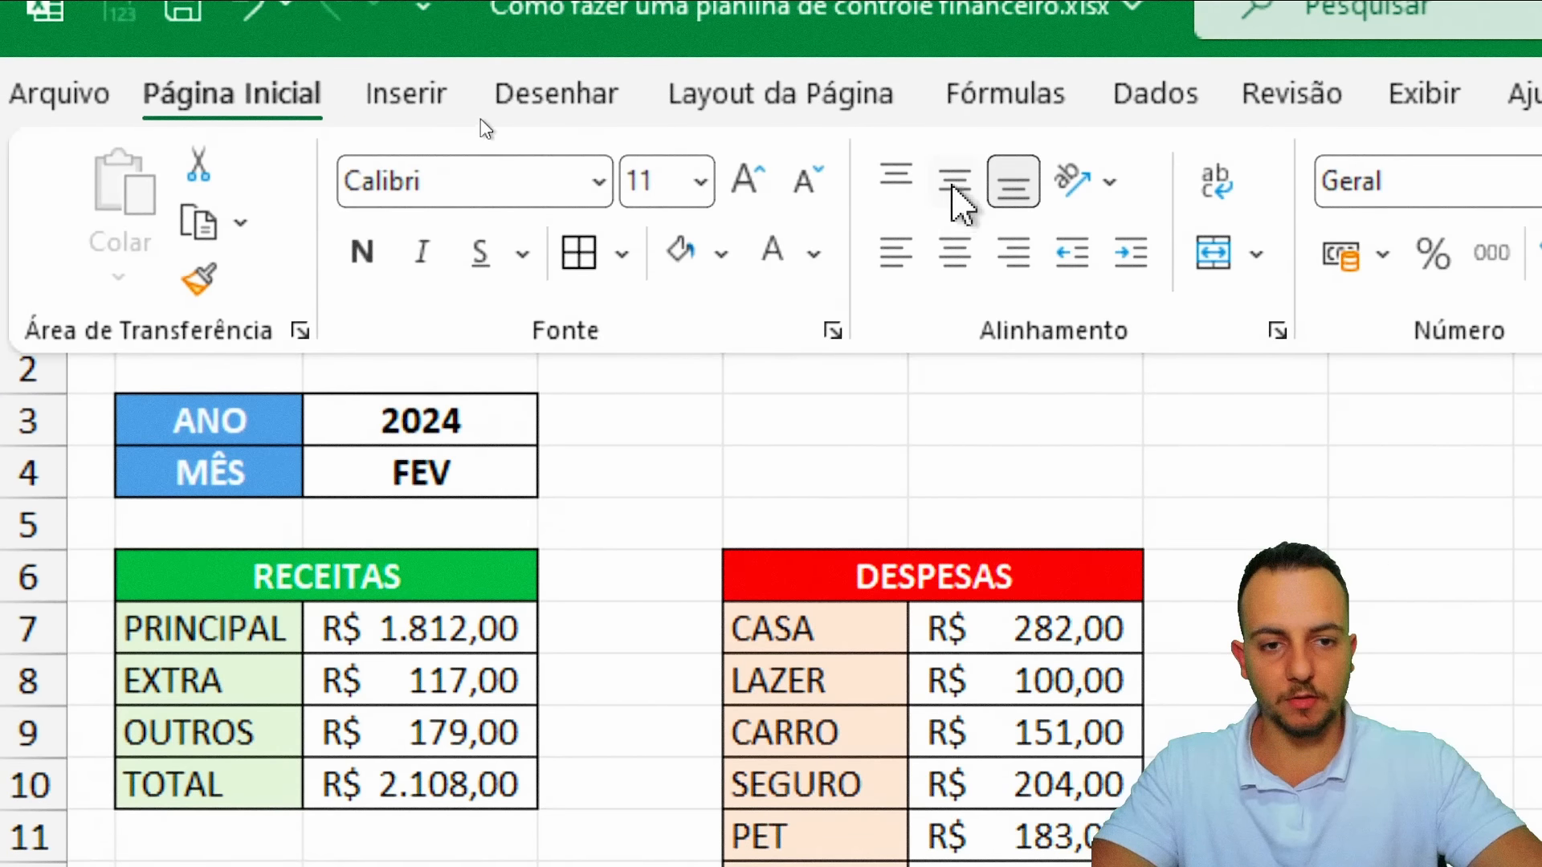
left_click(952, 186)
left_click(948, 246)
left_click(363, 263)
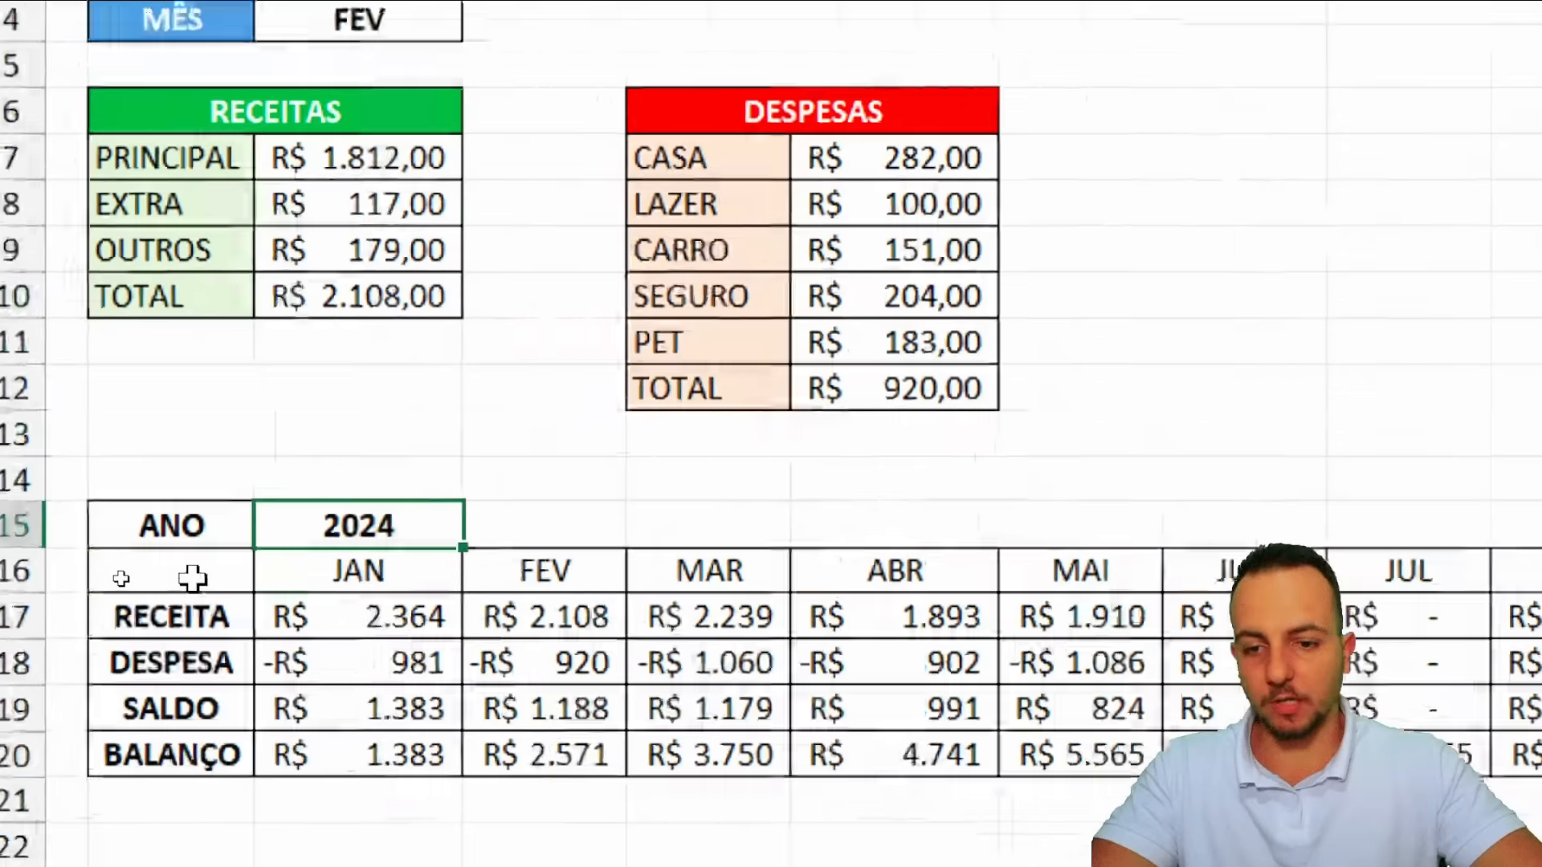
Make the month header row of the yearly table bold, from B16 through DEZ
left_click_drag(185, 578, 1139, 562)
left_click_drag(1343, 545, 1346, 561)
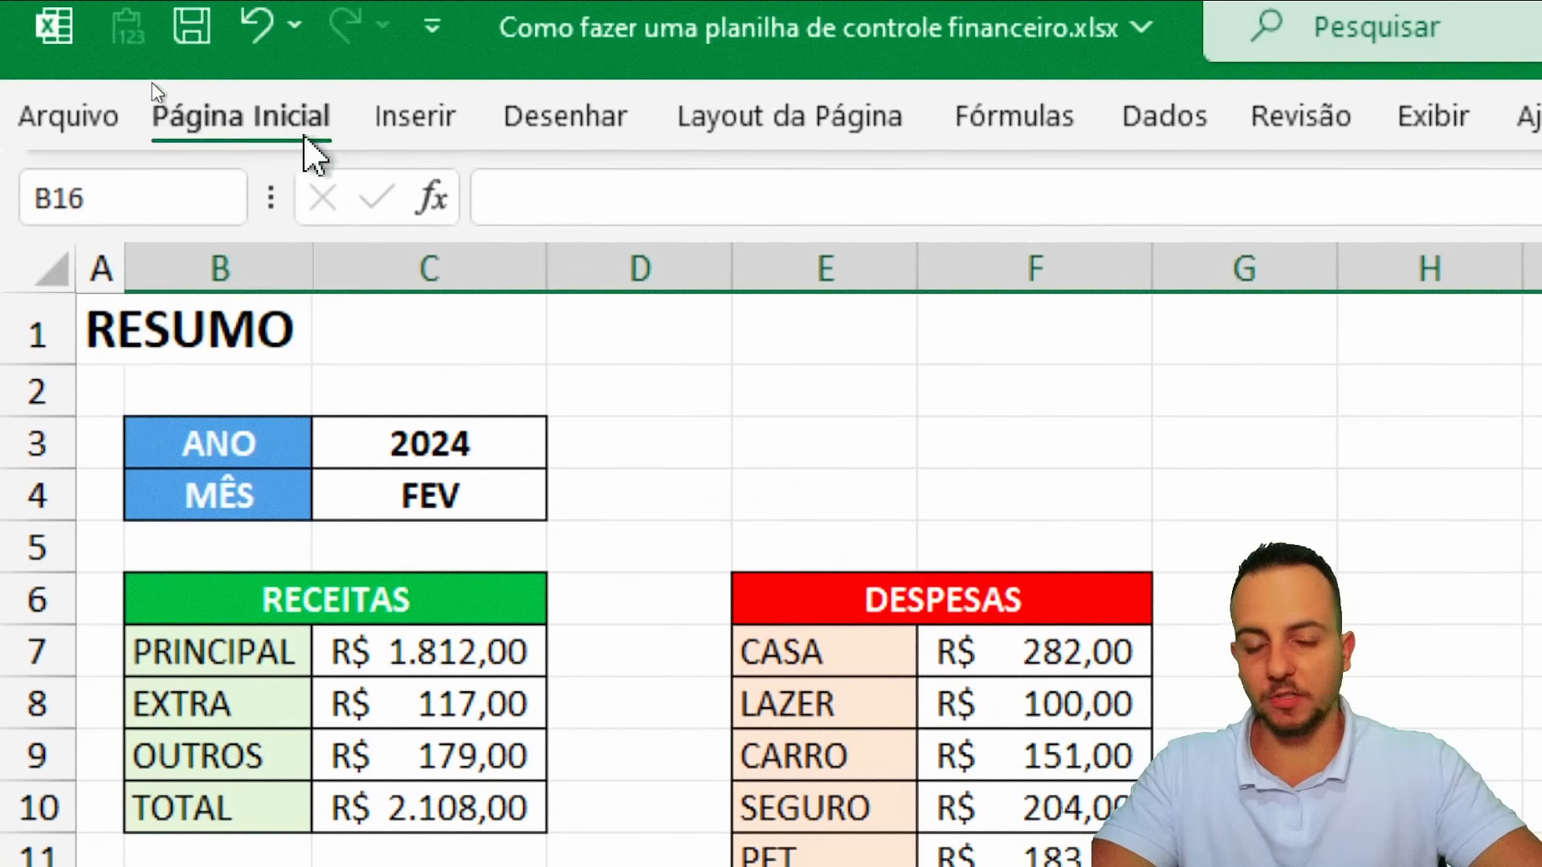
left_click(293, 109)
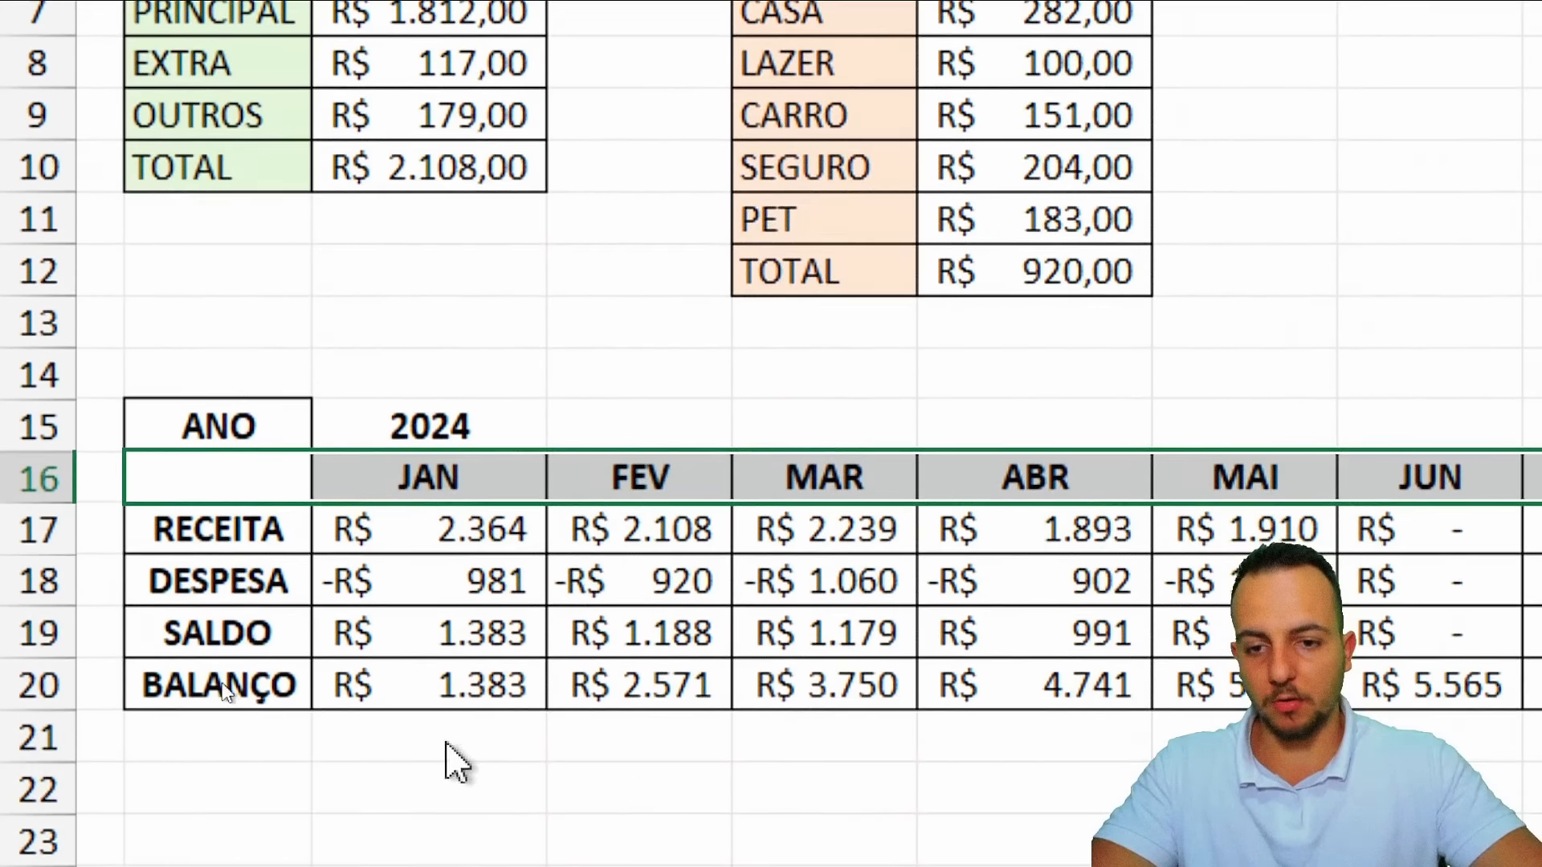
Apply borders to the 2024 year cell C15 of the yearly table
left_click(452, 428)
left_click(306, 113)
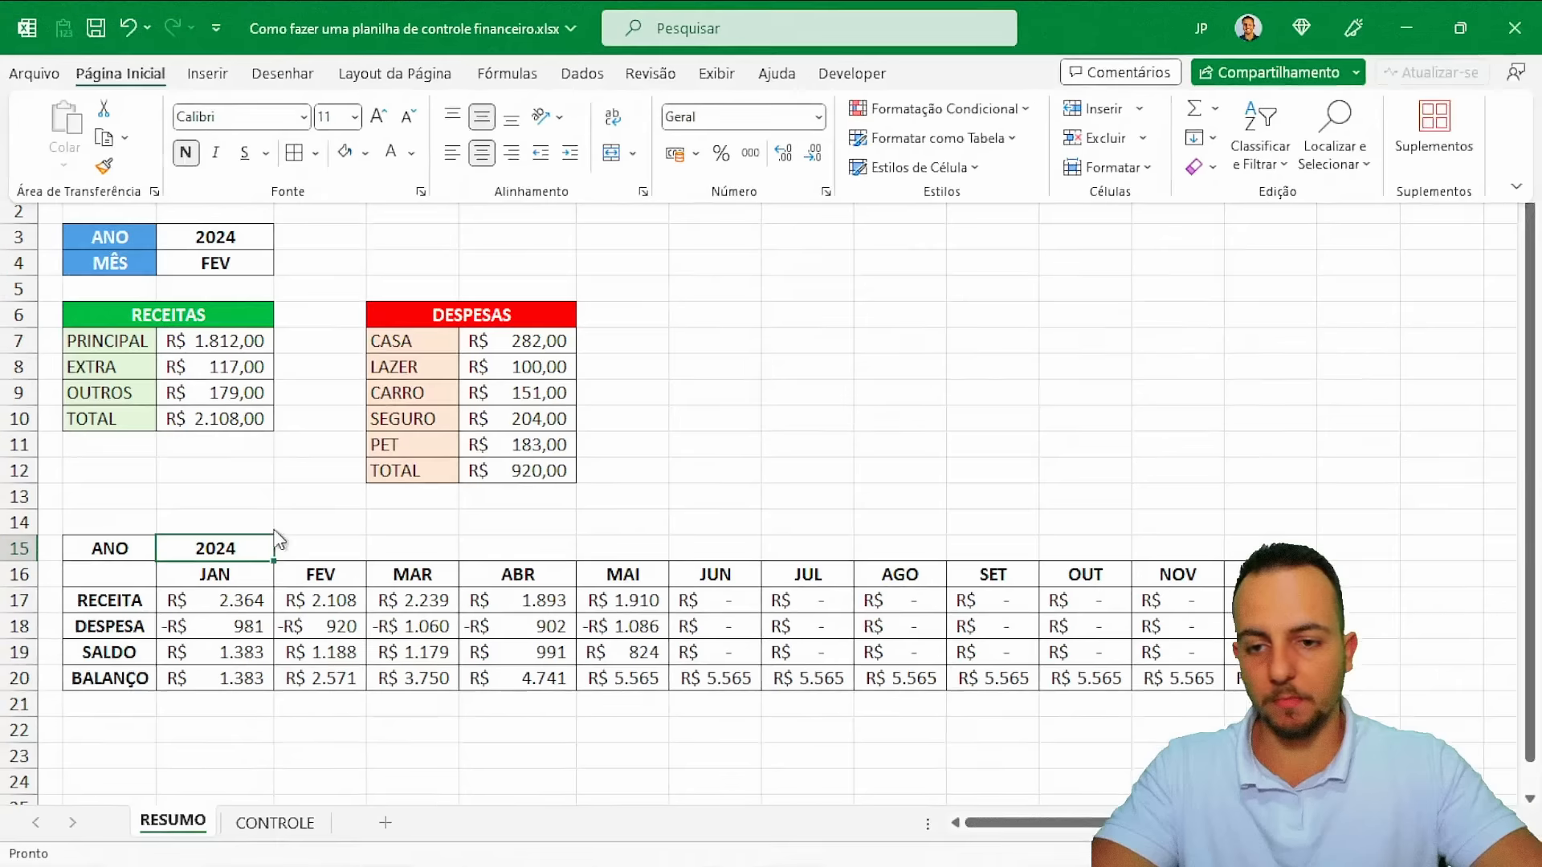
left_click(243, 719)
left_click(242, 723)
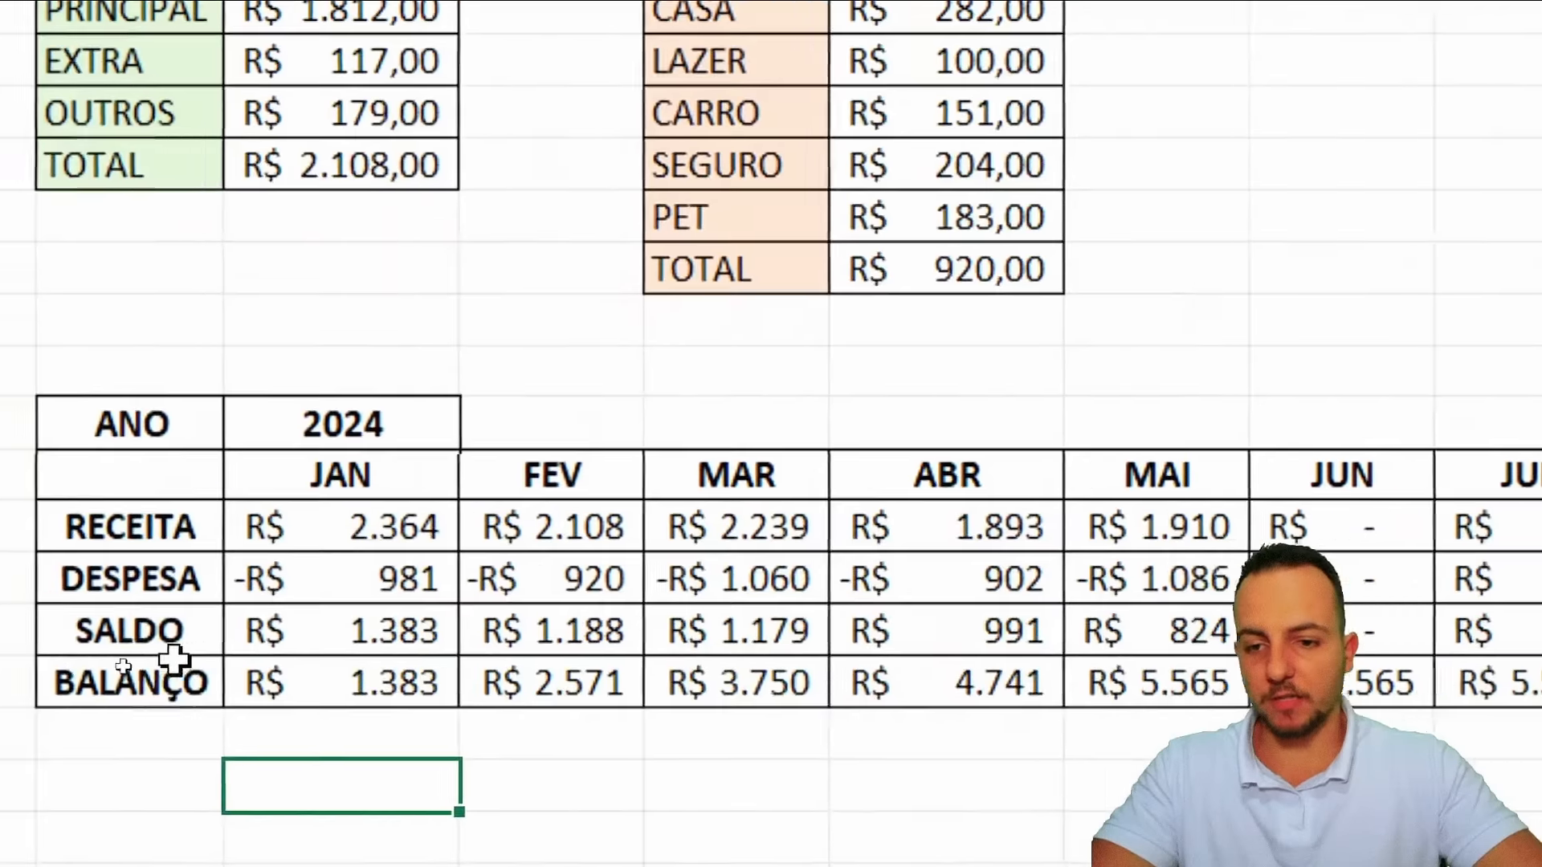
Copy the formatted ANO label and year from B3:C3 and paste them over B15:C15 in the yearly table
left_click_drag(125, 547, 204, 540)
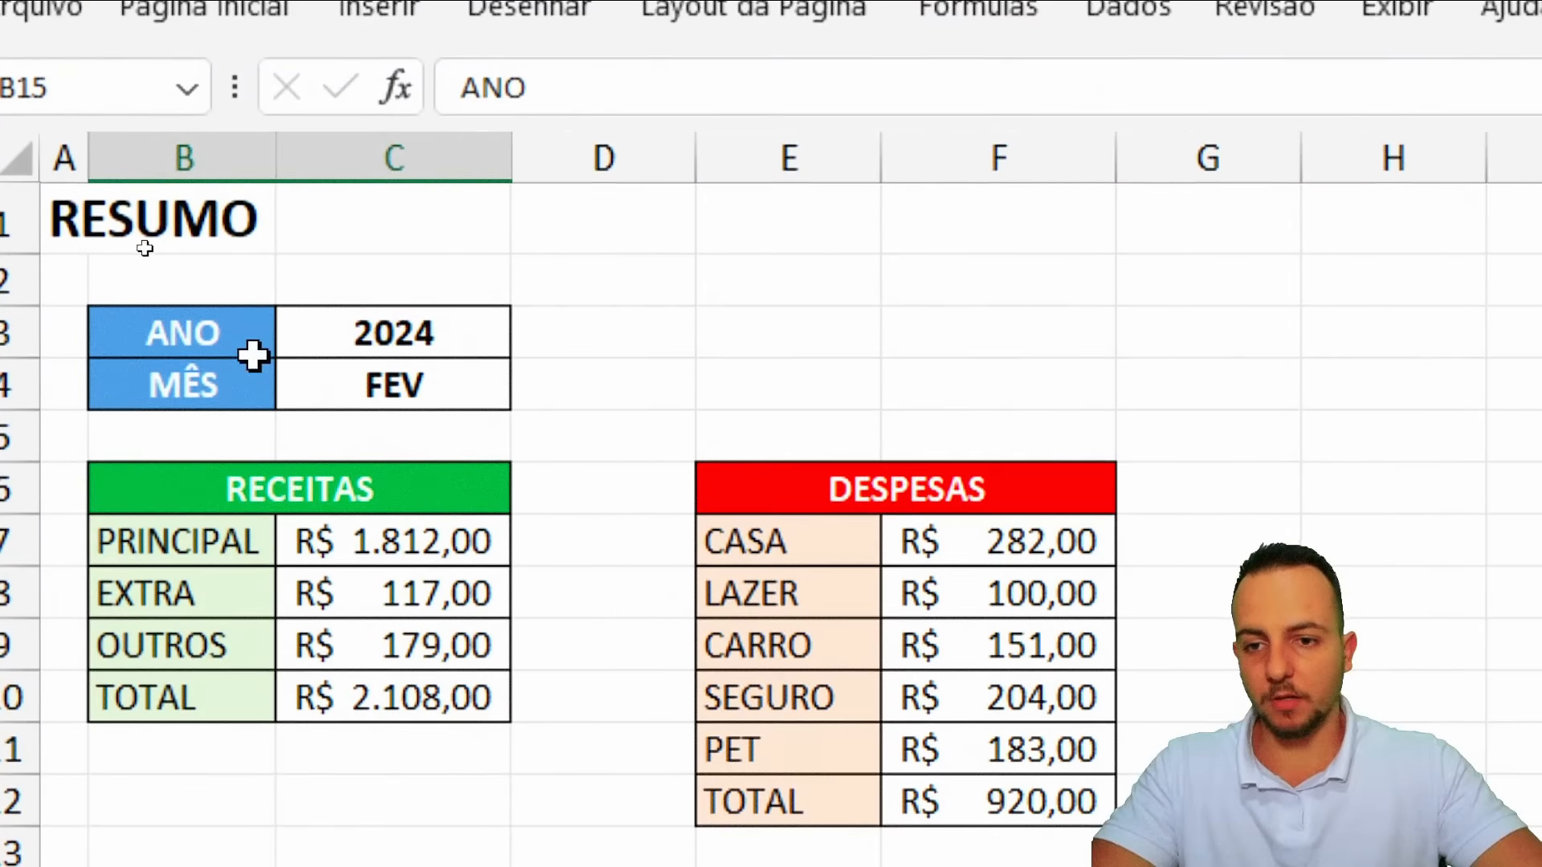
left_click_drag(213, 345, 343, 330)
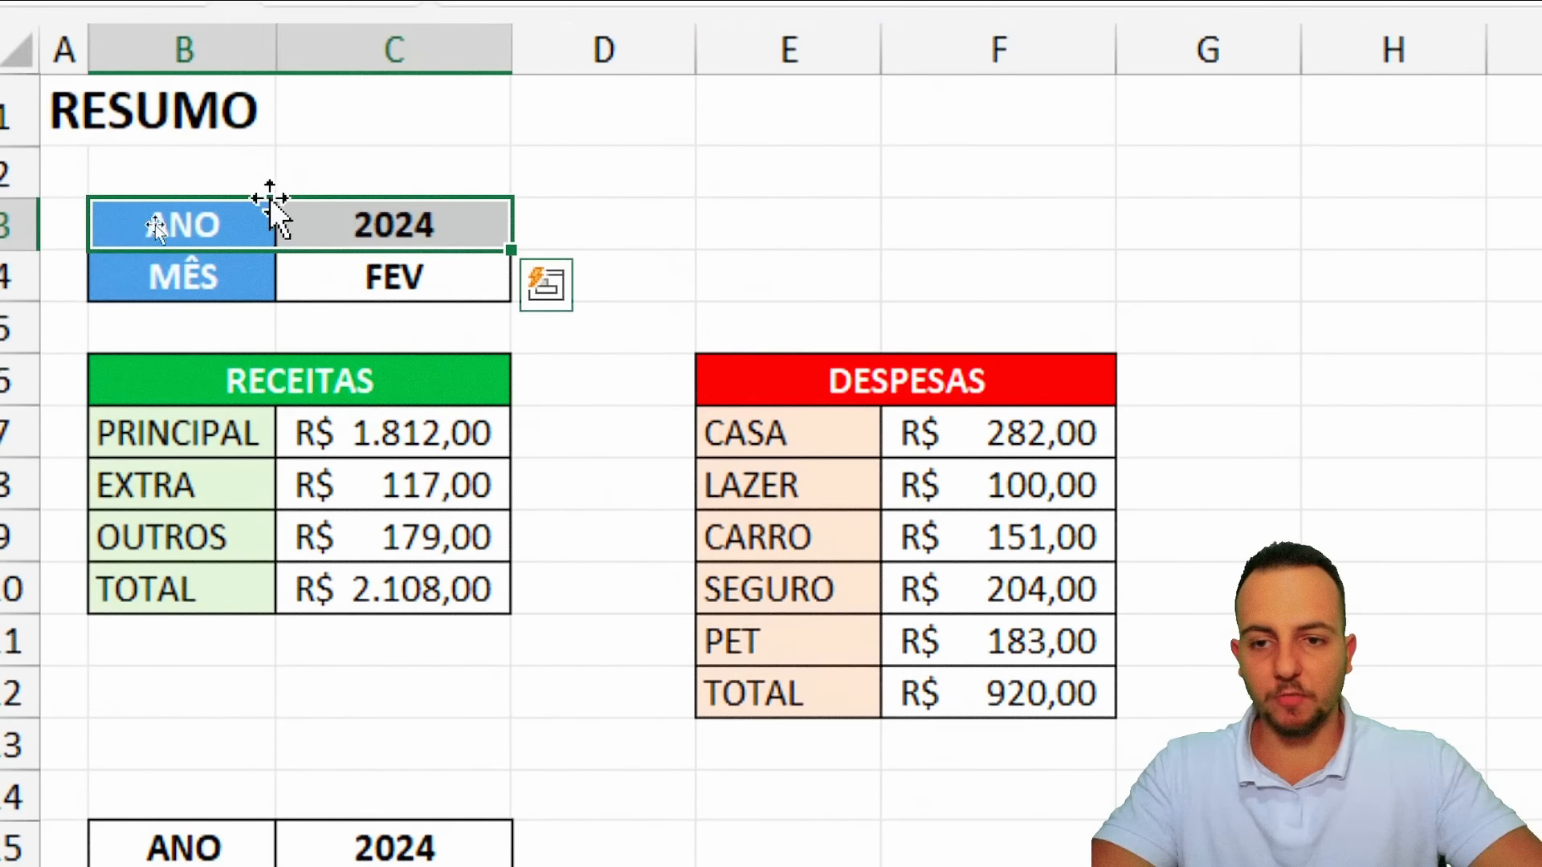
key("ctrl+c")
left_click(233, 851)
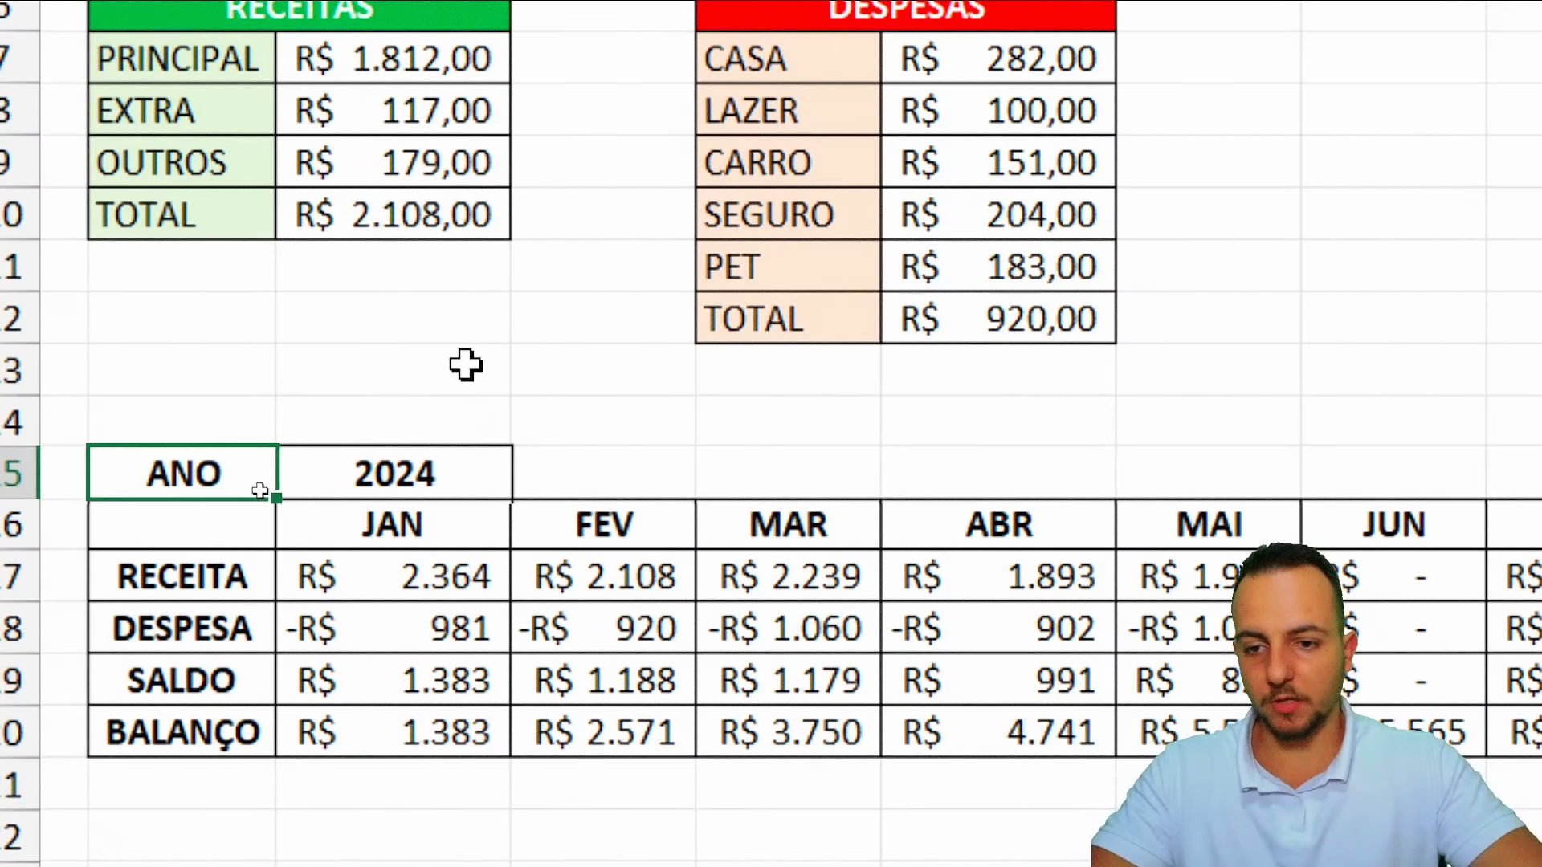
key("ctrl+v")
left_click(427, 369)
left_click(376, 580)
left_click(383, 737)
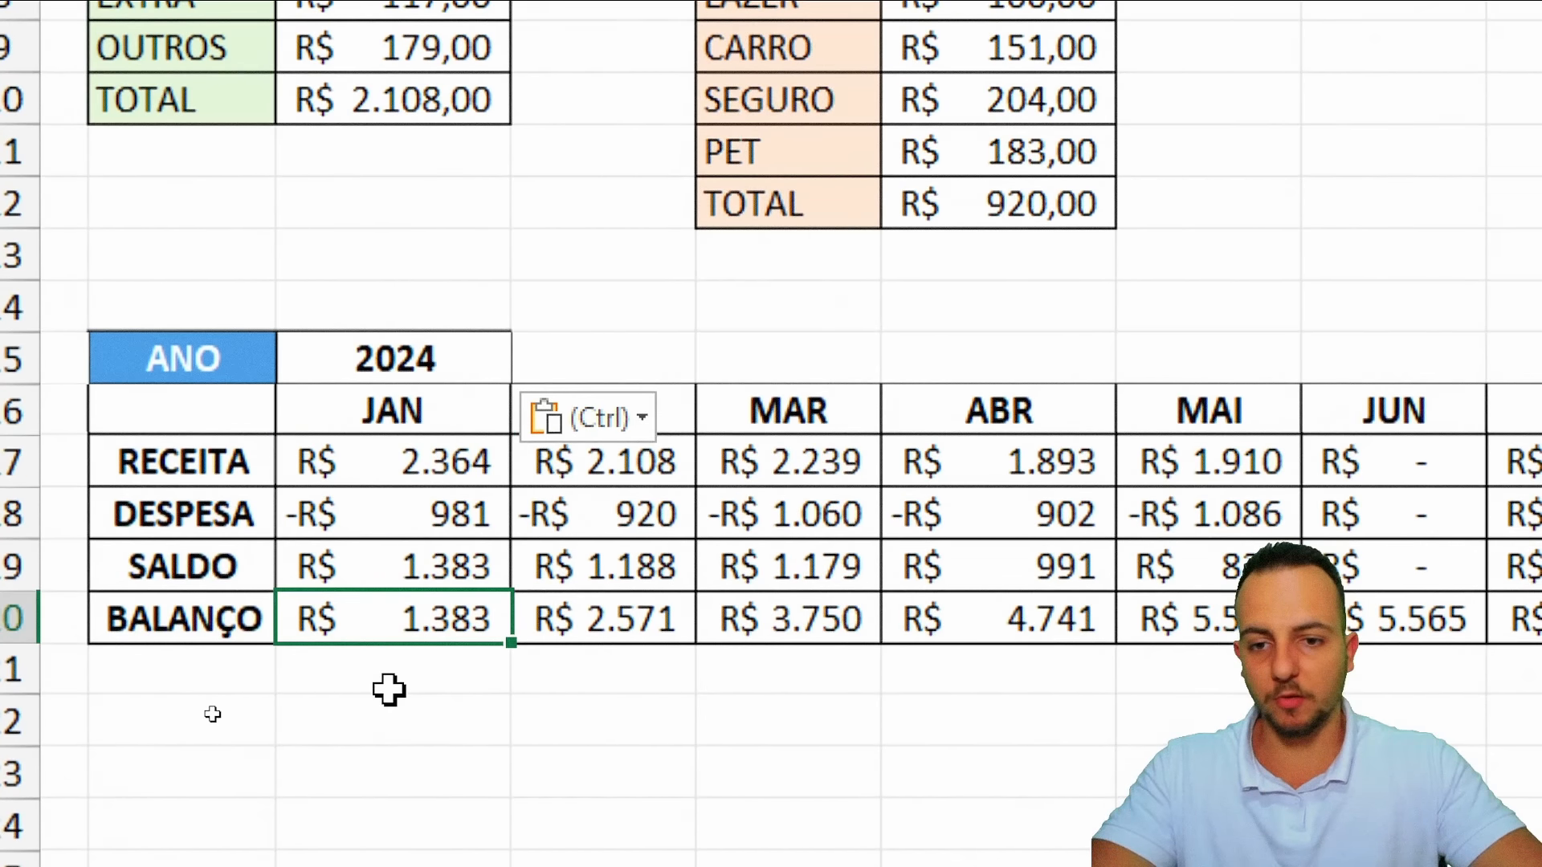
Give the month header row, from B16 through DEZ, the same blue fill as the ANO label and white text
left_click_drag(249, 410, 1239, 419)
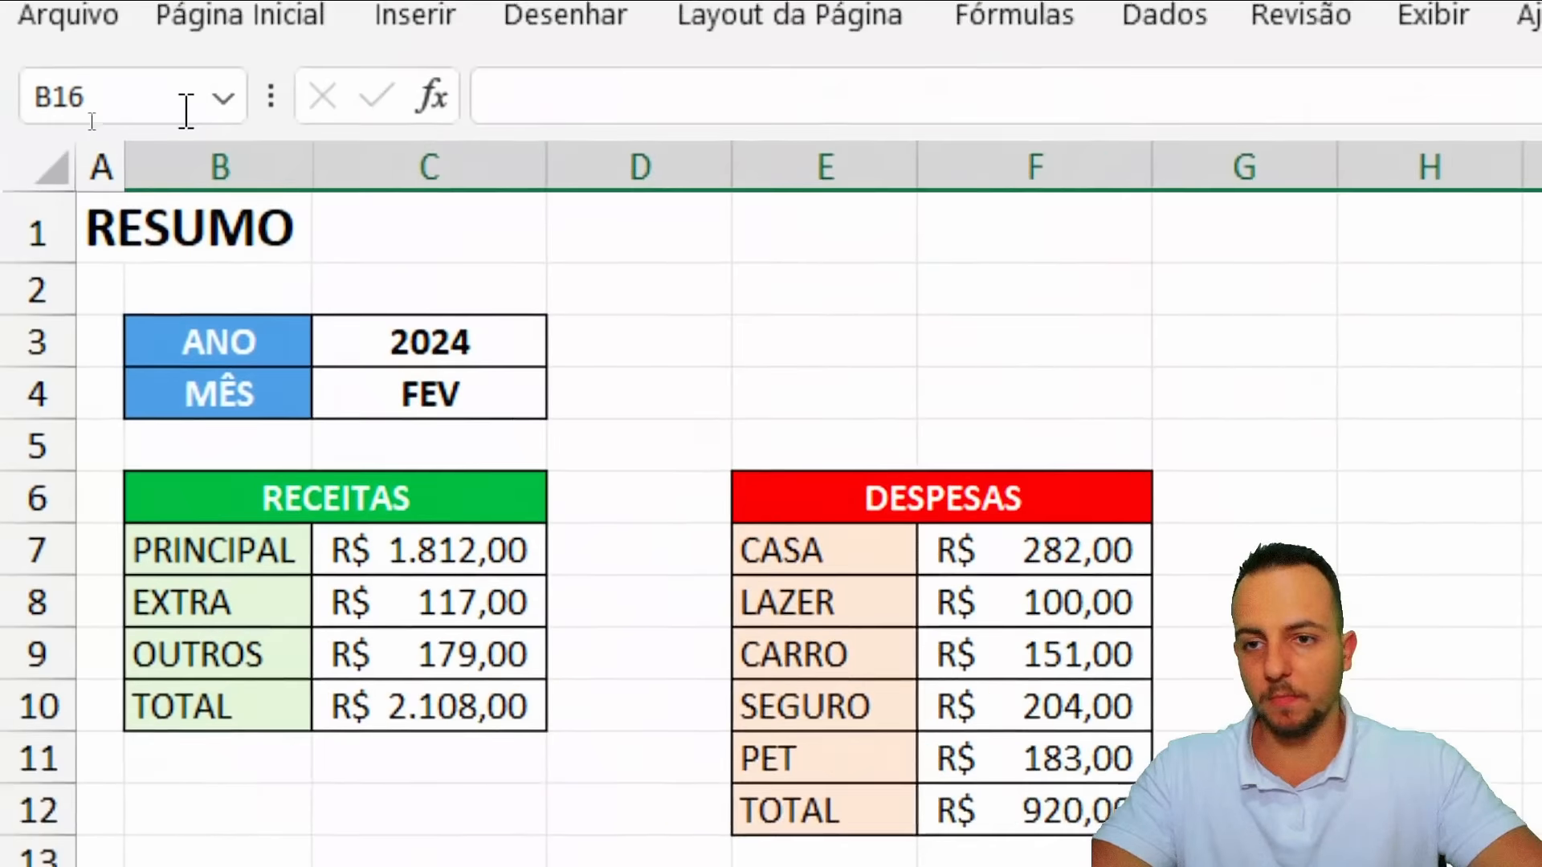
left_click(199, 113)
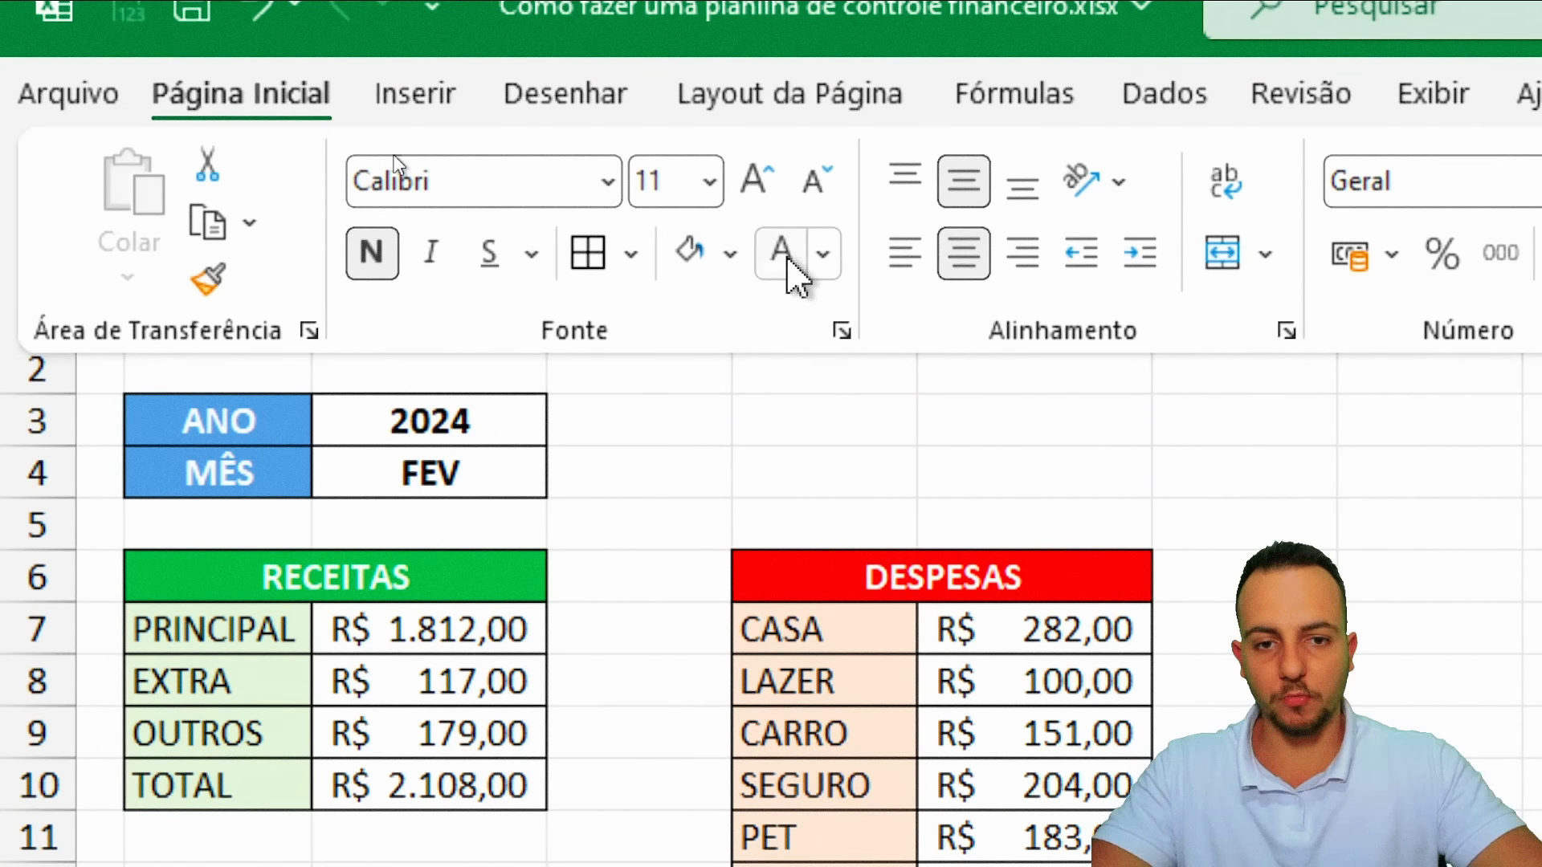
left_click(729, 254)
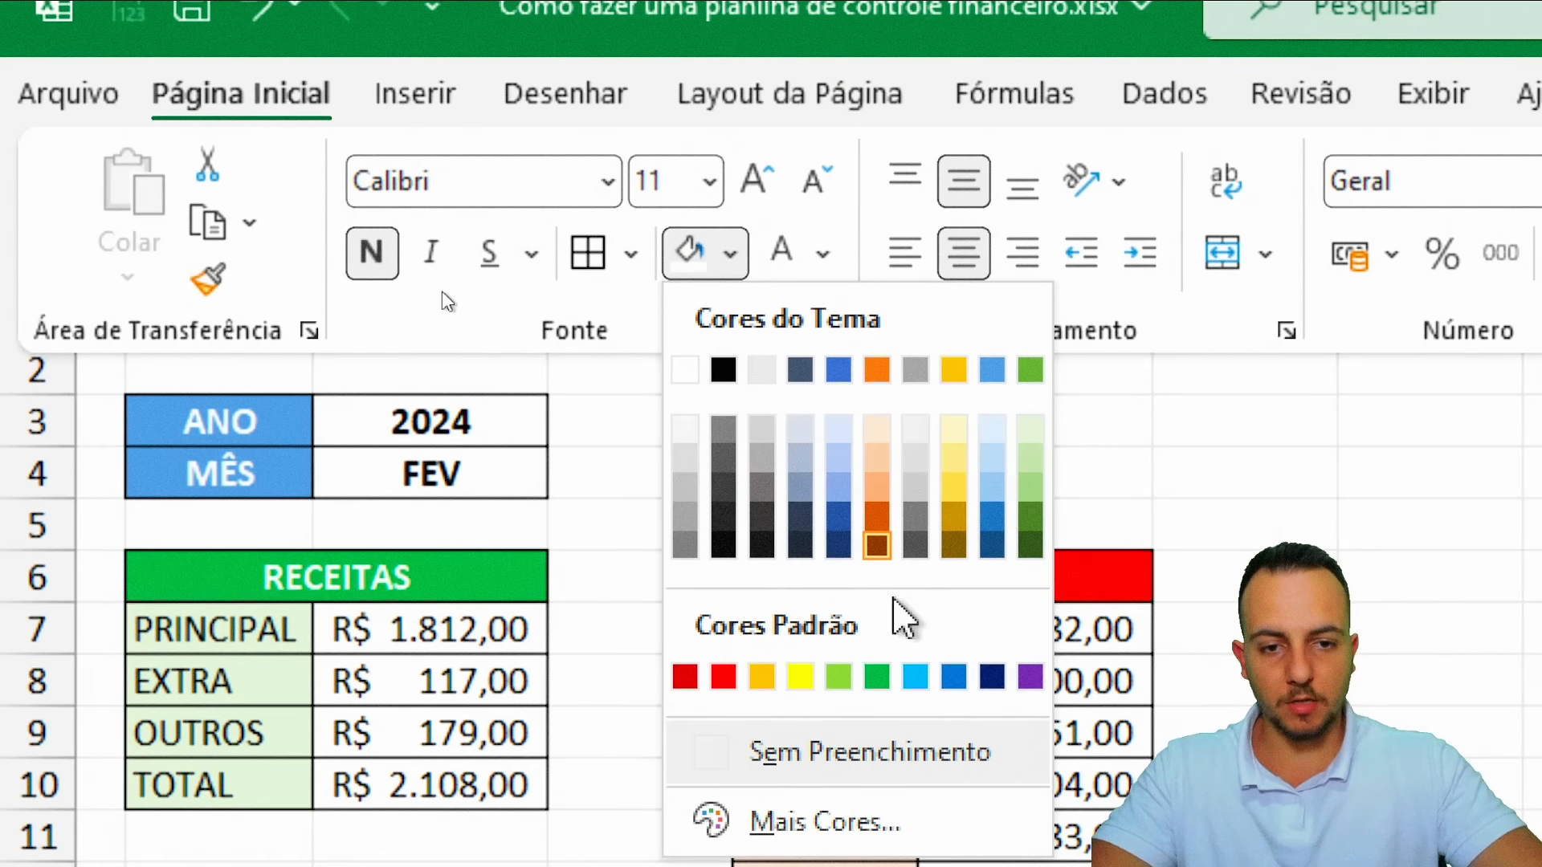
left_click(993, 371)
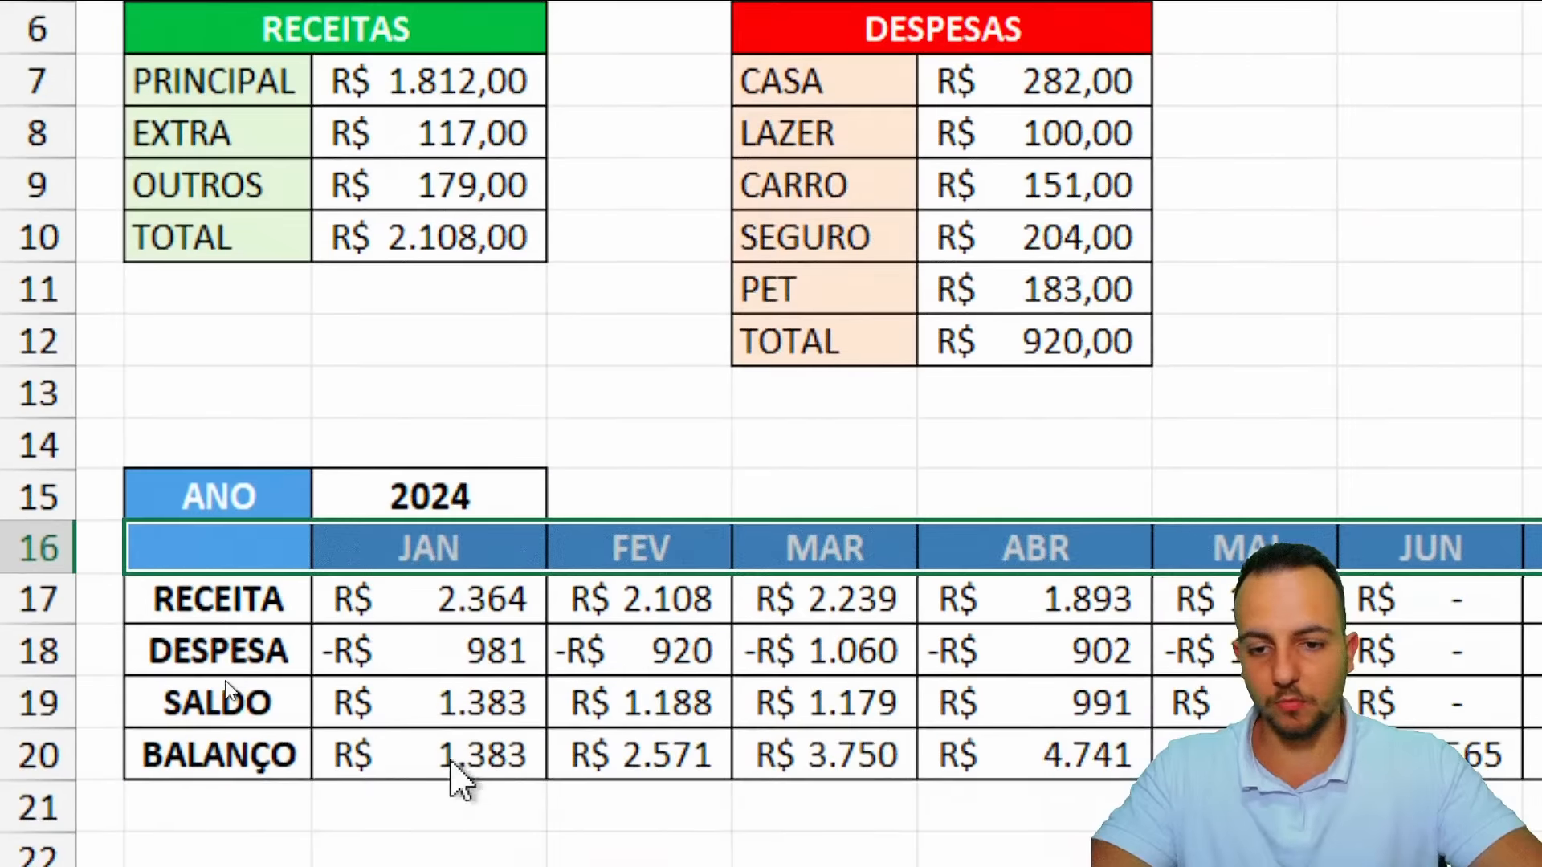
left_click(353, 629)
Fill the RECEITA label green, DESPESA red, and SALDO and BALANÇO blue, all with white text, and put "-" in B16
left_click(276, 528)
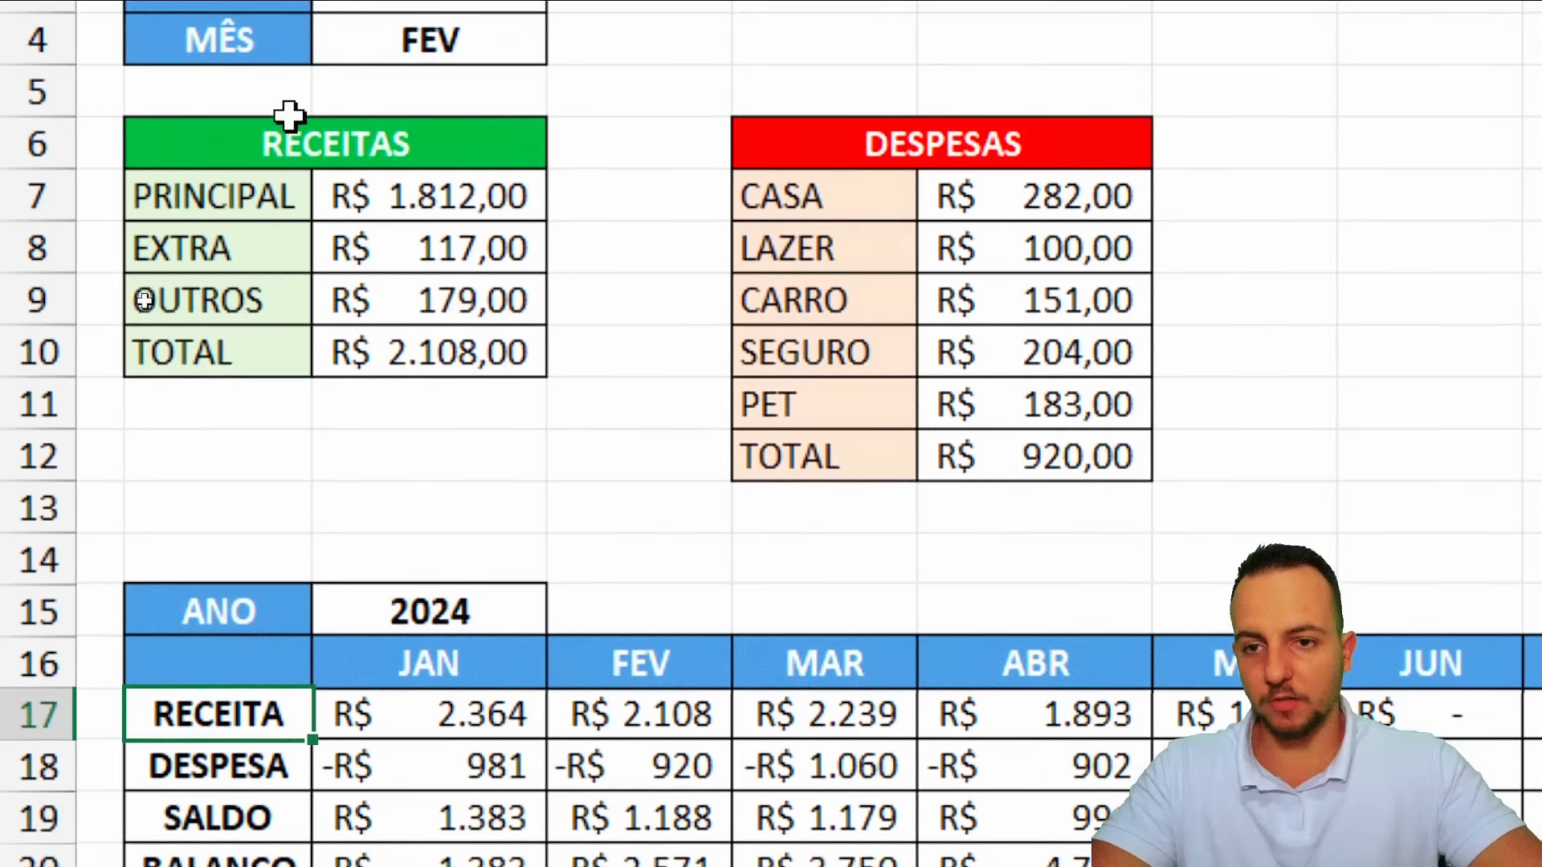
left_click(366, 141)
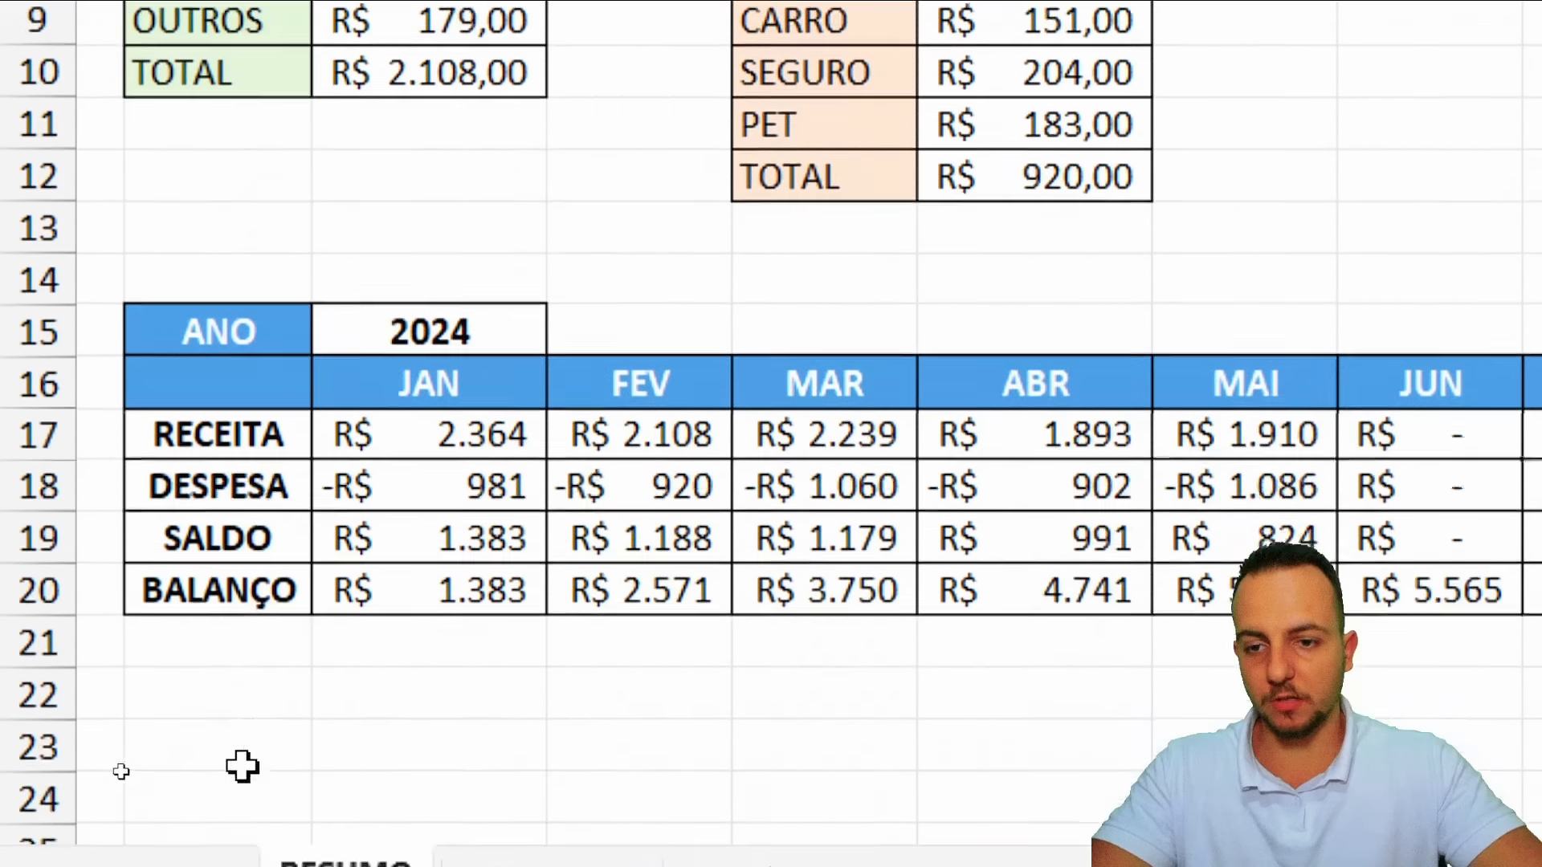
left_click(226, 767)
left_click(231, 523)
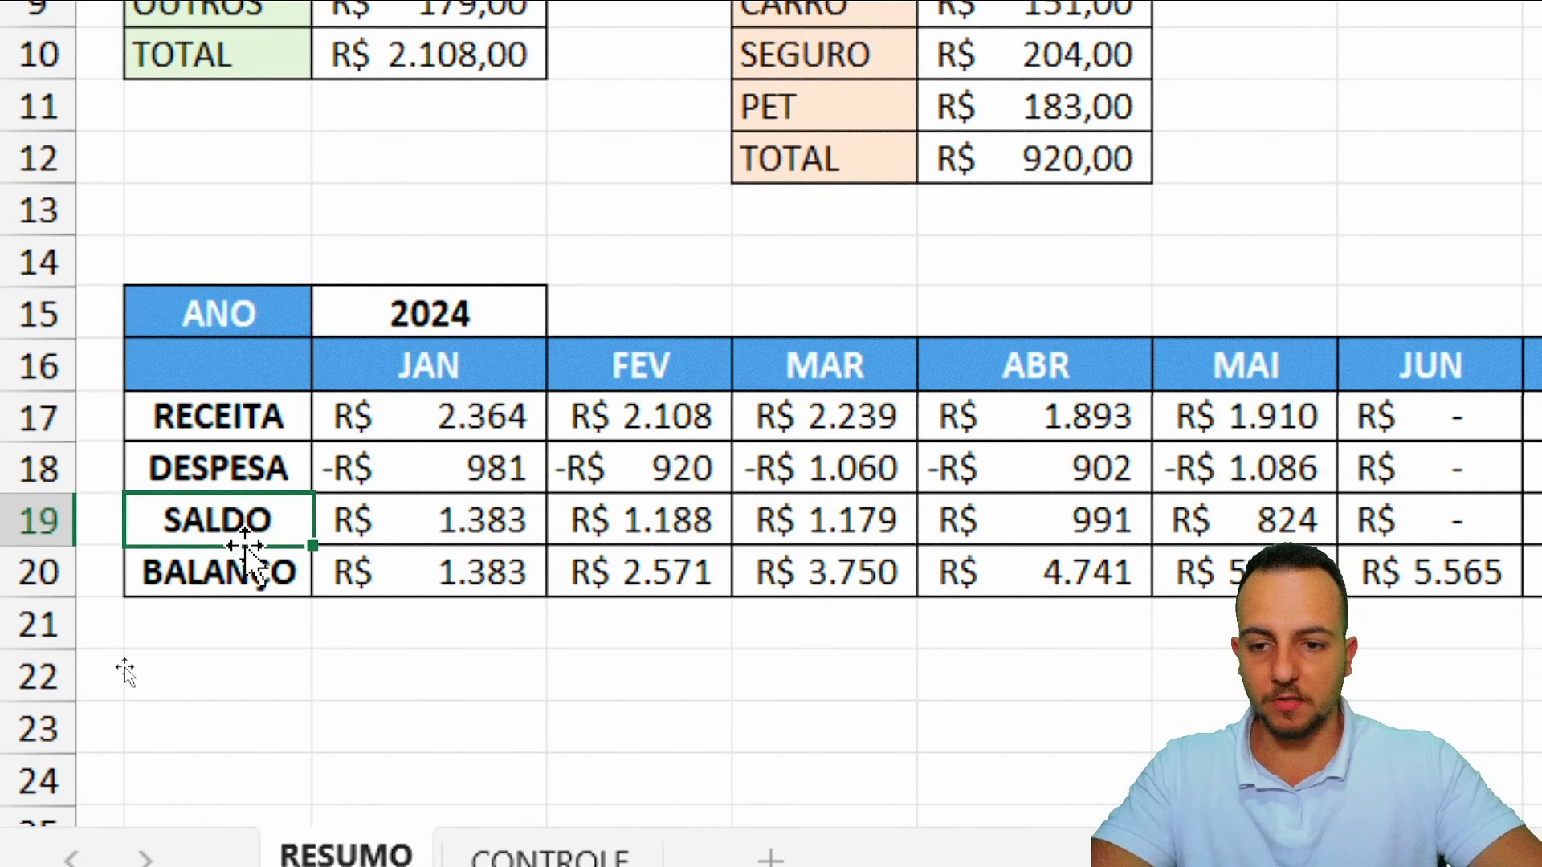
left_click(244, 573)
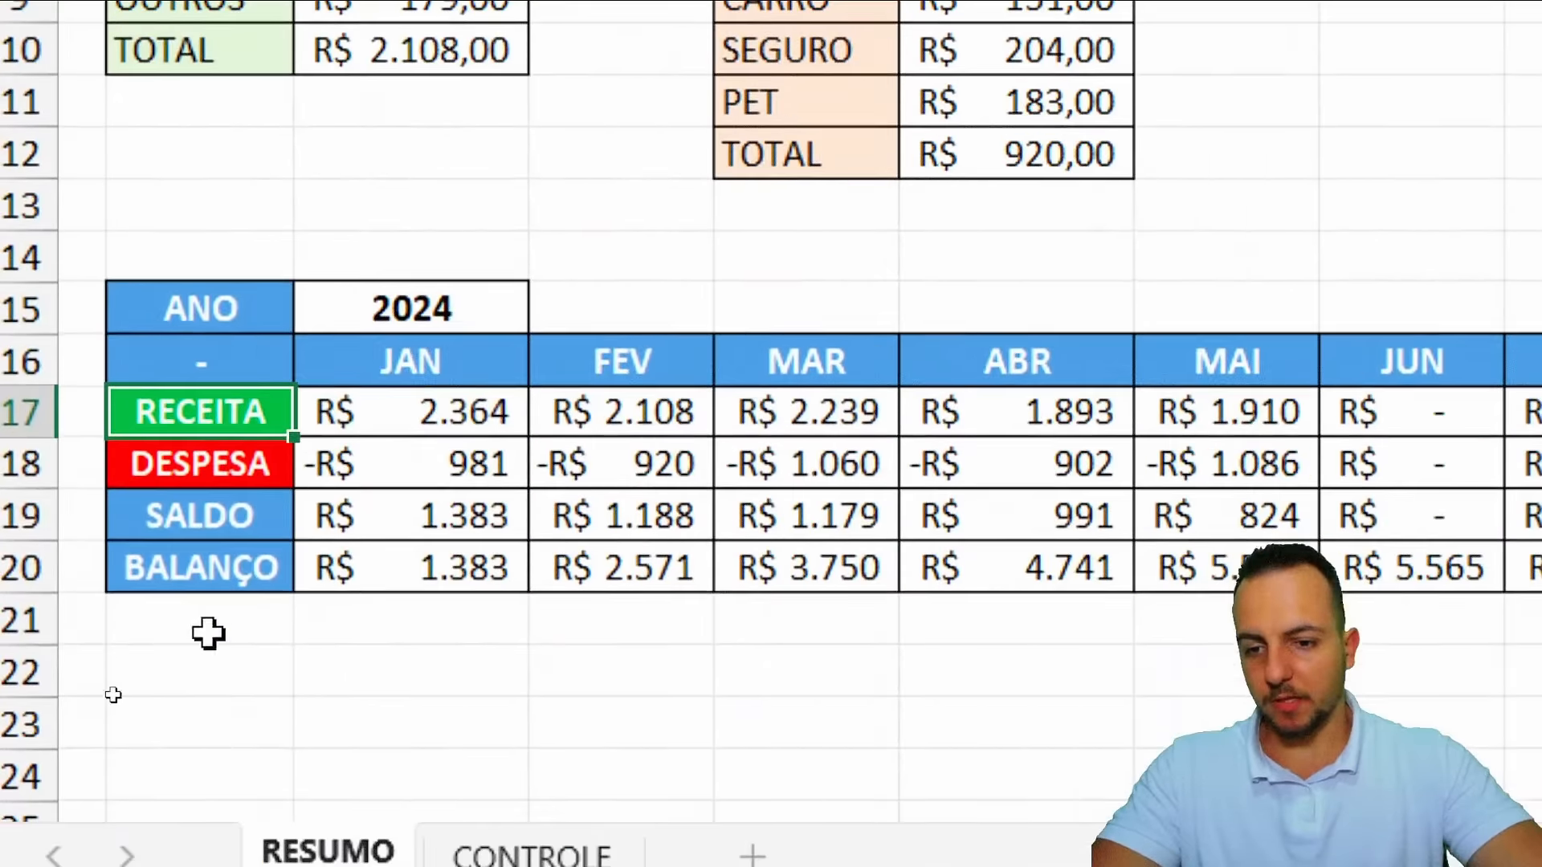
left_click(244, 437)
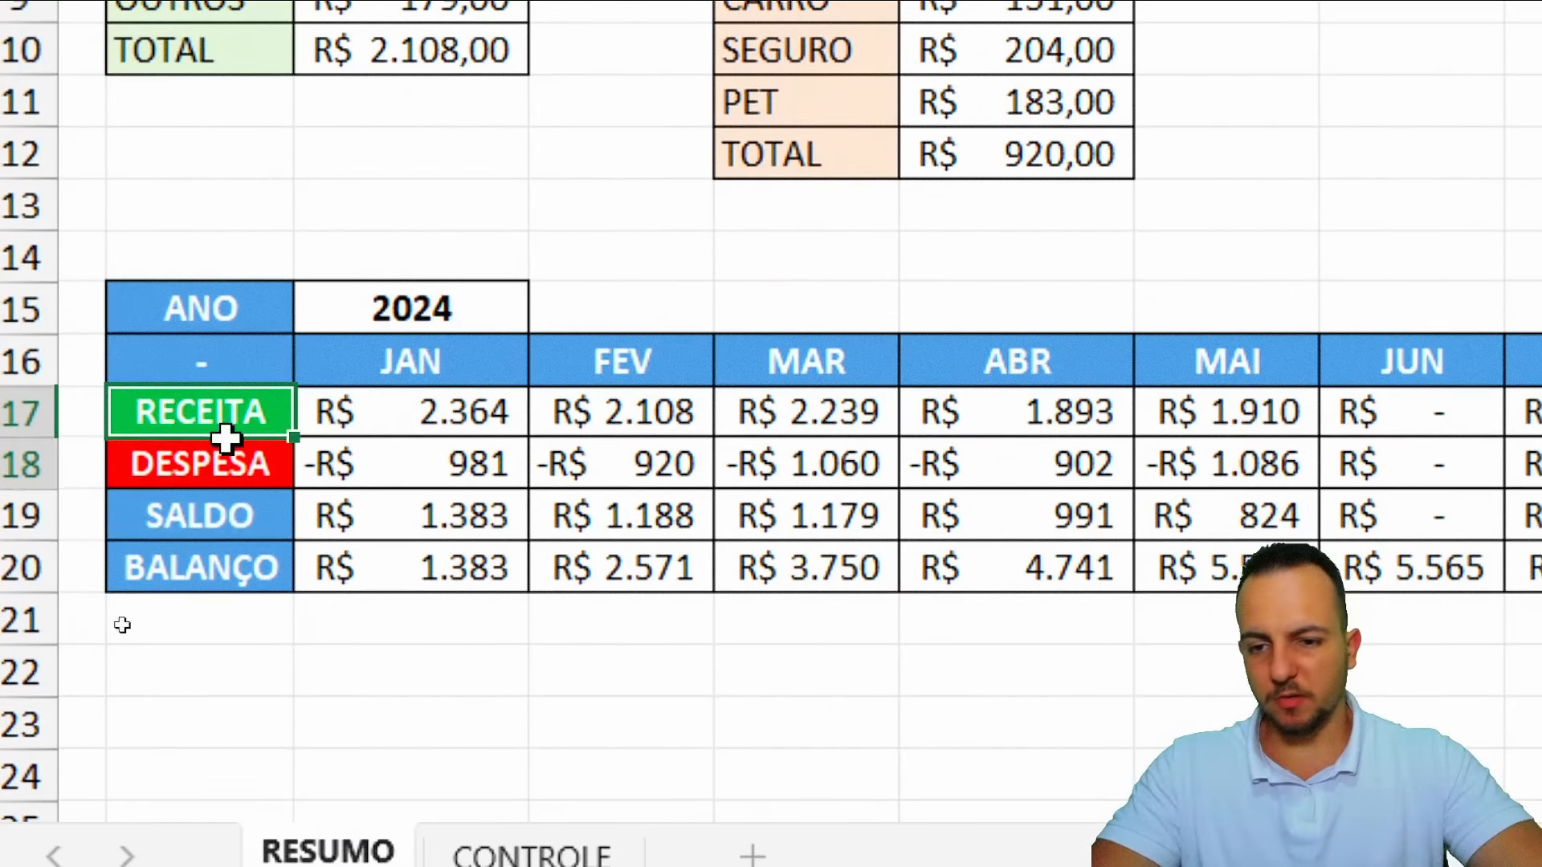
left_click_drag(225, 437, 214, 530)
Test the yearly table by changing the year in C15 to 2023, to 2022, and back to 2024
left_click(360, 325)
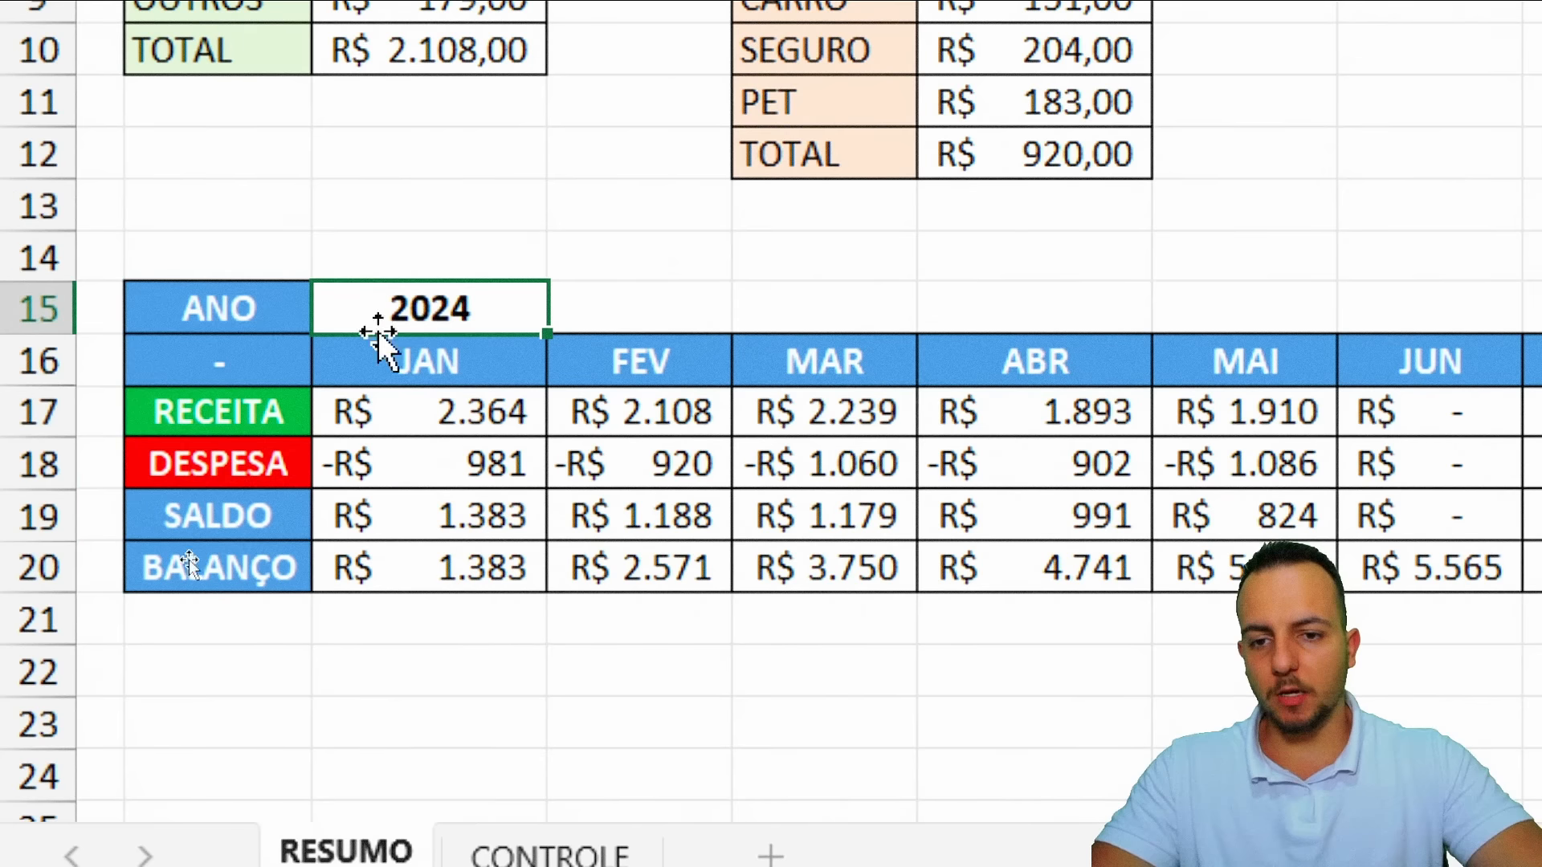
key("Return")
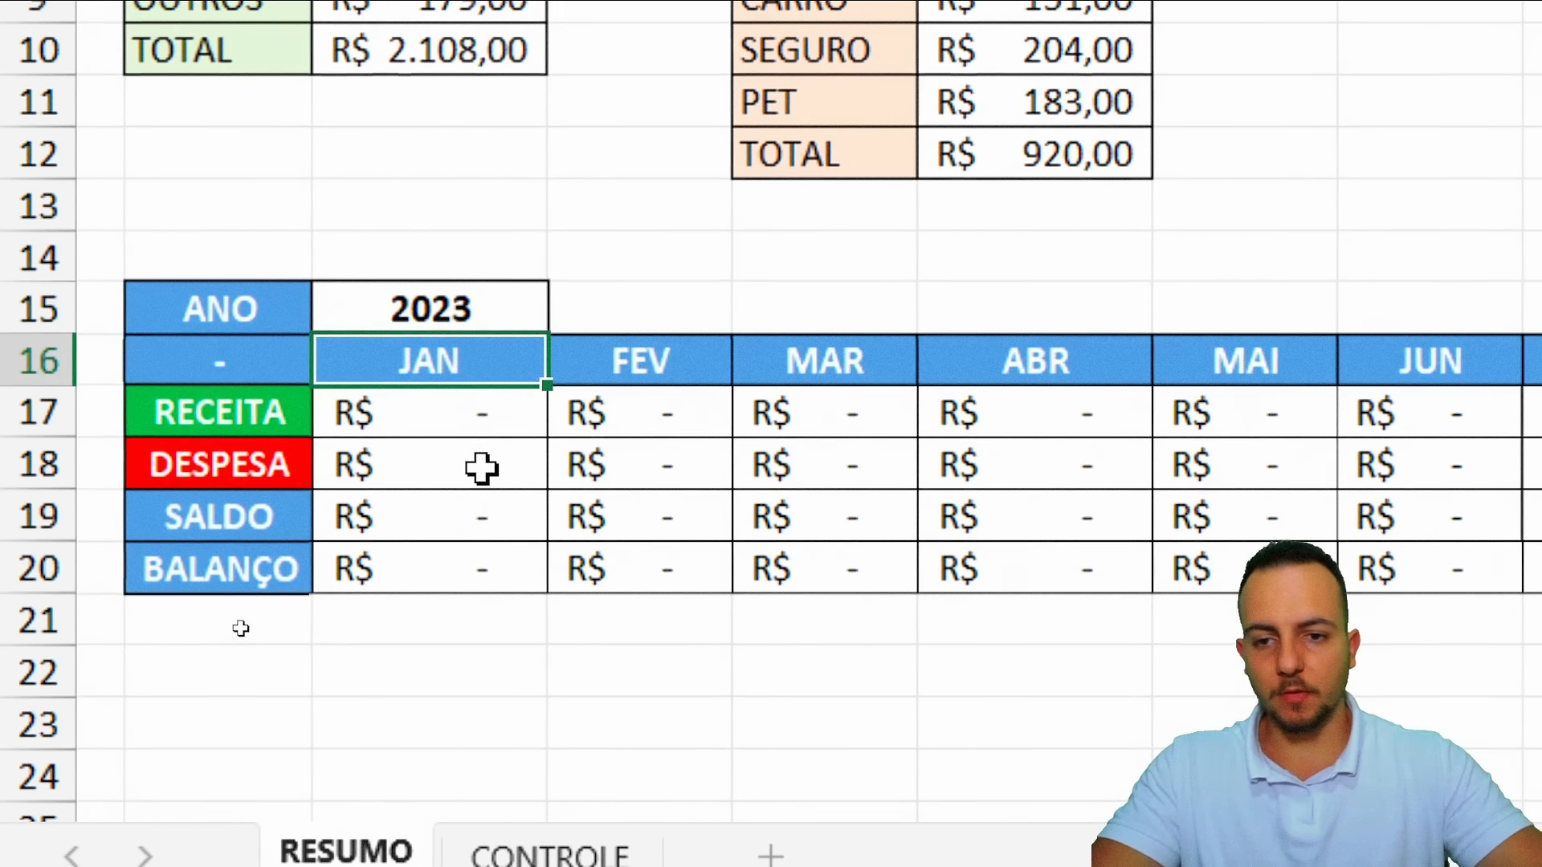
key("Up")
type("2022")
key("Return")
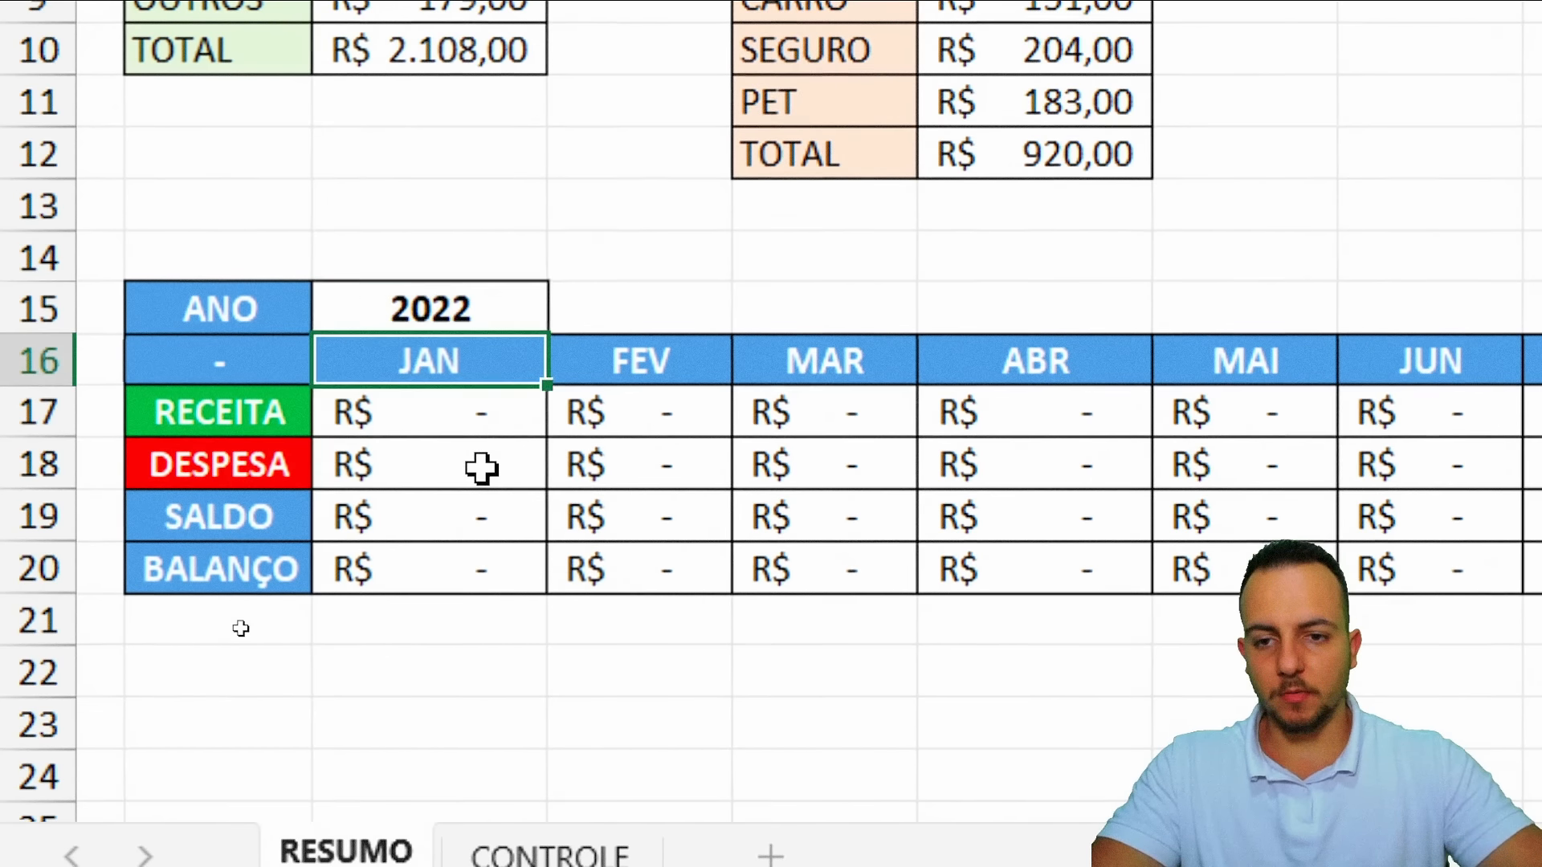
key("Up")
type("2024")
key("Return")
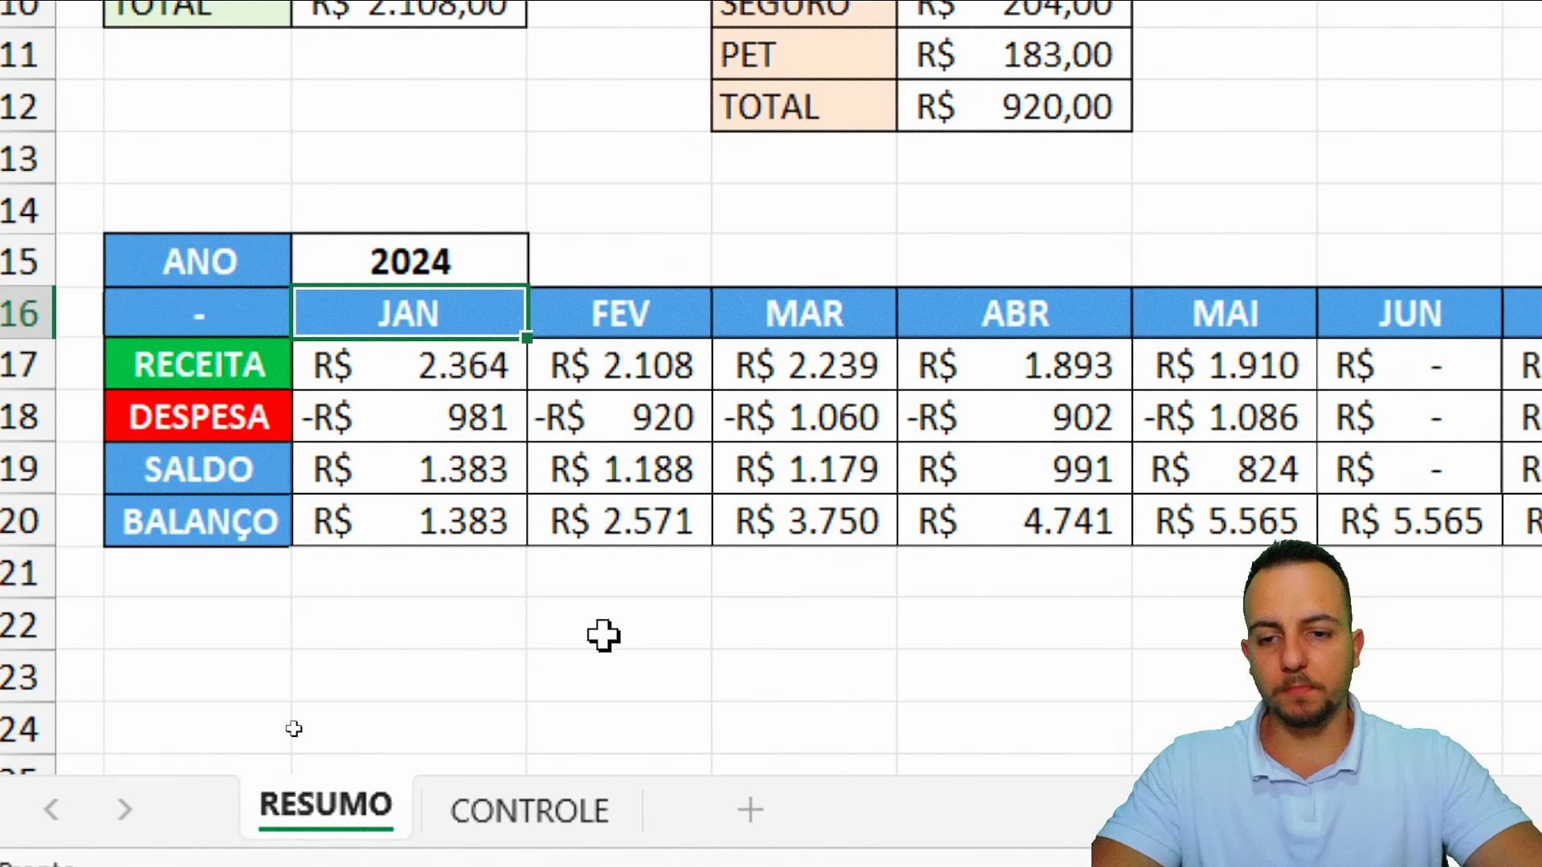
Apply the green-yellow-red color scale as conditional formatting to the BALANÇO values from C20 through DEZ
left_click(377, 530)
left_click_drag(388, 525, 1541, 514)
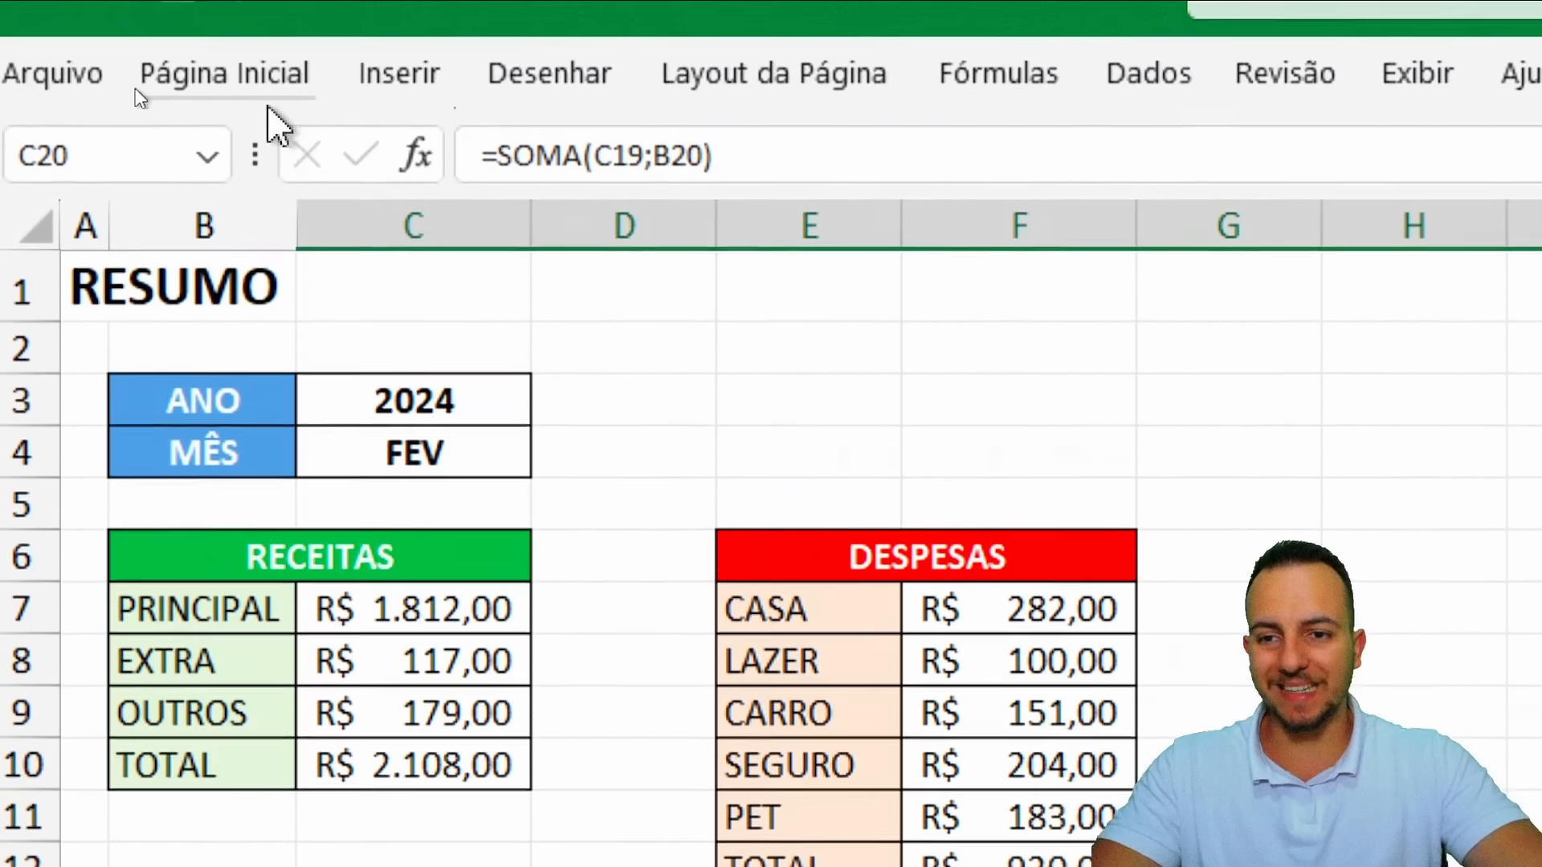
left_click(241, 92)
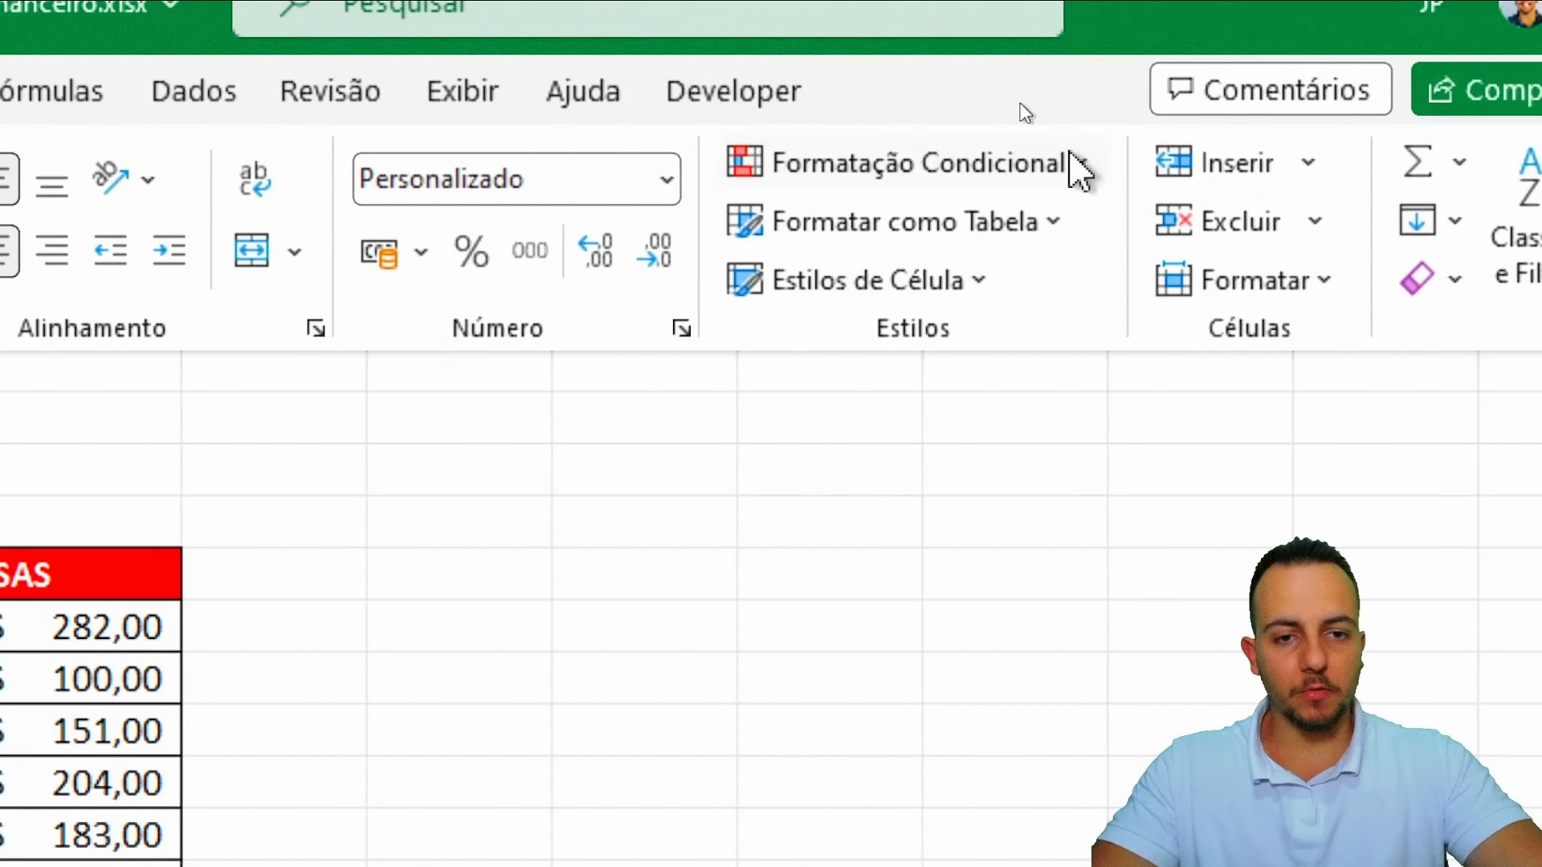
left_click(1072, 165)
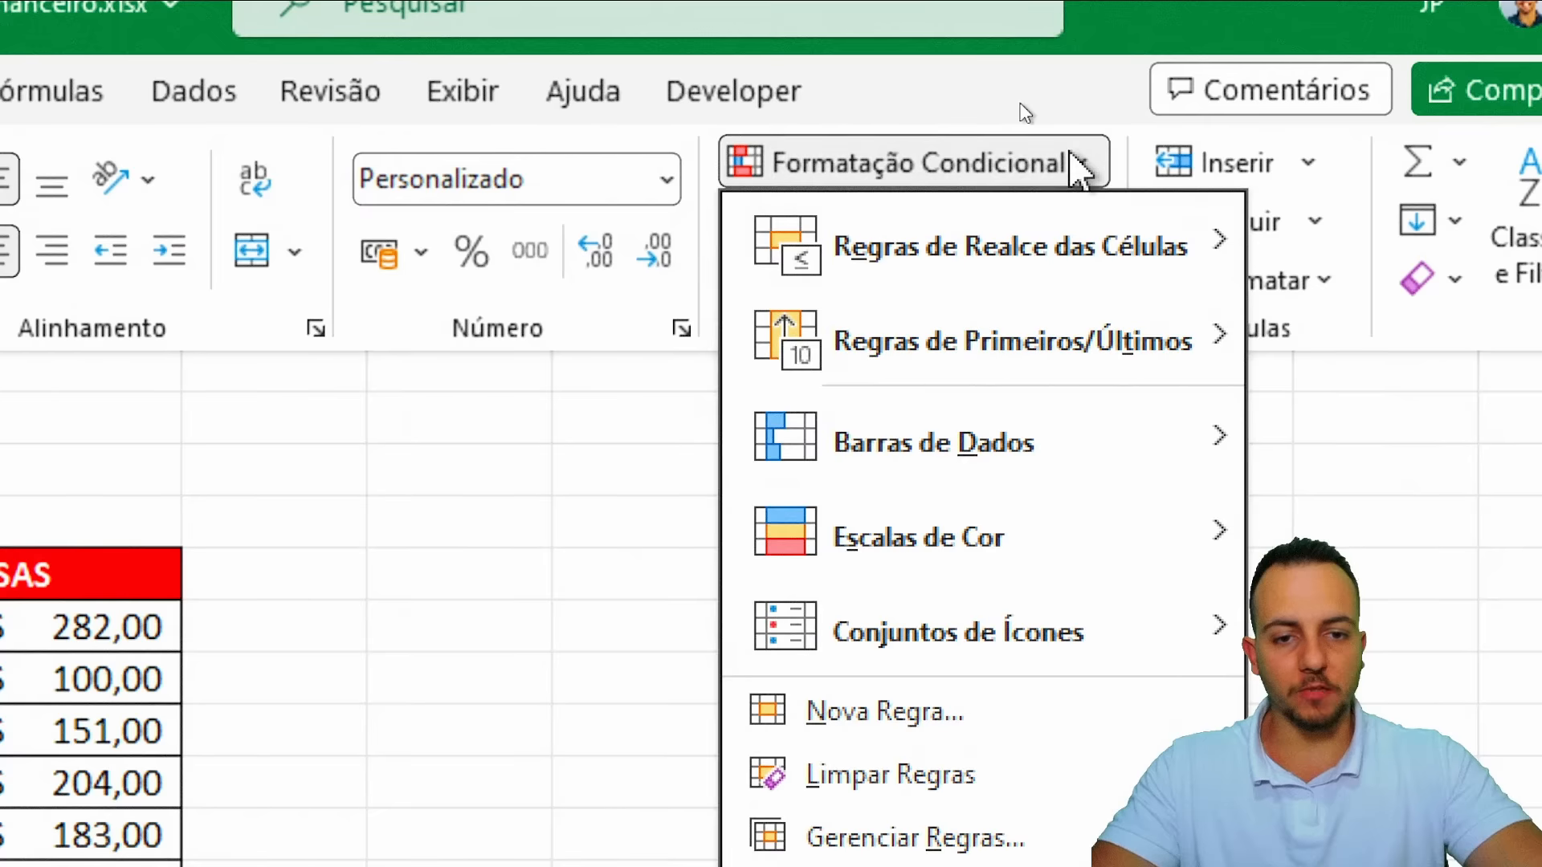
mouse_move(1044, 575)
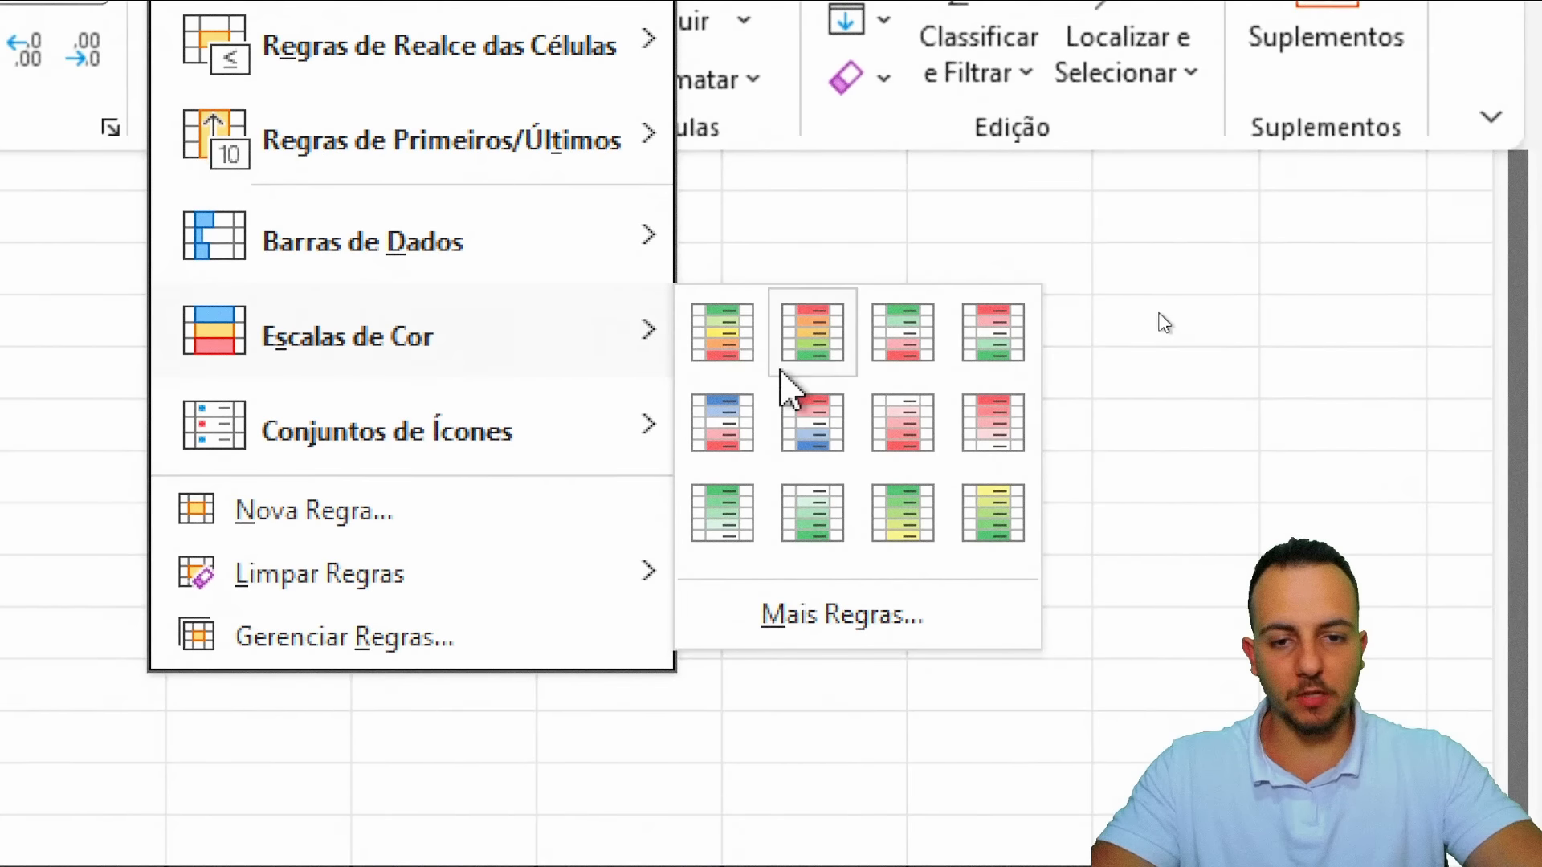
left_click(715, 348)
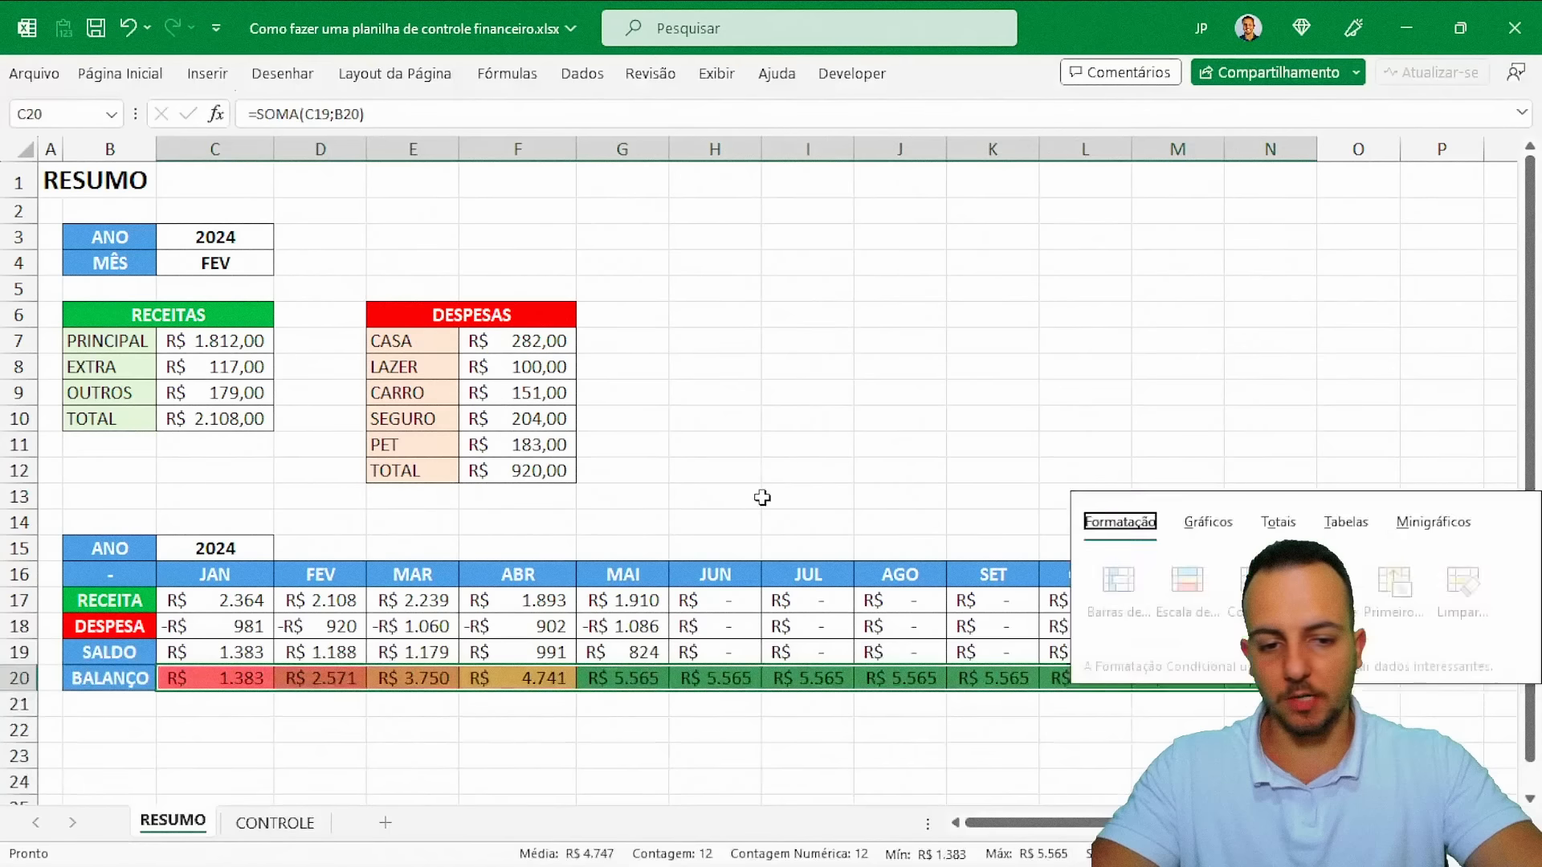
left_click(762, 498)
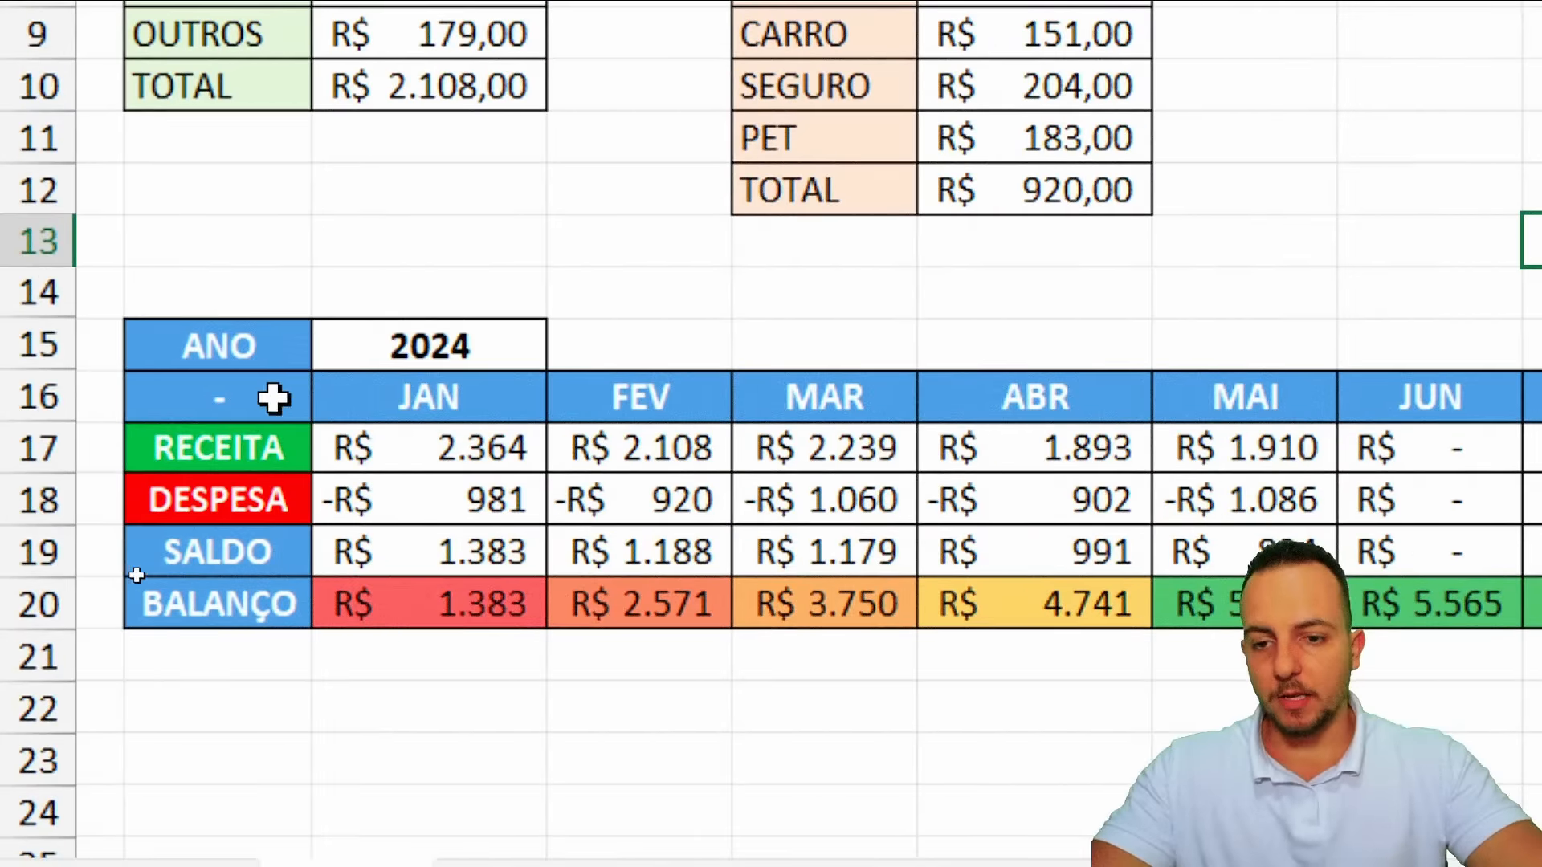
Insert a 2D clustered column chart from the yearly table's month headers, RECEITA and DESPESA rows, B16 through DEZ
left_click_drag(273, 398, 1541, 509)
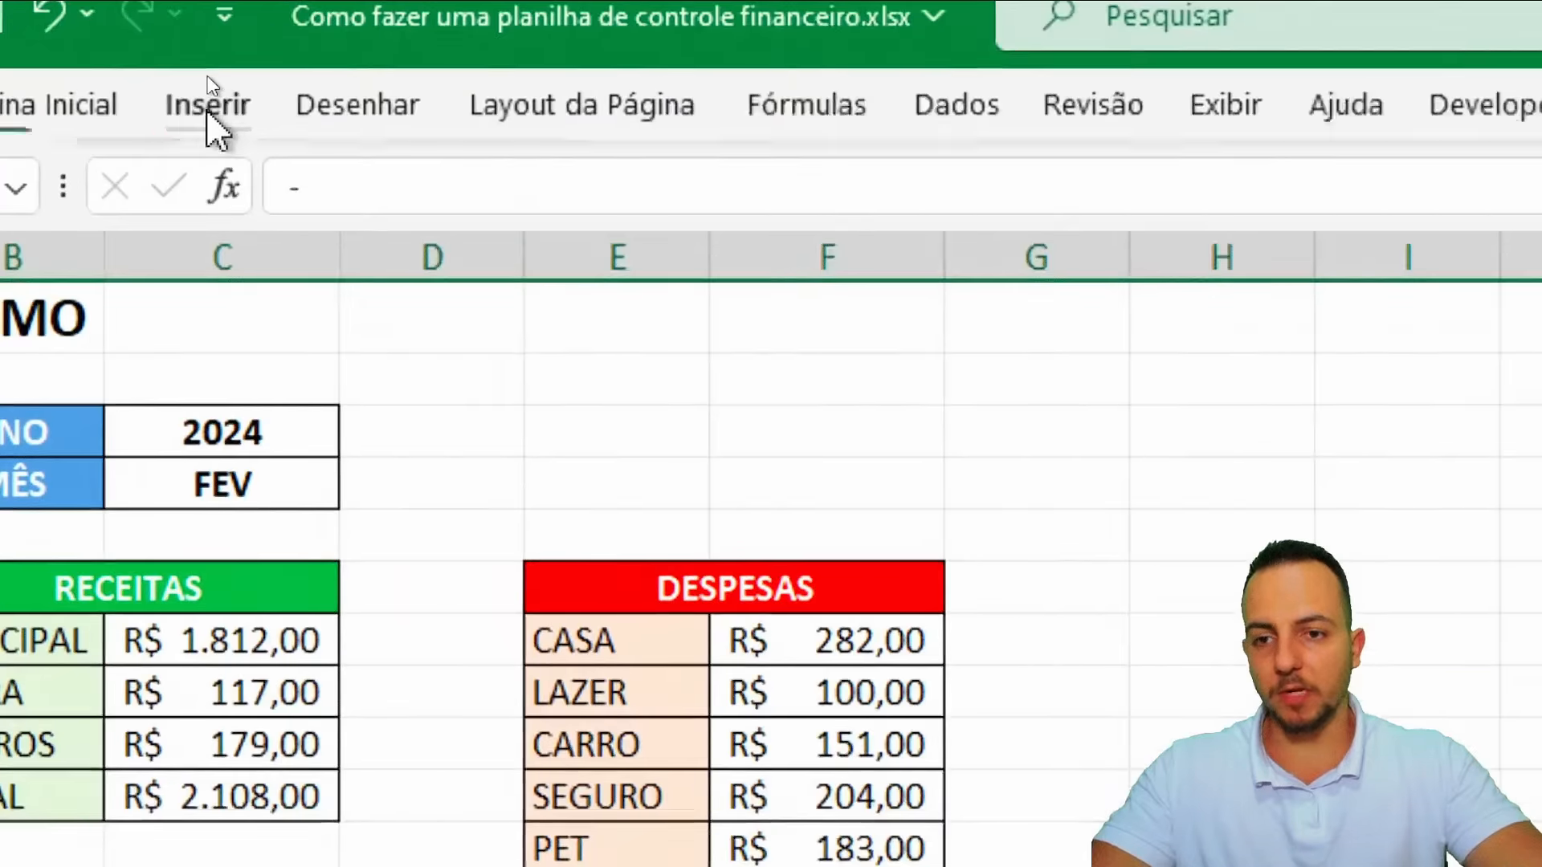
left_click(208, 75)
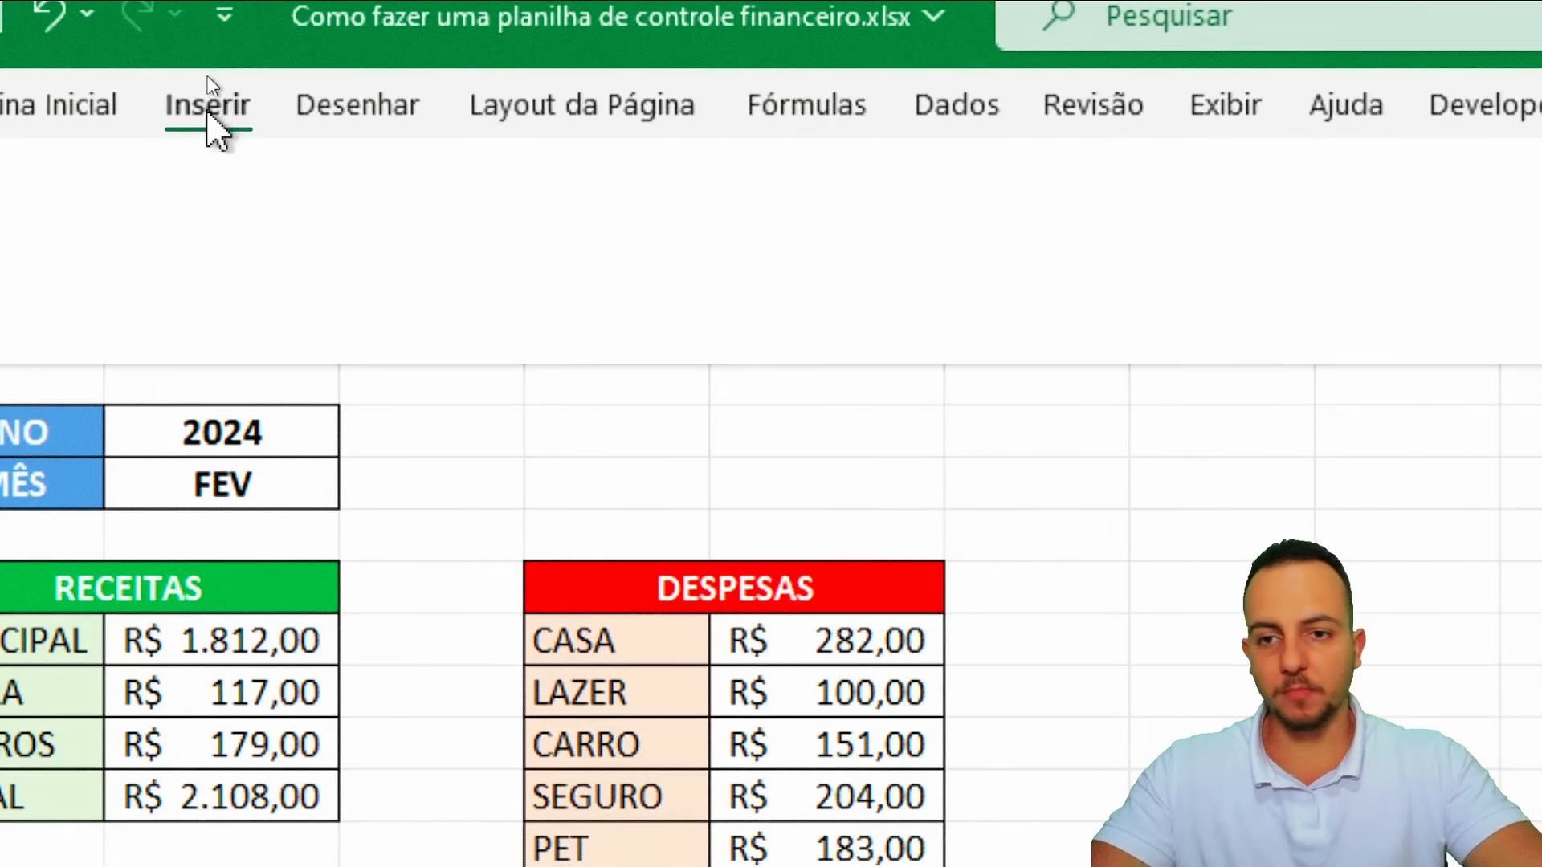
left_click(494, 117)
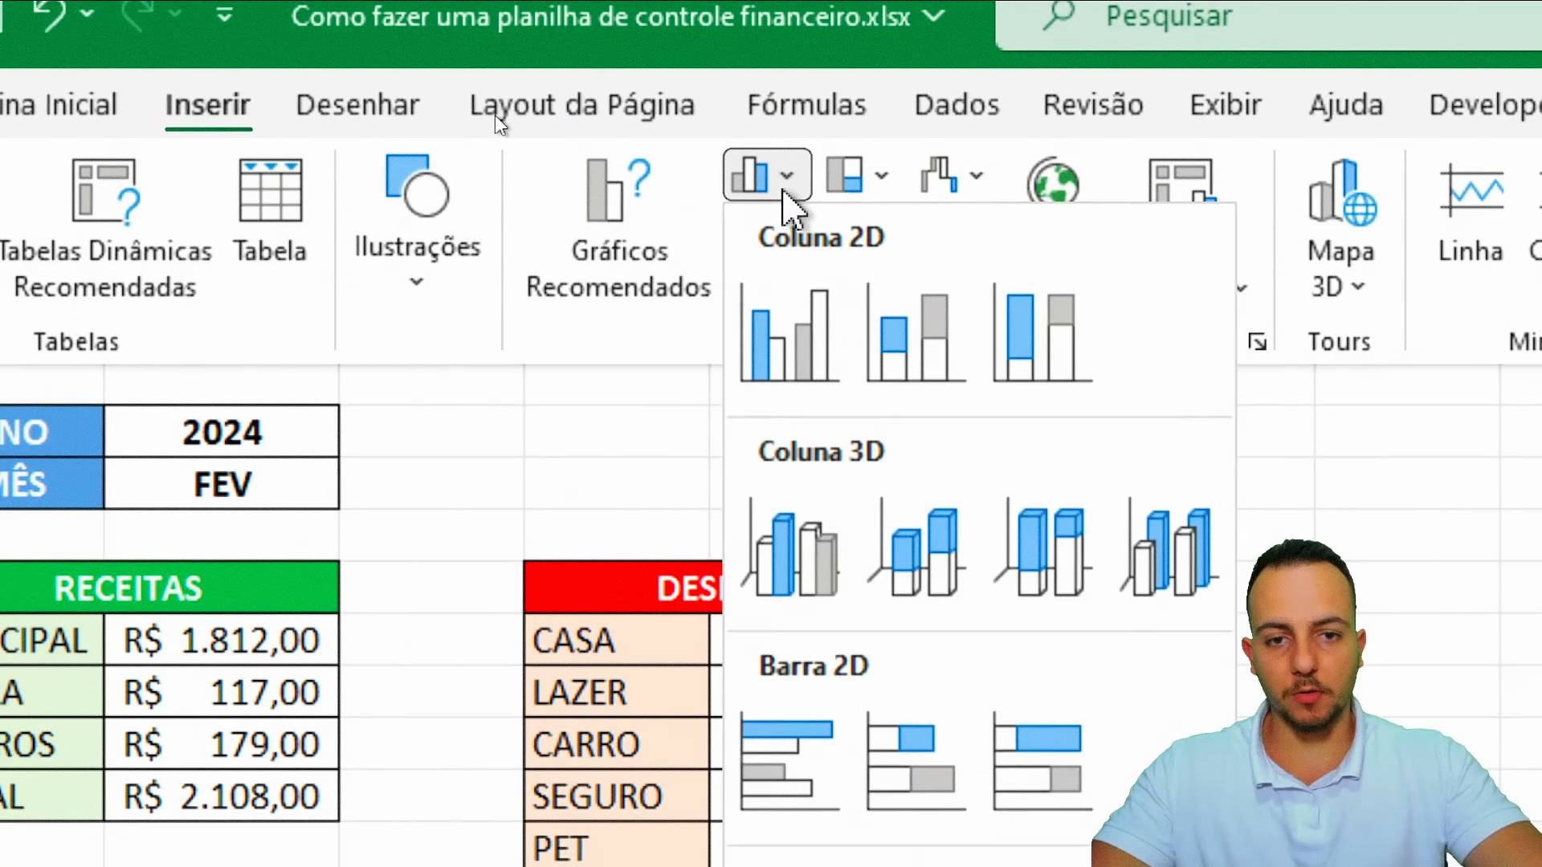
left_click(796, 335)
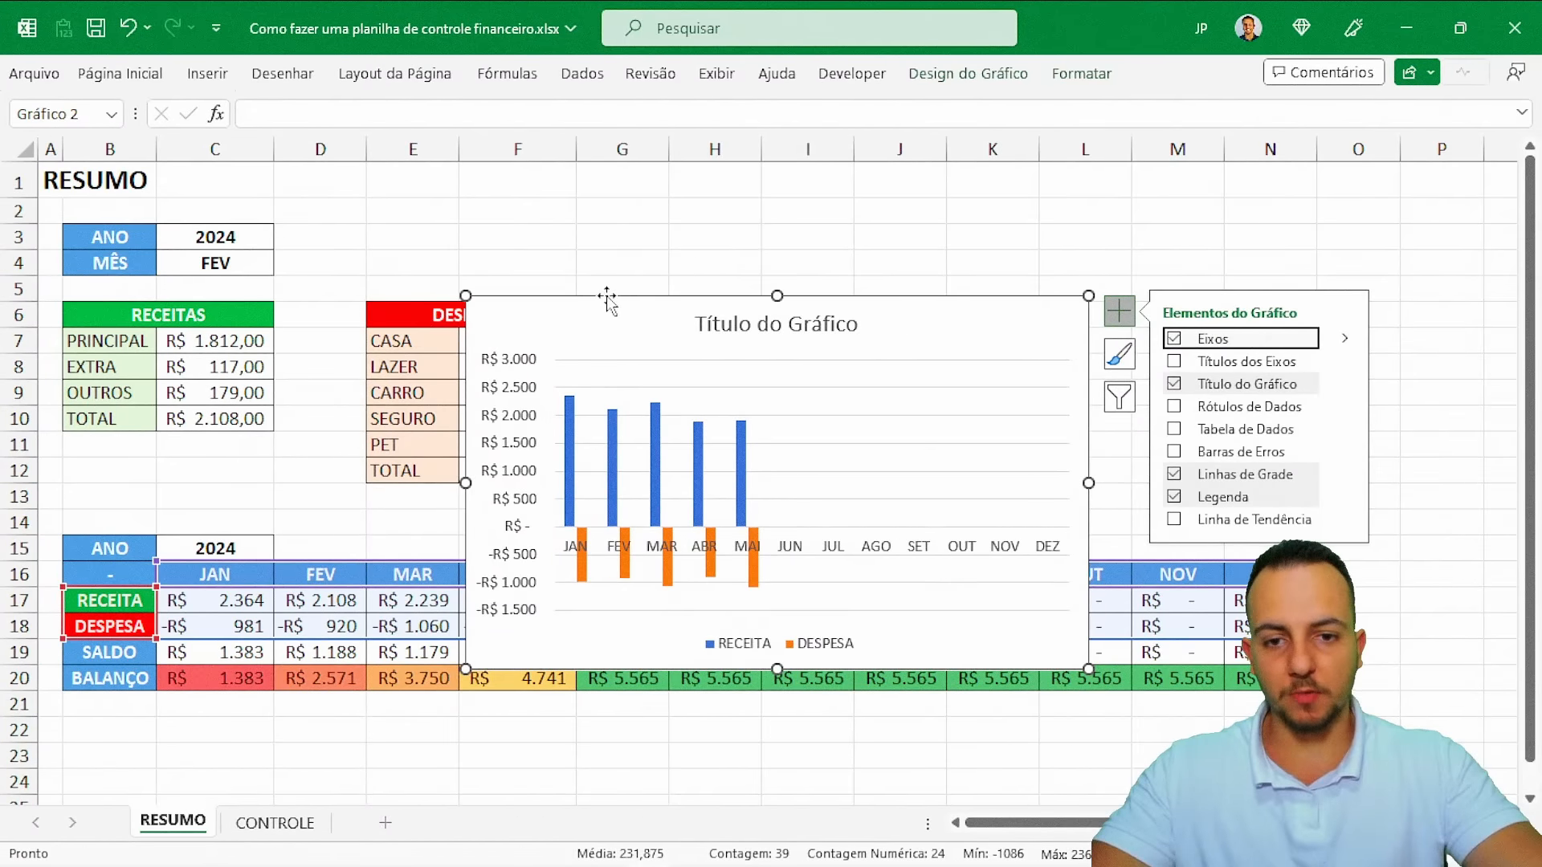
Move the column chart above the yearly table, beside DESPESAS, and widen it to span columns G to O
left_click_drag(607, 299, 726, 167)
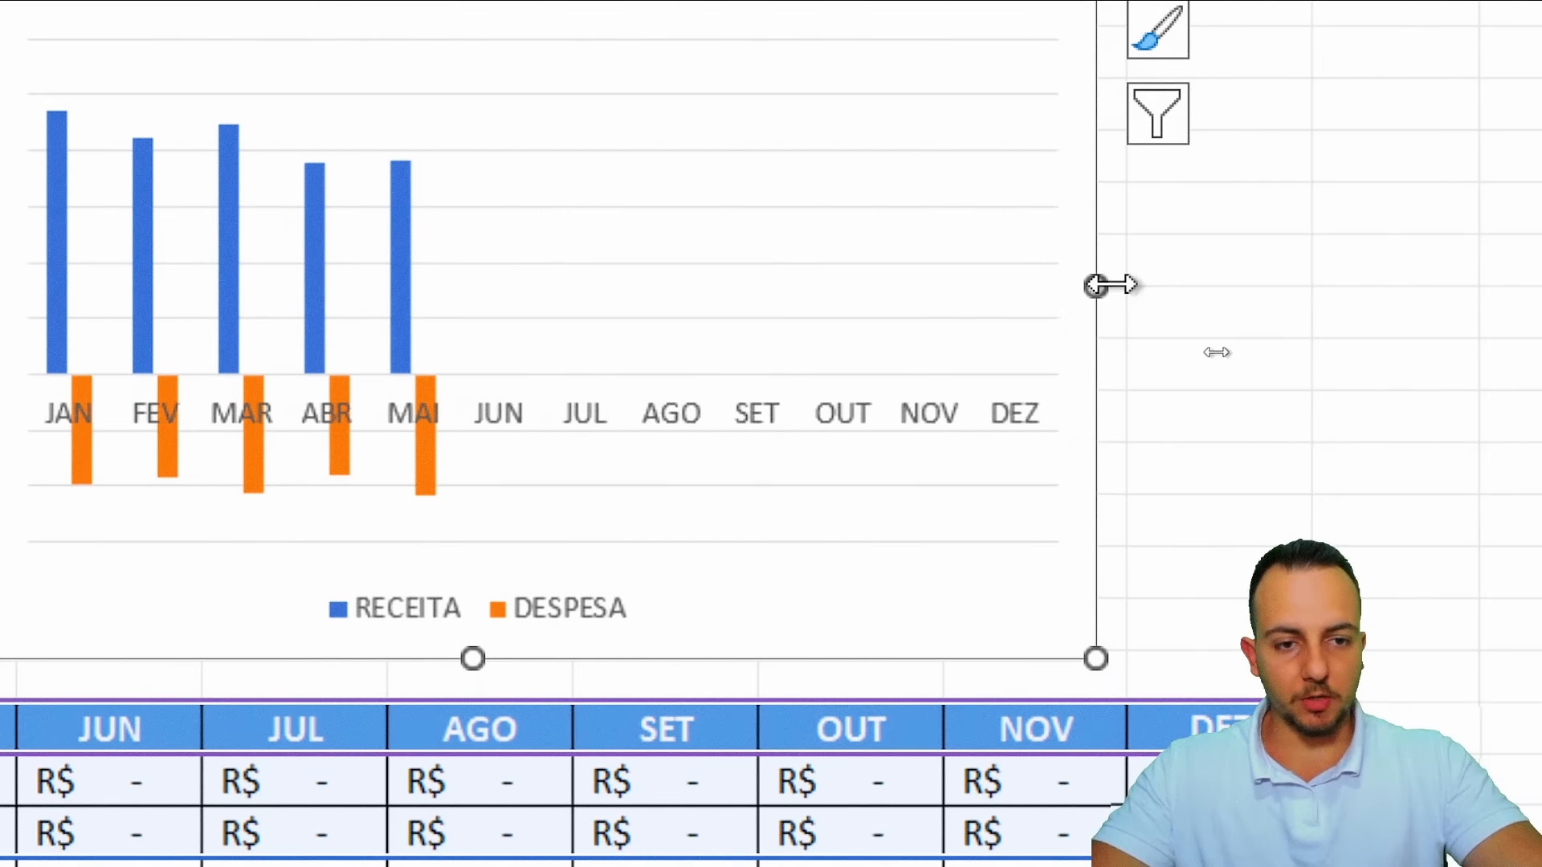
left_click_drag(1095, 285, 1470, 316)
left_click(1429, 182)
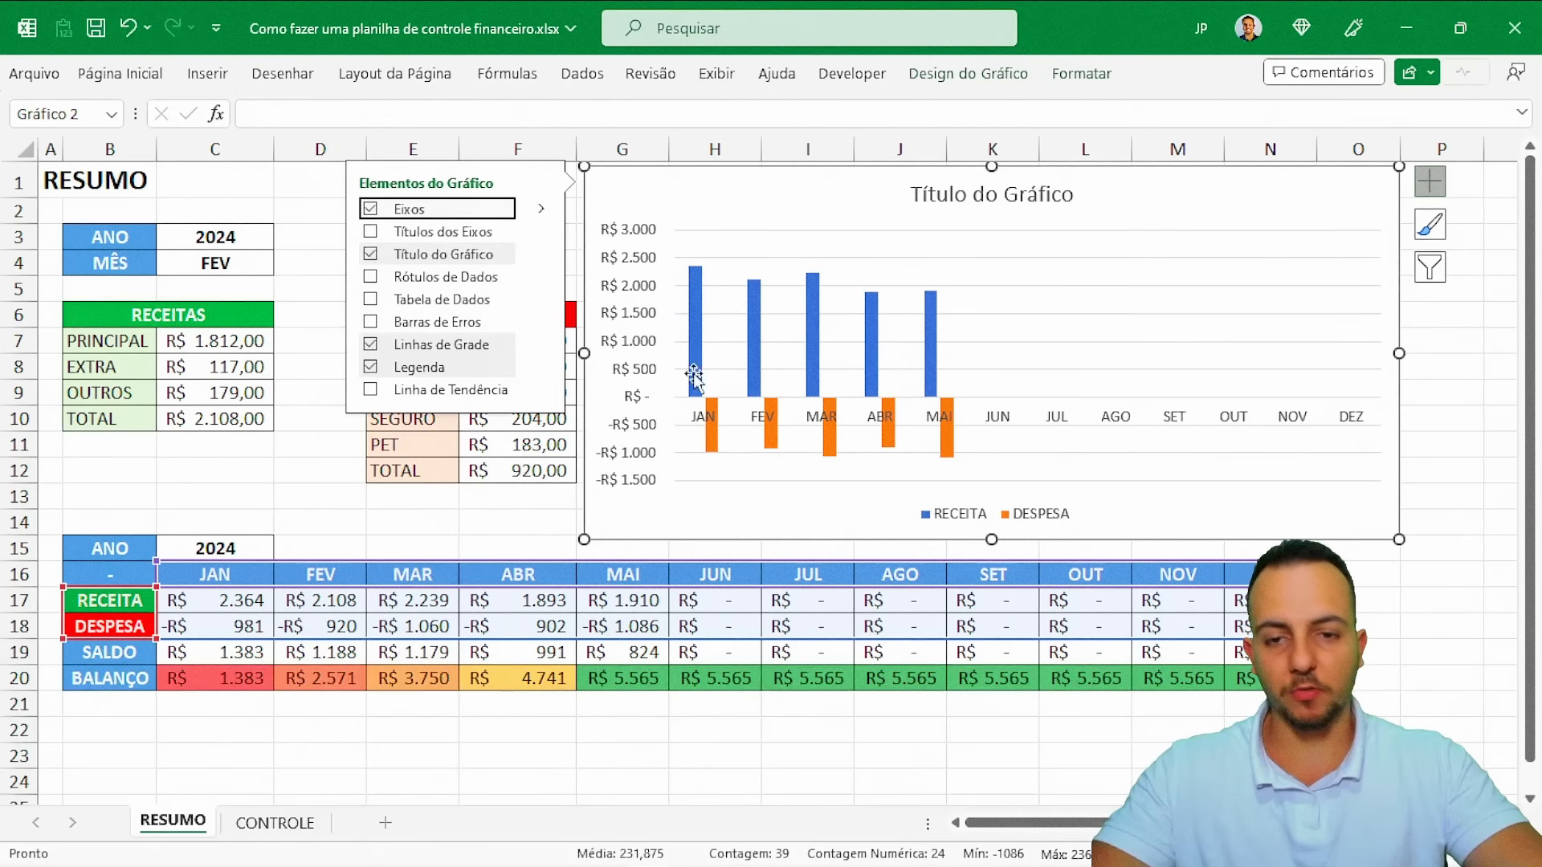
key("Escape")
key("Escape")
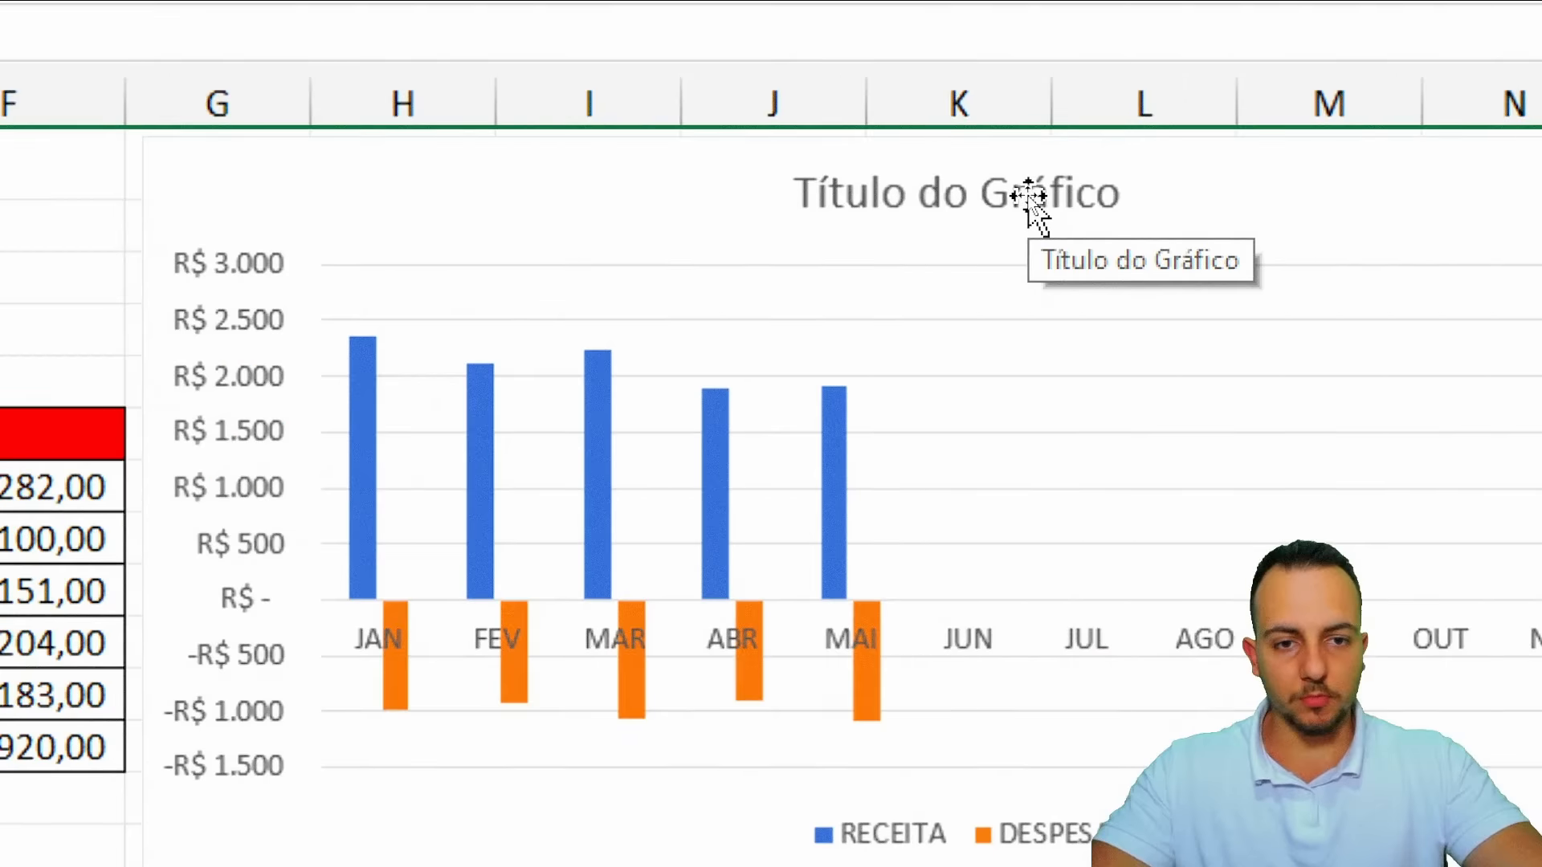
Remove the title and the horizontal gridlines from the column chart
left_click(1011, 197)
key("Delete")
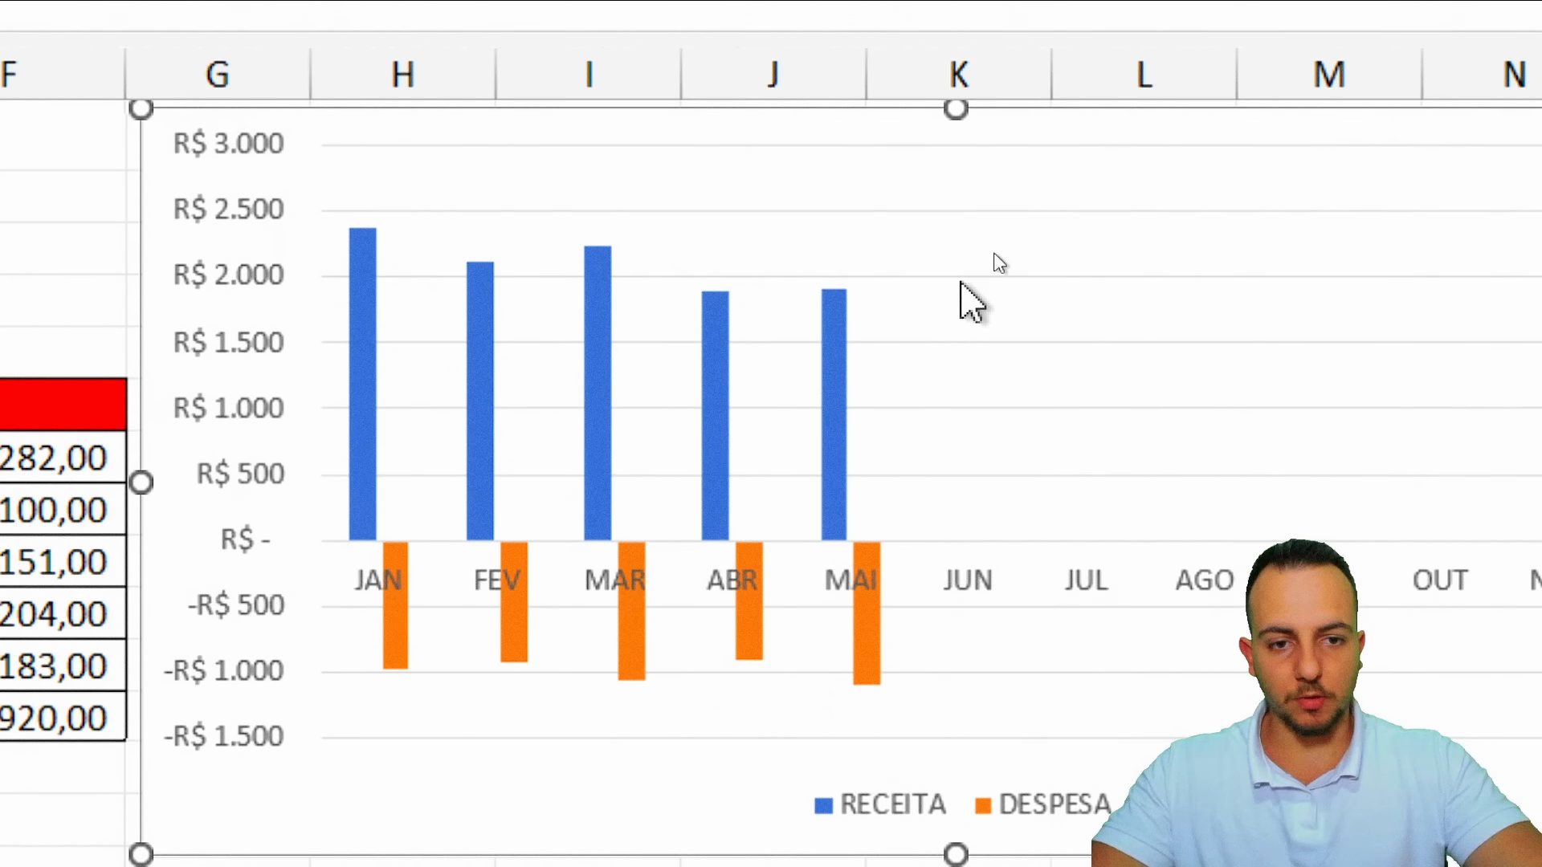
left_click(962, 277)
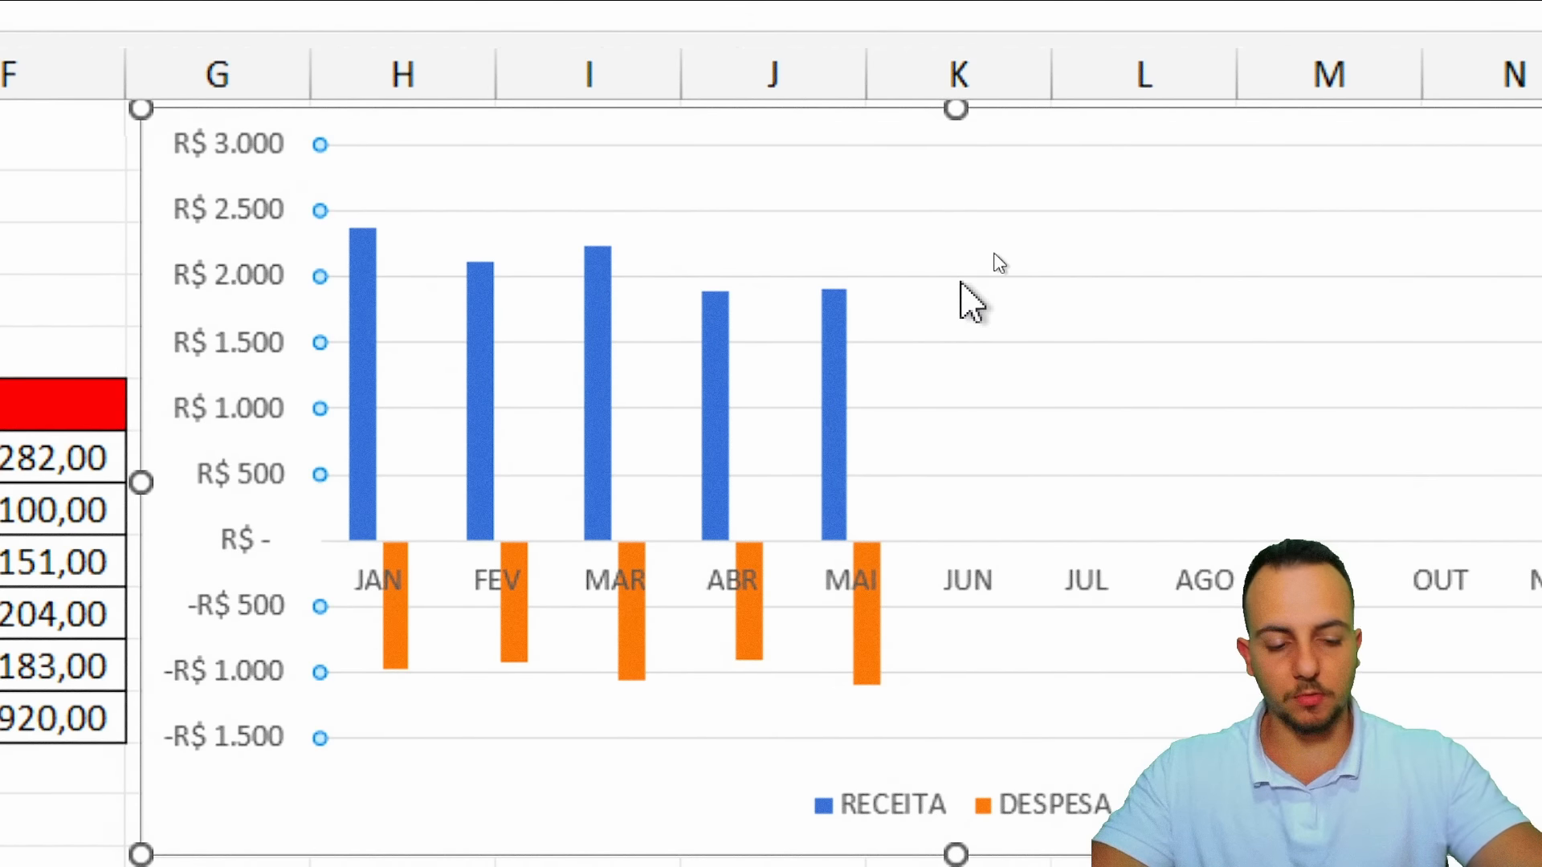
key("Delete")
left_click(1432, 176)
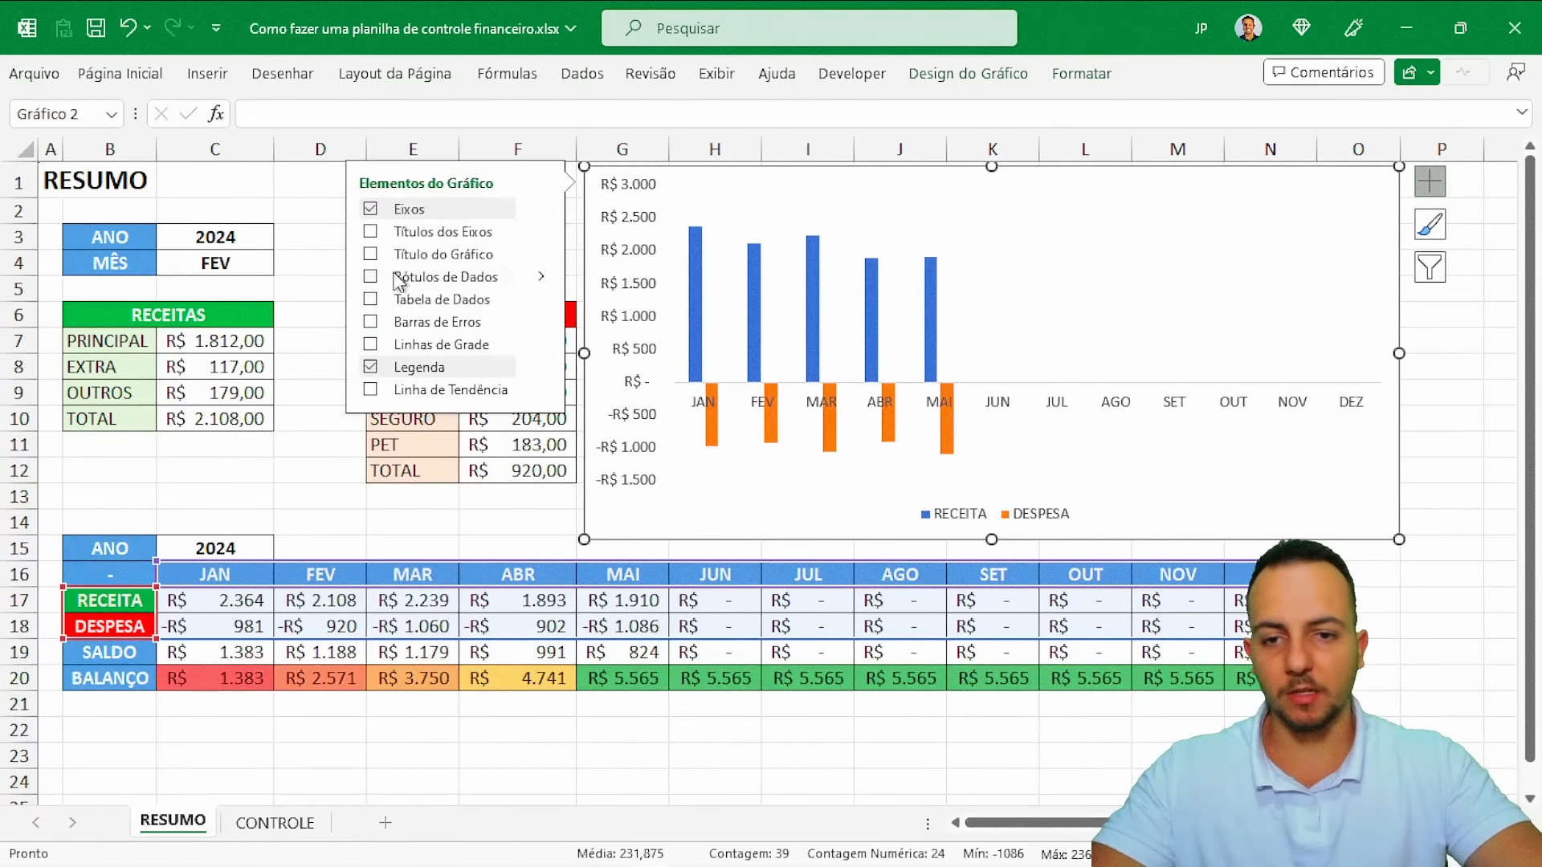
left_click(311, 247)
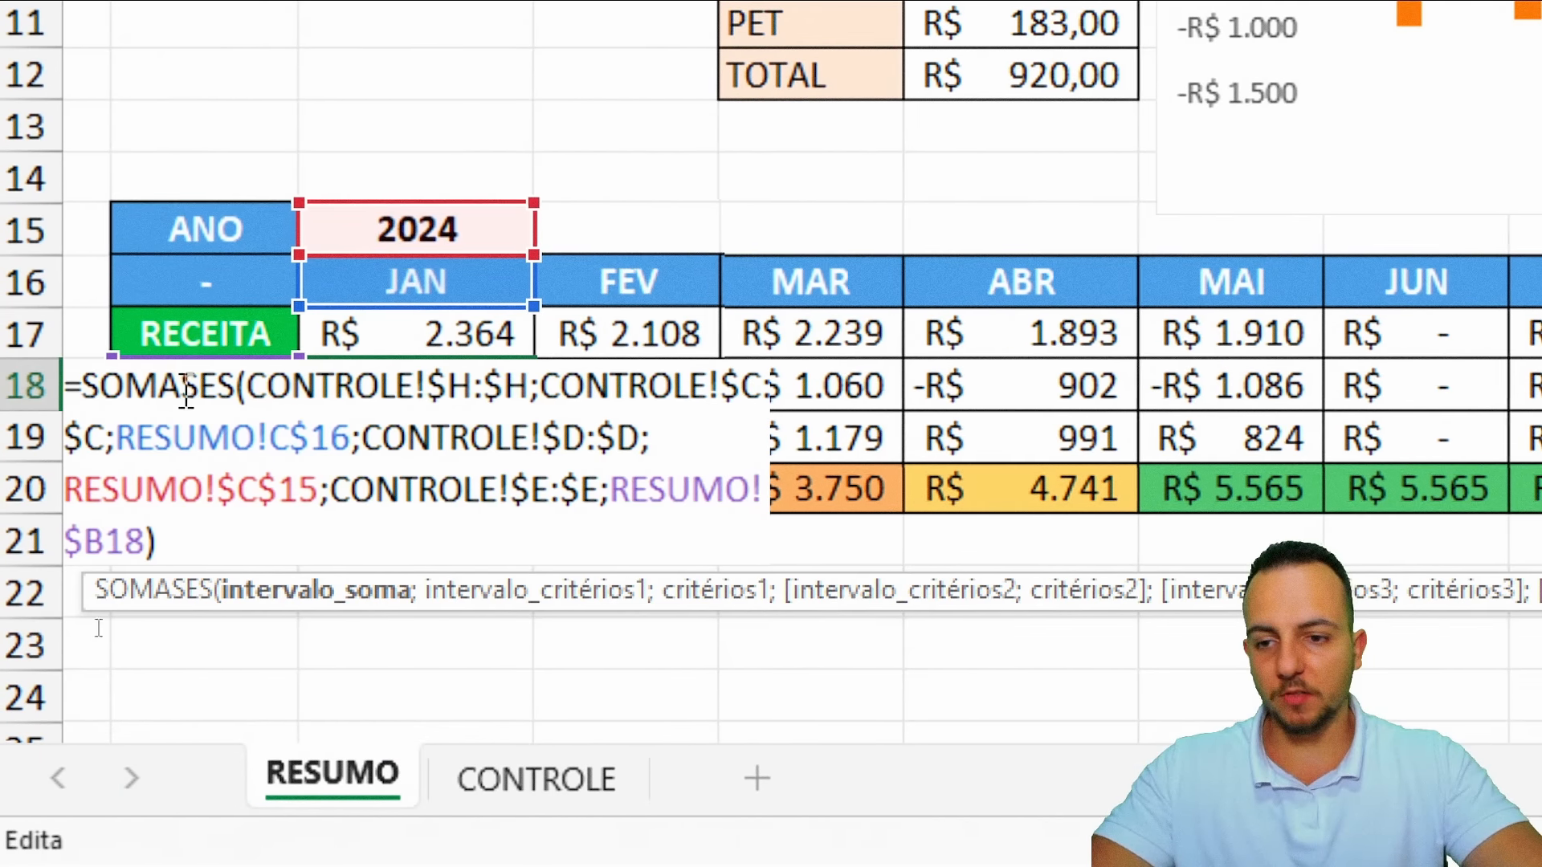
Multiply the JAN DESPESA formula in C18 by -1 and fill it across the row through DEZ
left_click(98, 388)
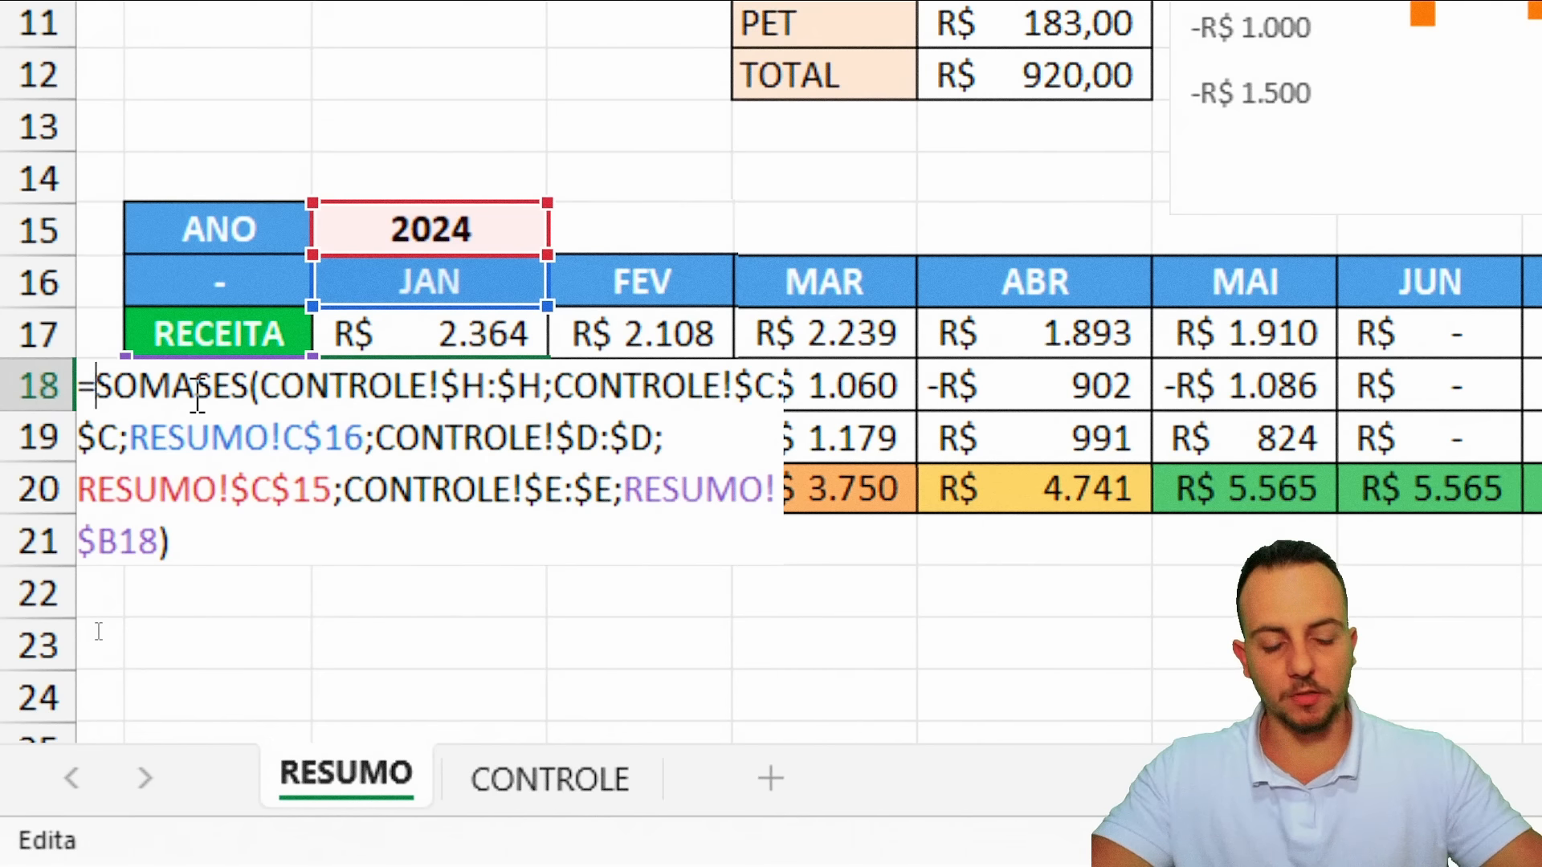
type("-1*")
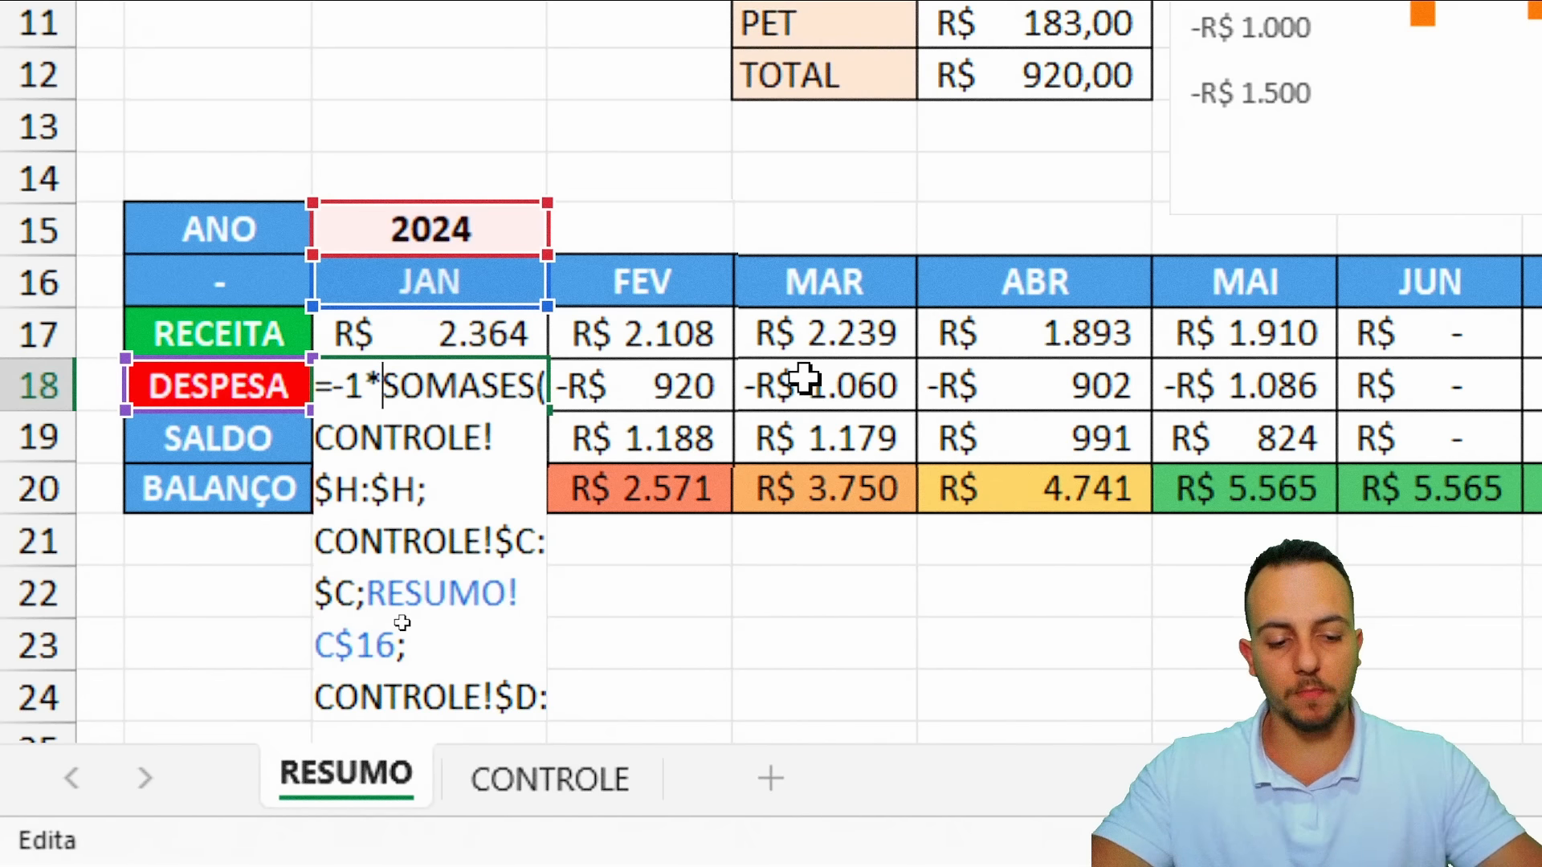
key("Return")
left_click(482, 387)
key("ctrl+c")
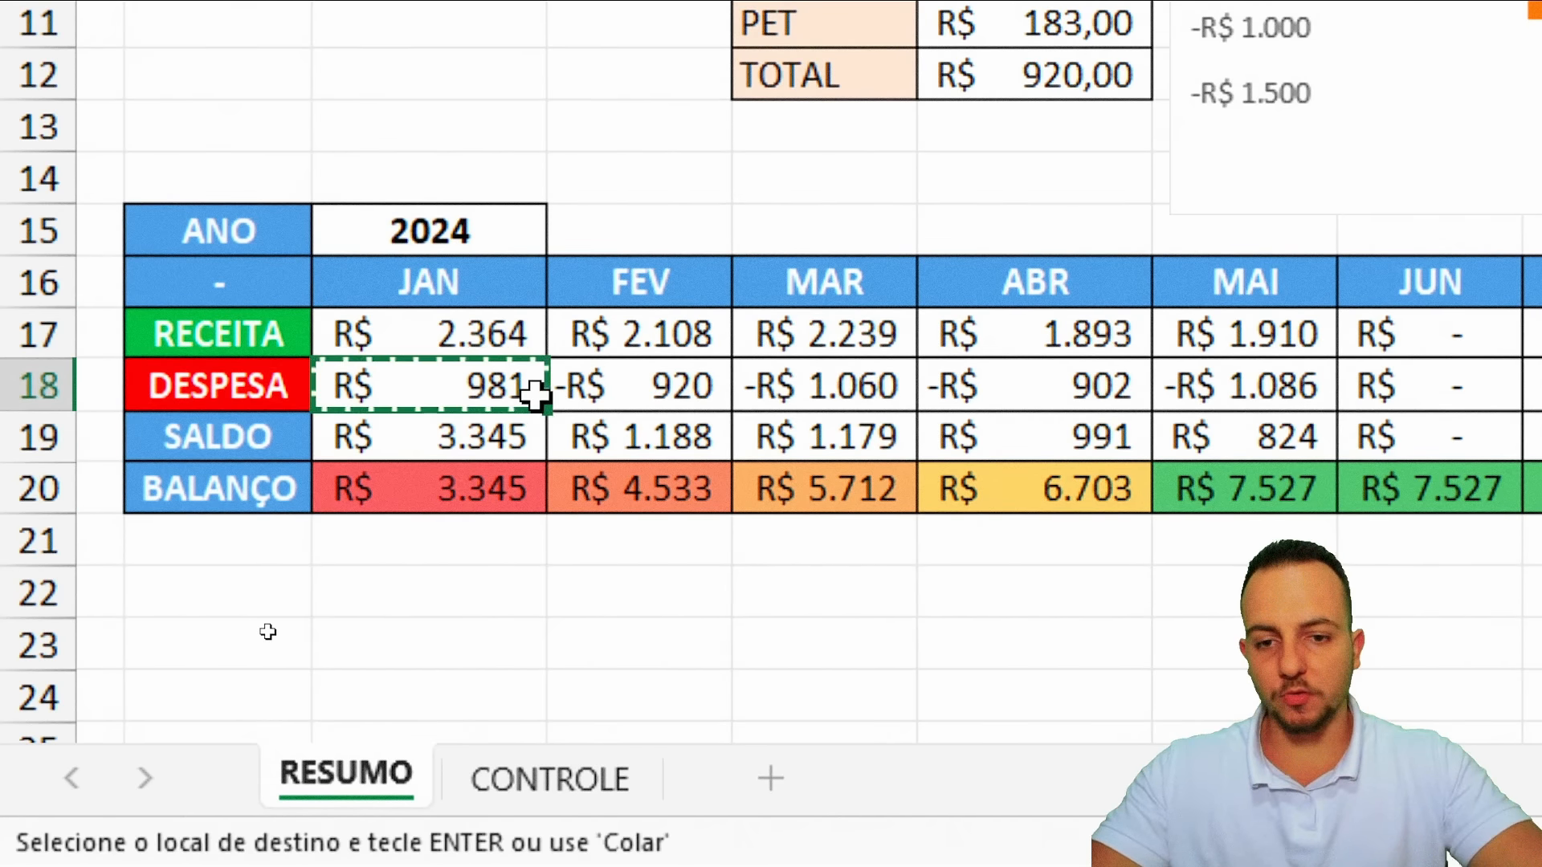
left_click_drag(550, 411, 1301, 393)
Change the JAN SALDO formula in C19 to =C17-C18 and fill it across the row through DEZ
scroll(137, 541, "left", 10)
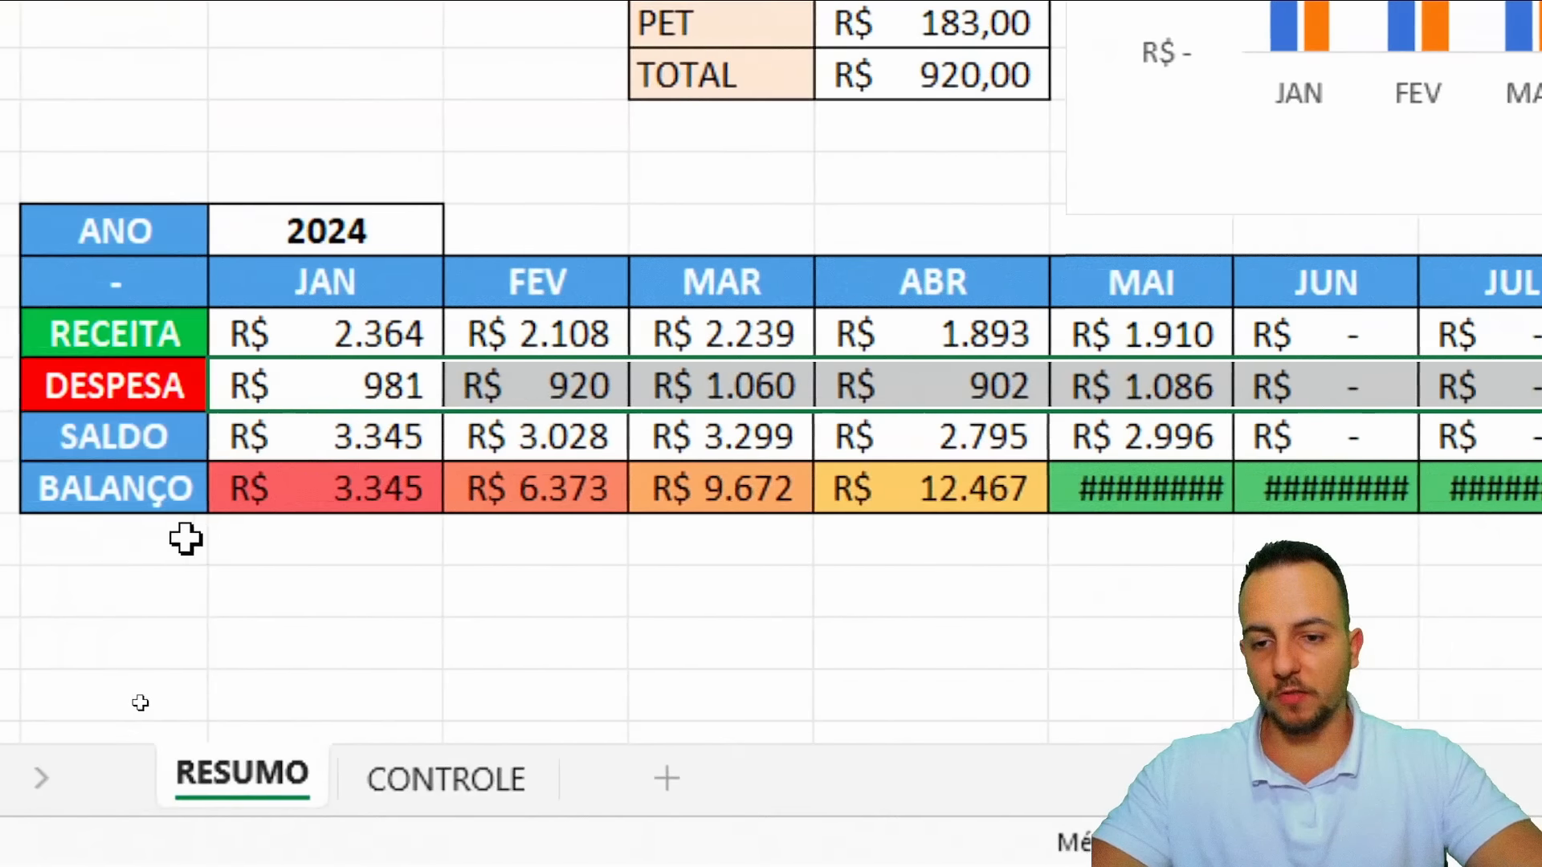
left_click(364, 438)
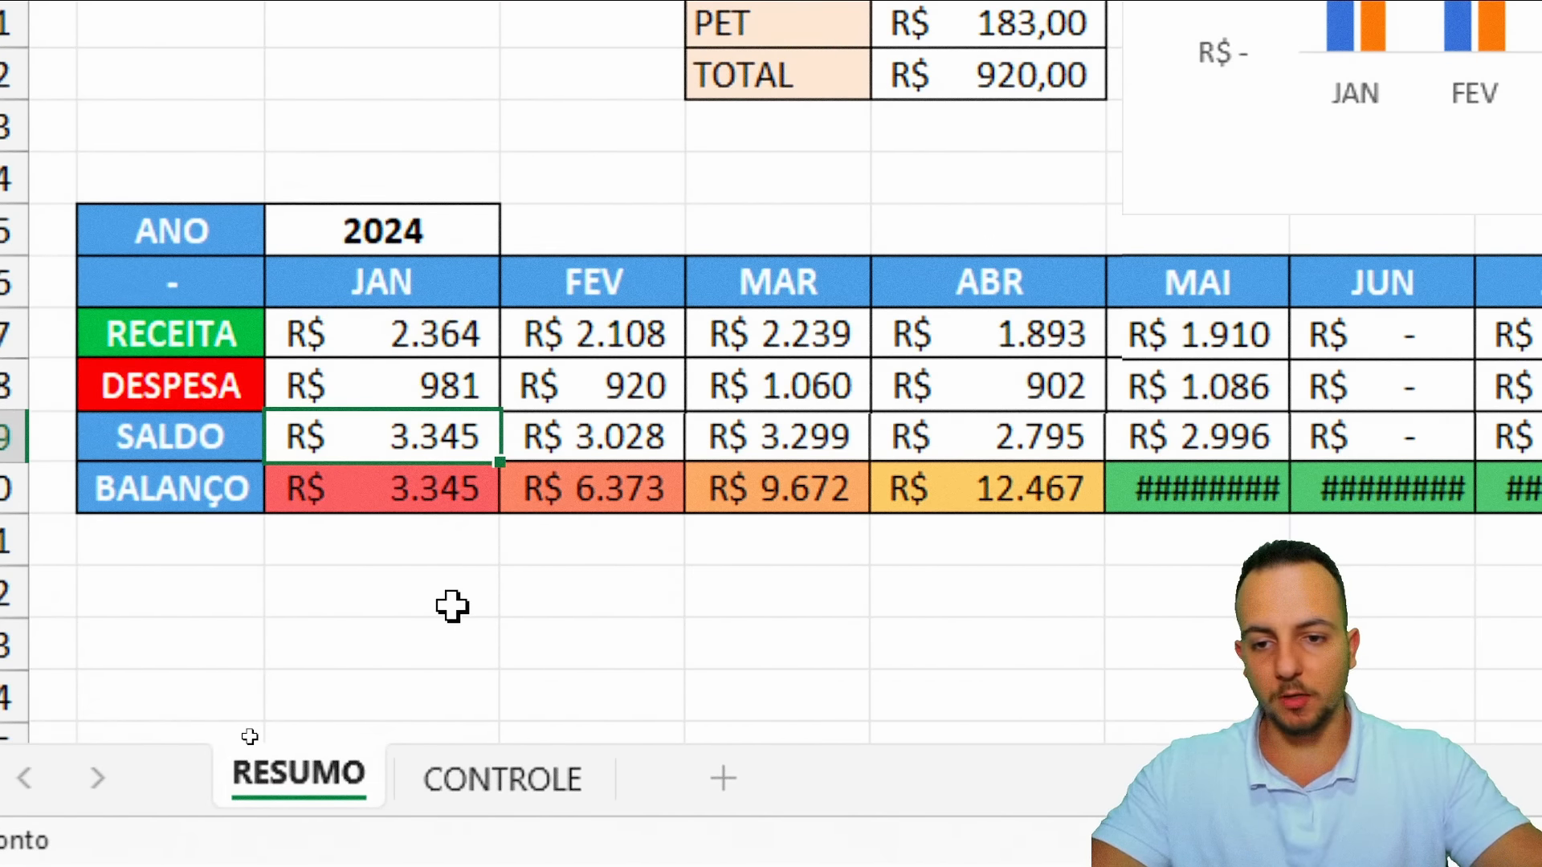
type("=")
left_click(395, 331)
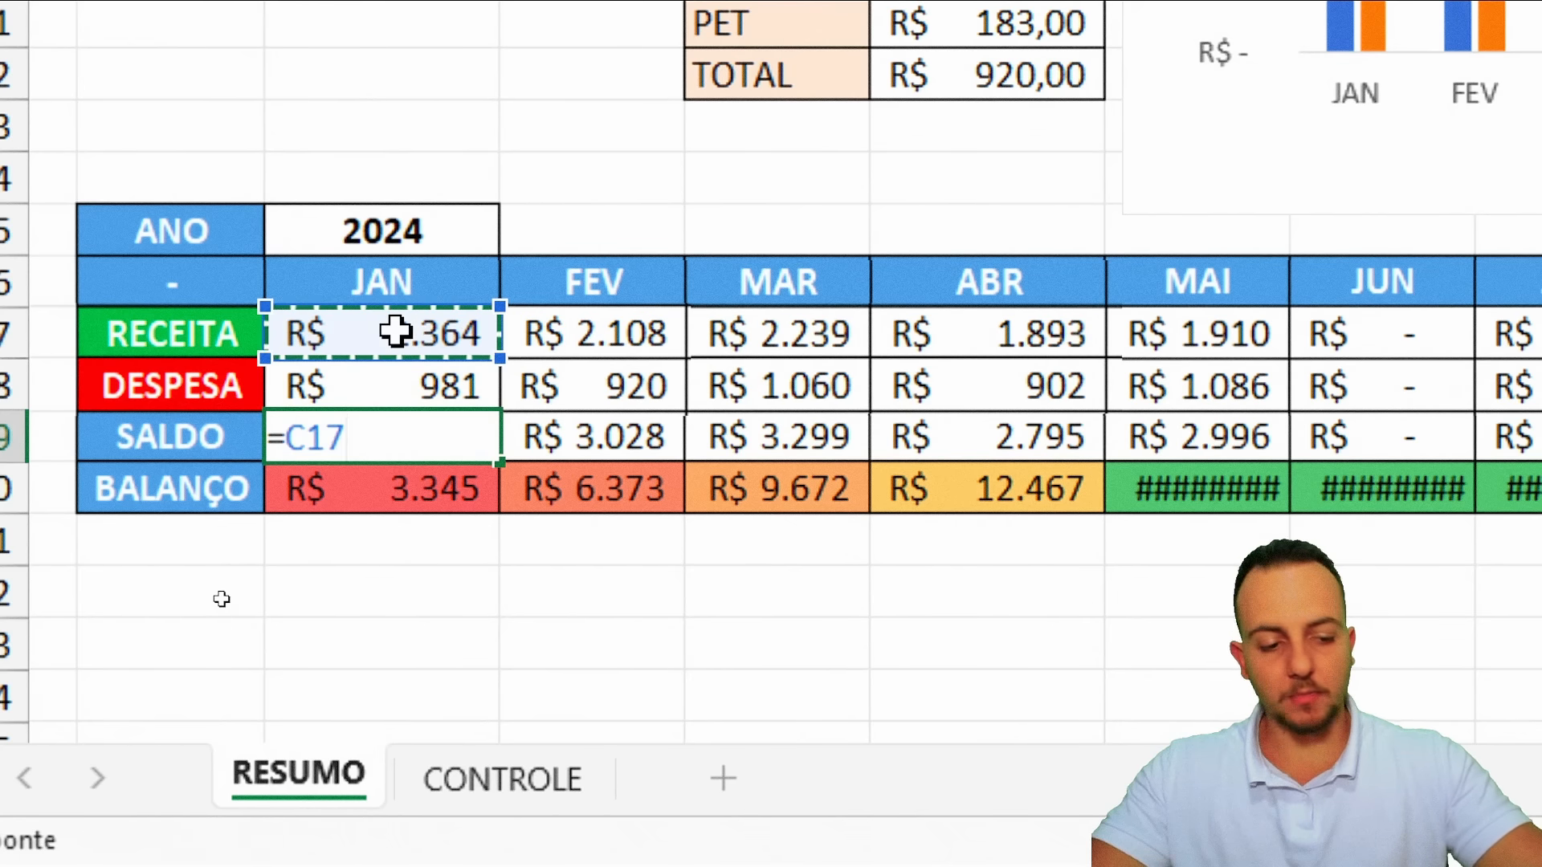
type("-")
left_click(393, 385)
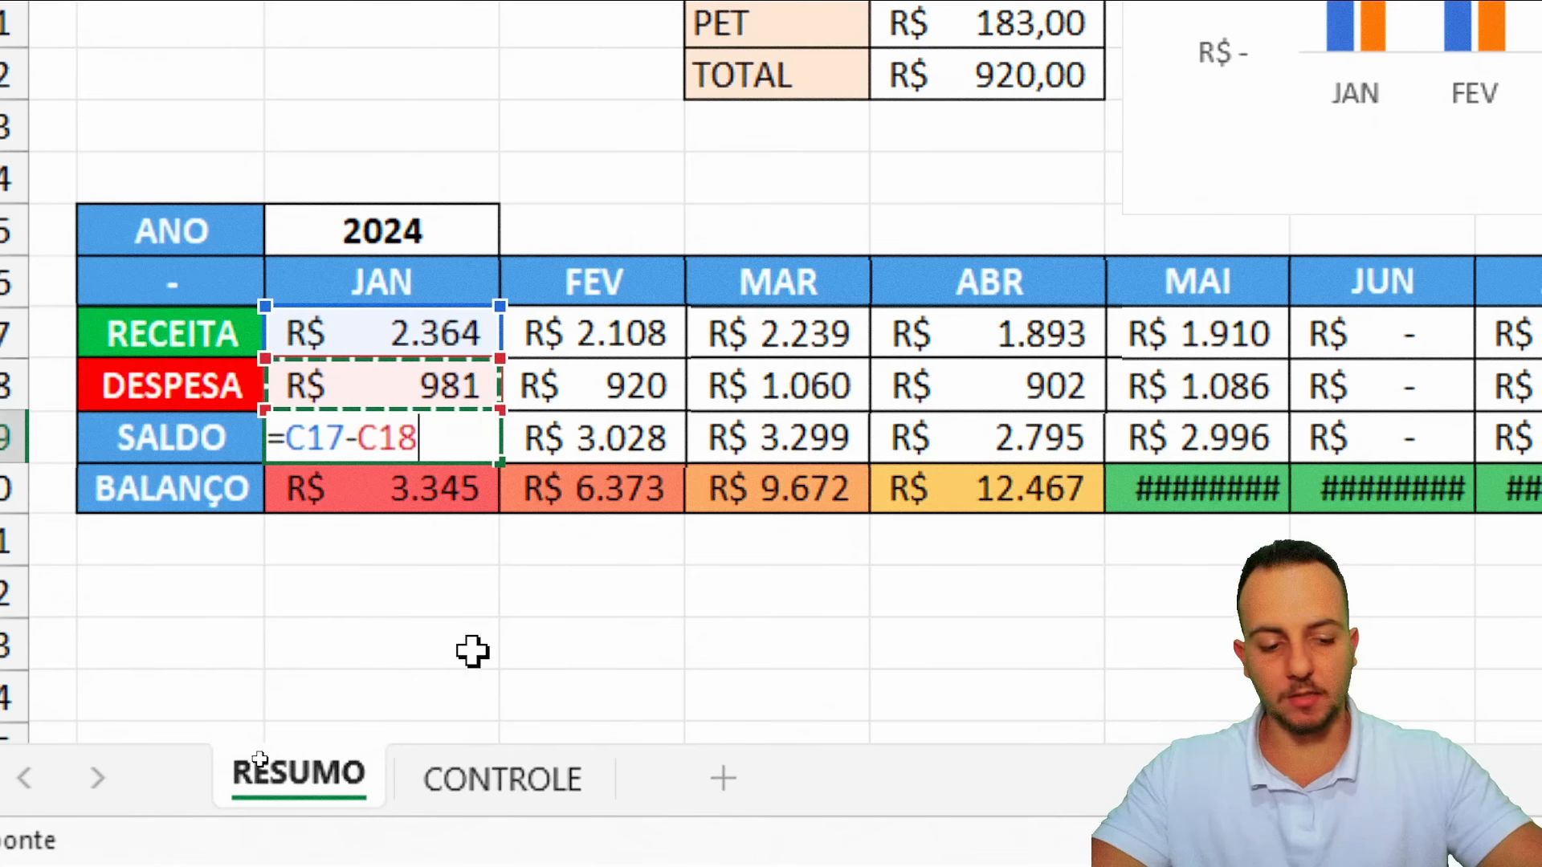
key("Return")
left_click(491, 450)
left_click_drag(500, 462, 1347, 426)
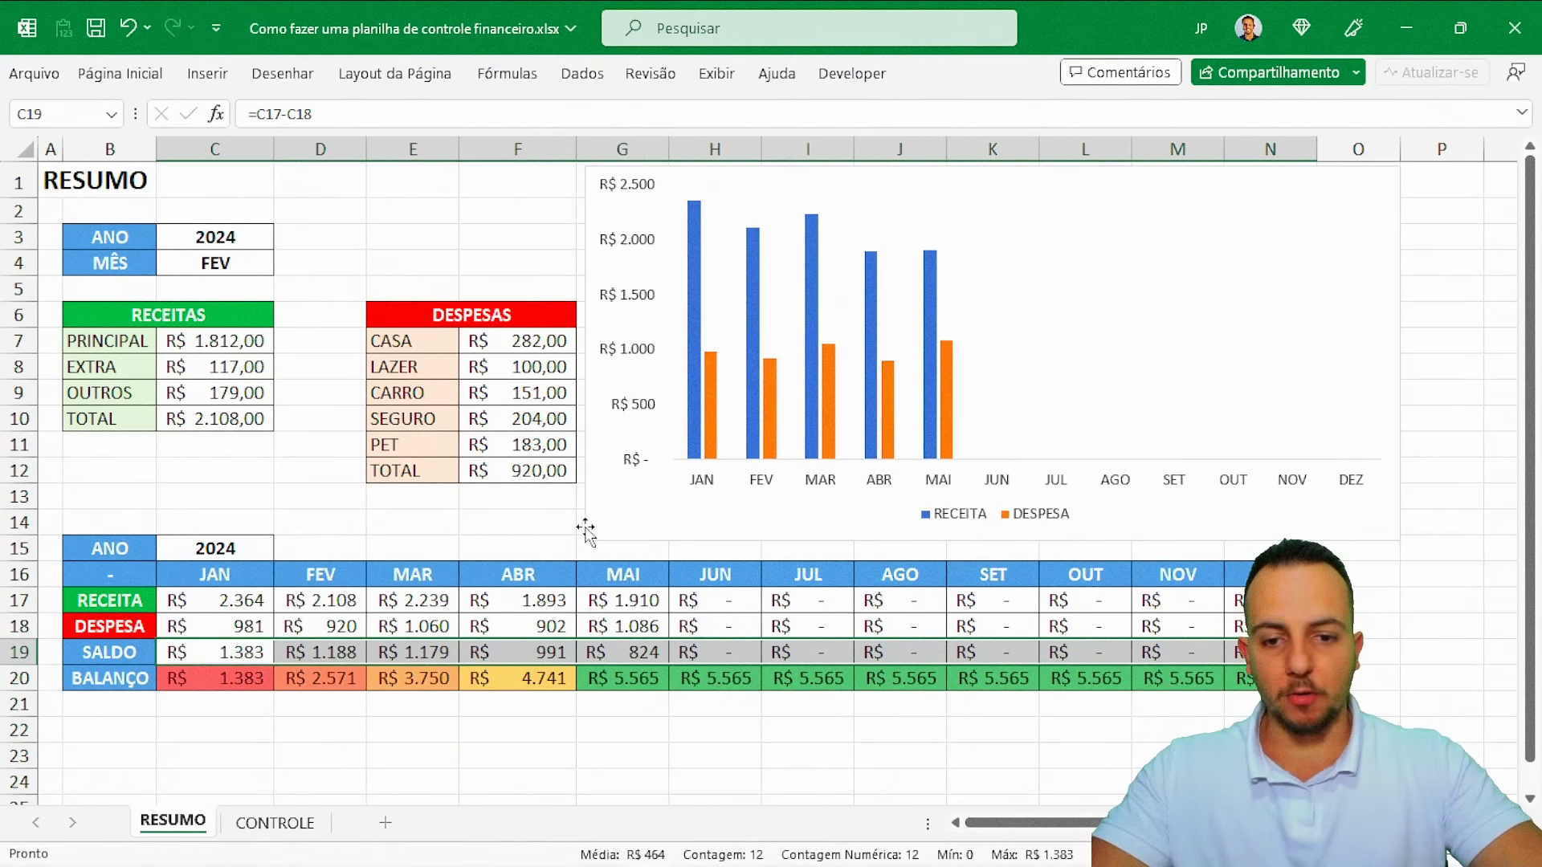
left_click(456, 524)
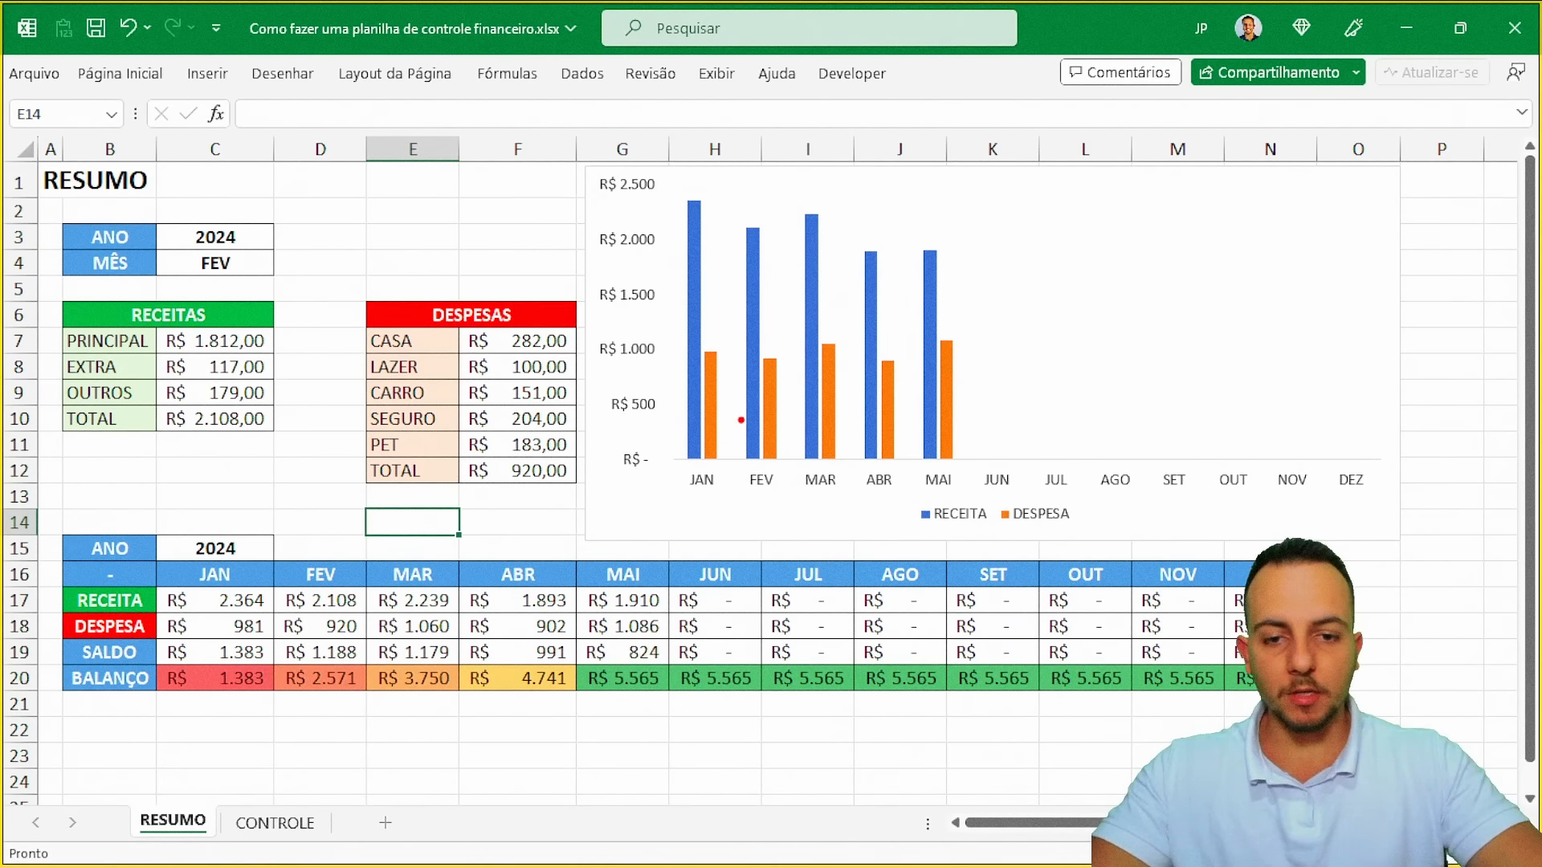
mouse_move(701, 386)
left_mouse_down()
mouse_move(899, 290)
mouse_move(1245, 323)
mouse_move(1388, 158)
left_mouse_up()
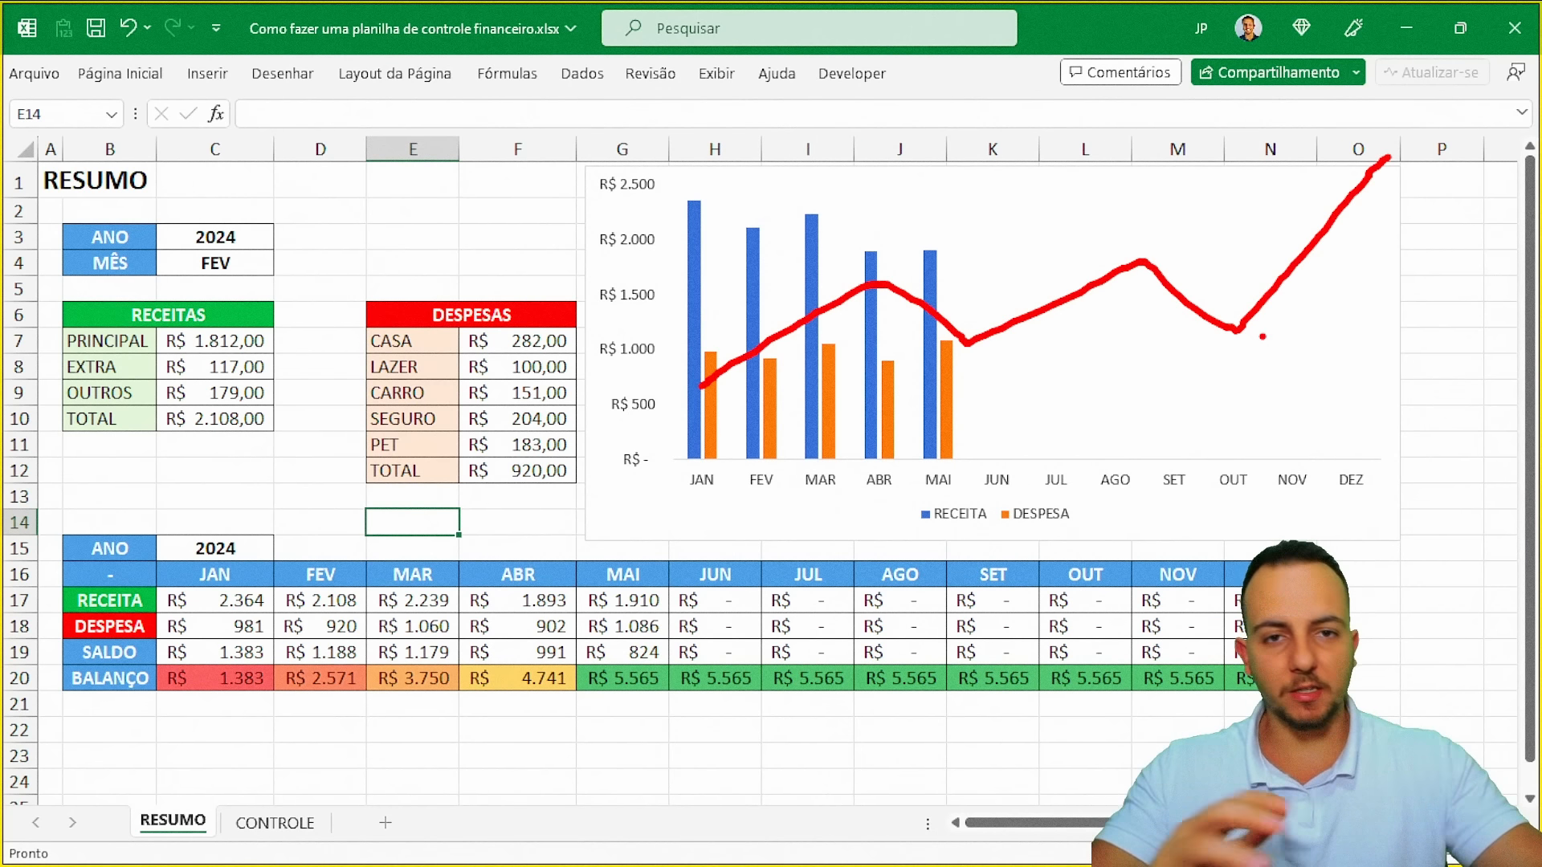
key("Escape")
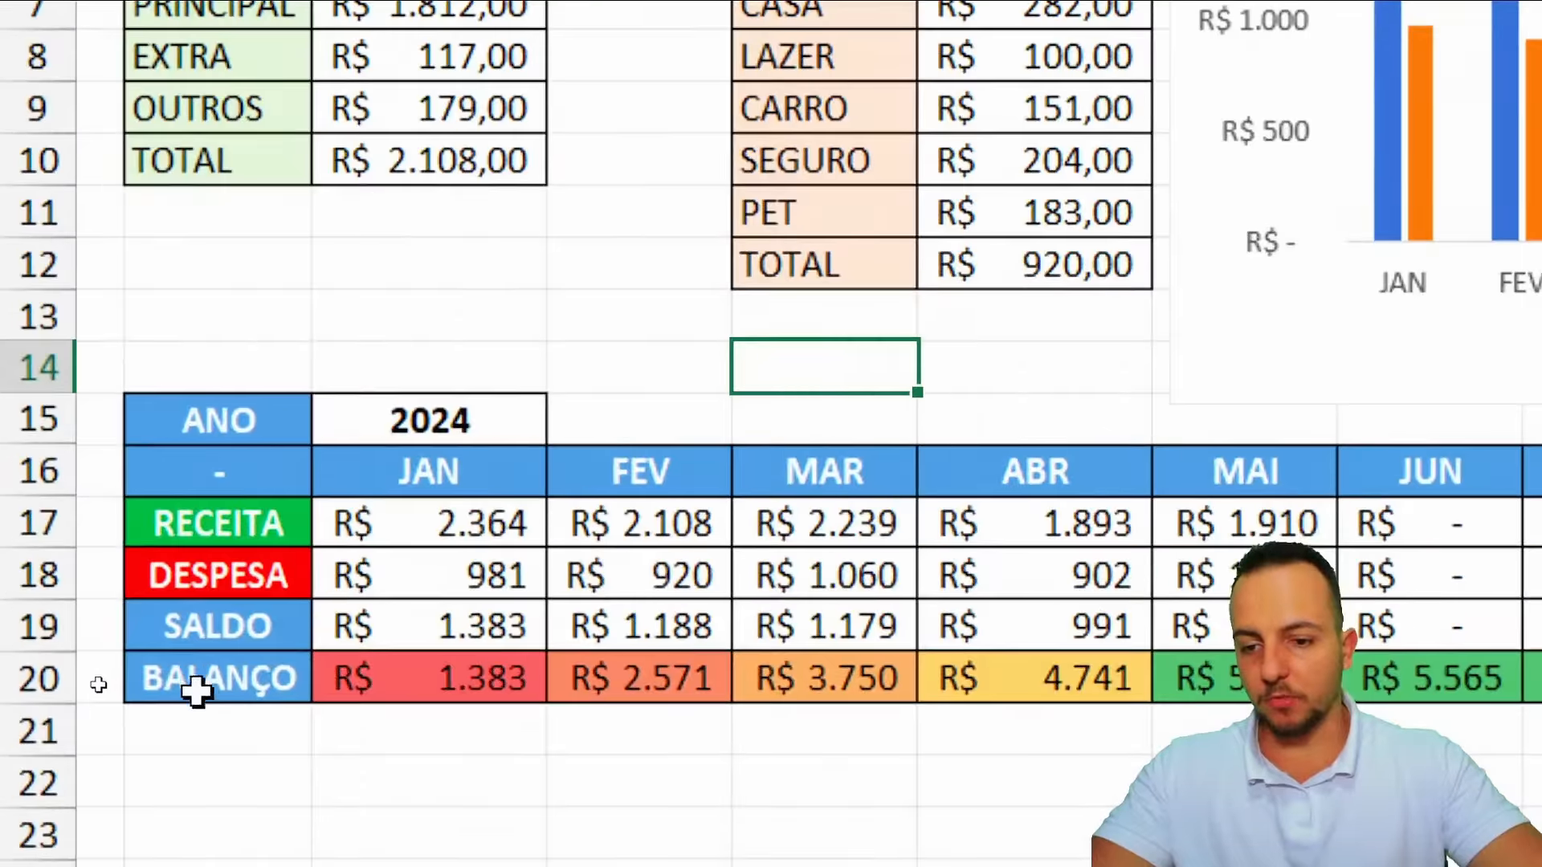
Copy the BALANÇO row from its label in B20 through DEZ and paste it into the column chart as a new series
left_click_drag(98, 679, 931, 678)
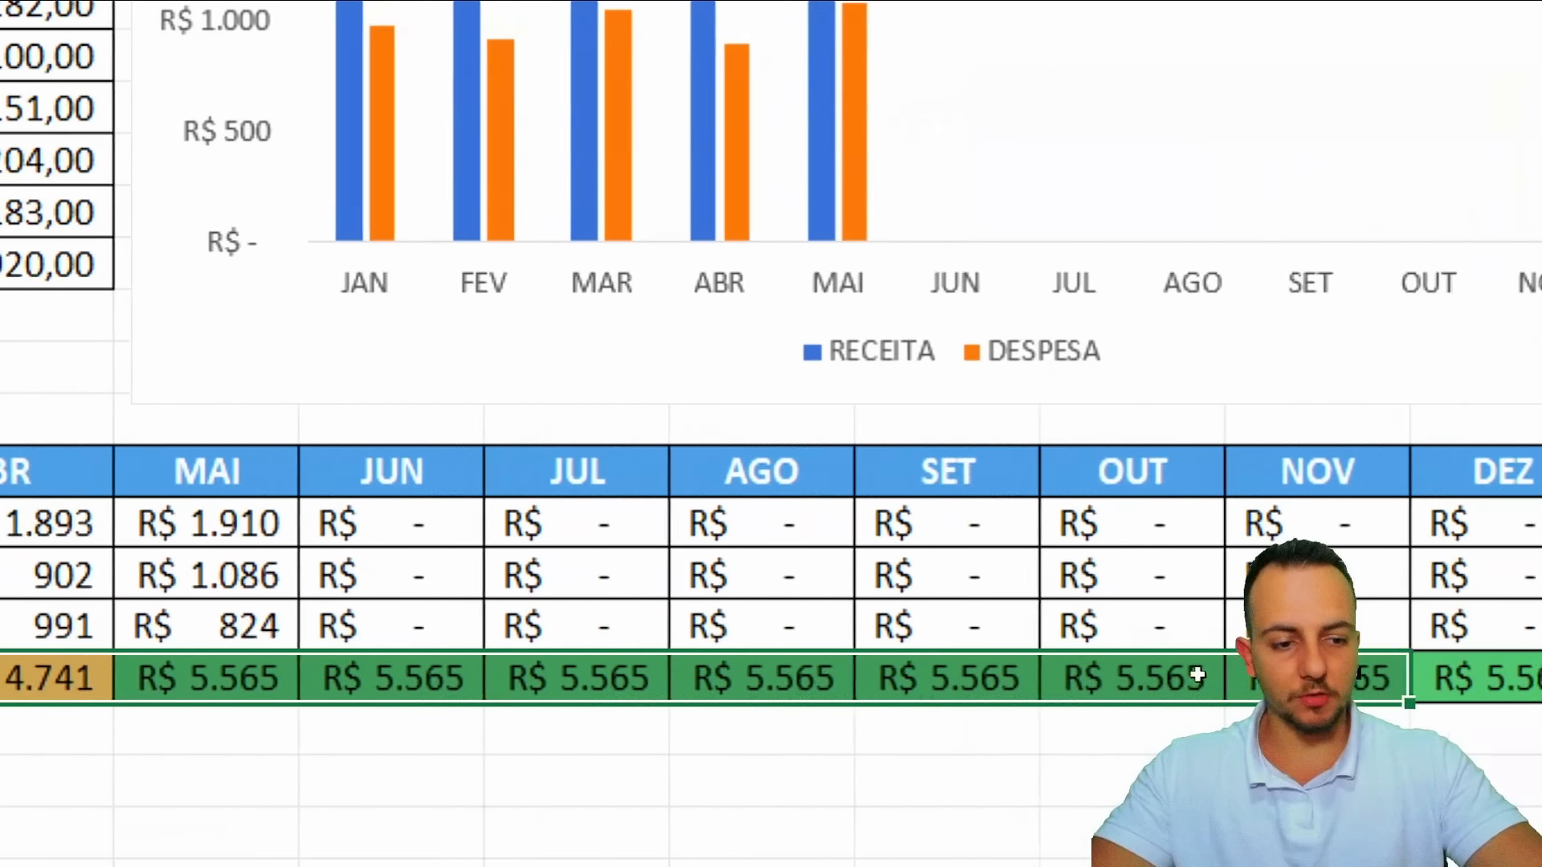
key("ctrl+c")
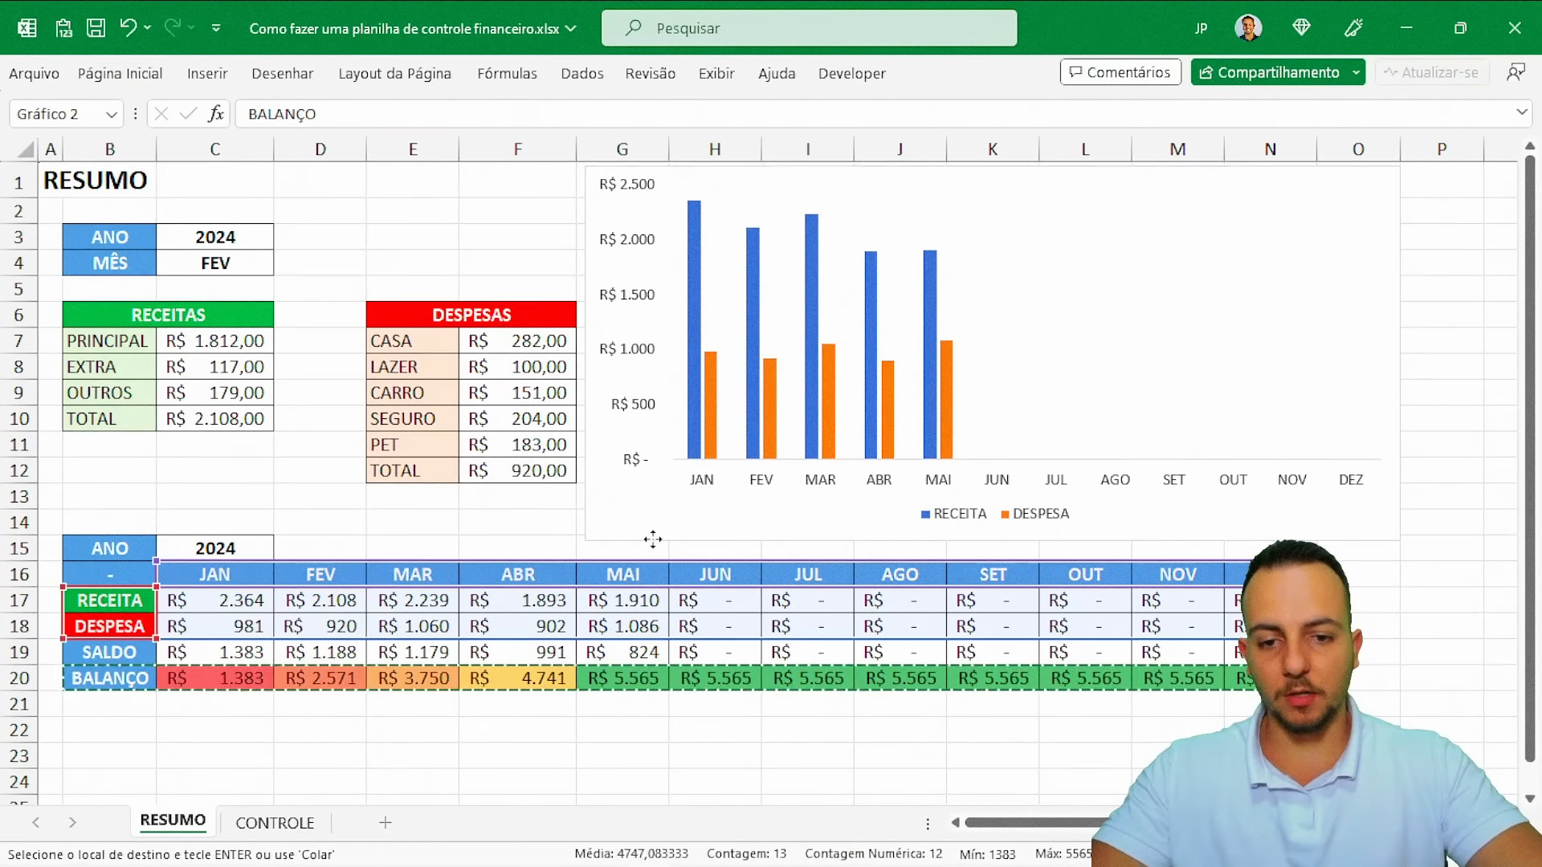
left_click(660, 537)
key("ctrl+v")
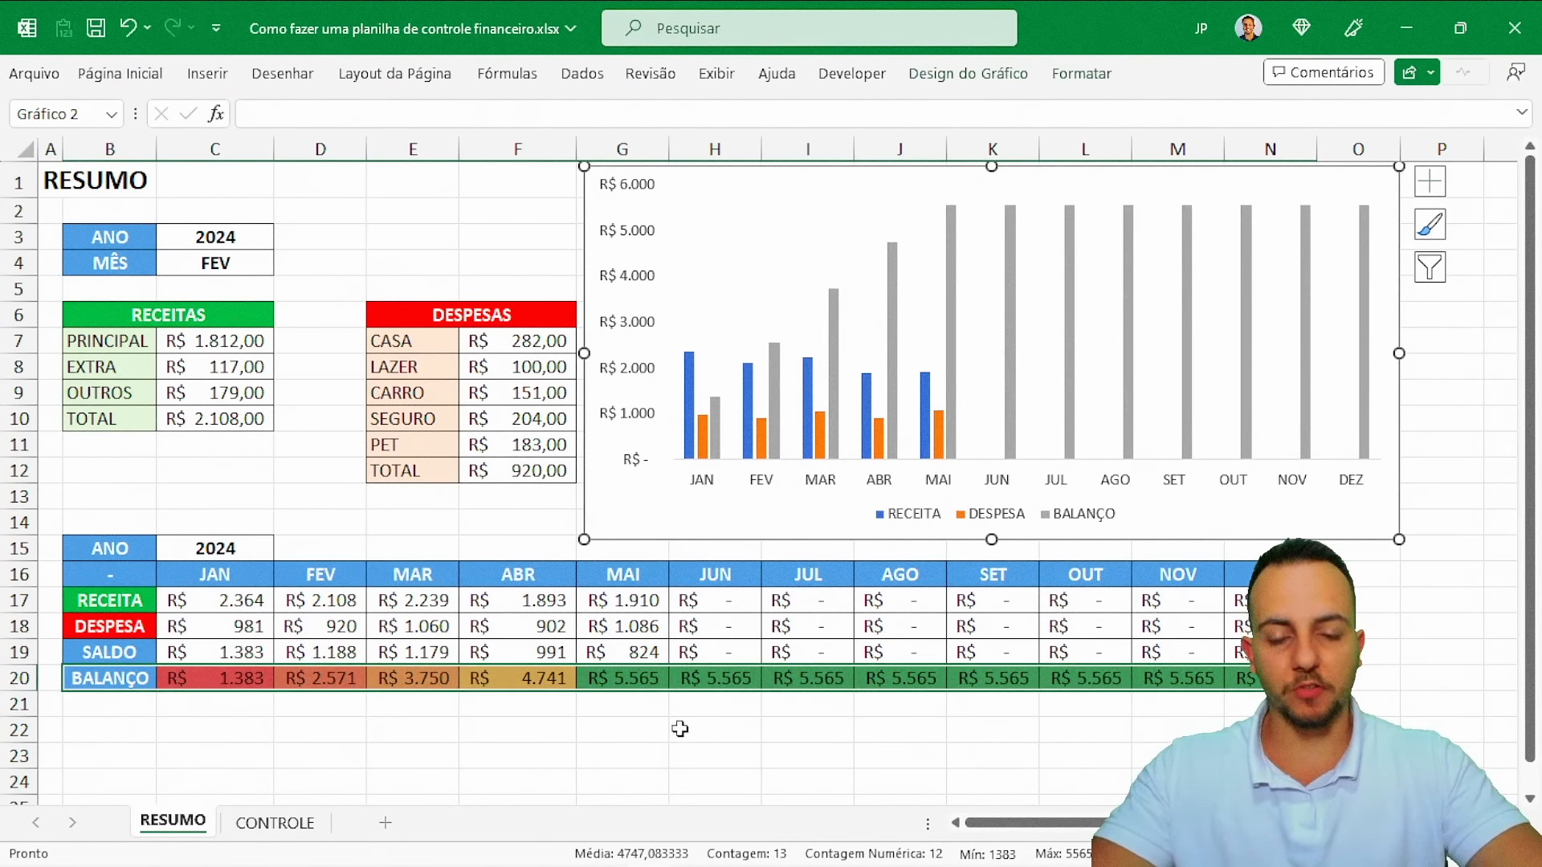
left_click(682, 754)
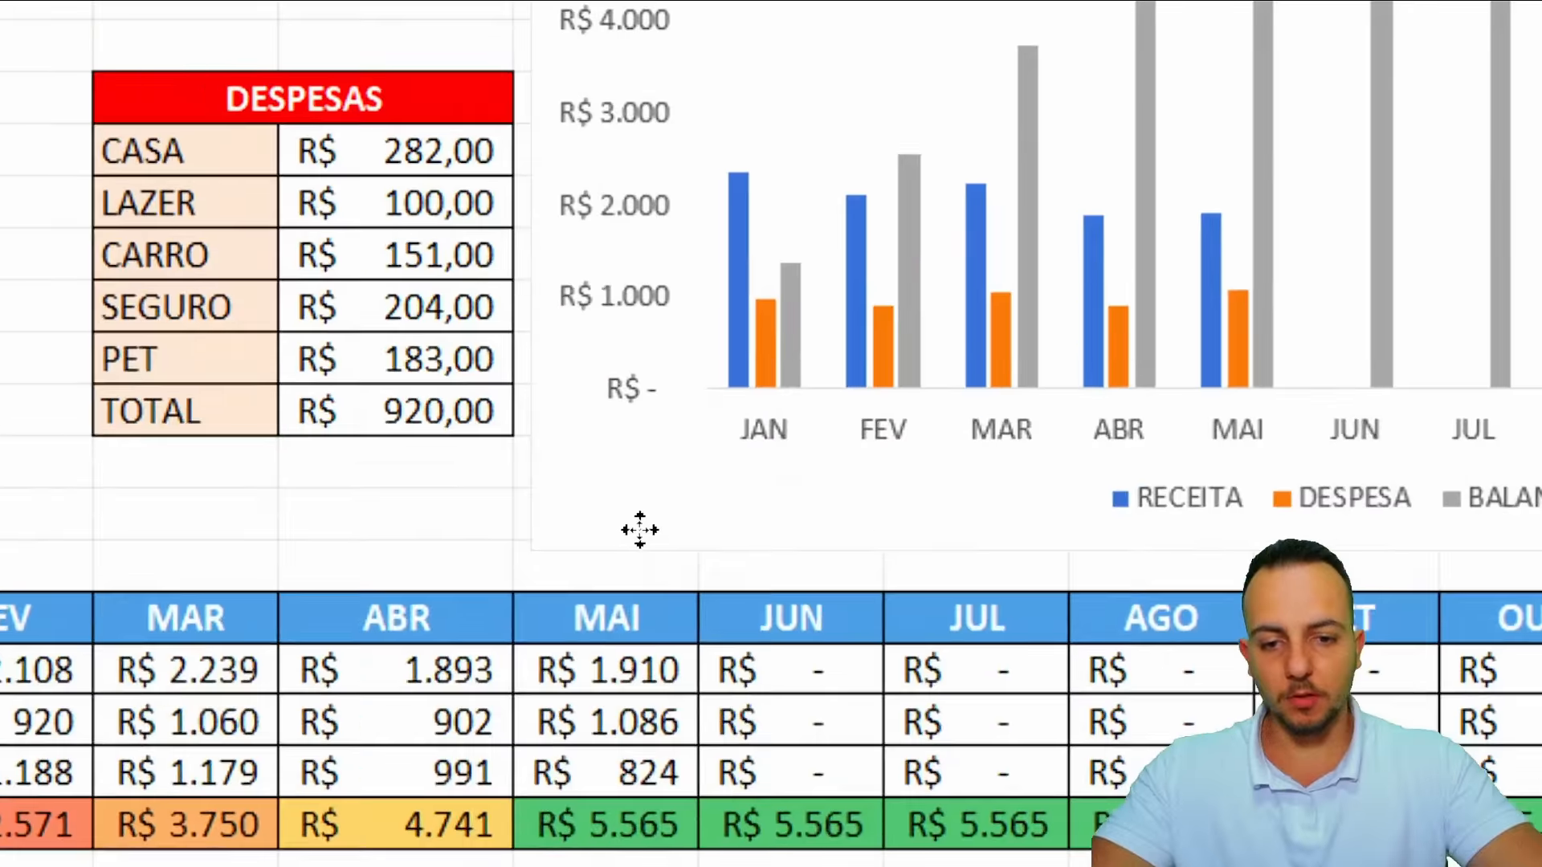
Change the chart to a combination type with BALANÇO as Área and RECEITA and DESPESA kept as Coluna Agrupada
right_click(640, 531)
left_click(878, 379)
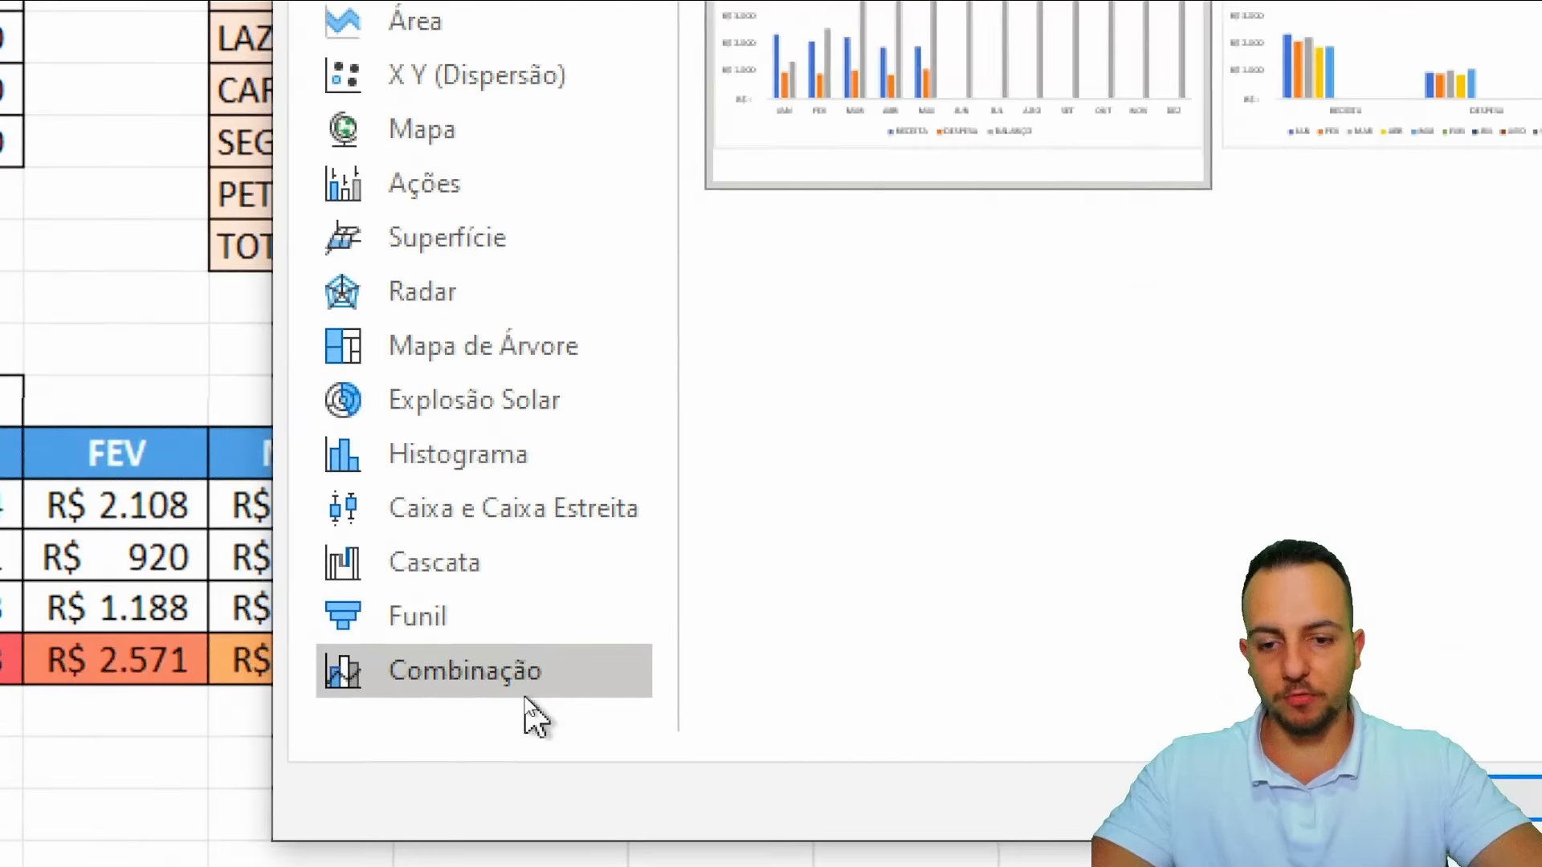
left_click(526, 696)
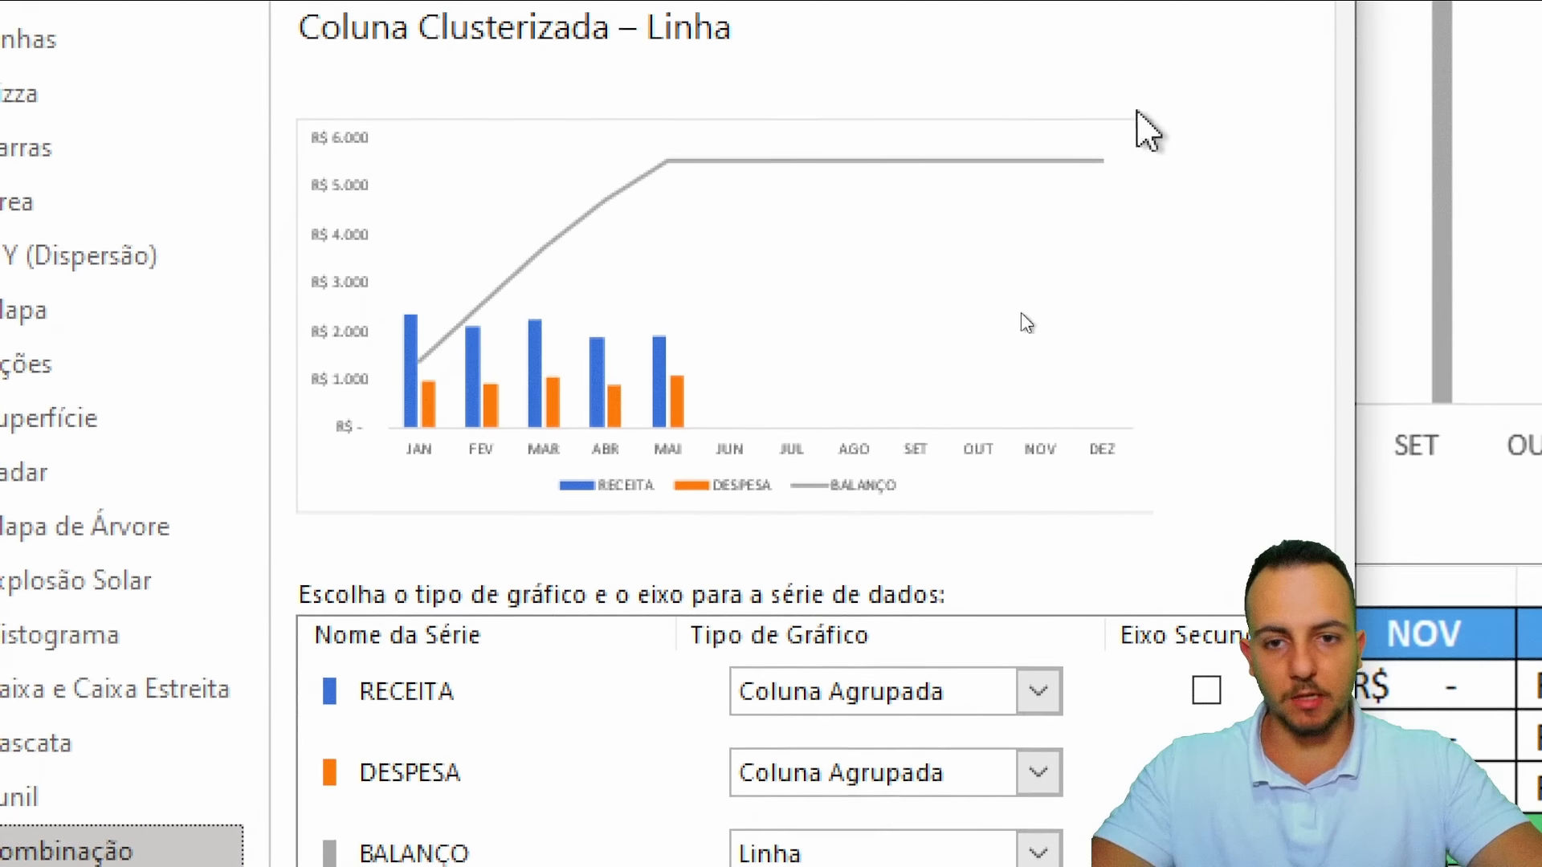
left_click(827, 853)
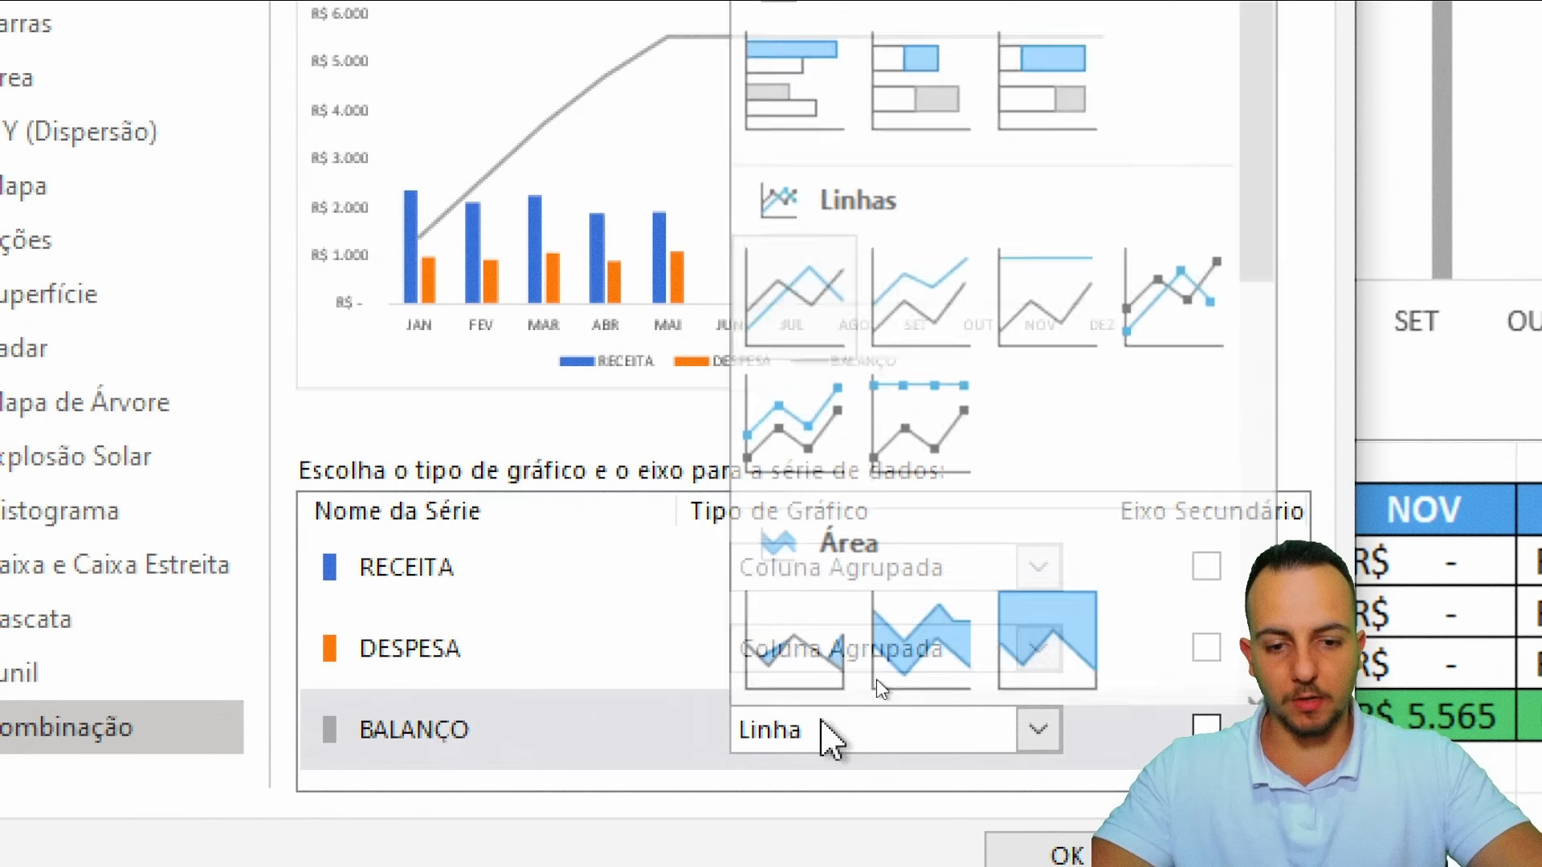
left_click(835, 586)
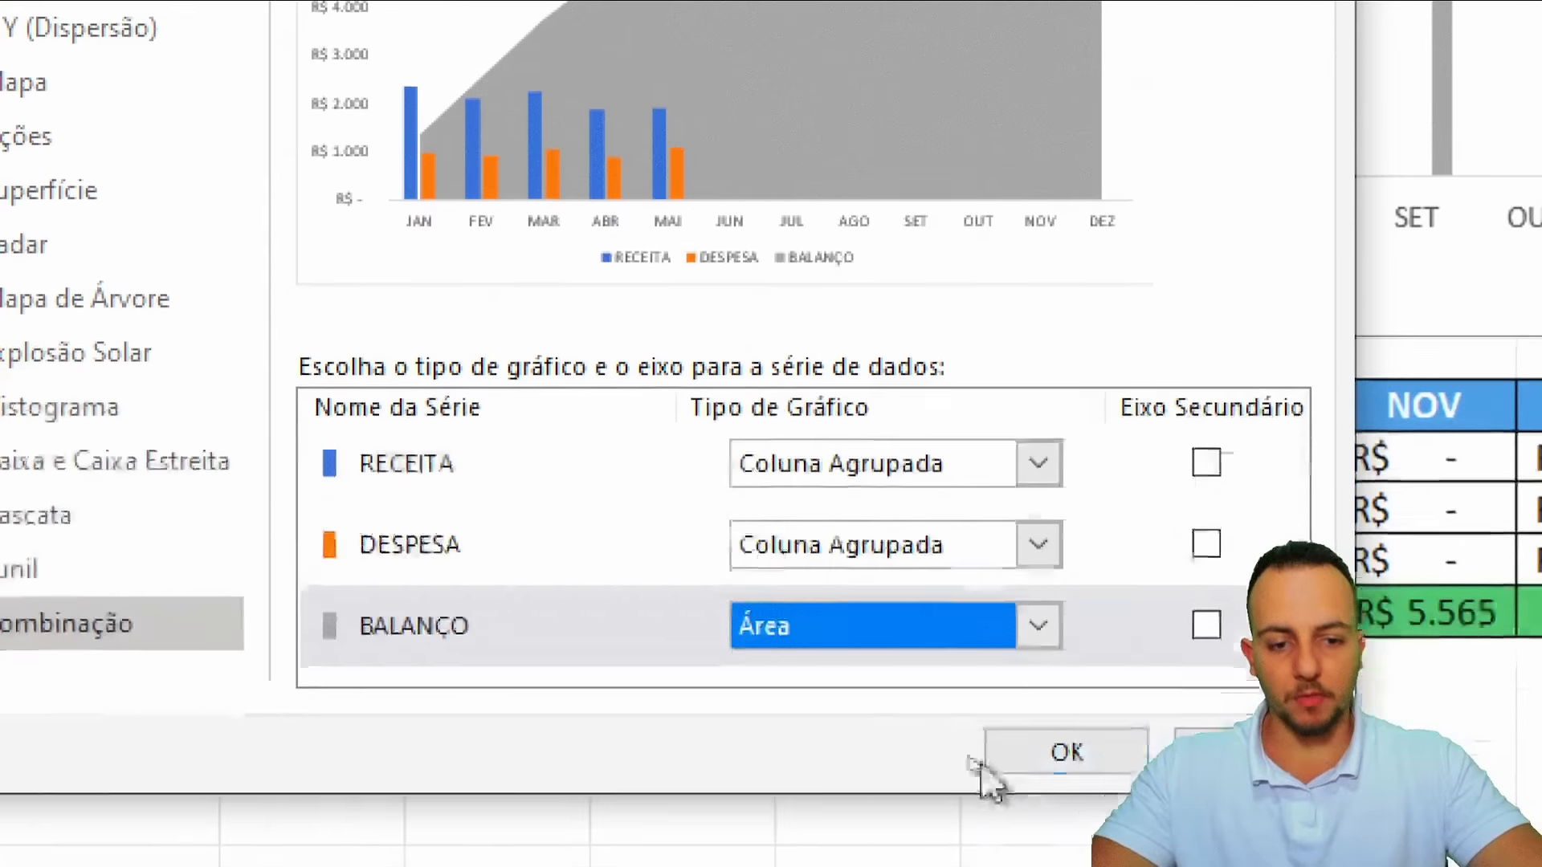
left_click(1044, 755)
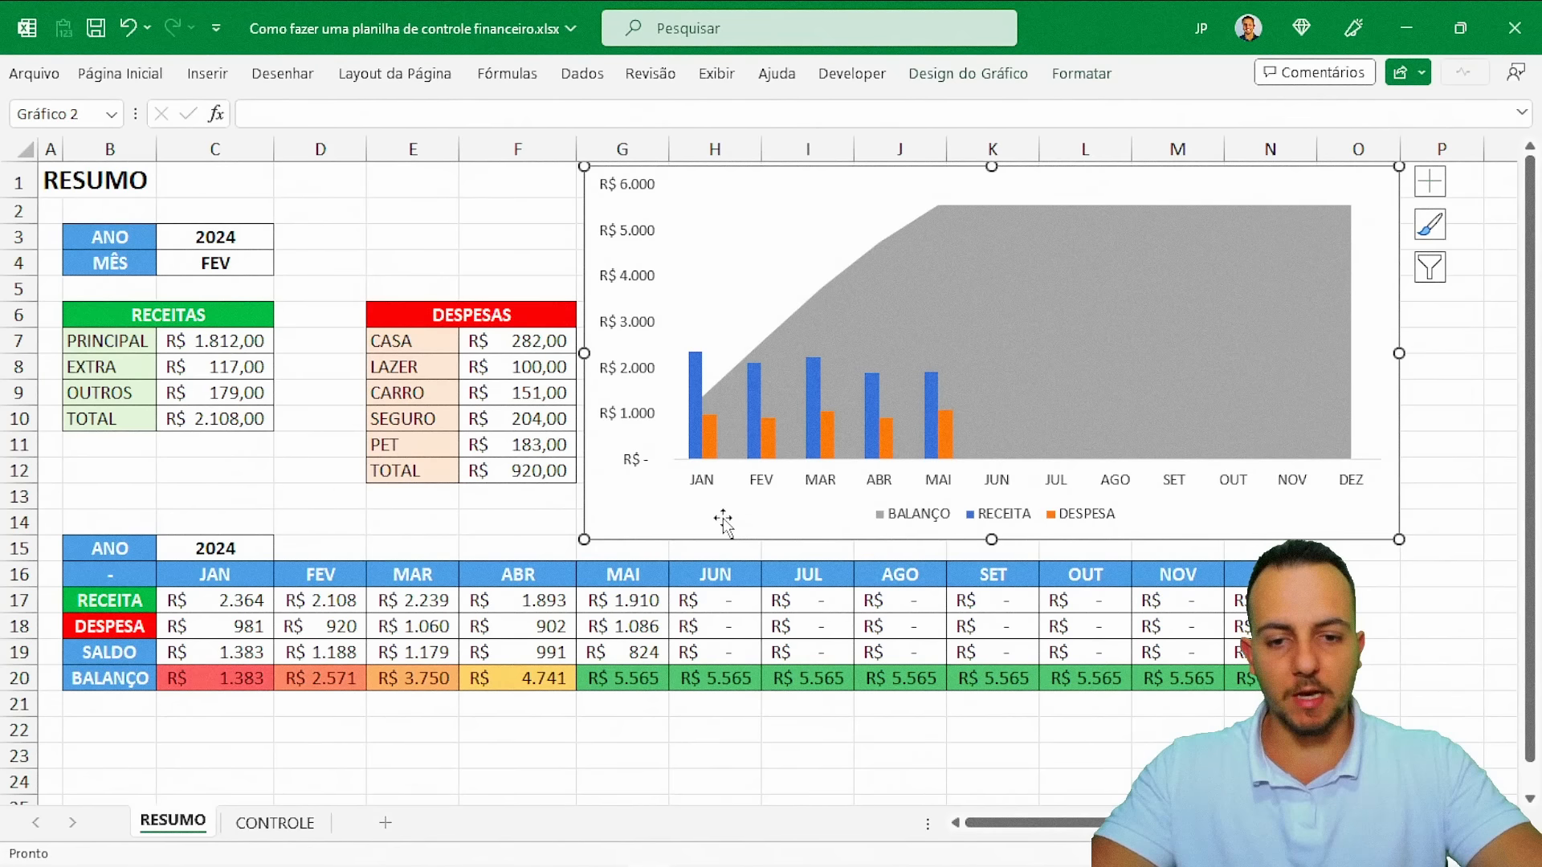
Plot the BALANÇO series on the secondary axis of the combination chart
right_click(673, 539)
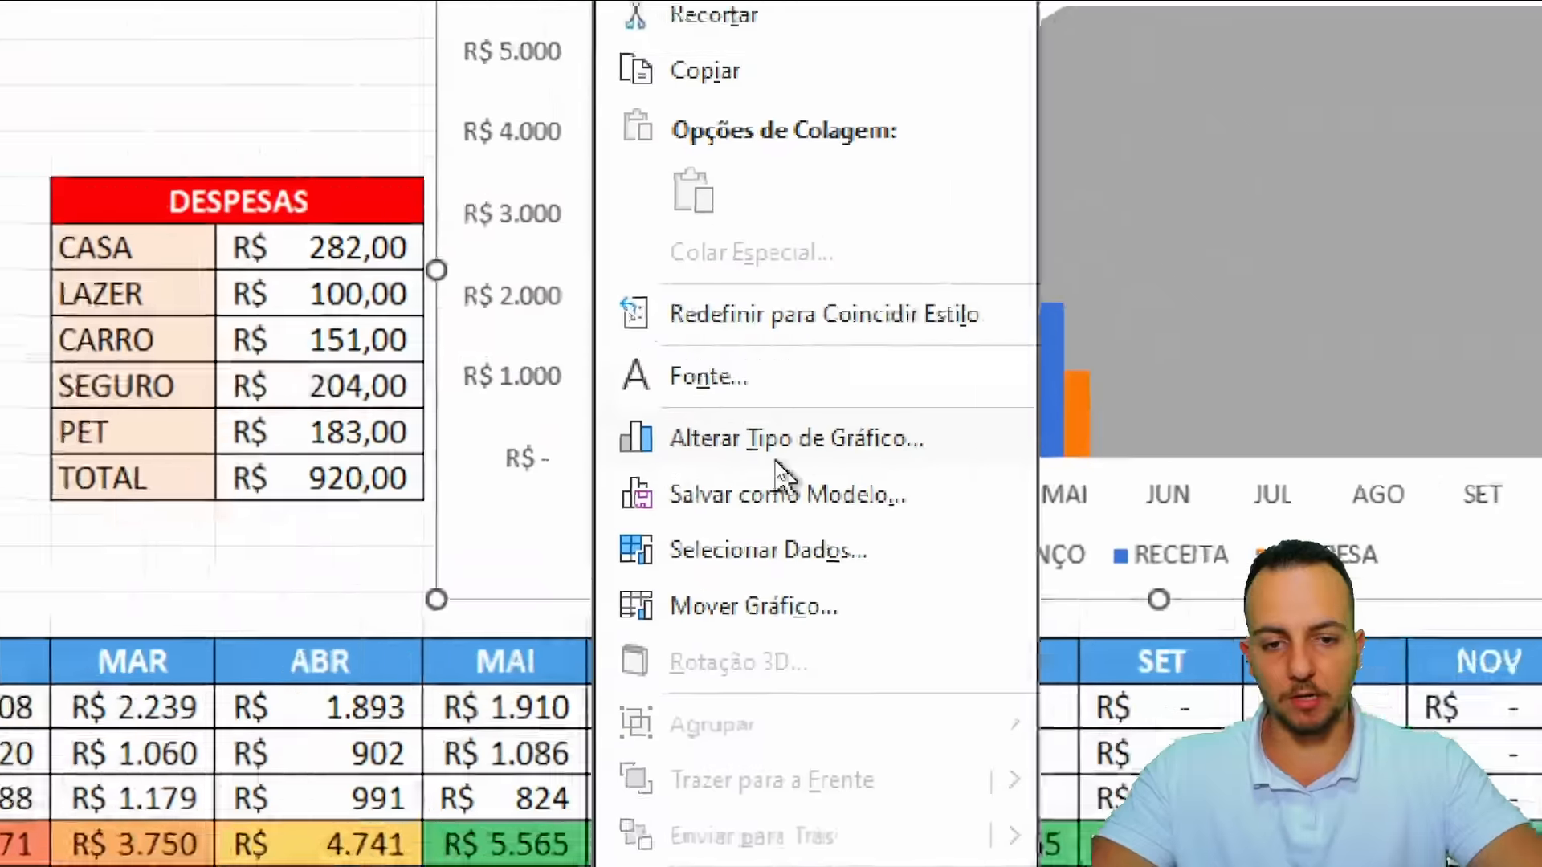
left_click(765, 450)
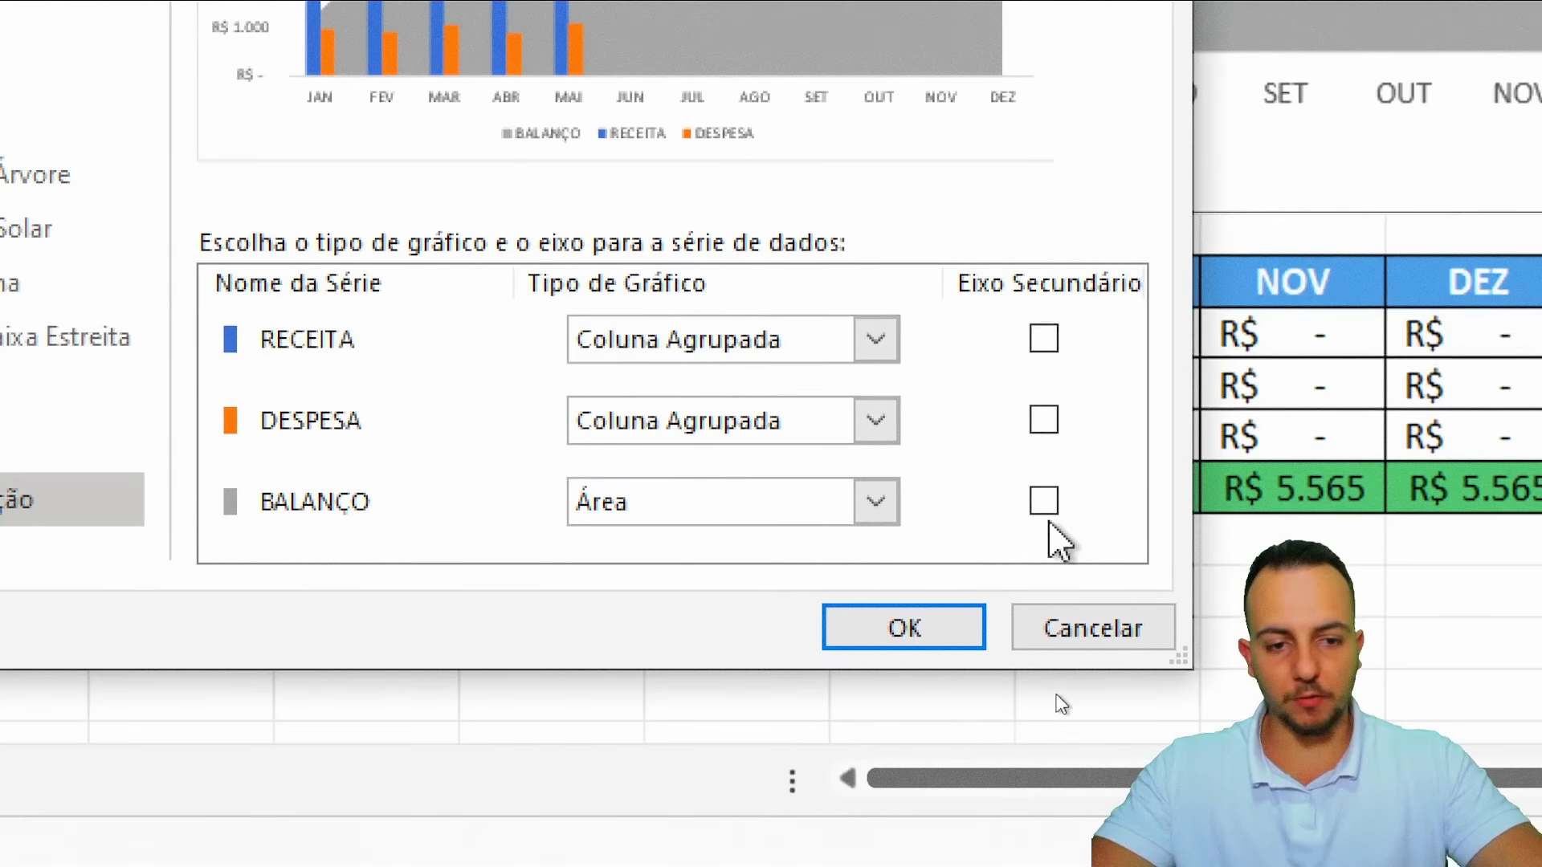
left_click(1044, 499)
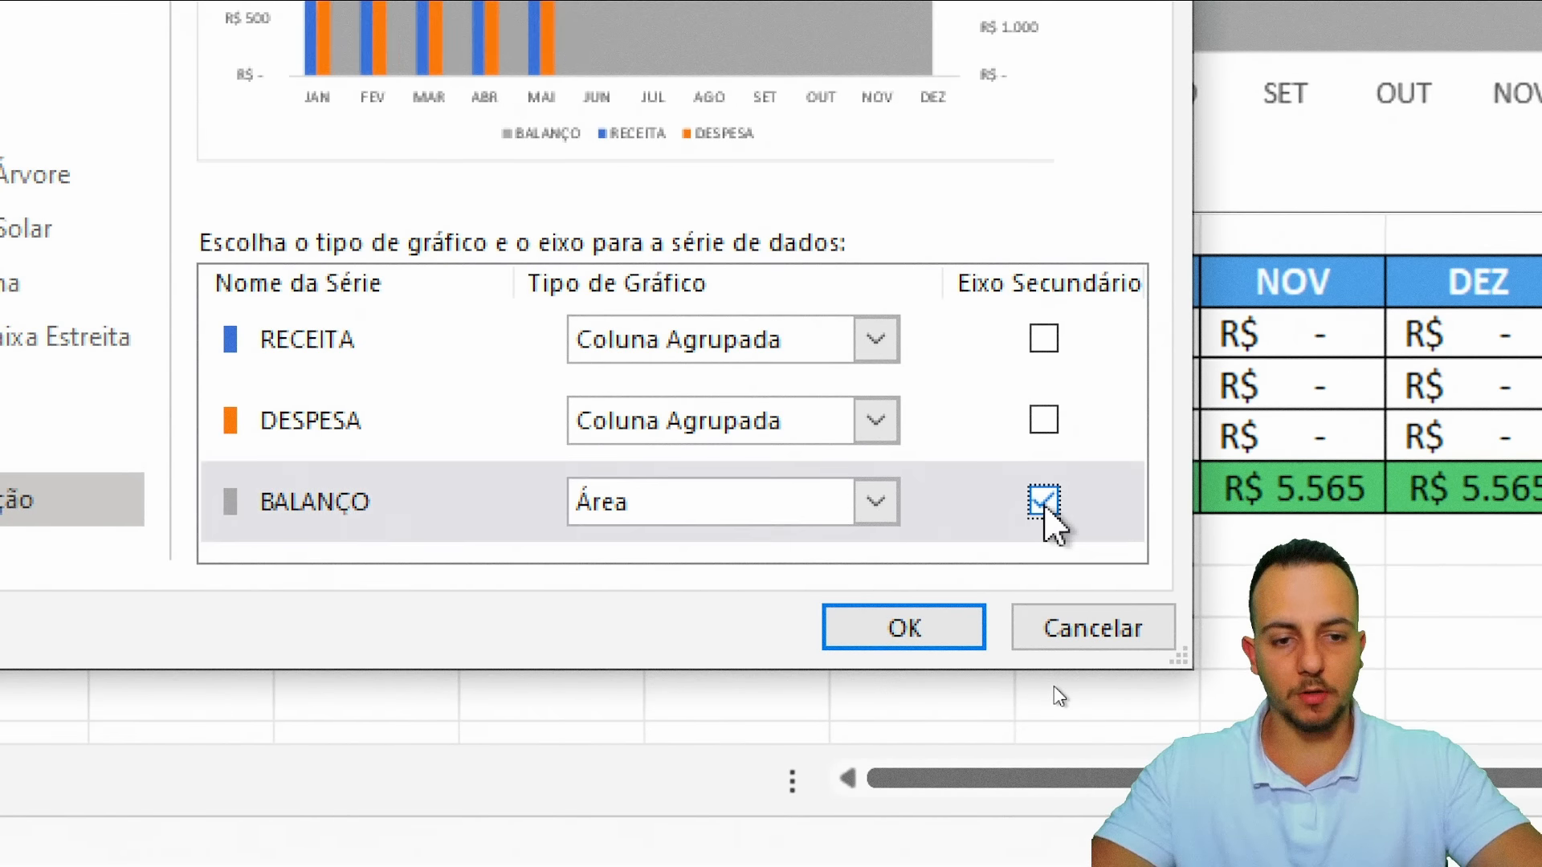
left_click(903, 627)
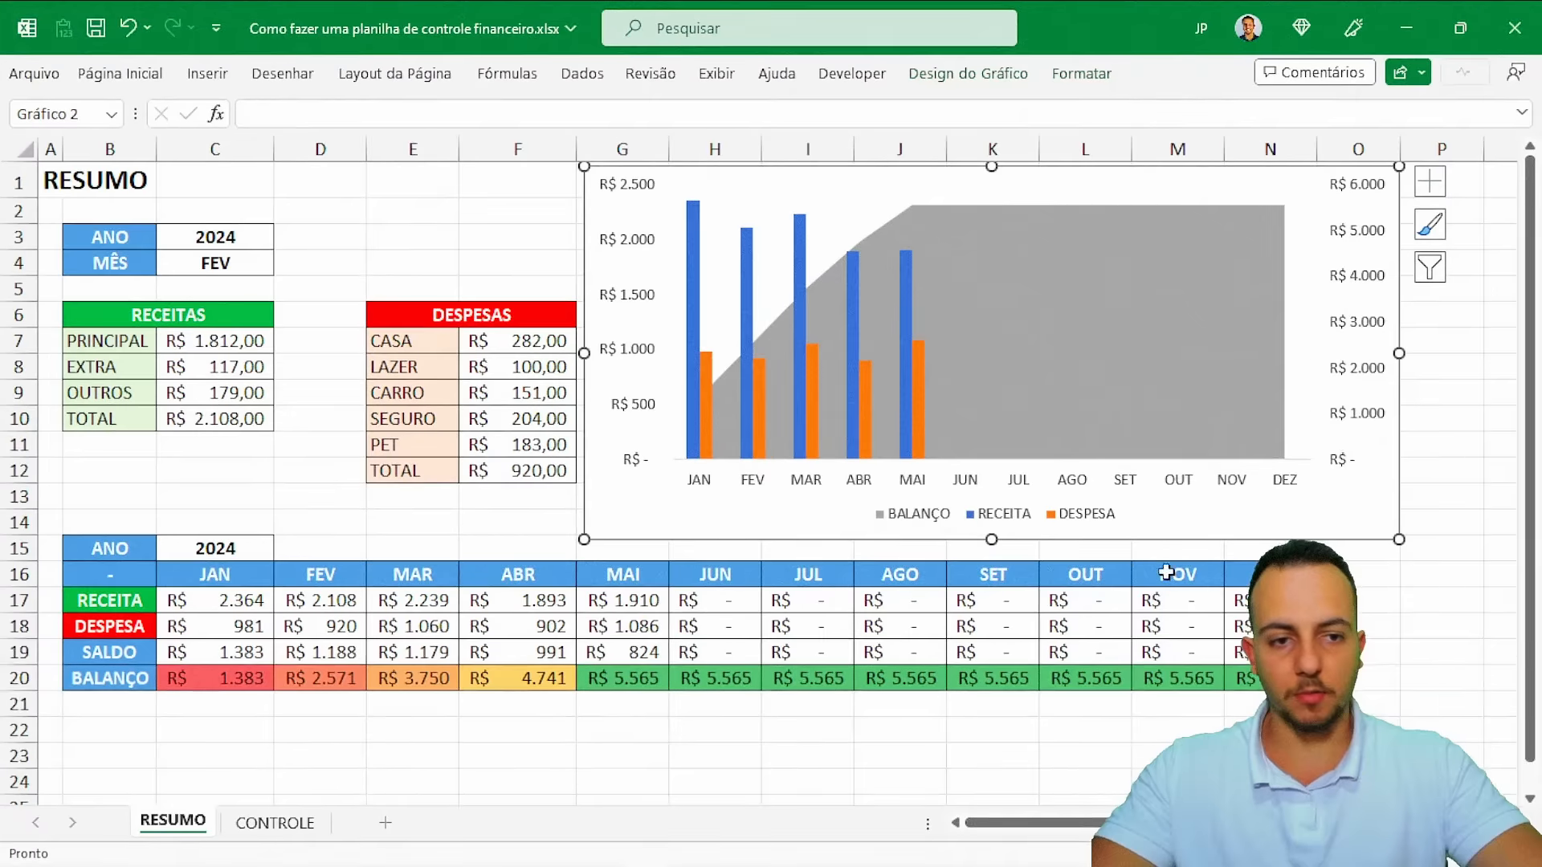
Delete the legend from the combination chart
left_click(1430, 181)
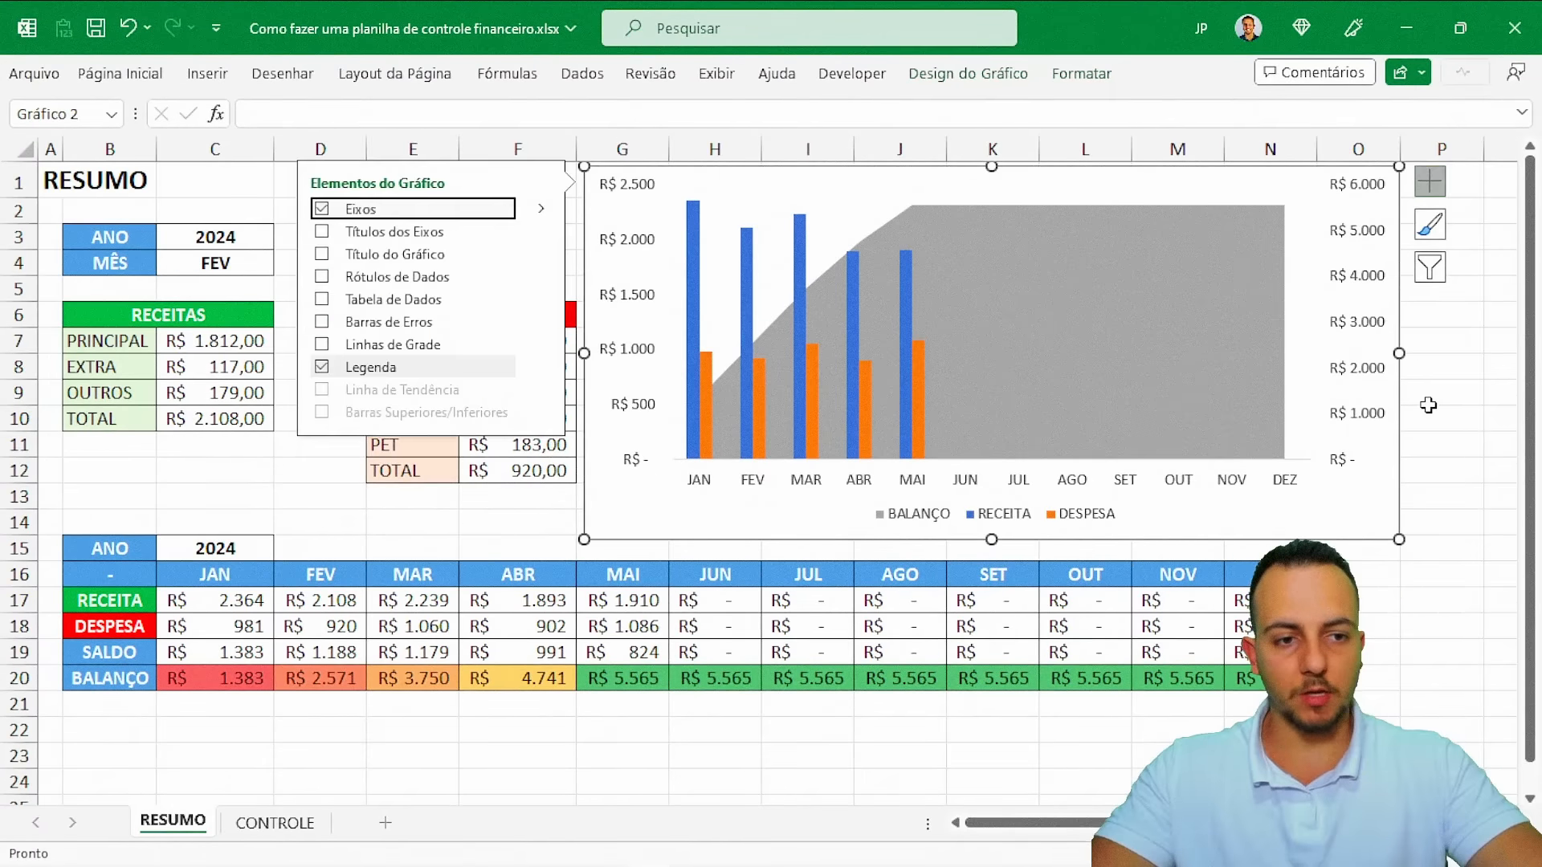
left_click(1429, 404)
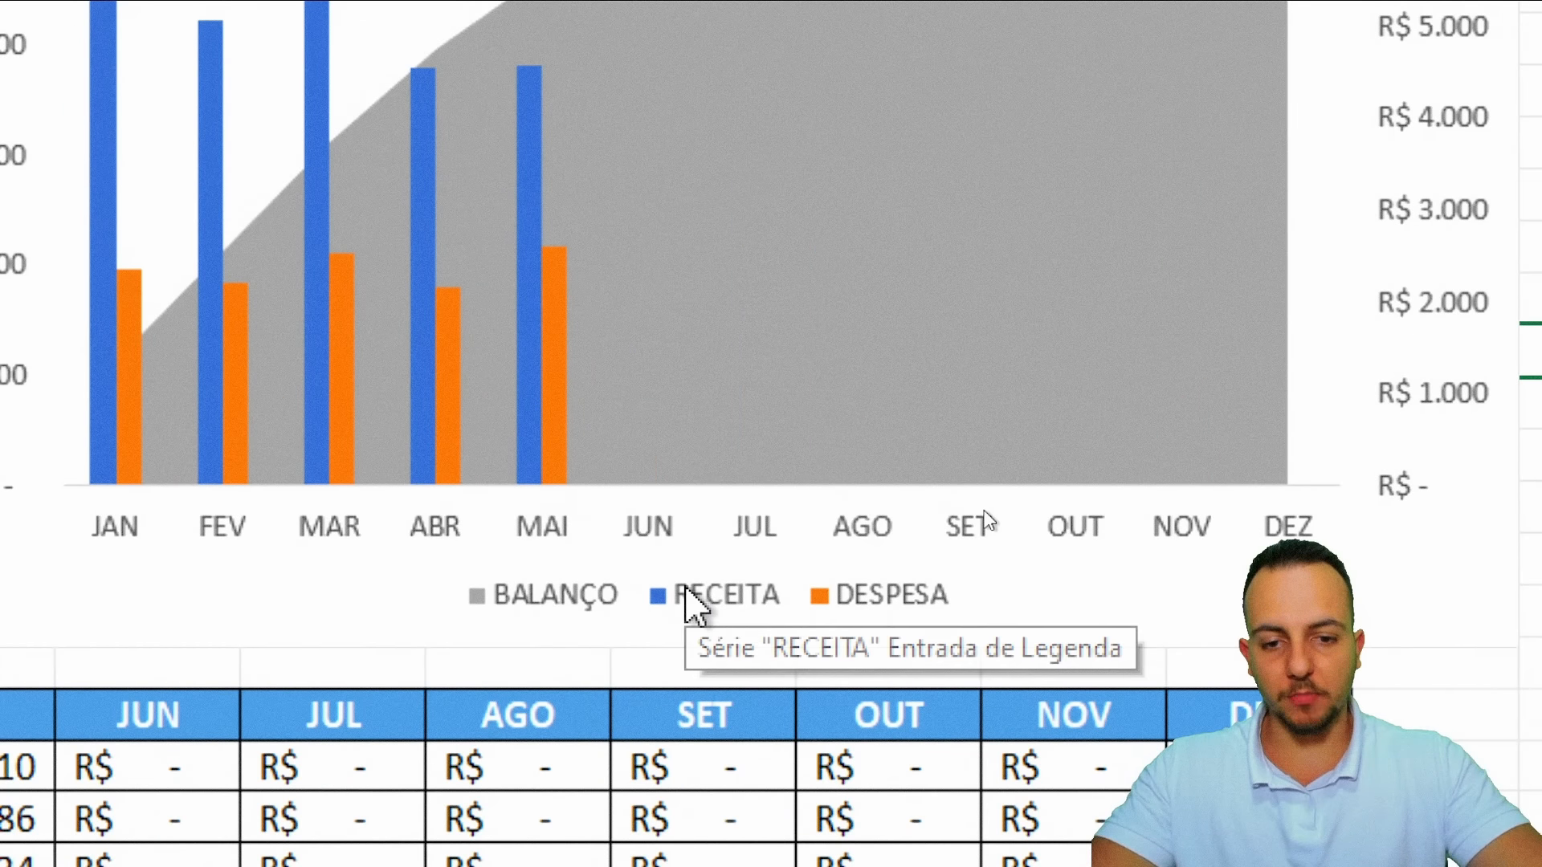
left_click(989, 773)
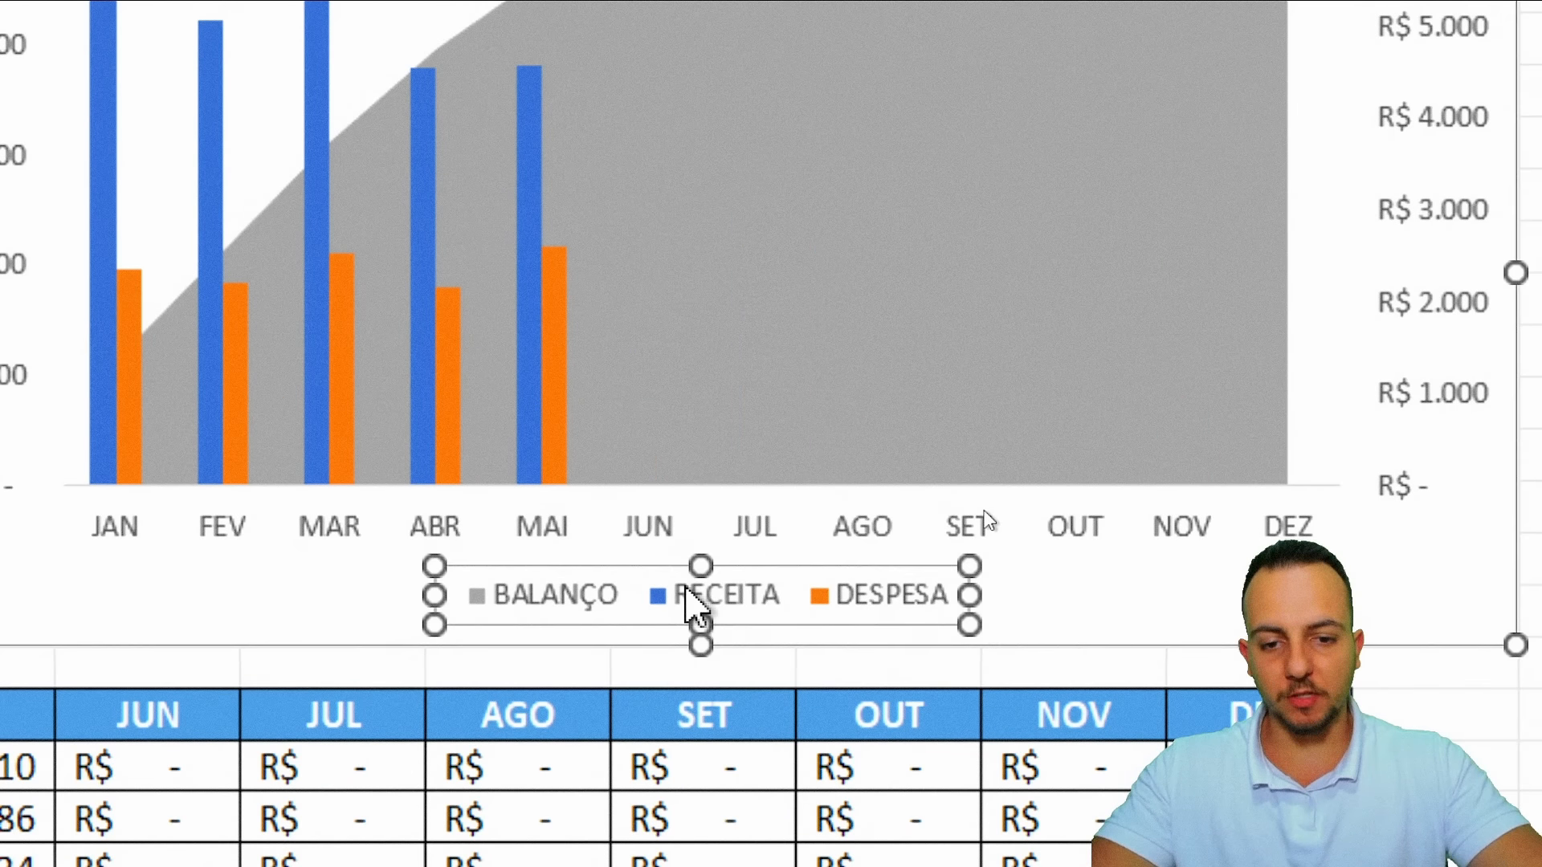
key("Delete")
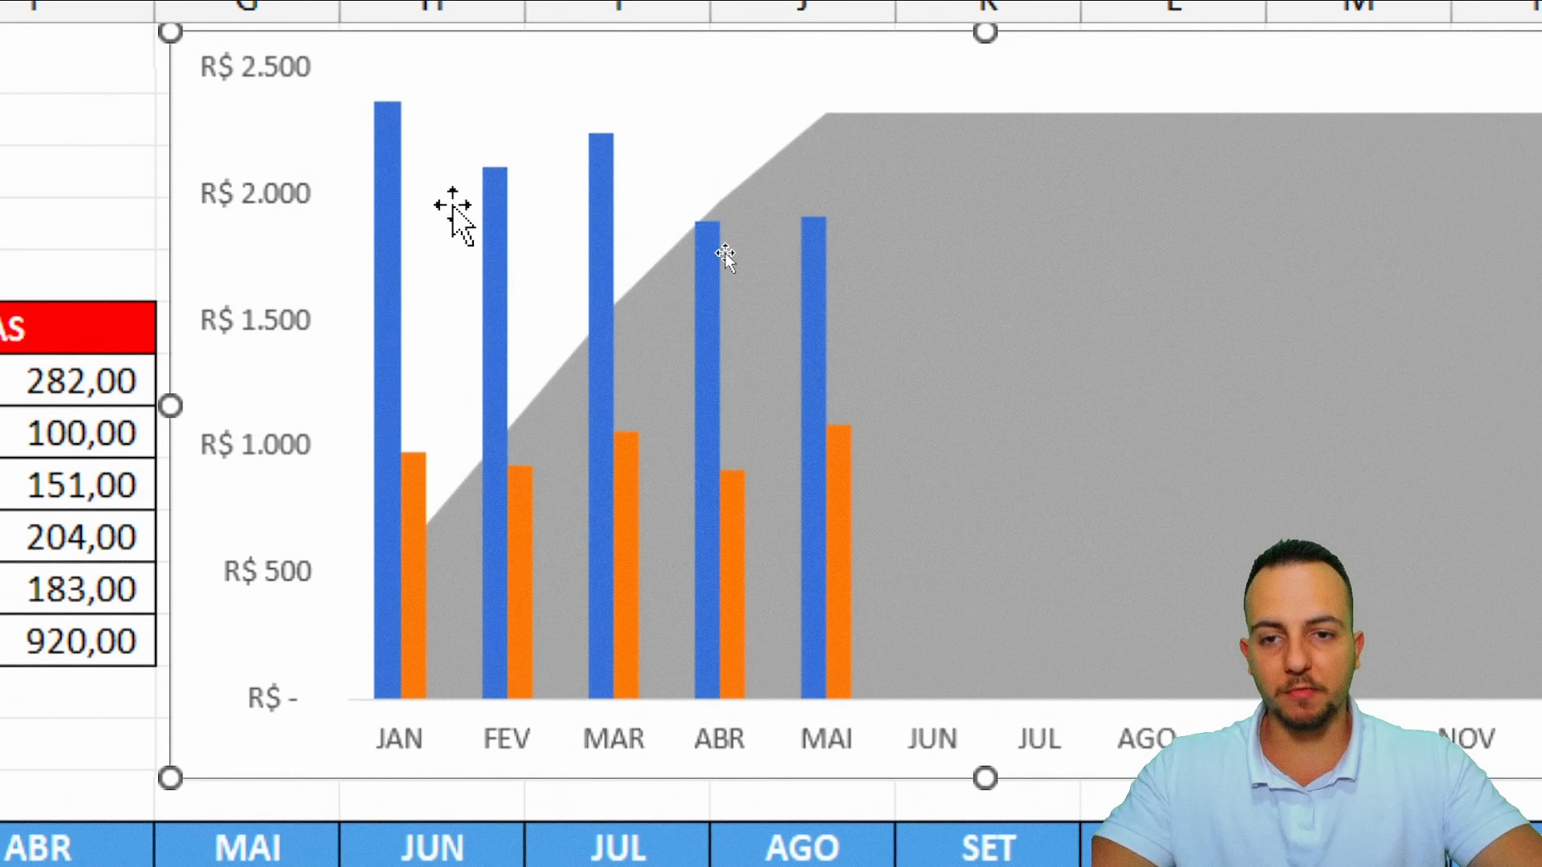
Give the RECEITA columns in the combination chart a solid green fill from the standard colours
left_click(399, 213)
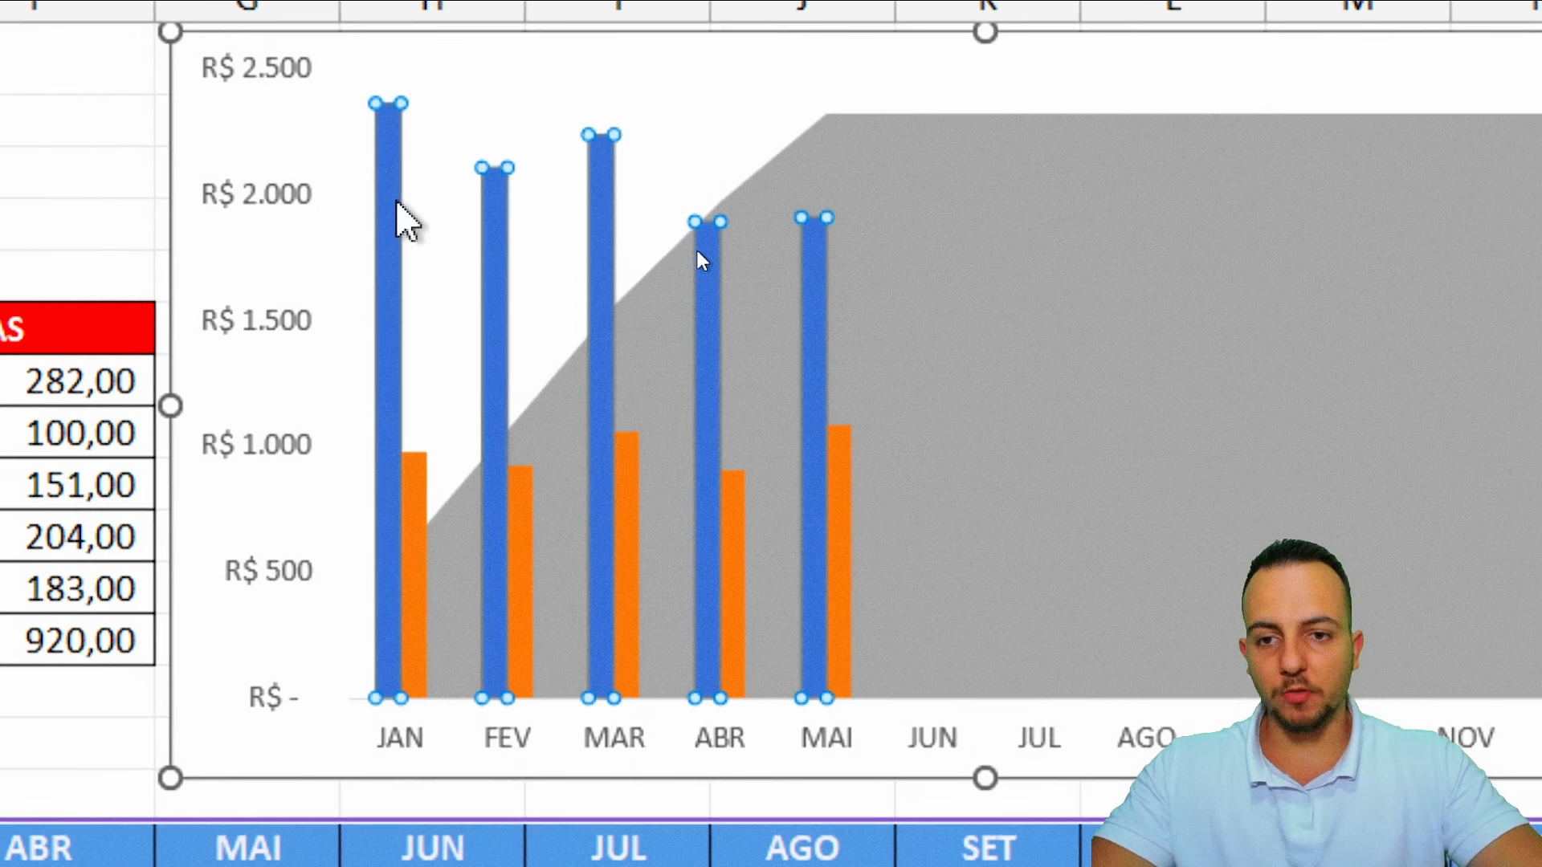
double_click(596, 239)
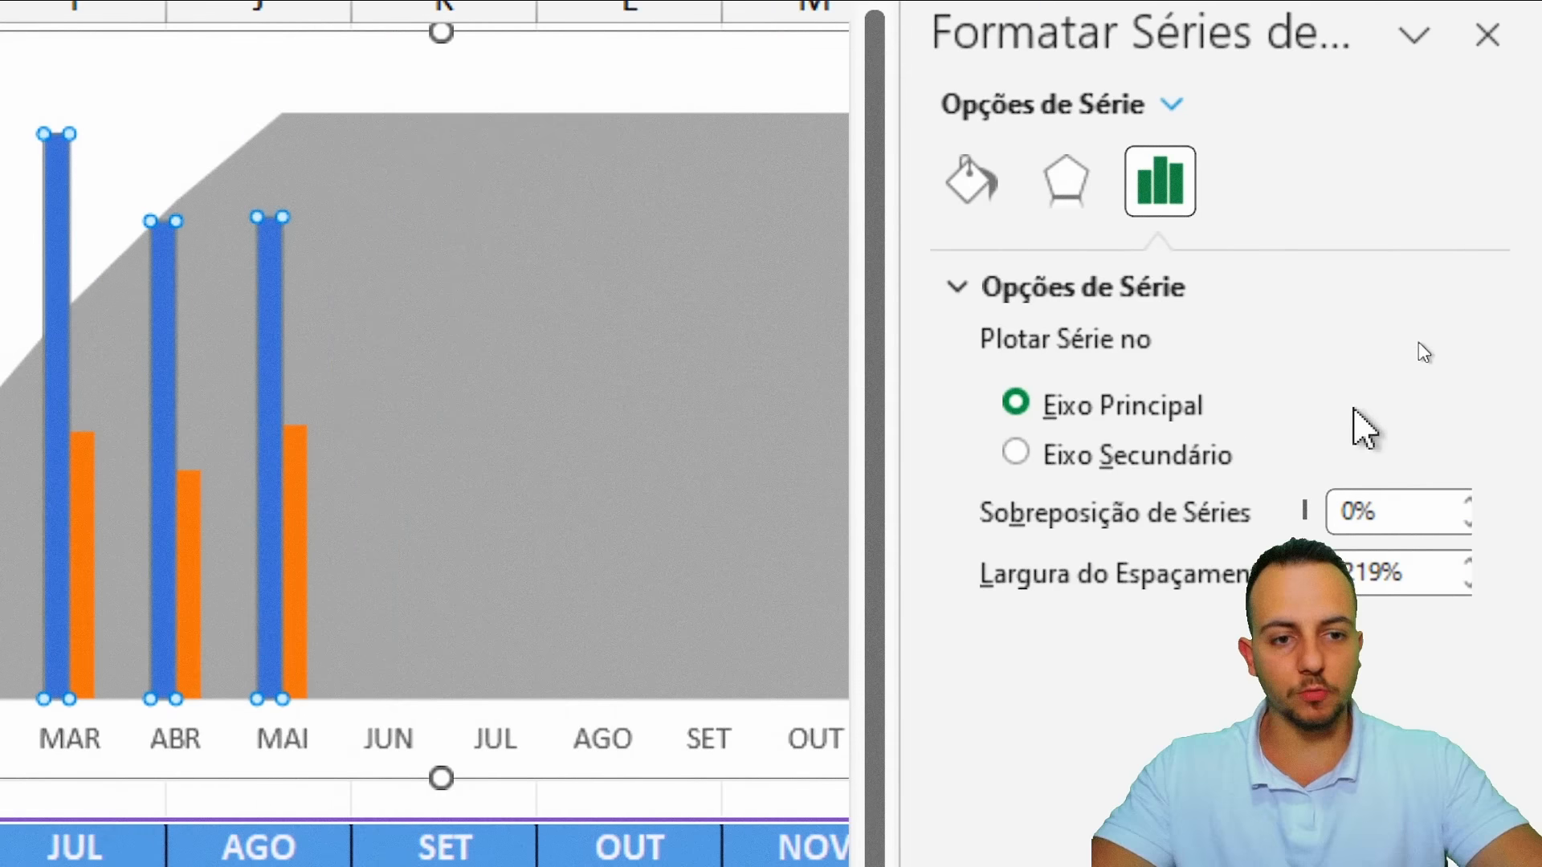
left_click(989, 193)
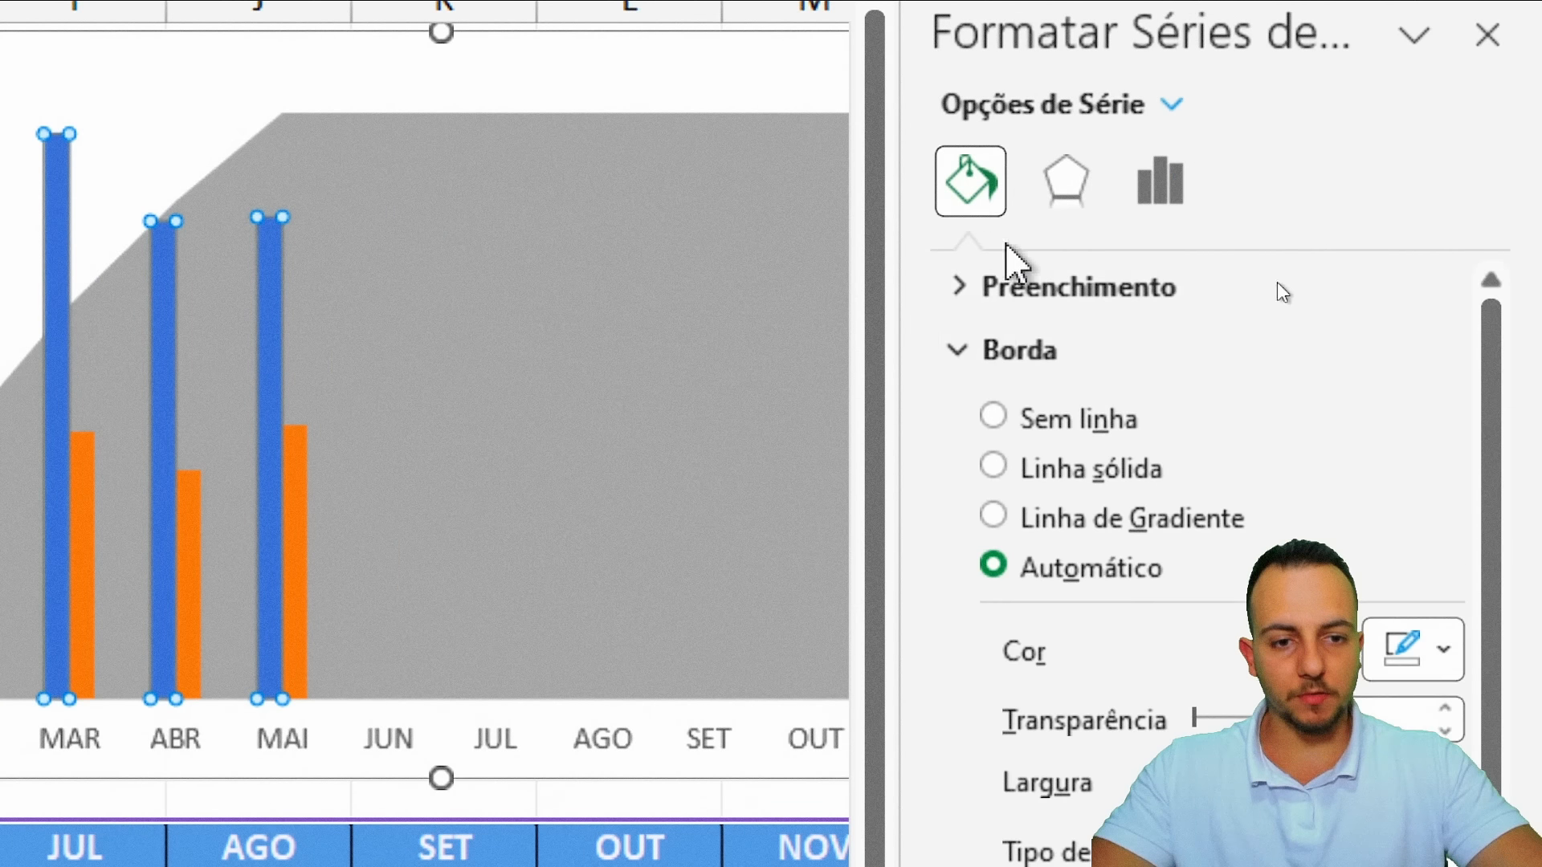
left_click(1044, 418)
left_click(1020, 351)
left_click(1076, 289)
left_click(1092, 402)
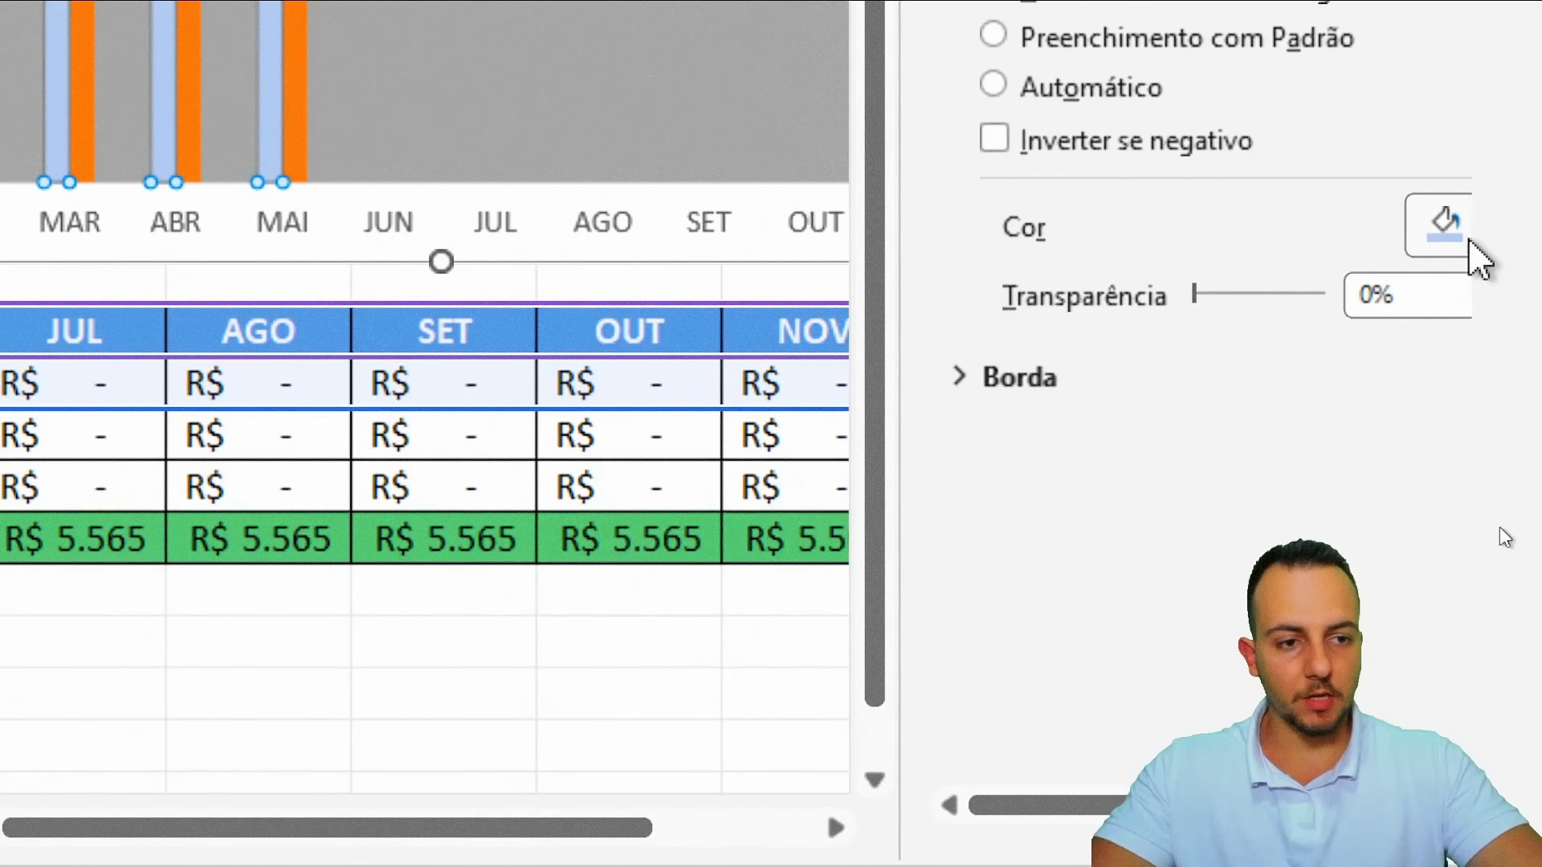
left_click(1471, 241)
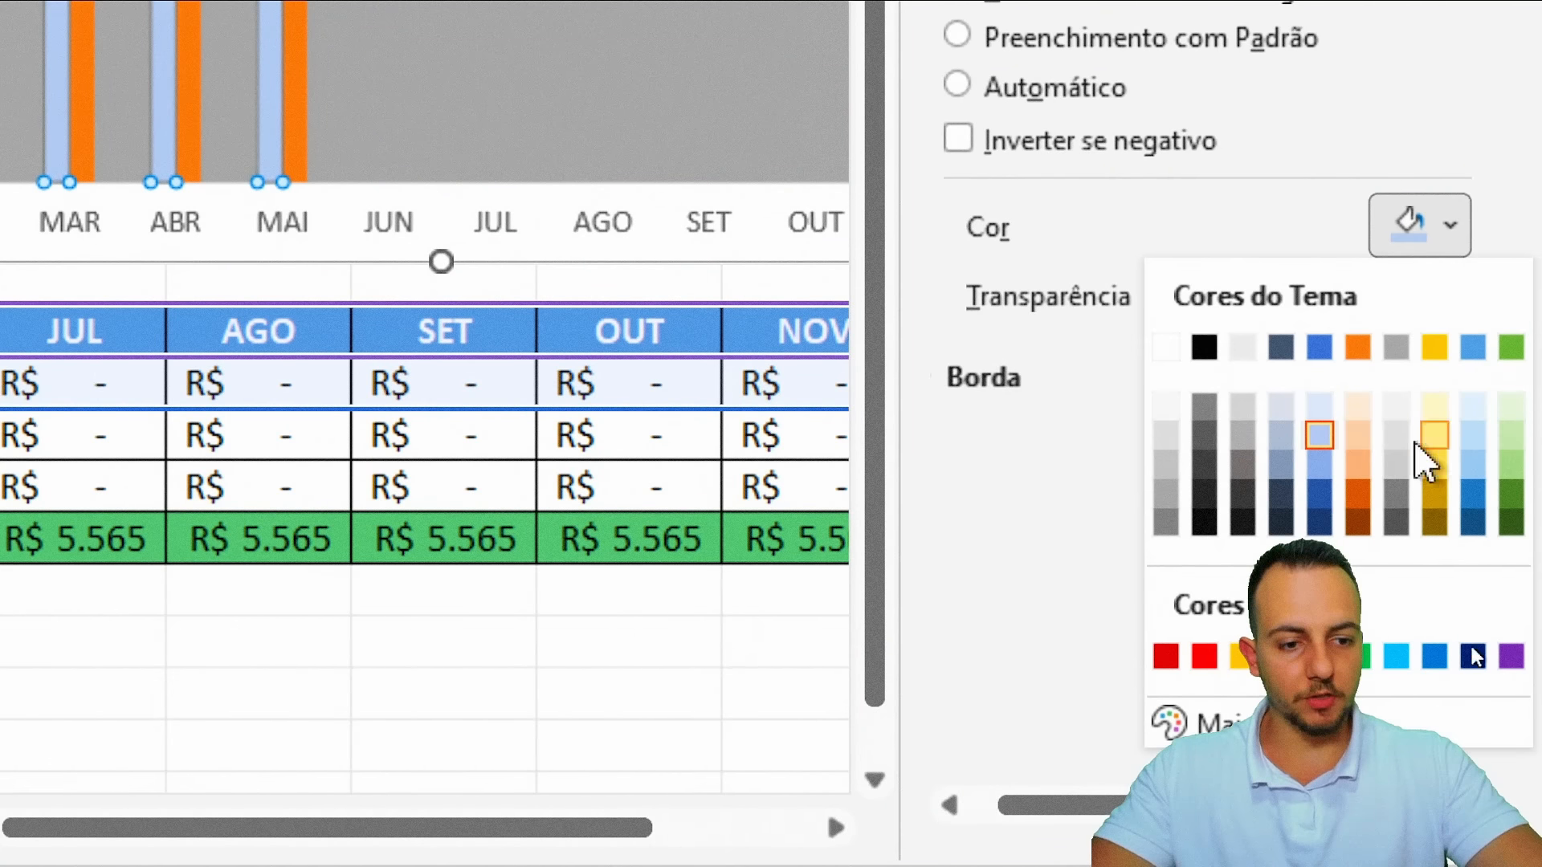
left_click(1359, 655)
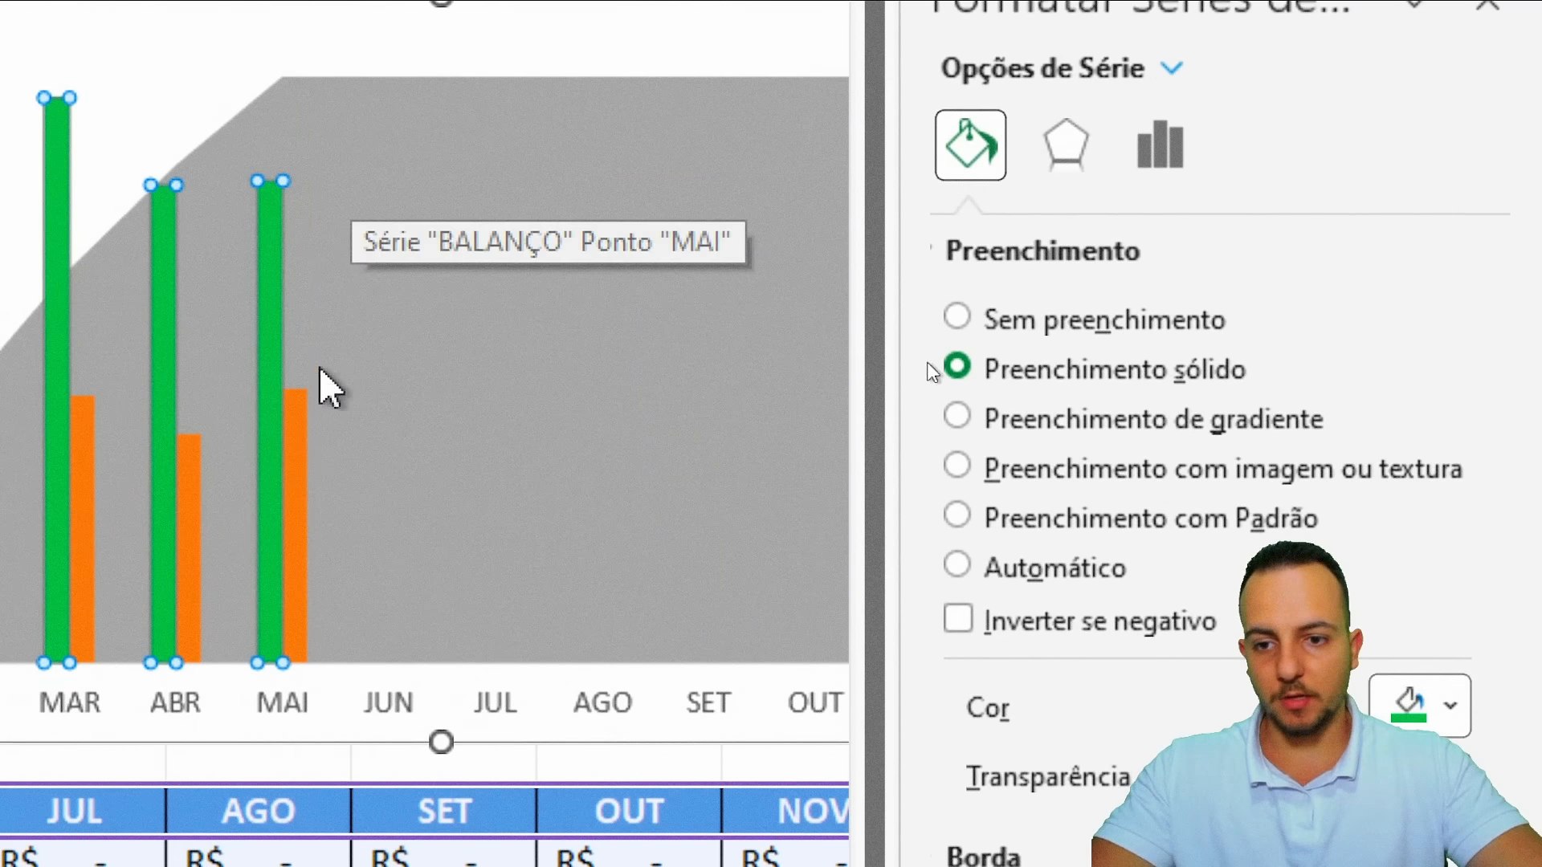
Give the DESPESA columns in the combination chart a solid red fill from the standard colours
left_click(302, 448)
left_click(1118, 253)
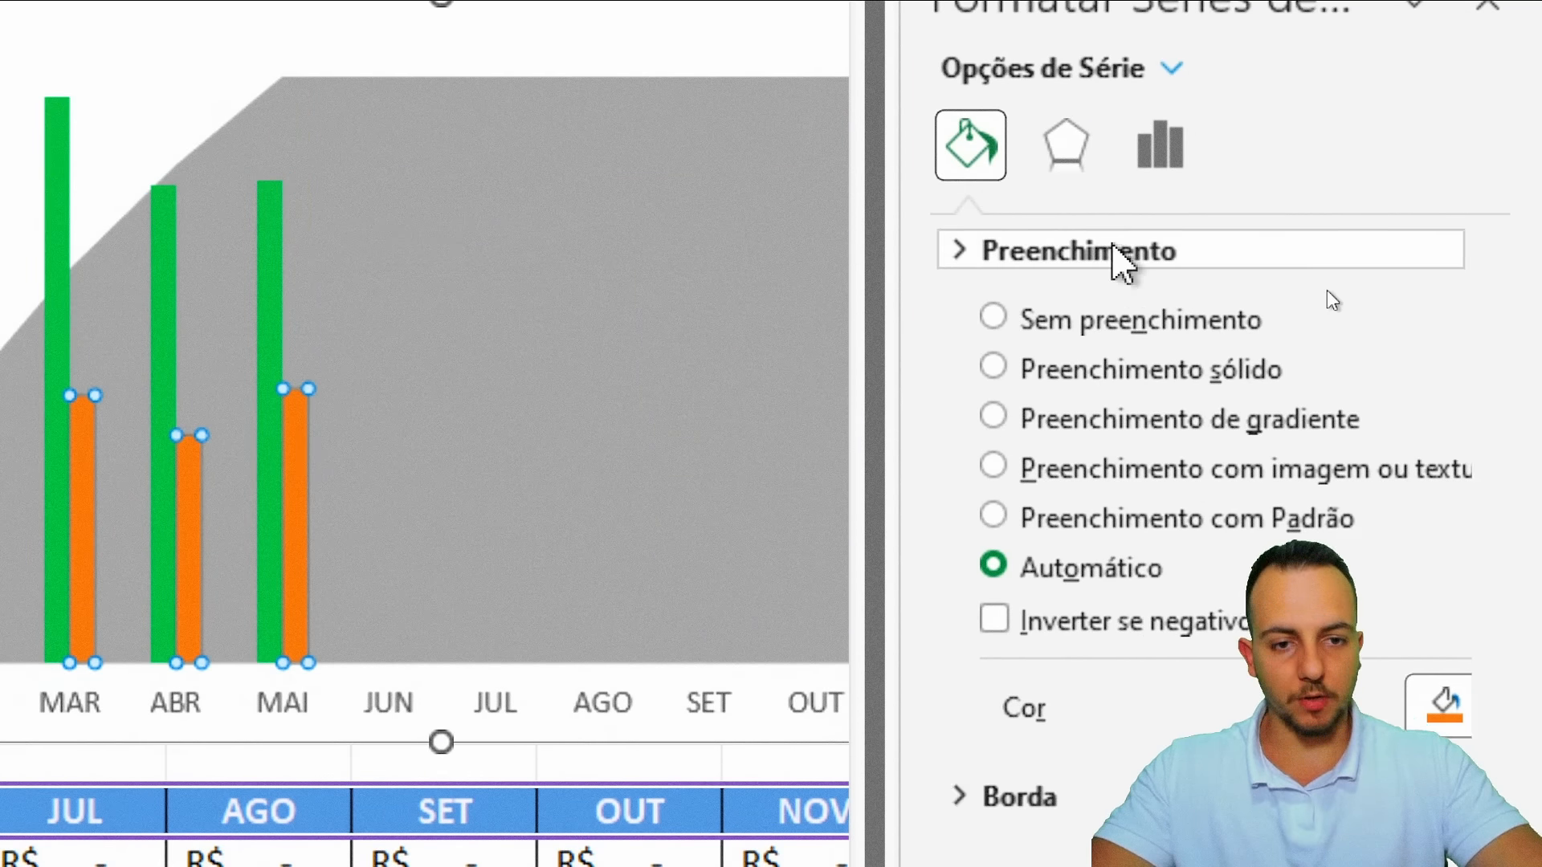
left_click(1042, 315)
left_click(1065, 383)
left_click(1019, 319)
left_click(1080, 253)
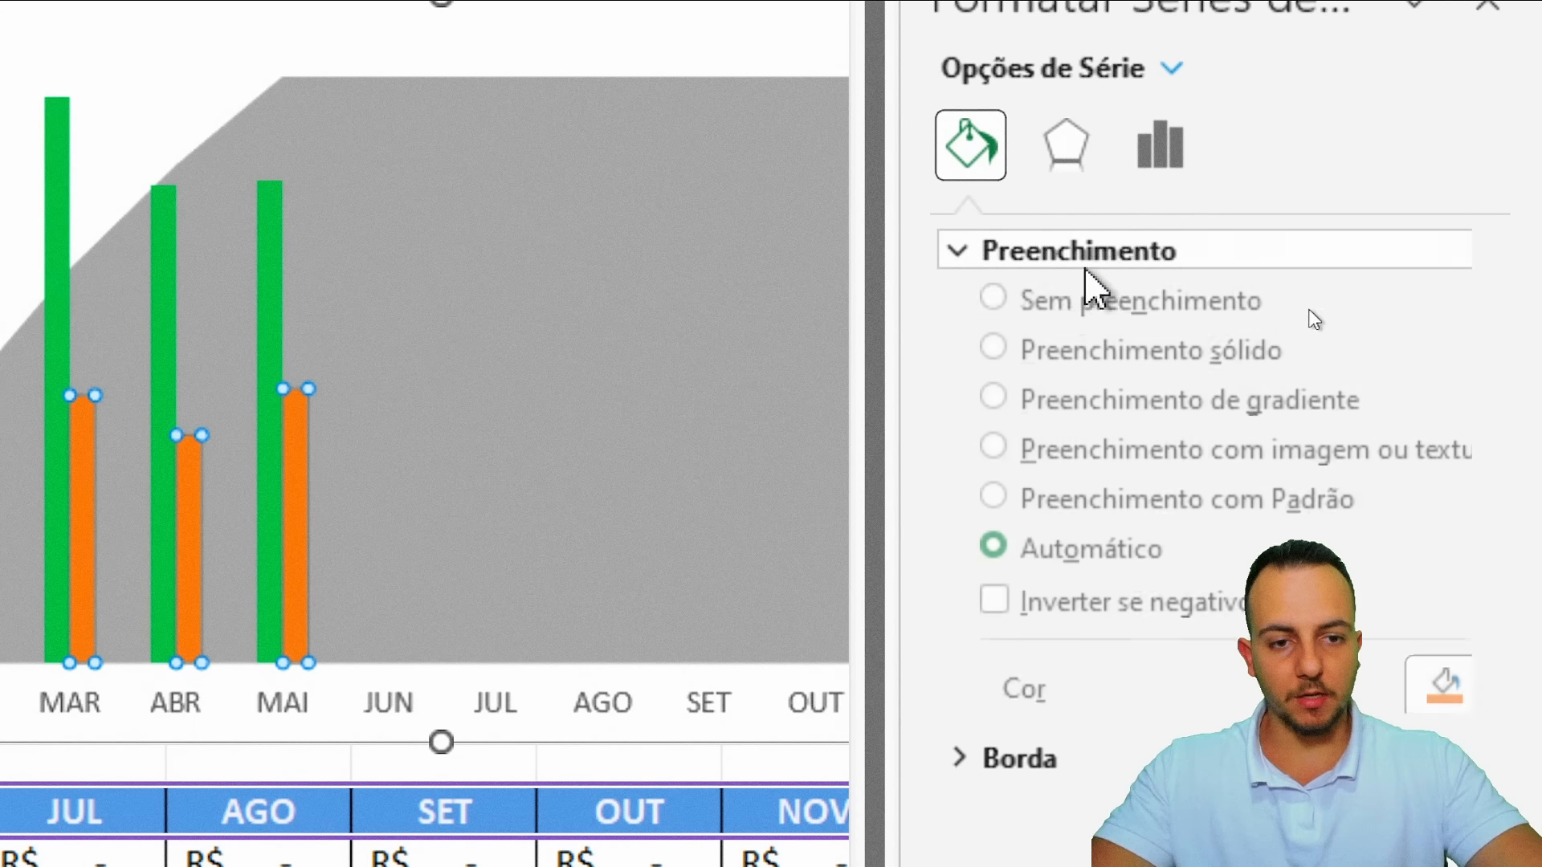
left_click(1129, 370)
left_click(1415, 681)
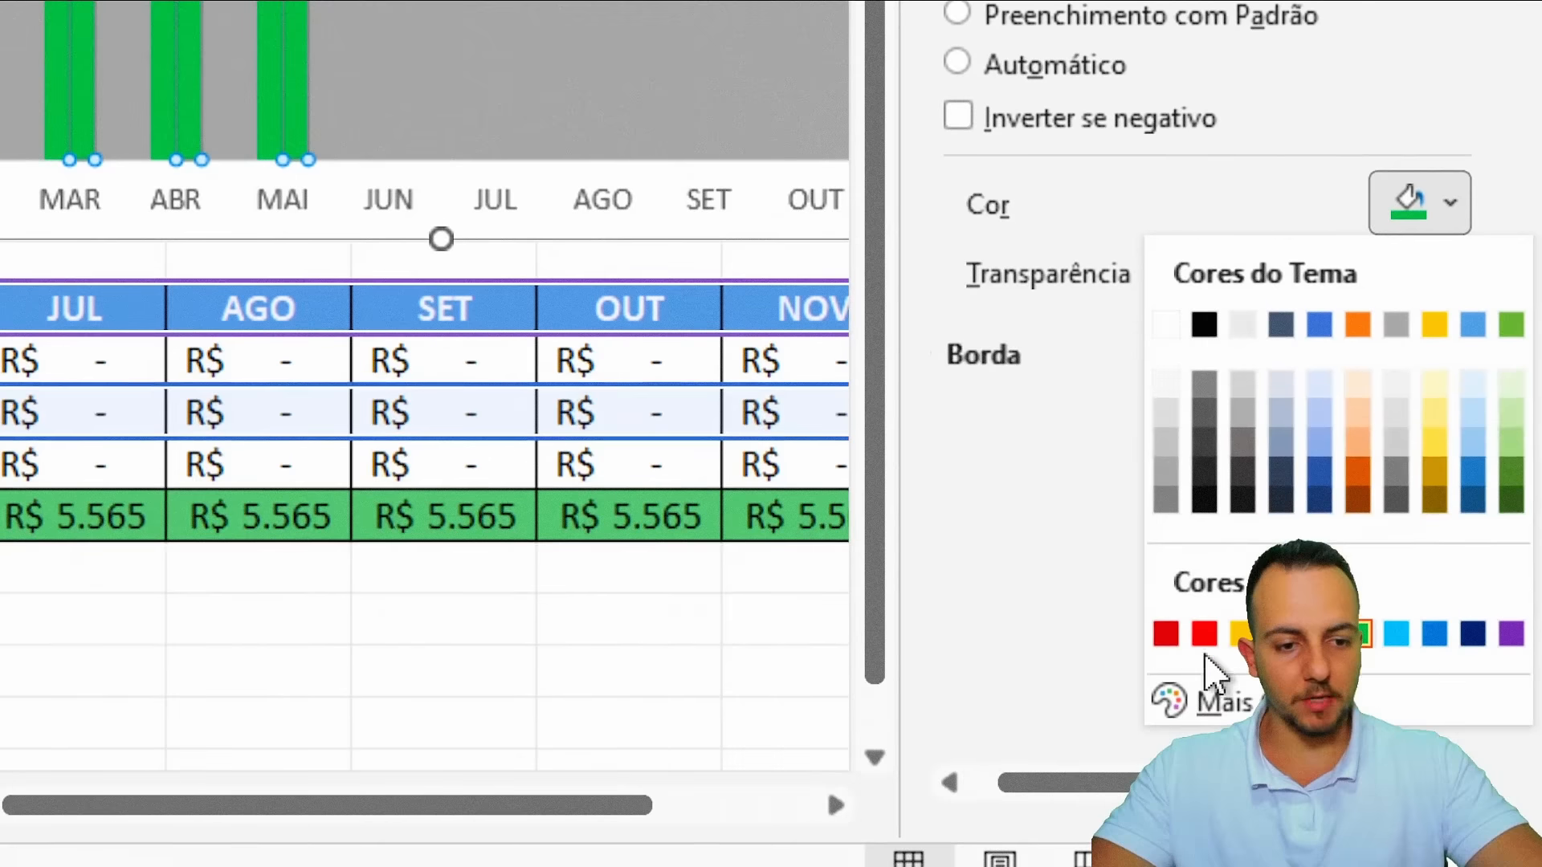
left_click(1186, 630)
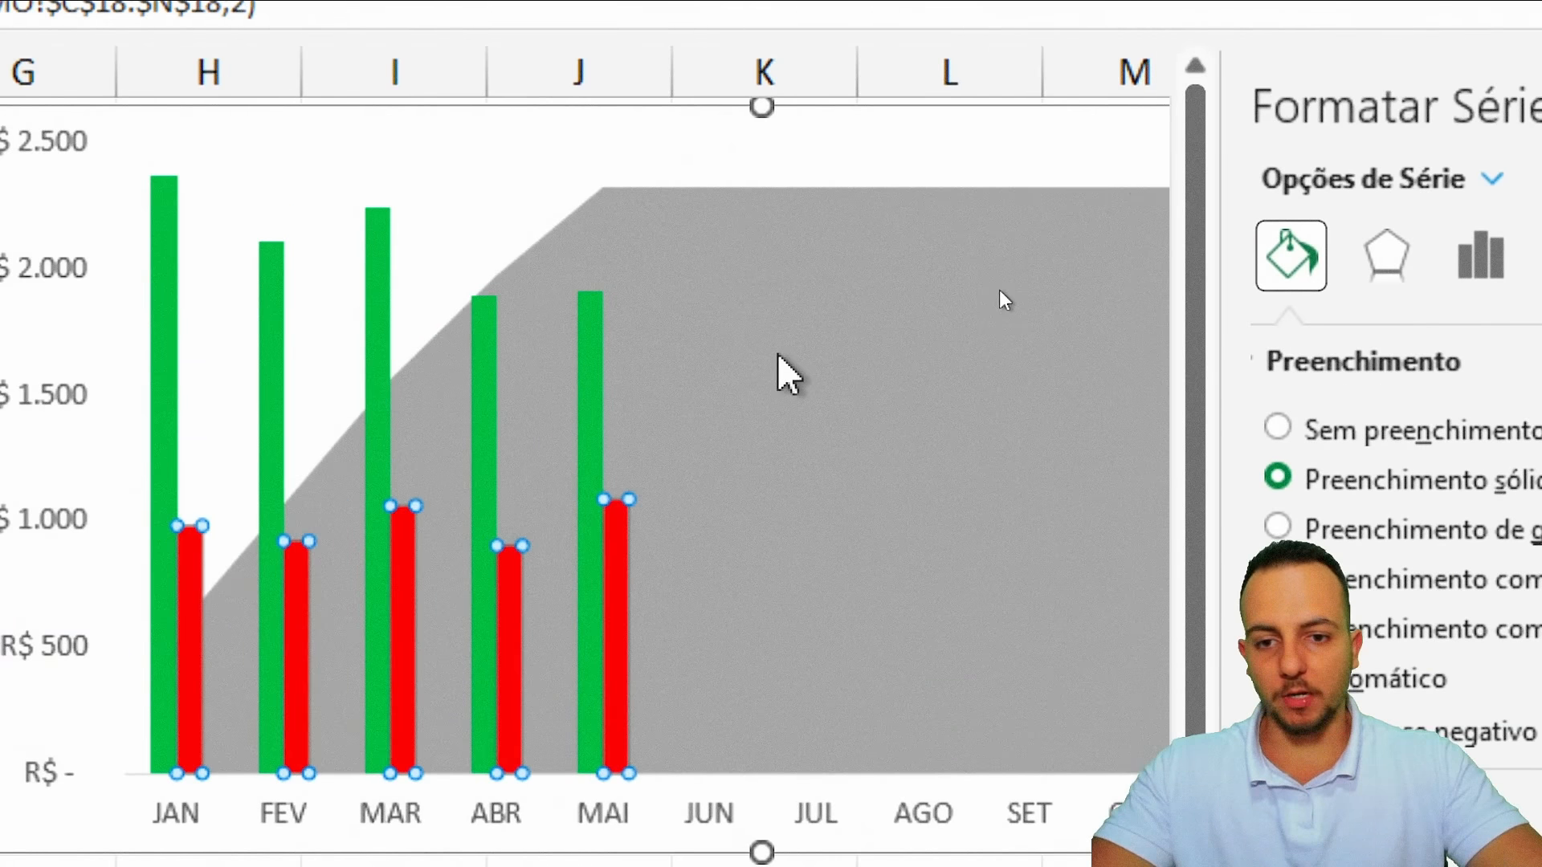
Give the BALANÇO area a solid blue border and thicken the line by three increments
left_click(777, 332)
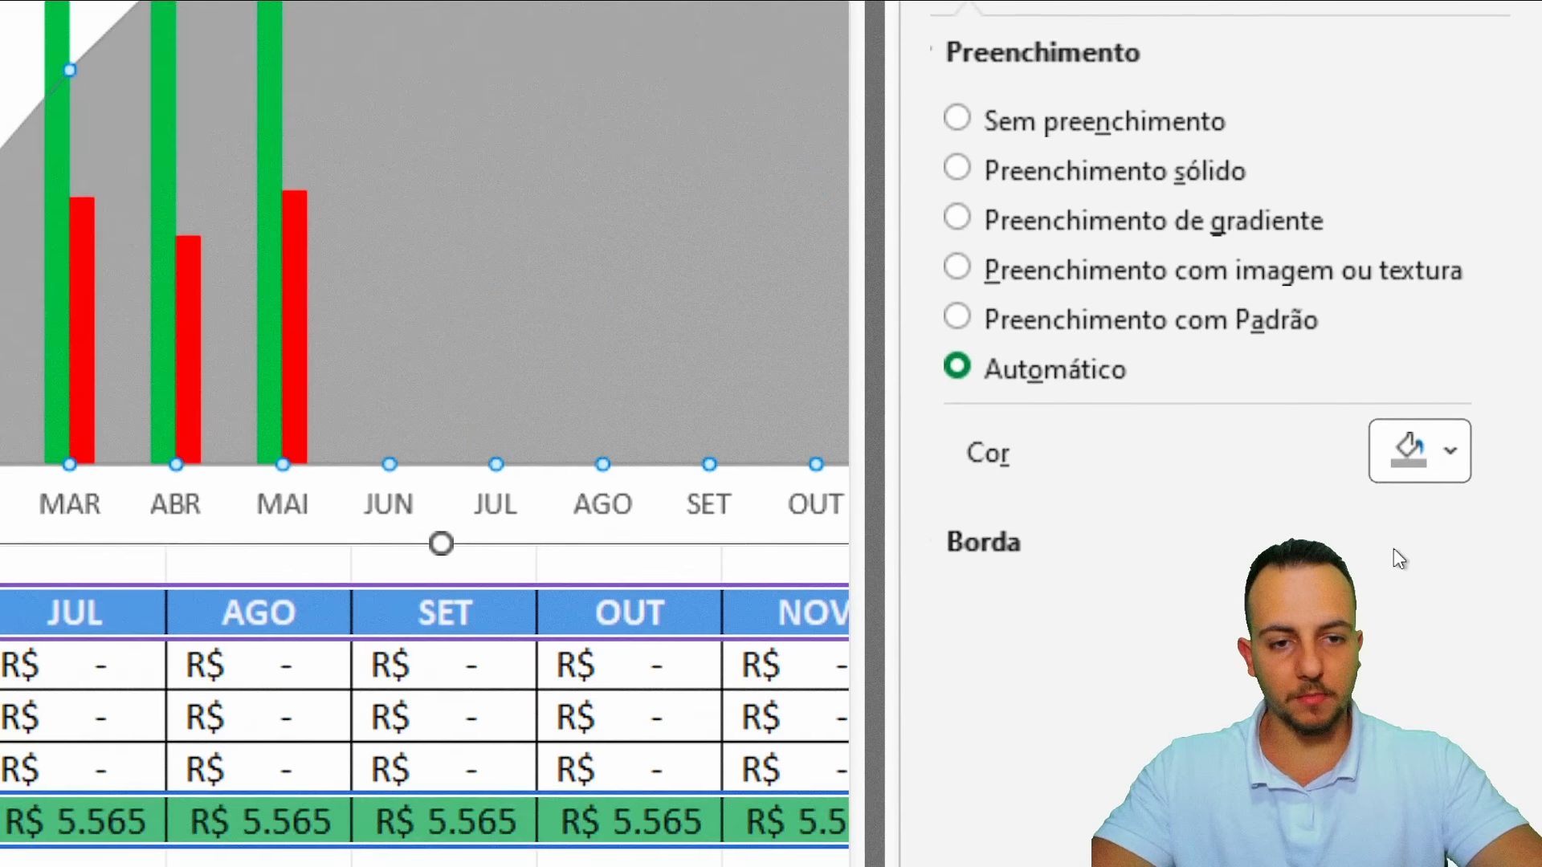
left_click(1029, 540)
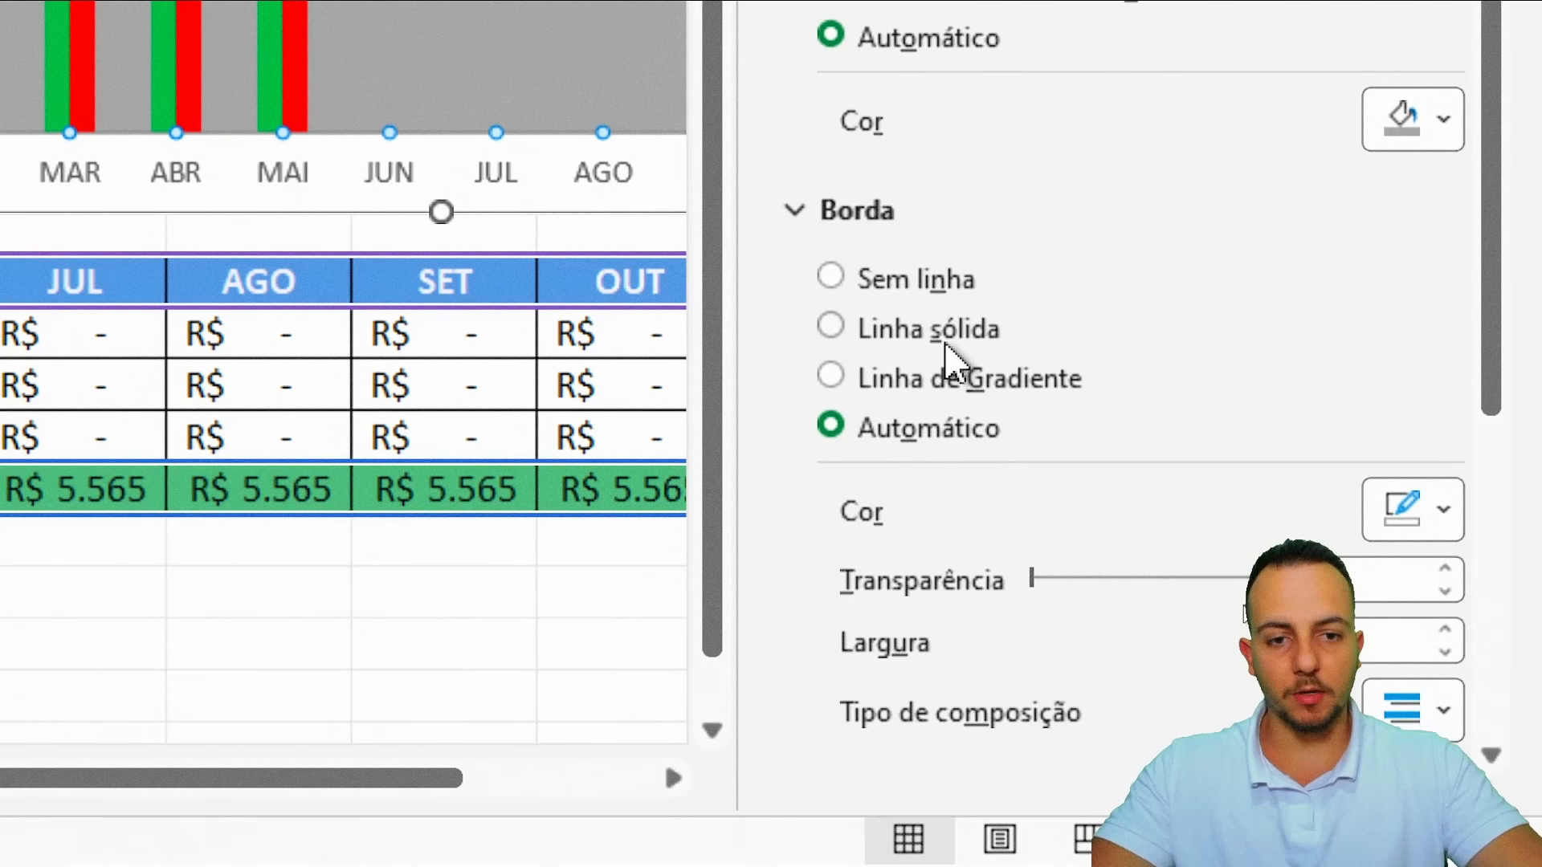
left_click(946, 345)
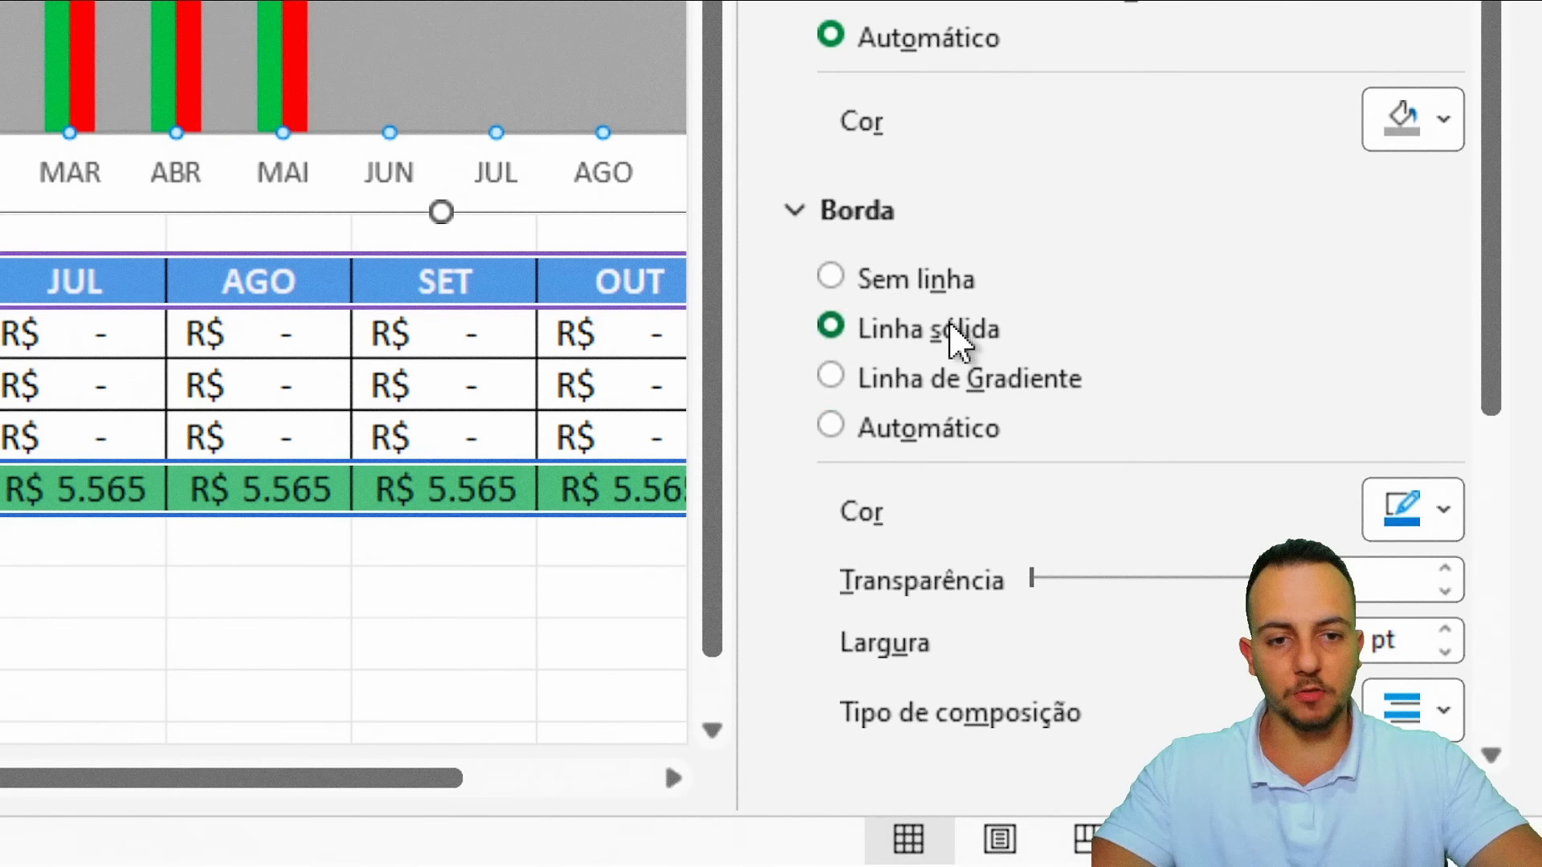
left_click(1414, 509)
left_click(1439, 385)
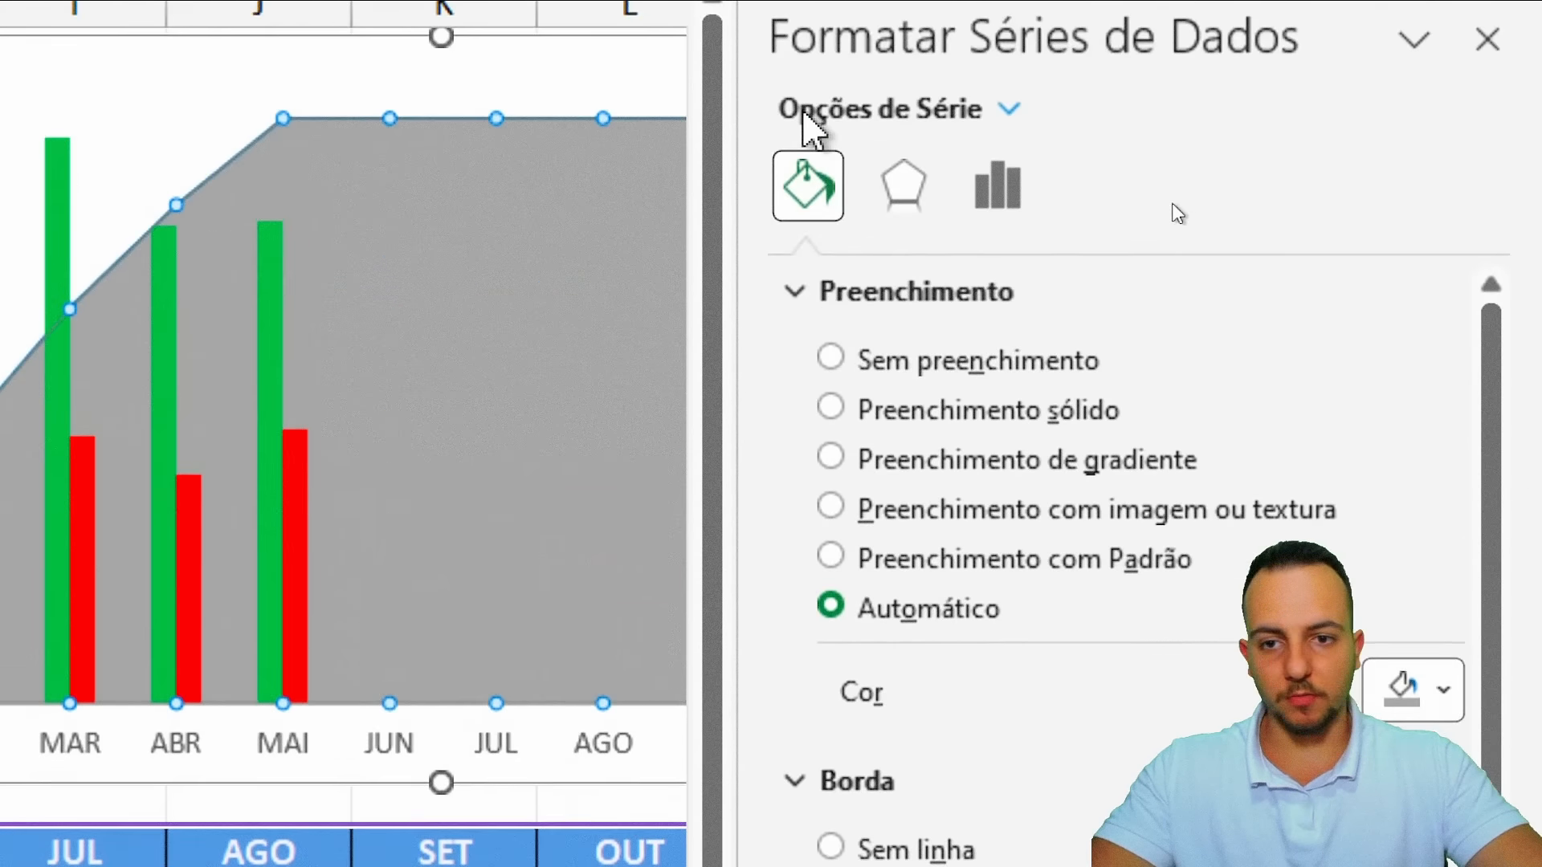
scroll(1504, 465, "down", 5)
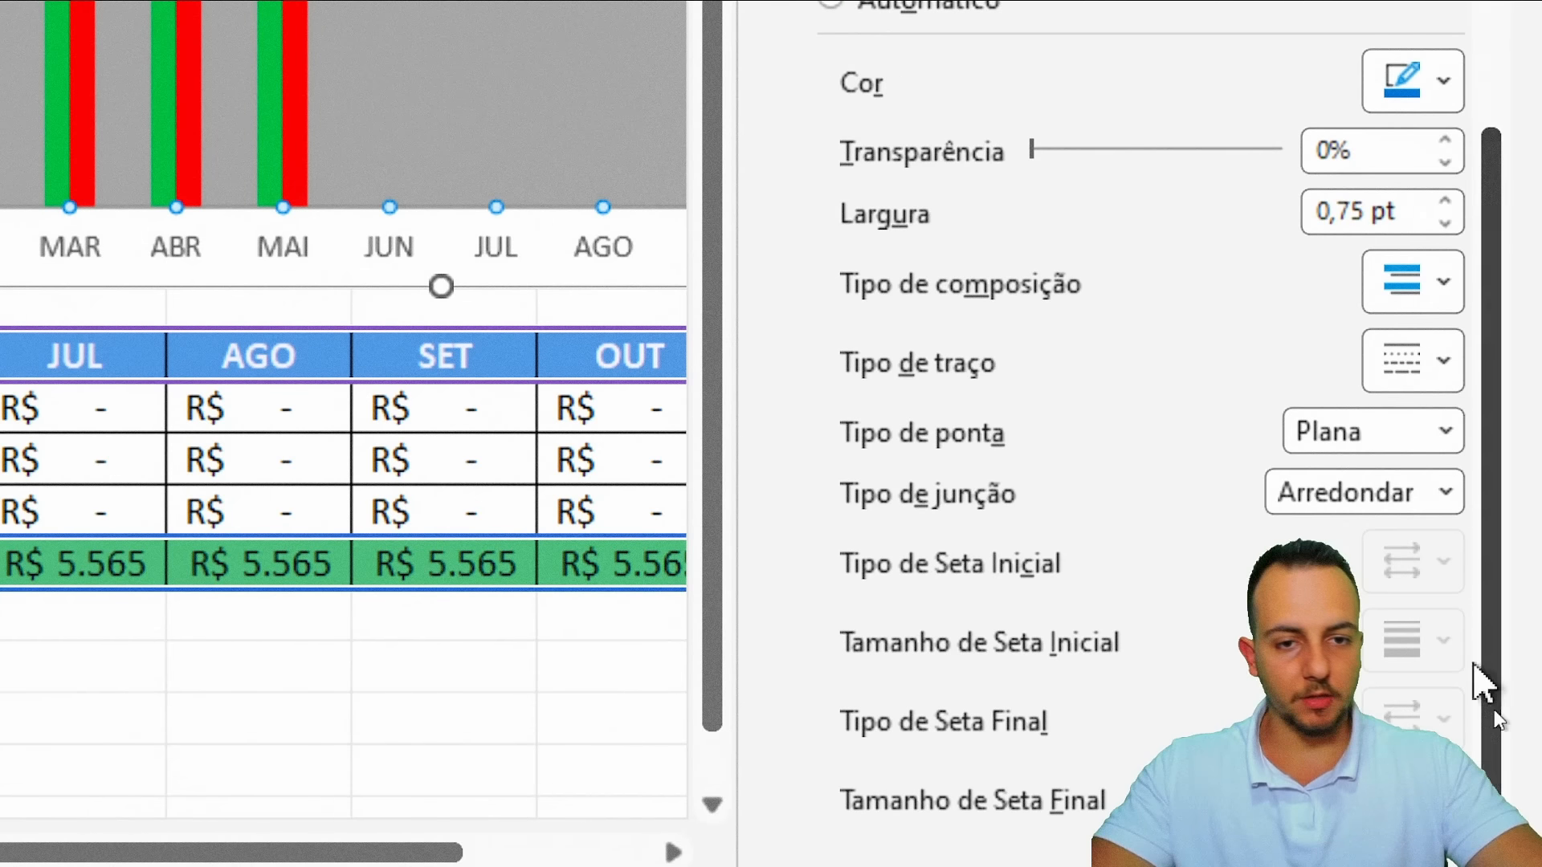
left_click(1450, 202)
left_click(1451, 202)
left_click(1450, 203)
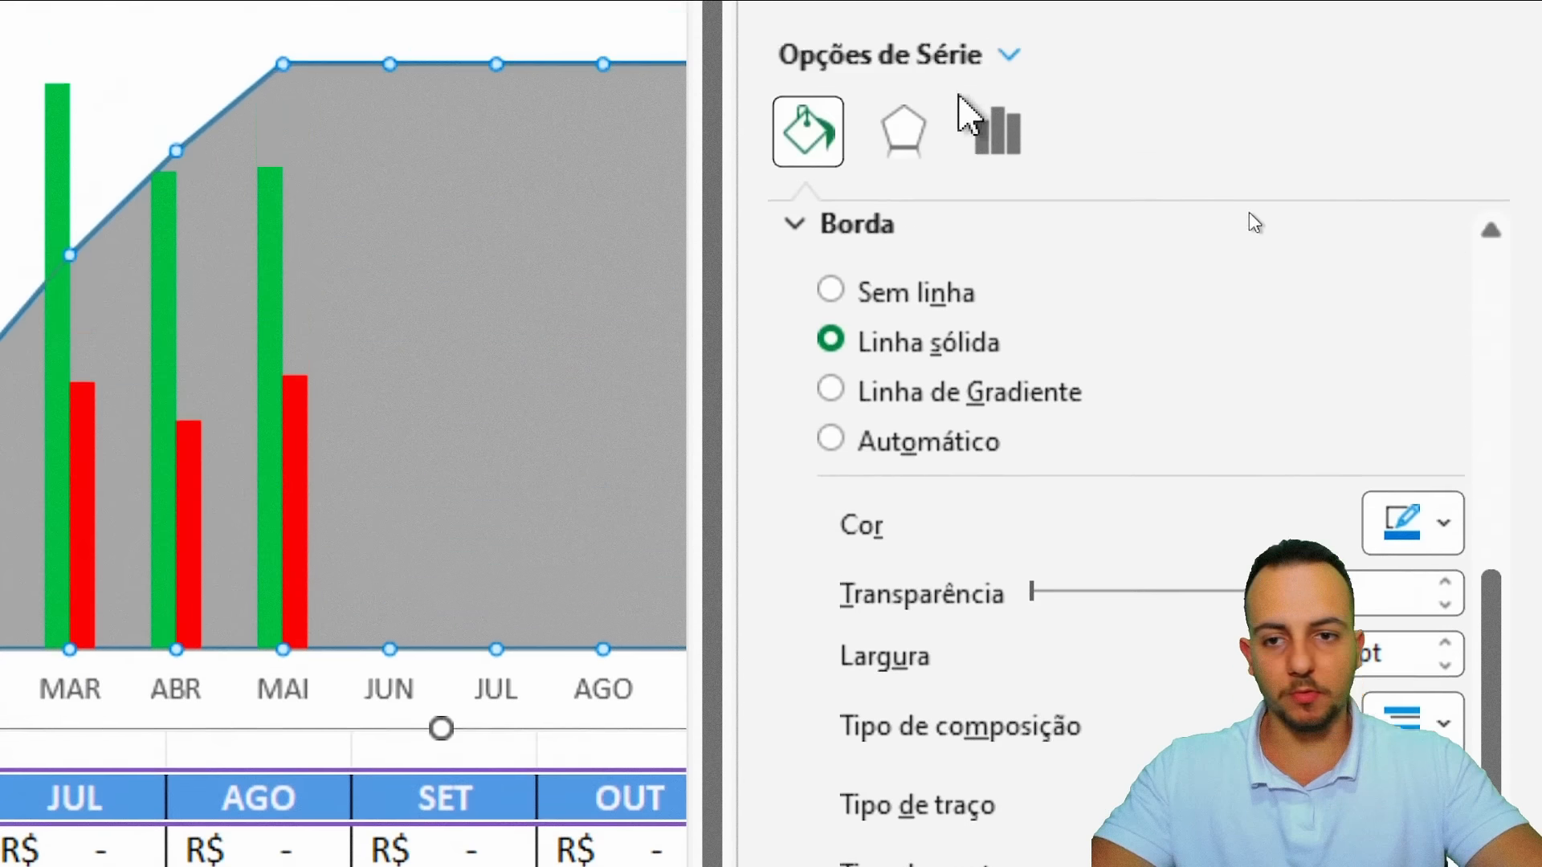
Fill the BALANÇO area with the lightest solid blue theme colour and close the series formatting
left_click(864, 279)
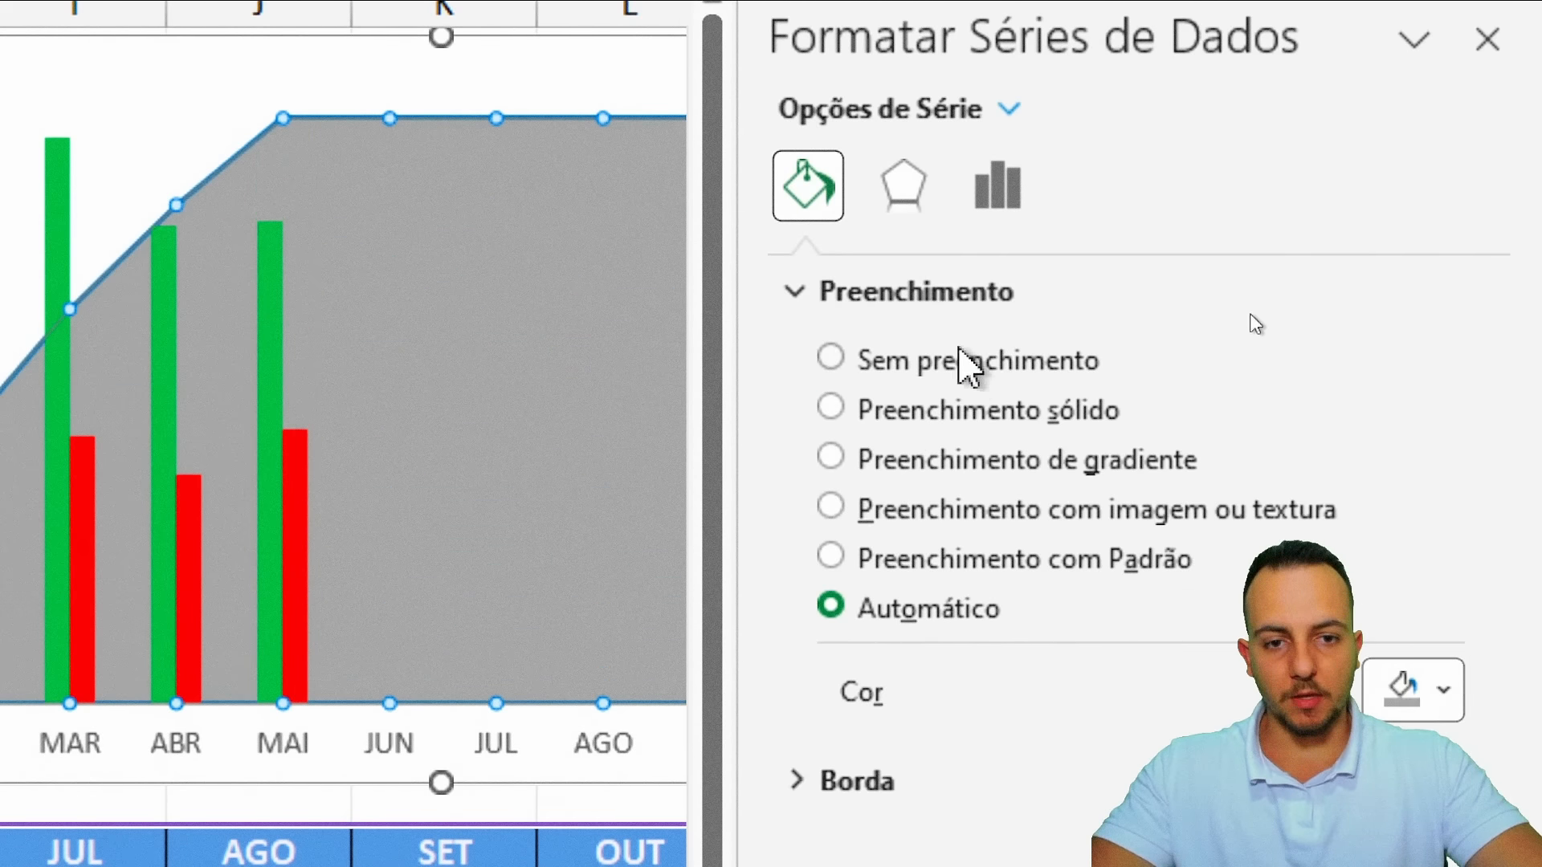
left_click(926, 405)
left_click(1443, 236)
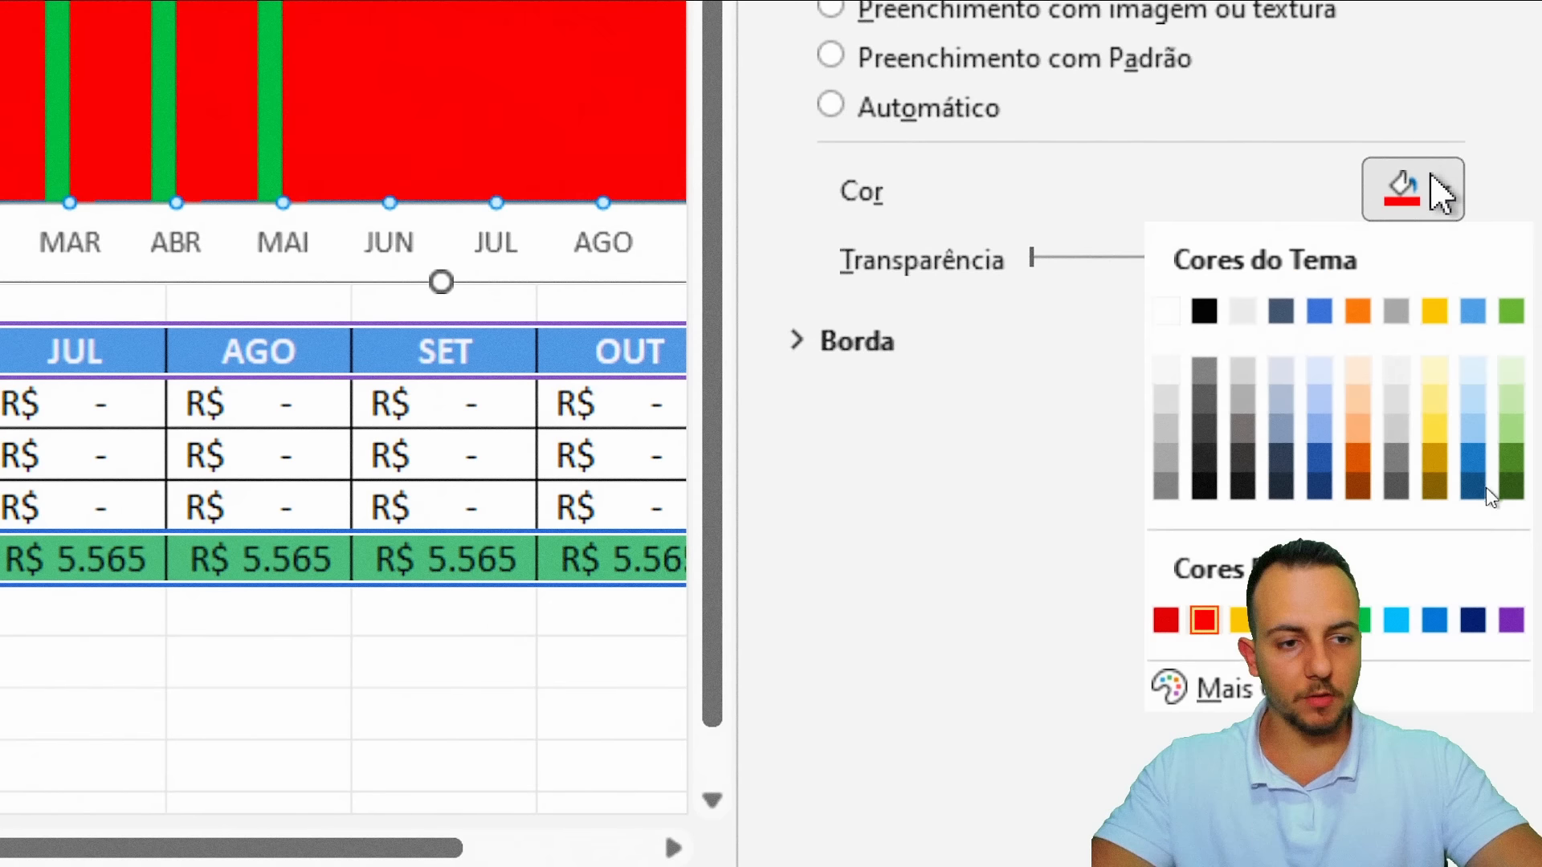
left_click(1474, 312)
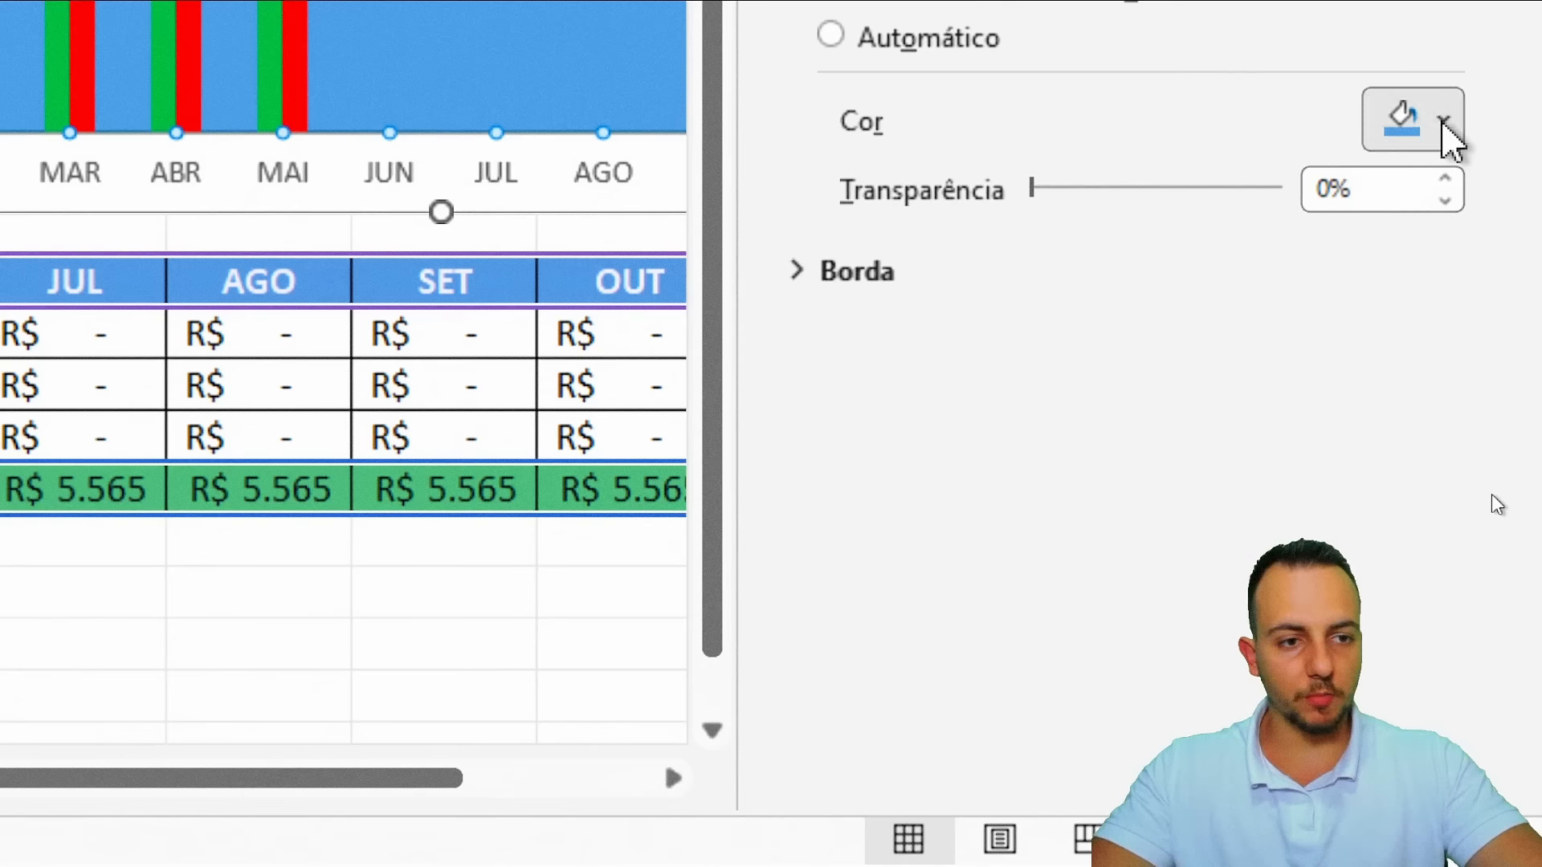
left_click(1443, 121)
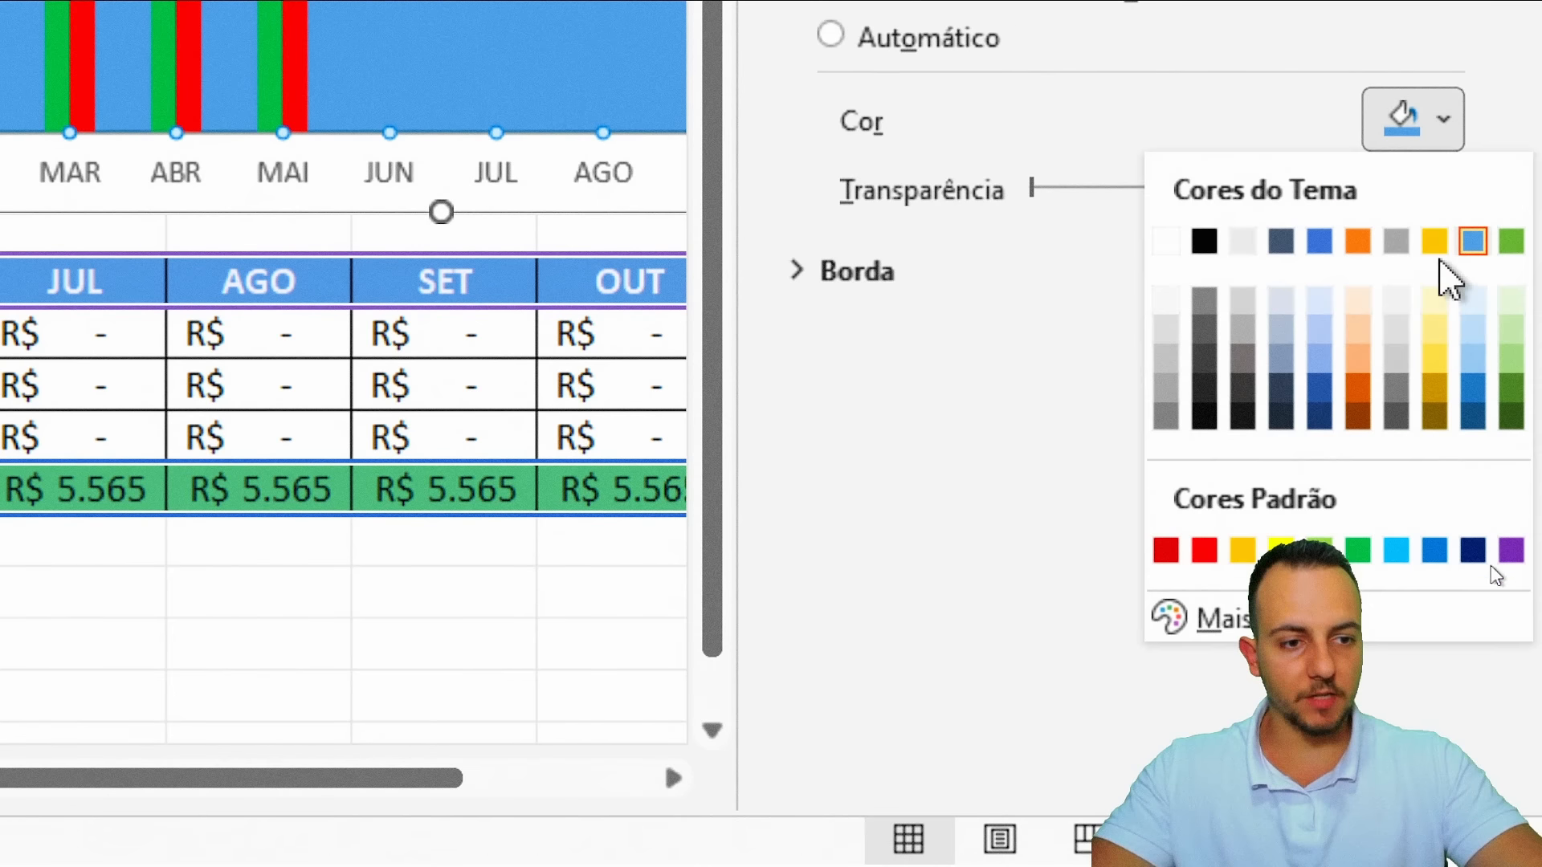
left_click(1469, 306)
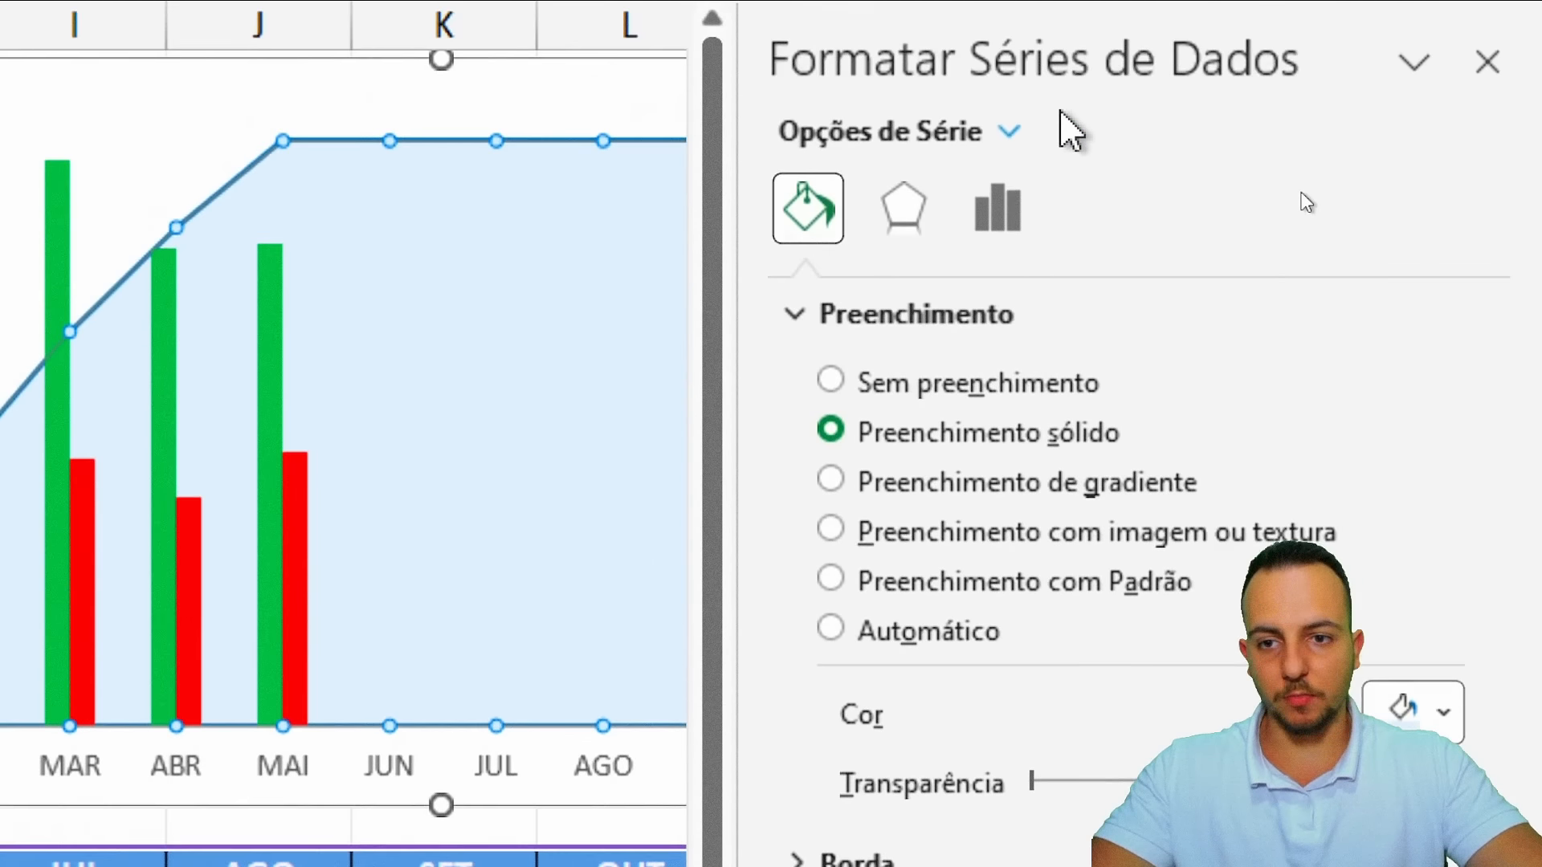
left_click(1486, 122)
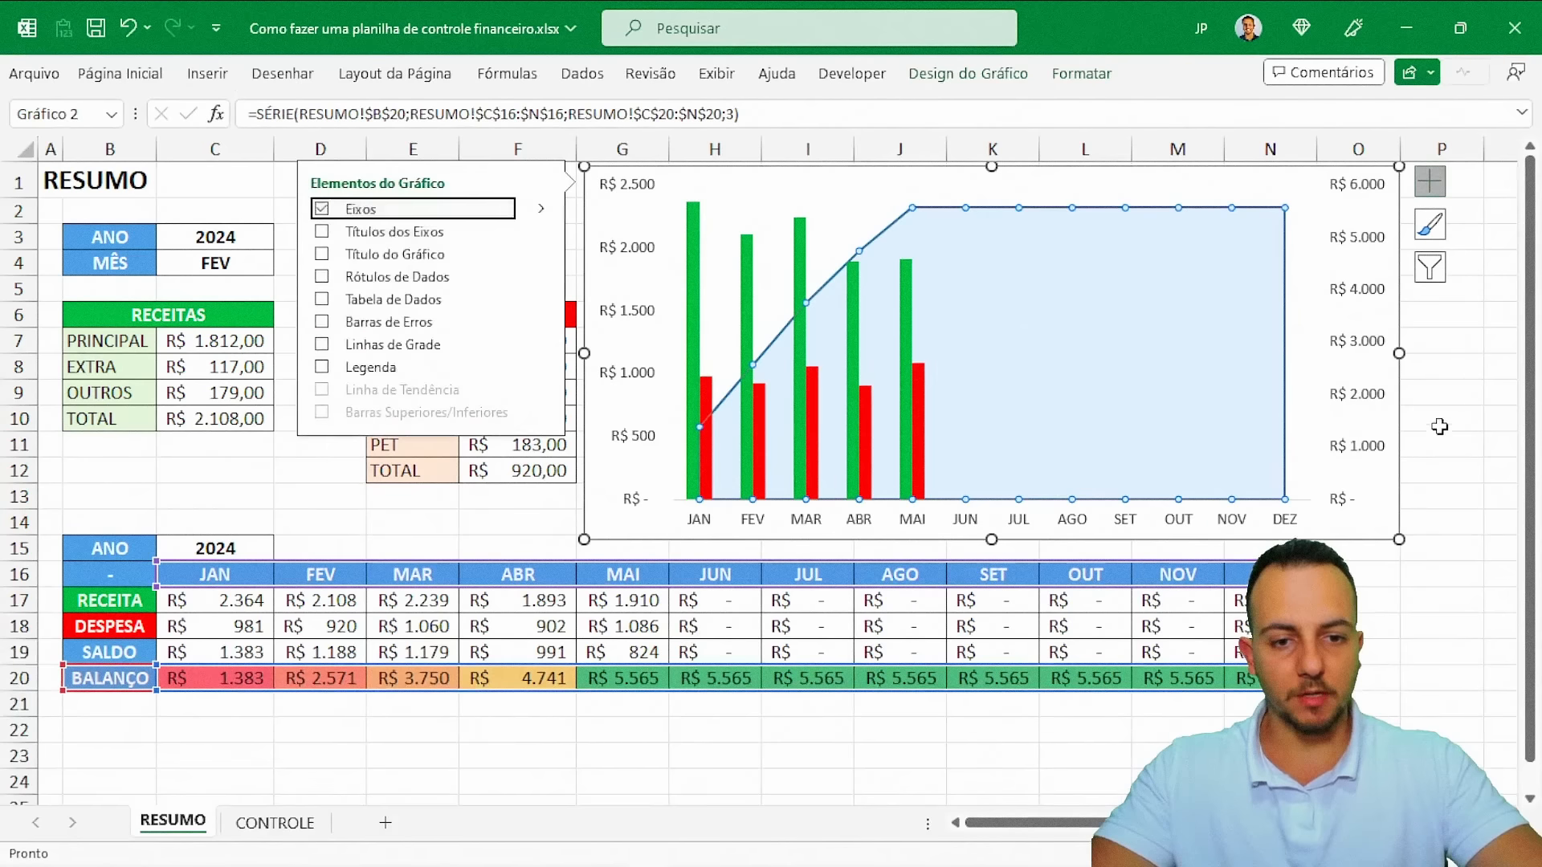
left_click(1445, 444)
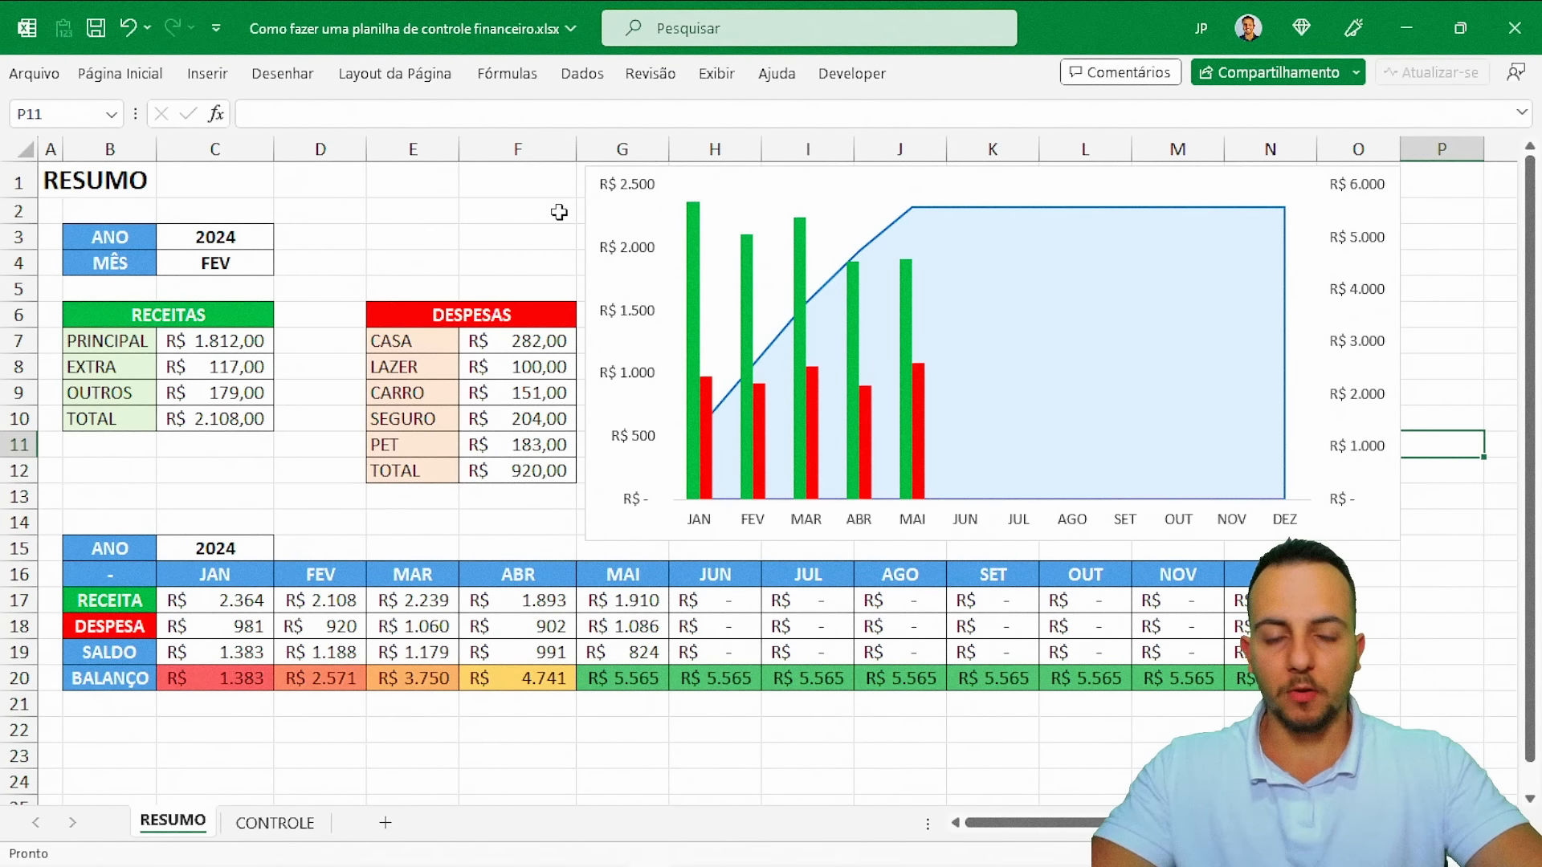
Narrow the chart from its left edge so that it starts at column H, and deselect it
left_click(586, 250)
left_click_drag(586, 352, 663, 350)
key("Escape")
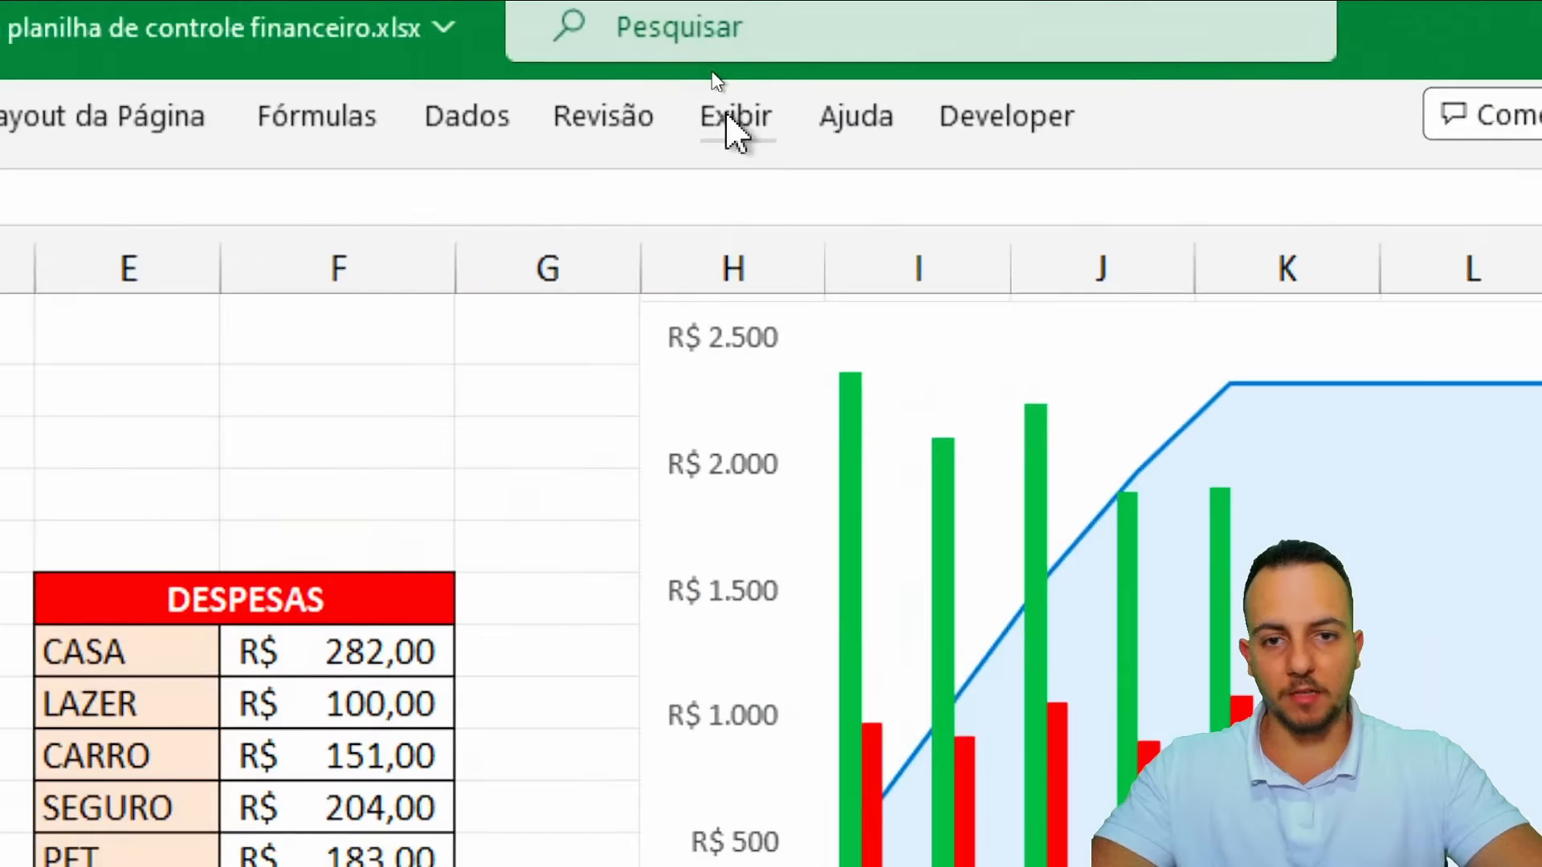
Hide the gridlines on the RESUMO sheet, select the year cell C3 and save the workbook
left_click(711, 73)
left_click(665, 275)
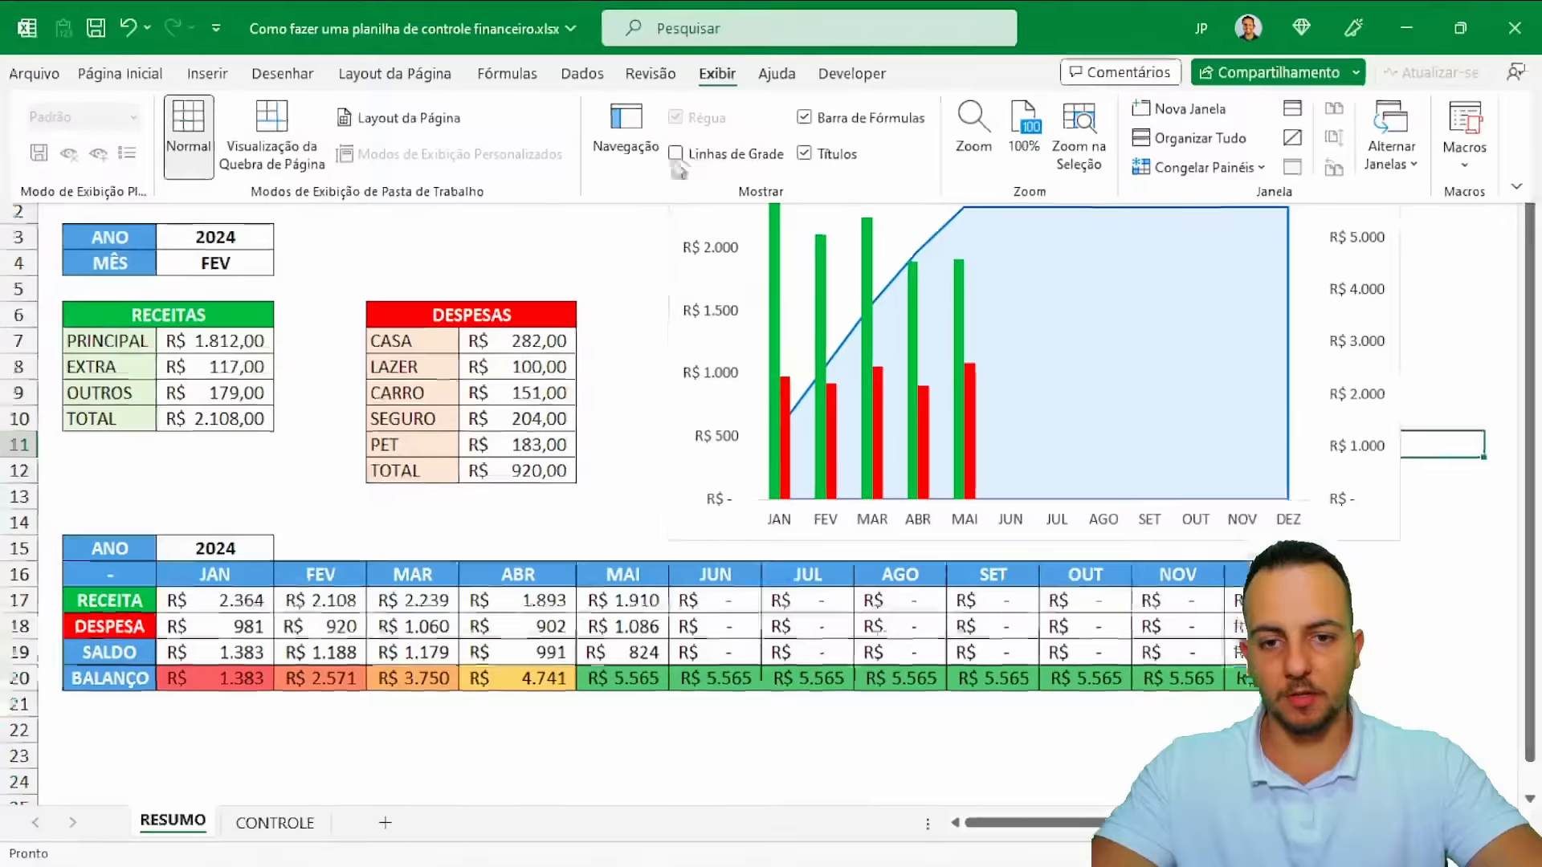
left_click(35, 547)
left_click(211, 241)
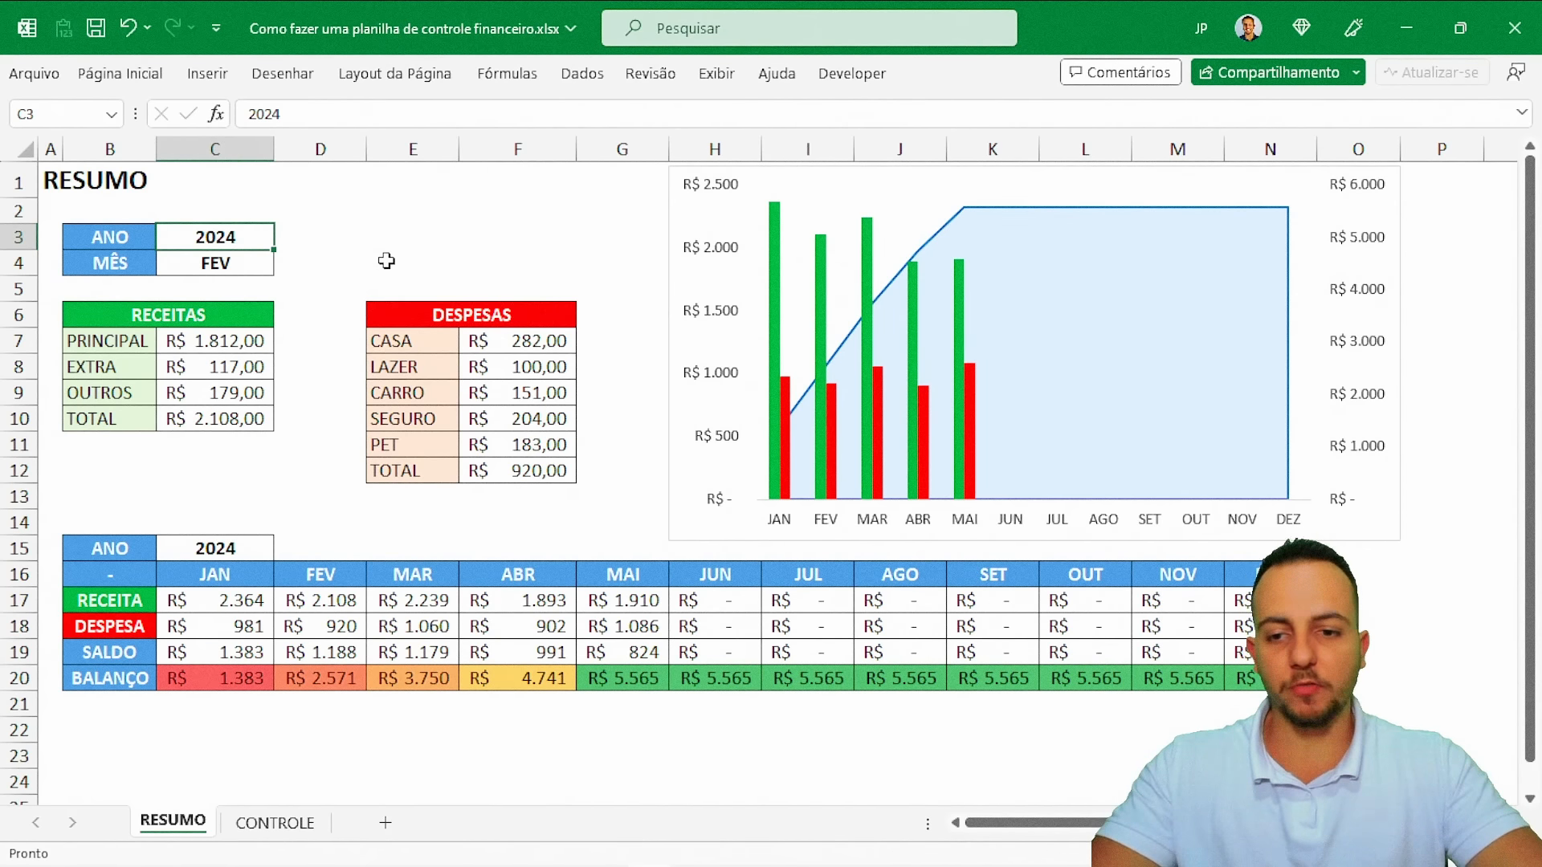
left_click(95, 29)
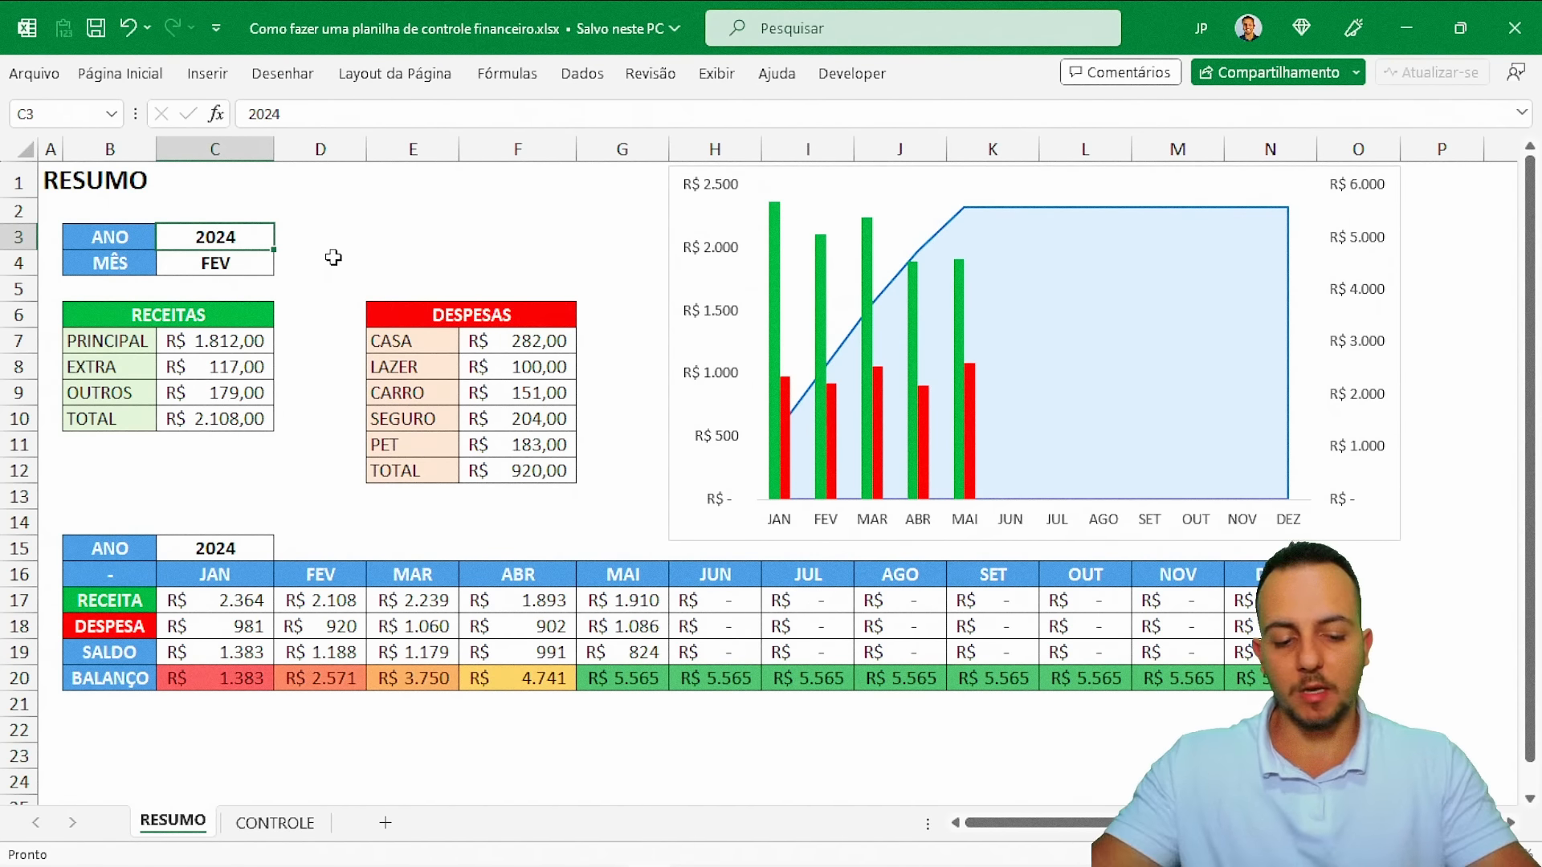
Look over the transaction table on the CONTROLE sheet and return to the RESUMO sheet
key("ctrl+Page_Down")
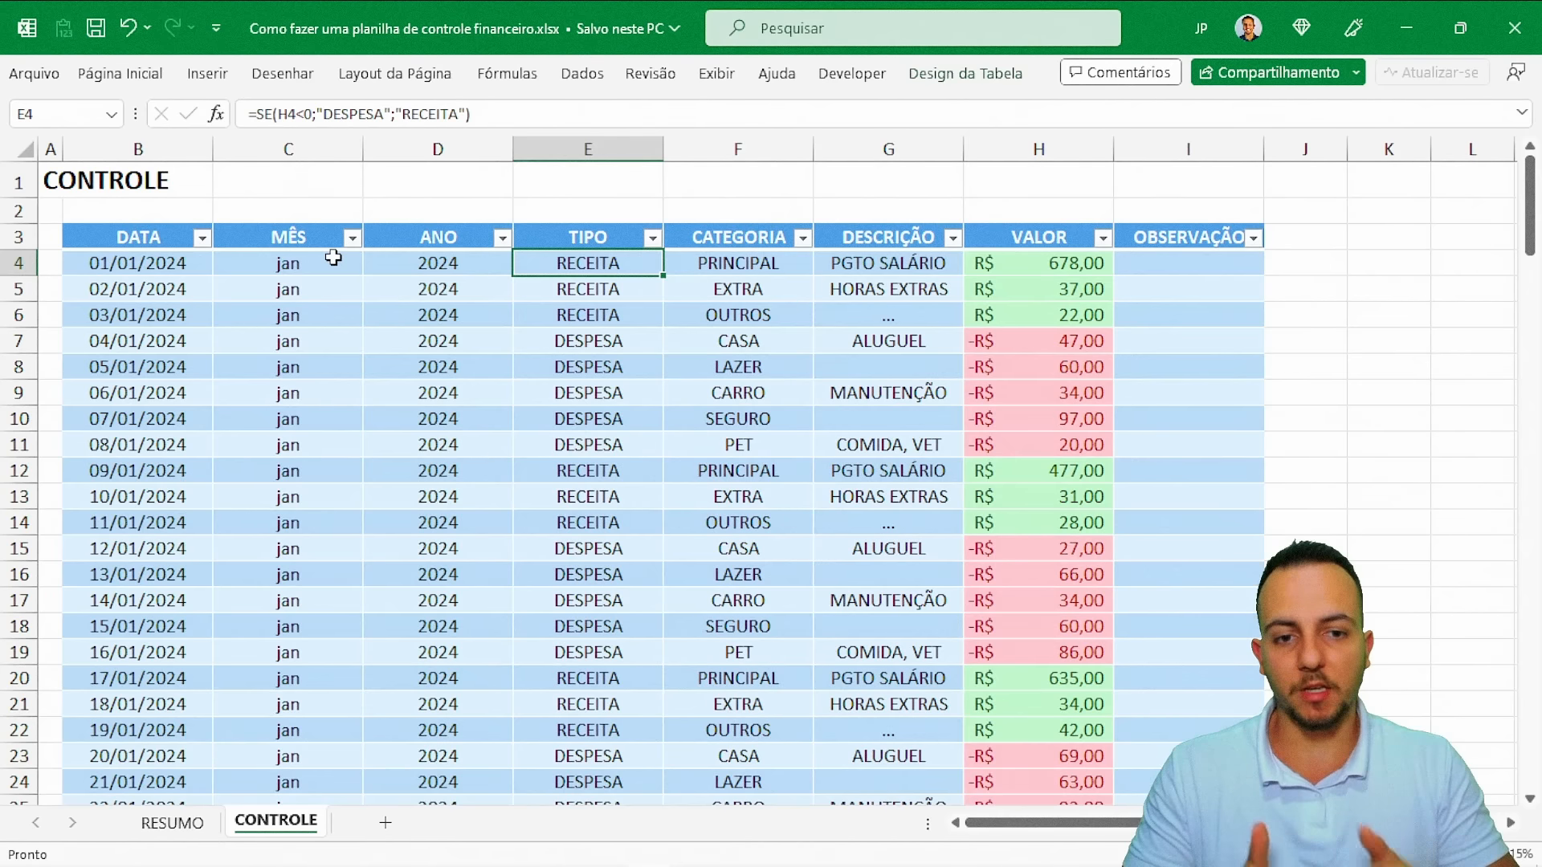
key("ctrl+Page_Up")
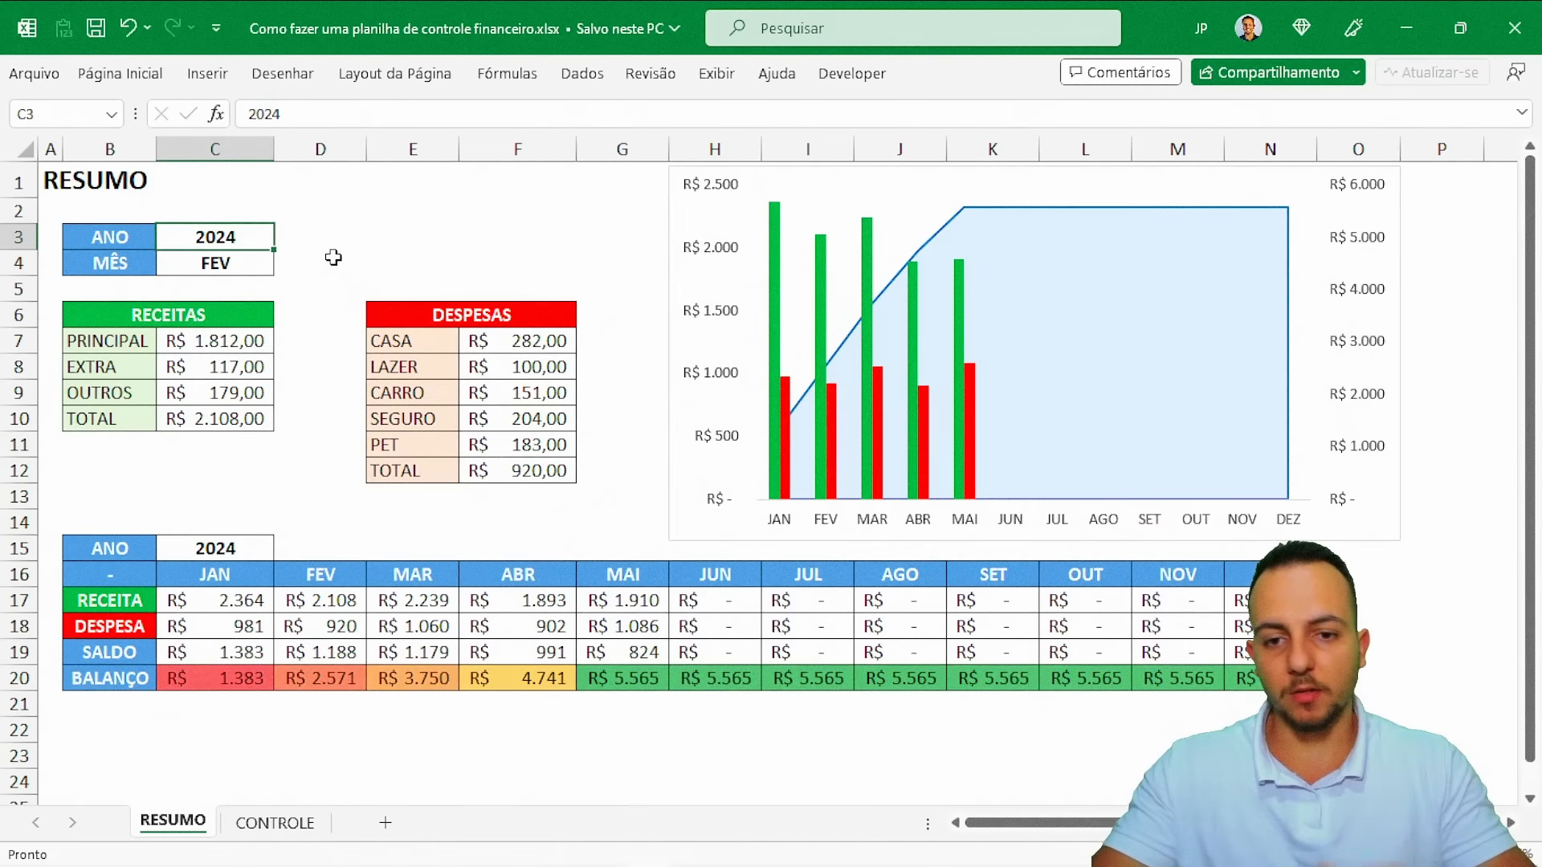